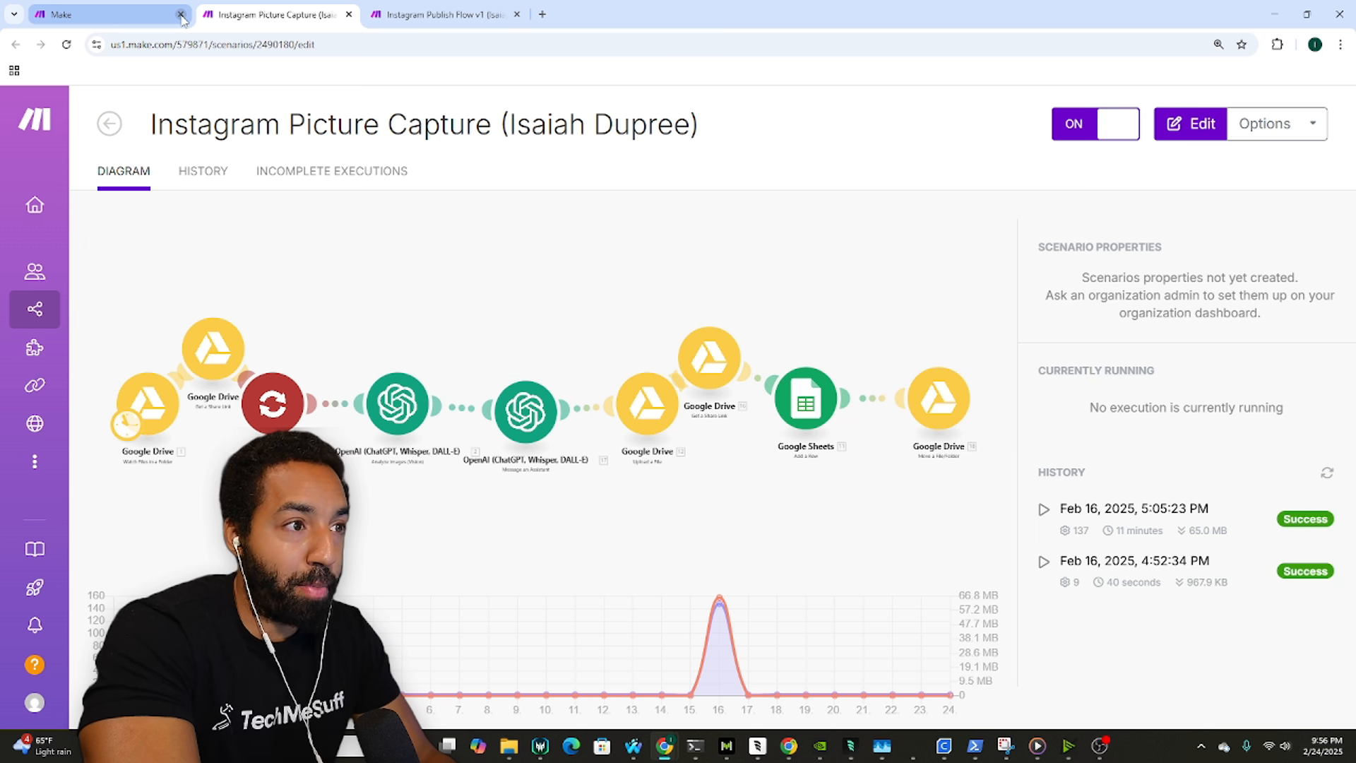
Step: Close the spare Make page, leaving the Instagram Picture Capture scenario open
click(181, 15)
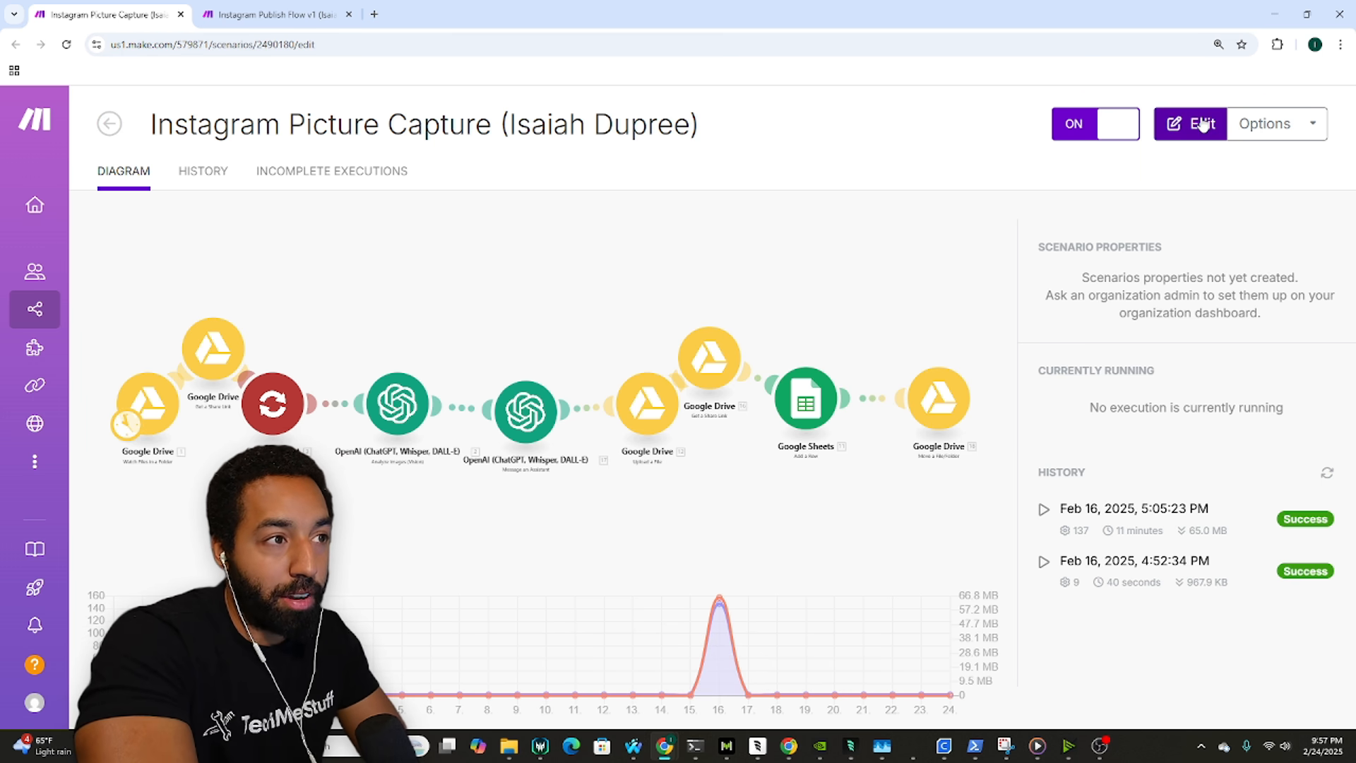
Step: Open Make in a new page, log in, create a blank scenario, and open another empty page
click(374, 14)
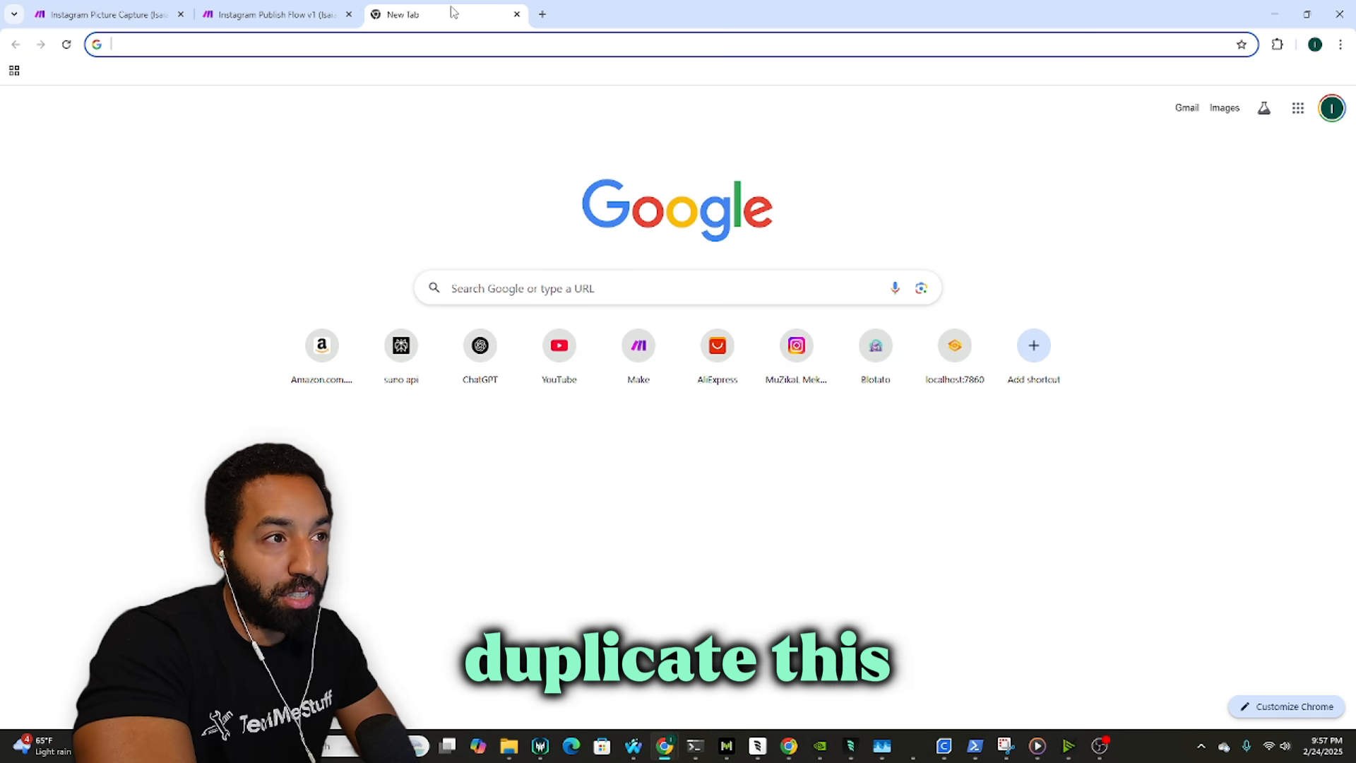
click(658, 359)
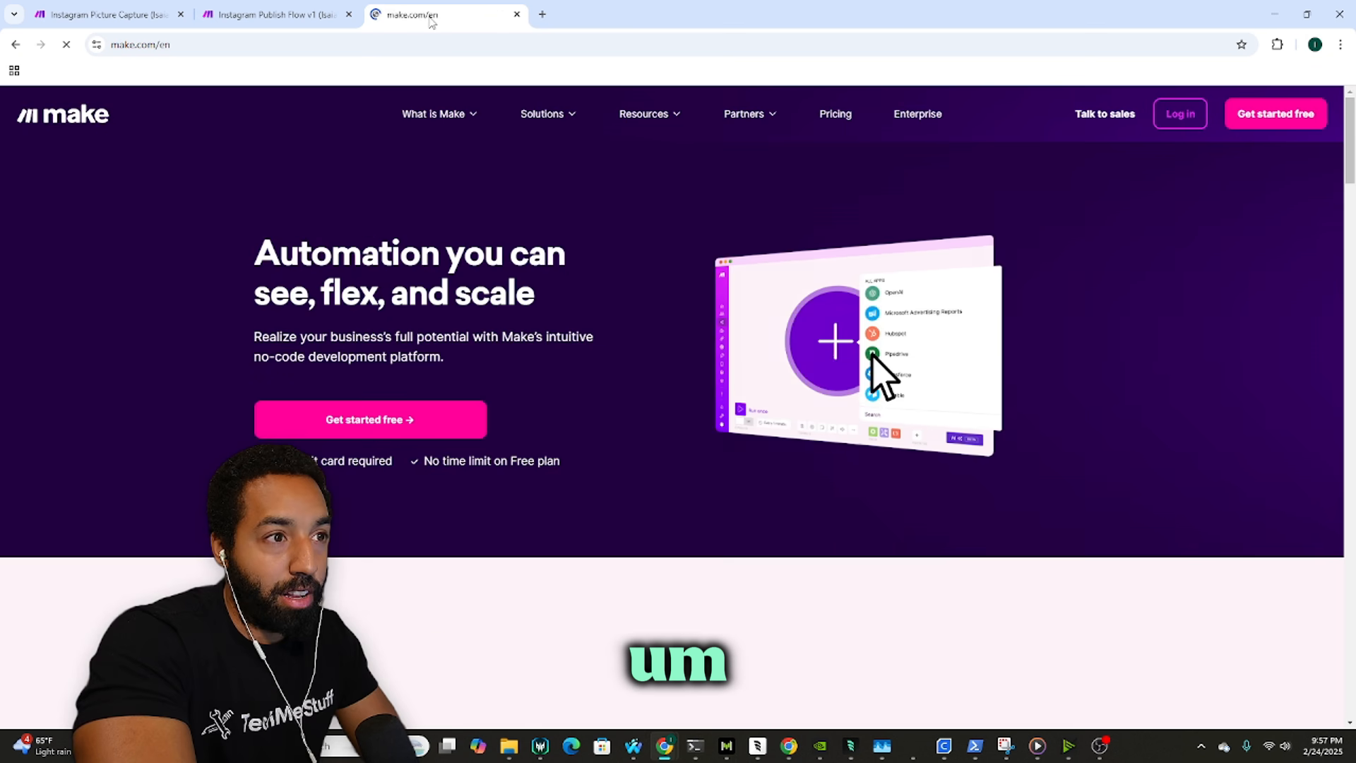
click(1179, 113)
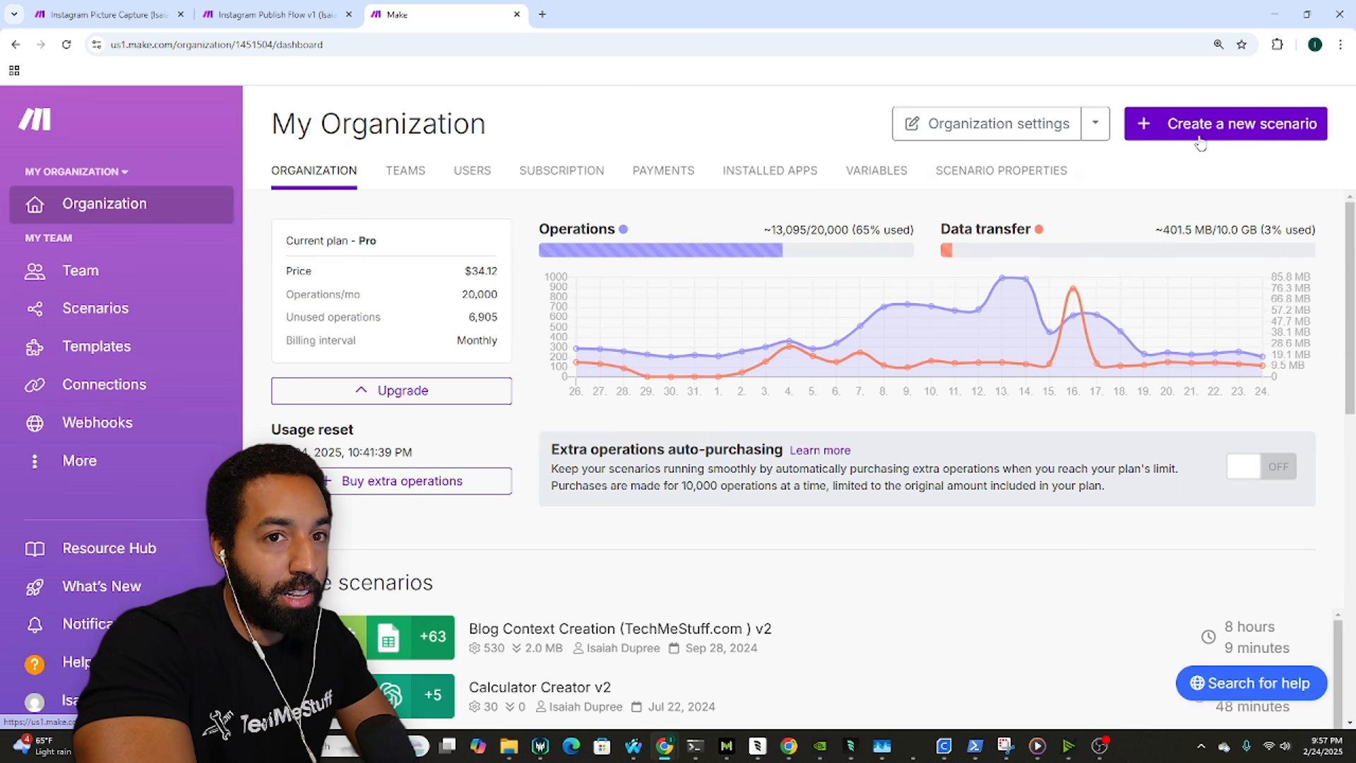
click(1226, 124)
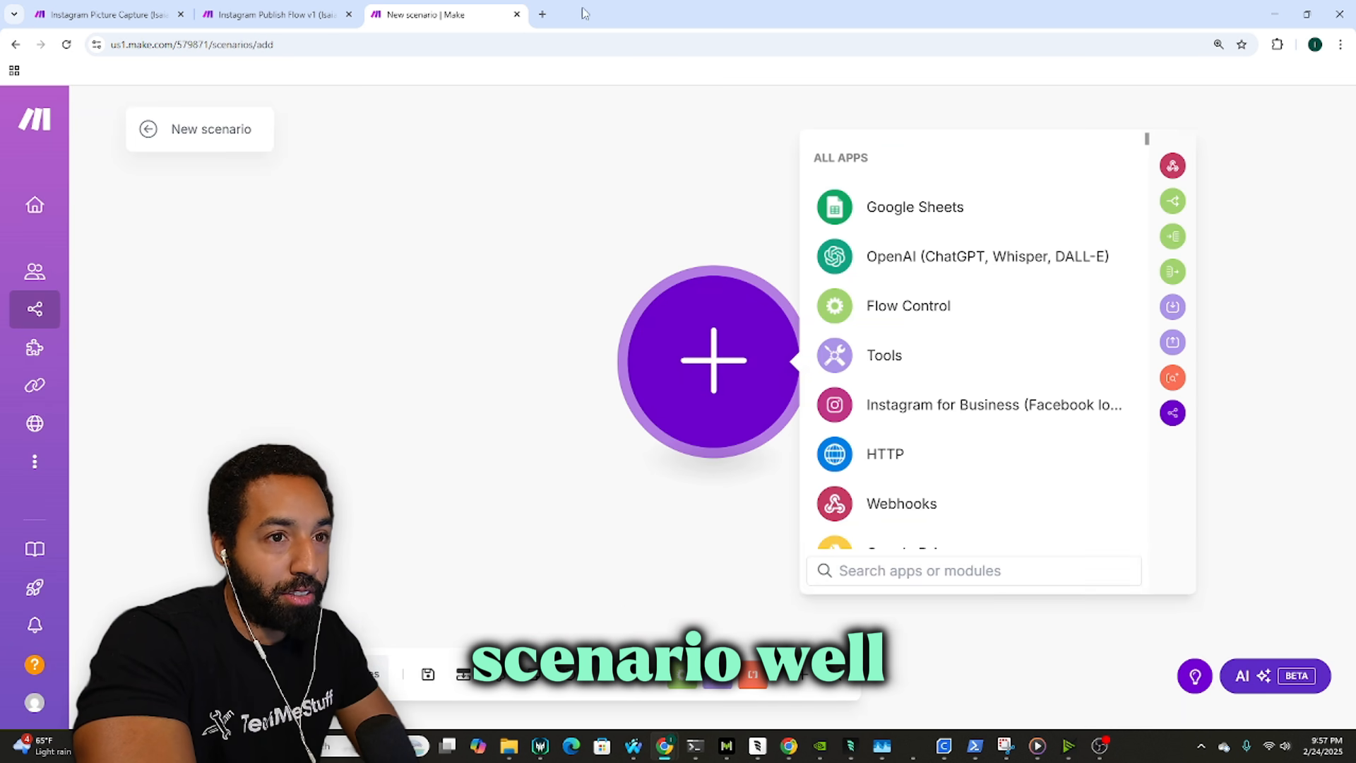
click(542, 14)
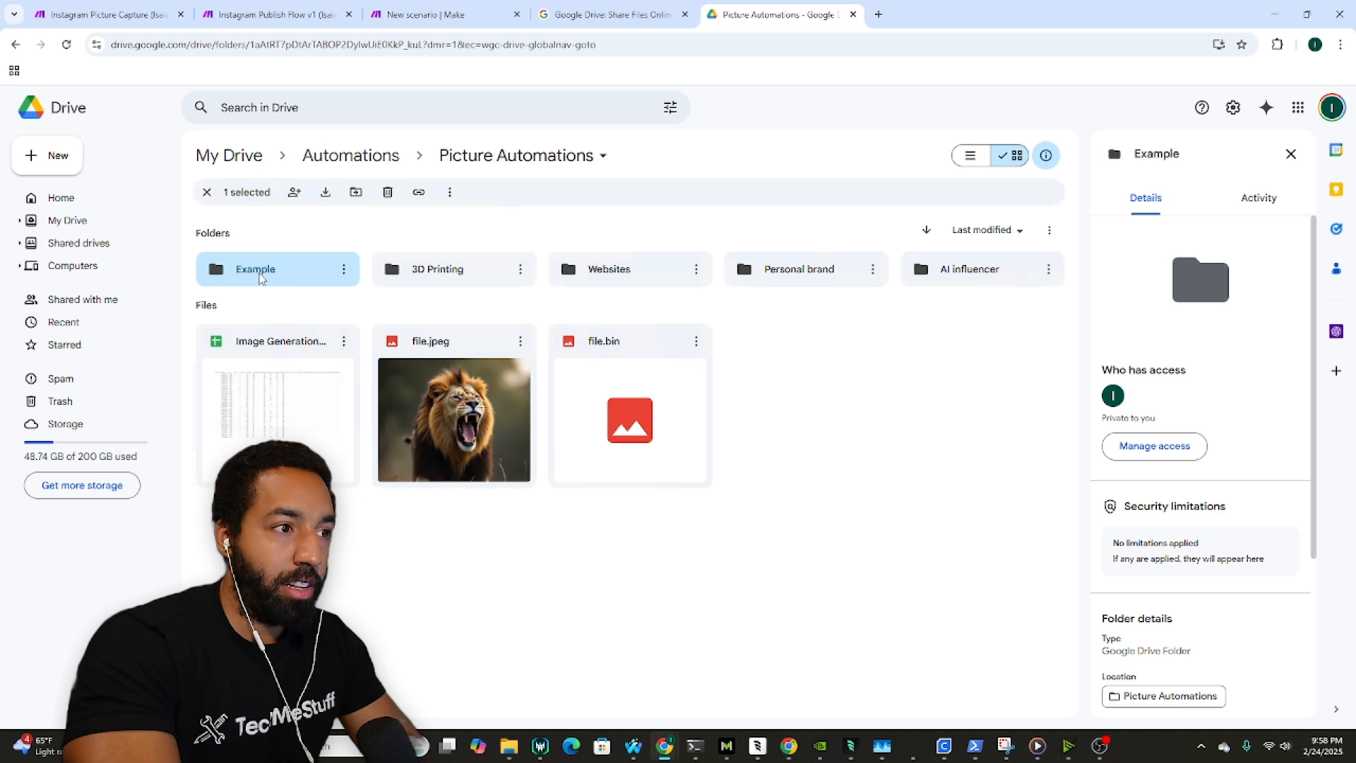
Step: Create a new blank Google Sheets spreadsheet inside the Example folder
key(Return)
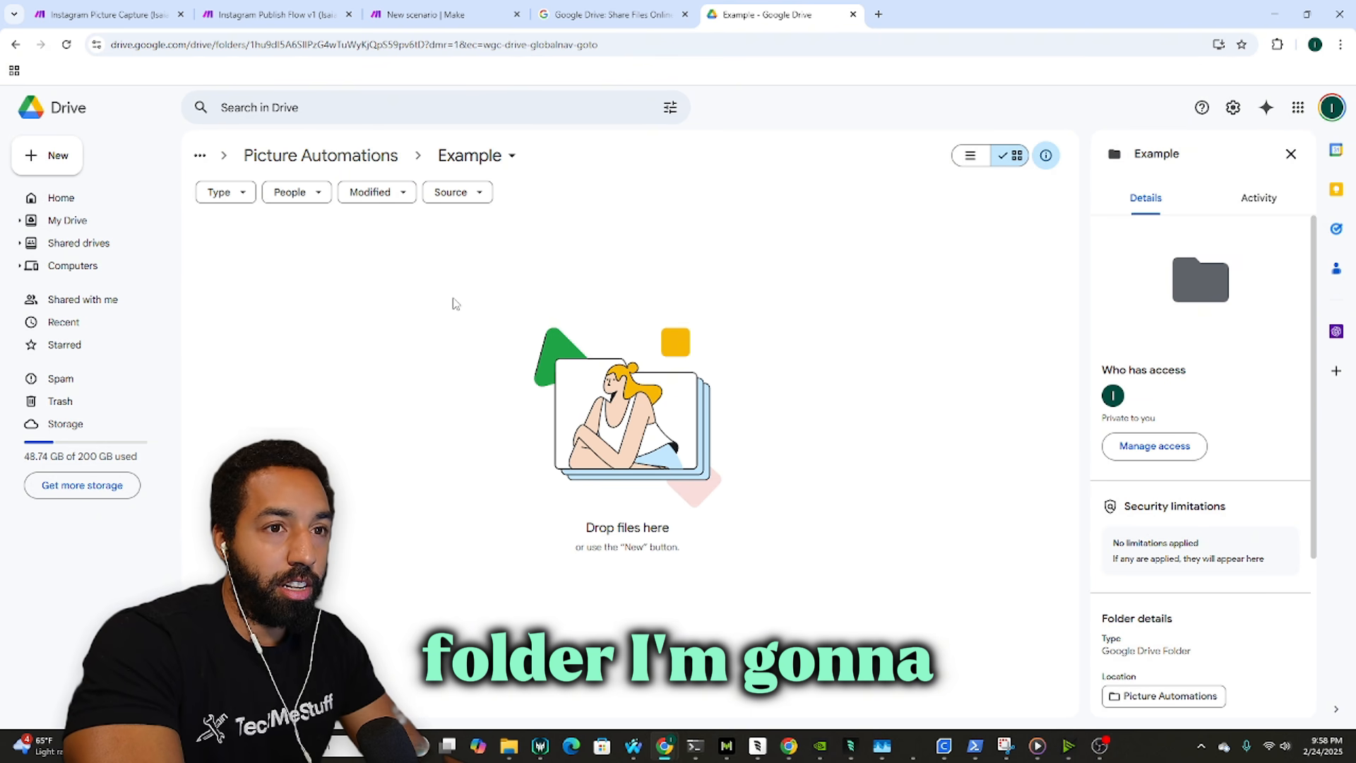
right_click(408, 296)
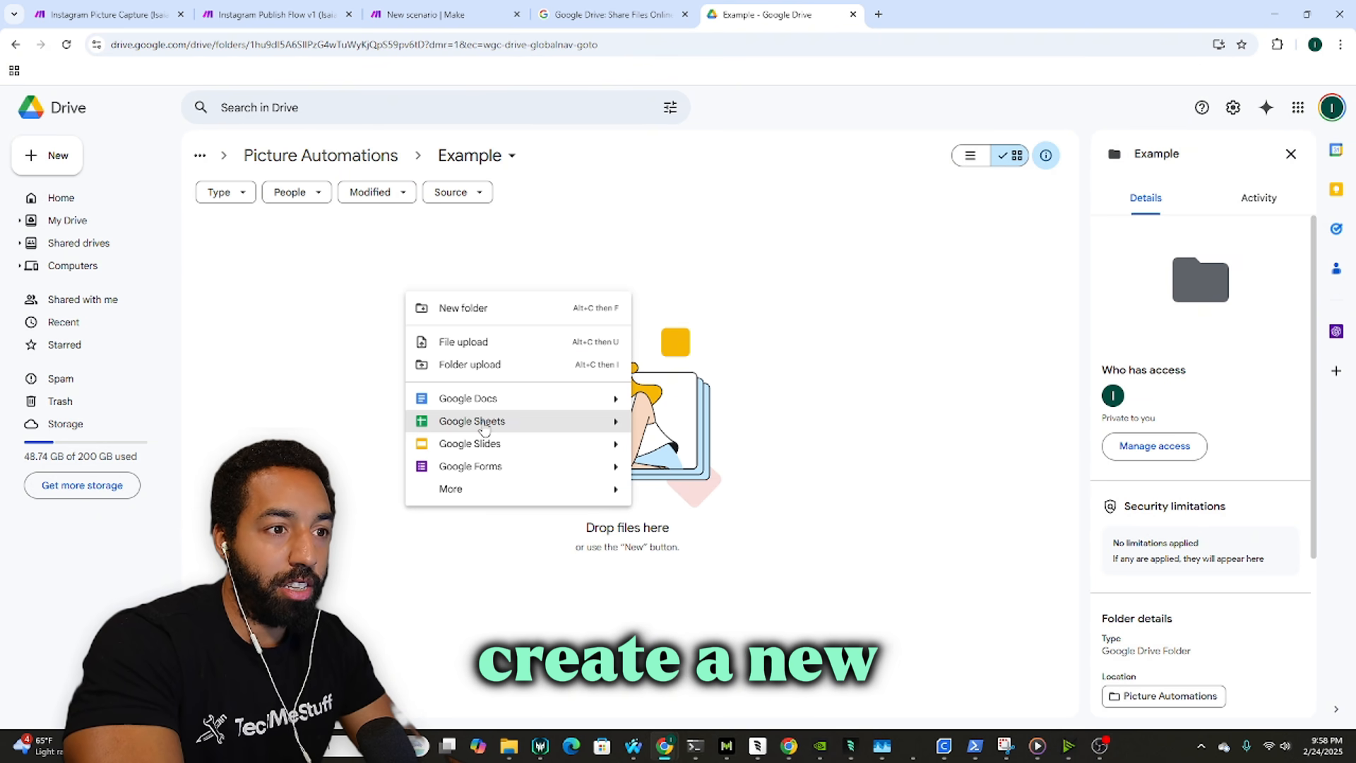
click(576, 424)
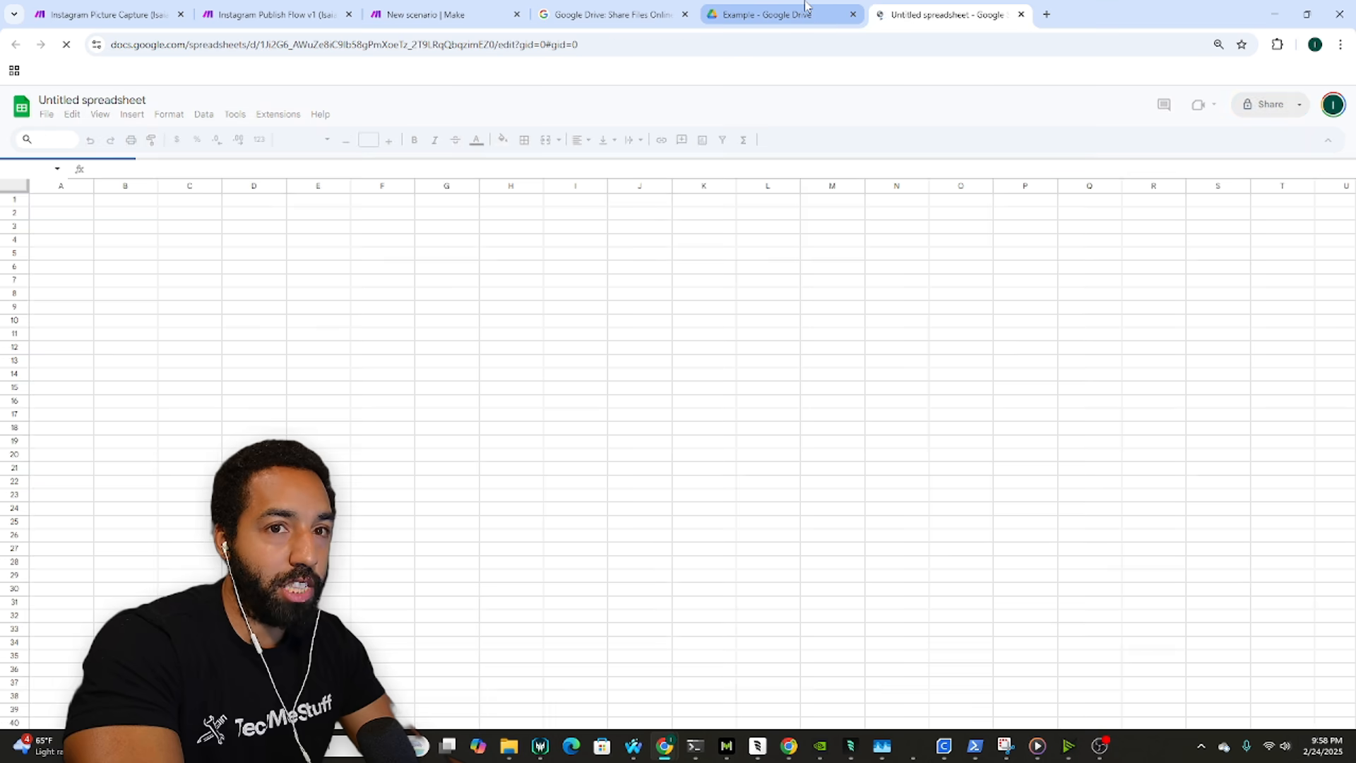
click(806, 5)
click(911, 12)
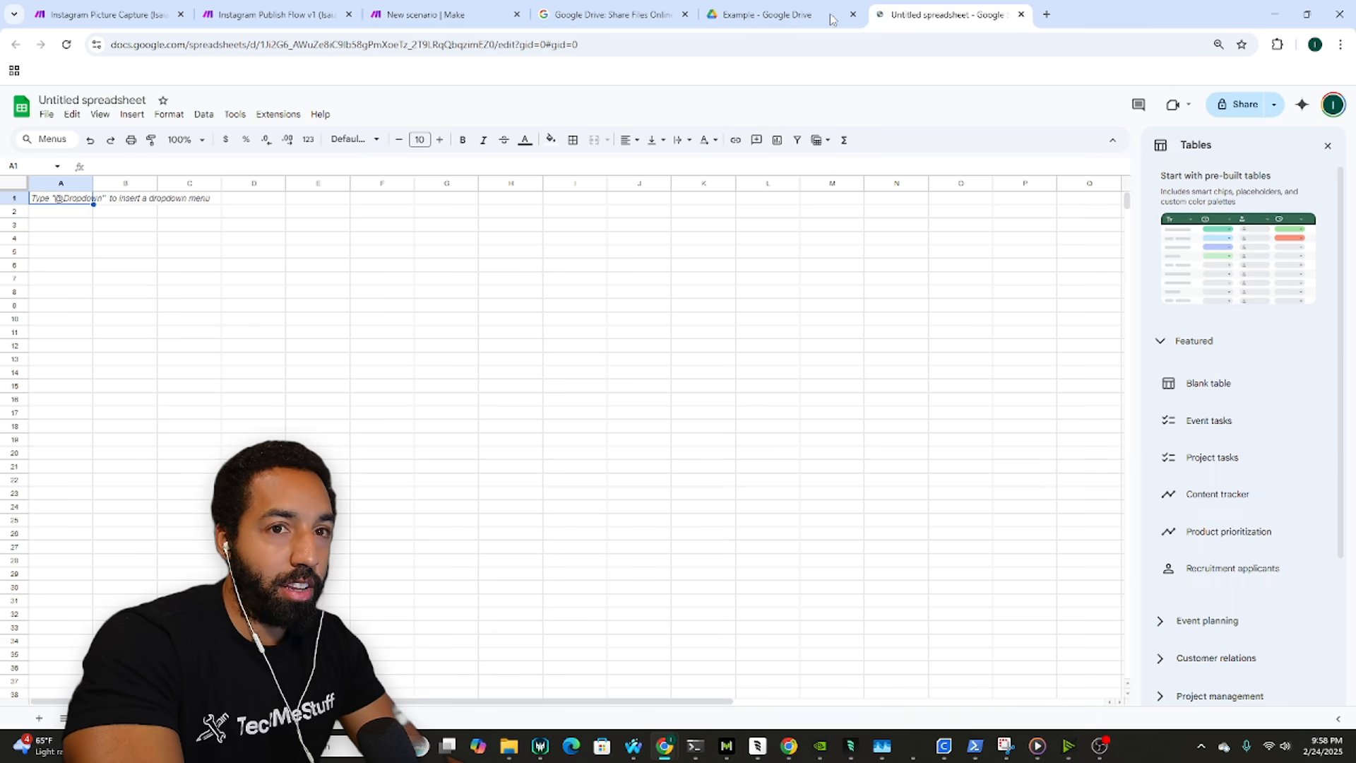
click(756, 11)
click(641, 10)
click(763, 11)
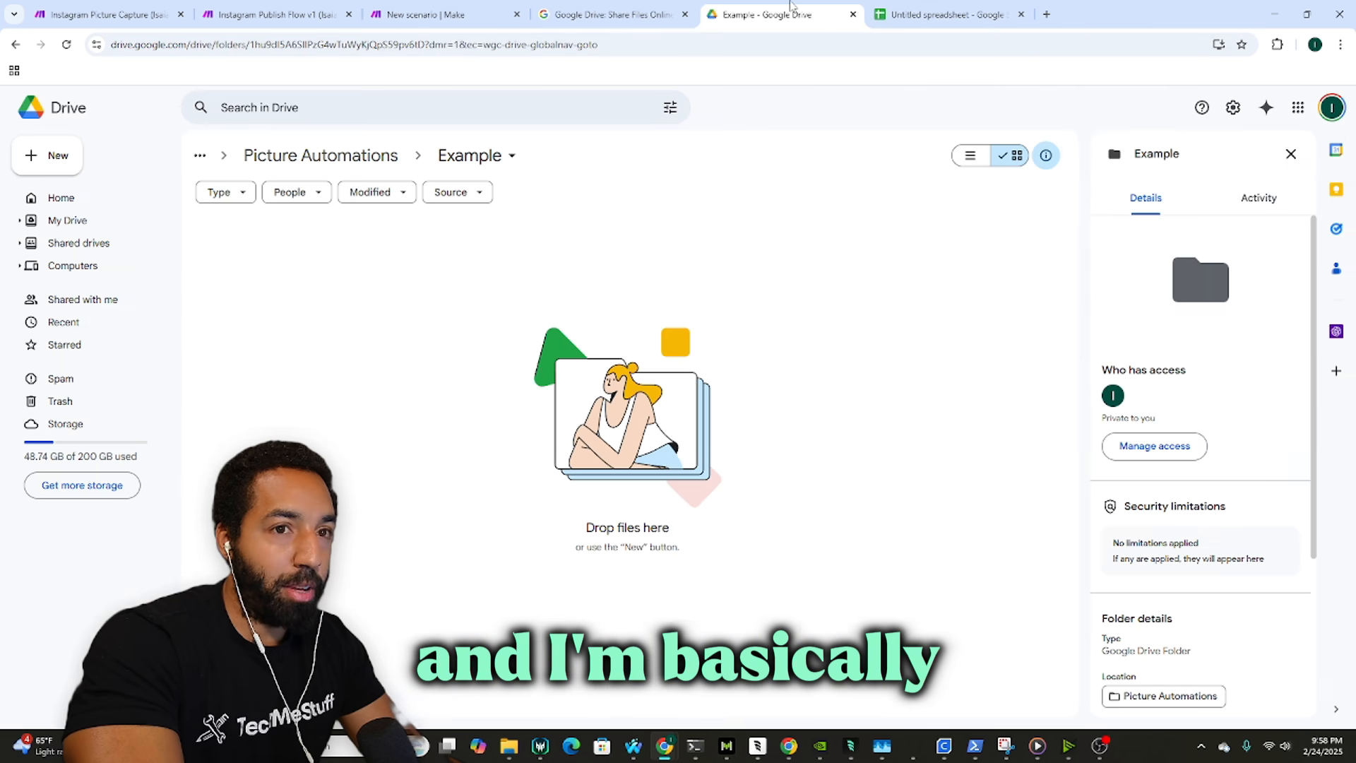
Step: Open the Personal brand management and statusing sheet from Picture Automations > Personal brand
click(354, 157)
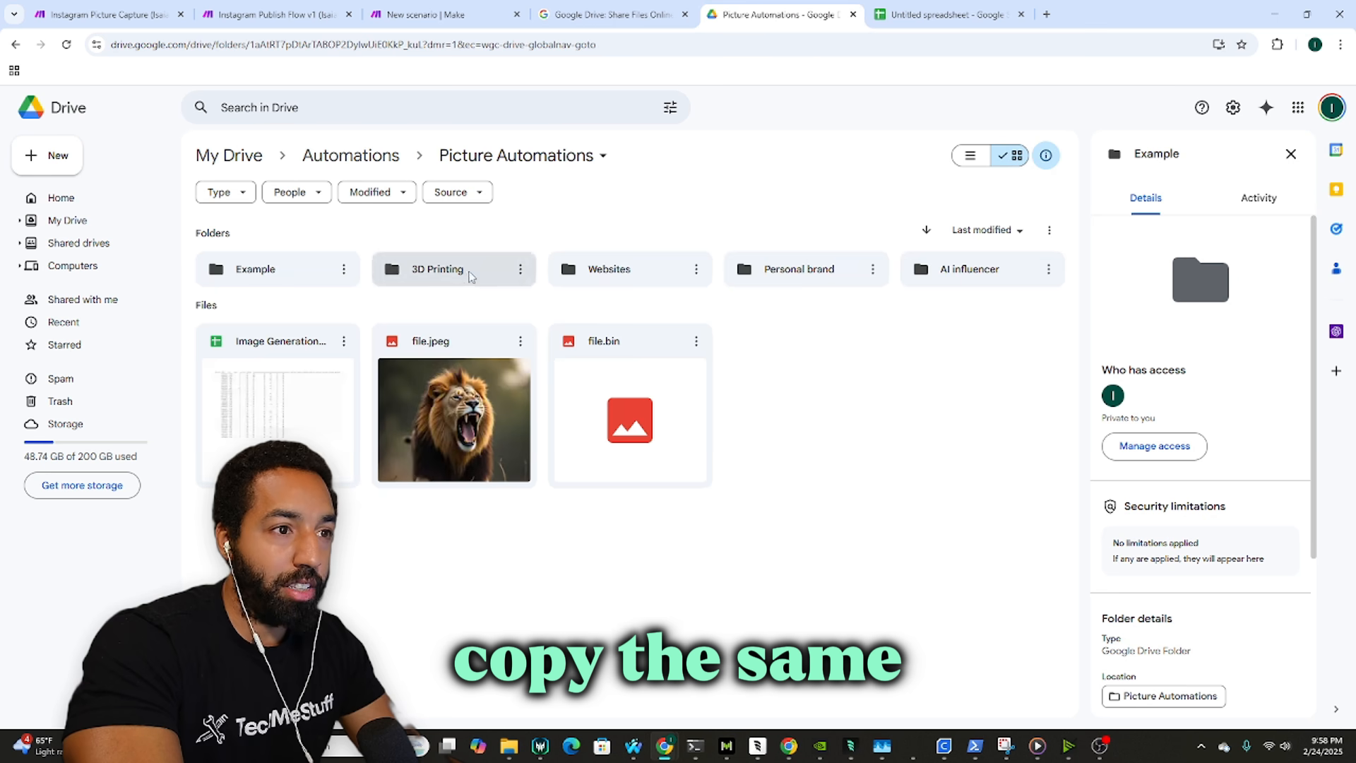
double_click(794, 276)
click(295, 393)
double_click(295, 392)
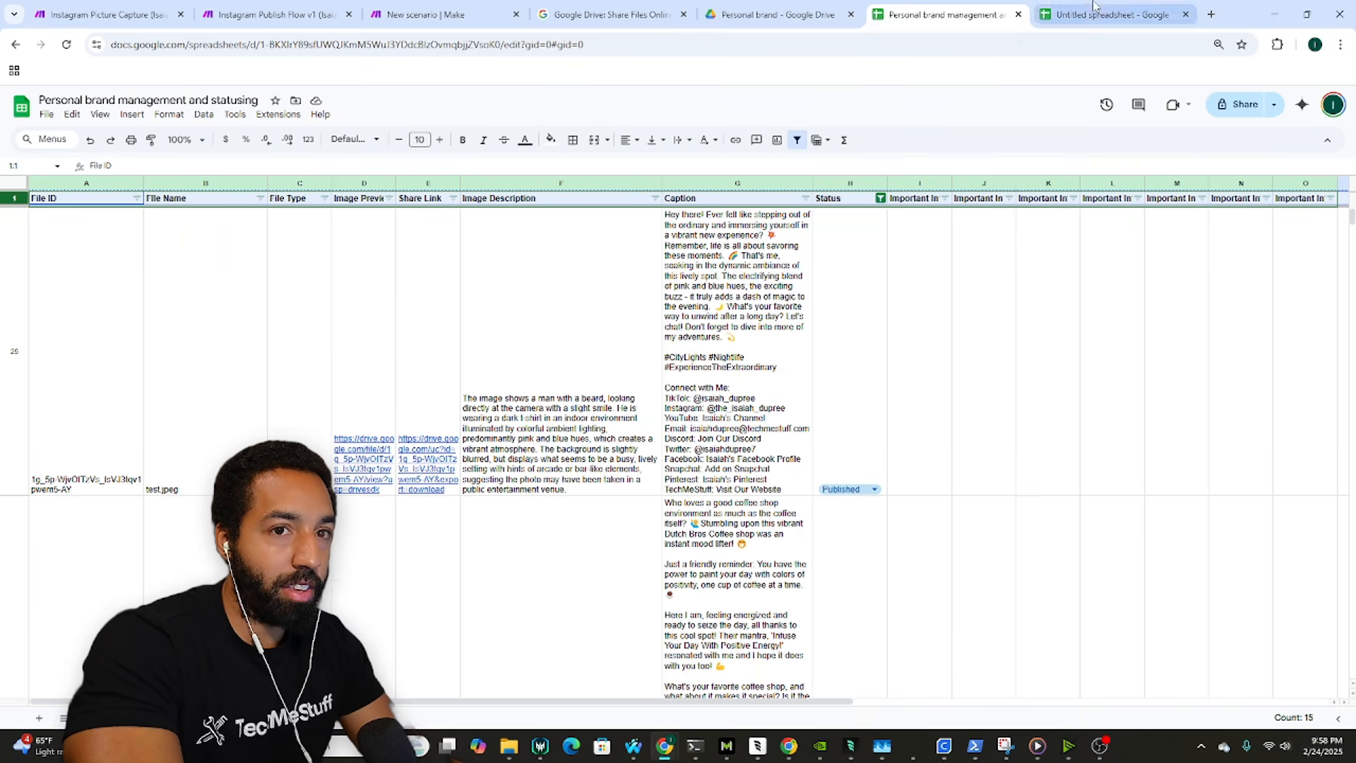
Step: Paste the copied header row into row 1 and delete the Important Info headers I1–O1
click(1112, 14)
click(17, 196)
text(File ID	File Name	File Type	Image Preview	Share Link	Image Description	Caption	Status	Important Info 8	Important Info 9	Important Info 10	Important Info 11	Important Info 12	Important Info 13	Important Info 14)
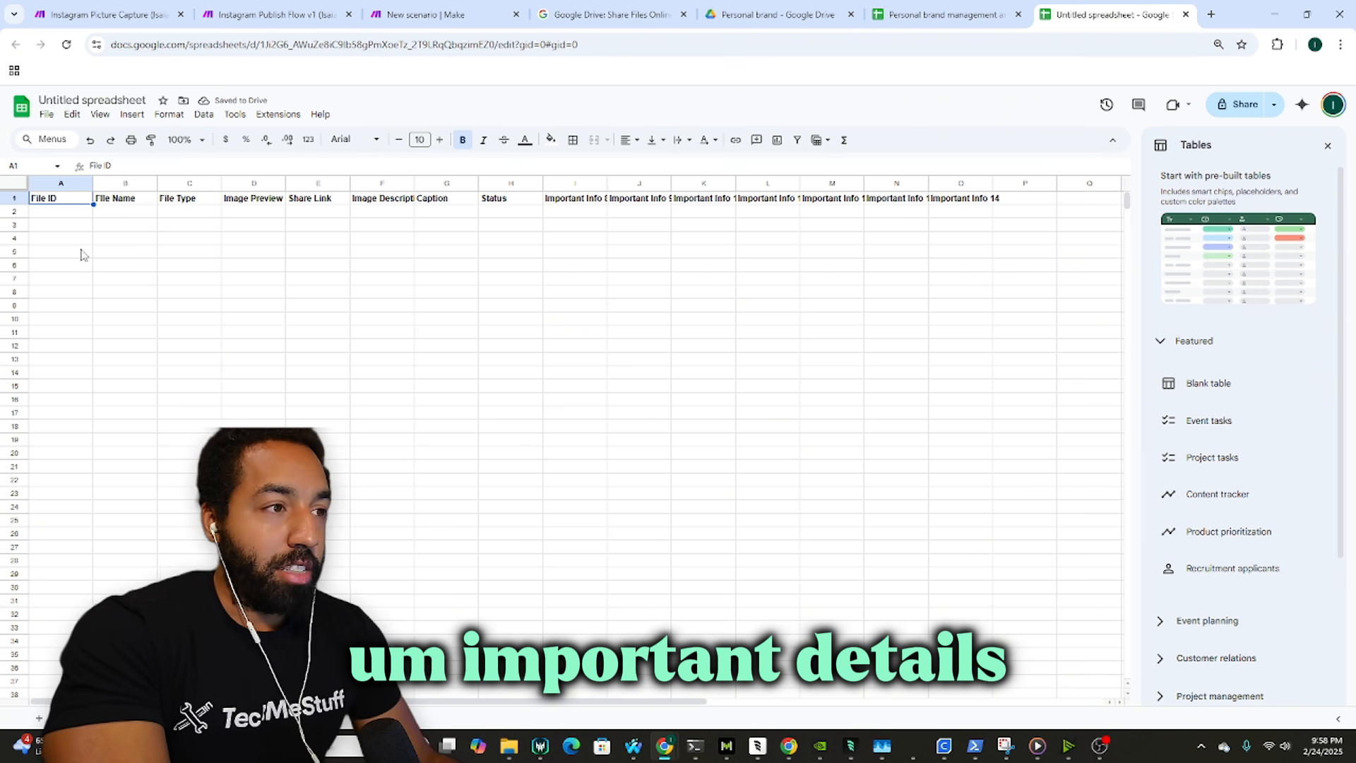
drag(572, 199, 947, 209)
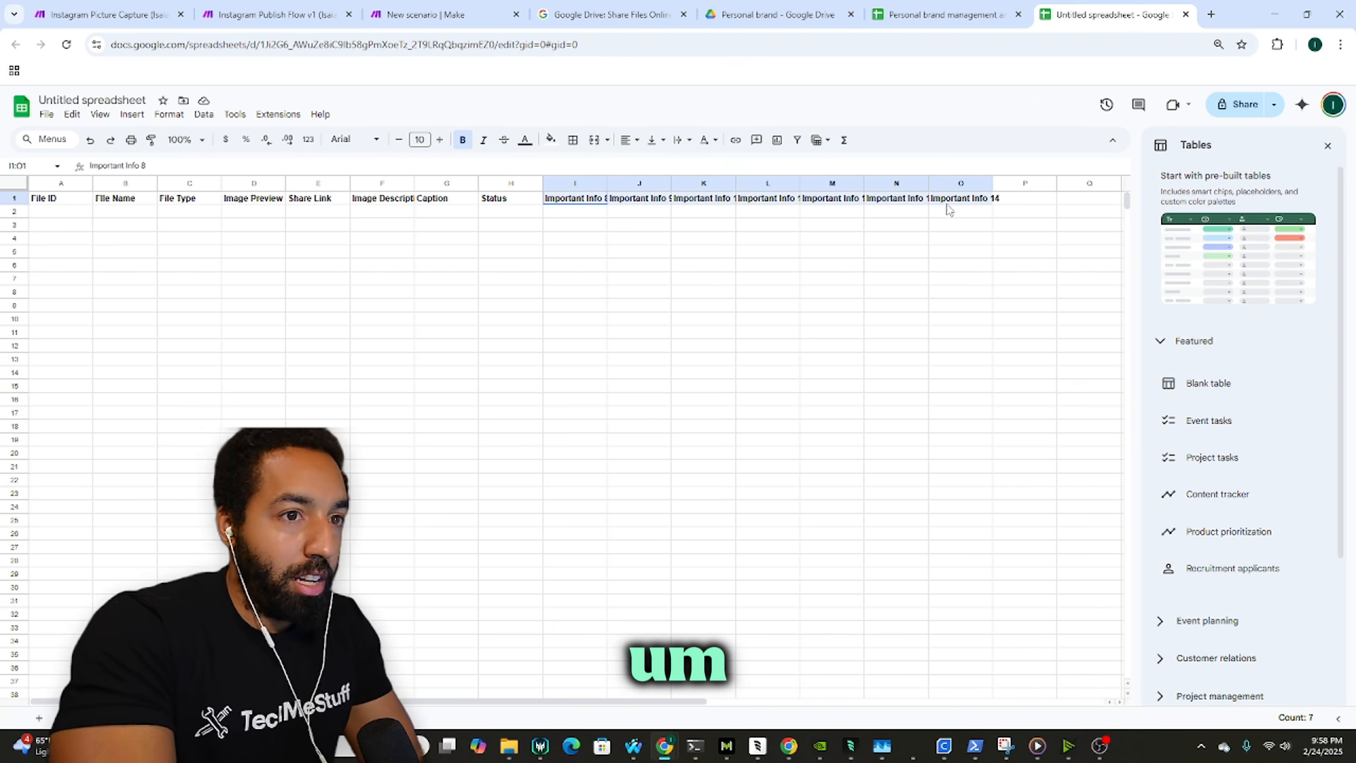
key(Delete)
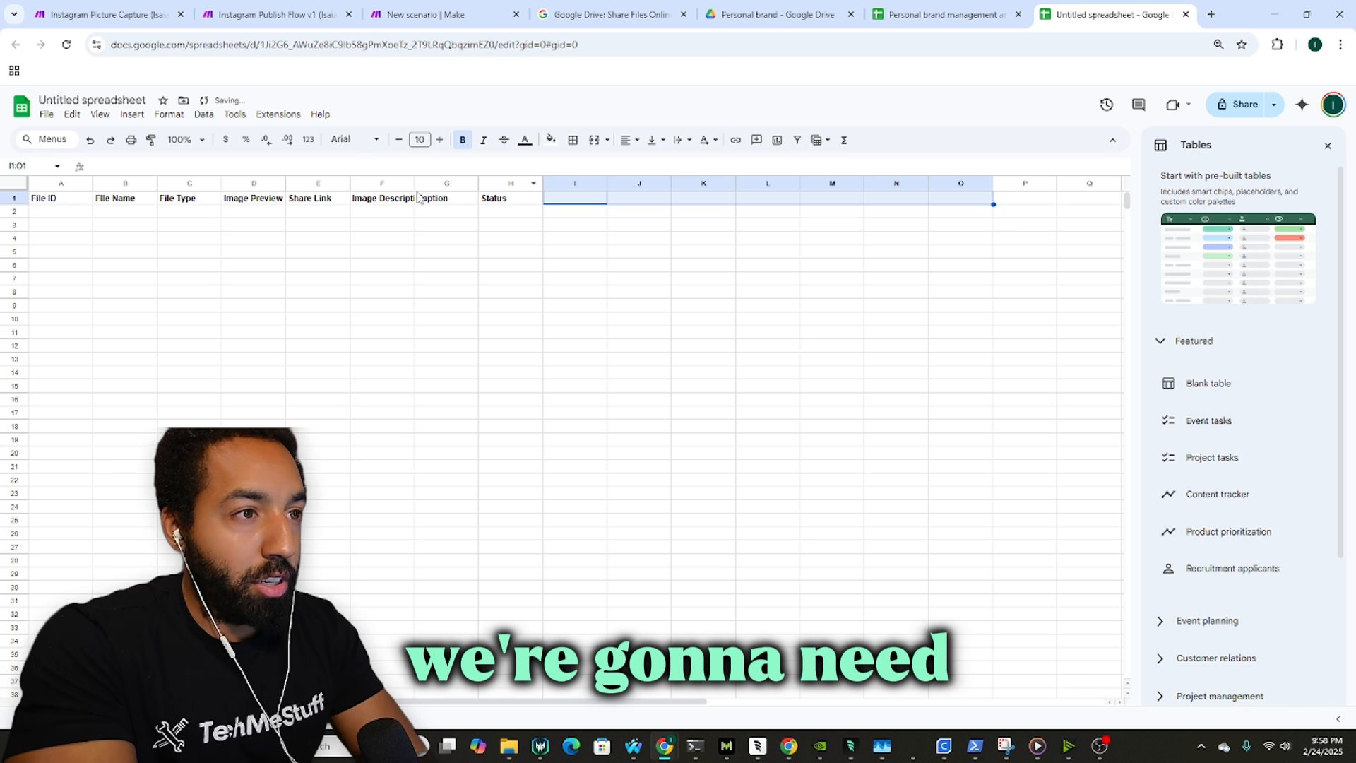
Step: Review headers File ID through Status and widen column F to fit Image Description
click(65, 199)
click(136, 201)
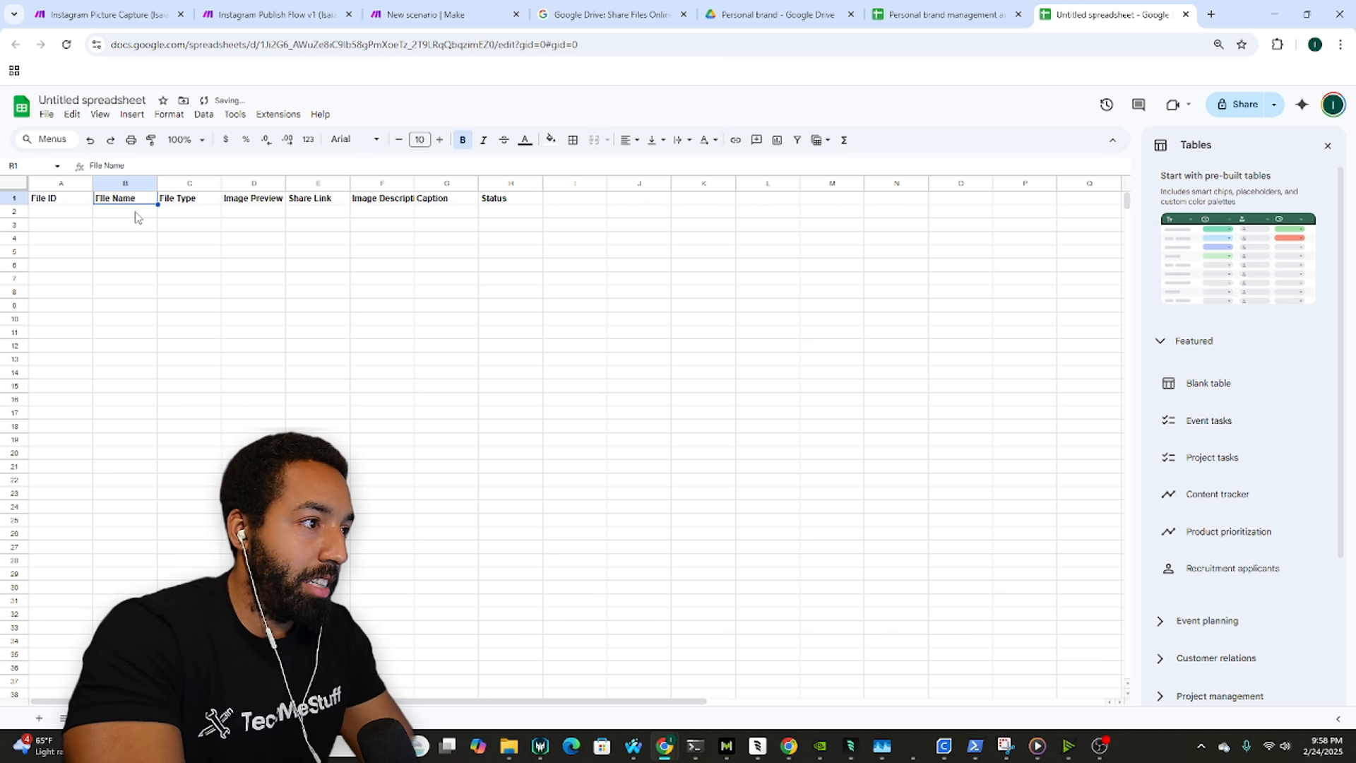
click(183, 204)
click(243, 202)
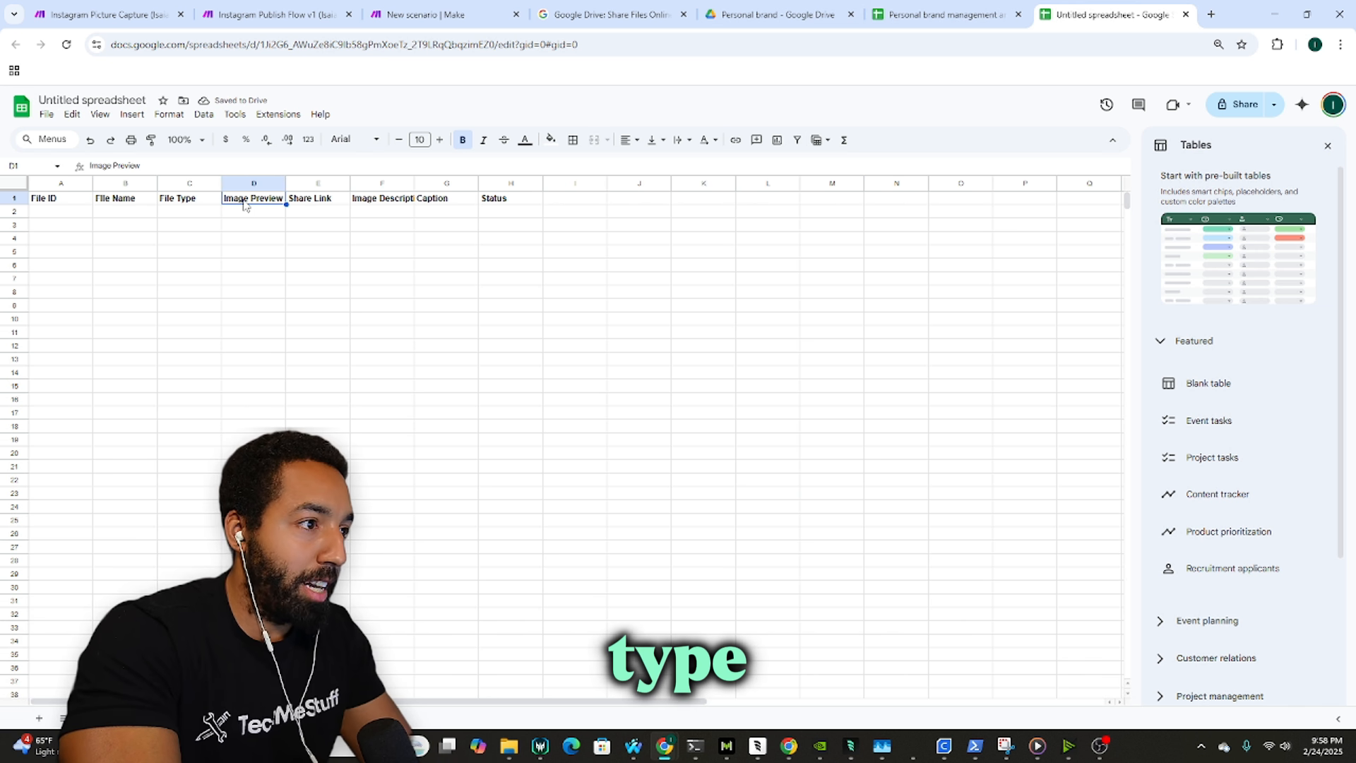
click(328, 202)
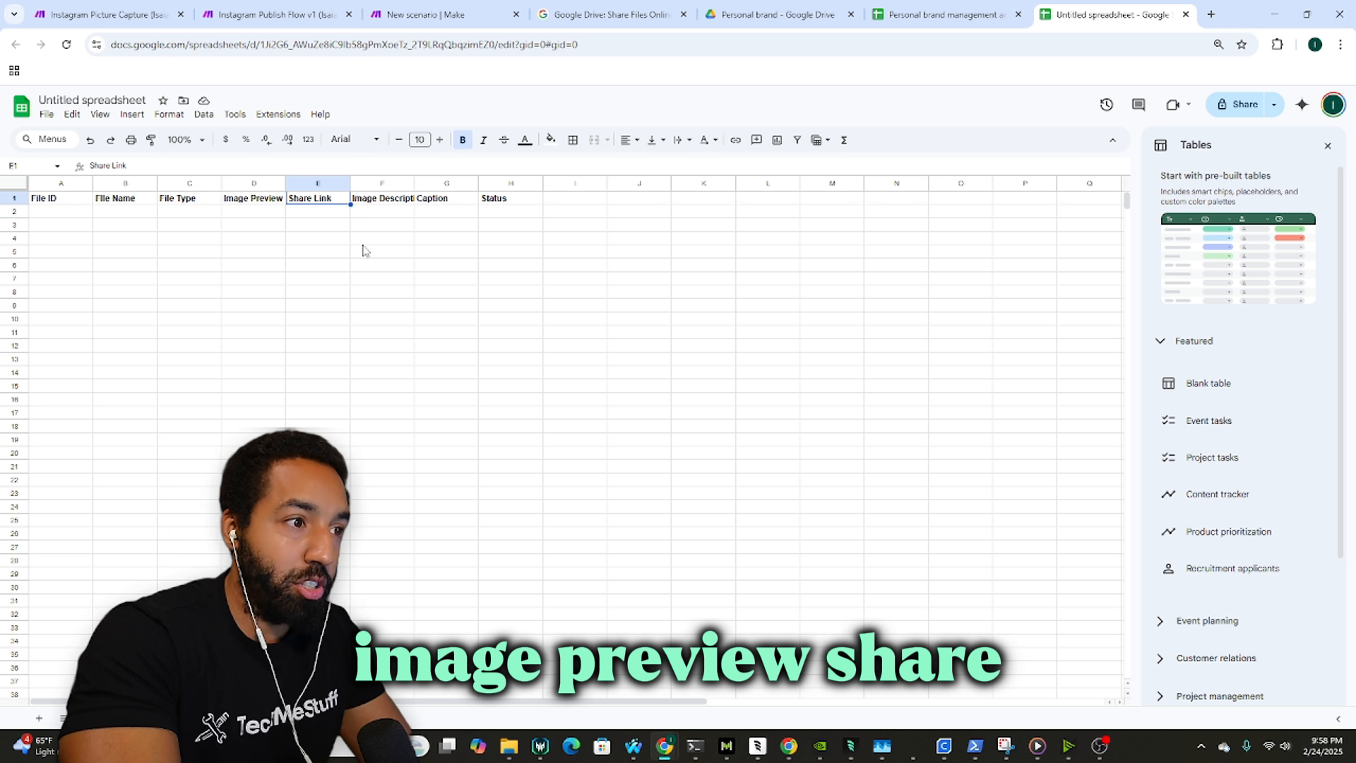
click(401, 201)
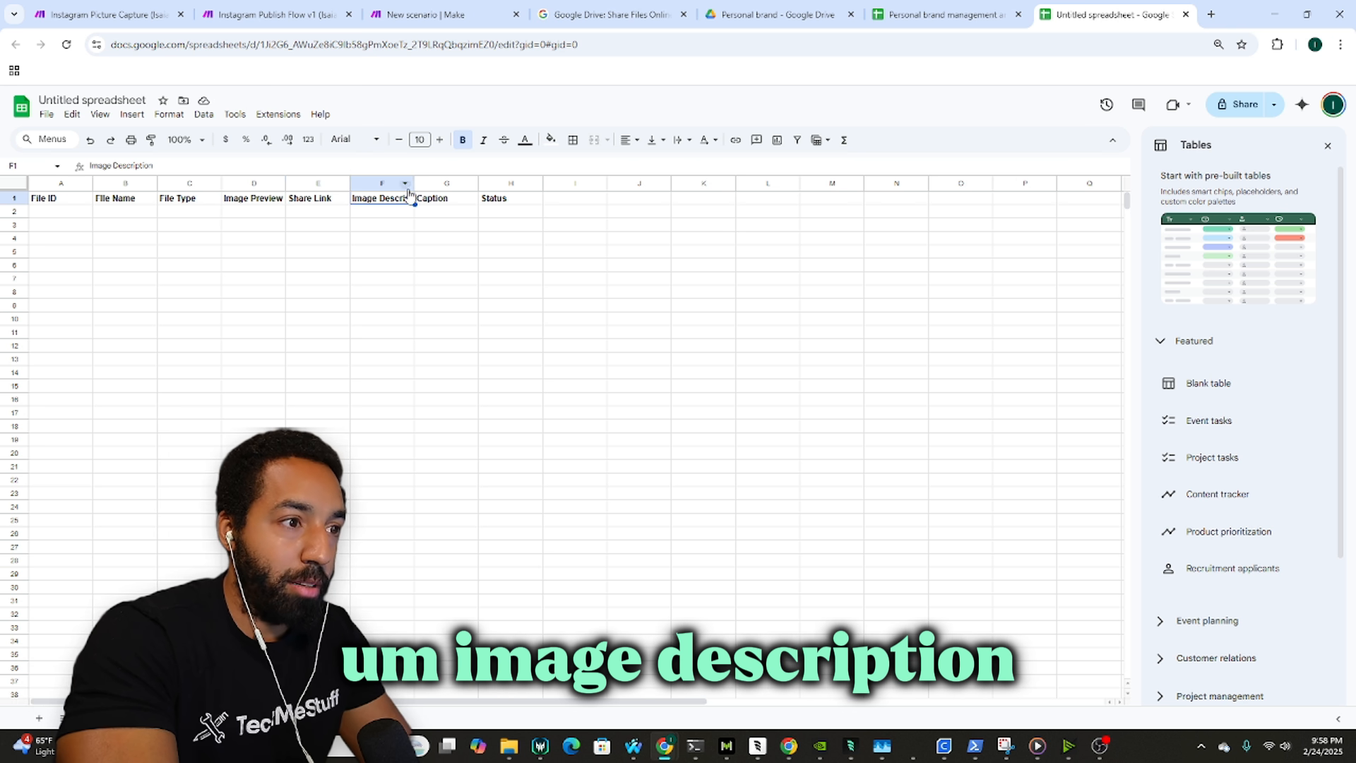
drag(409, 192, 456, 195)
click(489, 201)
click(550, 202)
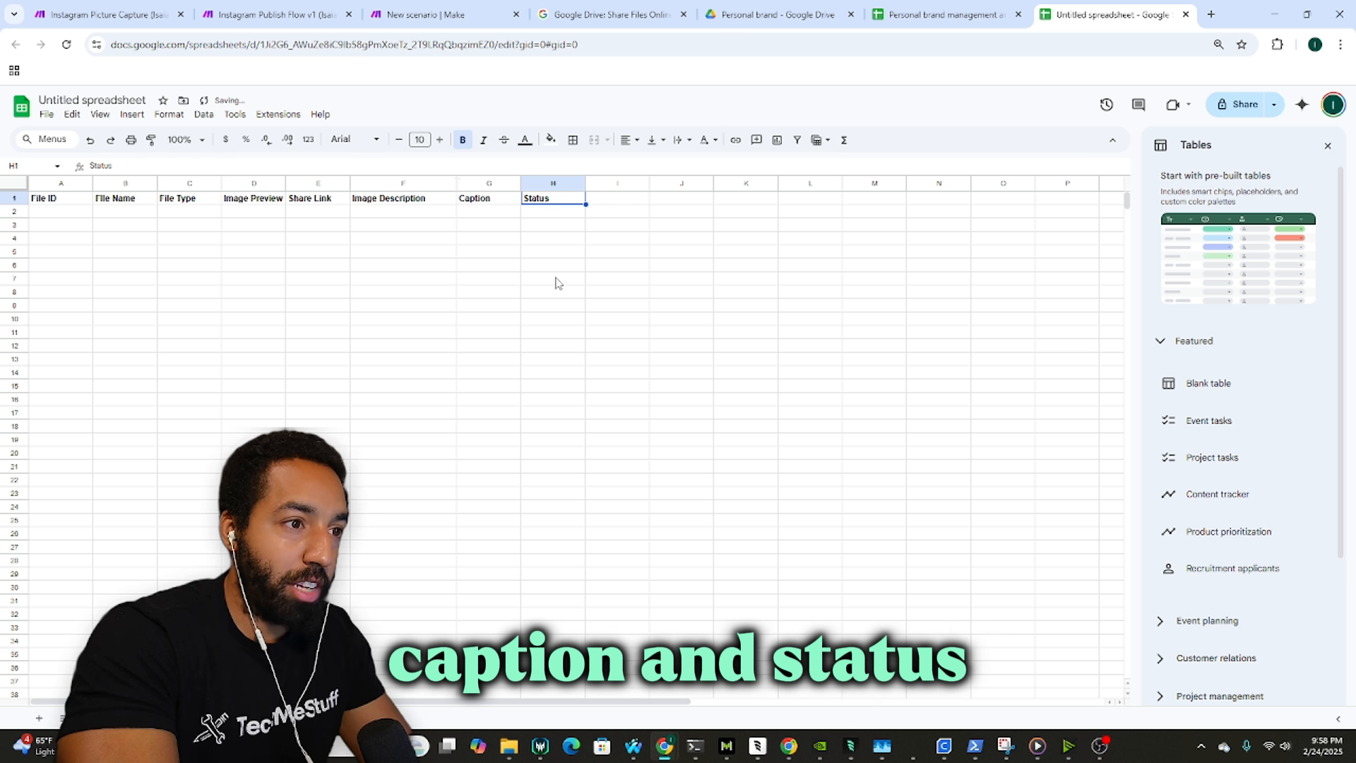
Step: Select header row A1:H1 and create a filter on it
key(ctrl+shift+Left)
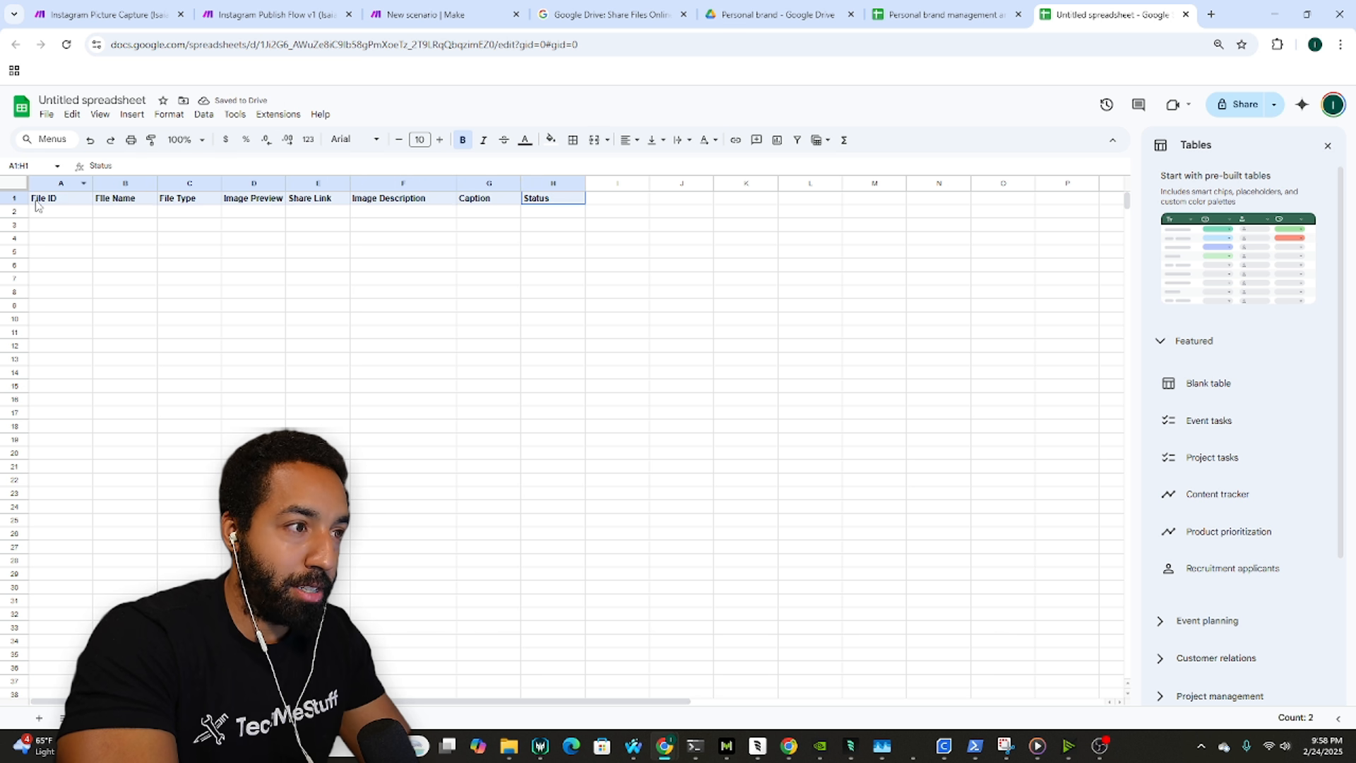
click(798, 141)
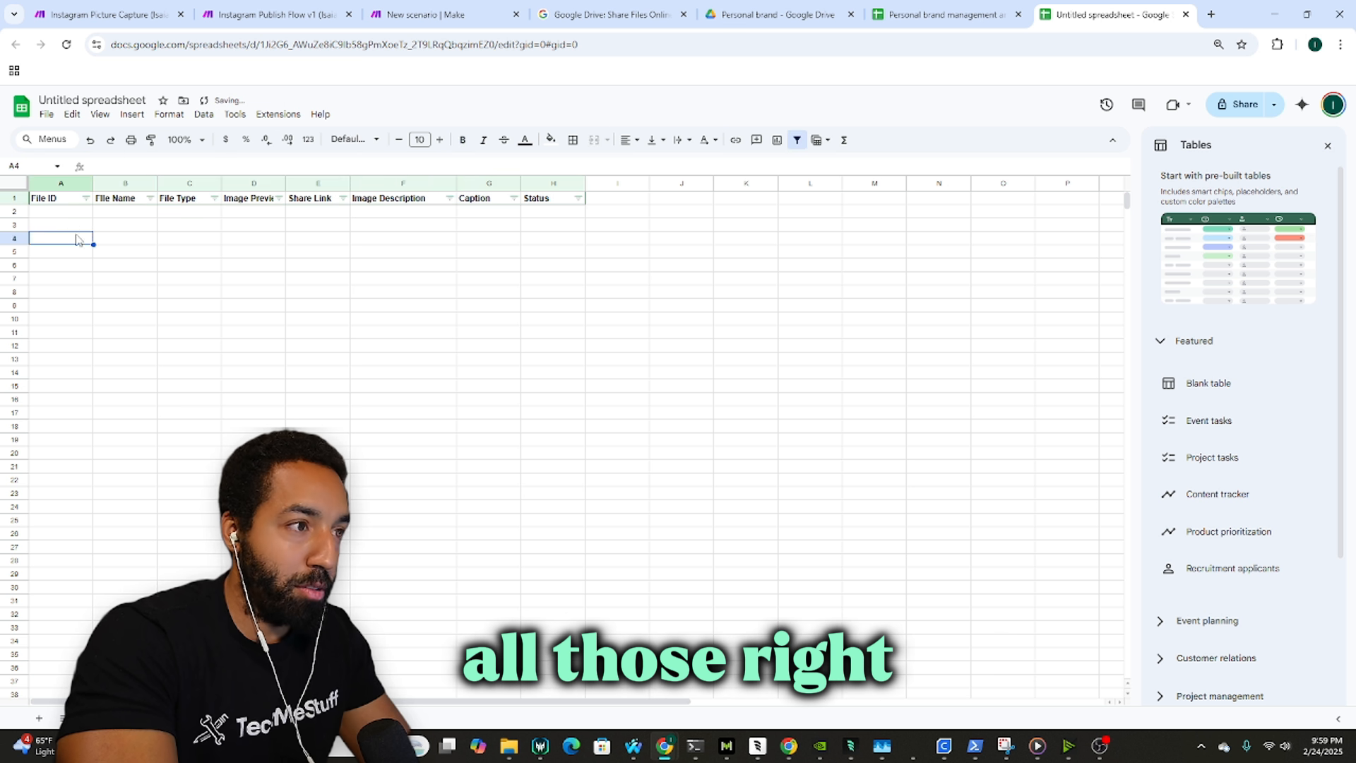
click(63, 213)
click(103, 99)
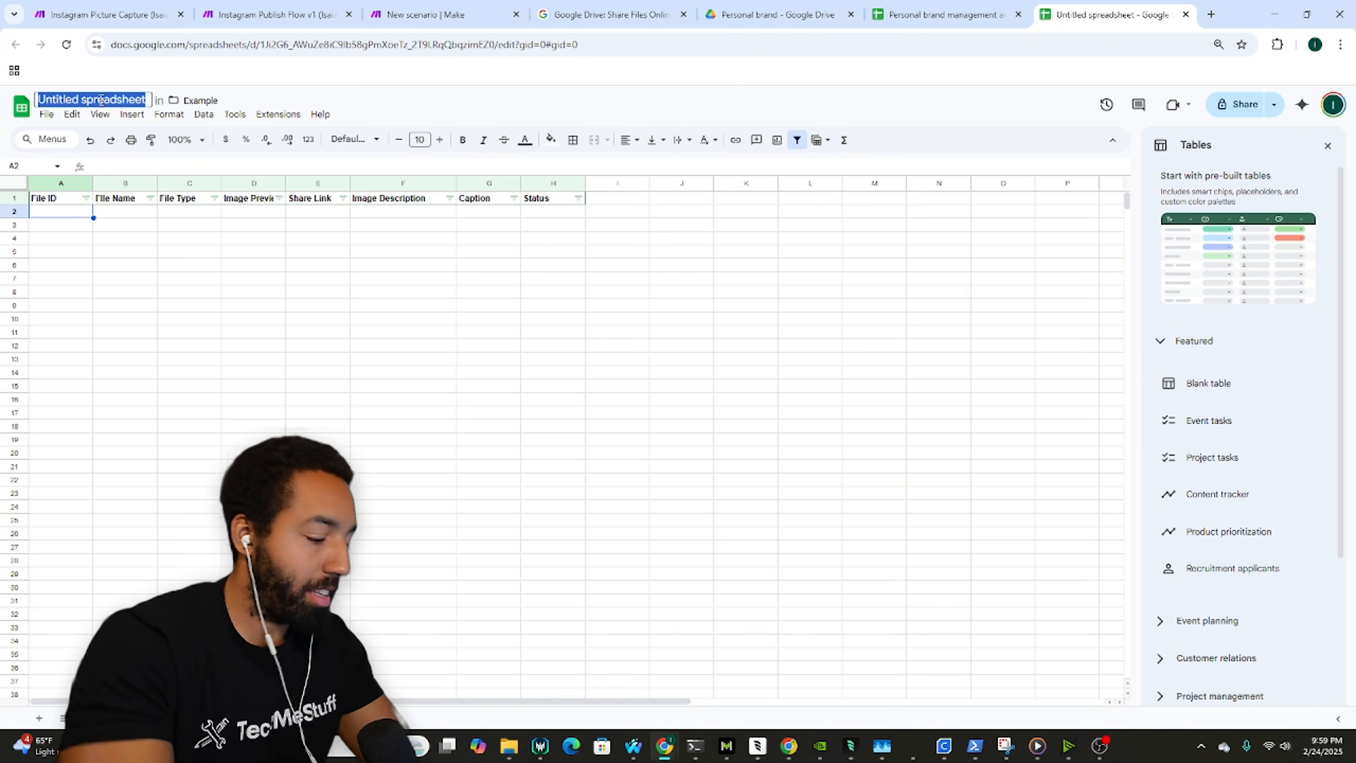
Step: Title the spreadsheet 'Example Instagram Automation' and return to cell A2
text(Example Instagram)
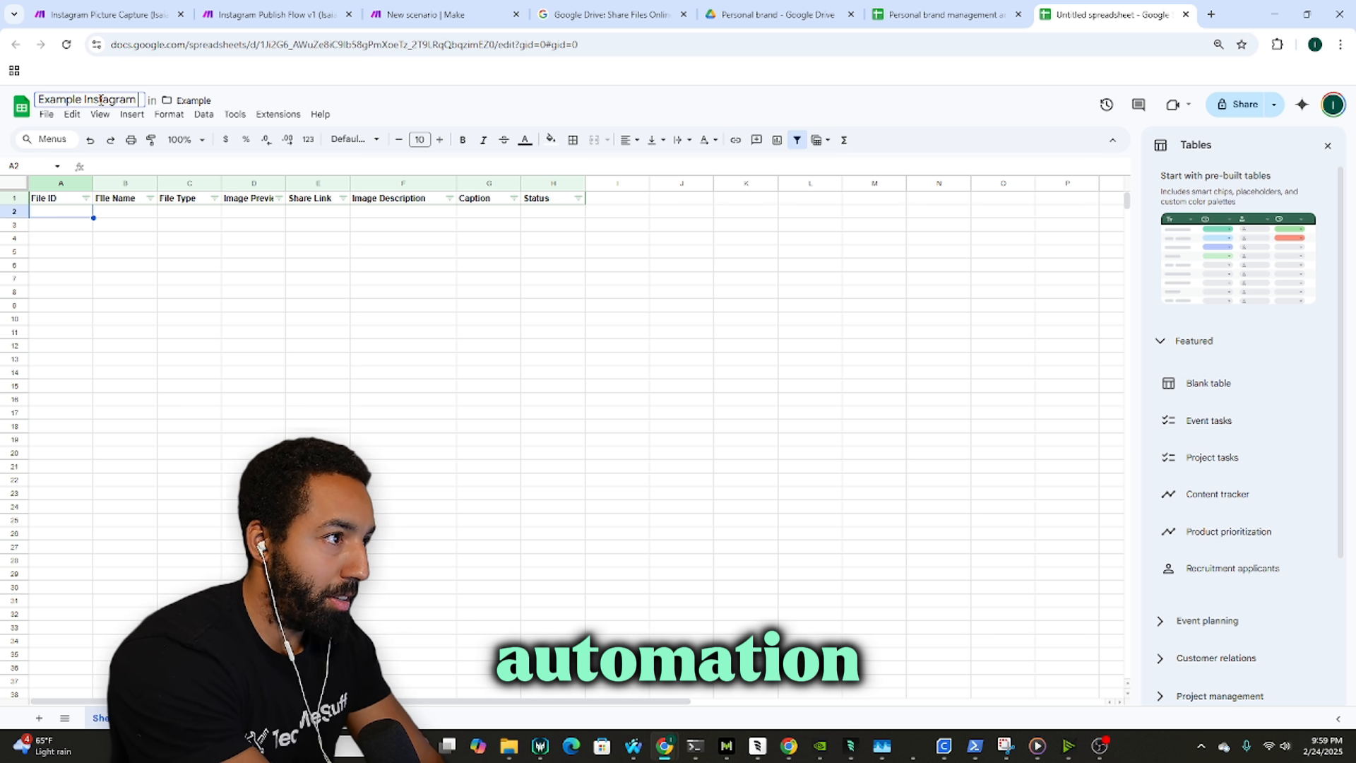
text( Automation)
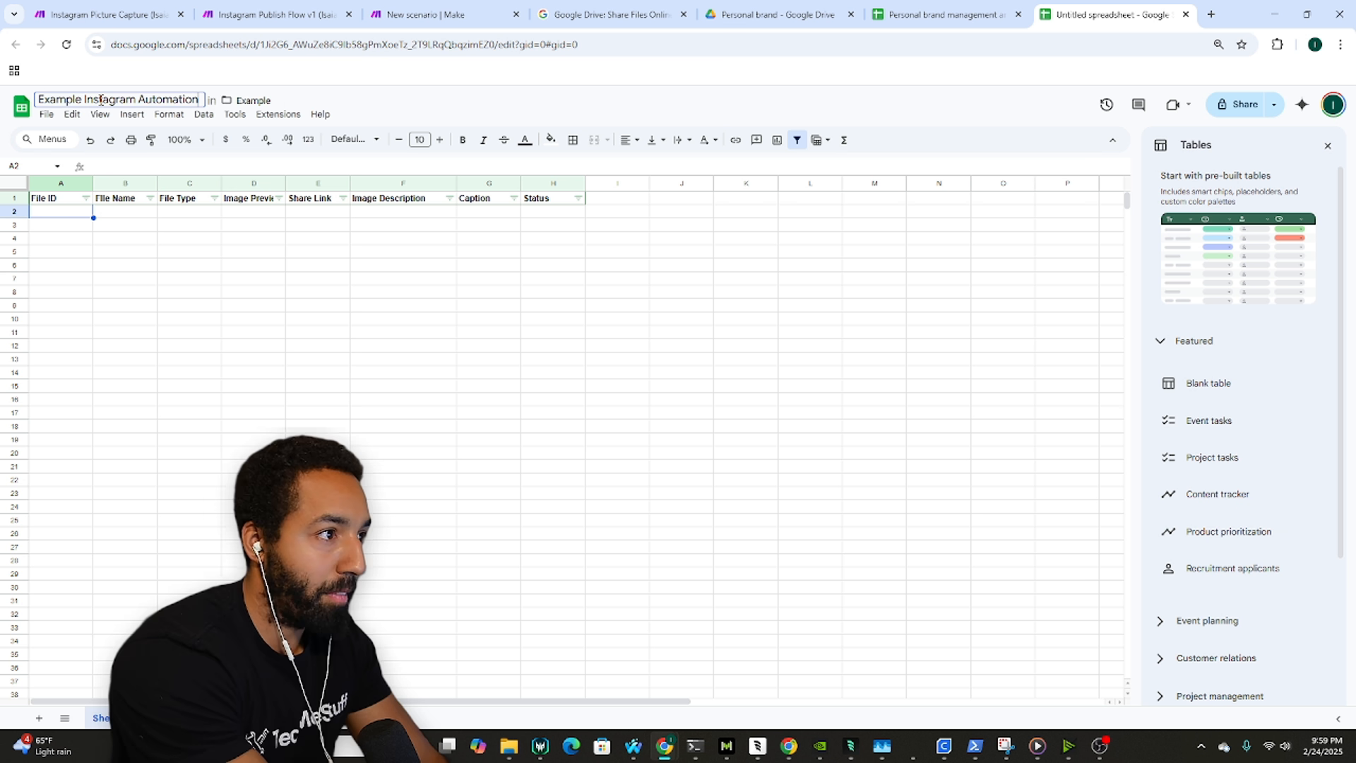
key(Return)
click(69, 254)
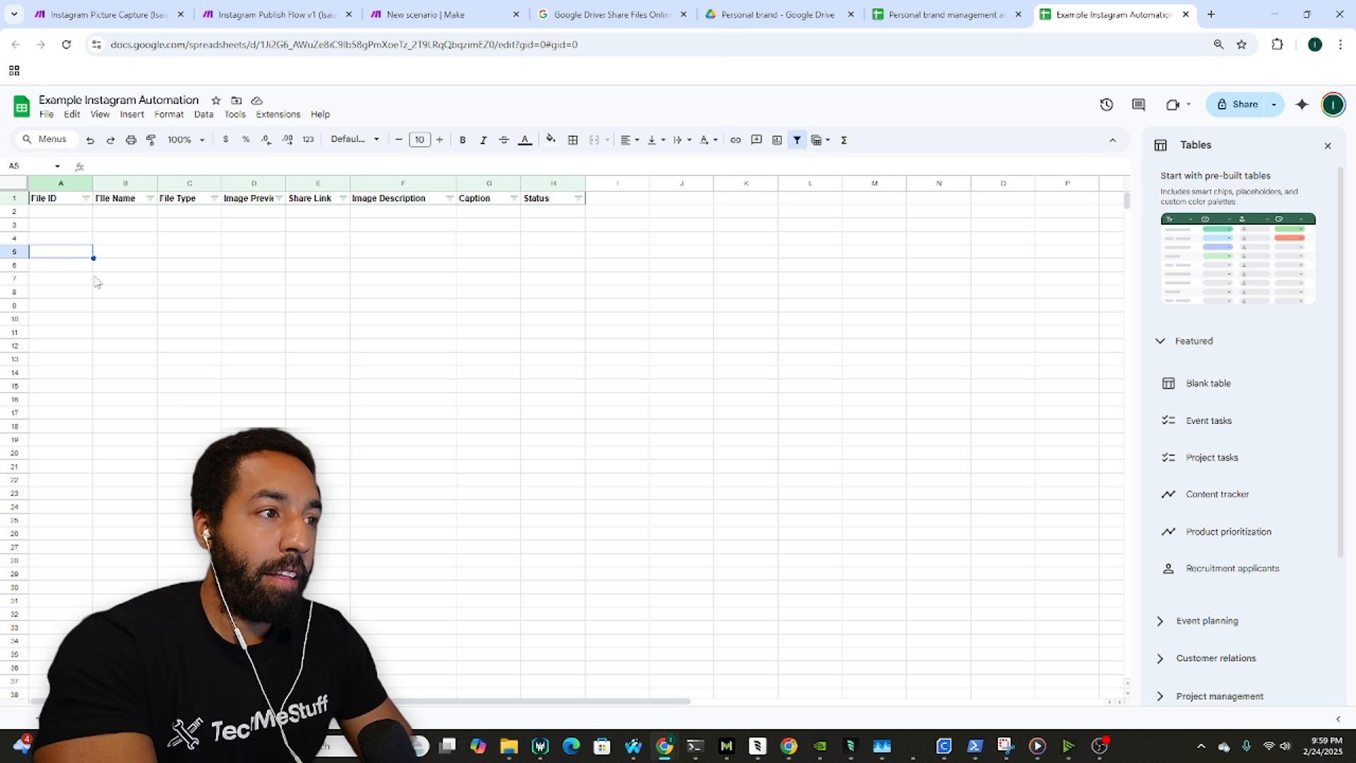
click(71, 213)
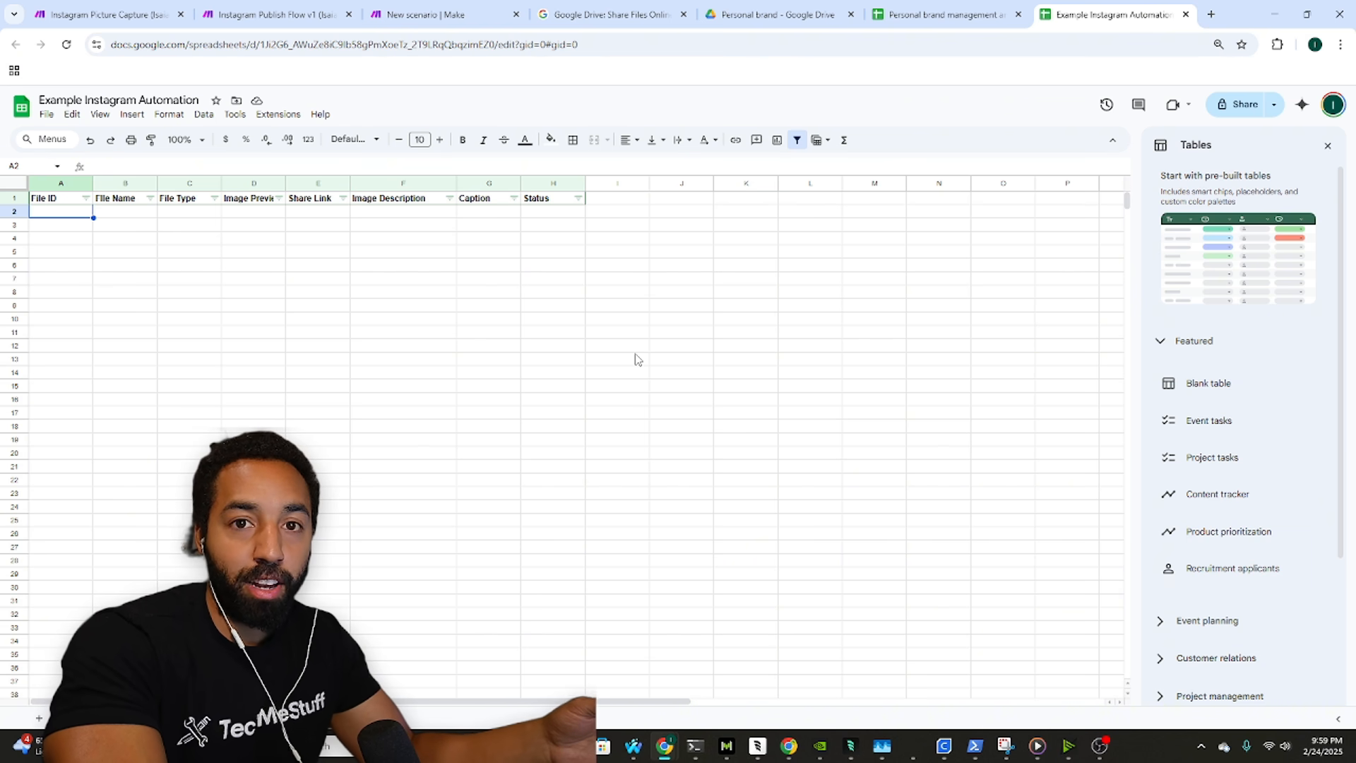
Step: Move through the Make scenario and sheets back to the Personal brand folder in Drive
click(459, 14)
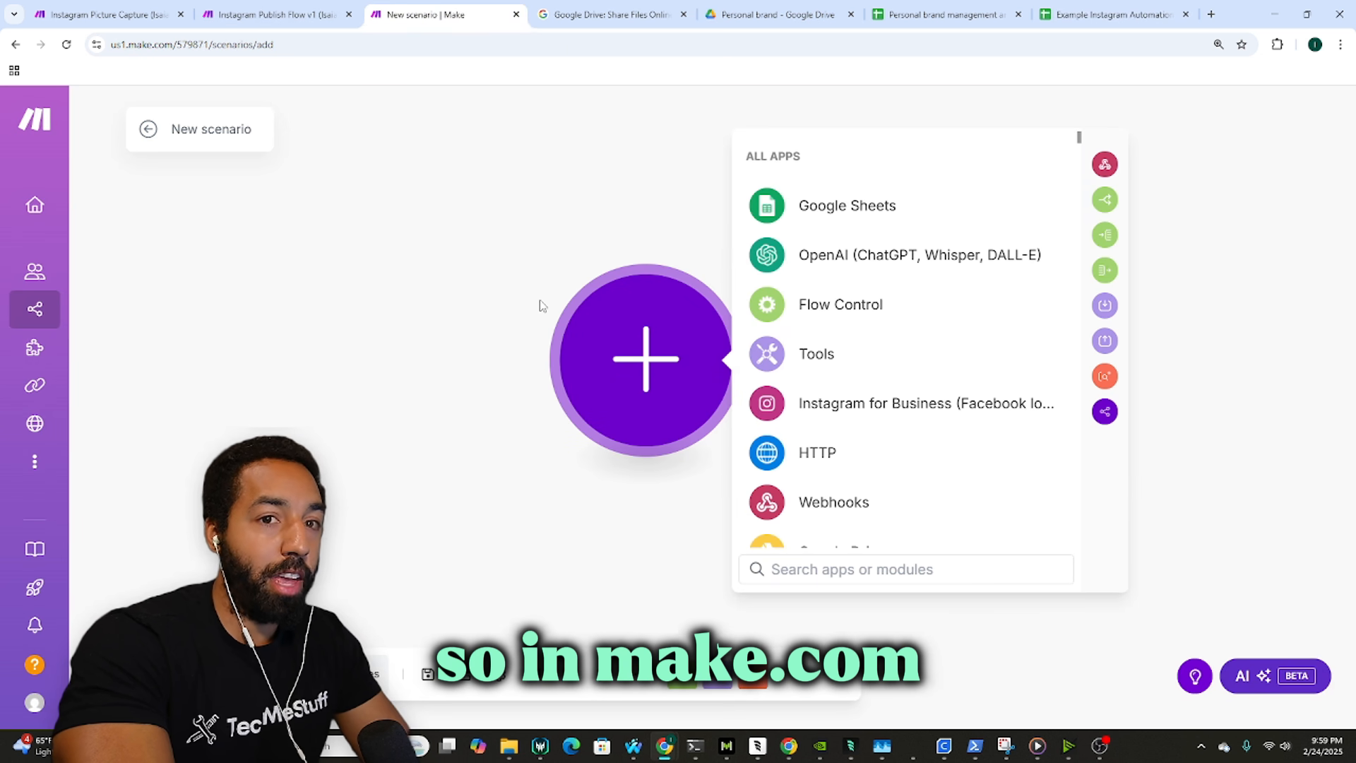
click(148, 6)
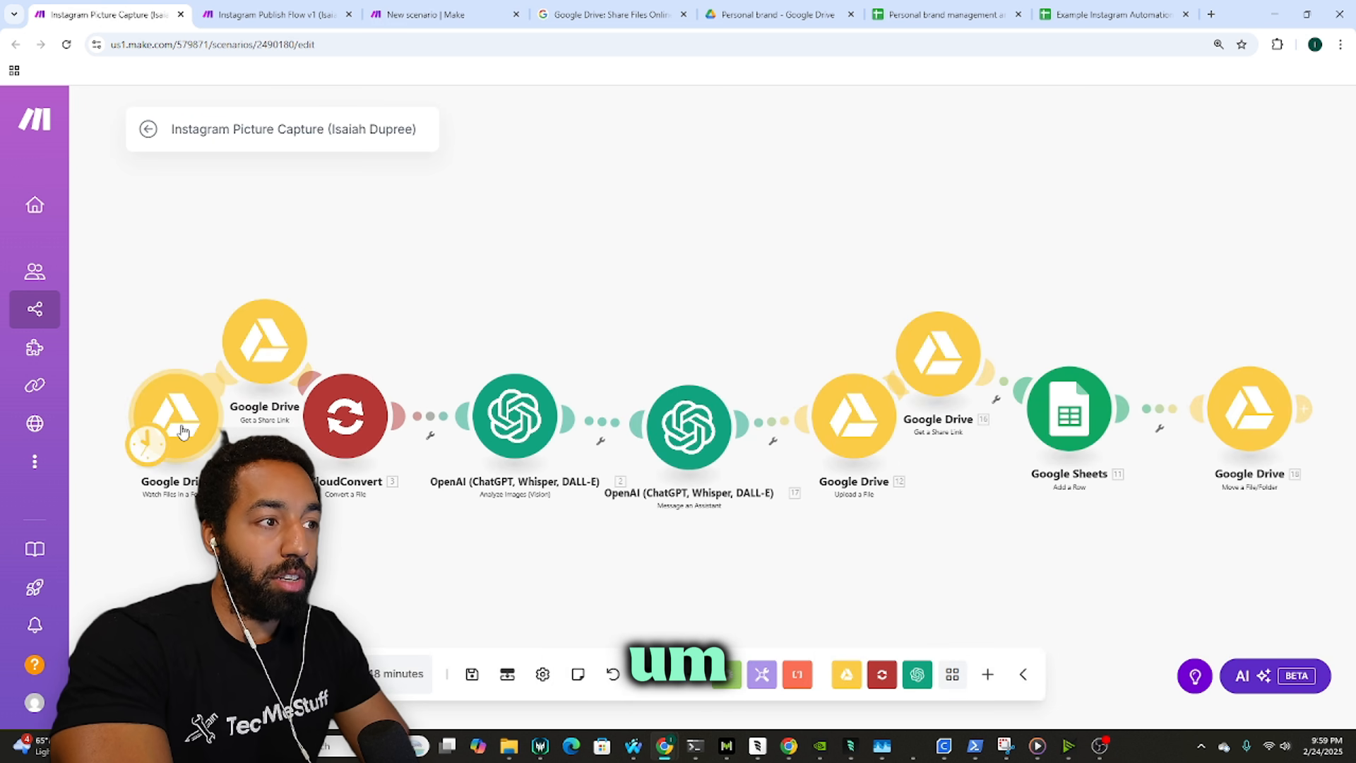
click(1102, 14)
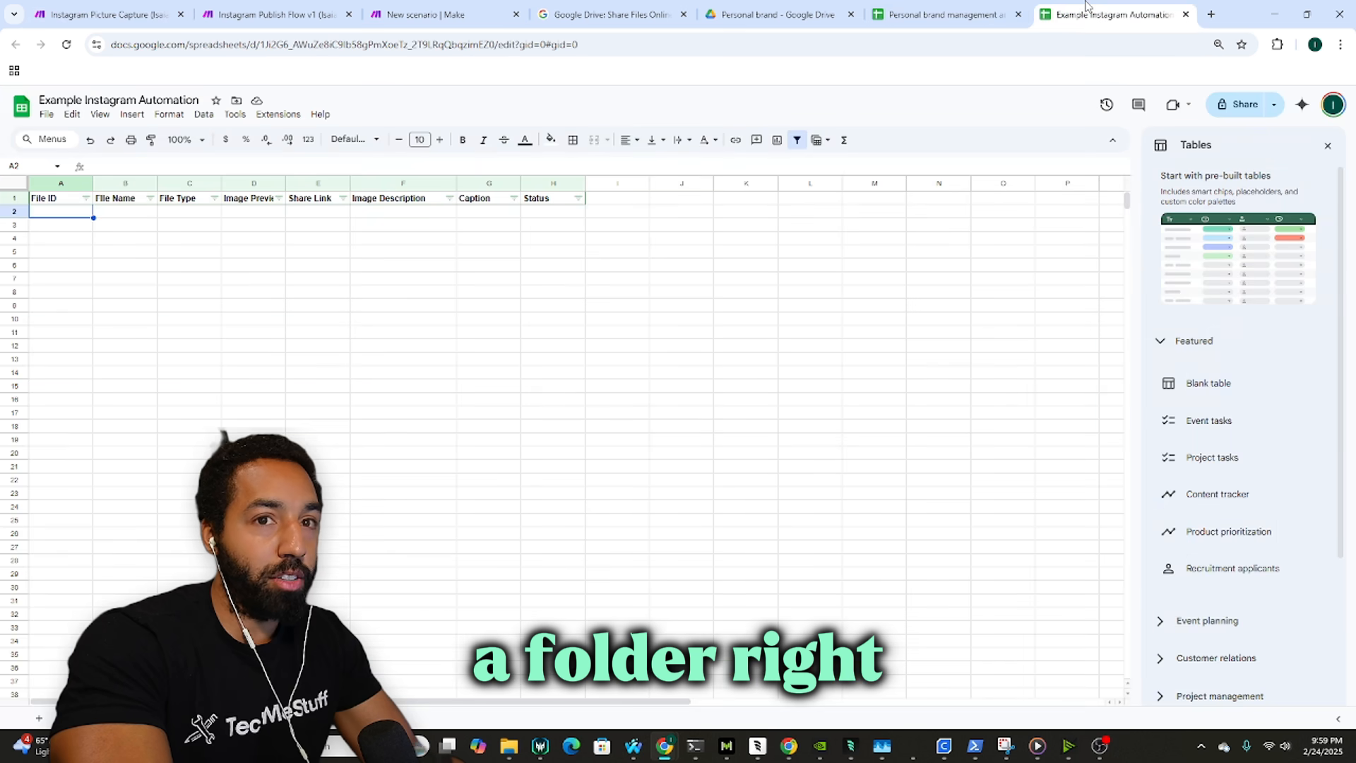
click(984, 7)
click(814, 5)
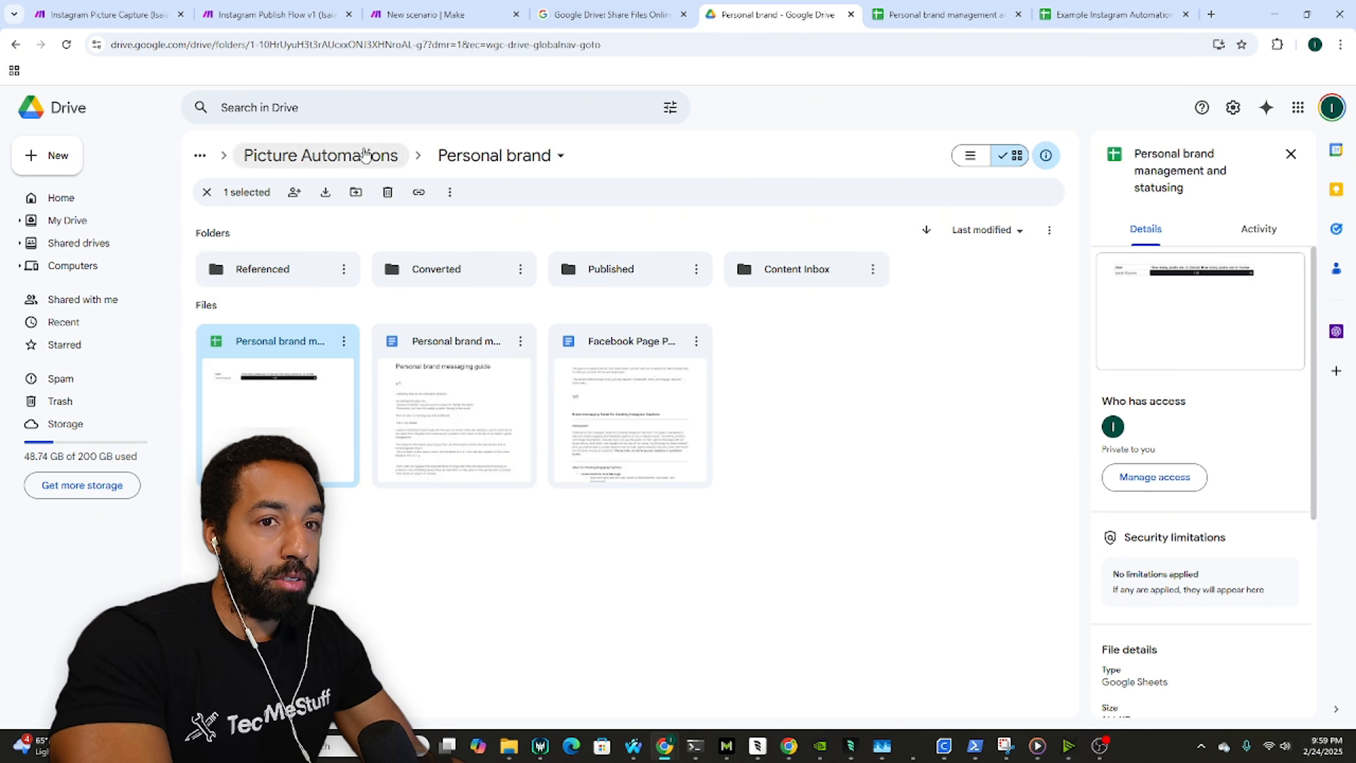
Step: Create an Inbox folder inside Picture Automations > Example
click(387, 156)
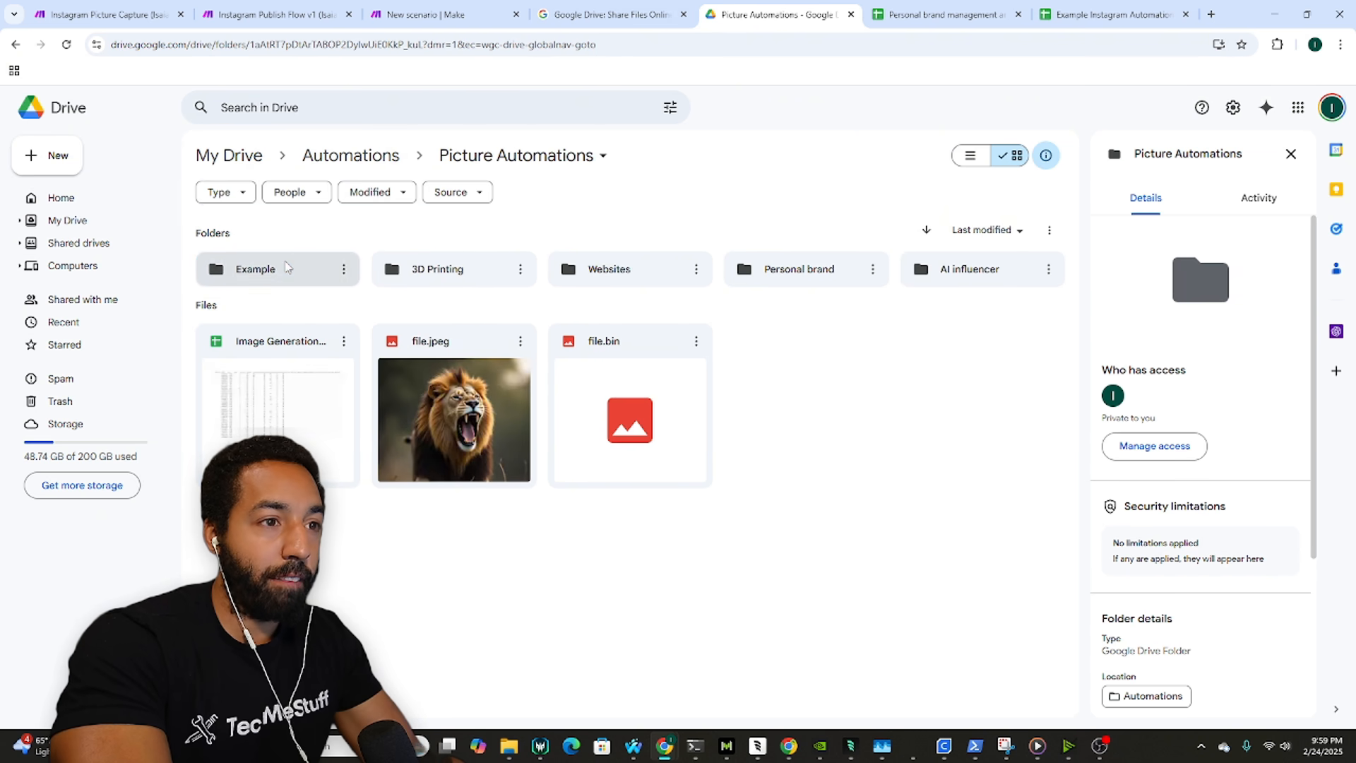
double_click(261, 269)
right_click(451, 361)
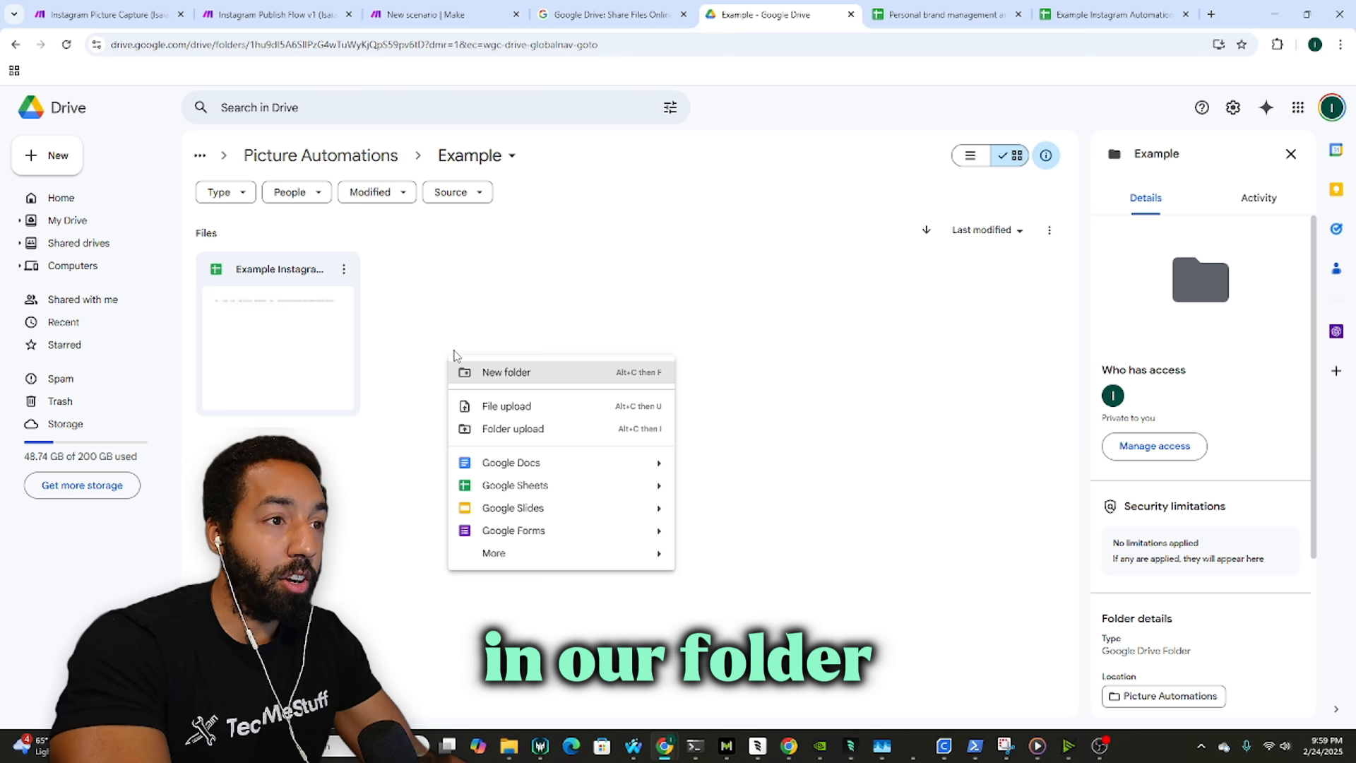
click(509, 284)
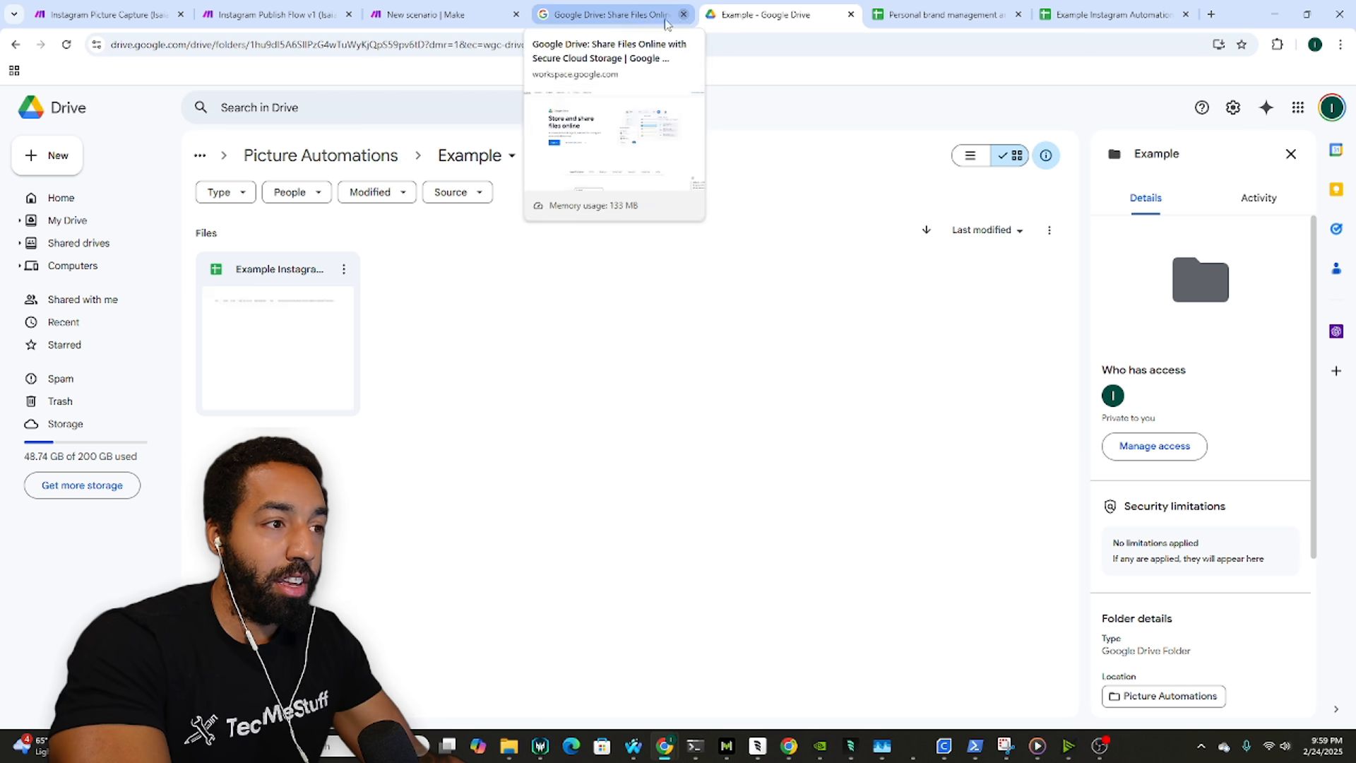
right_click(447, 316)
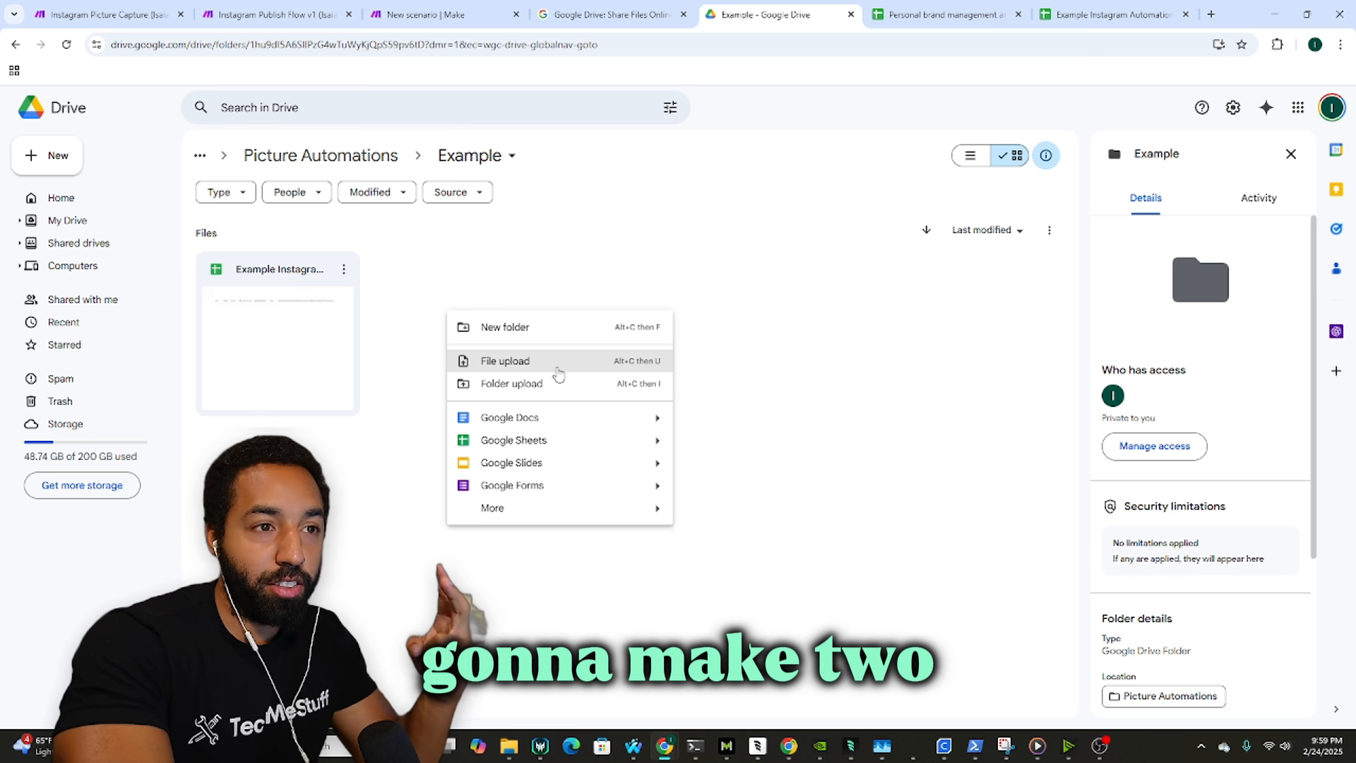
click(561, 328)
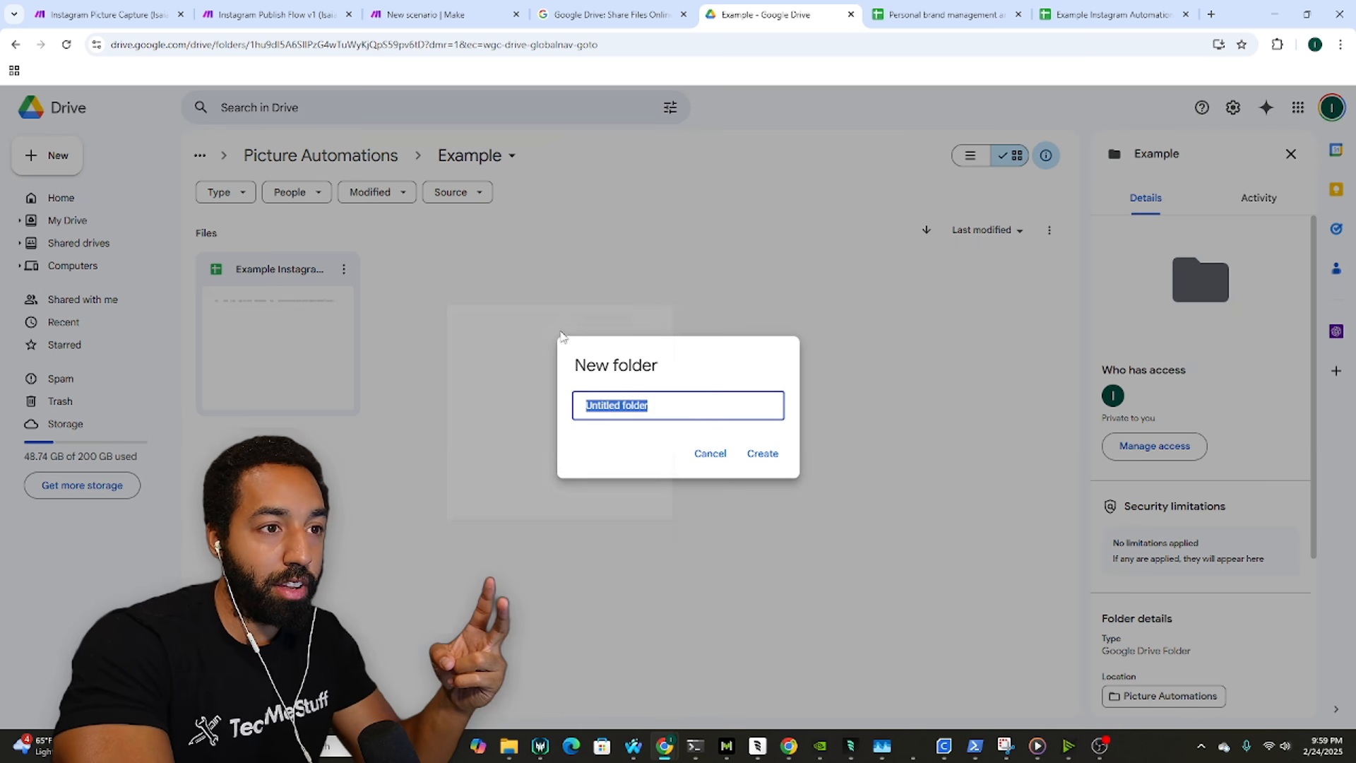
text(In)
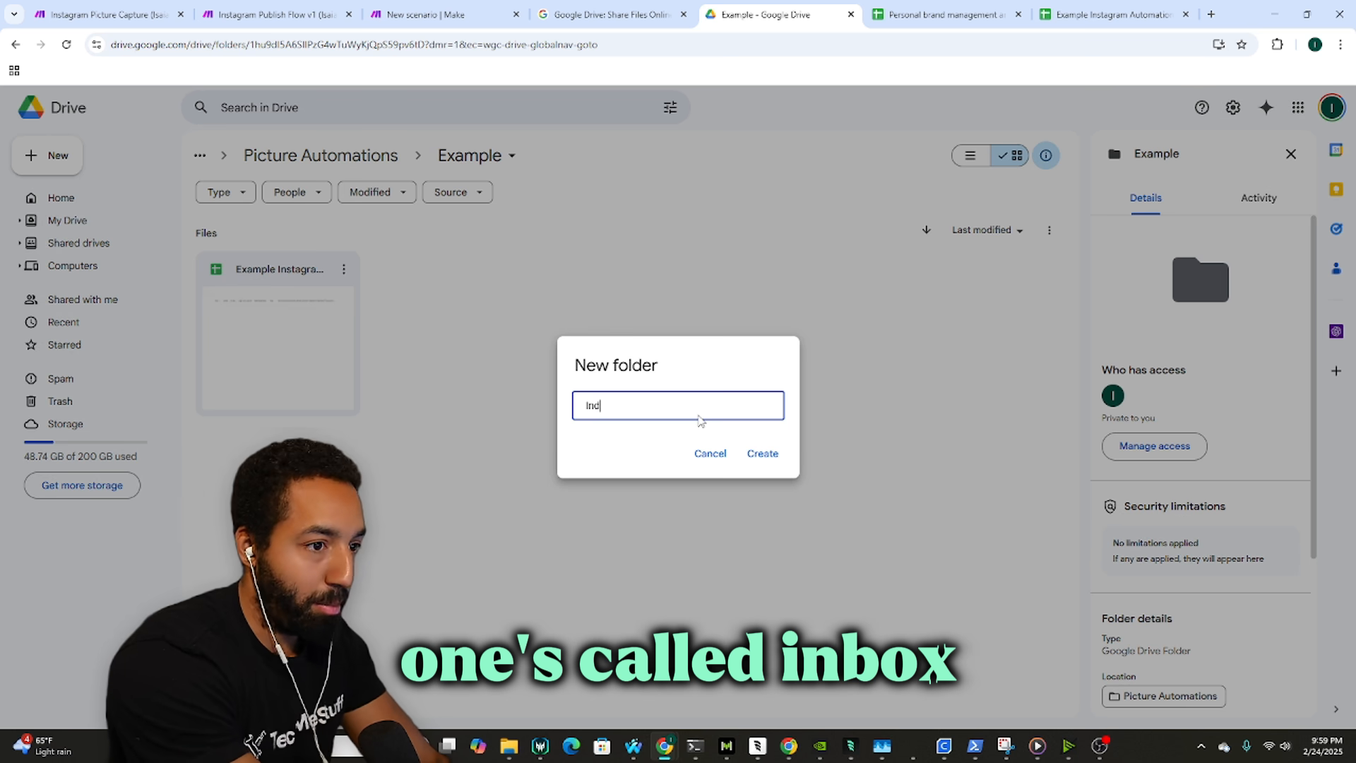
text(box)
key(Return)
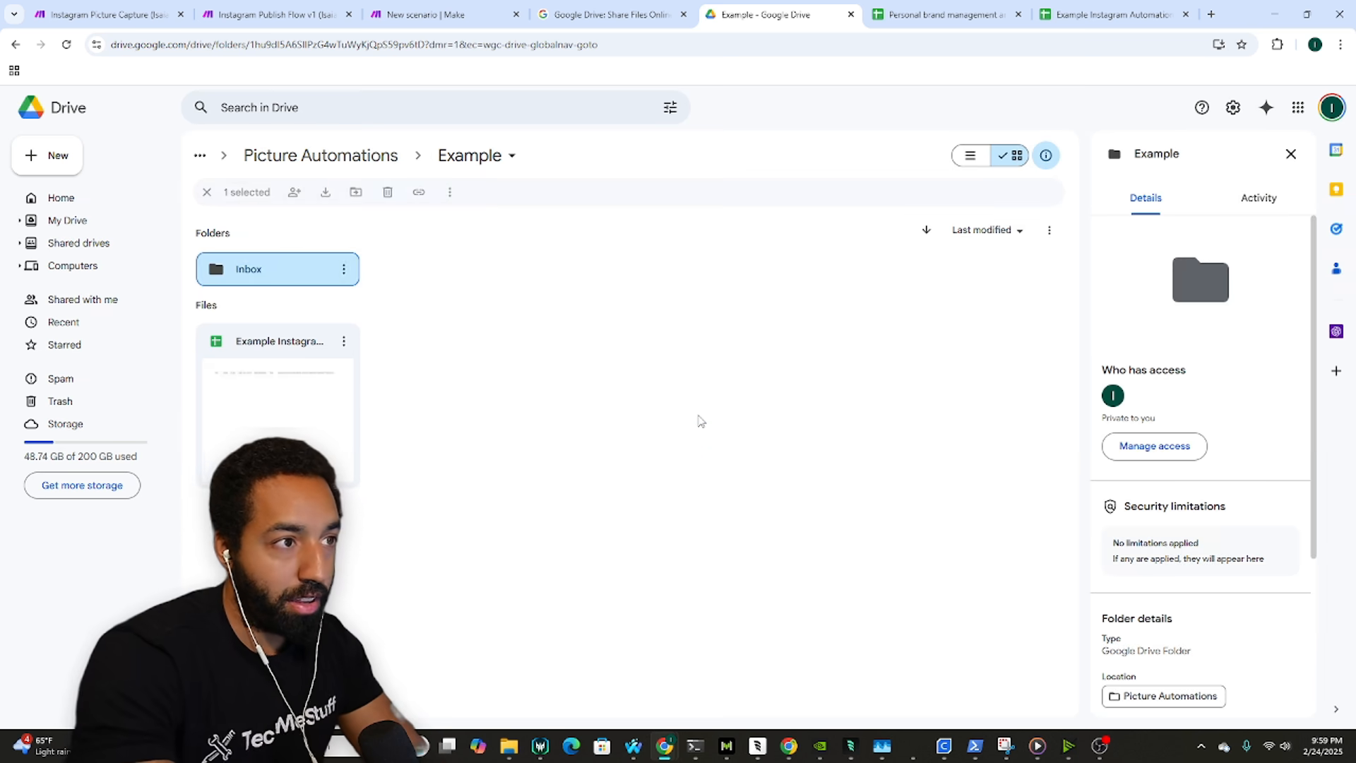
Step: Create a second folder named Published in the Example folder
right_click(696, 418)
click(754, 433)
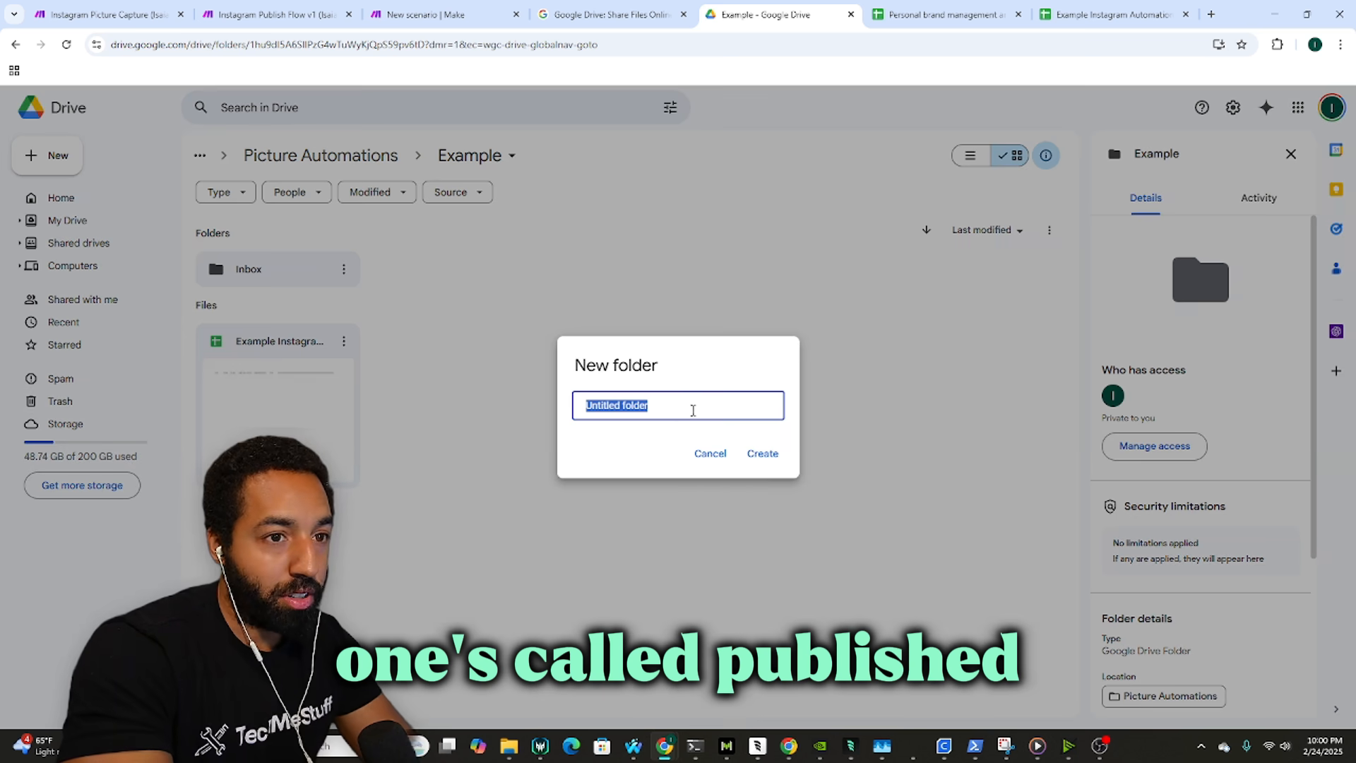
text(Publisjed)
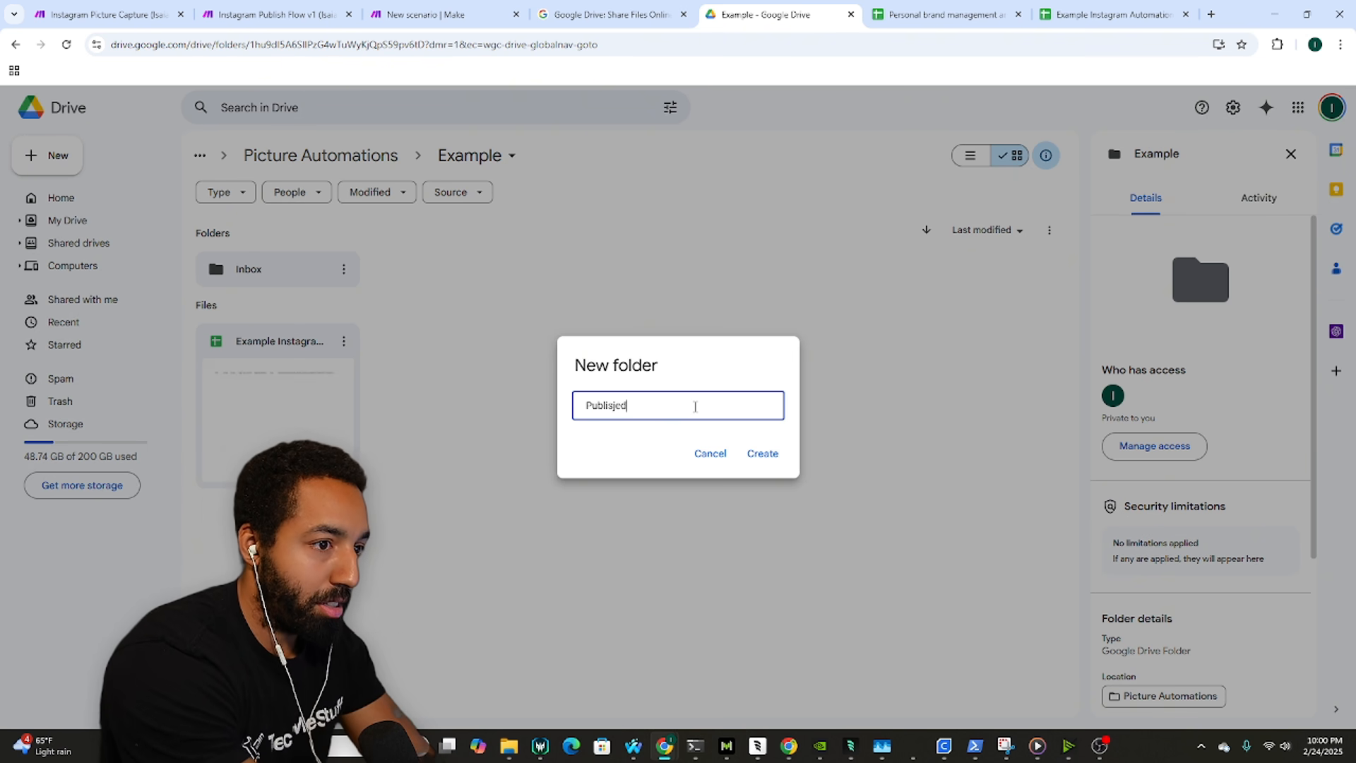
key(Return)
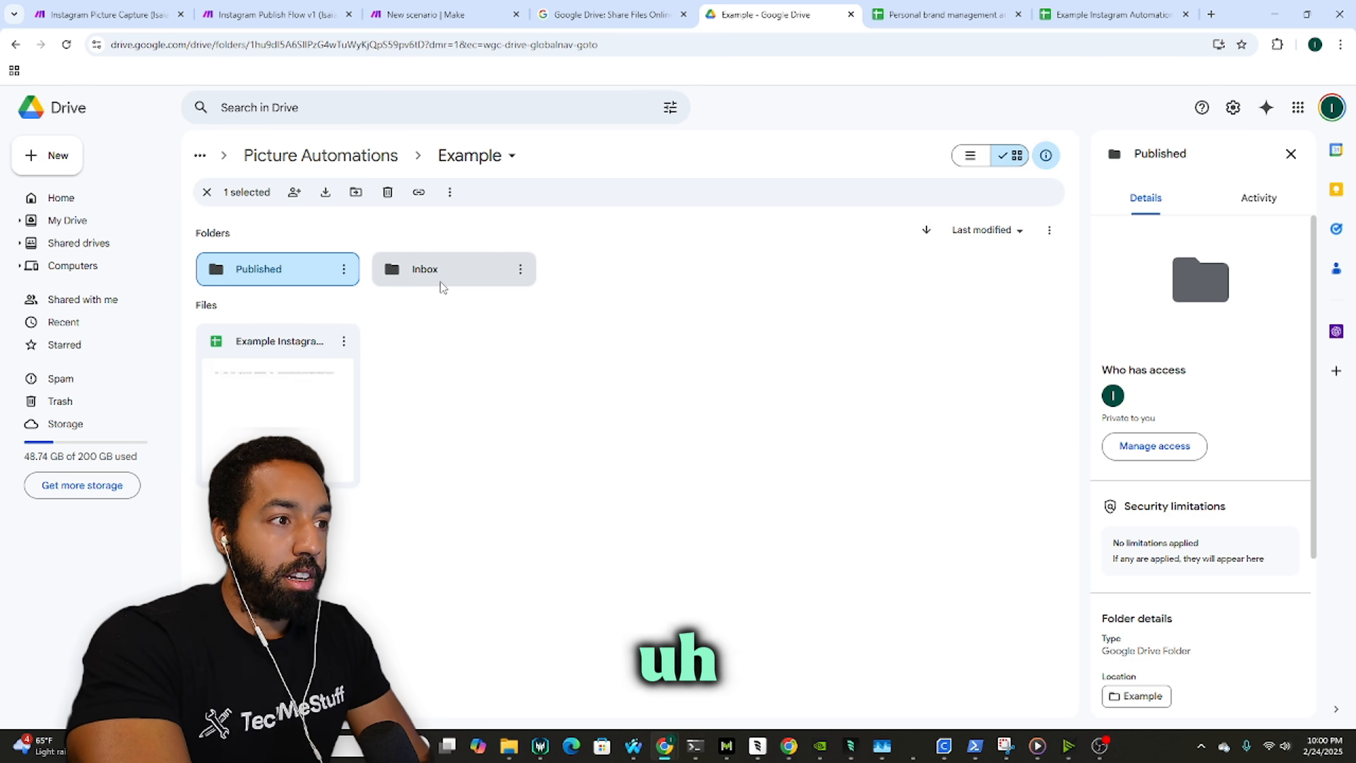
click(684, 15)
Step: Add a Google Drive Watch Files in a Folder trigger on the 'this is a test of love' connection, watching from now on
click(434, 12)
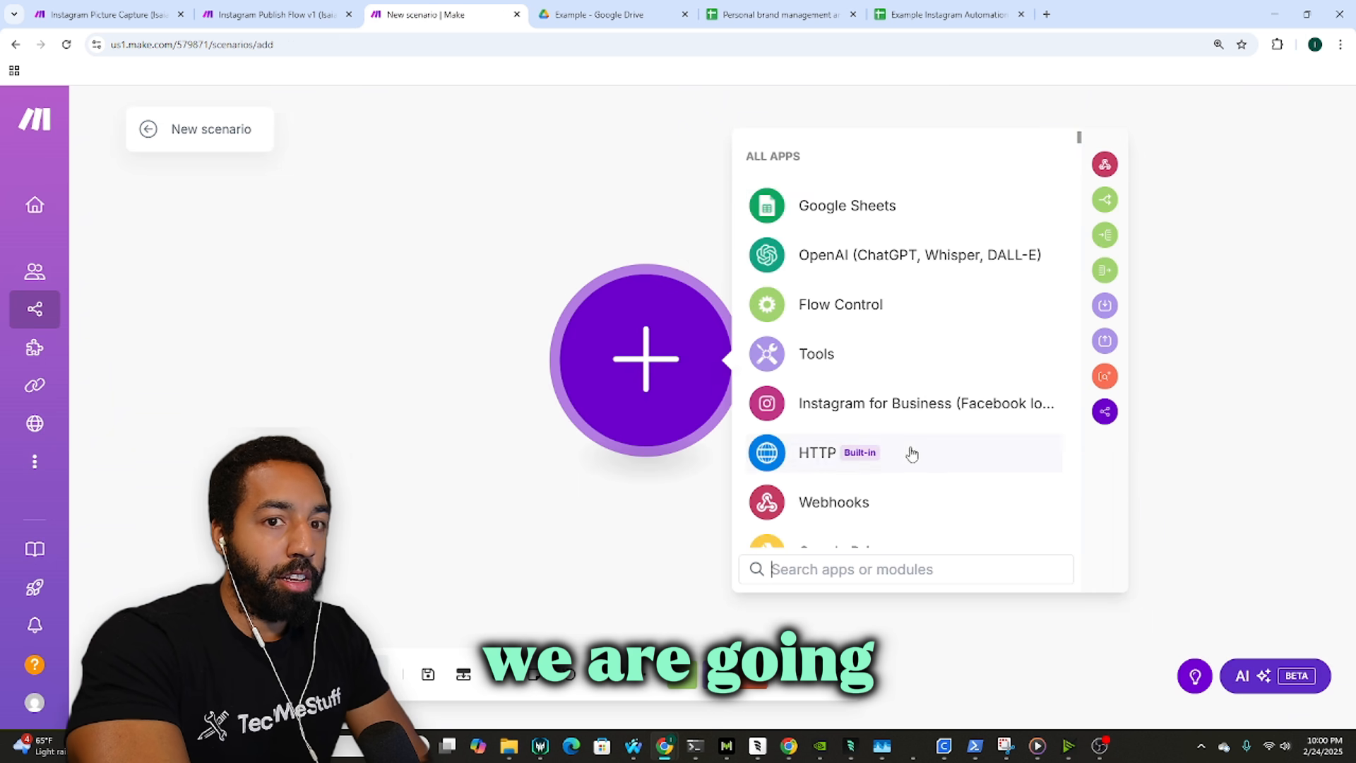
scroll(908, 448, down, 2)
click(893, 424)
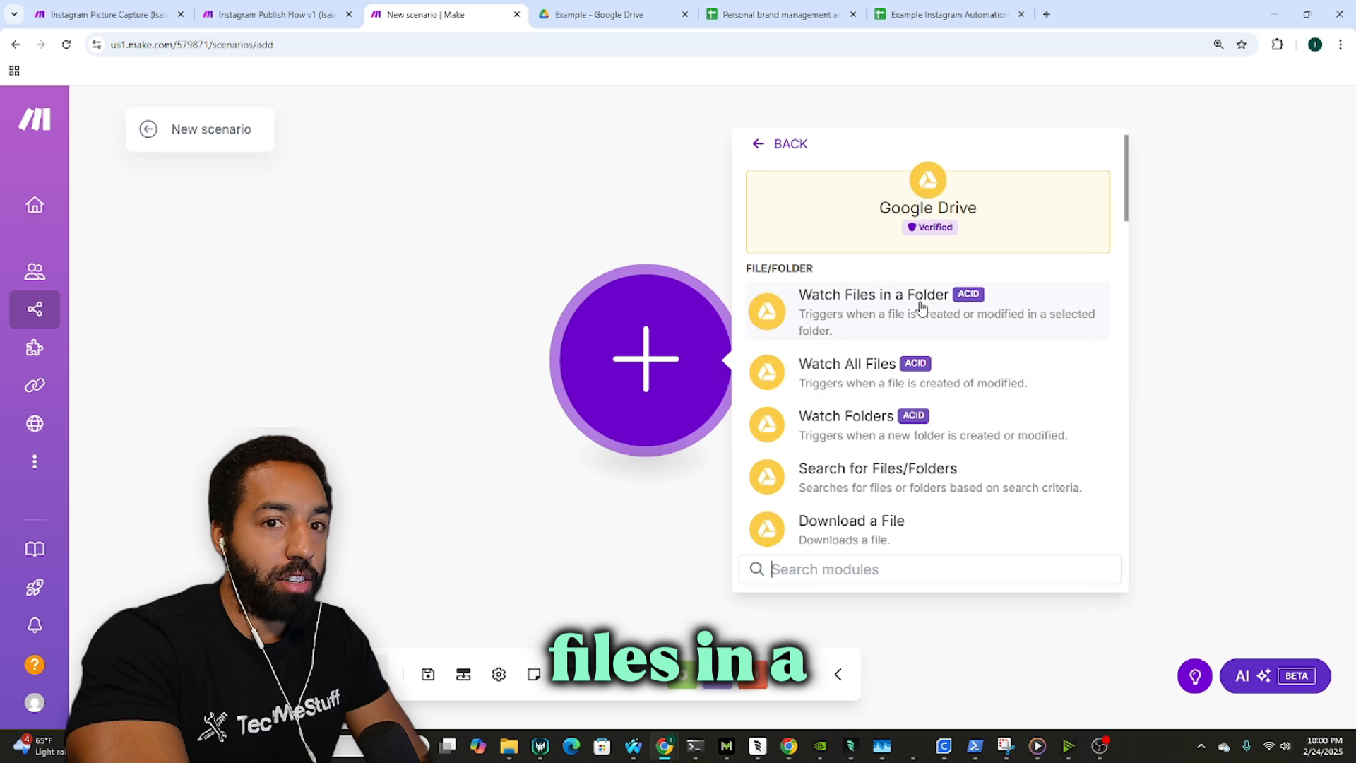
click(872, 295)
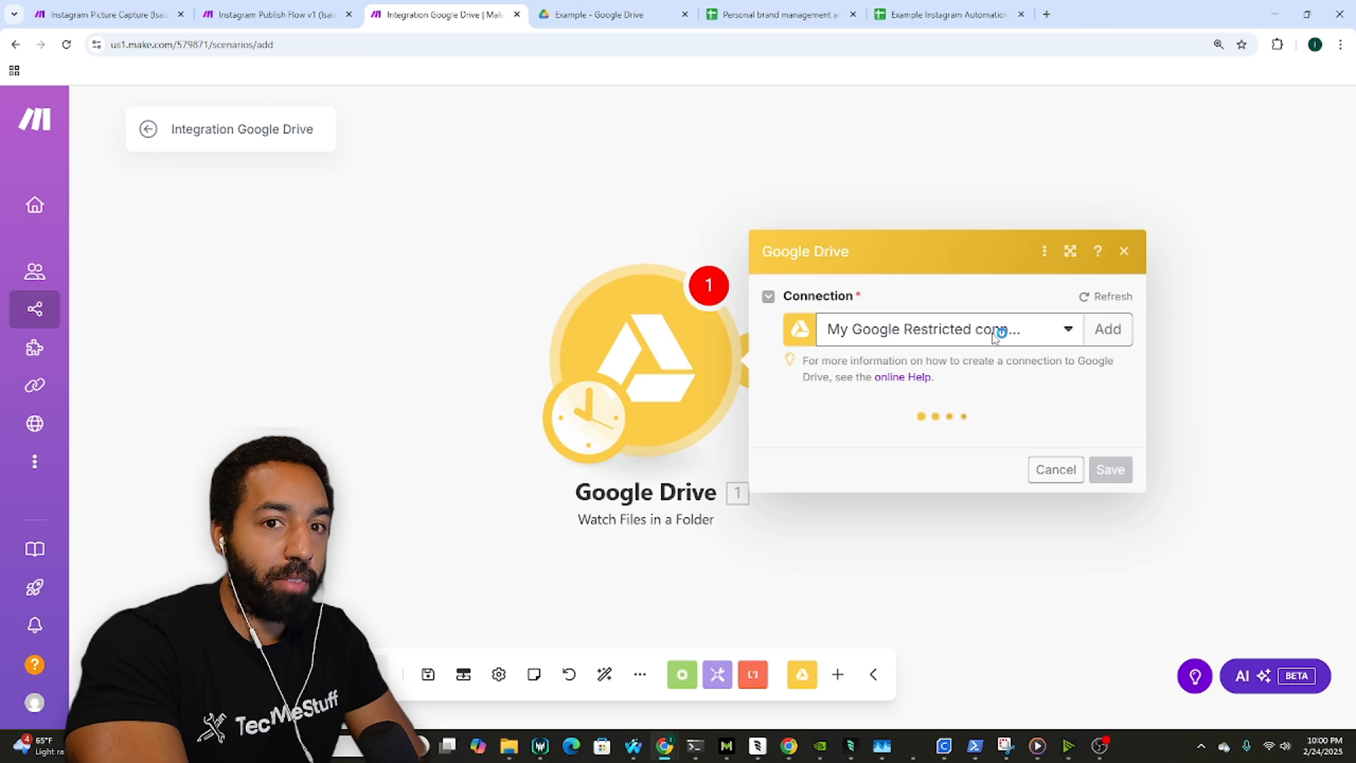
click(1066, 332)
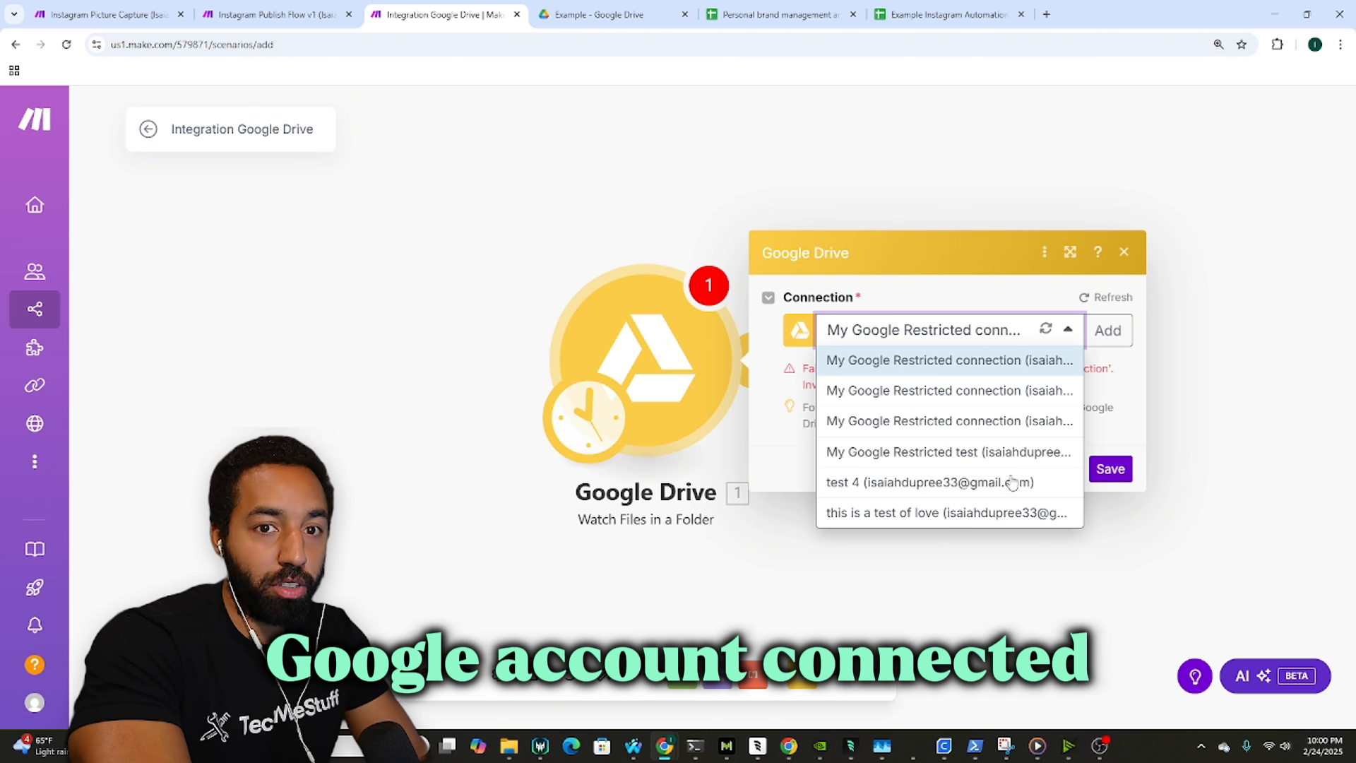
click(946, 513)
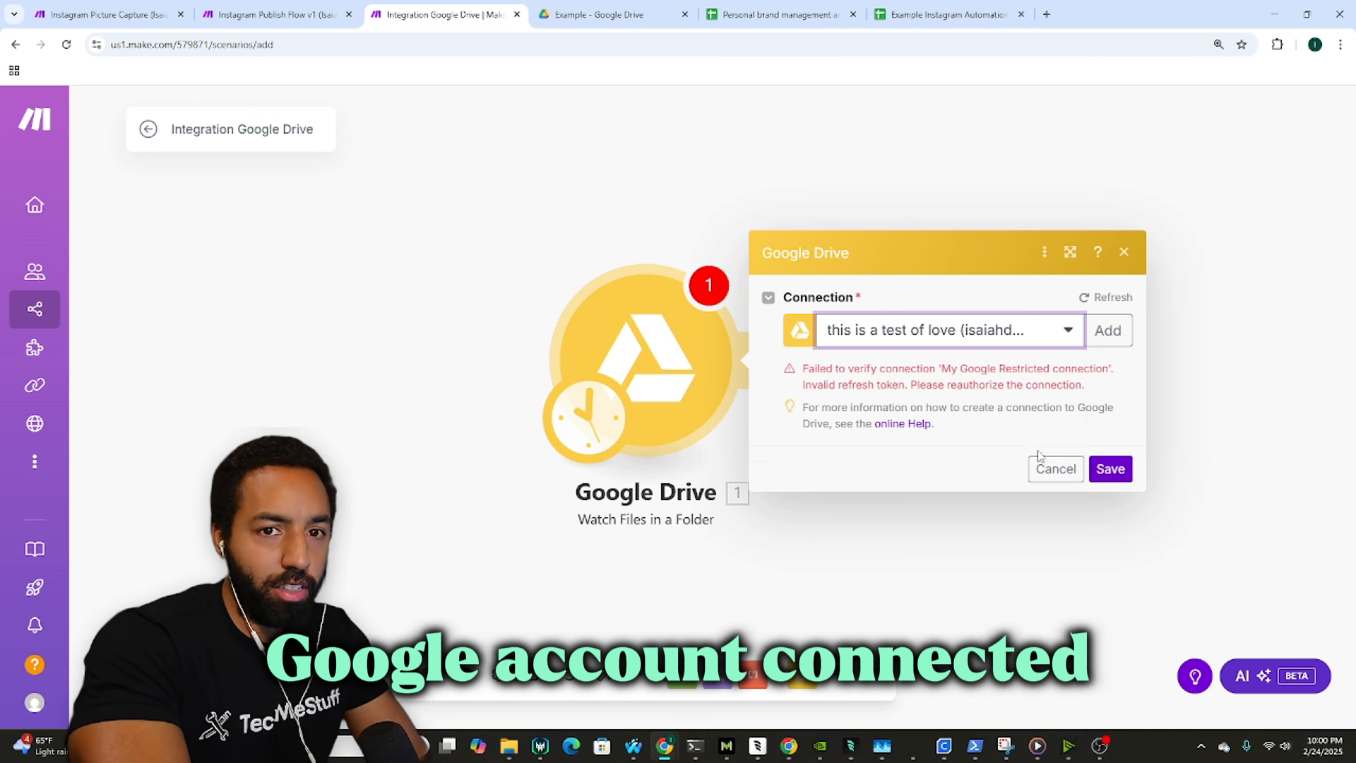
click(1109, 469)
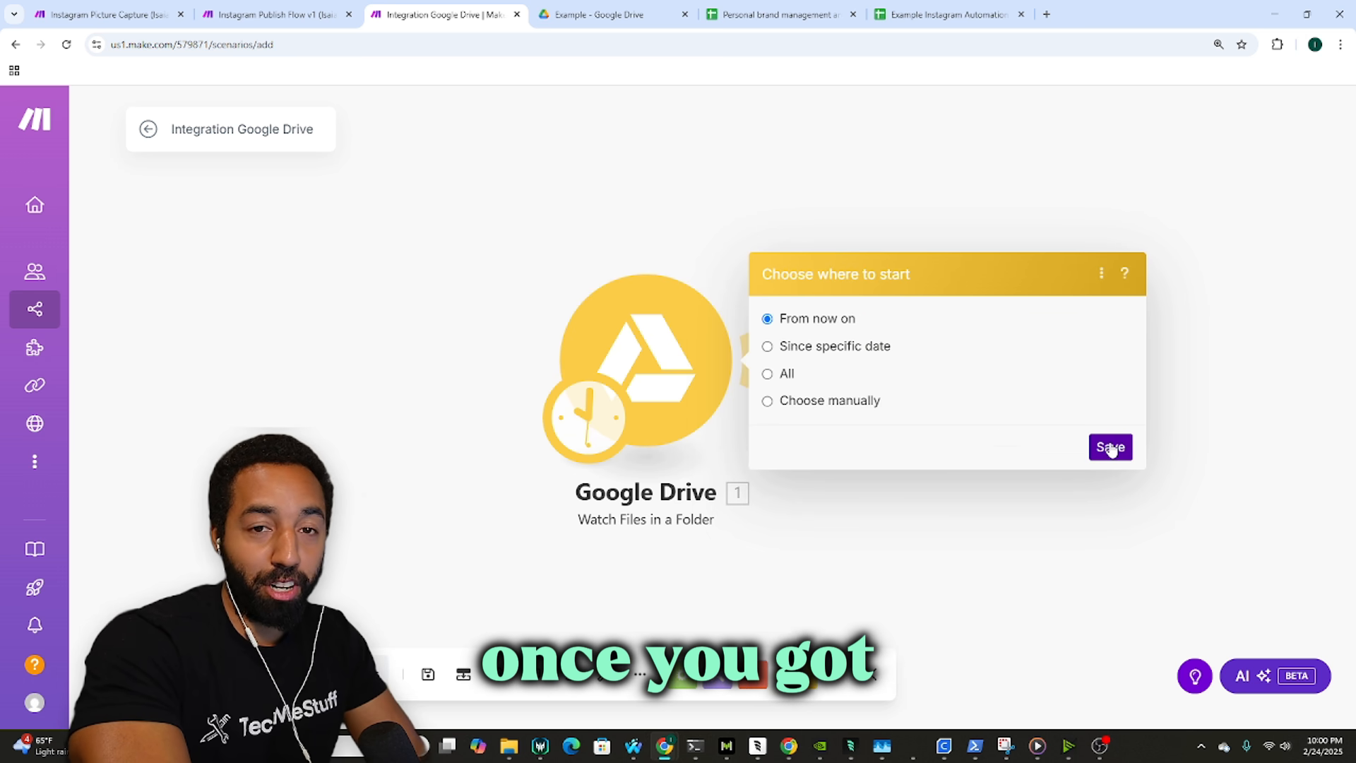
click(1110, 447)
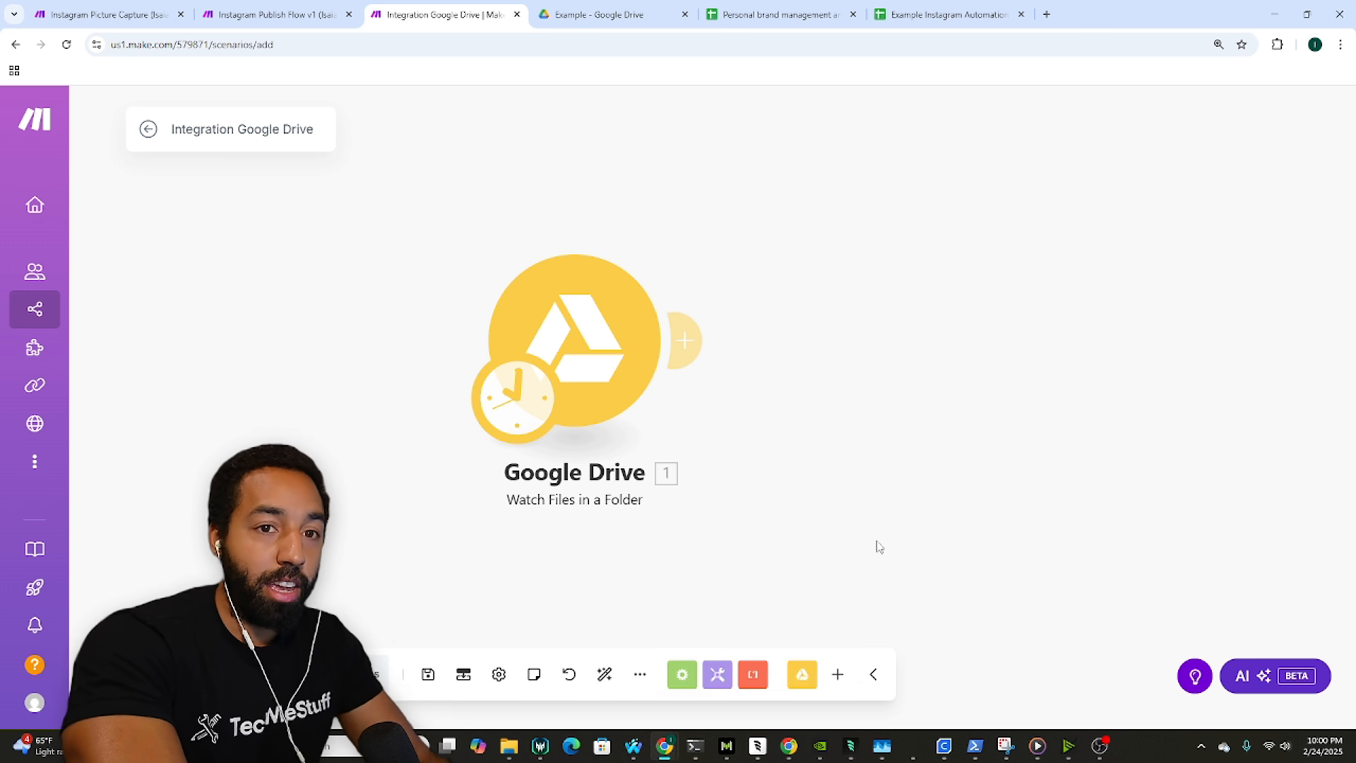
Step: Set the Drive trigger to watch files by modified time in My Drive
click(603, 332)
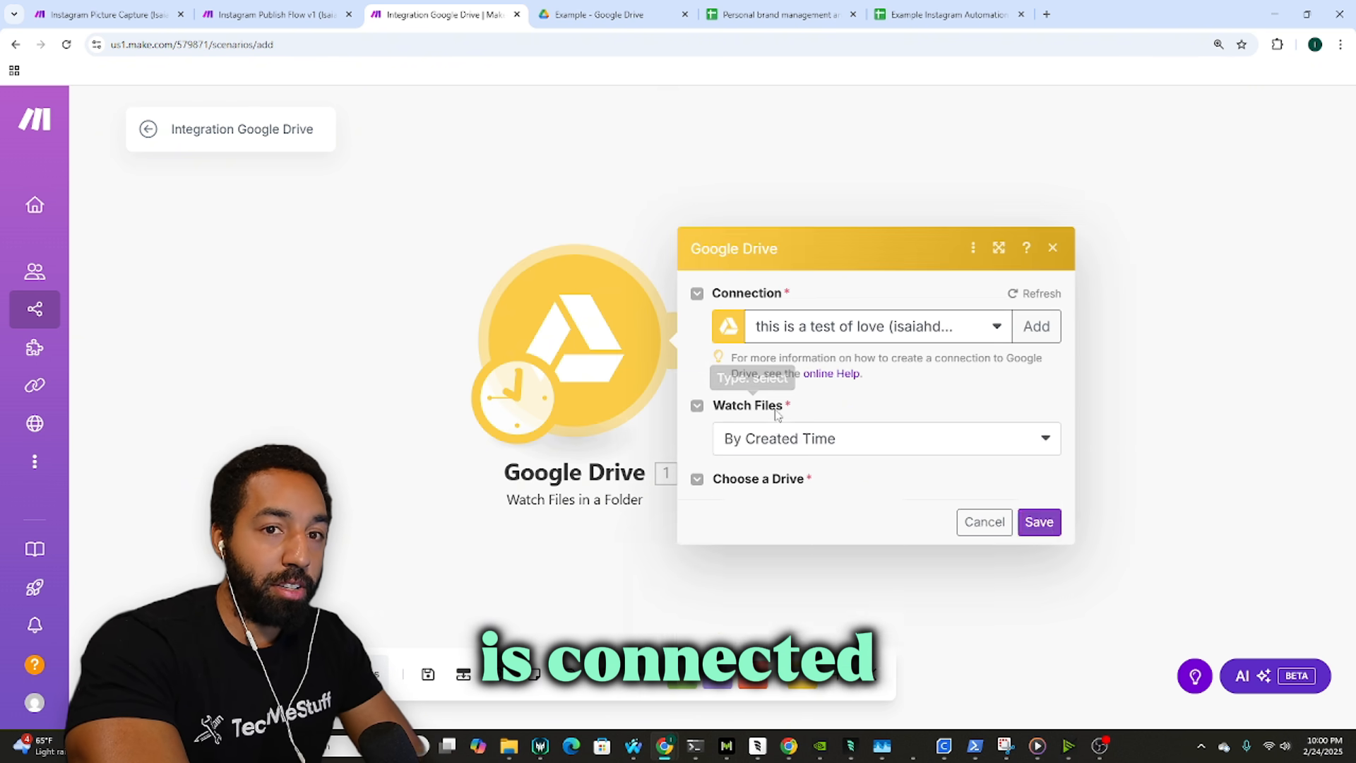
click(844, 314)
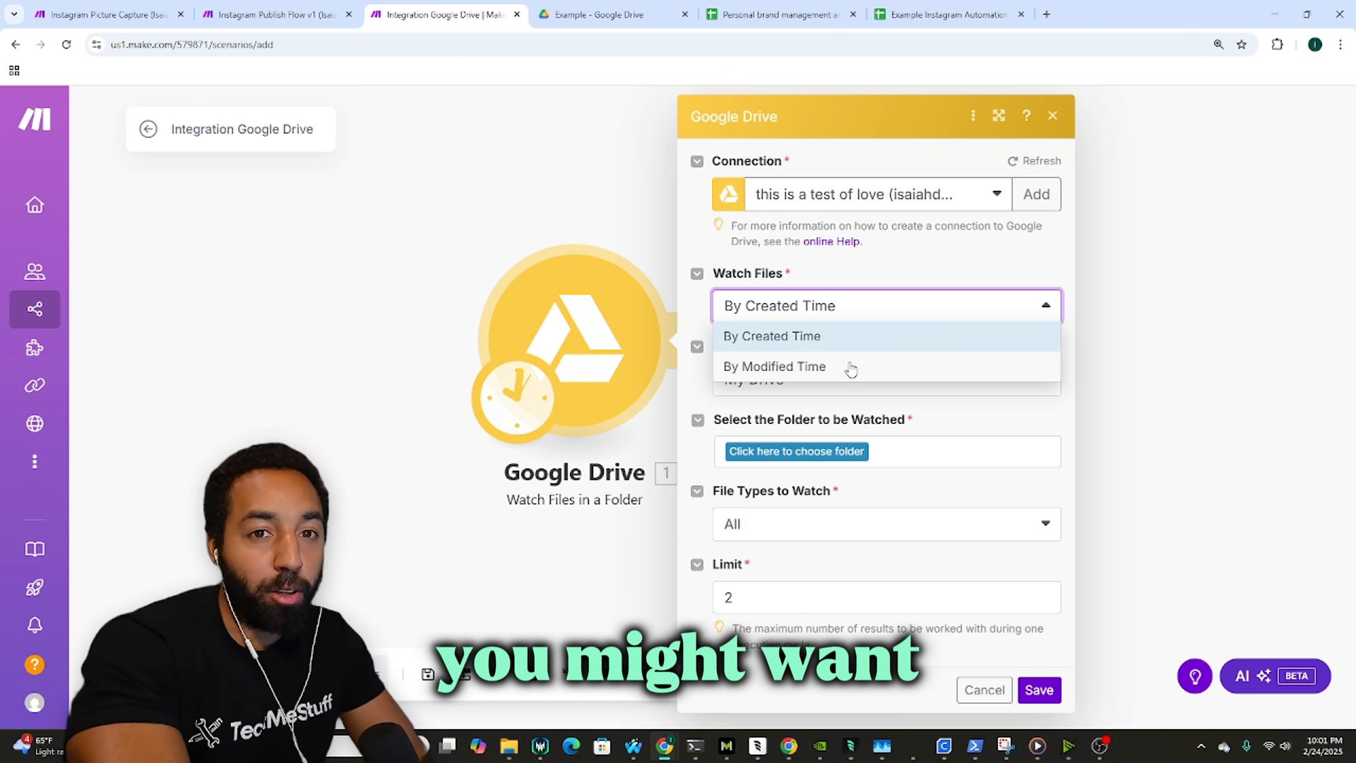
click(851, 366)
click(840, 386)
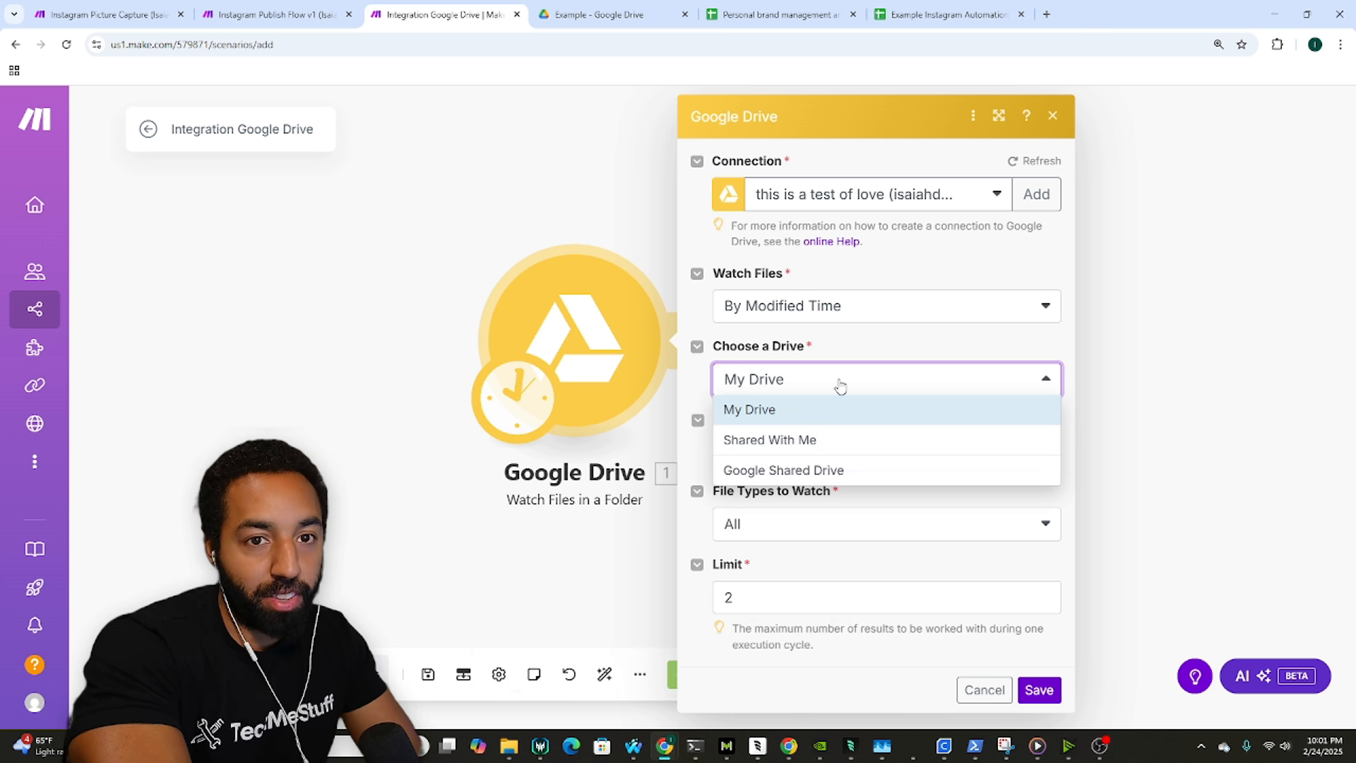
click(795, 415)
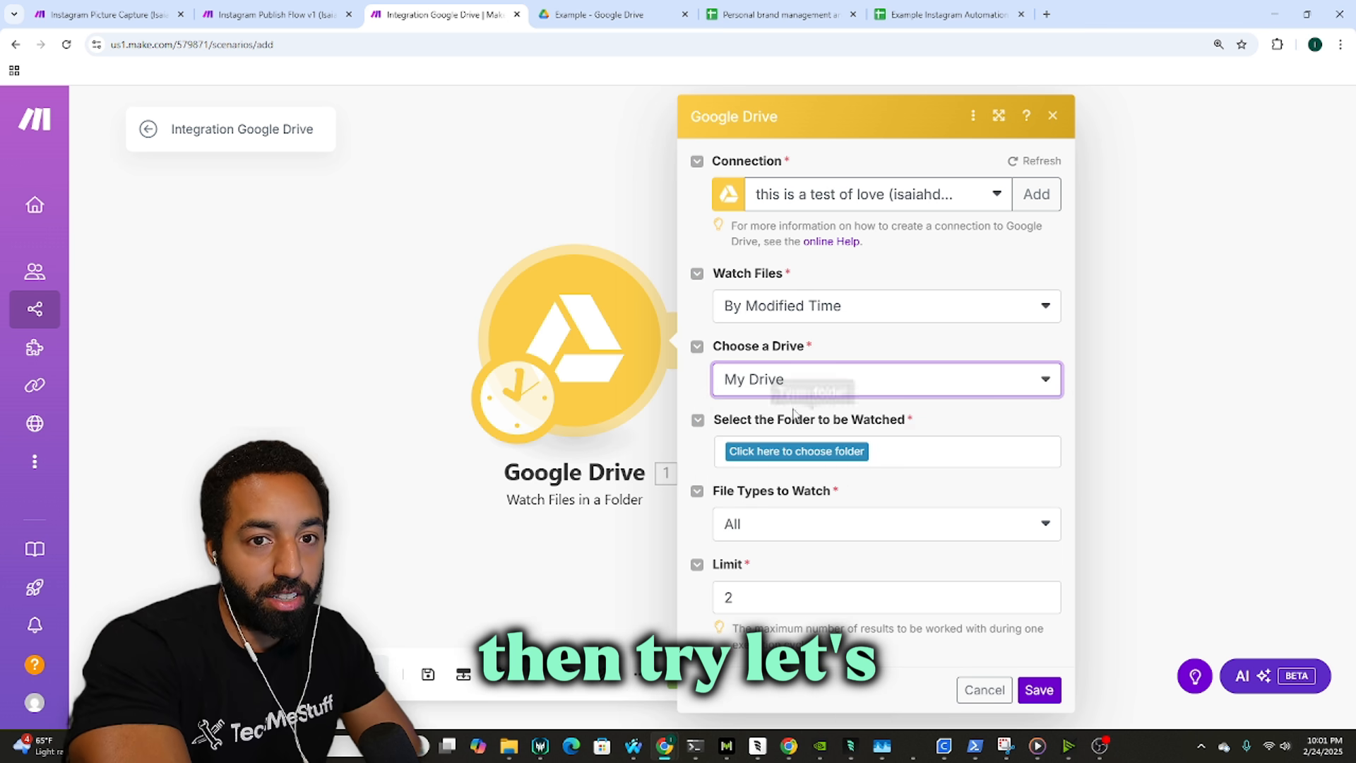
Step: Choose the Picture Automations / Example / Inbox folder, keep Limit 2, and save the module
click(814, 452)
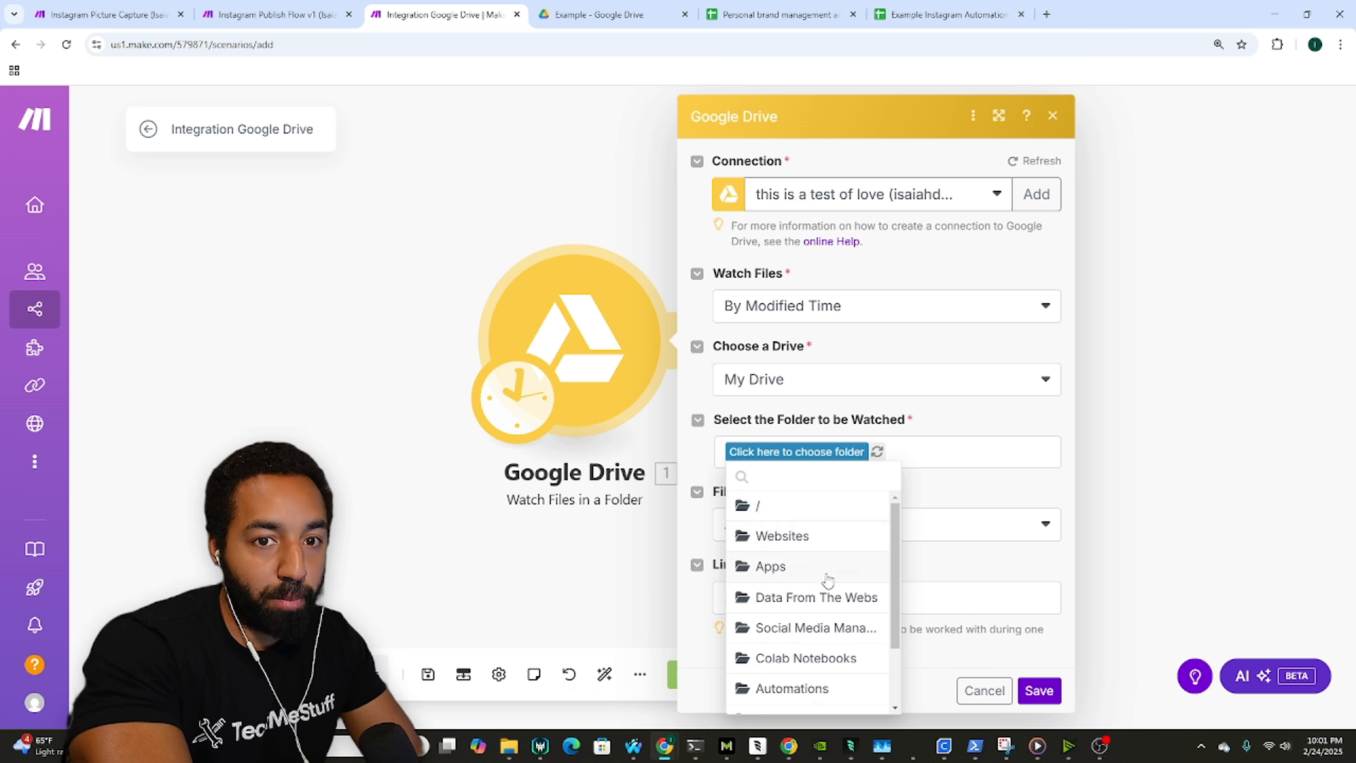
click(791, 687)
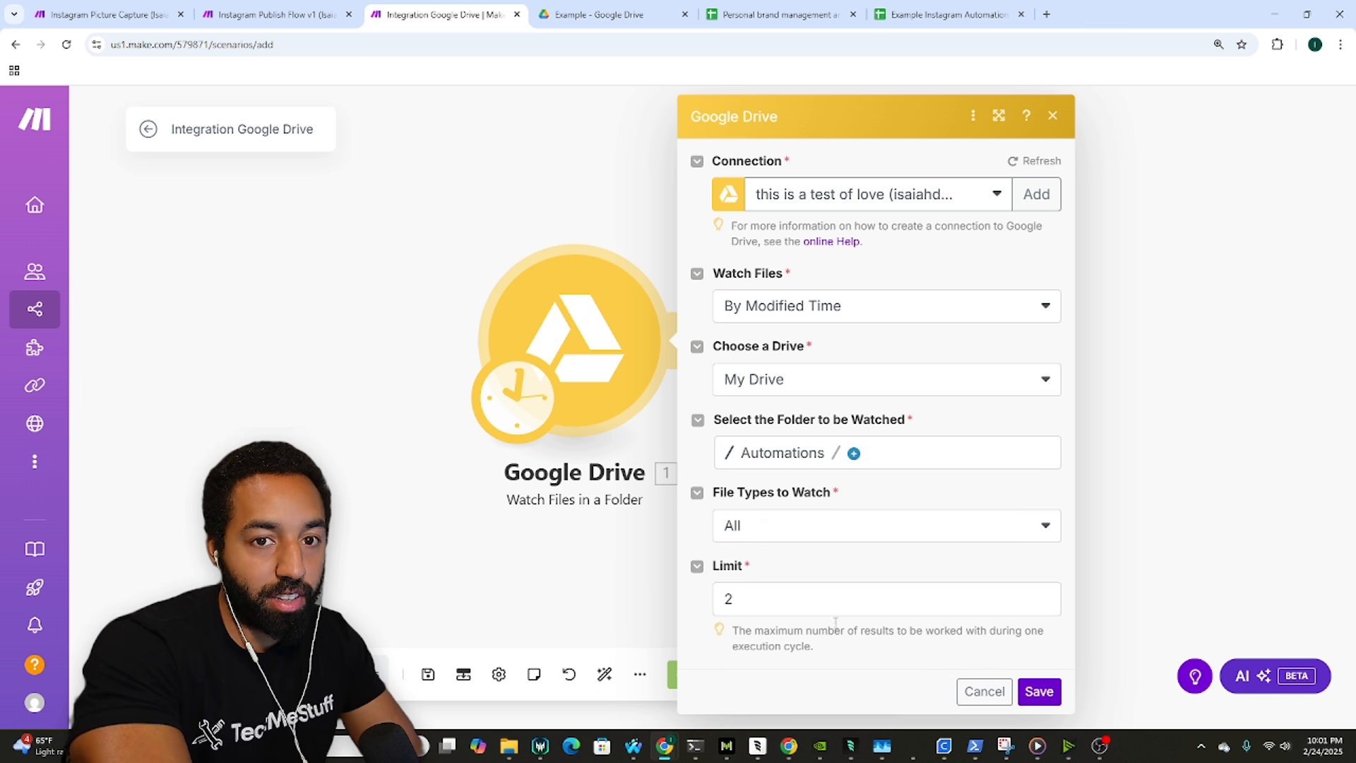
click(853, 453)
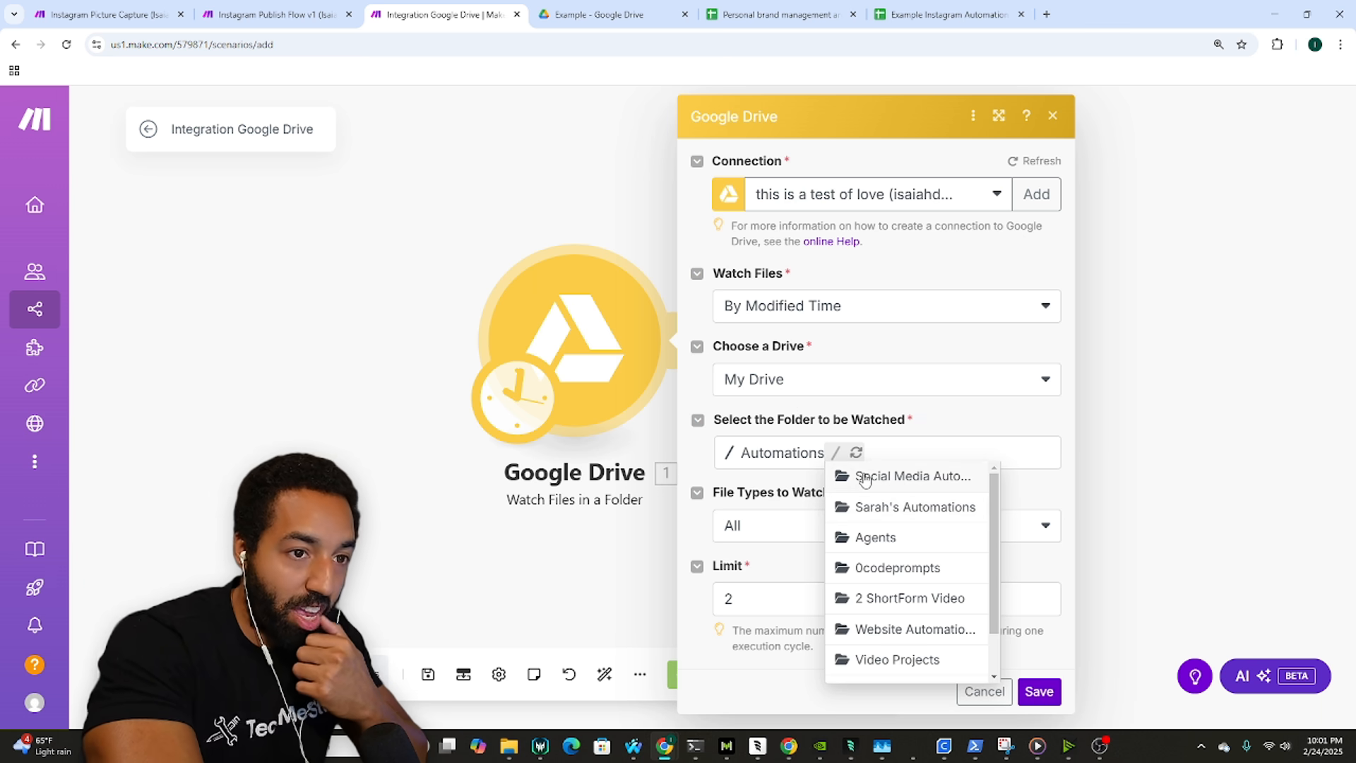
click(916, 477)
click(755, 475)
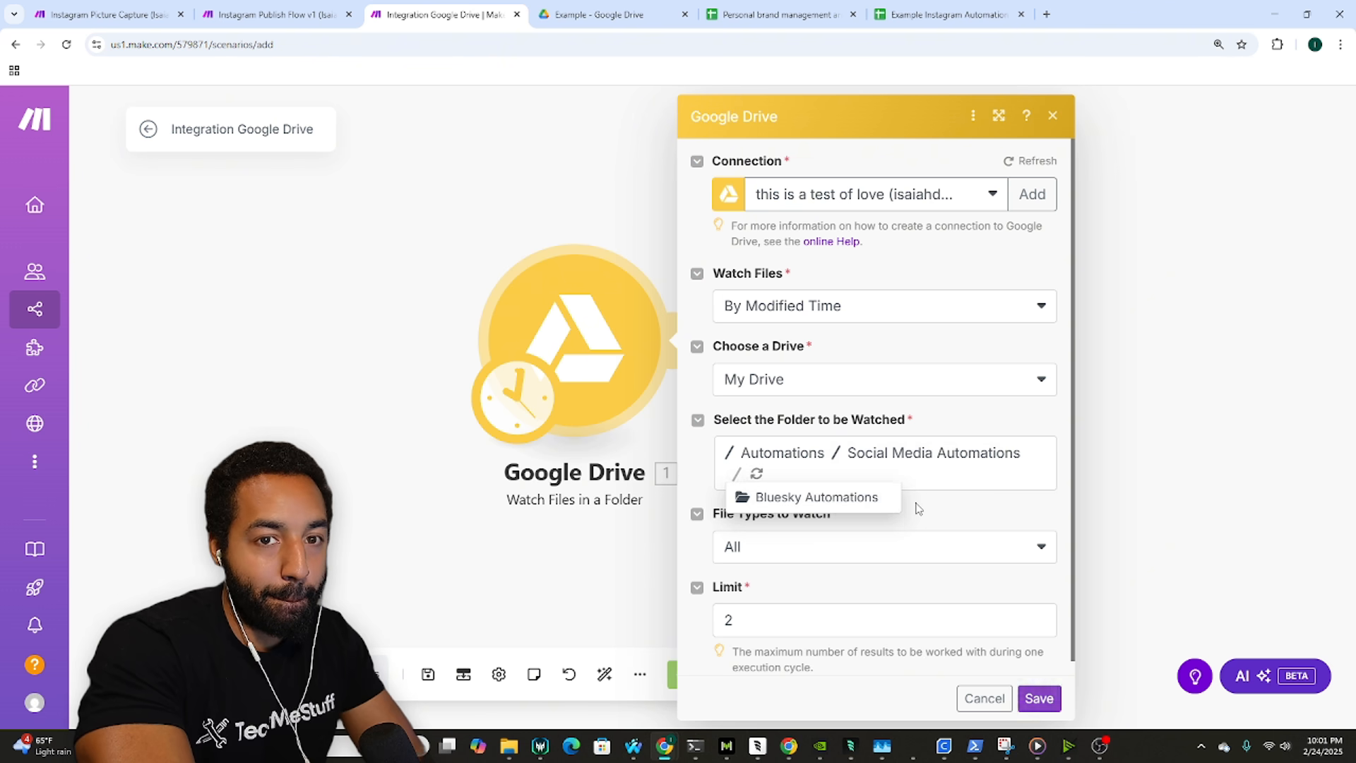
click(914, 456)
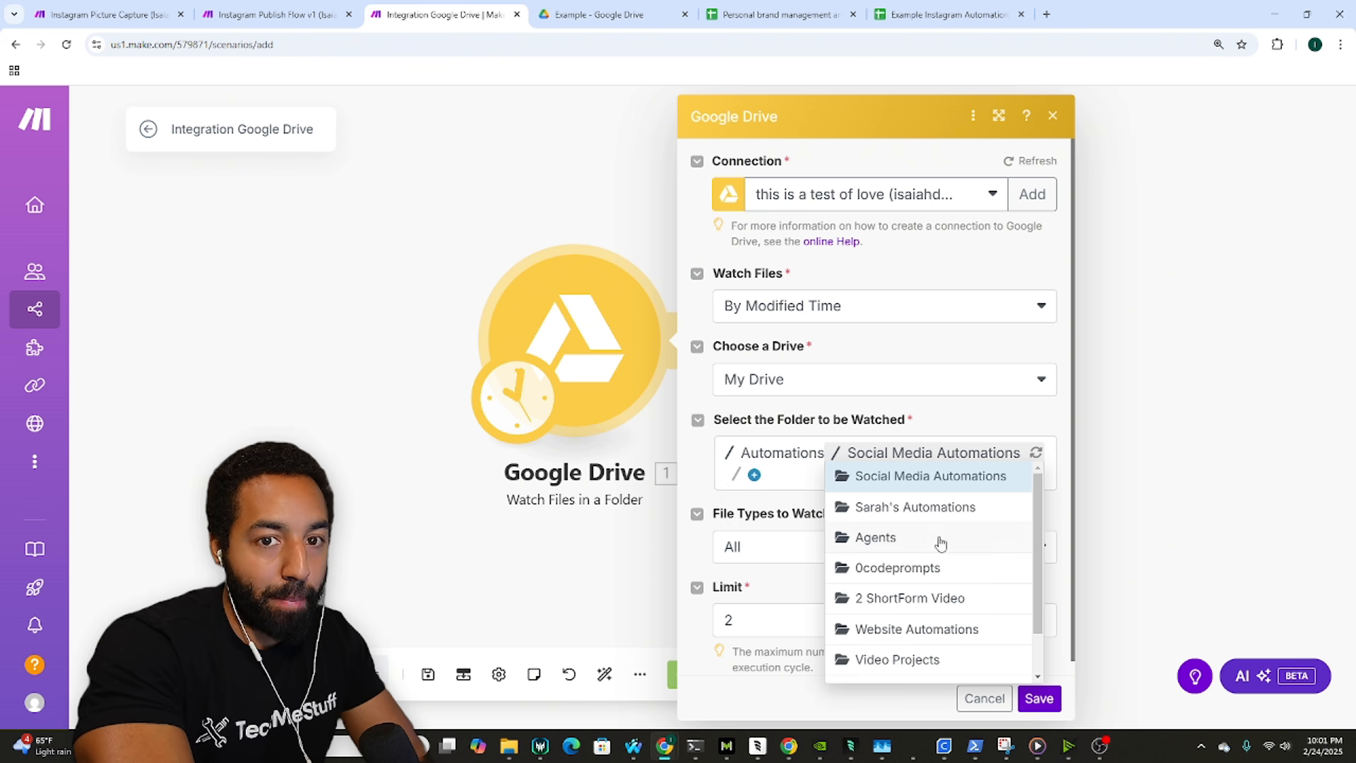
scroll(938, 582, down, 1)
click(928, 637)
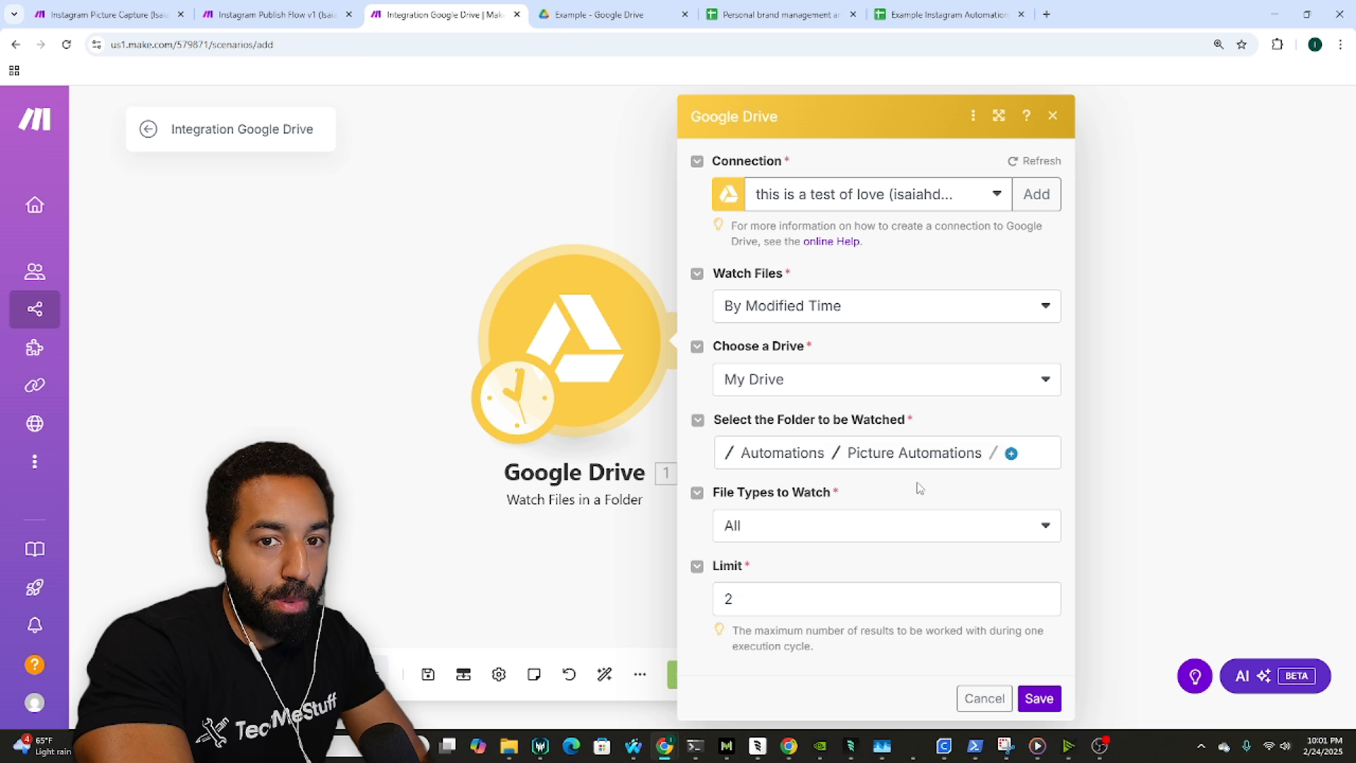
click(1012, 454)
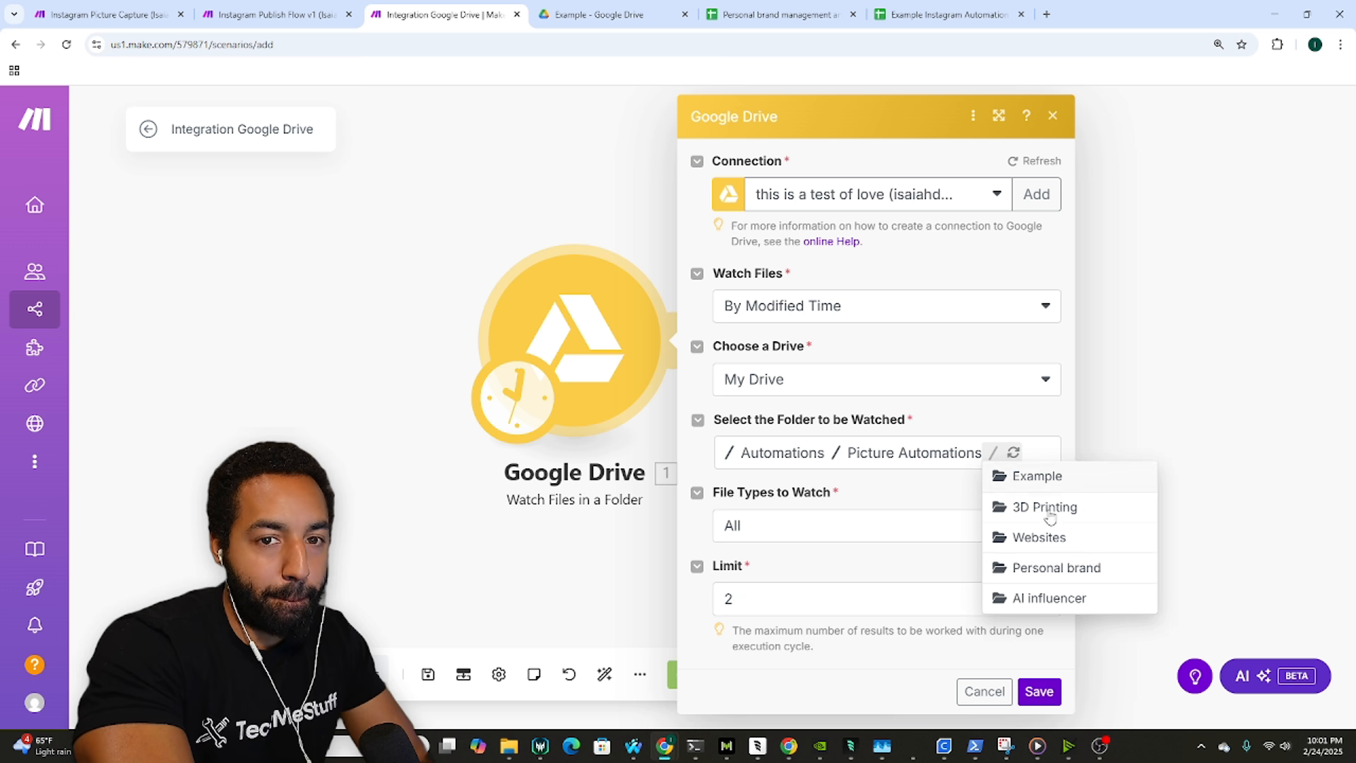
click(1038, 476)
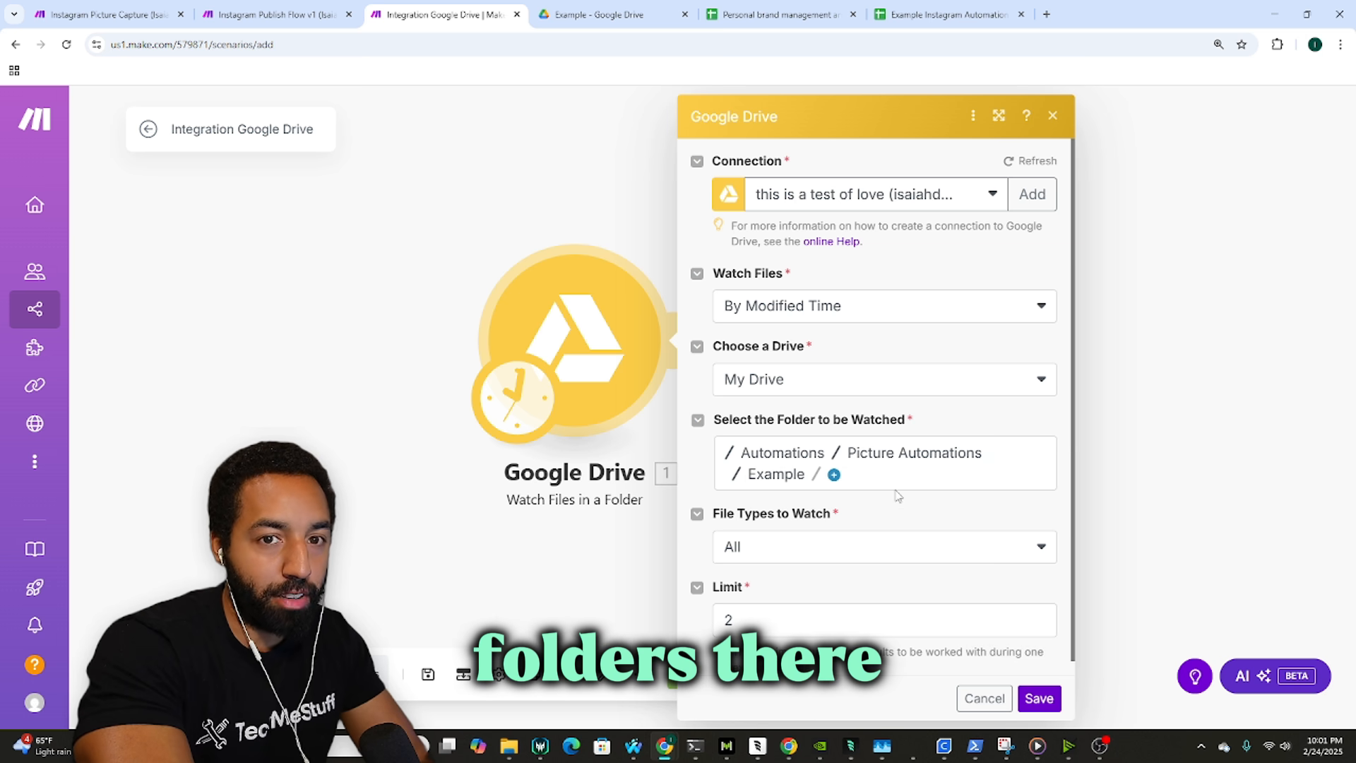
click(835, 476)
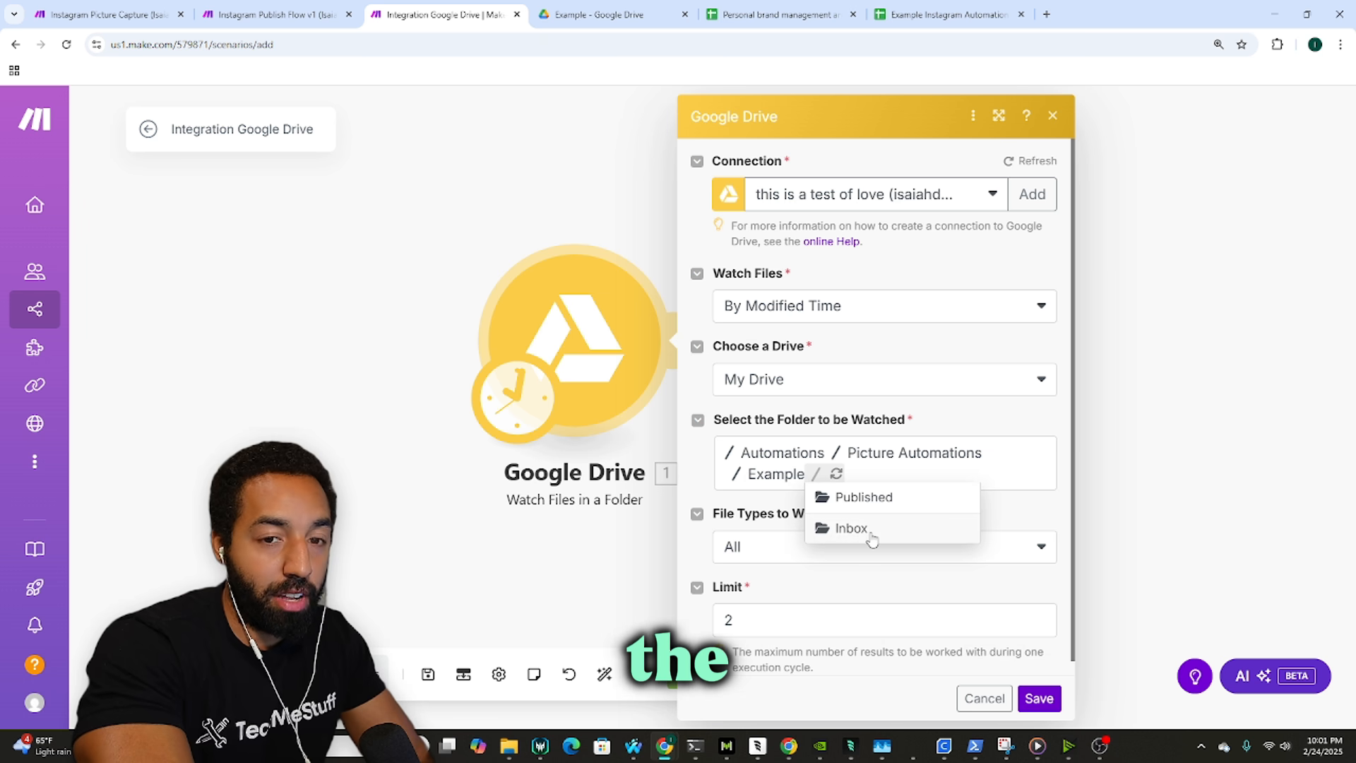
click(872, 533)
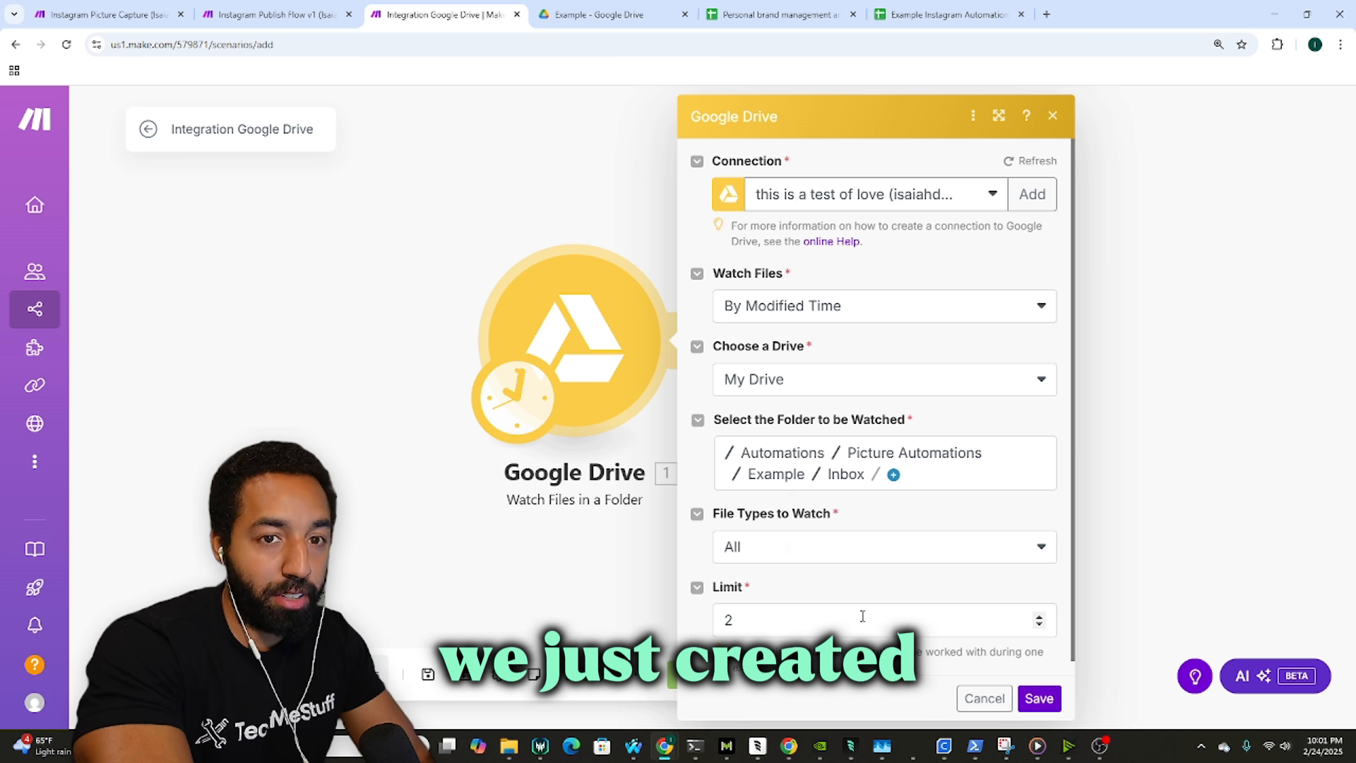
drag(862, 616, 690, 626)
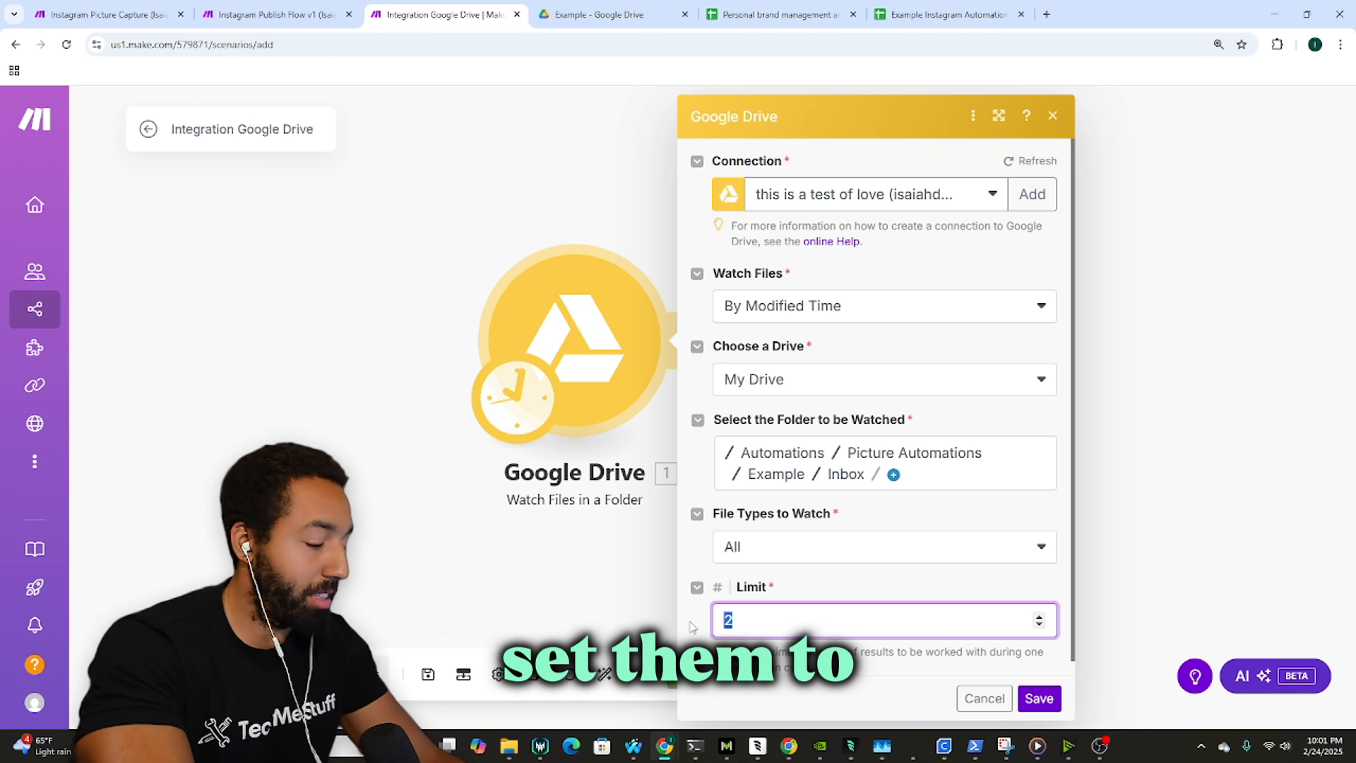
click(1037, 698)
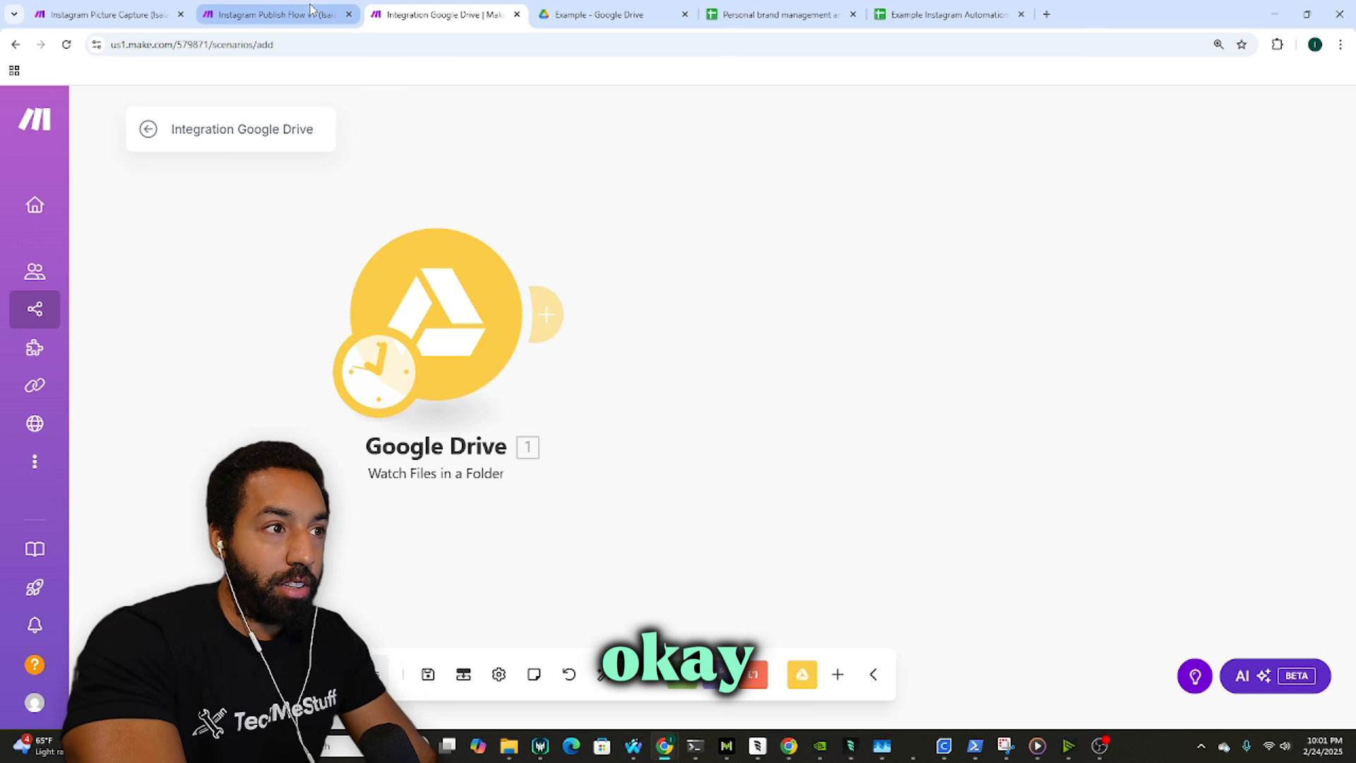
click(57, 10)
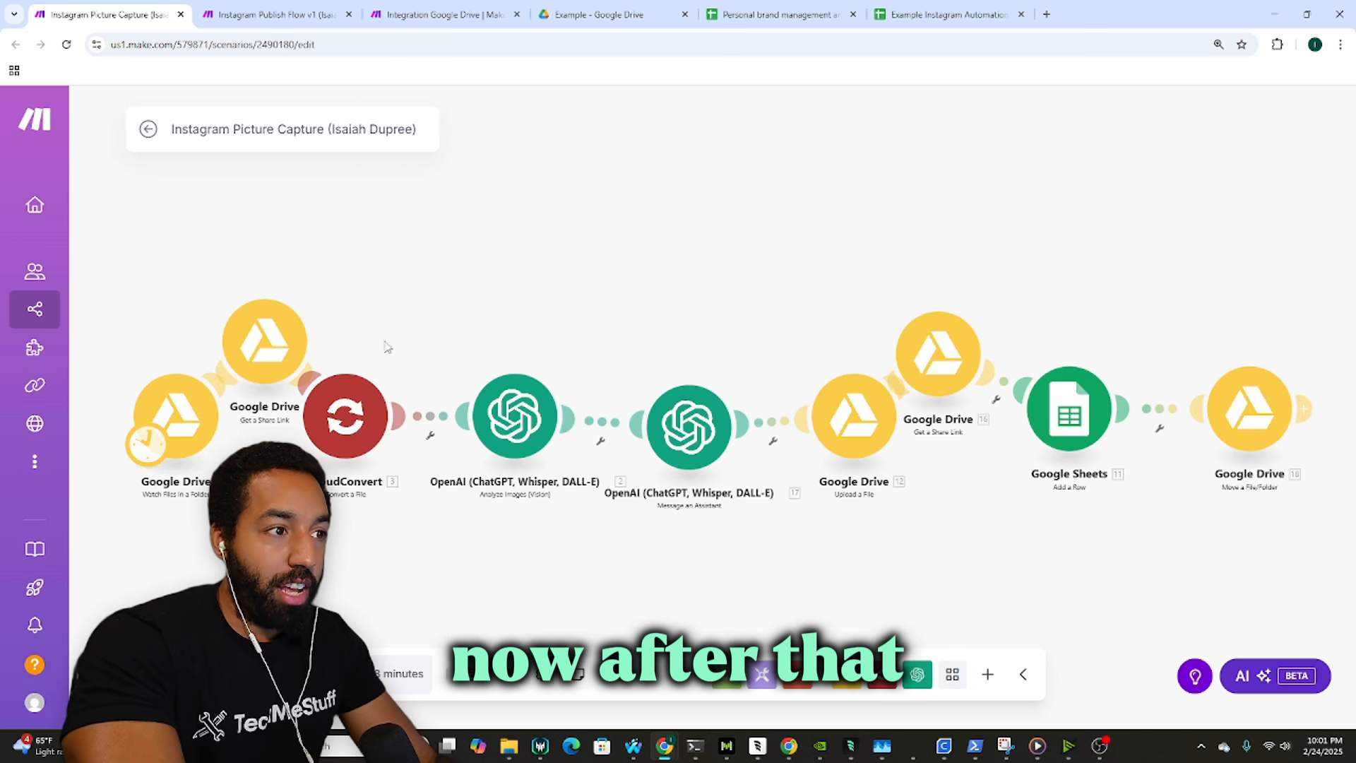
click(446, 14)
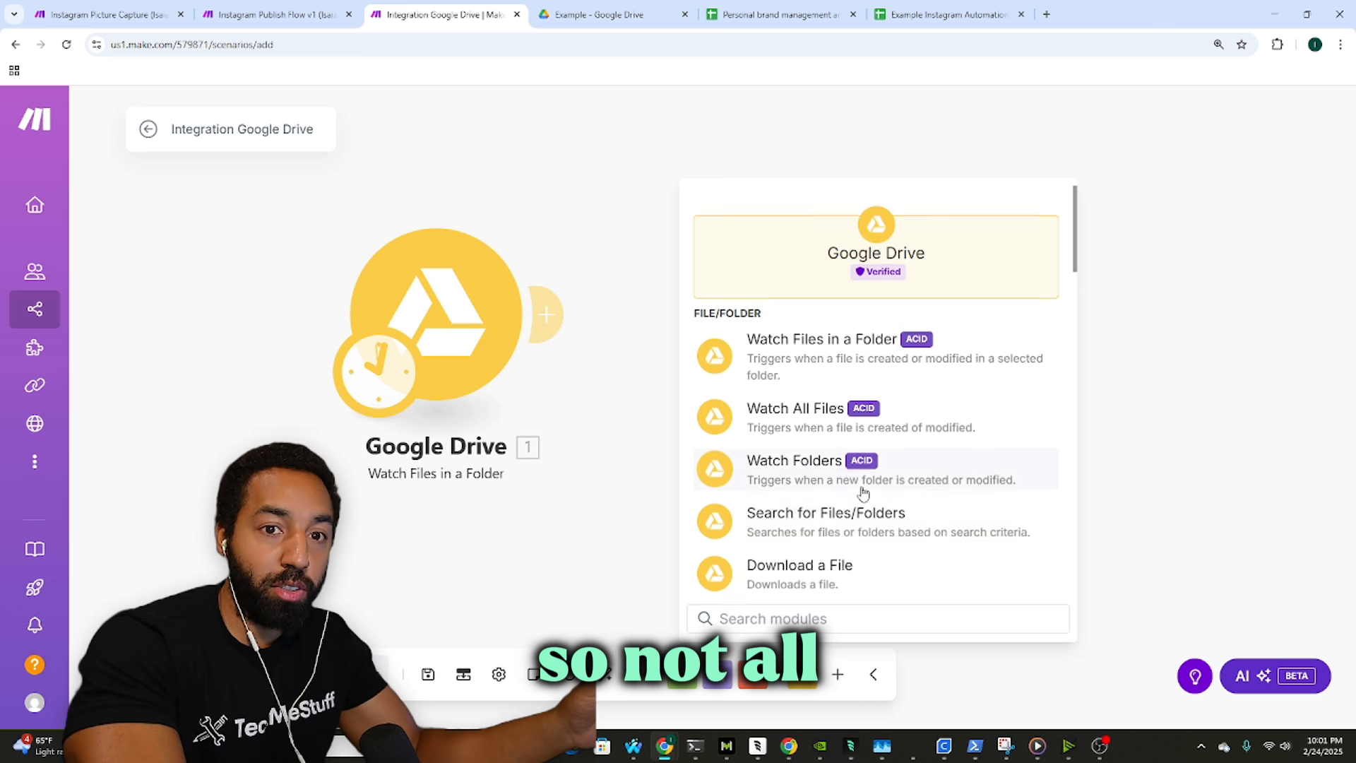
scroll(858, 487, down, 2)
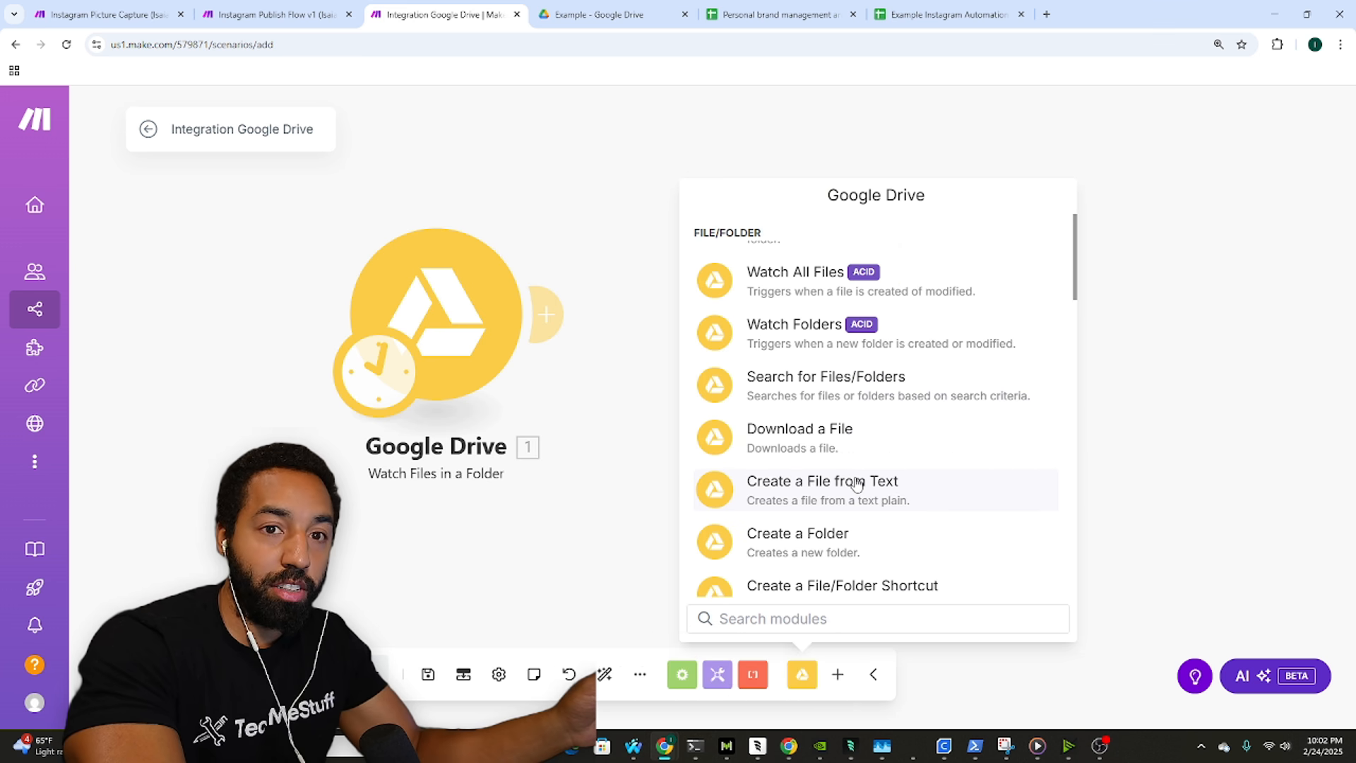
click(607, 304)
drag(792, 272, 817, 301)
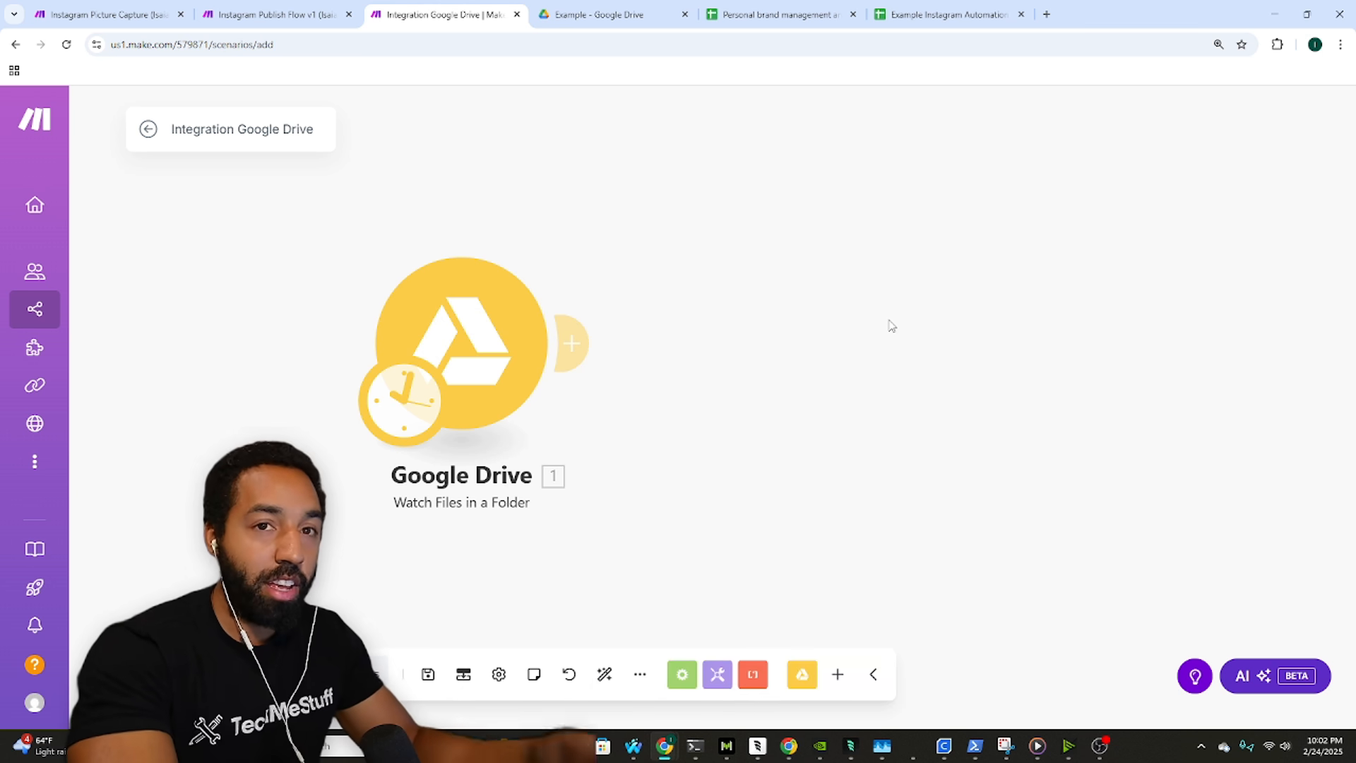
drag(571, 279, 514, 280)
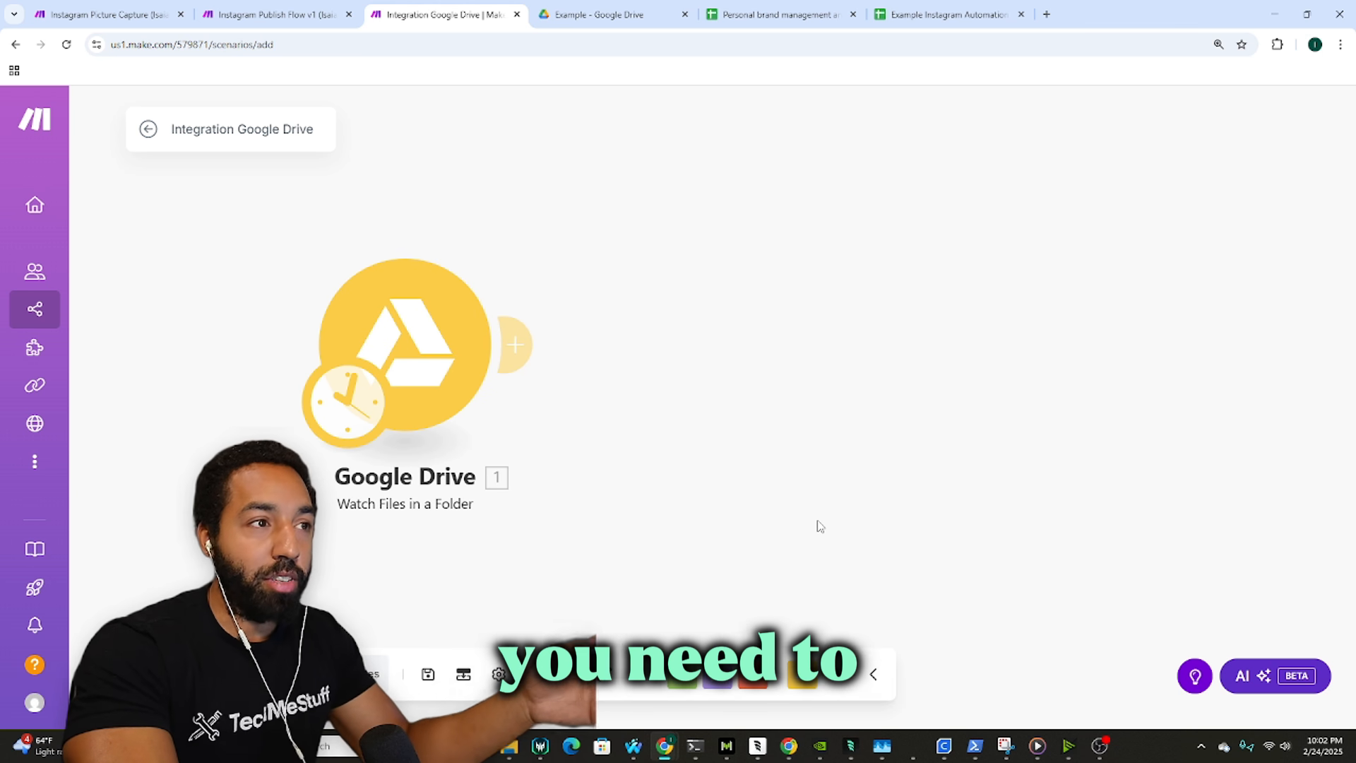
click(106, 14)
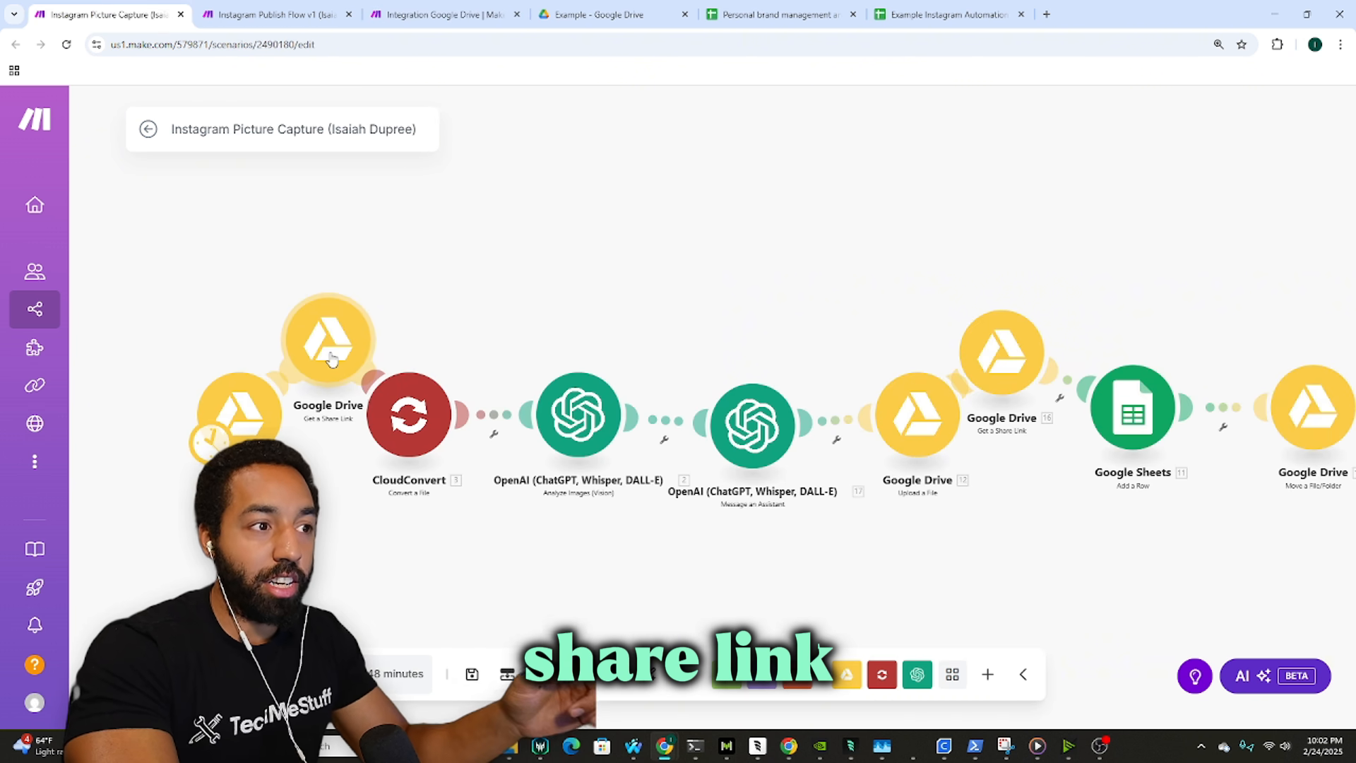
click(447, 5)
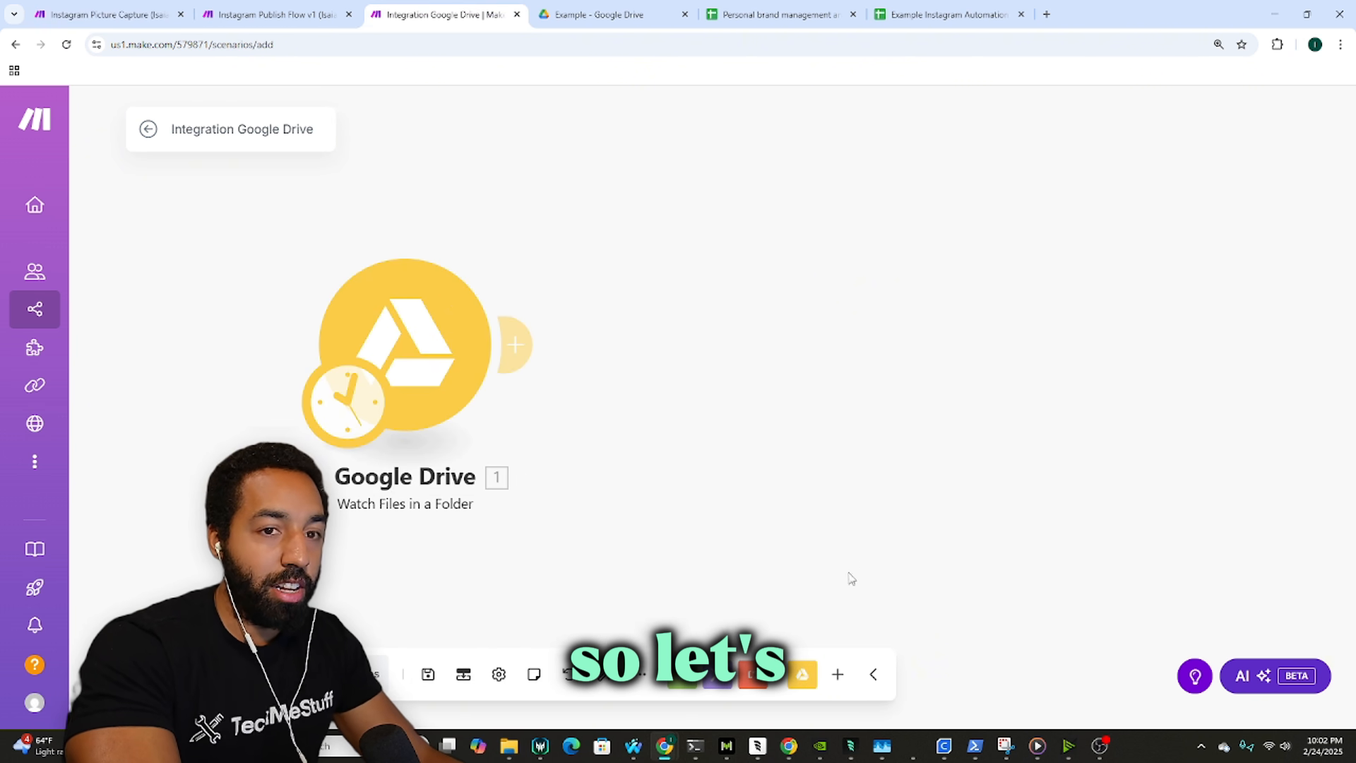
click(953, 14)
Step: Copy file.jpeg from the Picture Automations folder in Google Drive
click(784, 14)
click(614, 13)
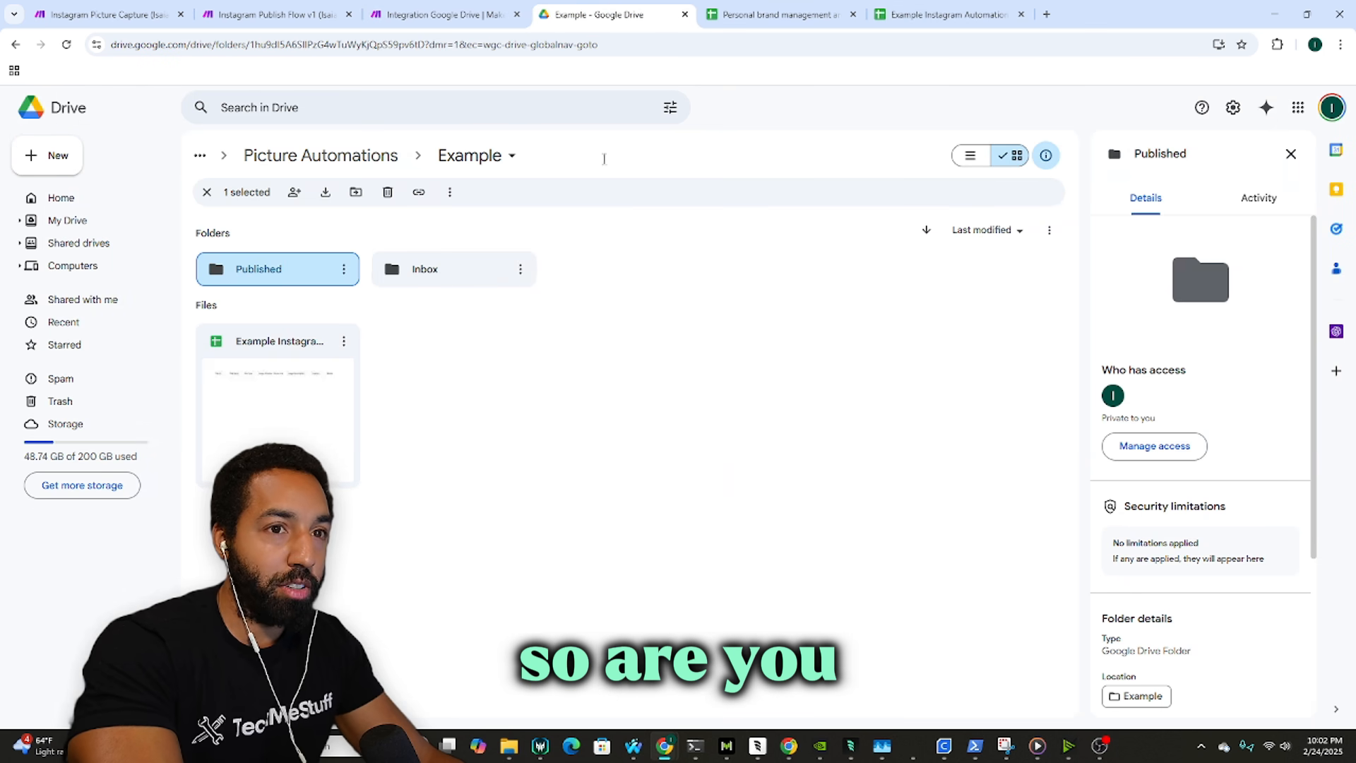
click(385, 155)
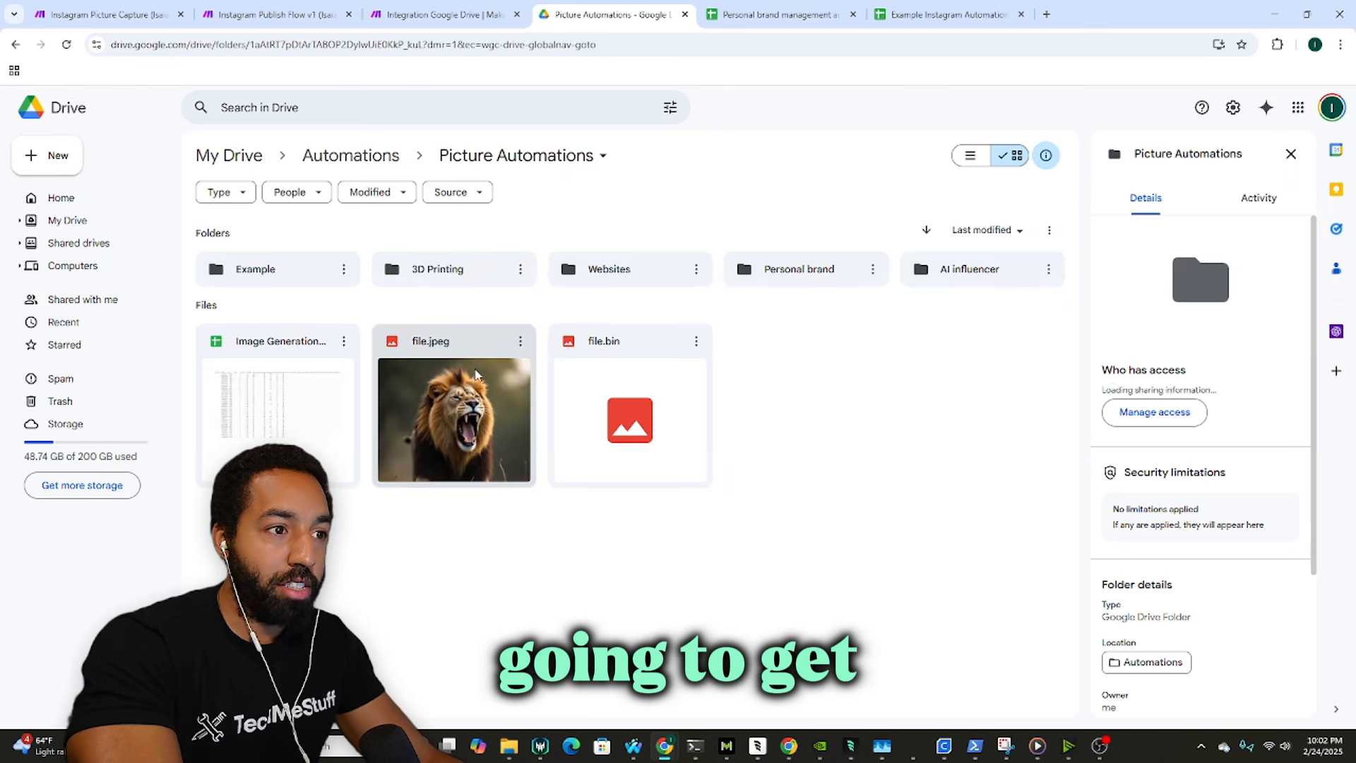
right_click(475, 370)
click(707, 341)
click(510, 385)
key(ctrl+c)
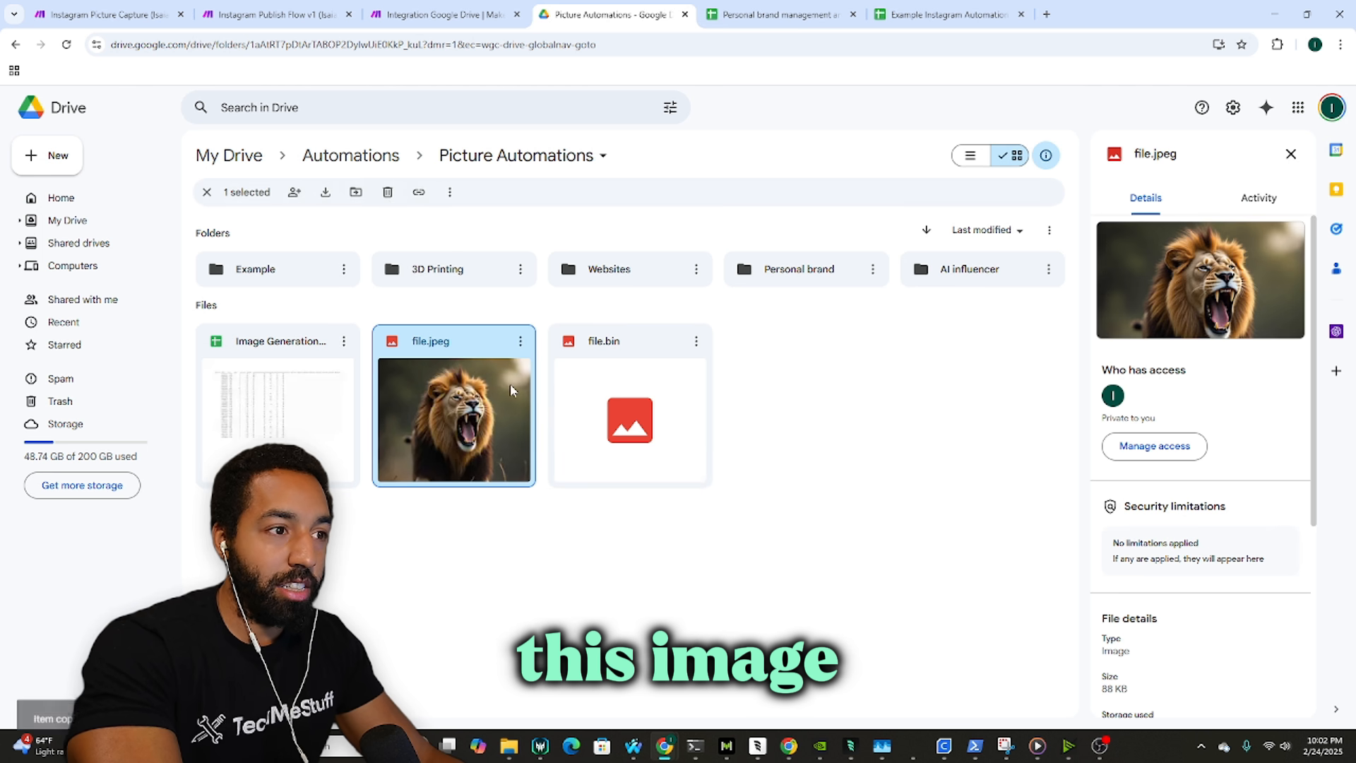
Step: Run the Make scenario once and view the run's results
click(488, 13)
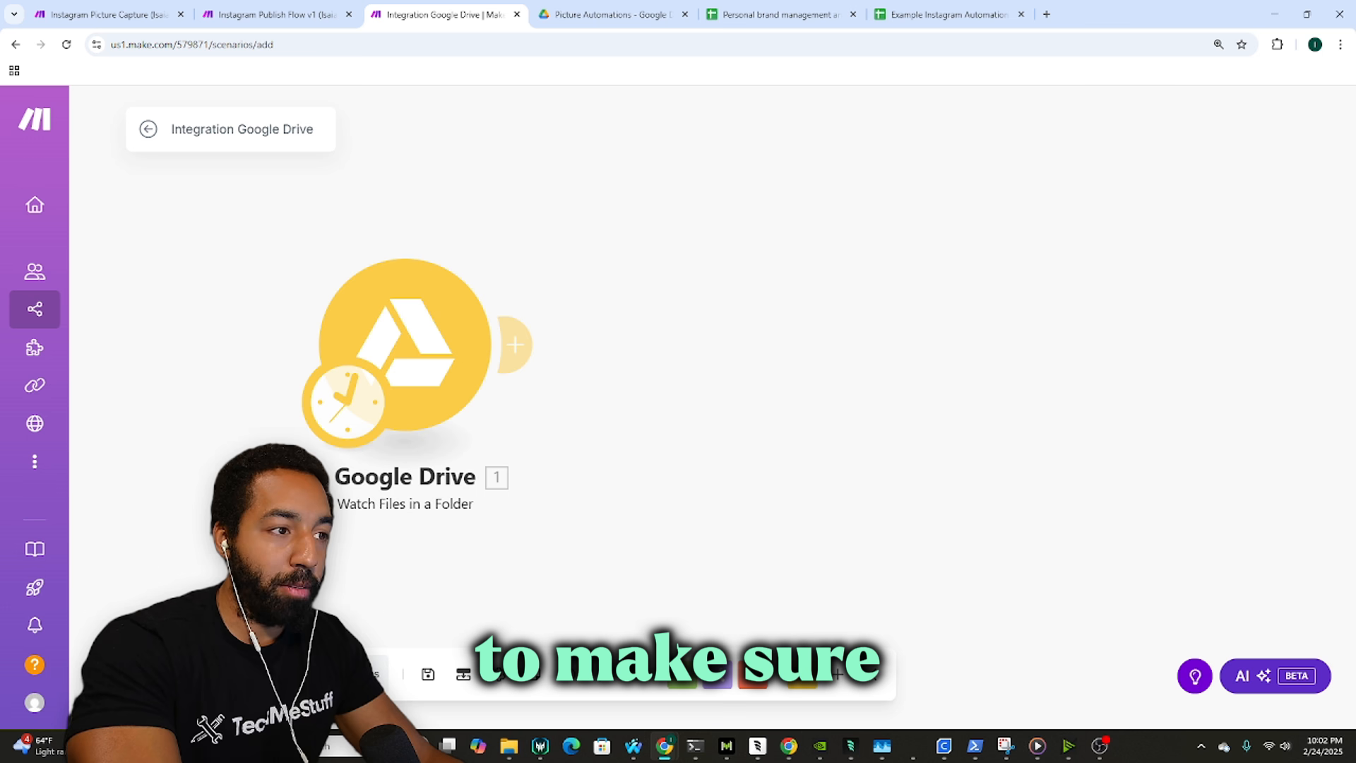
click(185, 674)
click(817, 256)
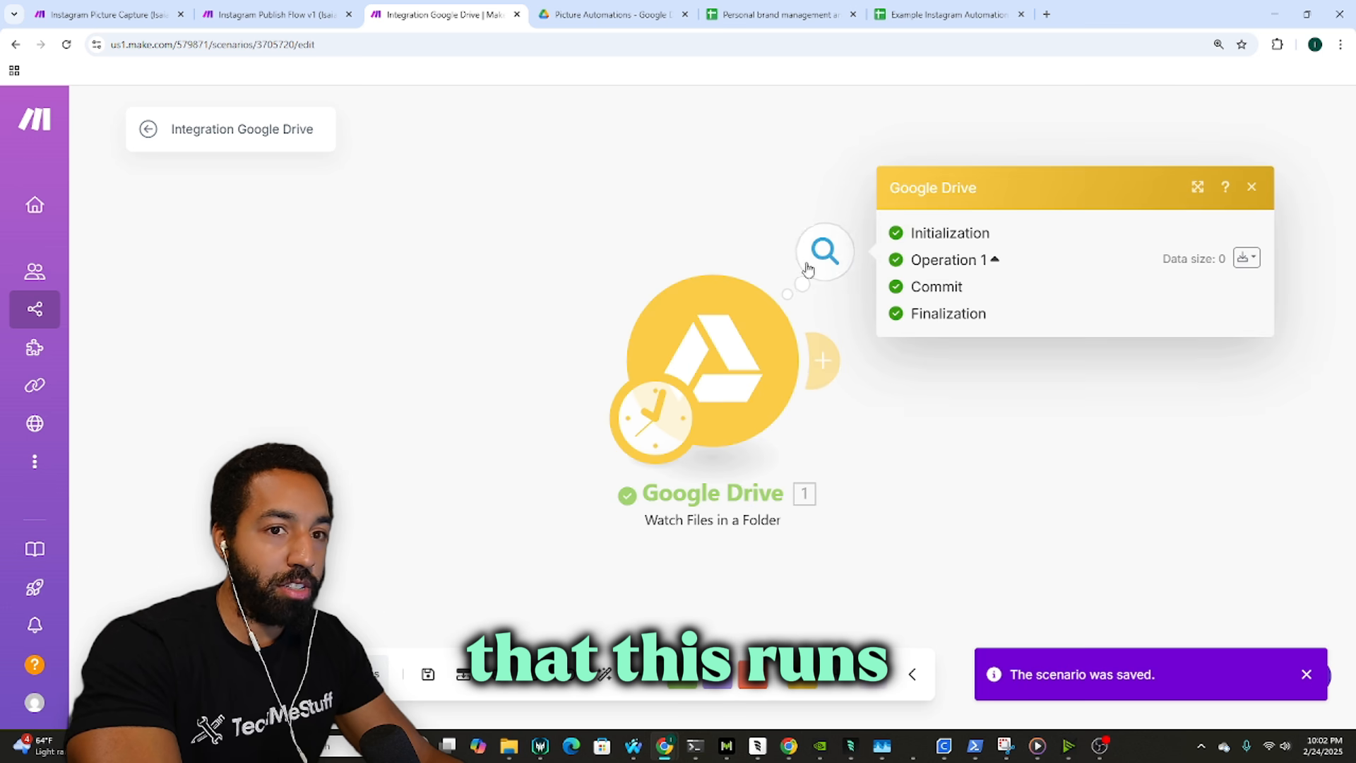
drag(761, 231, 635, 232)
Step: Paste file.jpeg into Example > Inbox and trash the duplicate copy
click(631, 6)
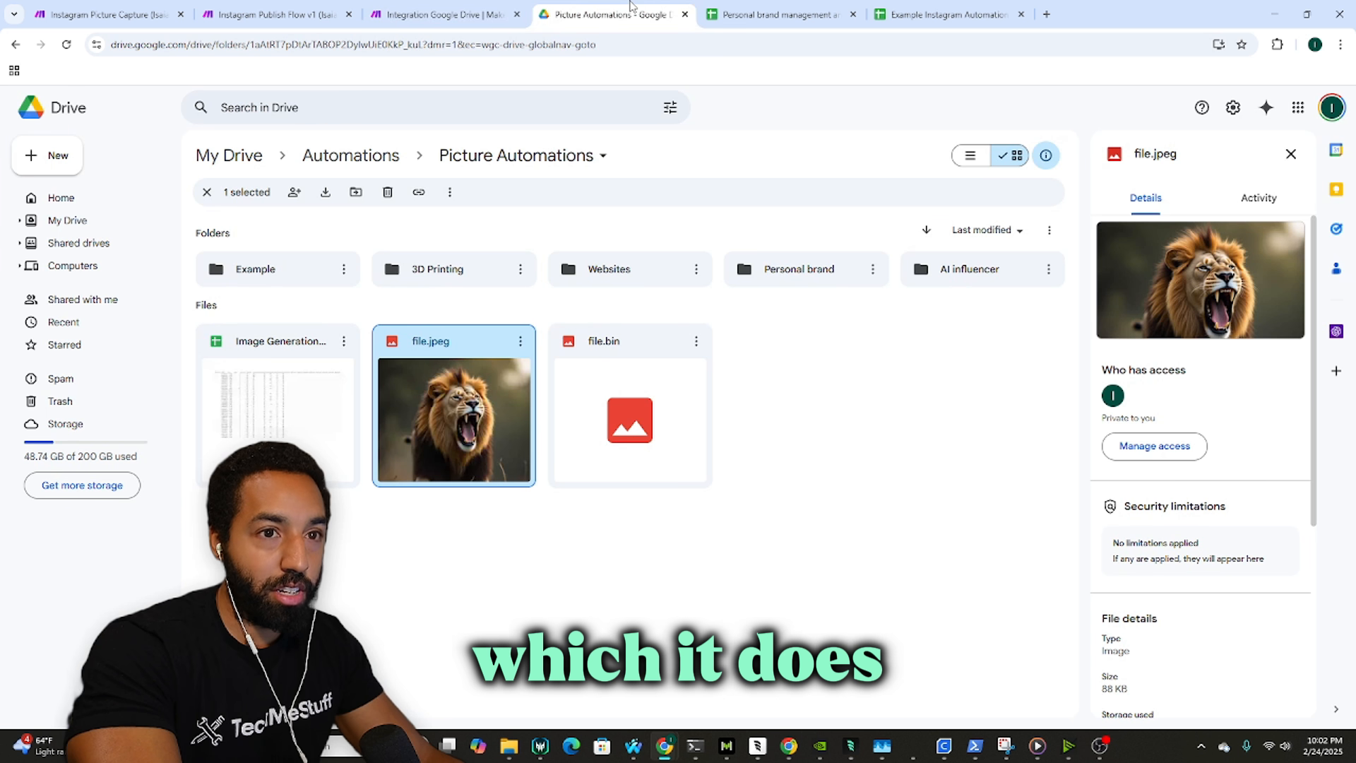
double_click(257, 269)
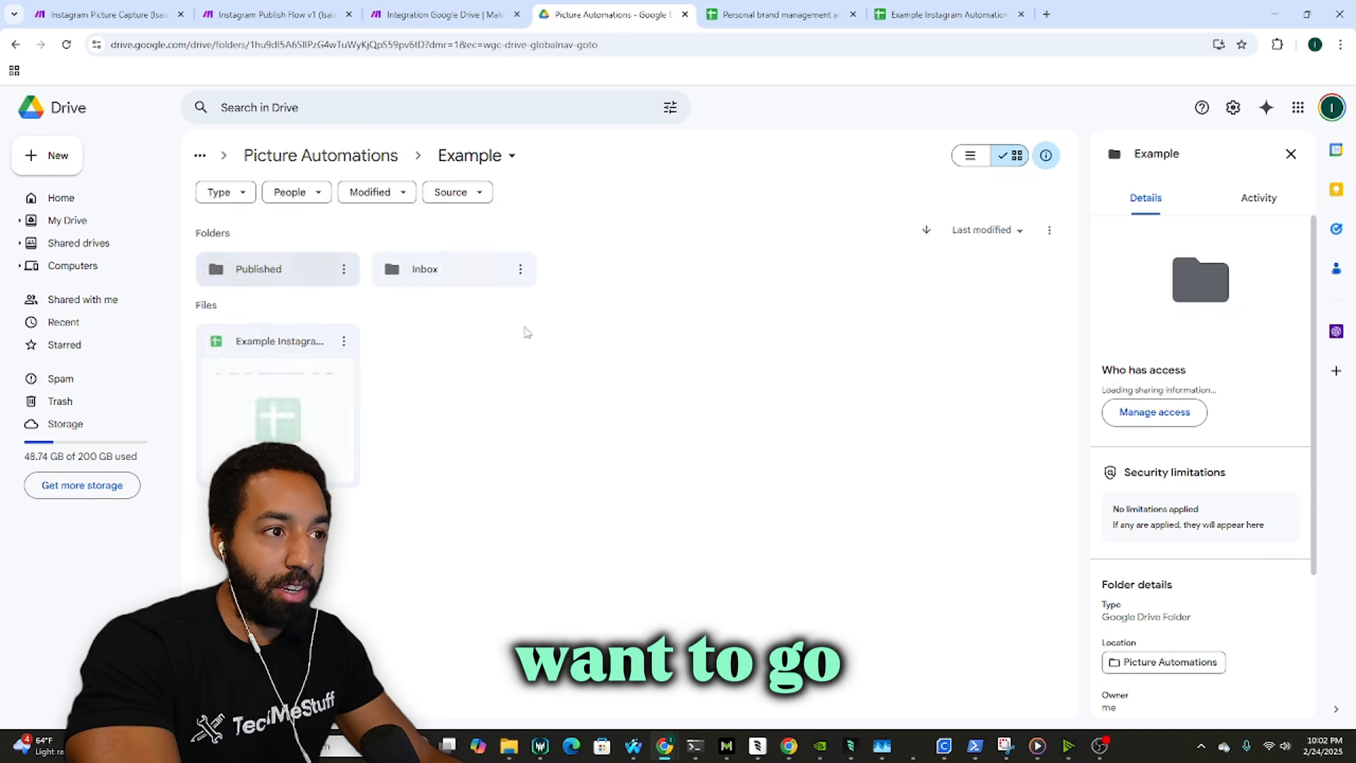
double_click(463, 282)
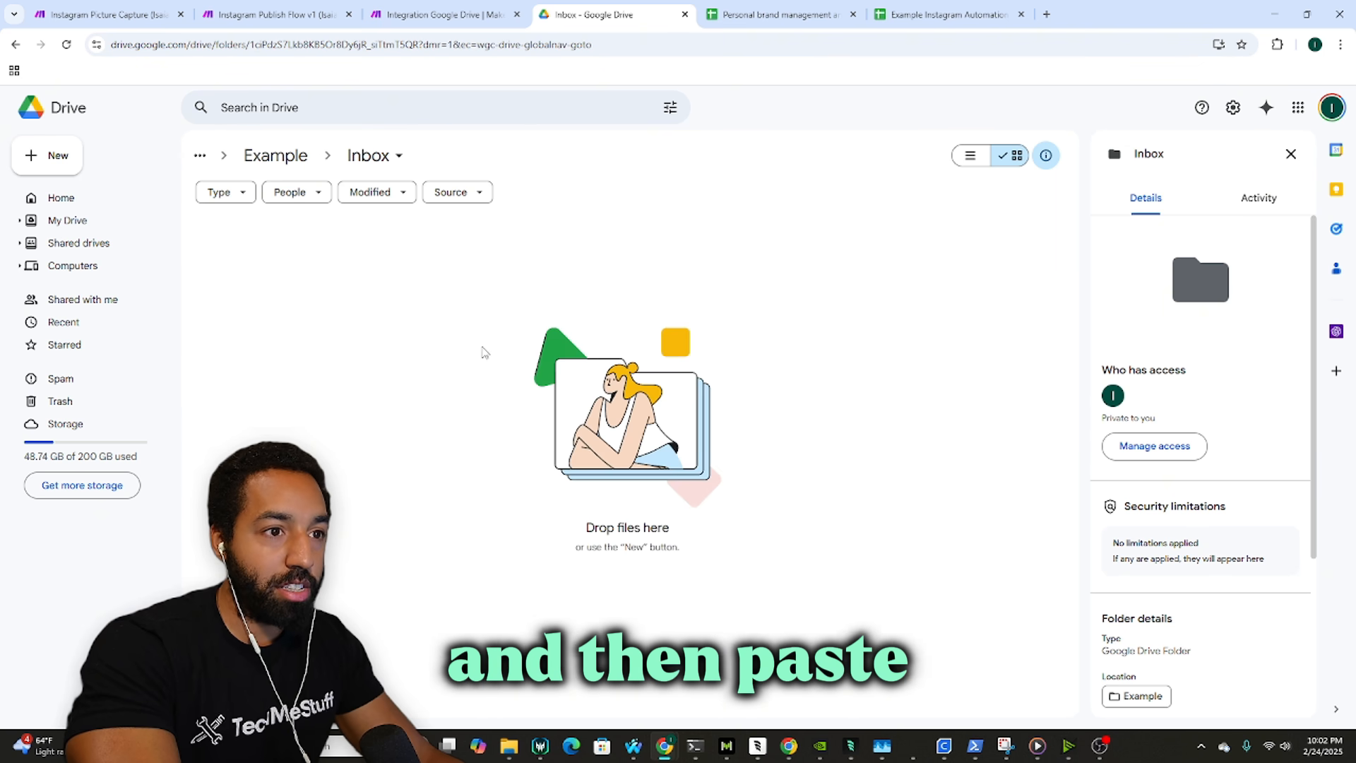
key(ctrl+v)
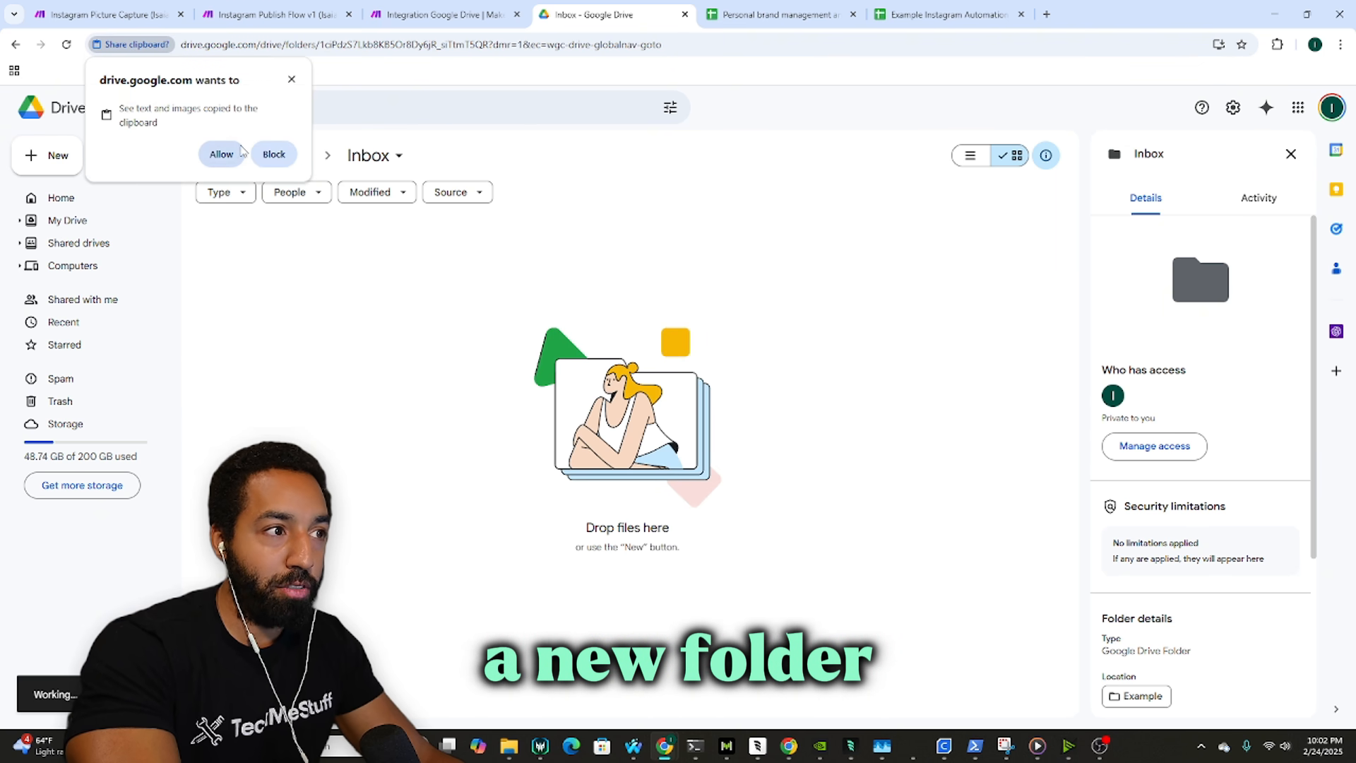
click(222, 155)
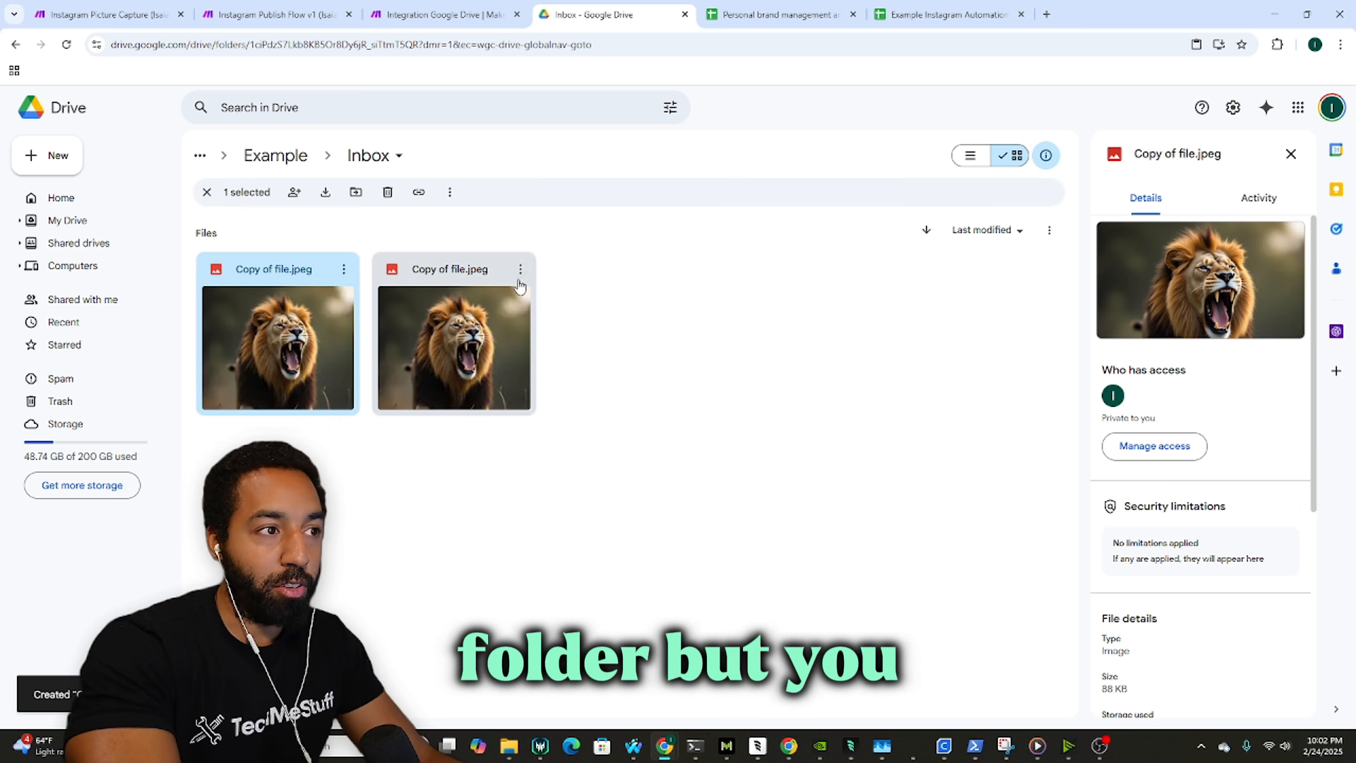
click(520, 269)
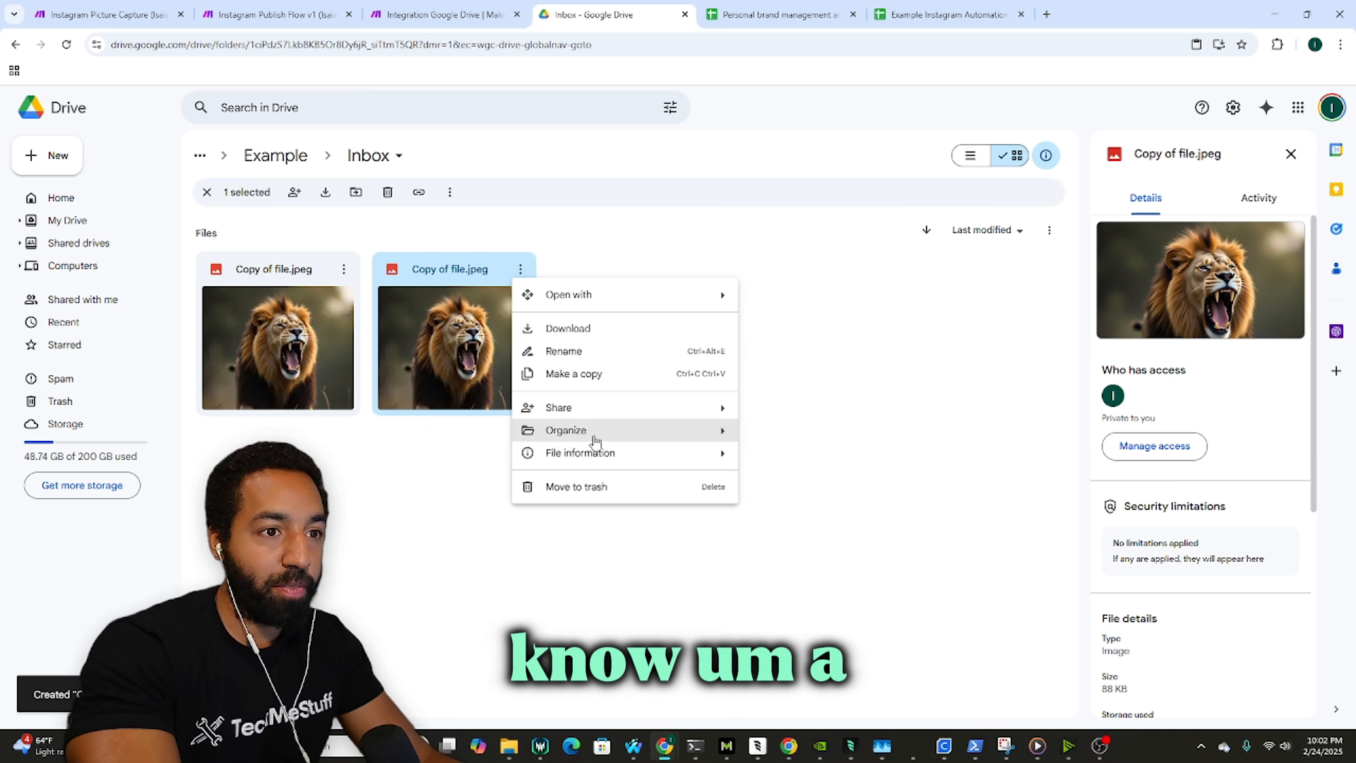
click(561, 486)
click(739, 449)
Step: Rerun the watch module to output the jpeg bundle, and move the webcam overlay bottom-right
click(452, 12)
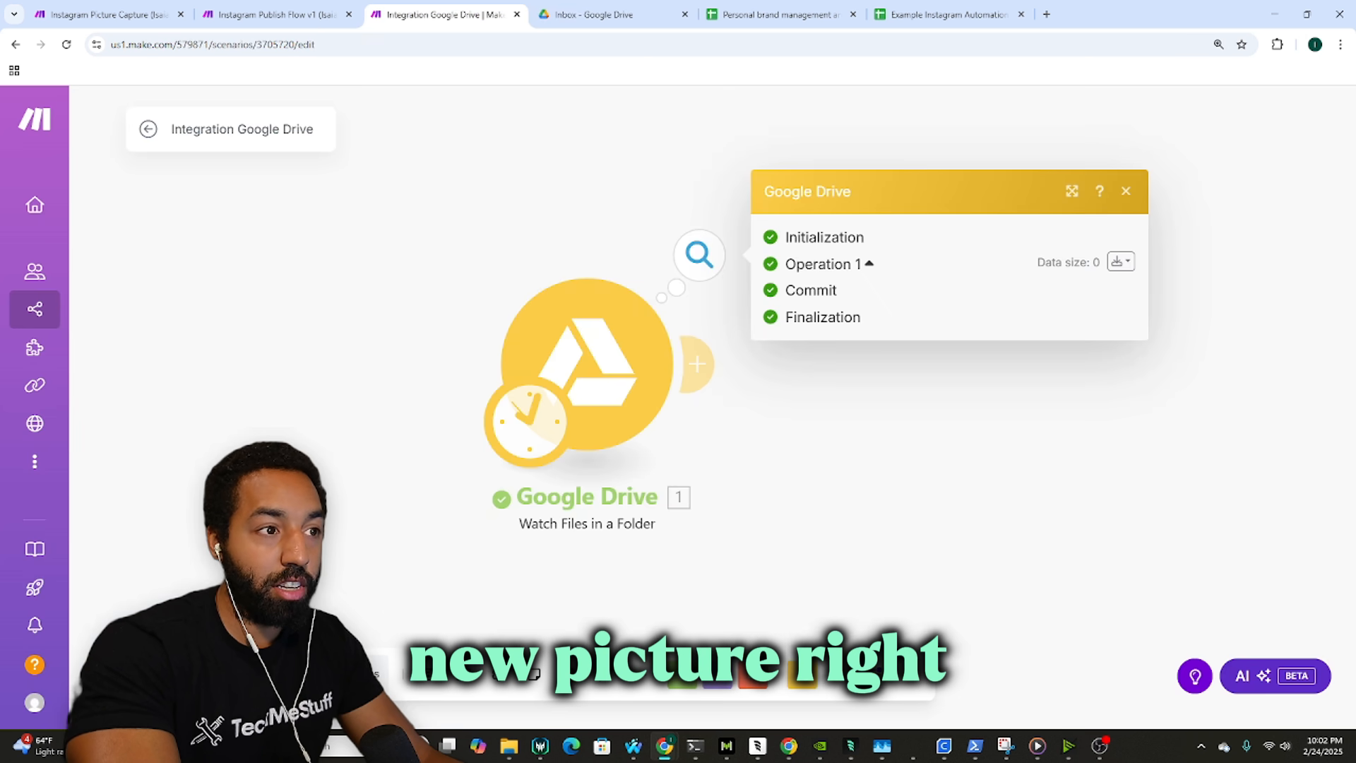
click(183, 675)
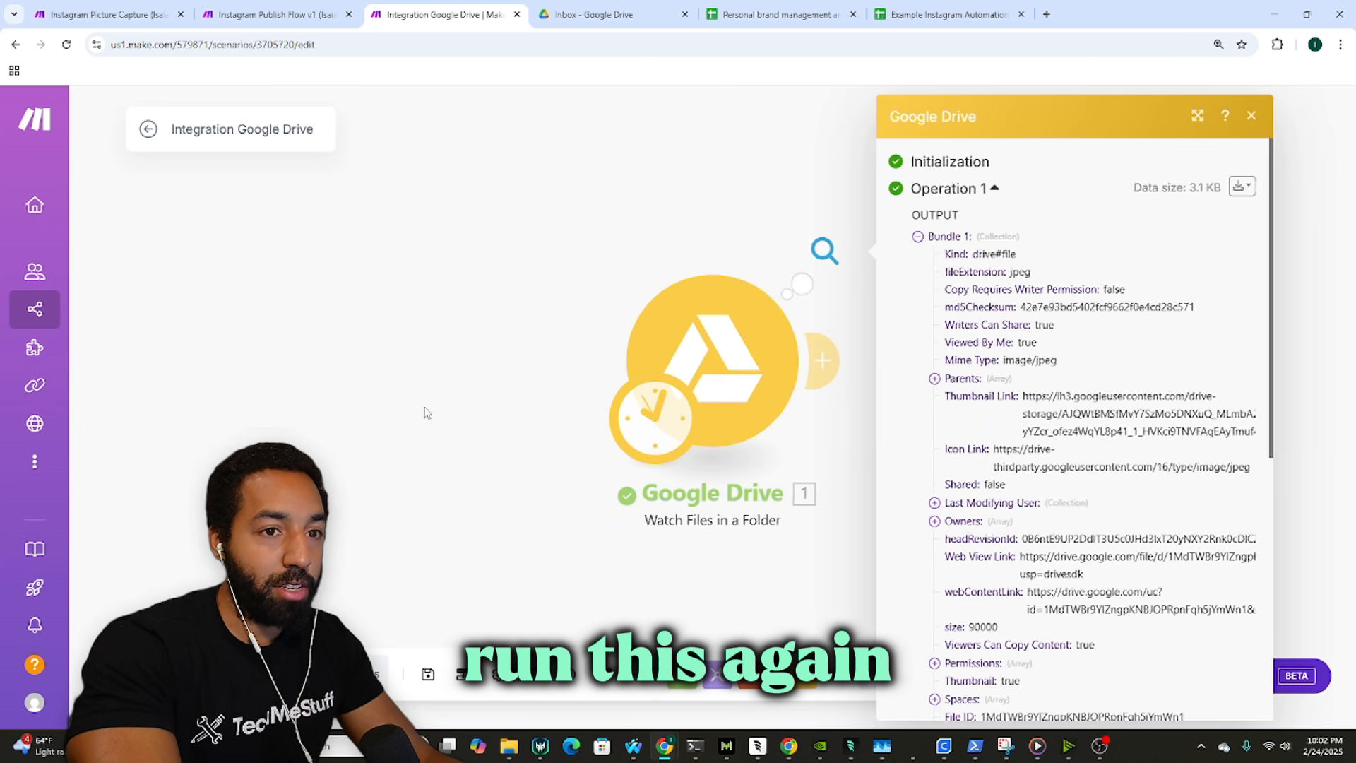
drag(516, 335, 442, 324)
mouse_move(1100, 745)
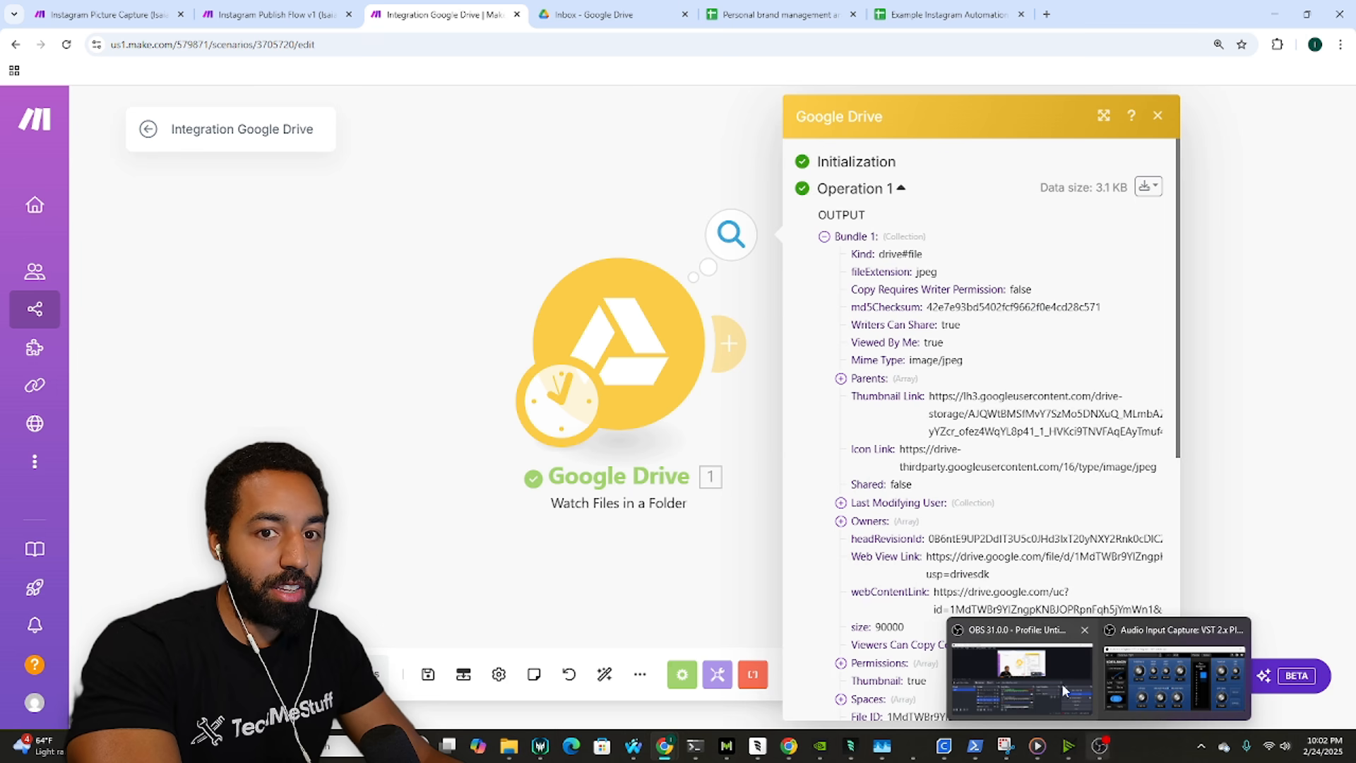
click(1026, 684)
drag(583, 311, 768, 302)
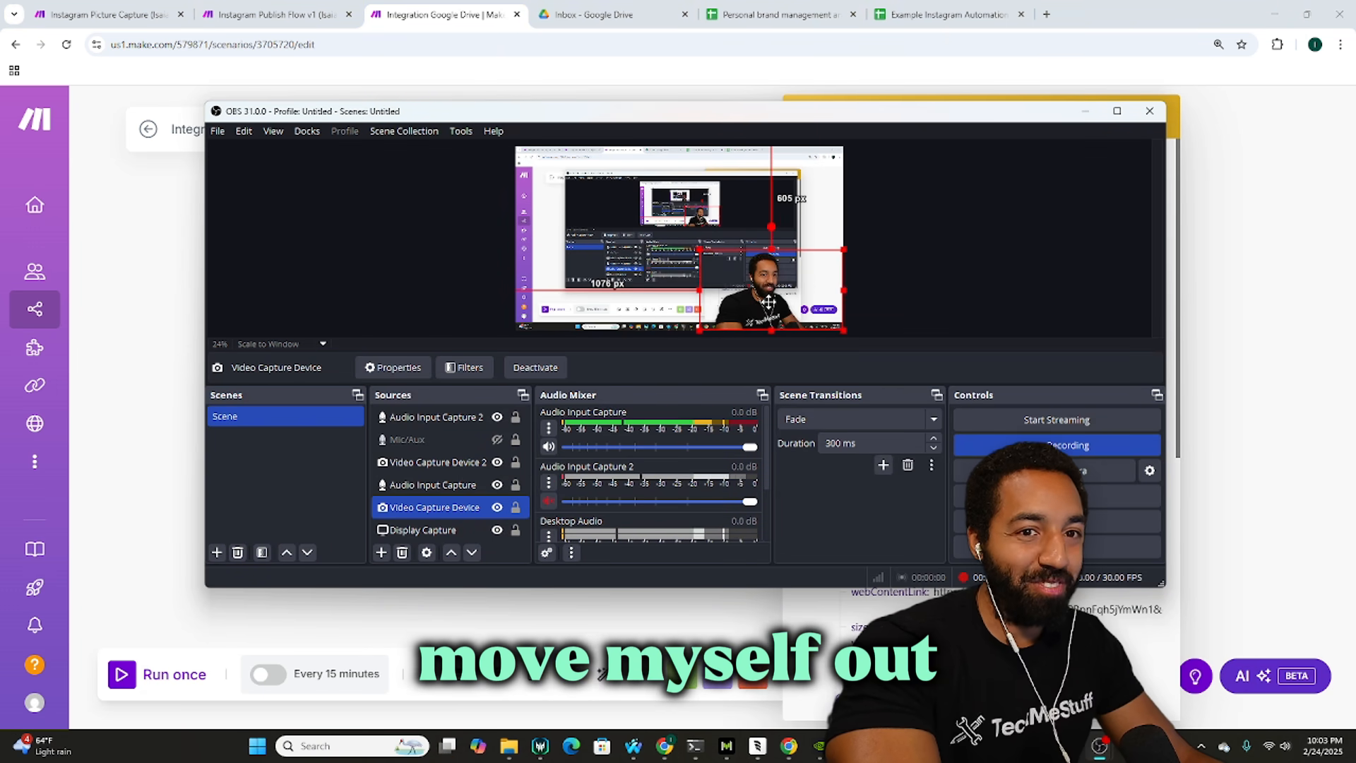
Step: Mirror the webcam image in NVIDIA Broadcast's camera effects, comparing before and after views
right_click(428, 512)
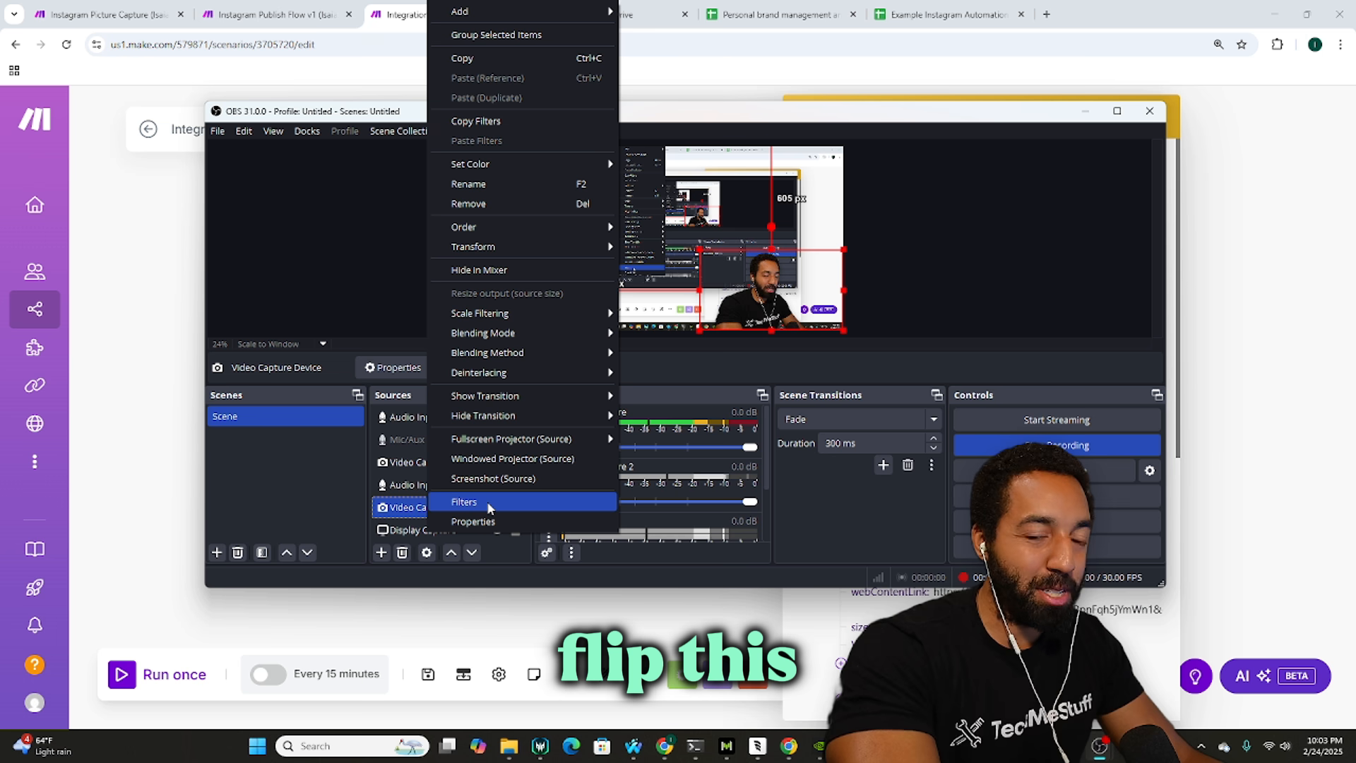
mouse_move(496, 396)
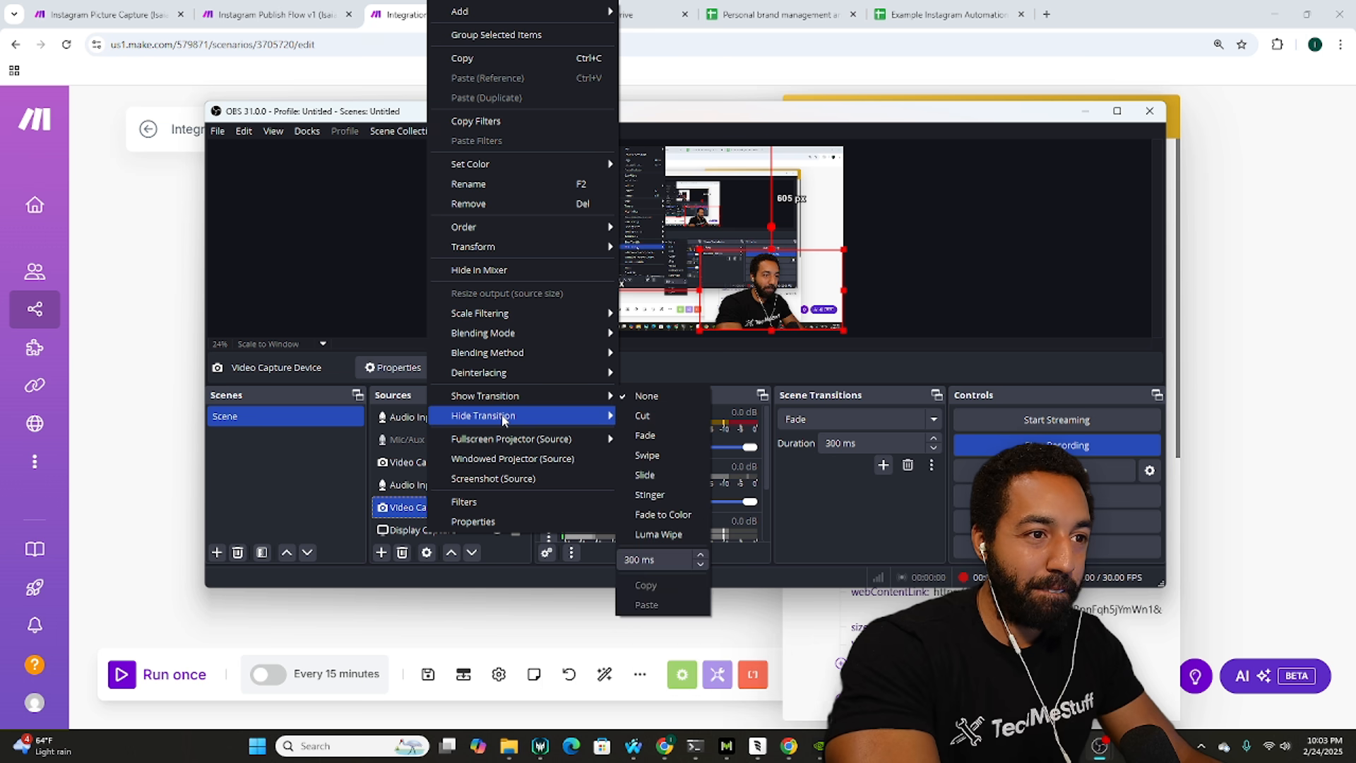
mouse_move(504, 419)
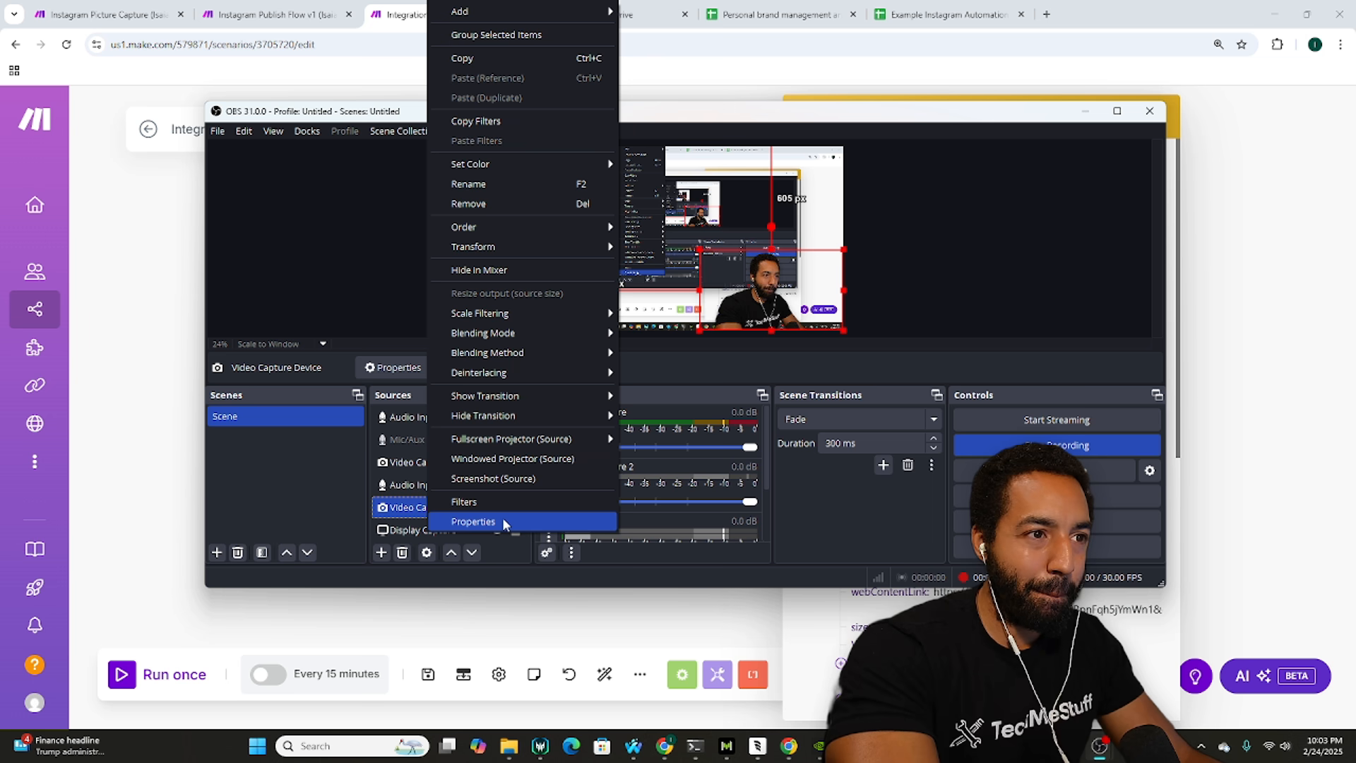
click(1069, 746)
scroll(951, 497, down, 2)
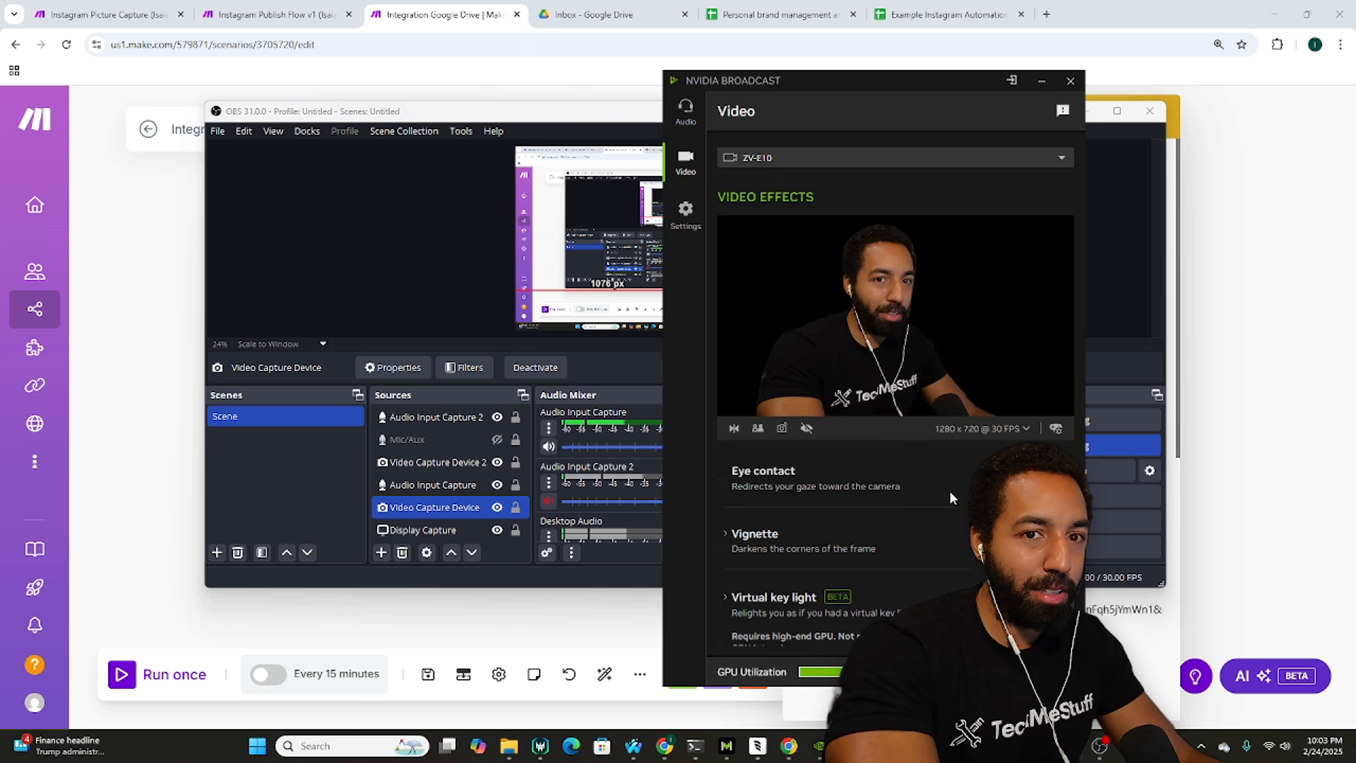
click(757, 428)
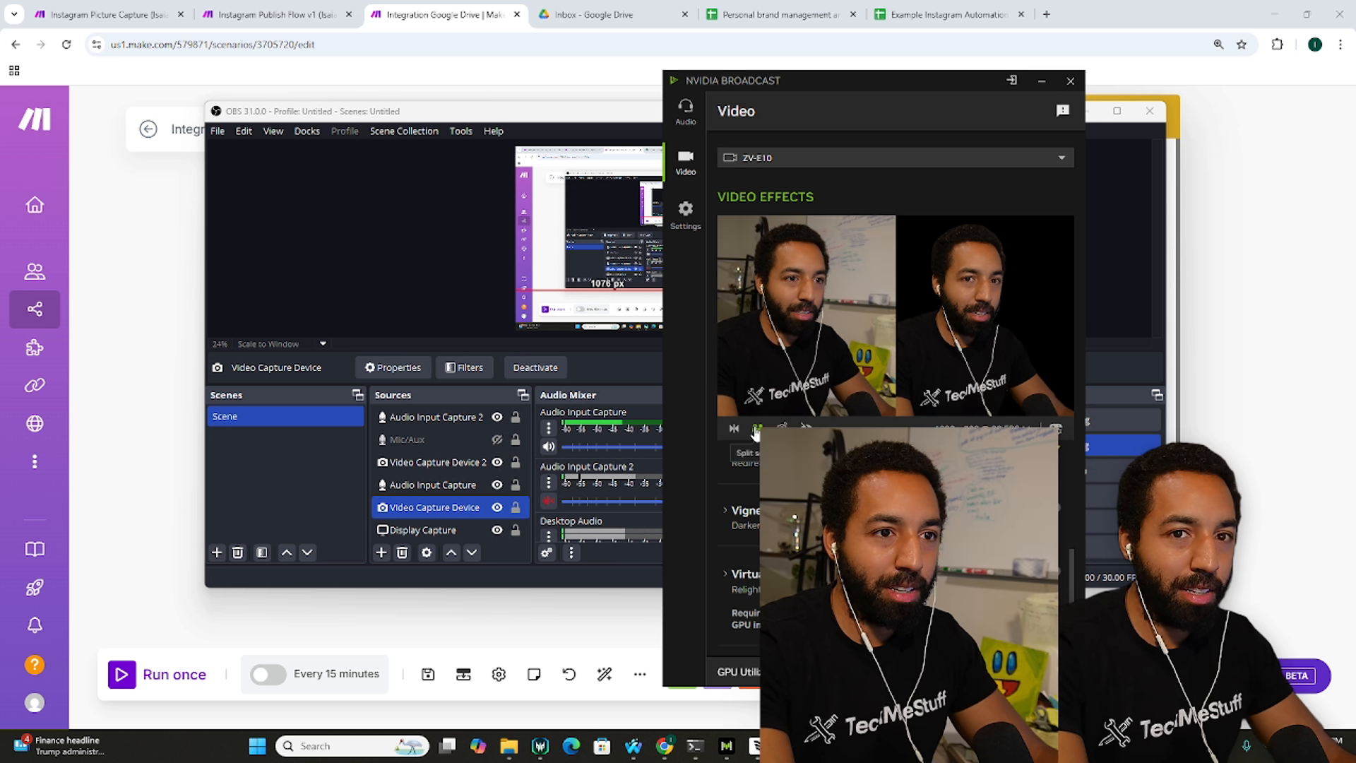
click(757, 428)
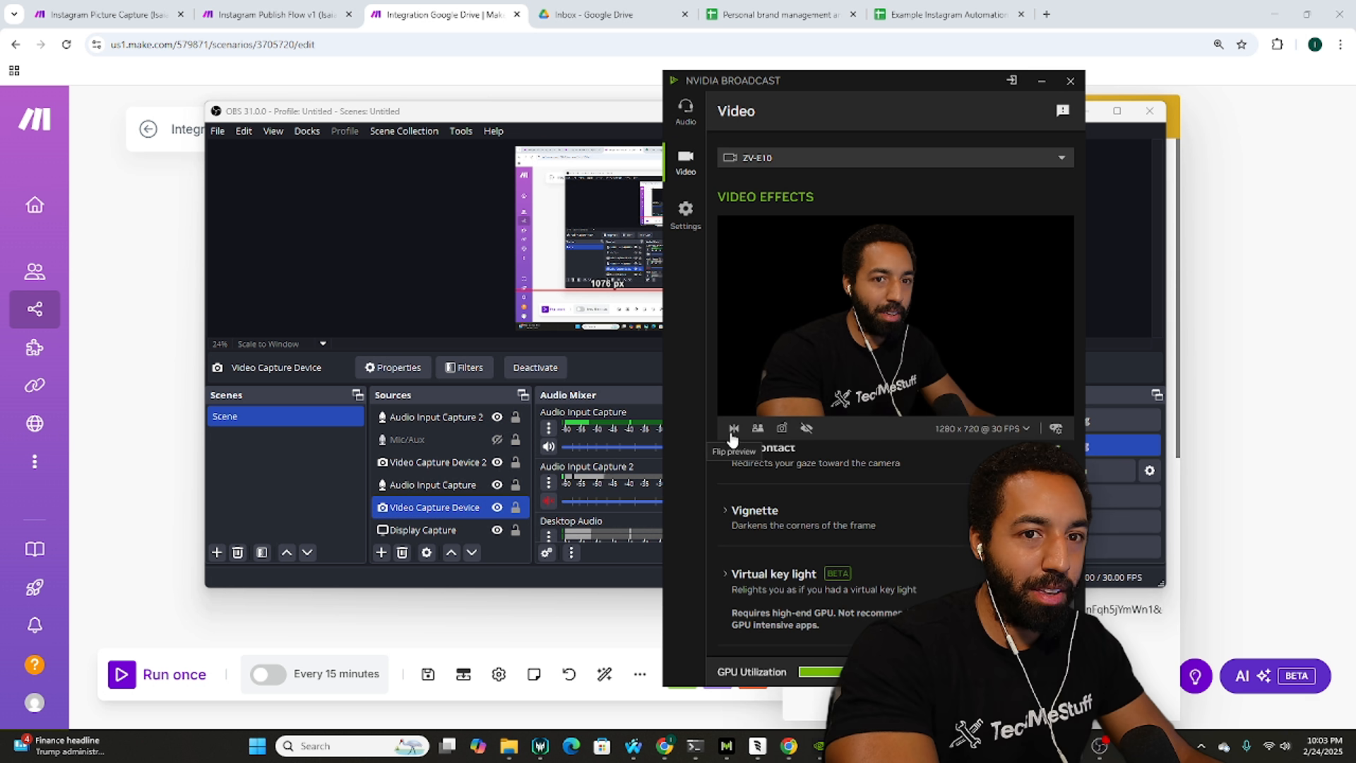
click(733, 428)
click(472, 282)
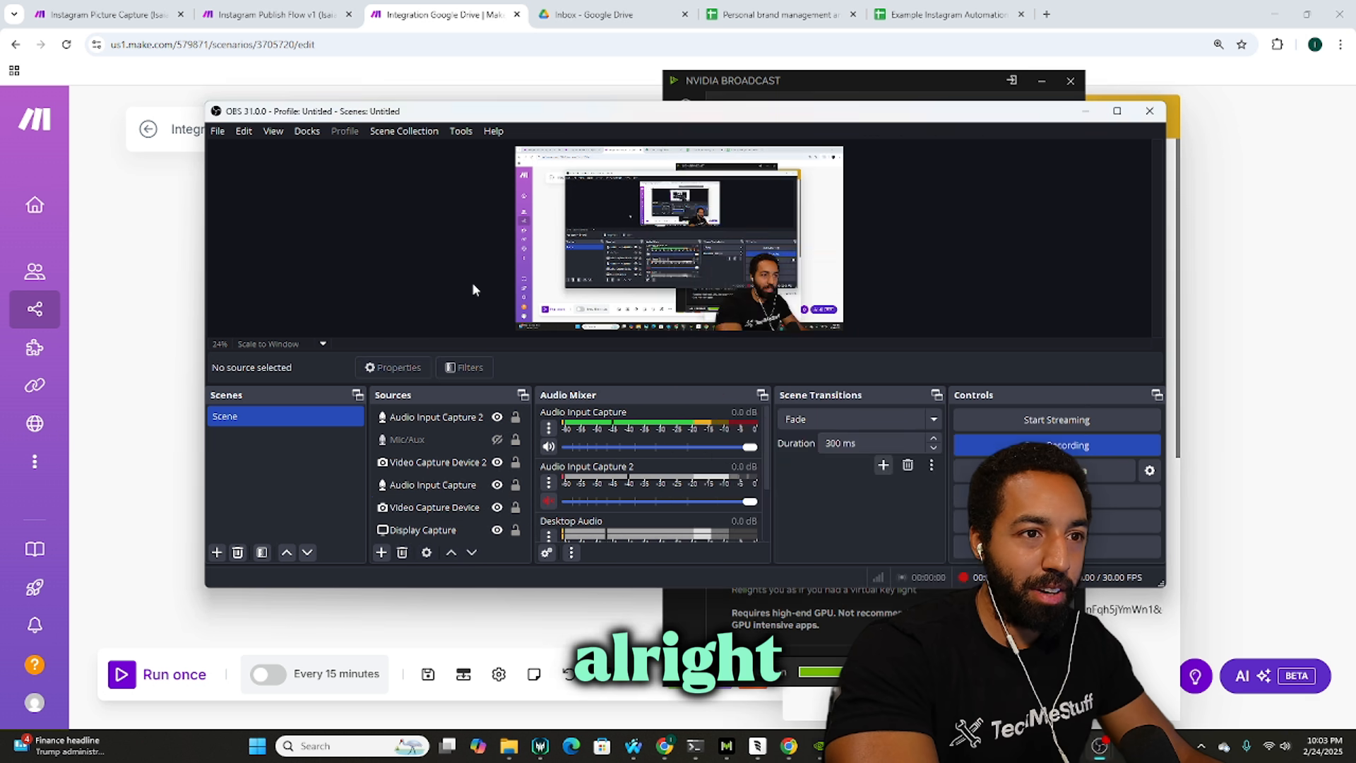
click(858, 77)
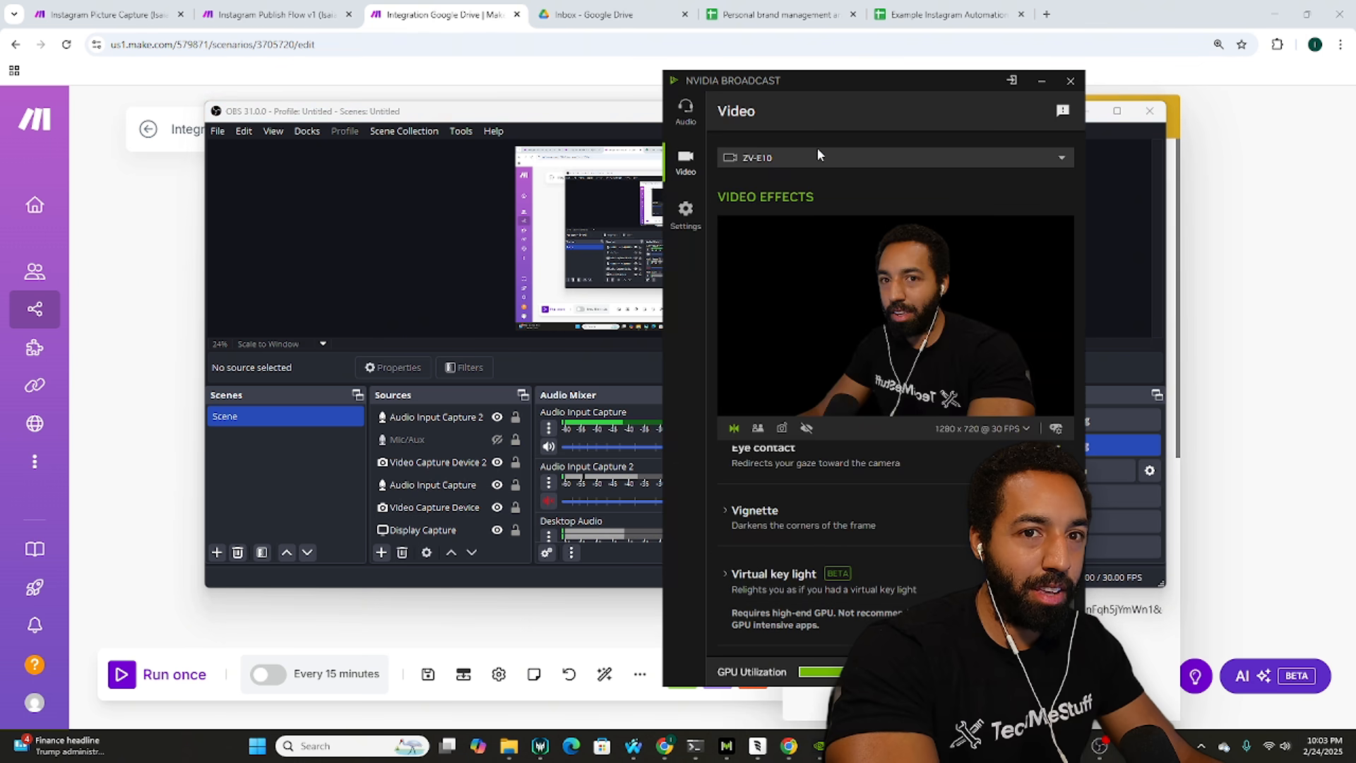
Step: Toggle the Video Capture Device source off and on, then drag it to the scene's left side
click(443, 506)
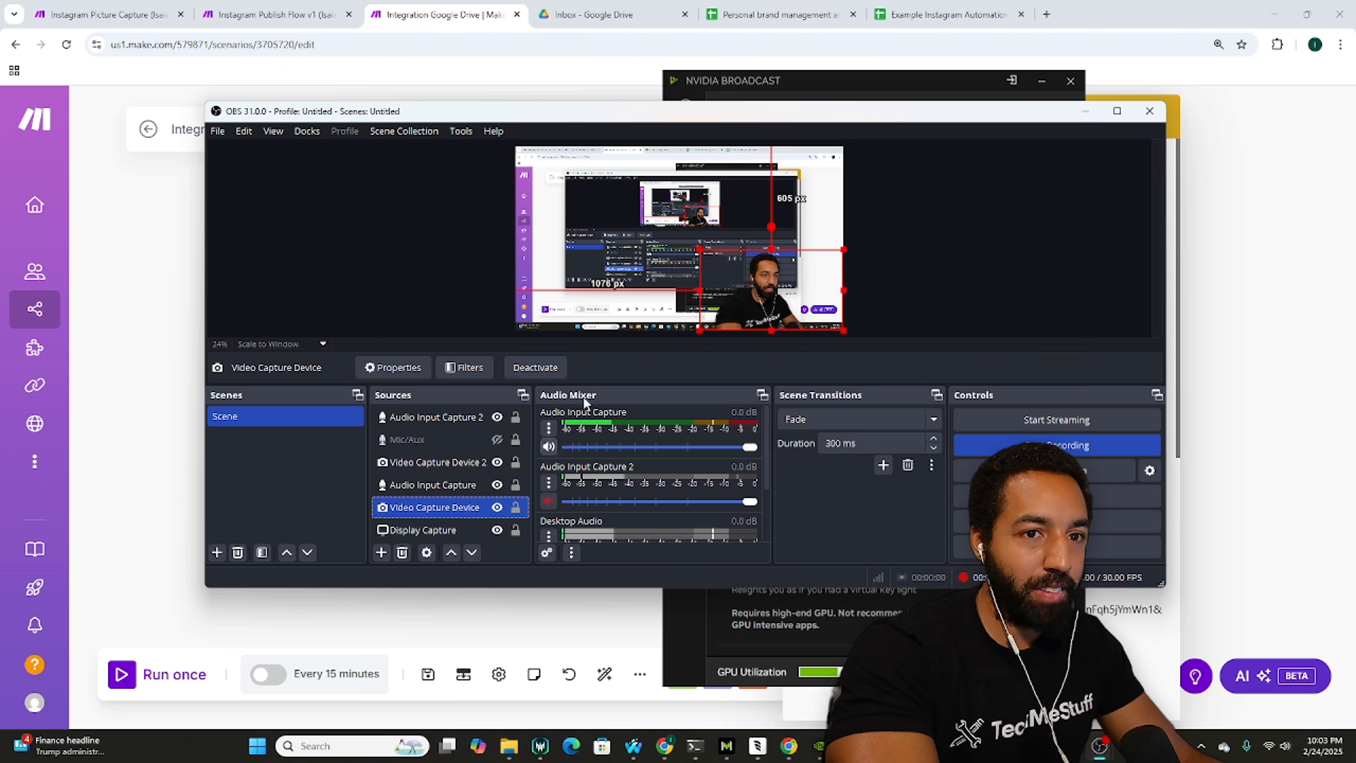
click(544, 368)
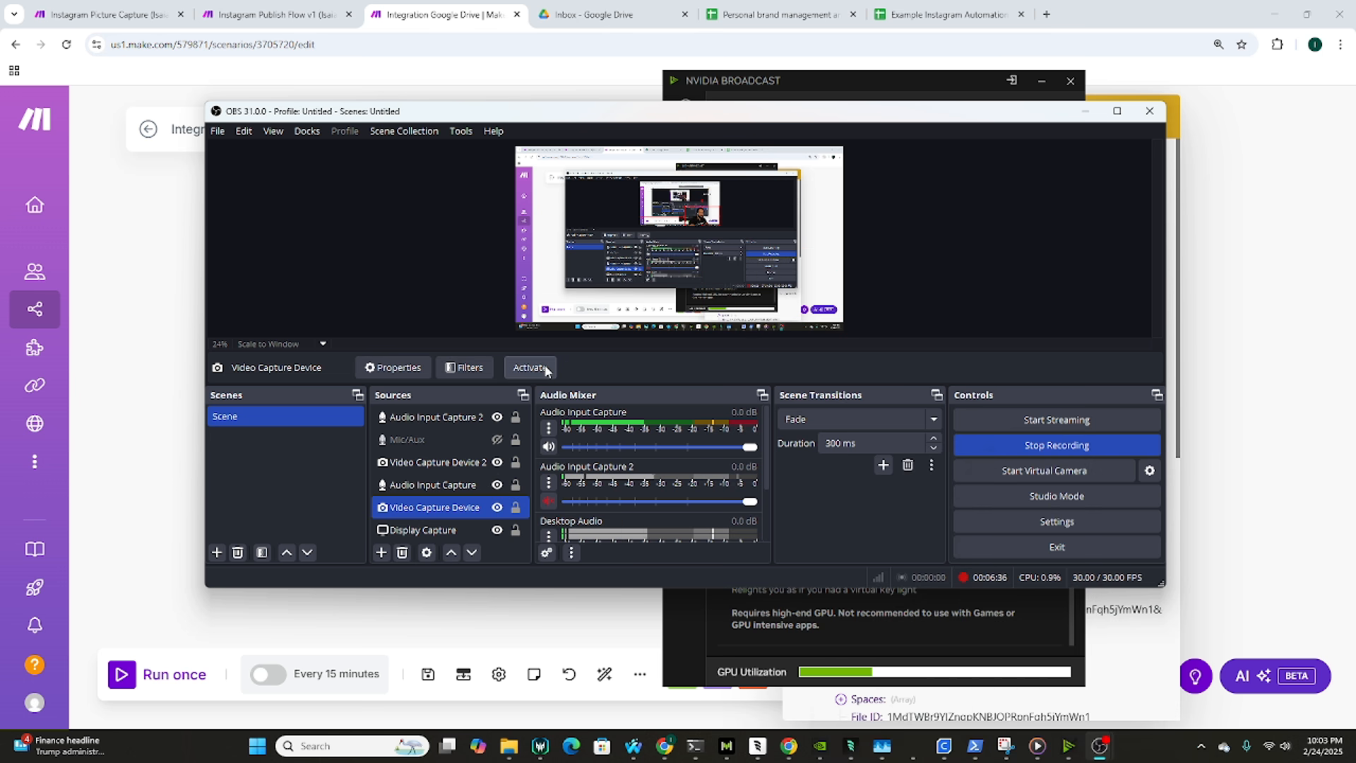
click(545, 368)
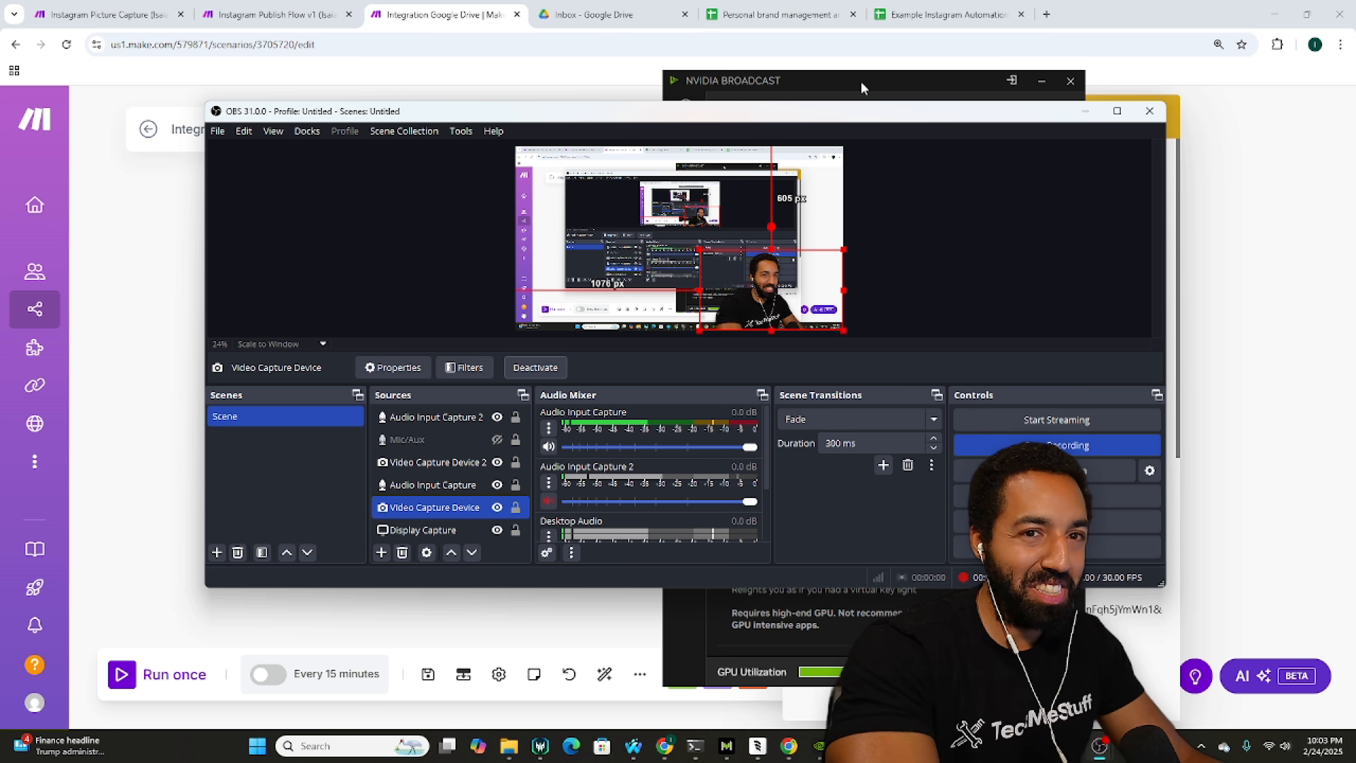
drag(800, 288, 603, 281)
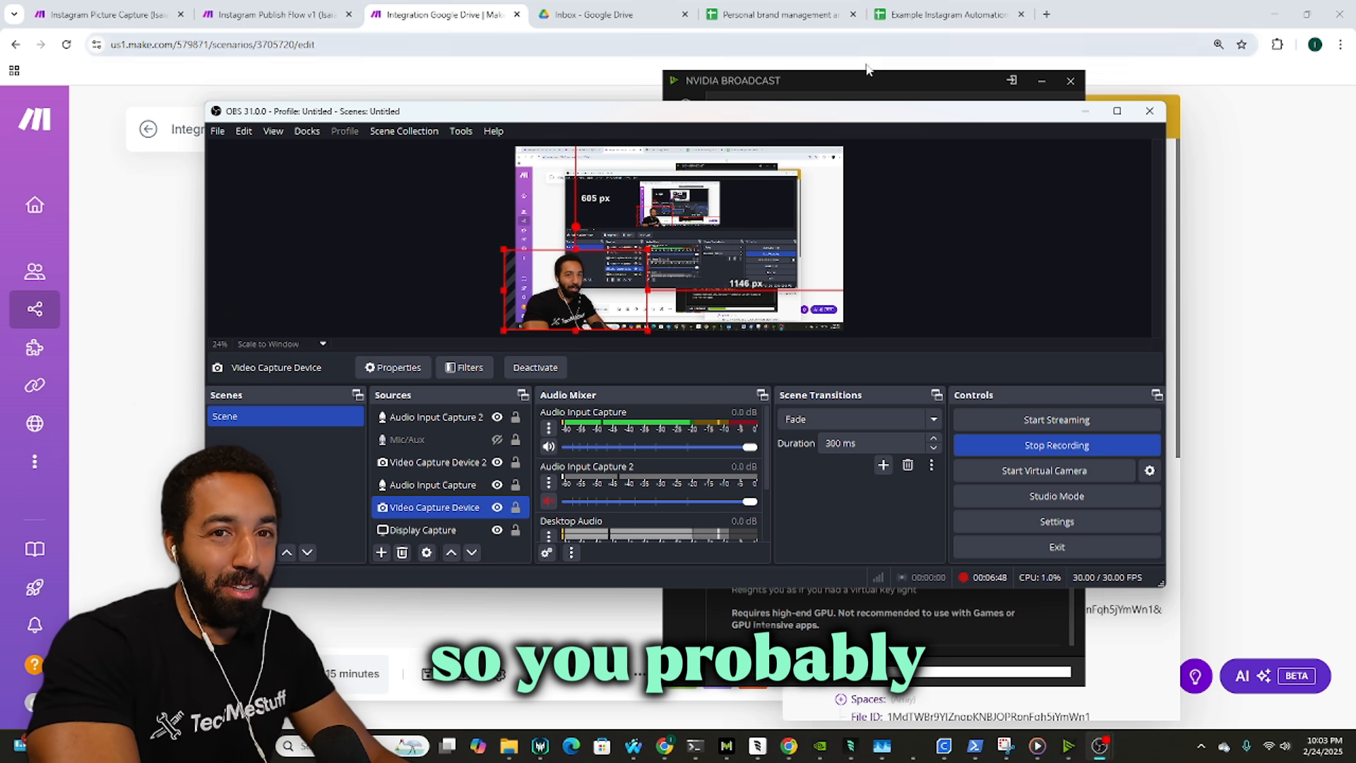
Step: Return to the Make scenario and close the Google Drive output details
click(461, 16)
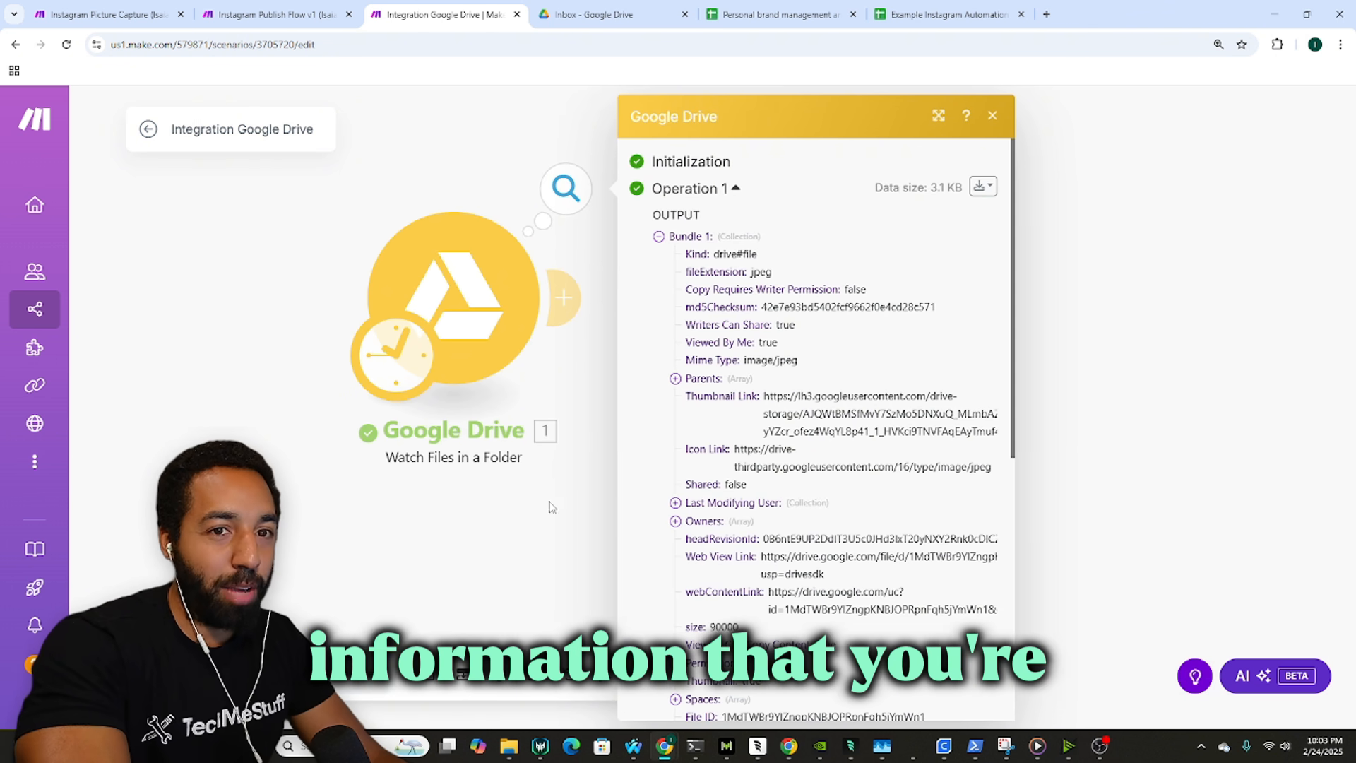
scroll(832, 419, down, 1)
scroll(832, 419, down, 1)
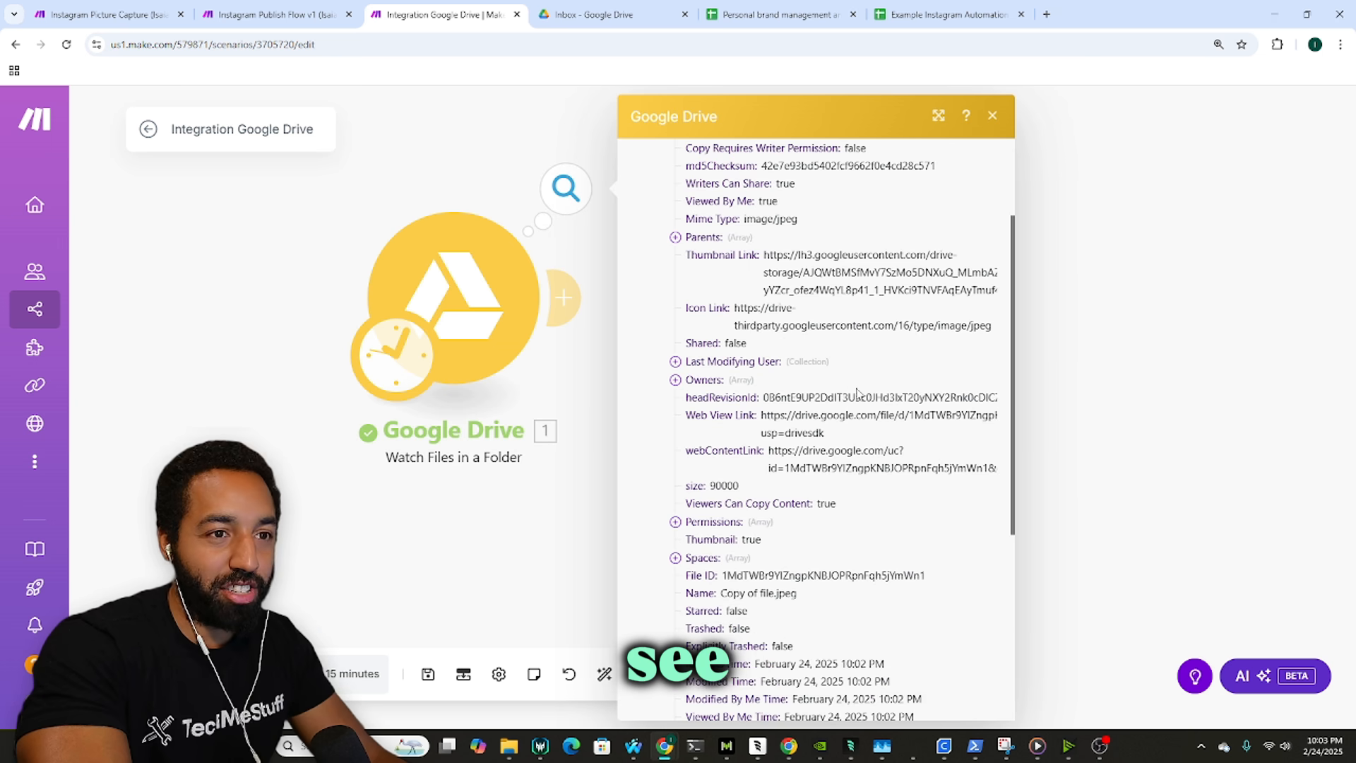
scroll(863, 394, down, 2)
scroll(863, 394, down, 3)
click(398, 160)
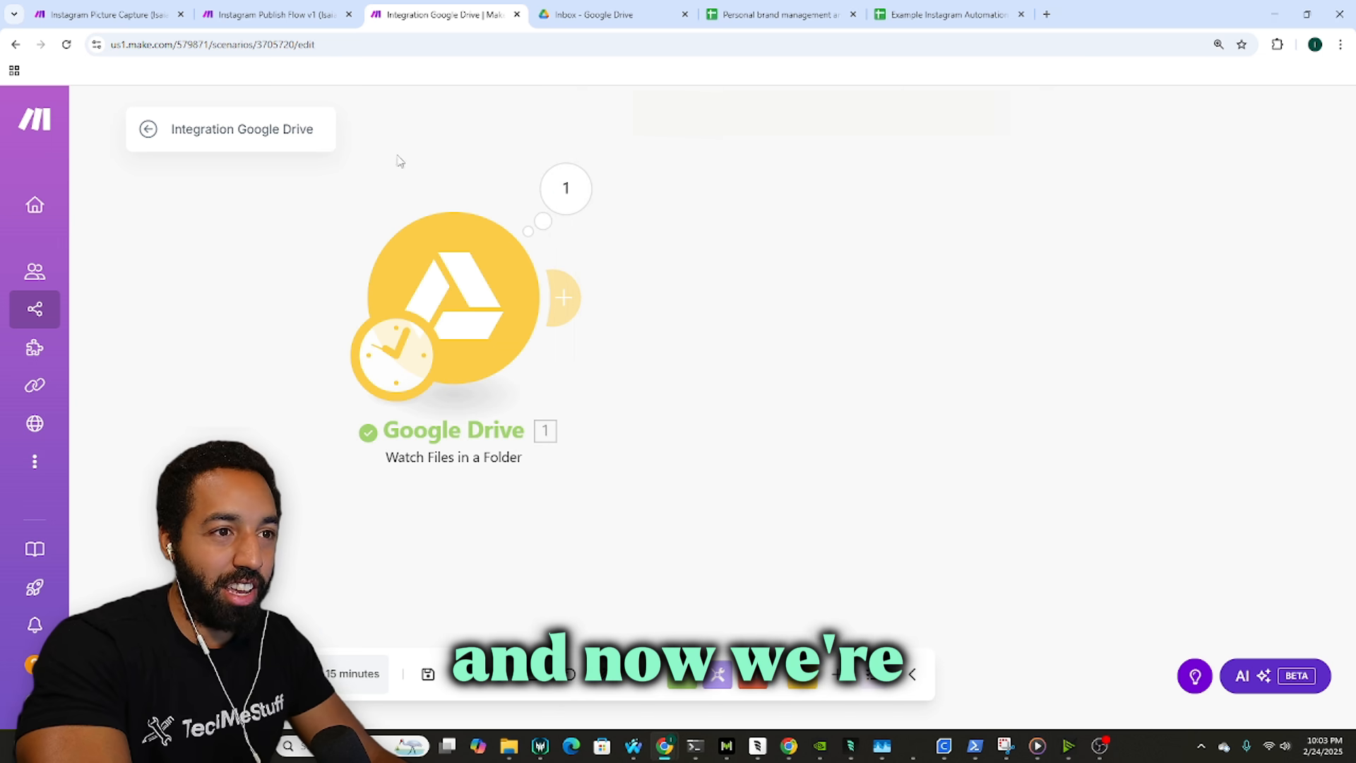
Step: Add the Google Drive Get a Share Link module after the Watch Files trigger
click(798, 679)
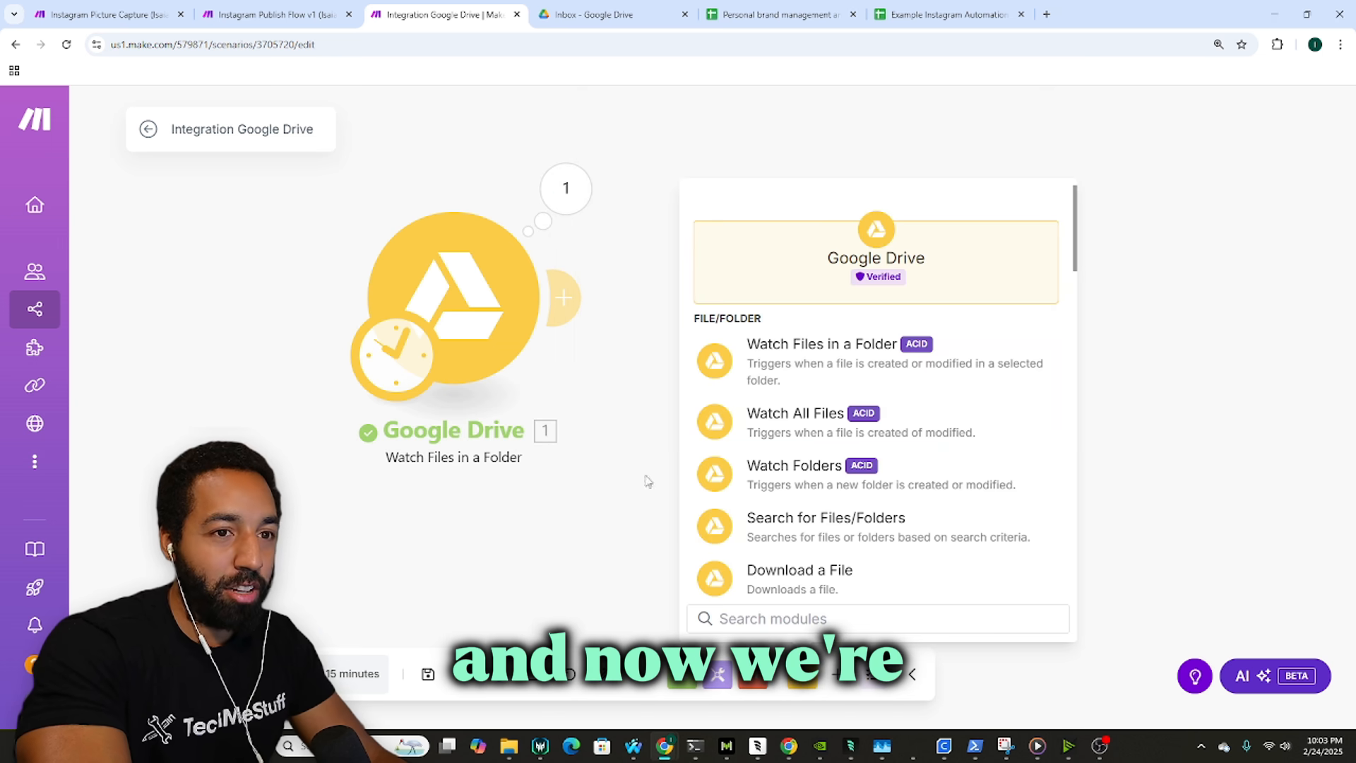
click(76, 8)
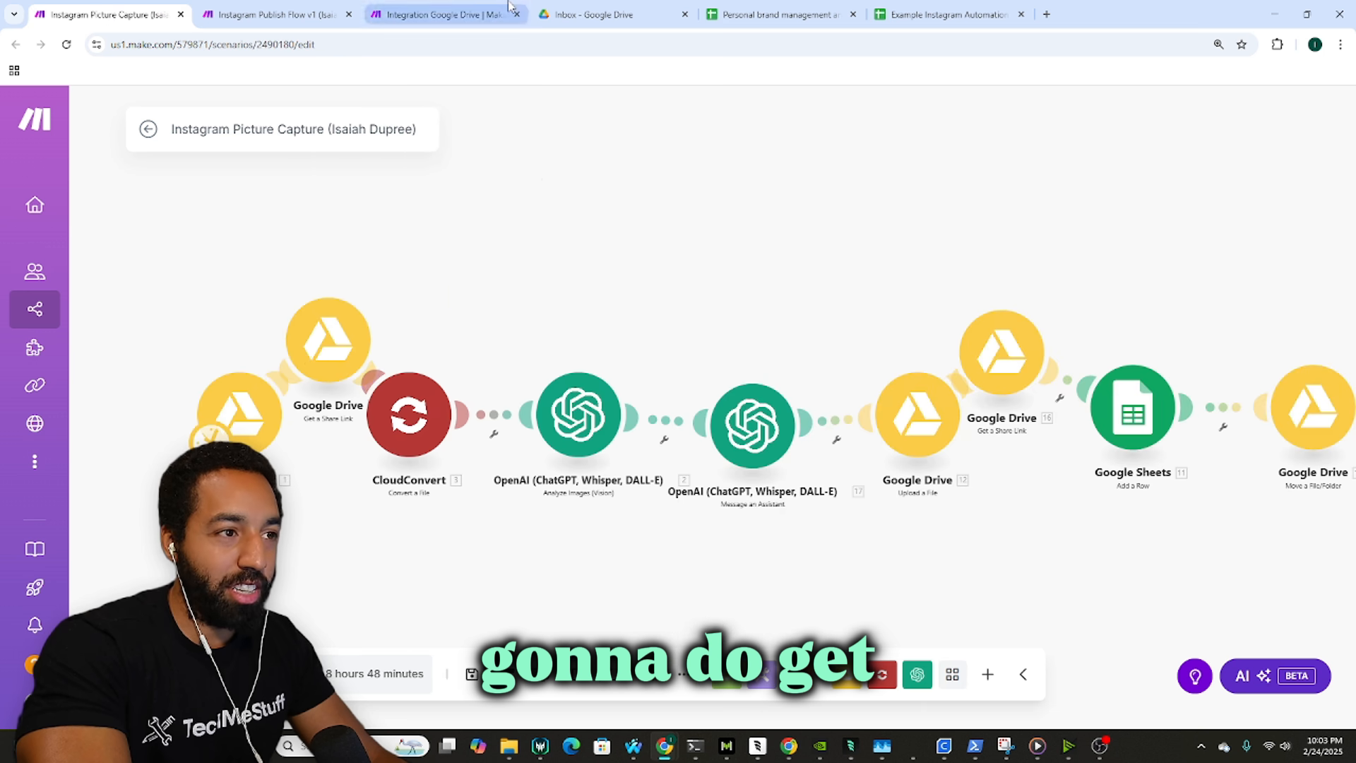
click(438, 14)
scroll(925, 595, down, 5)
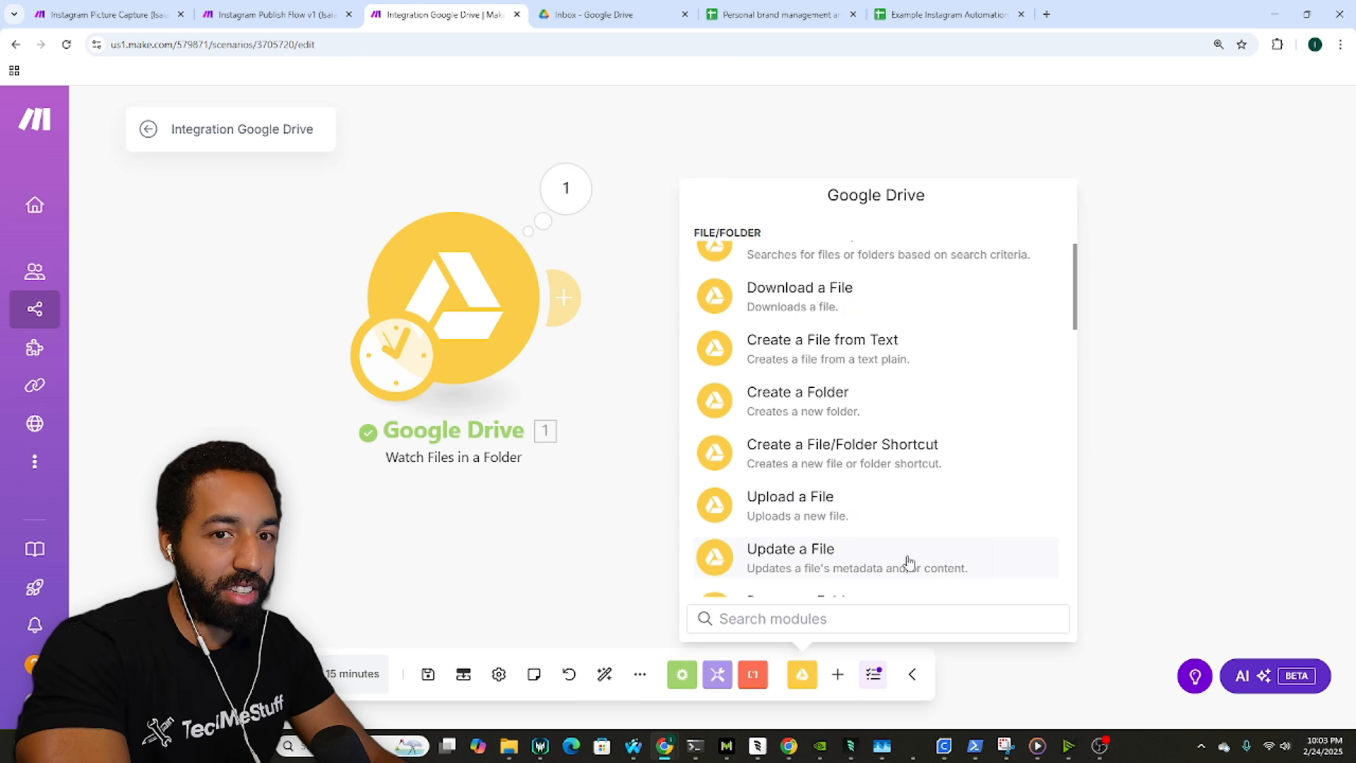
scroll(879, 507, down, 4)
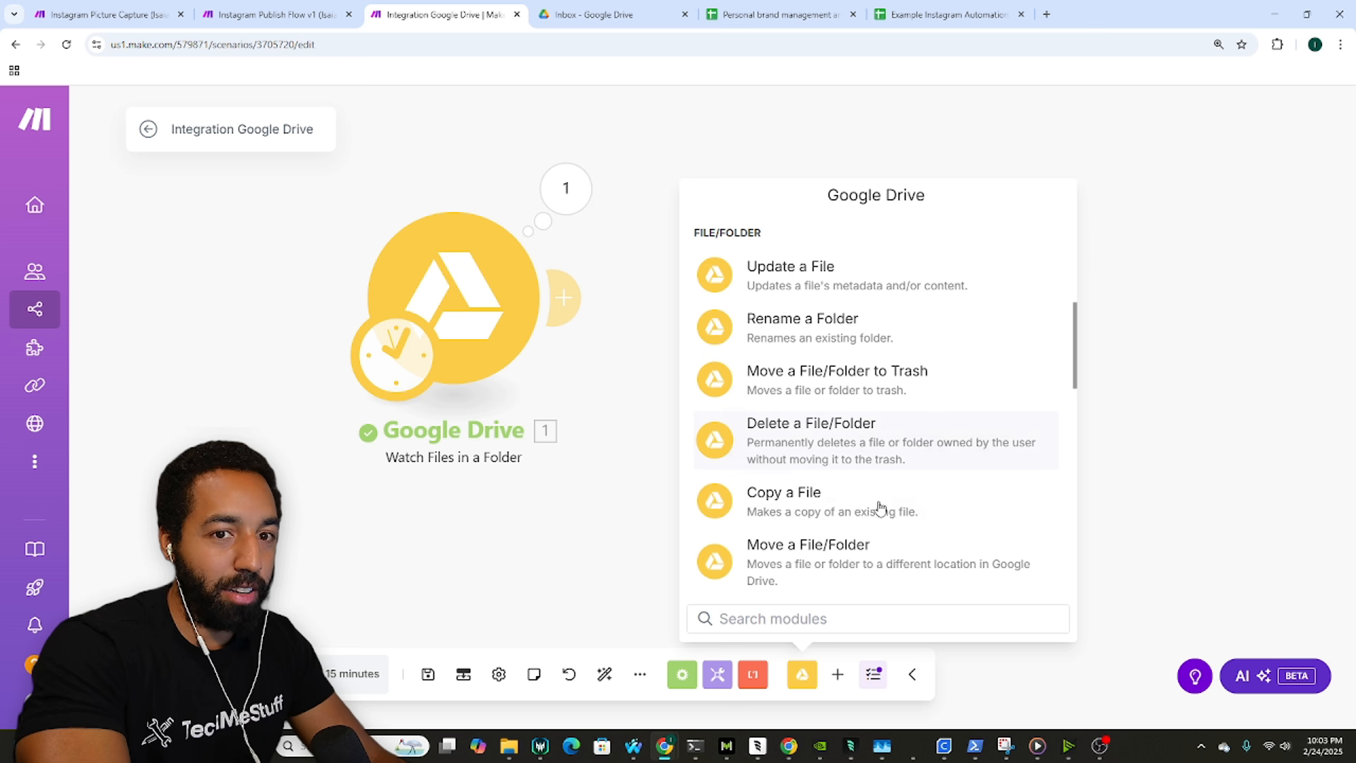
click(868, 558)
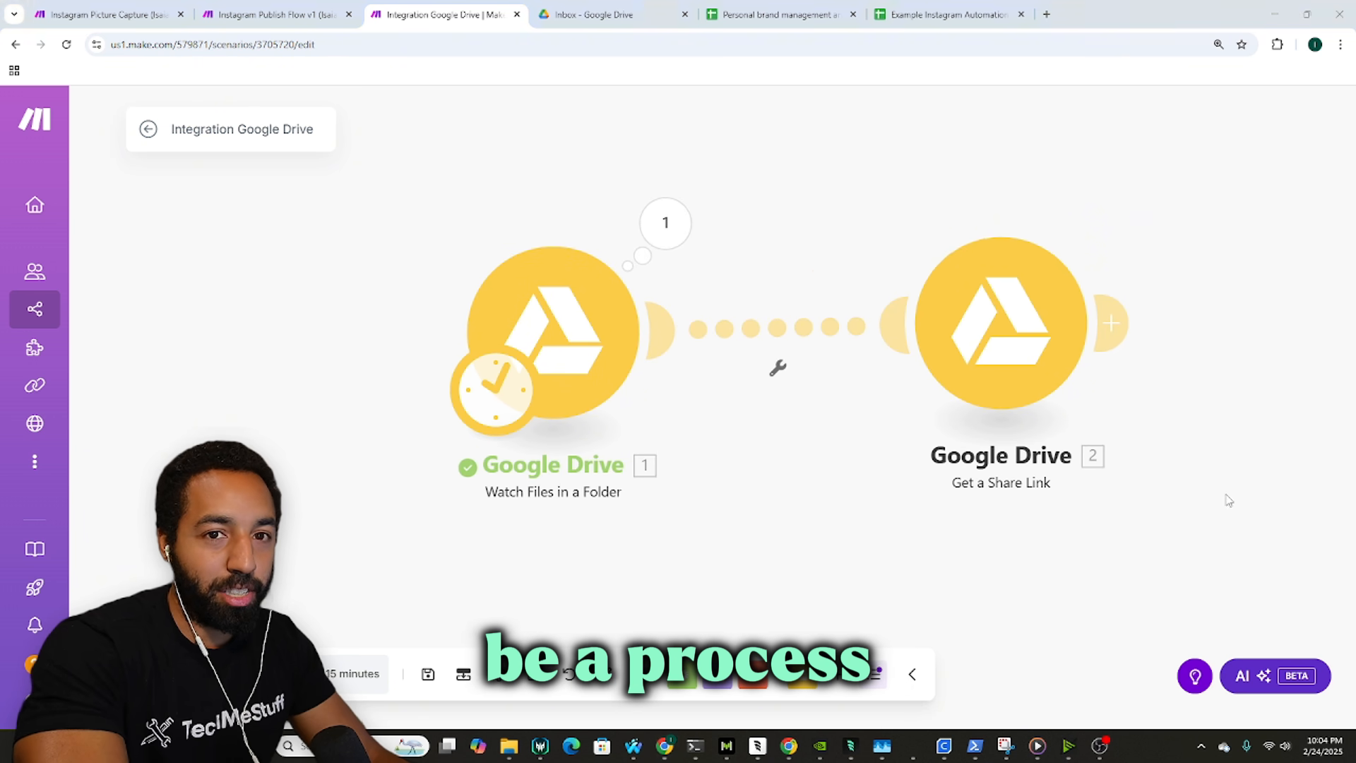
mouse_move(1099, 746)
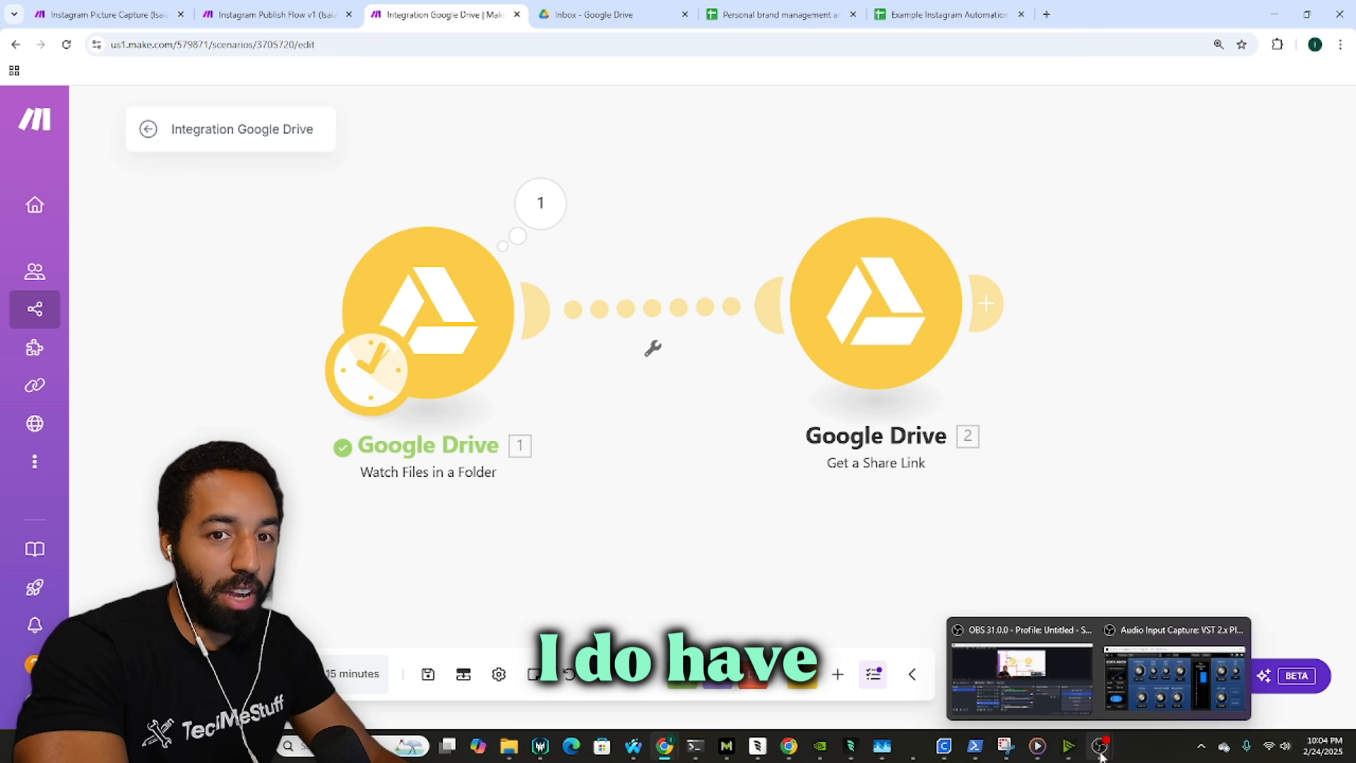
click(1055, 689)
click(1055, 688)
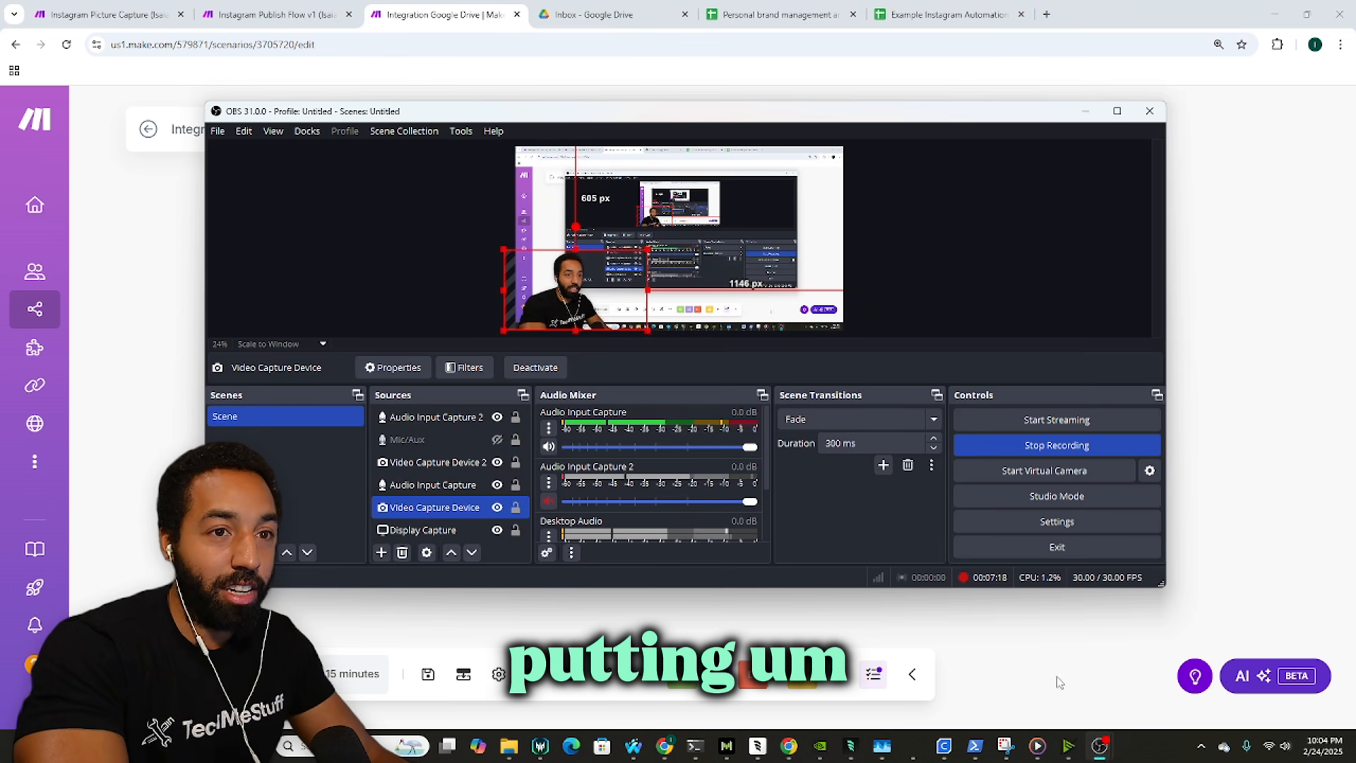
click(1222, 238)
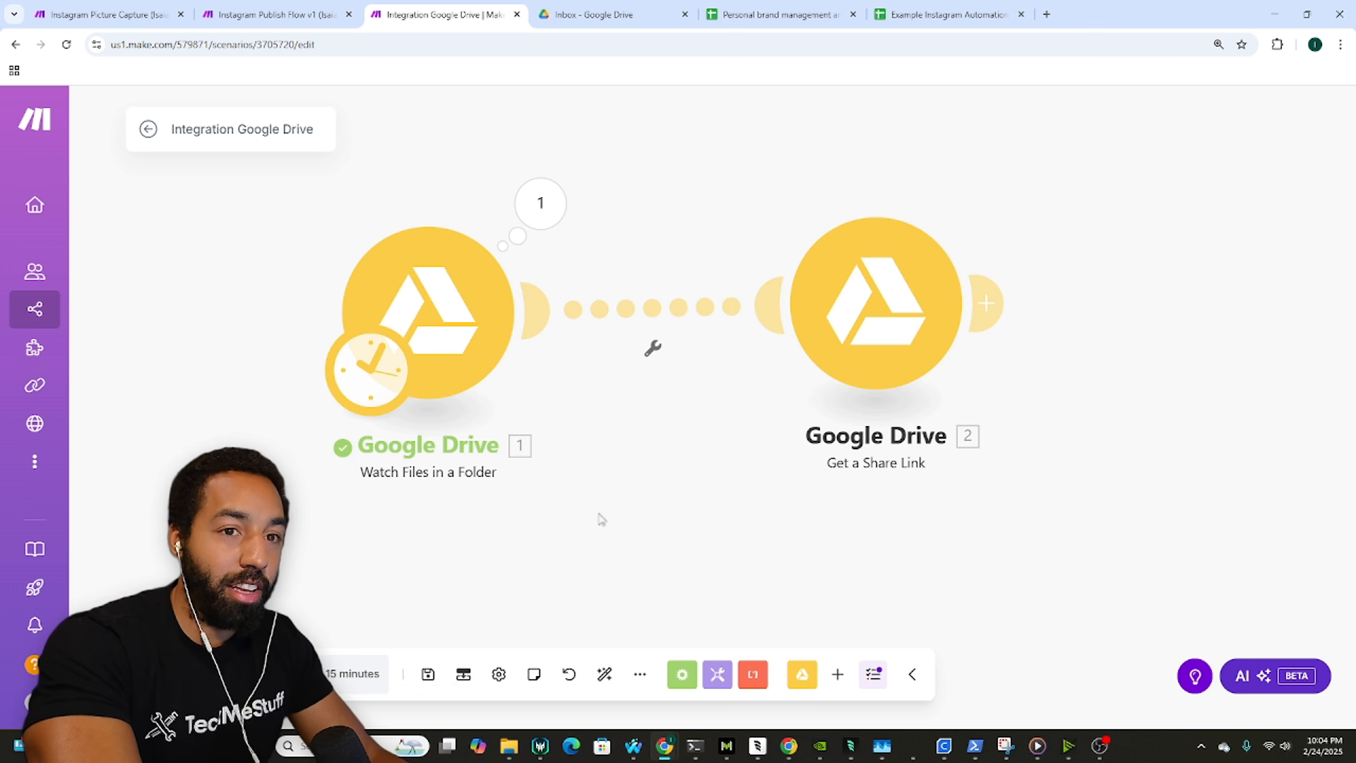
Step: Open Get a Share Link and check the reference scenario's share-link settings
click(805, 290)
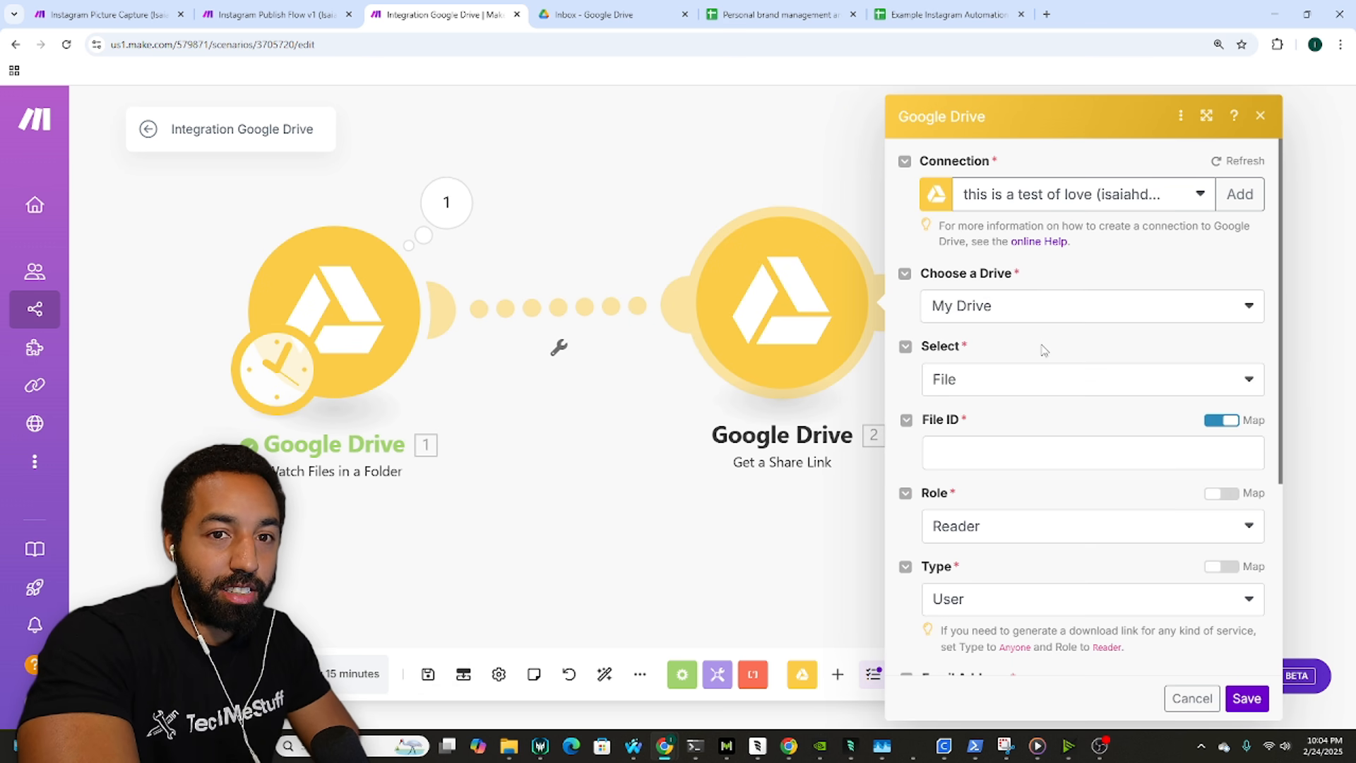
click(106, 14)
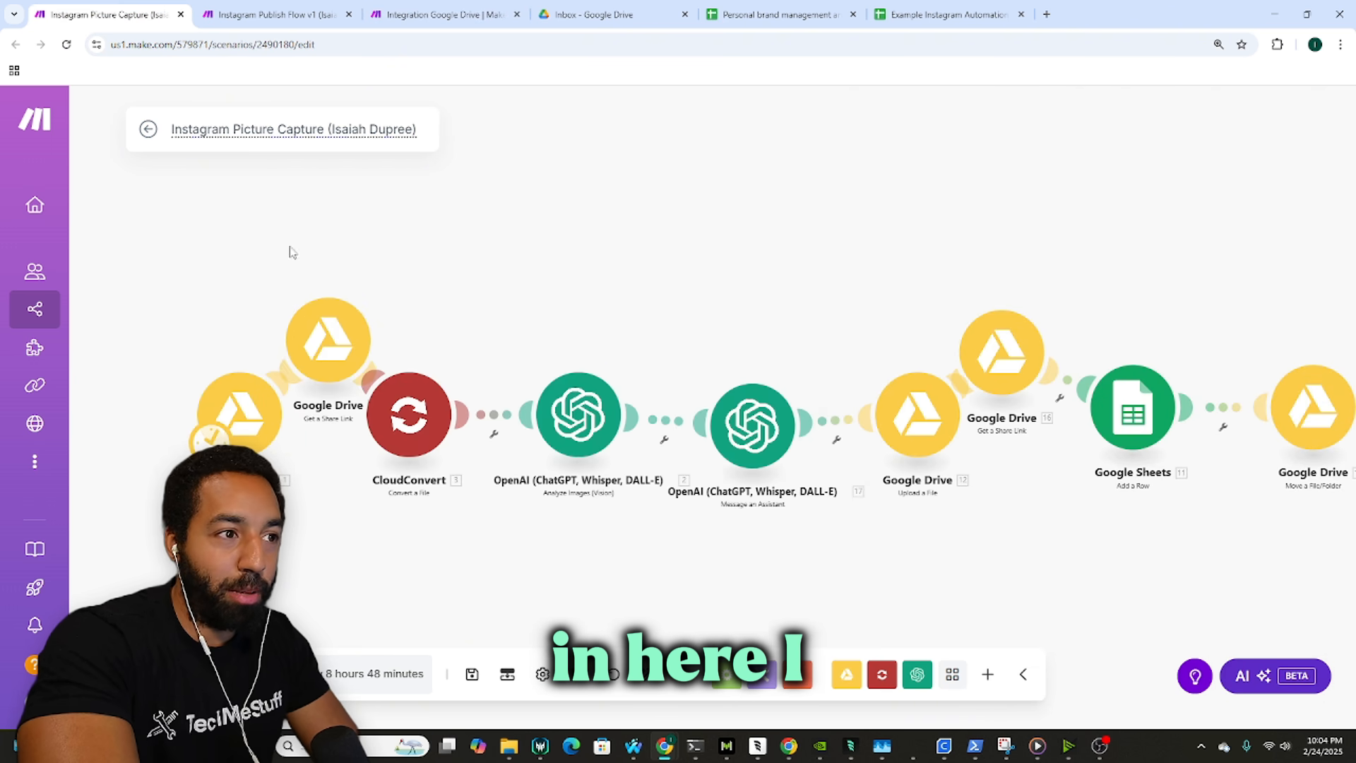
click(328, 339)
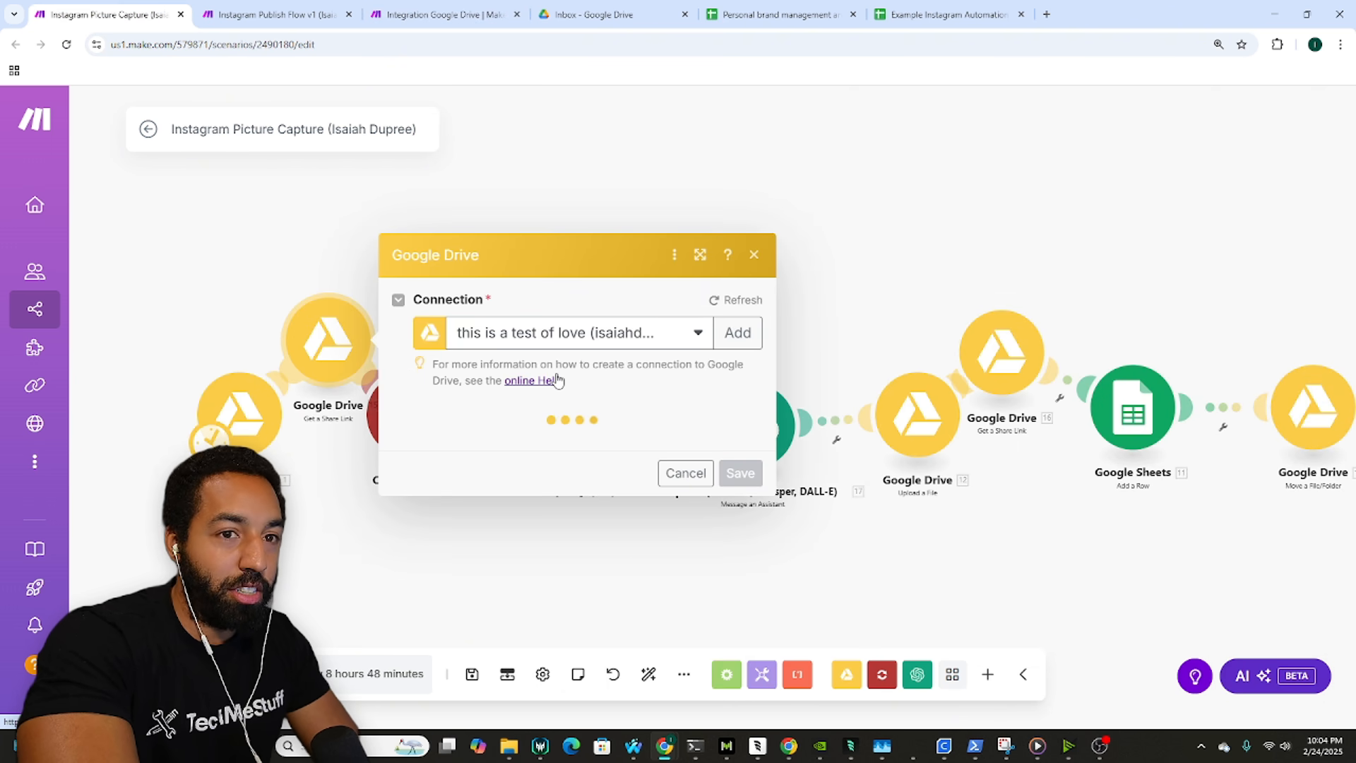
scroll(600, 446, down, 2)
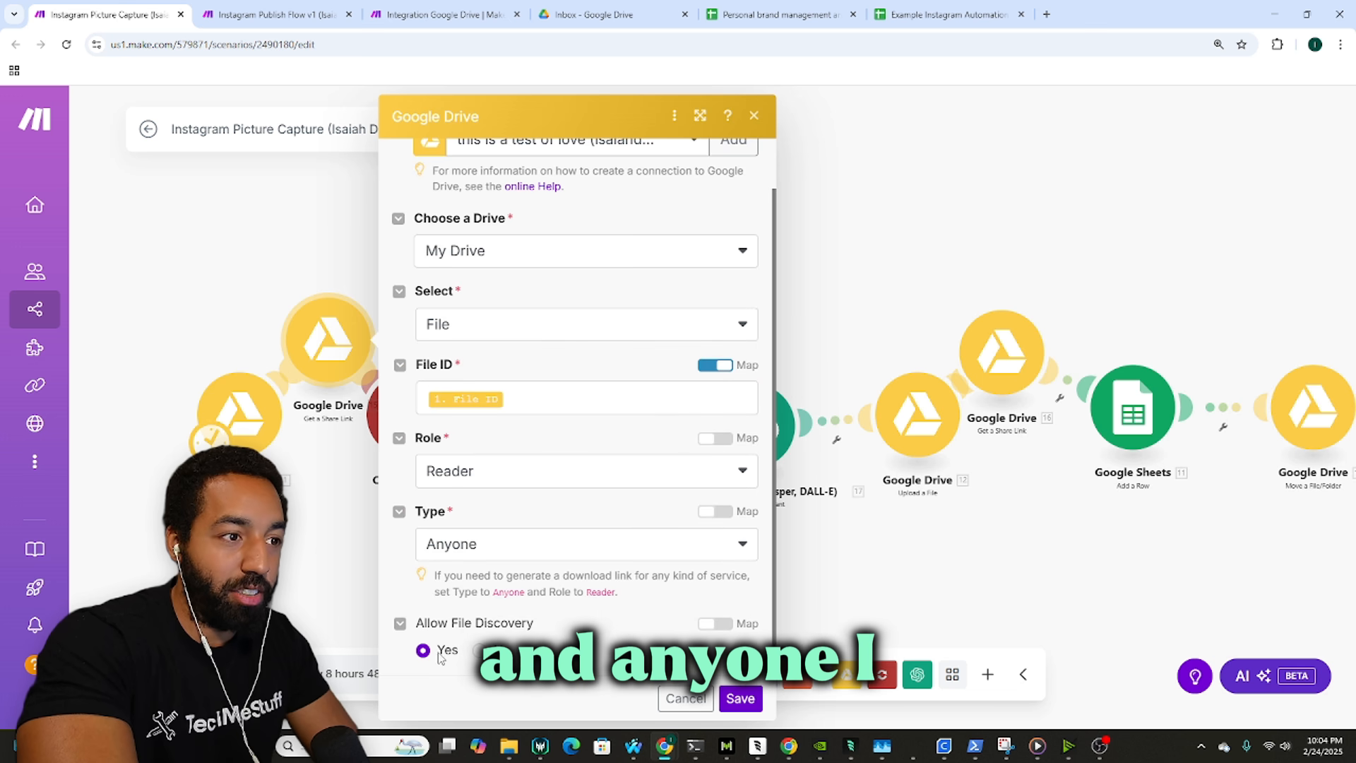
click(332, 10)
click(426, 9)
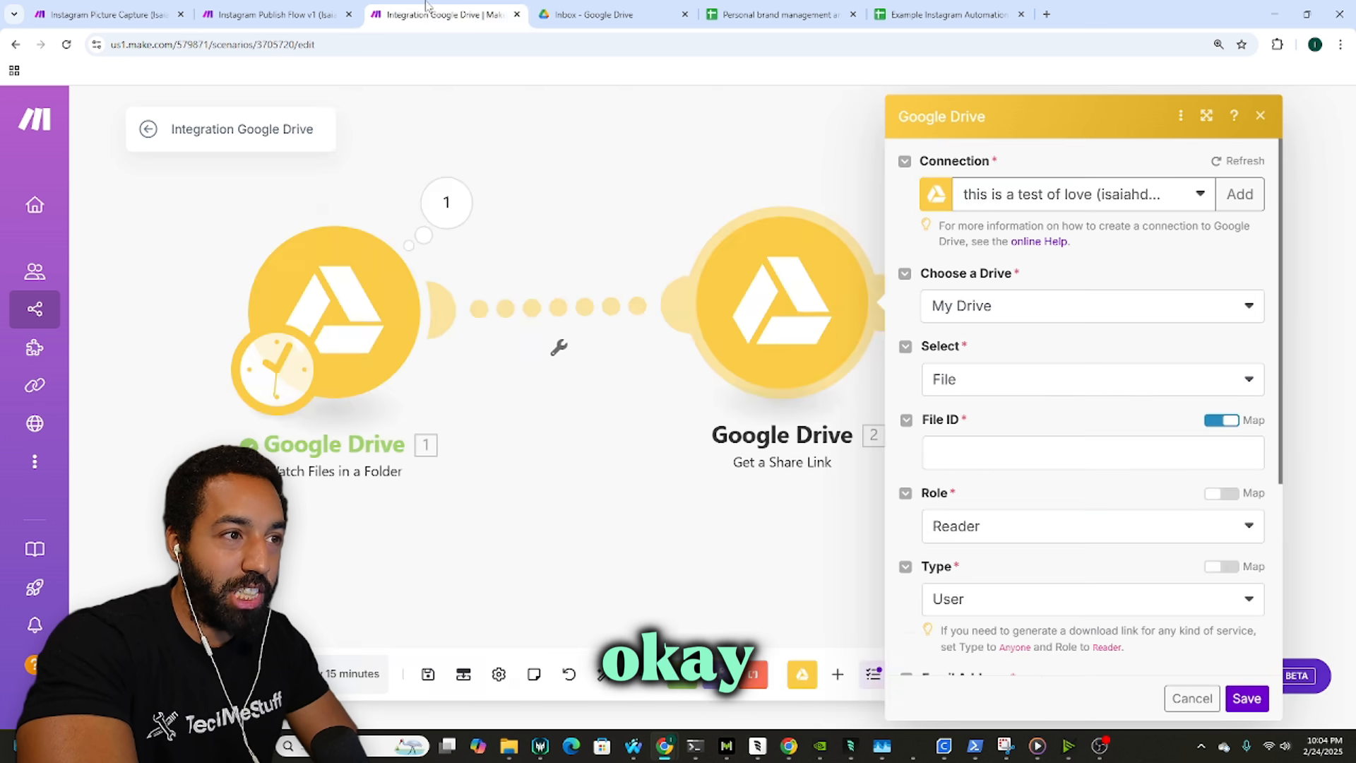
Step: Map 1. File ID, set Role to Reader and Type to Anyone, then save
click(1024, 455)
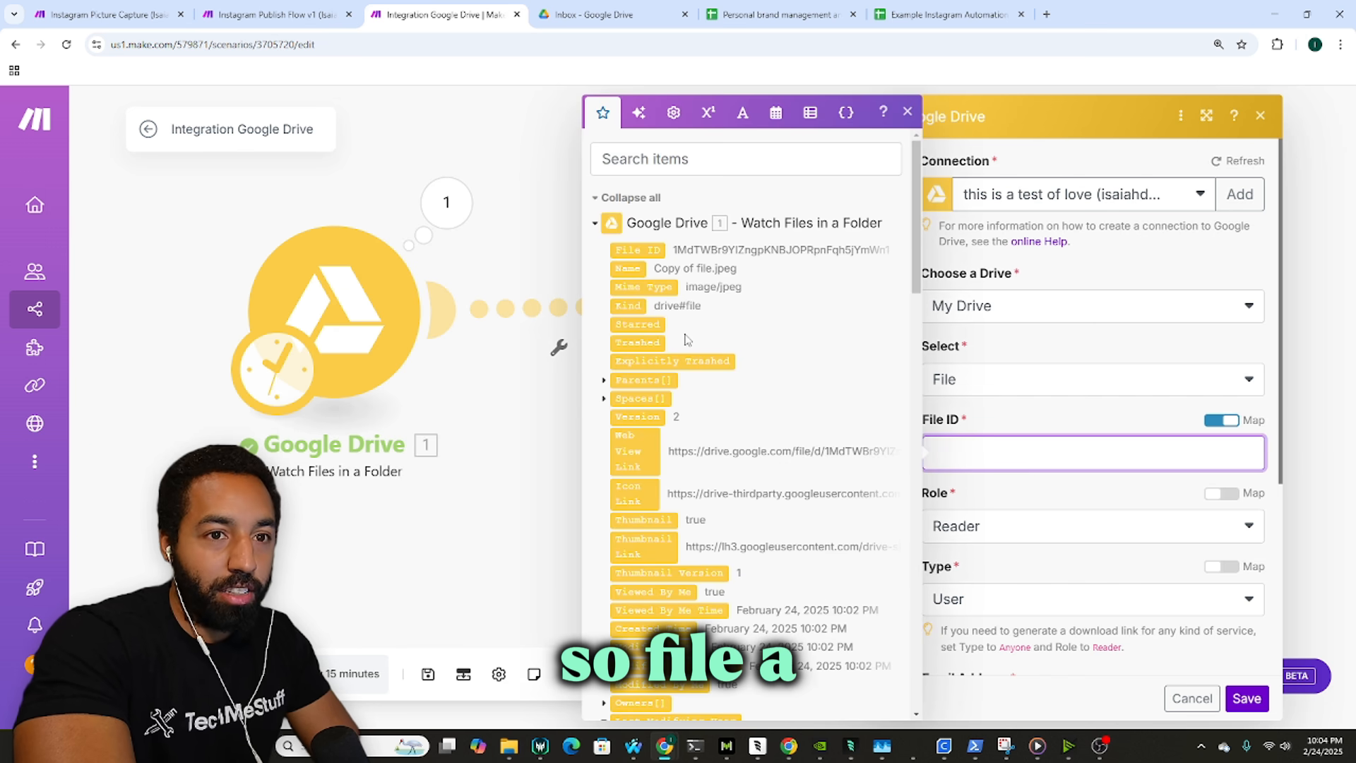
click(641, 250)
click(1020, 526)
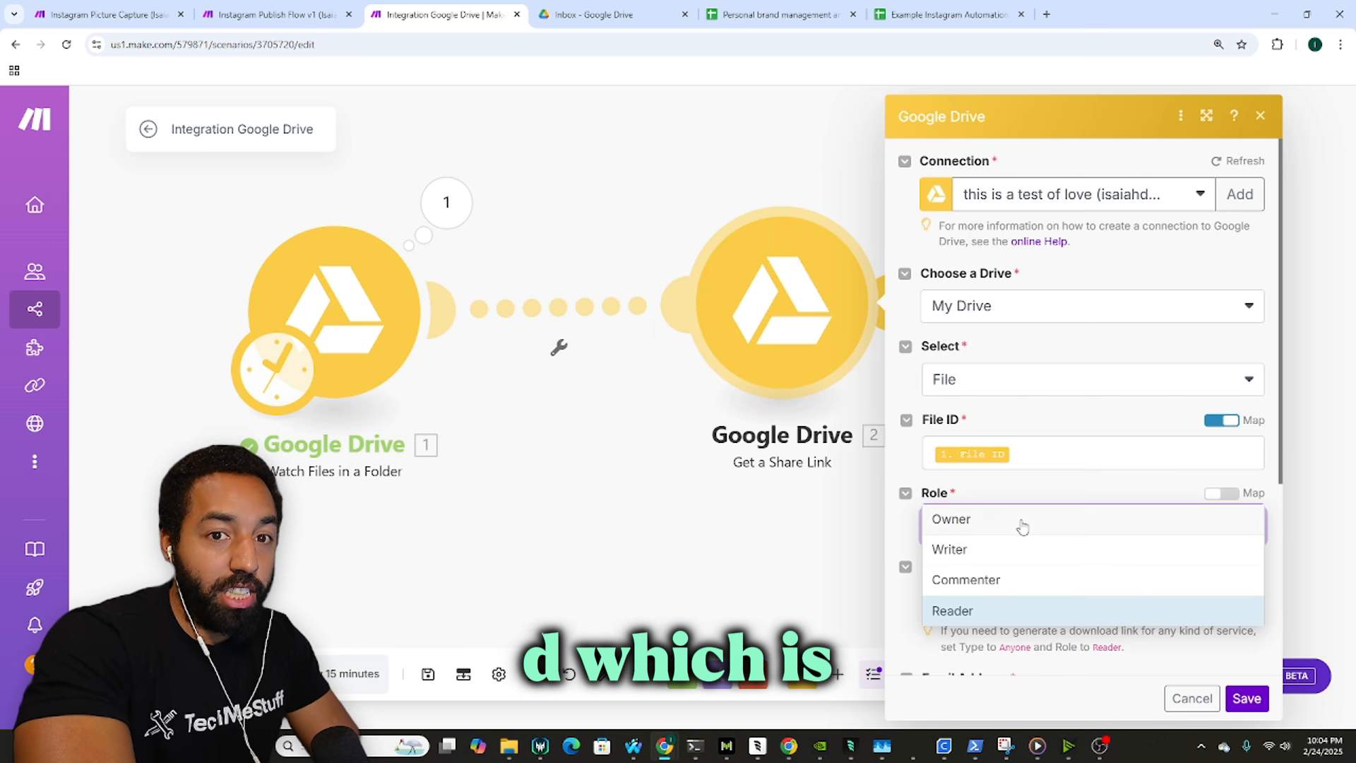
click(999, 608)
click(1020, 596)
scroll(1024, 557, down, 1)
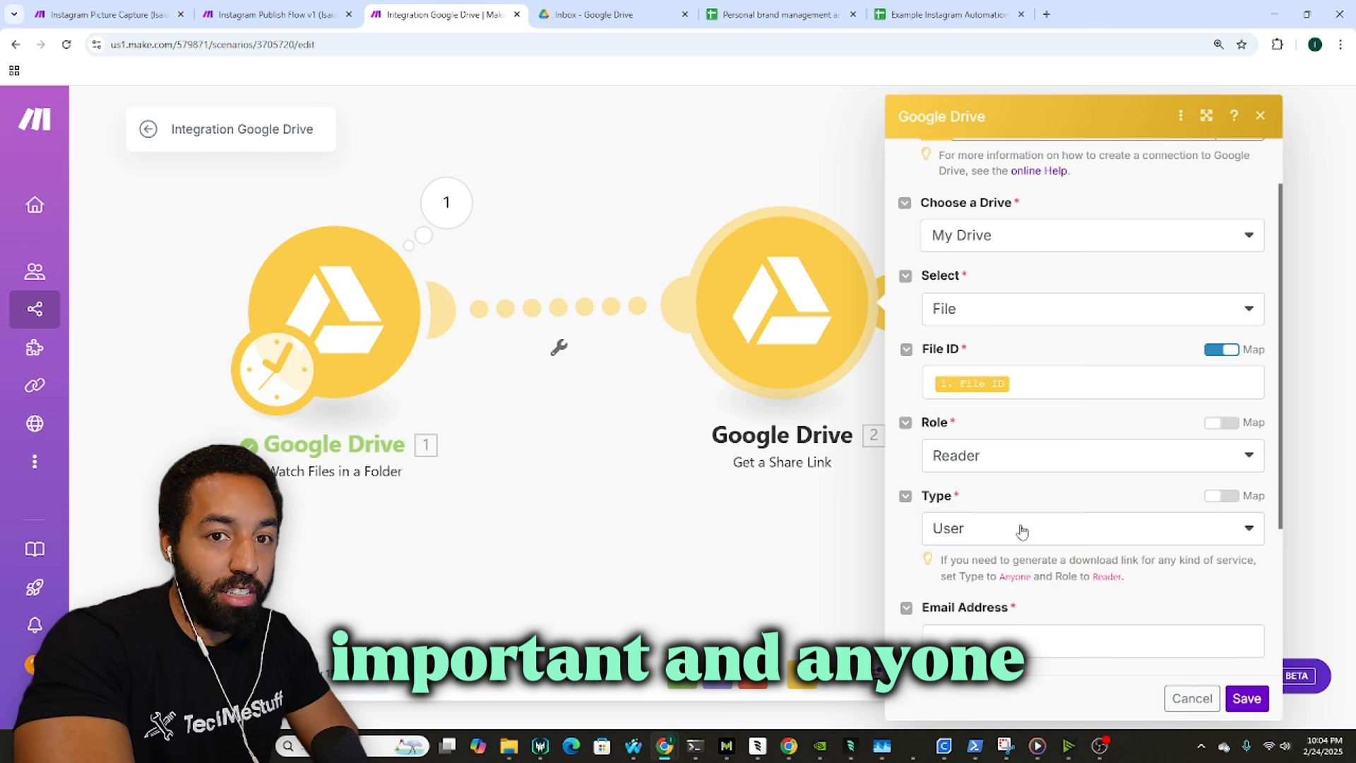
click(1023, 528)
click(1016, 618)
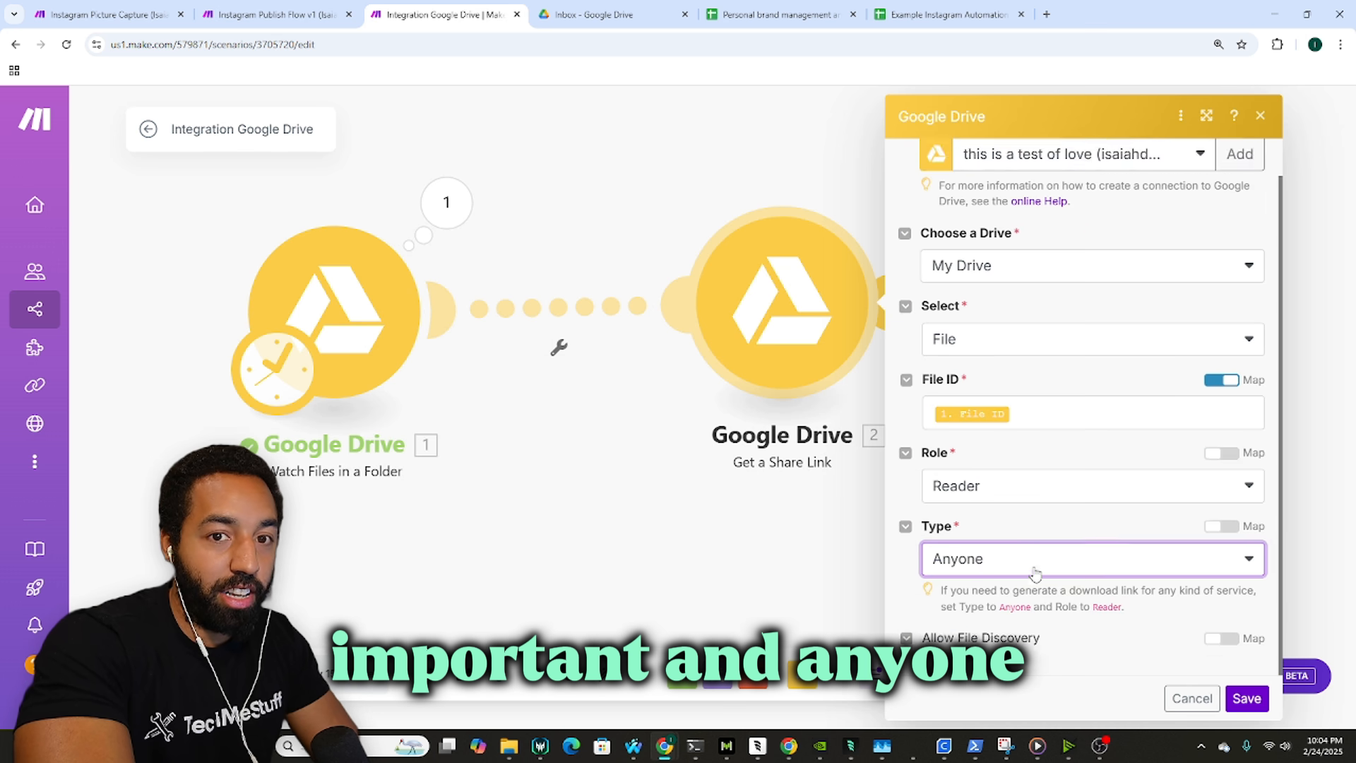
click(1261, 698)
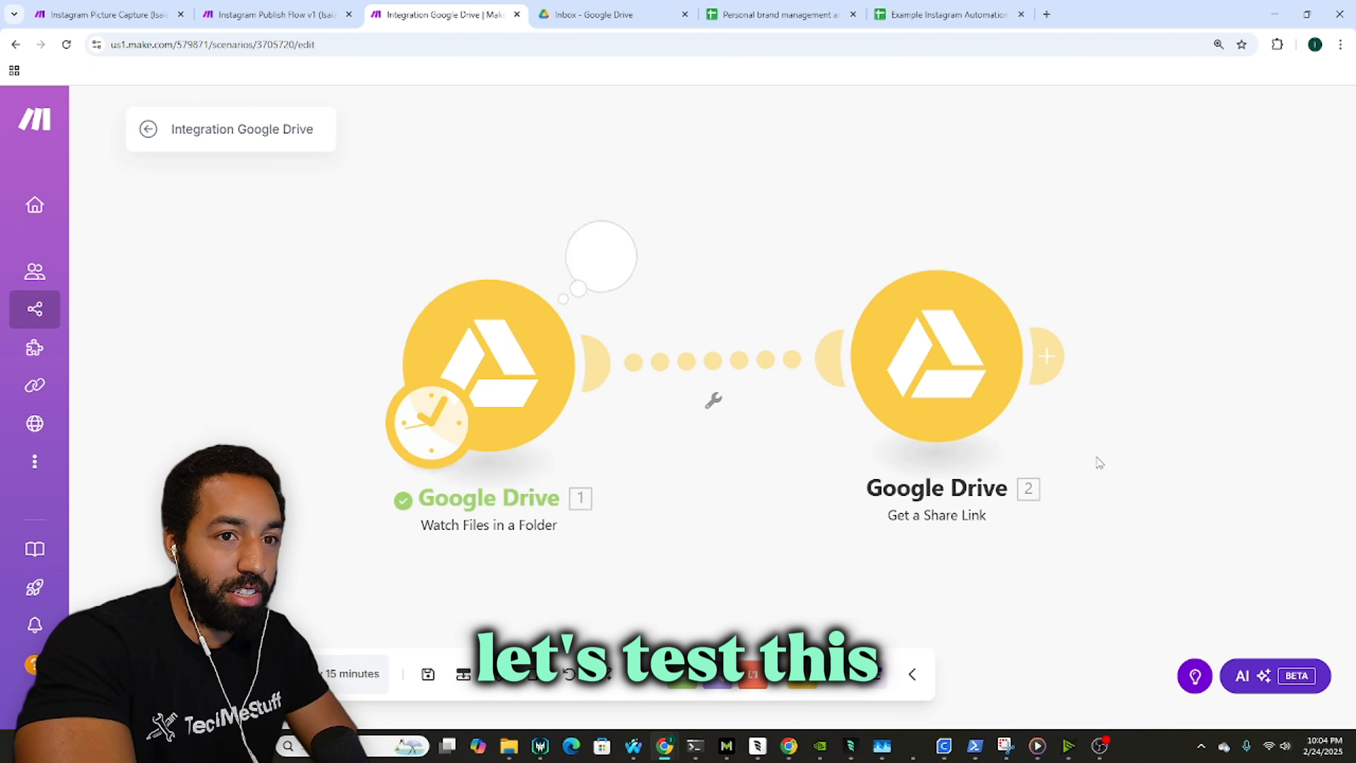
Step: In Google Drive, go from Inbox up through Example to the Picture Automations folder
click(593, 14)
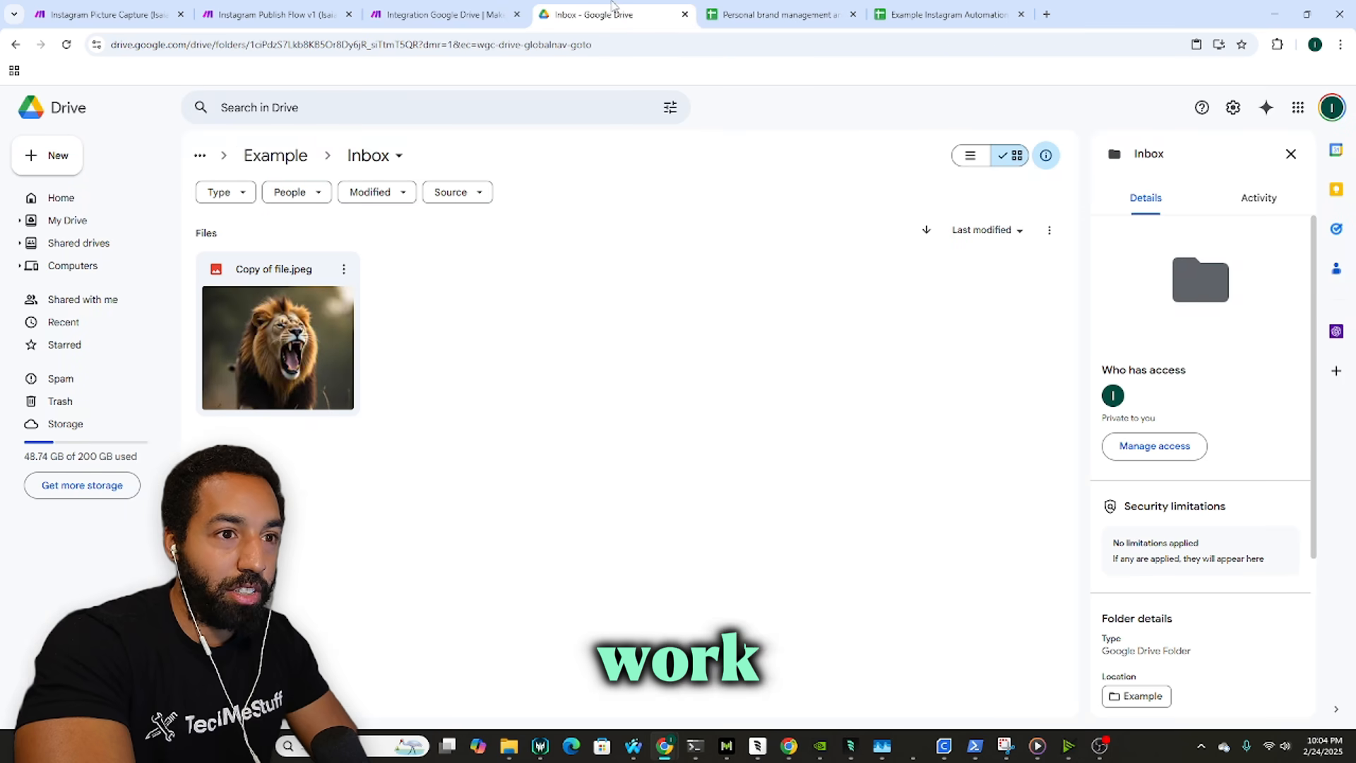
click(276, 154)
click(320, 154)
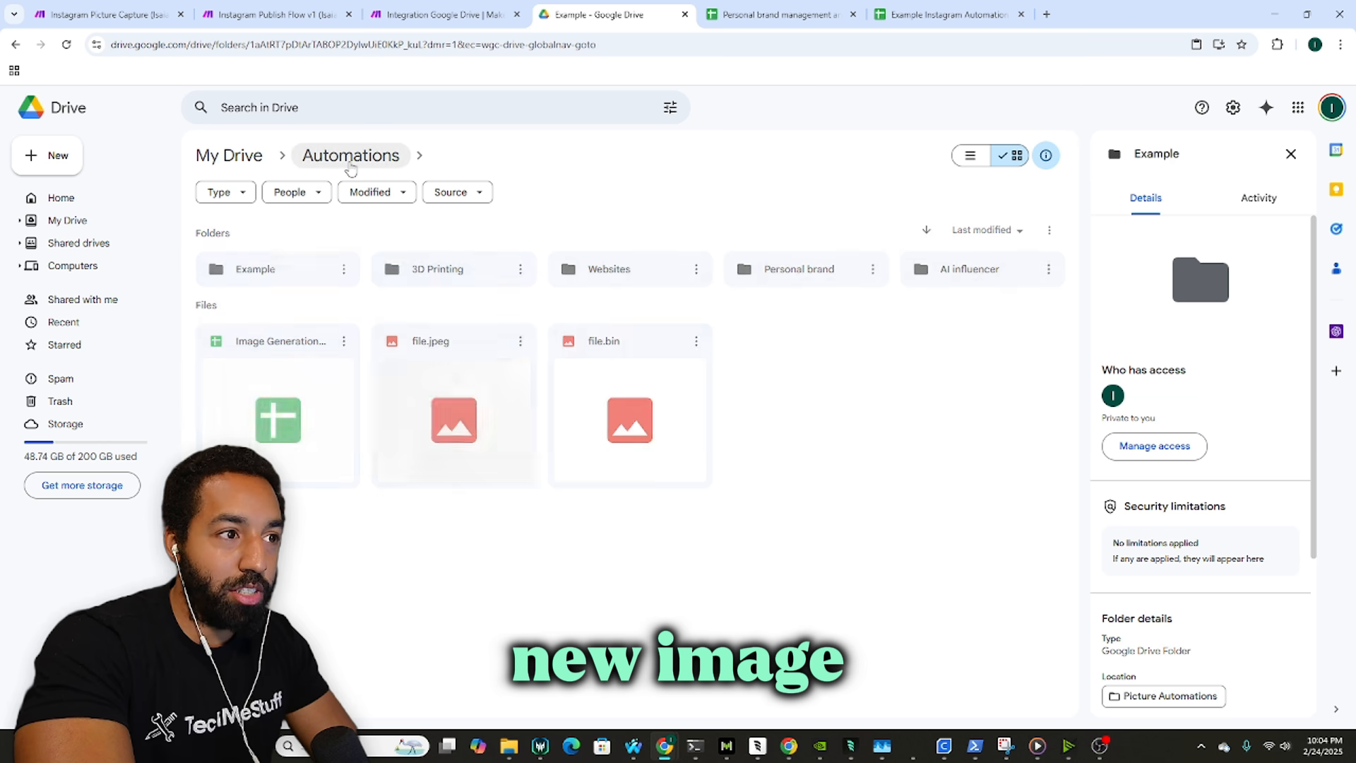
Step: Keep the Watch Files in a Folder trigger watching By Modified Time and save it
click(445, 14)
click(424, 353)
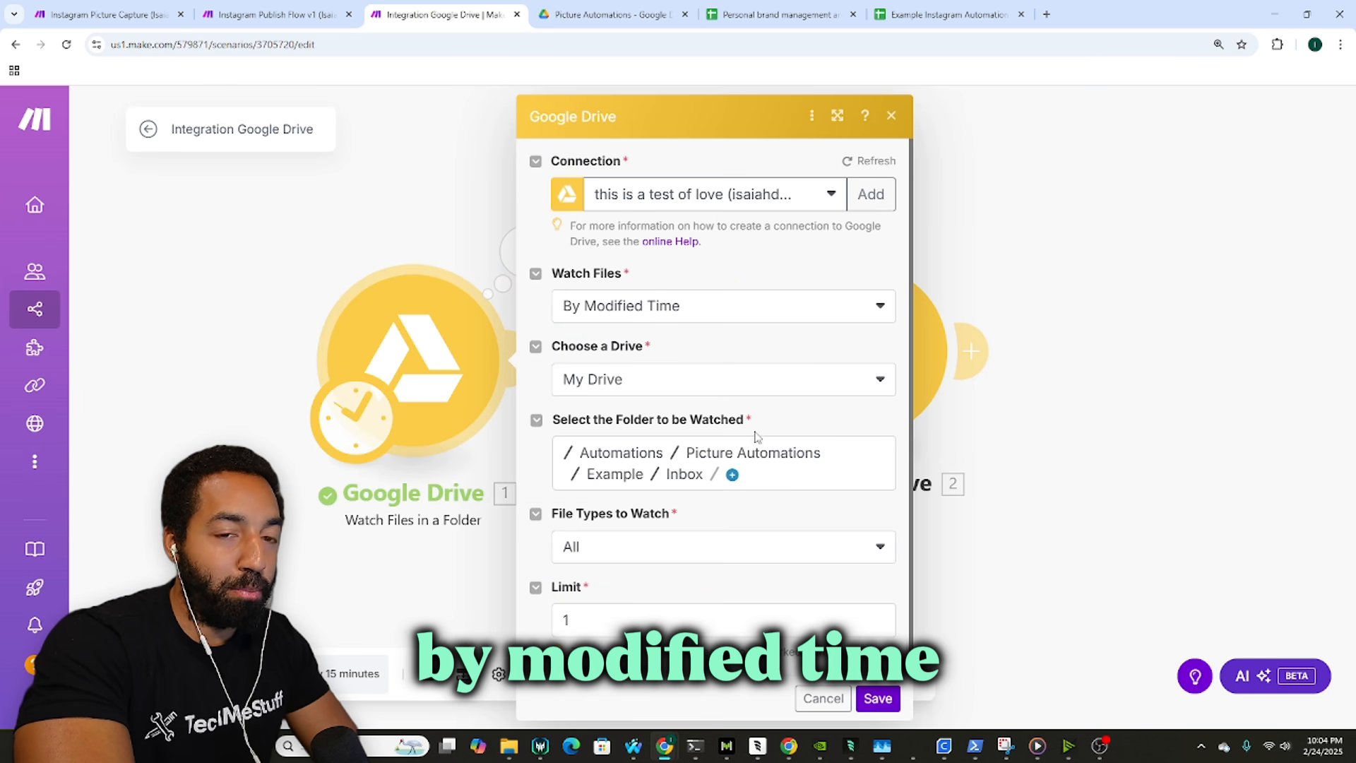
click(651, 306)
click(660, 366)
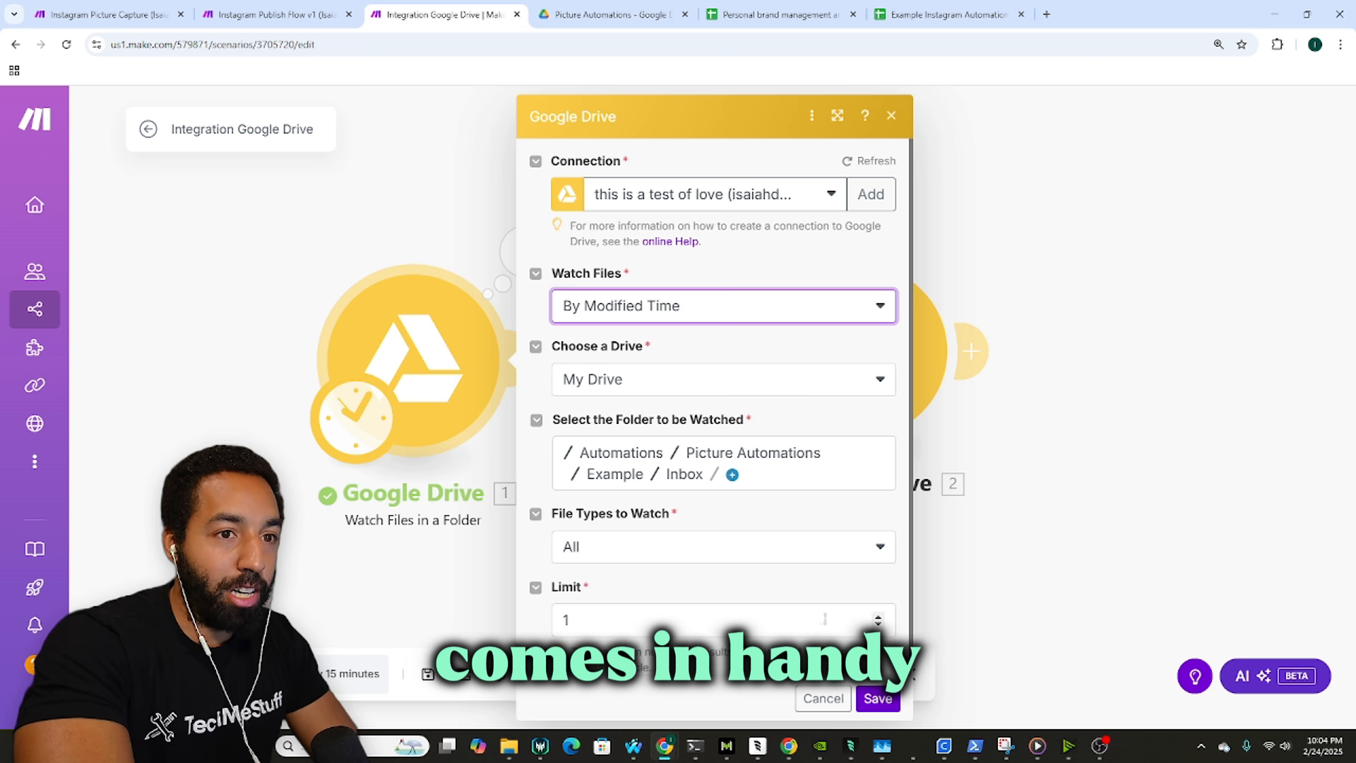
click(878, 699)
key(ctrl+Tab)
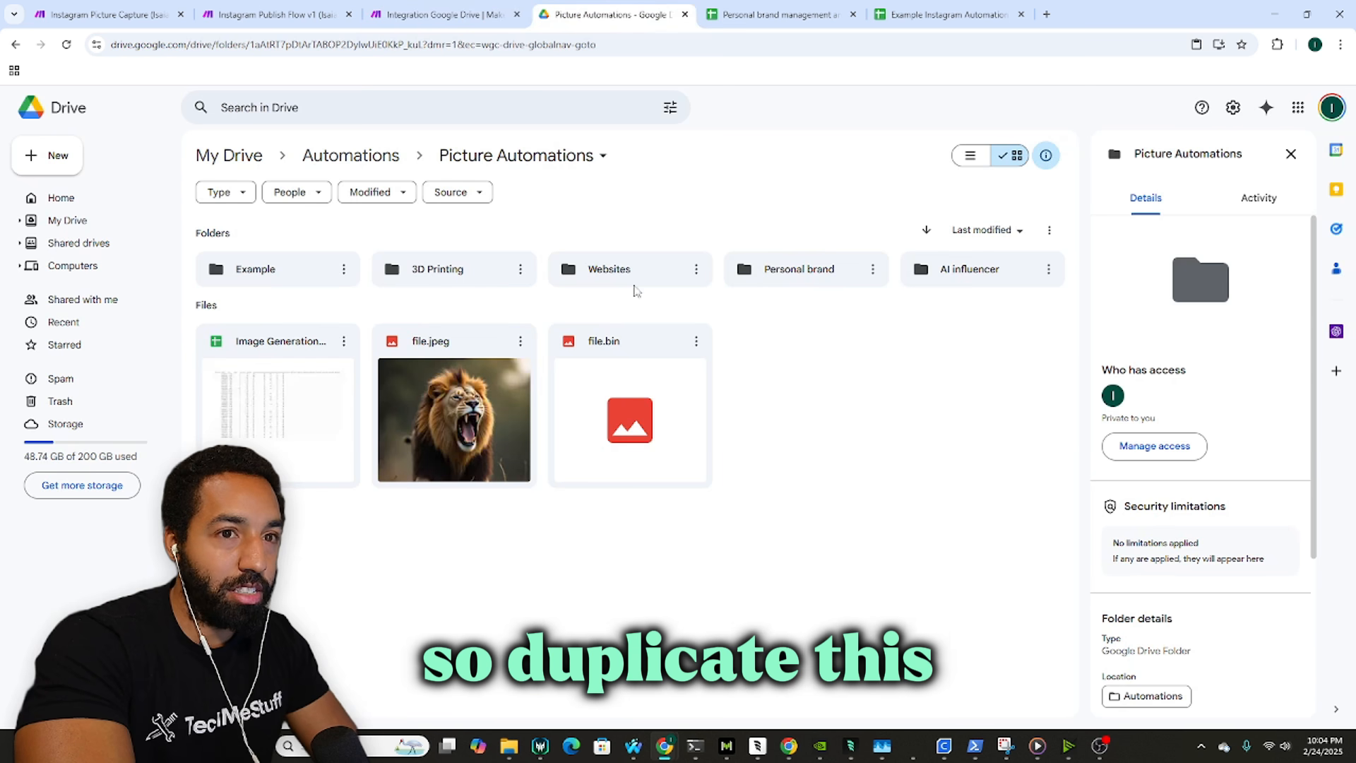
Step: Duplicate file.jpeg in Picture Automations and paste another copy into Example › Inbox
click(477, 374)
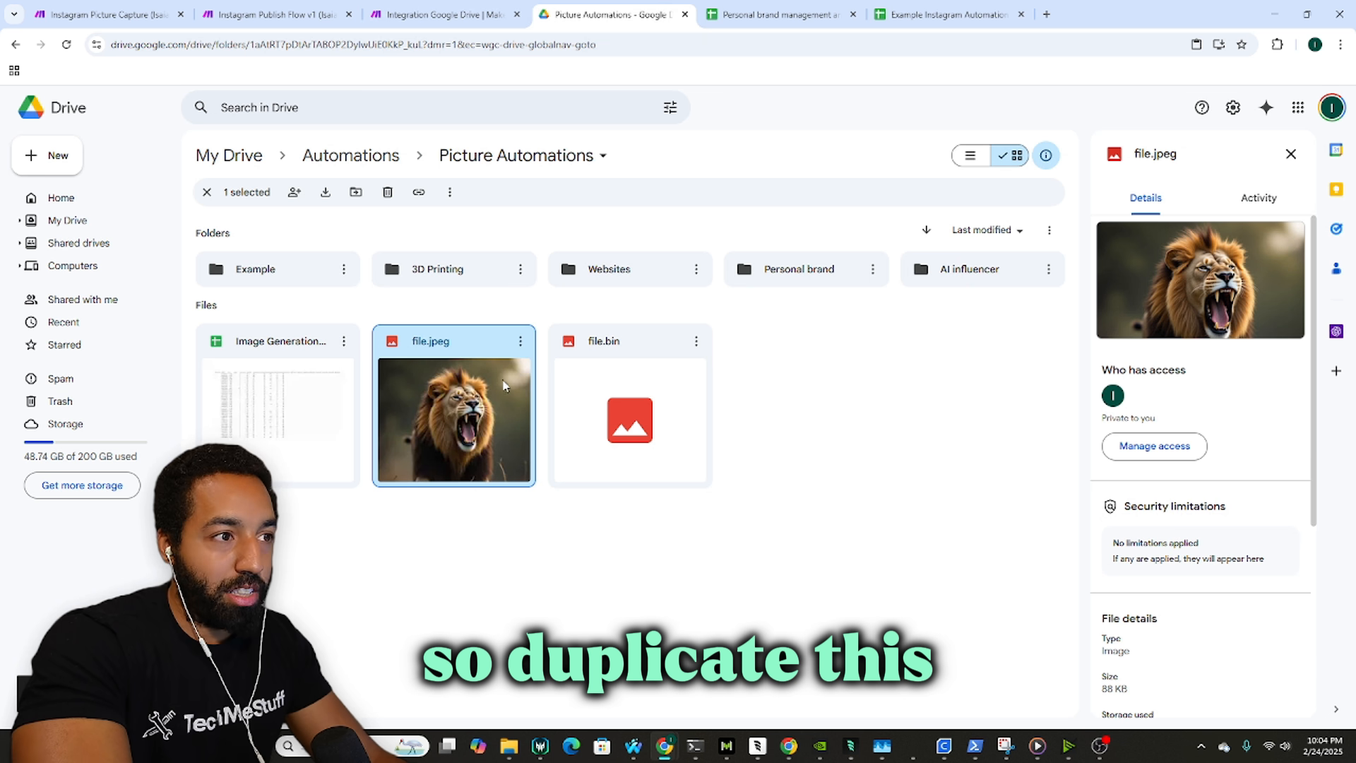
key(ctrl+c)
key(ctrl+v)
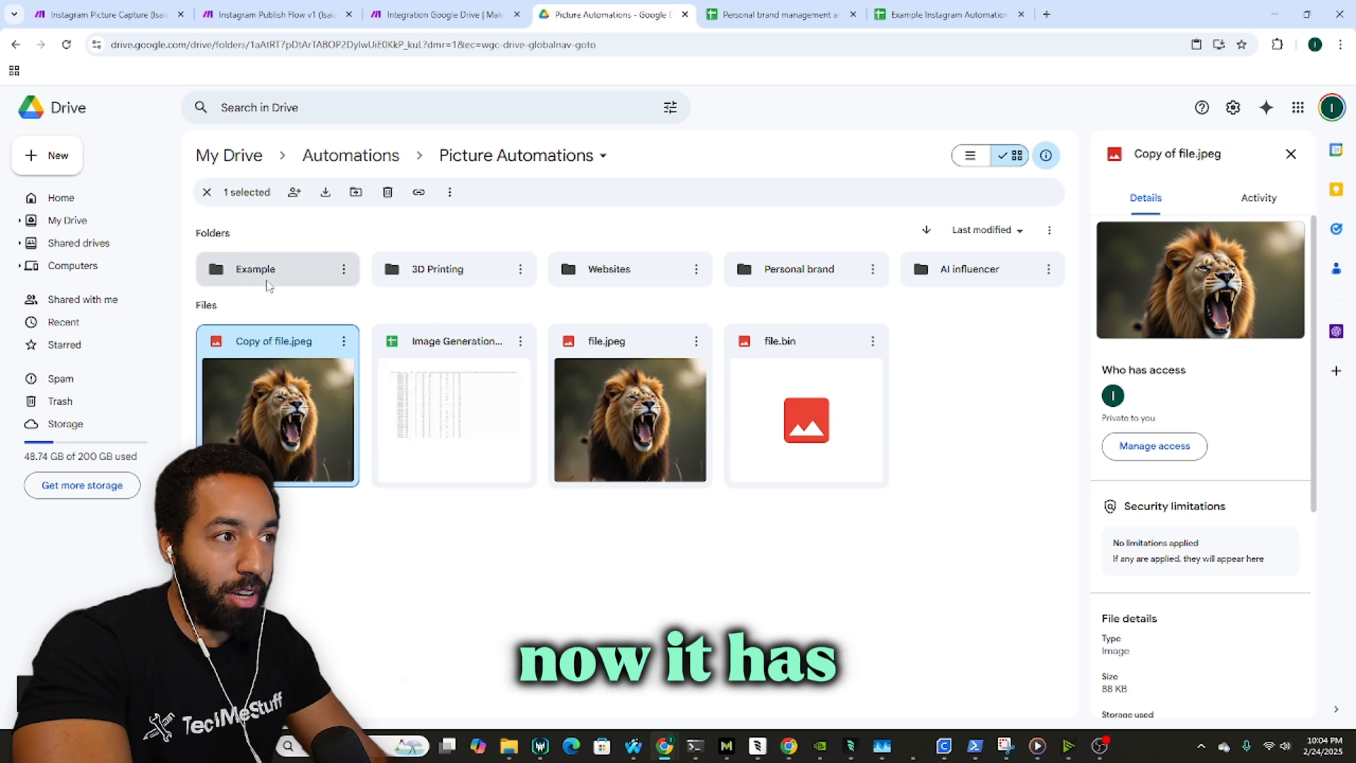
double_click(268, 281)
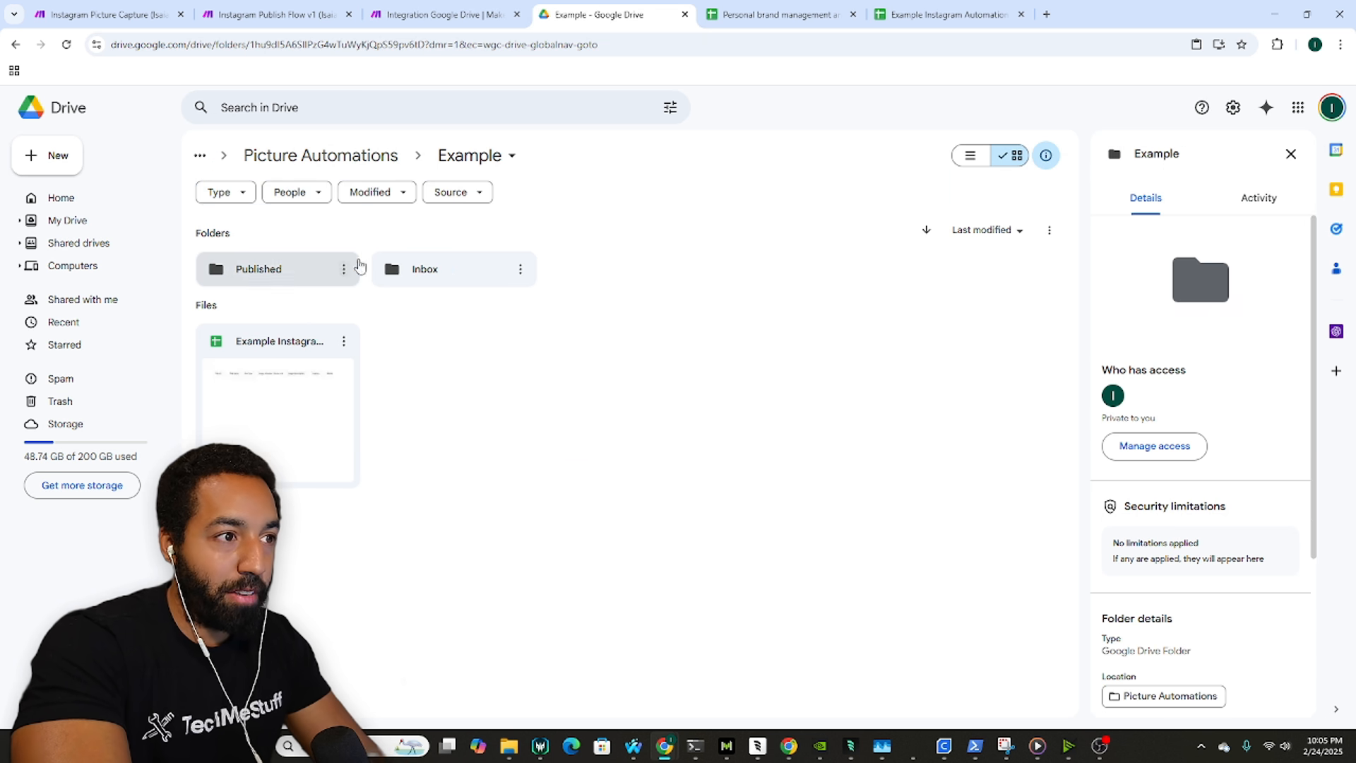
double_click(424, 269)
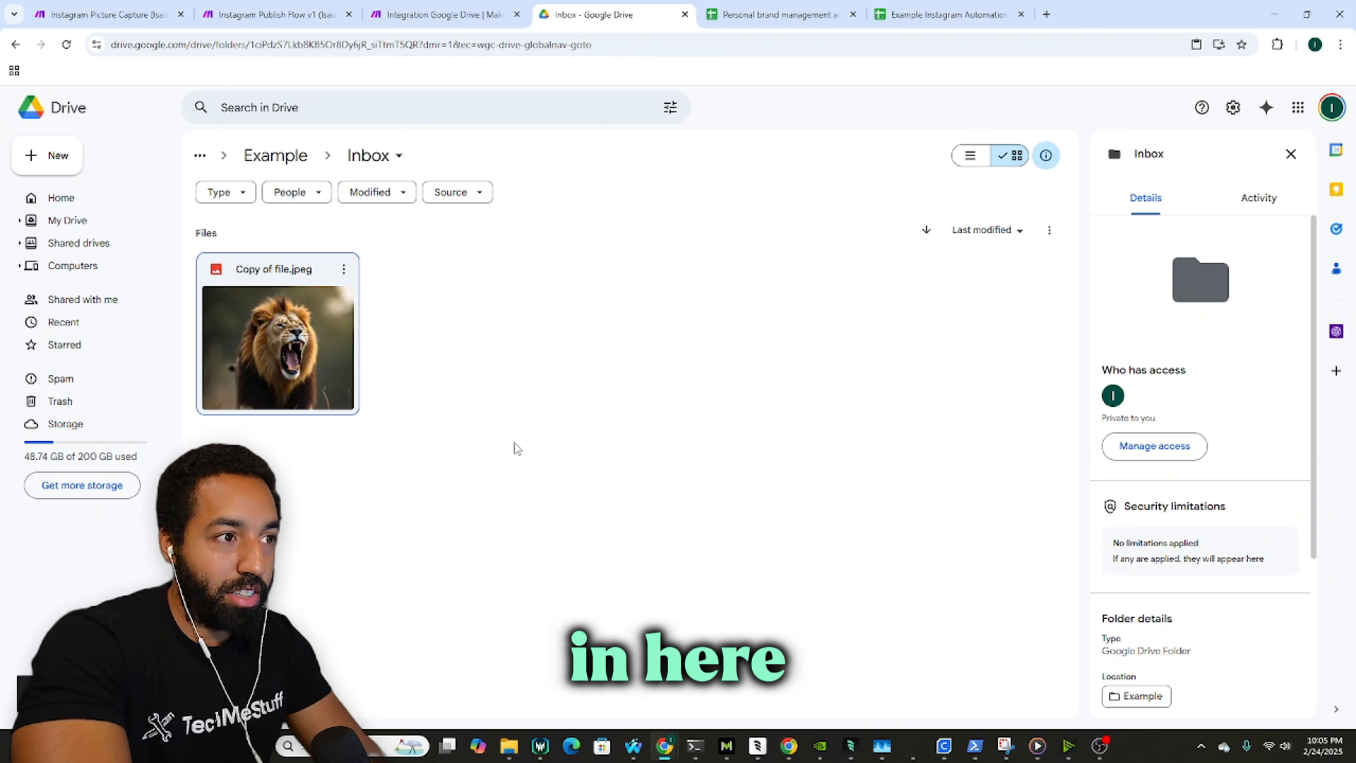
key(ctrl+v)
click(487, 9)
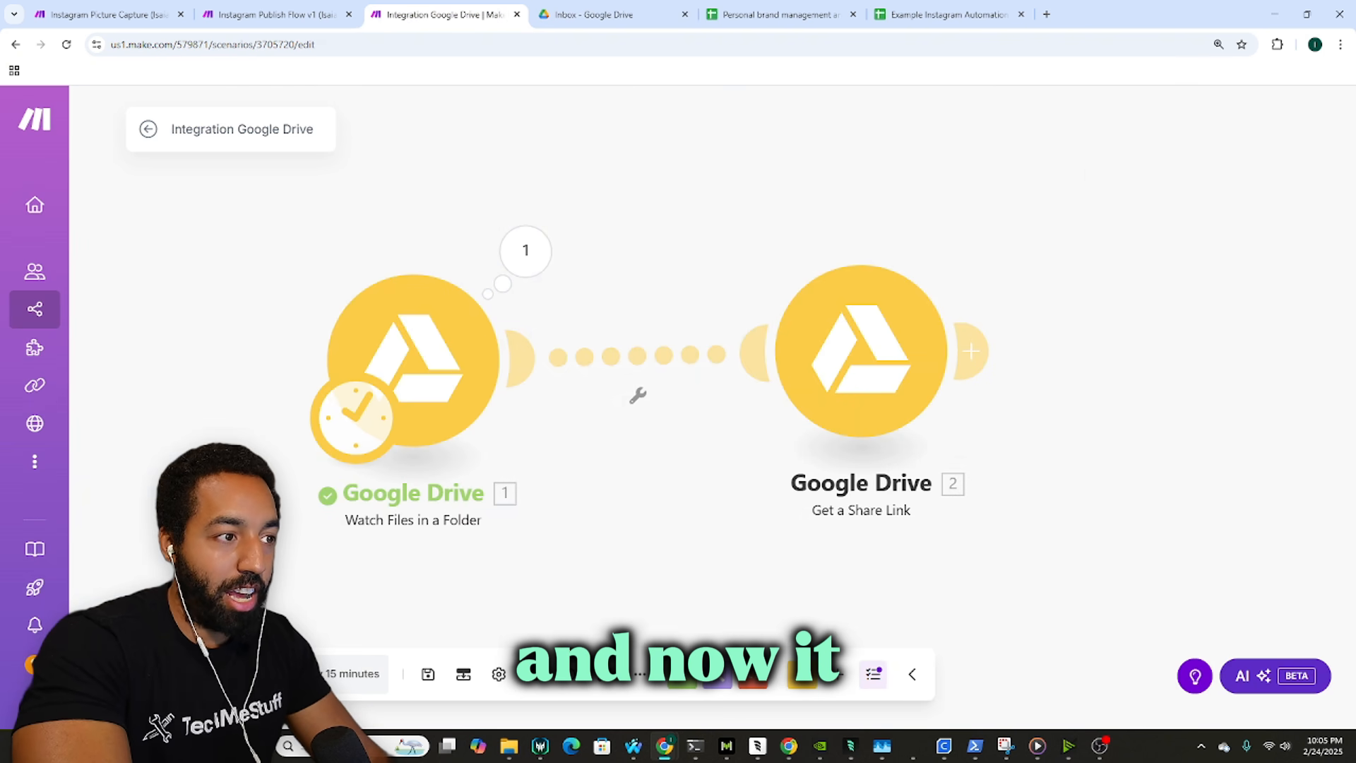
Step: Run the scenario once and inspect the share-link module's output bundle
click(191, 674)
drag(598, 334, 676, 339)
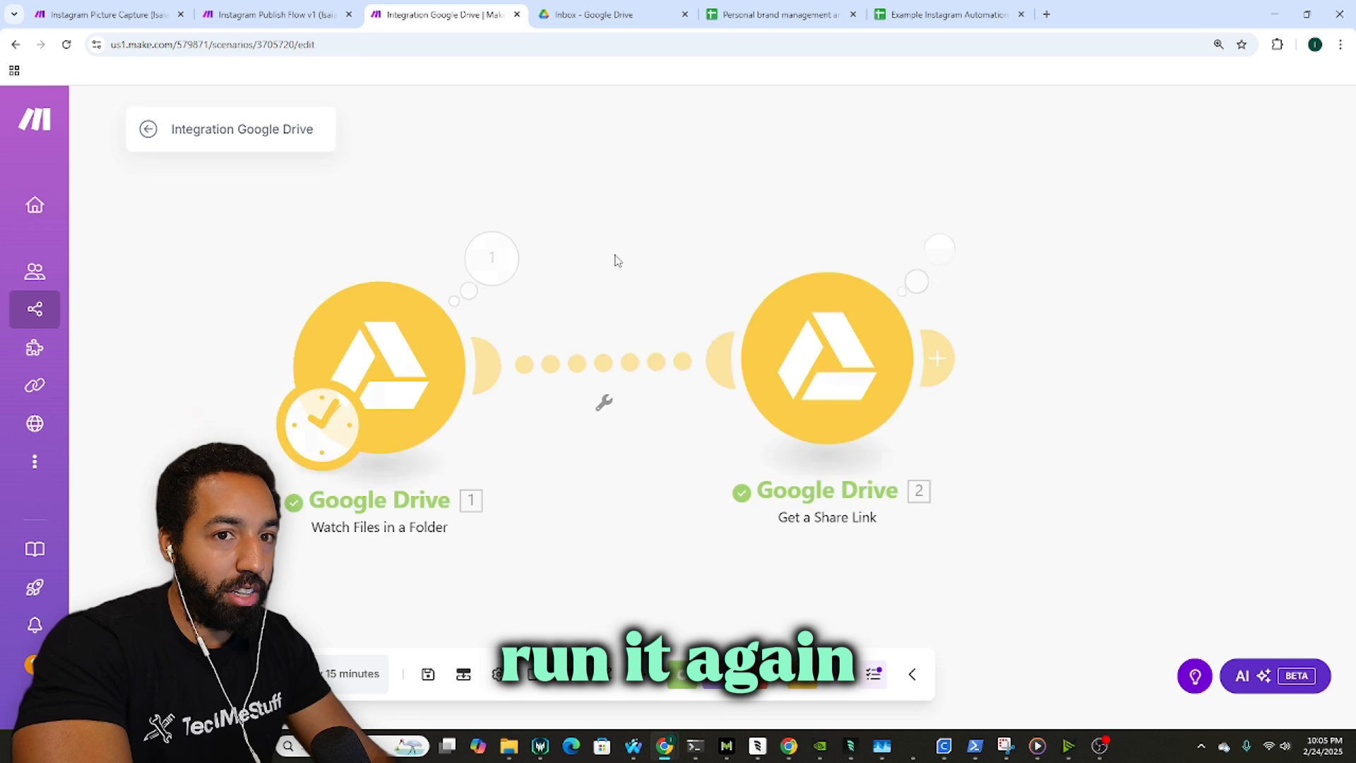
drag(614, 260, 468, 244)
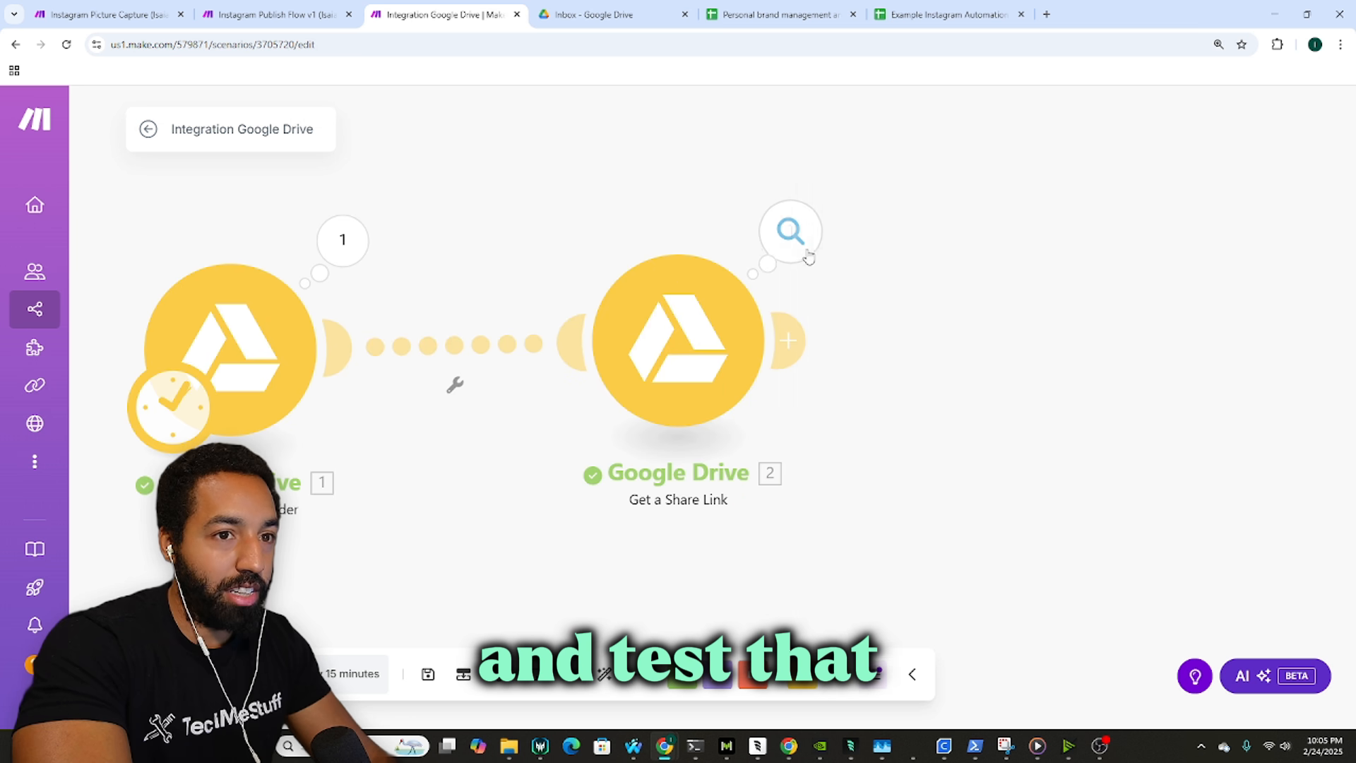
click(803, 247)
click(668, 224)
drag(696, 238, 578, 226)
Step: Compare with the Instagram reference scenarios, then bring up the app picker for the next module
click(108, 6)
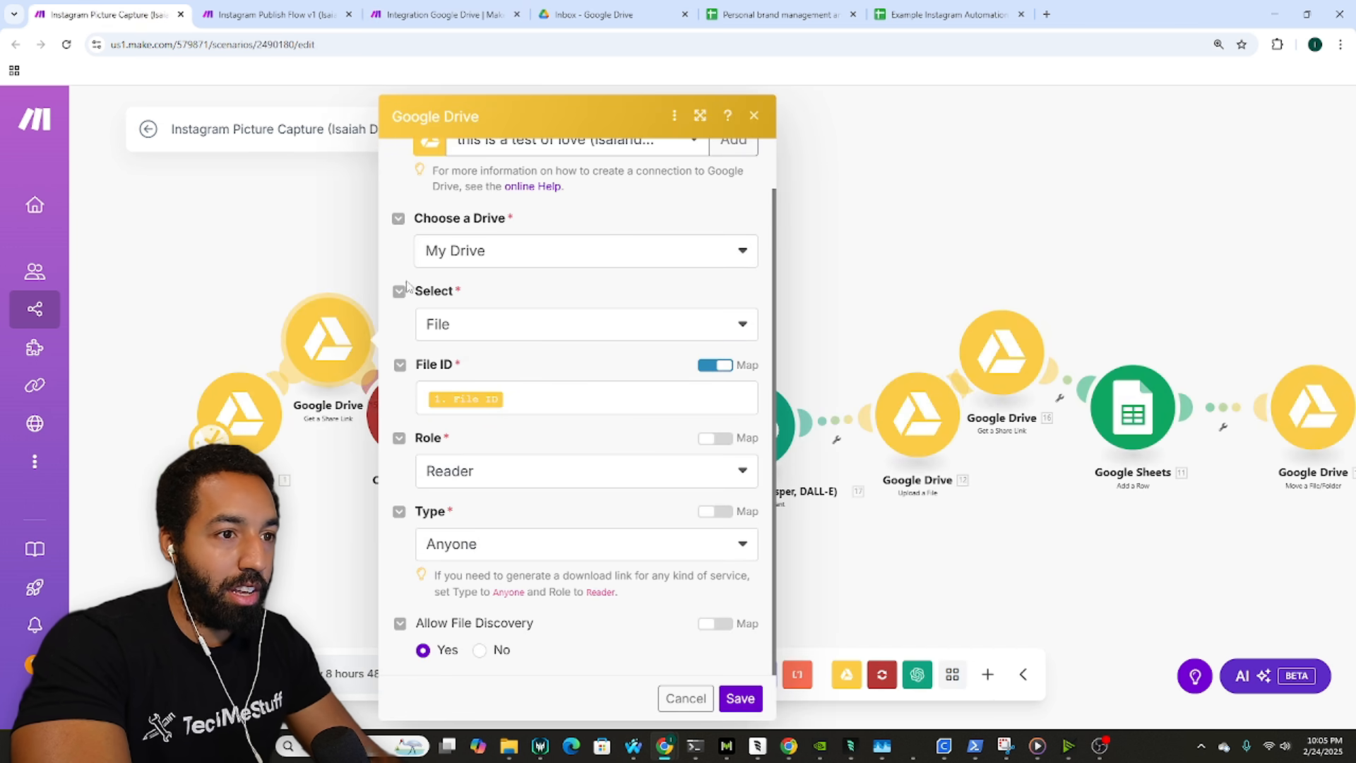
click(340, 277)
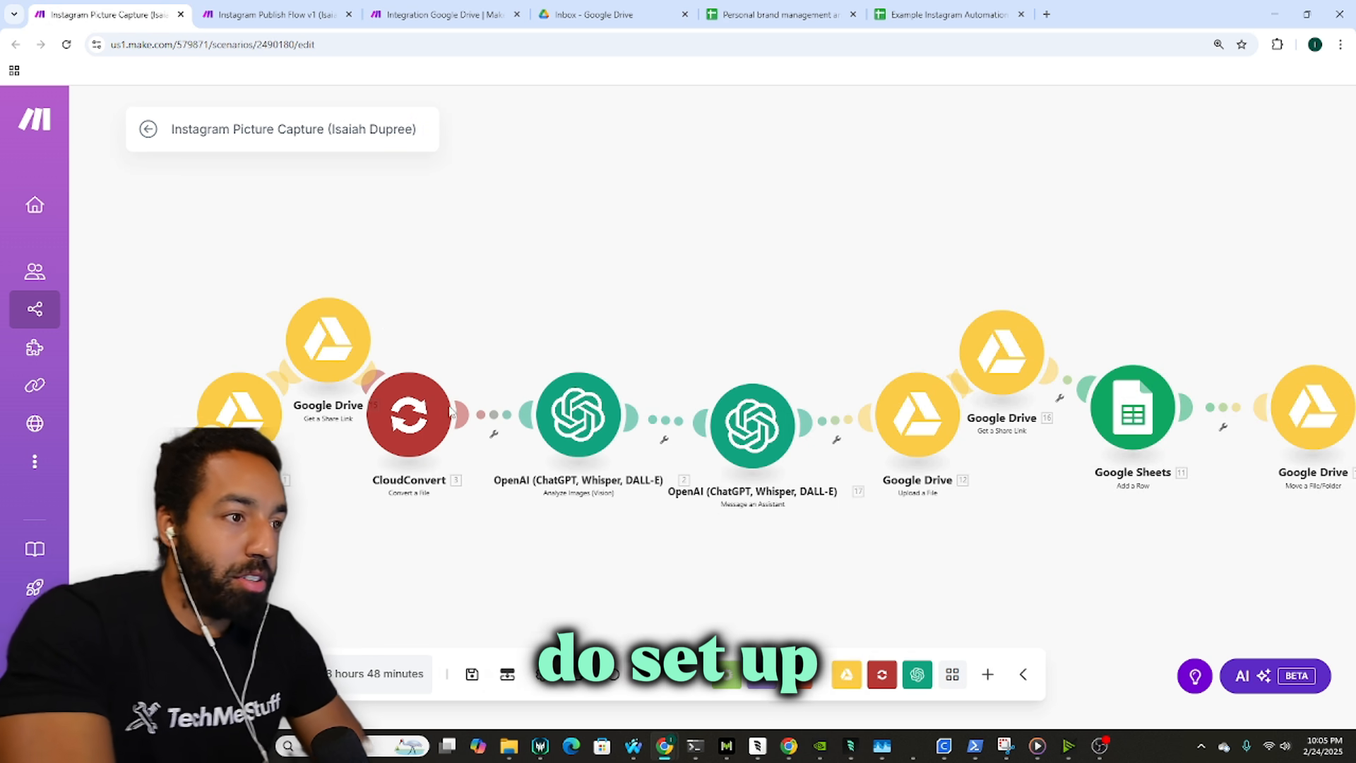
click(276, 14)
click(441, 14)
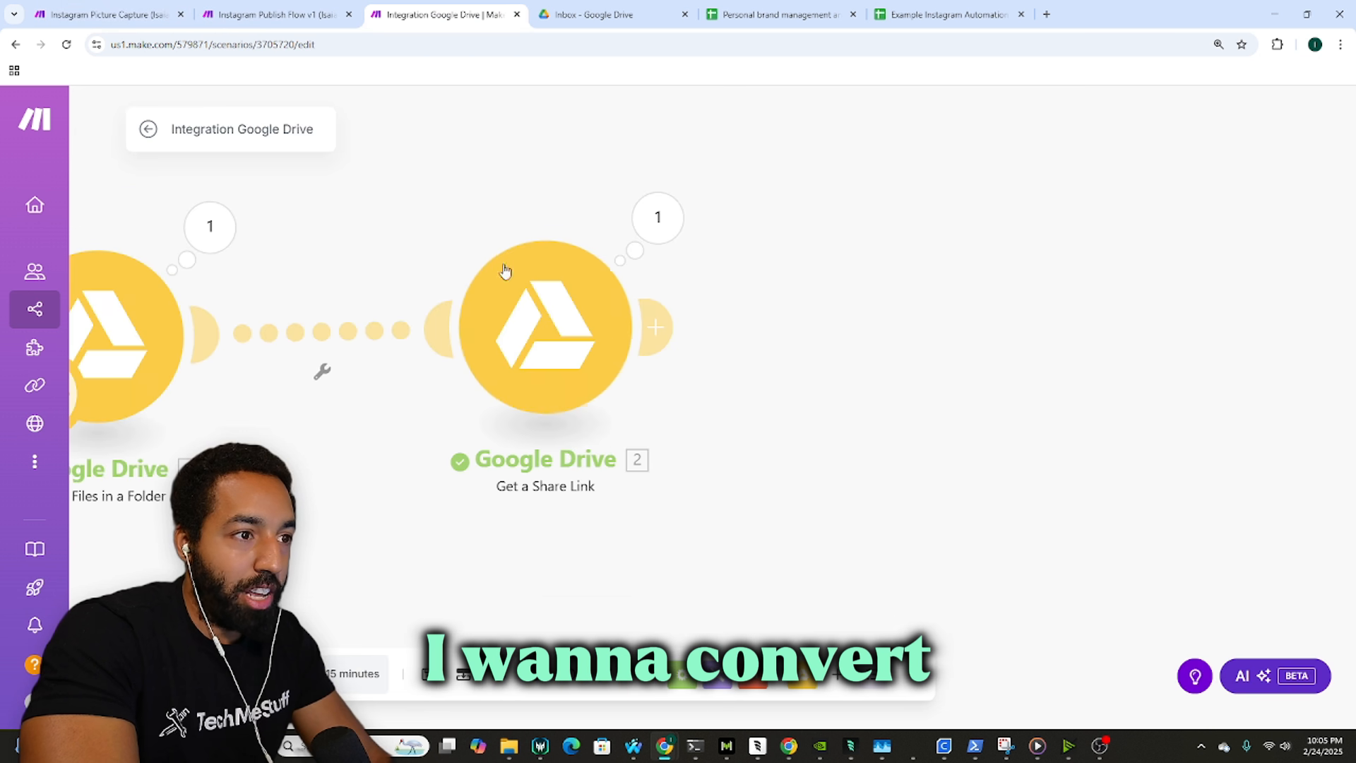
drag(784, 353, 716, 343)
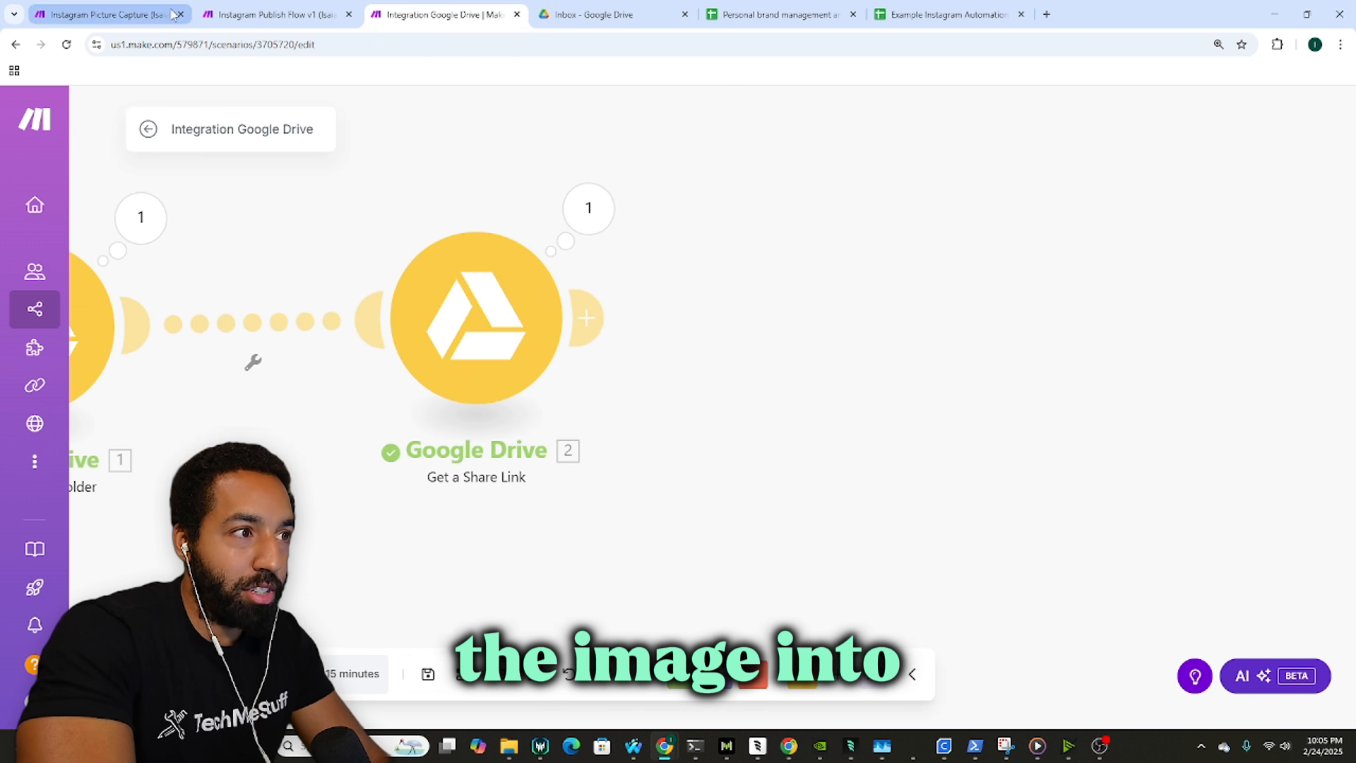
drag(800, 288, 760, 281)
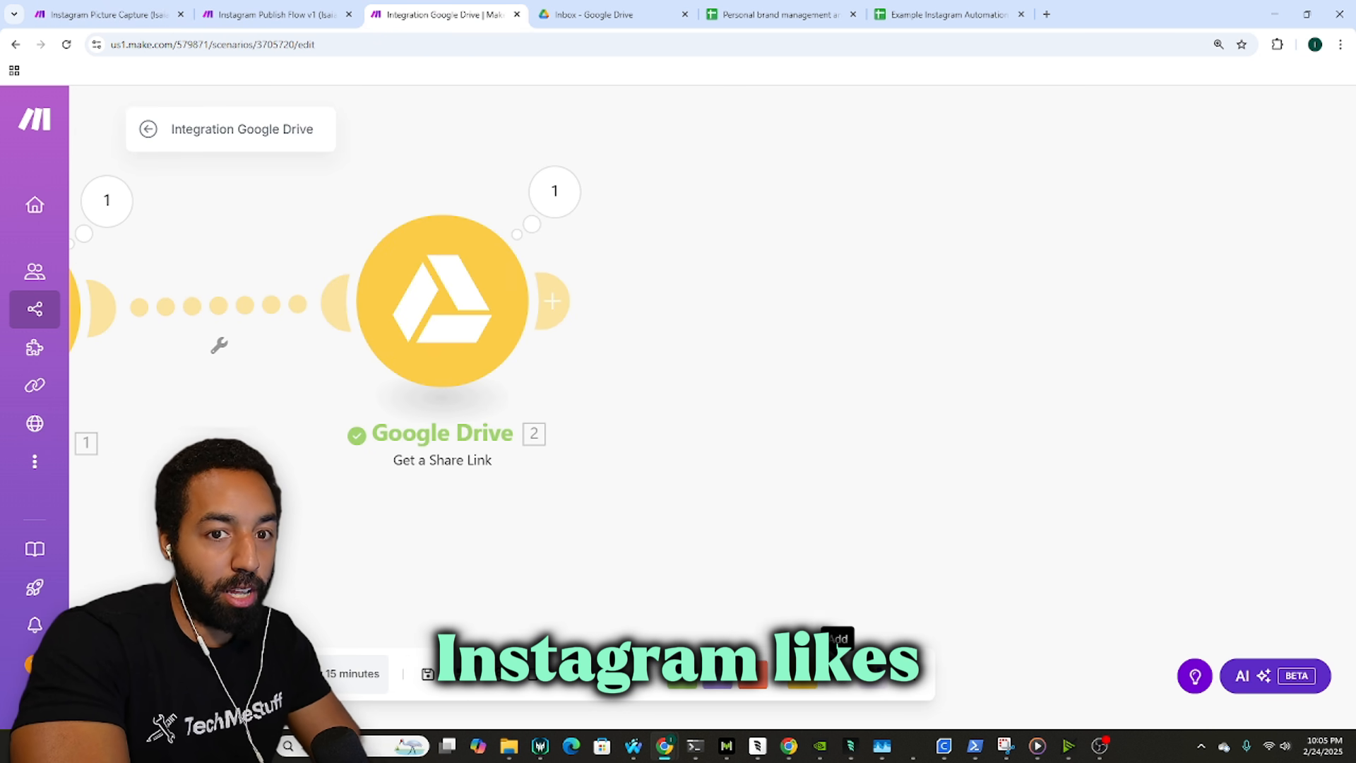
click(838, 673)
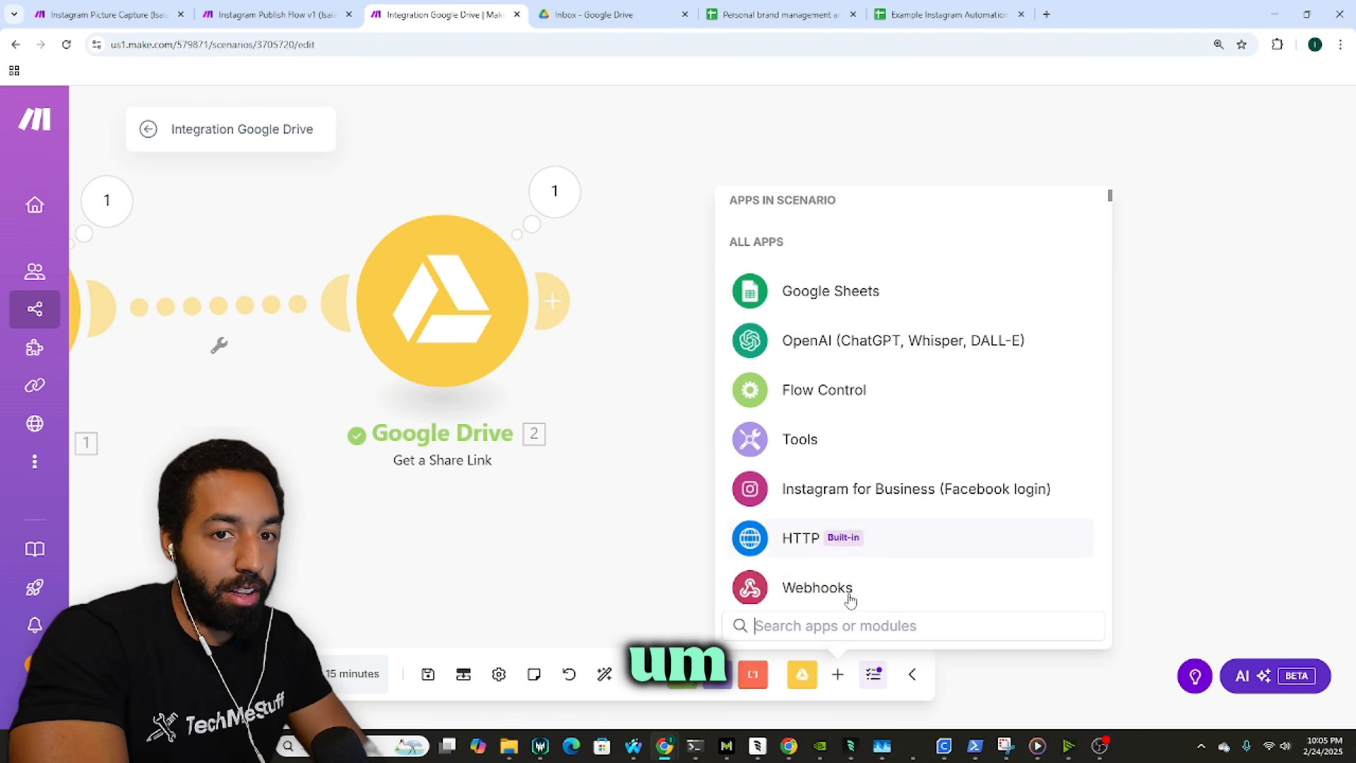
Step: Search 'cloud' and add CloudConvert's Convert a File action after Get a Share Link
text(cloud)
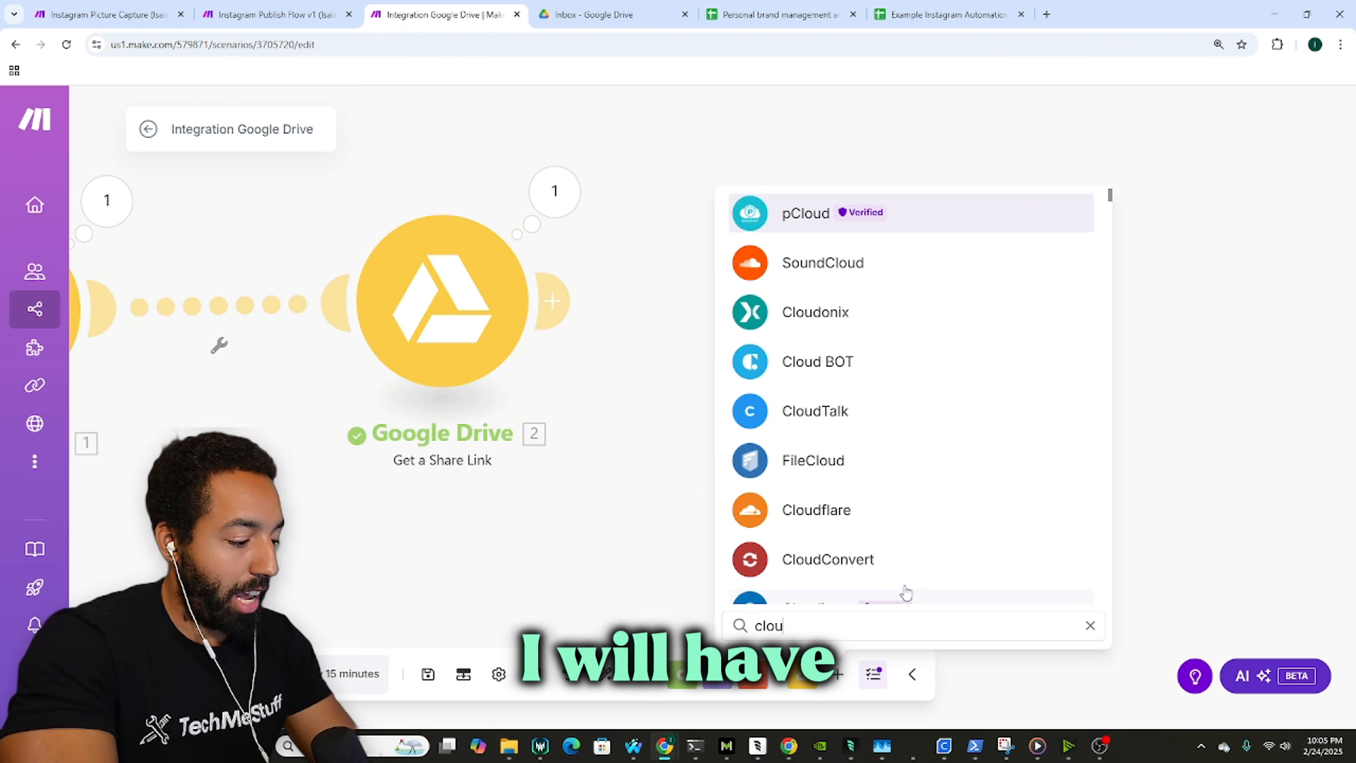
click(860, 561)
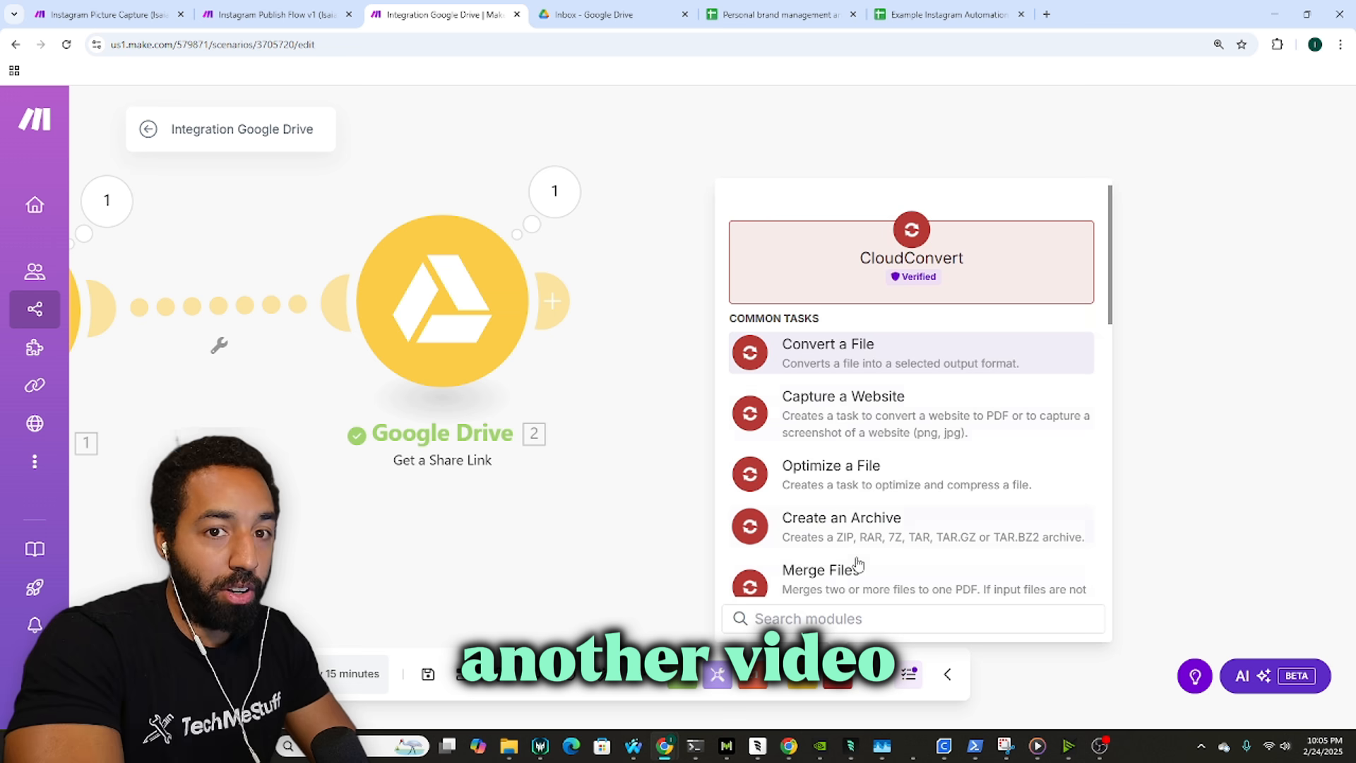
click(846, 369)
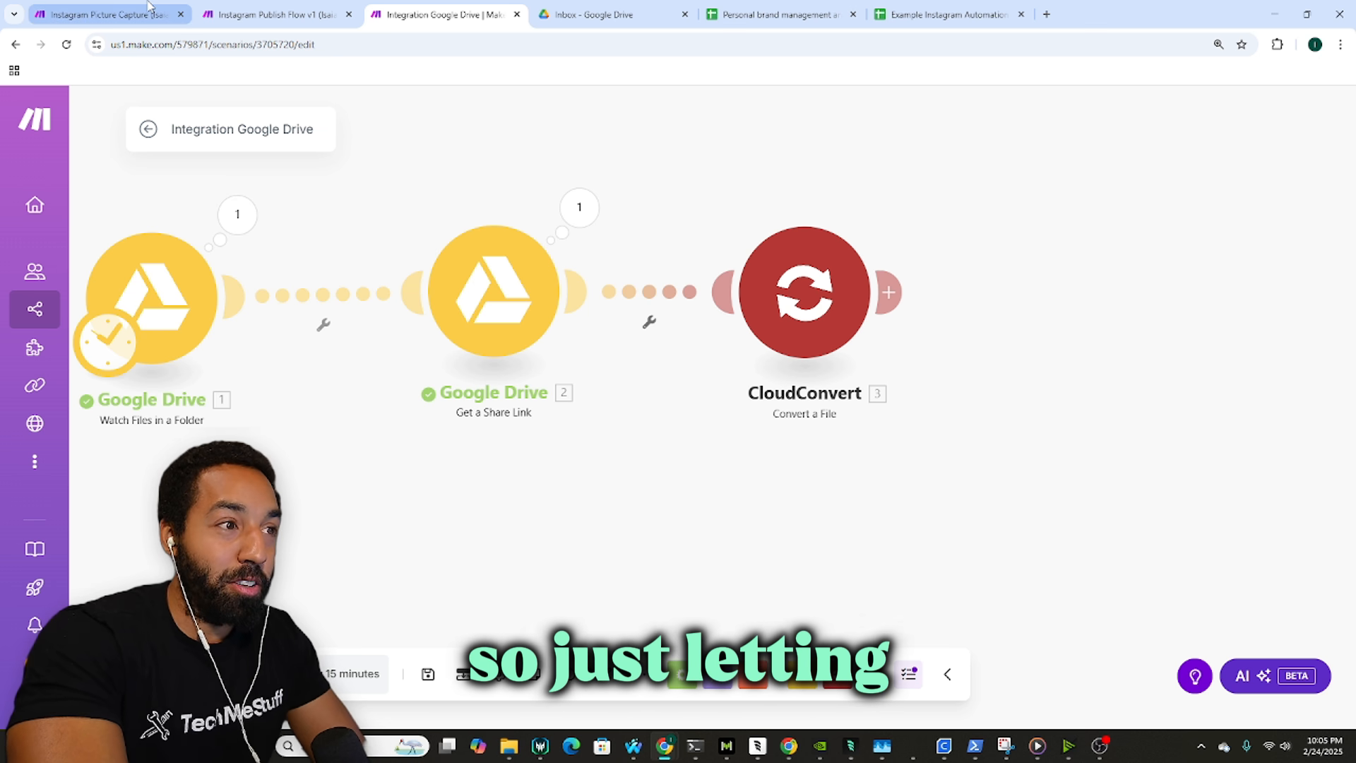
Step: Keep the existing CloudConvert API key connection and check the reference module's input setup
click(738, 311)
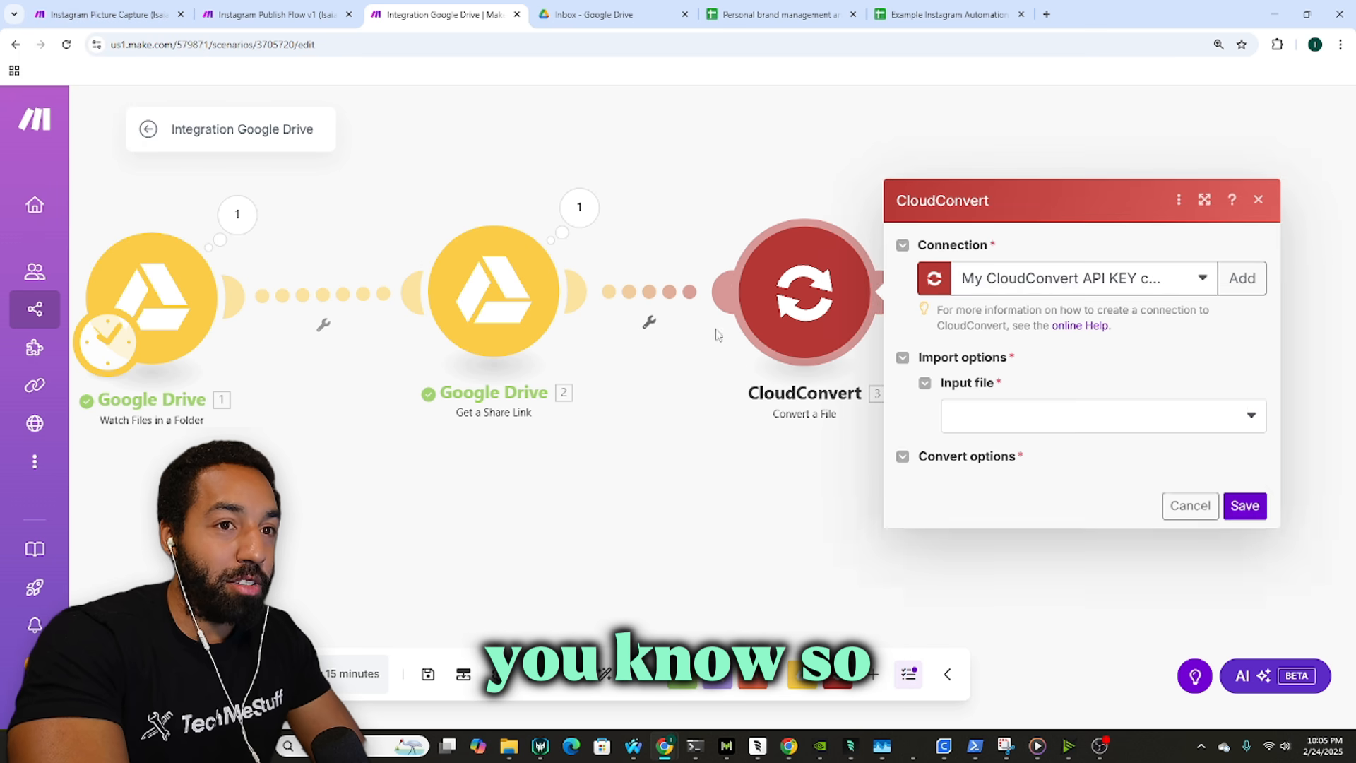
click(1062, 198)
click(1073, 190)
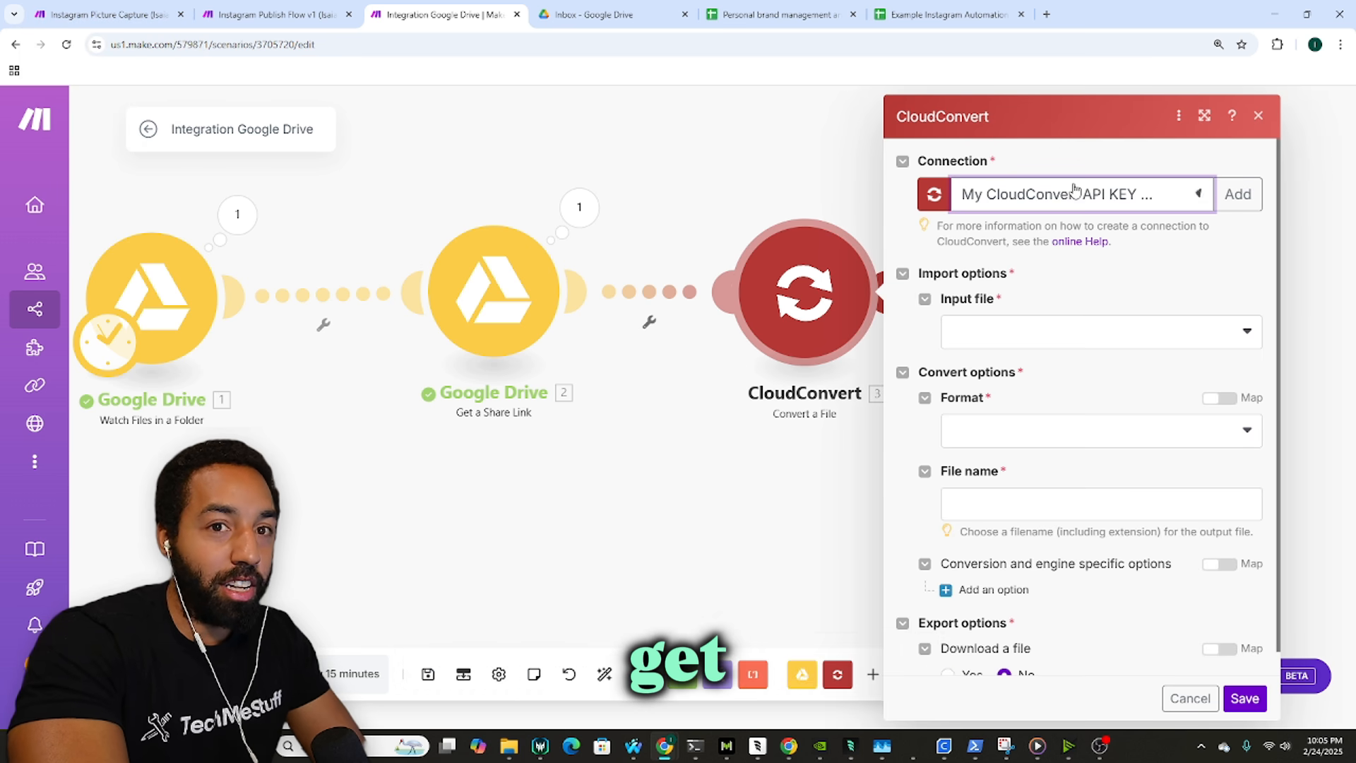
click(1105, 333)
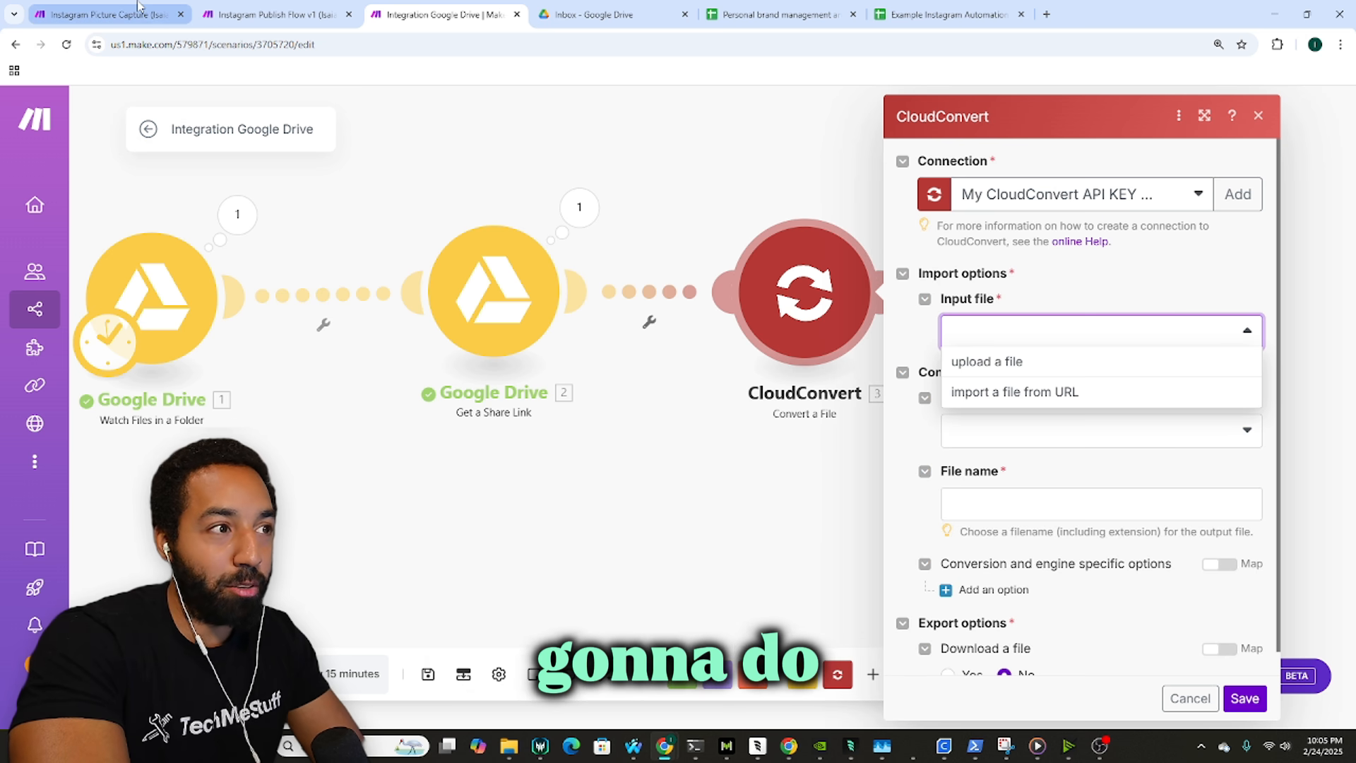
click(106, 14)
click(422, 415)
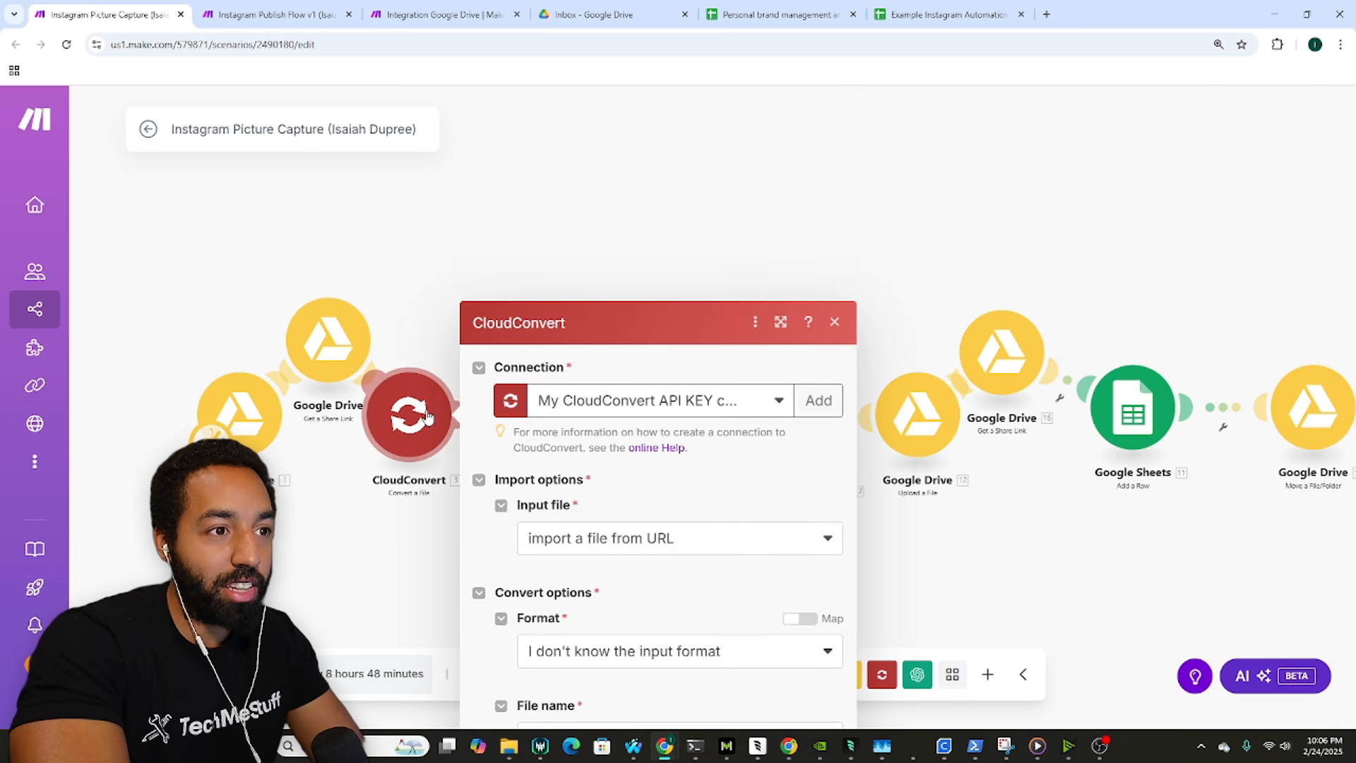
scroll(770, 399, down, 1)
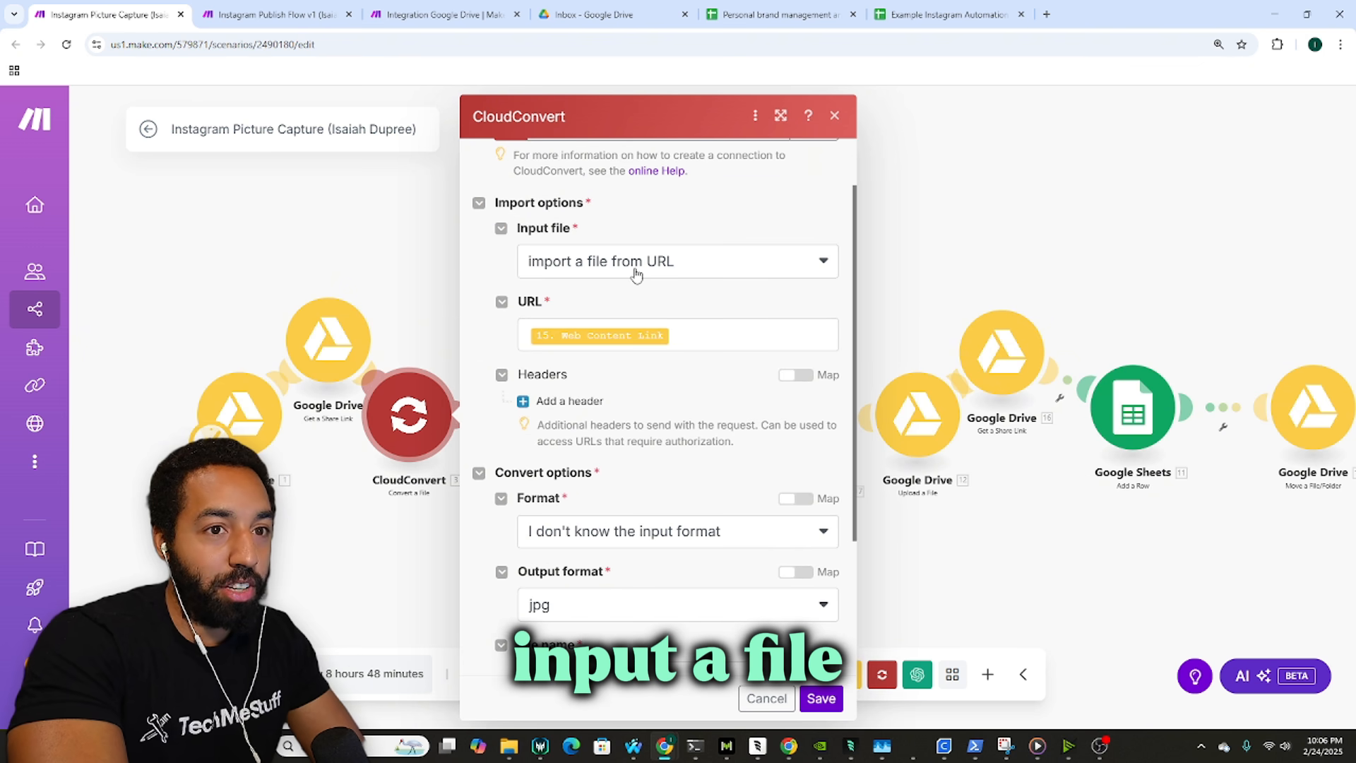
click(303, 13)
click(417, 11)
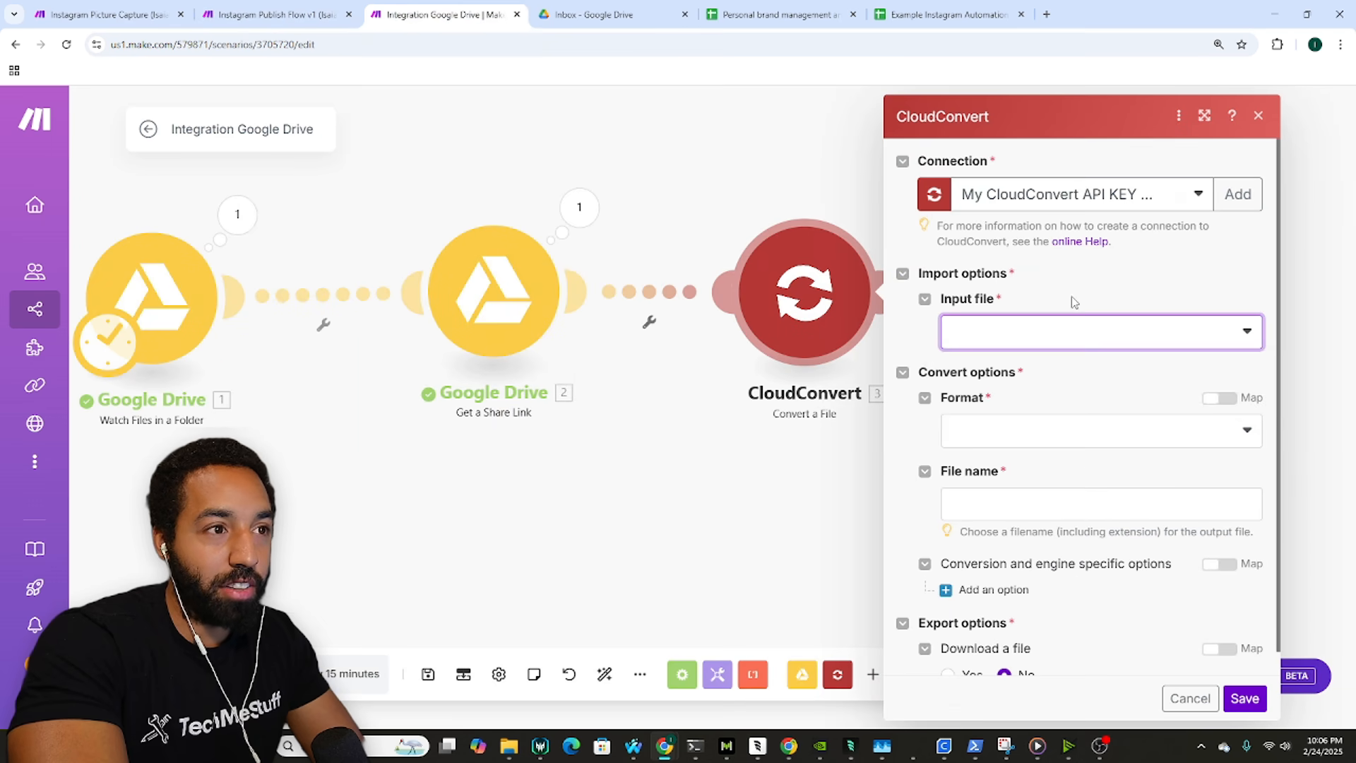
Step: Set Input file to import from URL, mapping the share link's Web Content Link
click(1076, 335)
click(1052, 392)
click(1056, 414)
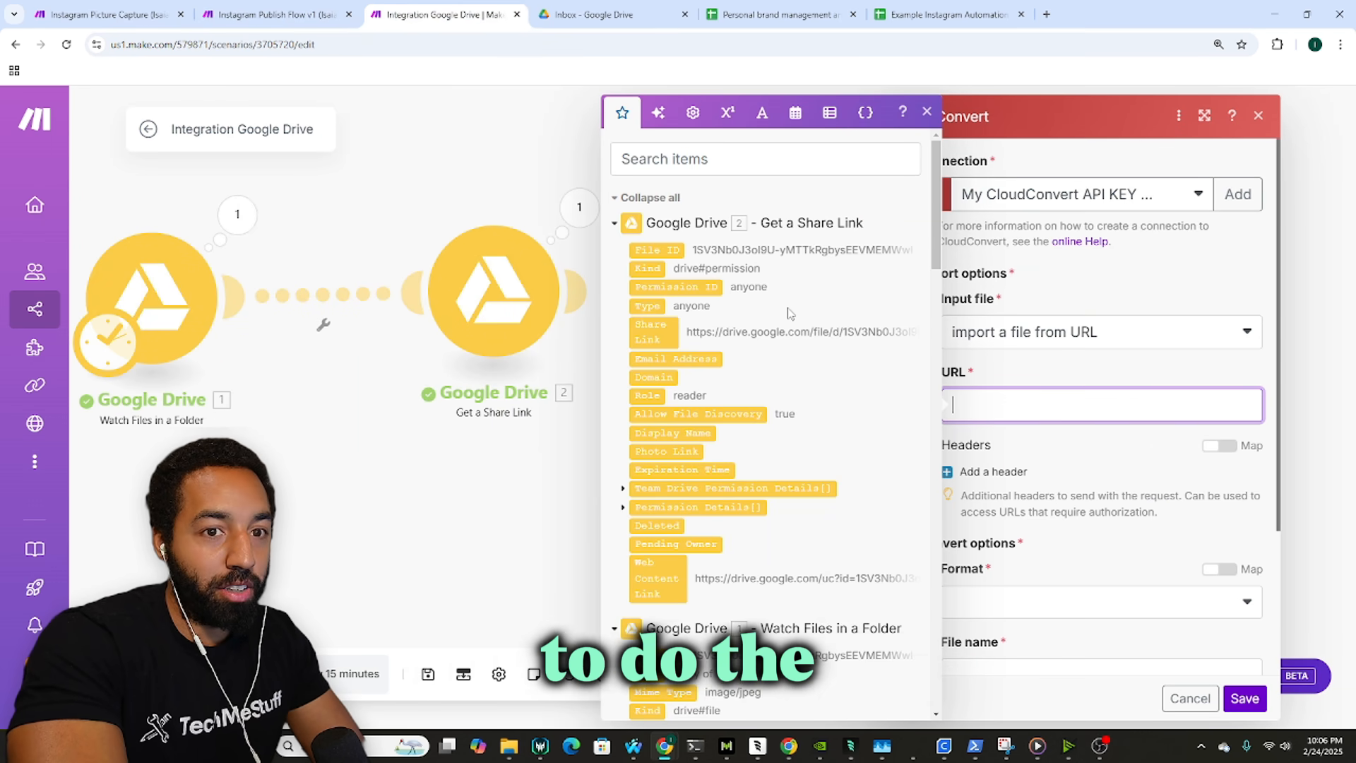
click(112, 14)
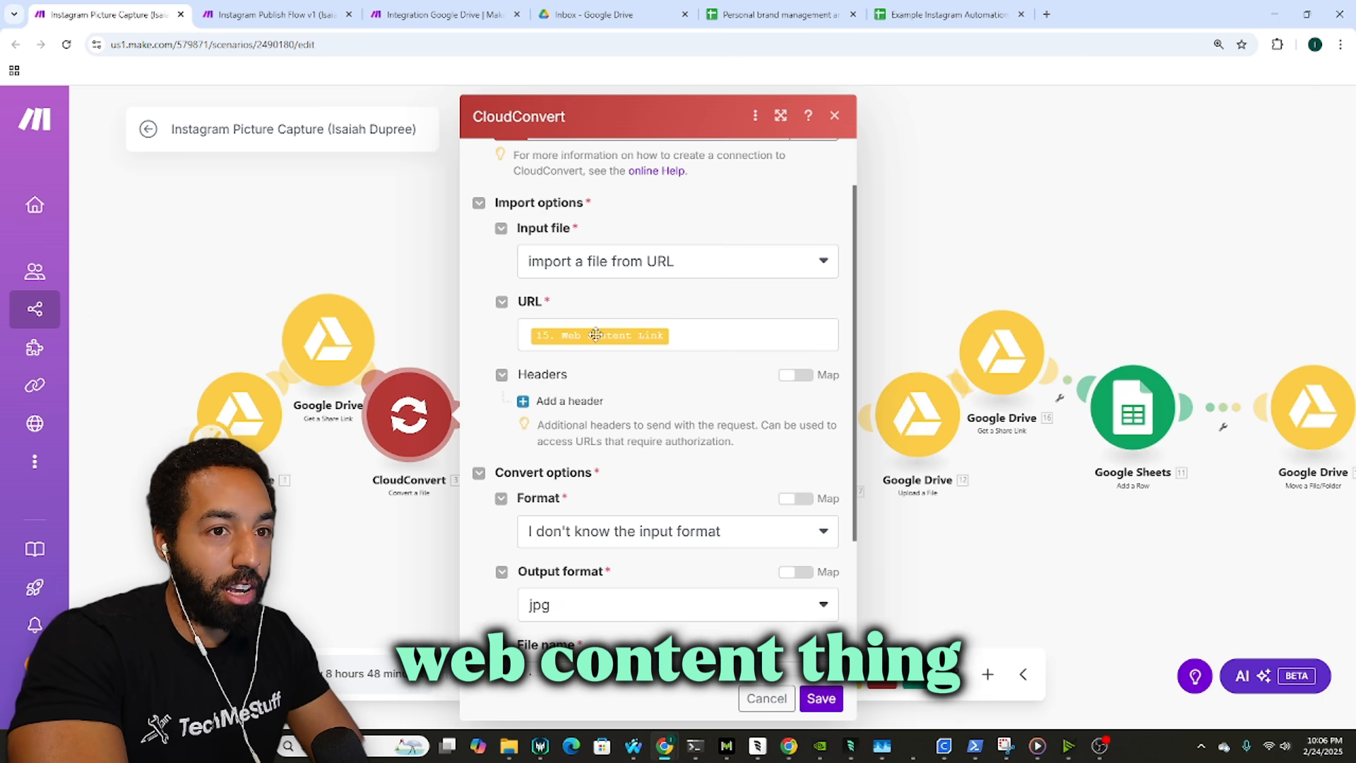
click(438, 14)
click(964, 404)
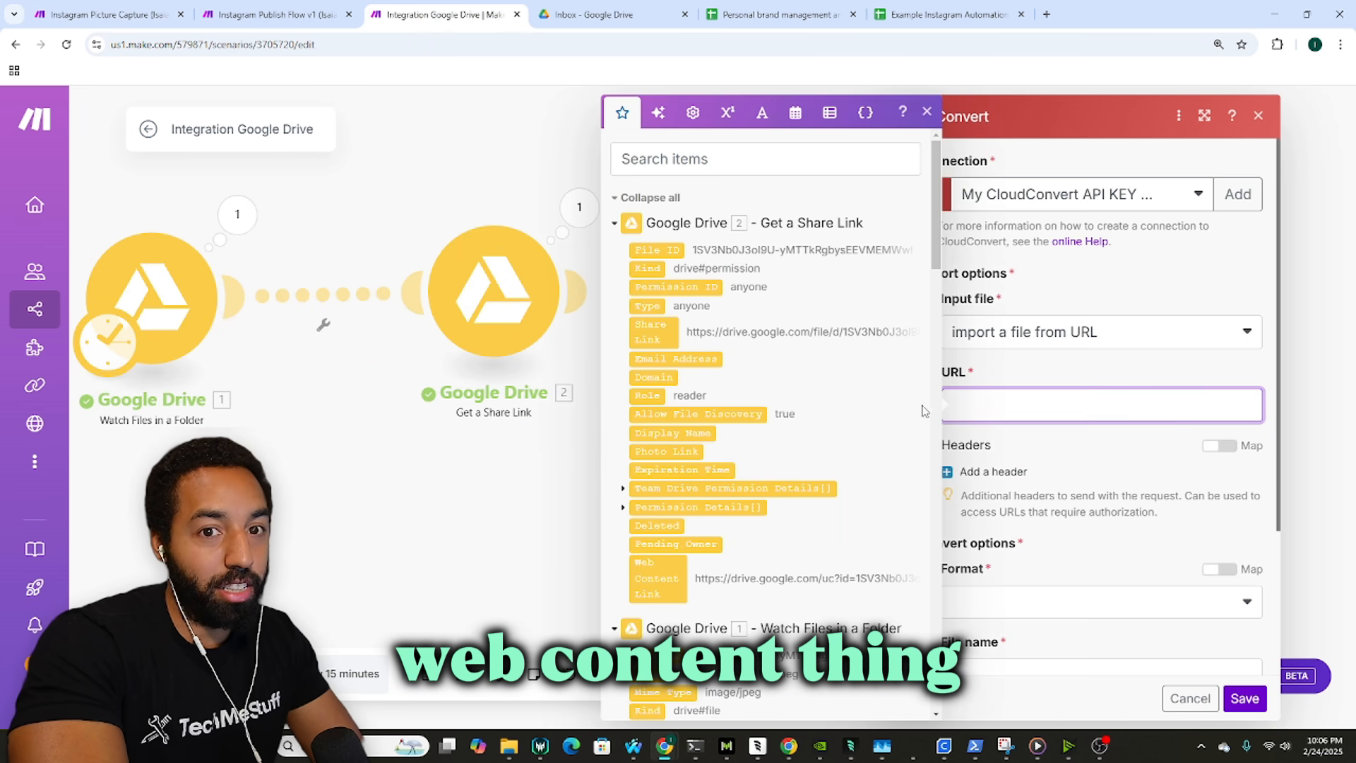
click(671, 585)
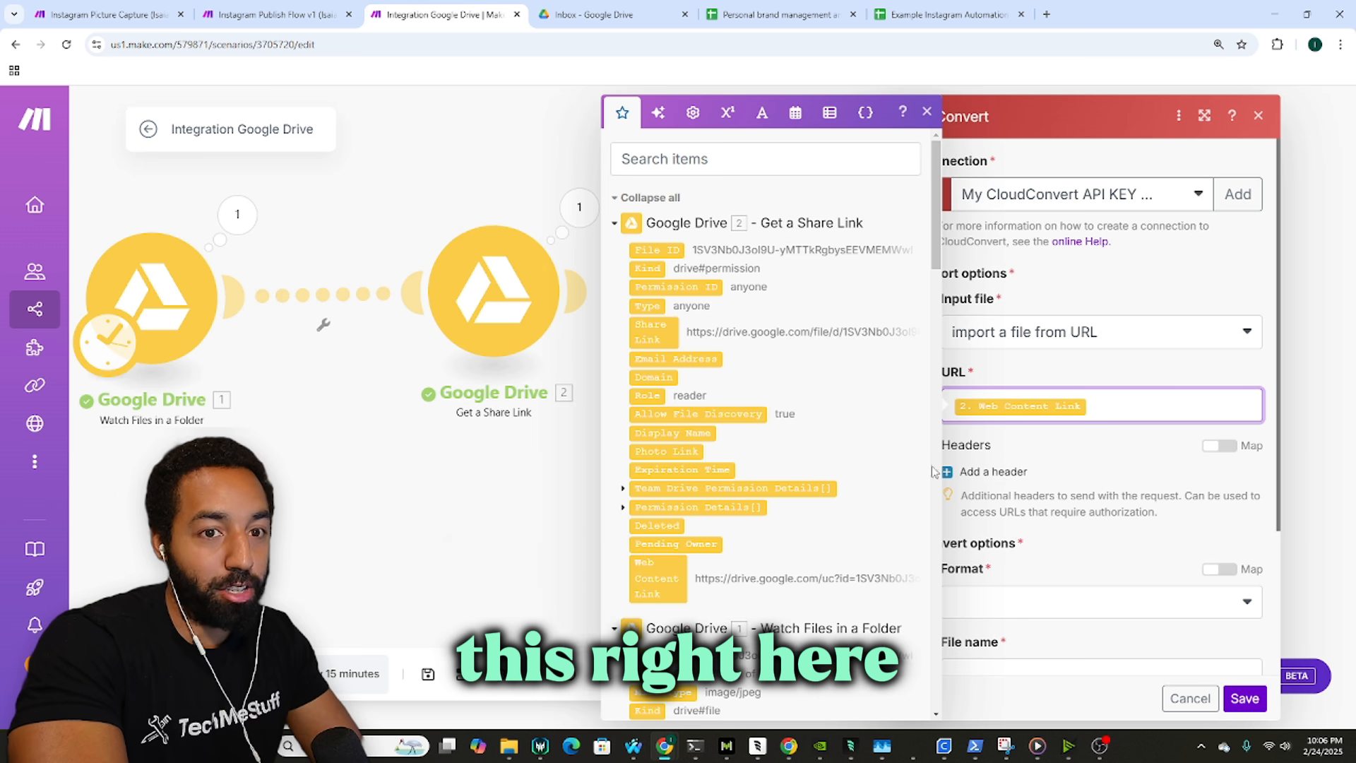
Step: Check the reference CloudConvert module's output format options
scroll(1096, 434, down, 2)
click(113, 15)
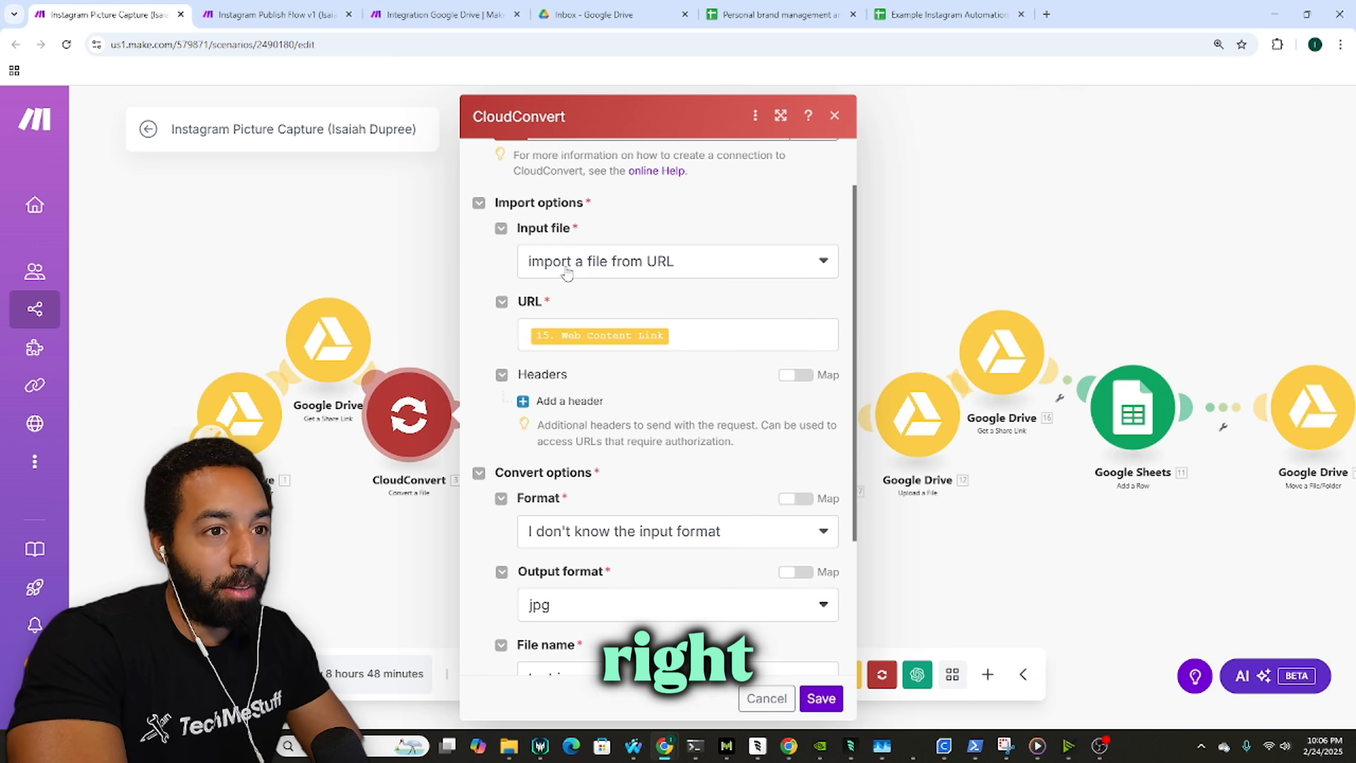
scroll(629, 385, down, 2)
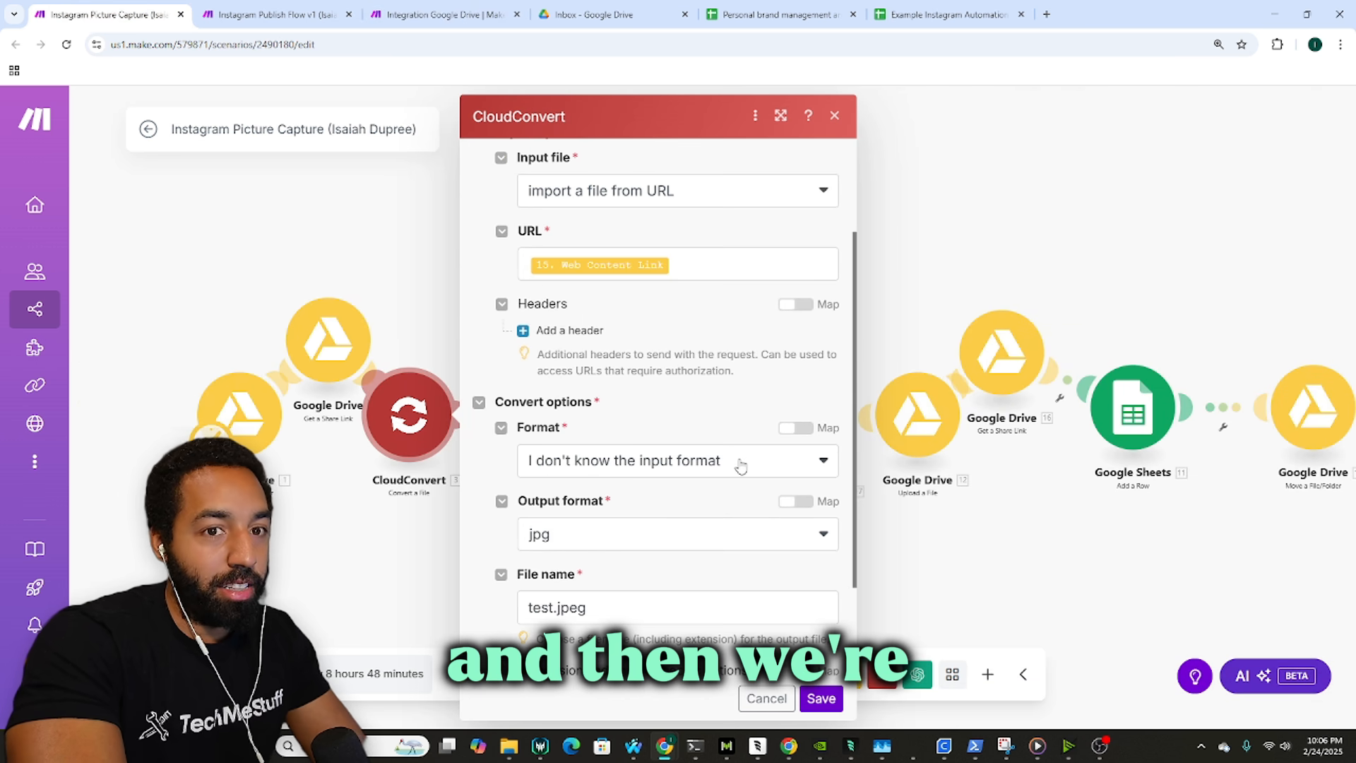
click(418, 8)
click(135, 5)
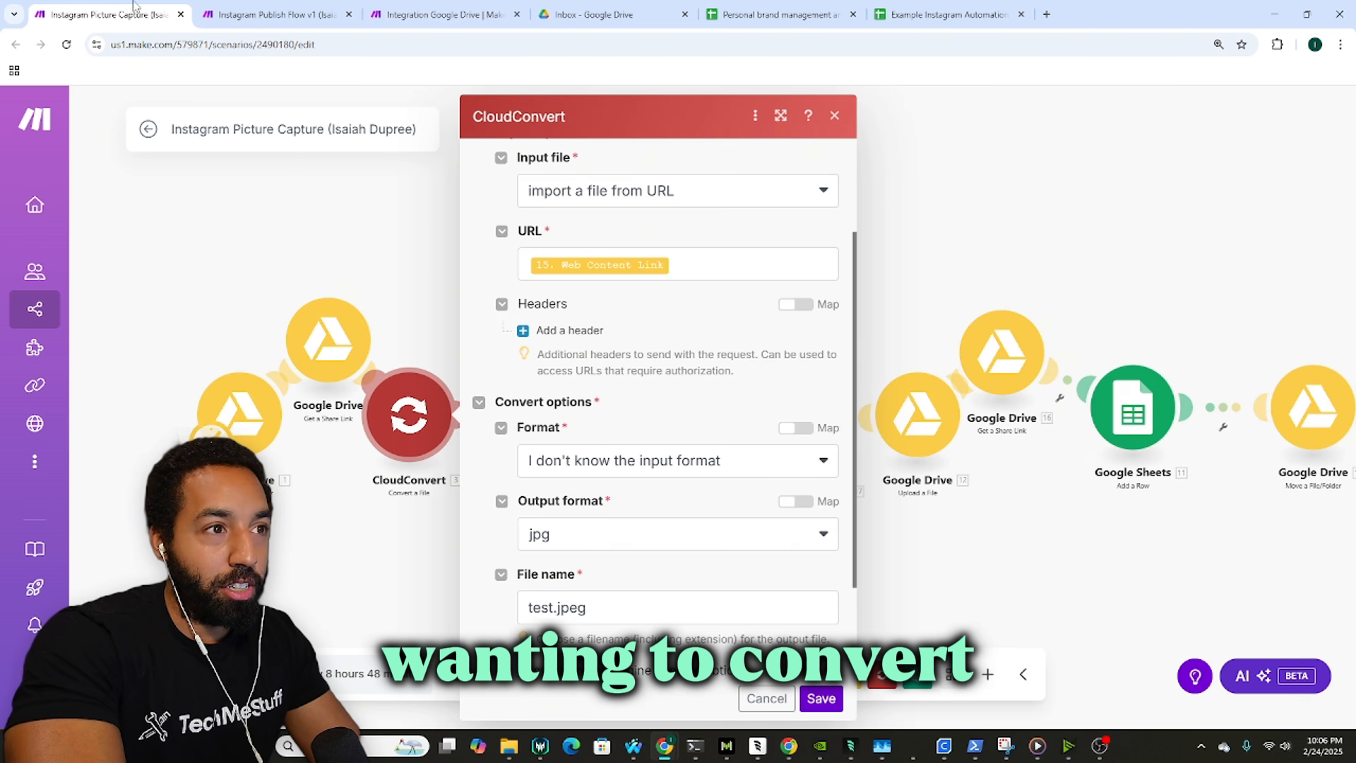
click(611, 535)
click(601, 547)
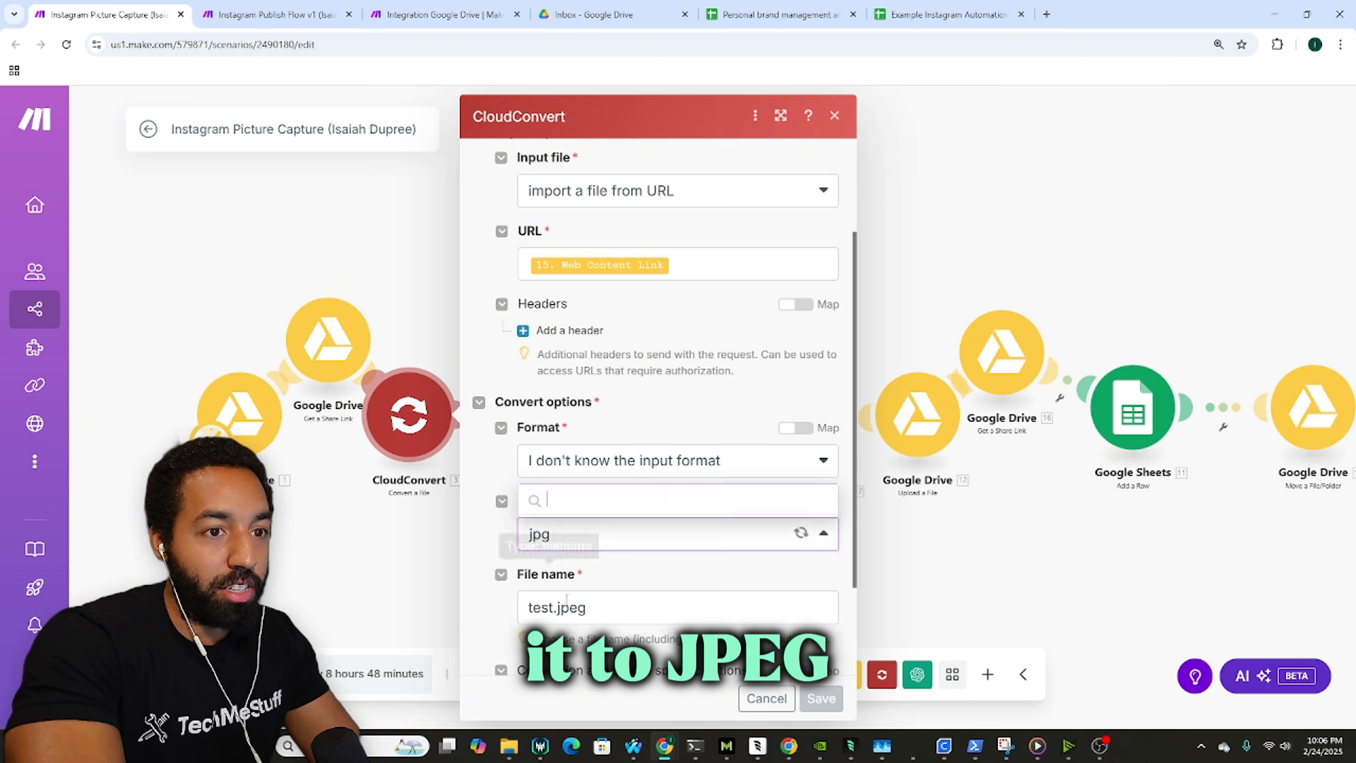
click(437, 14)
Step: Leave the input format for auto-detection and set the output format to jpg
click(1036, 460)
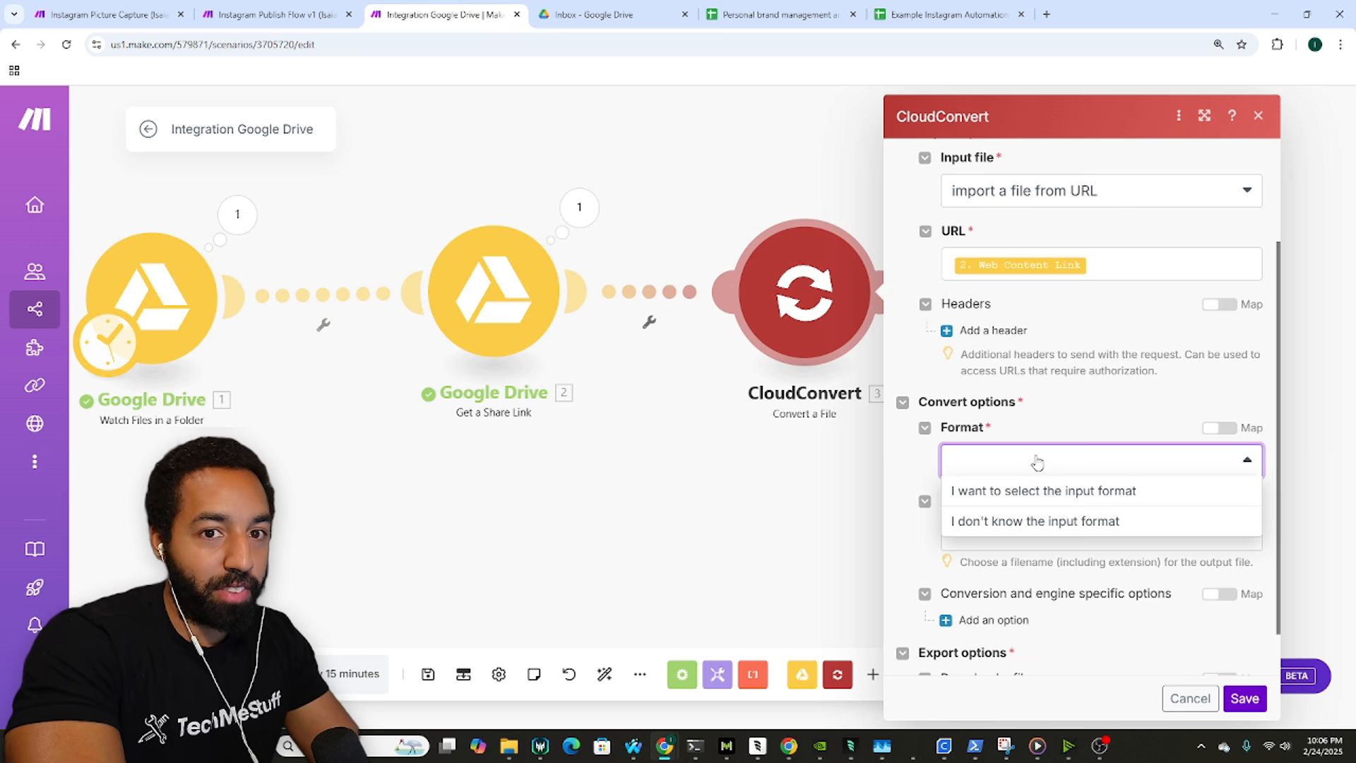
click(1041, 522)
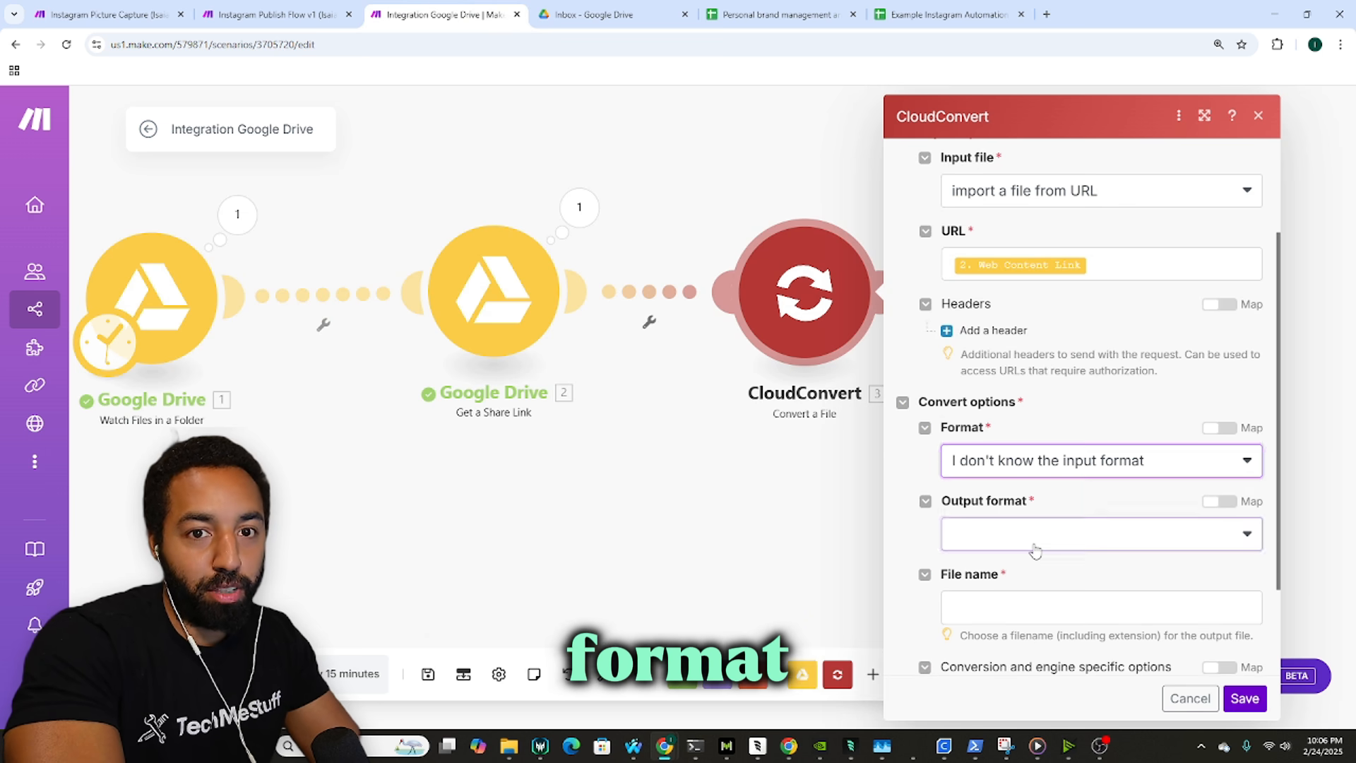
click(1032, 542)
click(1032, 545)
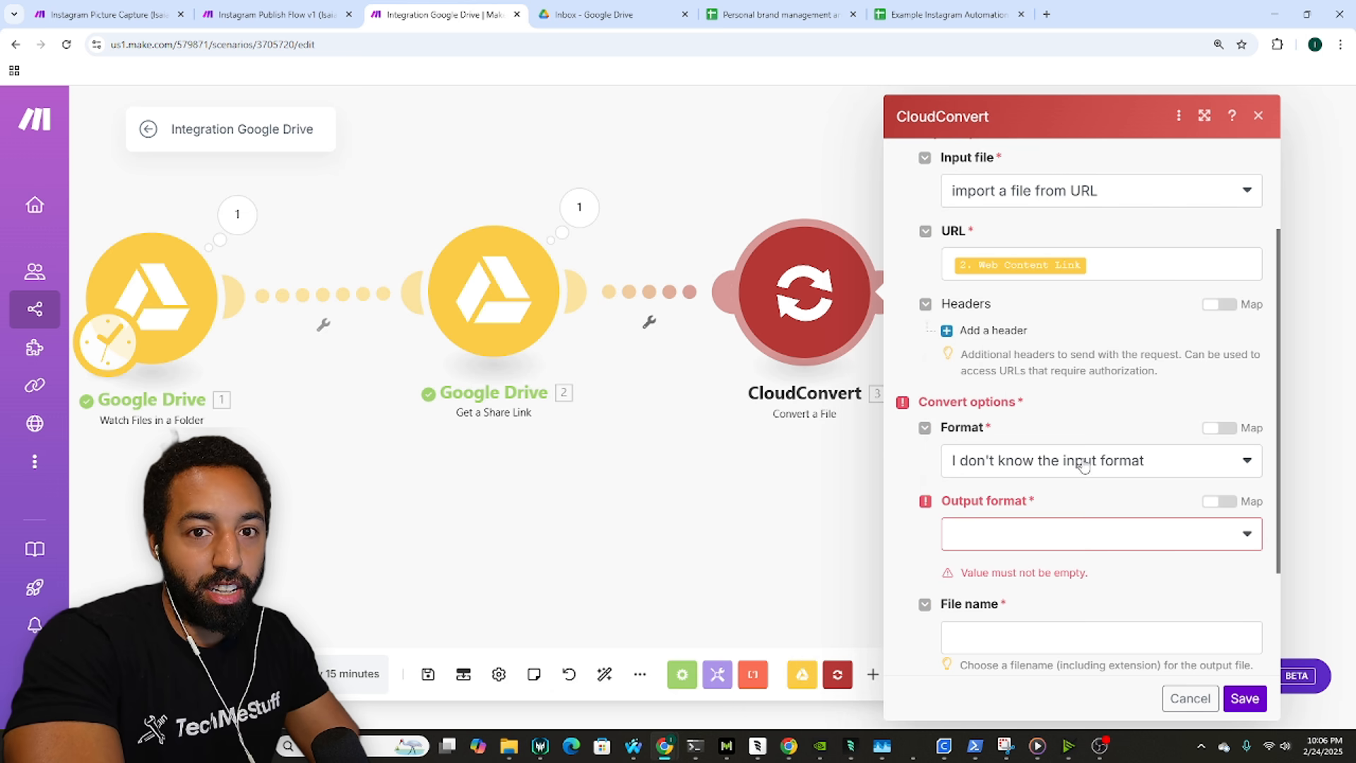
click(1091, 529)
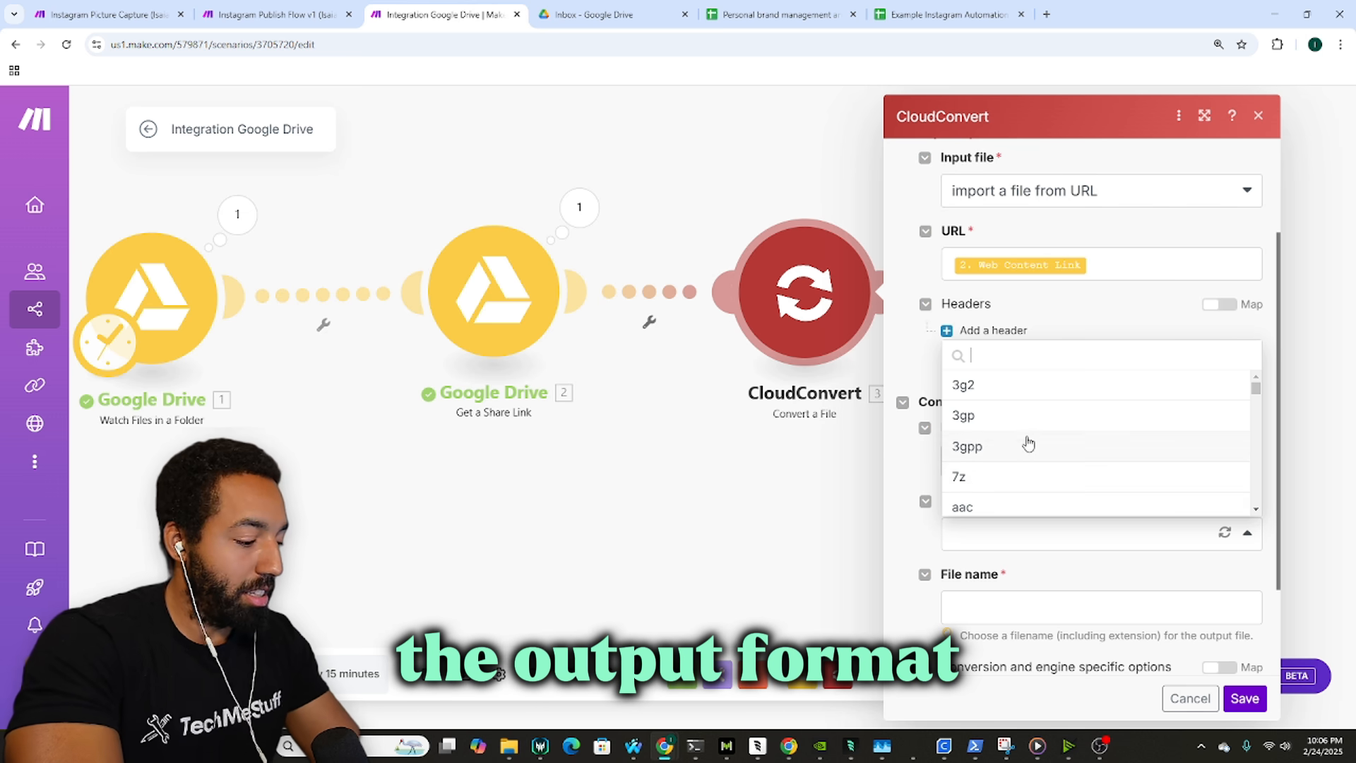
text(jpg)
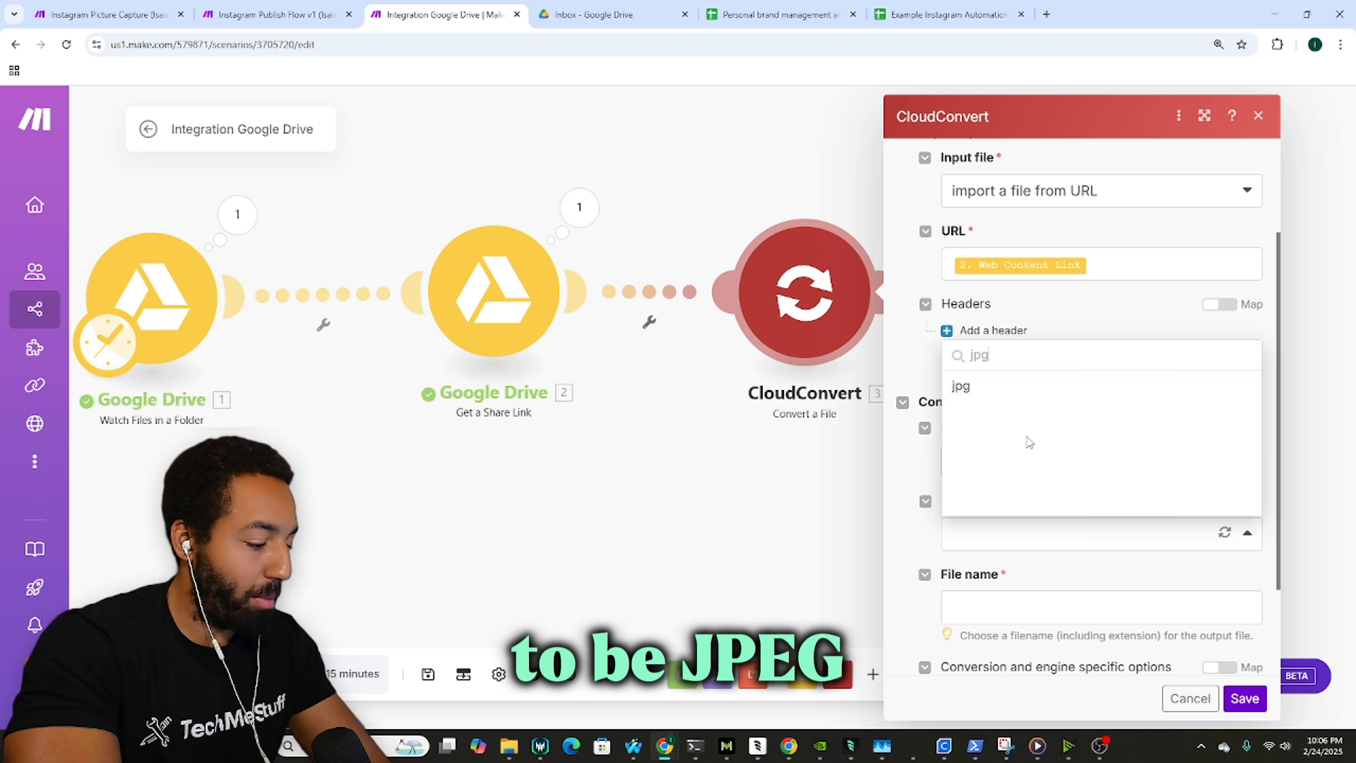
click(1015, 387)
Step: Name the output file test.jpg and set Download a file to Yes
scroll(1087, 424, down, 2)
click(1061, 484)
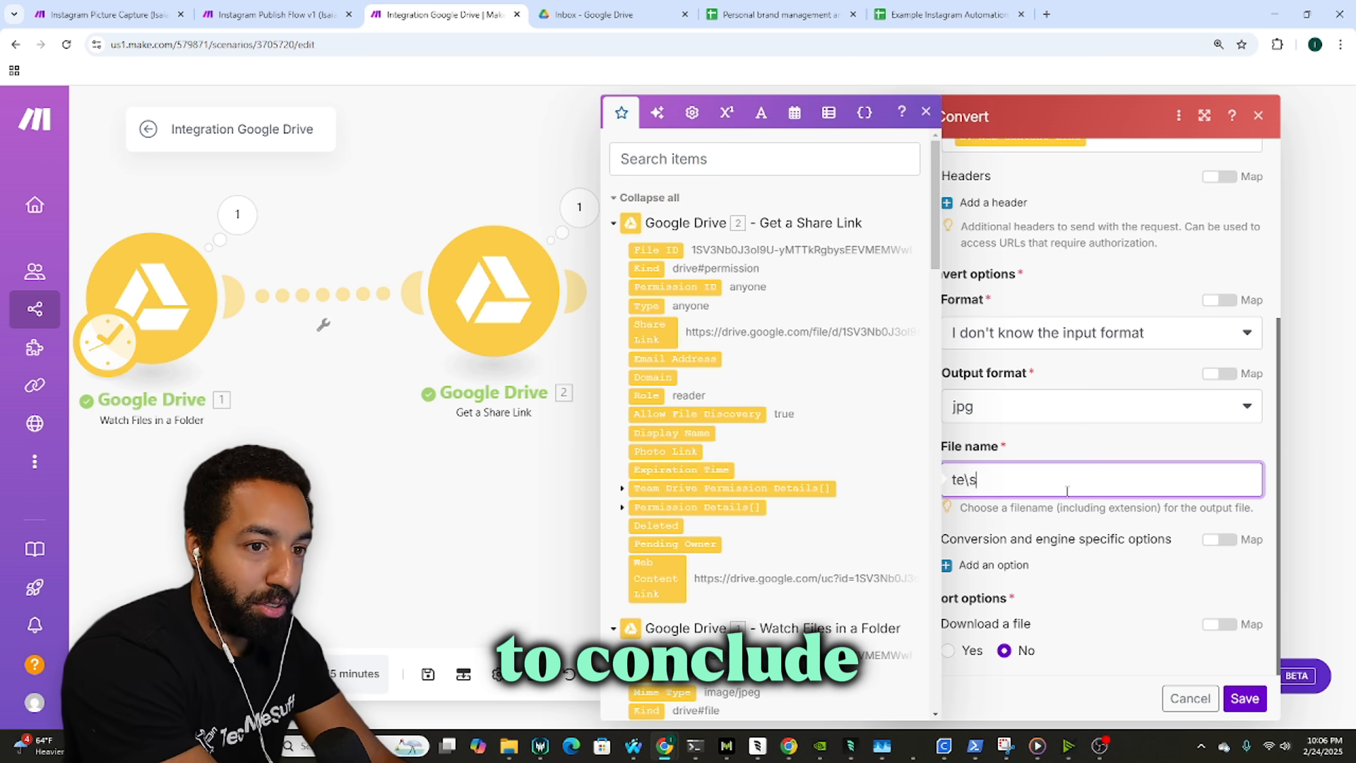
text(tesat.jpg)
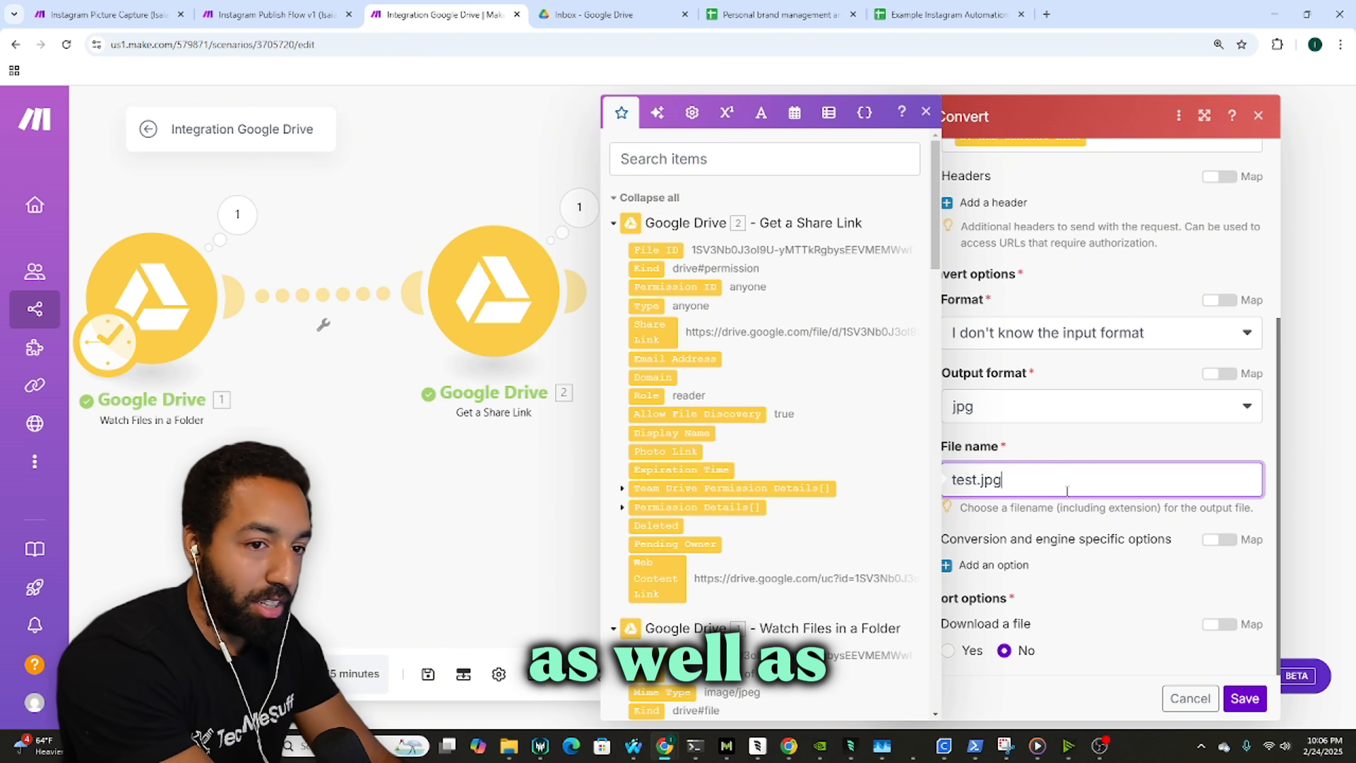
click(1084, 454)
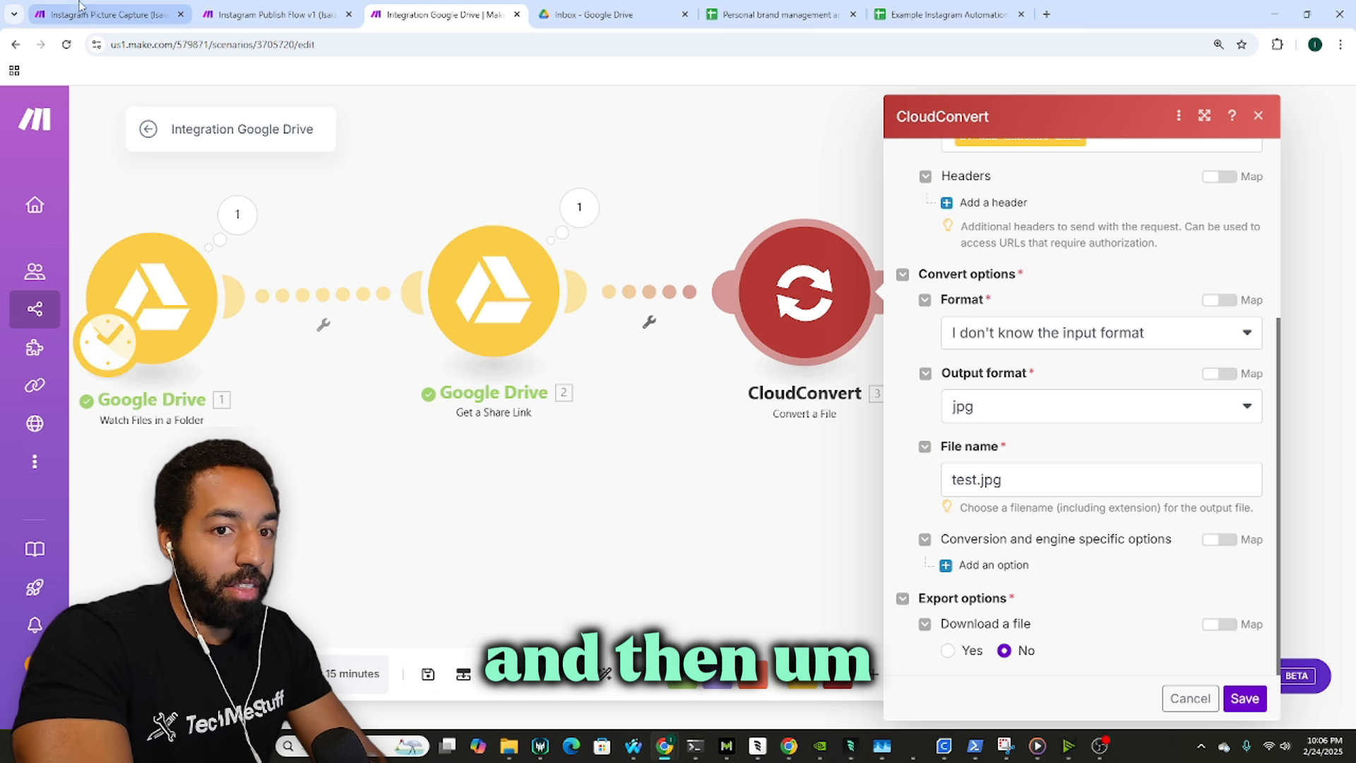
click(106, 14)
scroll(721, 382, down, 1)
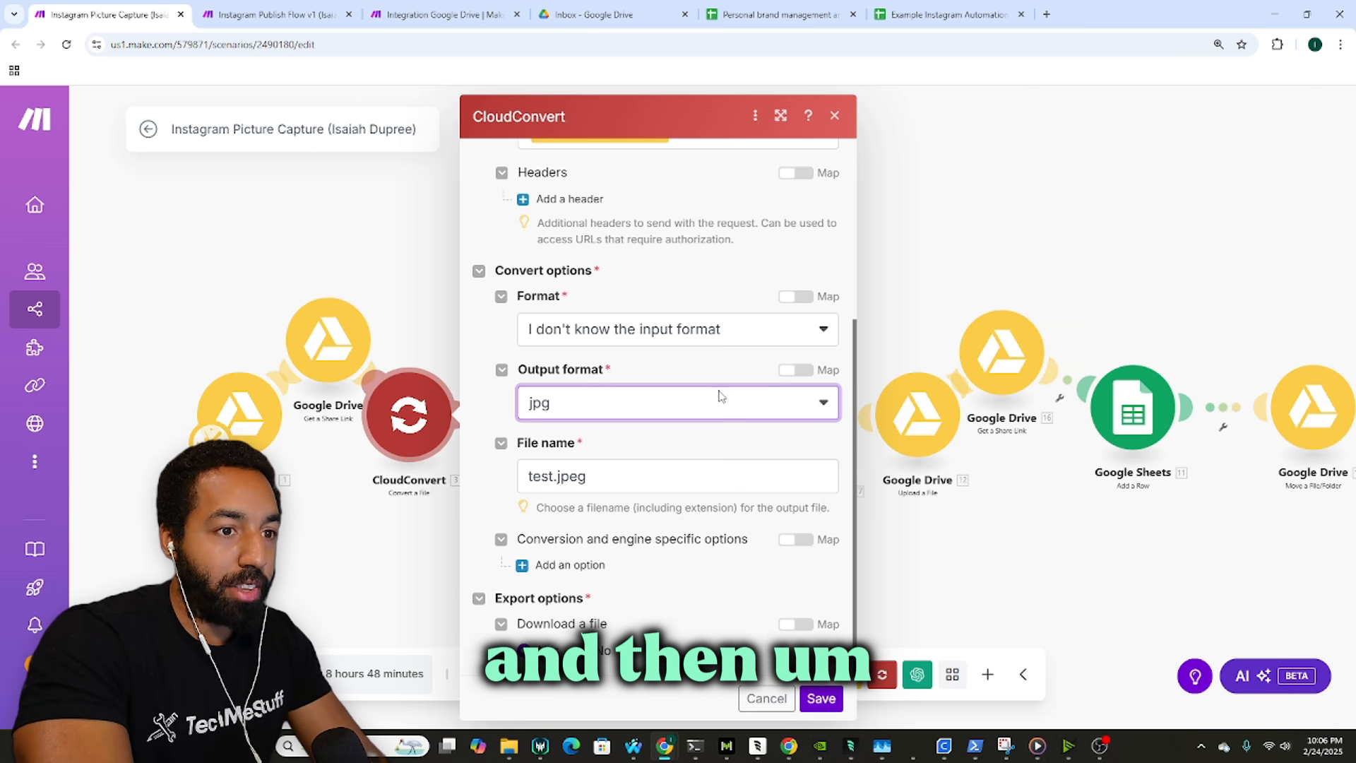
click(403, 11)
click(950, 650)
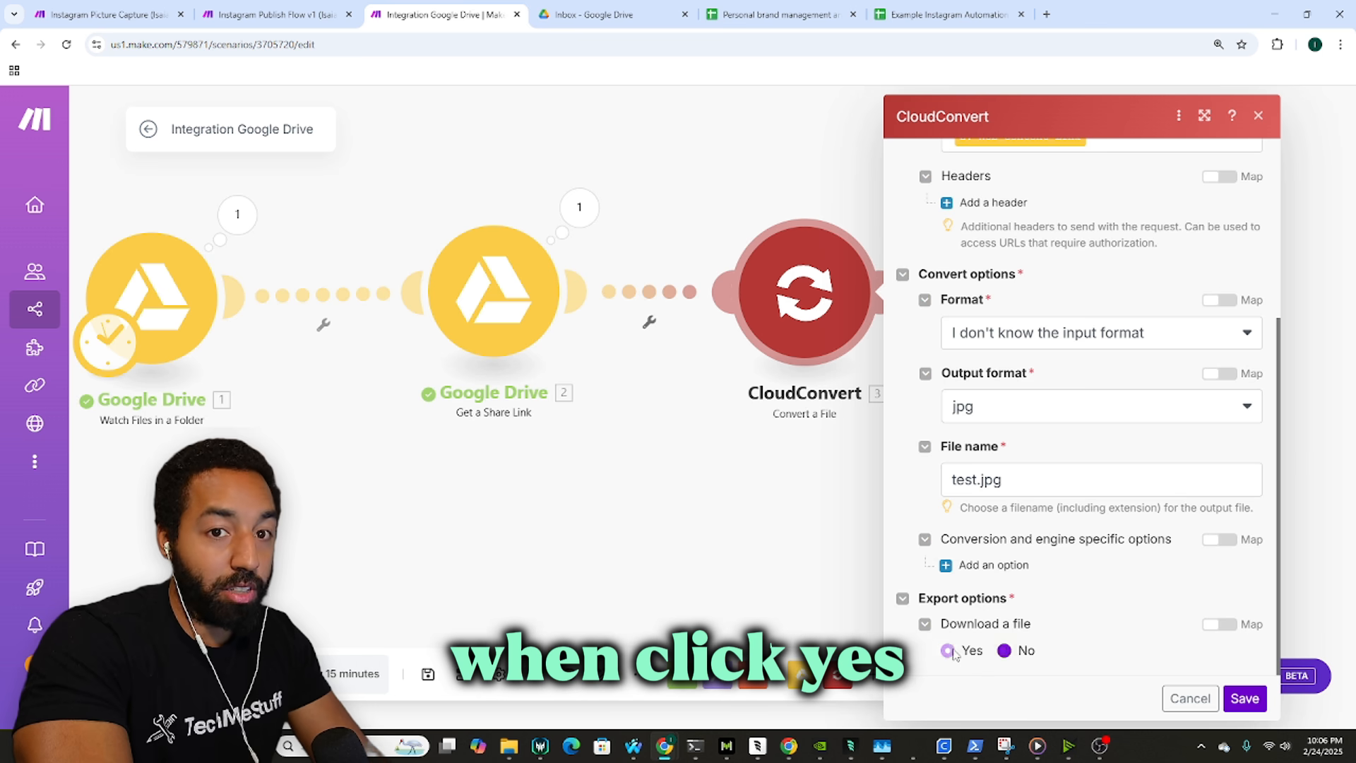
click(1244, 698)
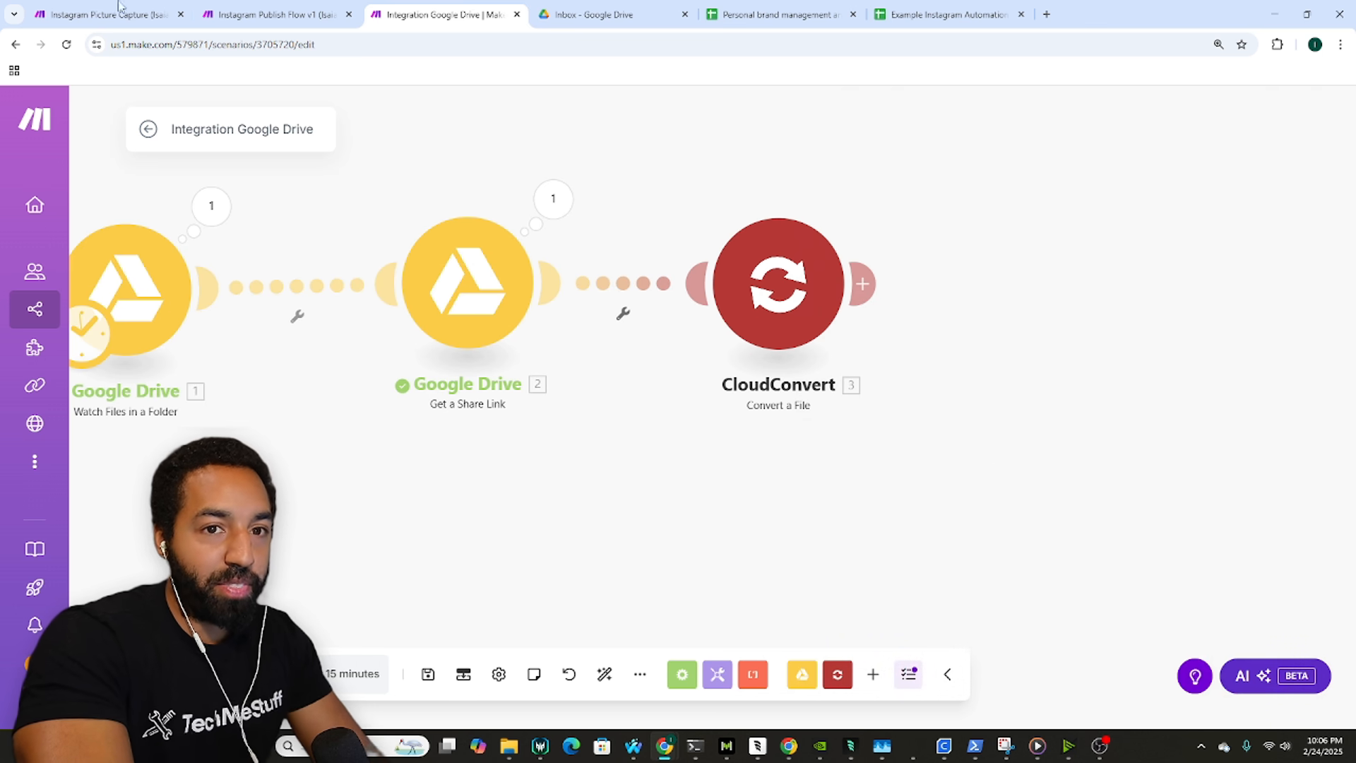
click(106, 14)
click(359, 265)
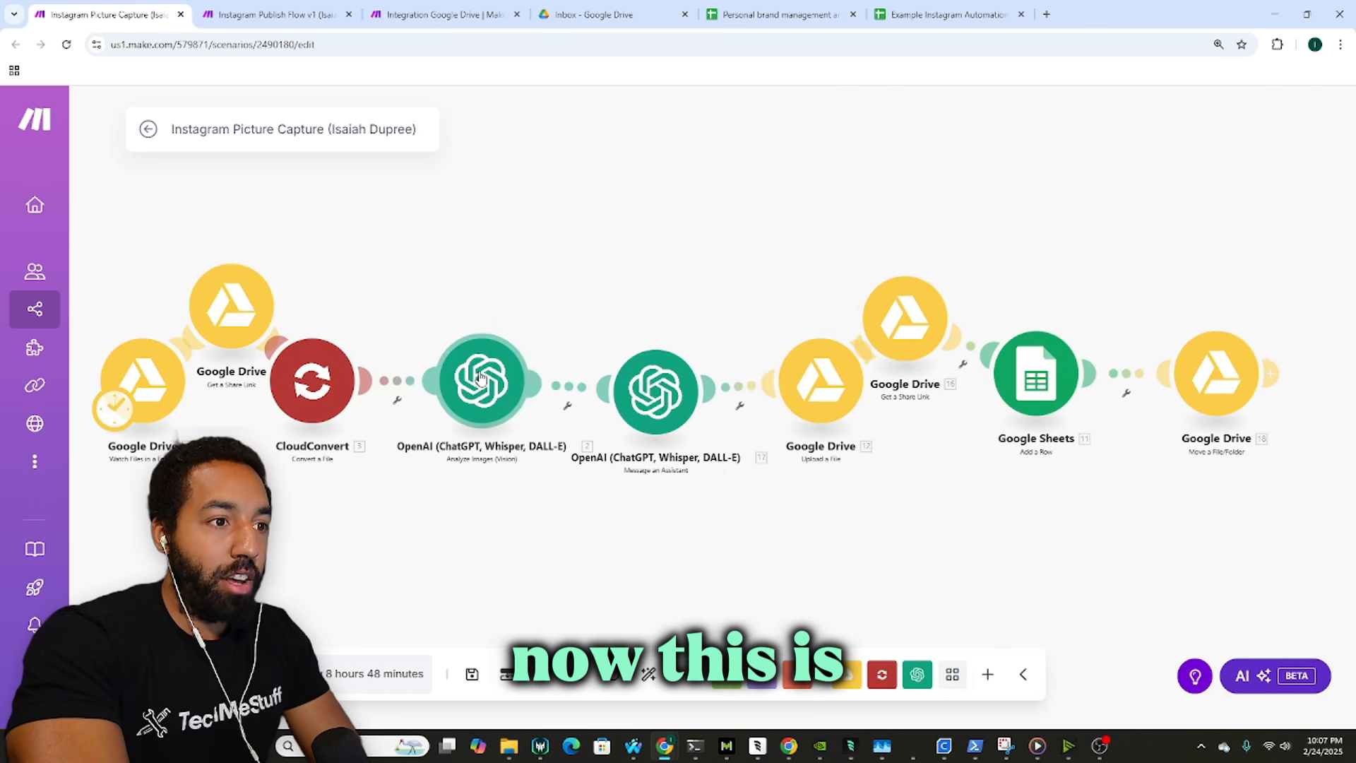
click(480, 379)
click(382, 270)
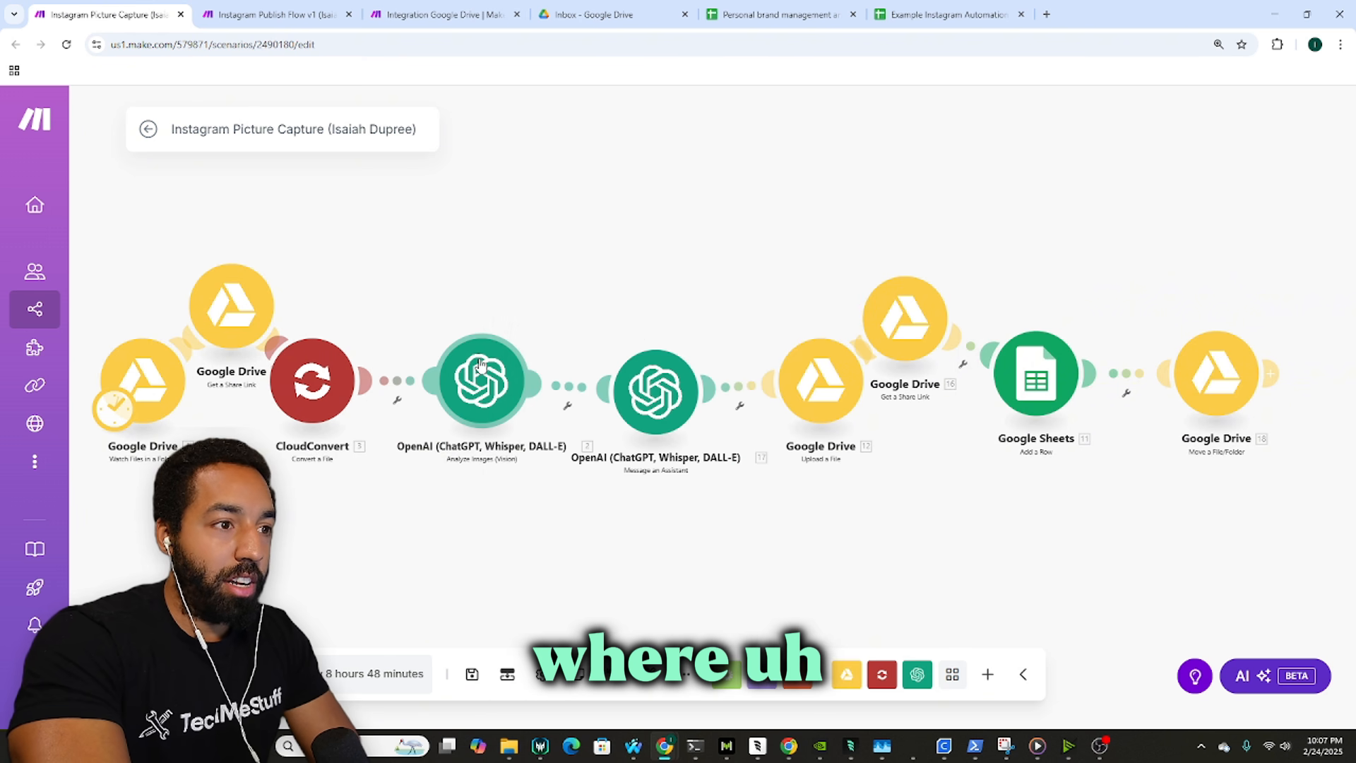
click(461, 7)
click(113, 12)
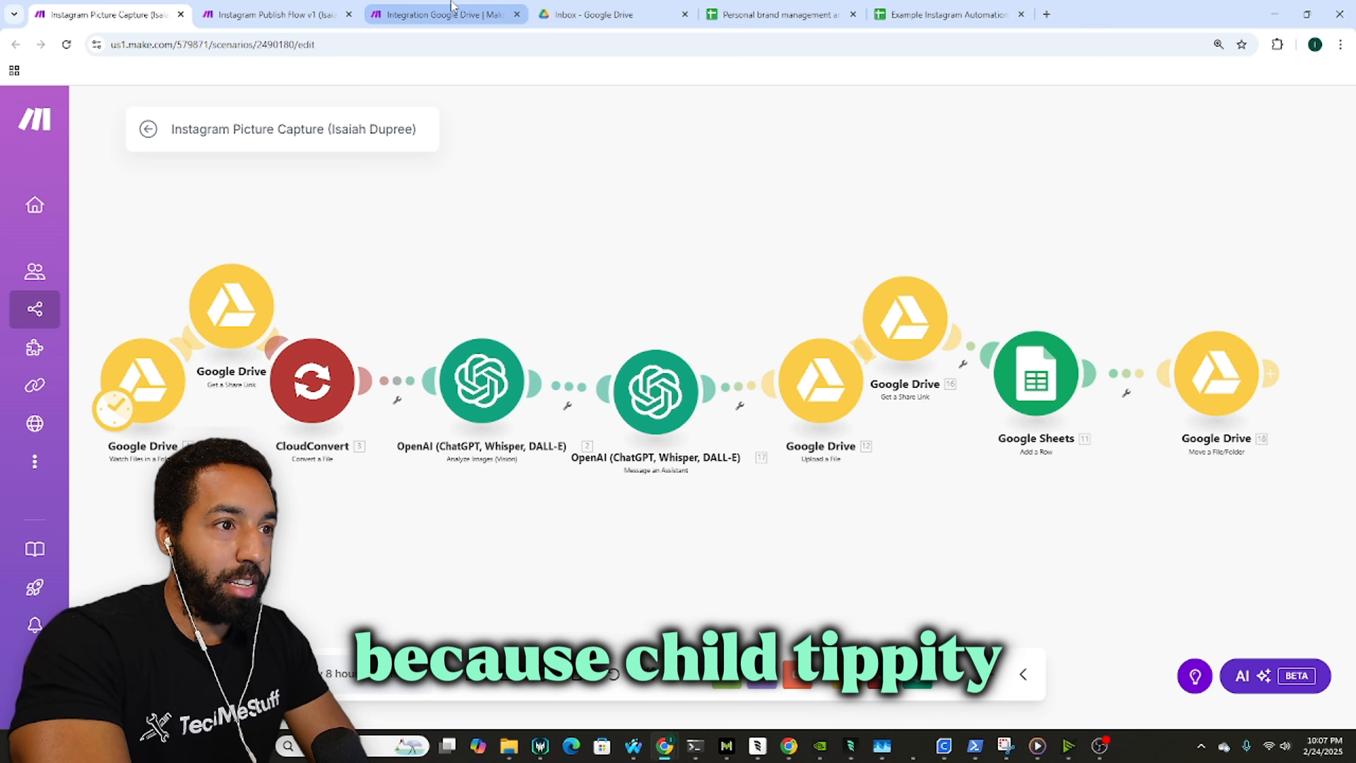
drag(592, 293, 553, 293)
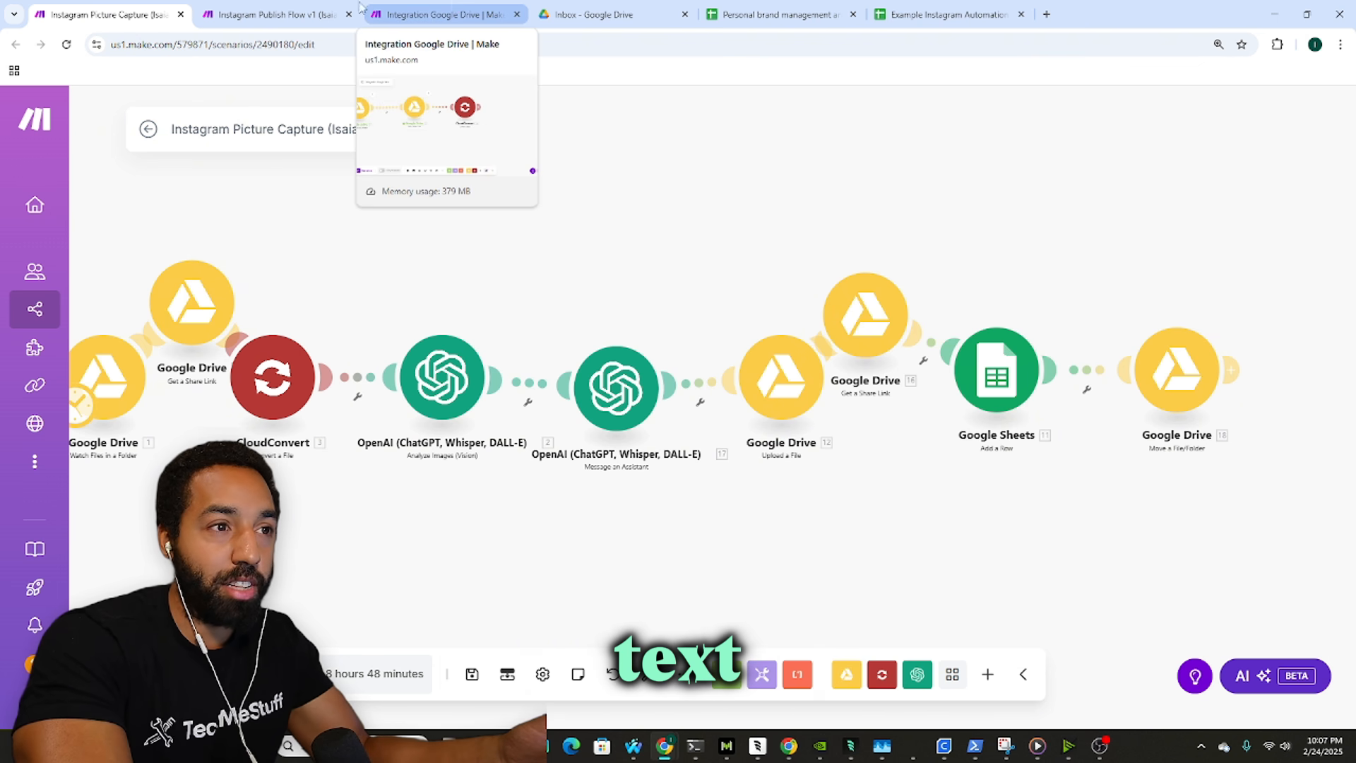
click(297, 5)
click(431, 14)
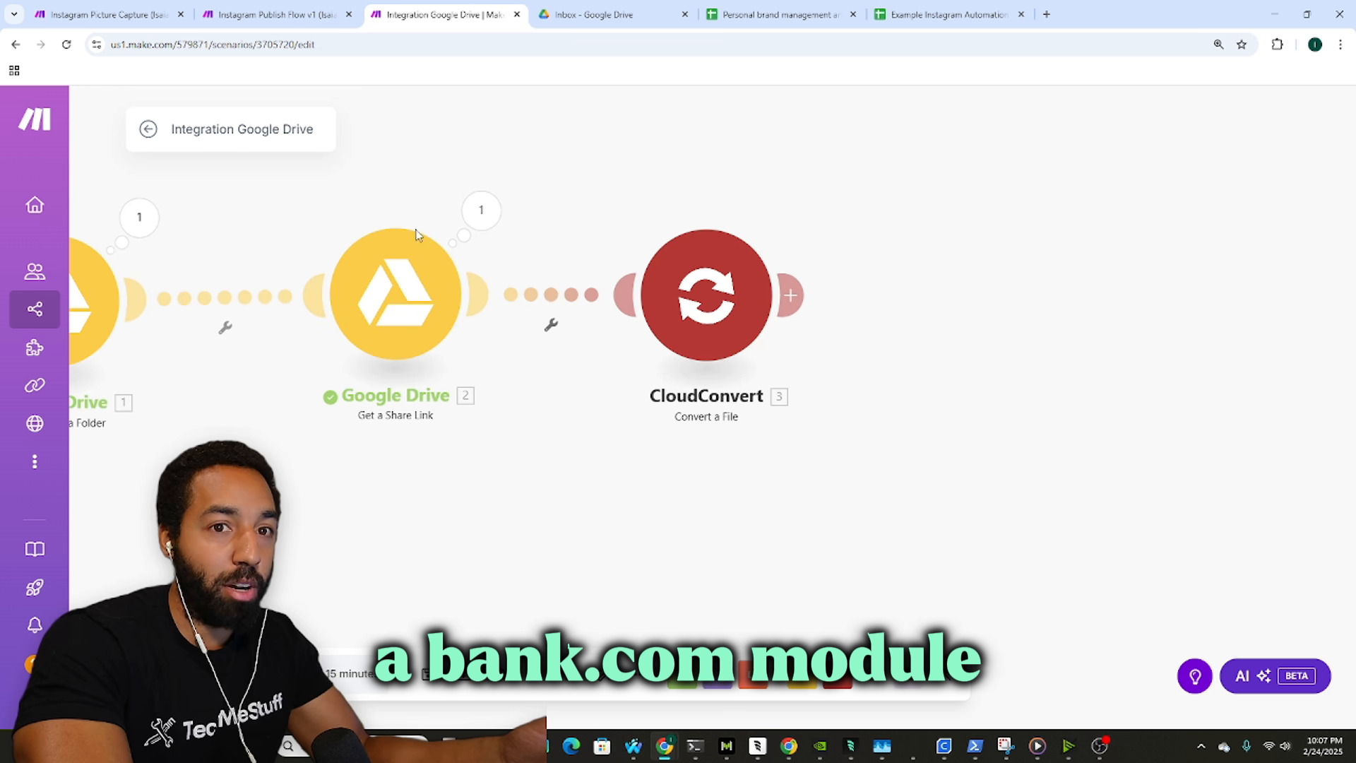
Step: Search the module picker for Mistral AI, then close its module list
click(873, 675)
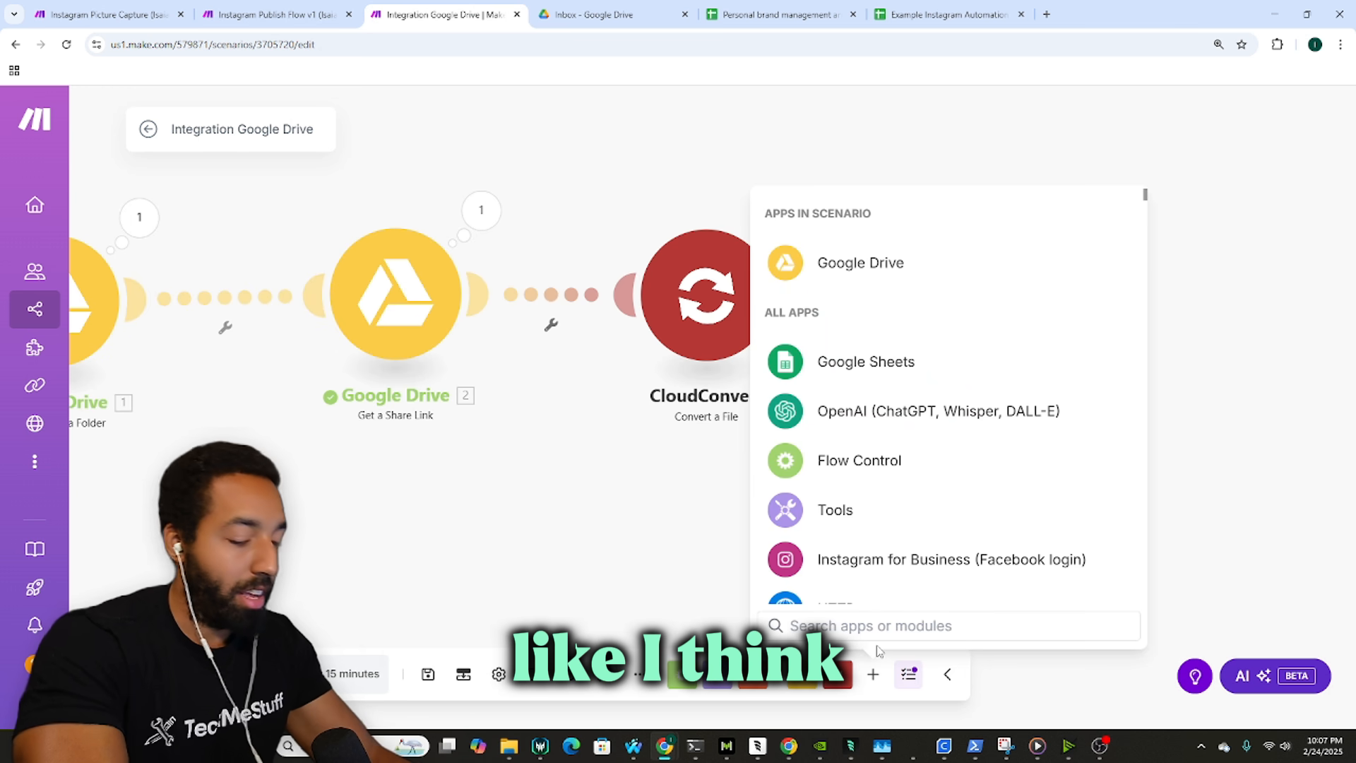
text(mistral)
key(Return)
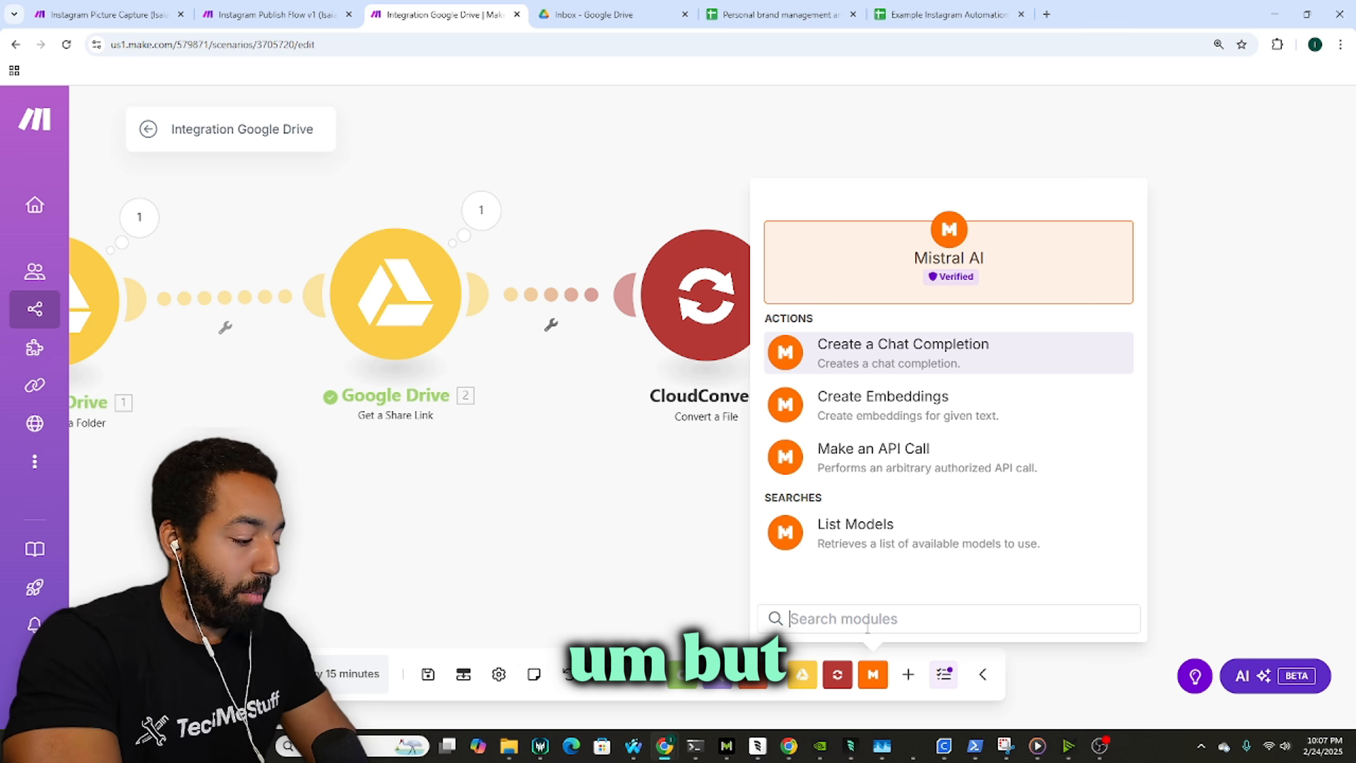
text(c)
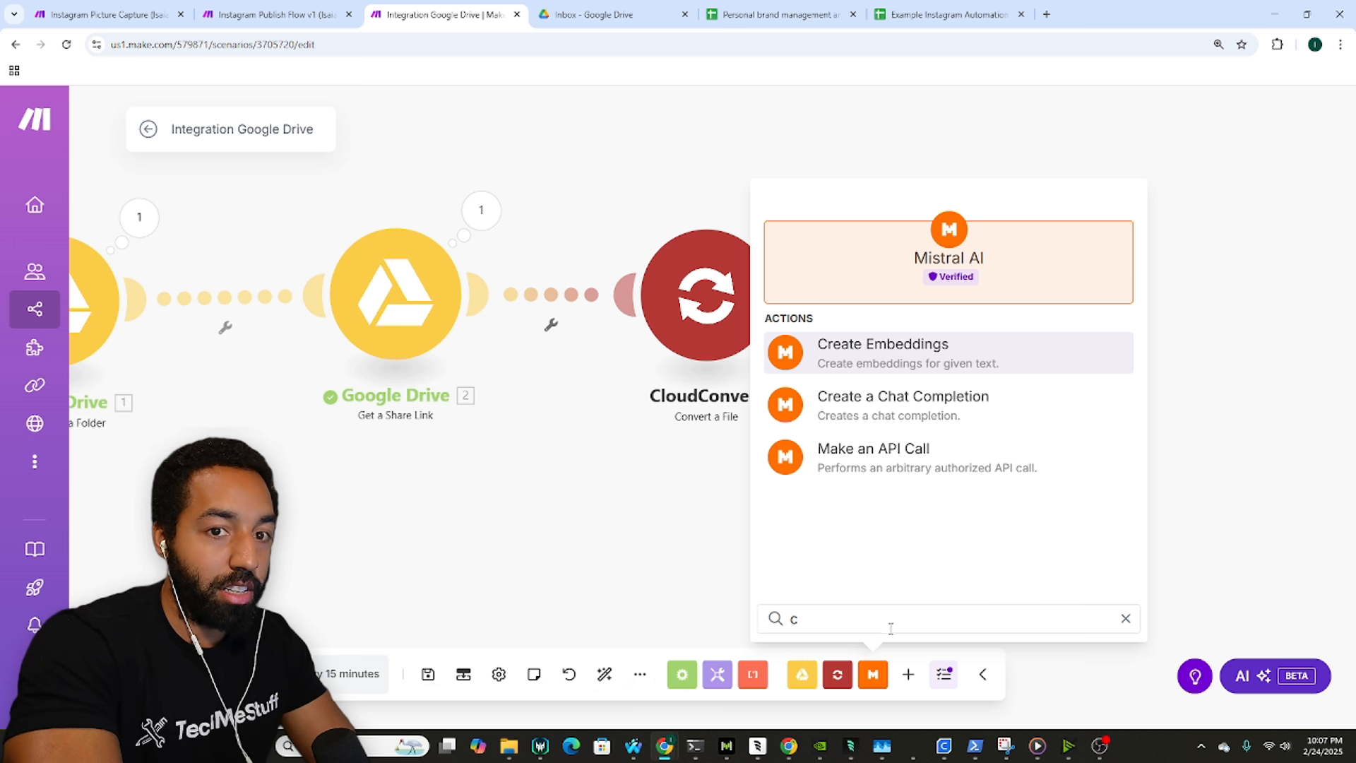
click(581, 609)
Step: Open the OpenAI app's modules and scroll to Analyze Images (Vision)
click(908, 674)
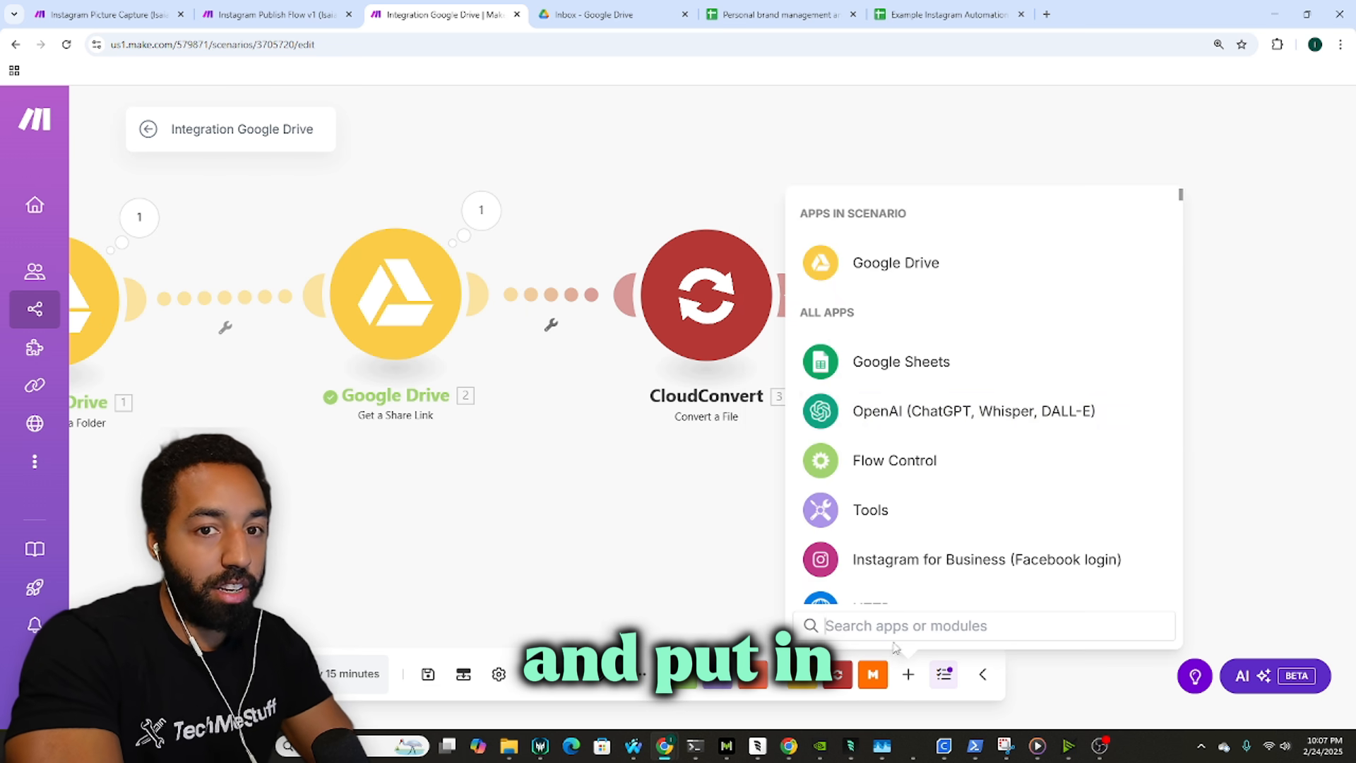
click(901, 411)
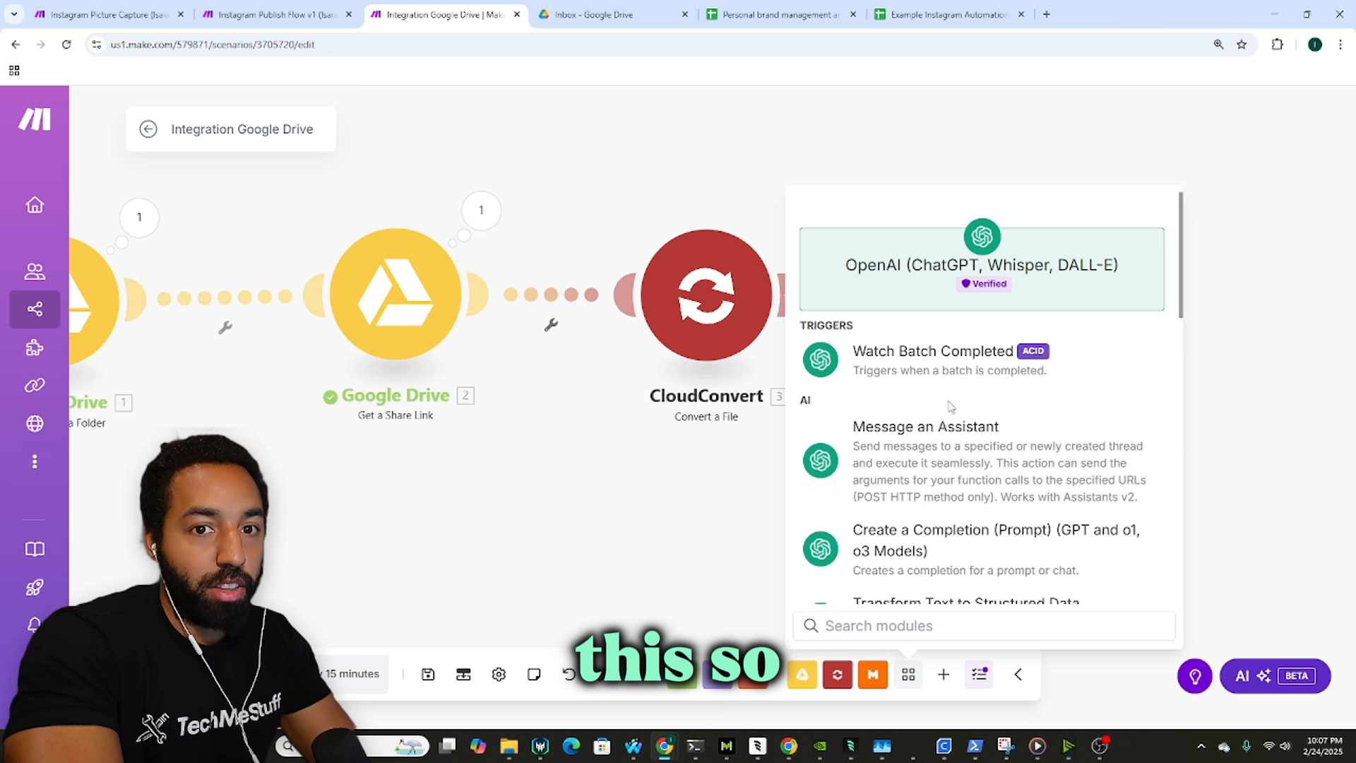
scroll(978, 438, down, 3)
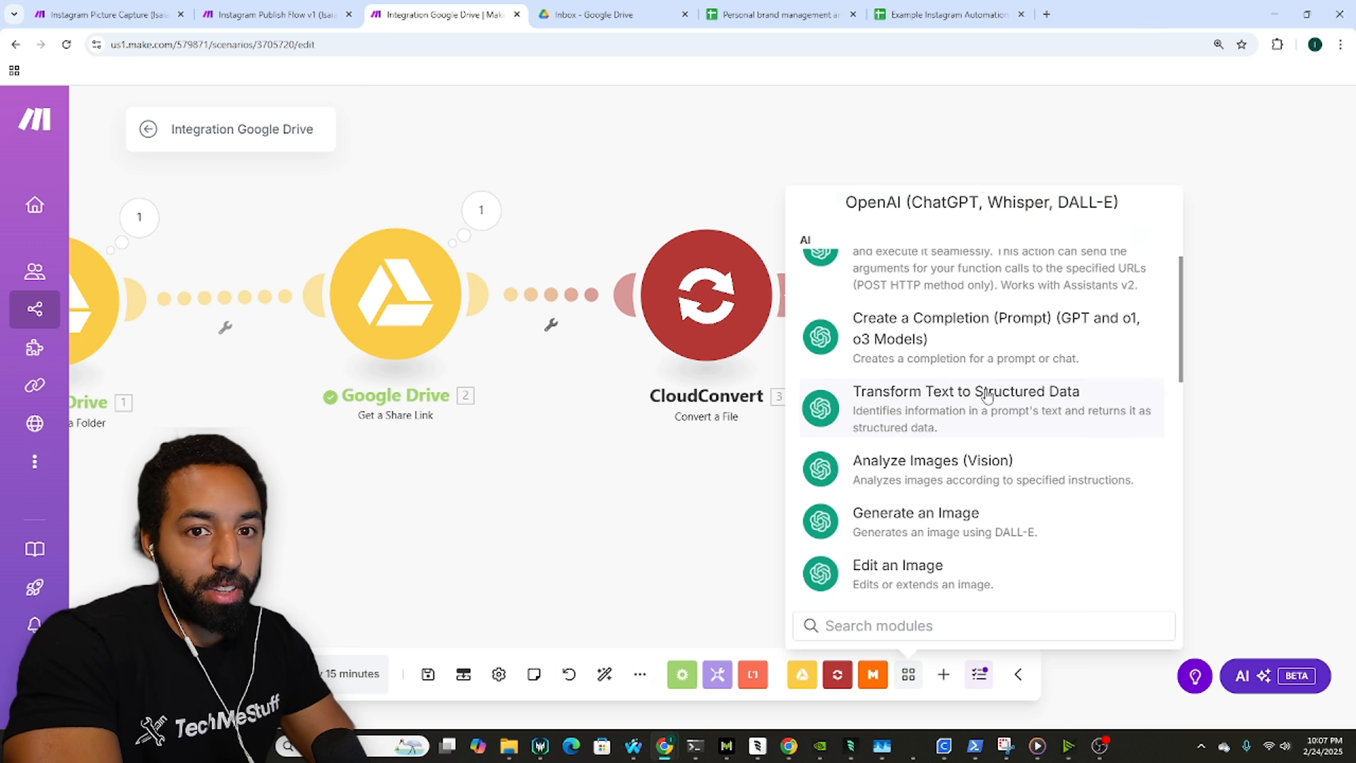
scroll(988, 394, down, 2)
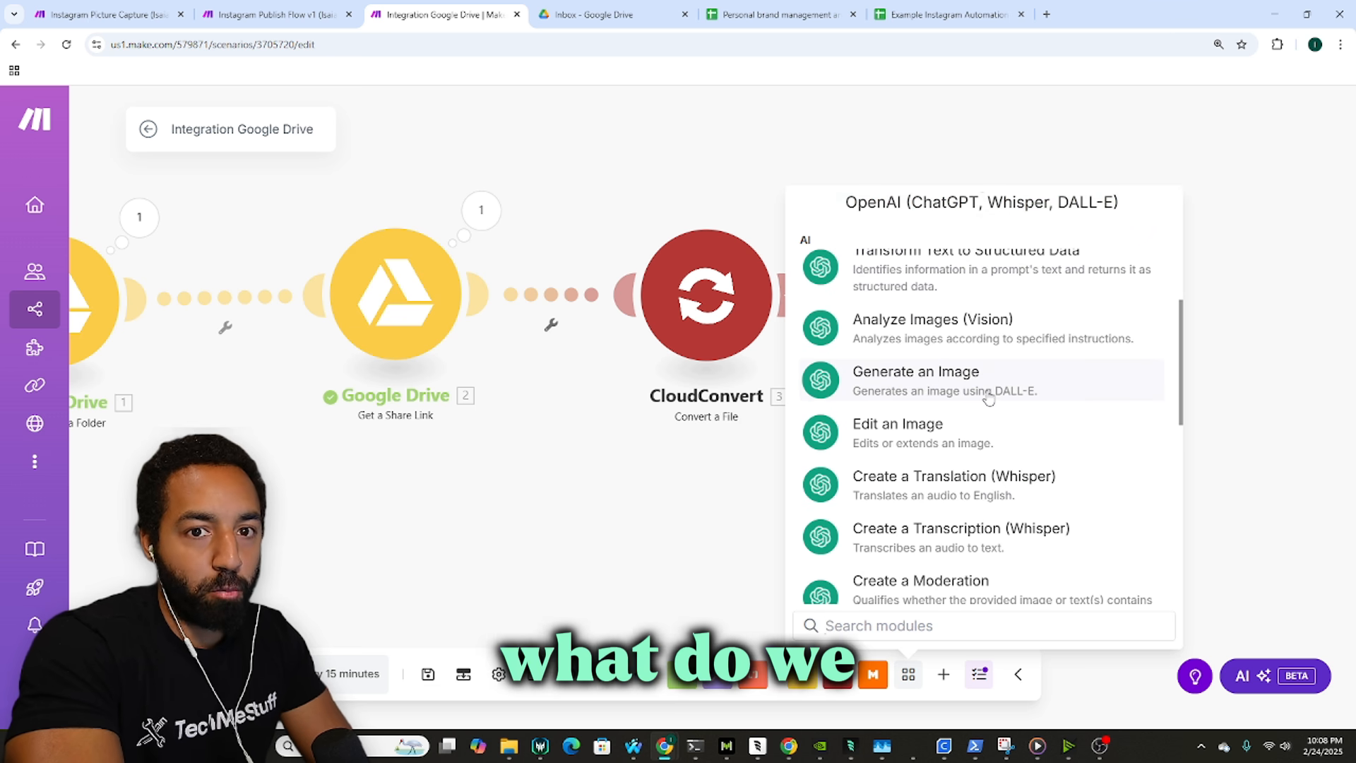
scroll(989, 399, down, 3)
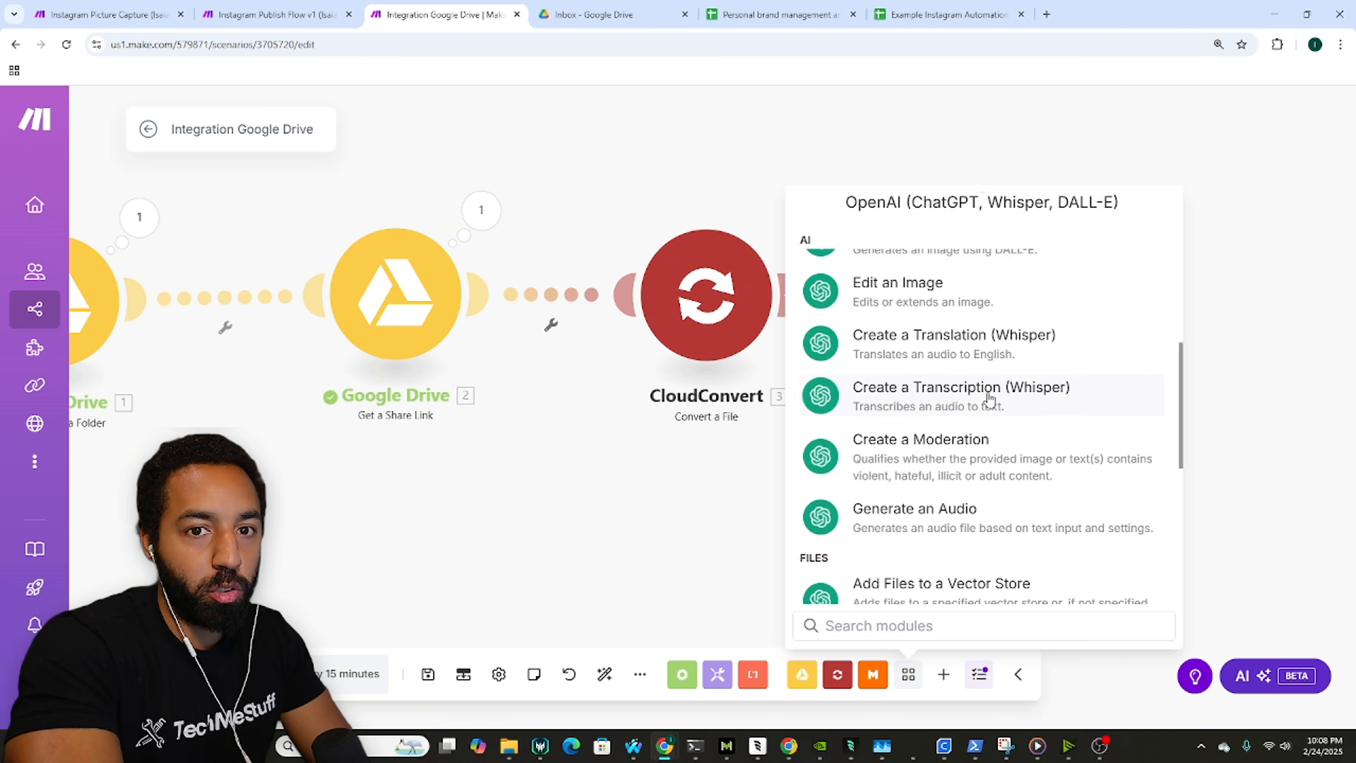
Step: Review the image-analysis prompt in the Instagram Picture Capture scenario's OpenAI module
click(128, 10)
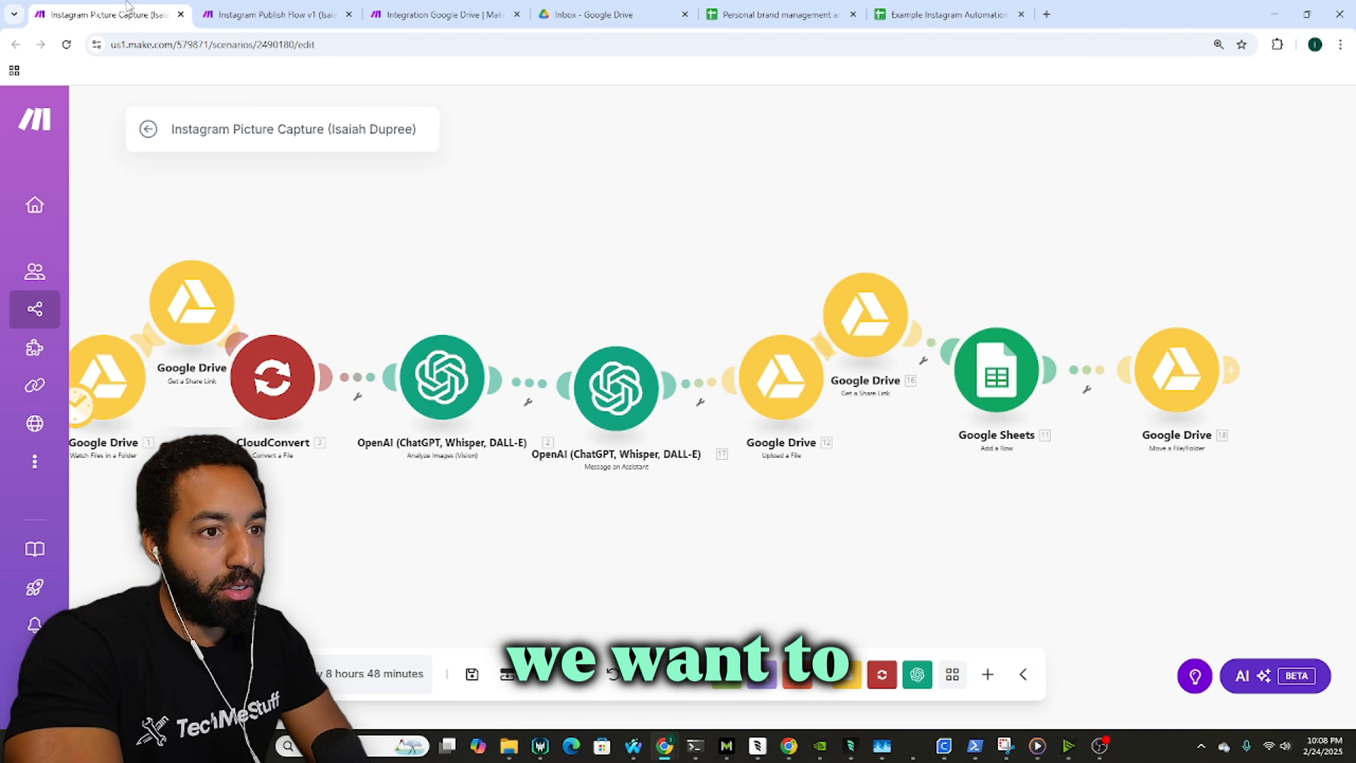
click(447, 380)
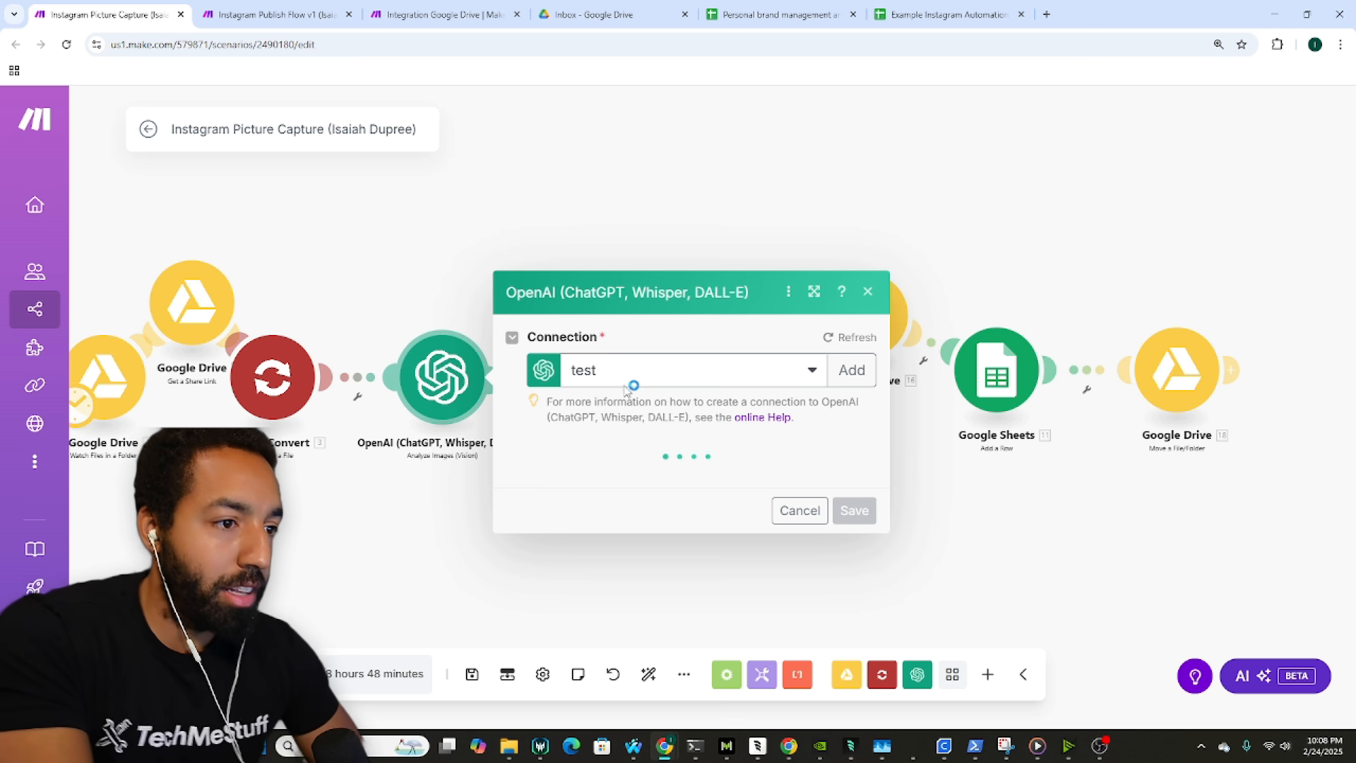
scroll(707, 390, down, 1)
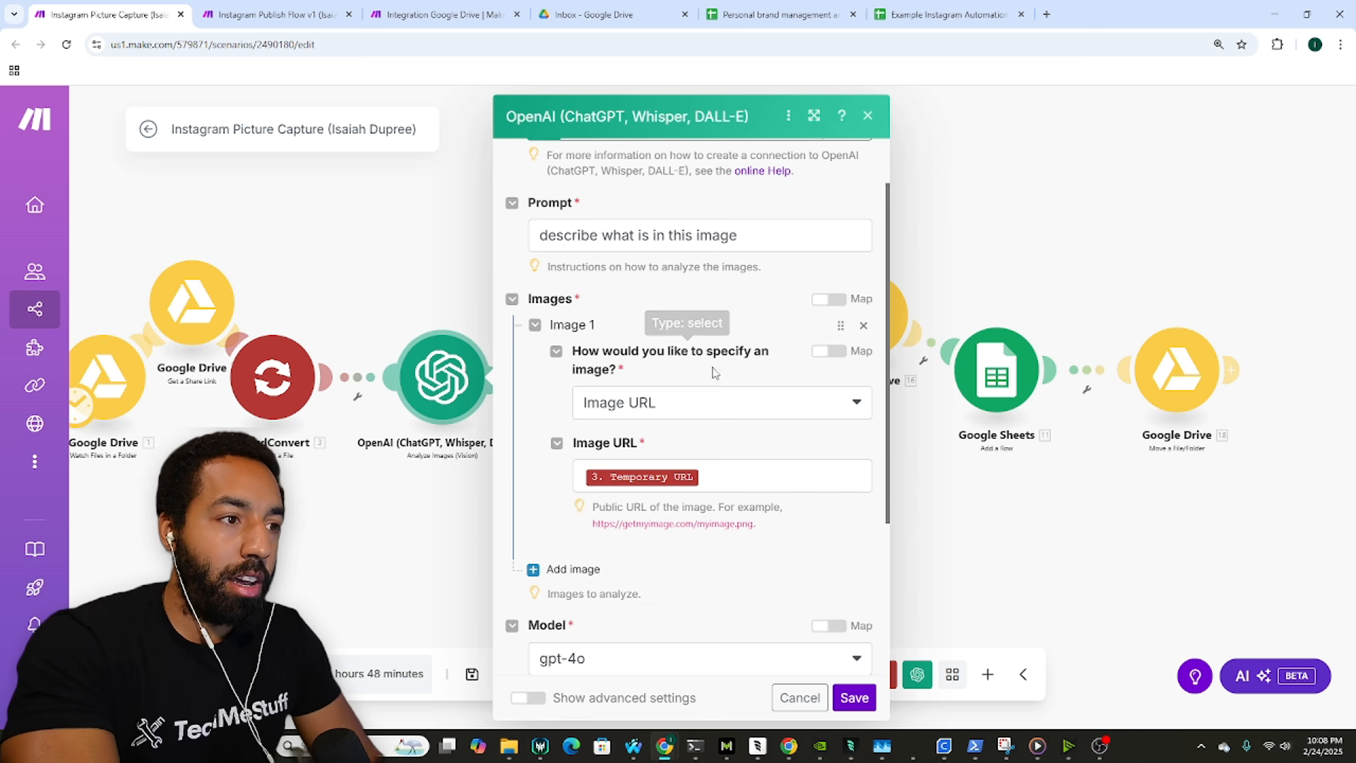
scroll(700, 343, up, 1)
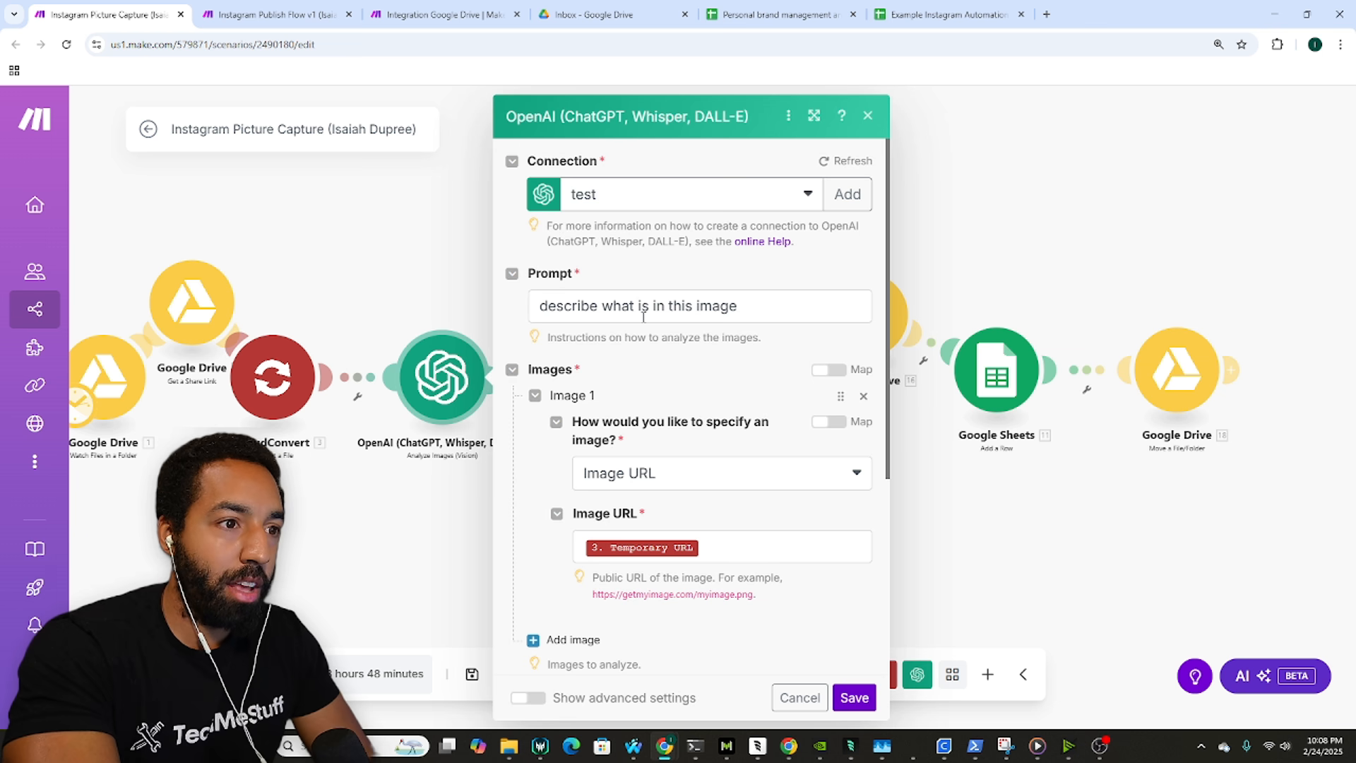
drag(776, 317, 380, 311)
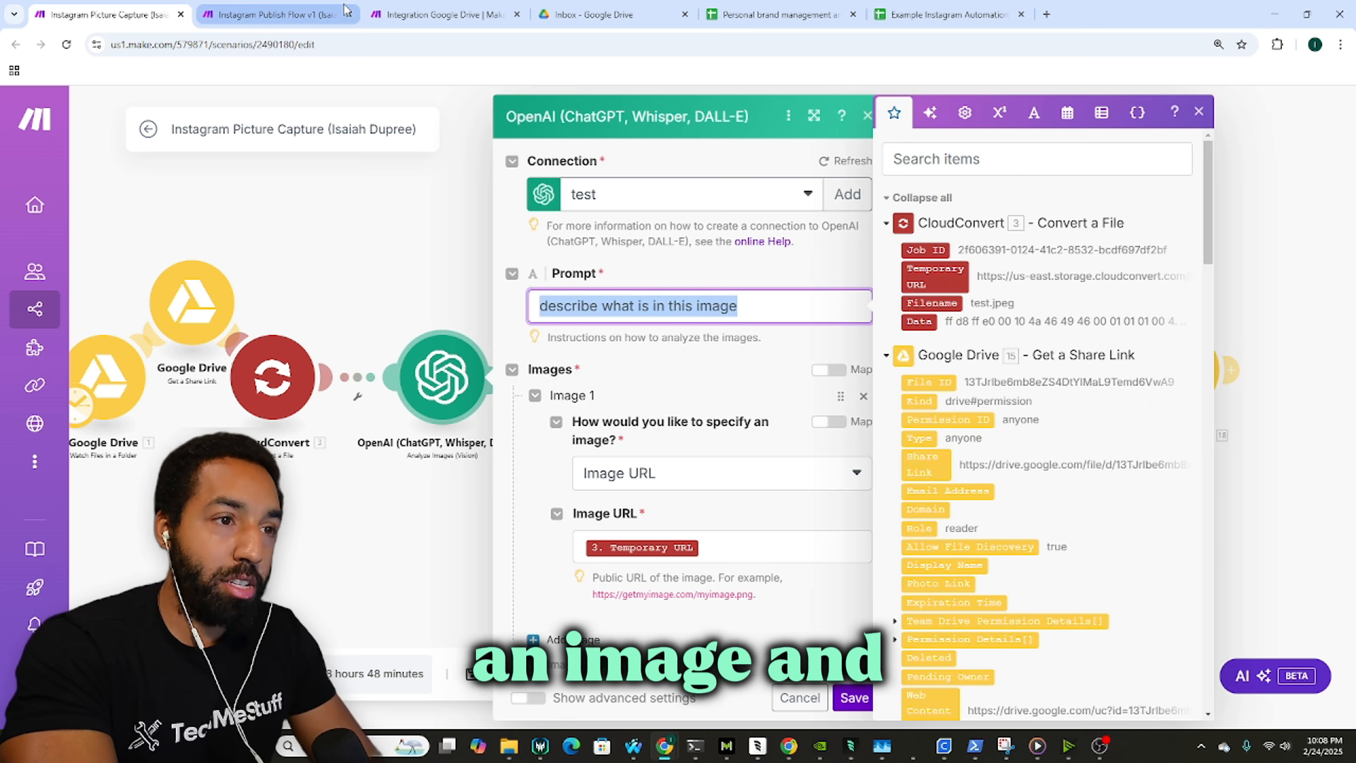
Step: Insert an OpenAI Analyze Images (Vision) module after CloudConvert in Integration Google Drive
click(441, 7)
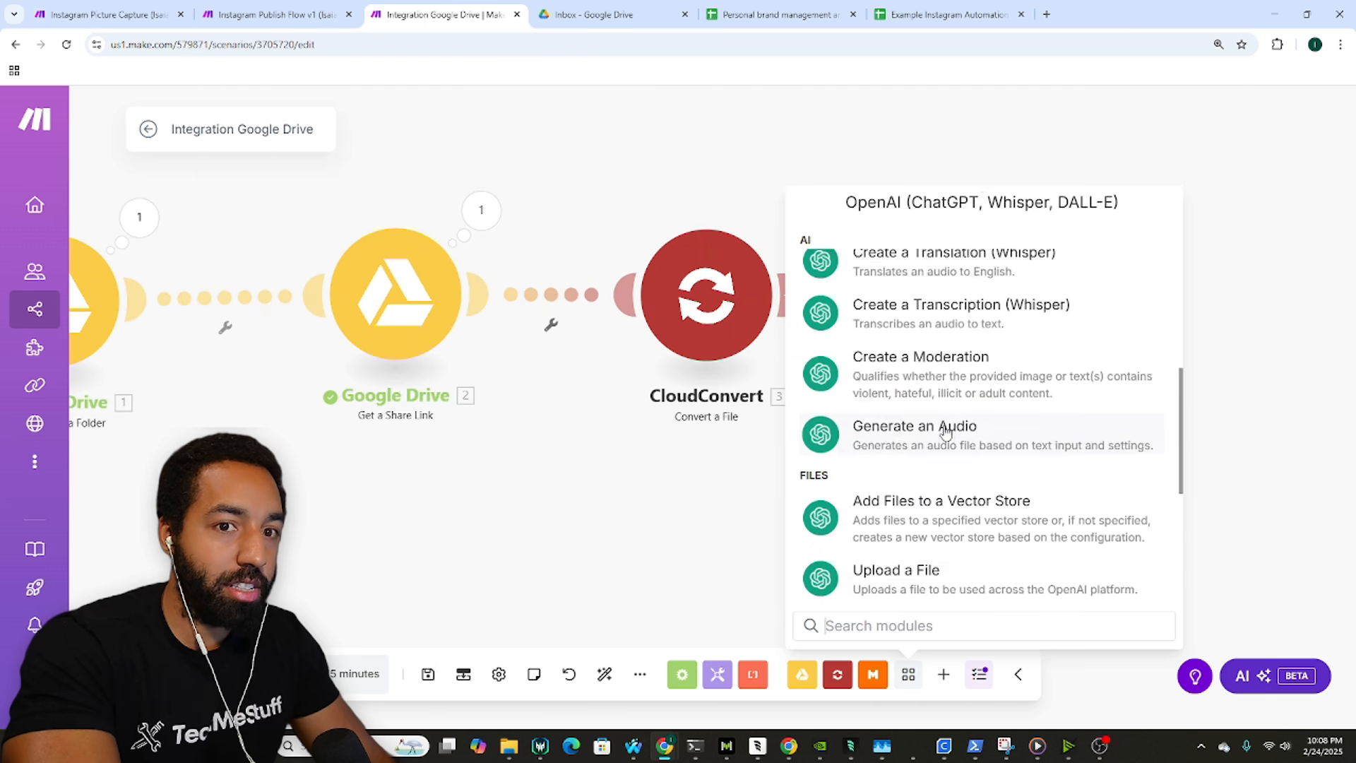
scroll(962, 448, down, 5)
scroll(981, 447, up, 6)
scroll(981, 448, up, 4)
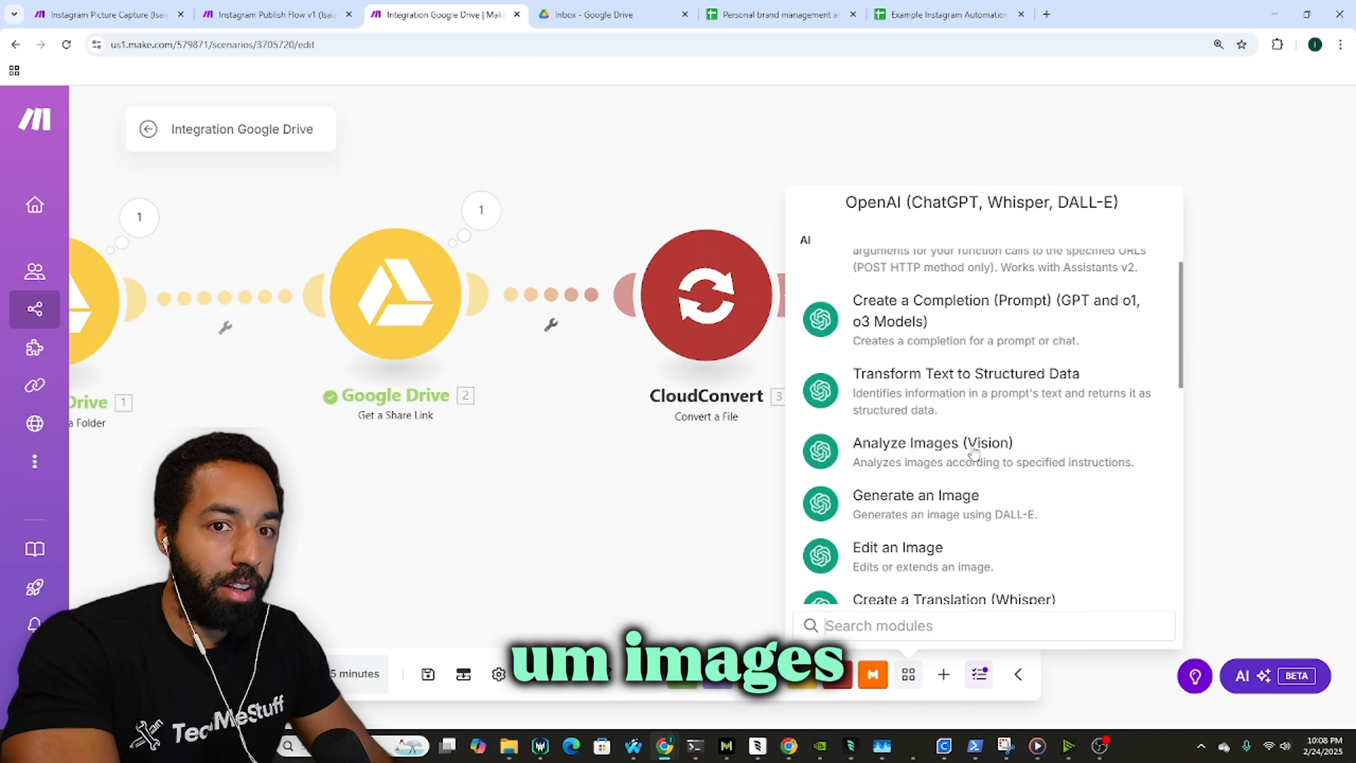
click(995, 461)
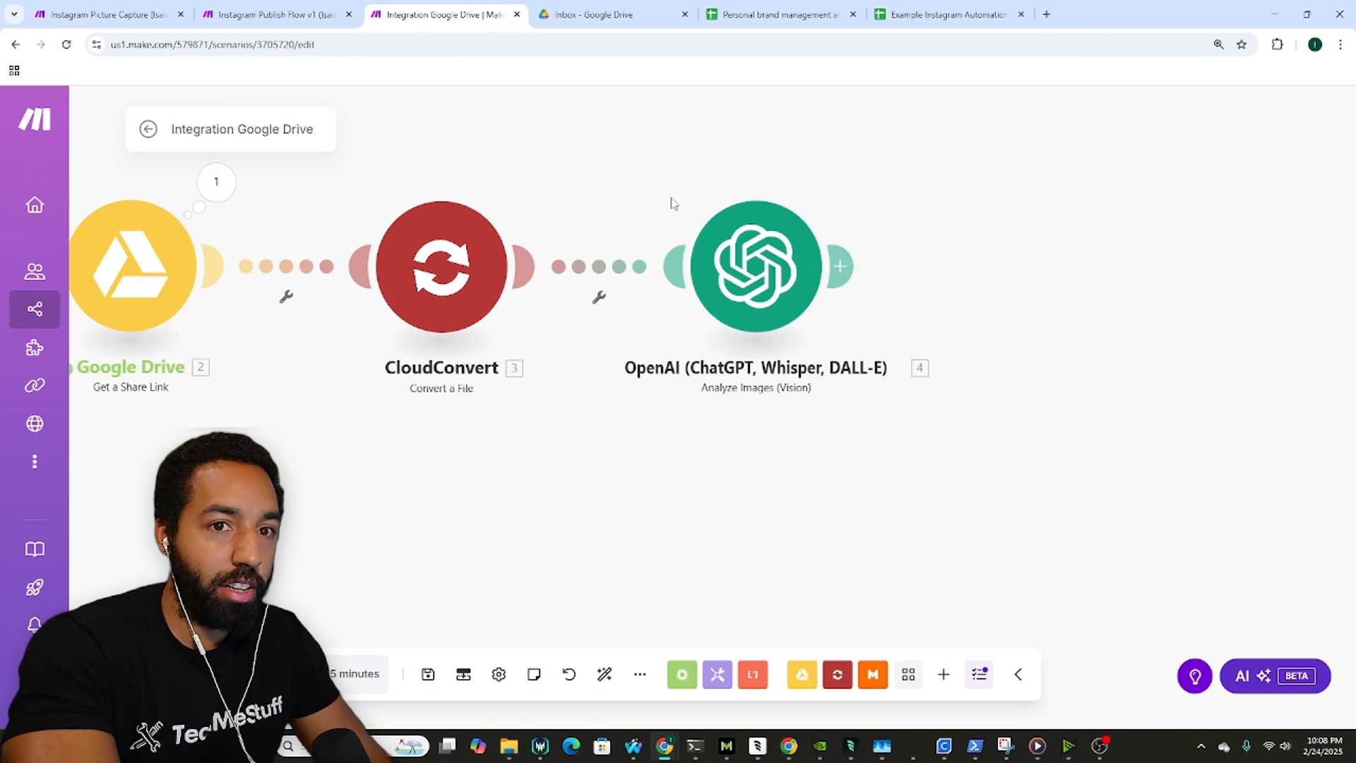
Step: Enter the prompt 'describe what is in this image' in the Analyze Images module
click(105, 13)
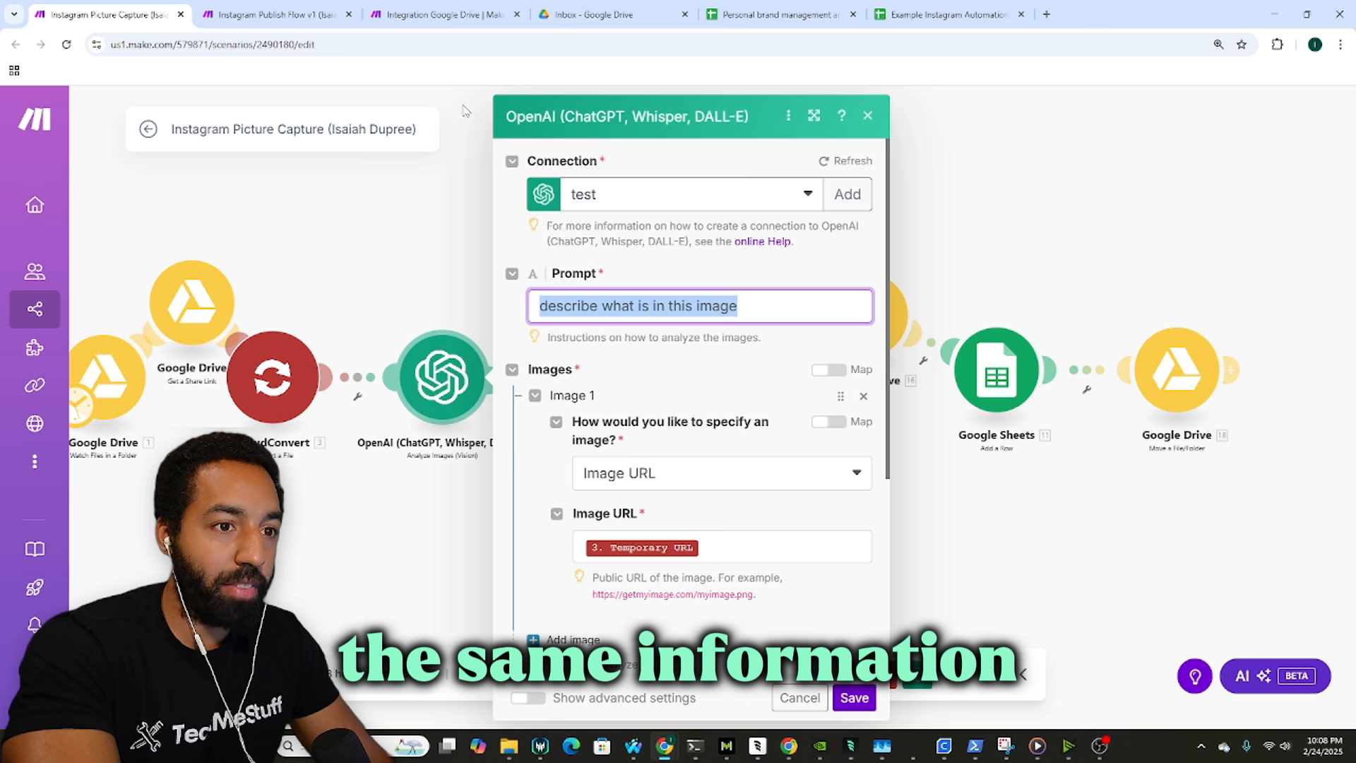
click(437, 12)
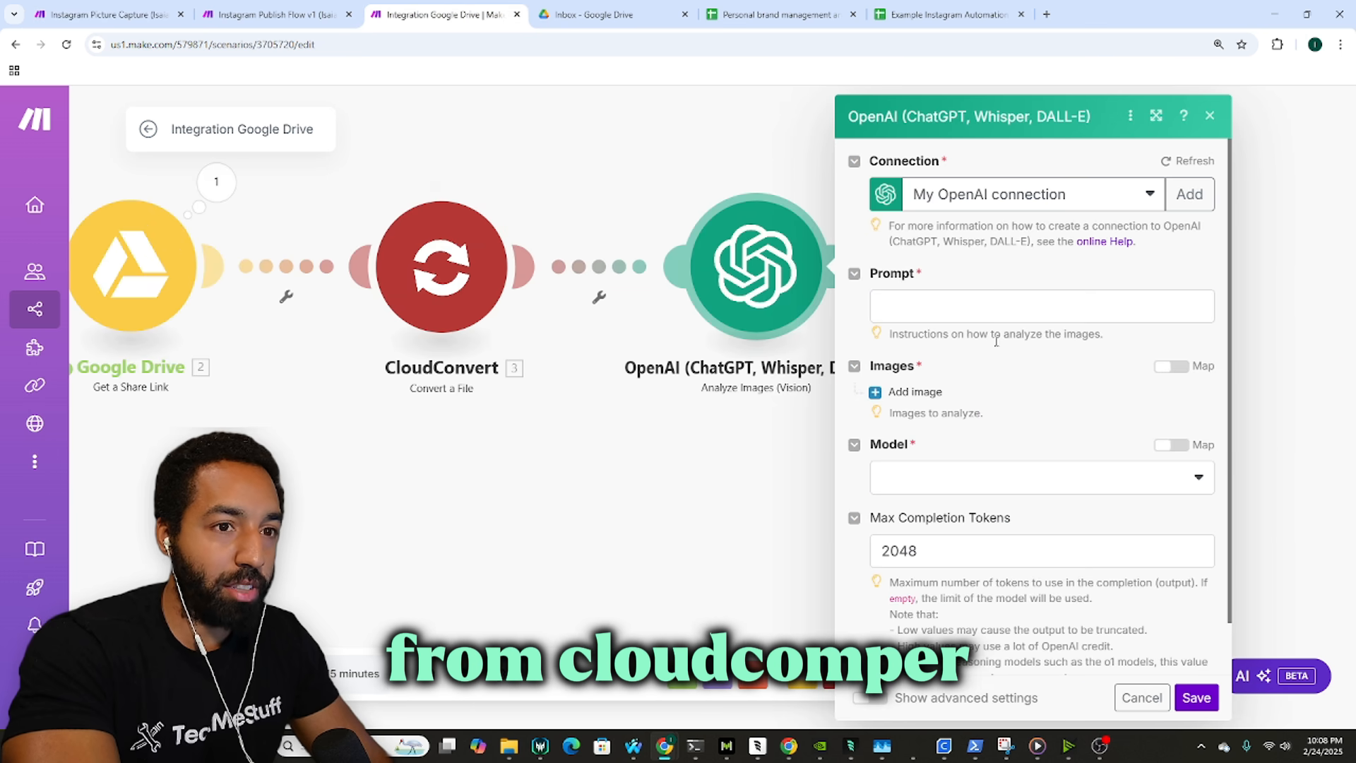
click(984, 305)
text(describe what is in this image)
Step: Add an image whose Image URL is mapped to CloudConvert's Temporary URL
click(915, 391)
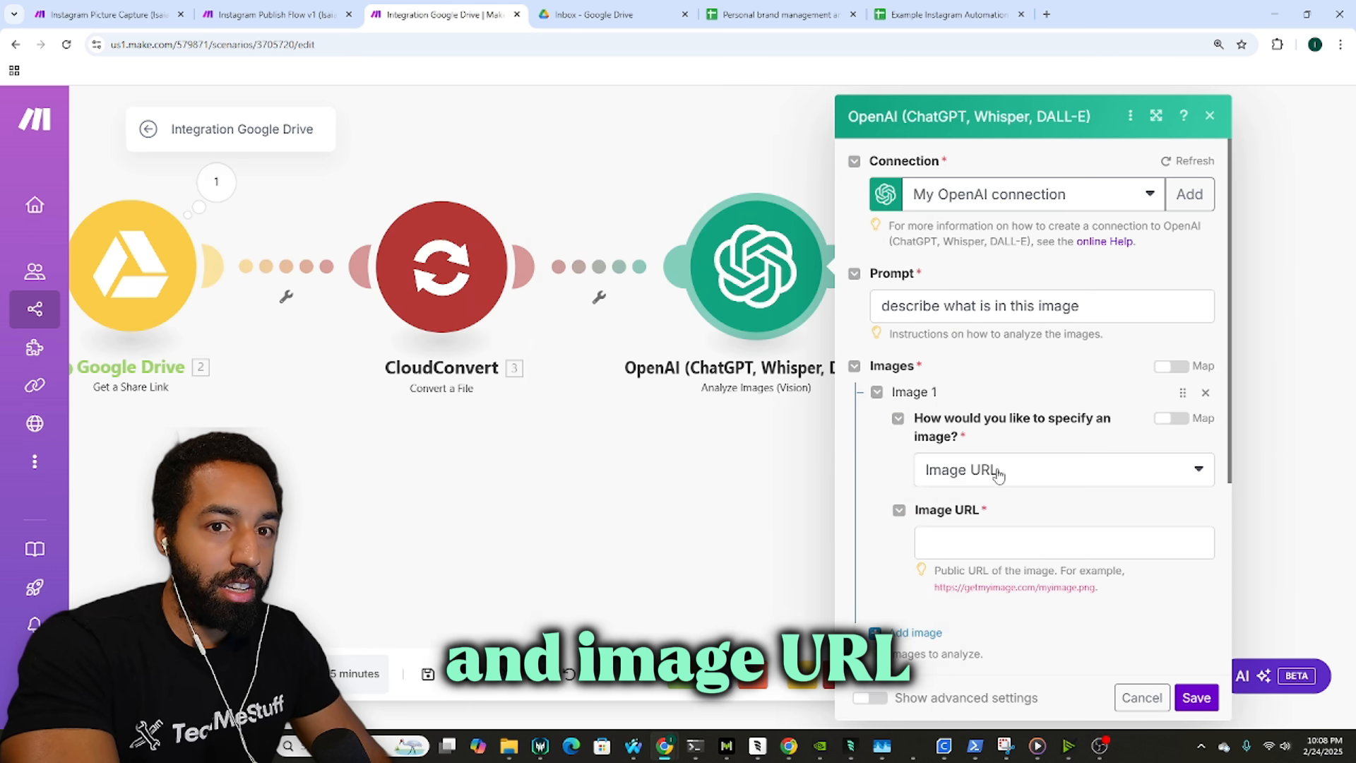
click(1011, 547)
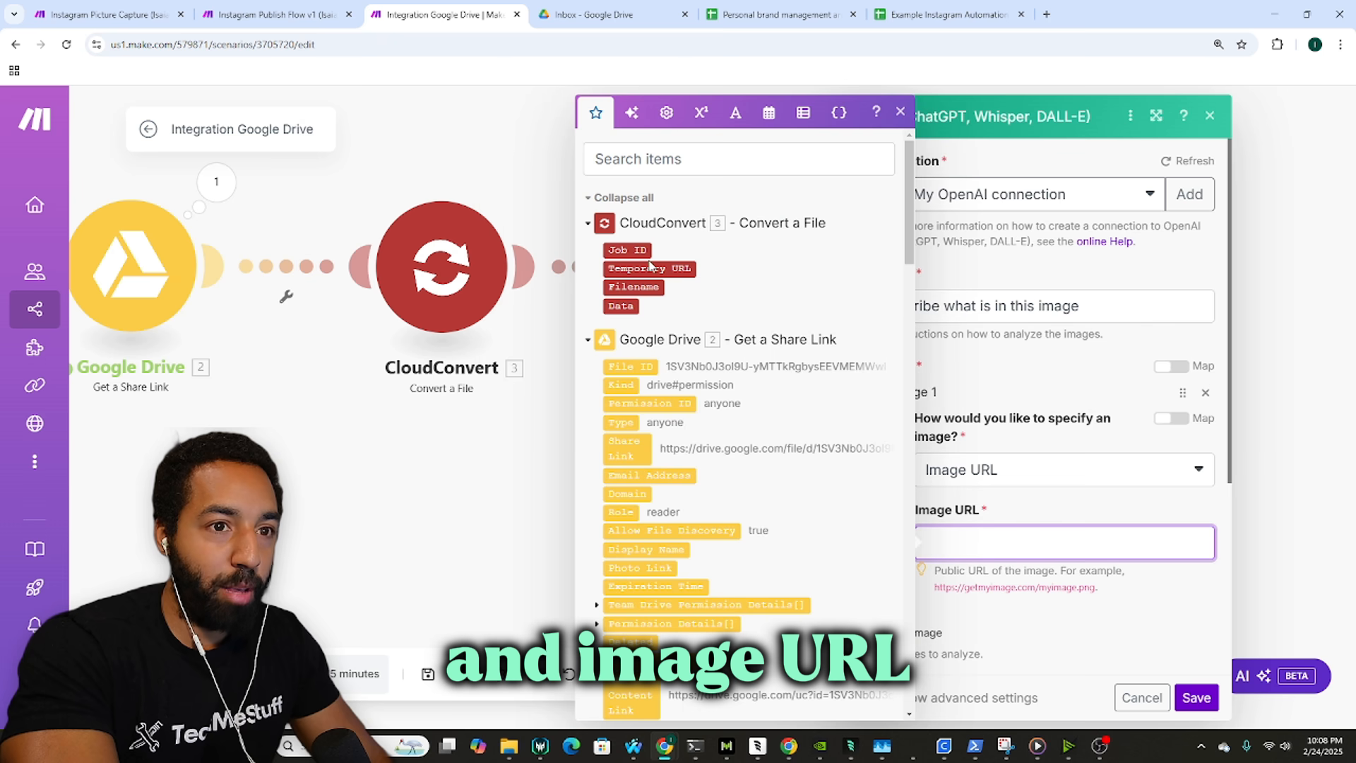
click(106, 14)
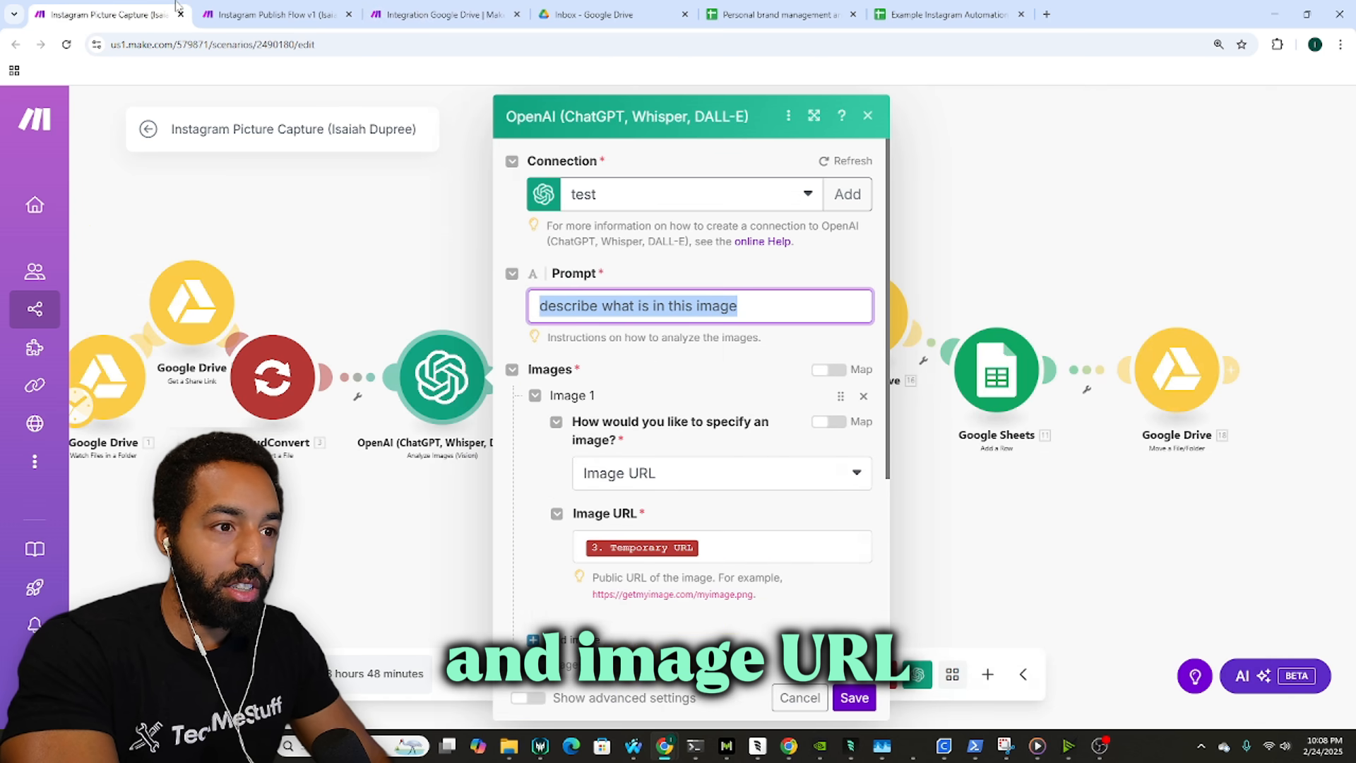
click(413, 10)
click(979, 547)
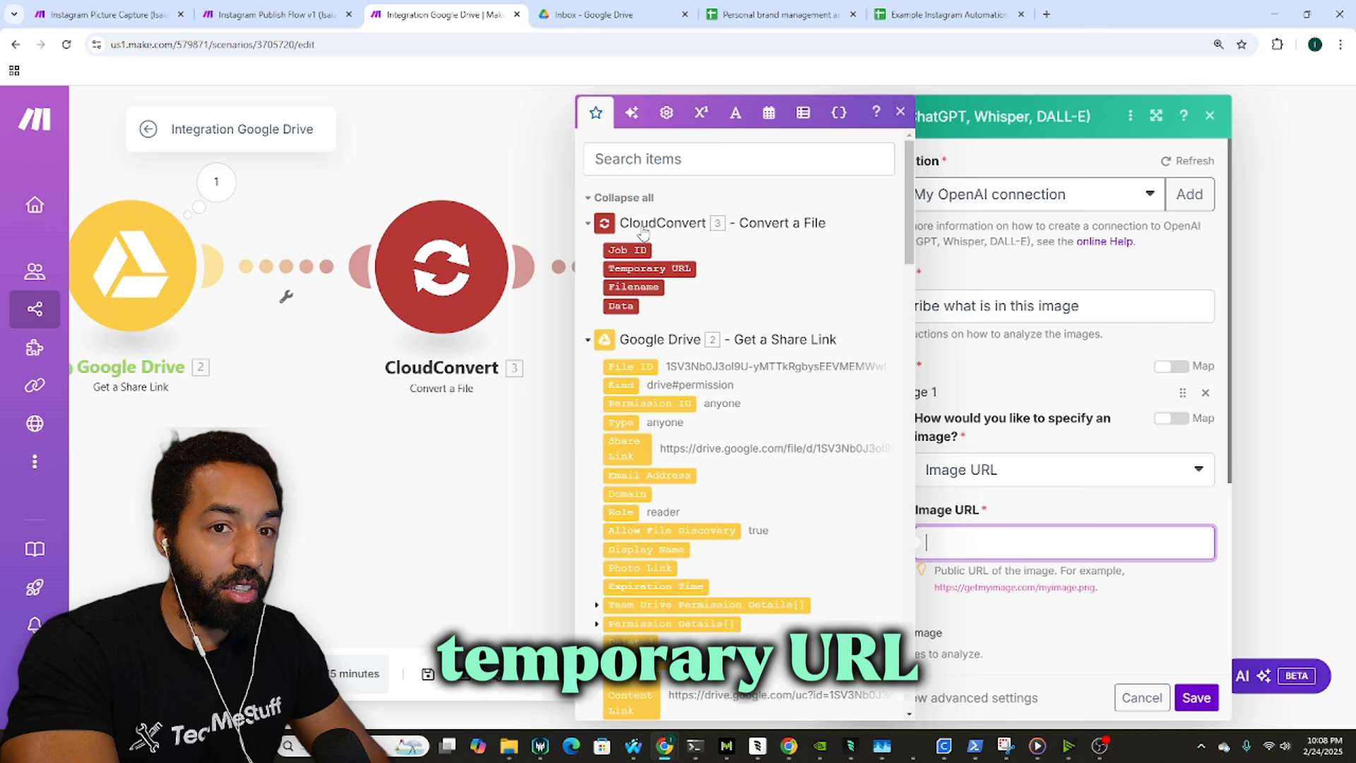
click(681, 270)
click(1033, 353)
scroll(1033, 353, down, 2)
scroll(1033, 354, down, 2)
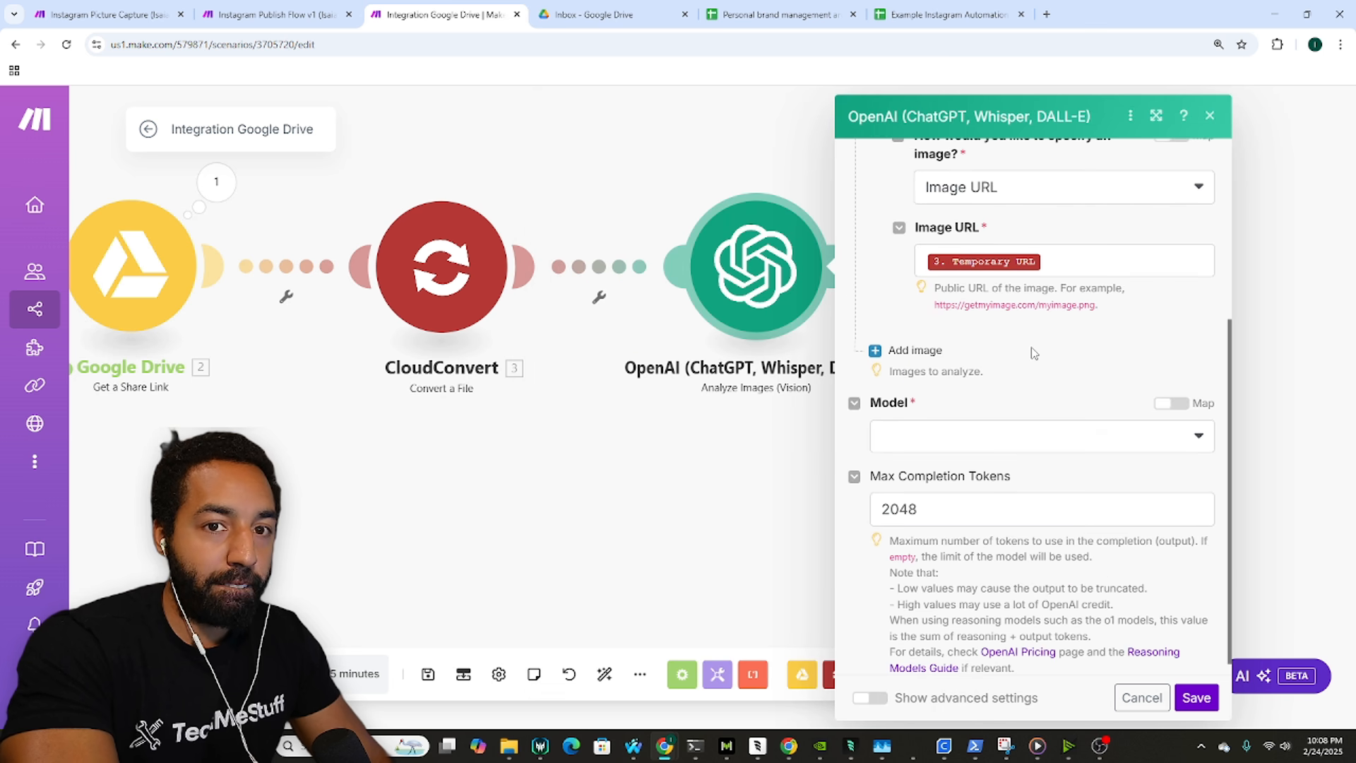
Step: Choose gpt-4o as the model, matching the reference scenario
click(1011, 424)
click(187, 7)
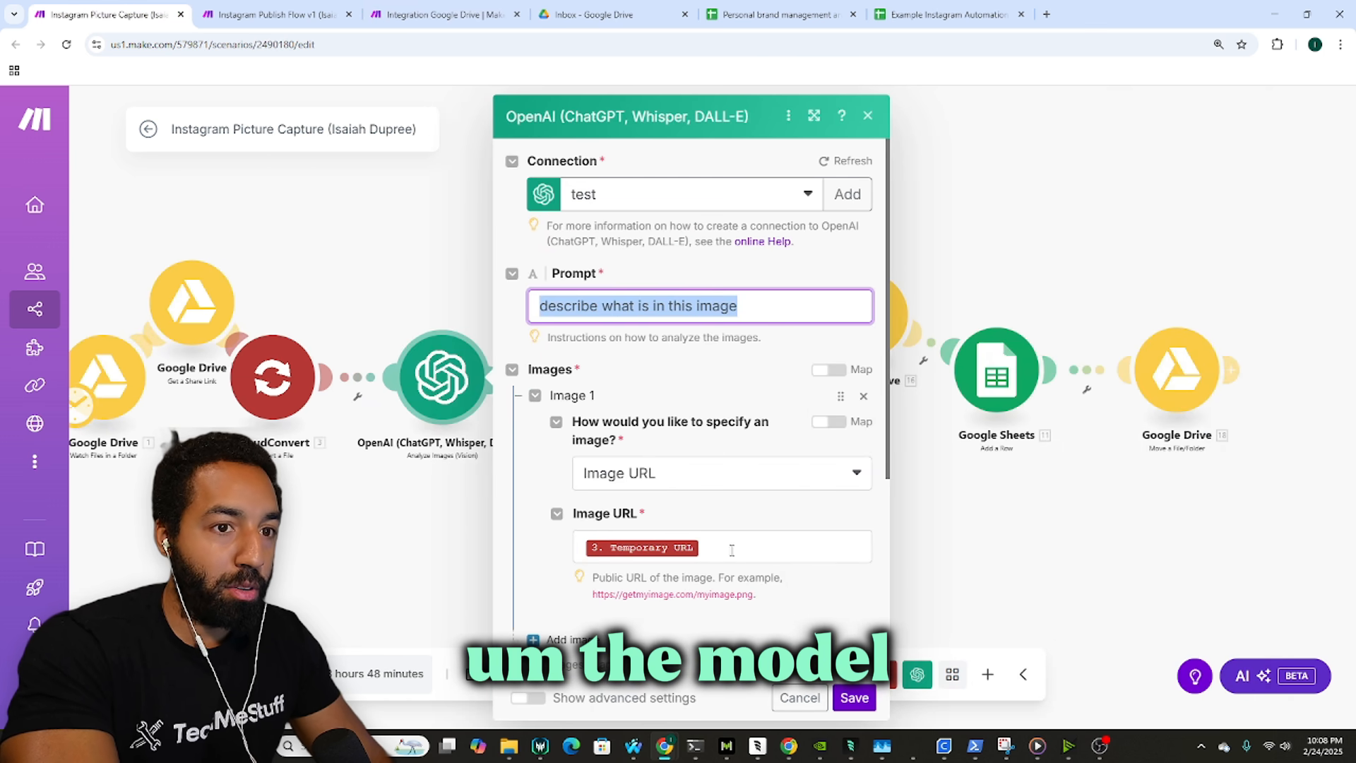
scroll(689, 403, down, 5)
click(445, 14)
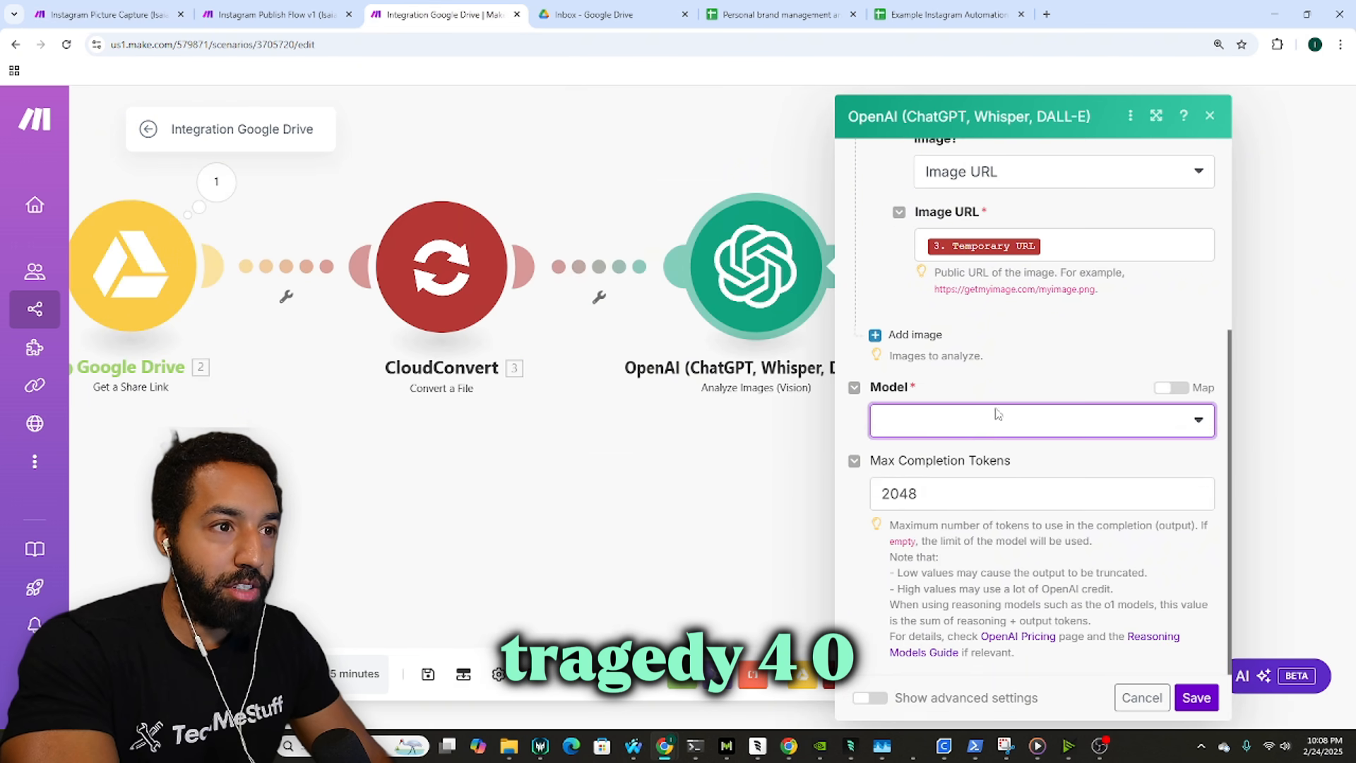
click(957, 437)
click(918, 448)
Step: Set Max Completion Tokens to 200 and save the Analyze Images module
click(106, 14)
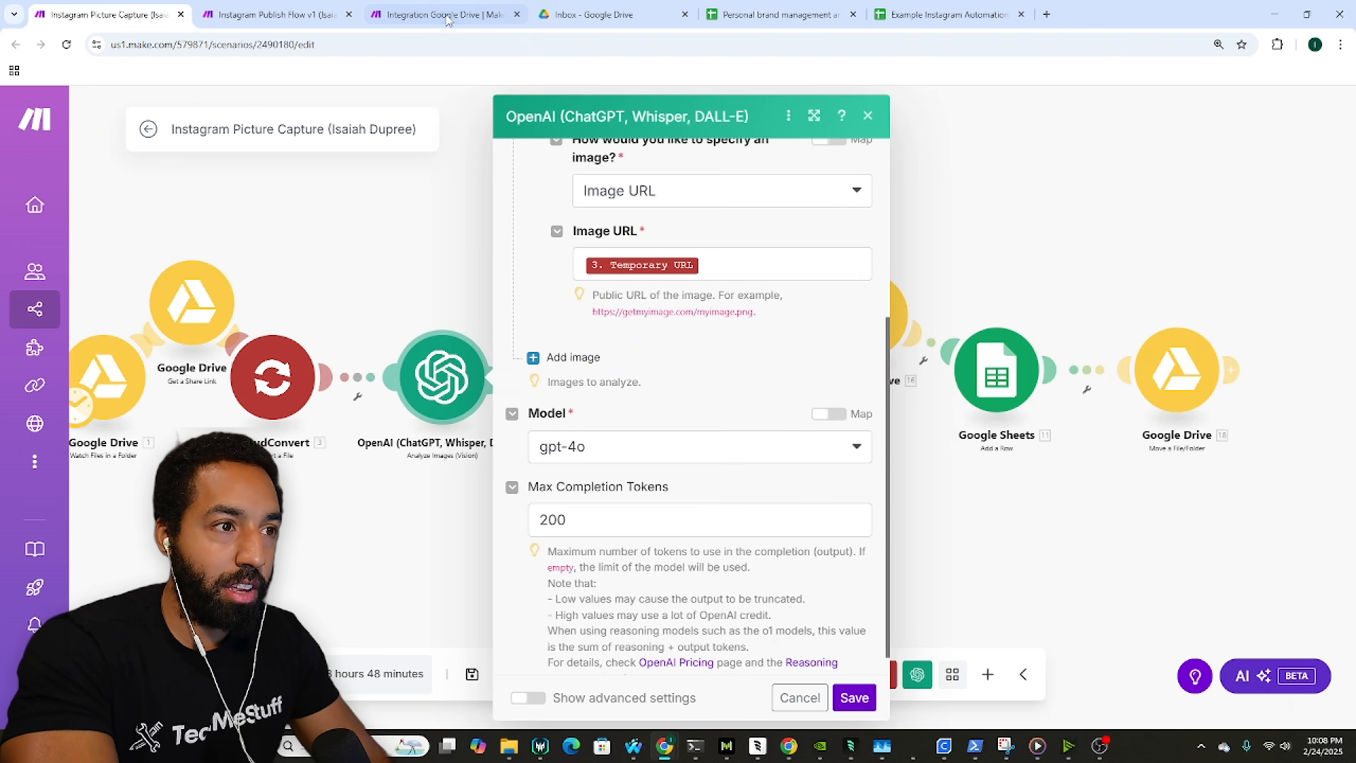
scroll(628, 395, down, 1)
drag(588, 495, 413, 465)
key(ctrl+c)
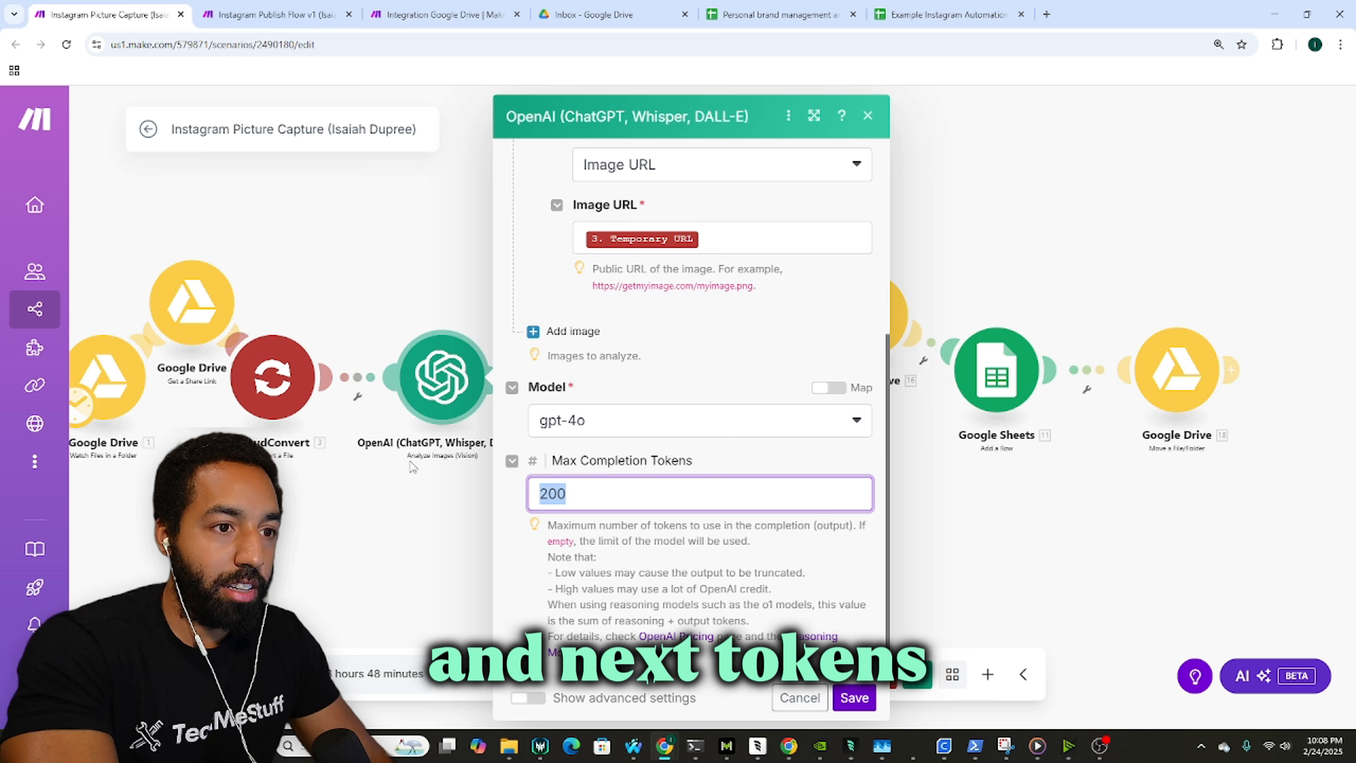
click(397, 7)
double_click(895, 492)
key(ctrl+v)
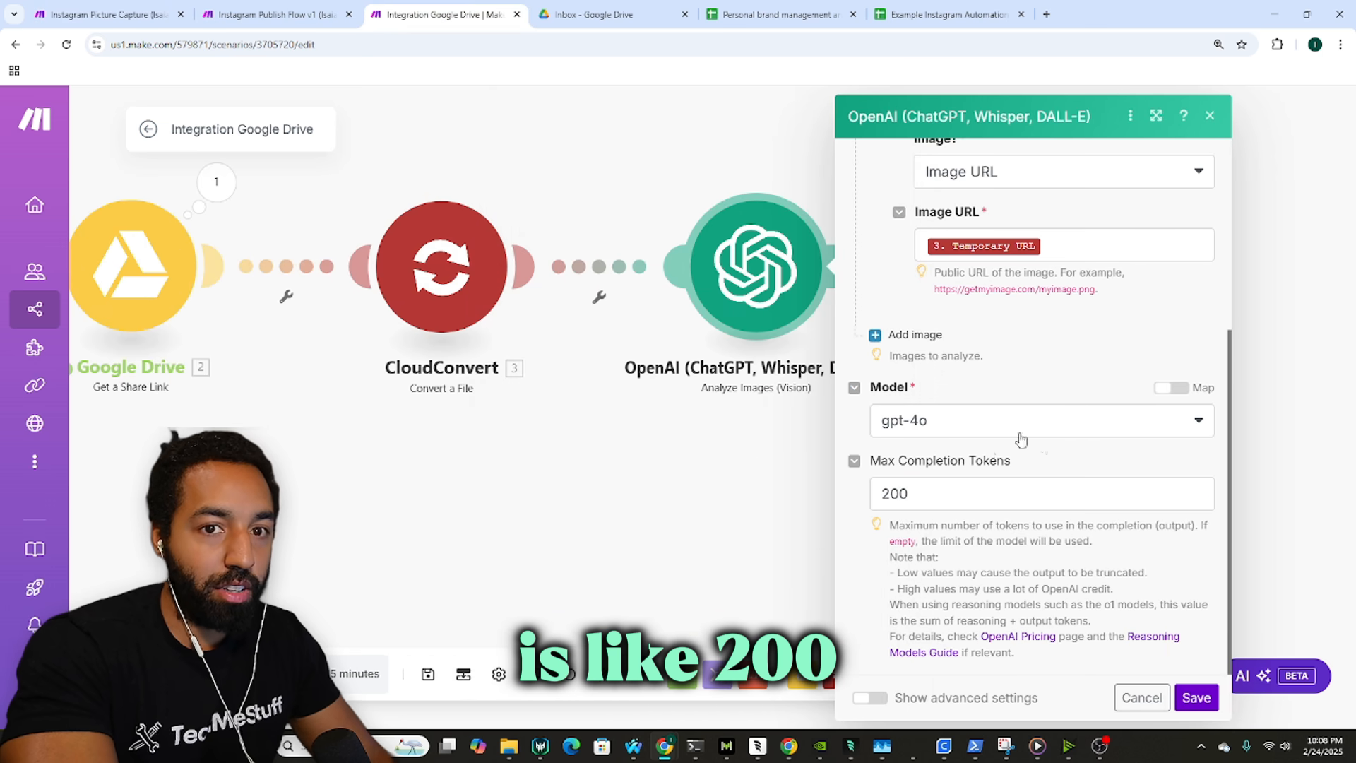
click(1196, 697)
drag(947, 384, 763, 360)
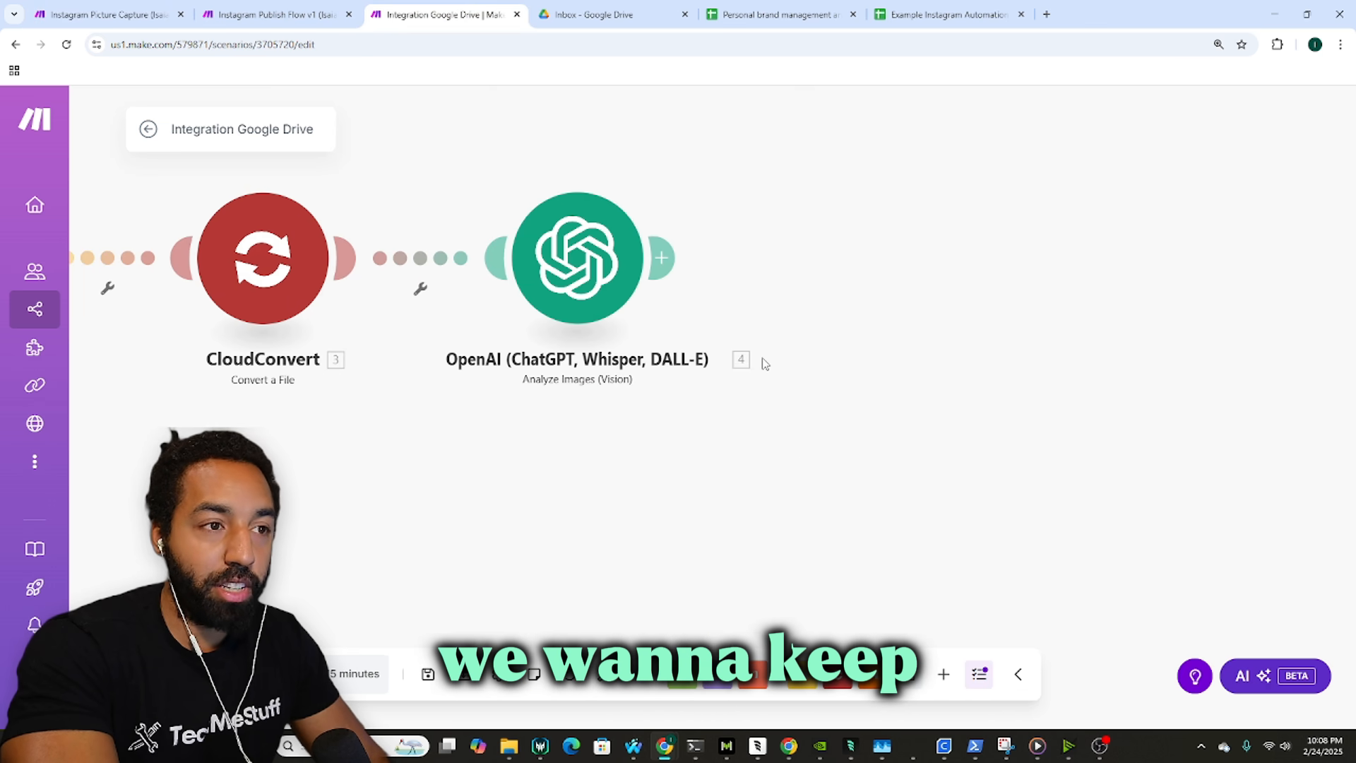
Step: Add an OpenAI Message an Assistant module after the image analysis step
click(915, 676)
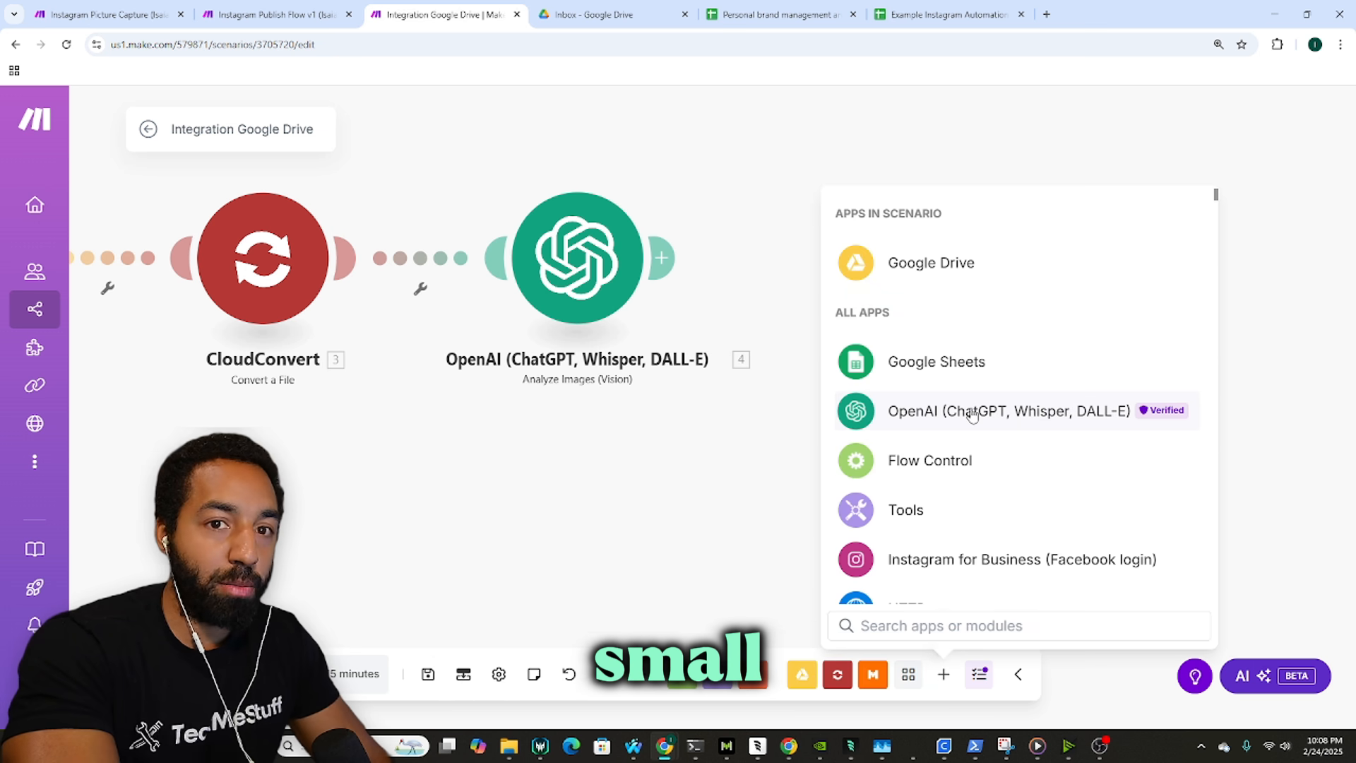
click(971, 410)
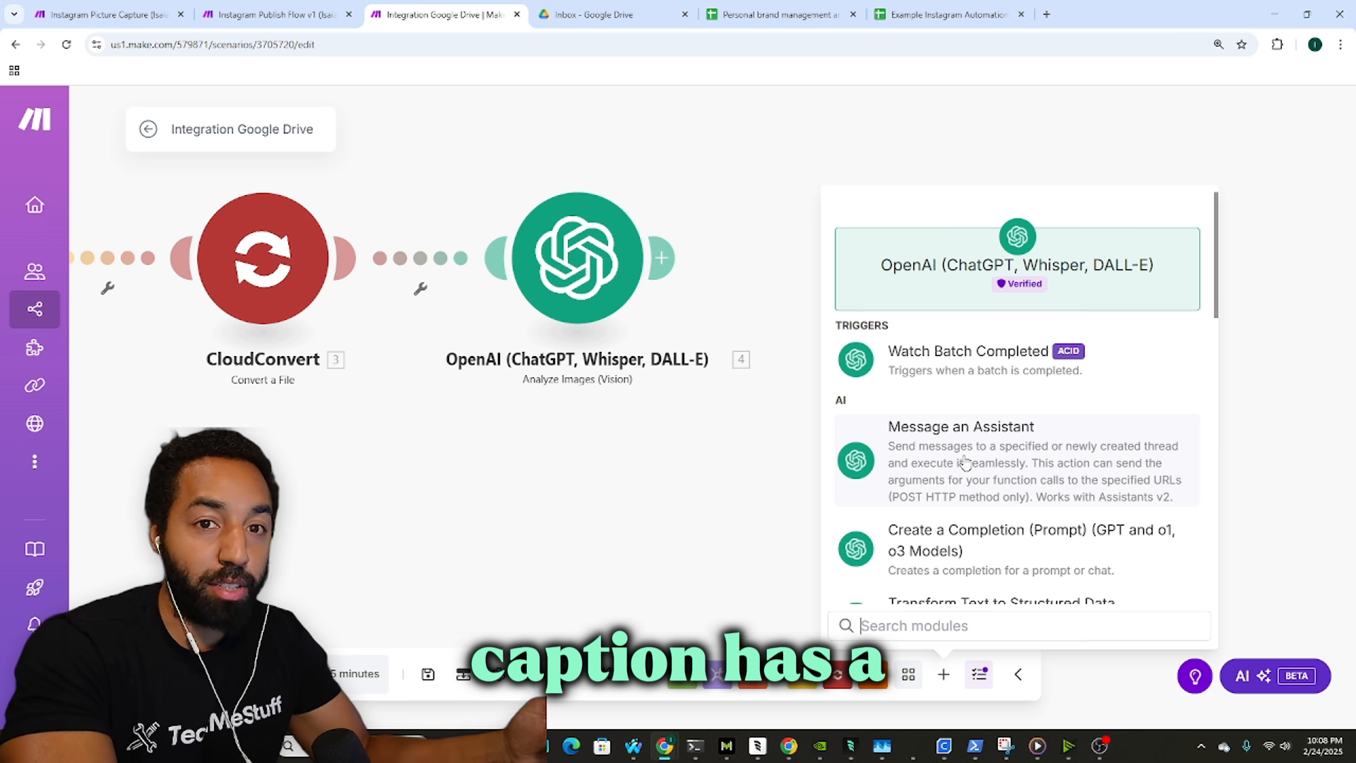
click(97, 6)
drag(485, 312, 422, 306)
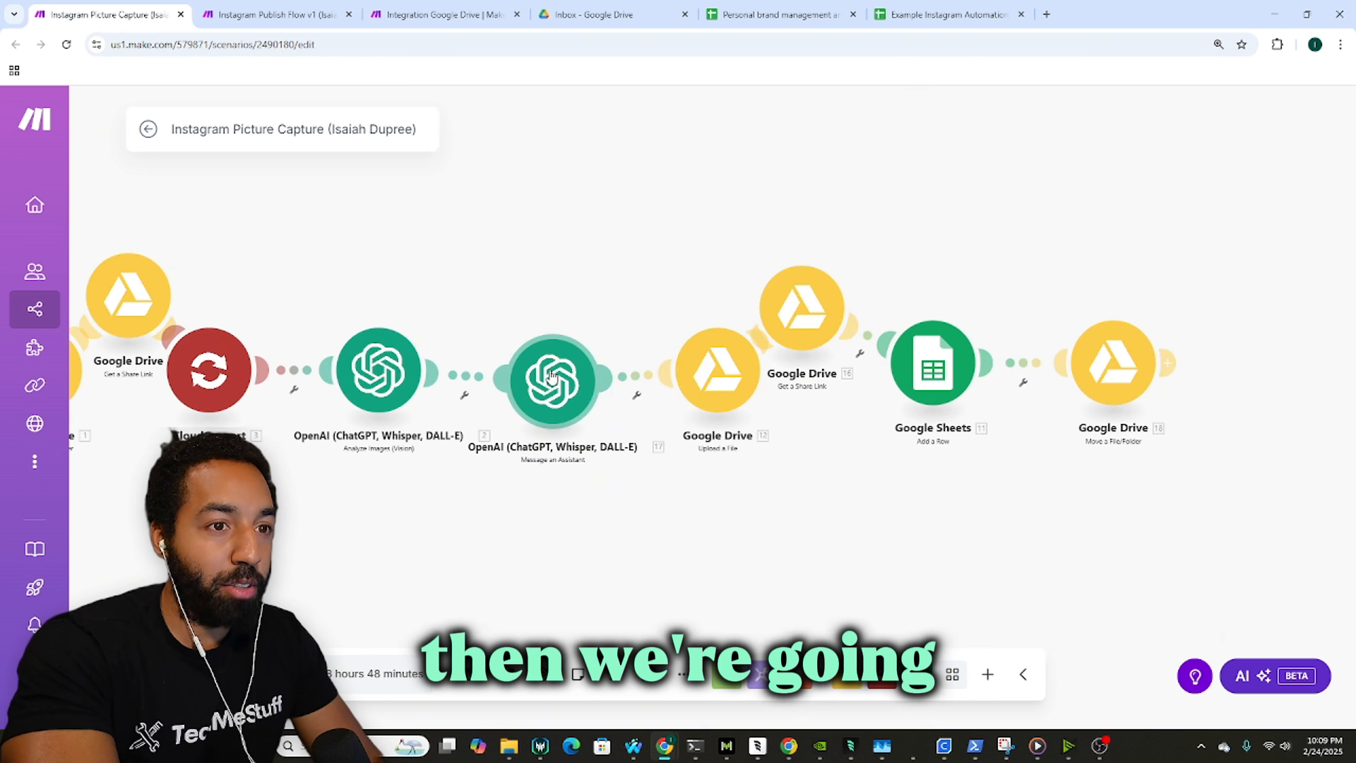
click(445, 14)
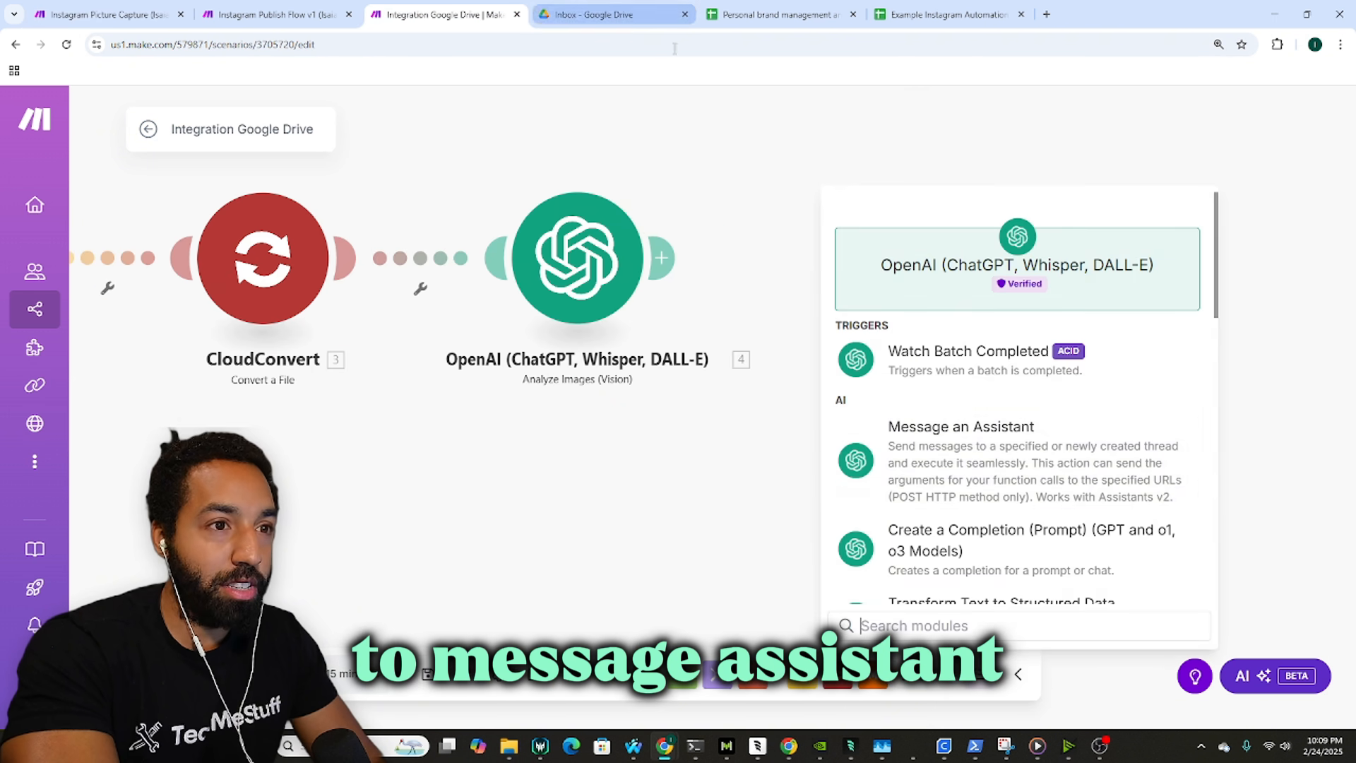
click(975, 467)
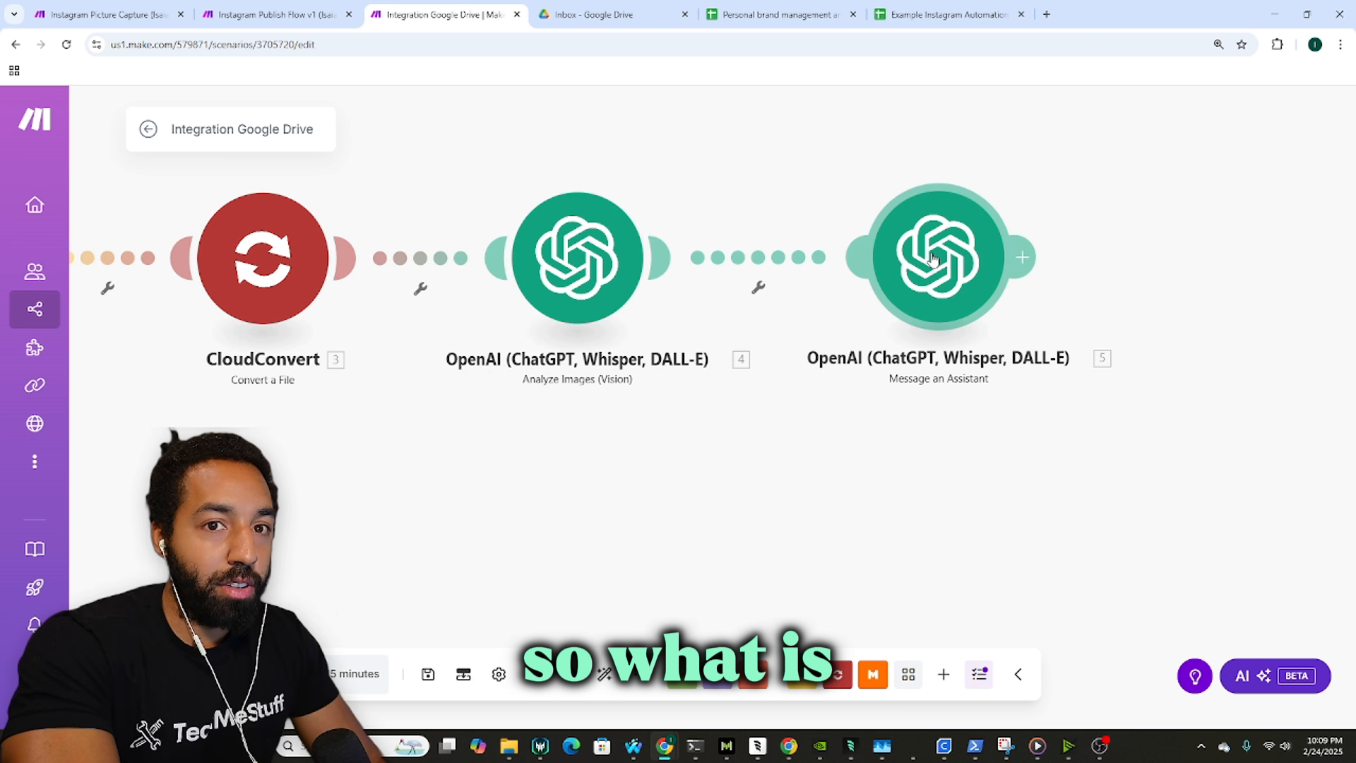
Step: Copy the reference assistant module's message text and open the new module's settings
click(141, 13)
click(551, 378)
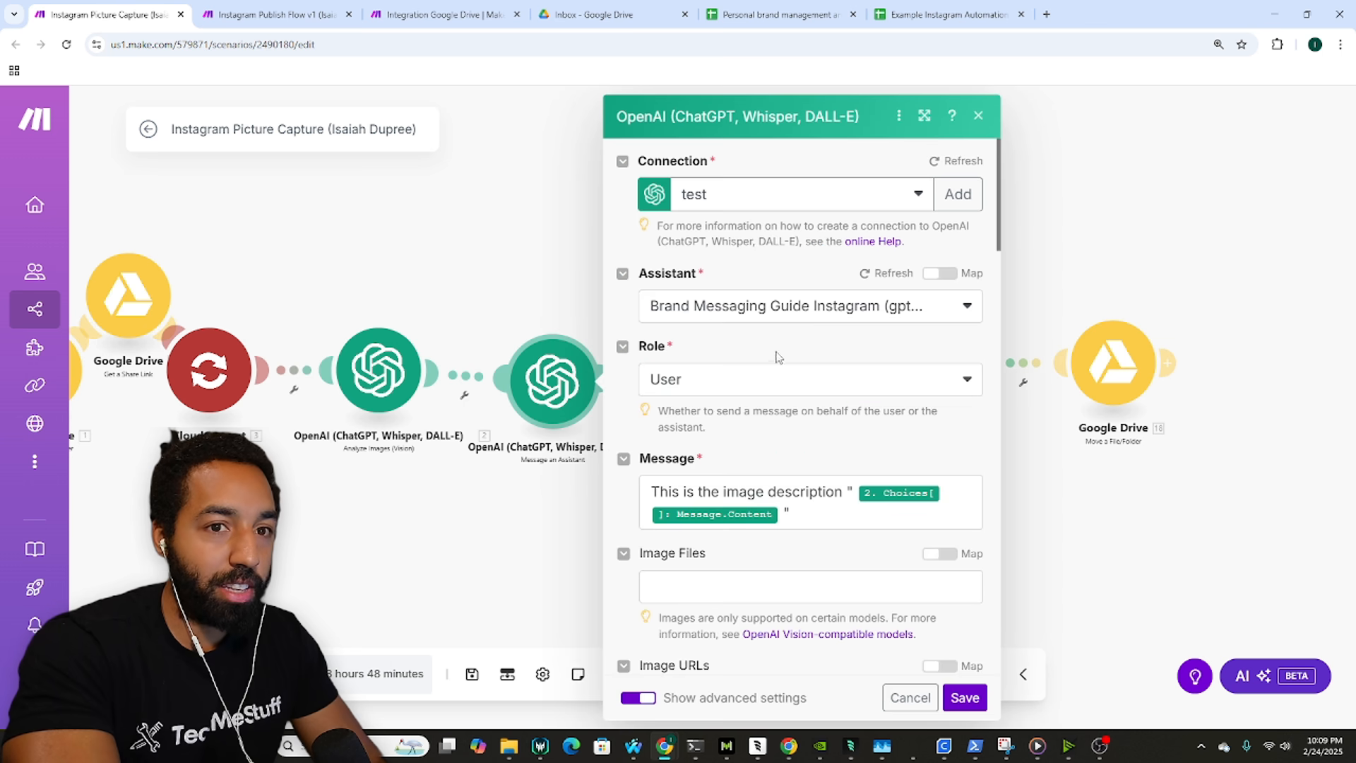
click(813, 511)
key(ctrl+a)
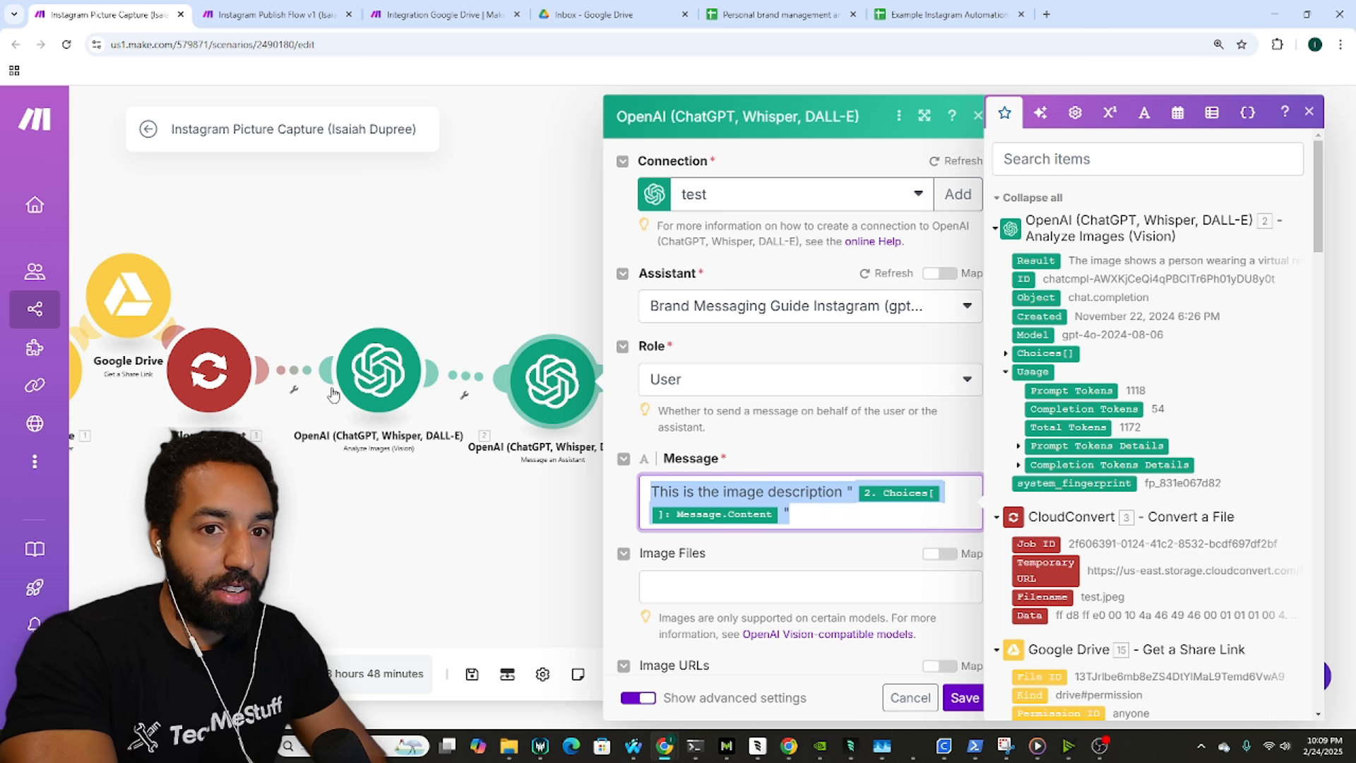
click(408, 6)
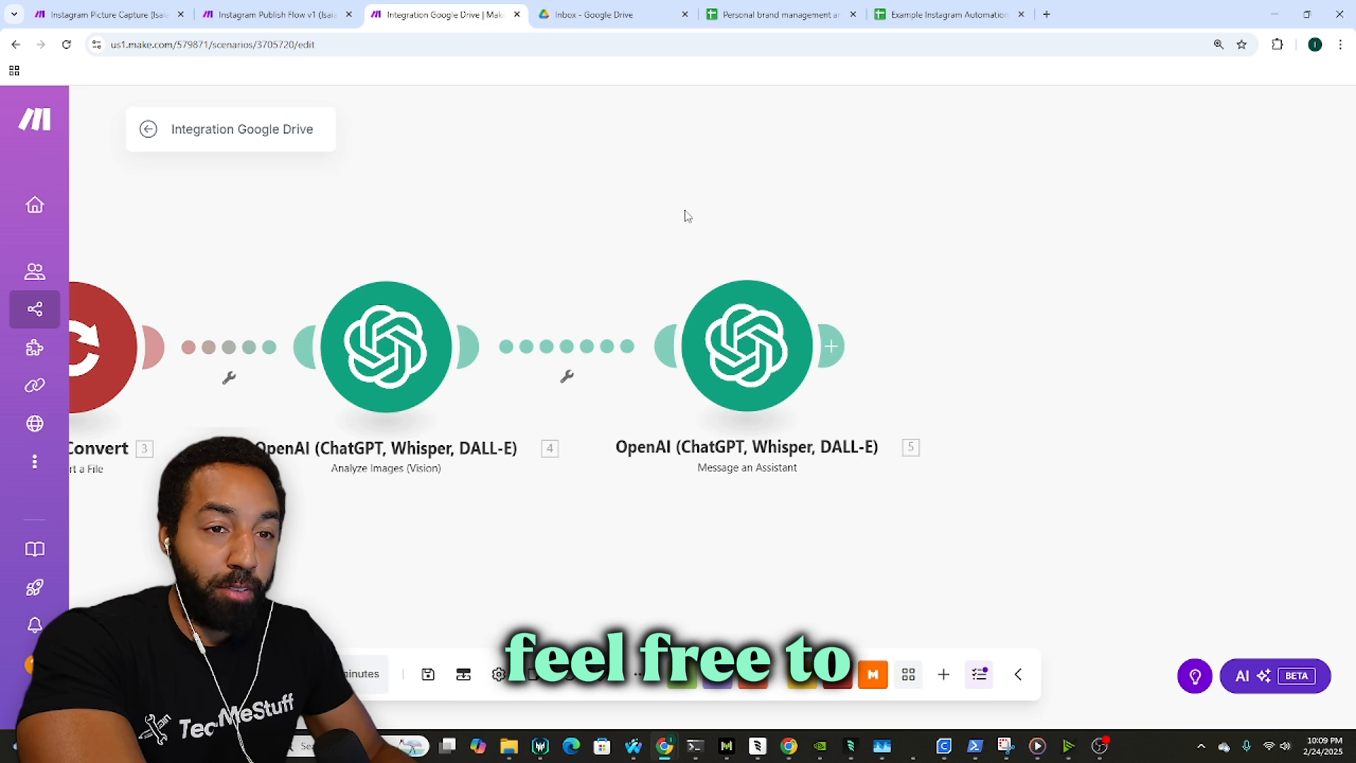
drag(783, 253, 738, 248)
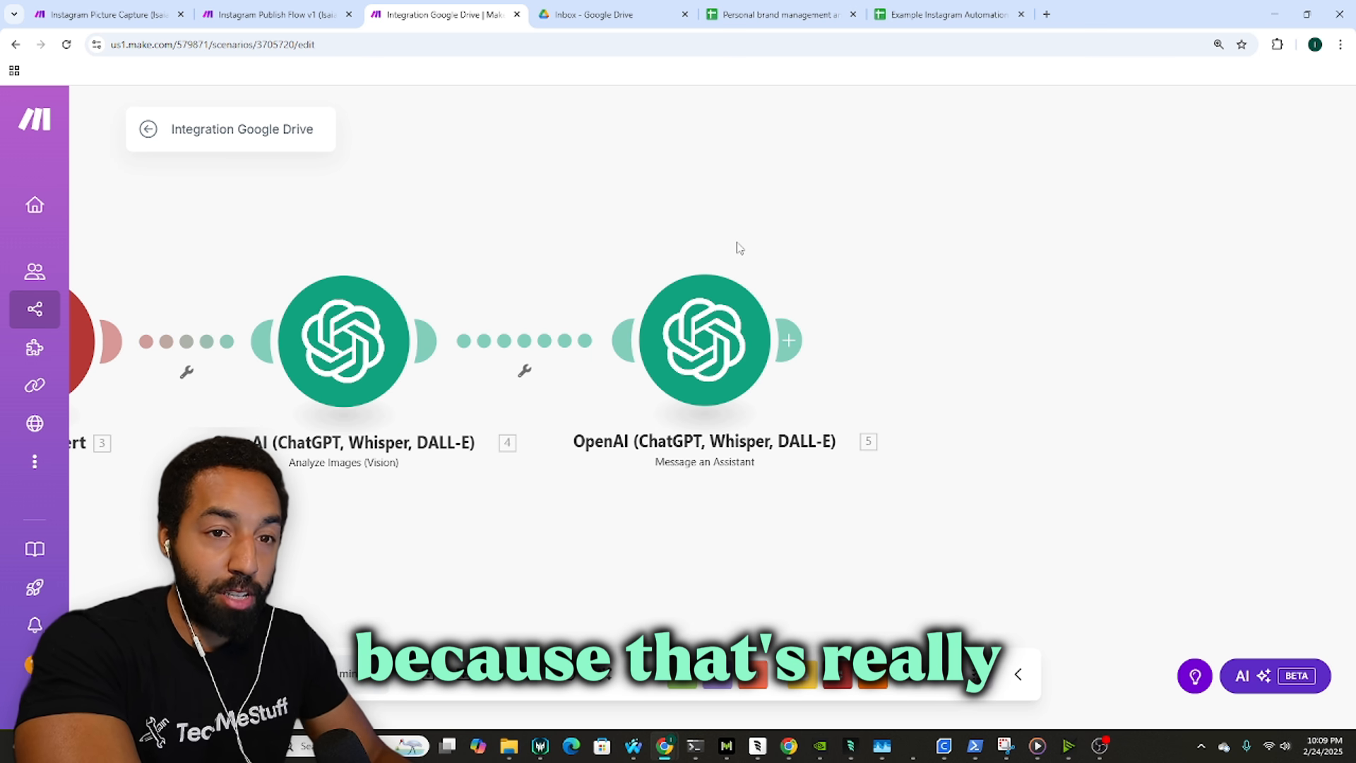
click(731, 310)
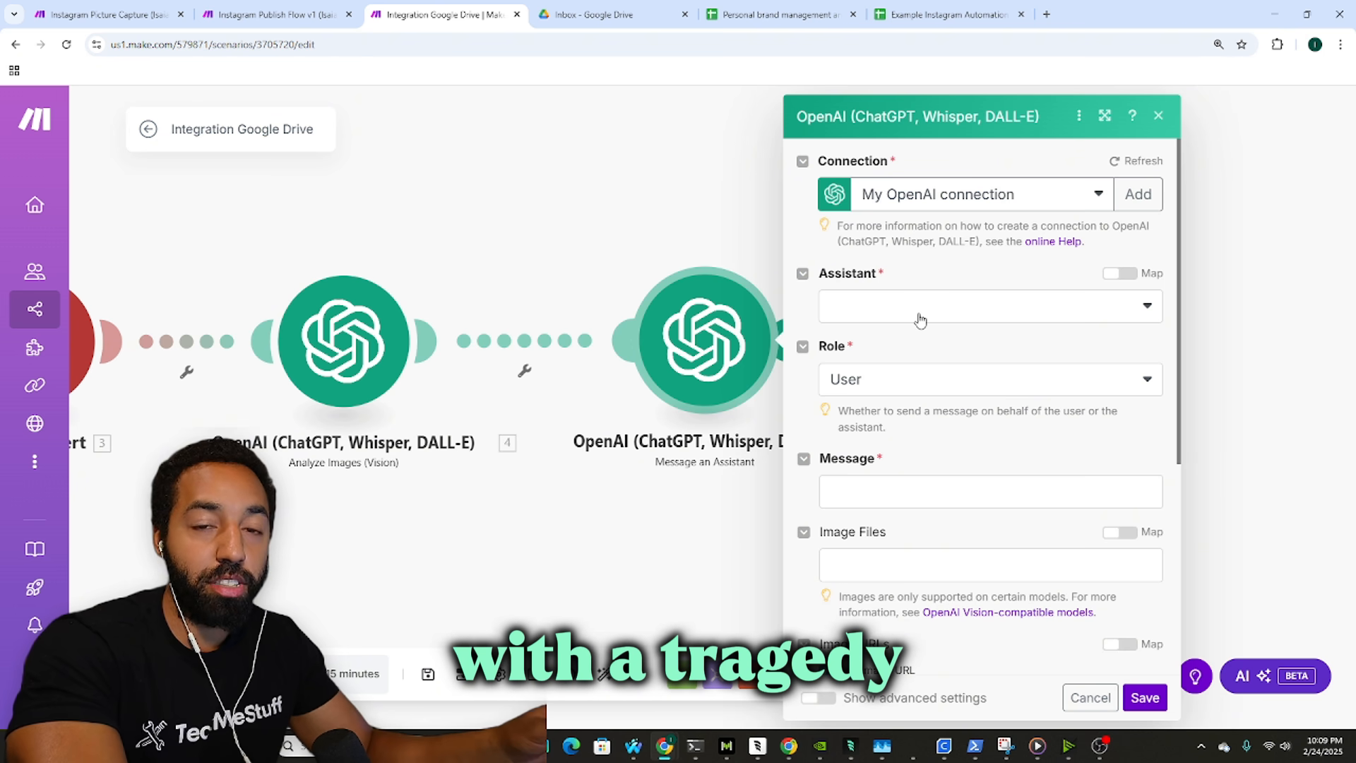
Step: Search 'br' and select the Brand Messaging Guide Instagram (gpt-4) assistant
click(920, 320)
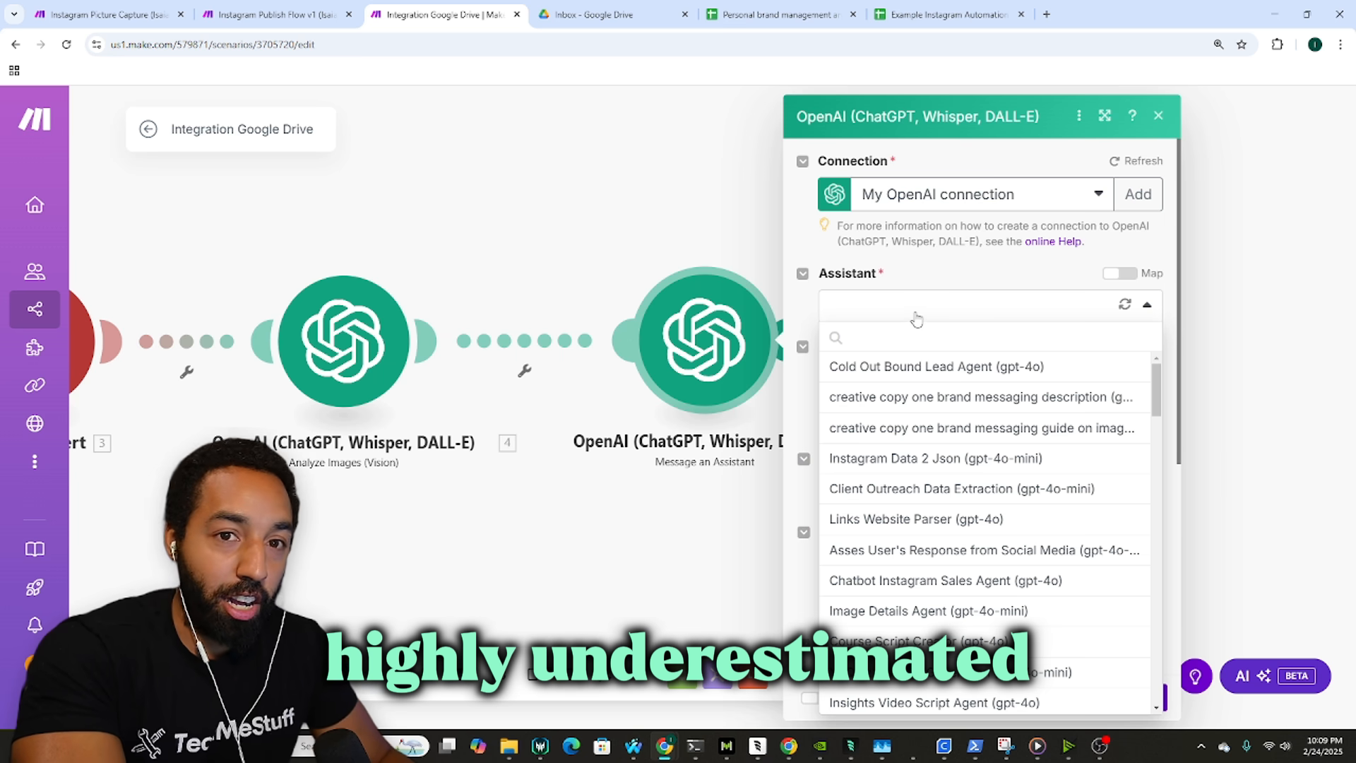
click(931, 290)
click(922, 319)
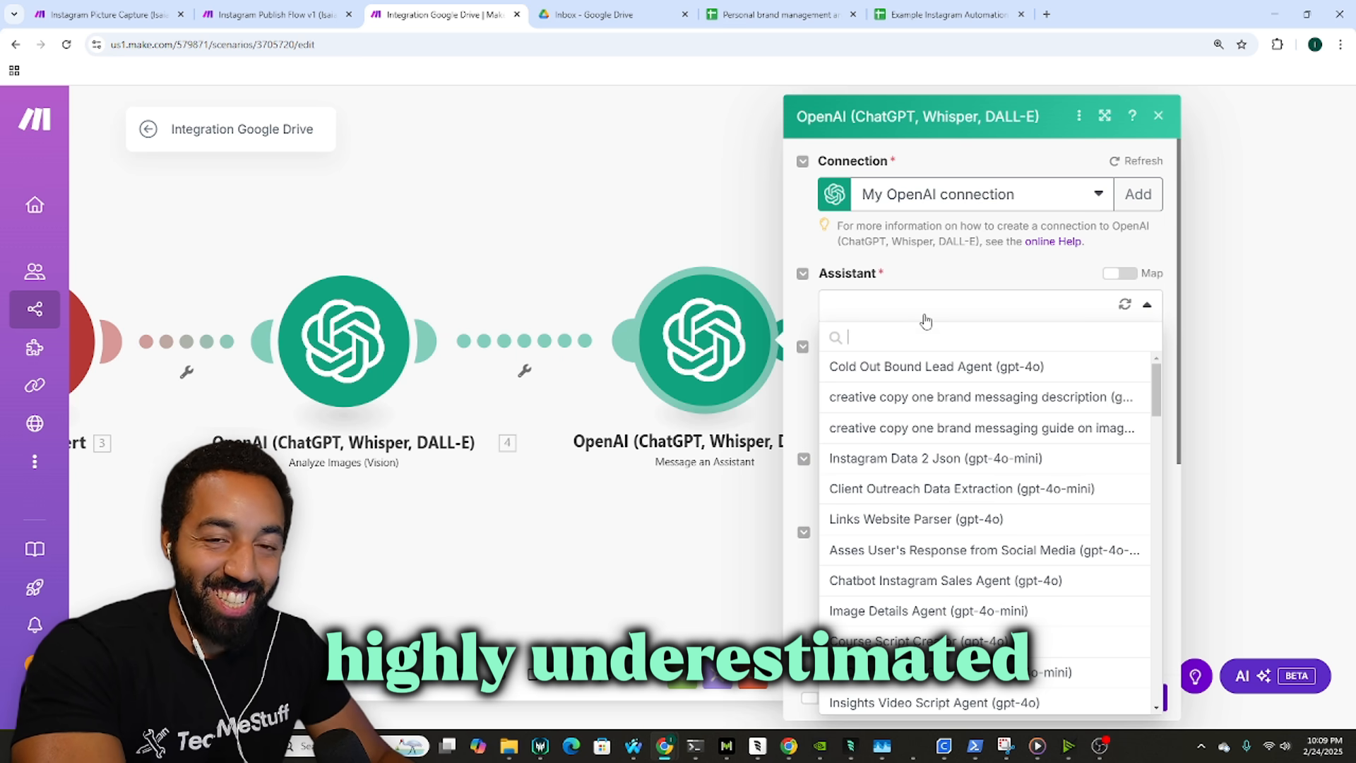
text(bran)
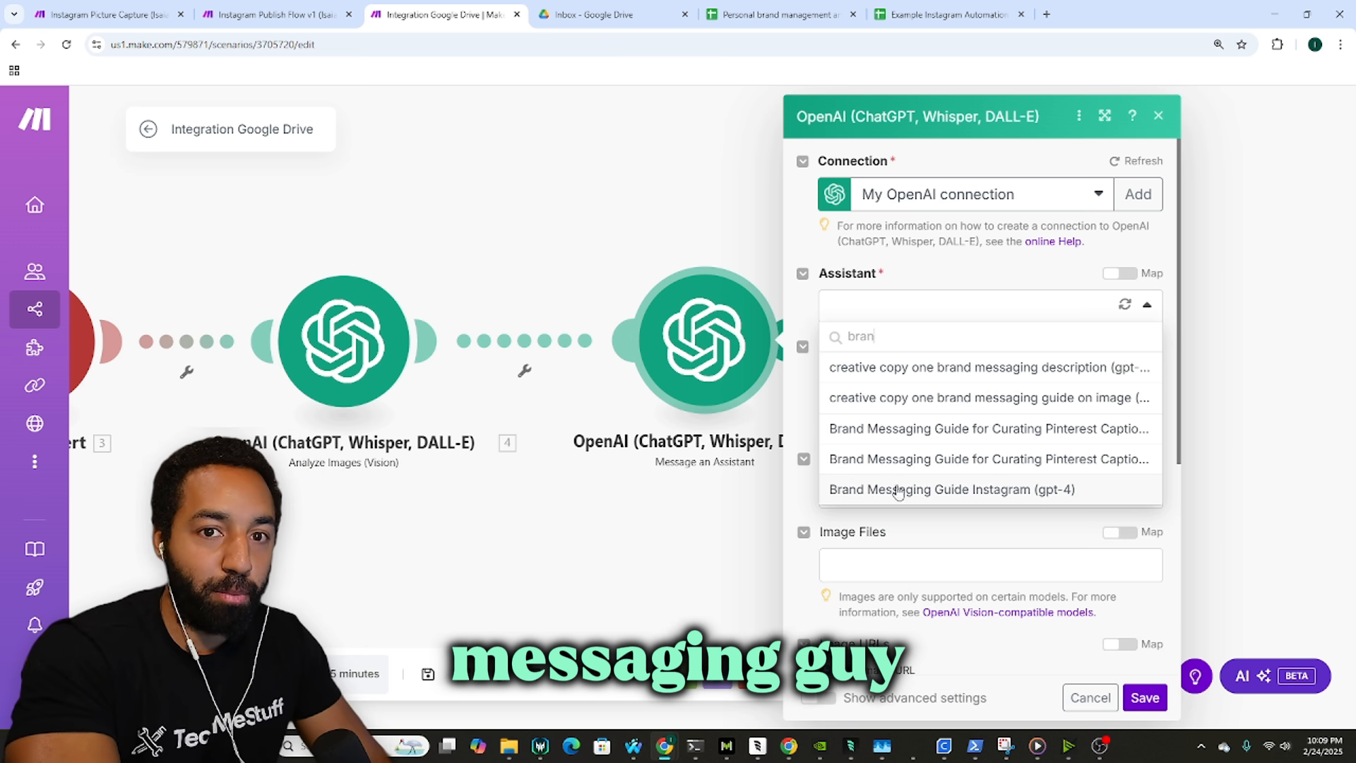
click(950, 496)
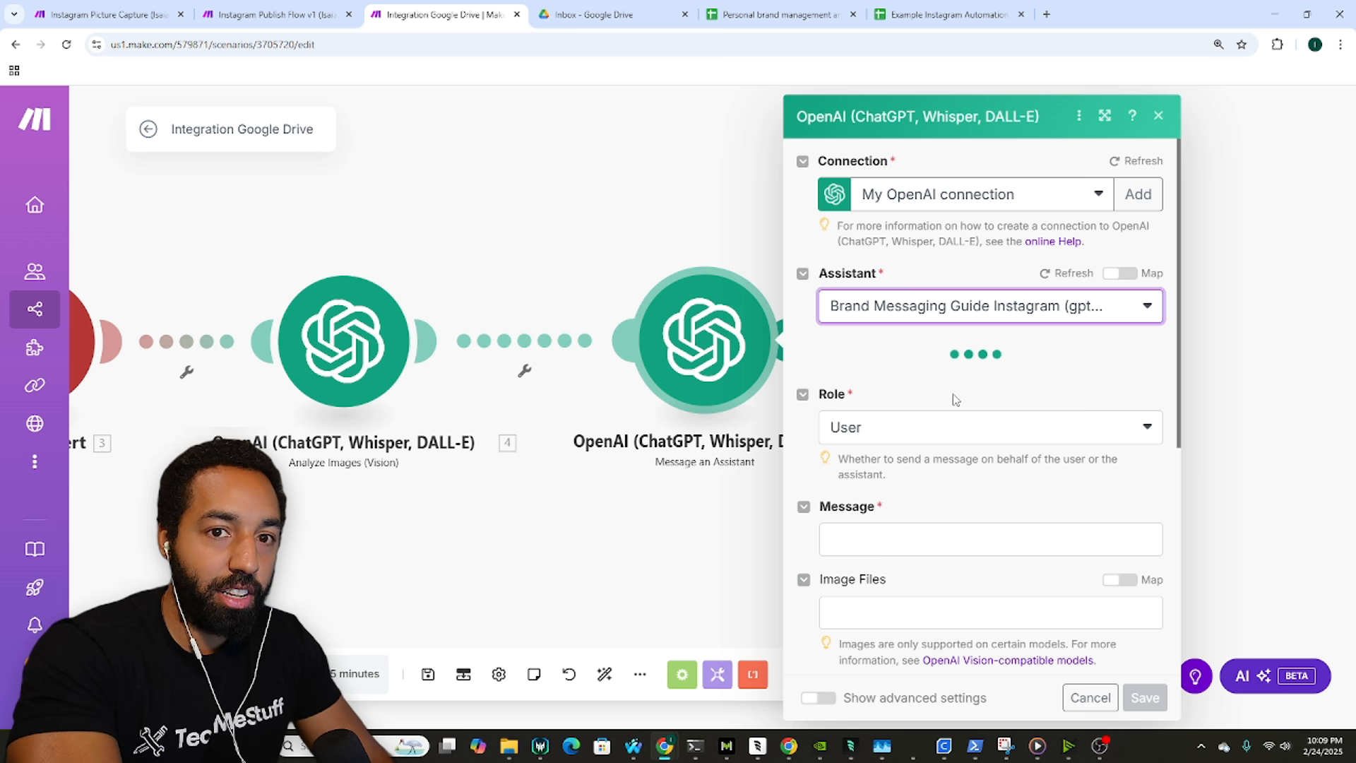
Step: Paste the reference message 'This is the image description' and clear the old mapped value between the quotes
click(960, 486)
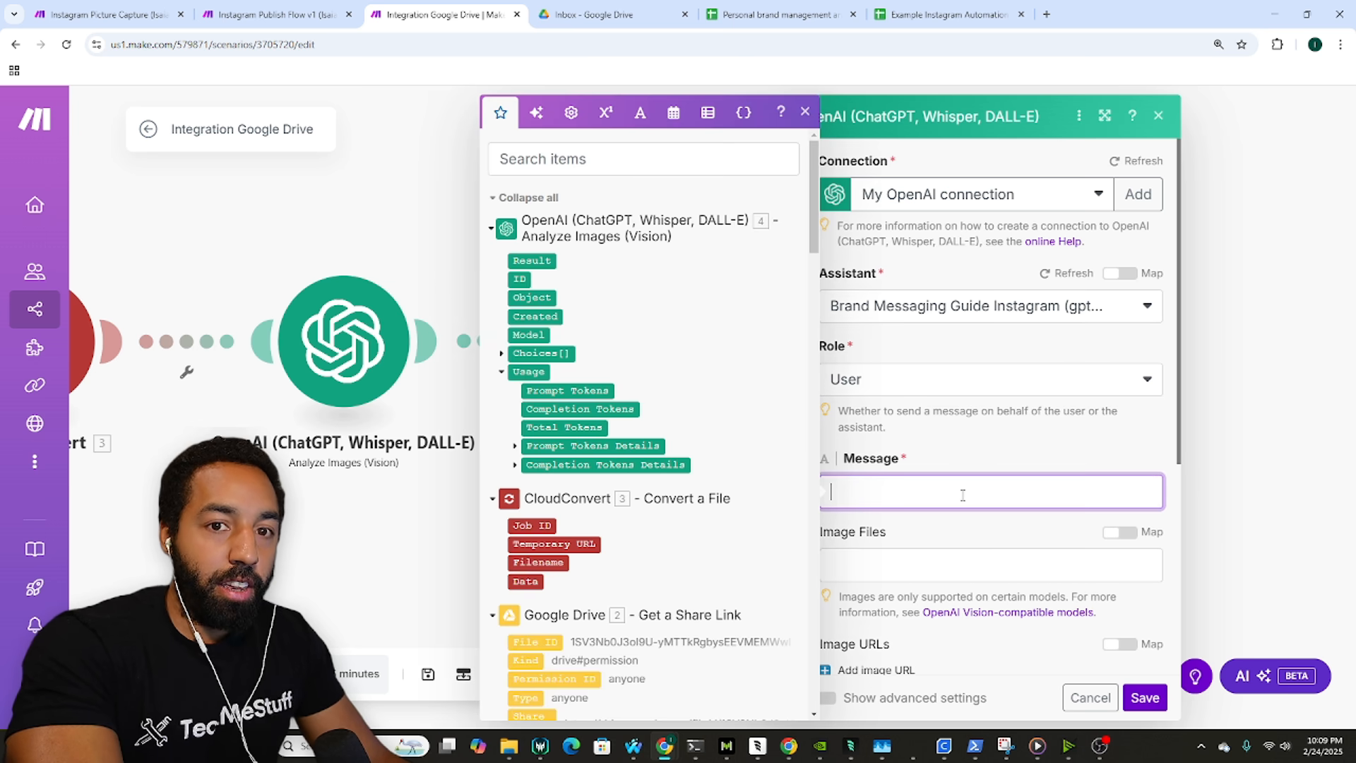
click(106, 14)
click(445, 14)
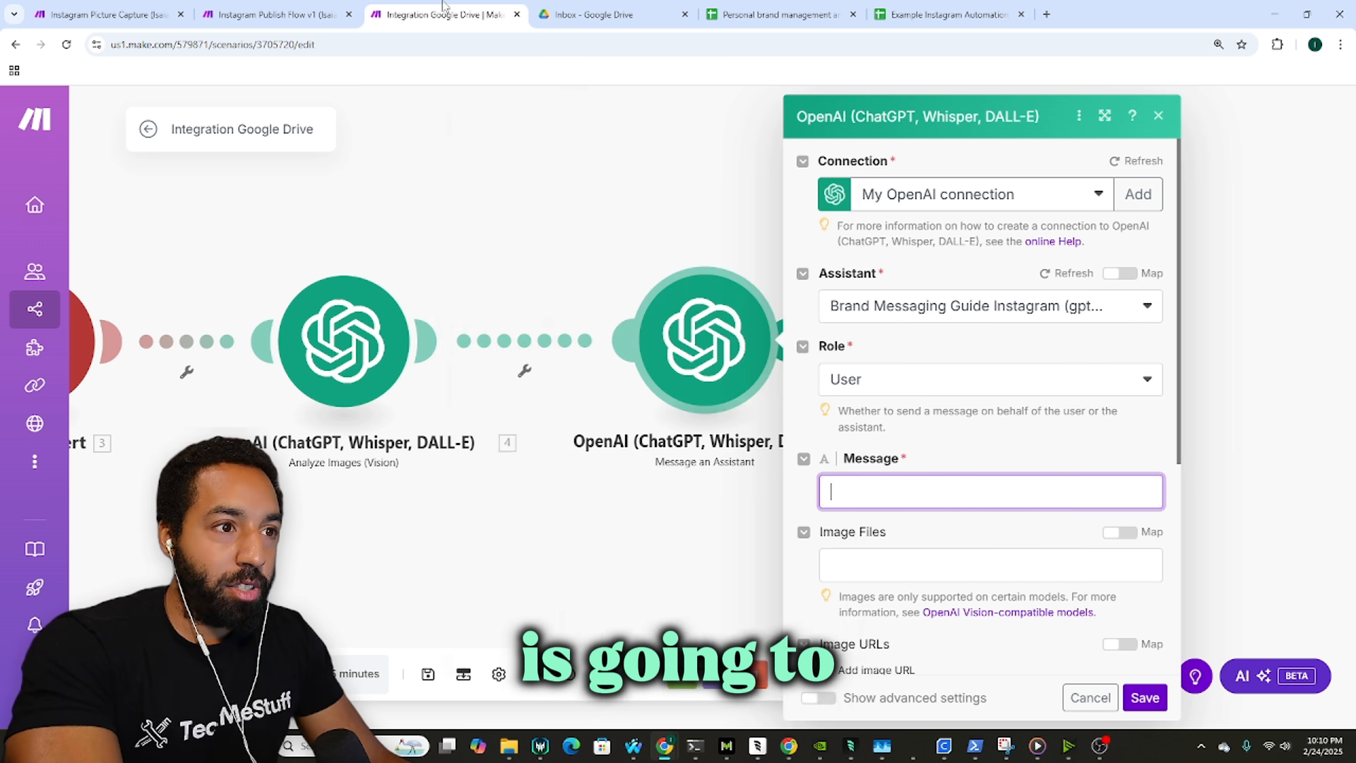
text(This is the image description " 2. 2.choices[ ]: message.content ")
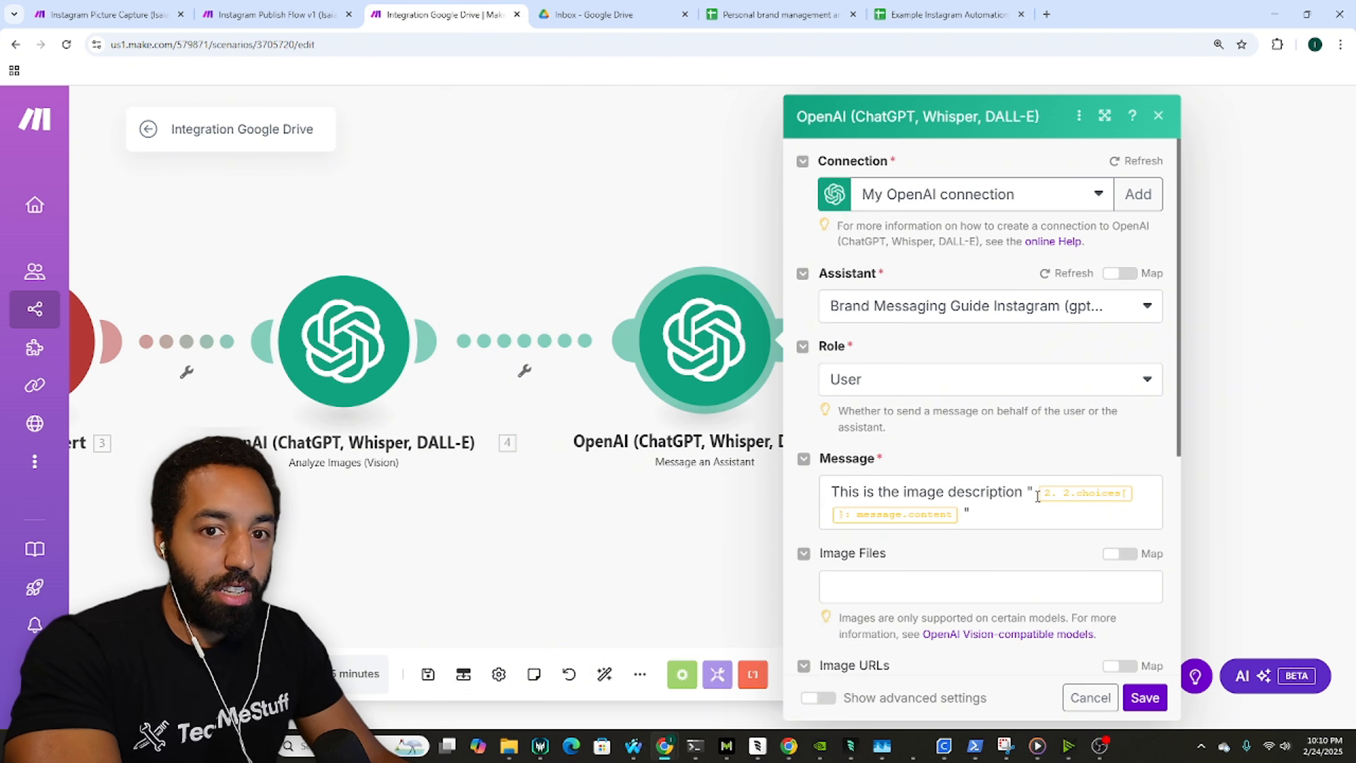
click(1038, 494)
drag(1037, 494, 962, 516)
key(BackSpace)
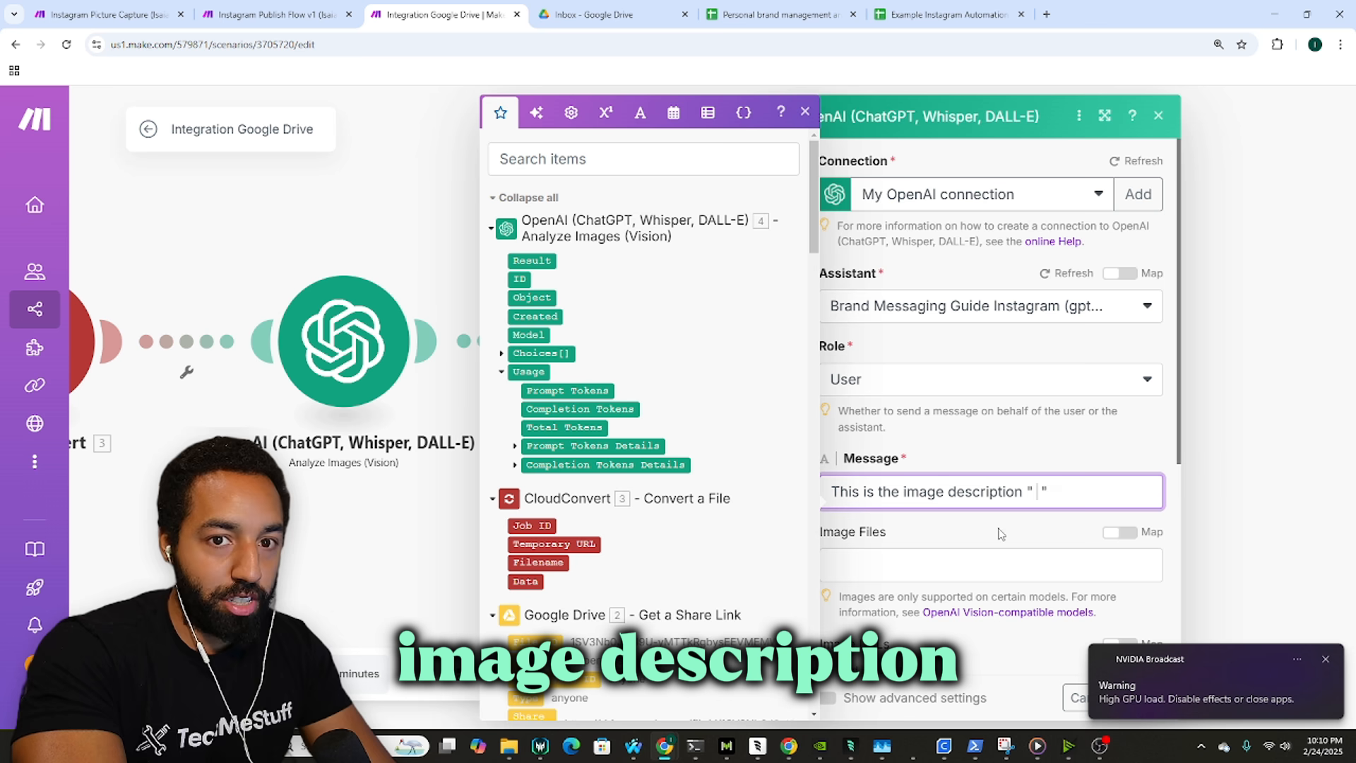
click(1325, 659)
click(1041, 490)
key(BackSpace)
key(BackSpace)
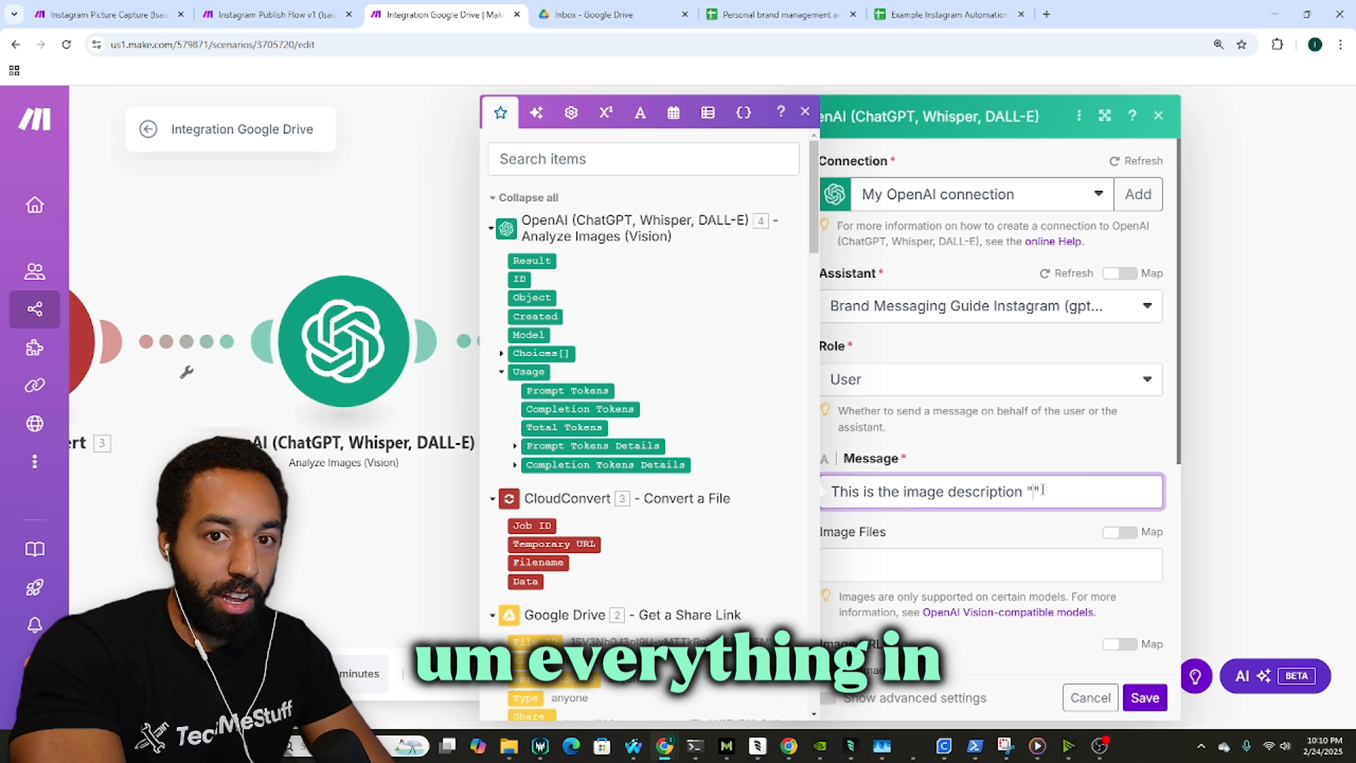
click(1034, 455)
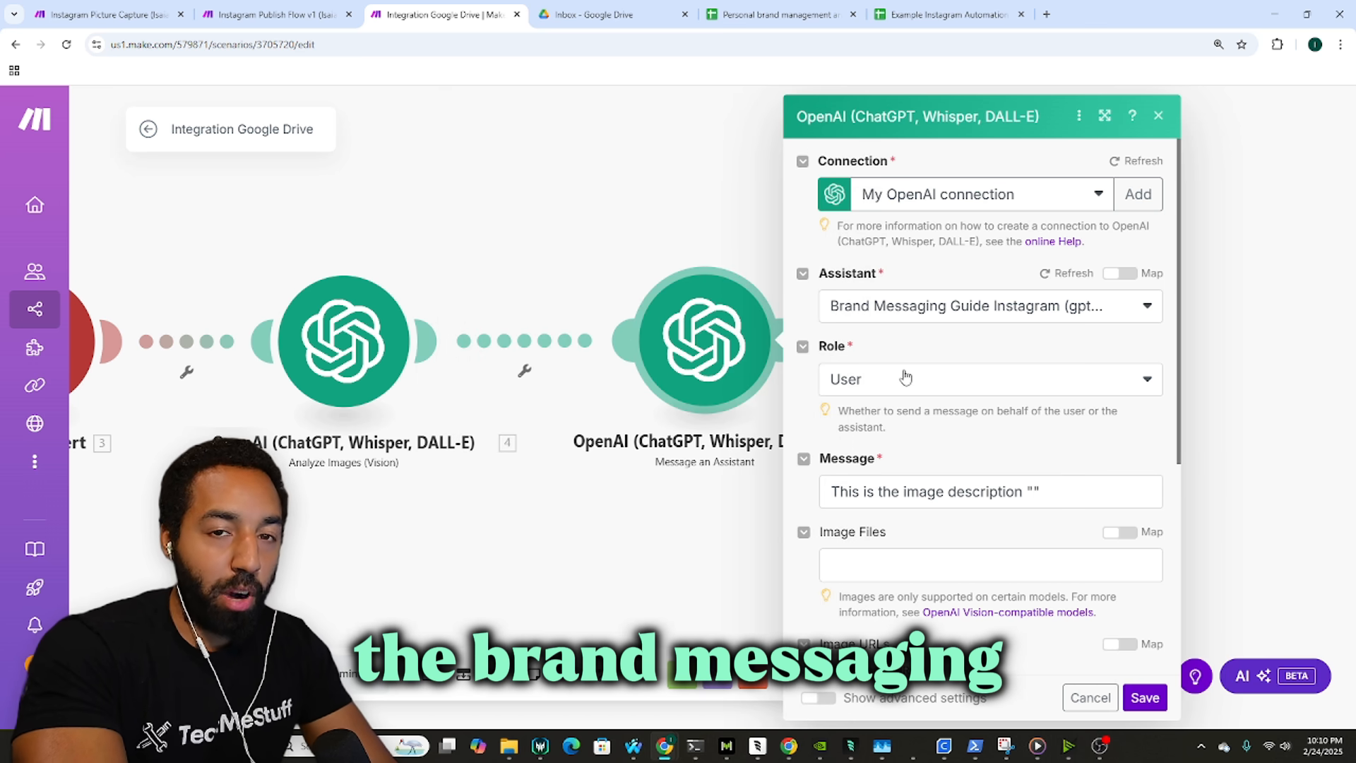
Step: Insert the Analyze Images step's Choices[] Message Content between the quotes
click(1031, 488)
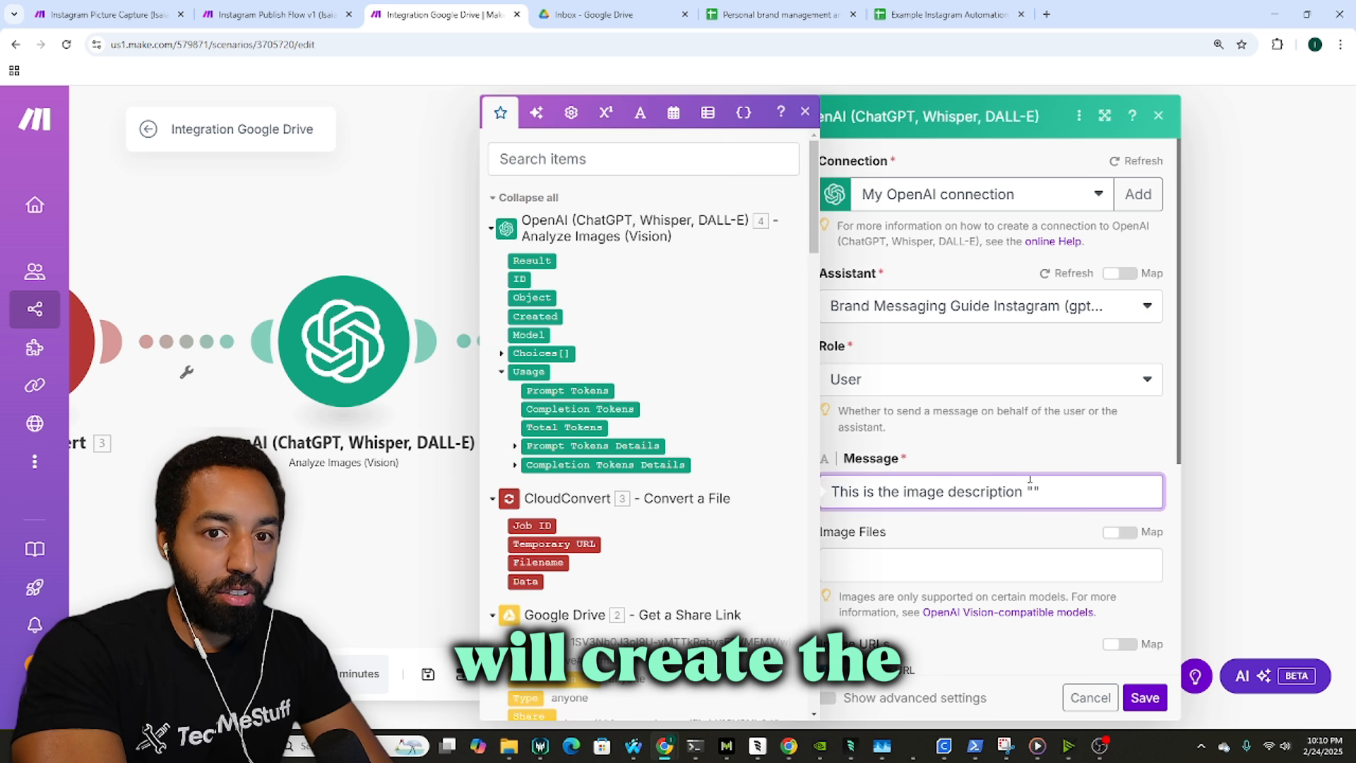
click(92, 8)
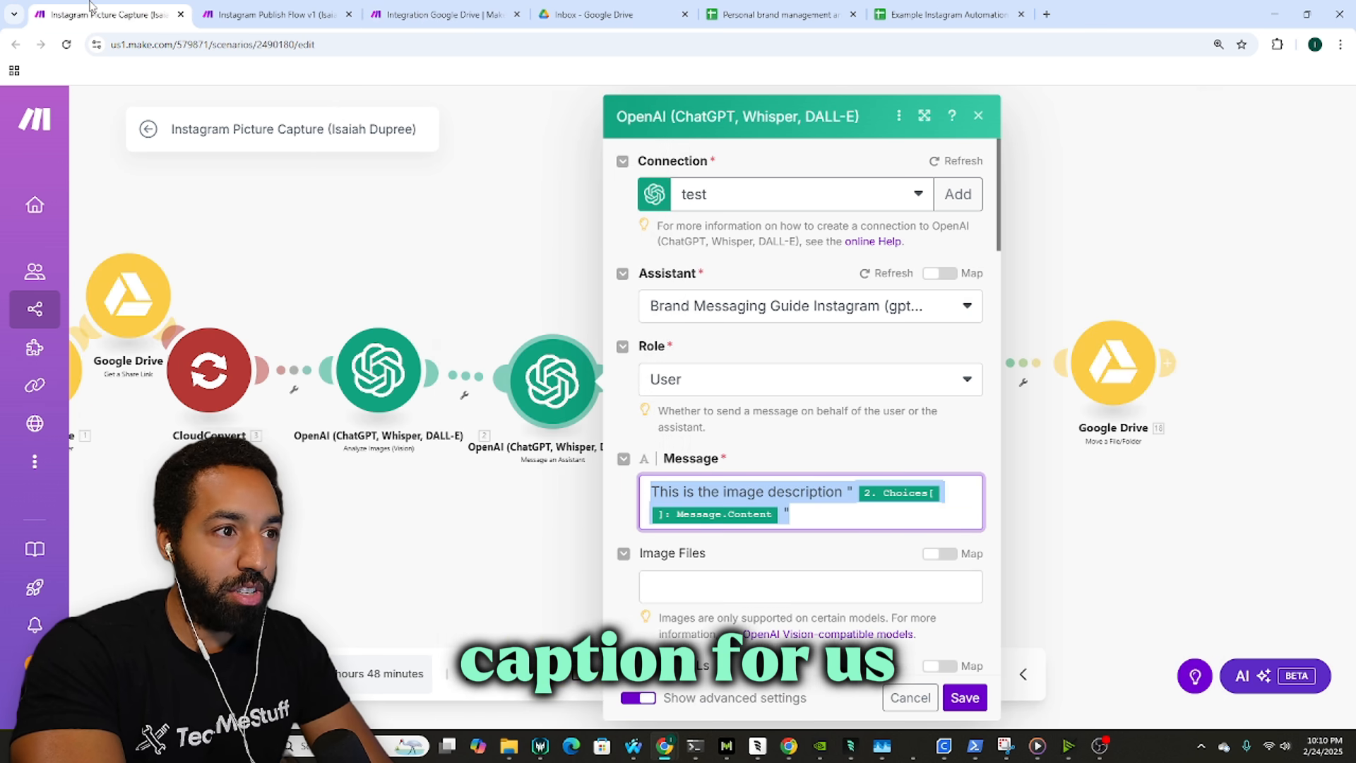
click(450, 8)
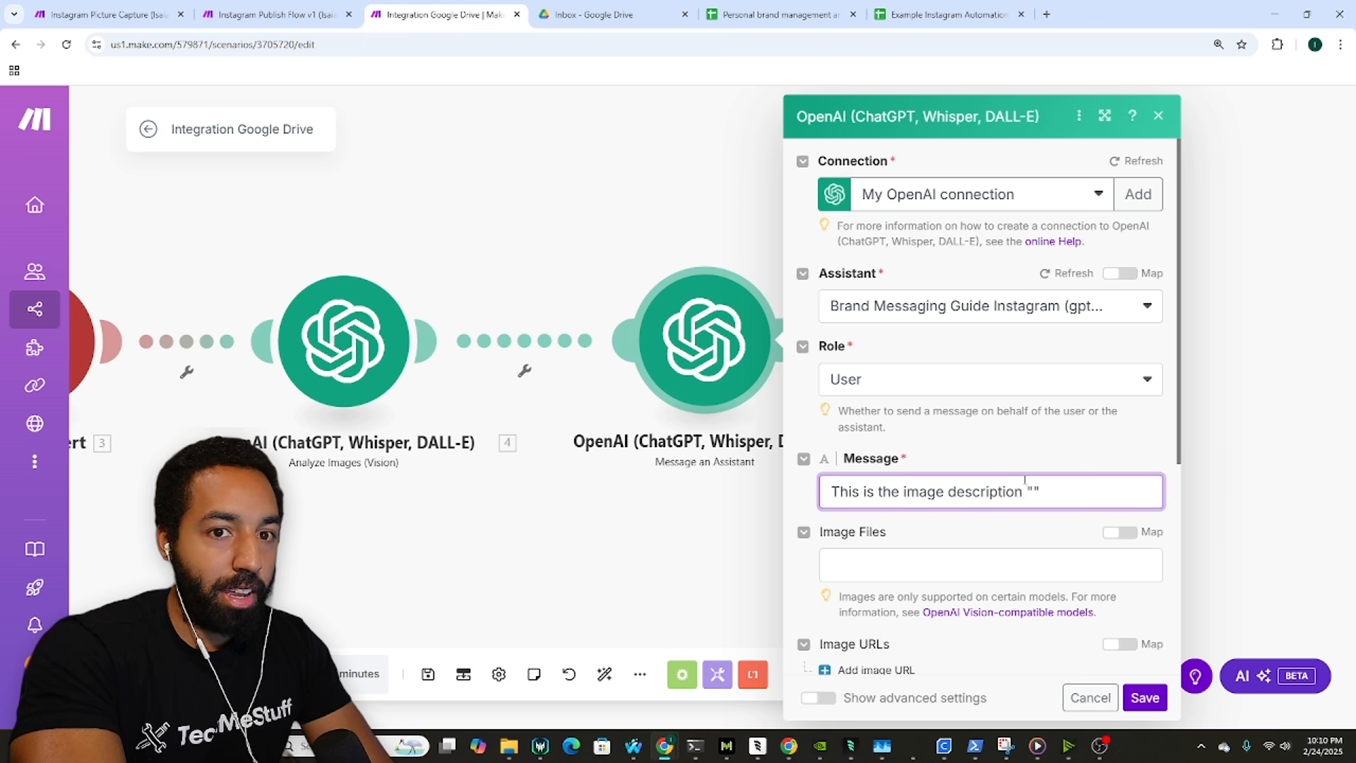
click(1032, 490)
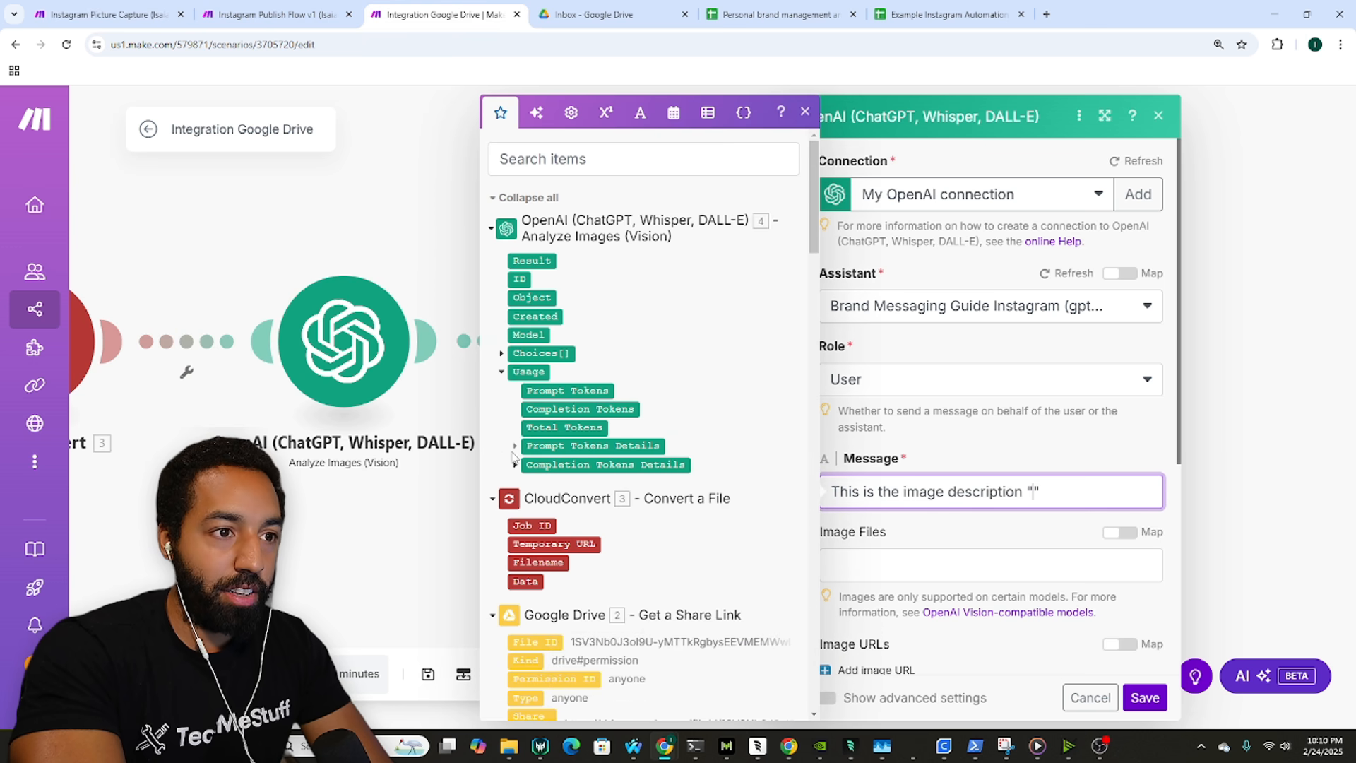
click(503, 353)
click(515, 409)
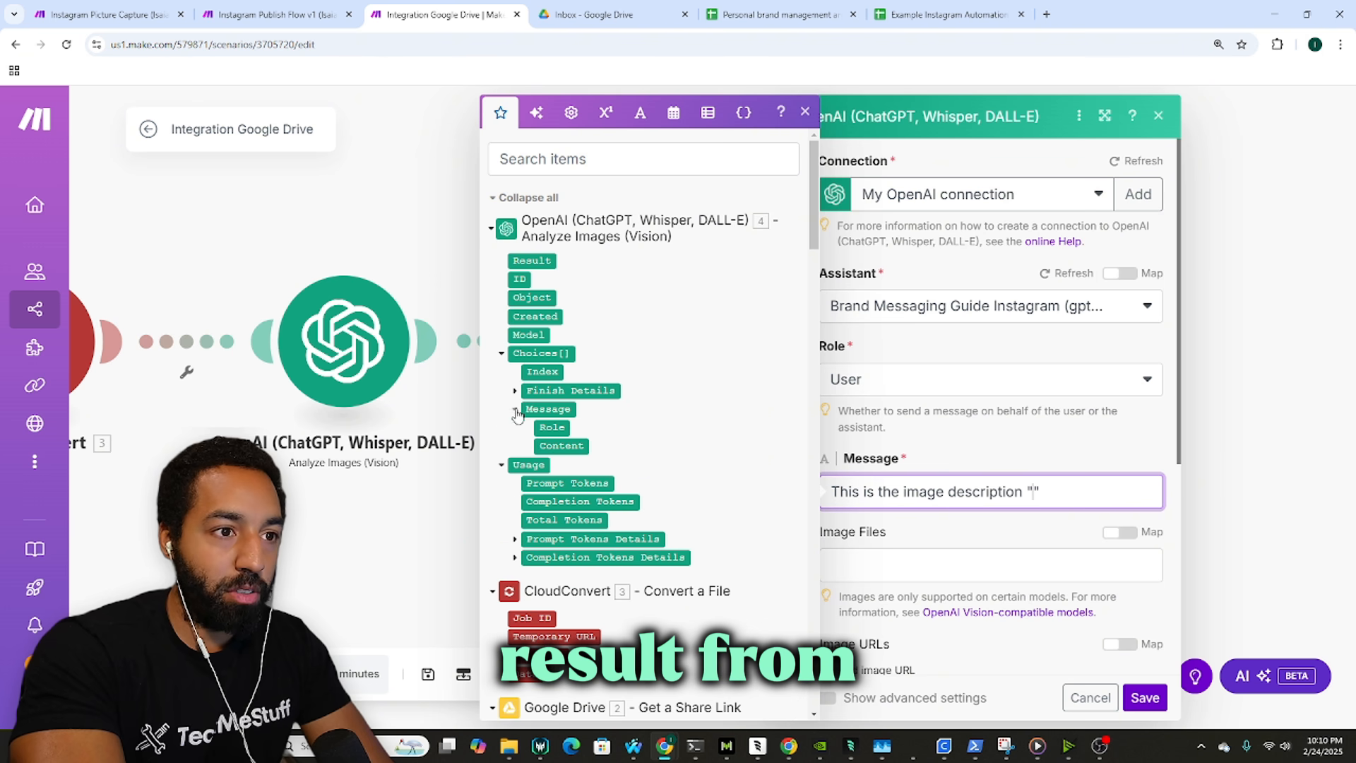
click(555, 445)
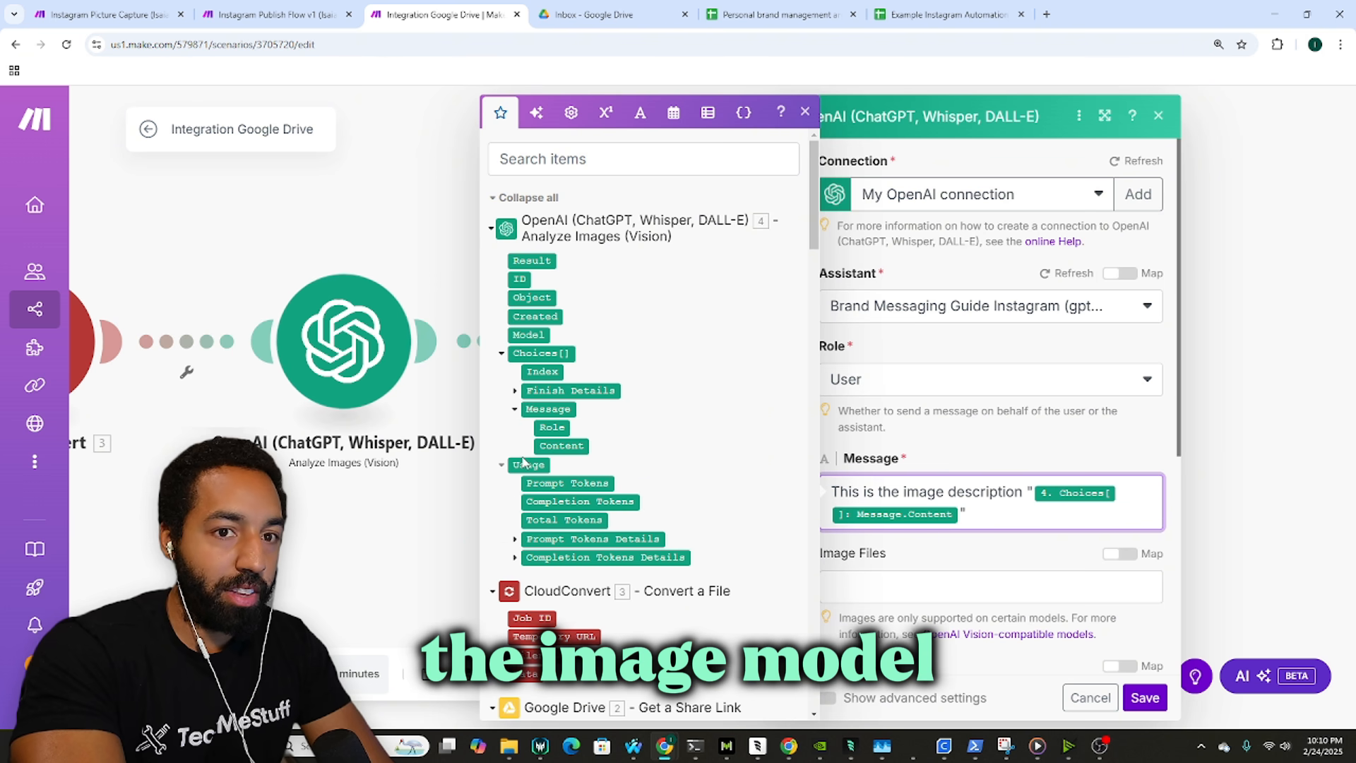
click(951, 565)
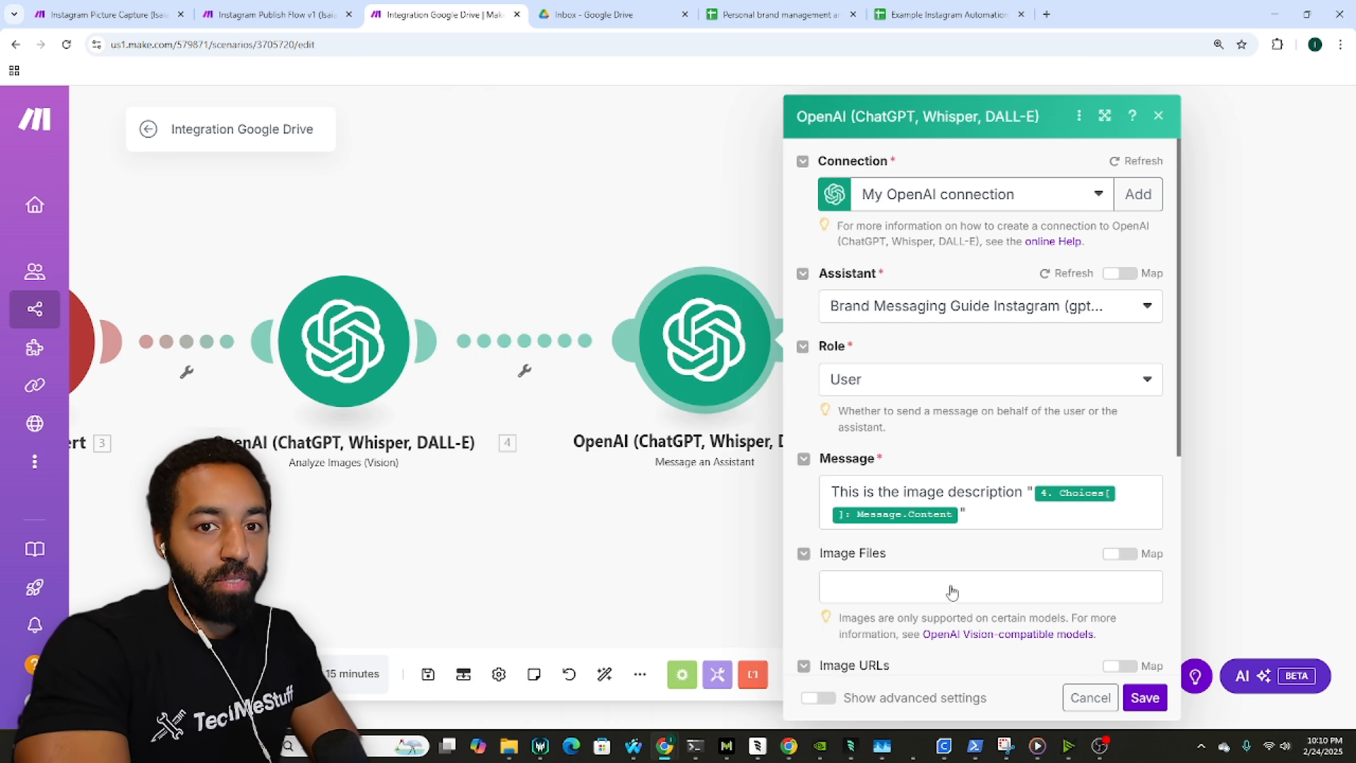
Step: Enable advanced settings and choose gpt-4o-mini (system) as the model
scroll(989, 495, down, 2)
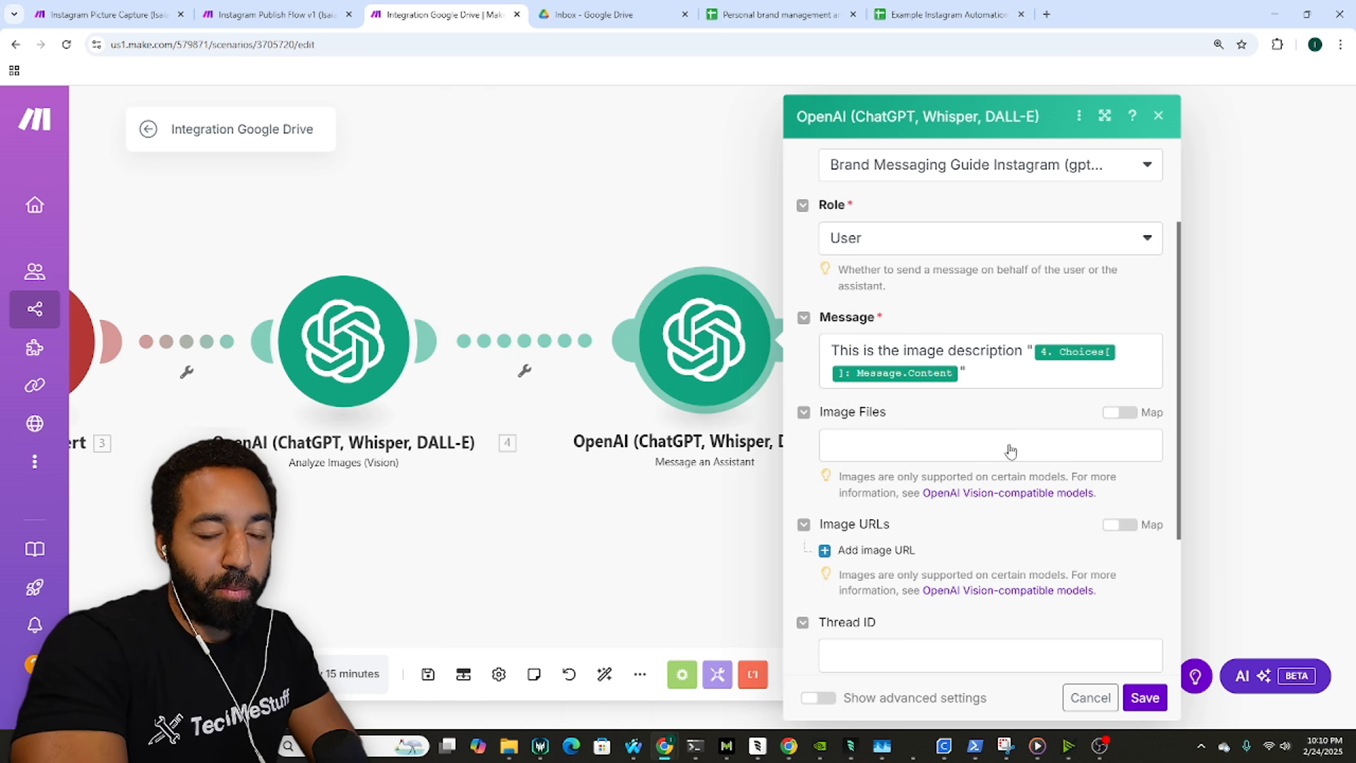
scroll(1007, 450, down, 3)
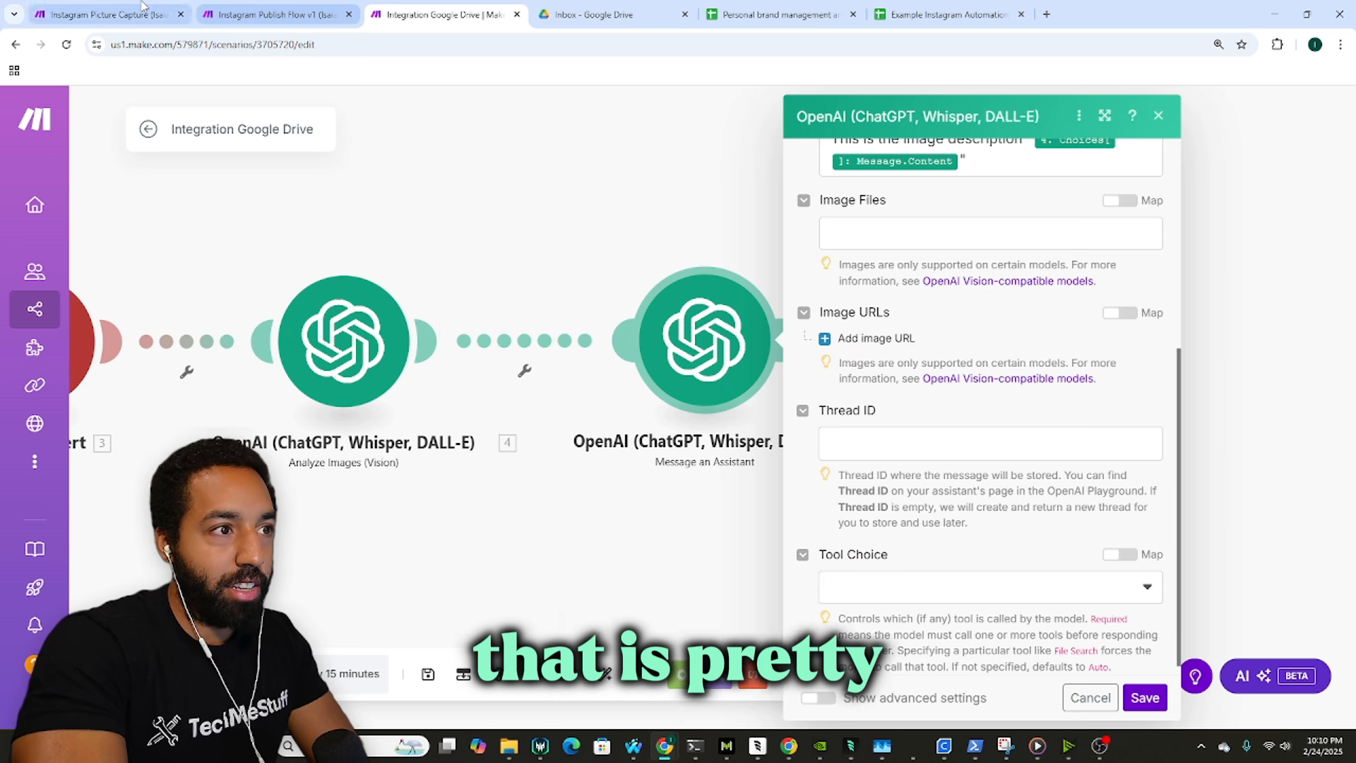
key(ctrl+1)
scroll(769, 392, down, 8)
scroll(770, 392, down, 1)
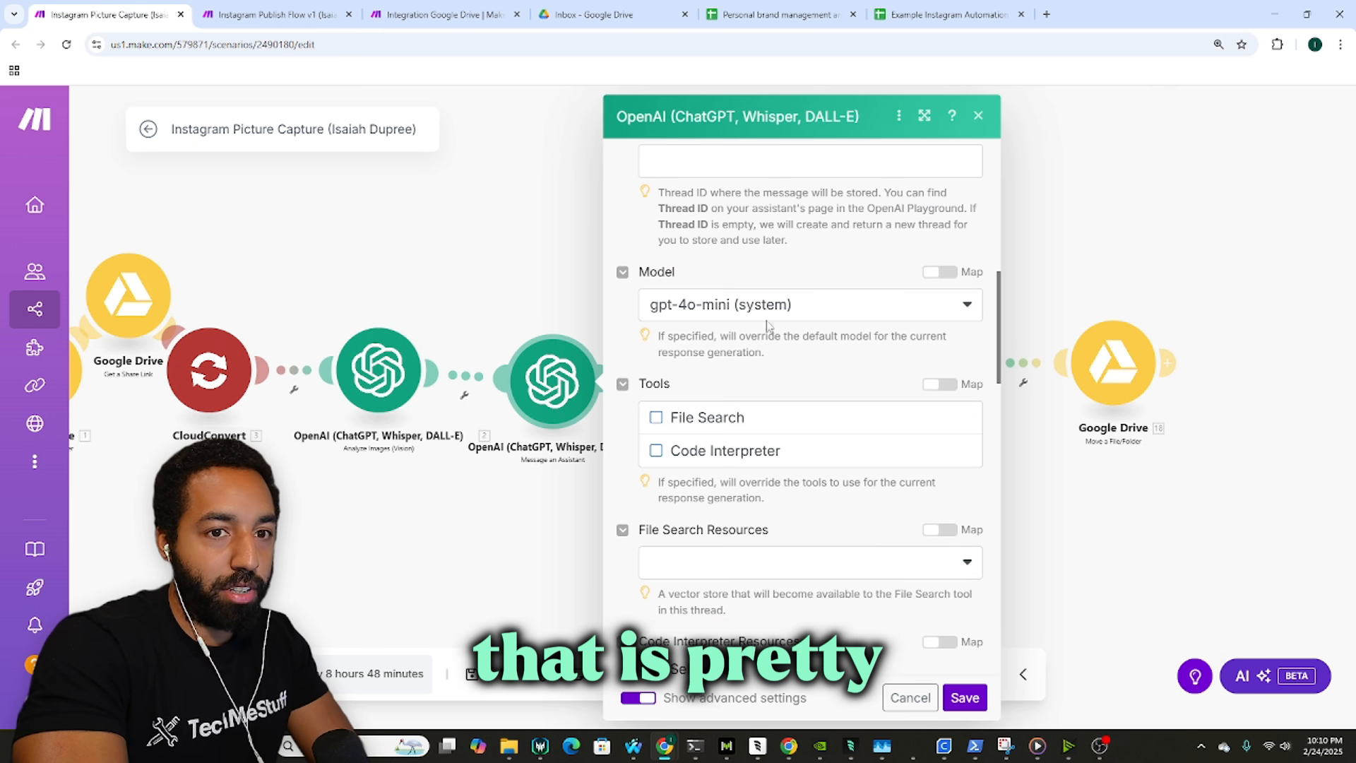
key(ctrl+3)
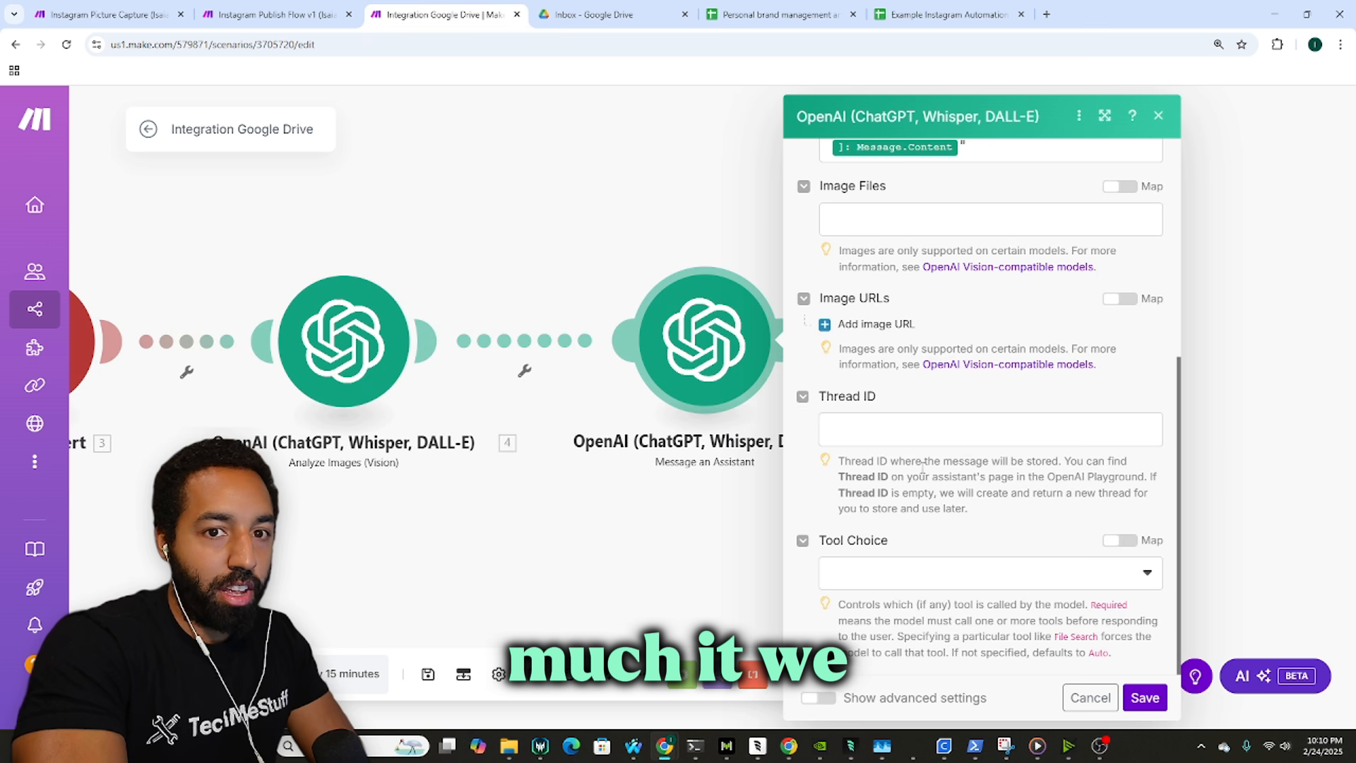
scroll(978, 395, up, 2)
scroll(960, 531, down, 2)
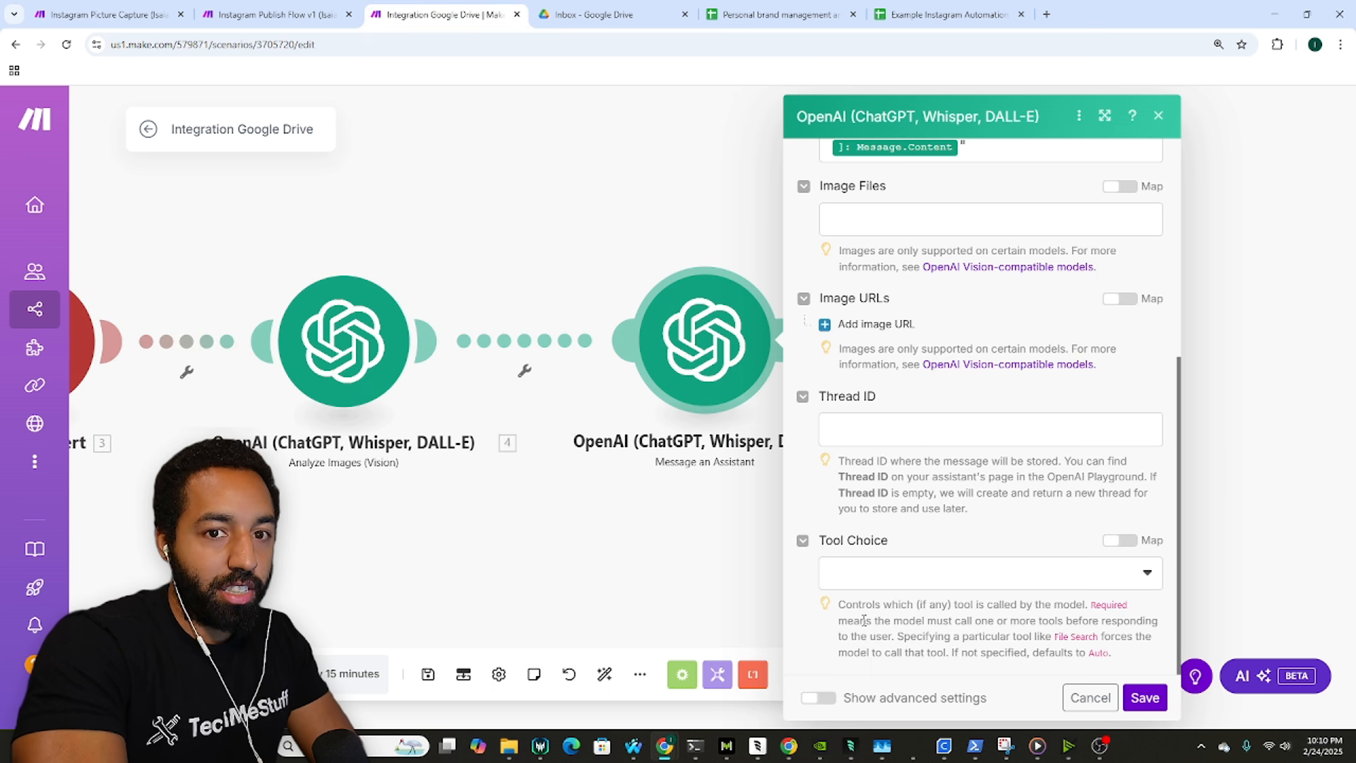
click(836, 699)
scroll(949, 445, down, 6)
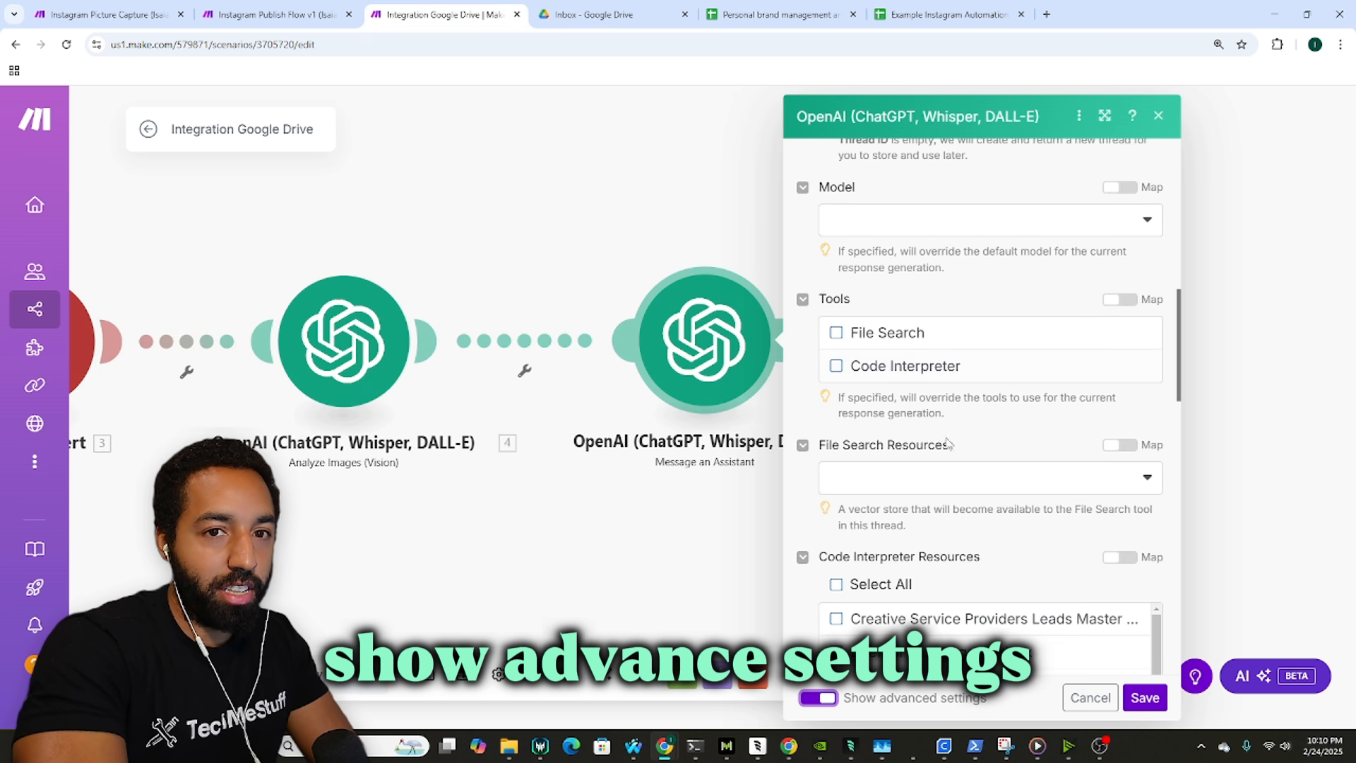
click(913, 225)
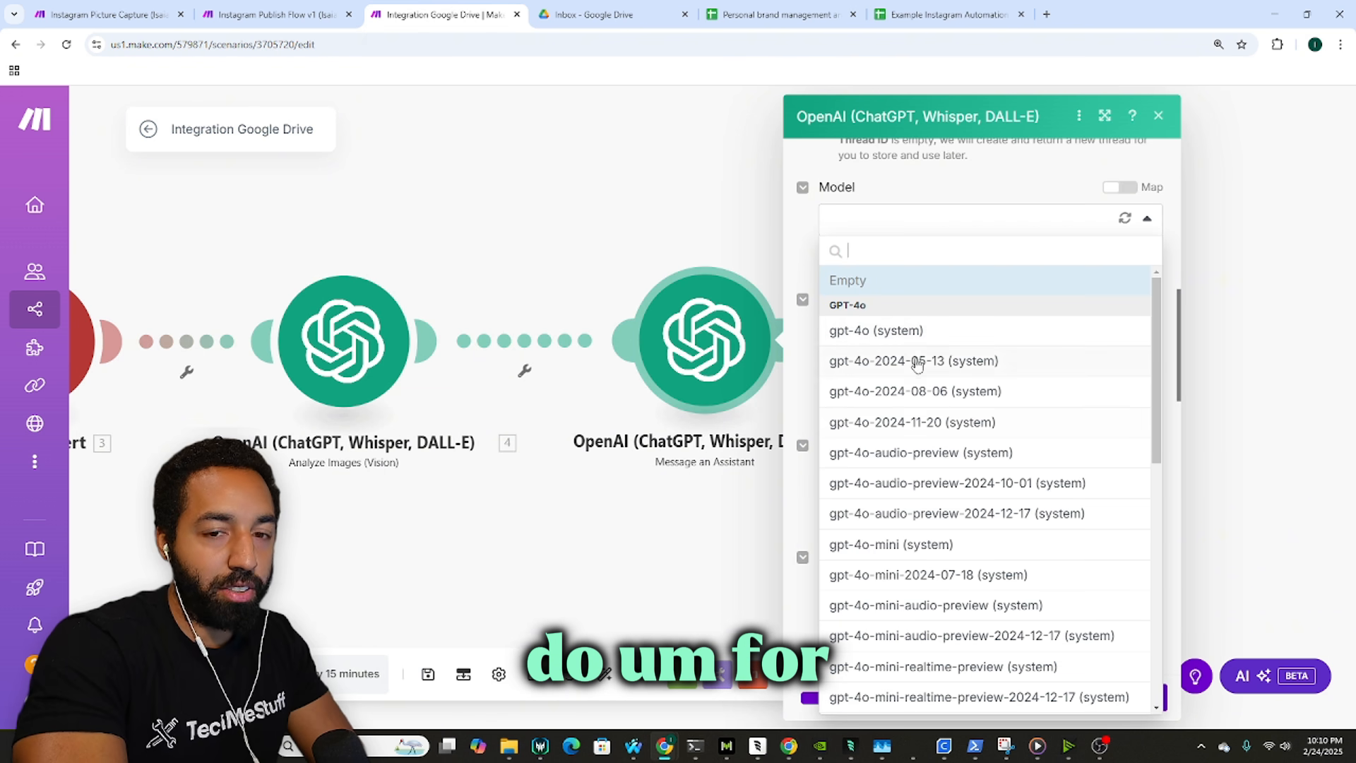
click(890, 543)
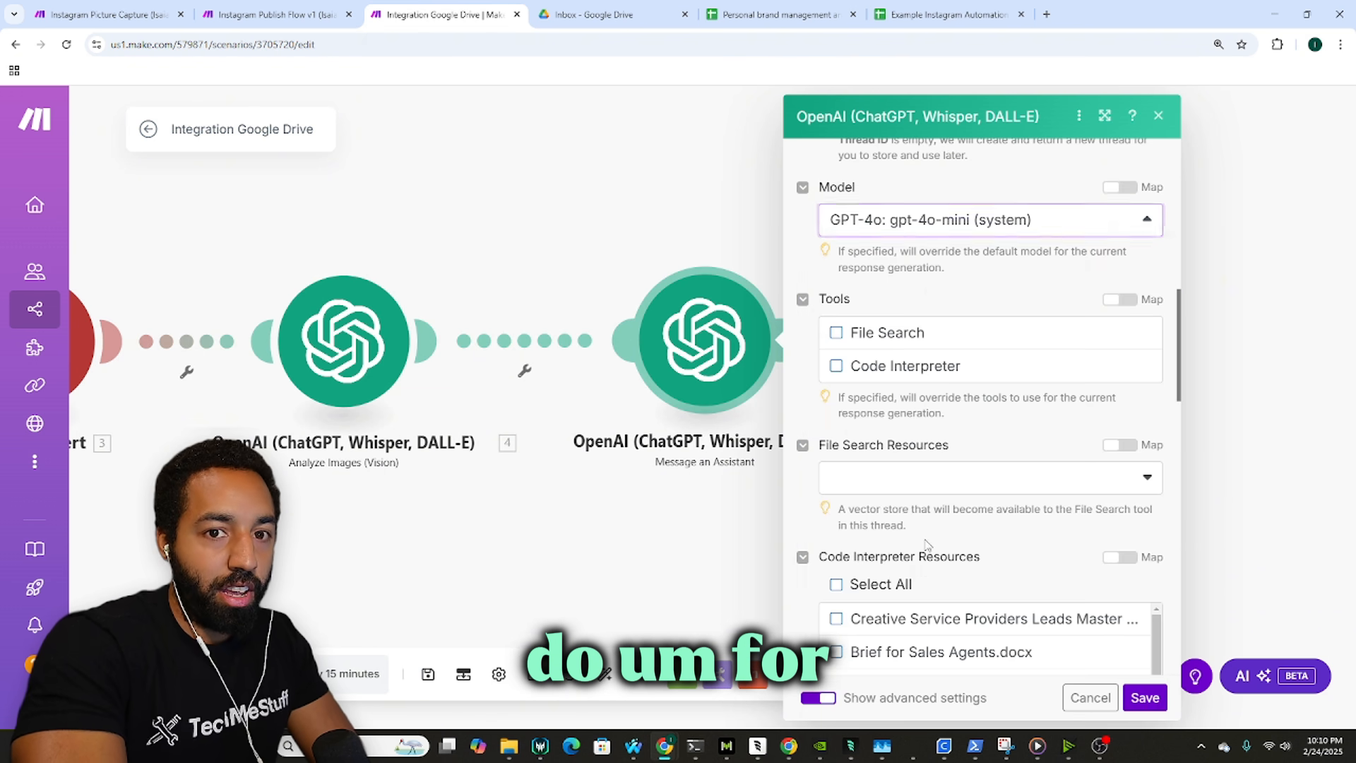
Step: Compare with the reference scenario's model settings, then save the Message an Assistant module
click(106, 14)
scroll(834, 396, down, 10)
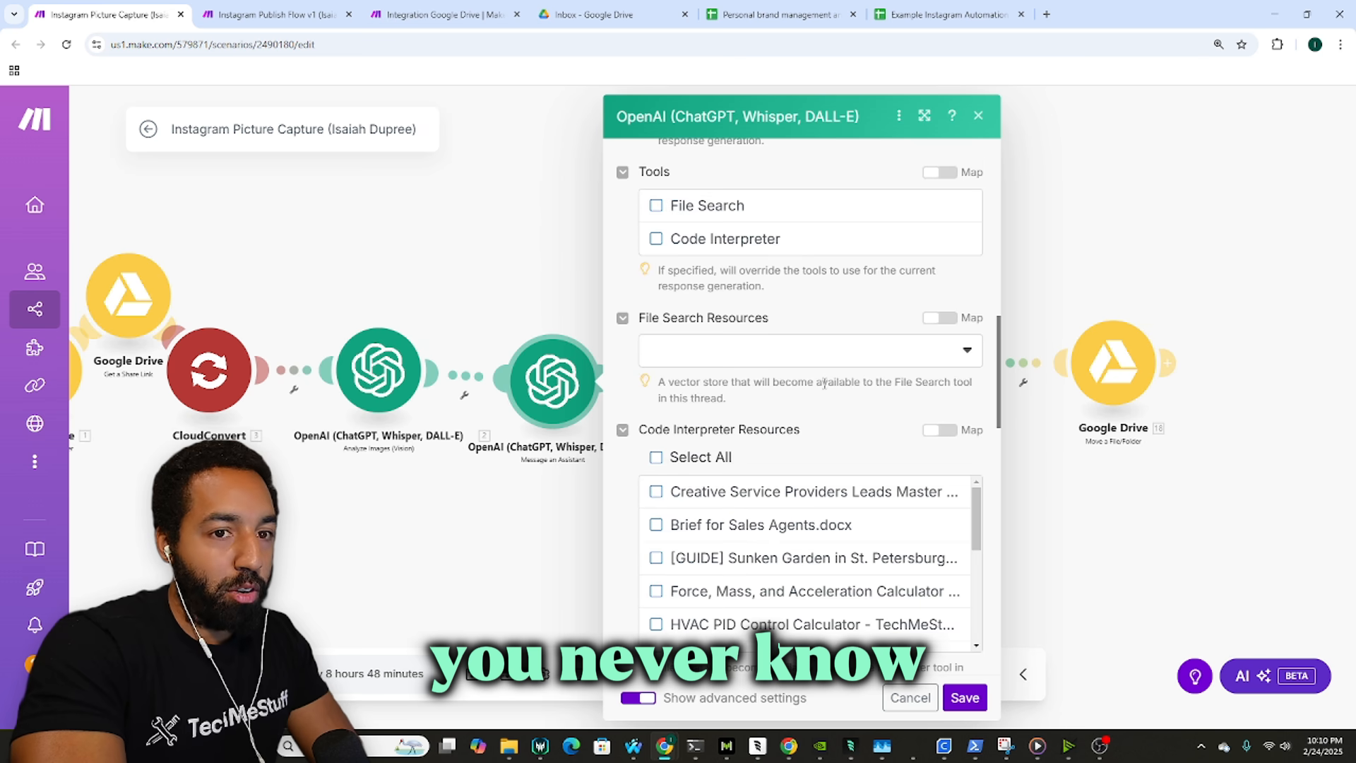
scroll(834, 395, down, 8)
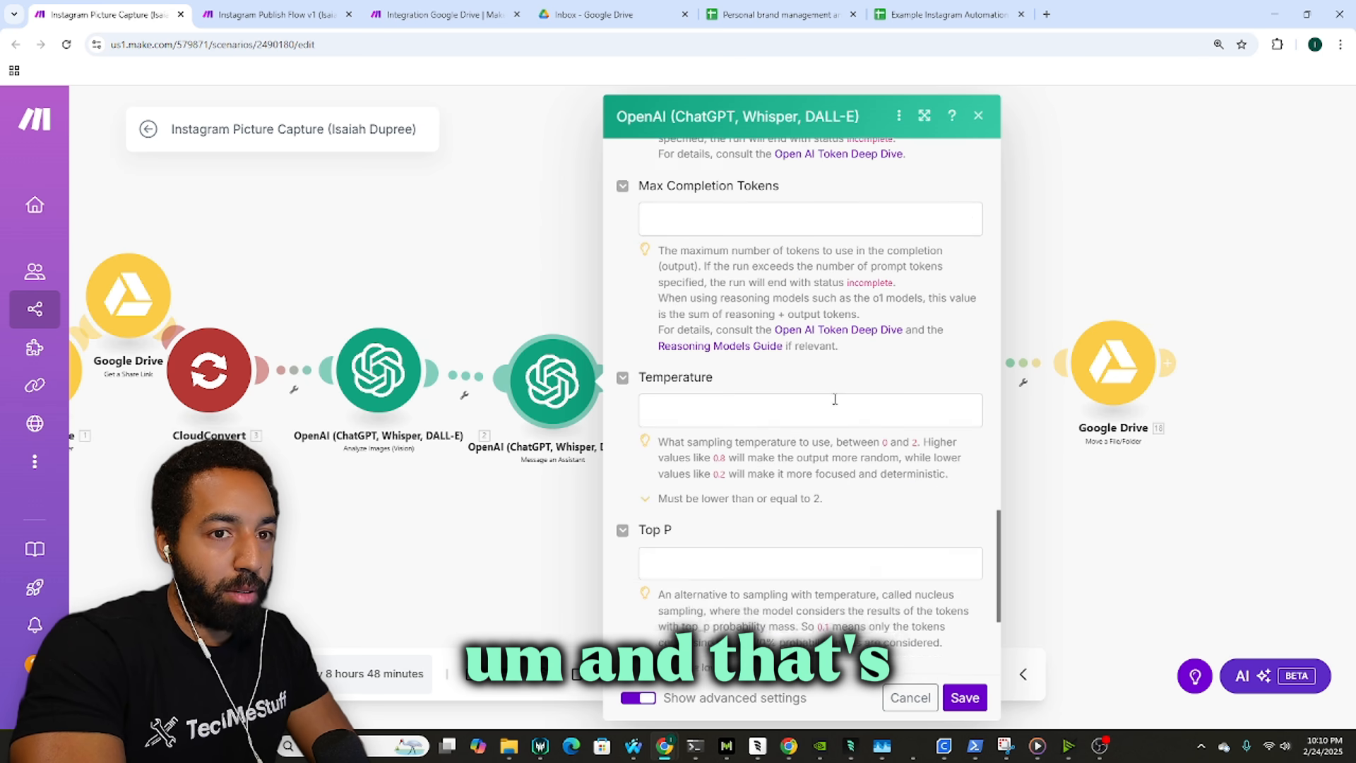
scroll(833, 396, up, 15)
click(480, 6)
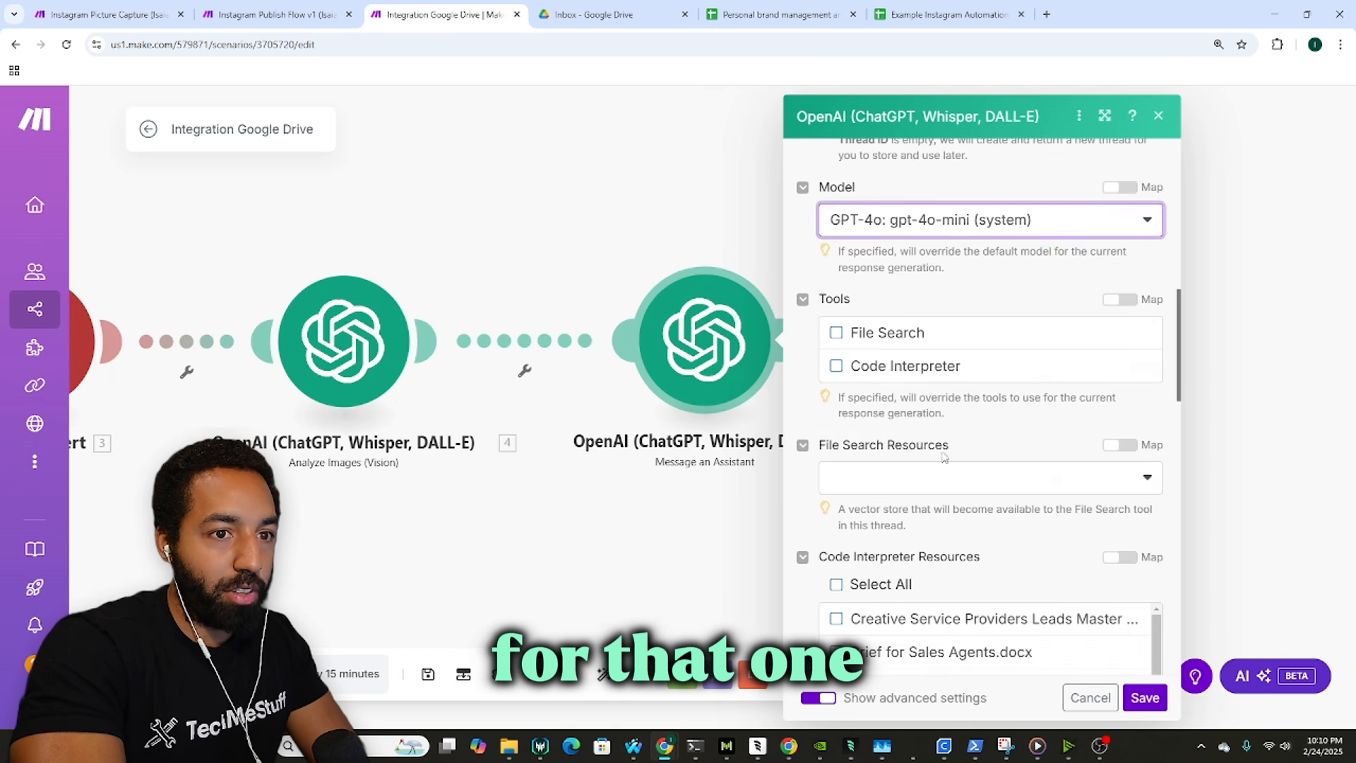
scroll(1065, 560, down, 3)
click(1138, 697)
Step: Pan the Instagram Picture Capture scenario to its Google Drive, share-link, Sheets and move-file modules
drag(917, 365, 769, 339)
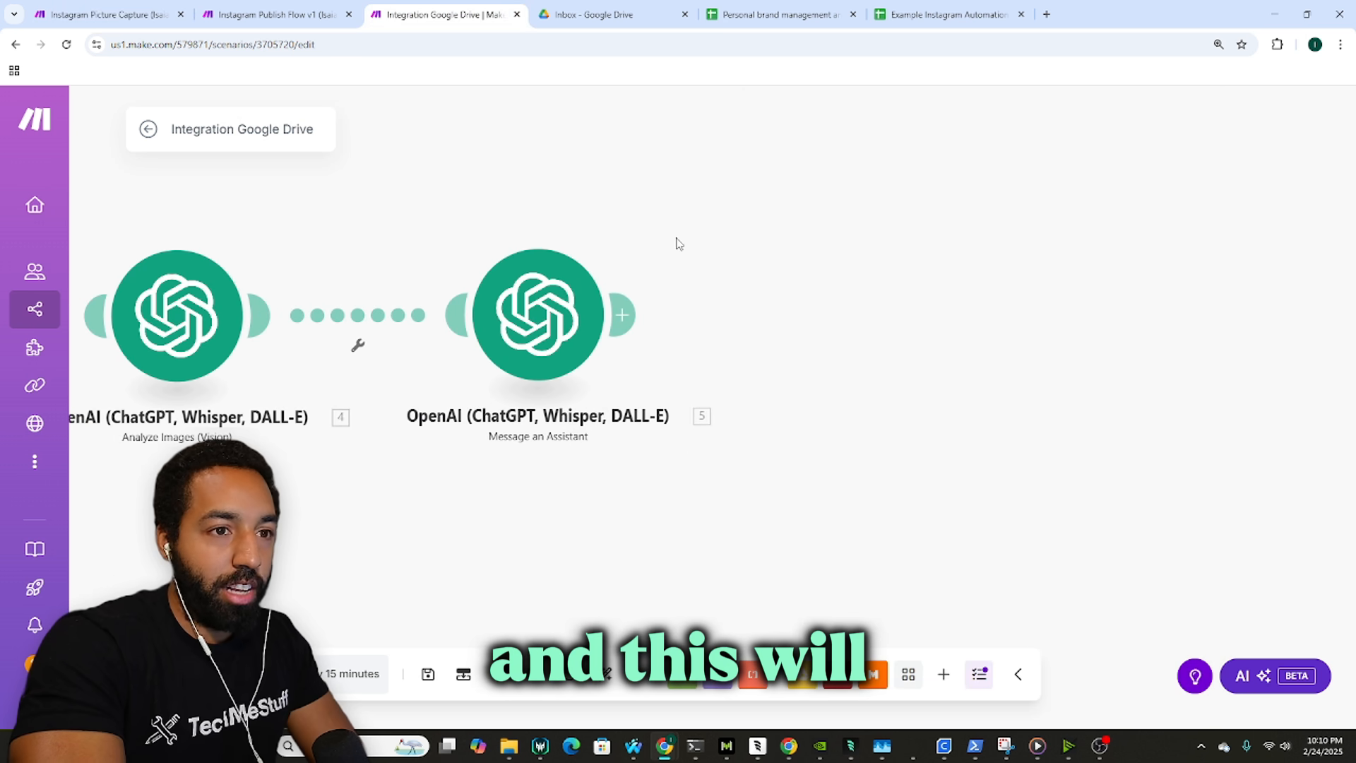
drag(533, 242, 645, 300)
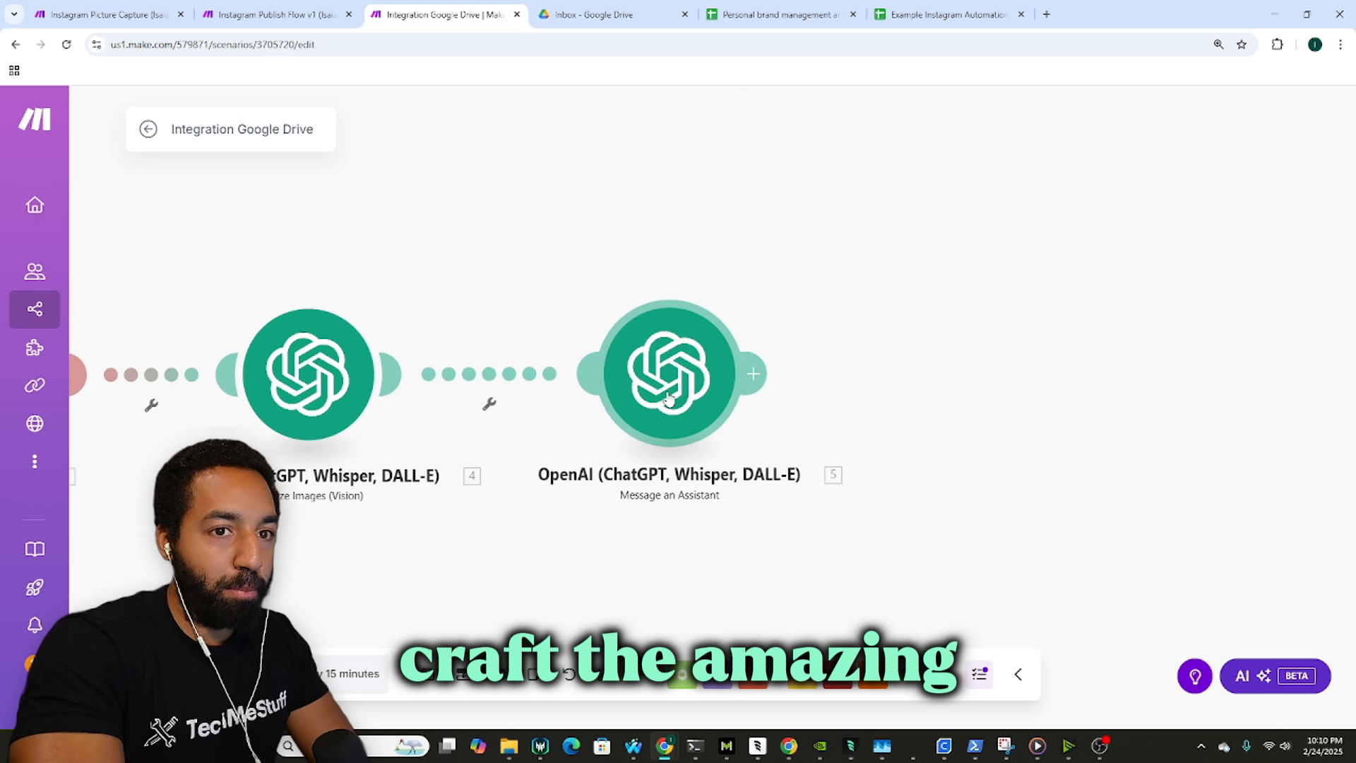
click(475, 276)
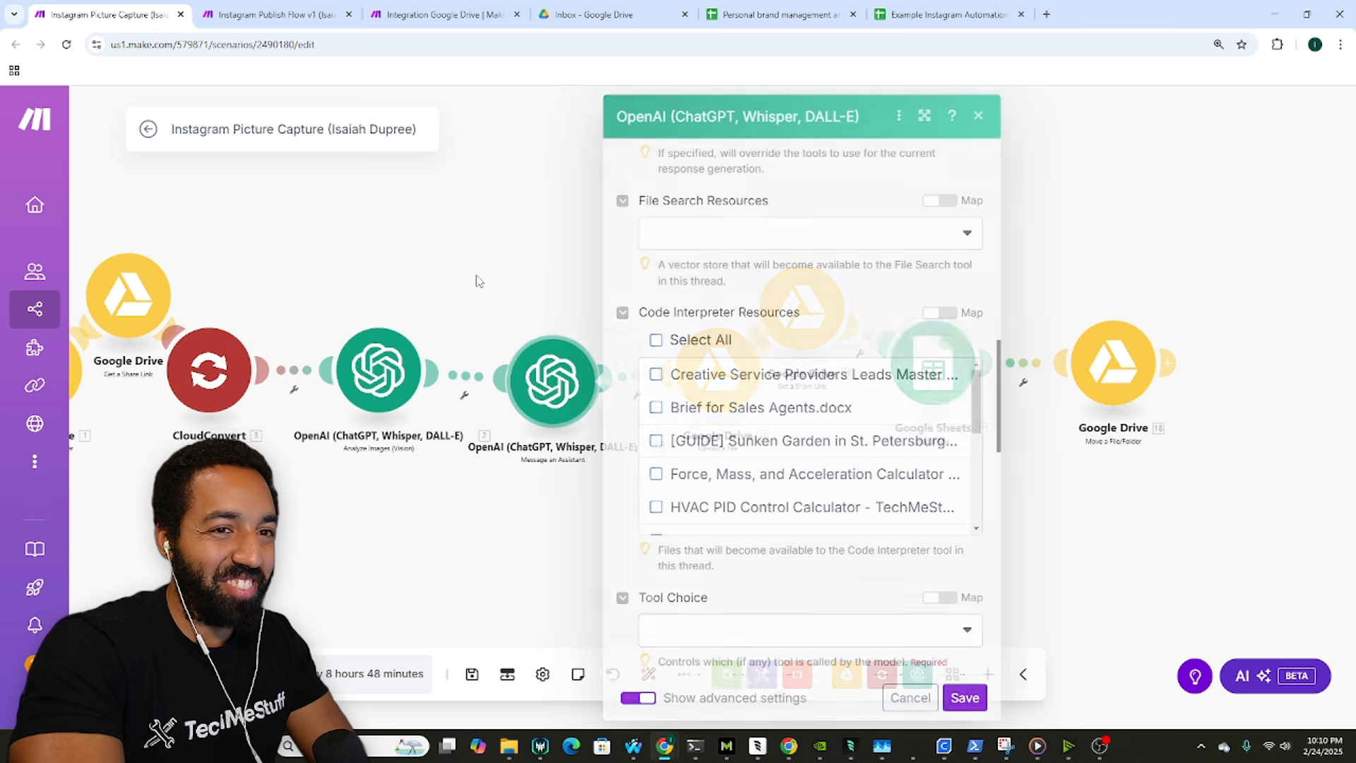
drag(649, 334, 469, 315)
click(544, 345)
right_click(546, 344)
click(476, 272)
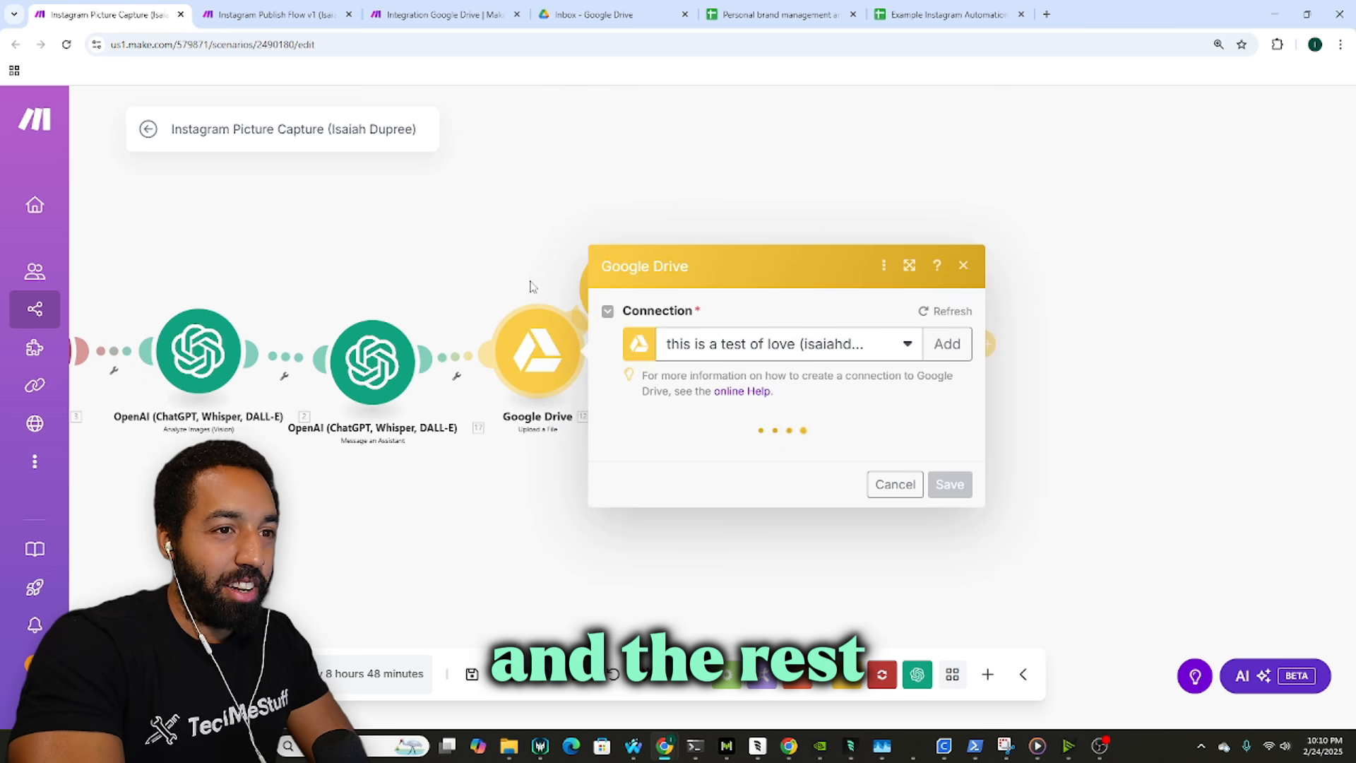
click(515, 280)
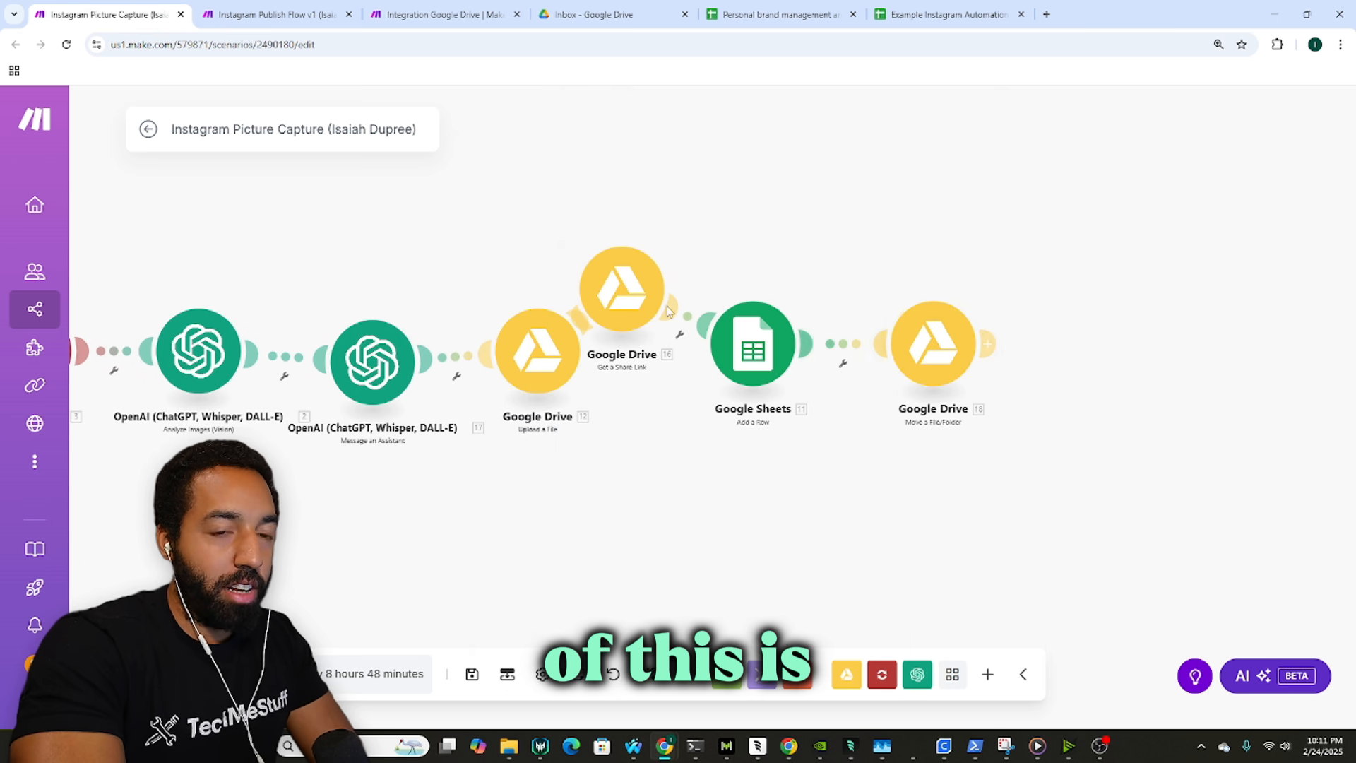
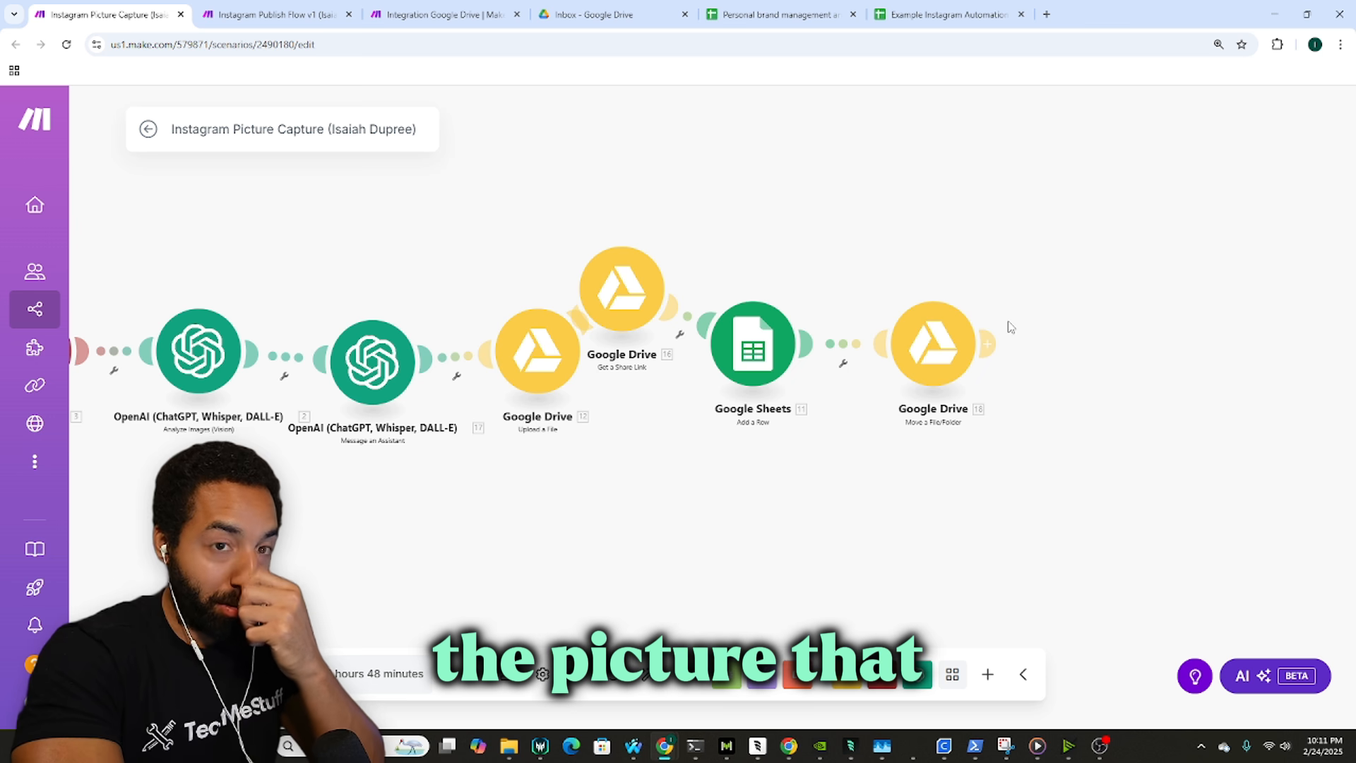
Step: Add a Google Drive Upload a File step after the OpenAI assistant module
click(399, 8)
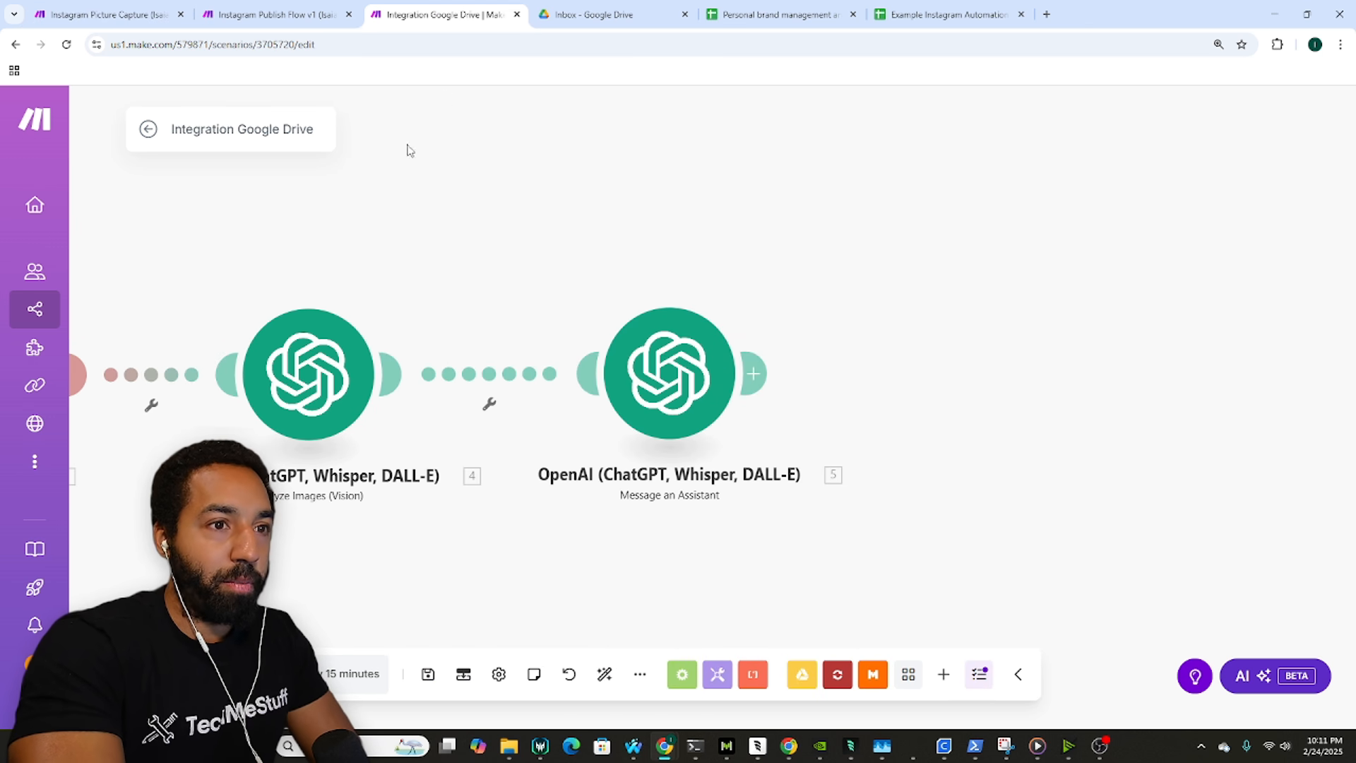
click(134, 11)
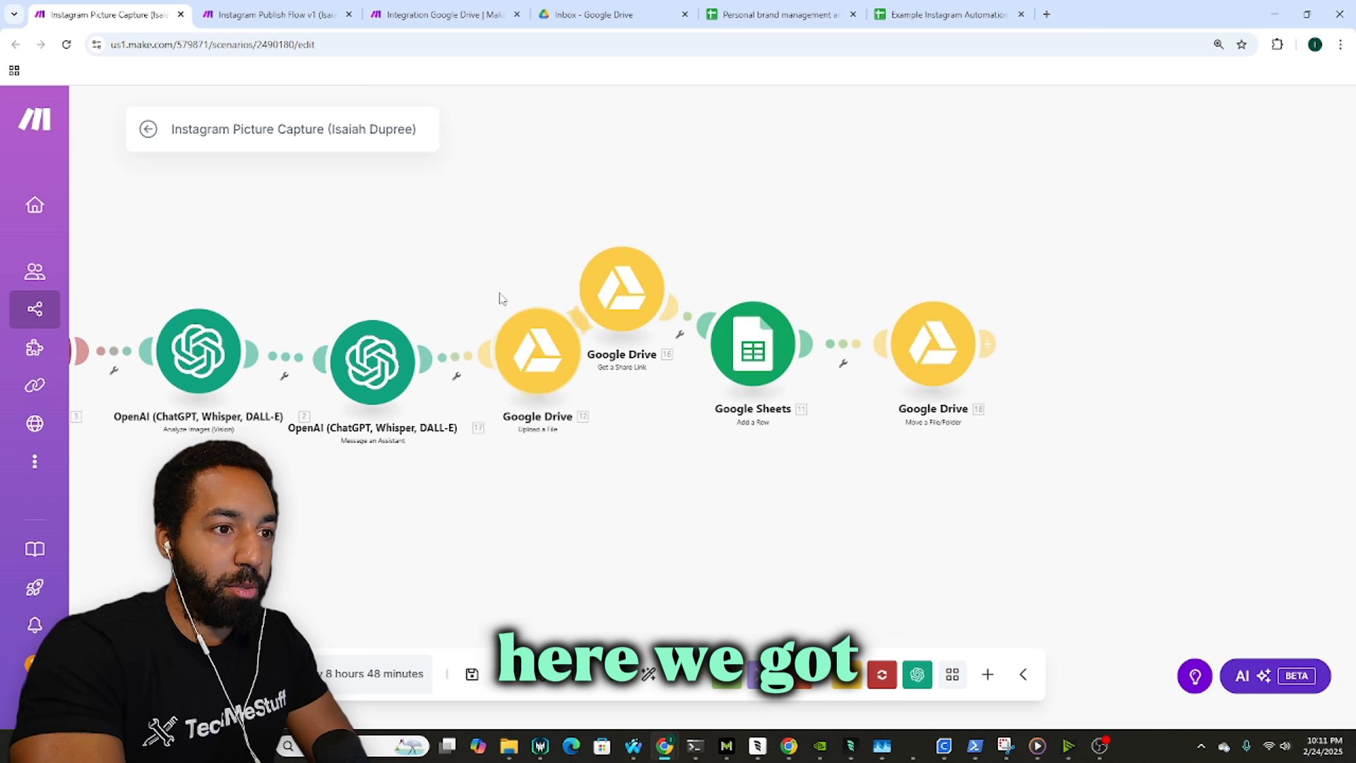
click(476, 6)
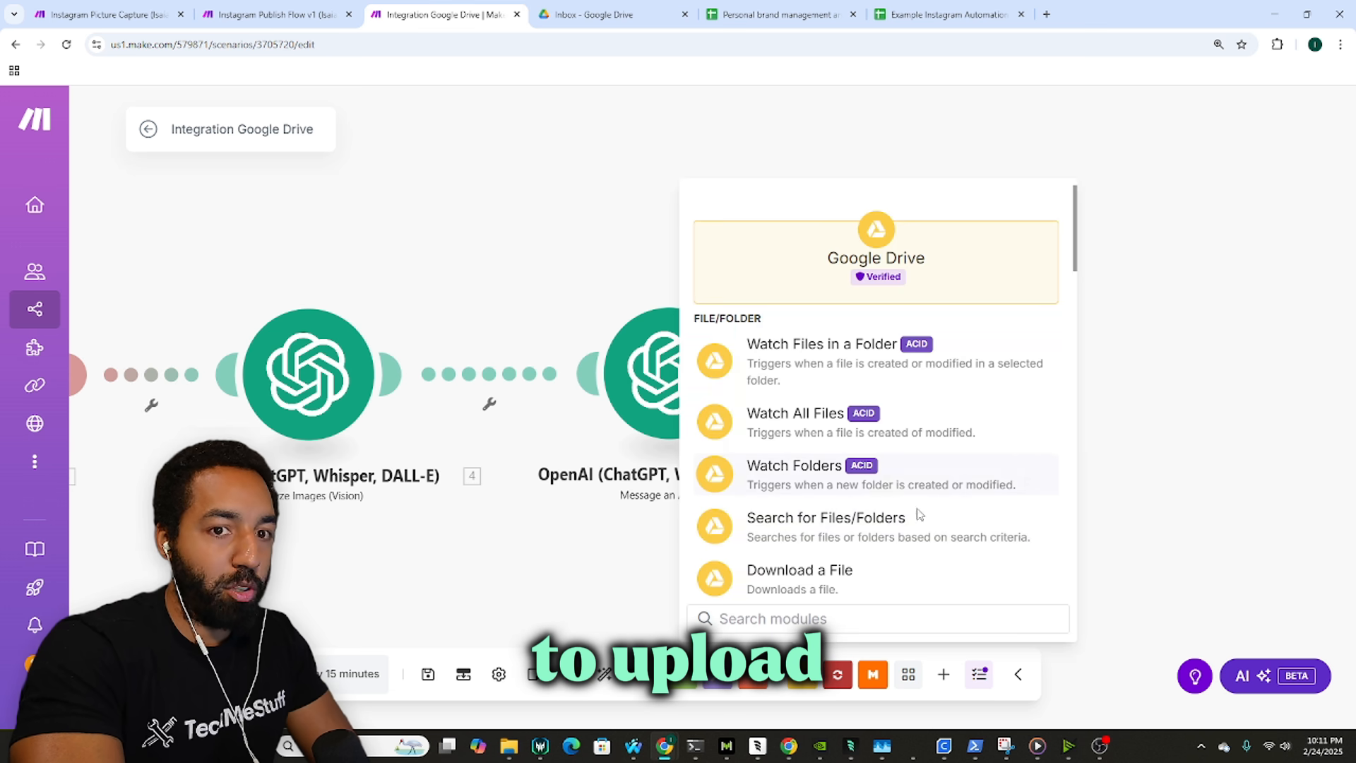
text(uplo)
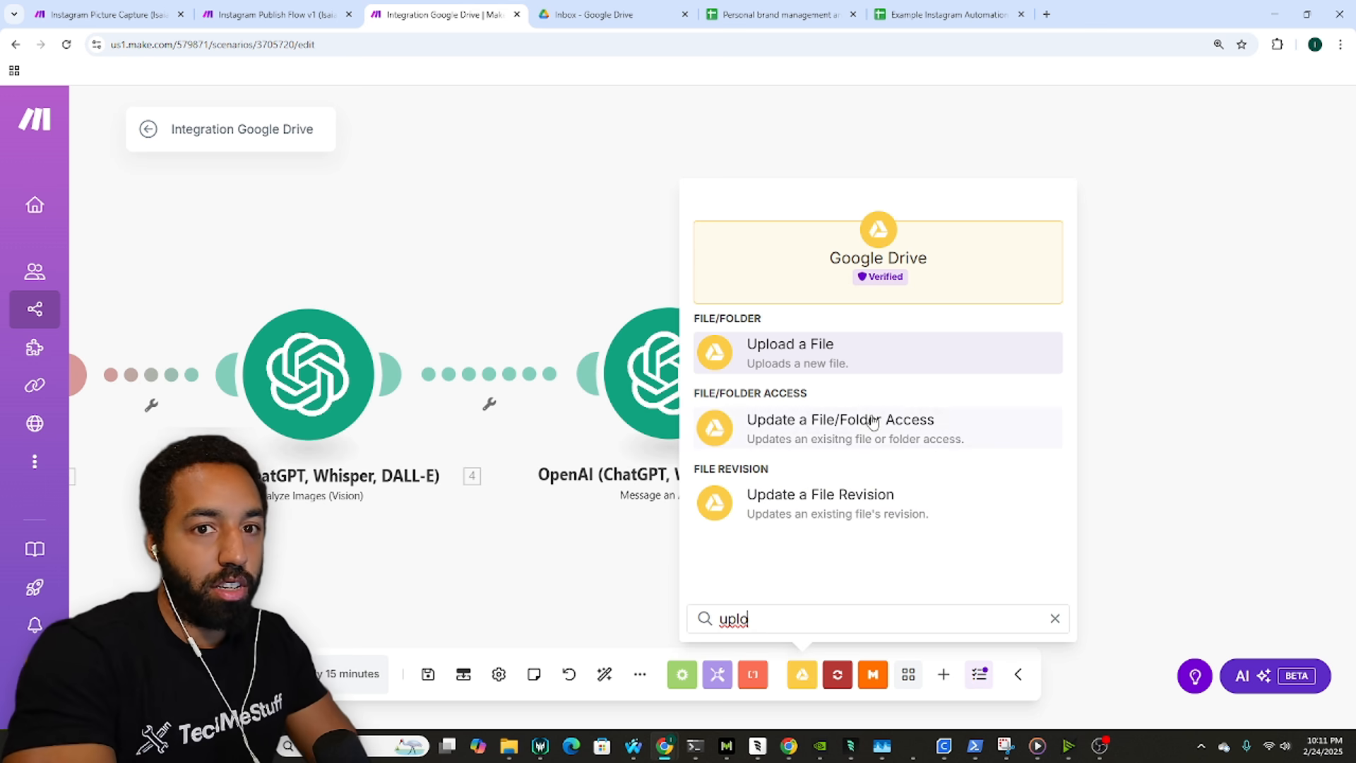
click(861, 363)
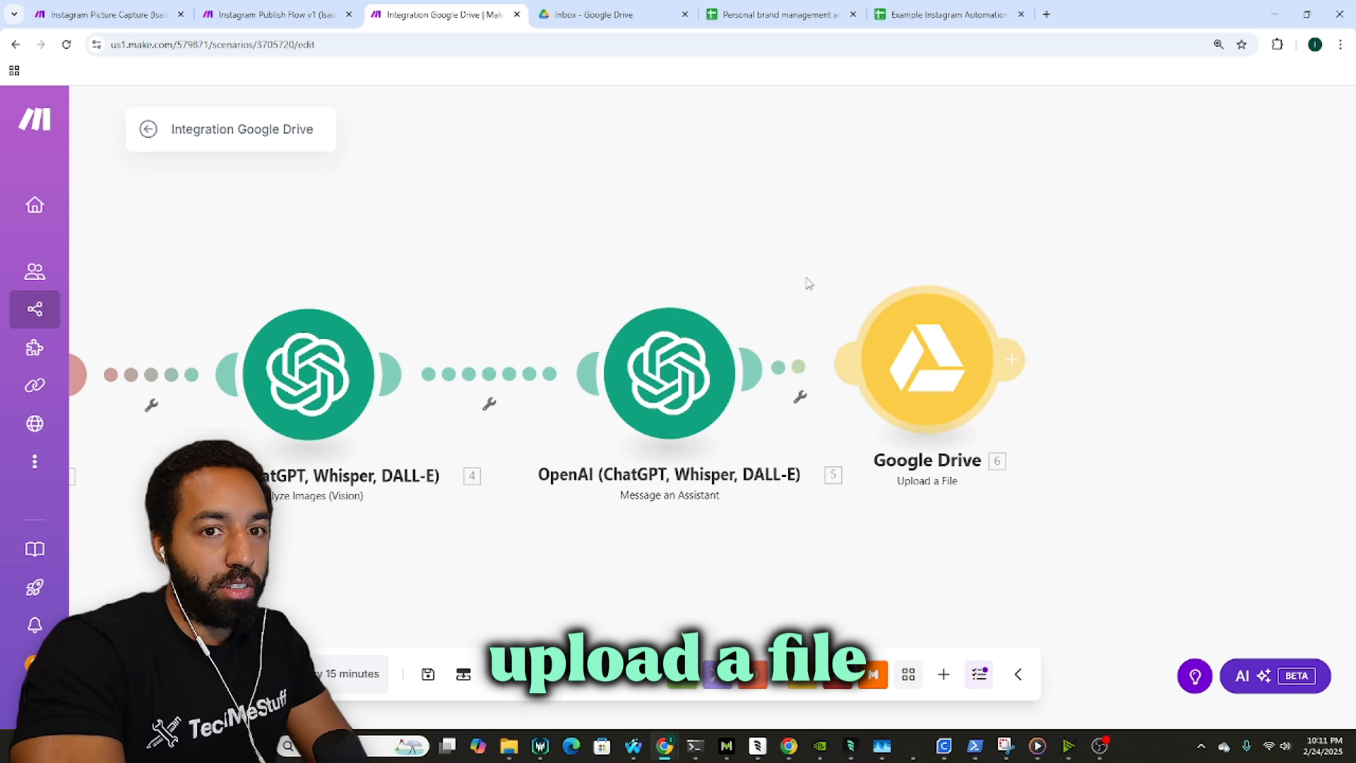
drag(809, 325, 849, 339)
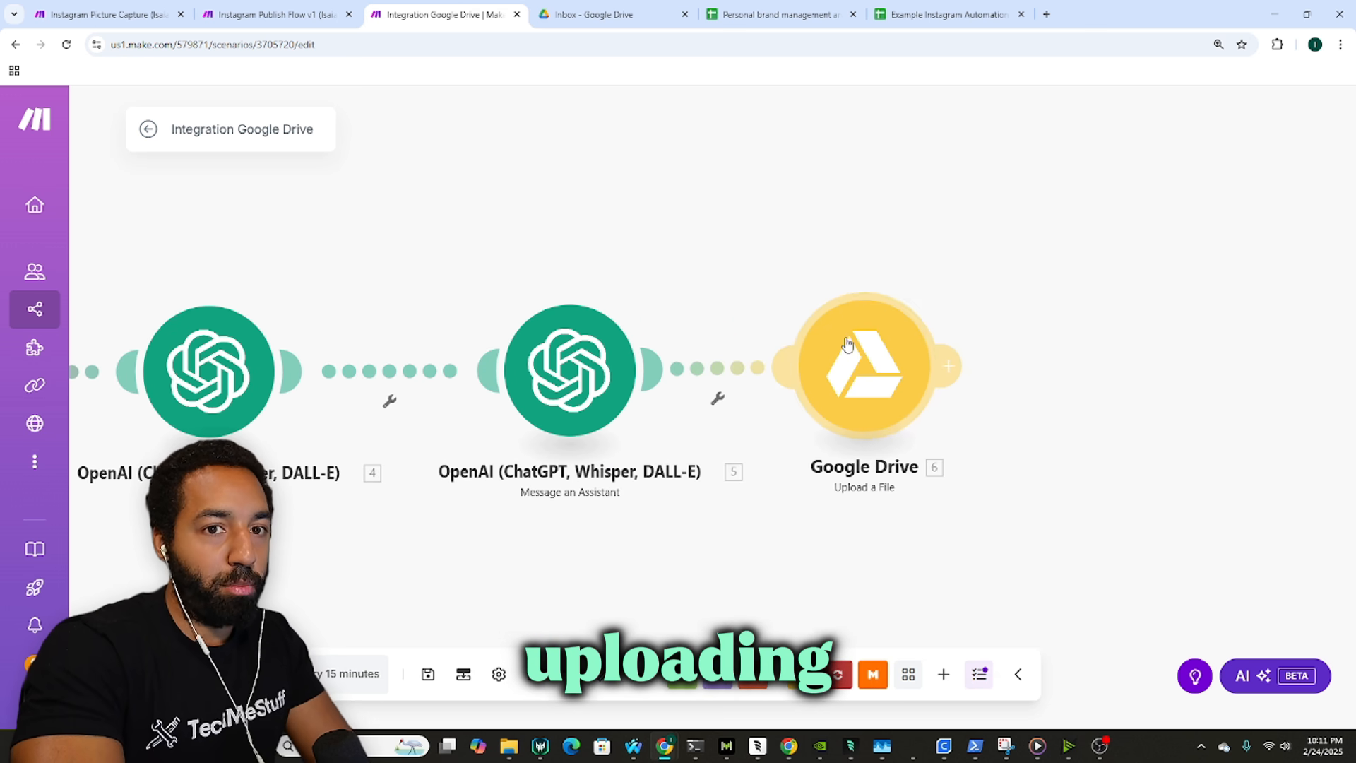
Step: Compare the new upload step's settings with the reference scenario's Drive upload step
click(157, 7)
click(534, 339)
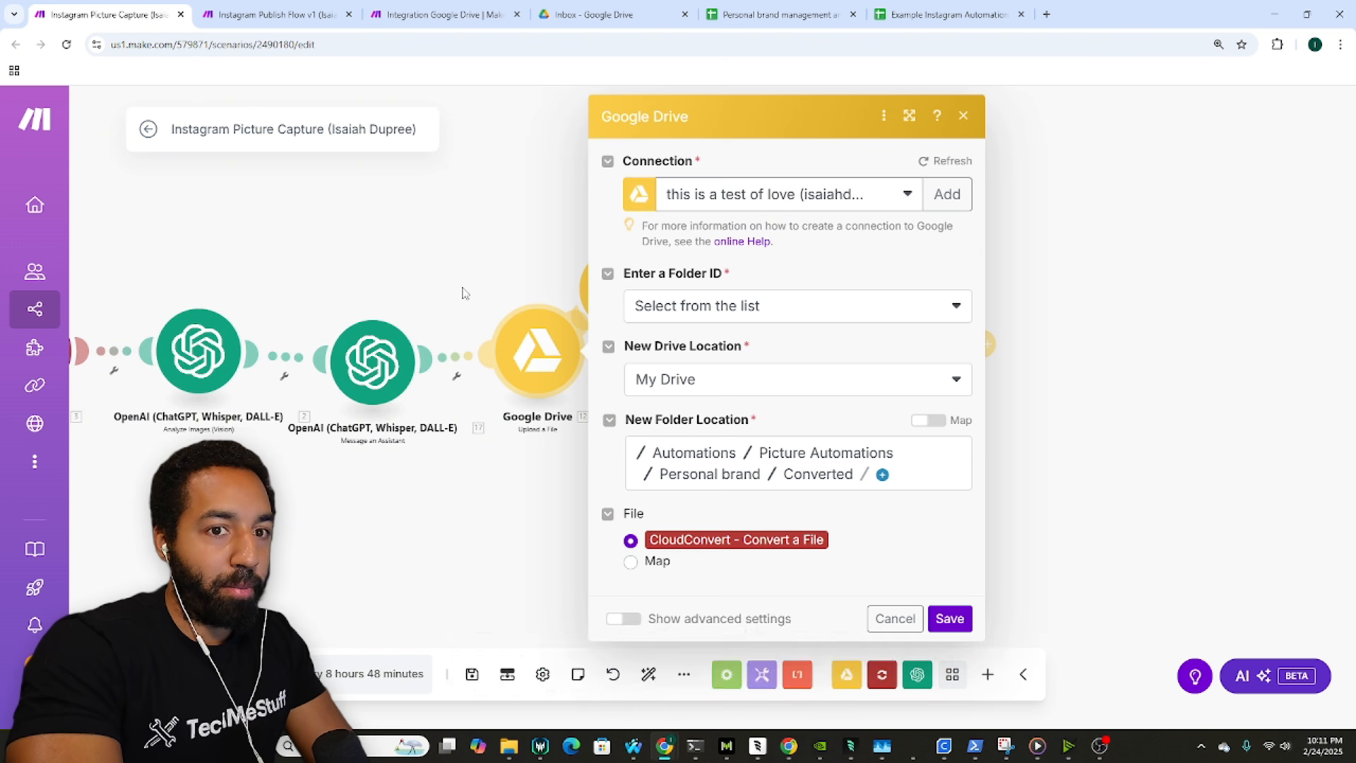
click(464, 294)
click(472, 10)
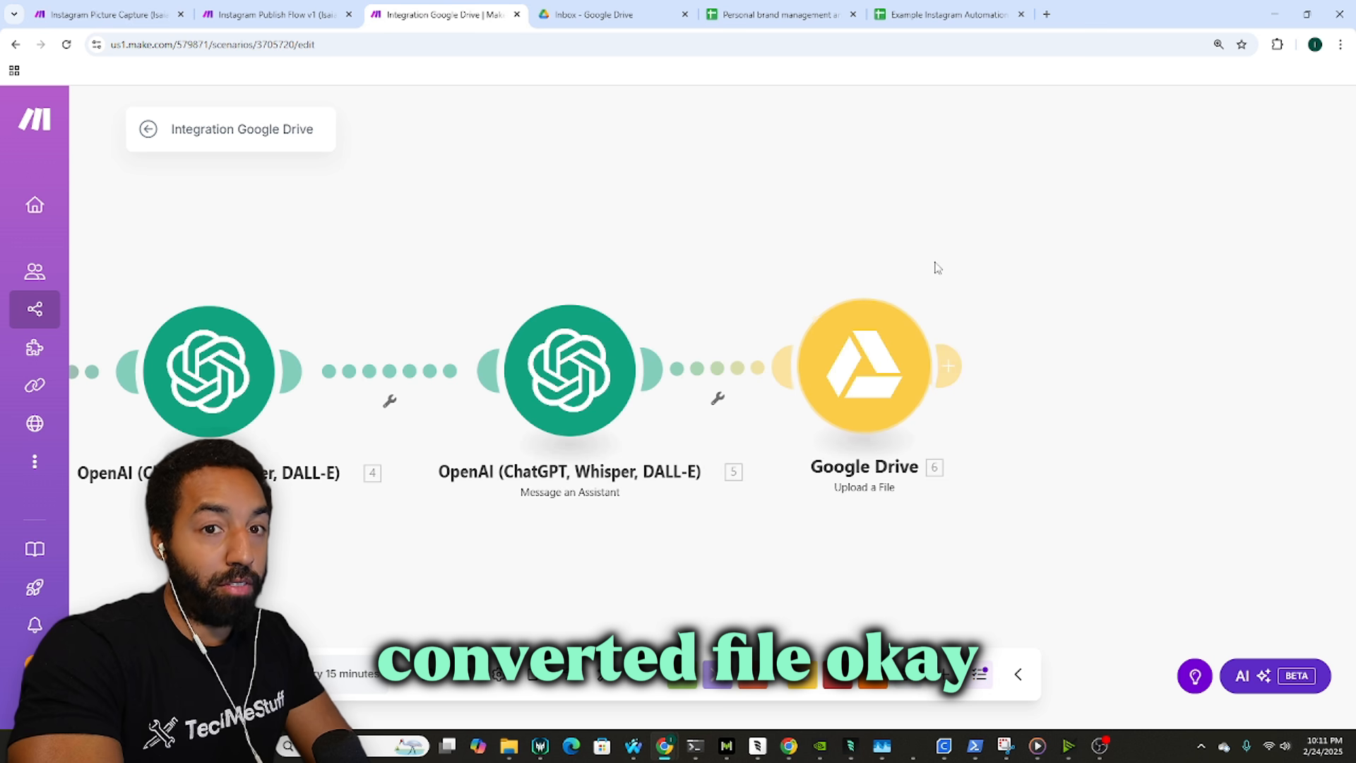
click(694, 313)
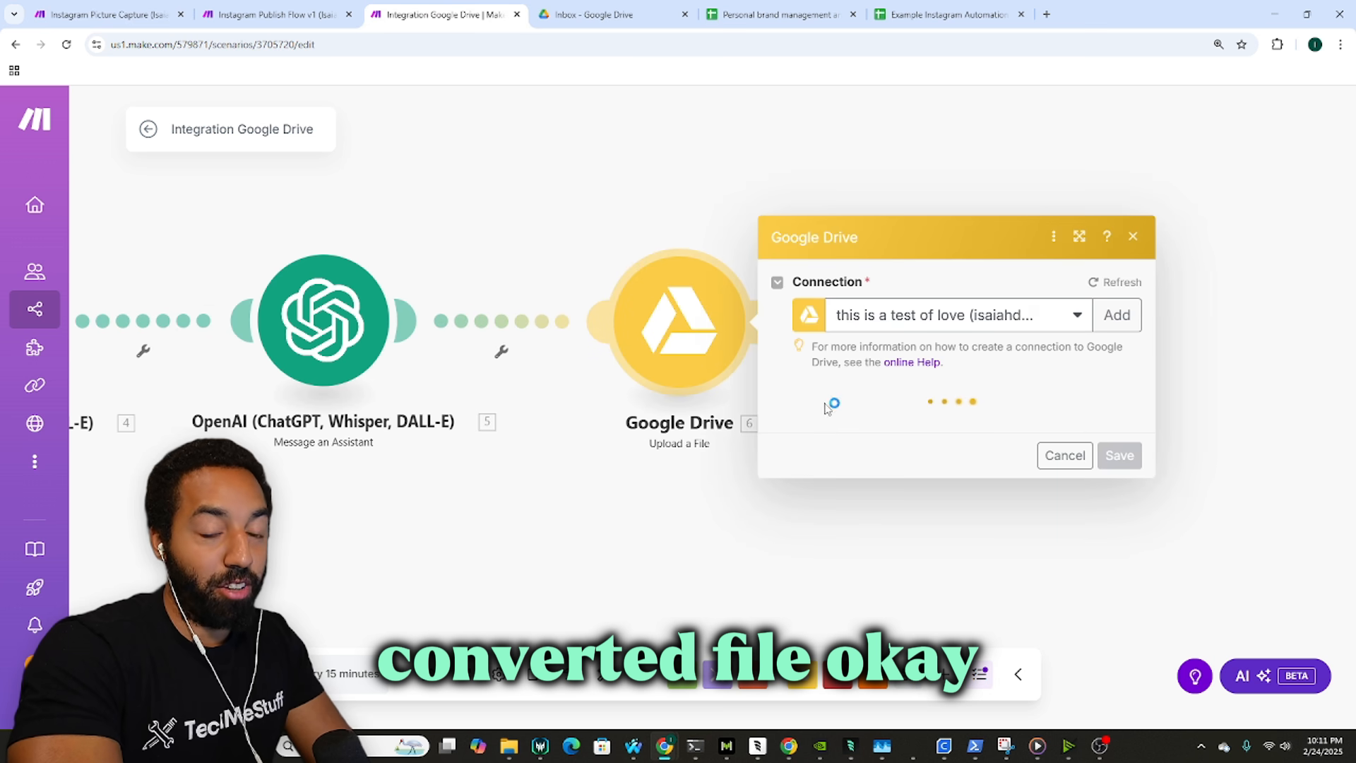
click(147, 10)
click(530, 360)
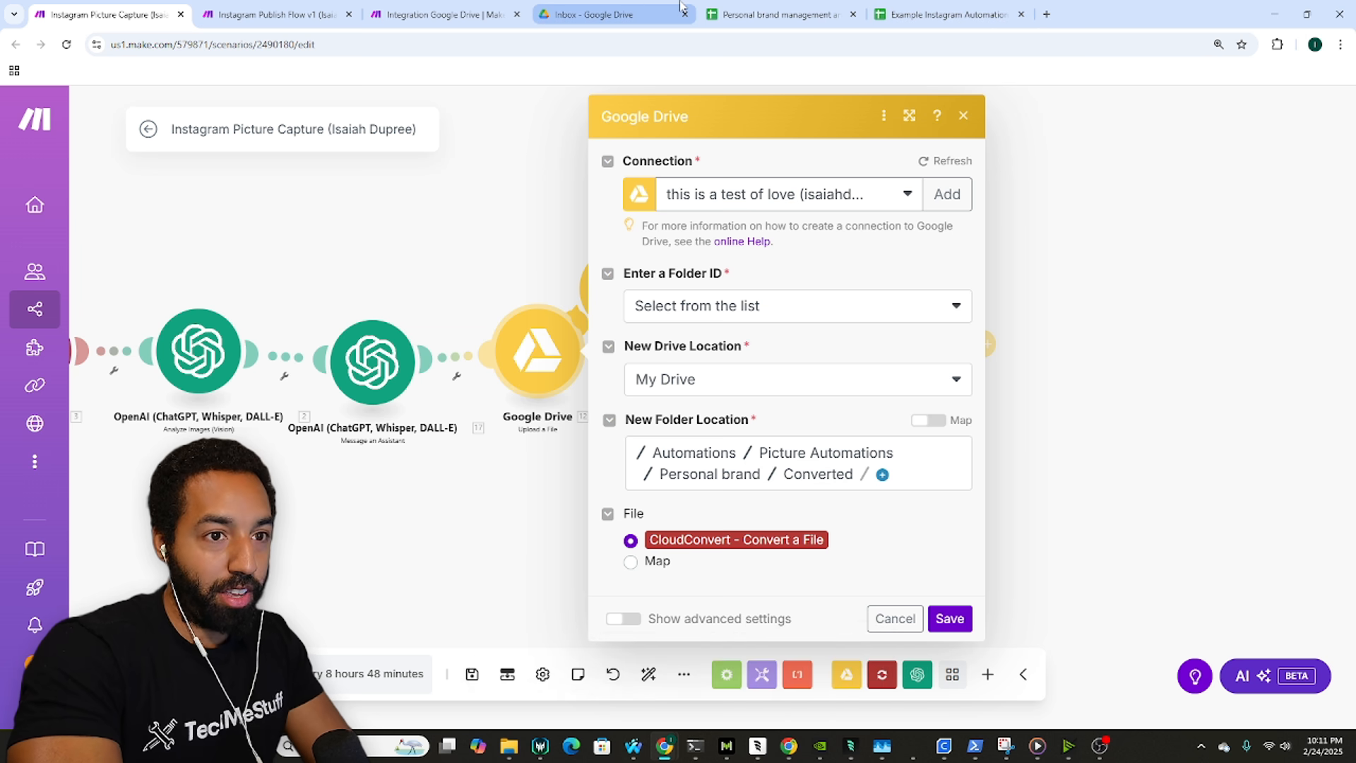
click(680, 5)
Step: Inside the Example folder, add a new folder named Converted beside Published and Inbox
click(279, 156)
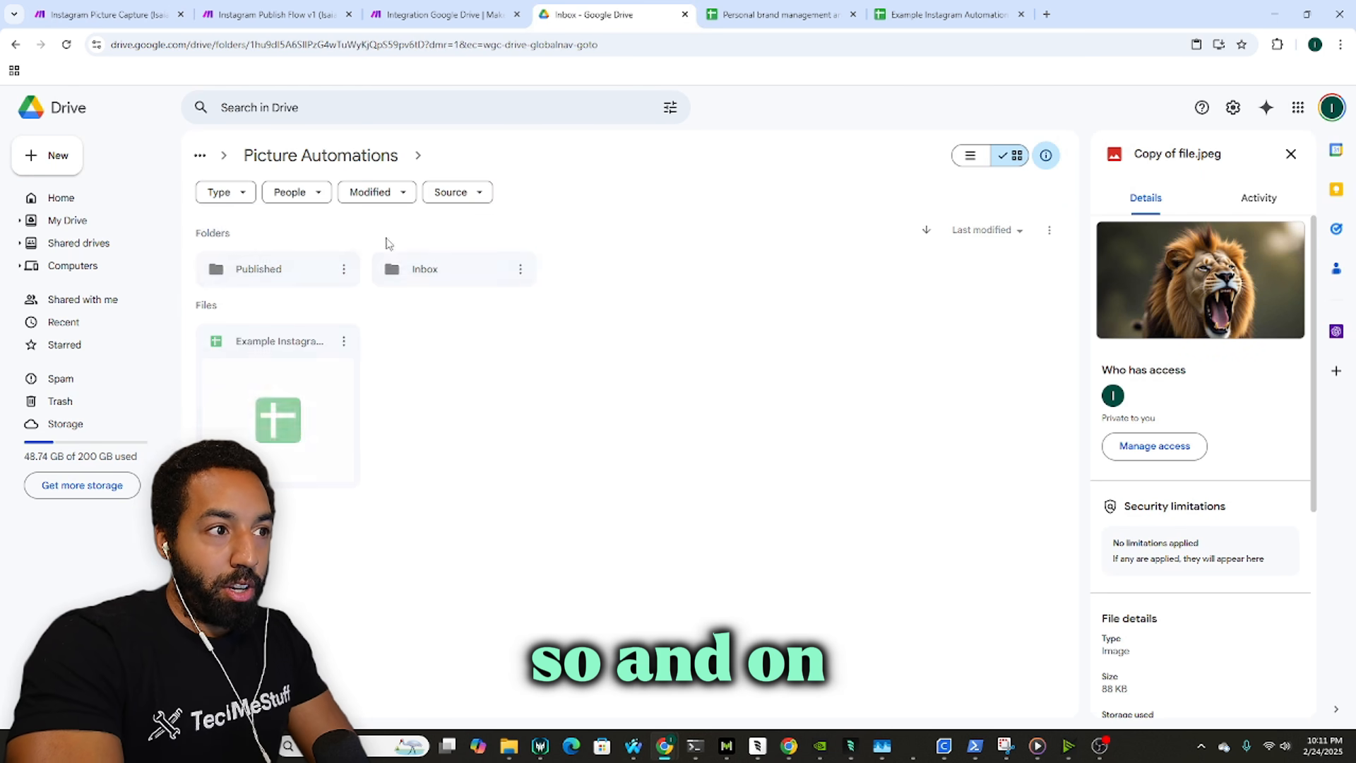
right_click(494, 358)
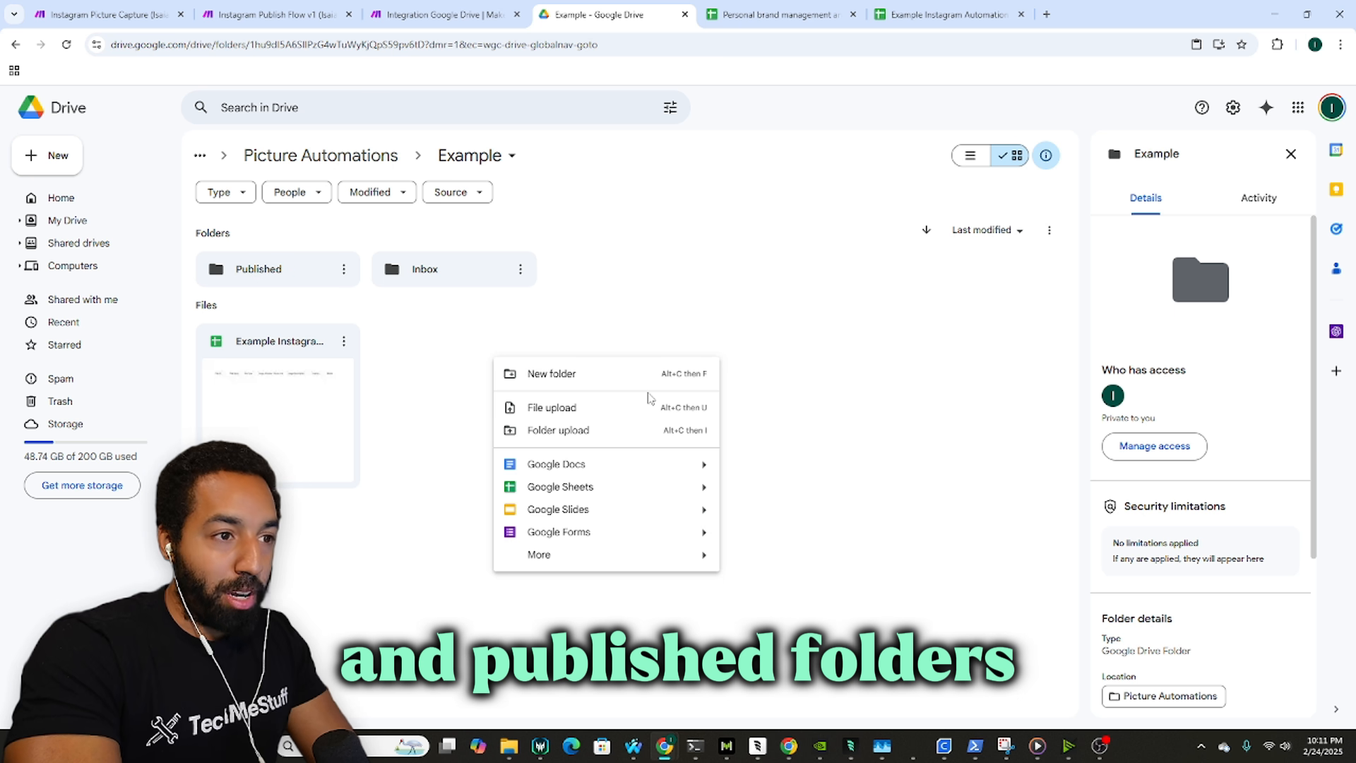
click(610, 383)
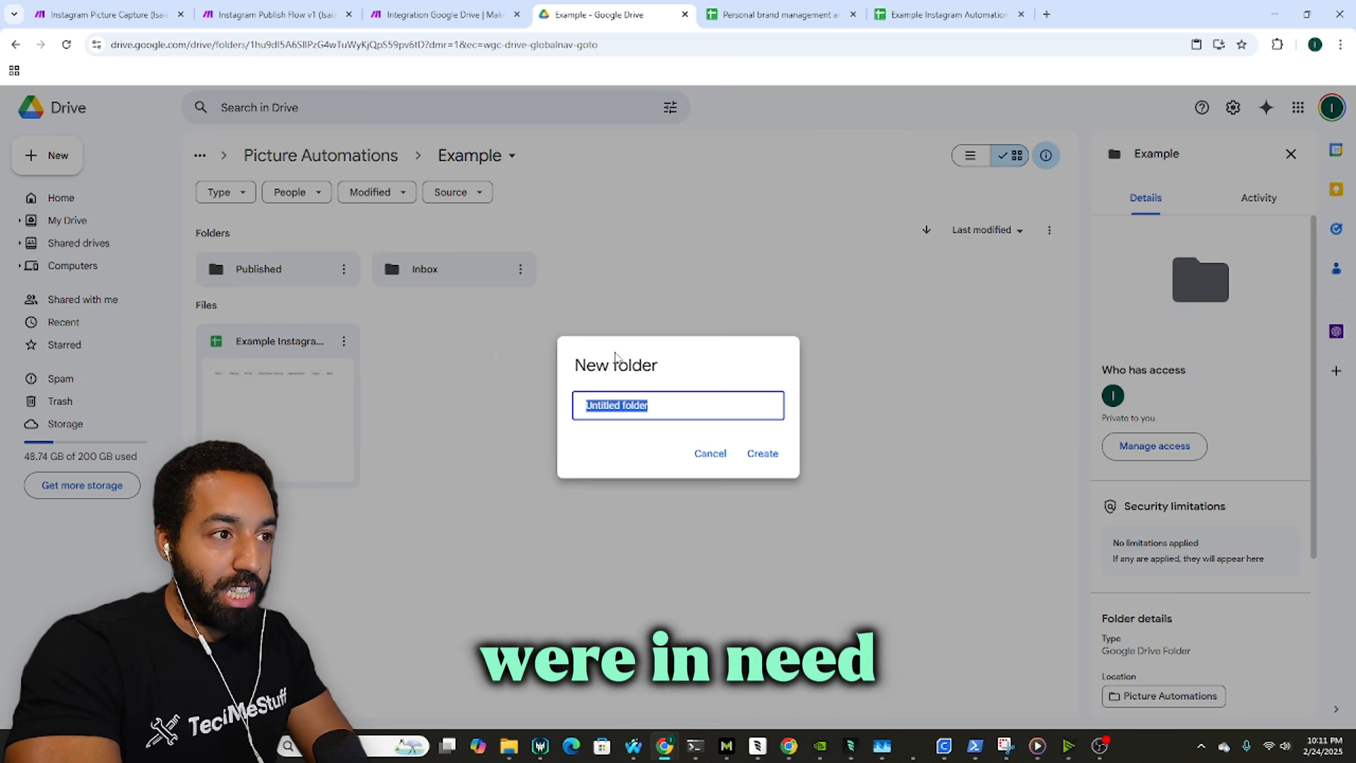
text(Converted)
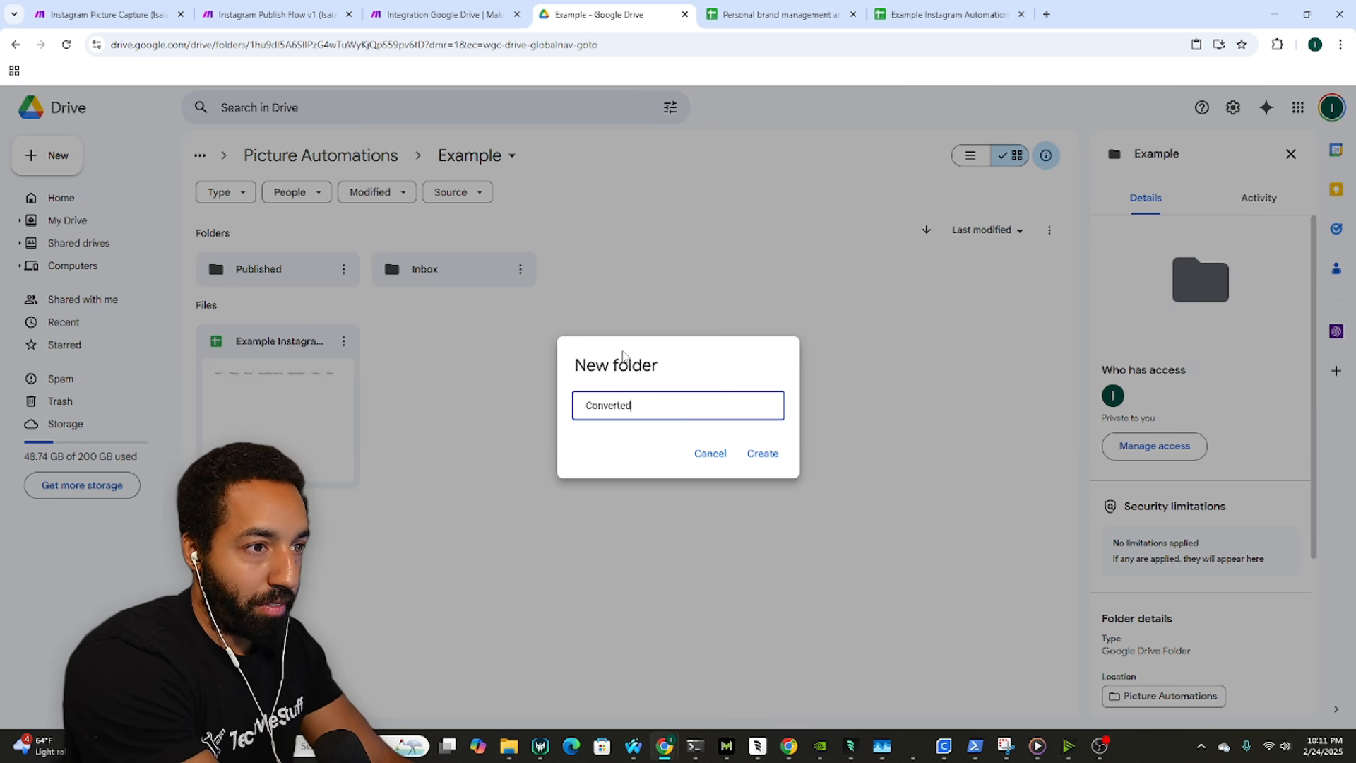
key(Return)
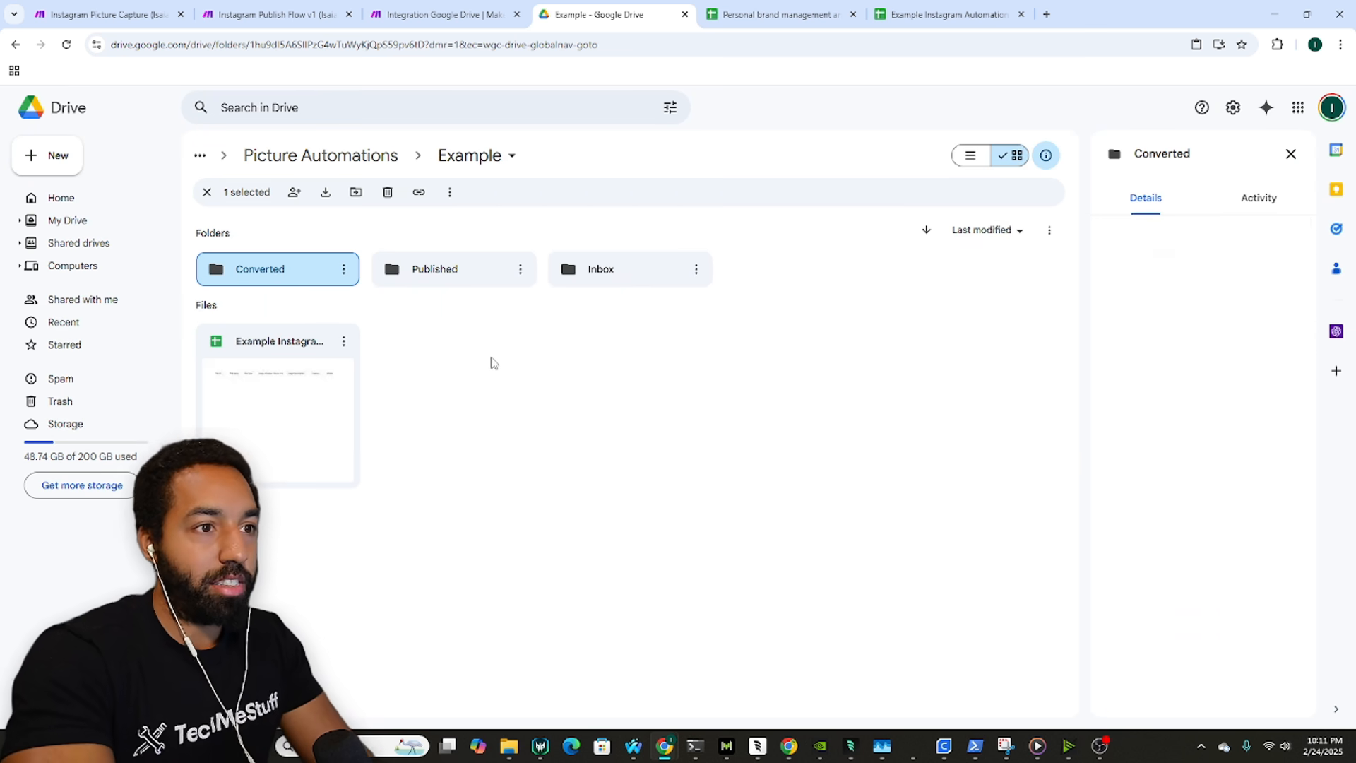
click(84, 7)
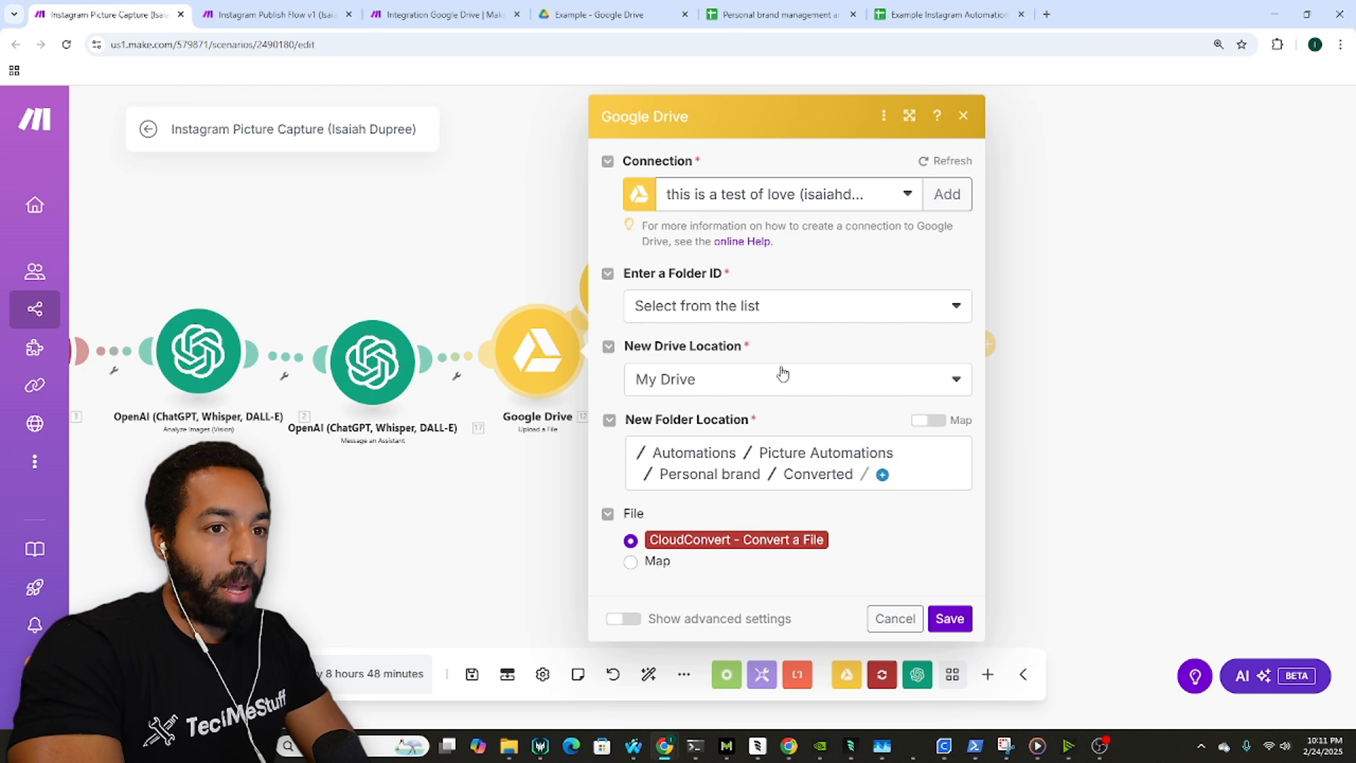
Step: Set the upload step to pick its folder from a list, using My Drive
click(414, 15)
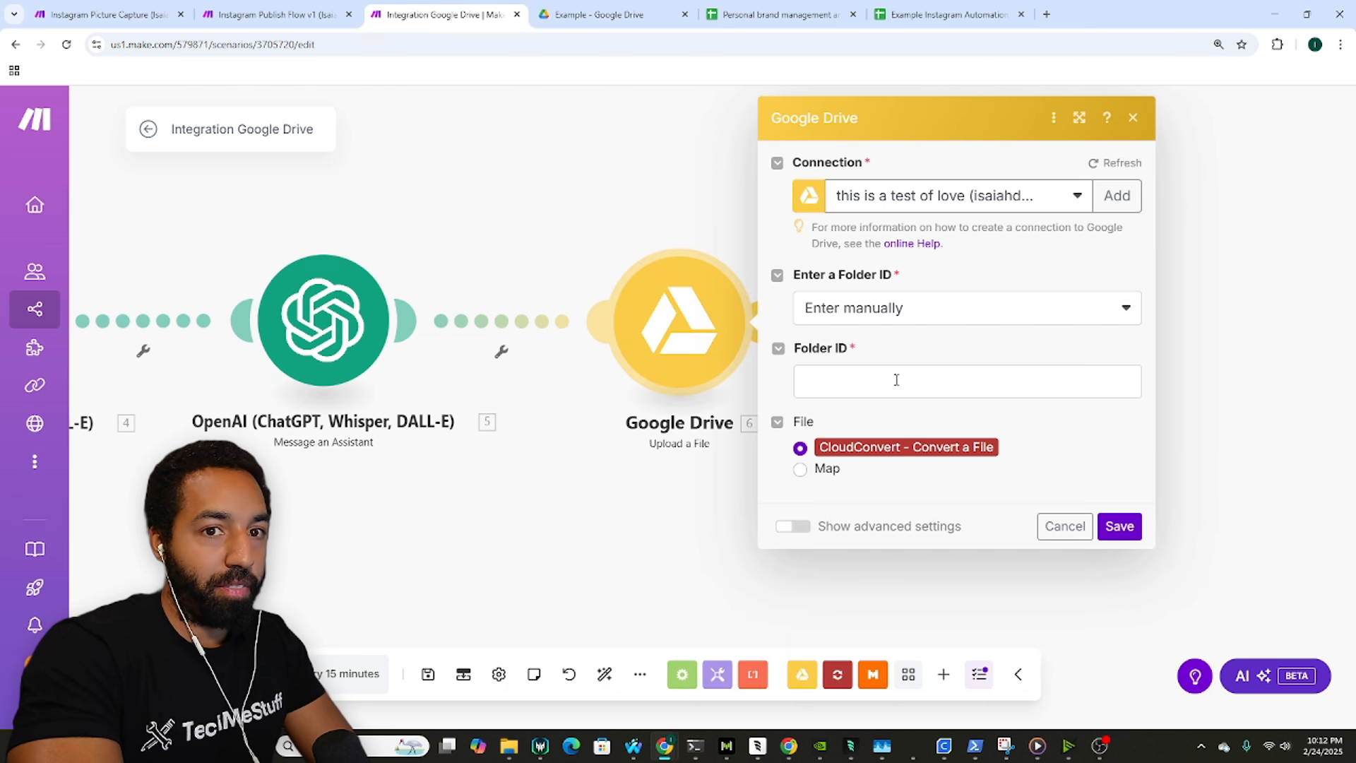
click(909, 319)
click(900, 337)
click(892, 382)
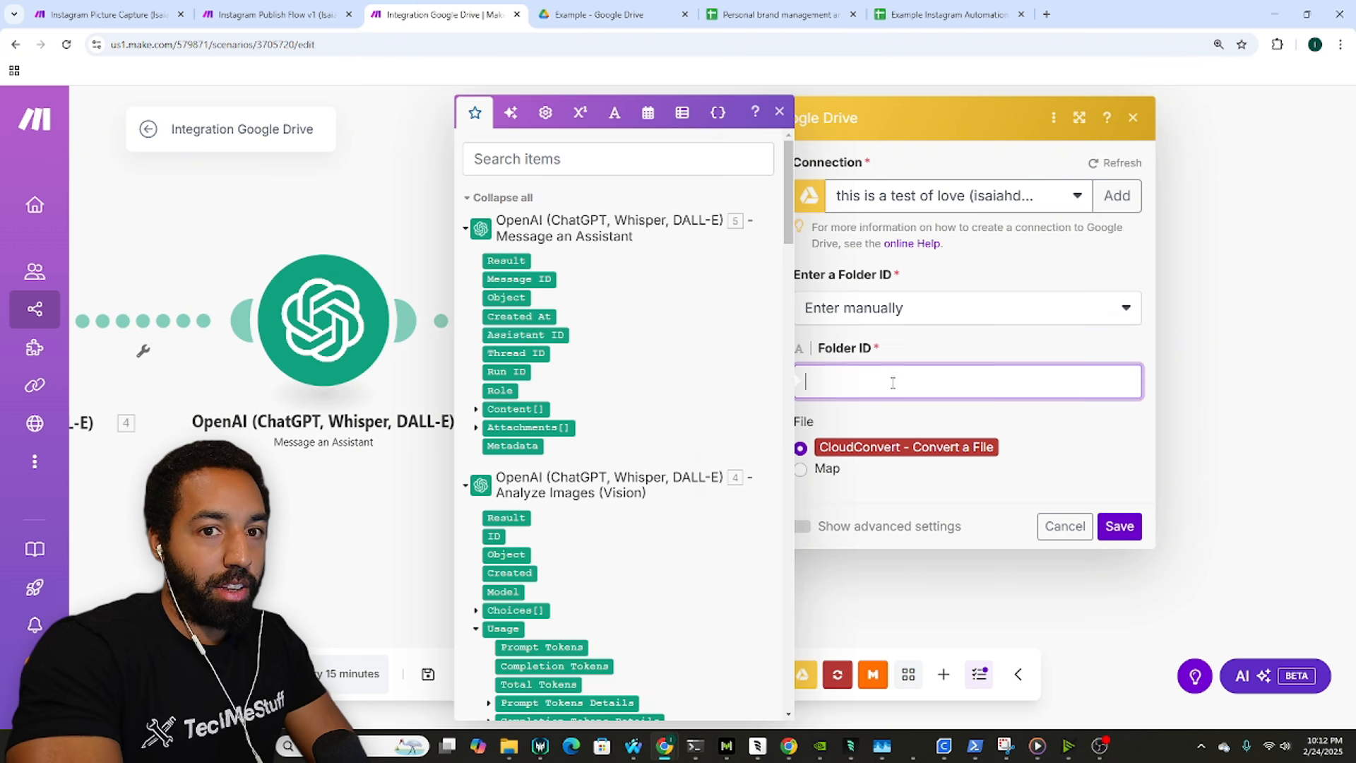
click(887, 305)
click(899, 362)
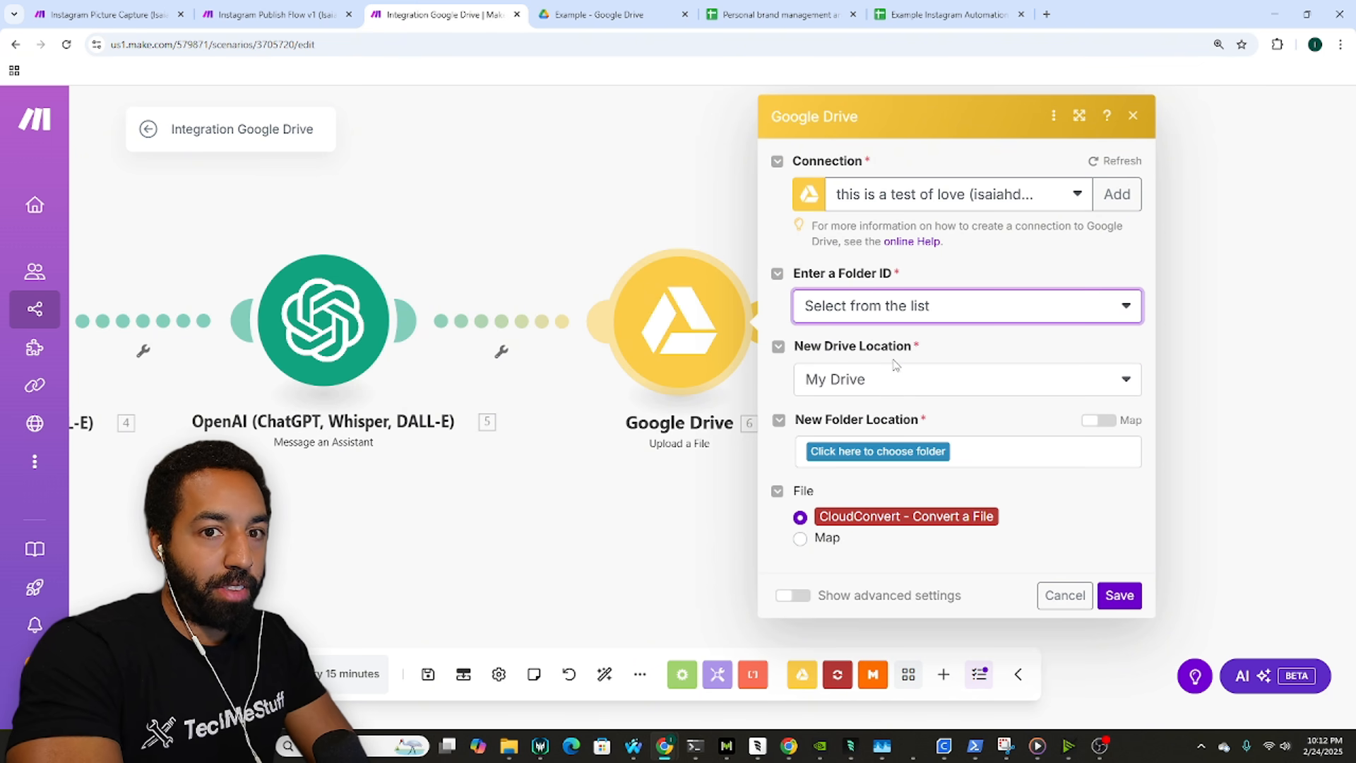
click(896, 388)
click(901, 405)
Step: Browse the destination path Automations / Picture Automations / Example / Inbox
click(916, 450)
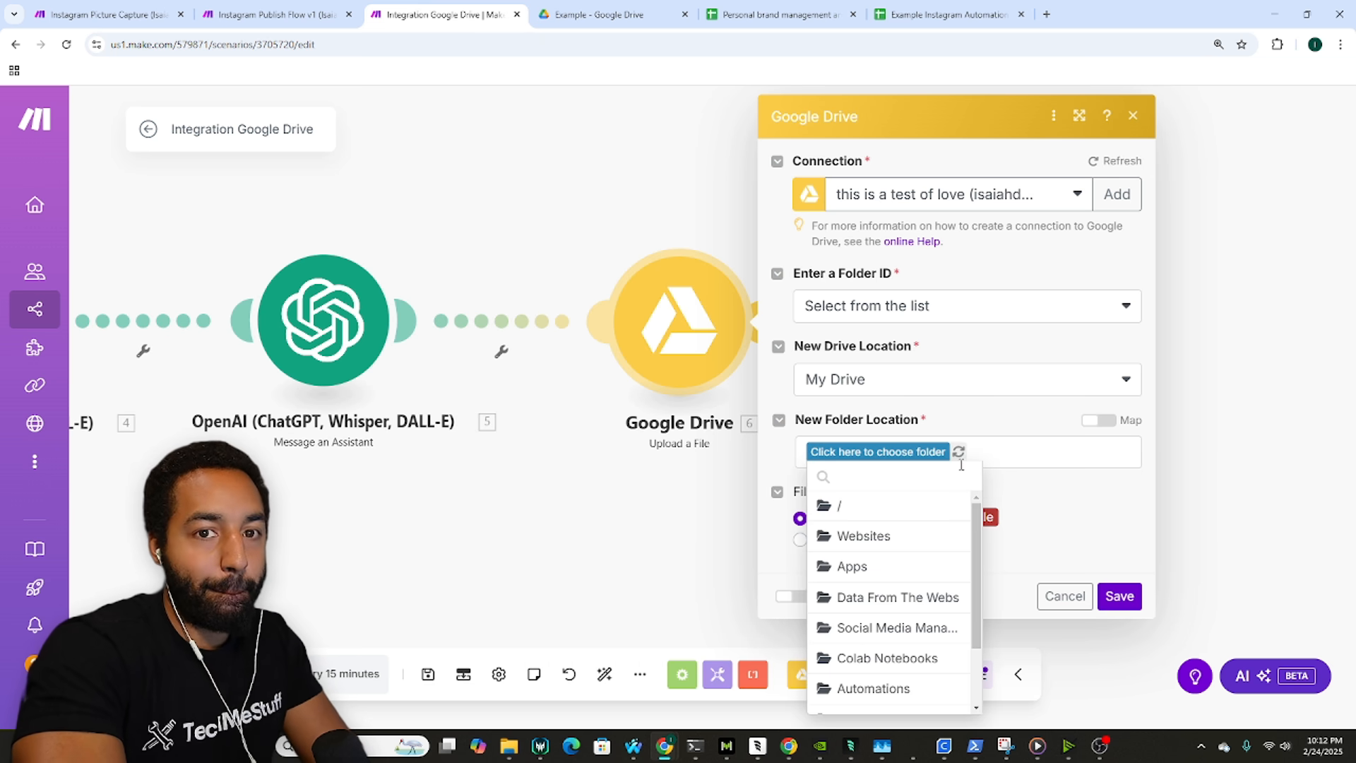
scroll(929, 549, down, 3)
click(908, 599)
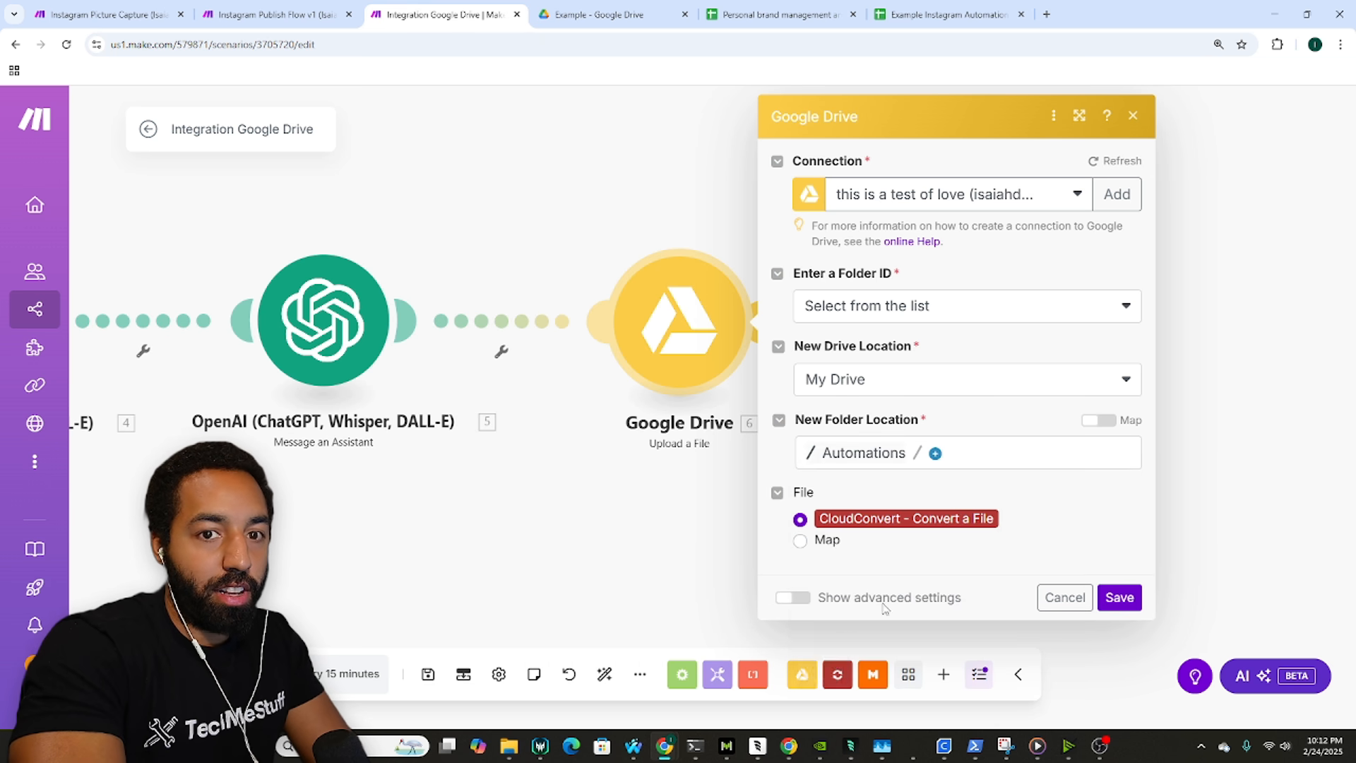
click(936, 452)
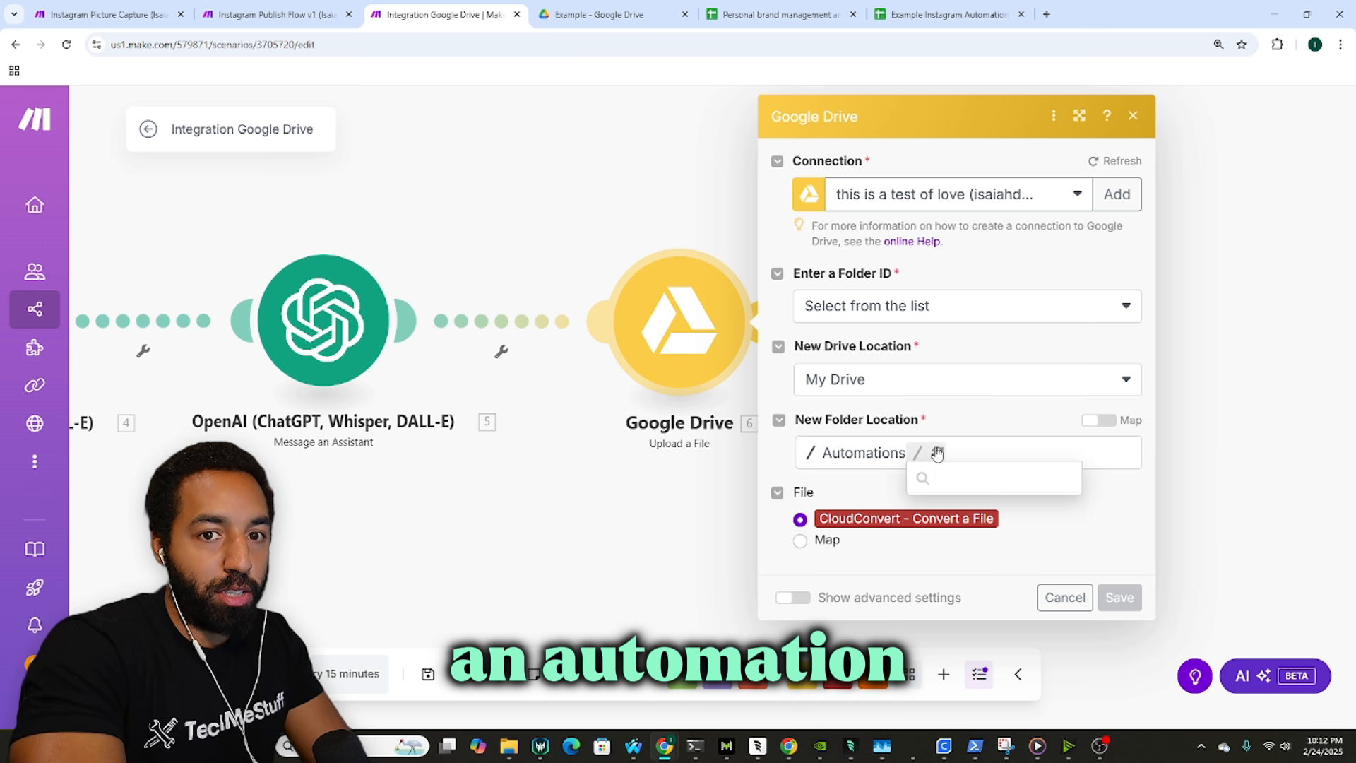
scroll(998, 565, down, 1)
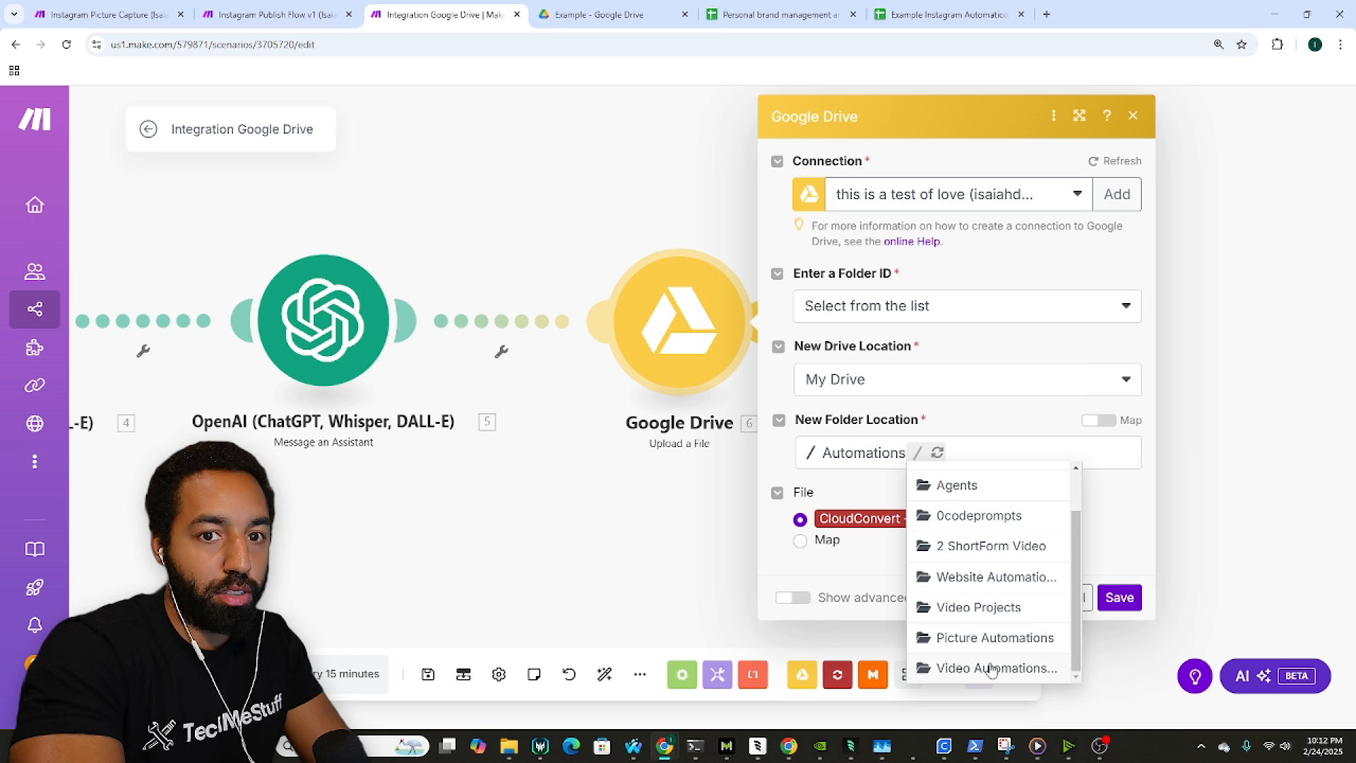
click(992, 638)
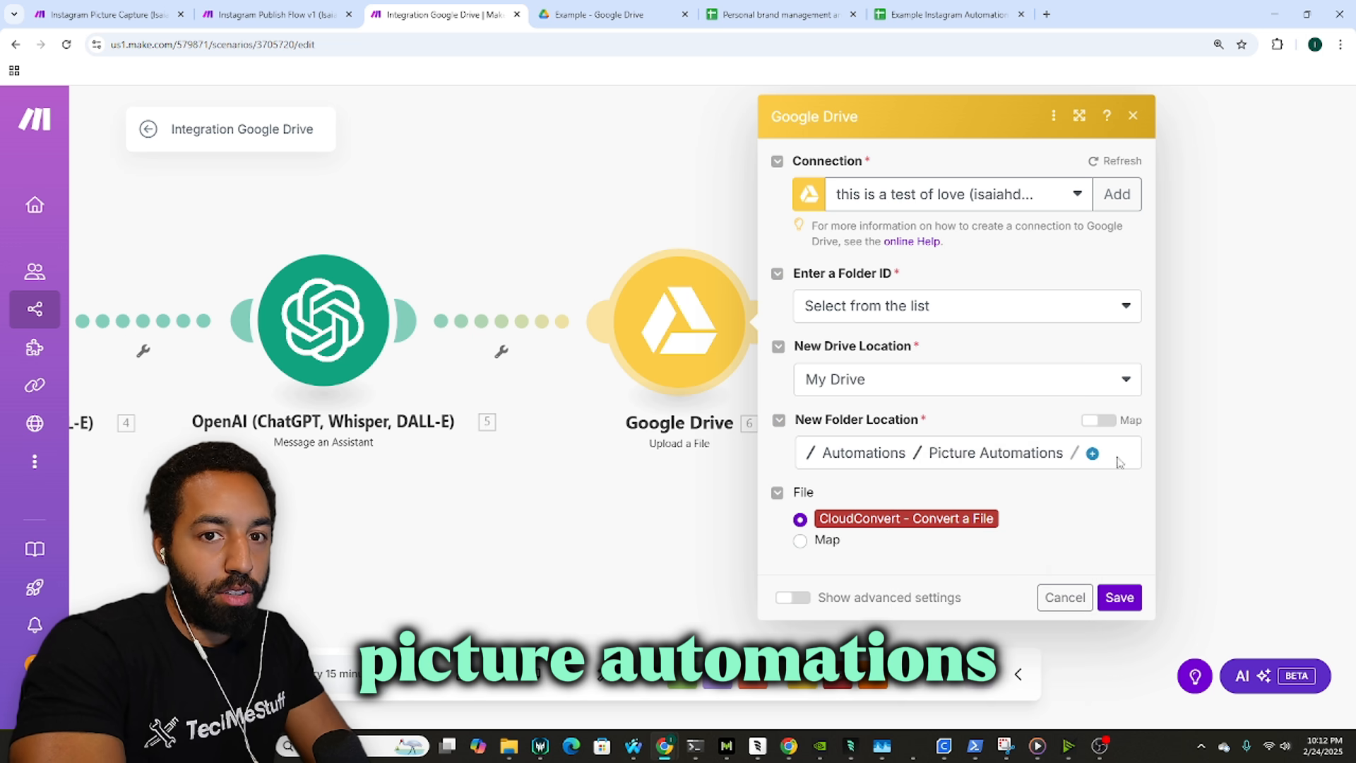
click(1094, 455)
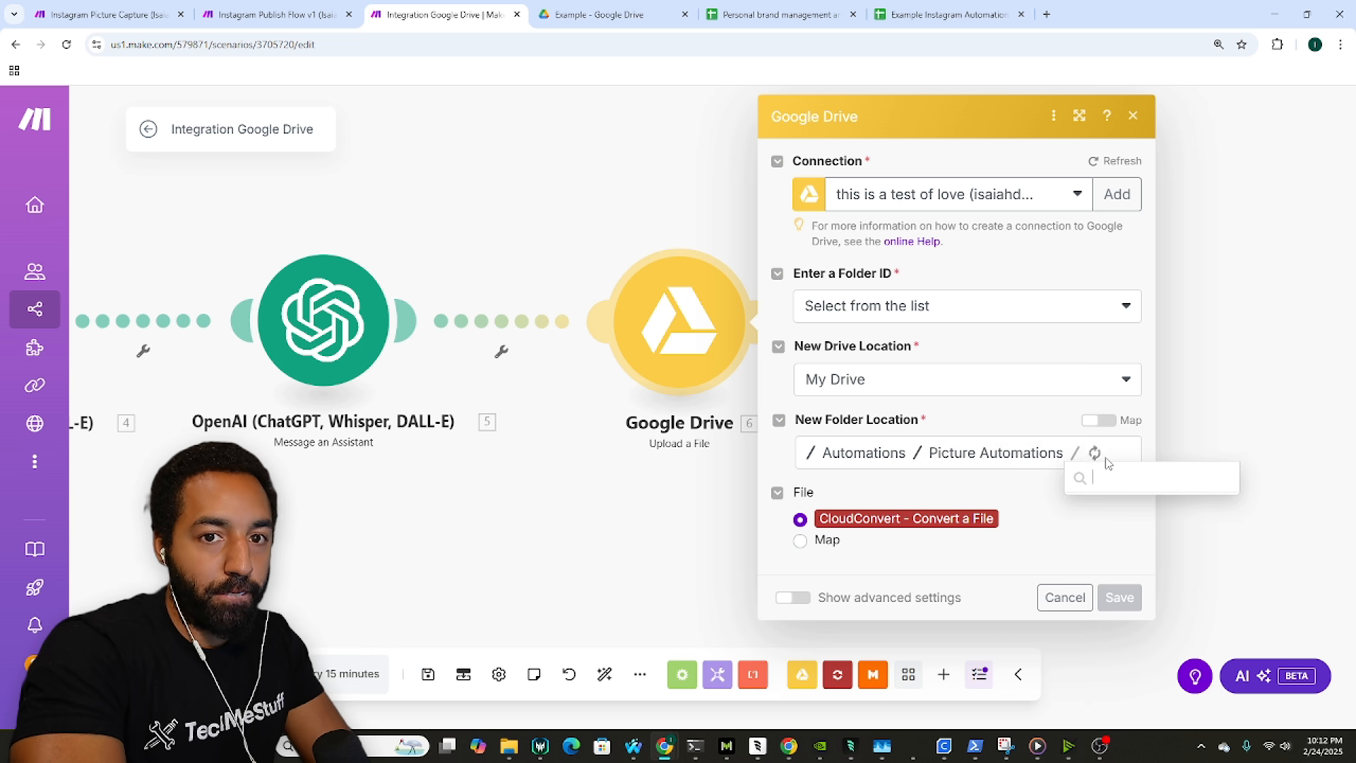
click(1116, 476)
click(916, 474)
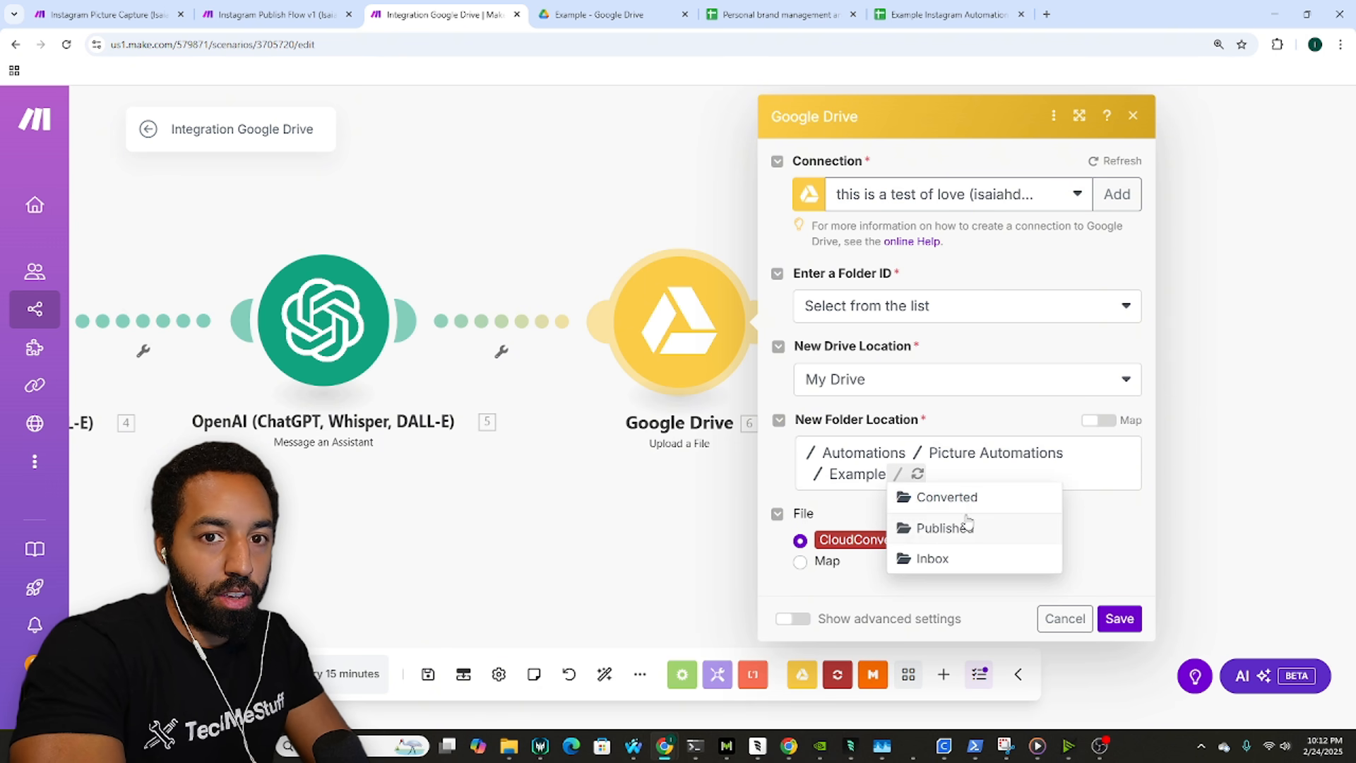
click(950, 556)
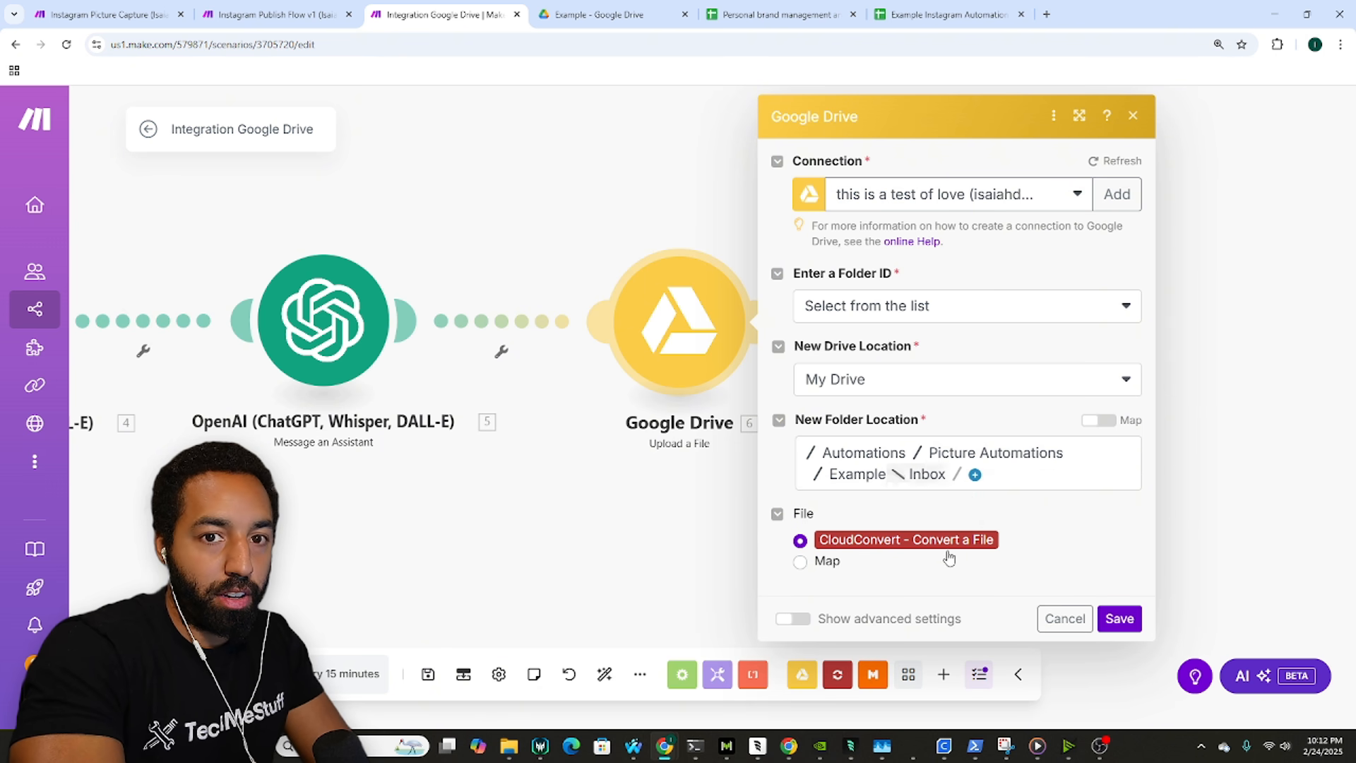
click(974, 476)
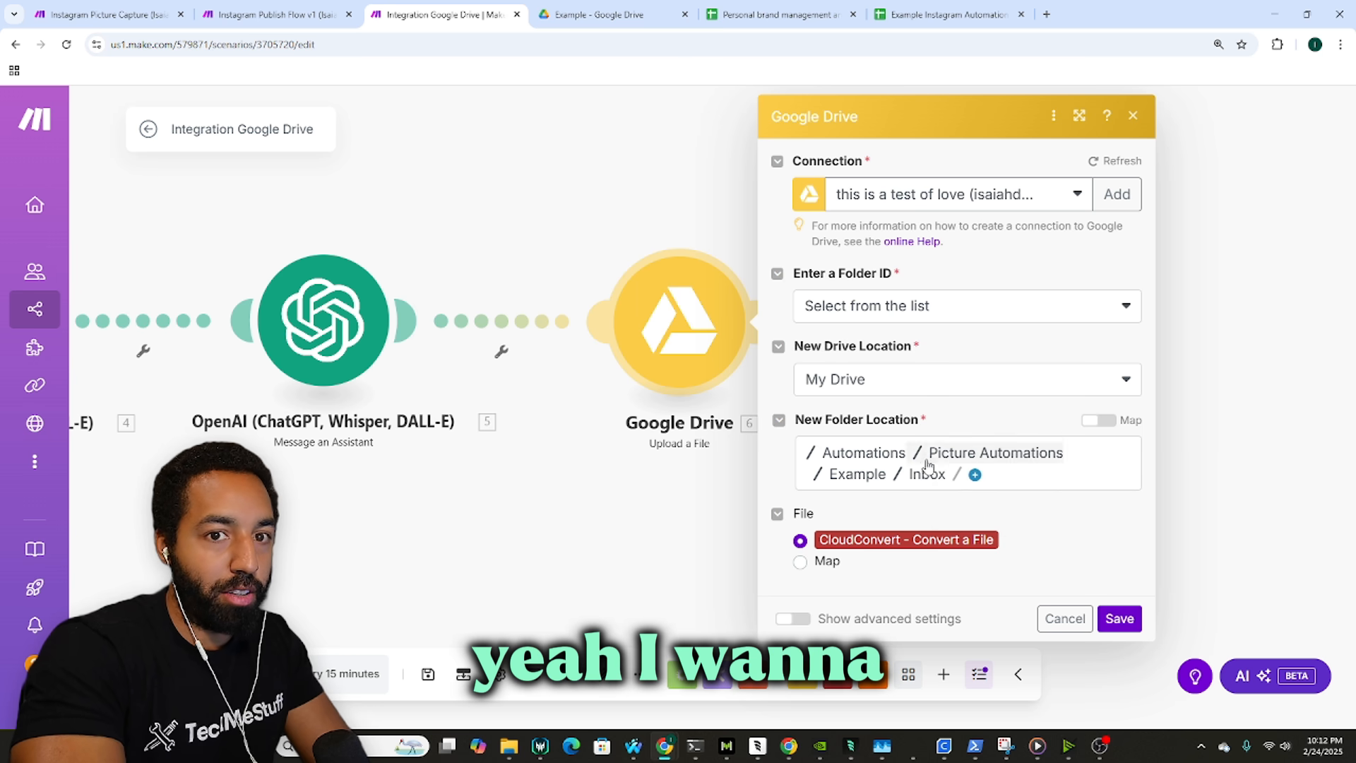
Step: Change the last folder to Converted, save the upload settings, and recheck them
click(928, 465)
click(943, 496)
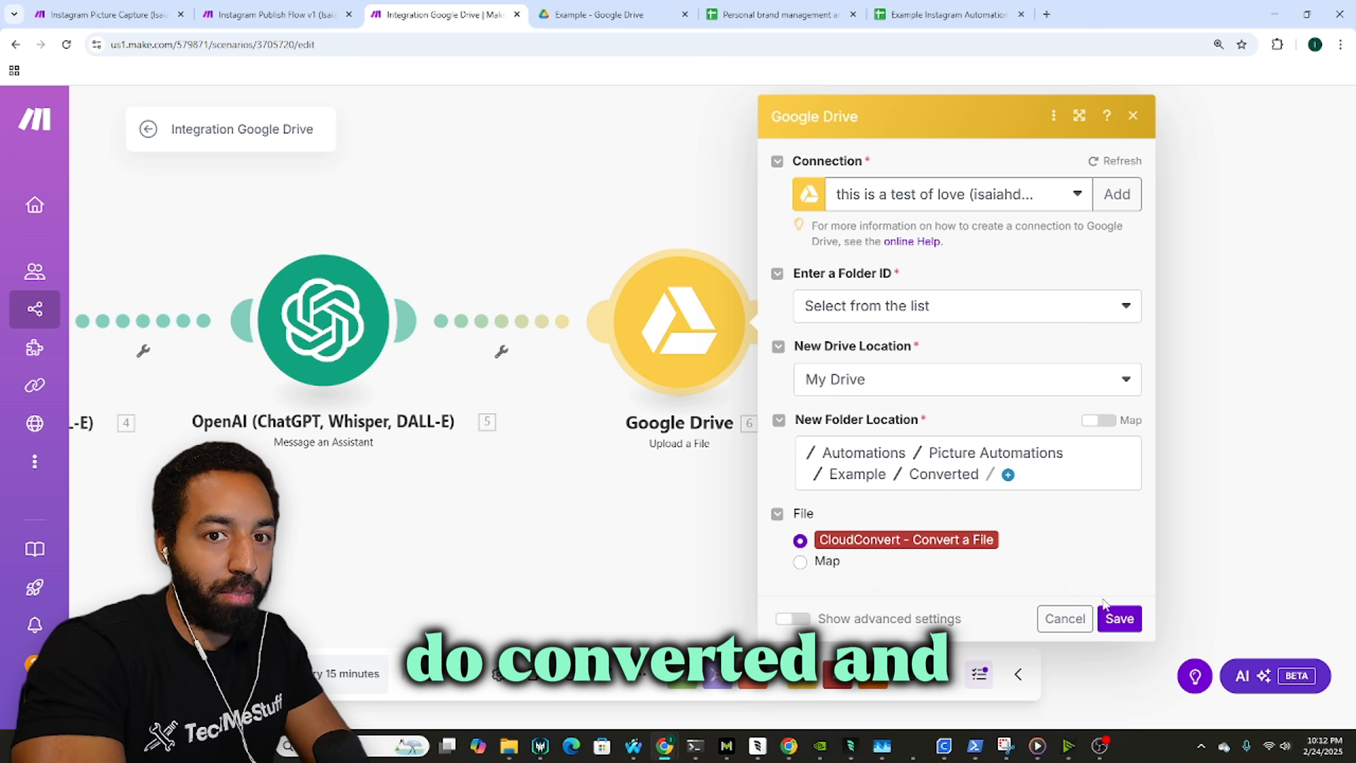
click(1116, 619)
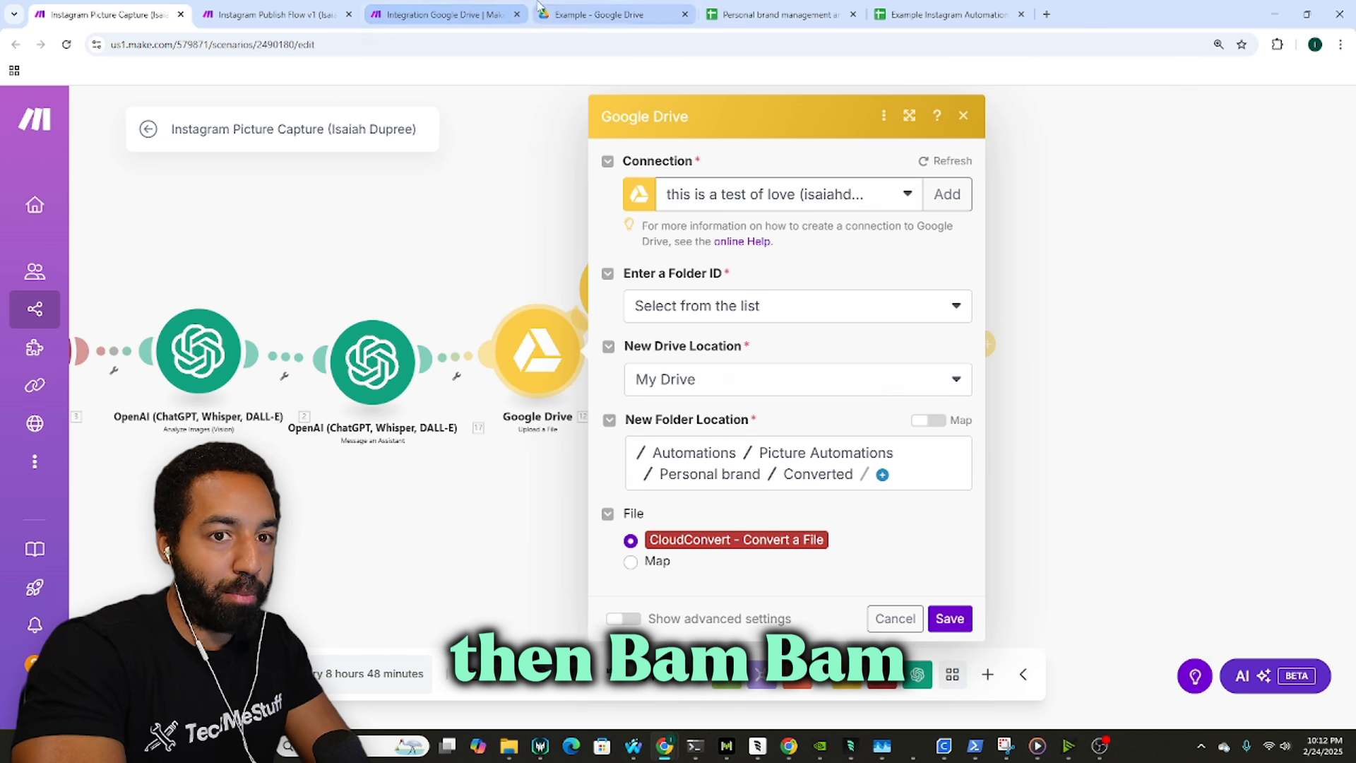
click(498, 8)
click(706, 322)
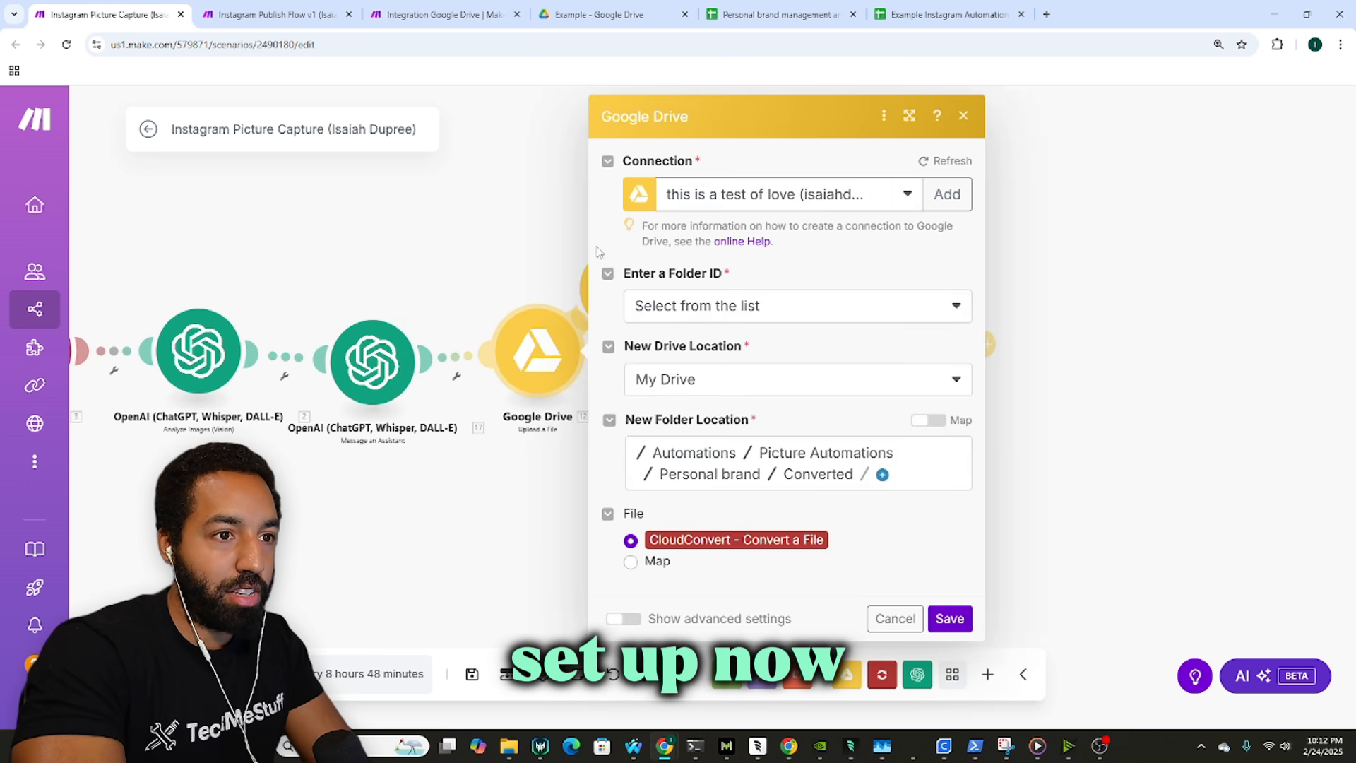
click(499, 238)
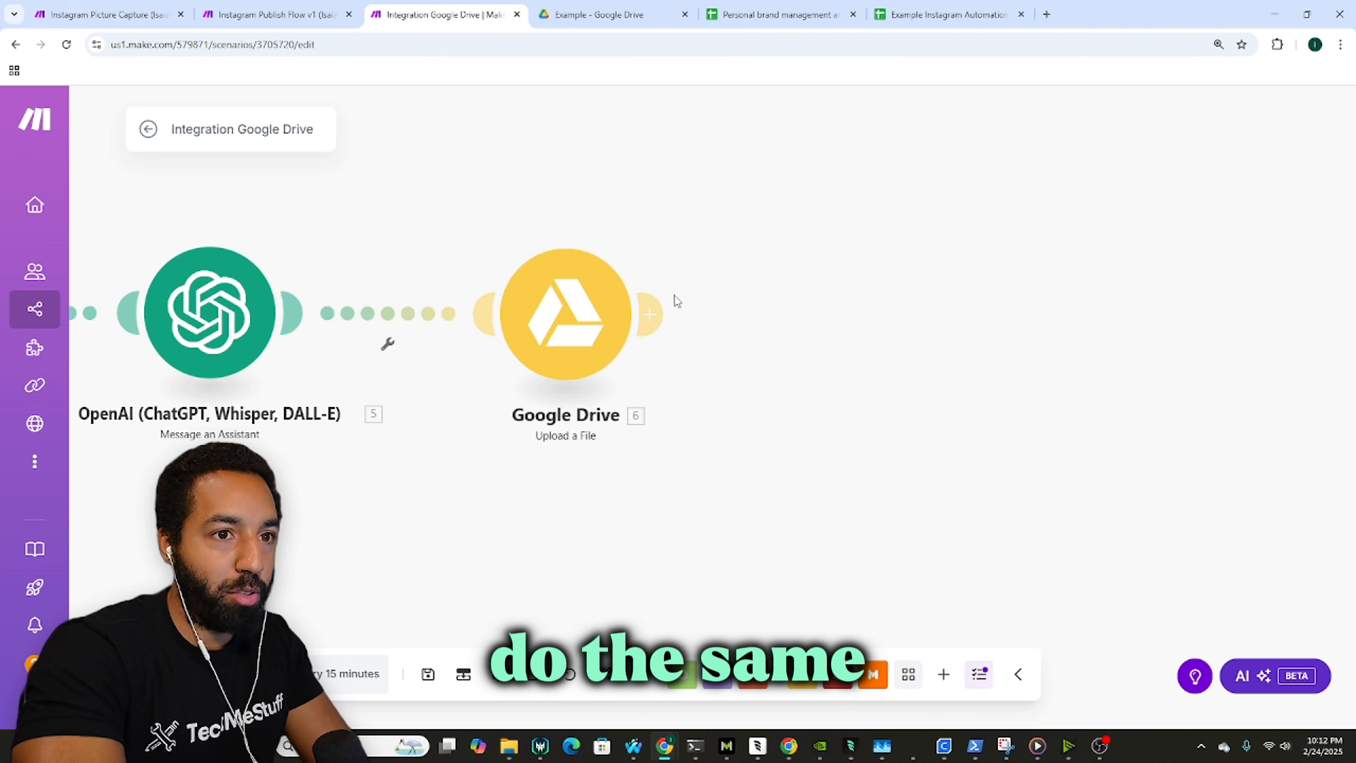
Step: Place a Google Drive Get a Share Link step after the upload module
click(802, 678)
scroll(860, 558, down, 3)
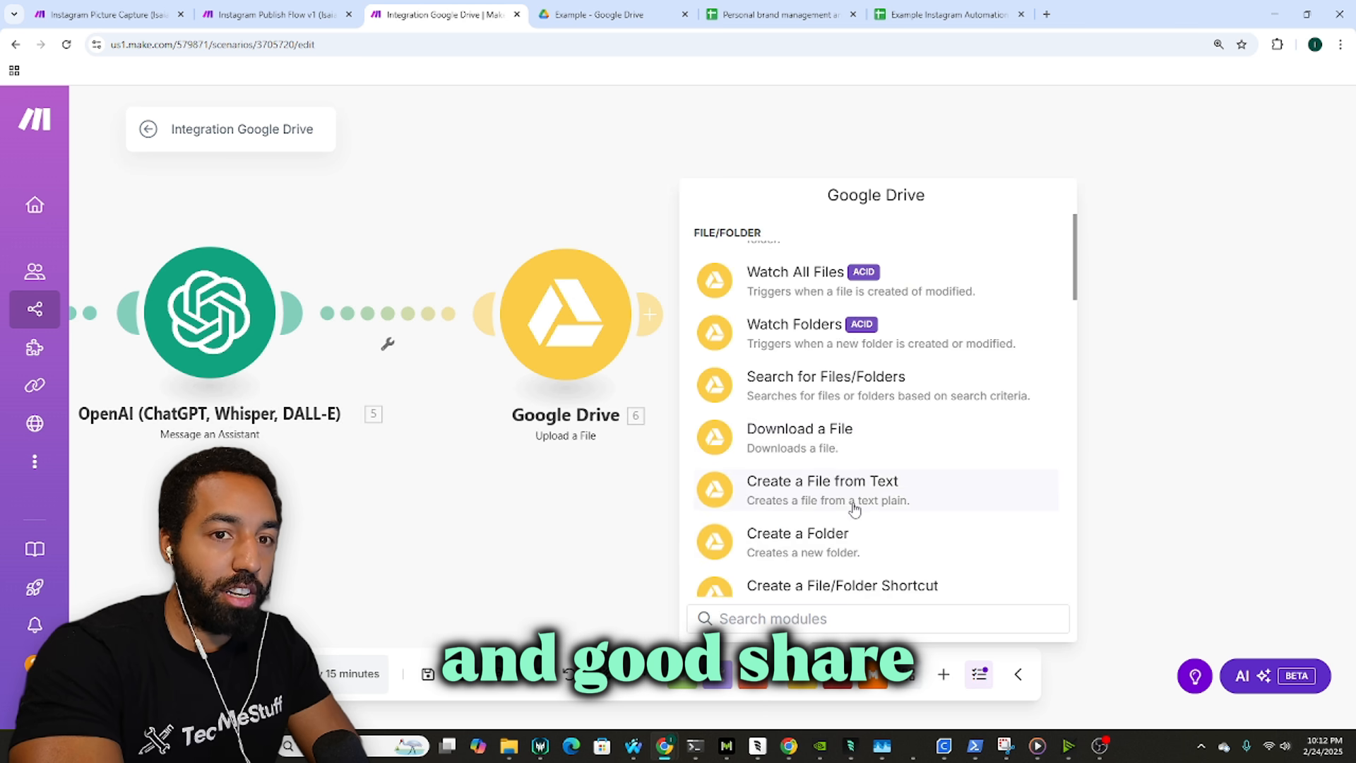
scroll(858, 494, down, 7)
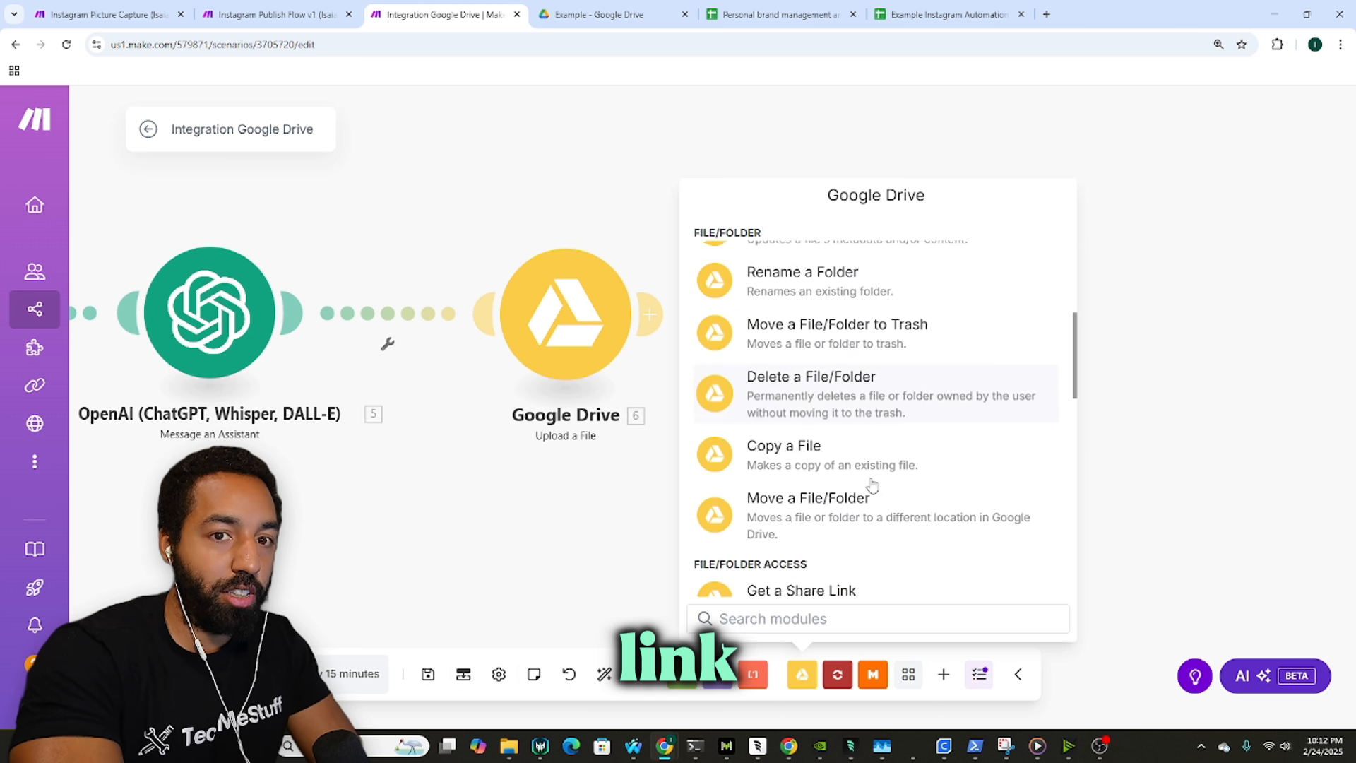
click(847, 526)
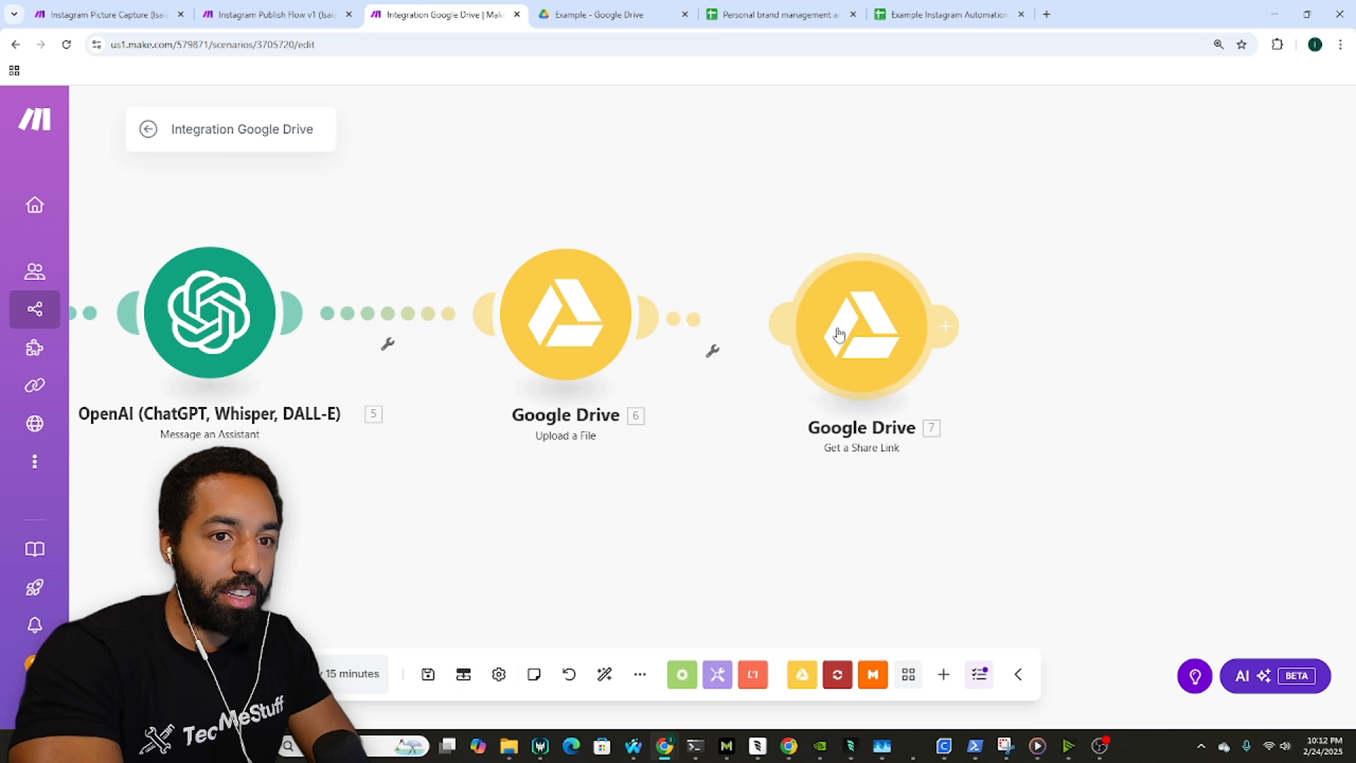
click(855, 320)
click(103, 12)
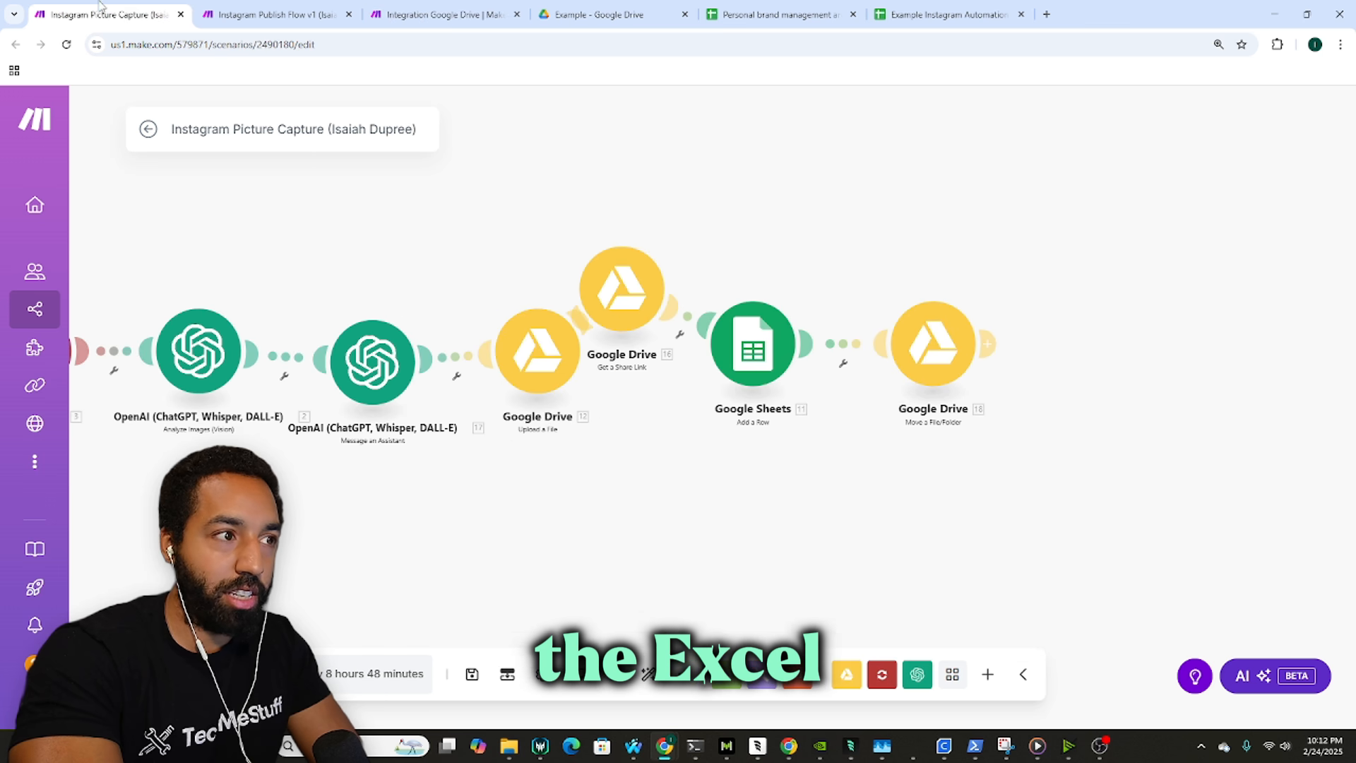
click(494, 24)
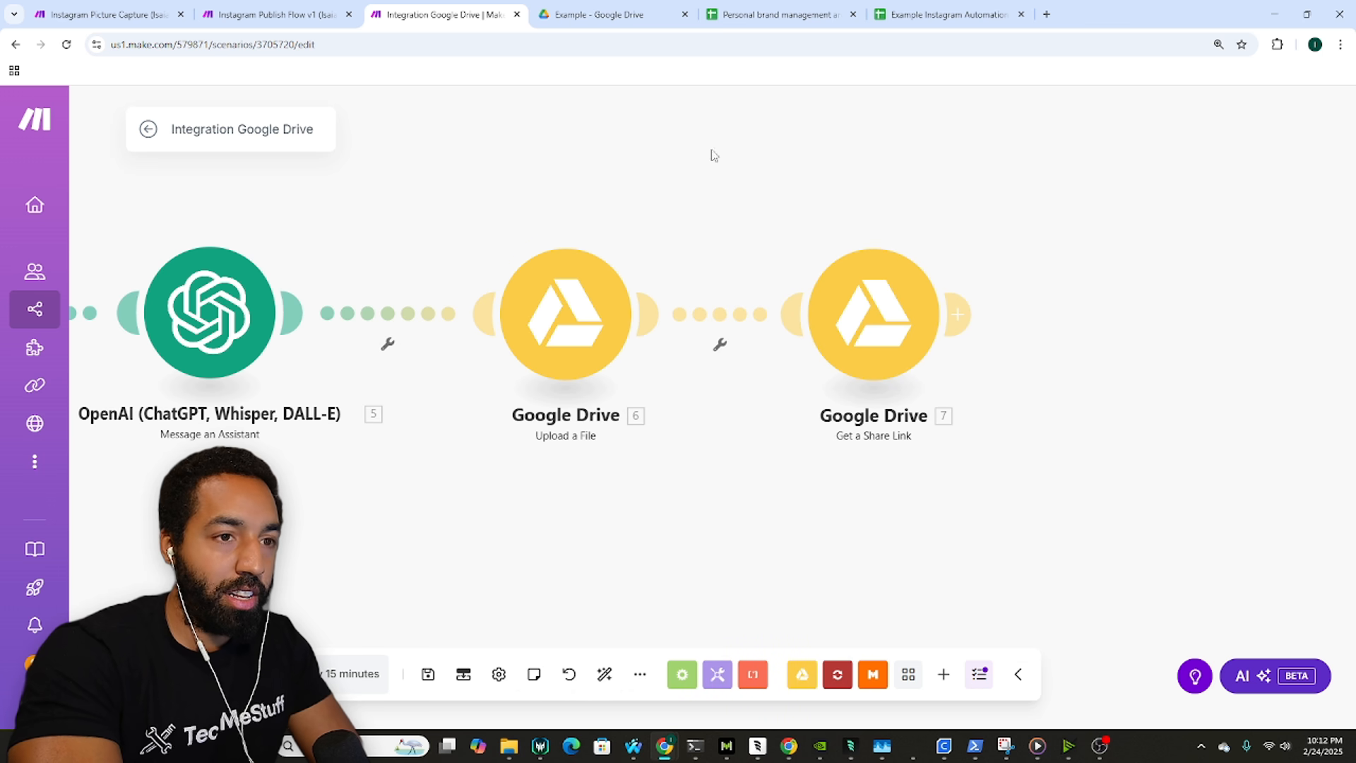
Step: Map module 6's File ID into the share-link step's File ID field
click(884, 305)
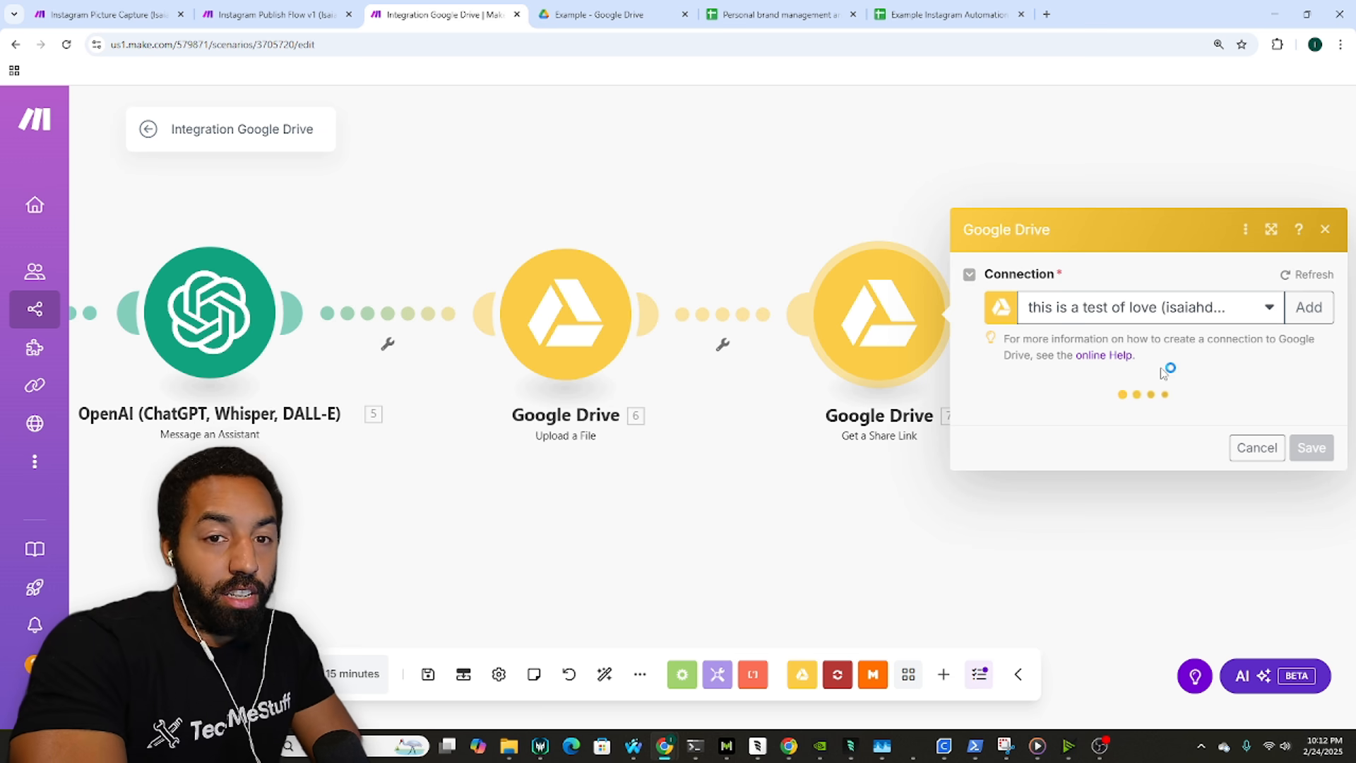
click(1068, 455)
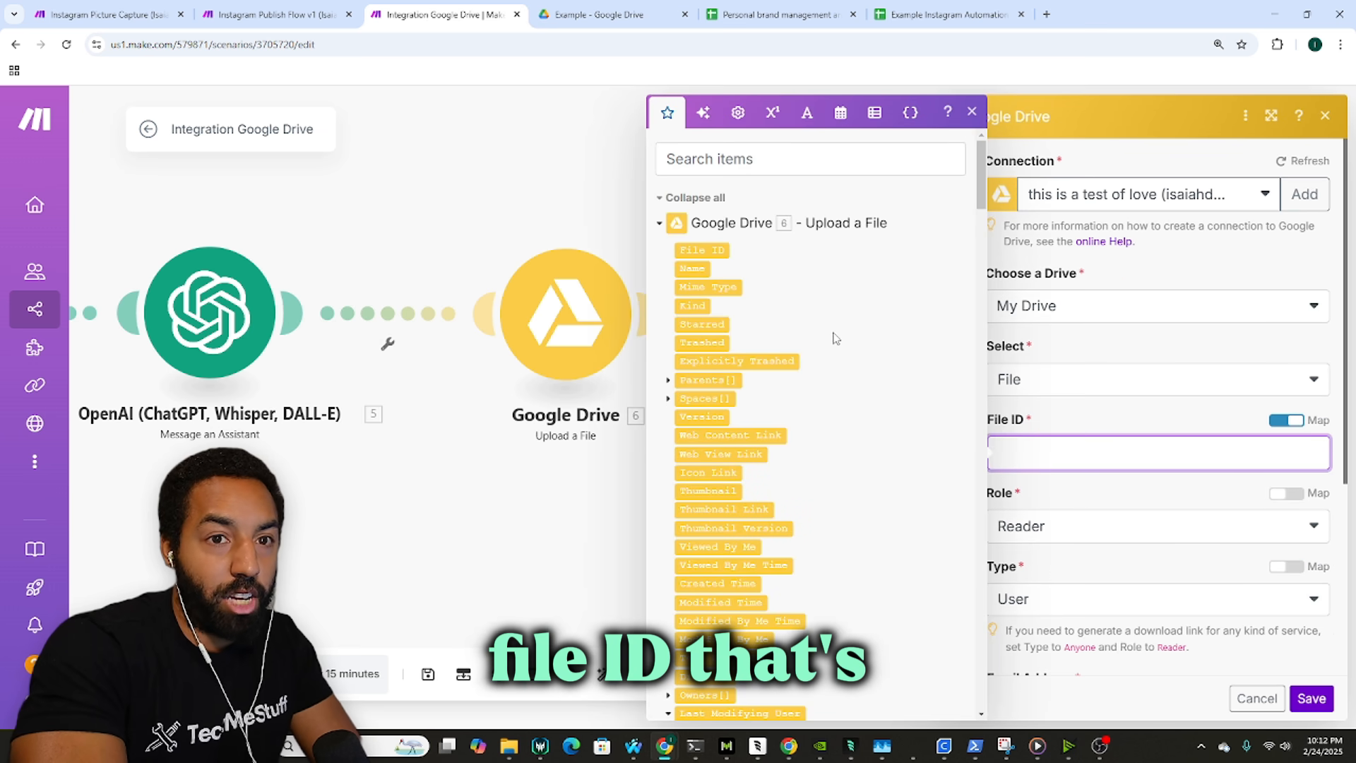
click(722, 250)
click(1102, 412)
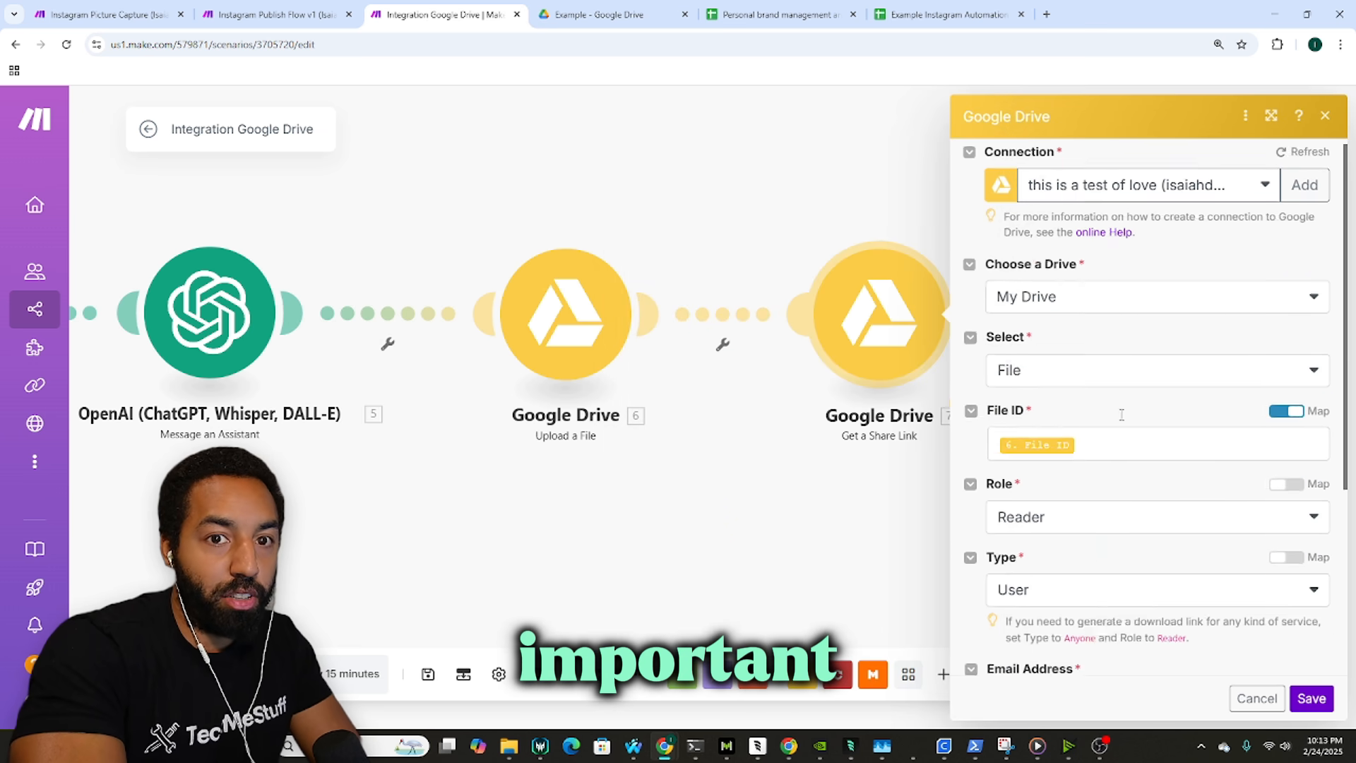
scroll(1117, 411, down, 4)
scroll(1117, 416, down, 1)
scroll(1129, 434, up, 3)
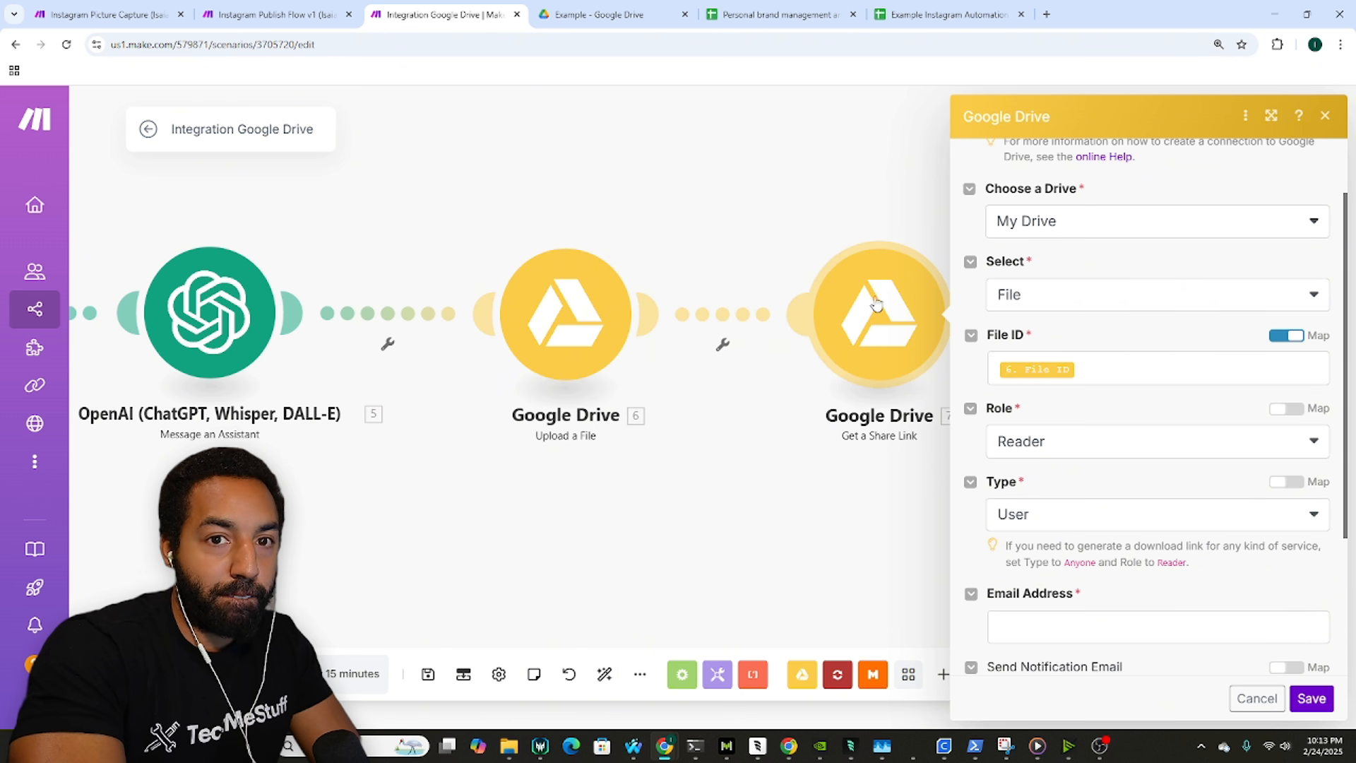
click(838, 228)
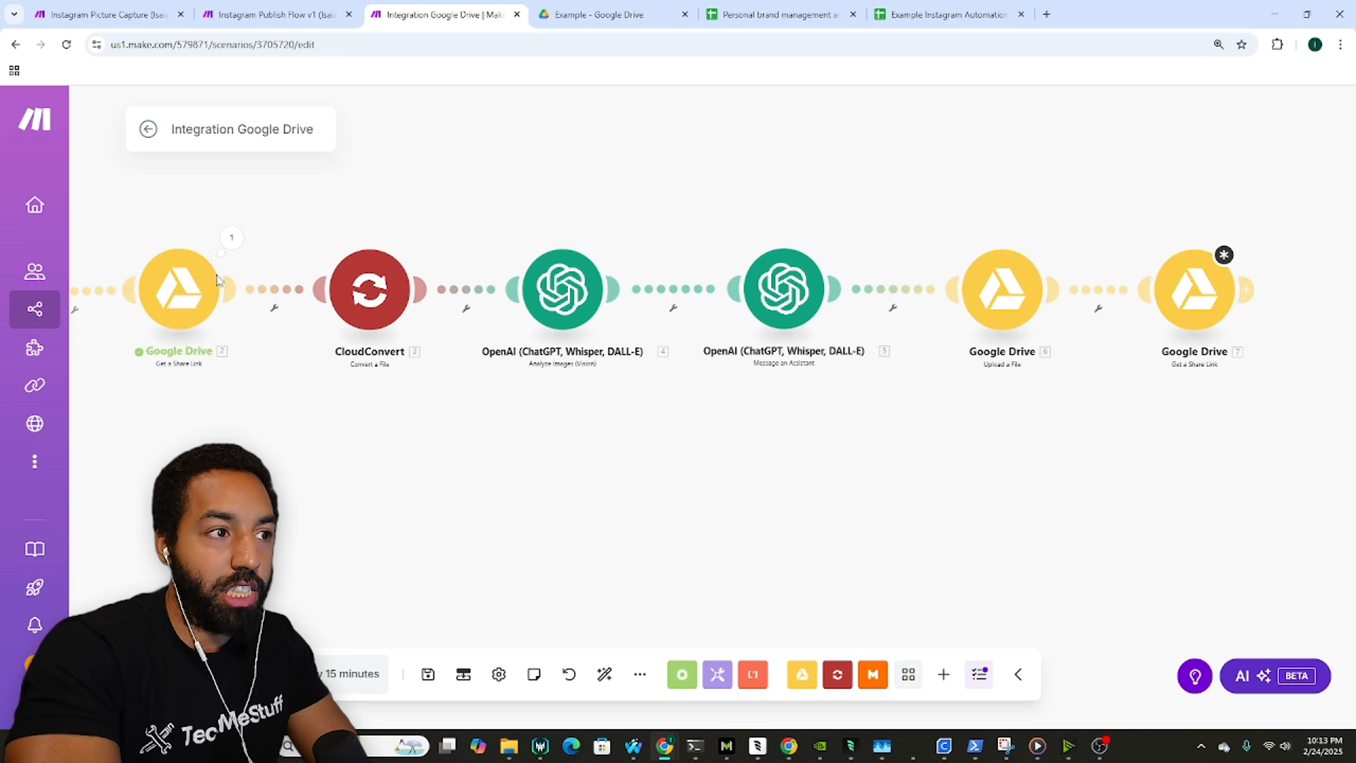
Step: Clone the first share-link step, delete step 7, and attach the clone to the chain's end
right_click(219, 283)
click(311, 408)
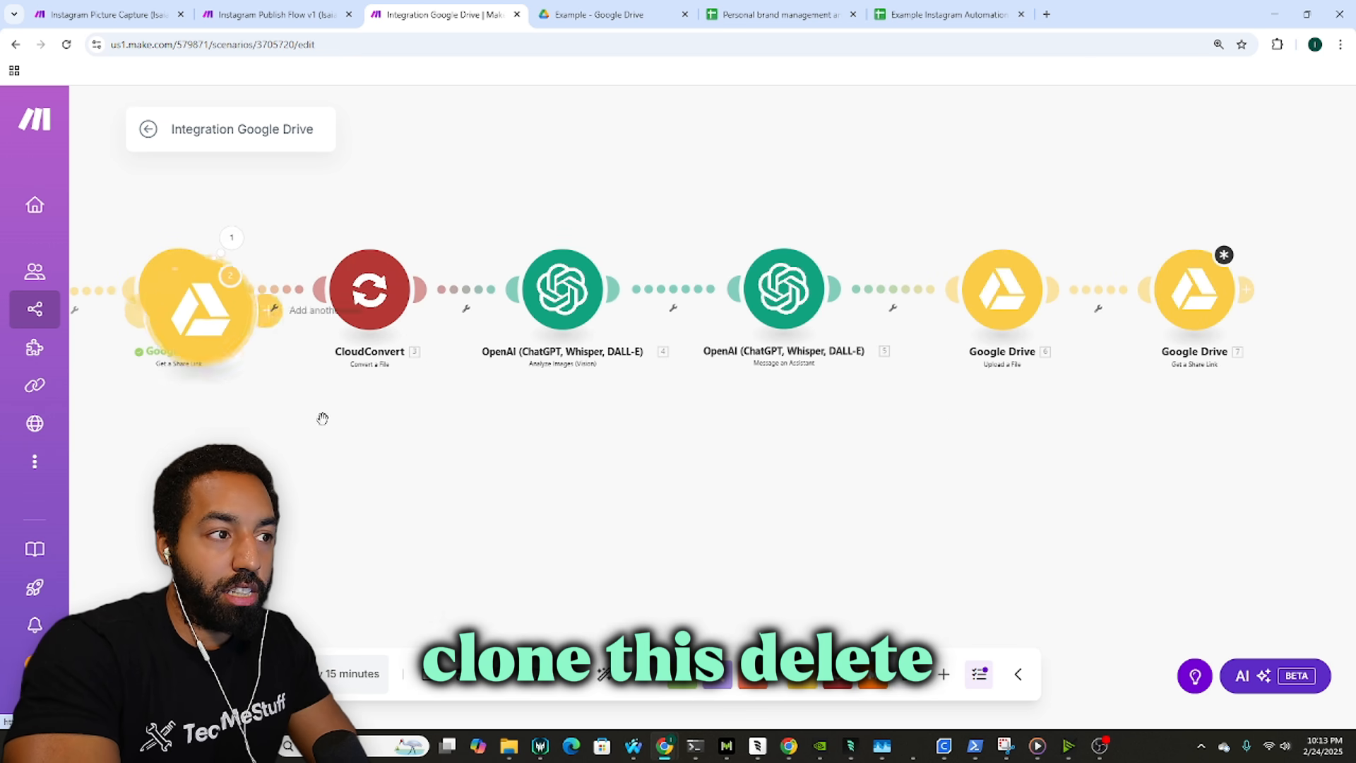
mouse_move(227, 346)
mouse_down()
mouse_move(734, 482)
mouse_move(1171, 523)
mouse_move(1217, 293)
mouse_up()
right_click(1194, 316)
click(1220, 530)
drag(1122, 242, 948, 241)
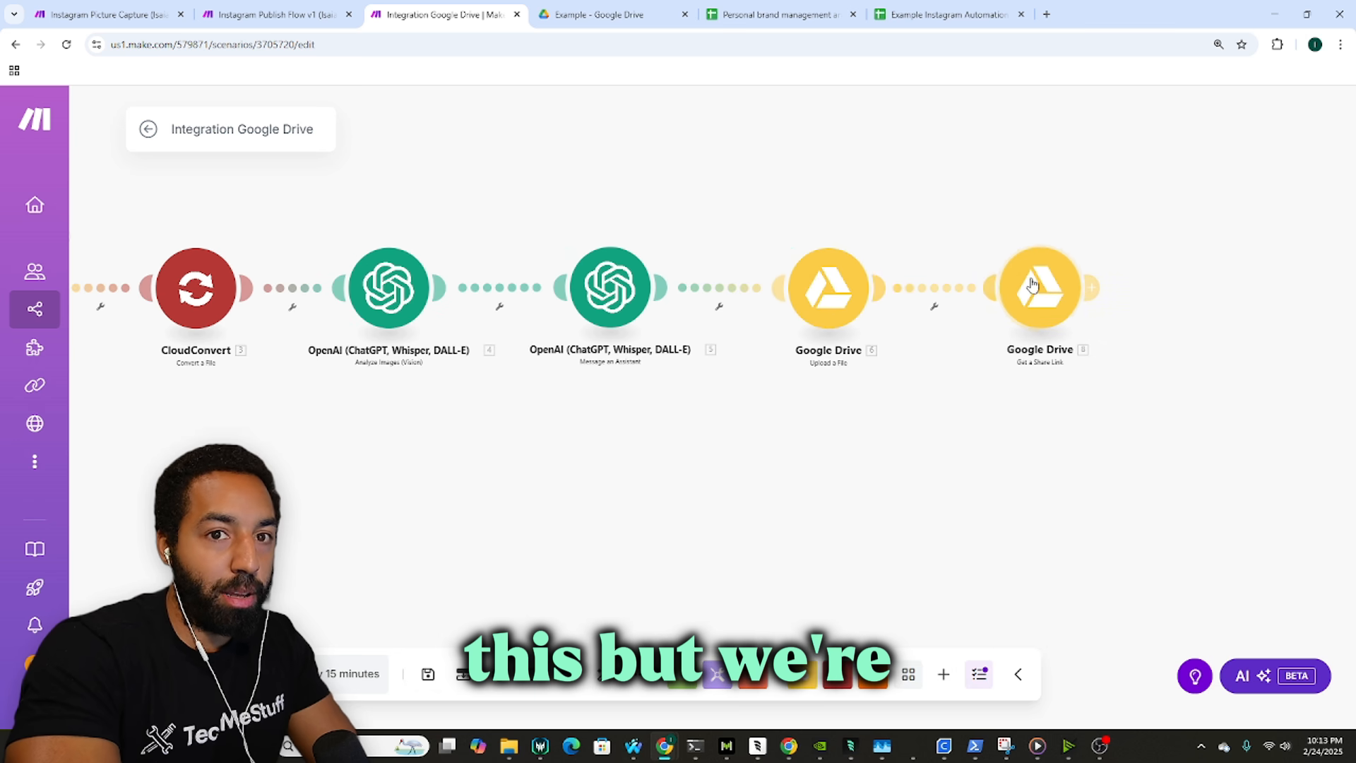
Step: Replace the clone's module 1 File ID with module 6's File ID and save
click(1036, 288)
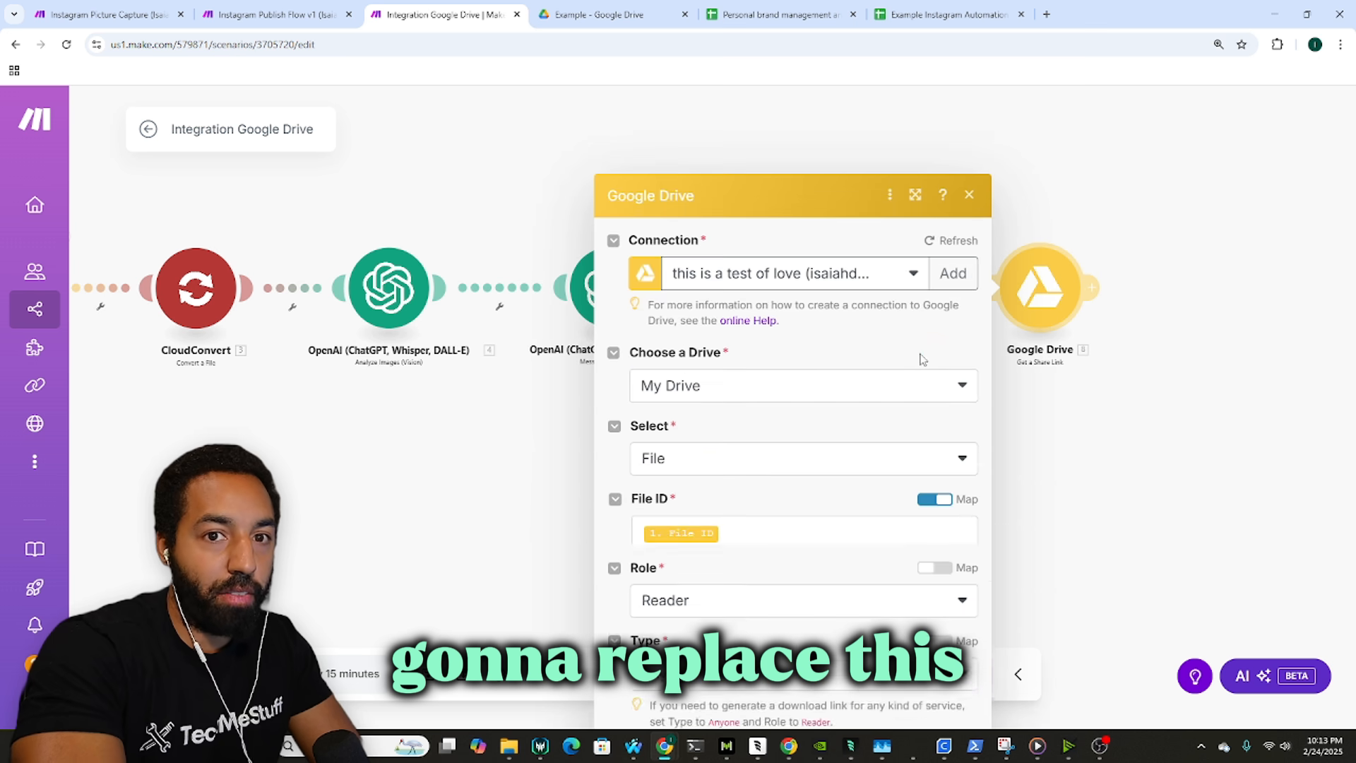
click(745, 447)
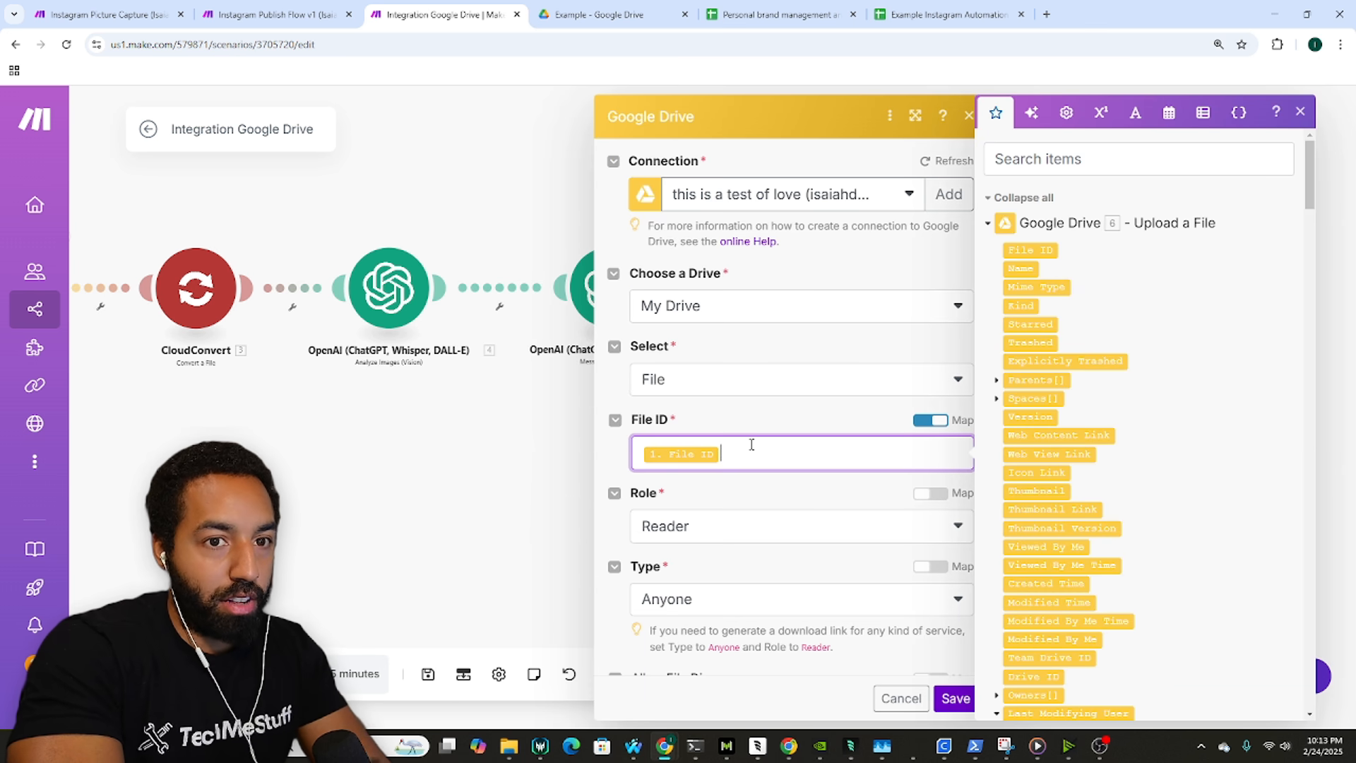
key(BackSpace)
click(1042, 250)
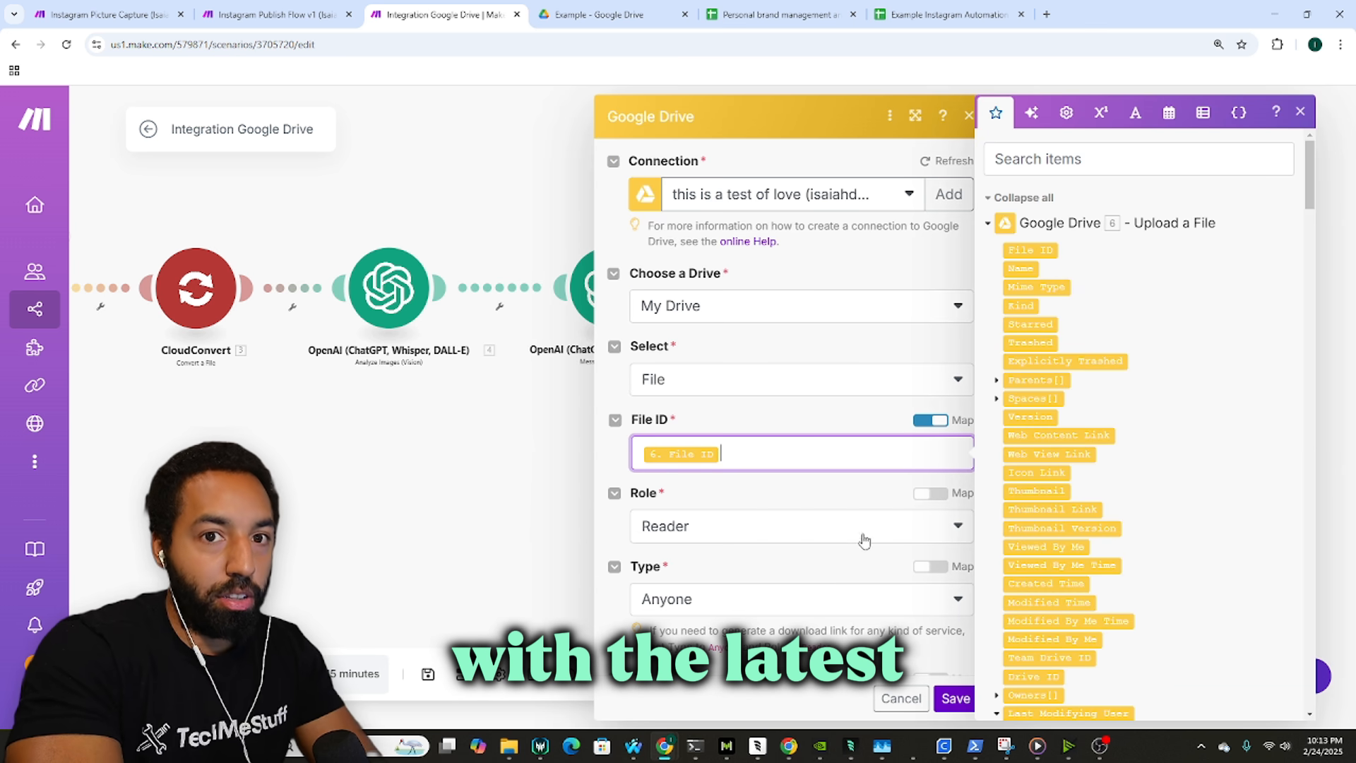
scroll(854, 529, down, 1)
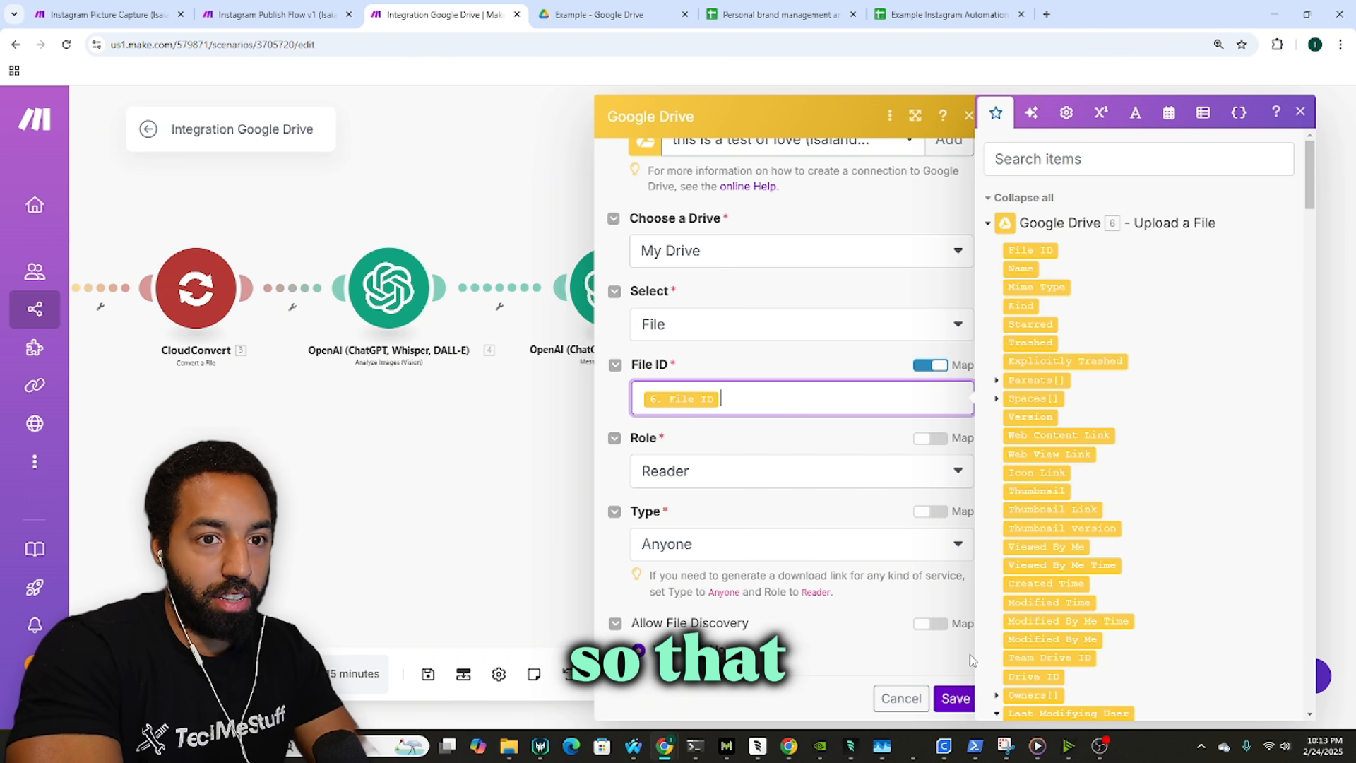
click(956, 698)
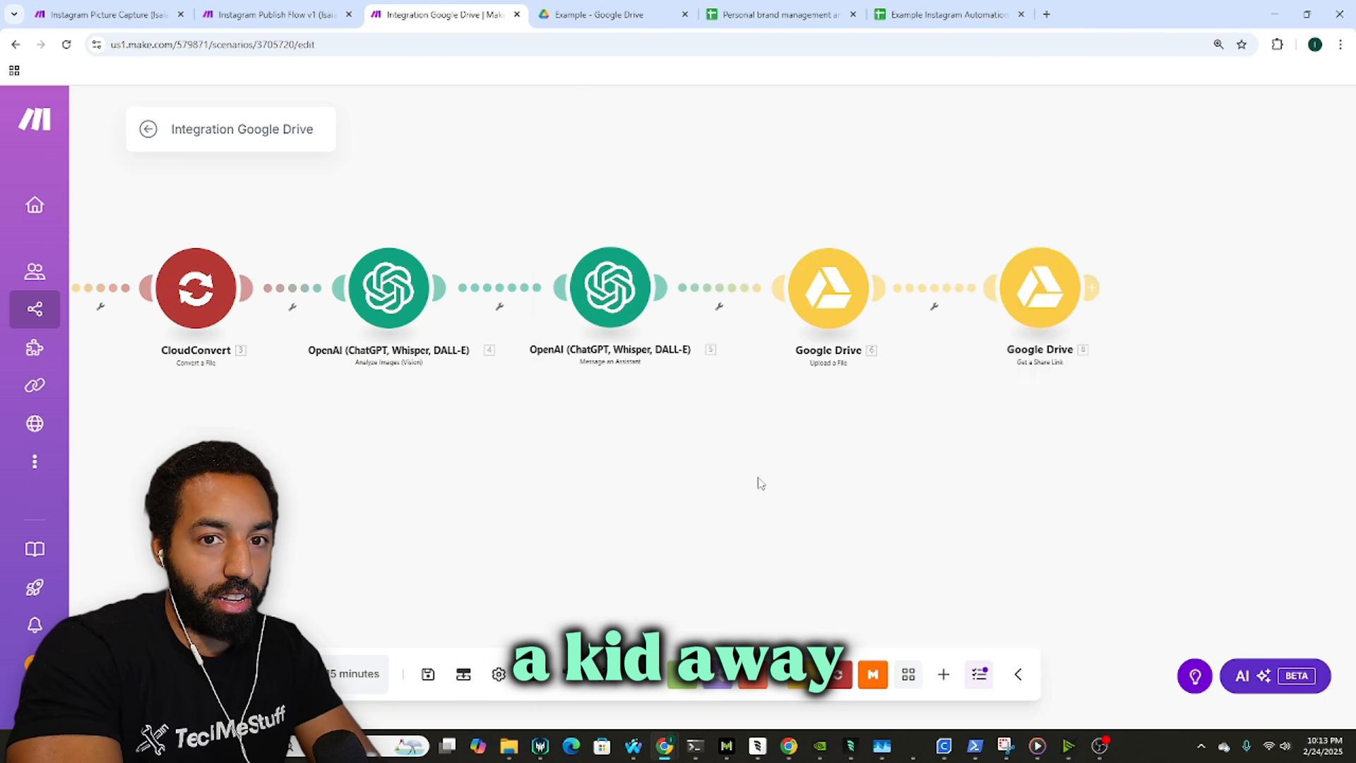
Step: Compare with the first share-link step's settings, then show the Instagram Picture Capture scenario
drag(1209, 391, 971, 398)
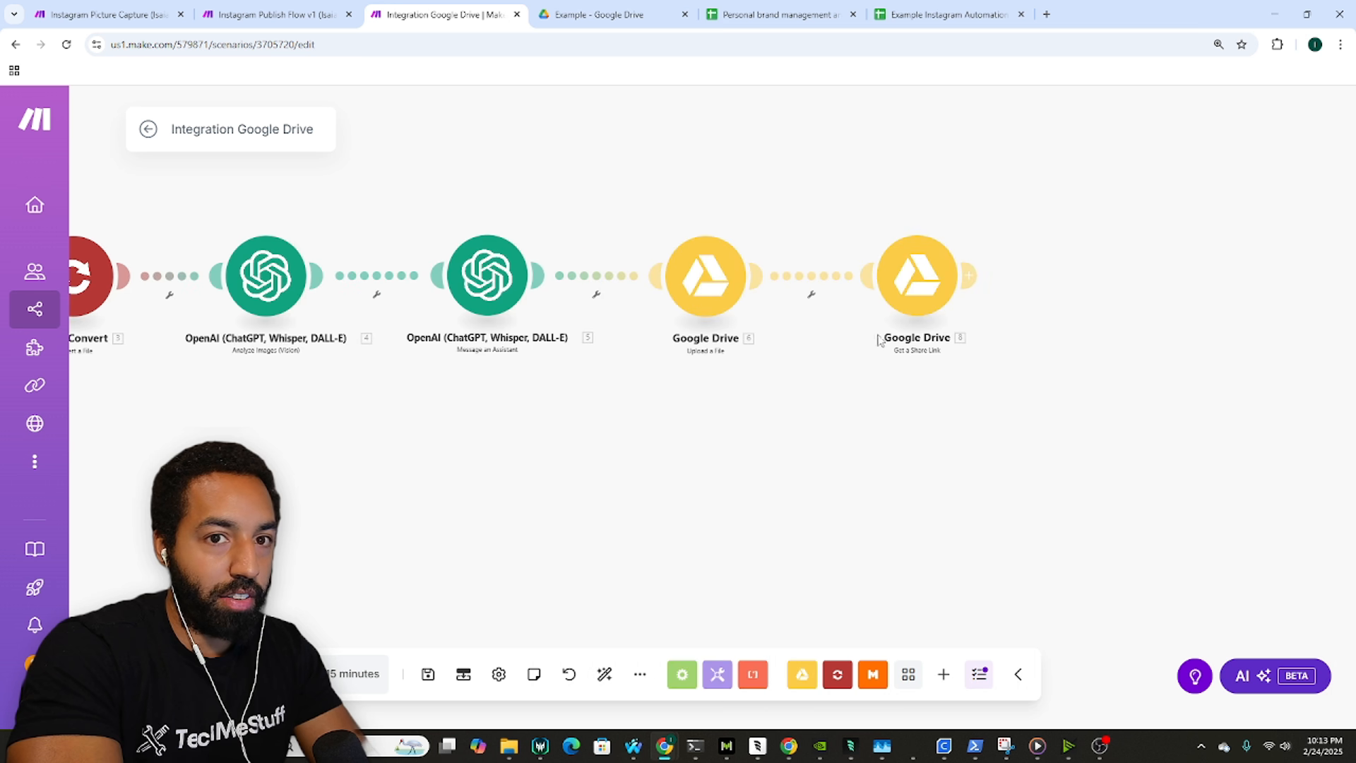
drag(613, 365, 841, 375)
click(128, 289)
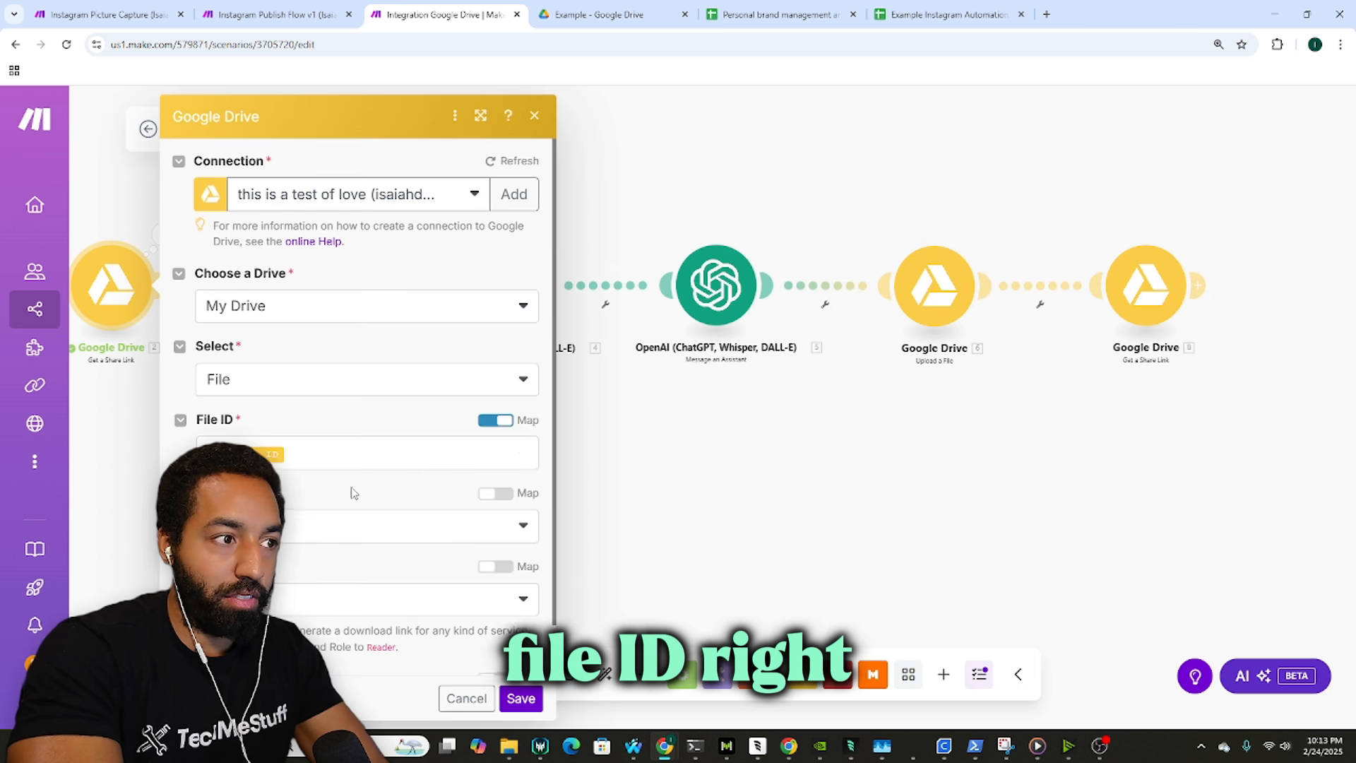
scroll(353, 497, down, 1)
click(519, 695)
drag(1020, 459, 790, 468)
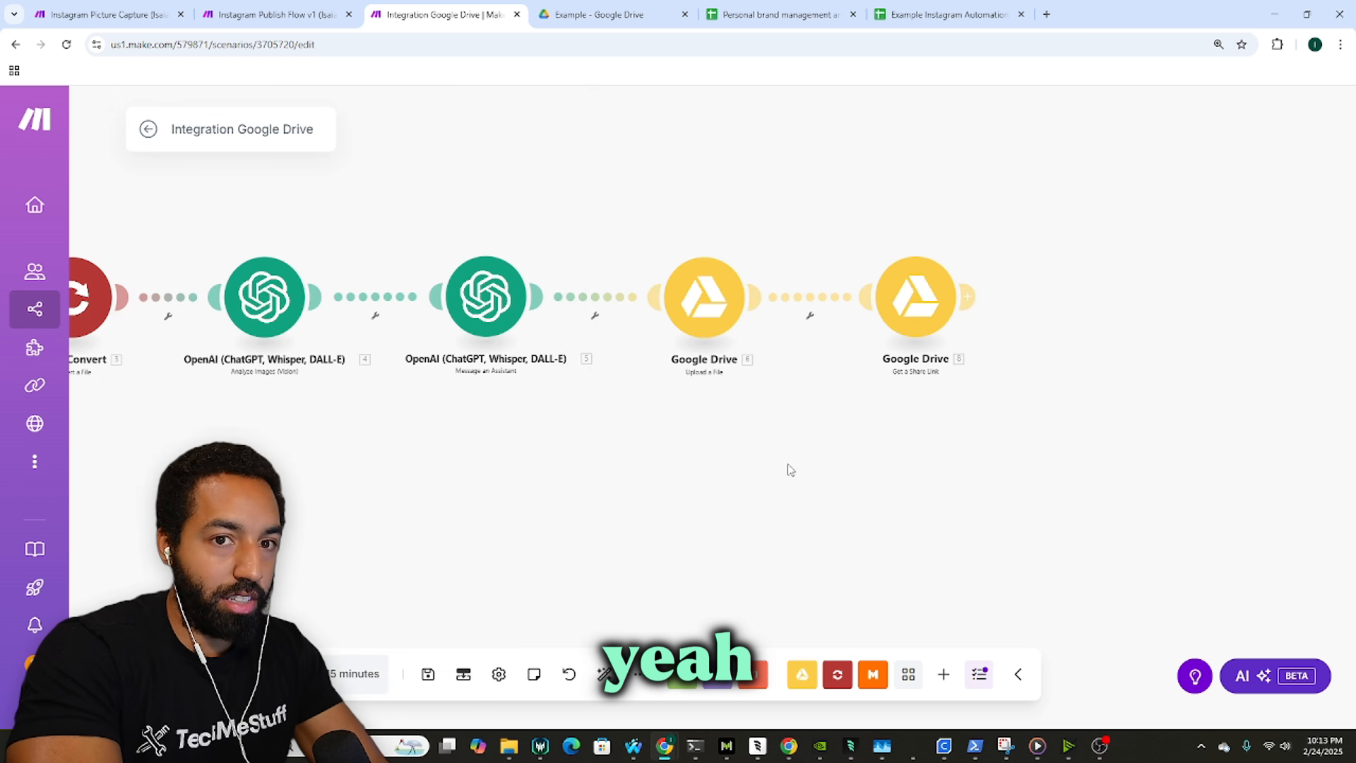
drag(814, 242, 714, 230)
click(113, 13)
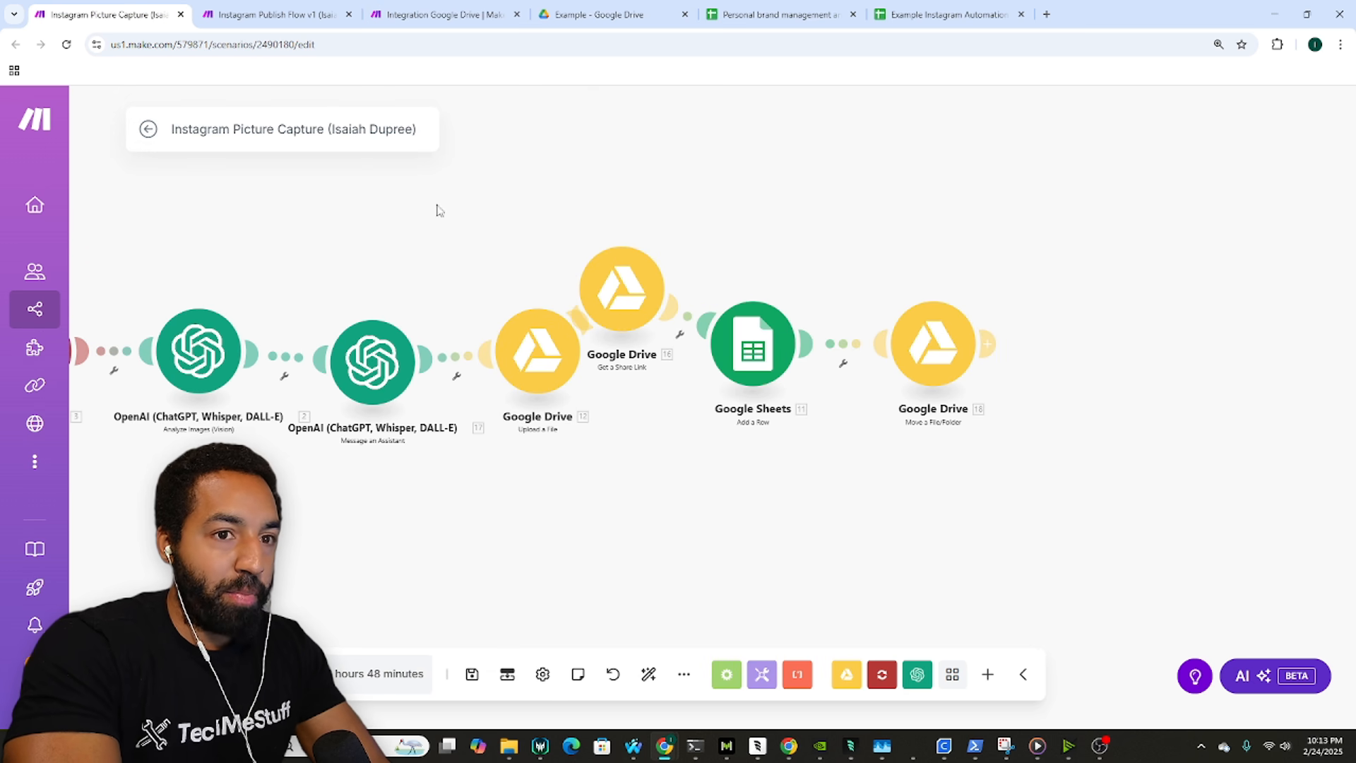
Step: Review the reference Google Sheets Add a Row settings, then start a new step after the share link
click(754, 359)
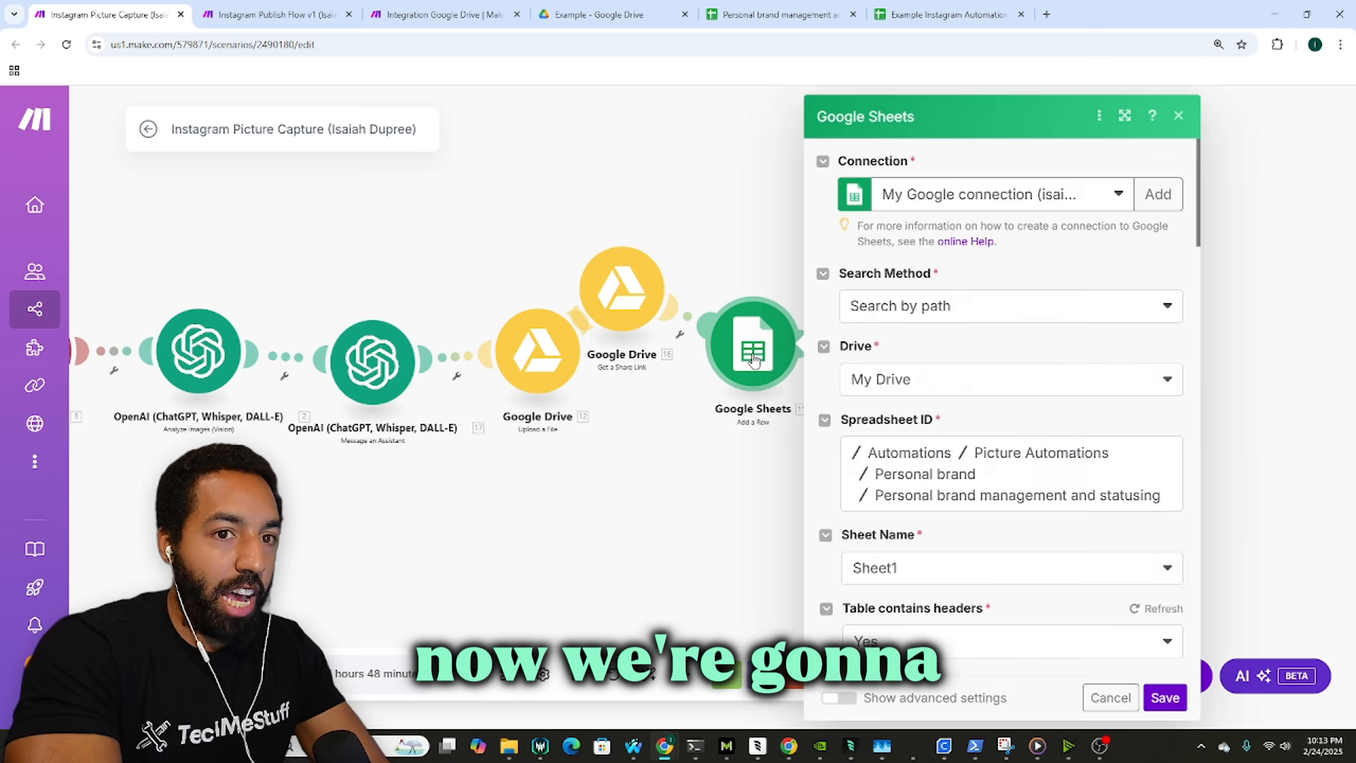
scroll(978, 408, down, 6)
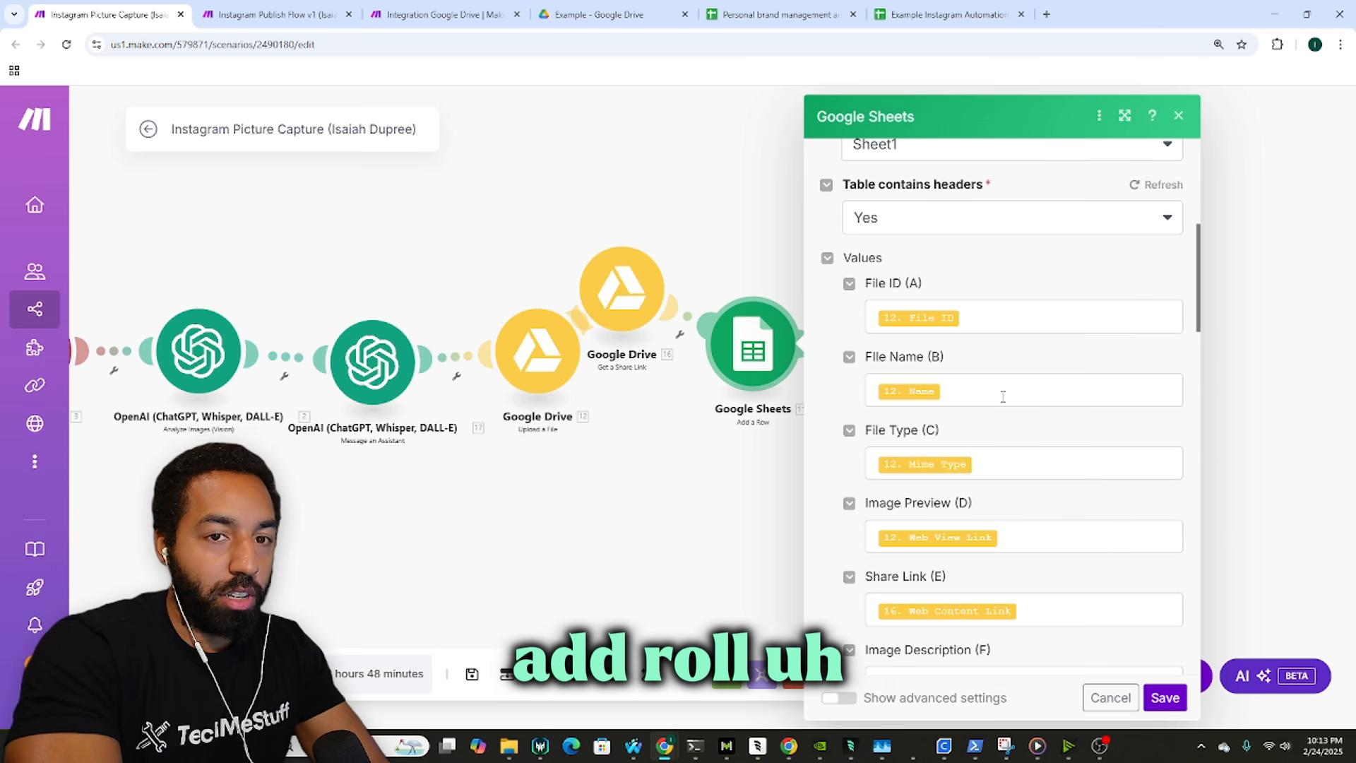
scroll(999, 327, down, 1)
scroll(974, 318, up, 2)
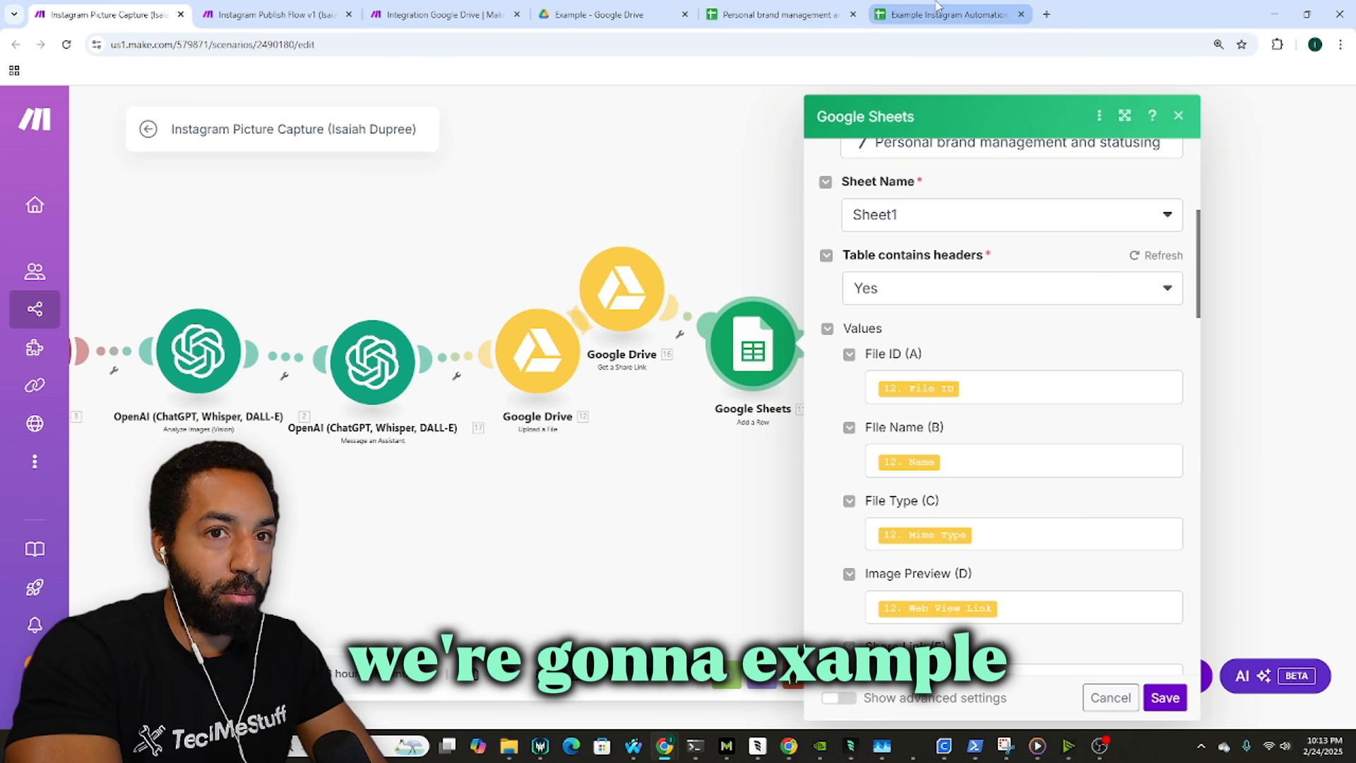
click(445, 14)
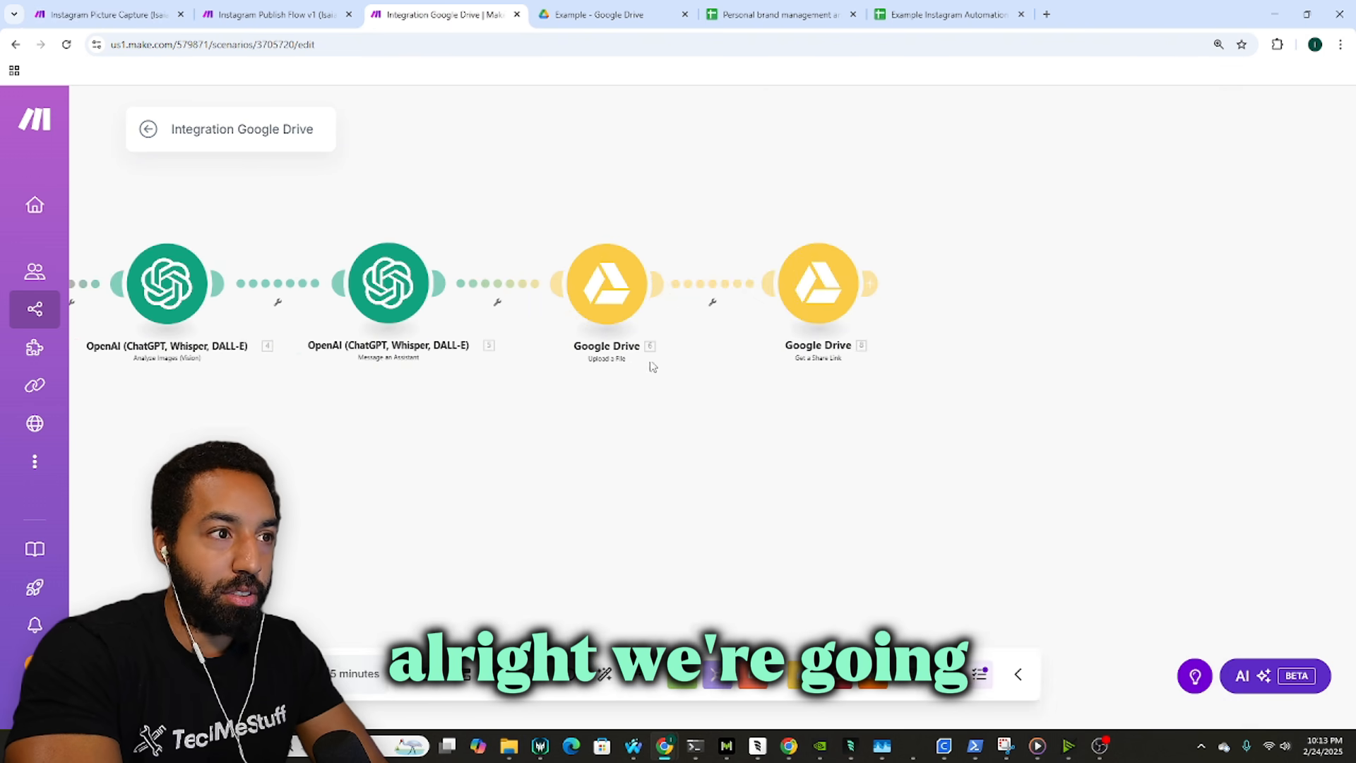
click(870, 283)
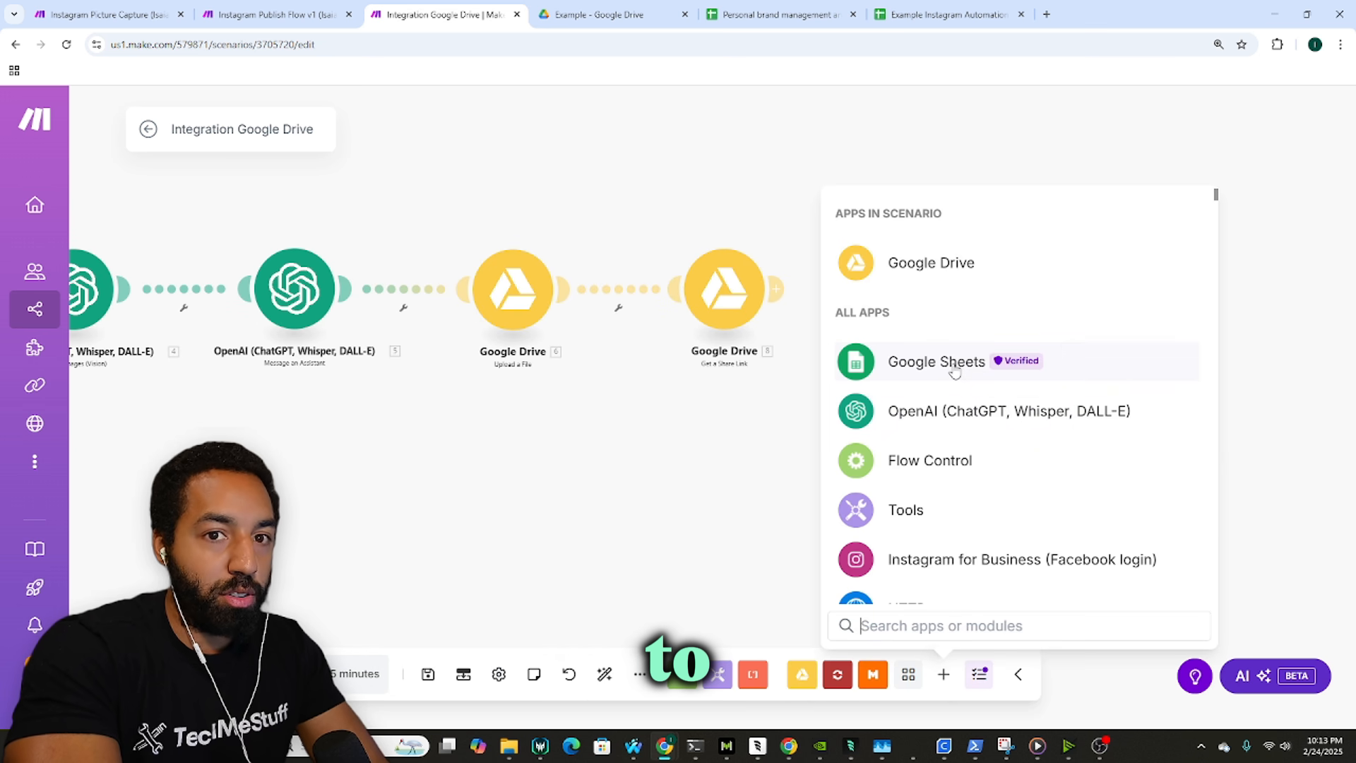
Step: Add a Google Sheets Add a Row step using Automations/Picture Automations/Example/Example Instagram Automation
click(954, 370)
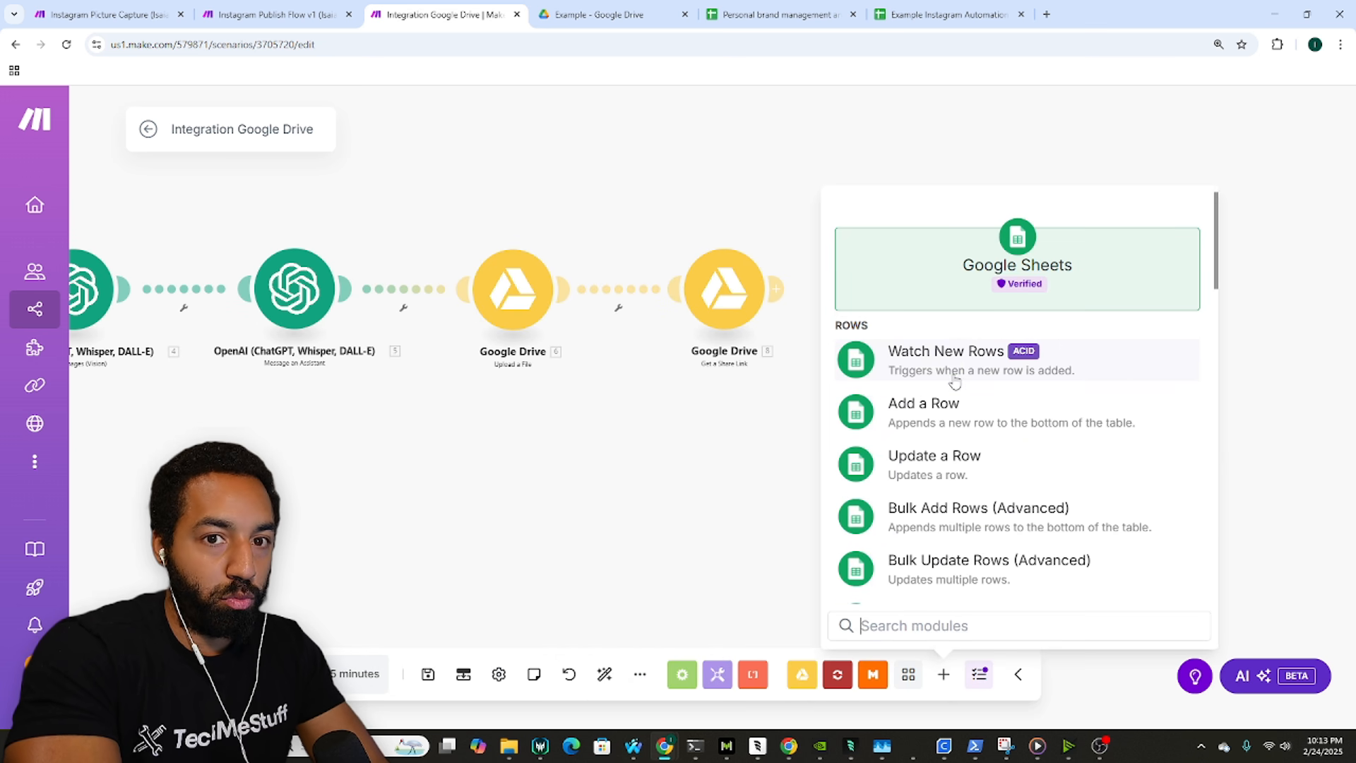
click(952, 414)
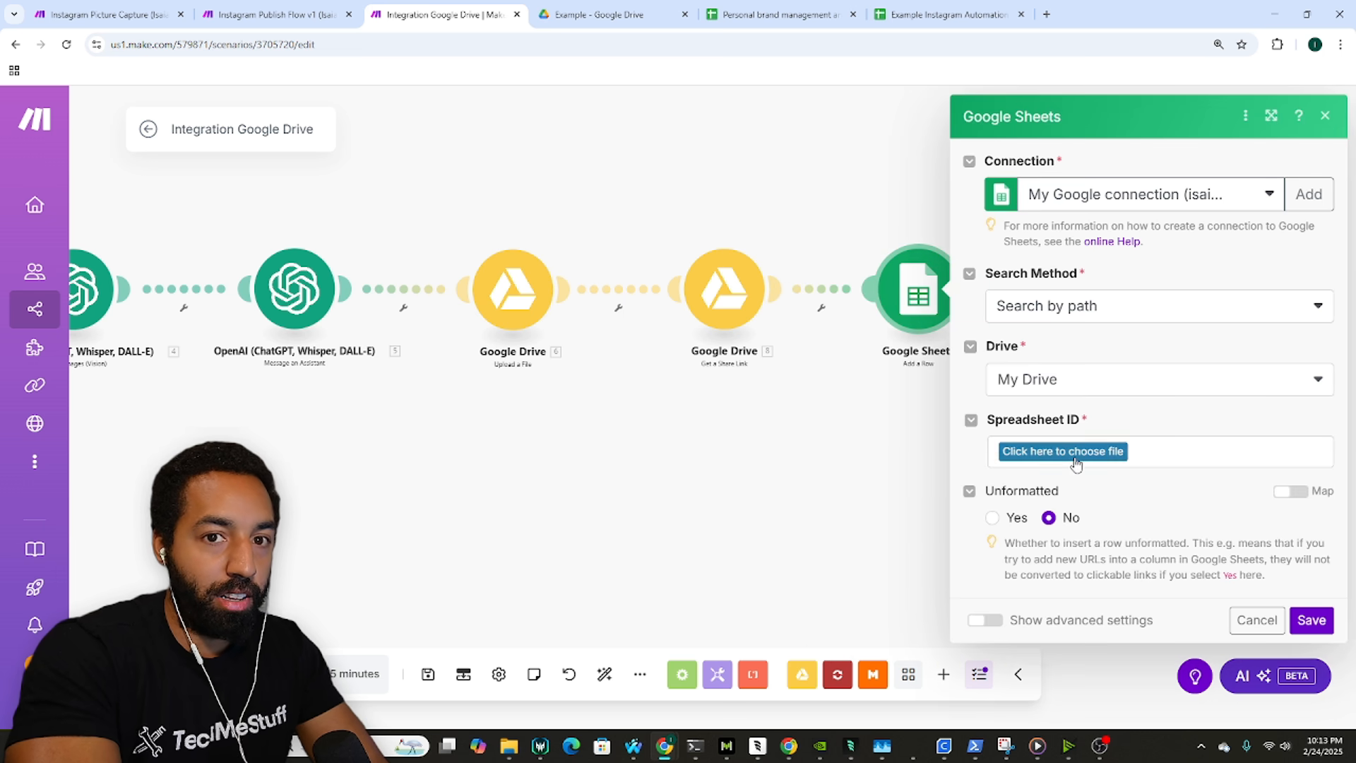
click(1077, 459)
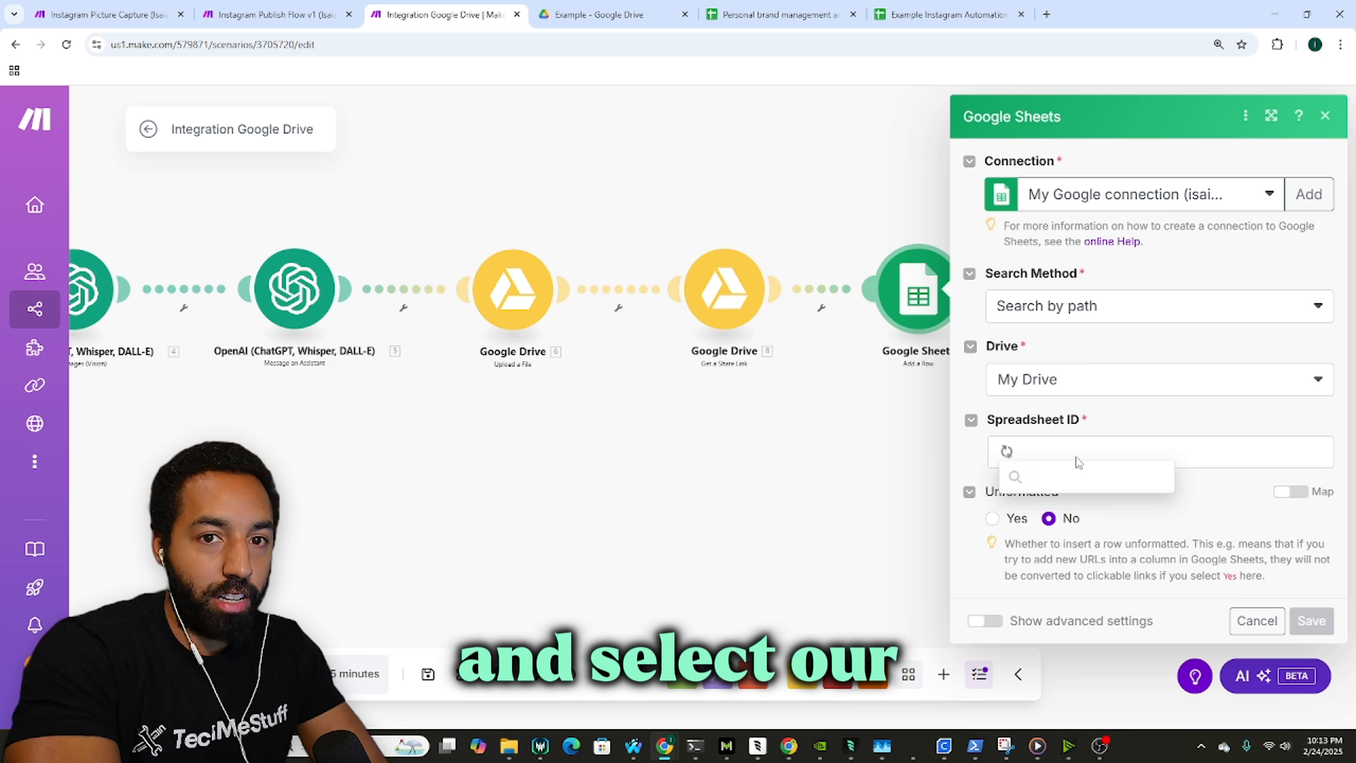
scroll(1123, 519, down, 2)
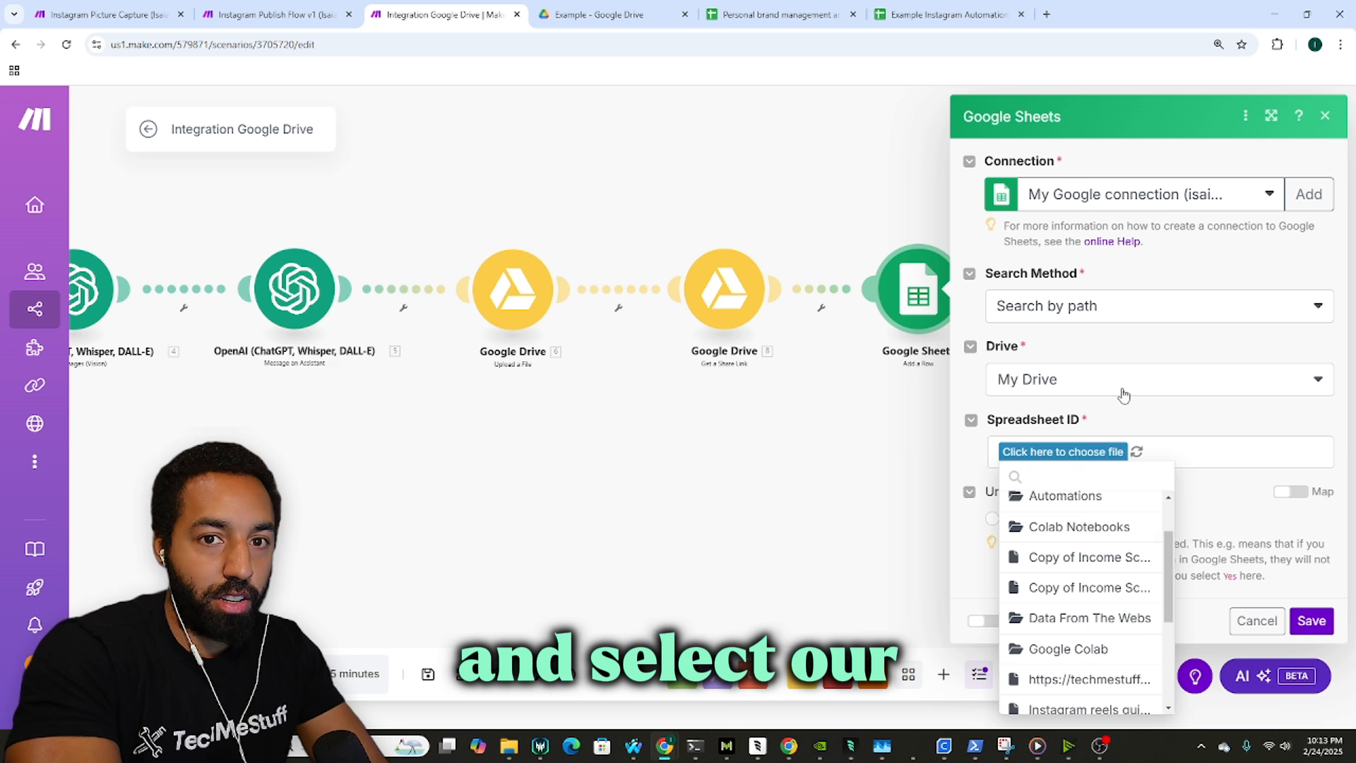
click(1093, 503)
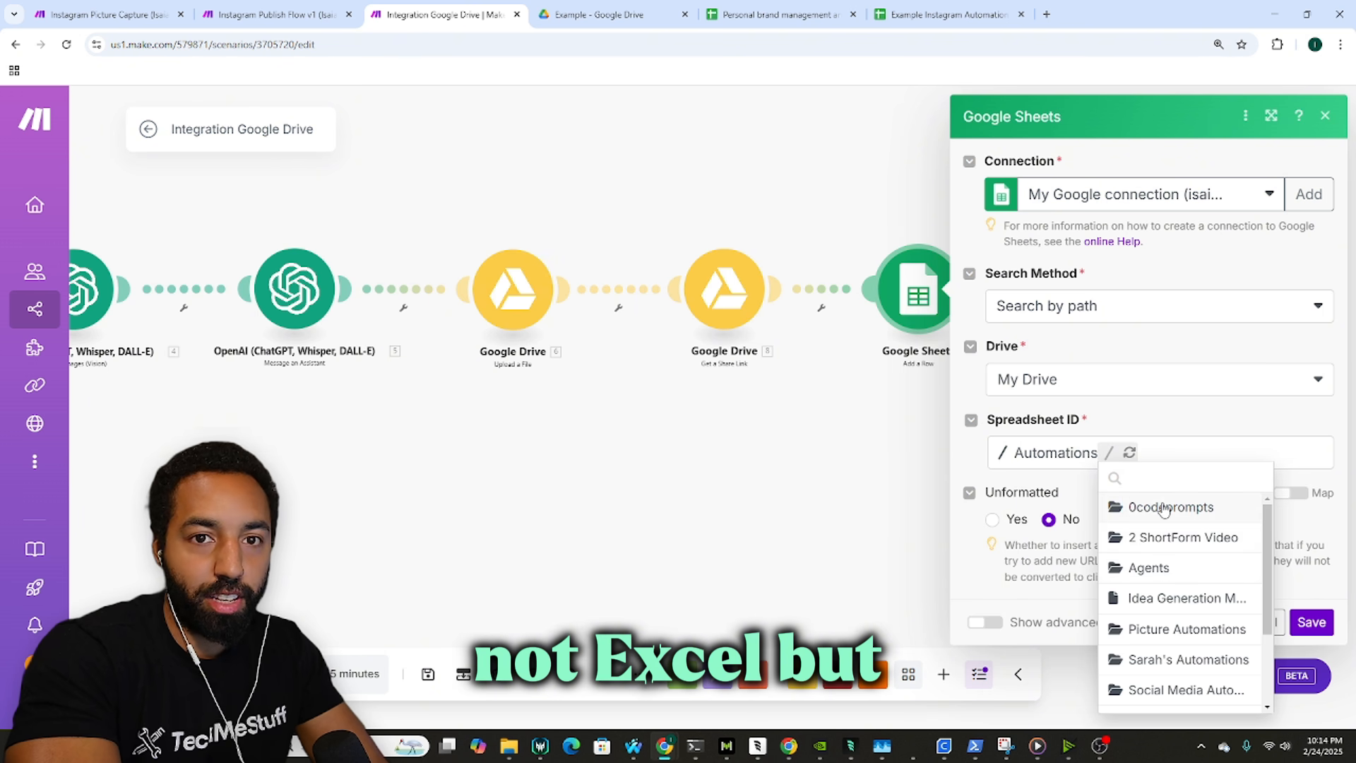
scroll(1200, 551, down, 2)
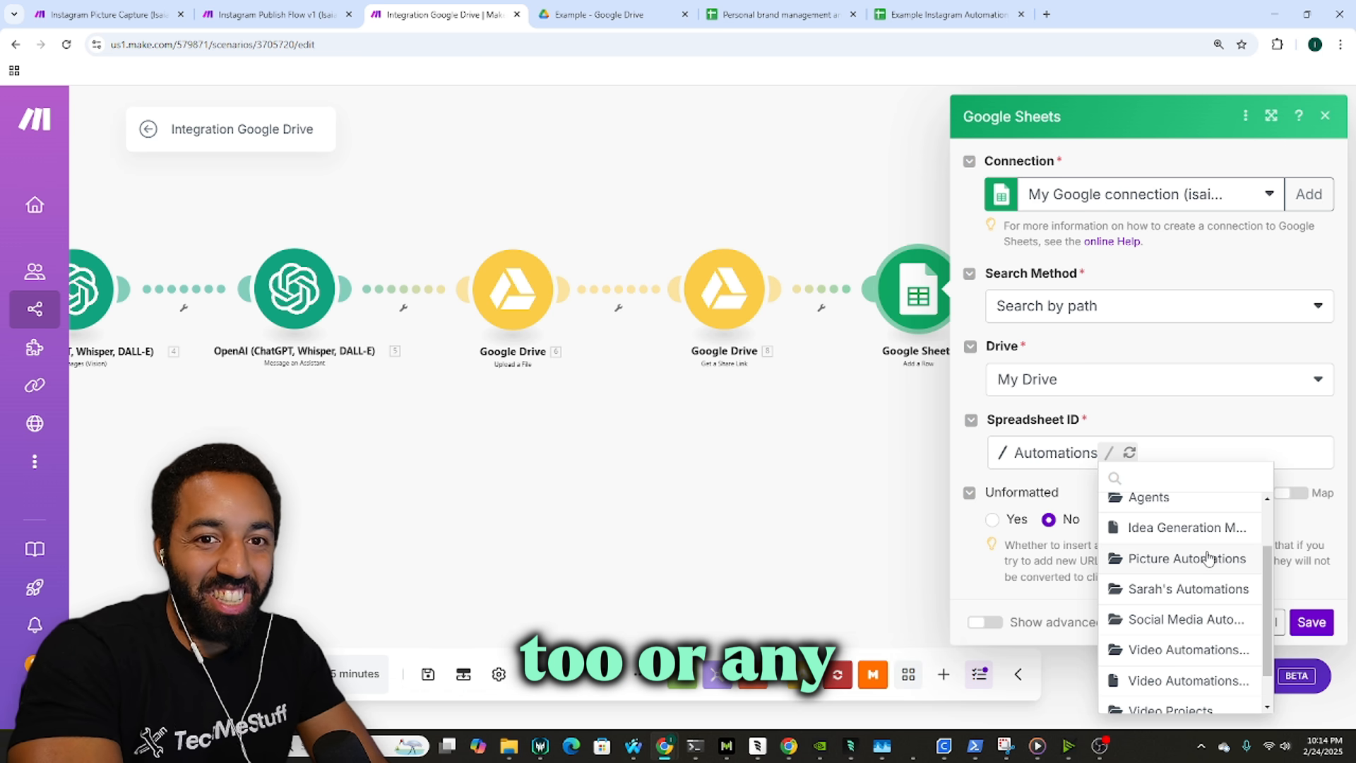
scroll(1188, 549, down, 2)
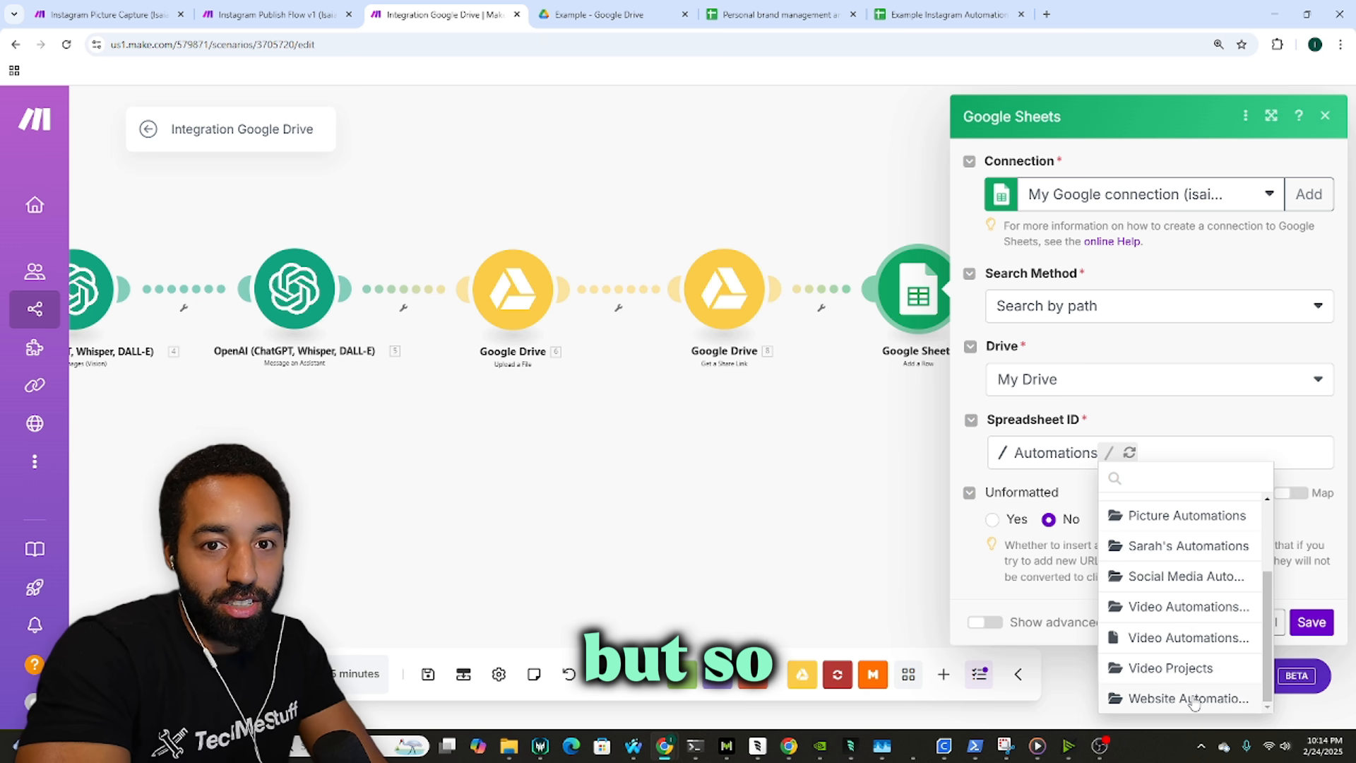
click(1153, 508)
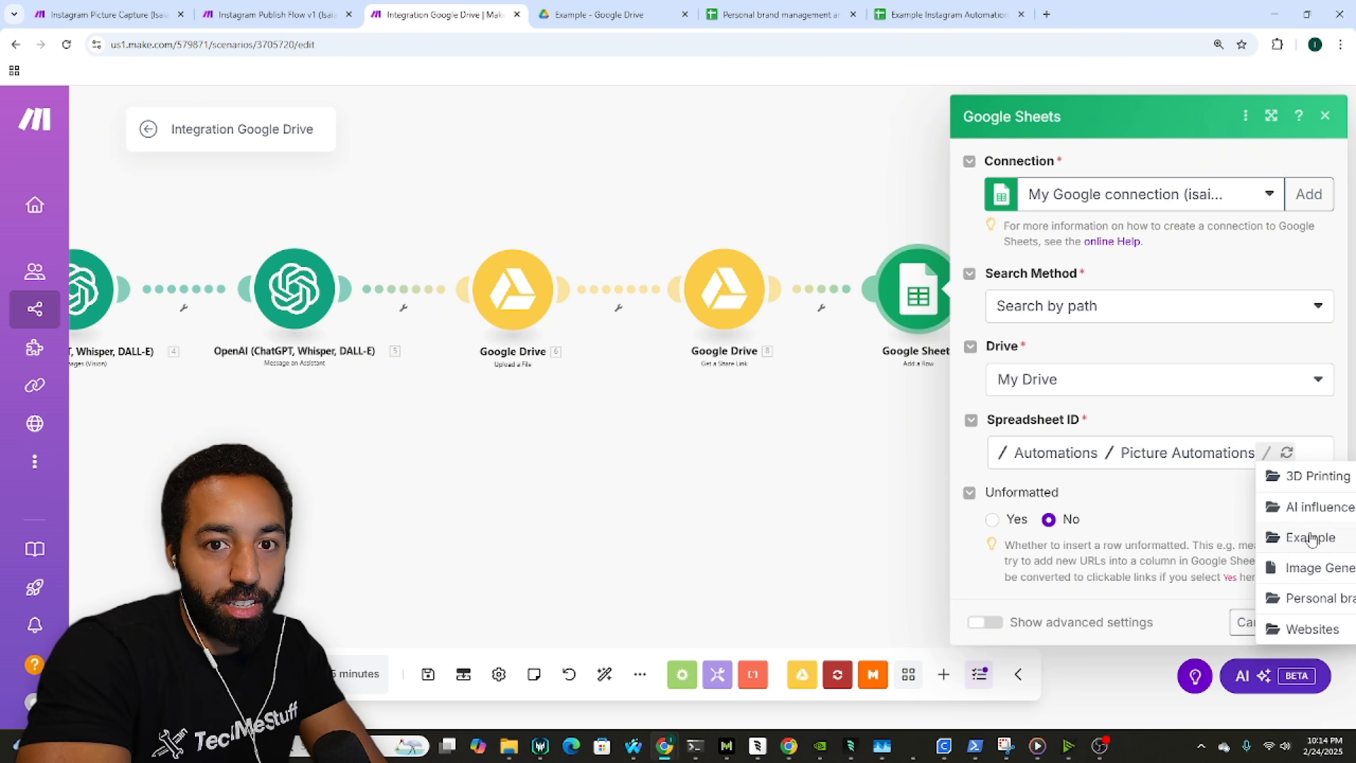
click(1309, 538)
click(1104, 477)
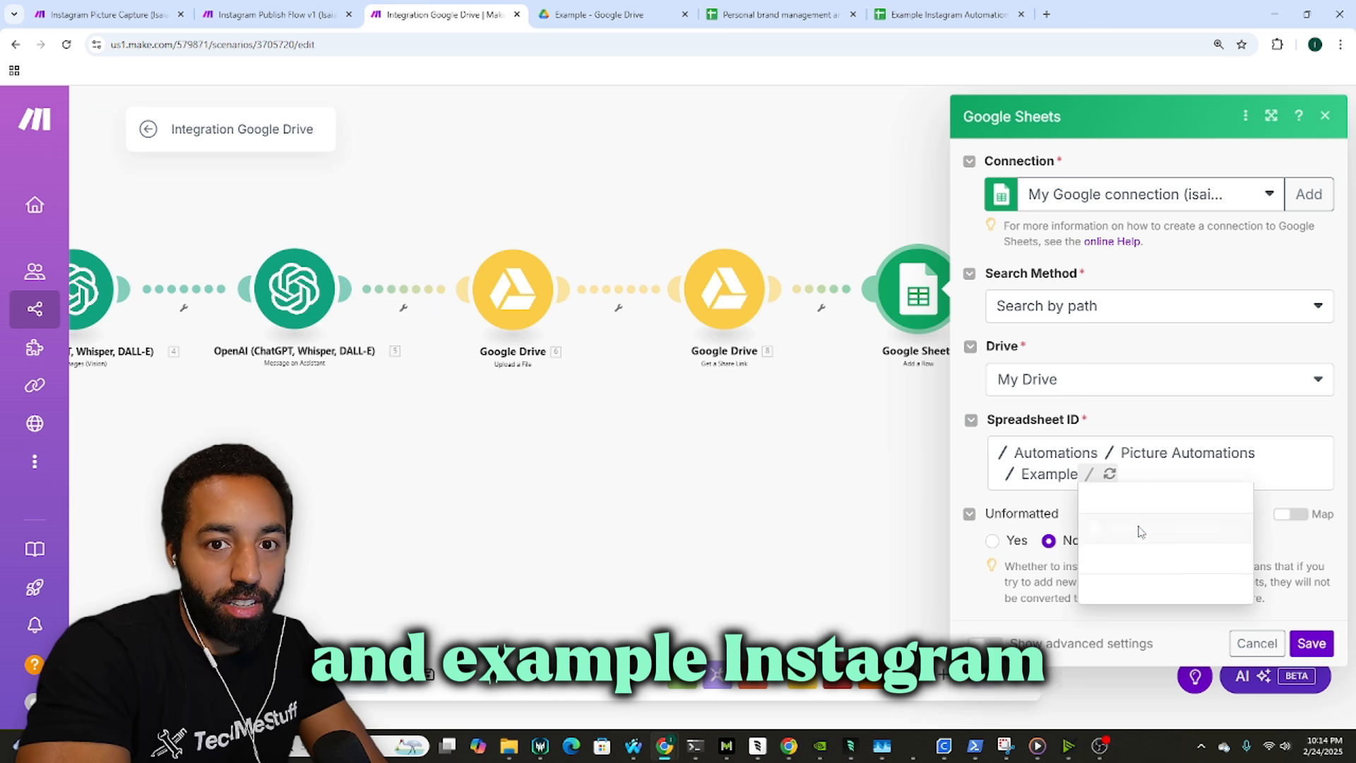
click(1138, 528)
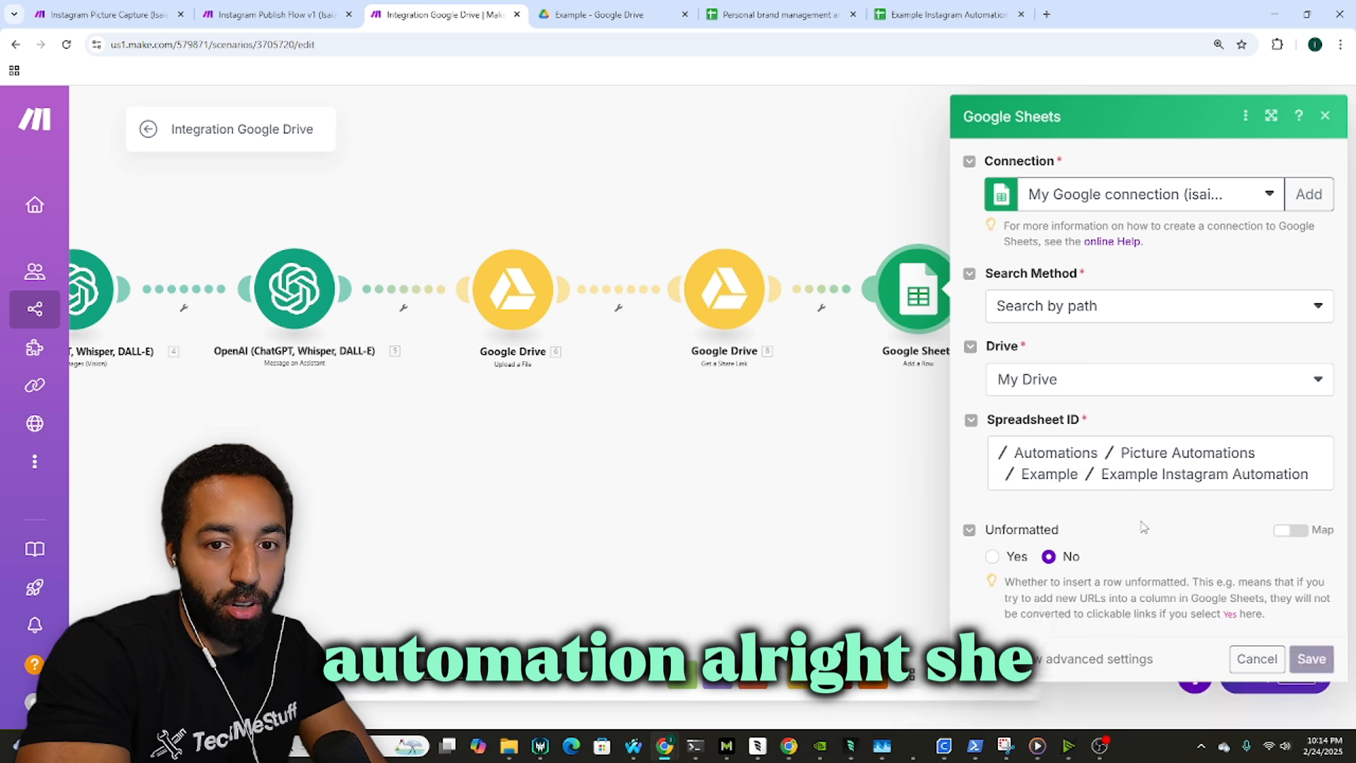
Step: Map a File ID into column A and the uploaded file's Name into column B
scroll(1118, 531, down, 2)
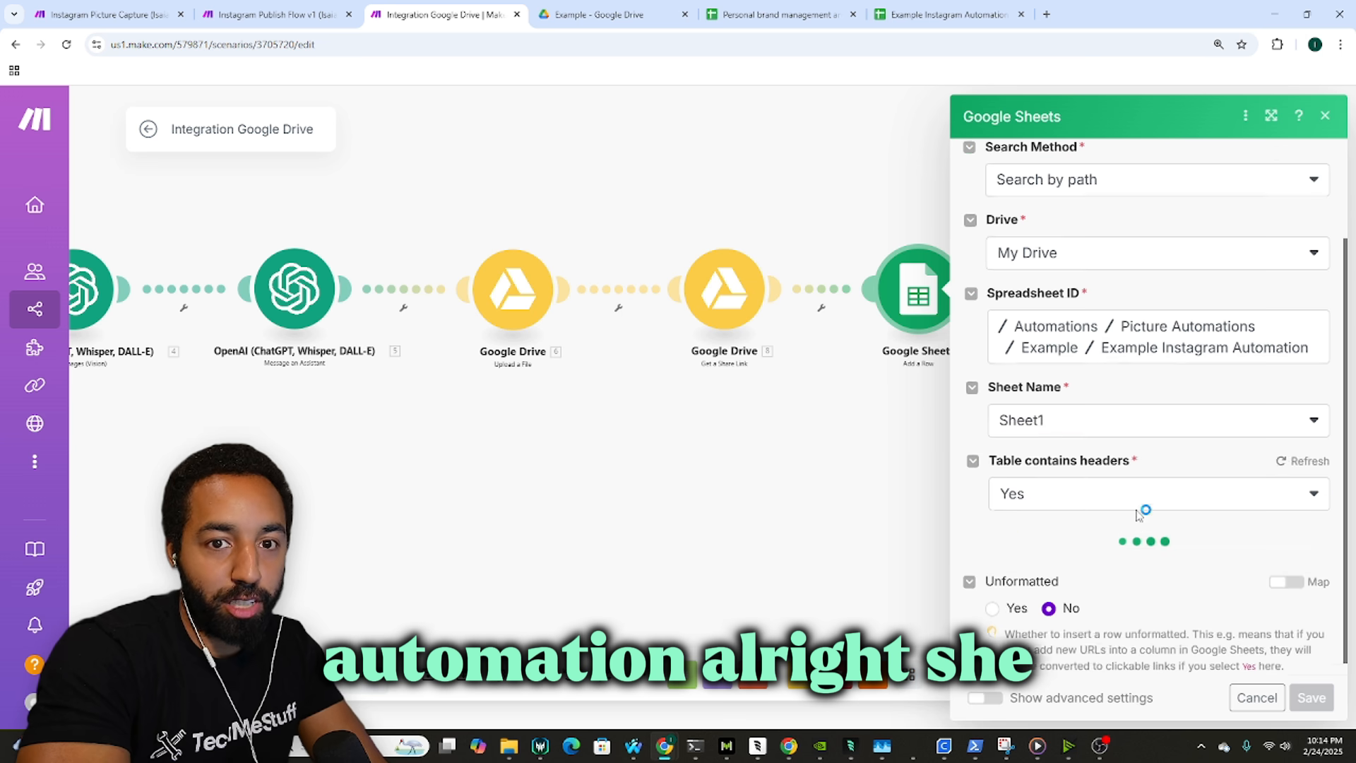
scroll(1133, 509, down, 2)
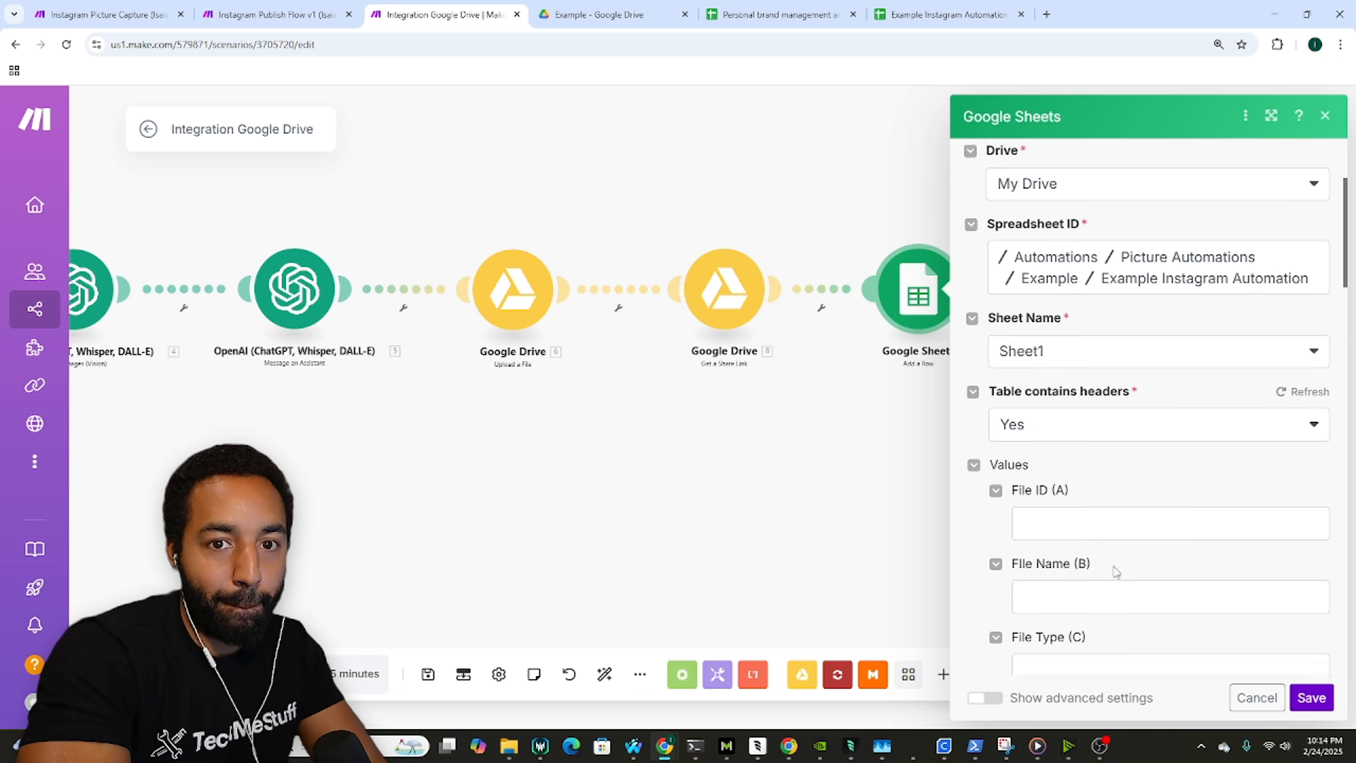
click(1109, 453)
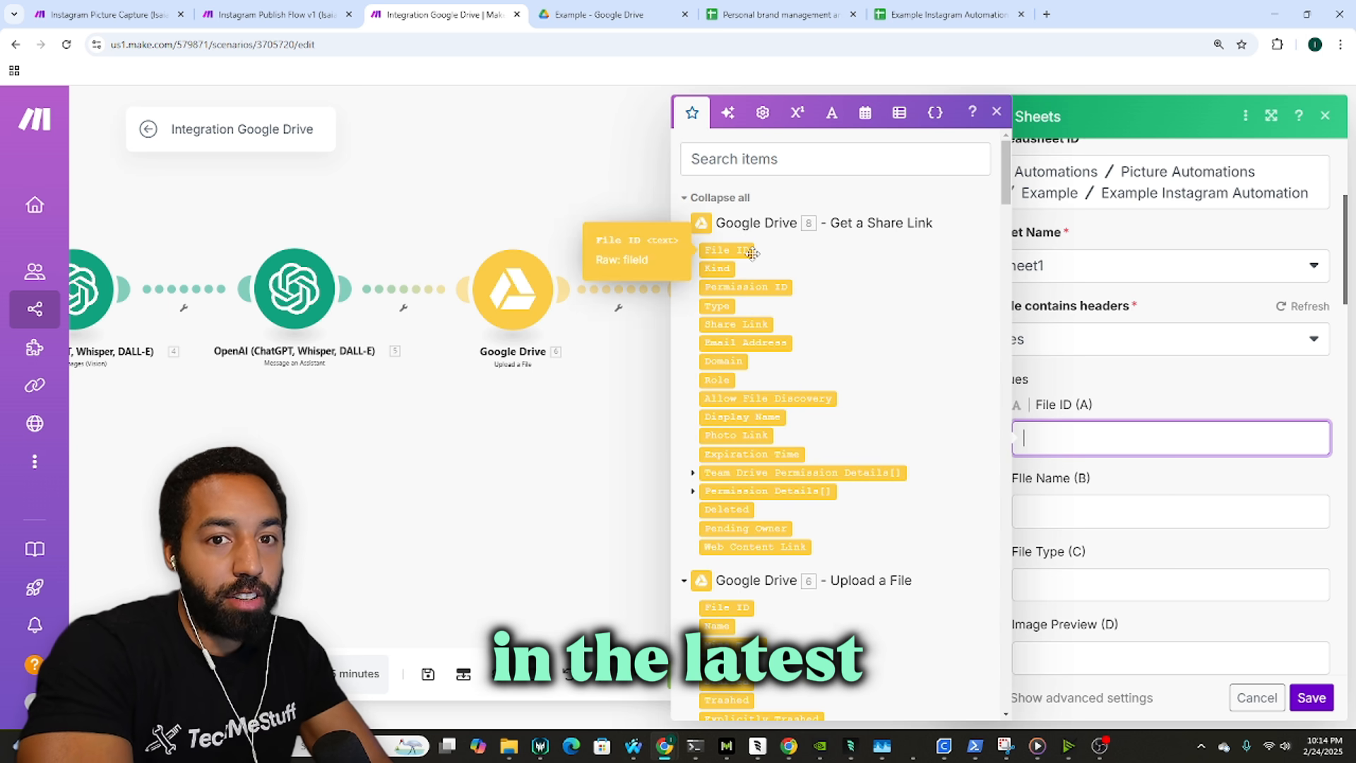
click(752, 253)
click(1169, 516)
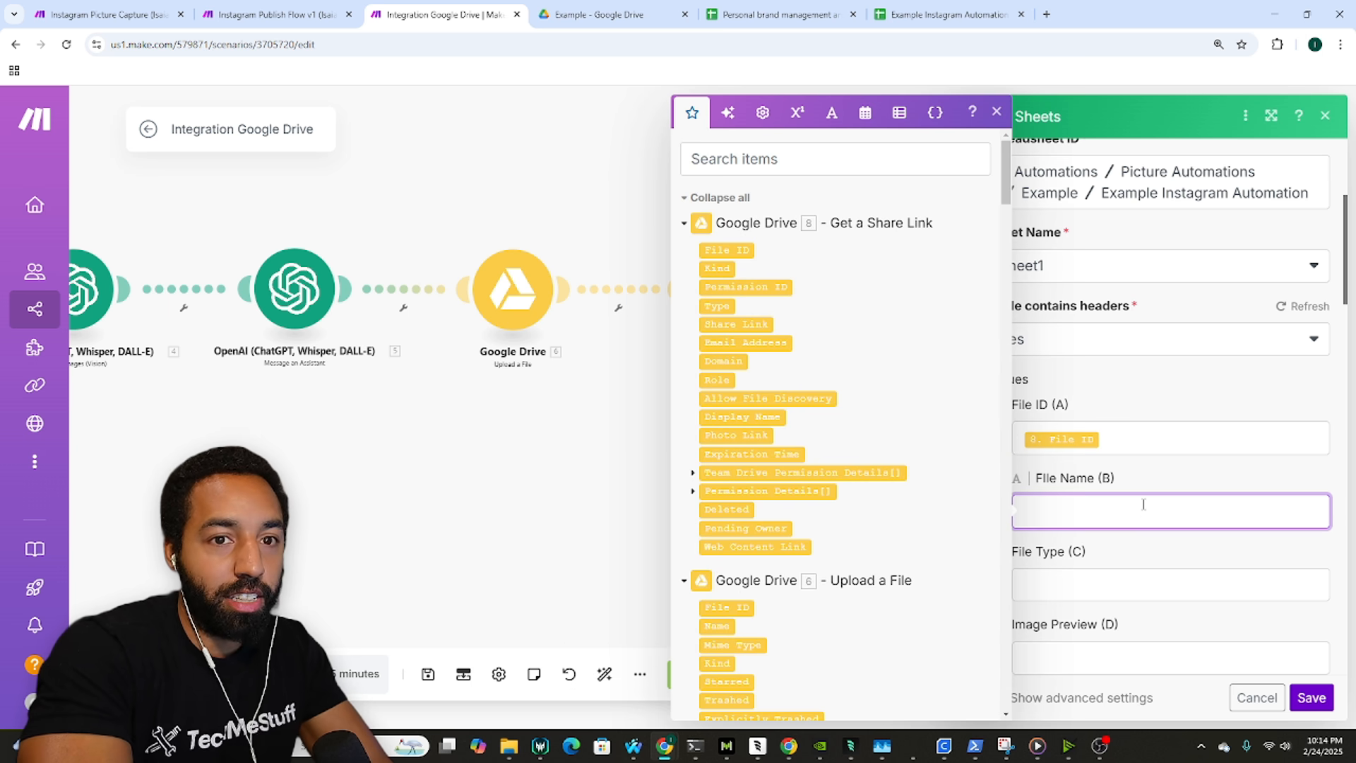
click(151, 7)
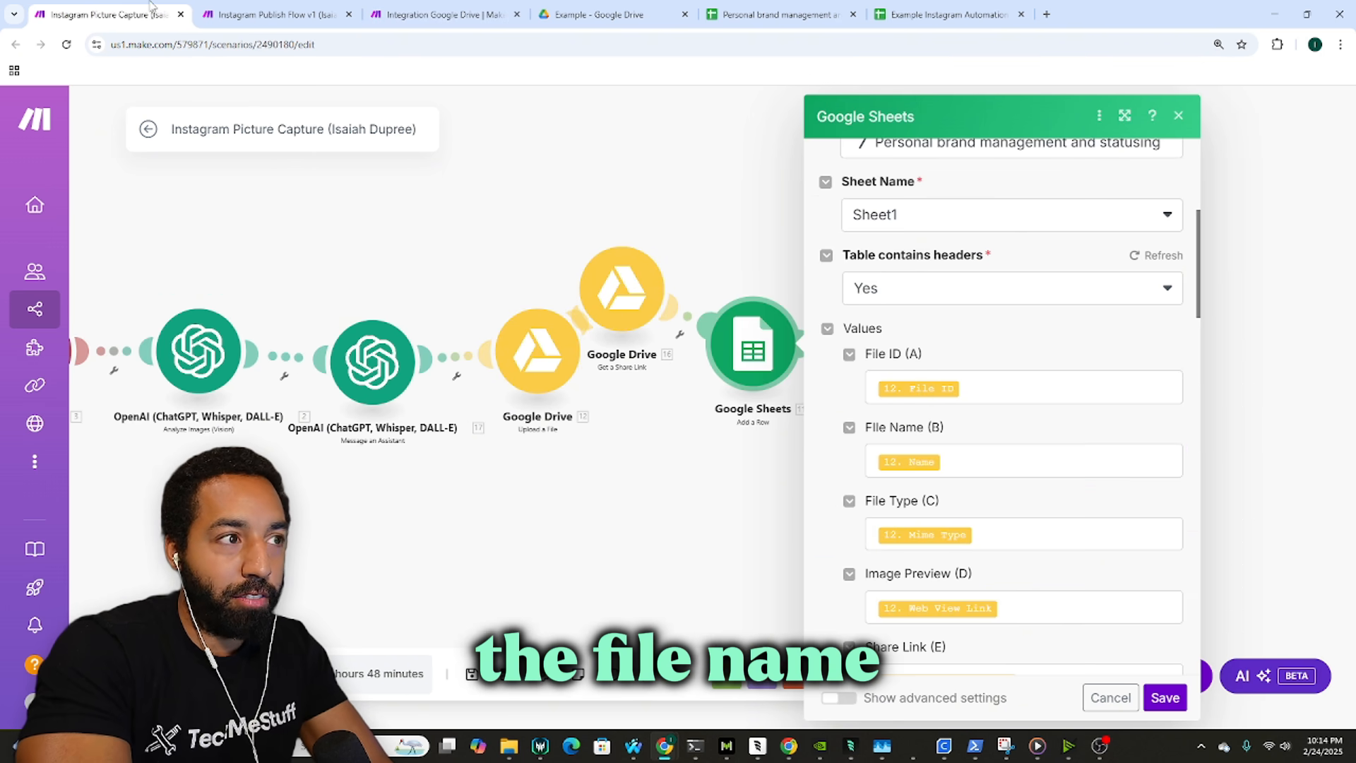
click(474, 8)
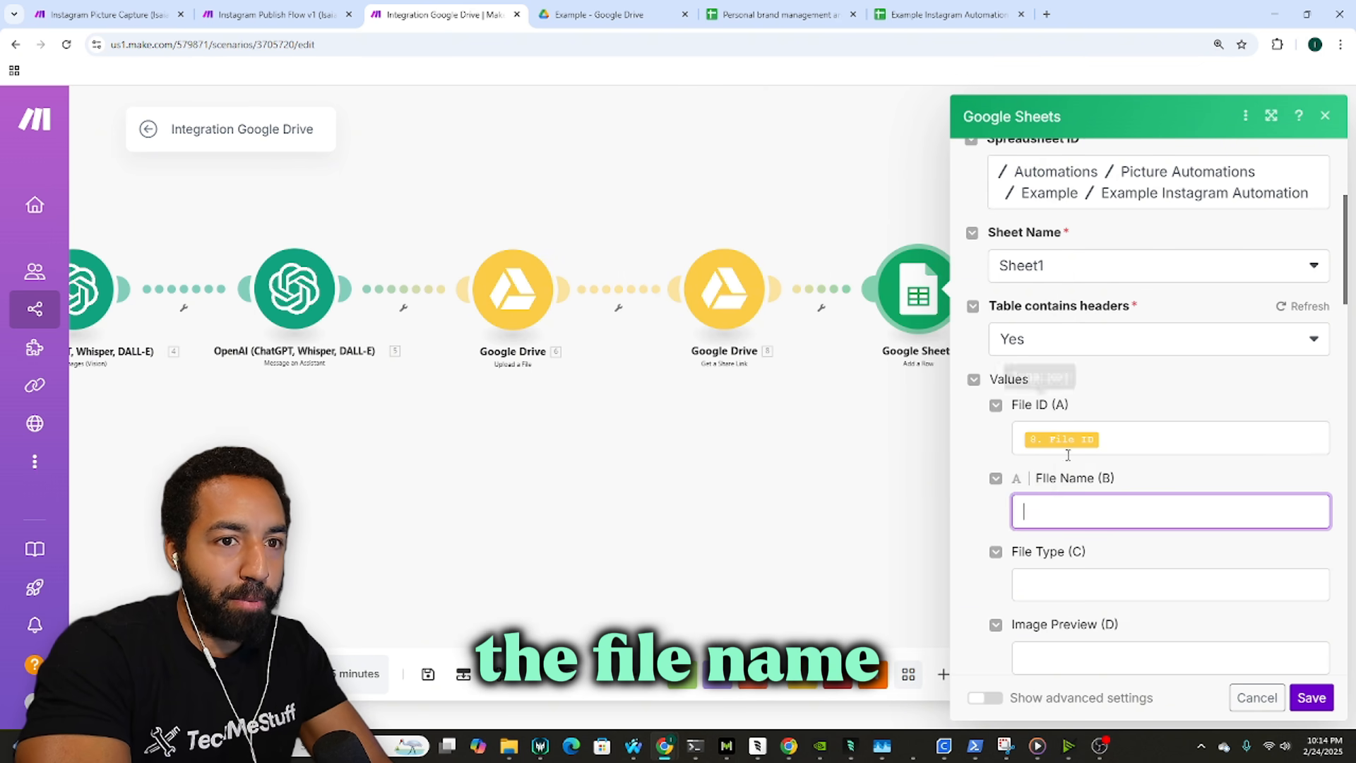
click(1075, 509)
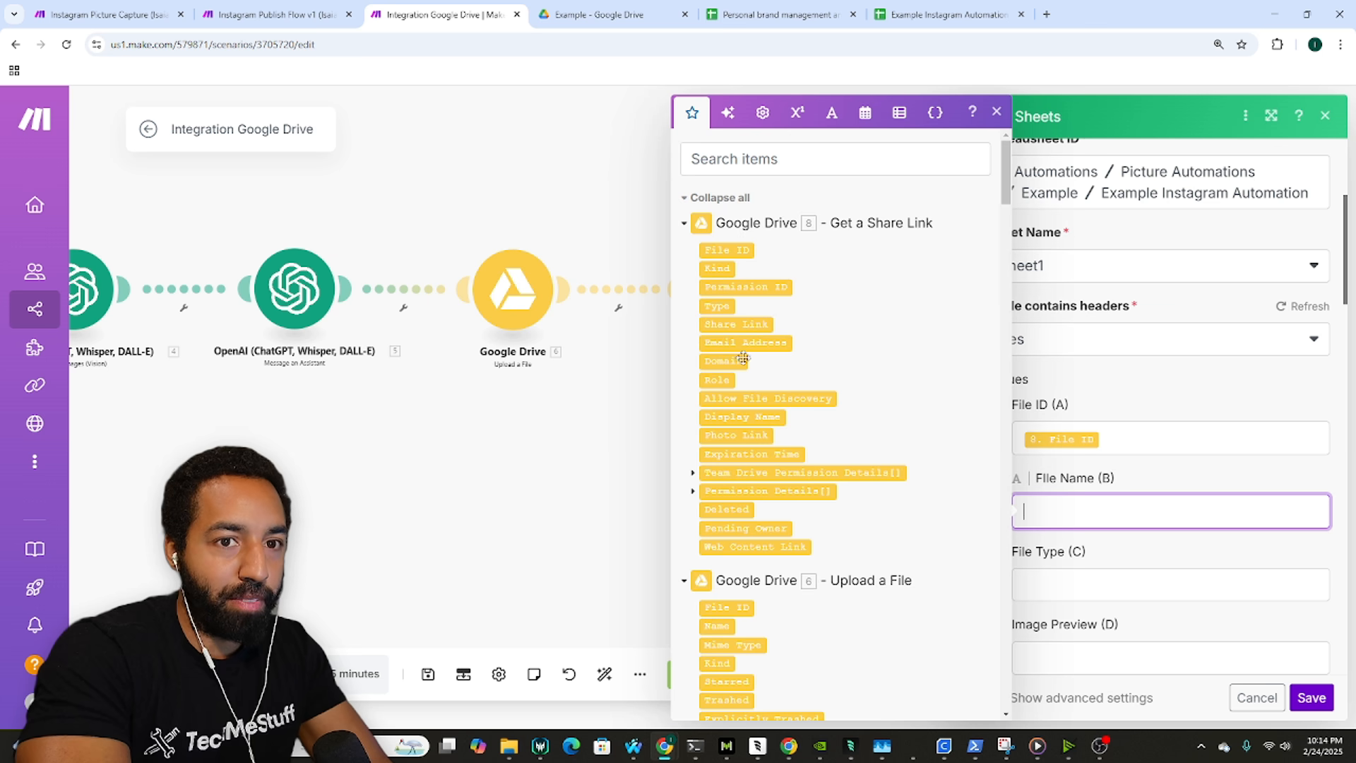
scroll(855, 372, down, 1)
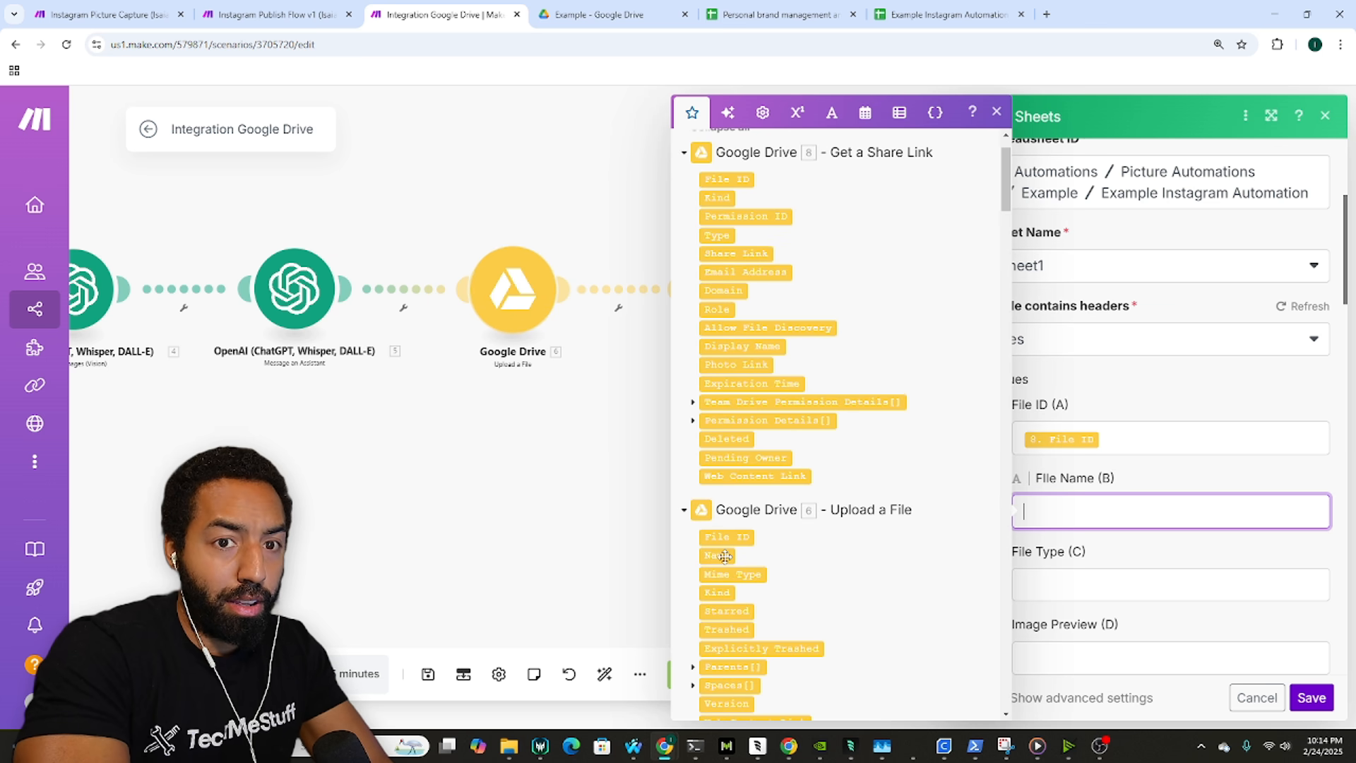
click(724, 556)
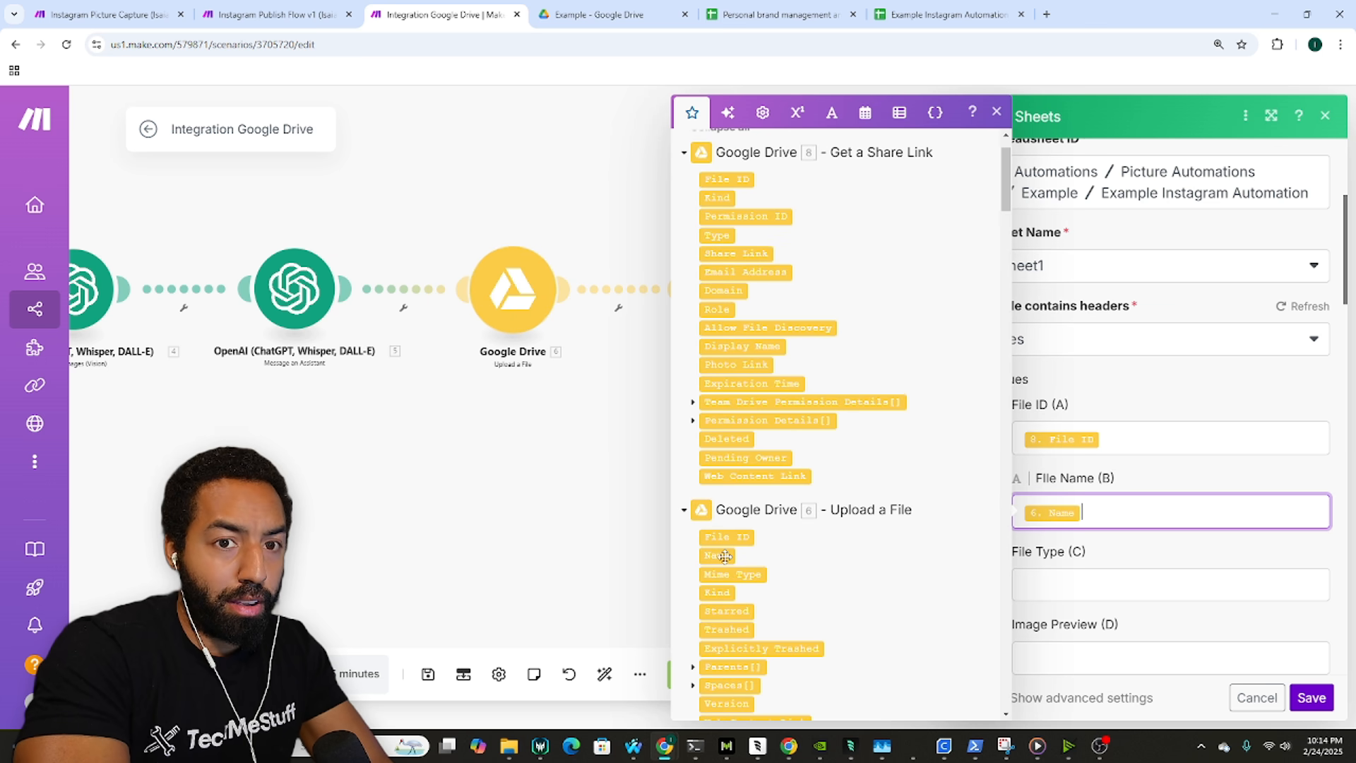
click(143, 5)
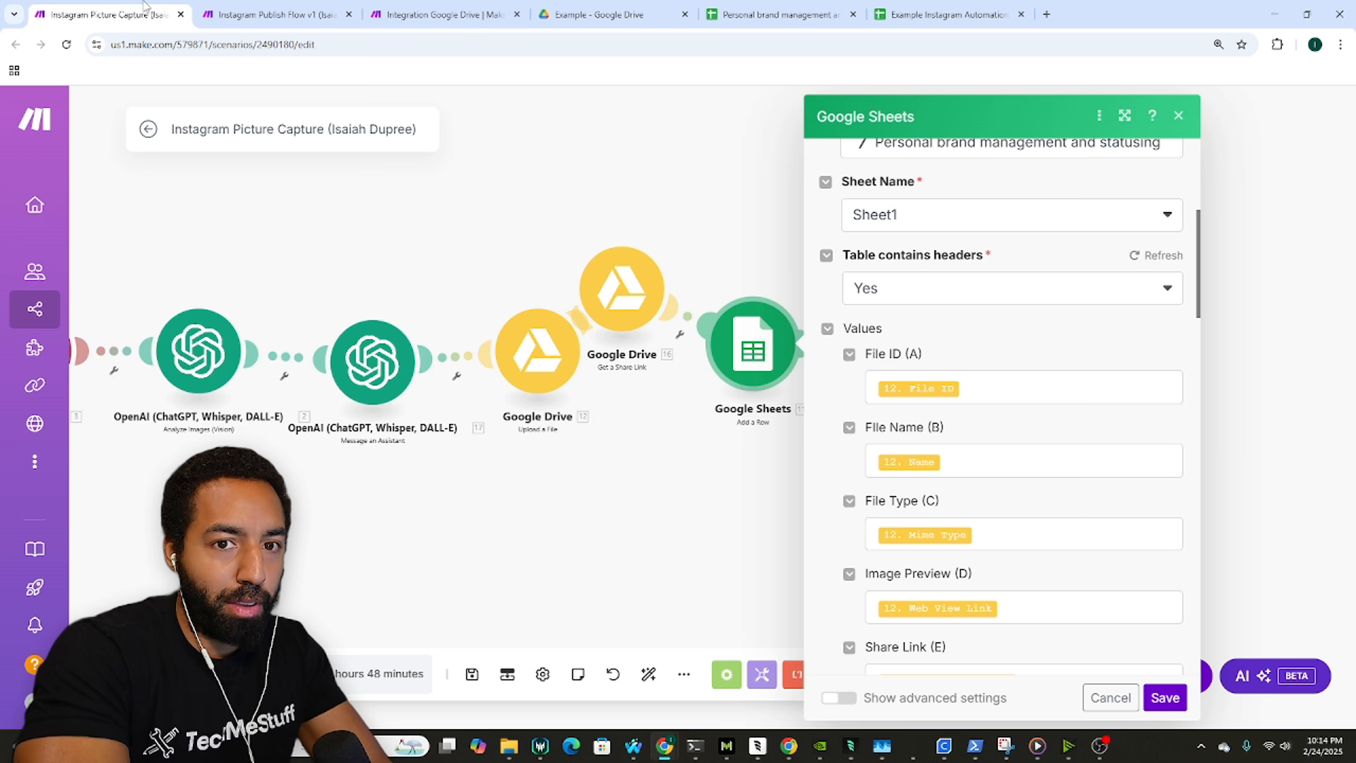
click(456, 12)
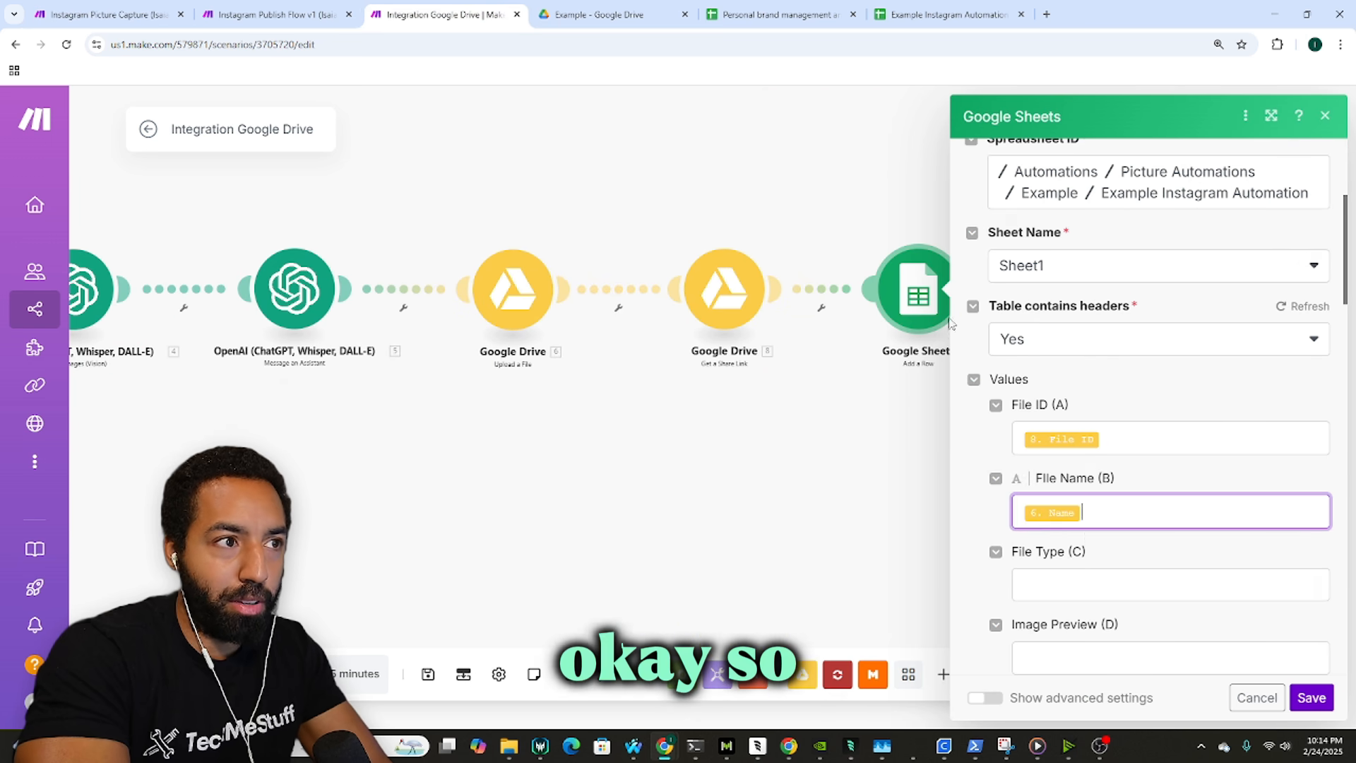
Step: Clear columns A and B, then remap them to Upload a File's File ID and Name
click(1119, 422)
click(1120, 441)
key(BackSpace)
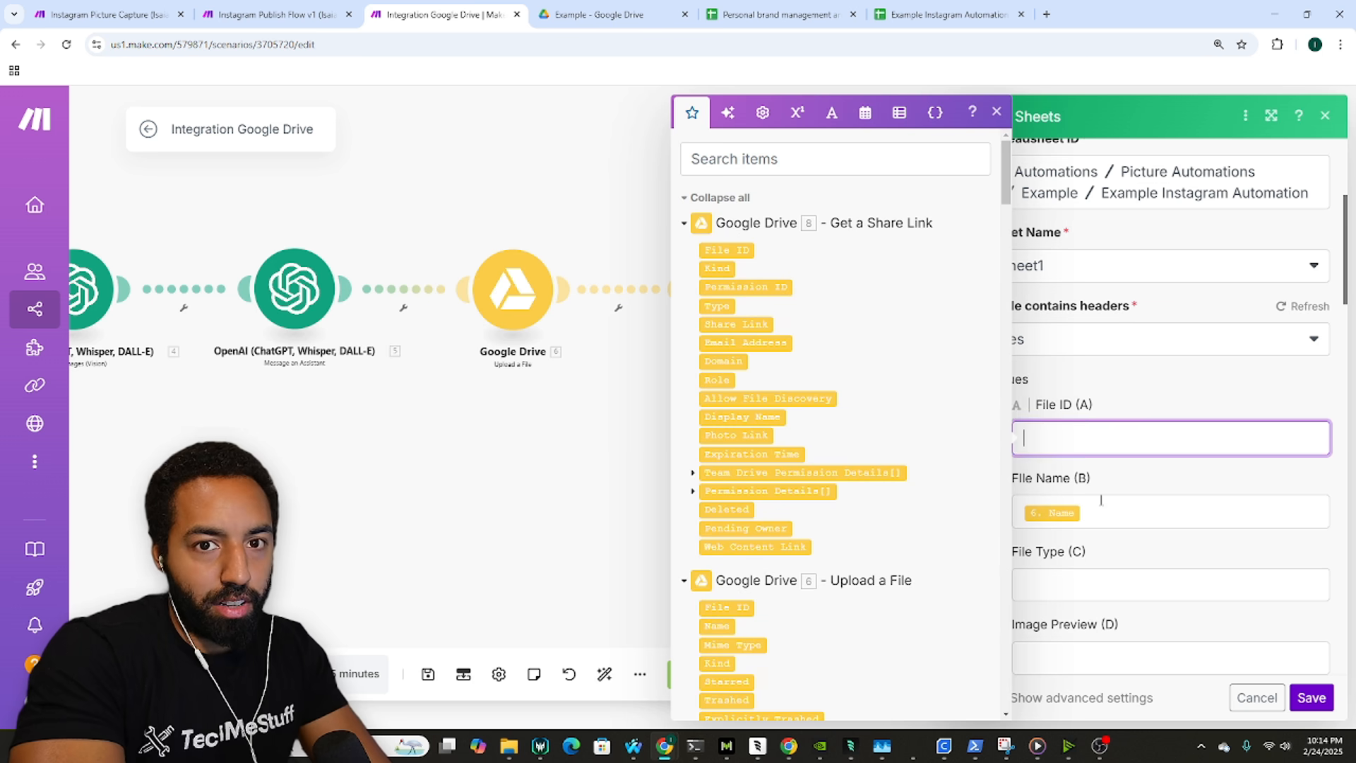
click(1103, 509)
key(BackSpace)
click(1115, 447)
scroll(791, 425, down, 3)
click(743, 396)
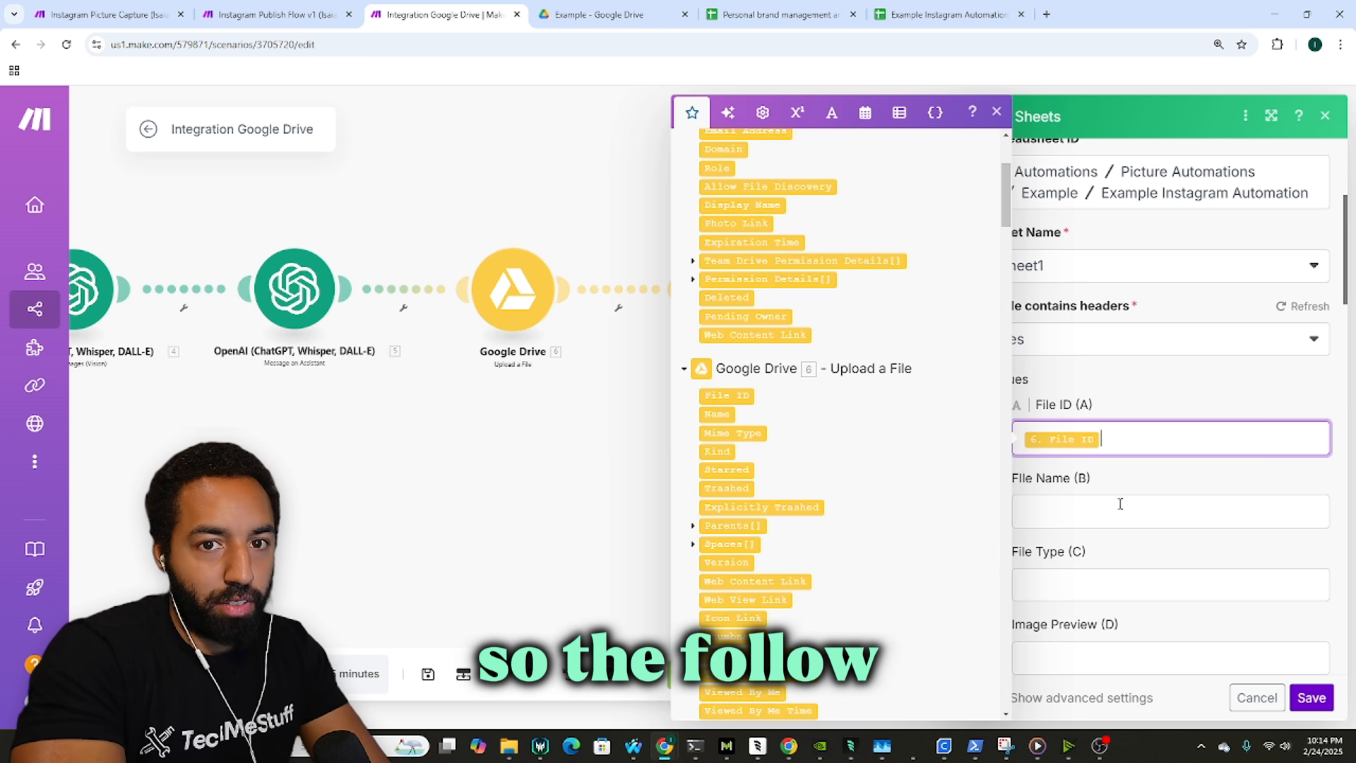
click(1119, 508)
click(717, 414)
key(Tab)
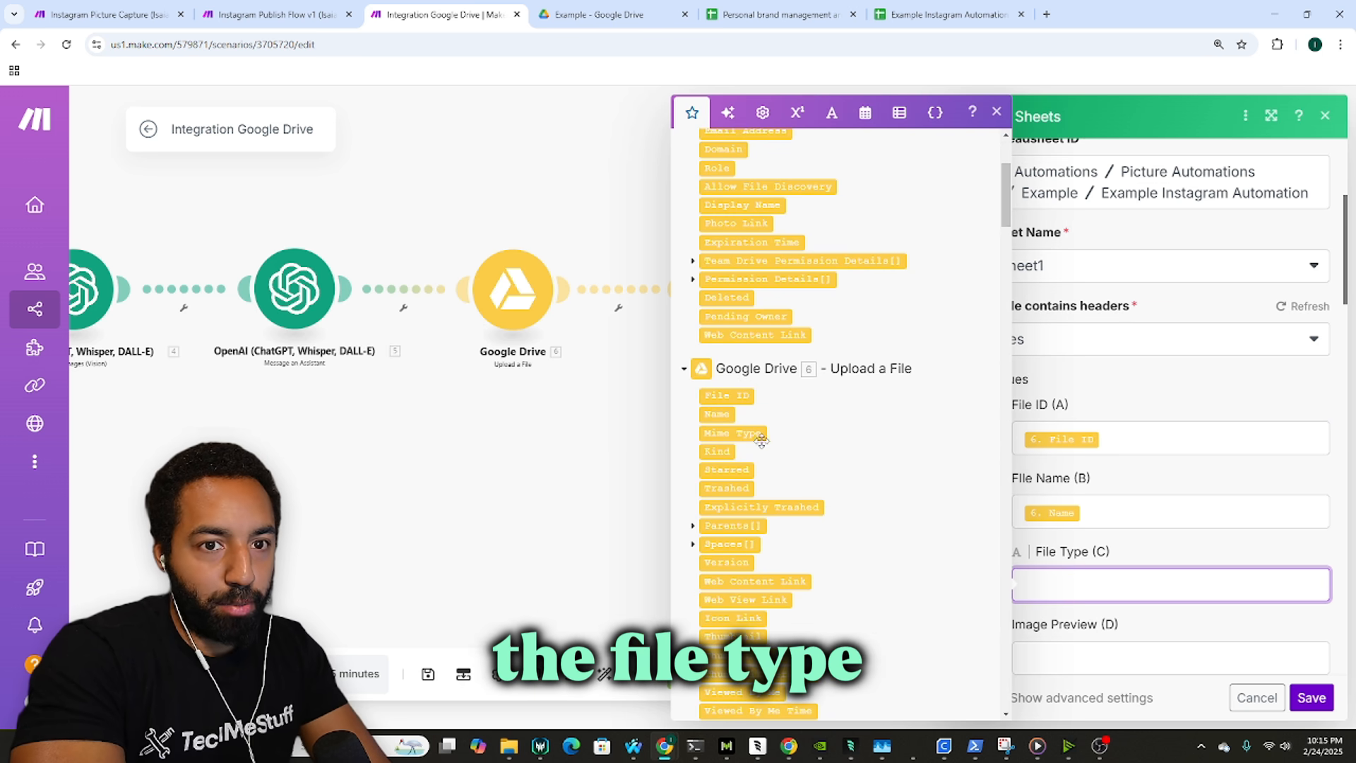
Step: Map the uploaded file's Mime Type into File Type (C)
click(150, 13)
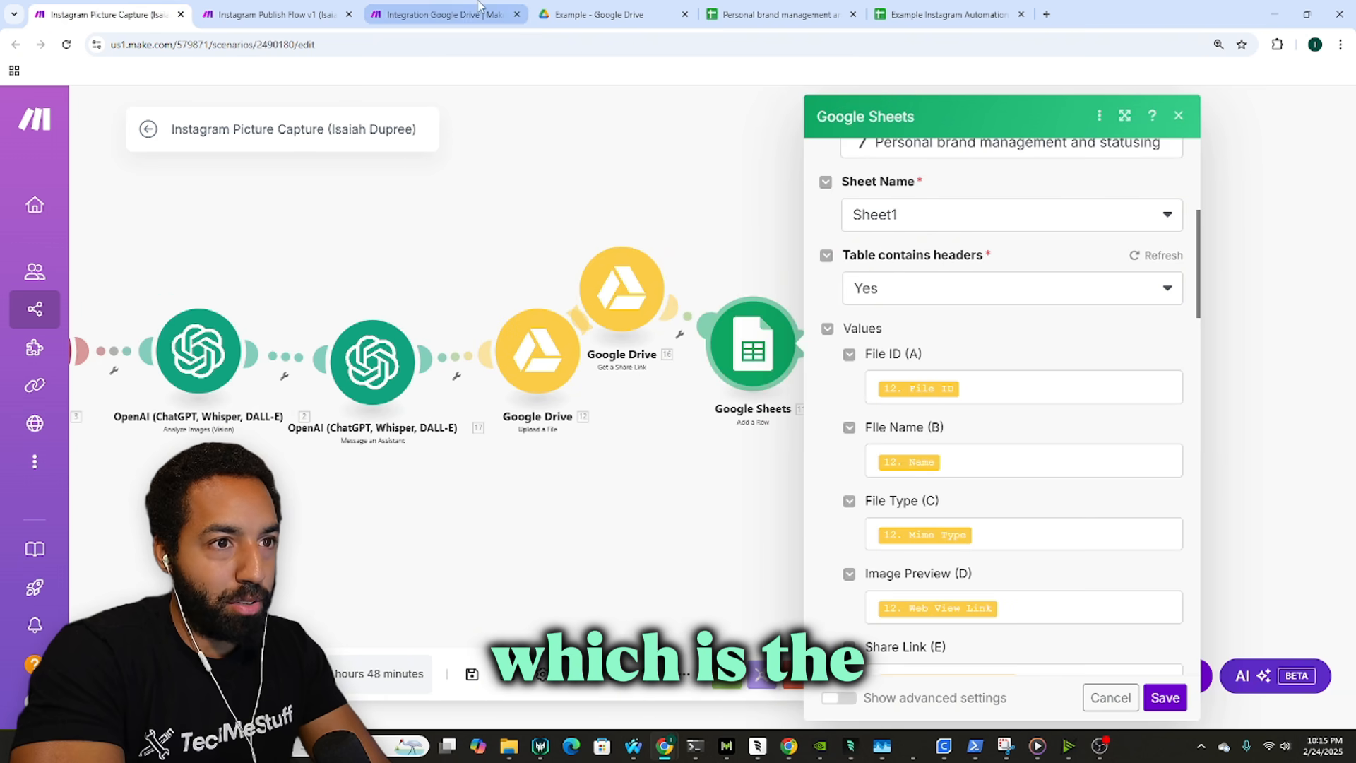
click(465, 8)
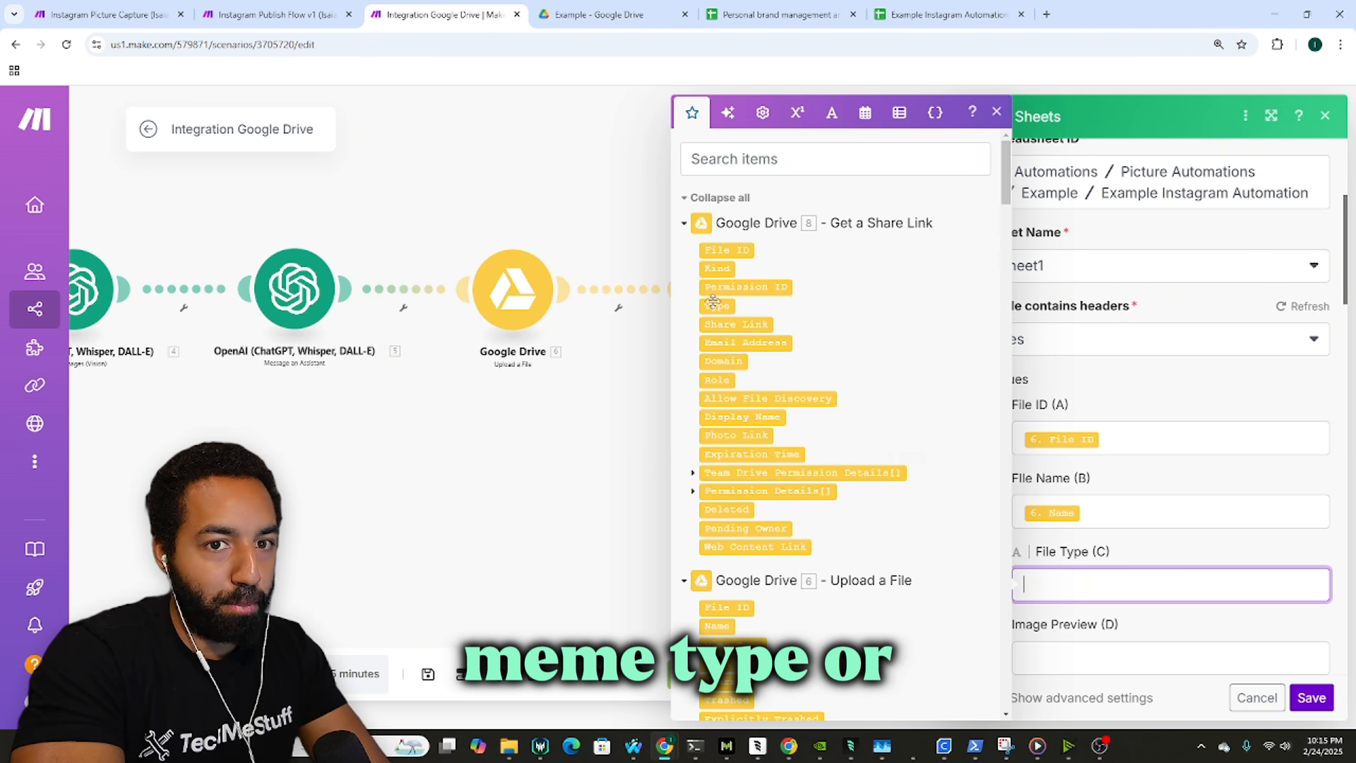
scroll(758, 292, down, 2)
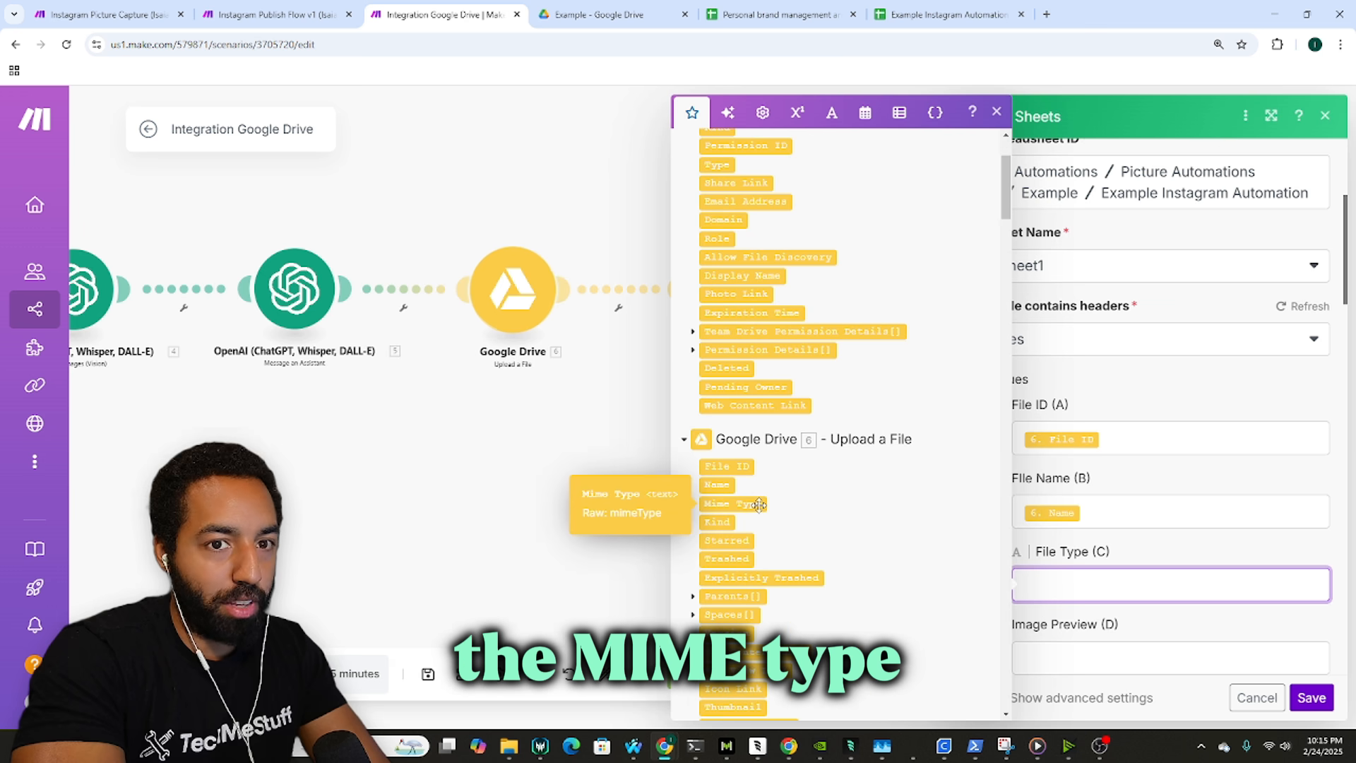
click(759, 504)
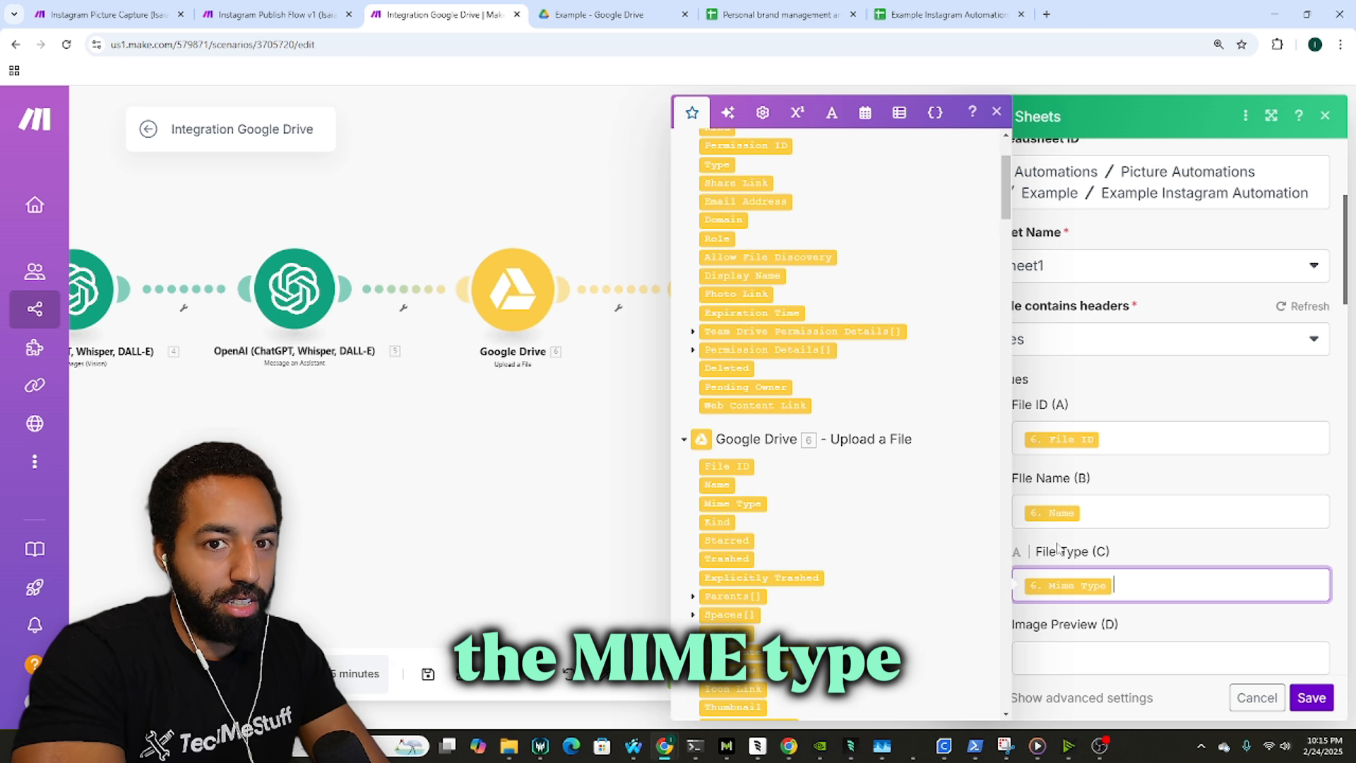
click(1092, 629)
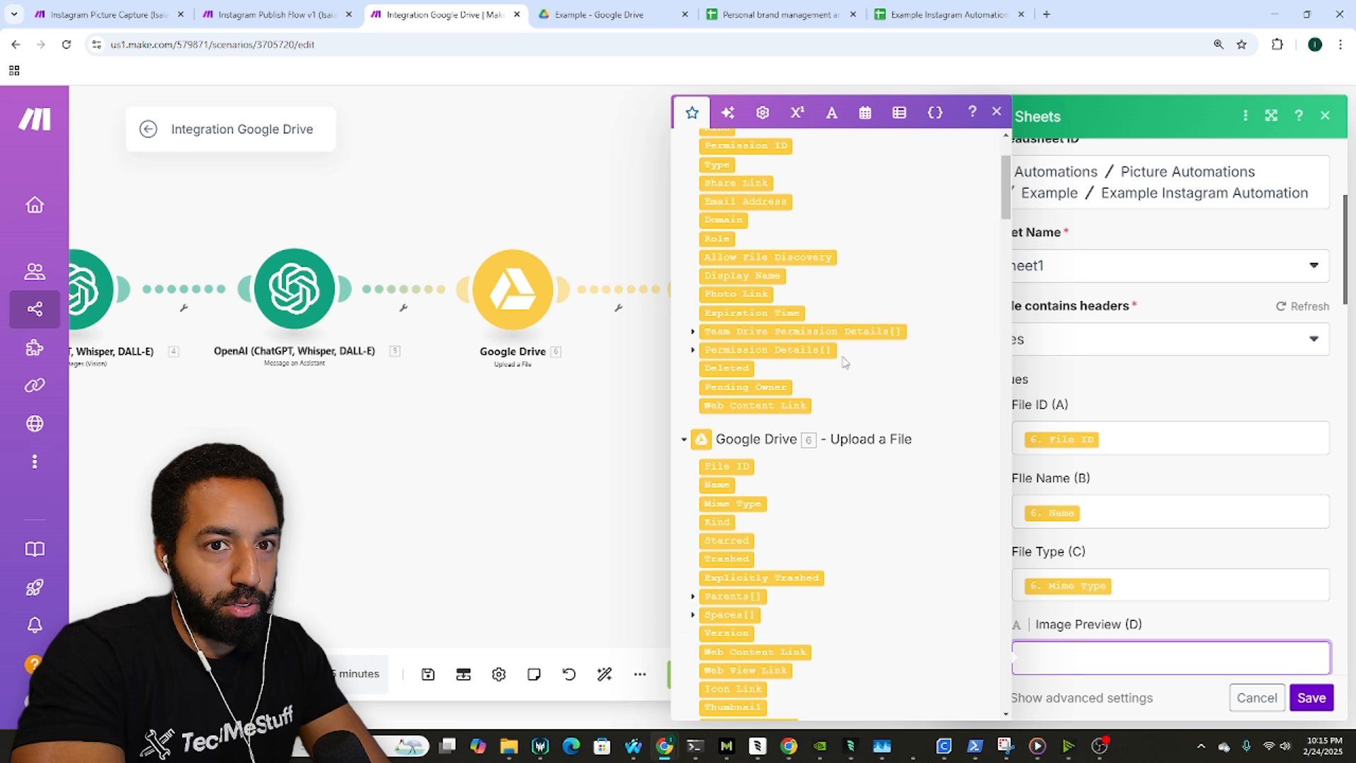
Step: Map the Web View Link into Image Preview (D) and the Web Content Link into Share Link (E)
scroll(926, 404, up, 1)
click(127, 13)
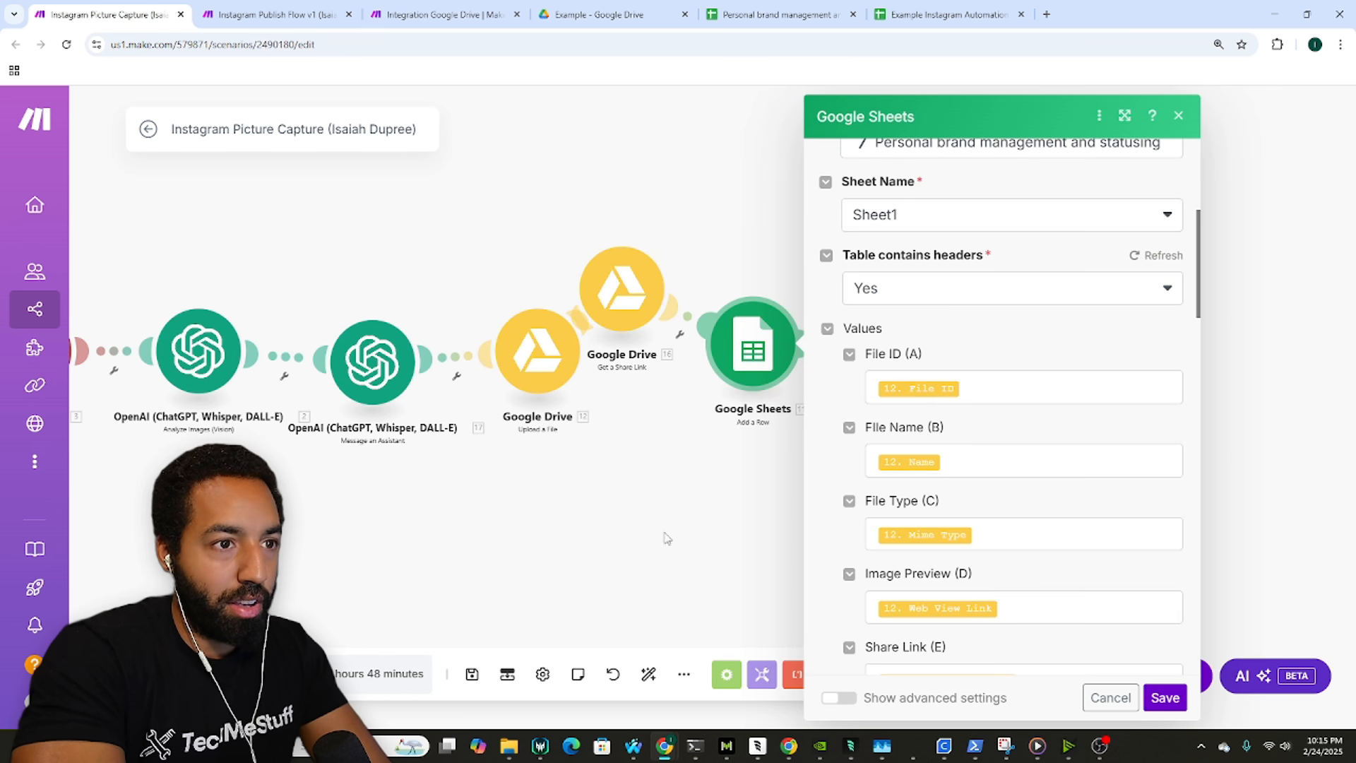
scroll(1020, 562, down, 2)
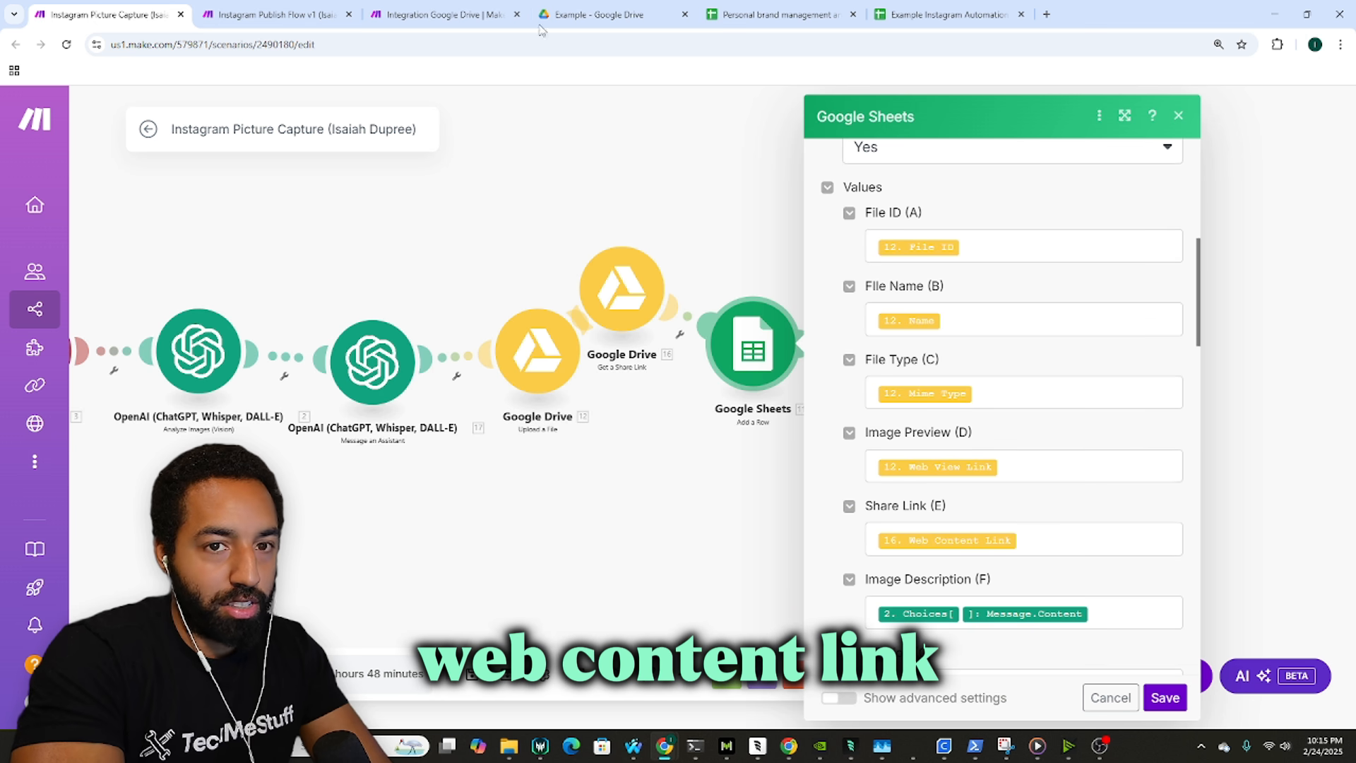
click(452, 14)
scroll(1133, 491, down, 3)
click(1125, 454)
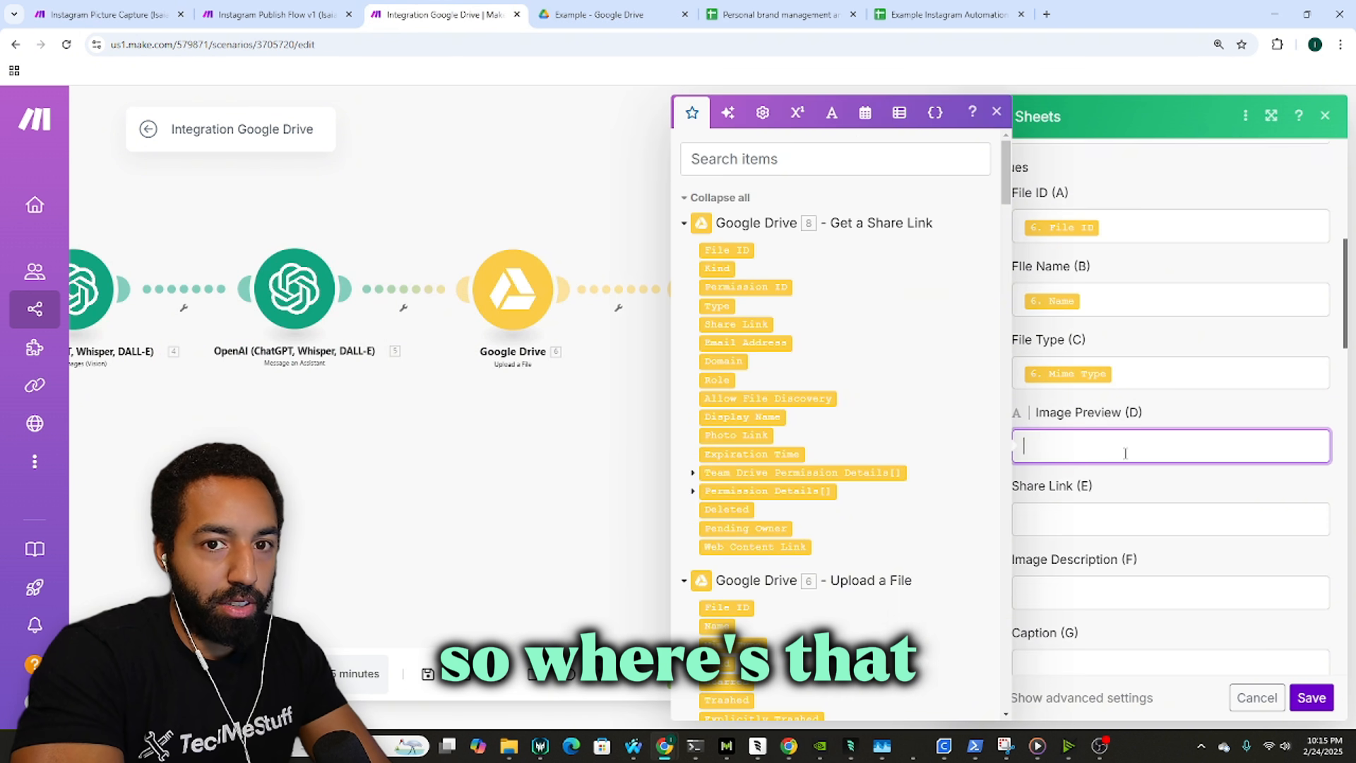
scroll(763, 395, down, 6)
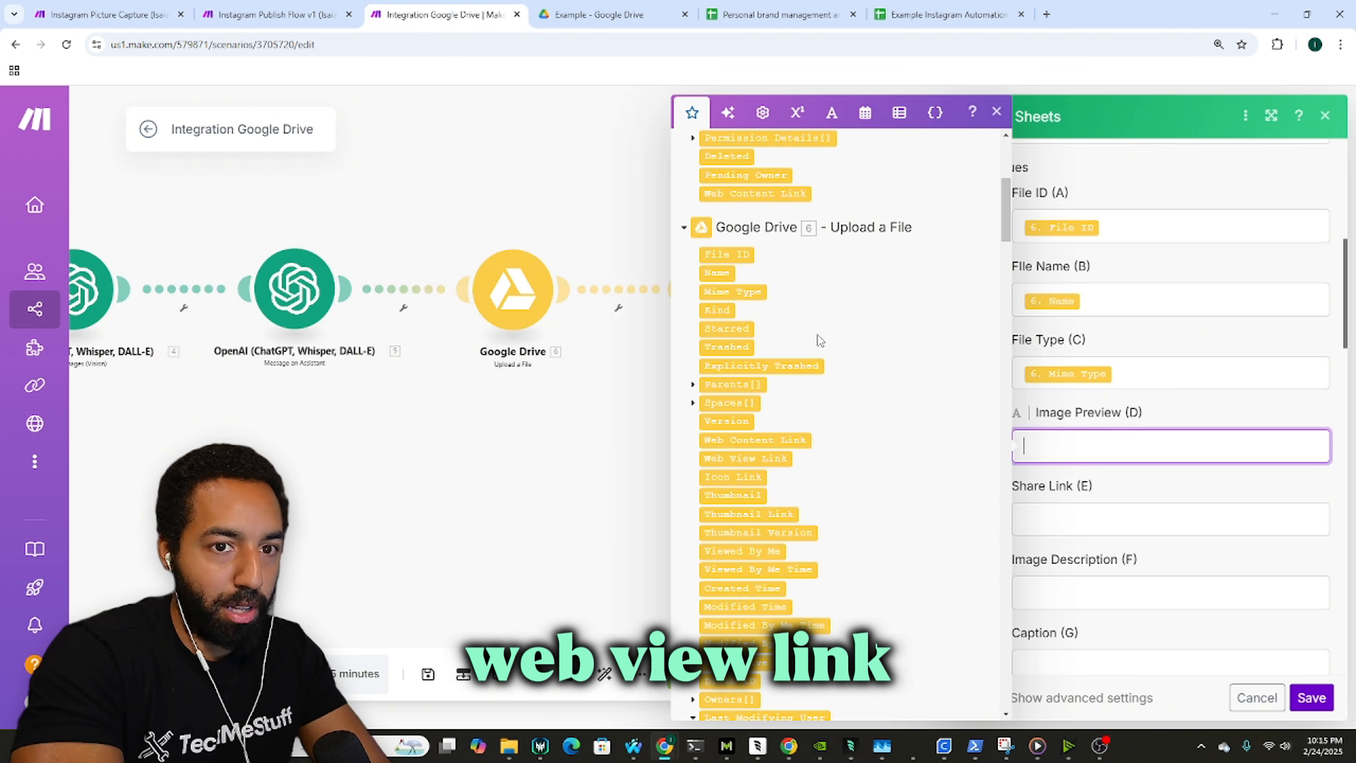
scroll(836, 297, down, 2)
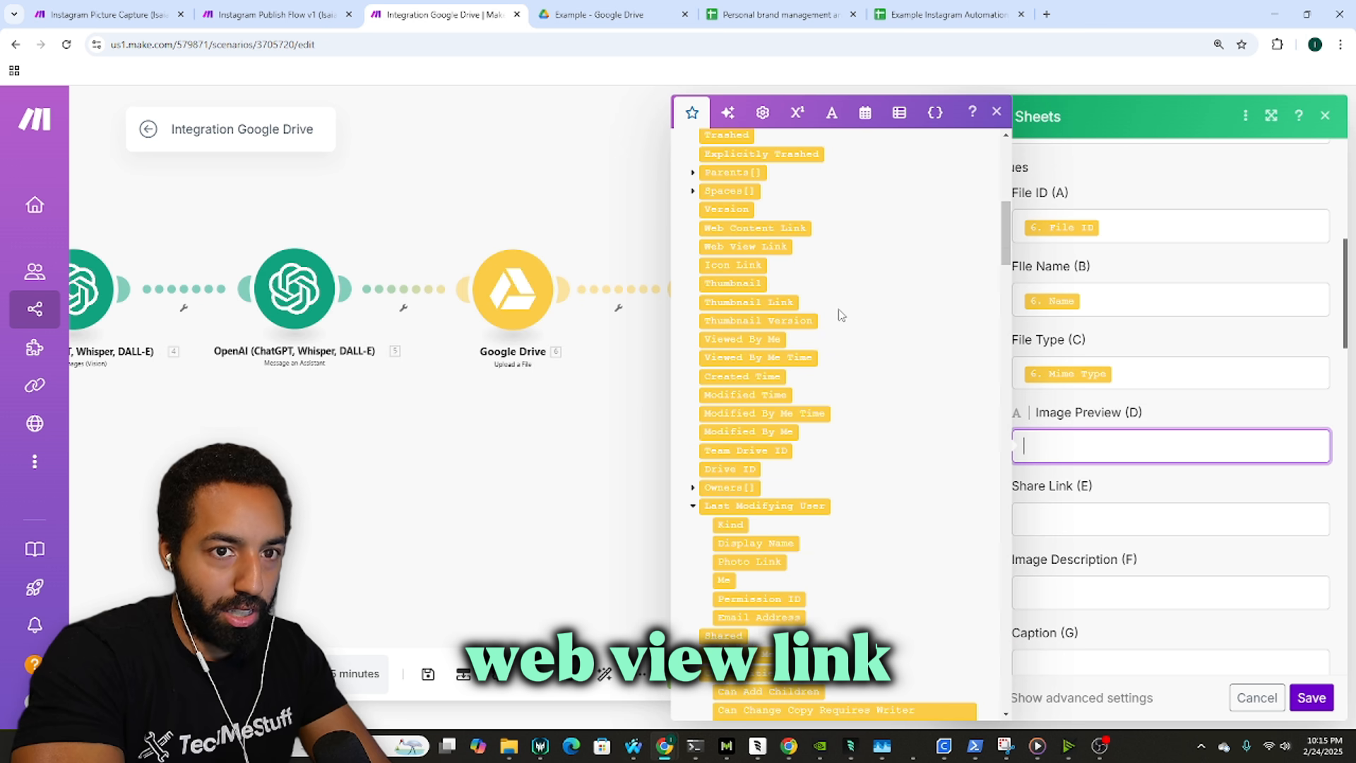
click(774, 245)
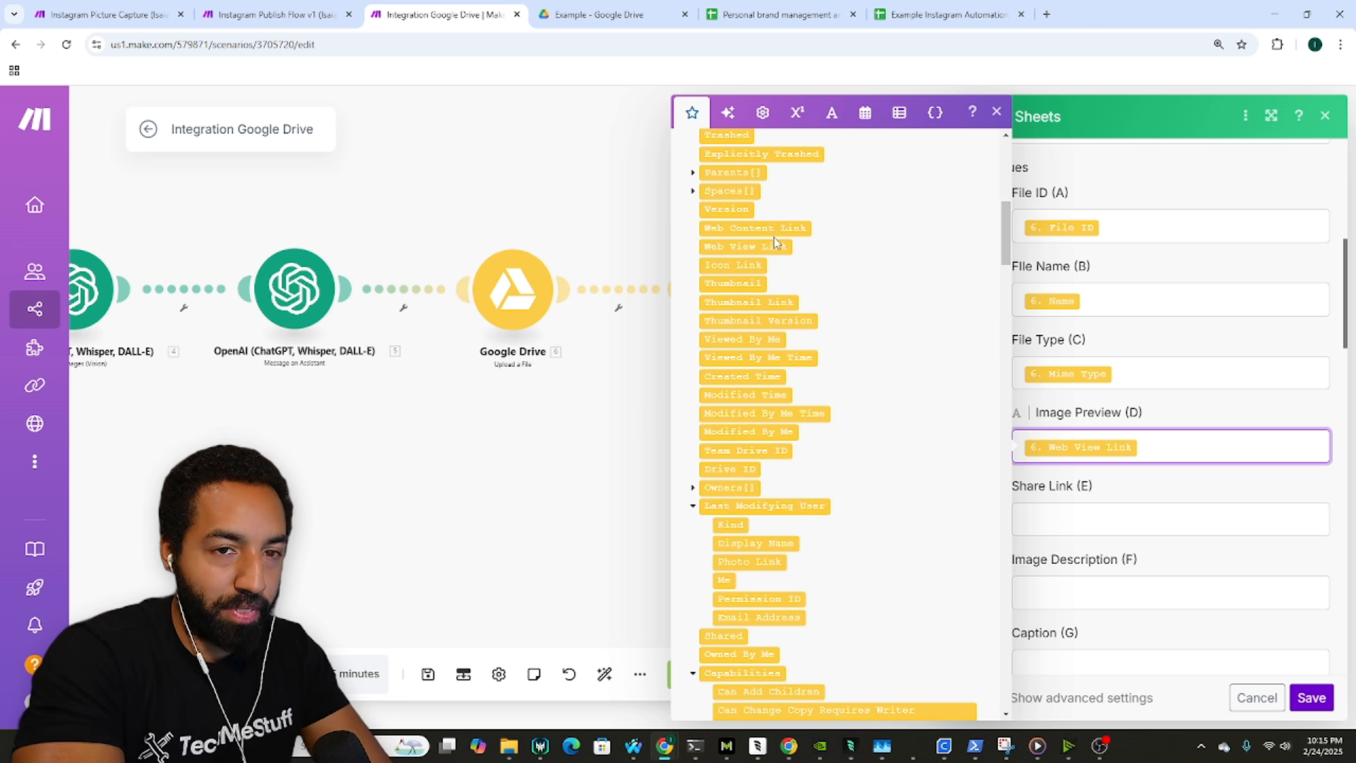
key(Tab)
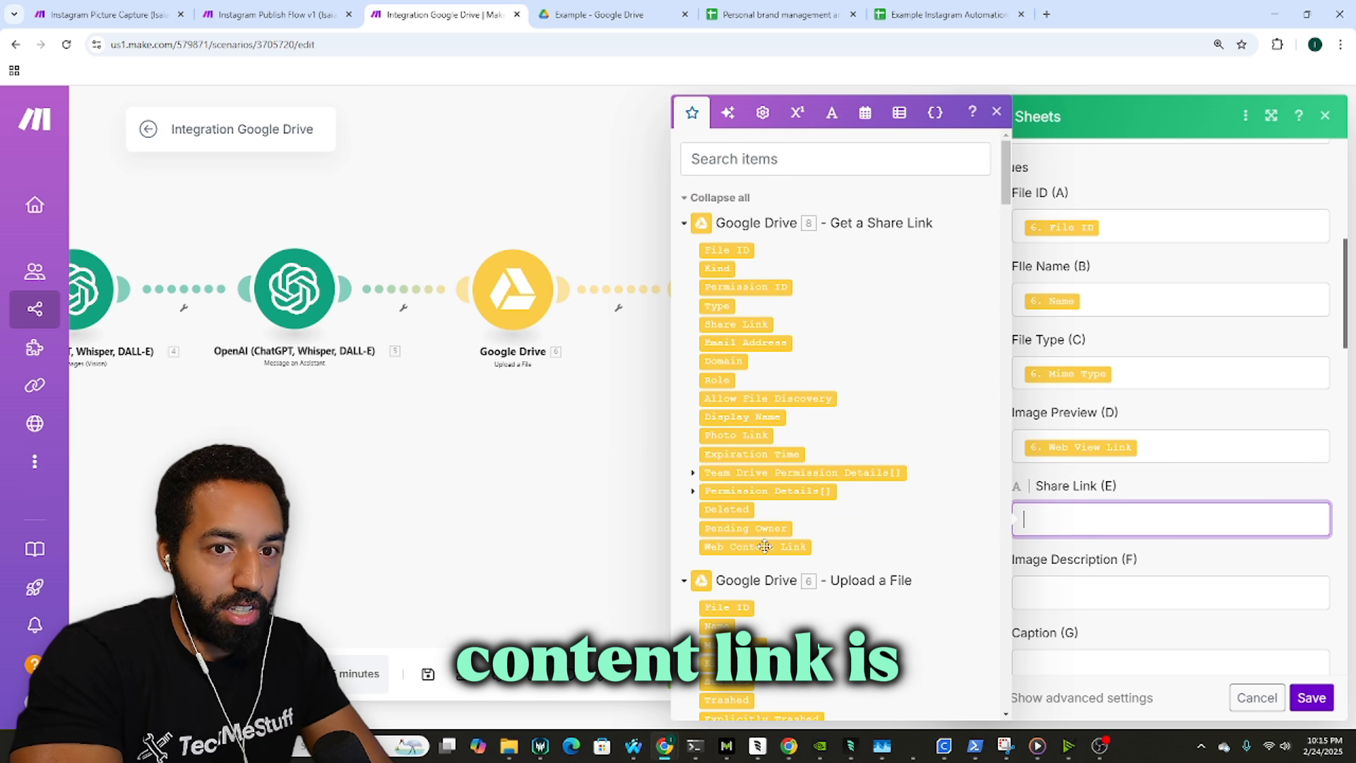
click(765, 546)
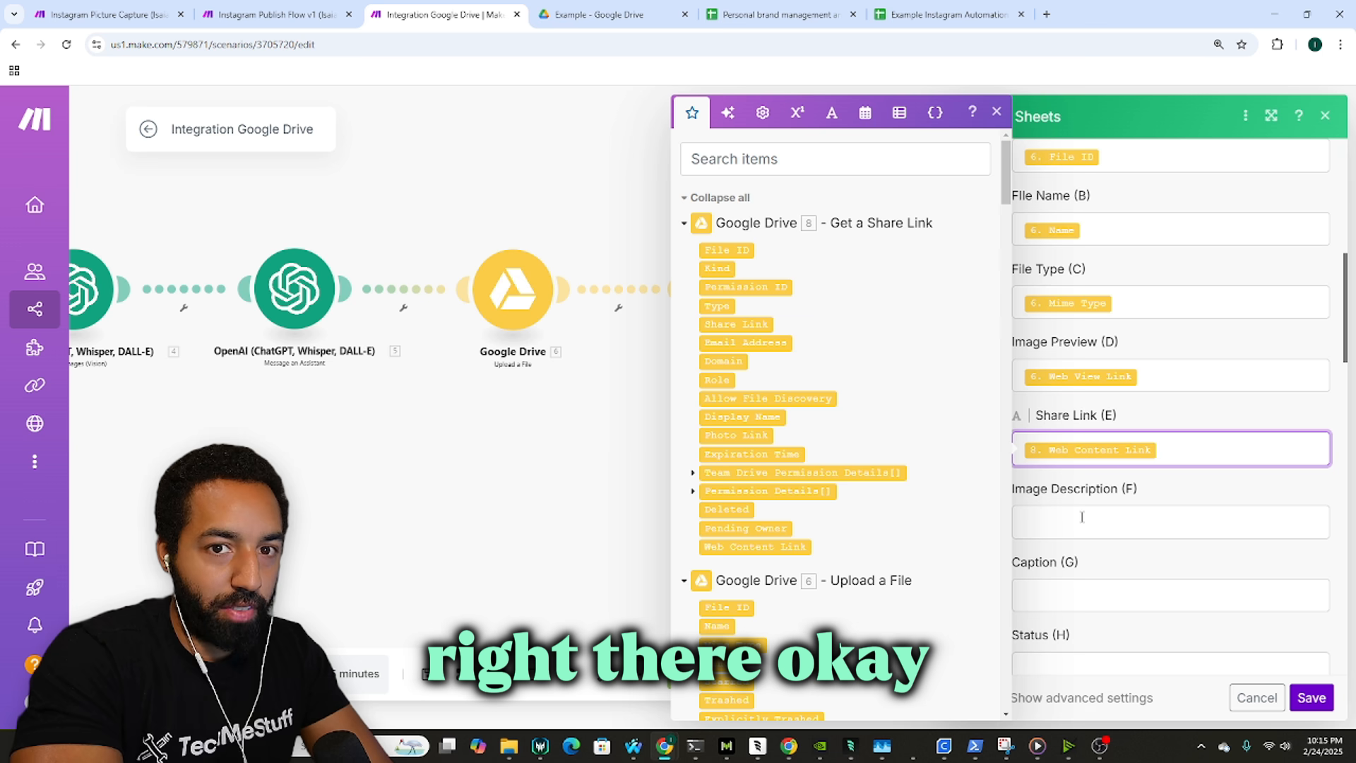
Step: Map Image Description (F) to the image analysis Choices[]: Message.Content
click(1095, 526)
click(106, 14)
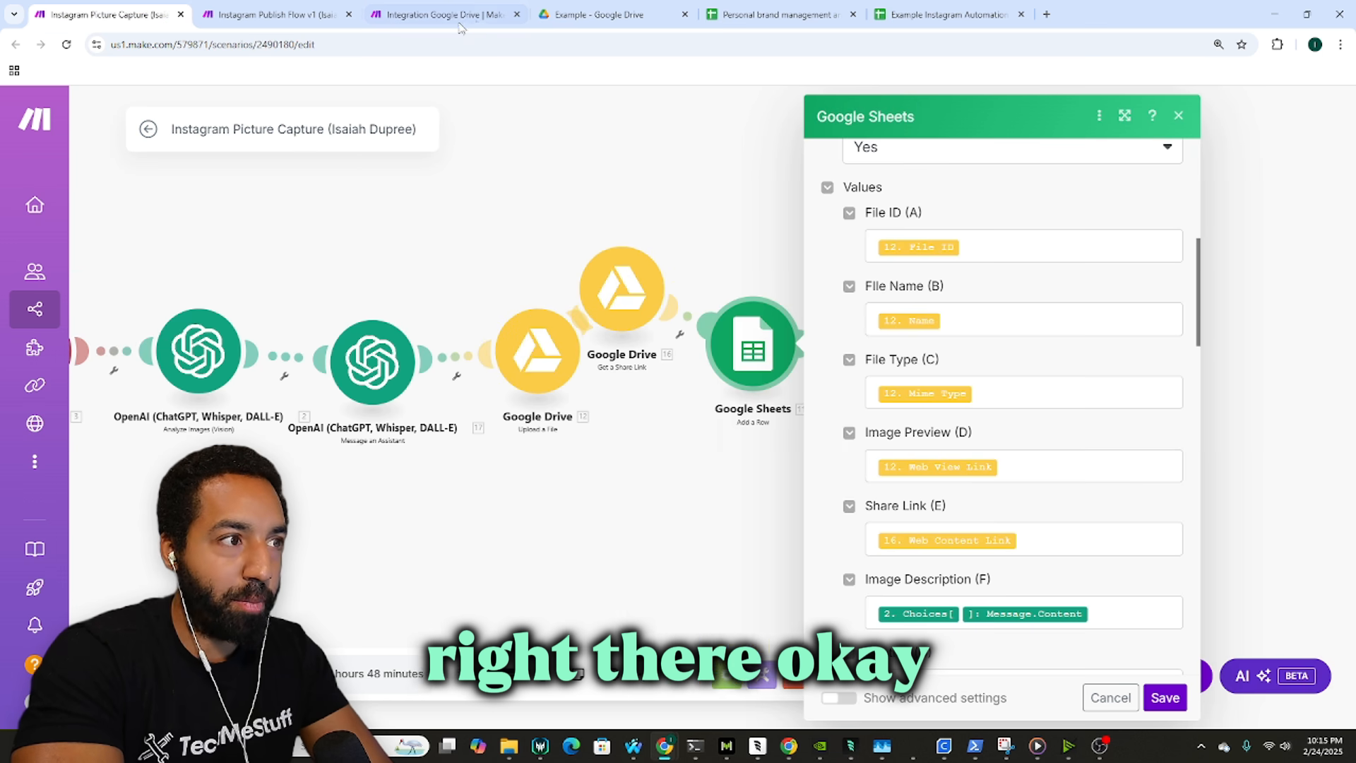
scroll(1075, 432, down, 3)
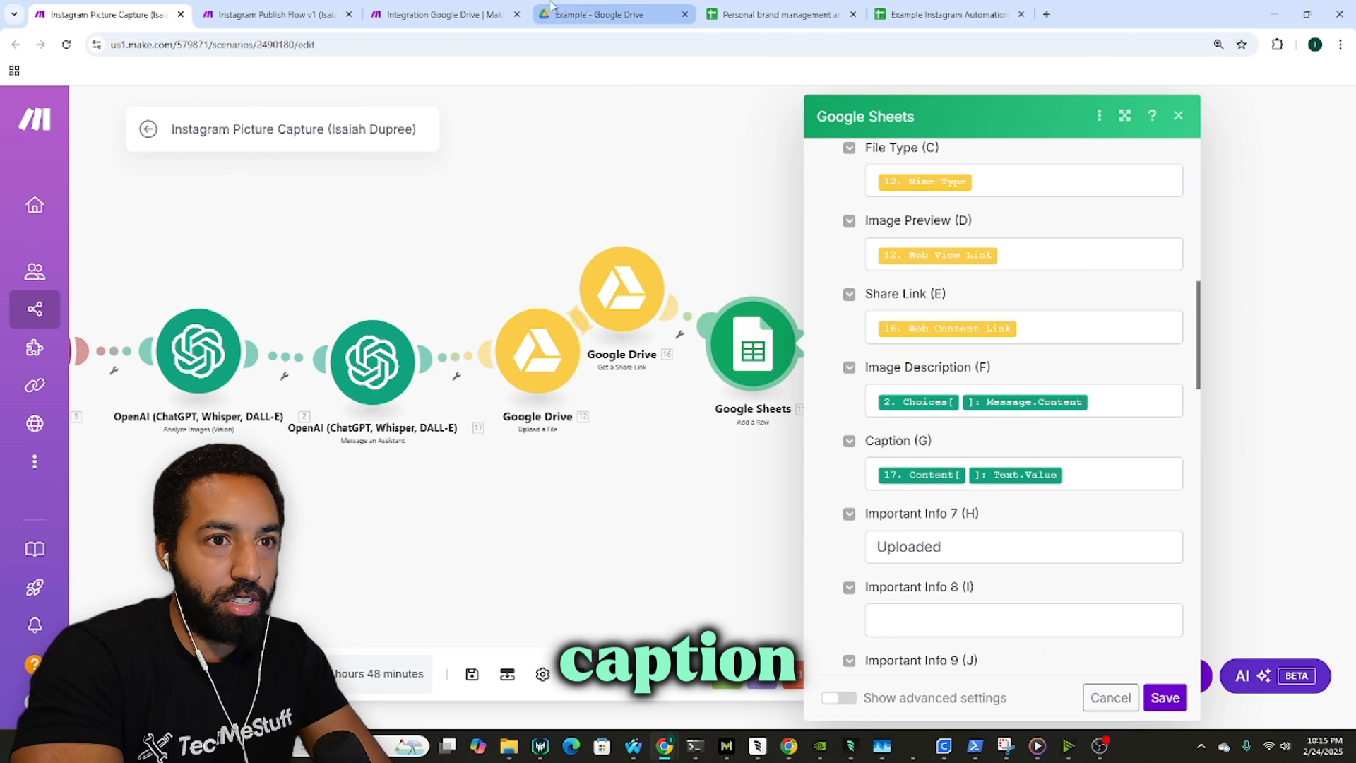
click(498, 11)
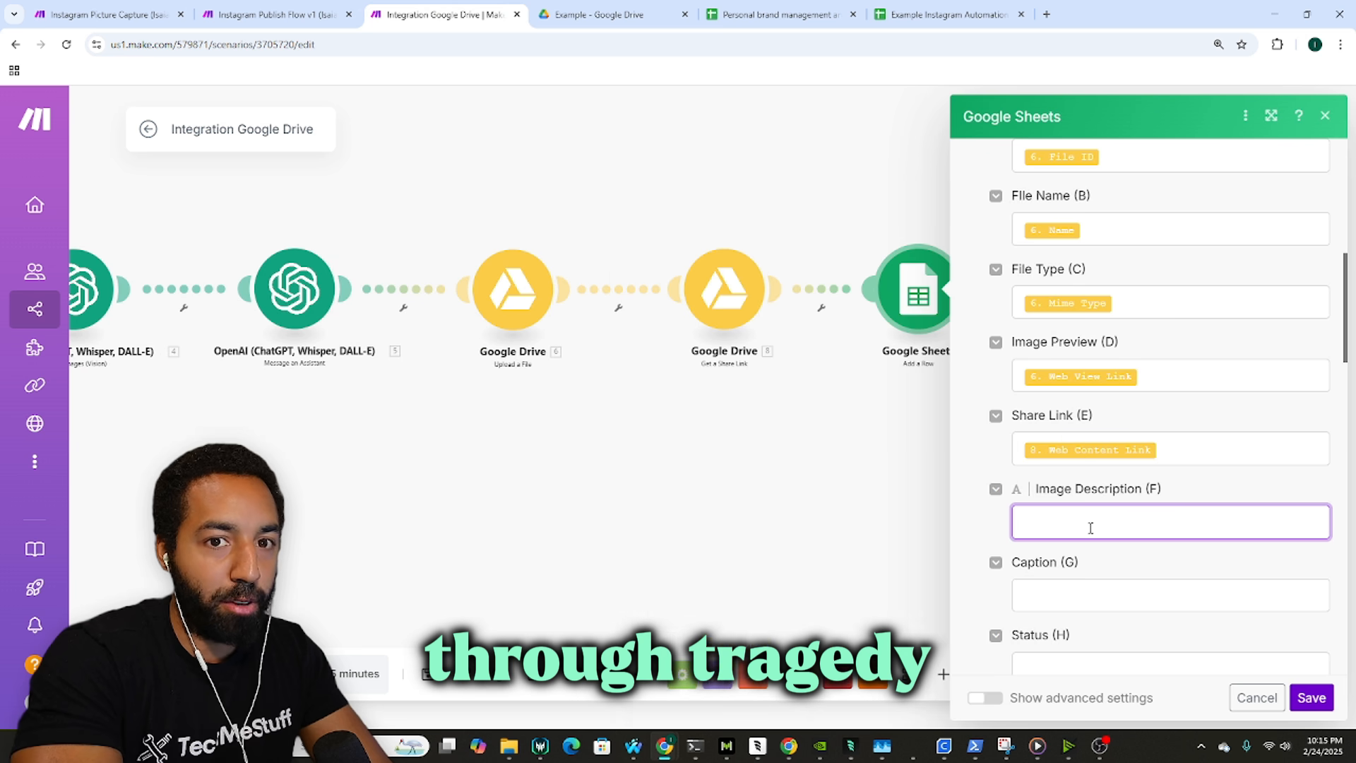
scroll(918, 452, down, 10)
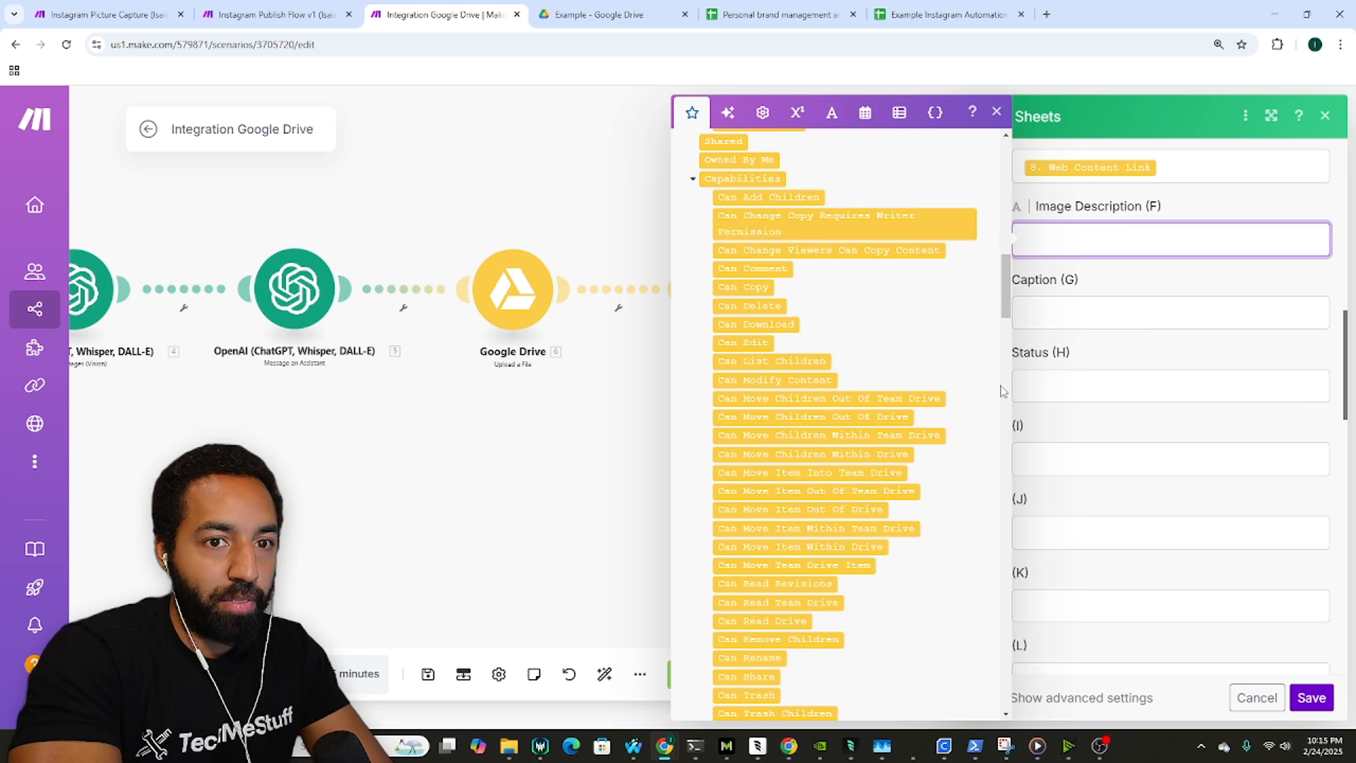
scroll(1231, 381, up, 3)
scroll(792, 456, up, 15)
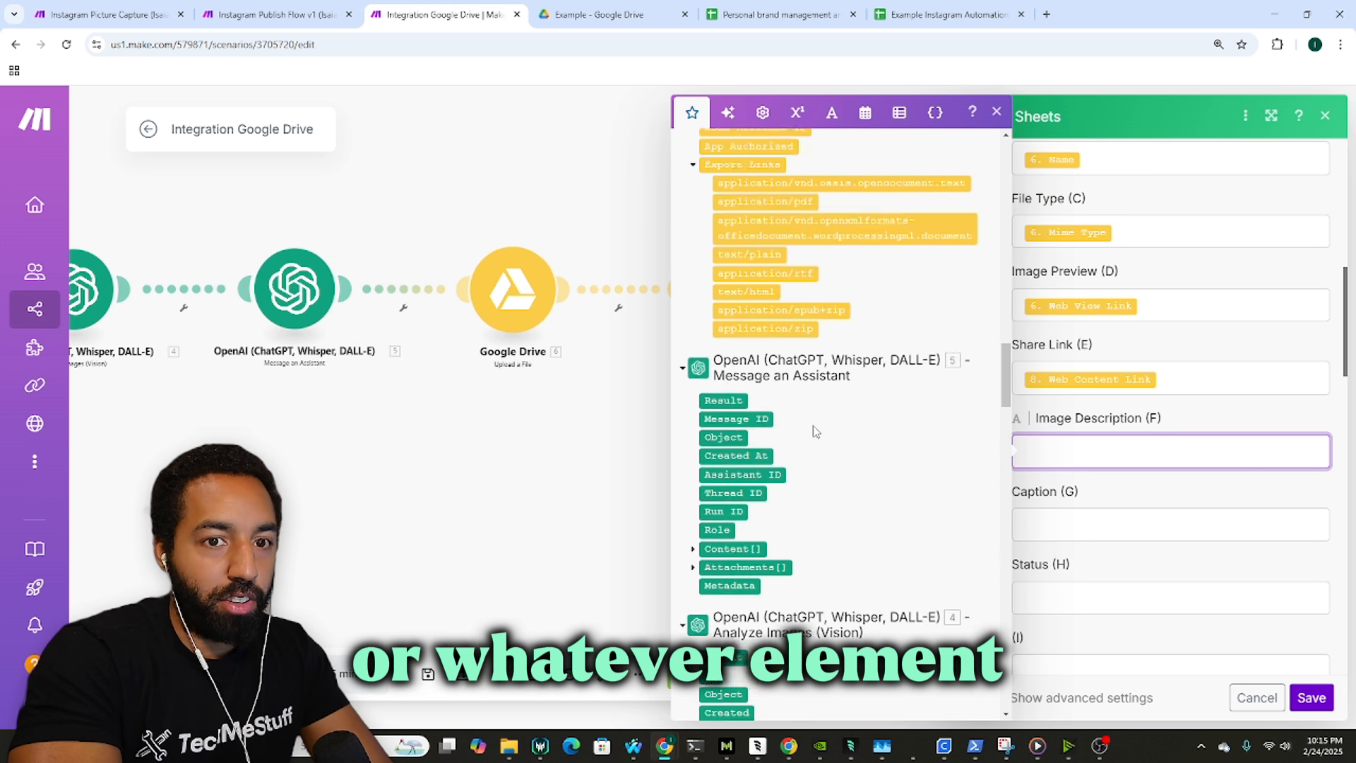
scroll(816, 431, down, 8)
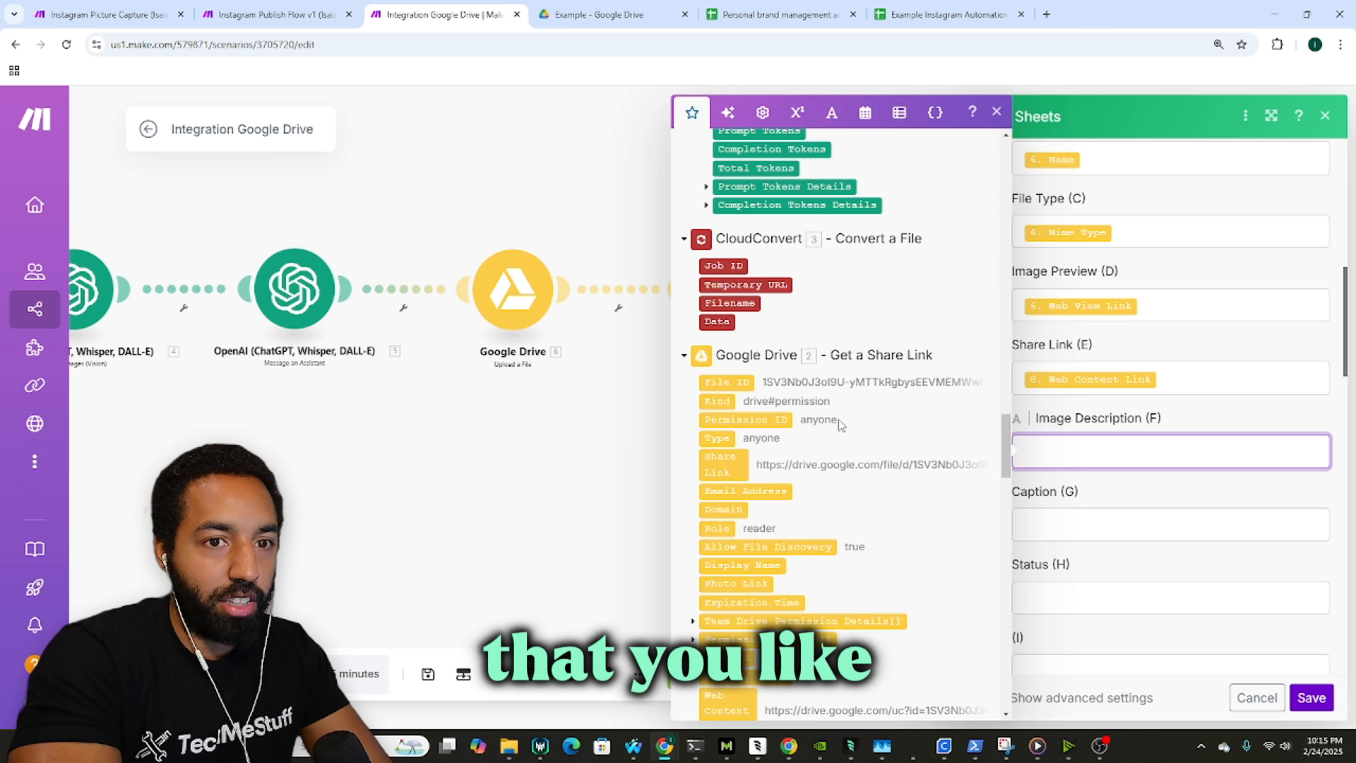
scroll(839, 424, up, 5)
click(694, 377)
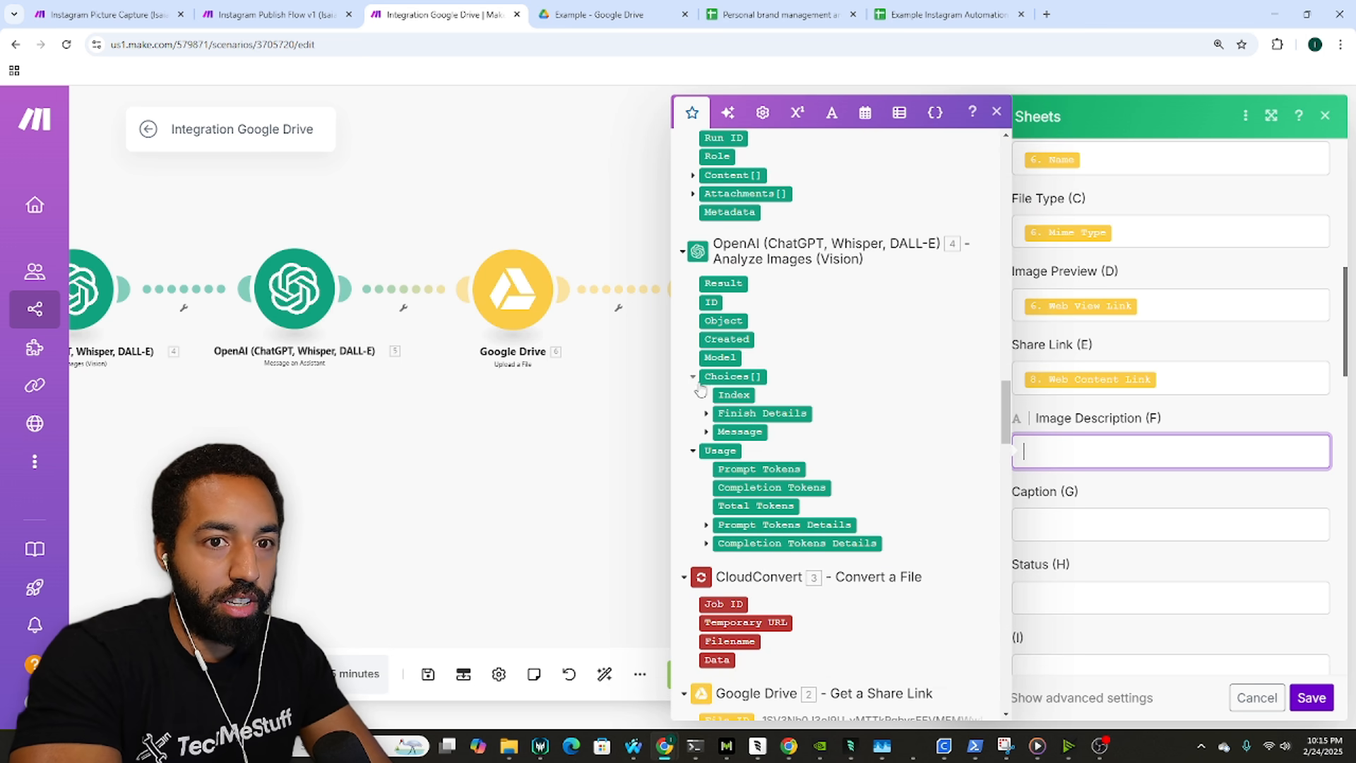
click(706, 432)
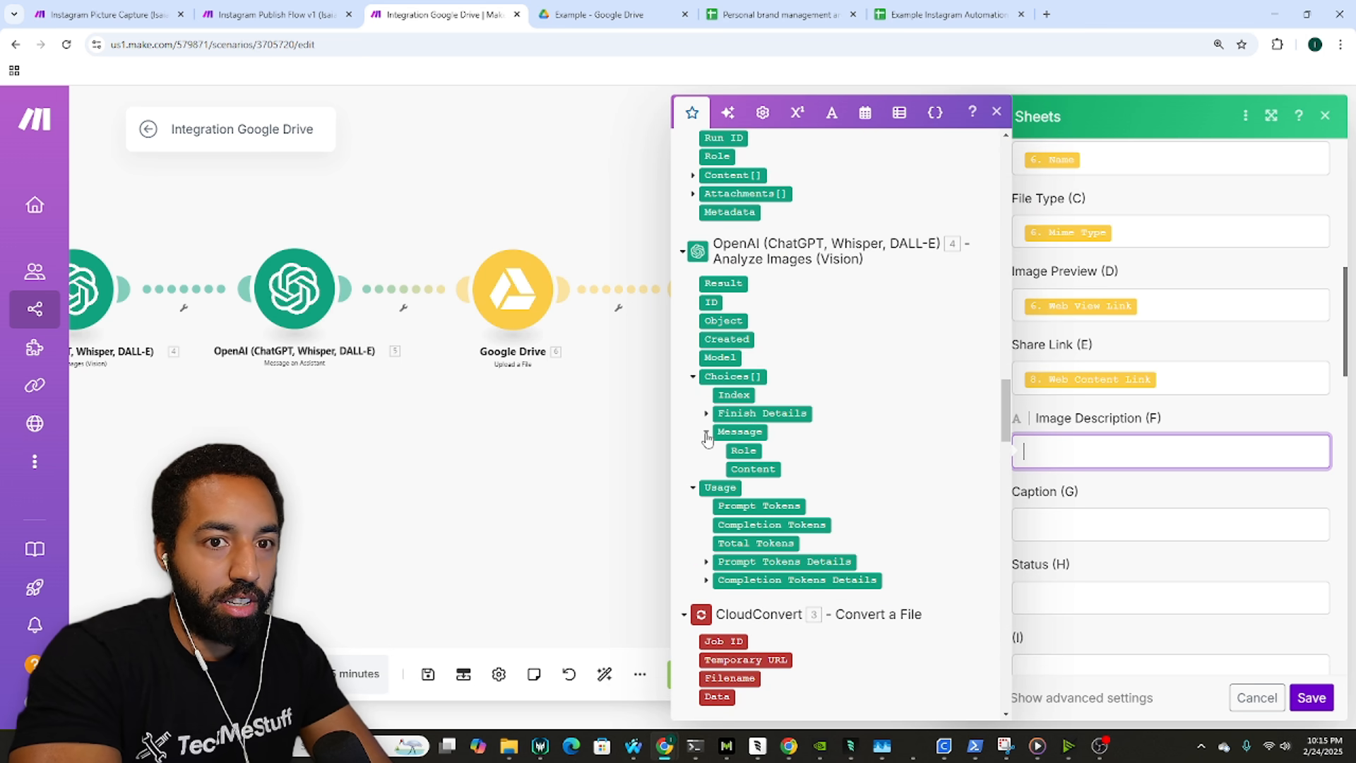
click(739, 466)
Step: Try the assistant's Result and Text.Value as the mapping for Caption (G)
click(1084, 515)
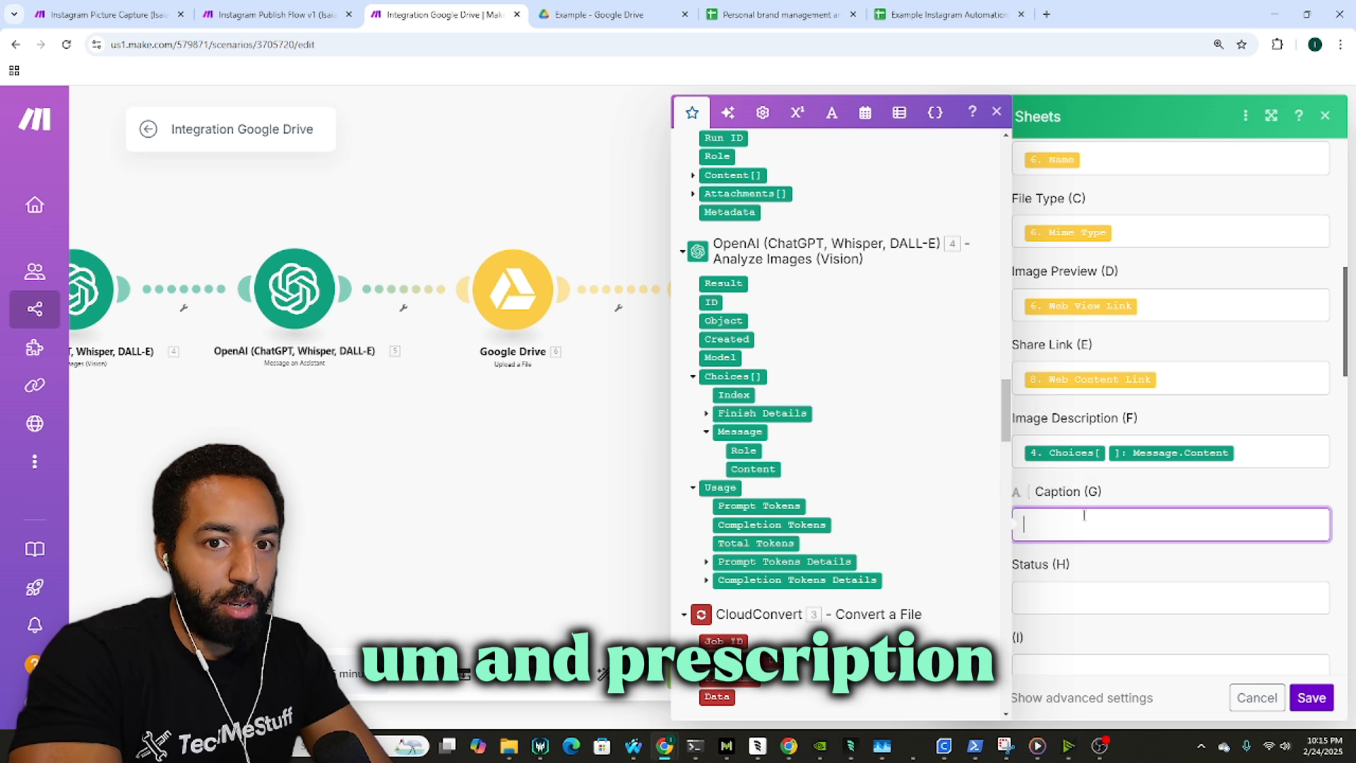
scroll(719, 364, up, 3)
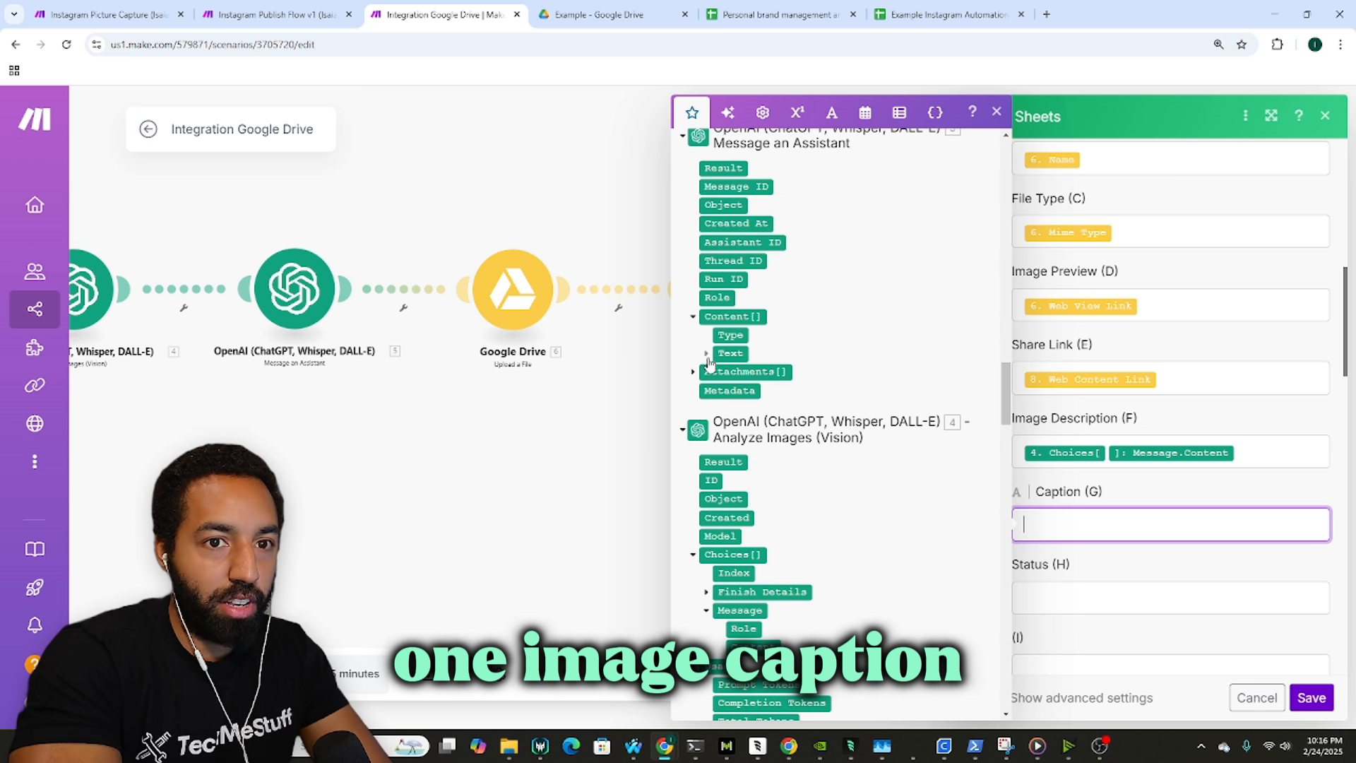
click(706, 353)
click(719, 390)
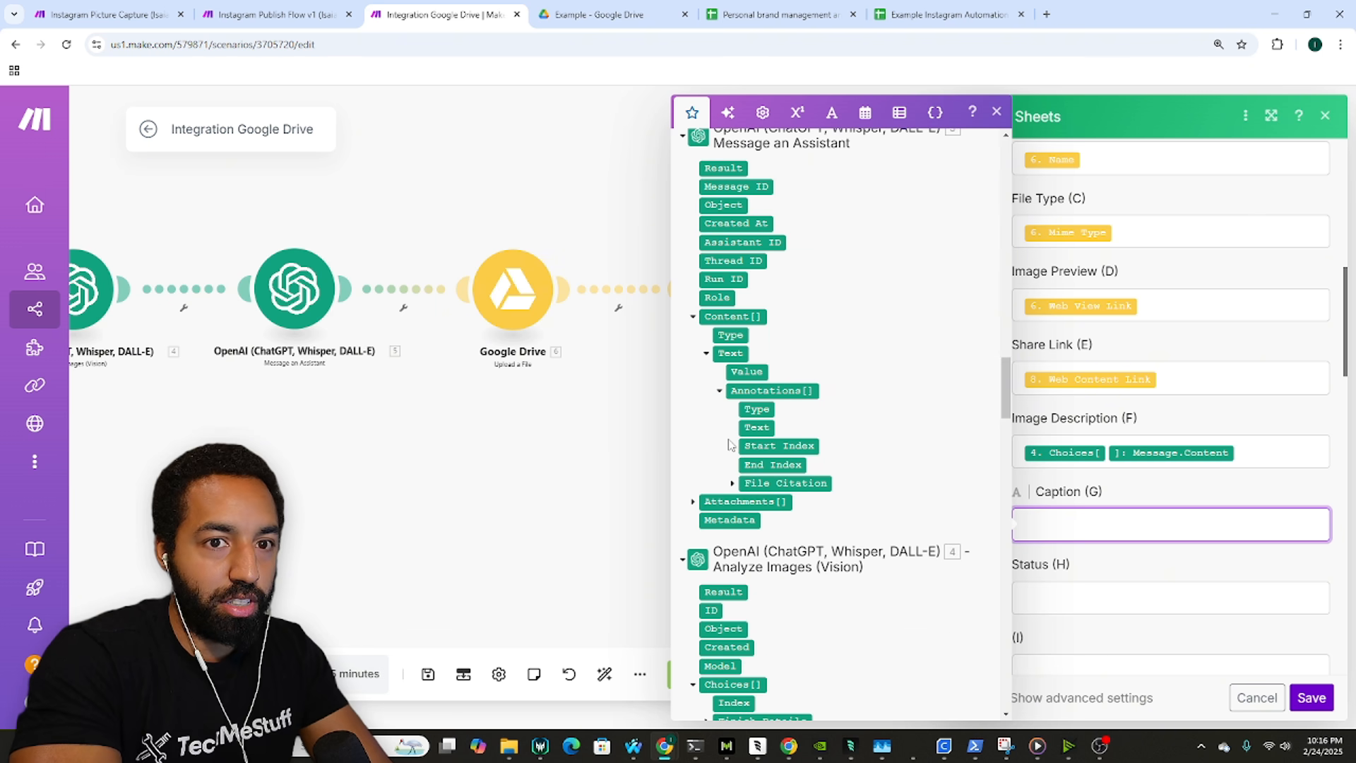
click(732, 482)
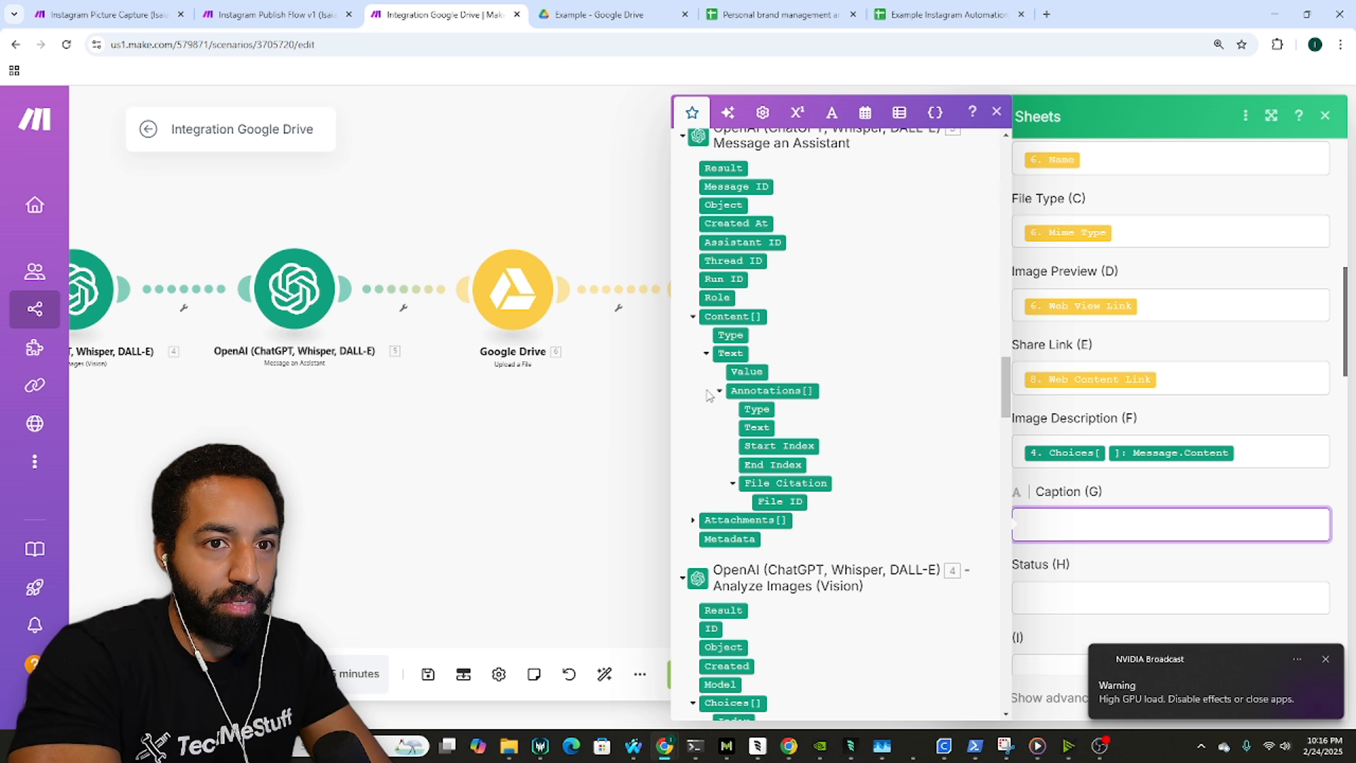
scroll(906, 395, up, 1)
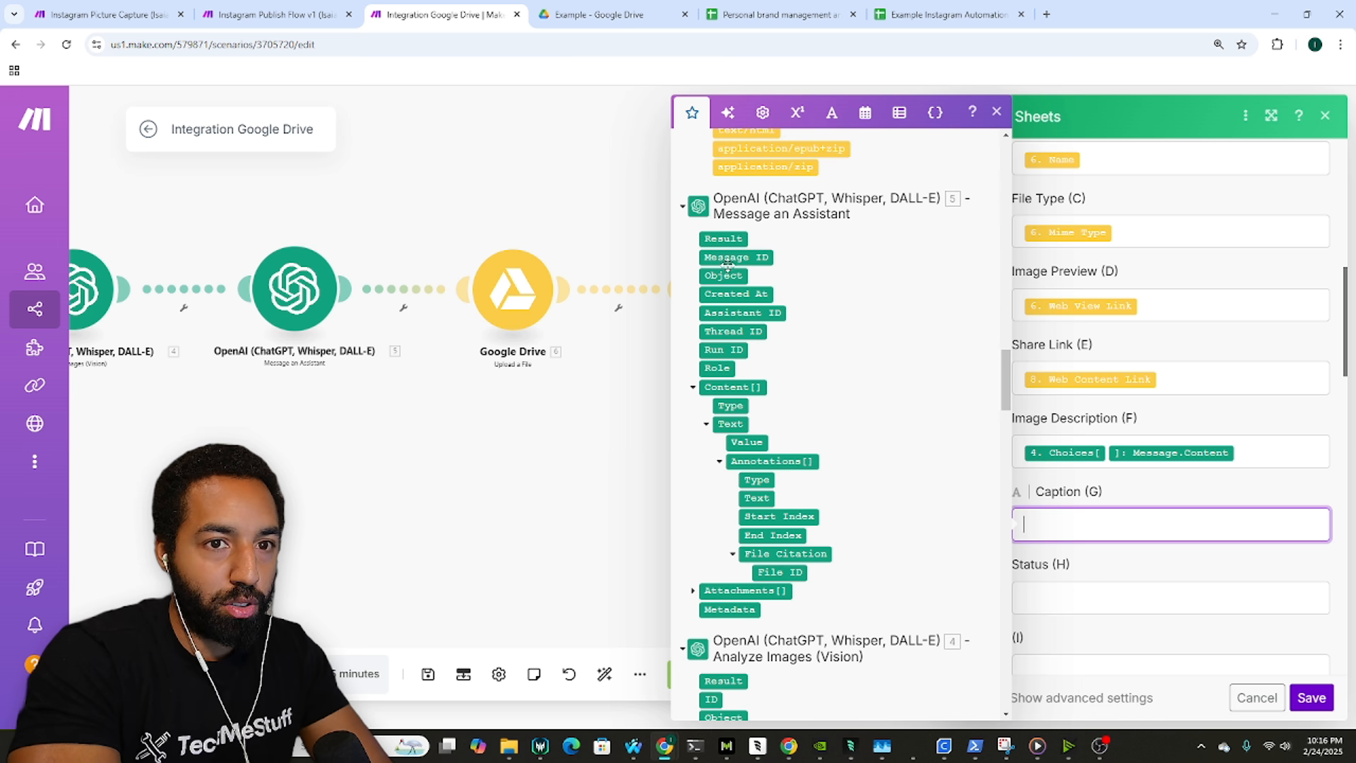
click(716, 237)
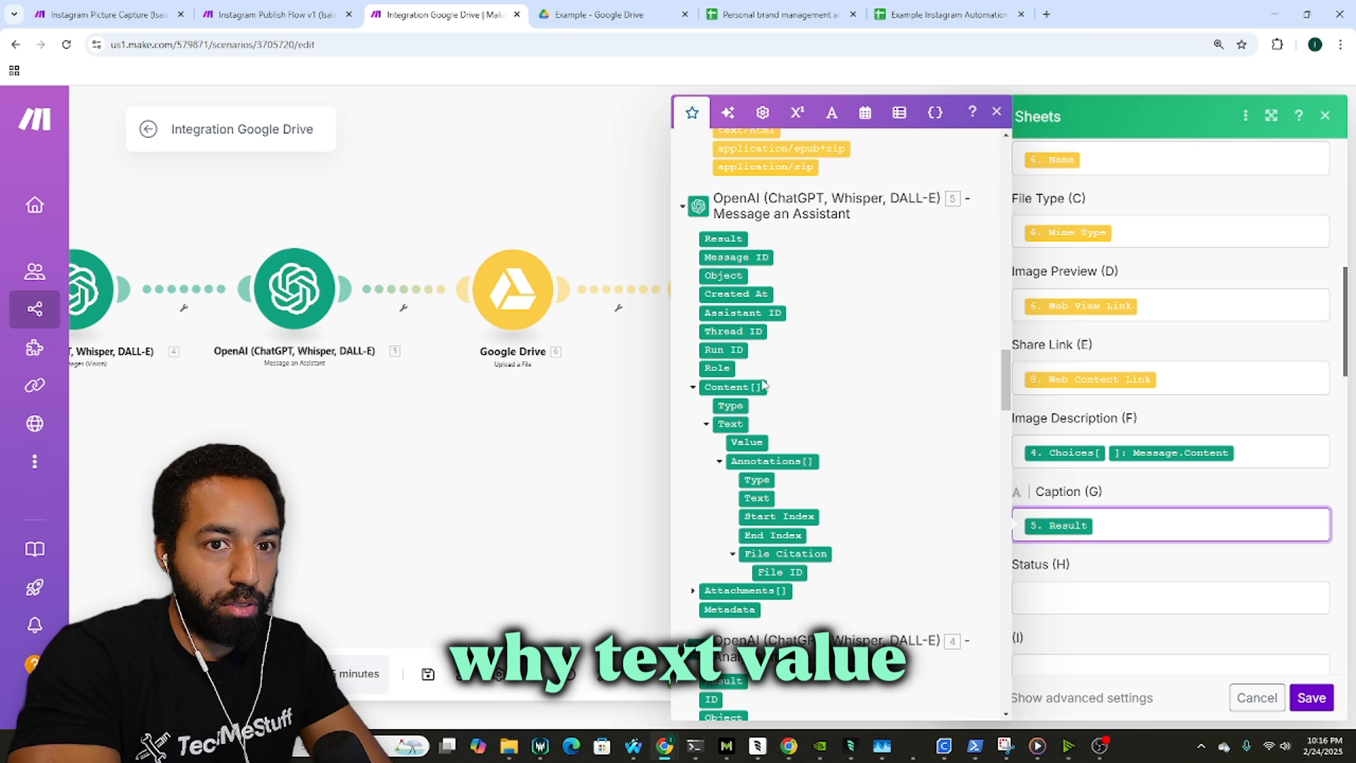
click(750, 442)
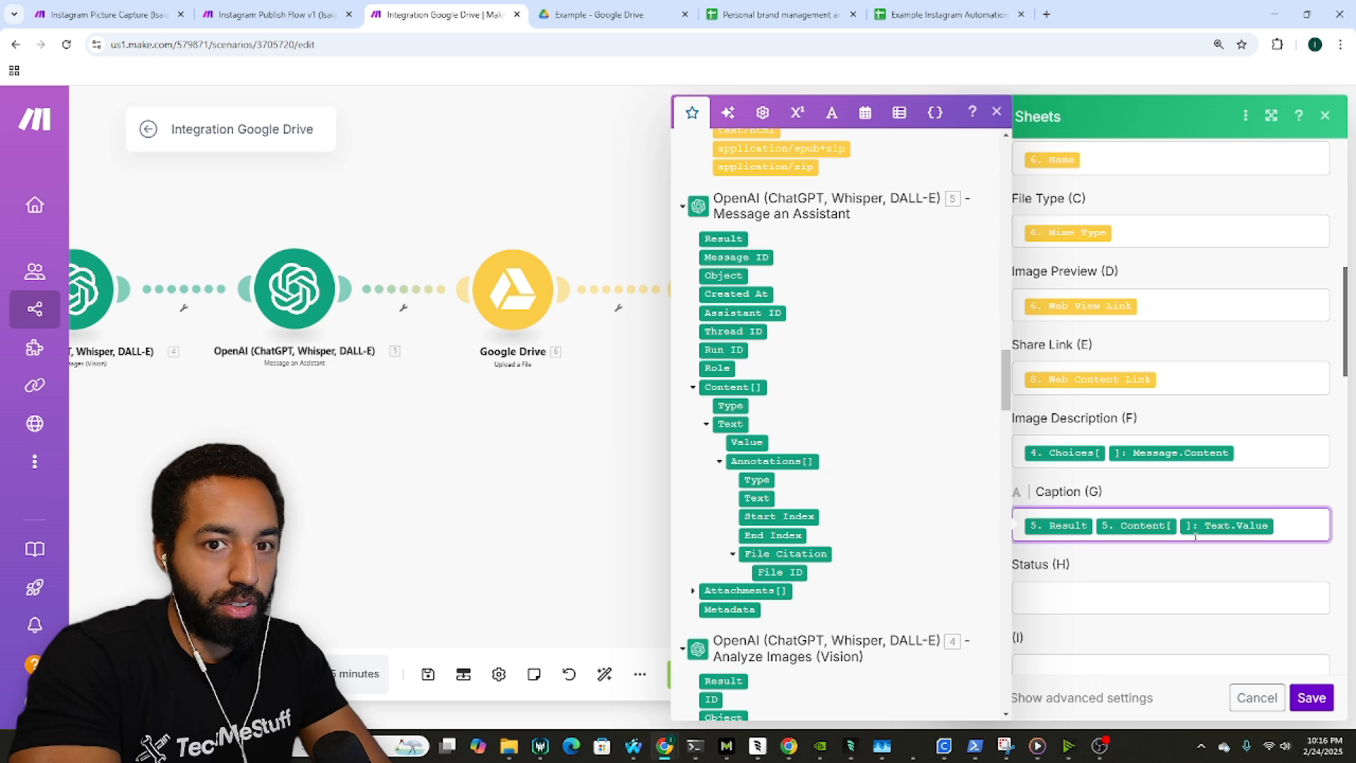
key(BackSpace)
key(BackSpace)
key(BackSpace)
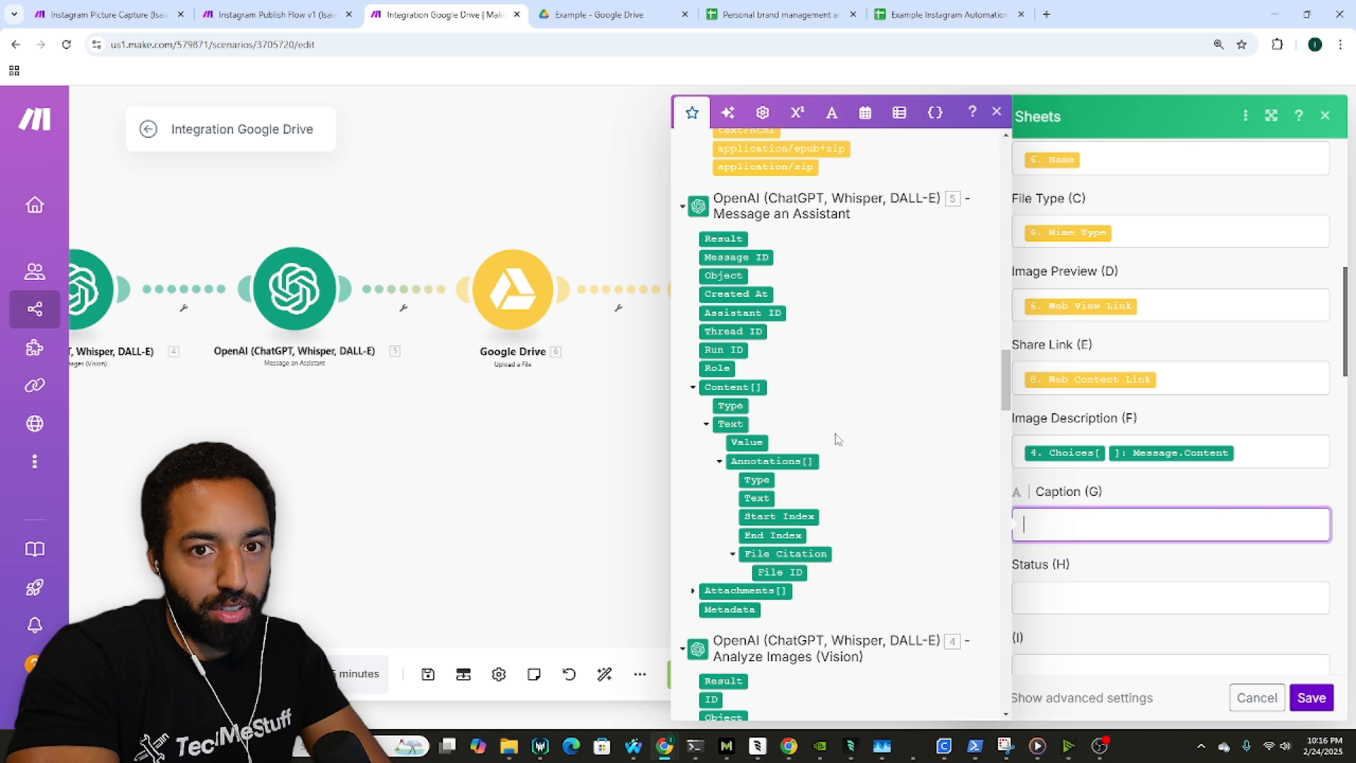
click(747, 442)
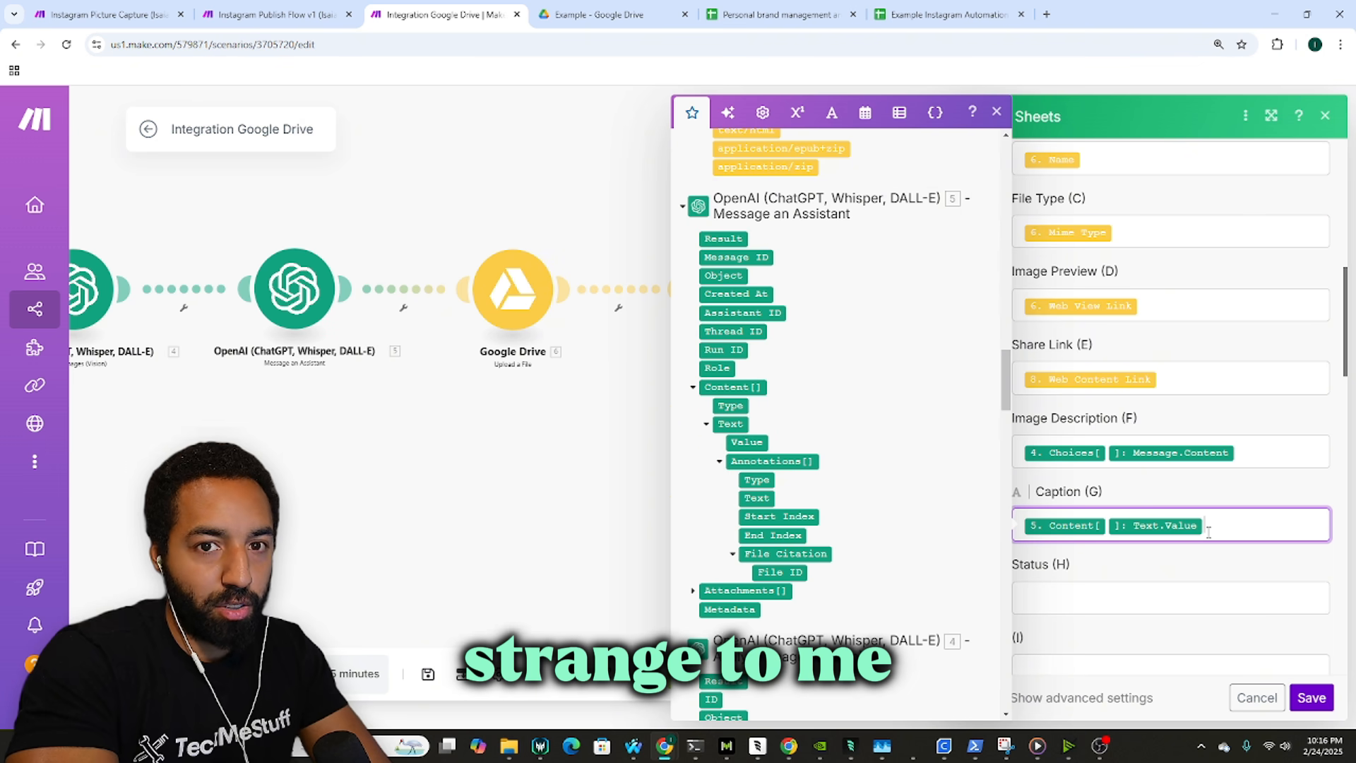
key(BackSpace)
key(BackSpace)
click(723, 238)
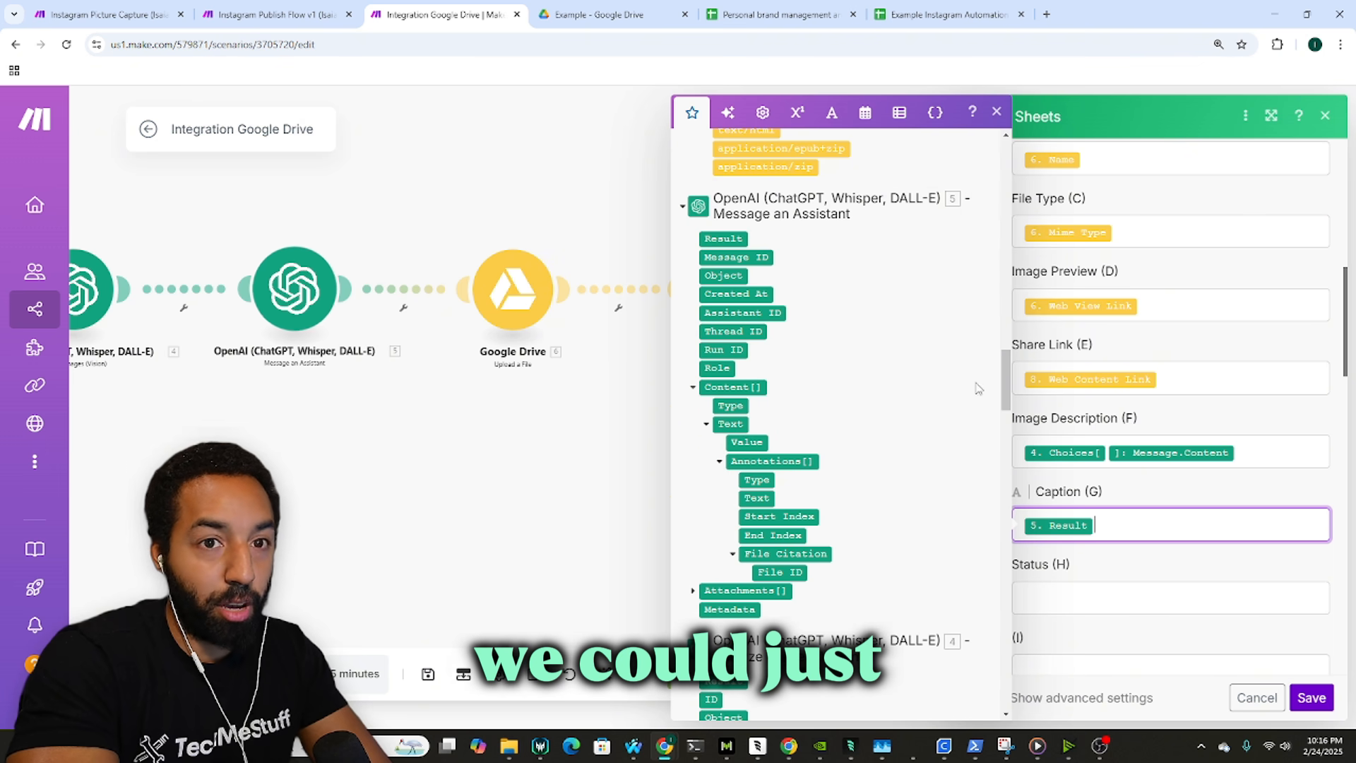
click(1172, 496)
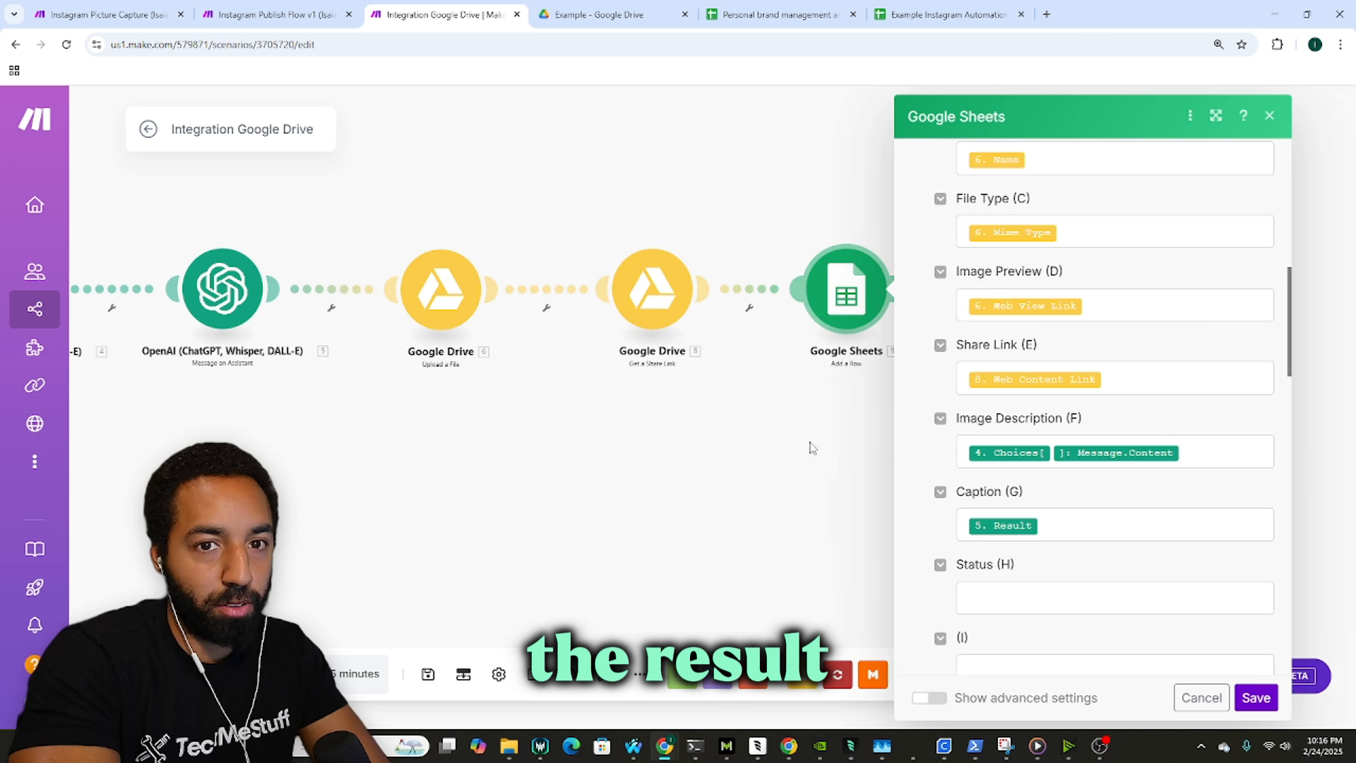
Step: Replace Caption's Result mapping with the assistant's Content[]: Text.Value, matching the reference scenario
click(68, 7)
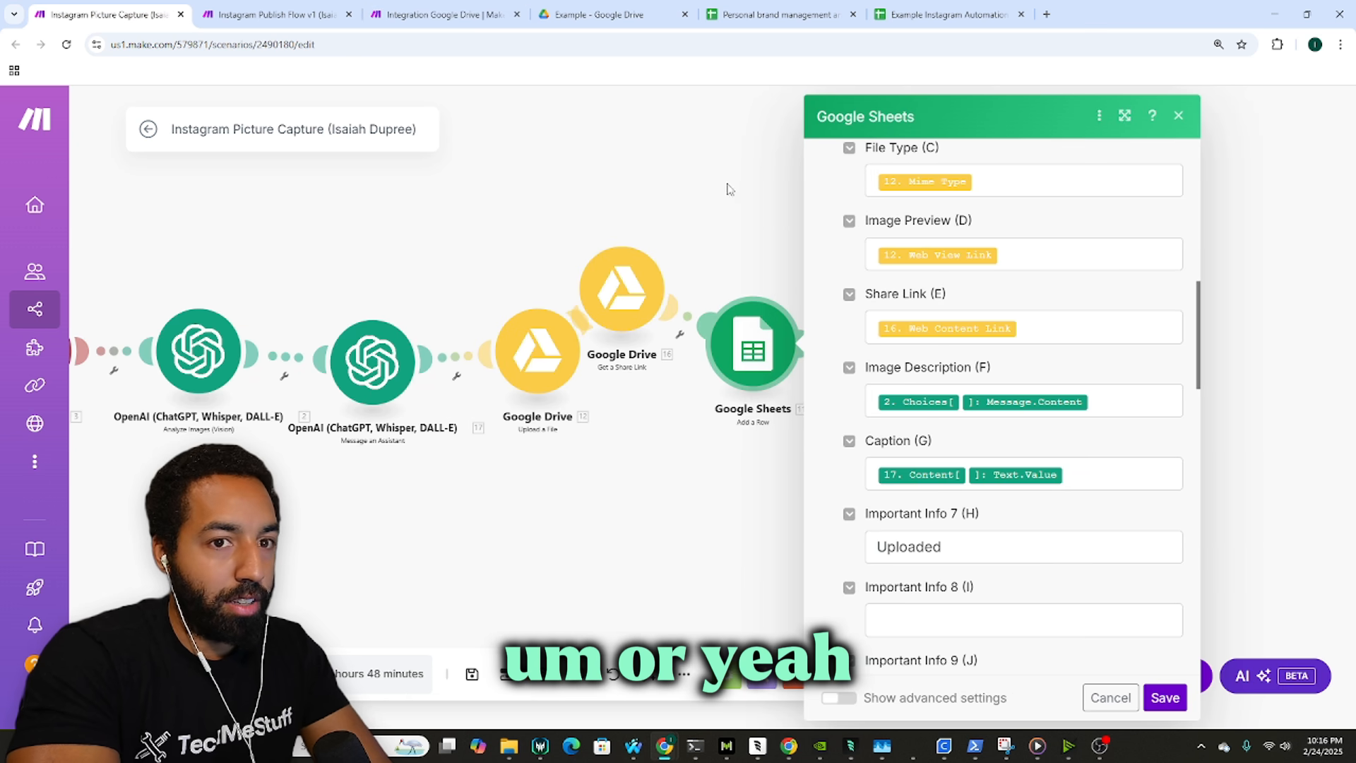
click(438, 14)
click(1035, 524)
key(BackSpace)
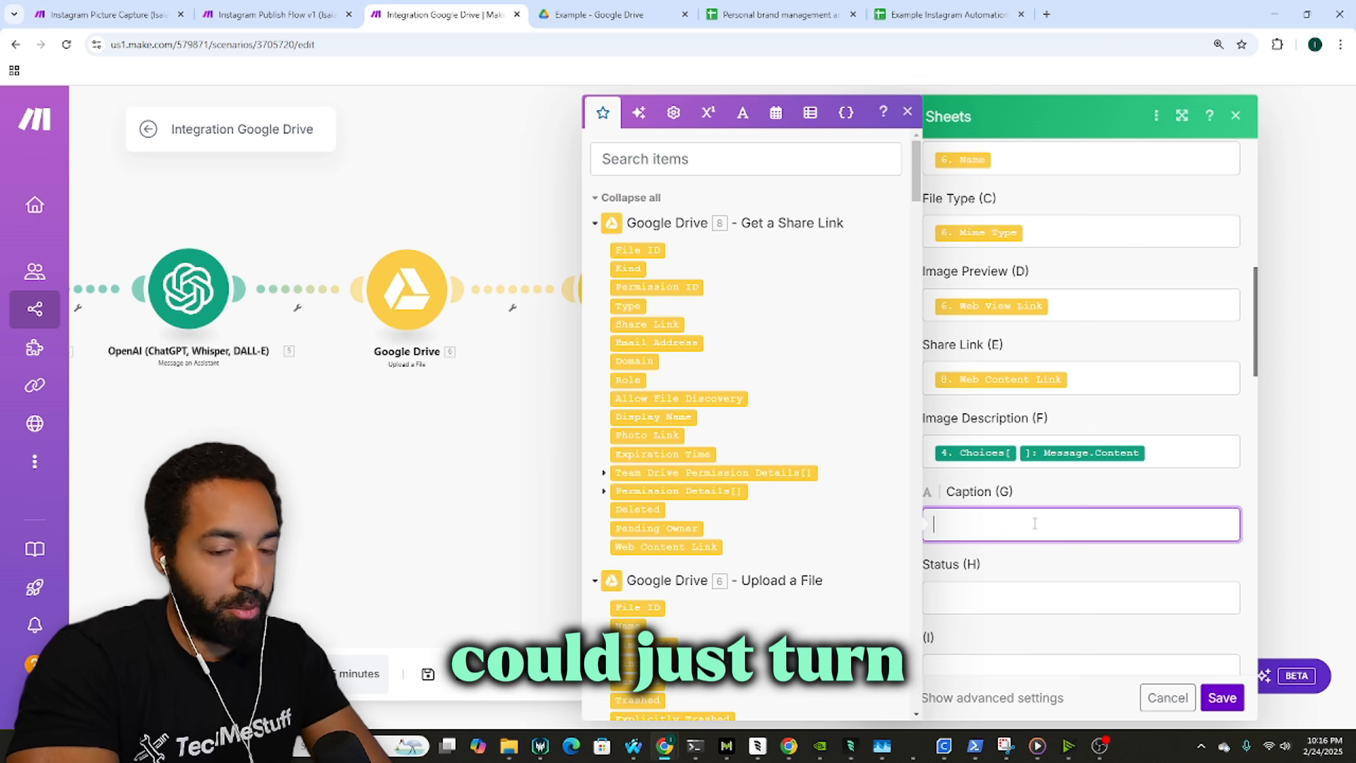
scroll(760, 381, down, 10)
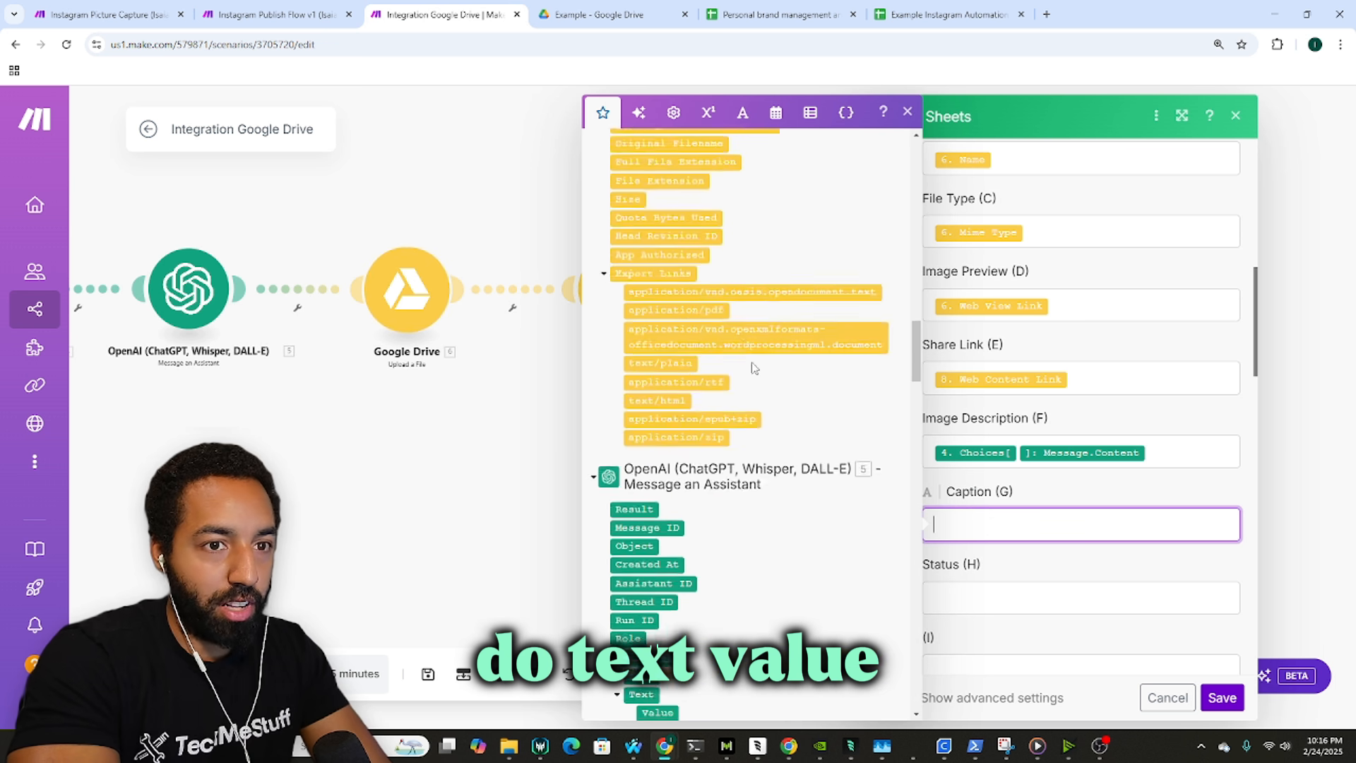
scroll(754, 367, down, 5)
click(671, 304)
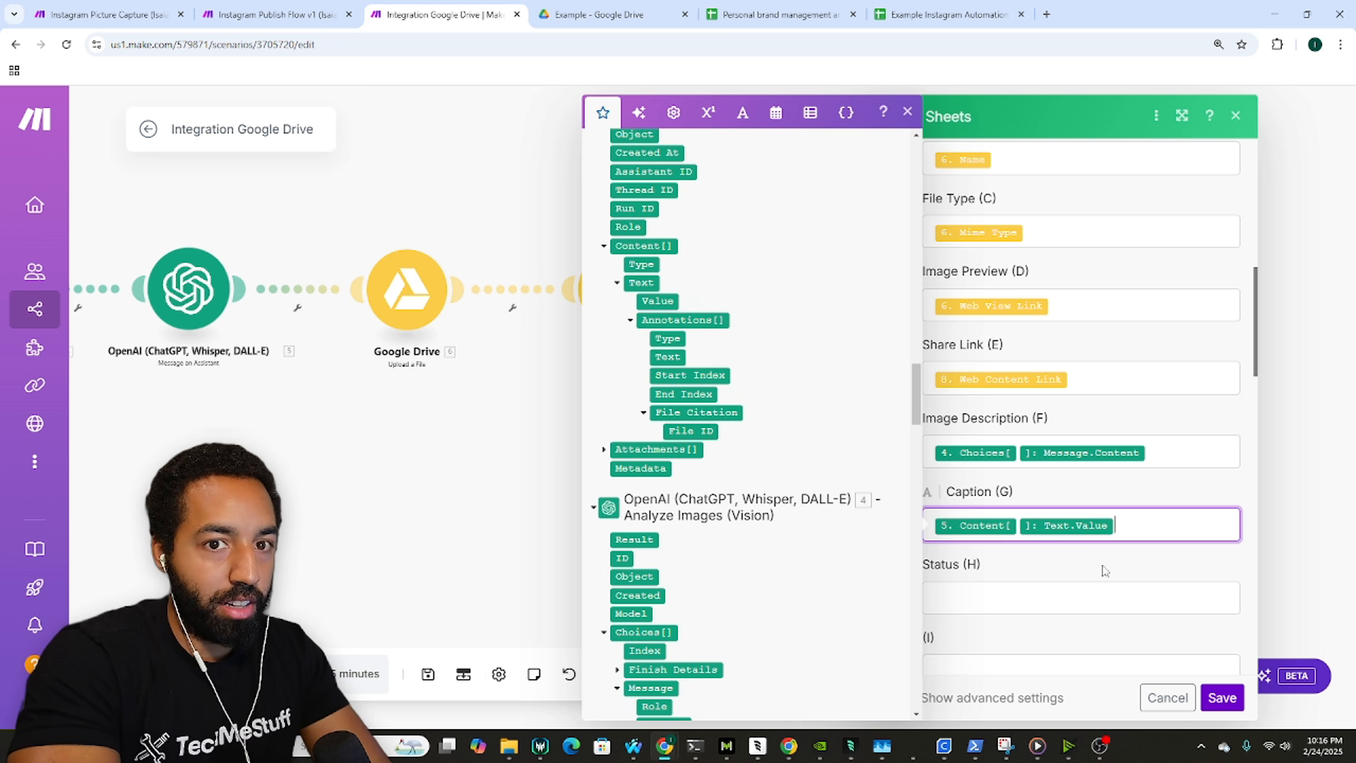
Step: Copy 'Uploaded' from the reference scenario into the Status (H) field
click(1036, 594)
click(106, 14)
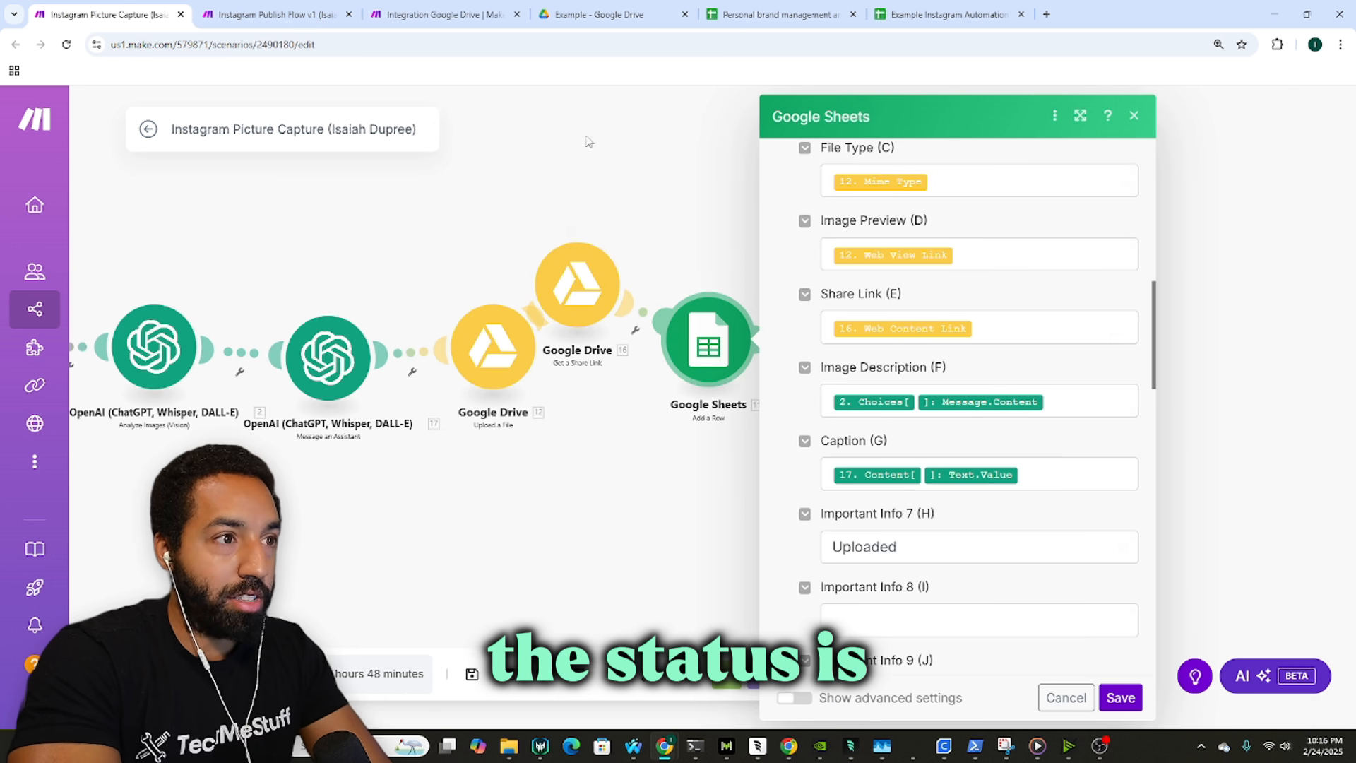
double_click(865, 546)
key(ctrl+c)
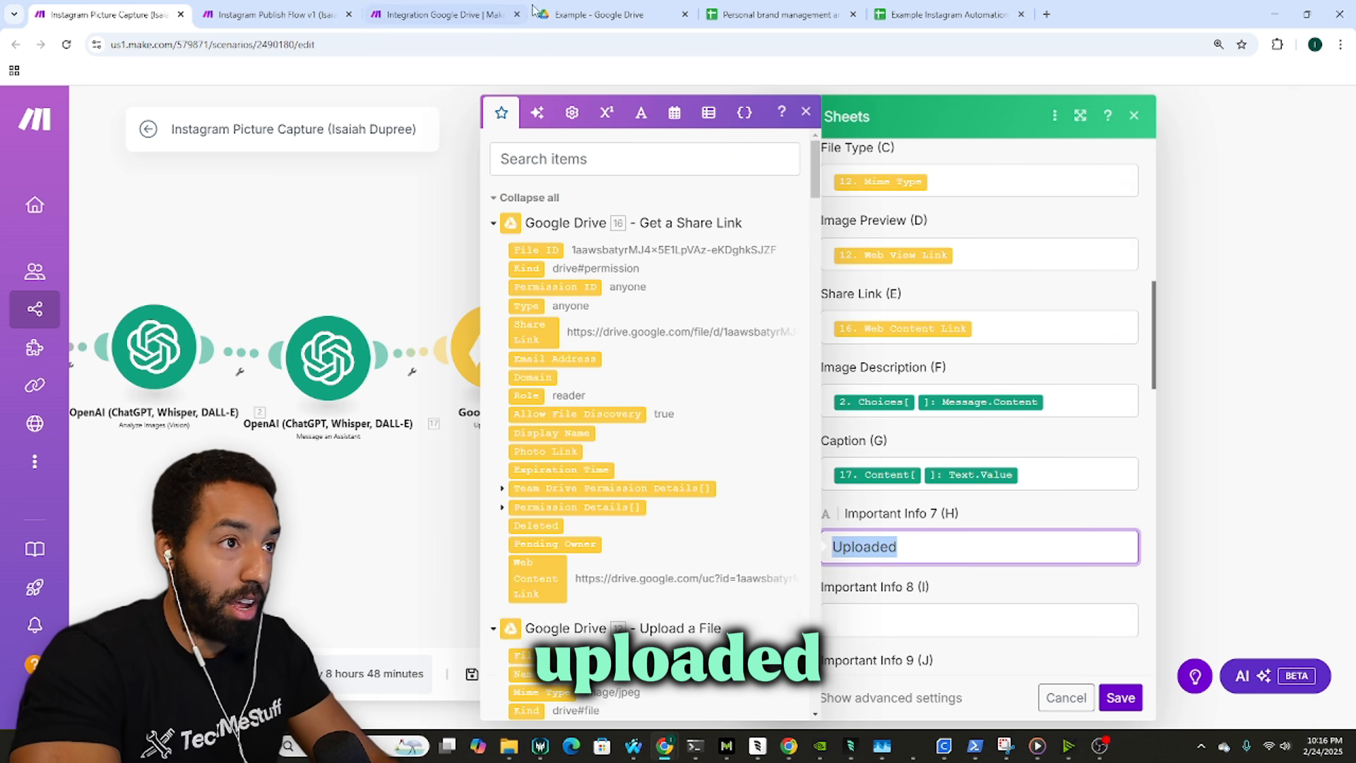
click(496, 10)
click(1066, 596)
key(ctrl+v)
scroll(1066, 558, down, 3)
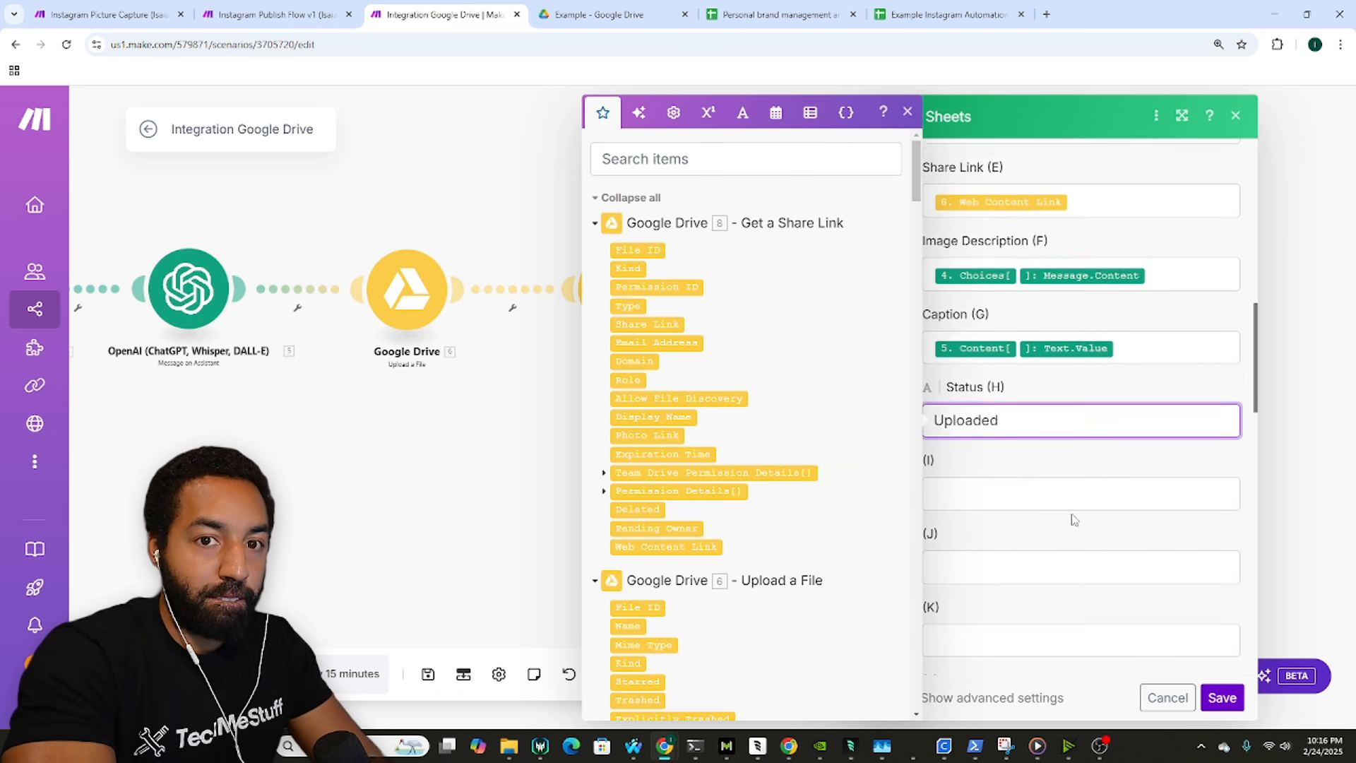
click(1059, 435)
click(106, 14)
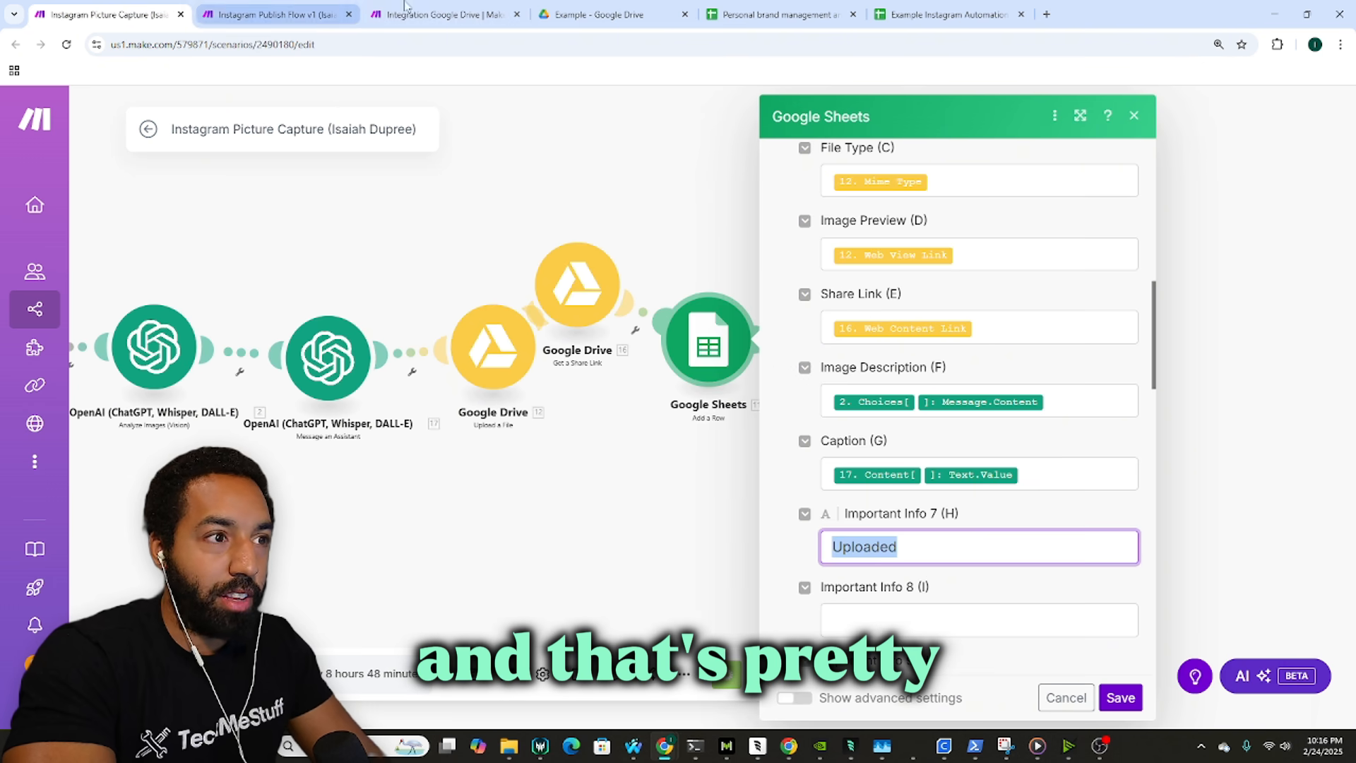
click(438, 8)
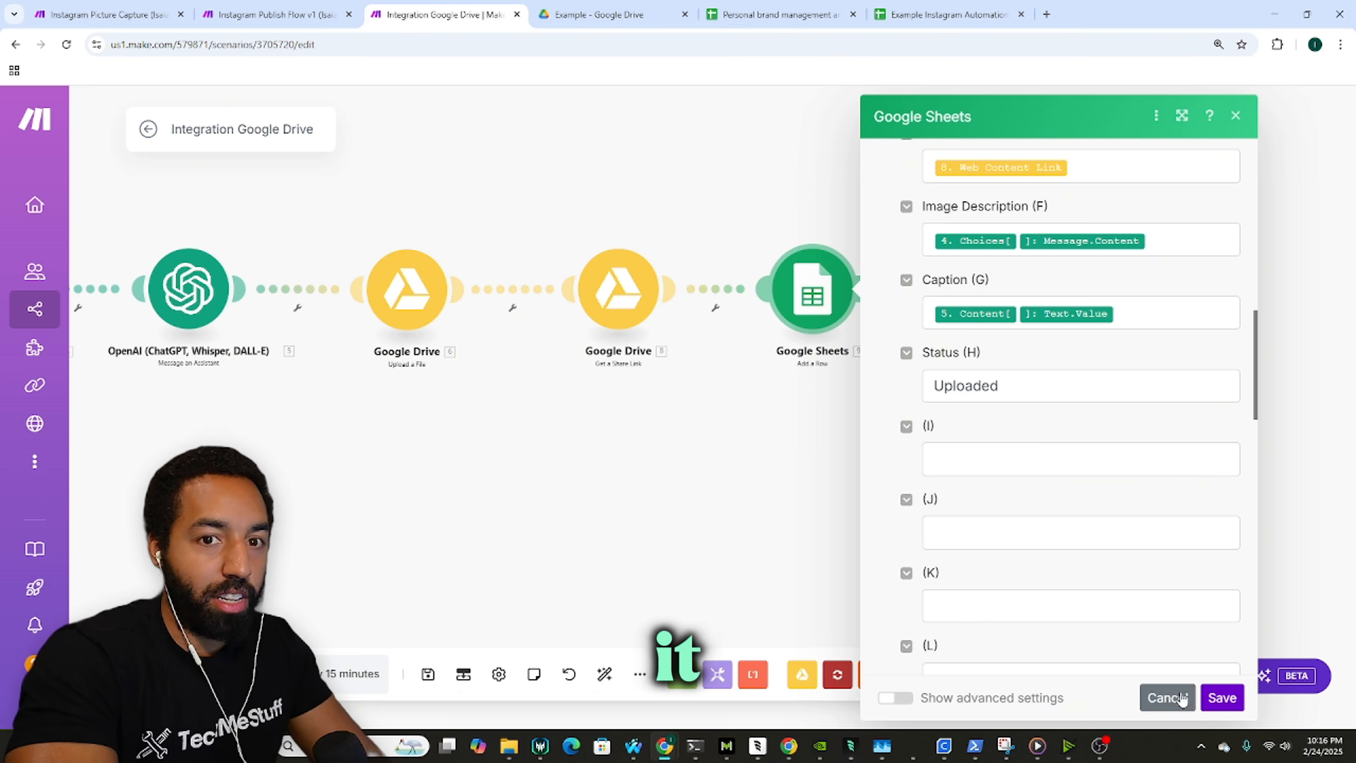
Step: Save the Google Sheets row mapping and pan to the end of the module chain
click(1220, 697)
drag(757, 444, 770, 446)
drag(483, 412, 643, 440)
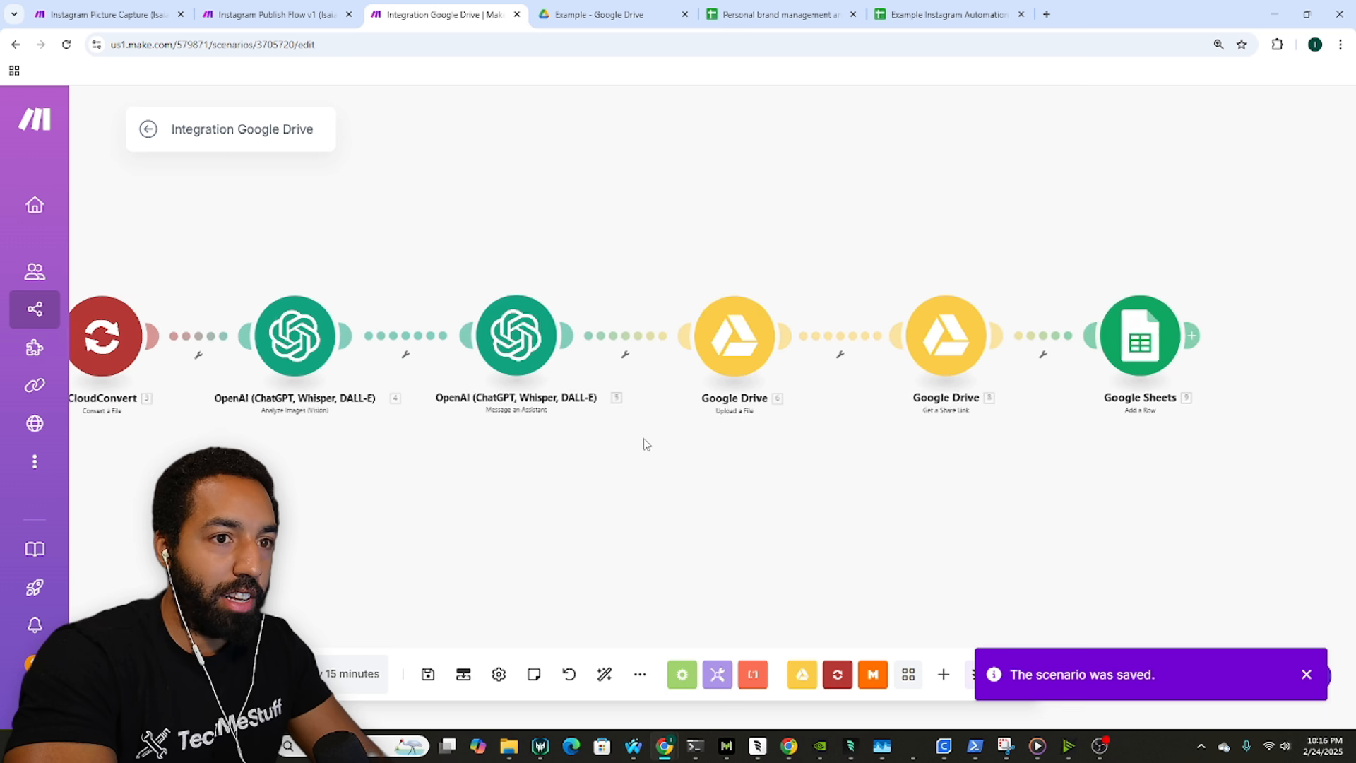
scroll(624, 454, down, 1)
scroll(537, 449, down, 1)
scroll(536, 449, down, 1)
drag(482, 458, 608, 450)
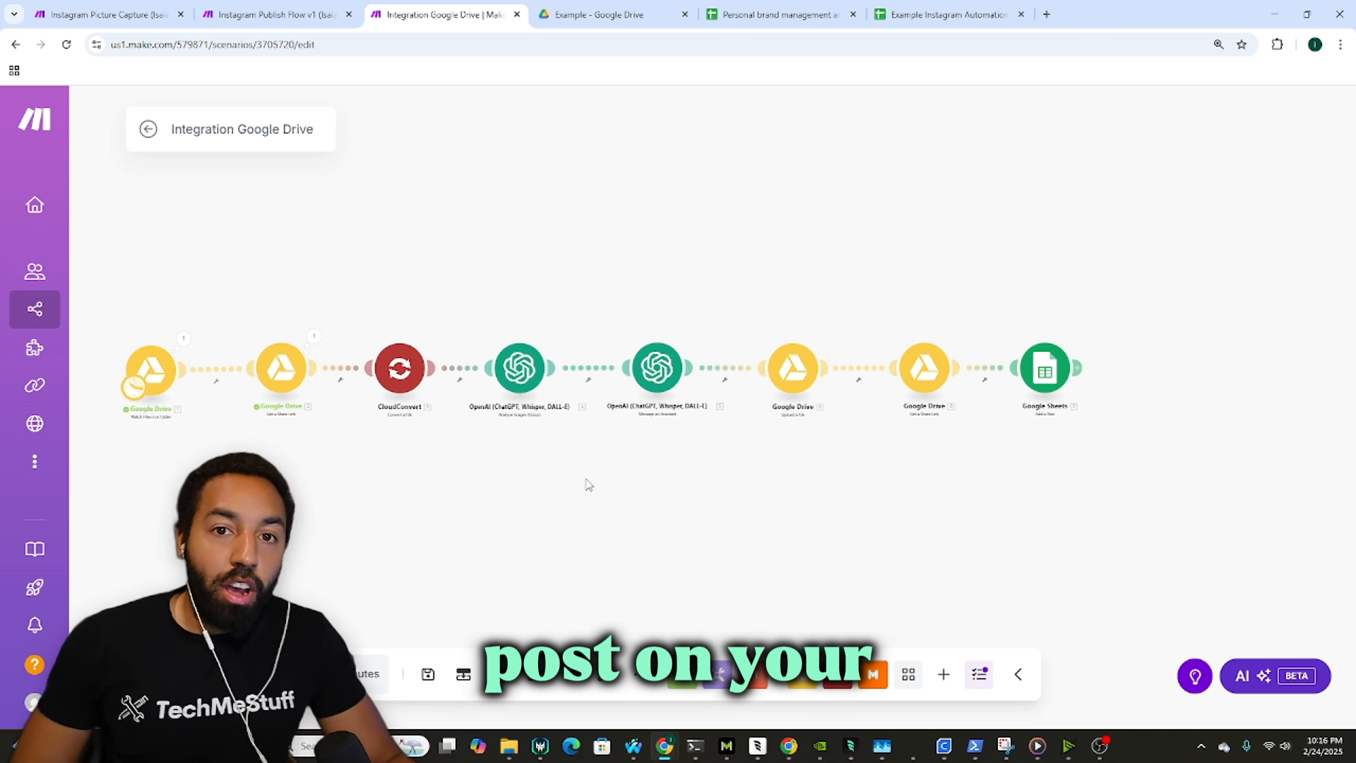
drag(1121, 360, 1029, 351)
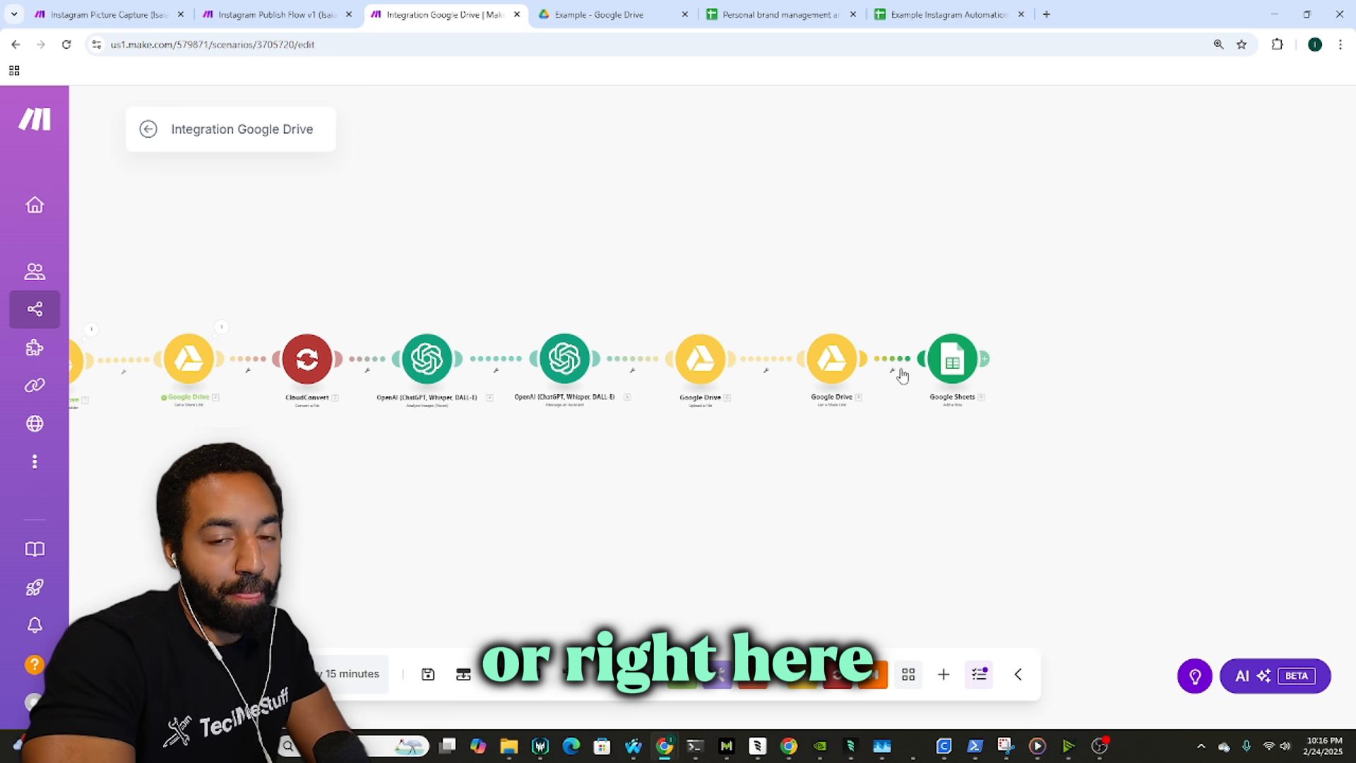
Step: Insert an Instagram for Business 'Create a photo post' module before Google Sheets and align it
click(942, 667)
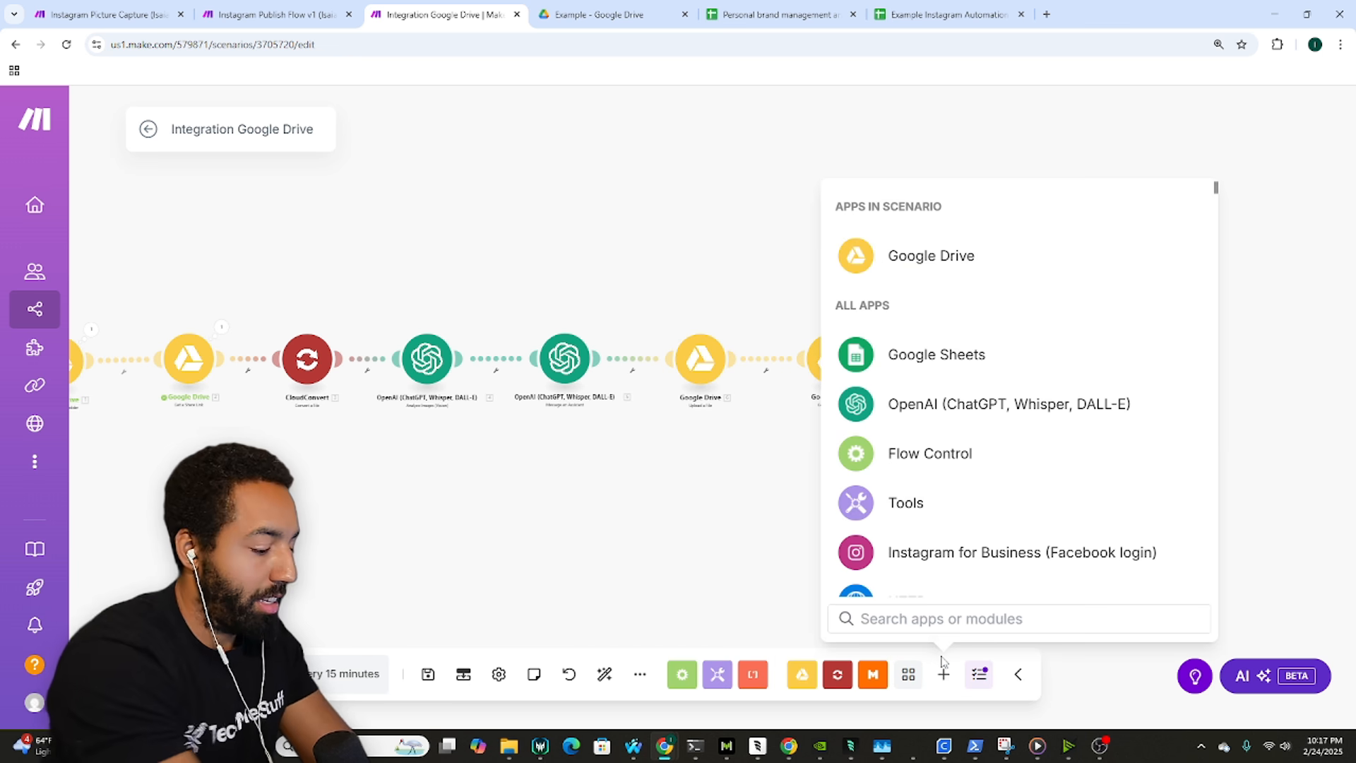
text(in)
key(Return)
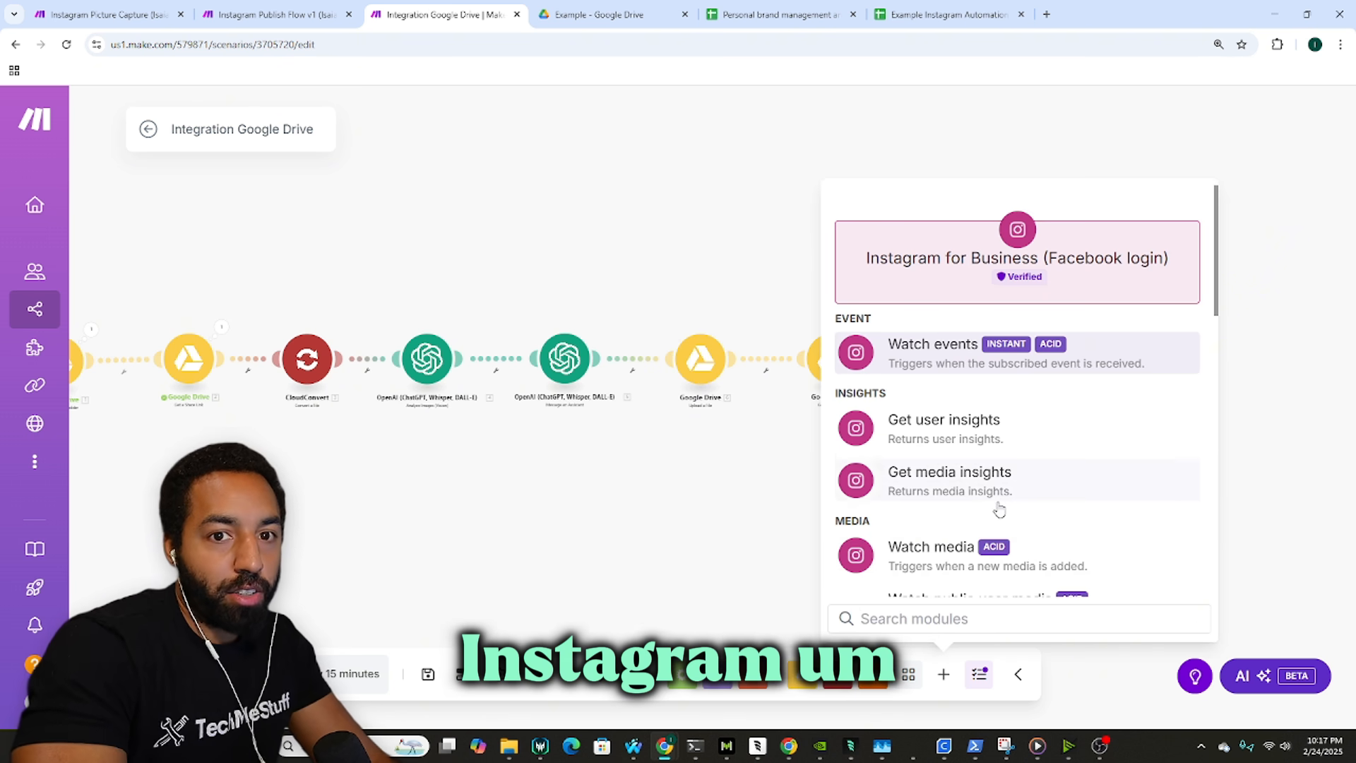
scroll(1017, 424, down, 6)
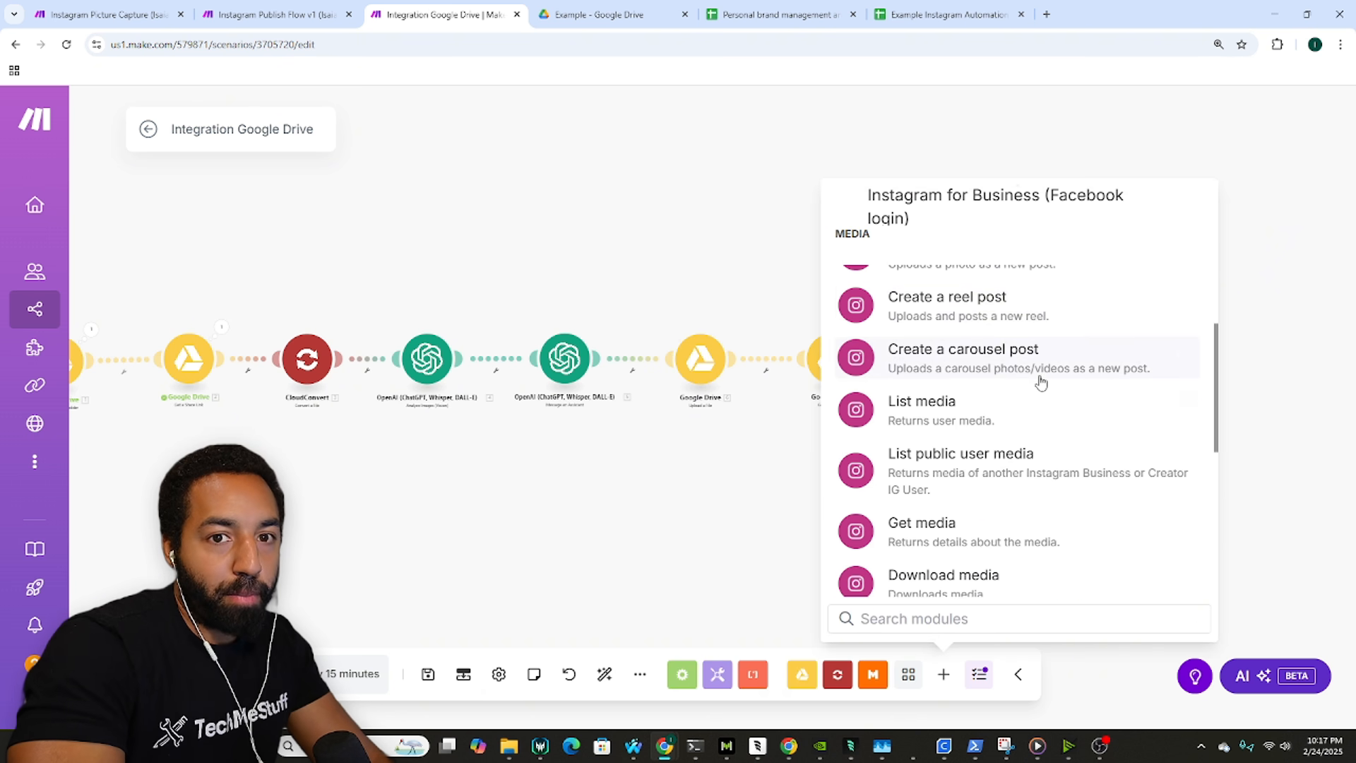
scroll(1045, 353, up, 1)
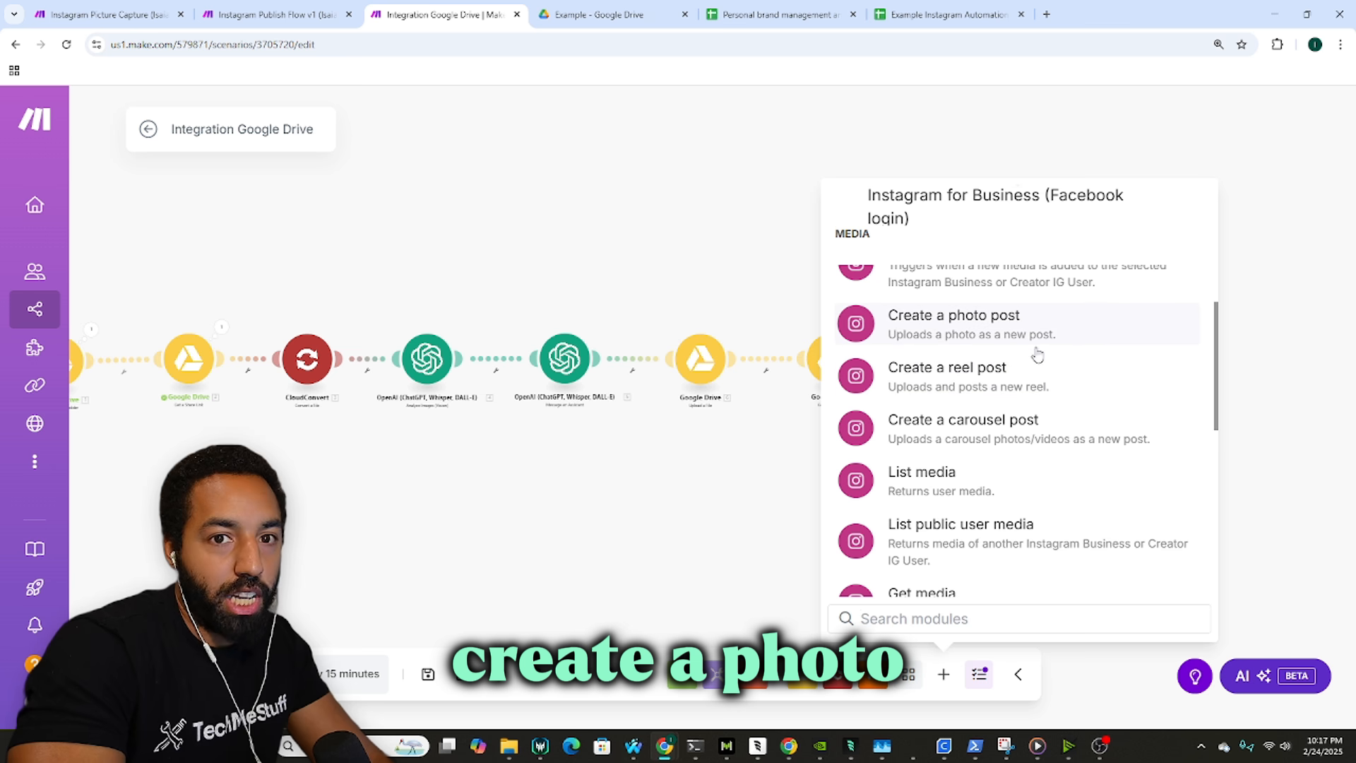
click(1050, 329)
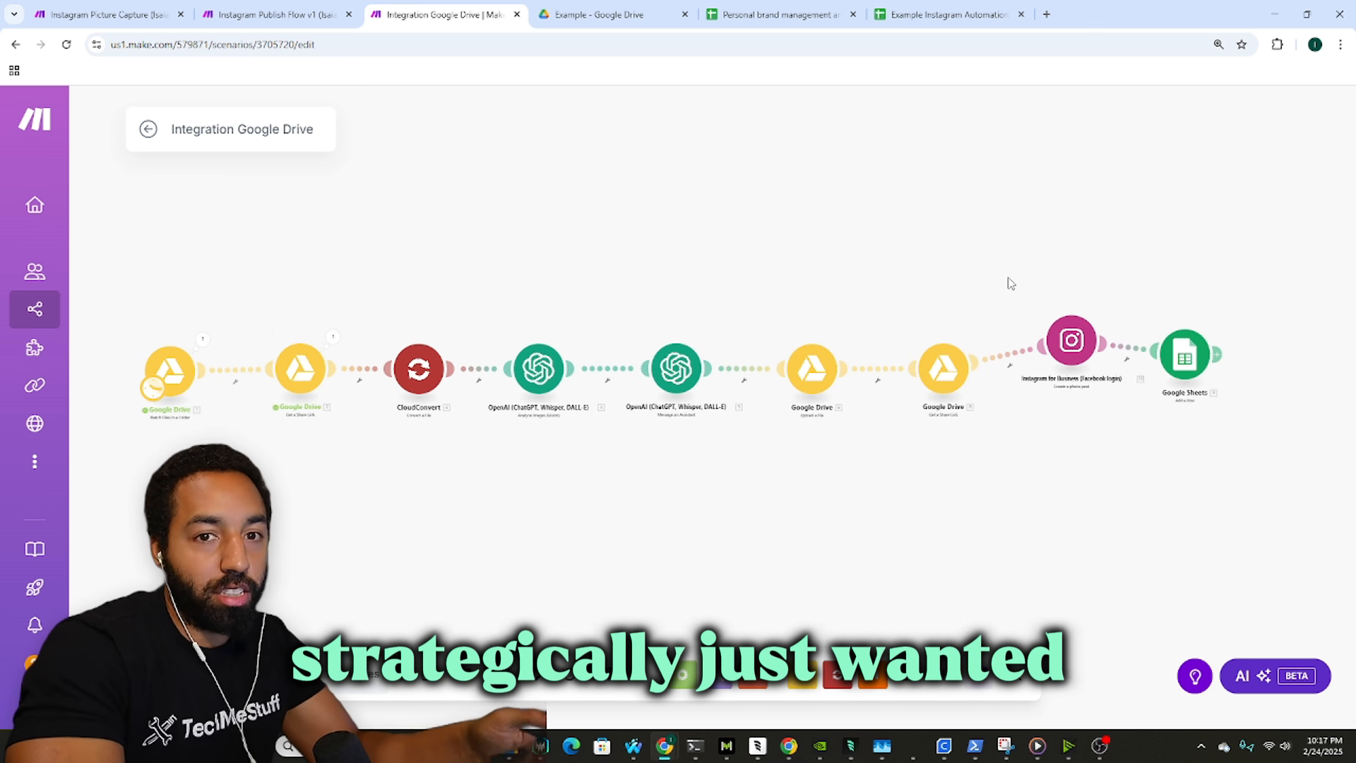
mouse_move(1010, 283)
mouse_down()
mouse_move(954, 287)
mouse_move(985, 291)
mouse_up()
right_click(1045, 347)
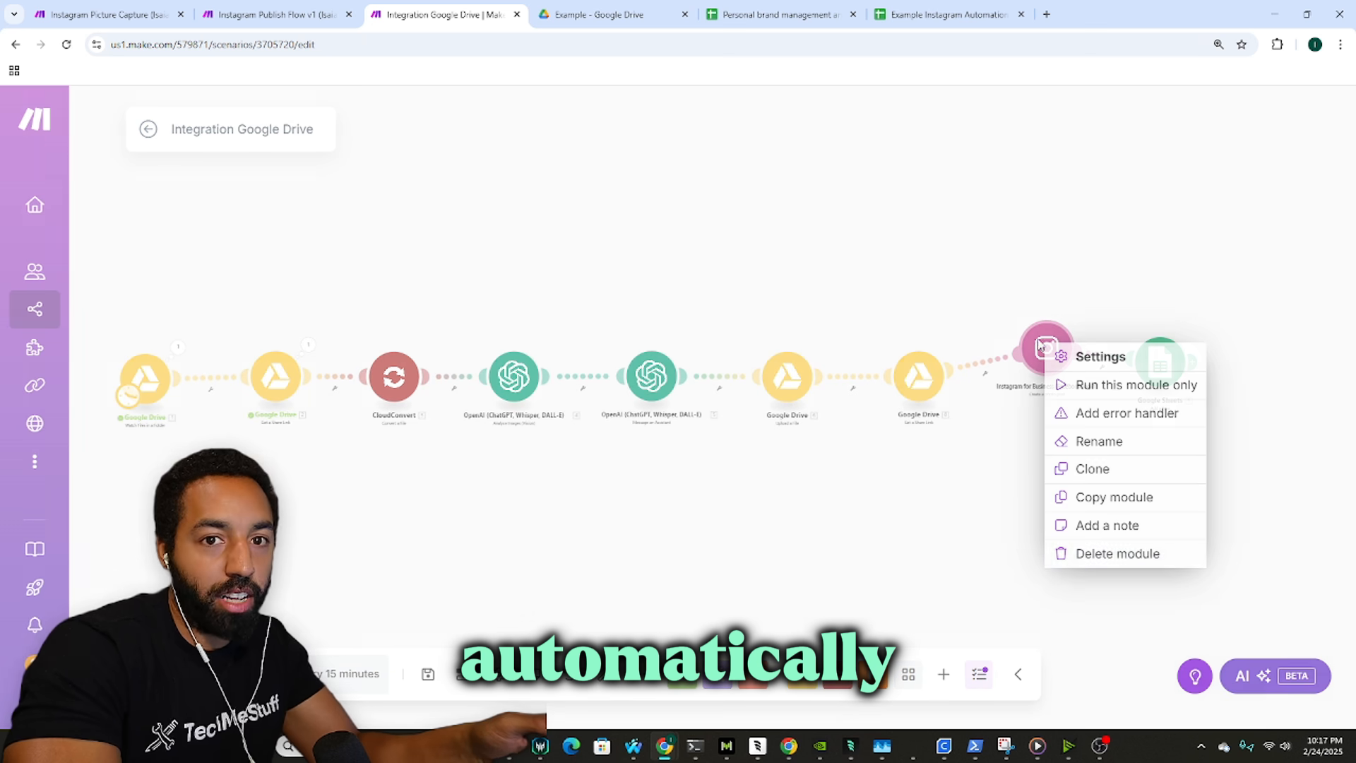
click(1076, 577)
mouse_move(1040, 365)
mouse_down()
mouse_move(1055, 396)
mouse_move(1047, 384)
mouse_up()
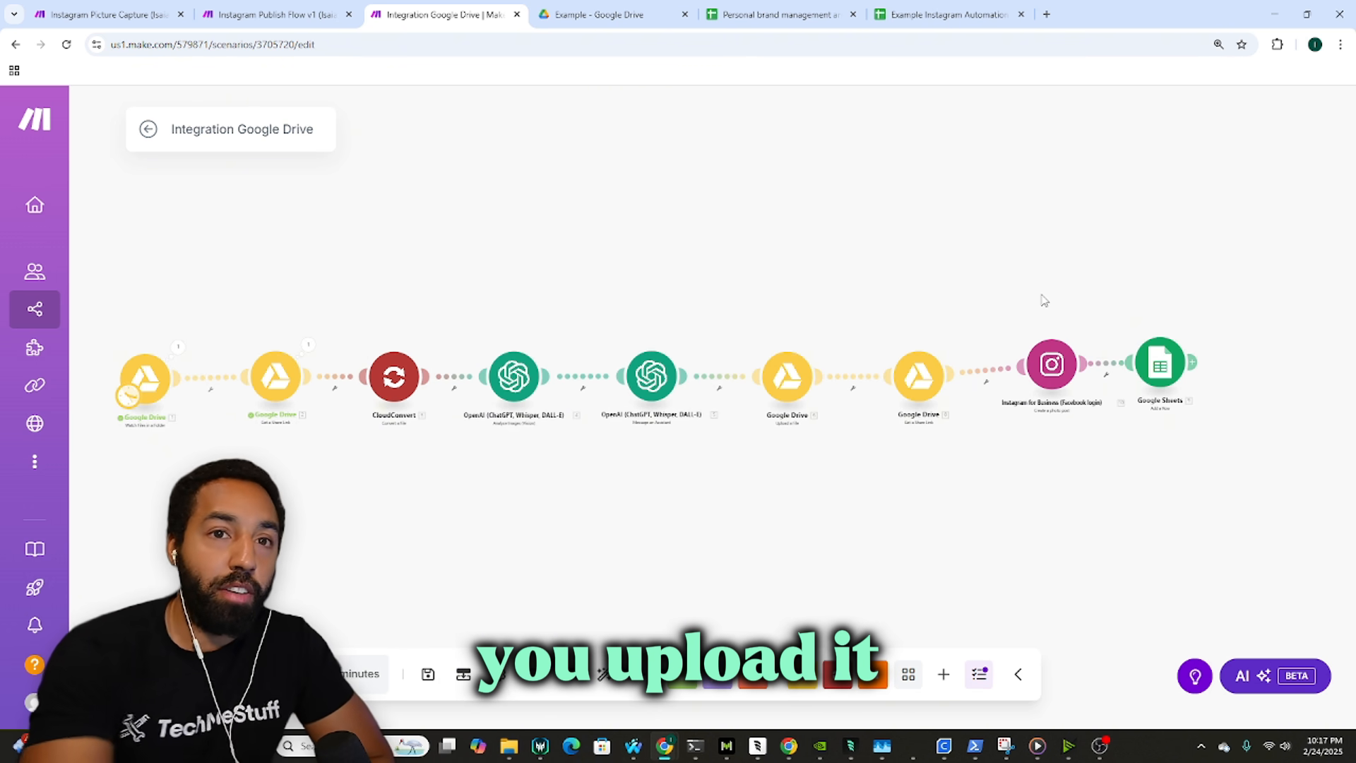
click(558, 10)
Step: View the lion images in Drive's Inbox folder, then return to the Integration Google Drive scenario
double_click(631, 281)
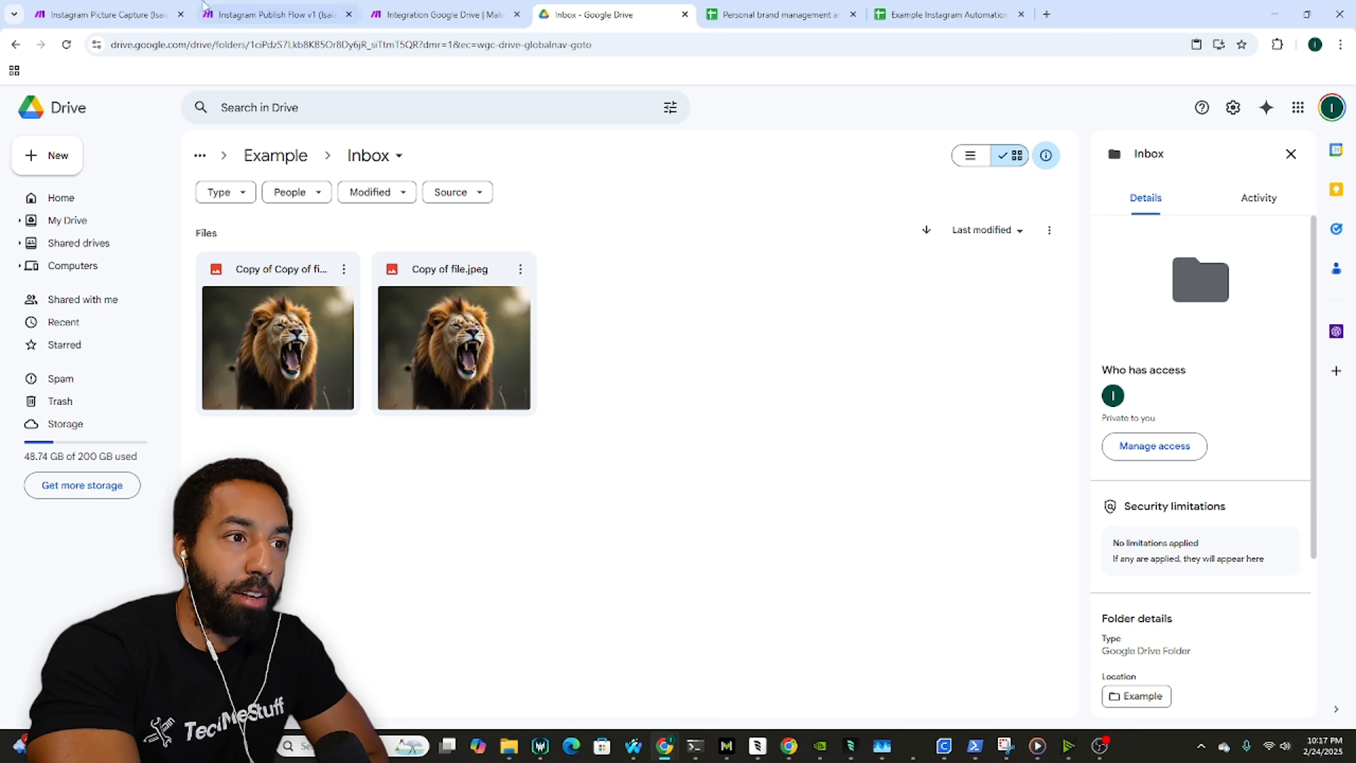
click(113, 15)
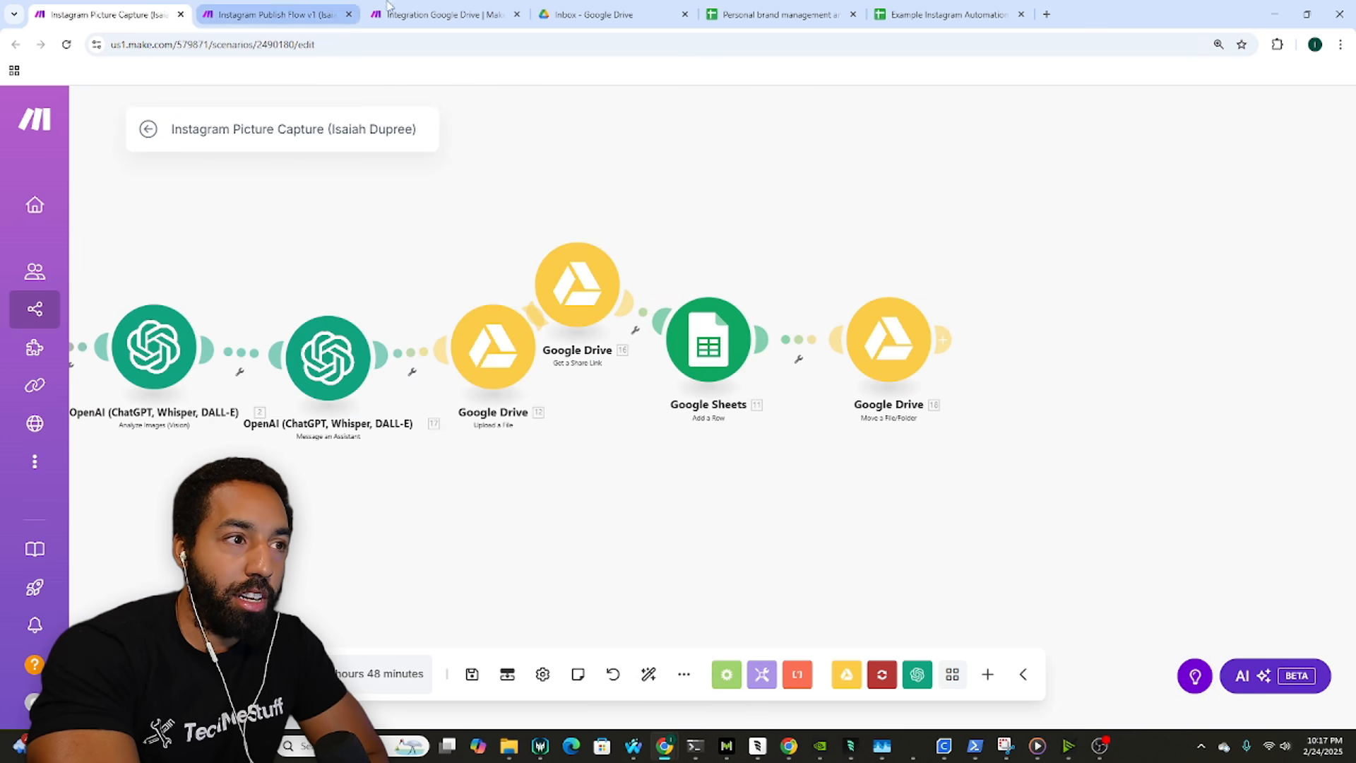
click(387, 7)
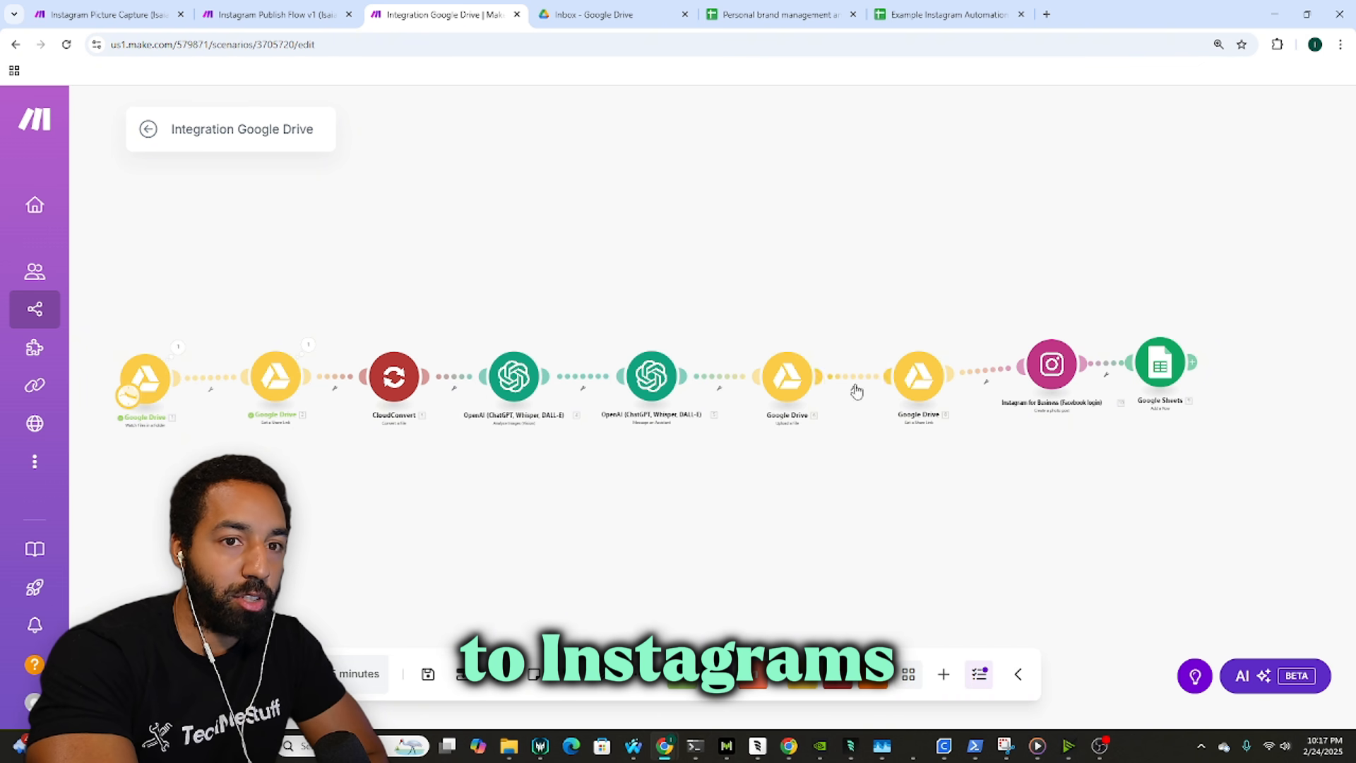
right_click(1053, 362)
click(1047, 526)
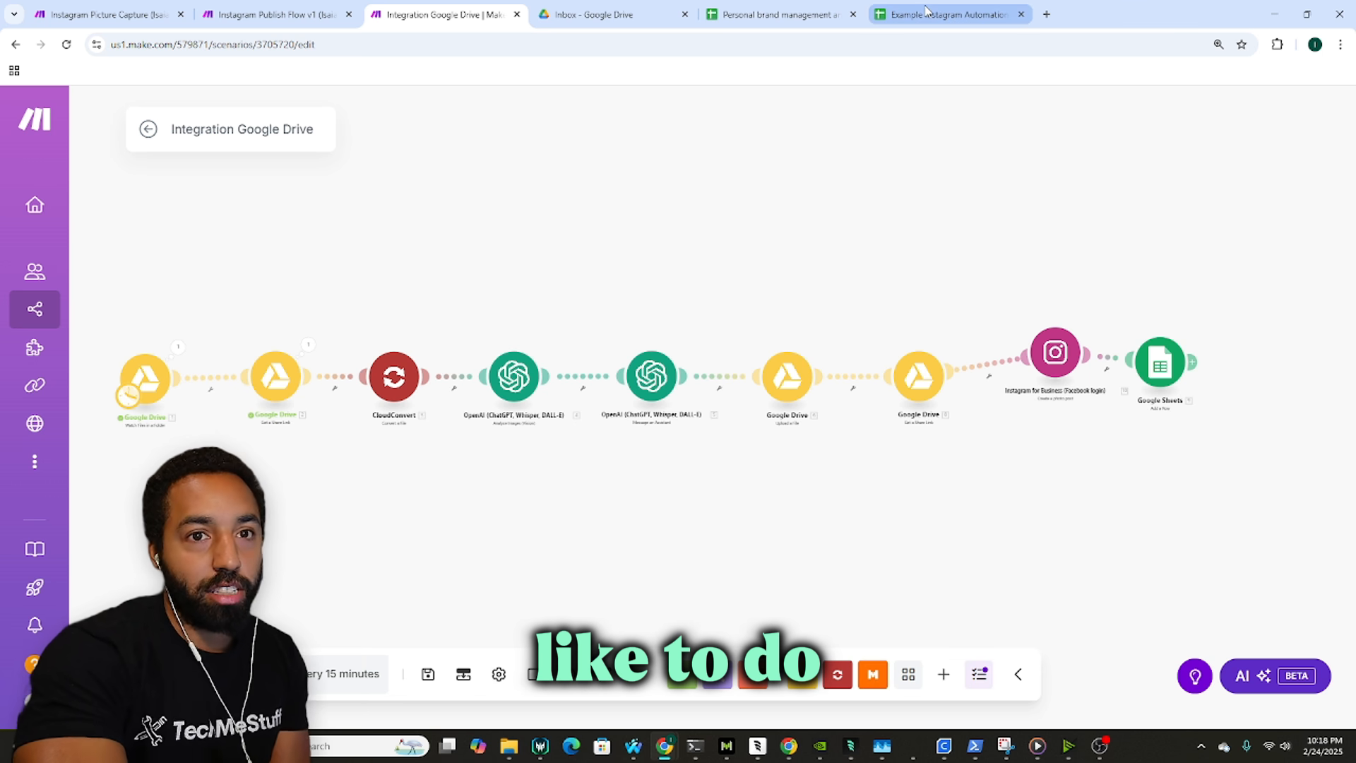
Step: Inspect the empty Status column (cell H4) in the Example Instagram Automation sheet
mouse_move(926, 10)
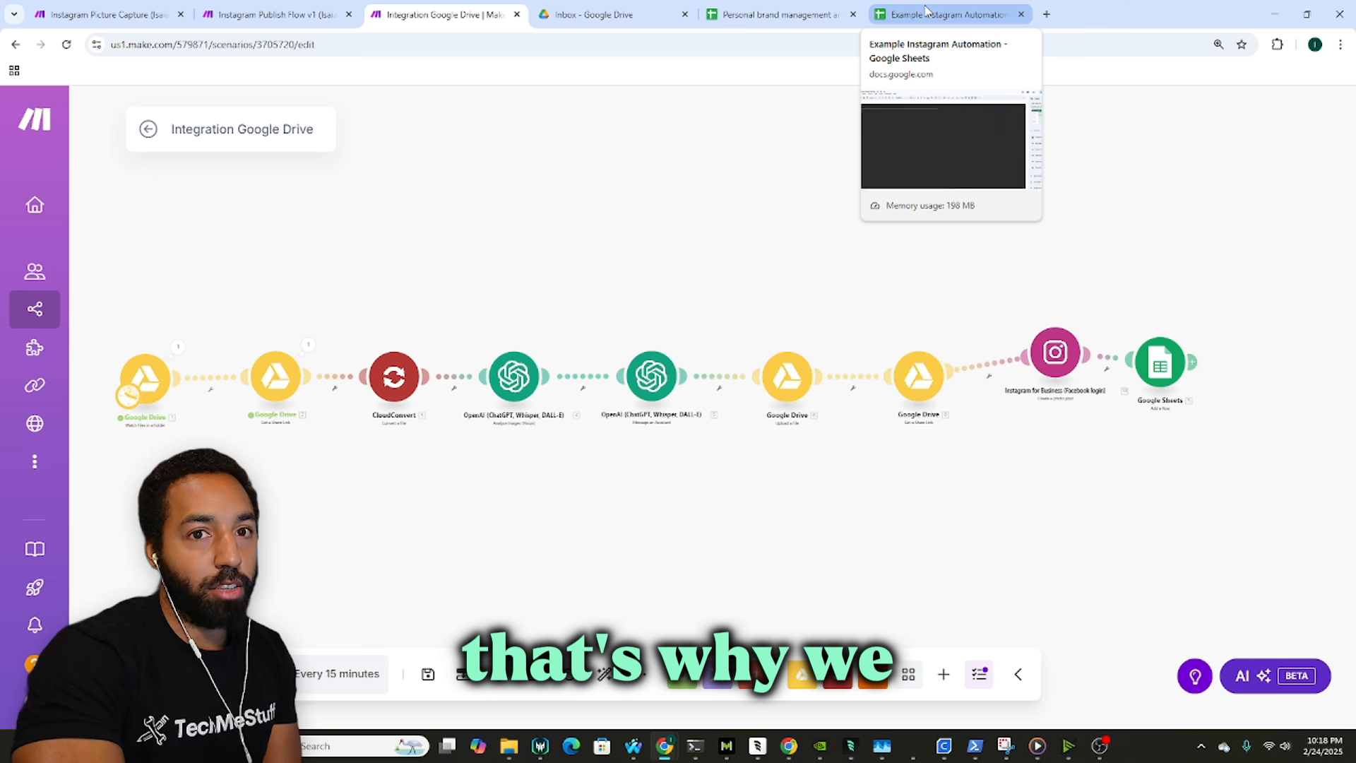
click(925, 10)
click(447, 285)
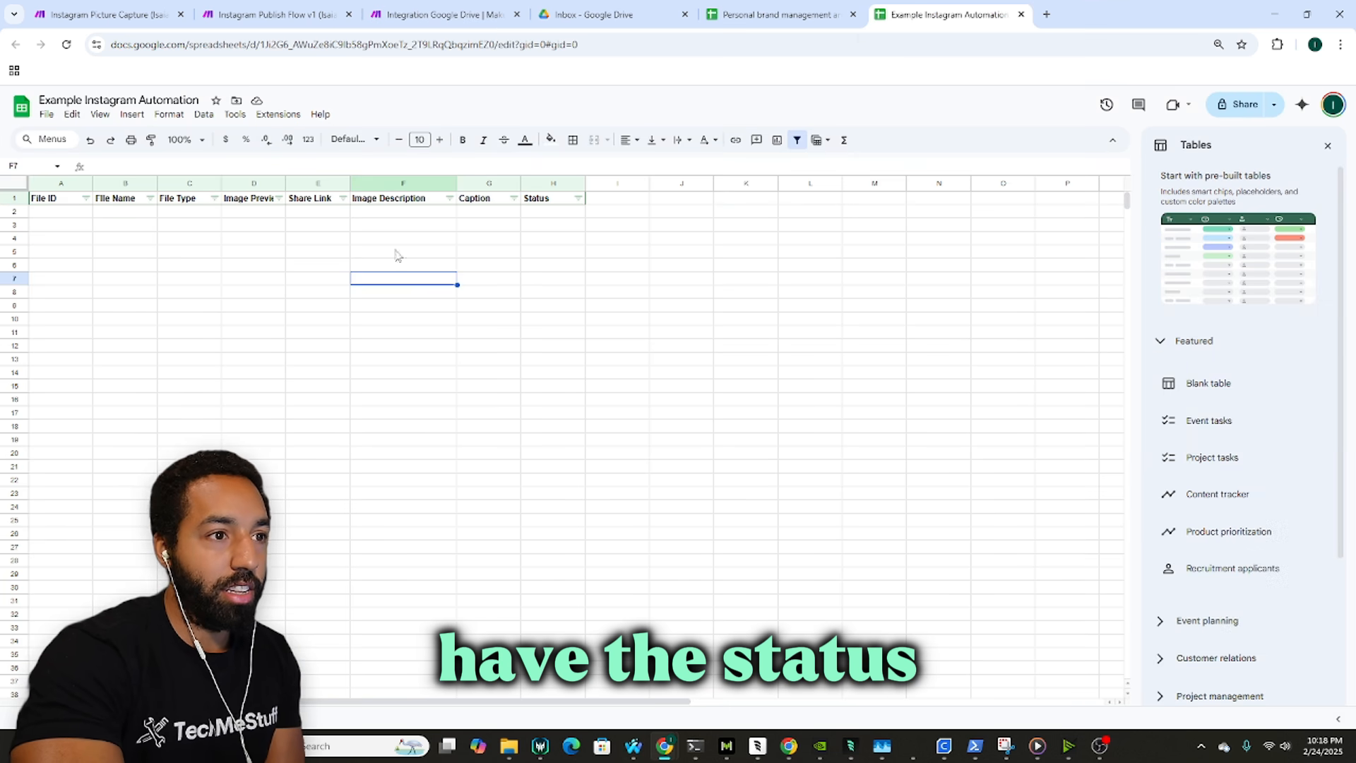
click(575, 241)
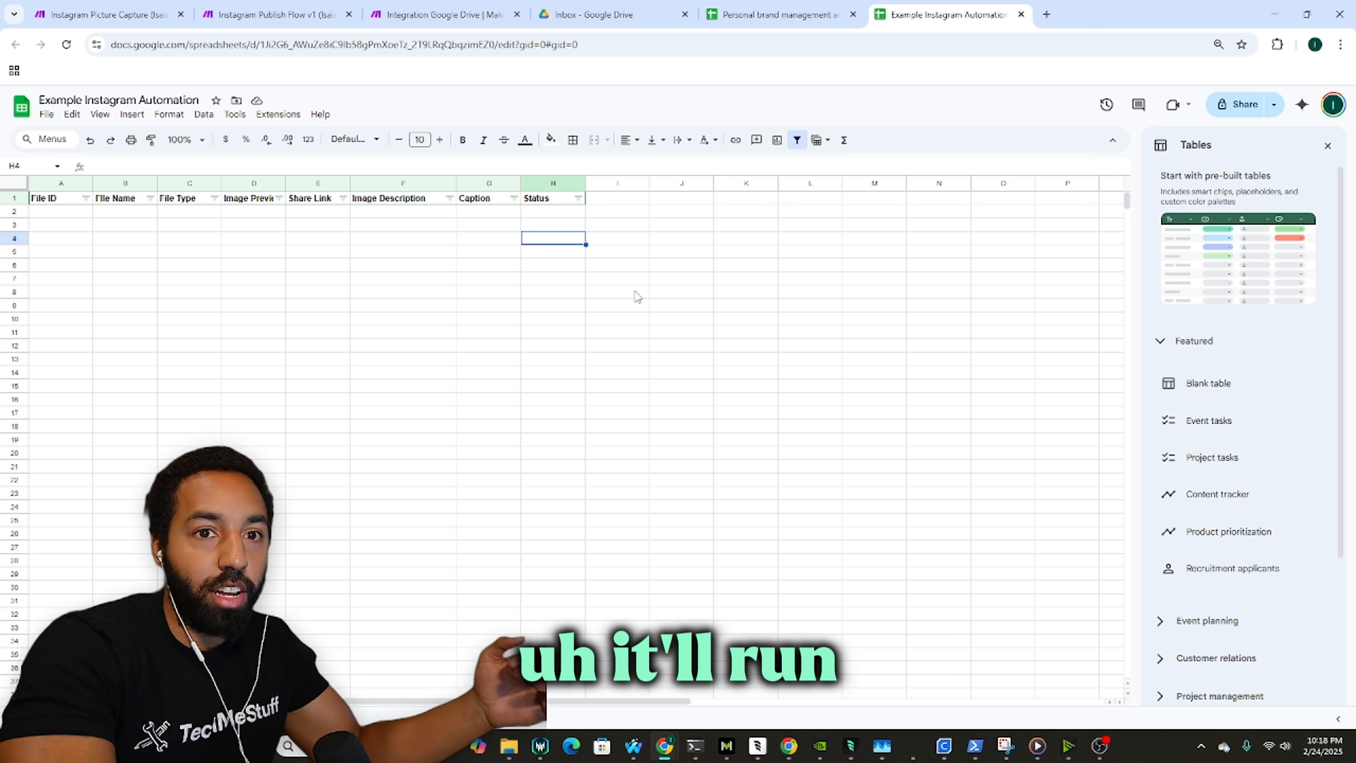
Step: Open Instagram Publish Flow v1 in the editor, rechecking Status cell H2 along the way
click(272, 14)
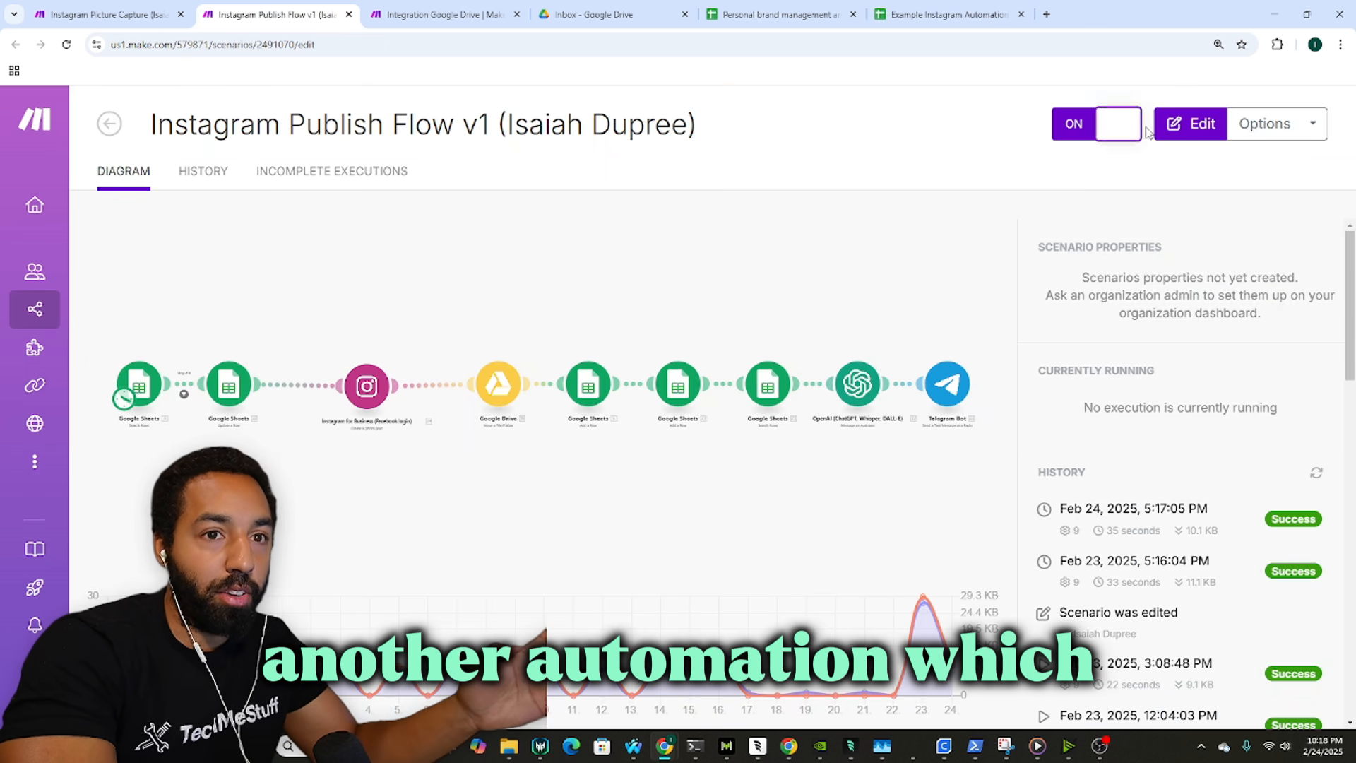
click(1189, 124)
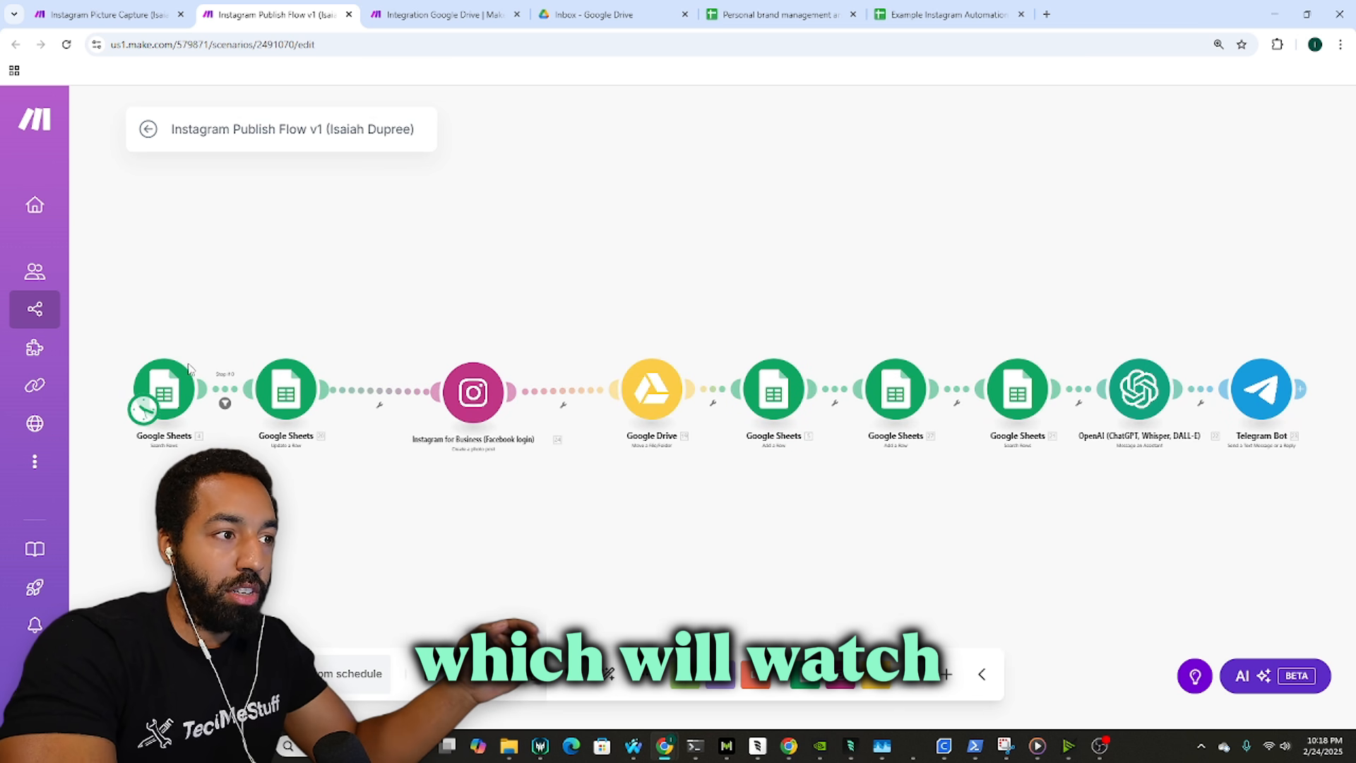
key(ctrl+Tab)
key(ctrl+Tab)
key(ctrl+Tab)
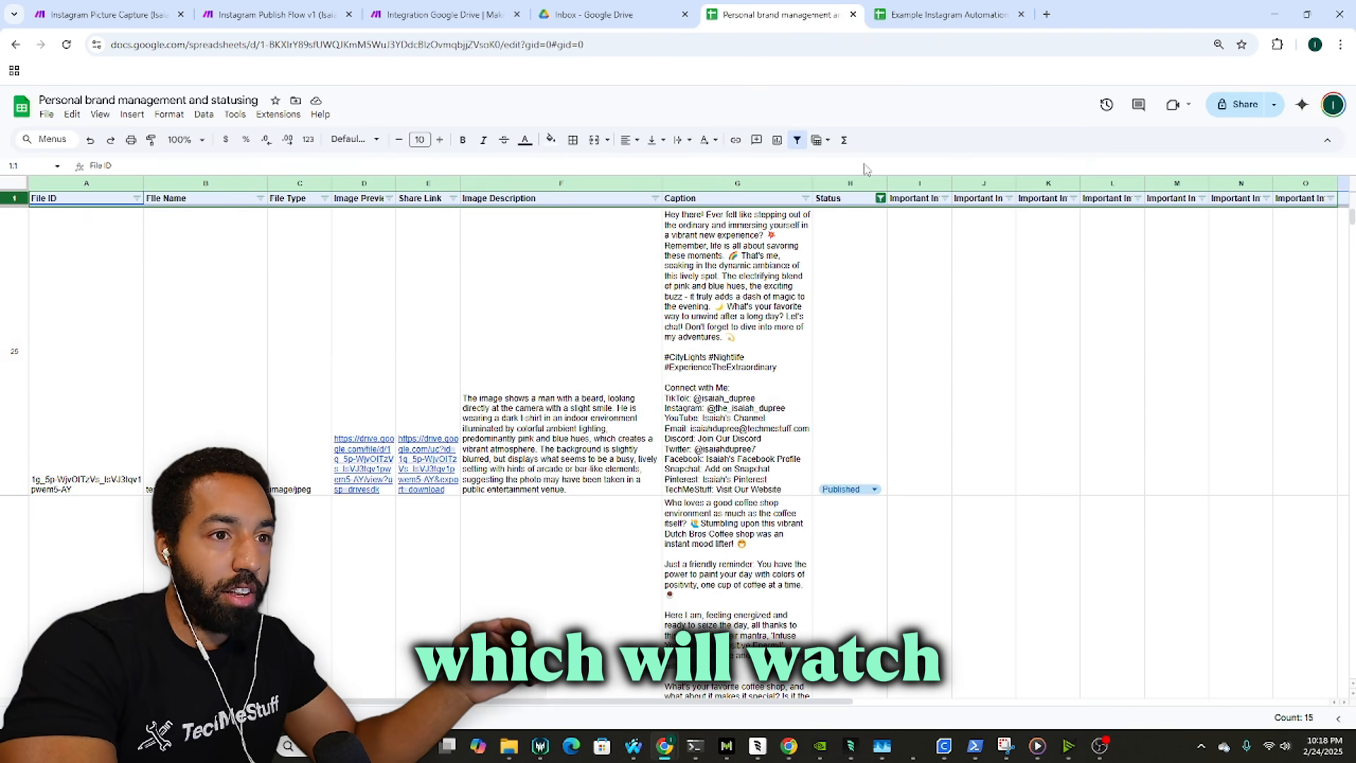
key(ctrl+Tab)
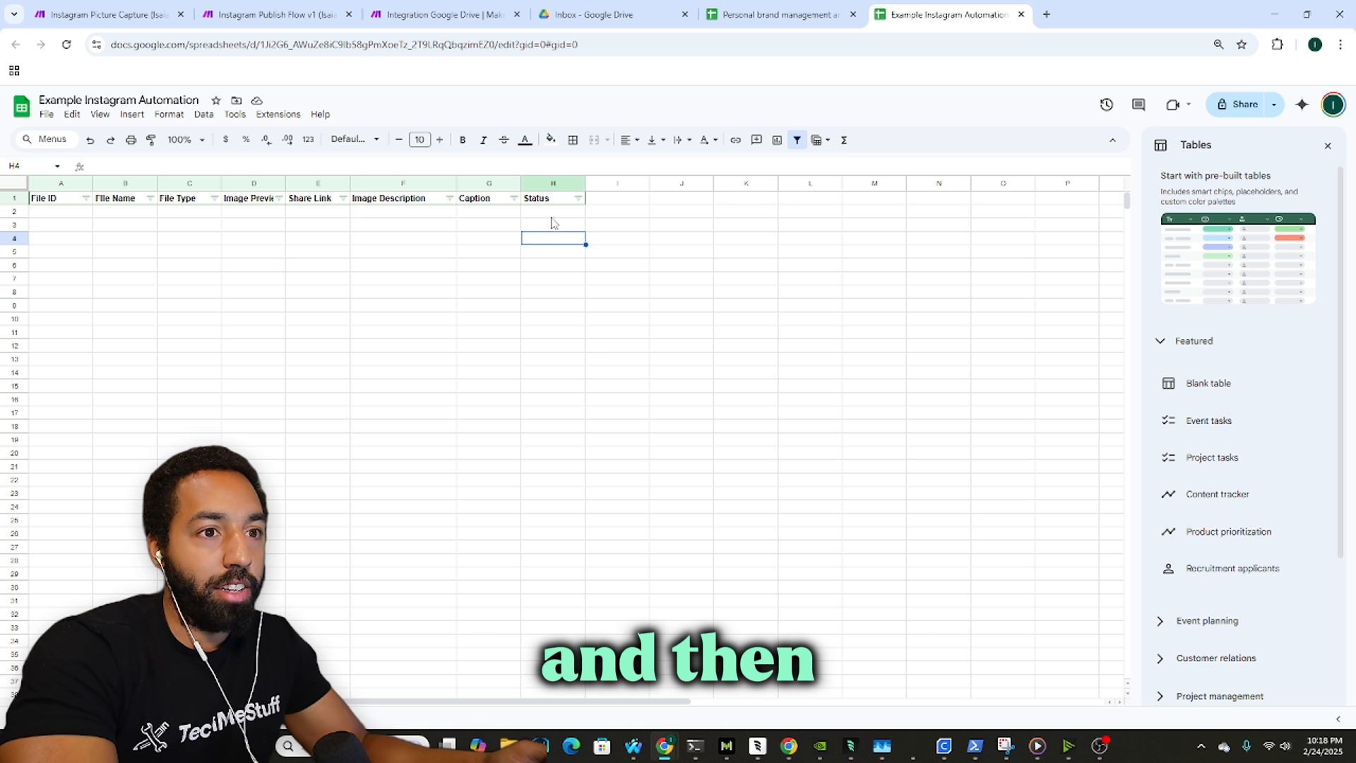
click(550, 214)
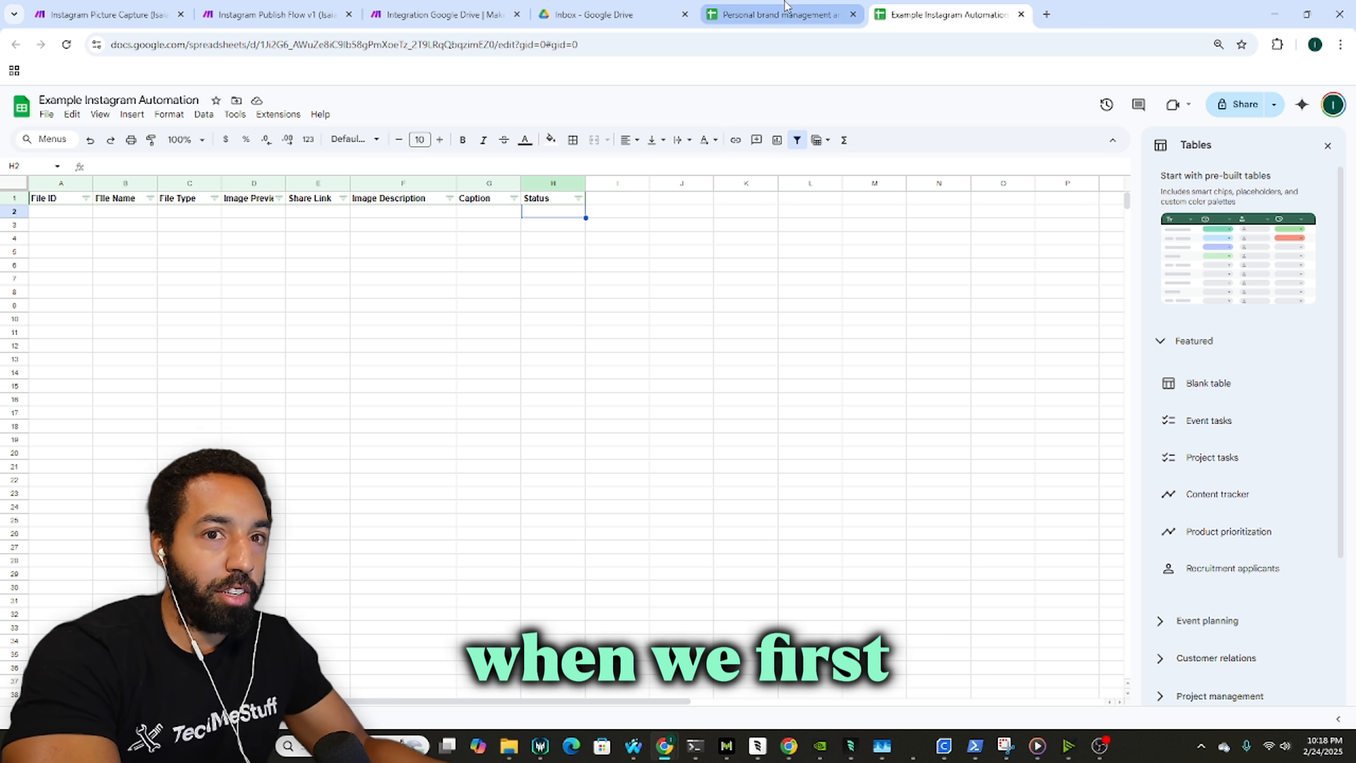
click(406, 7)
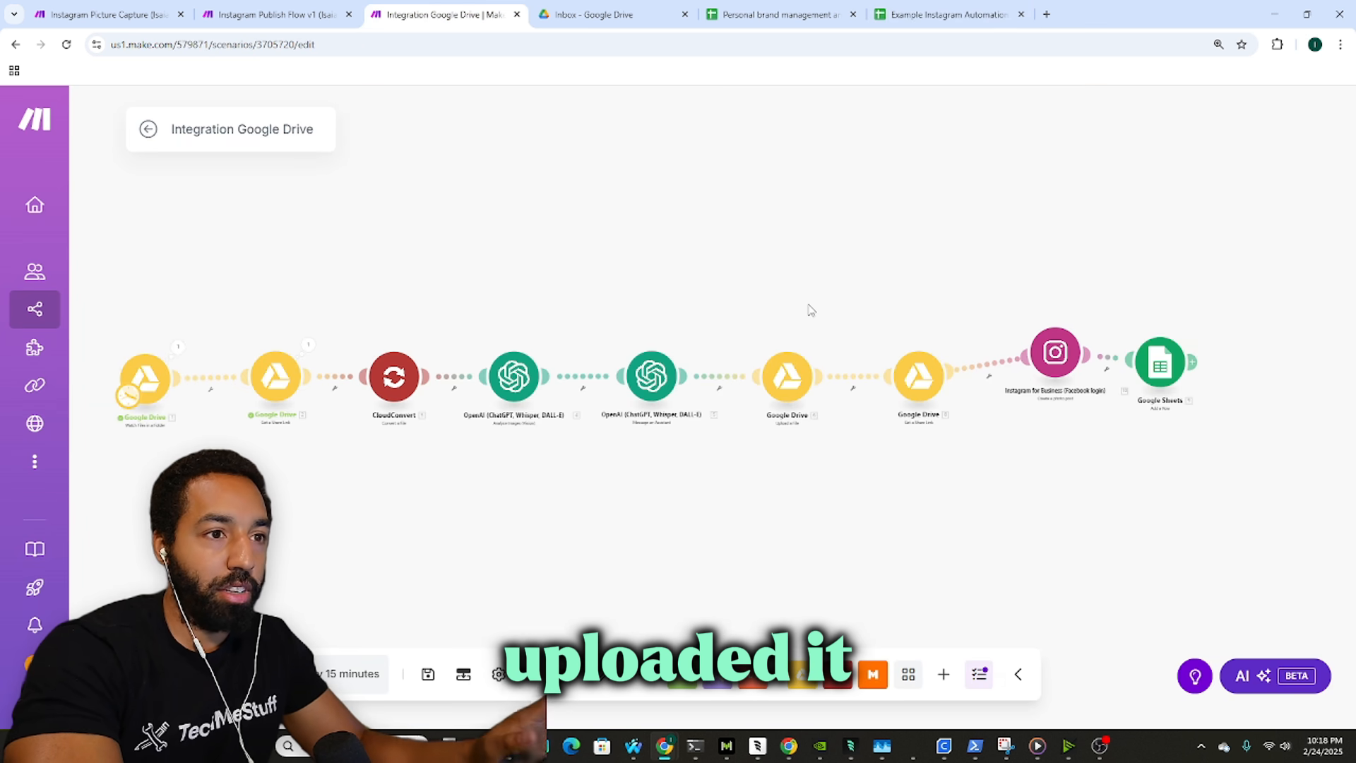
click(936, 6)
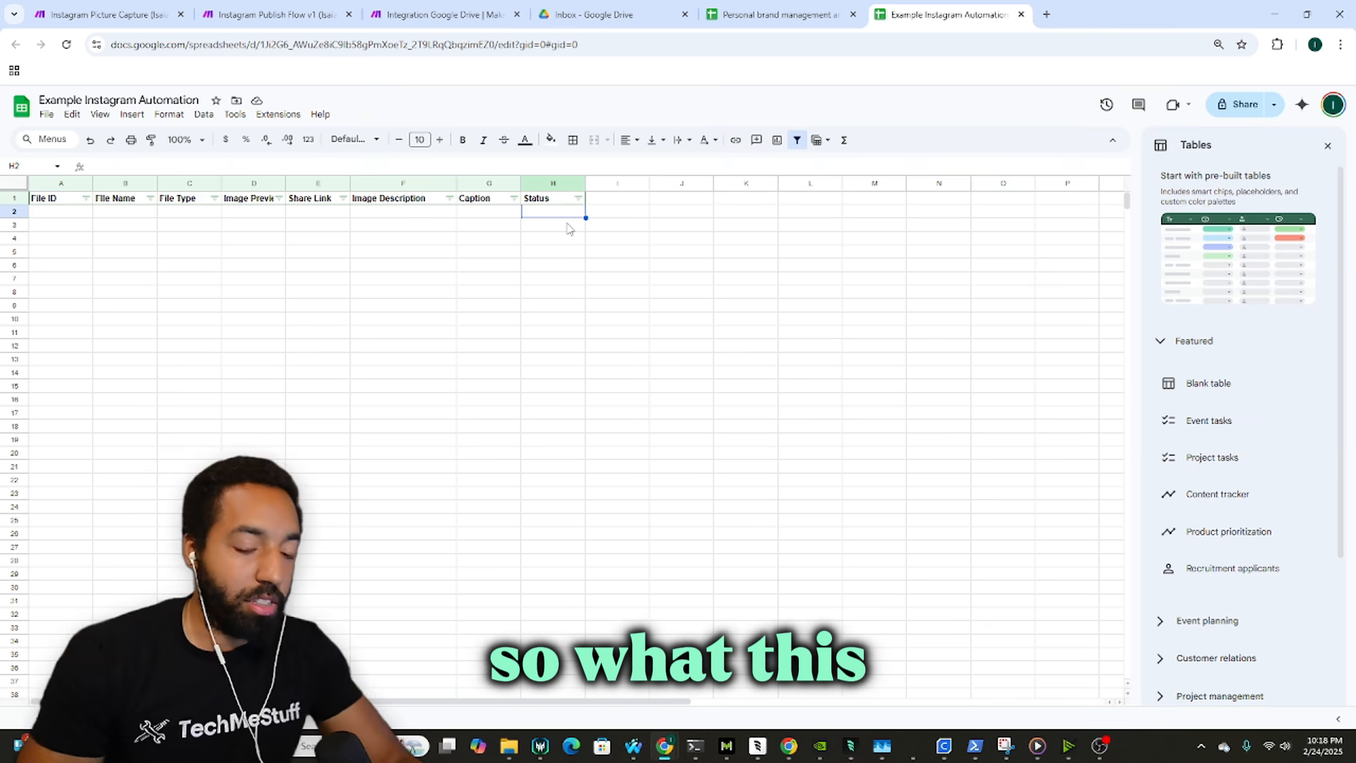
click(275, 15)
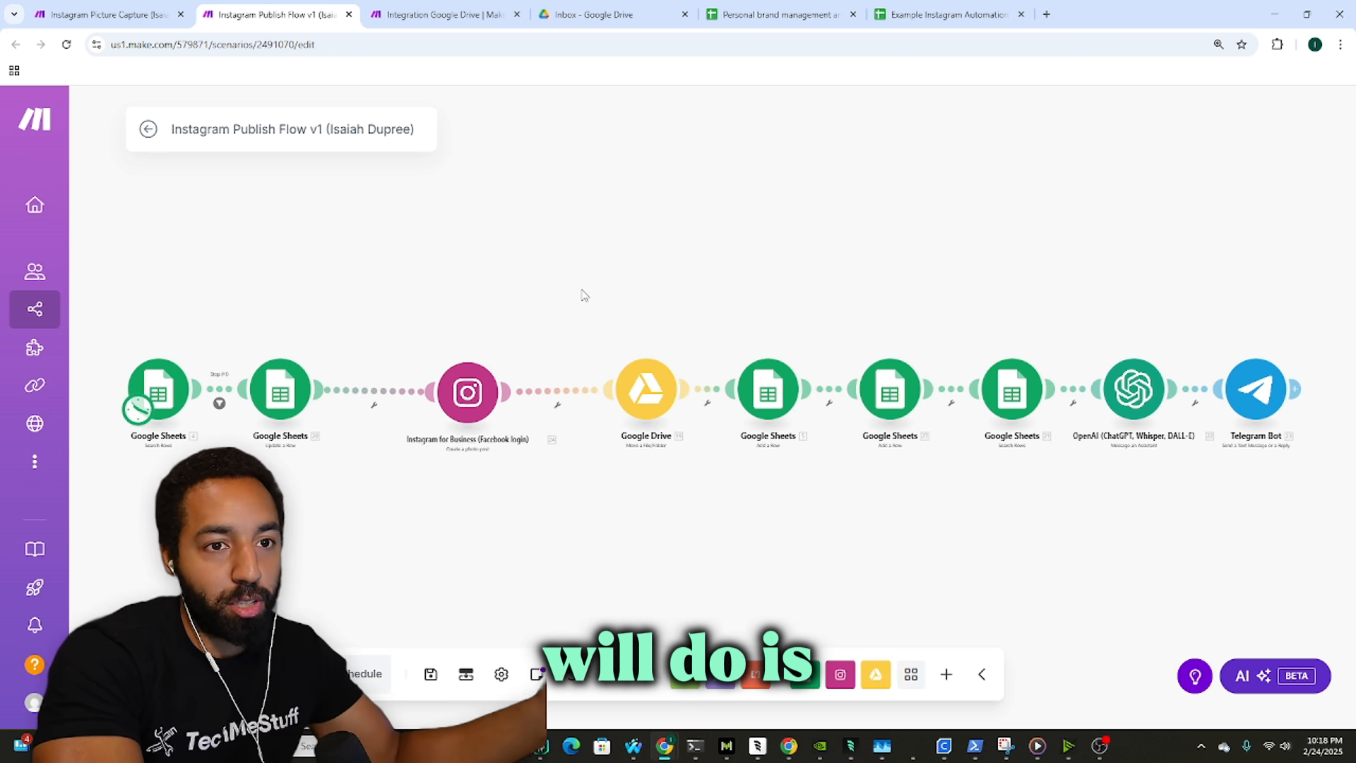
click(164, 388)
scroll(361, 412, down, 3)
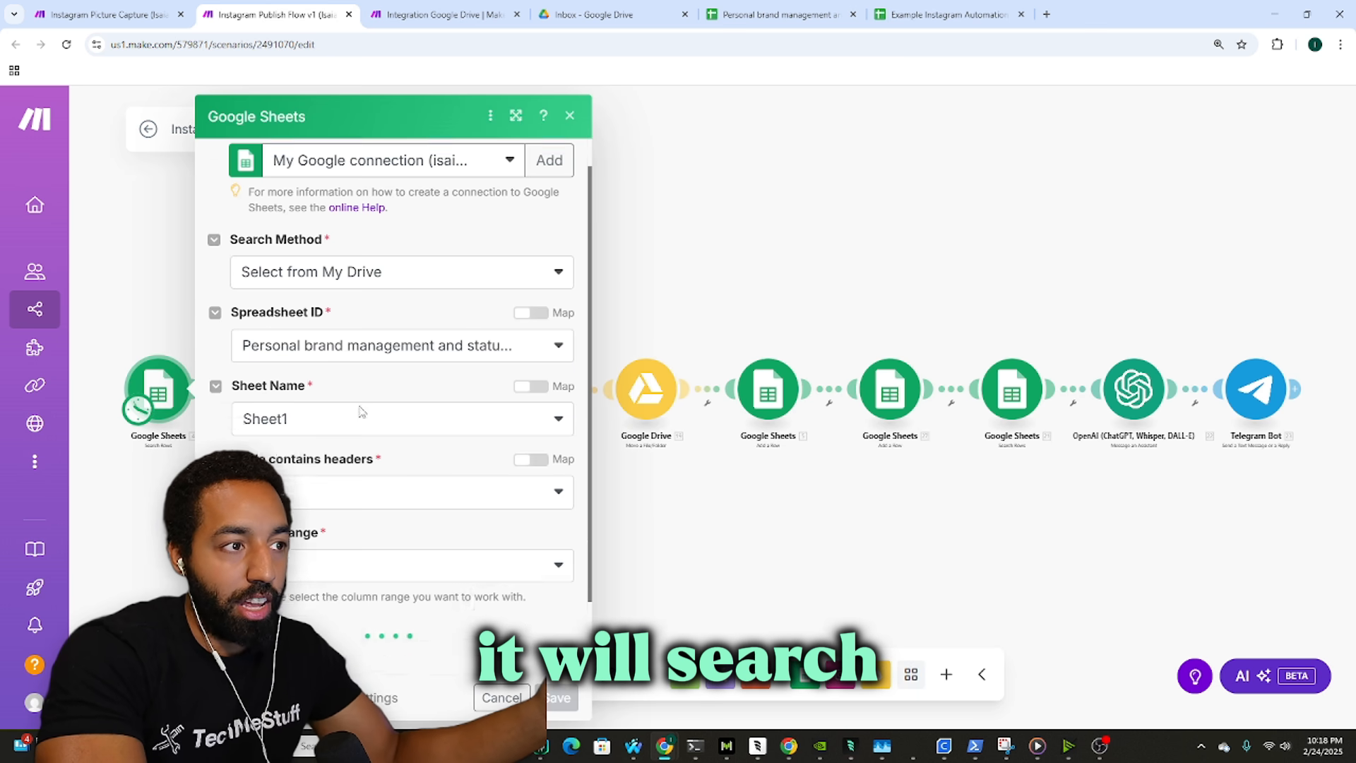
scroll(404, 412, down, 2)
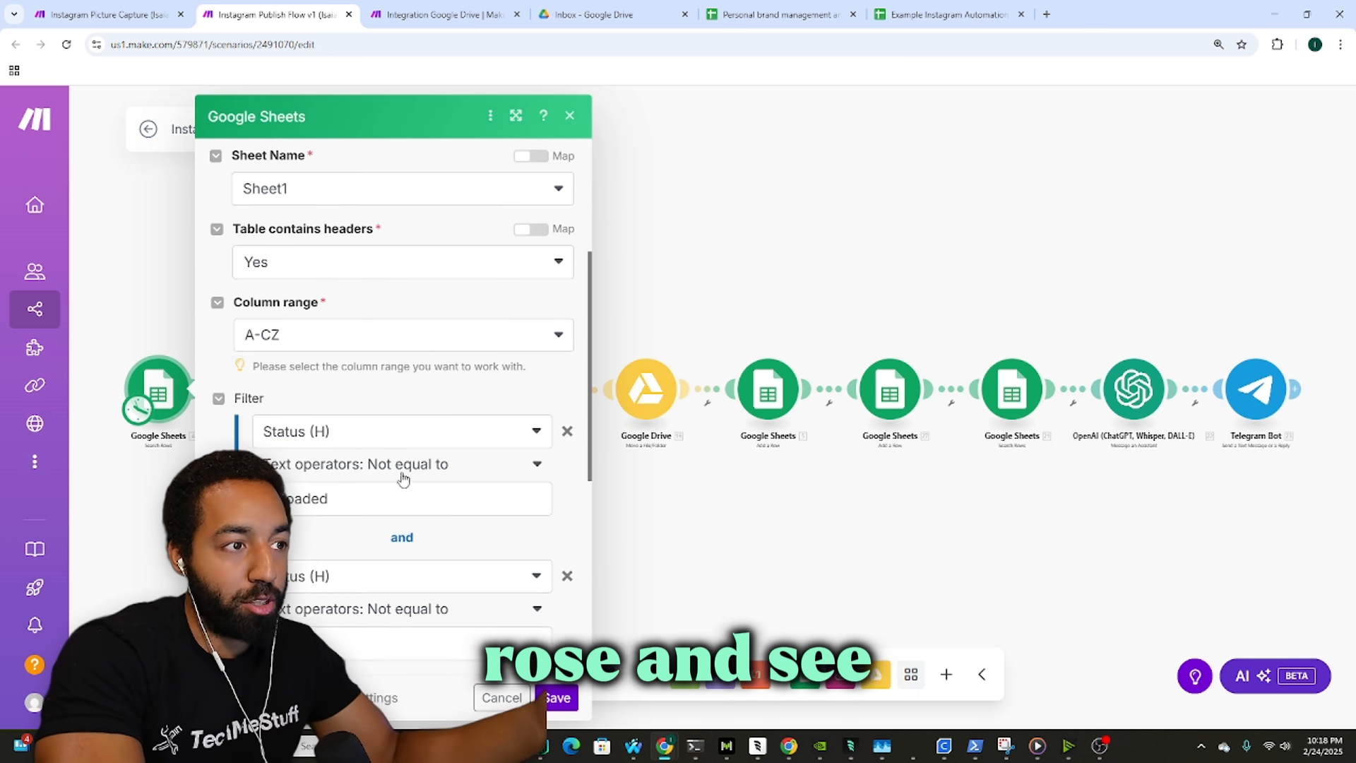
scroll(408, 511, down, 2)
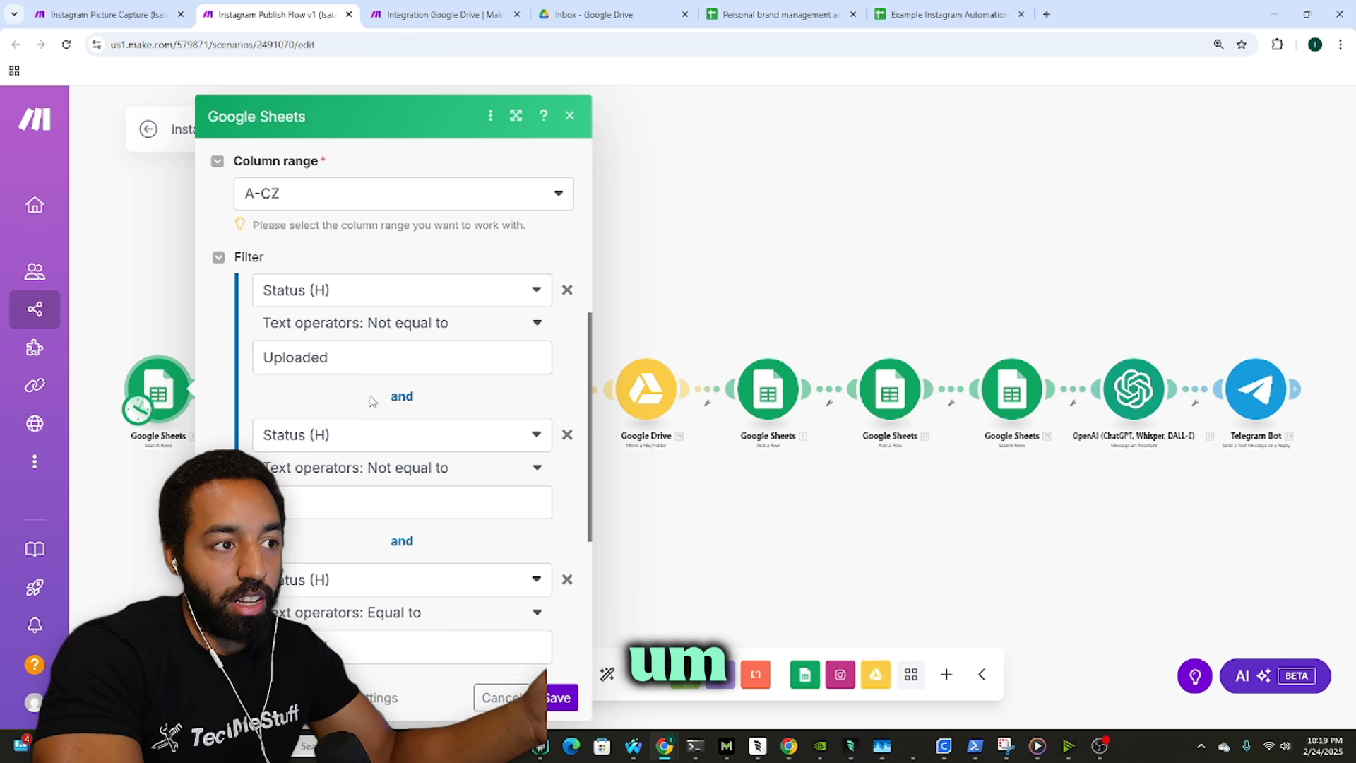
scroll(371, 395, down, 2)
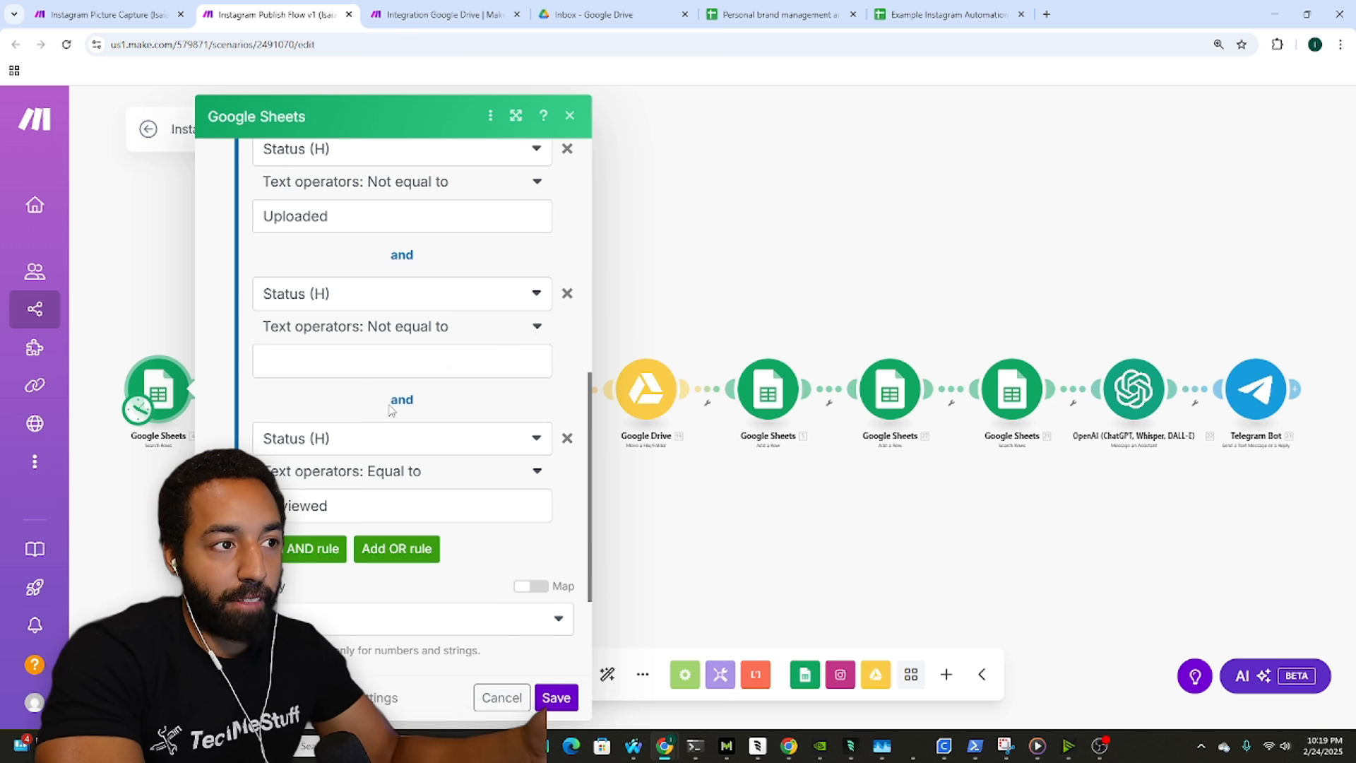
scroll(388, 452, up, 1)
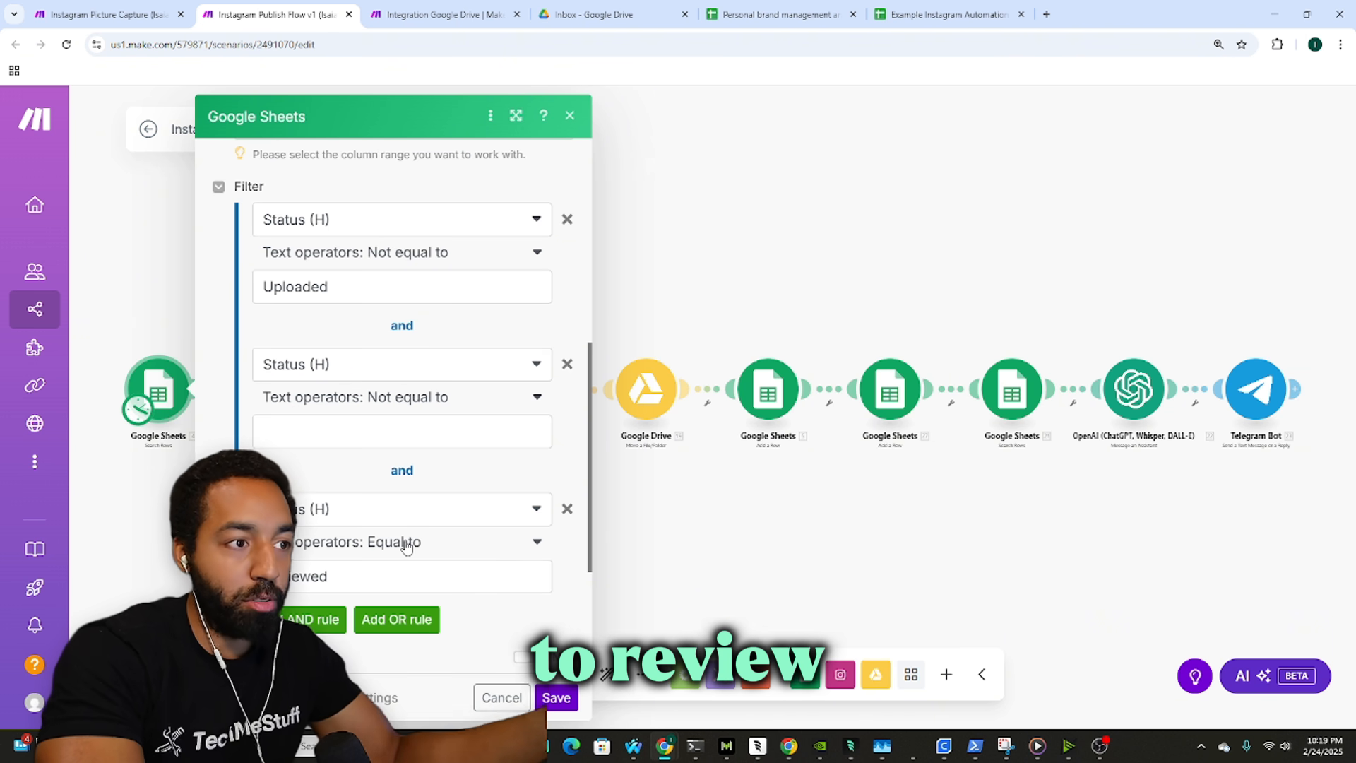
click(549, 699)
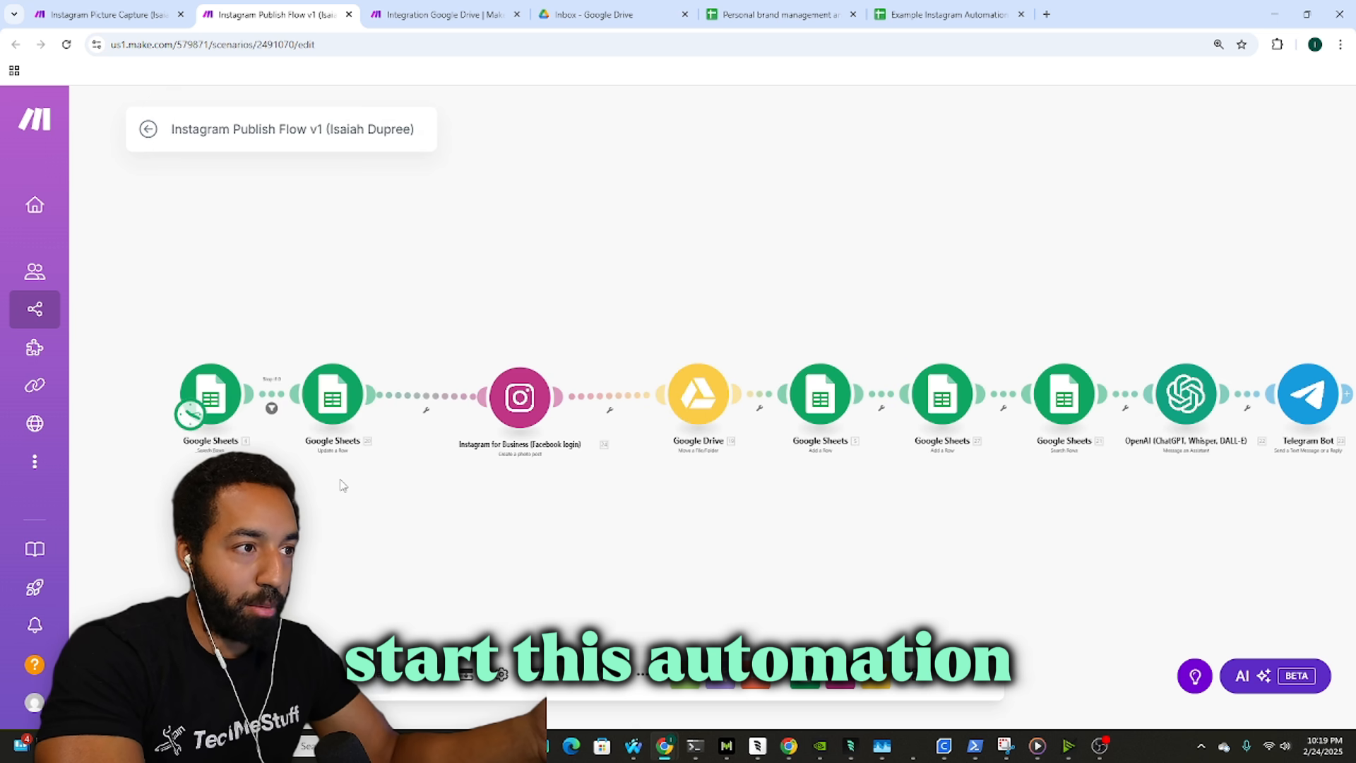
Step: Pan the canvas and return to the Integration Google Drive scenario via the sheet tab
drag(339, 481, 311, 478)
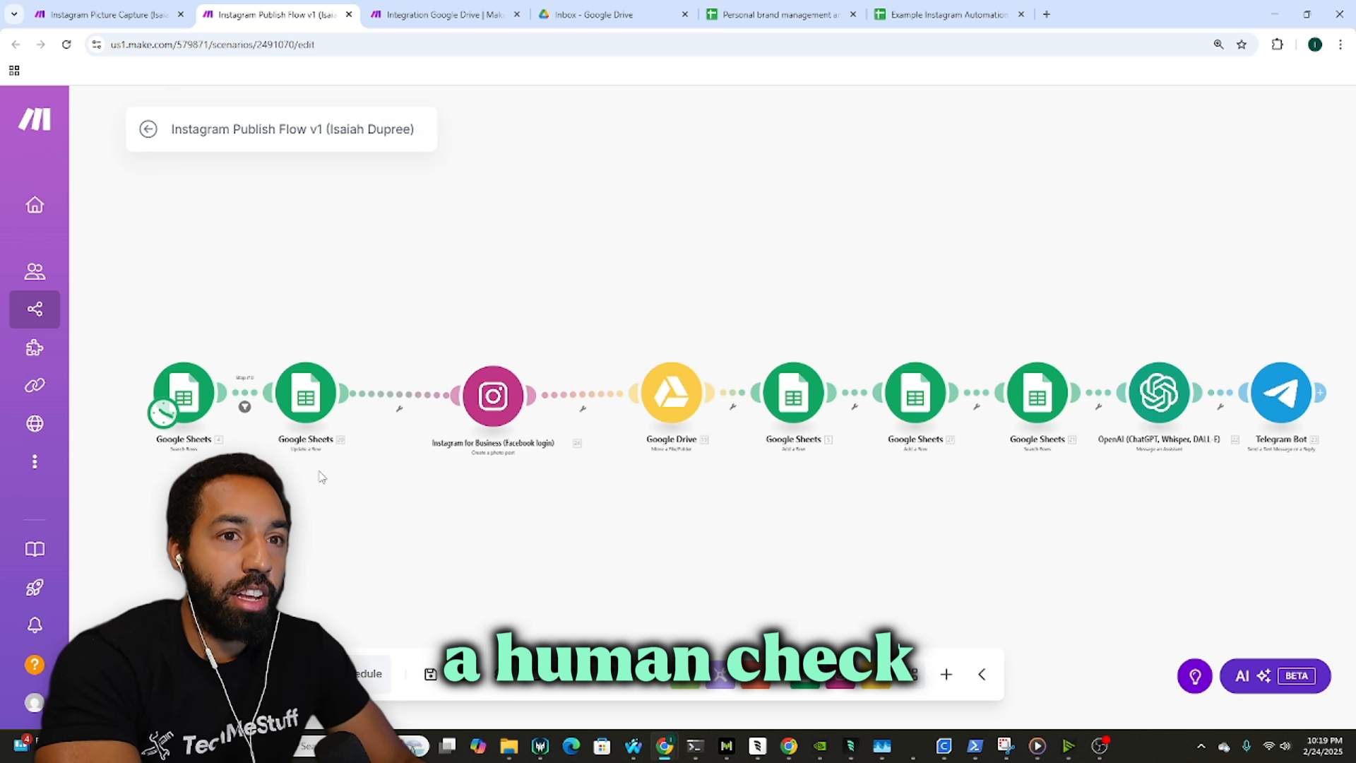
mouse_move(353, 303)
mouse_down()
mouse_move(315, 296)
mouse_move(343, 287)
mouse_up()
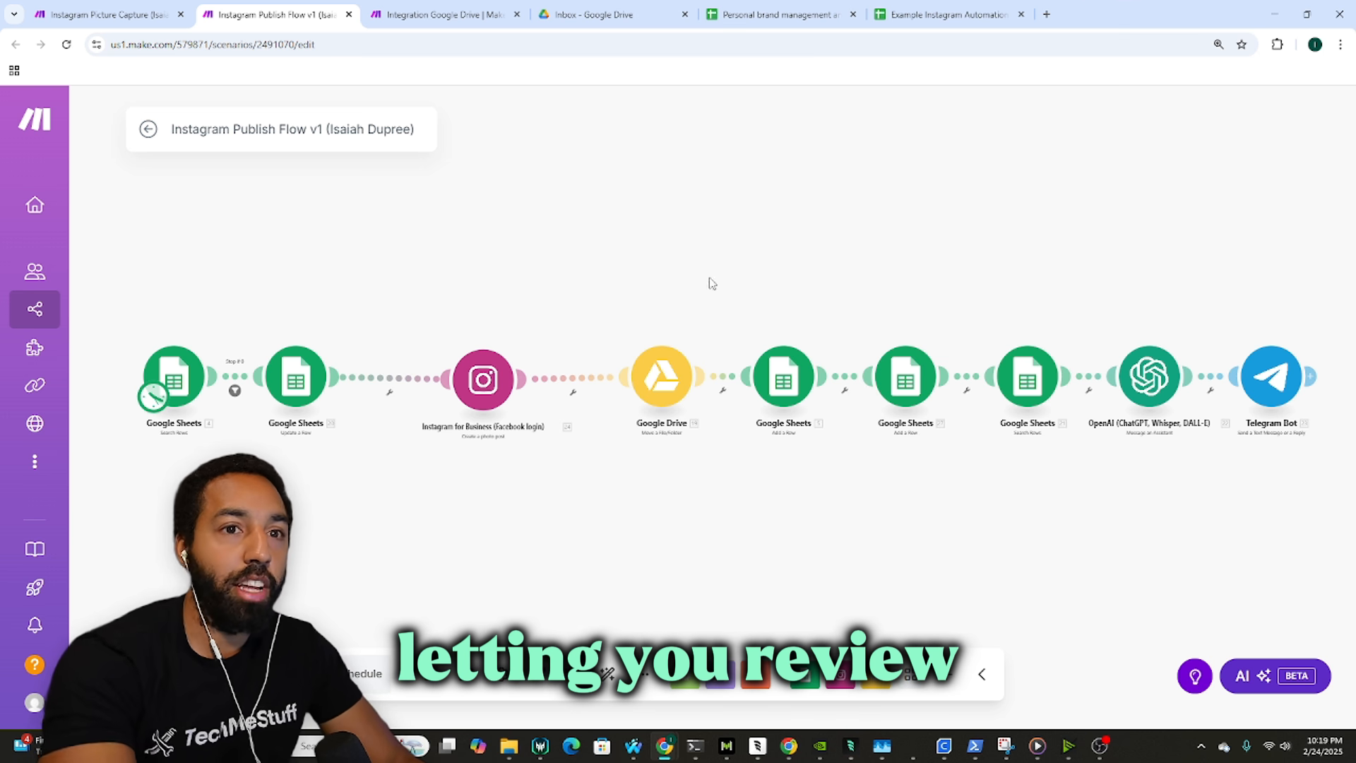
click(947, 15)
click(444, 14)
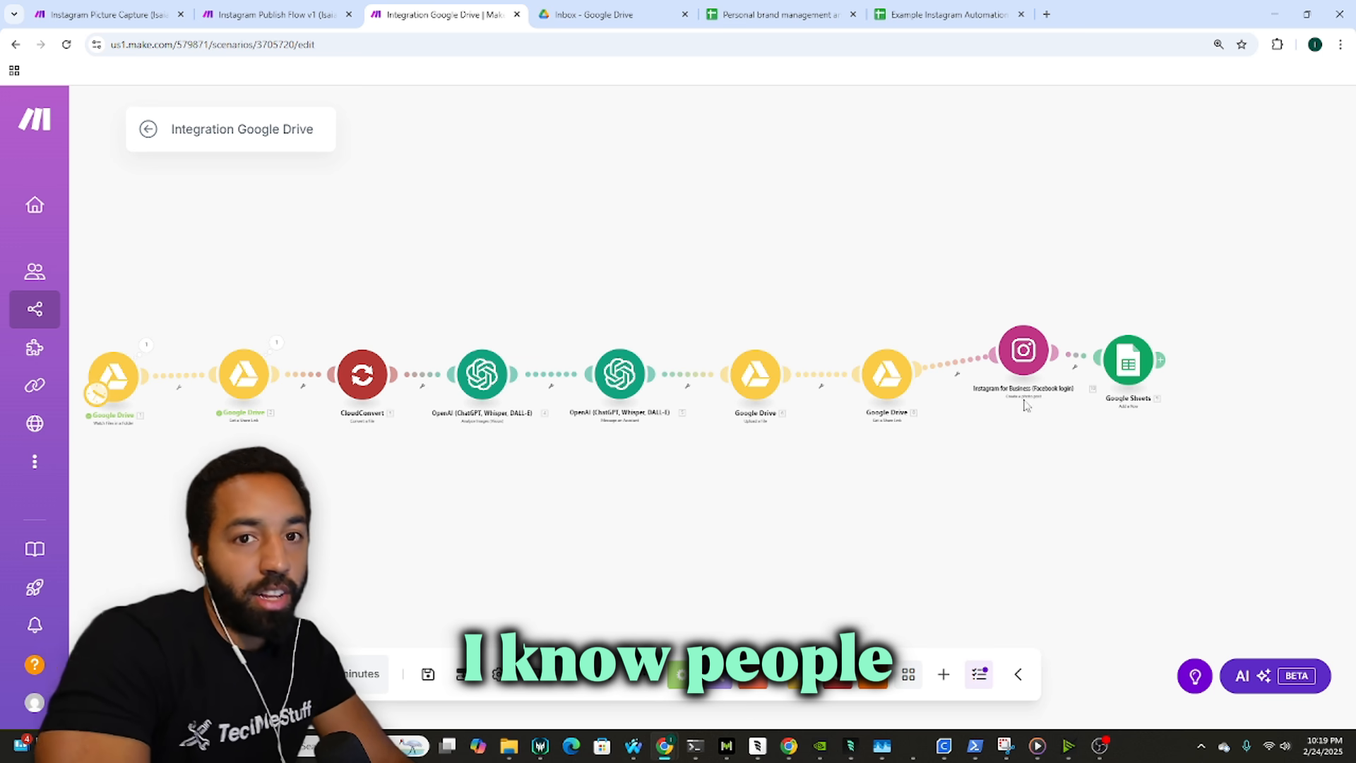
Step: Delete the Instagram photo-post module and move Google Sheets up beside the last Drive module
right_click(1027, 357)
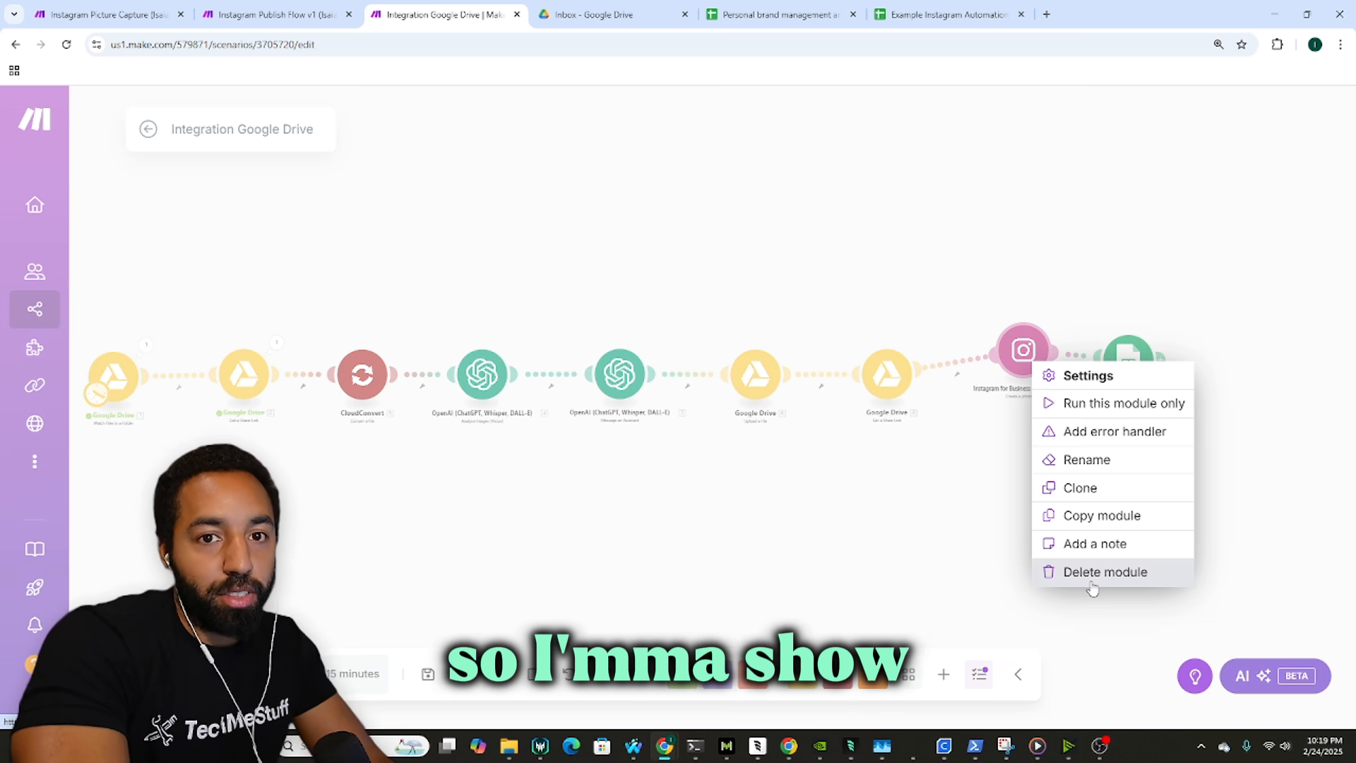
click(1093, 584)
drag(1120, 379, 1049, 384)
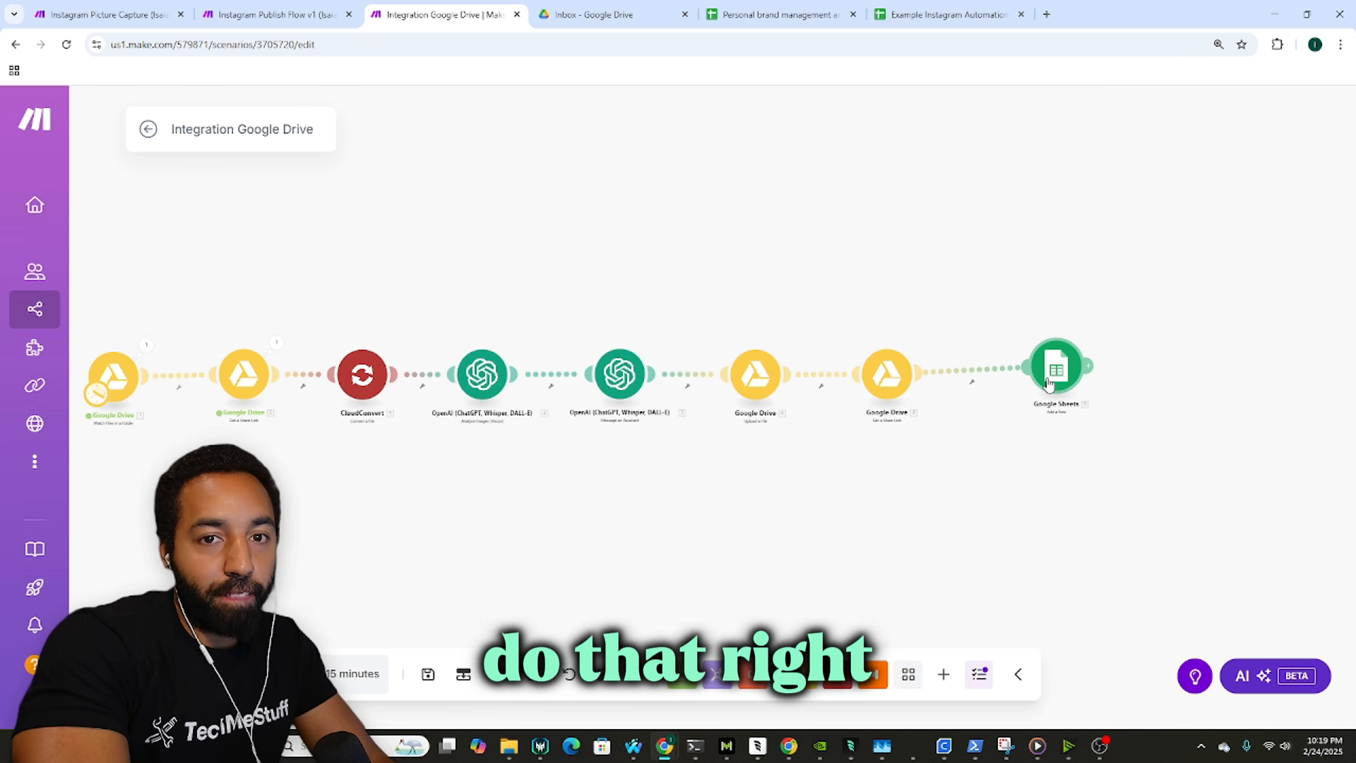
drag(999, 339, 1014, 333)
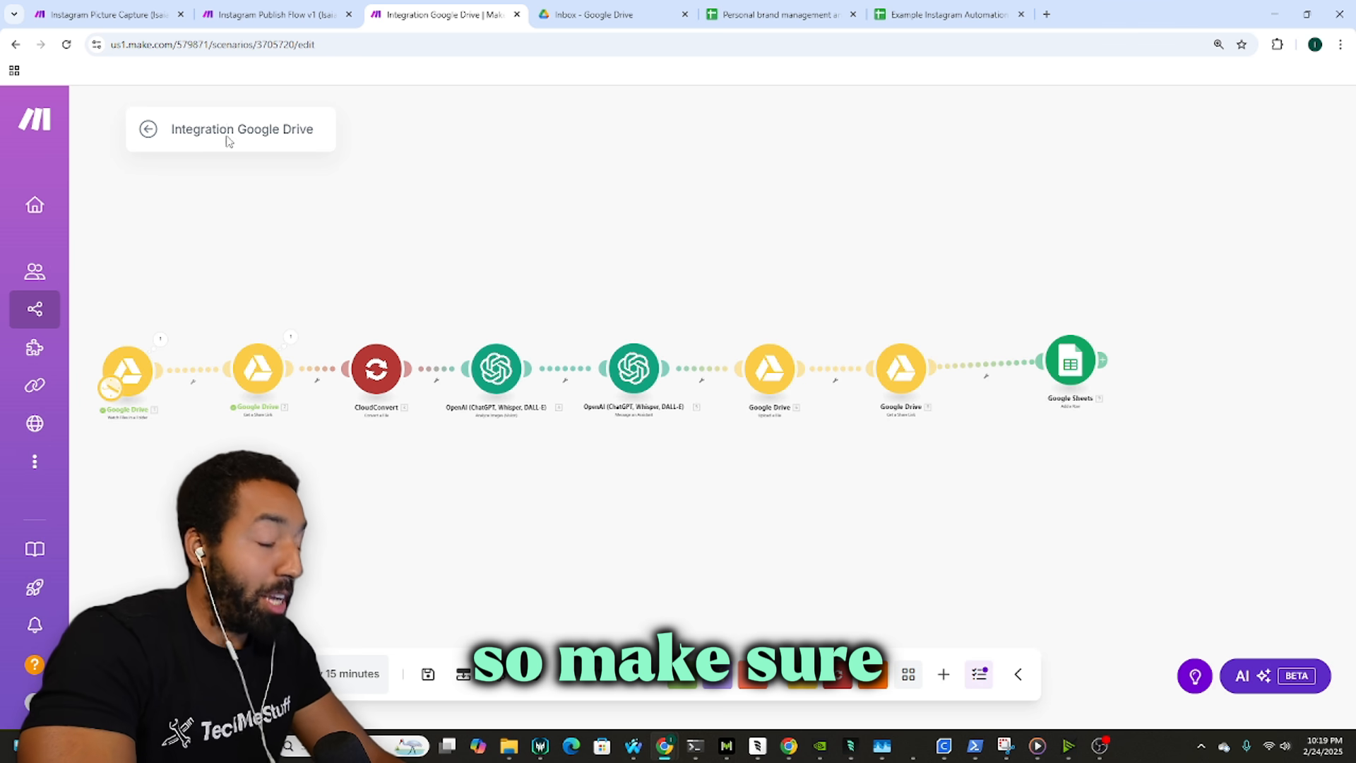
Step: Retitle the scenario 'Instagram Picture Capture Flow Example' and save, dismissing the payload-too-large error
triple_click(259, 129)
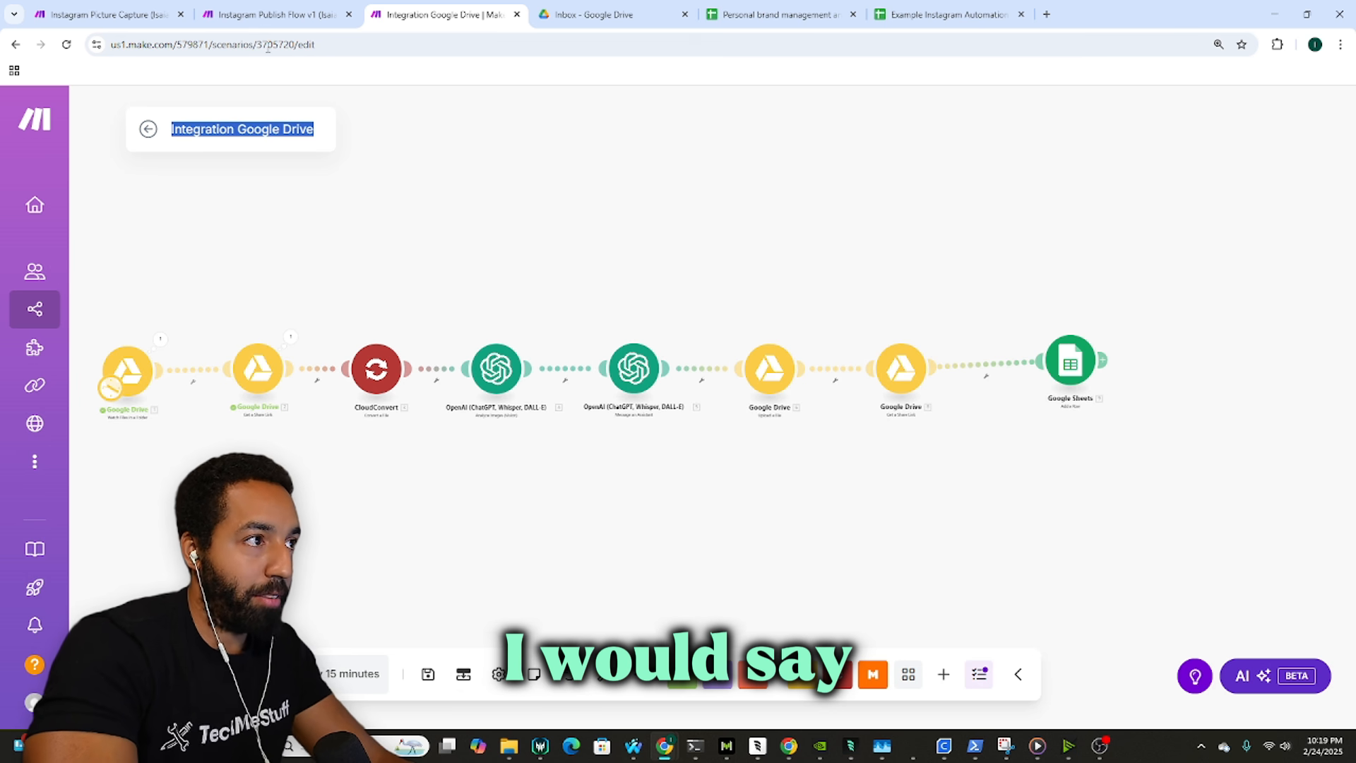
text(Instagram)
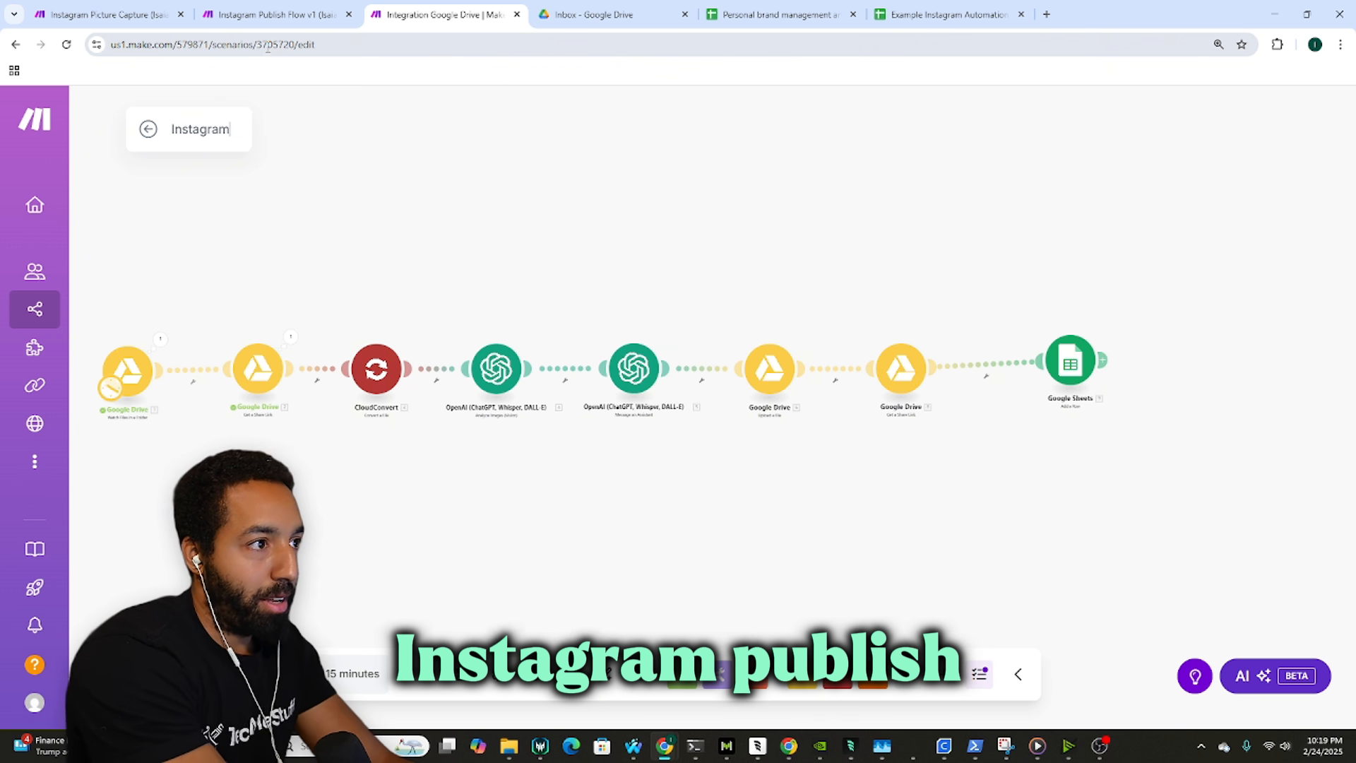
text( Plblisj)
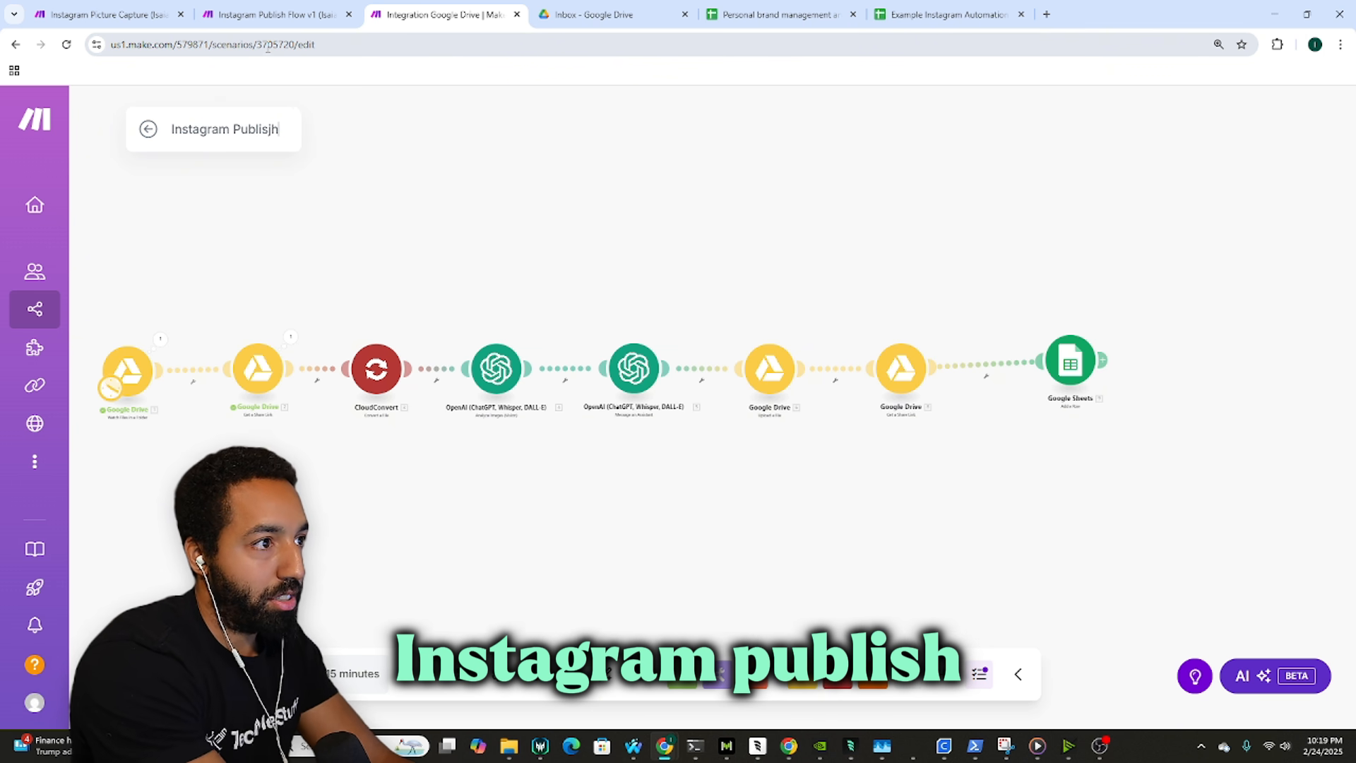
text(h )
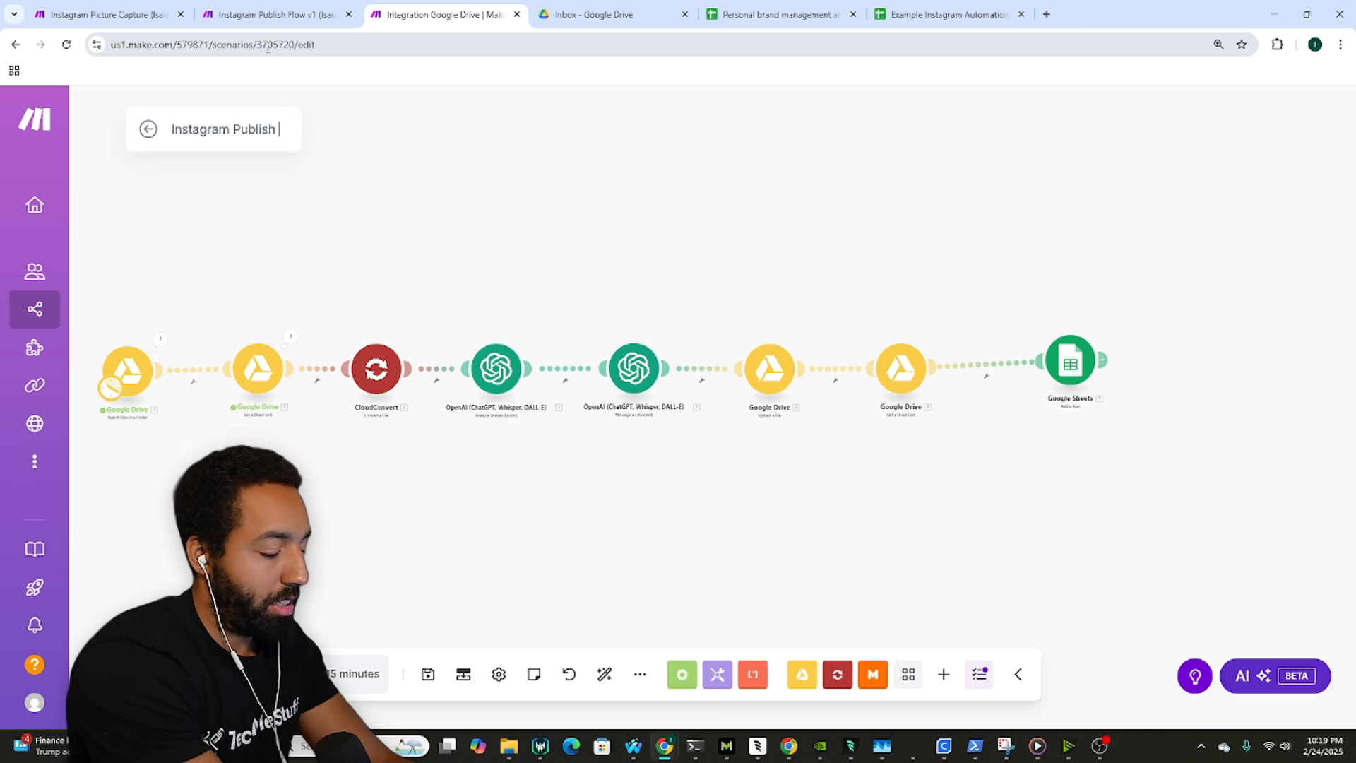
text(Flow)
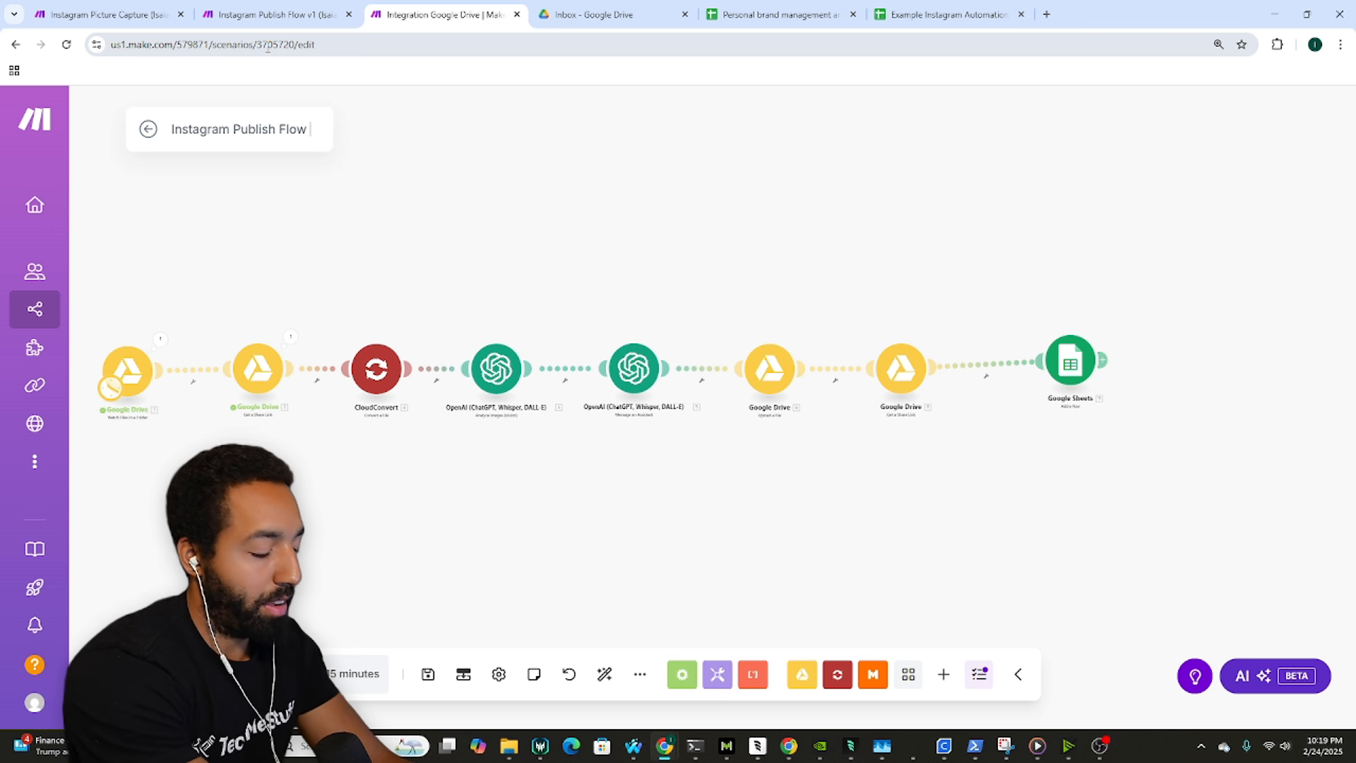
text( Example)
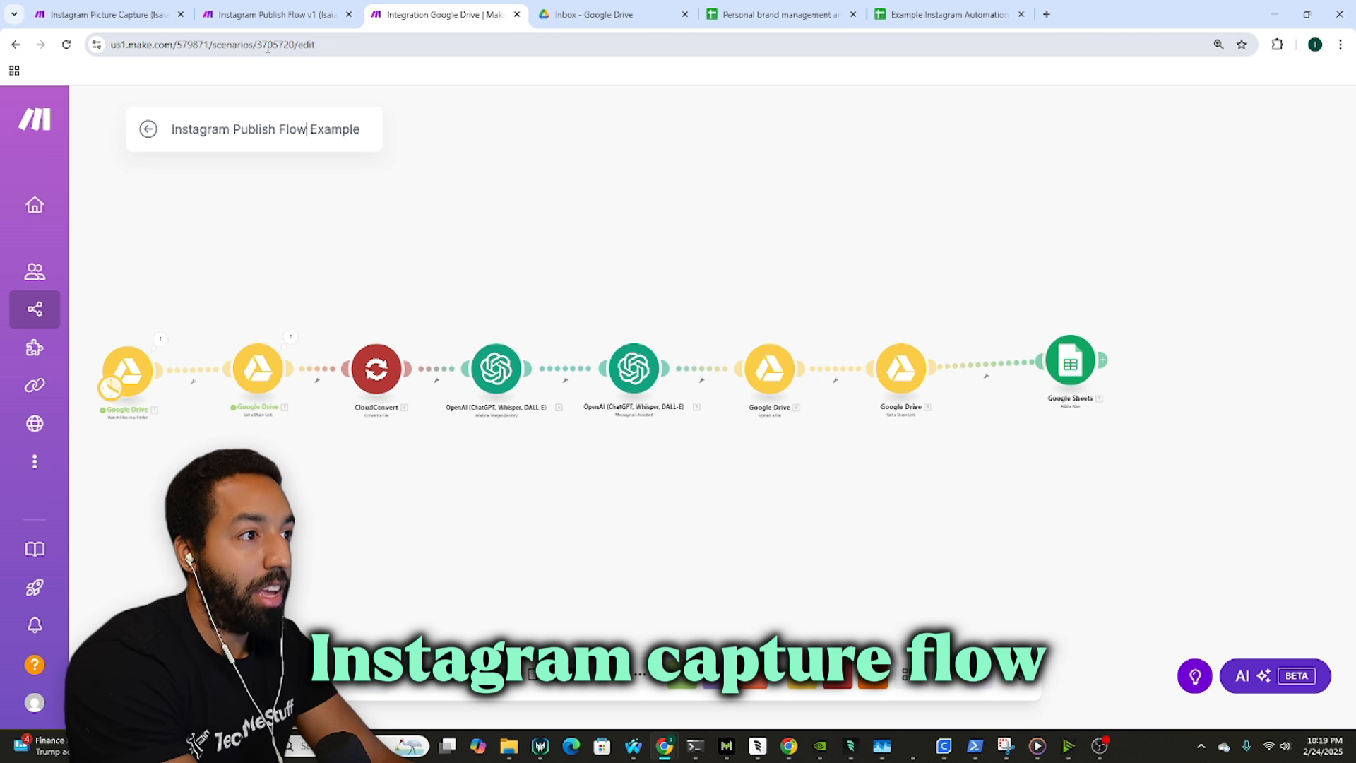
key(BackSpace)
key(BackSpace)
key(BackSpace)
key(BackSpace)
key(BackSpace)
key(BackSpace)
key(BackSpace)
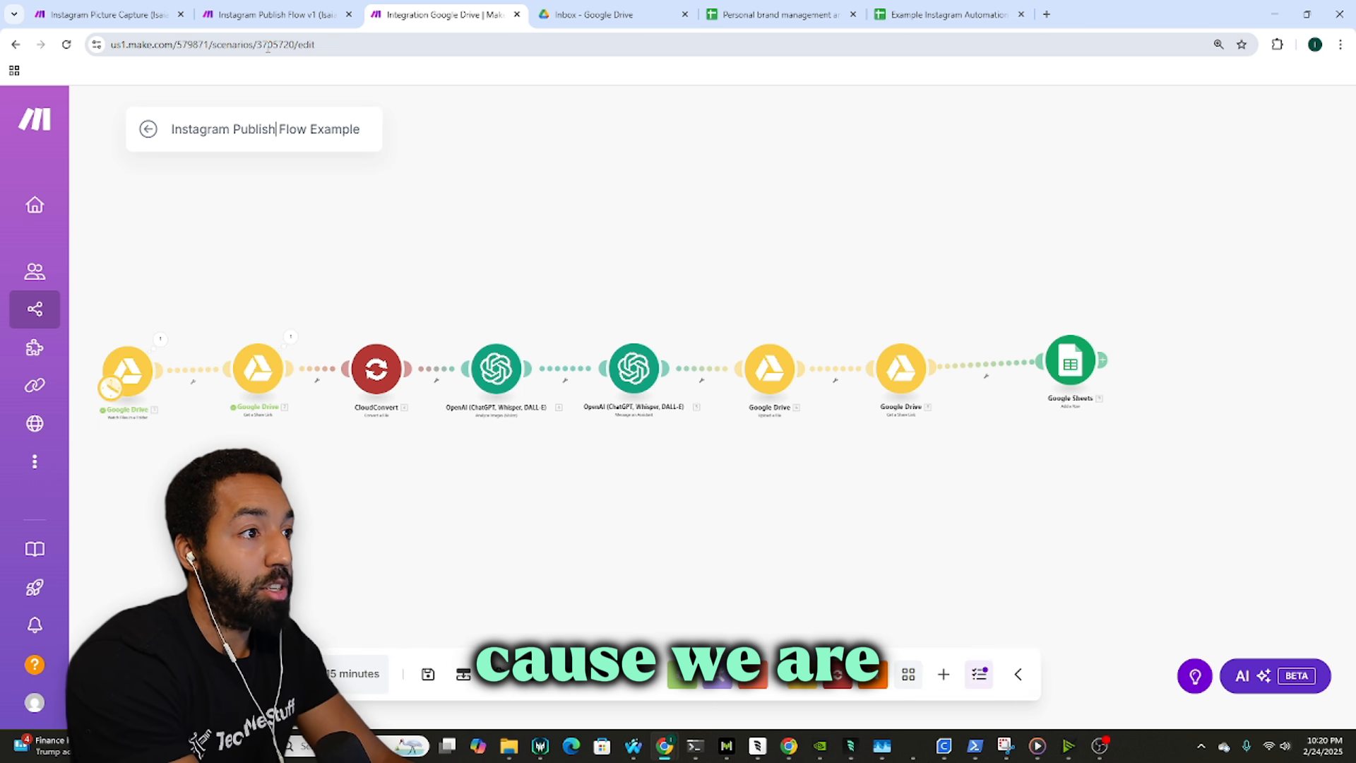
key(BackSpace)
text(Pict)
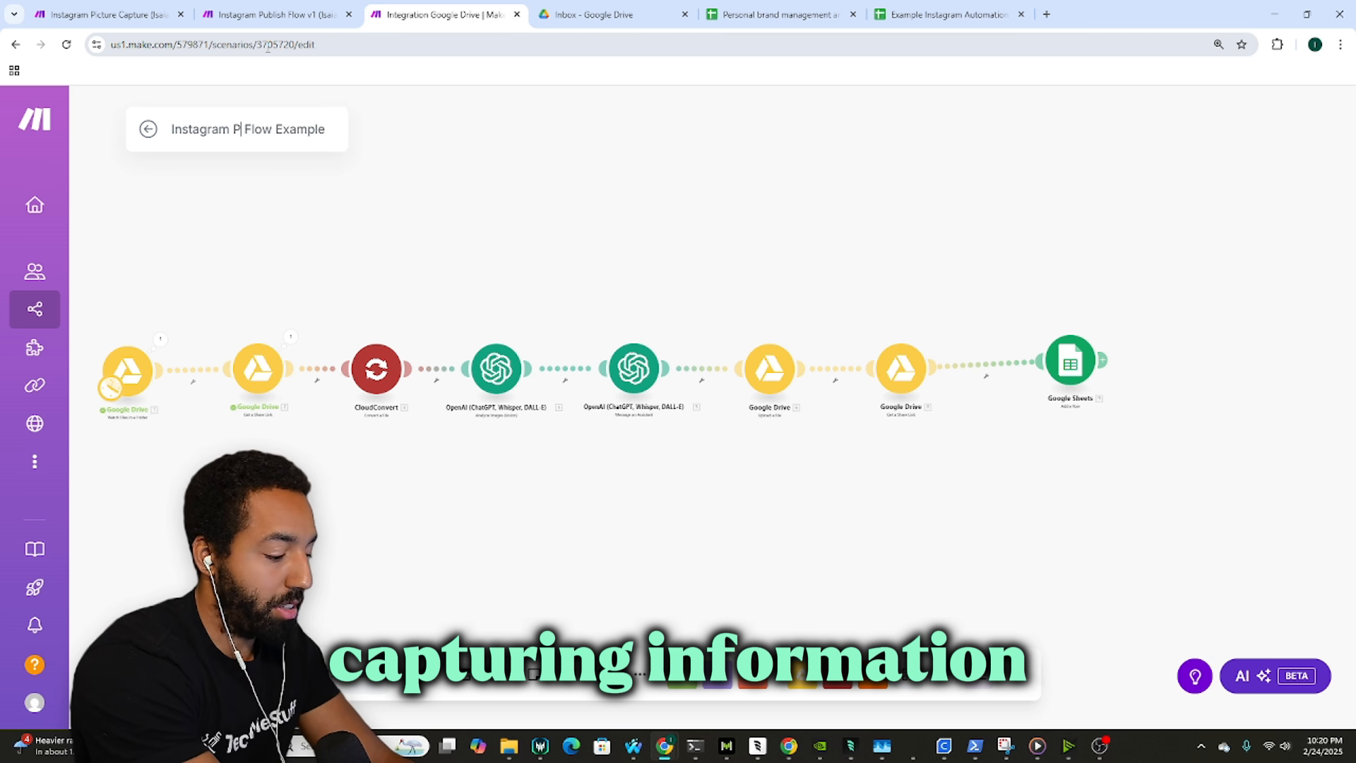
text(ure C)
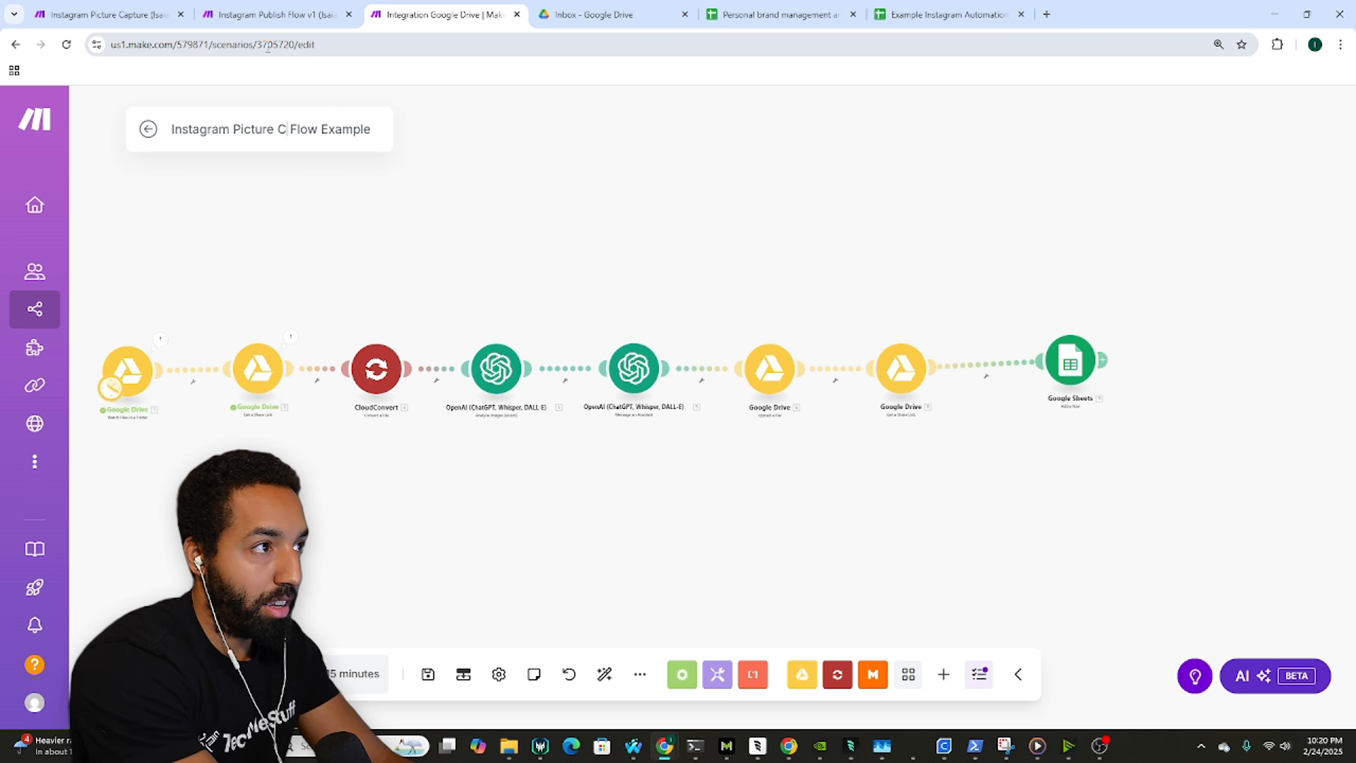
text(a[t)
key(BackSpace)
key(BackSpace)
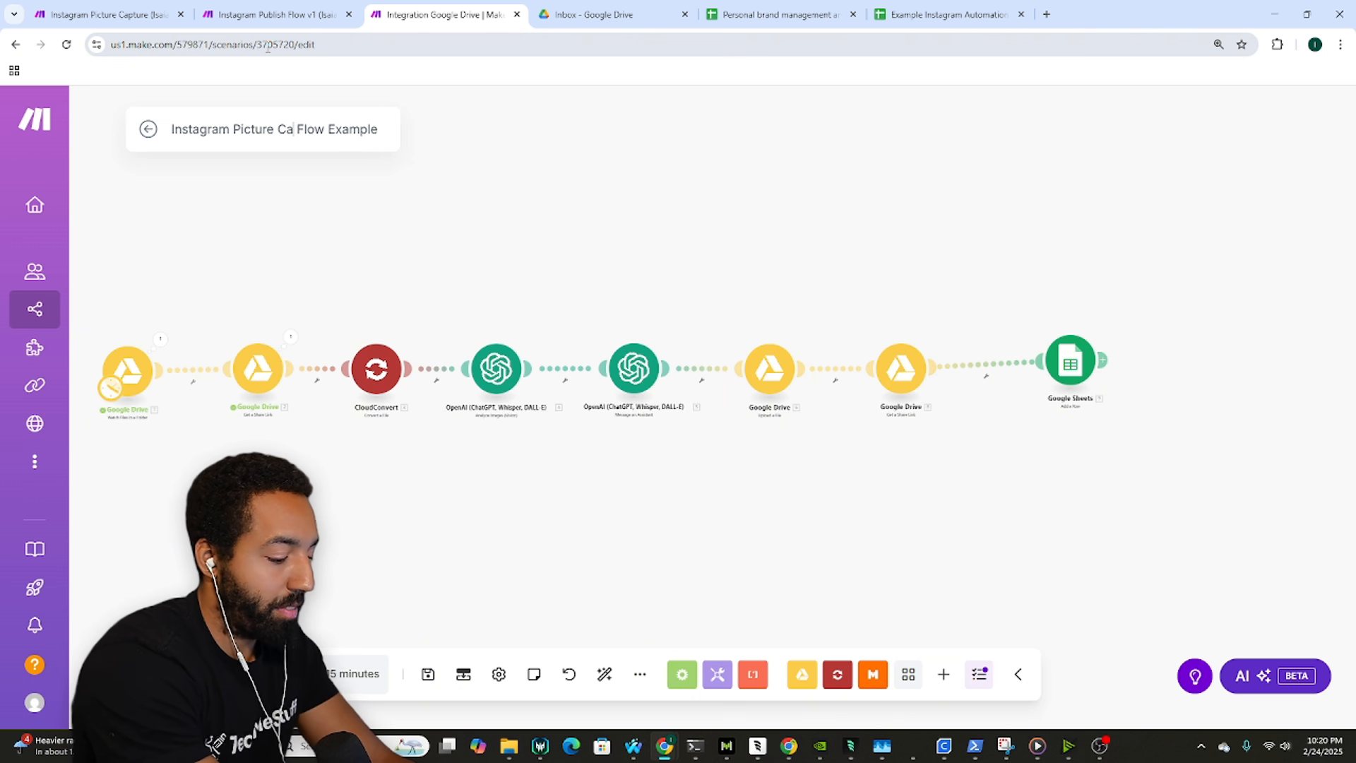
text(pture)
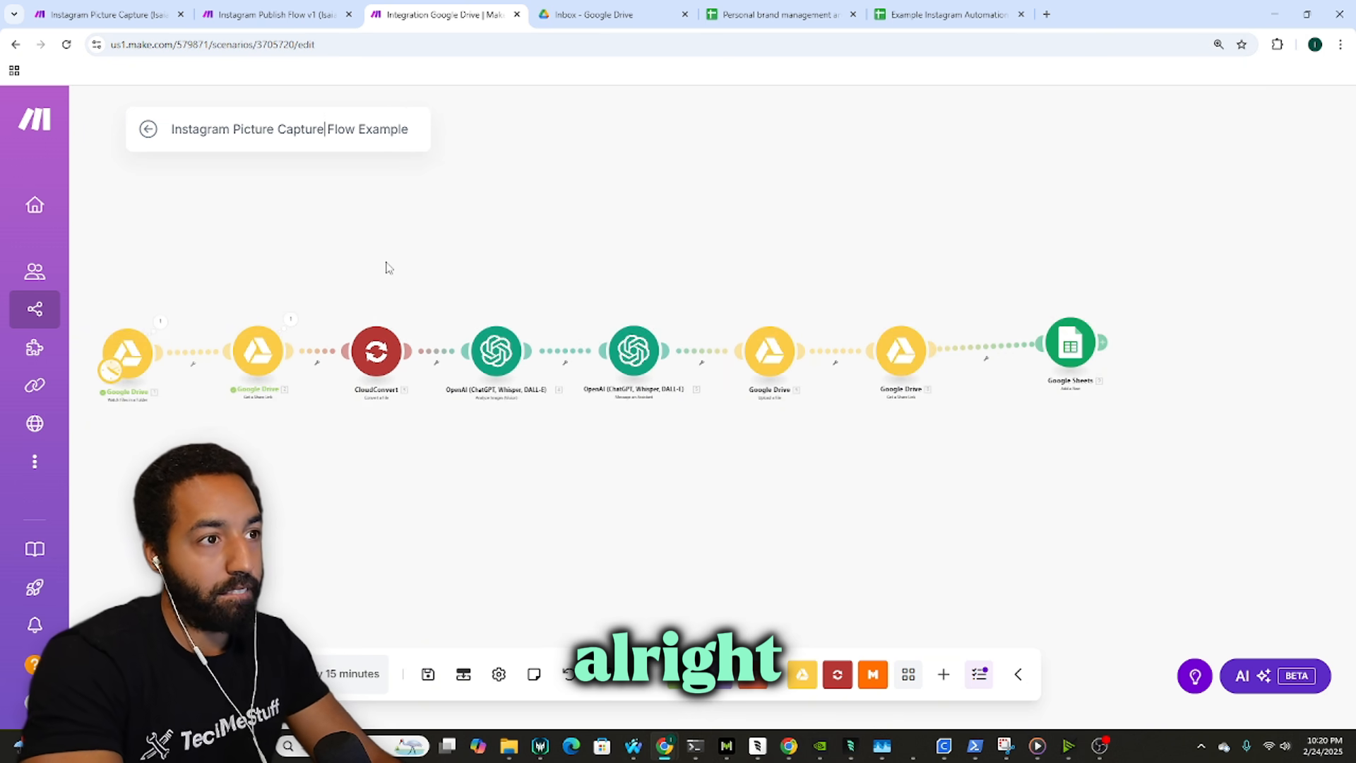
key(ctrl+s)
click(797, 479)
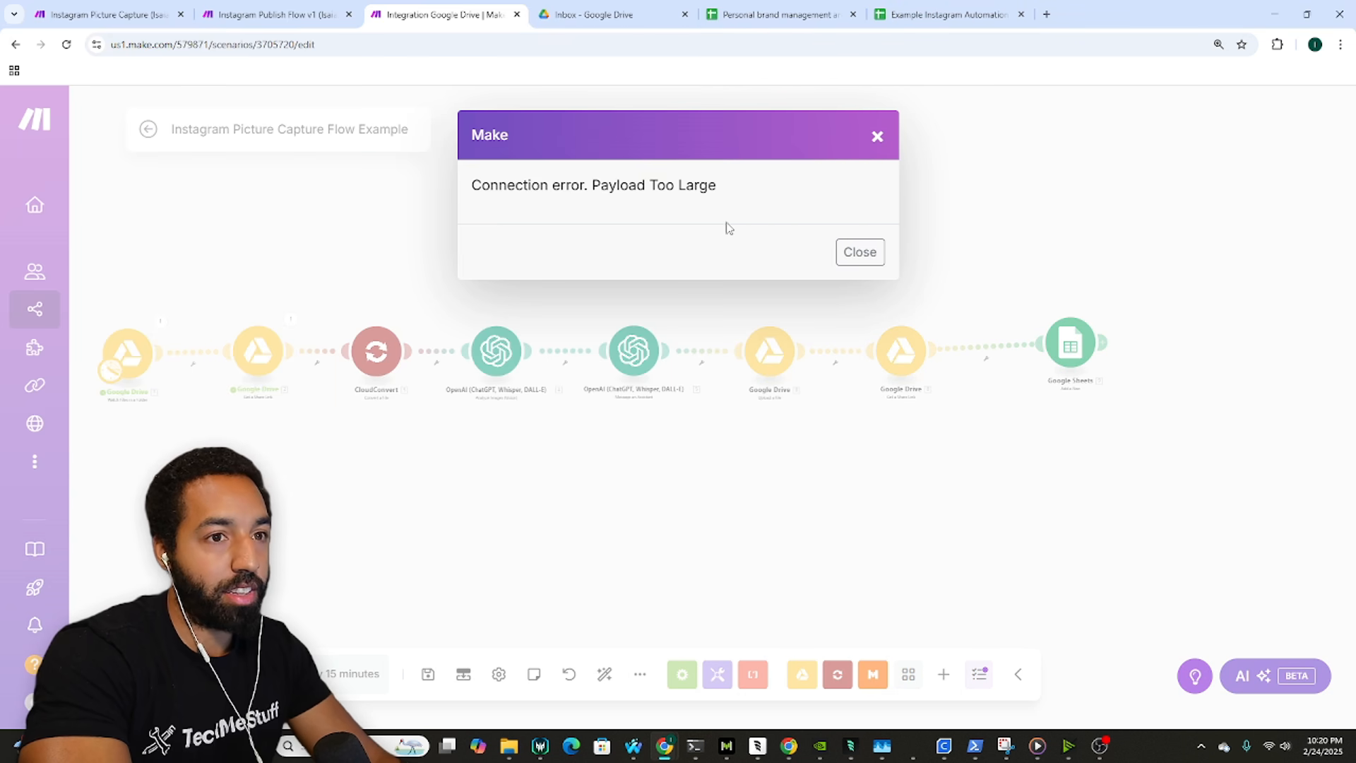
click(859, 252)
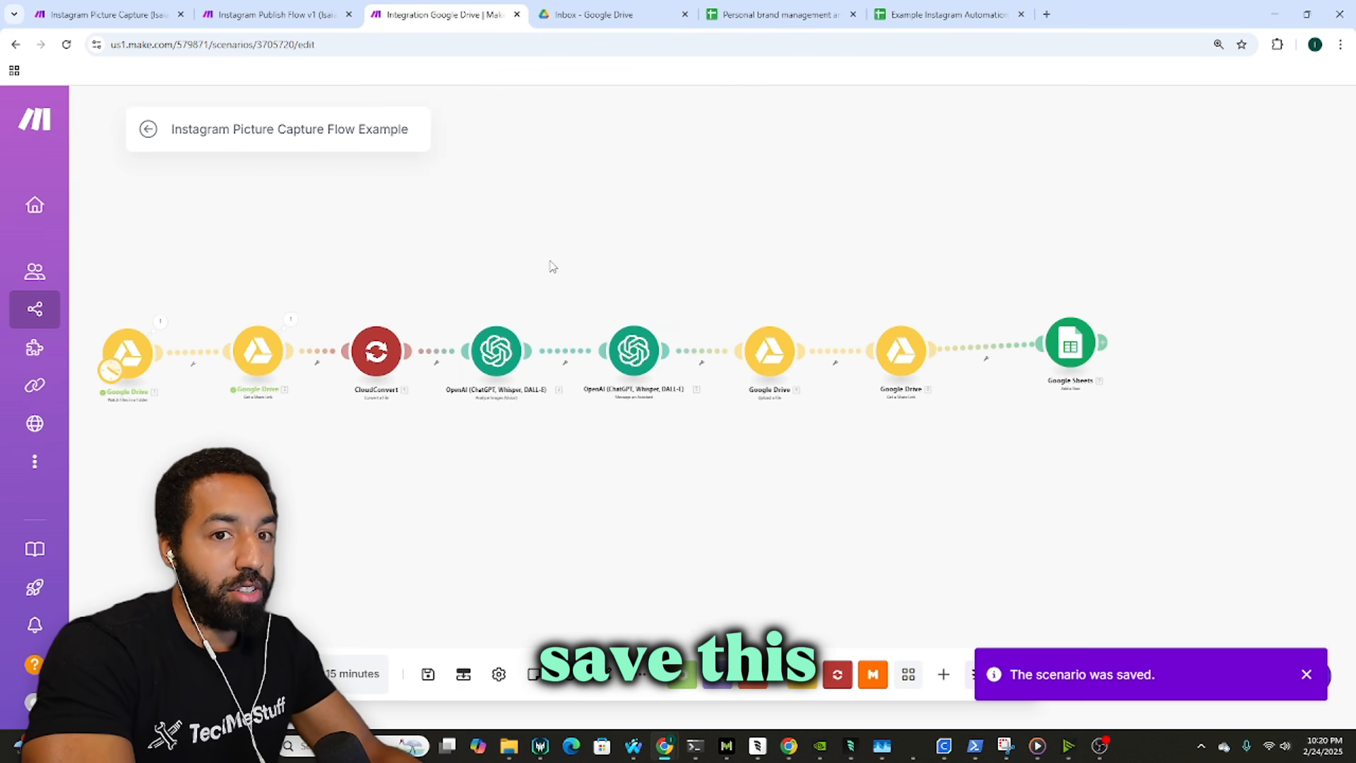
drag(576, 267, 764, 270)
Step: Paste a third lion image copy into Drive's Inbox, then go back to Make
click(607, 14)
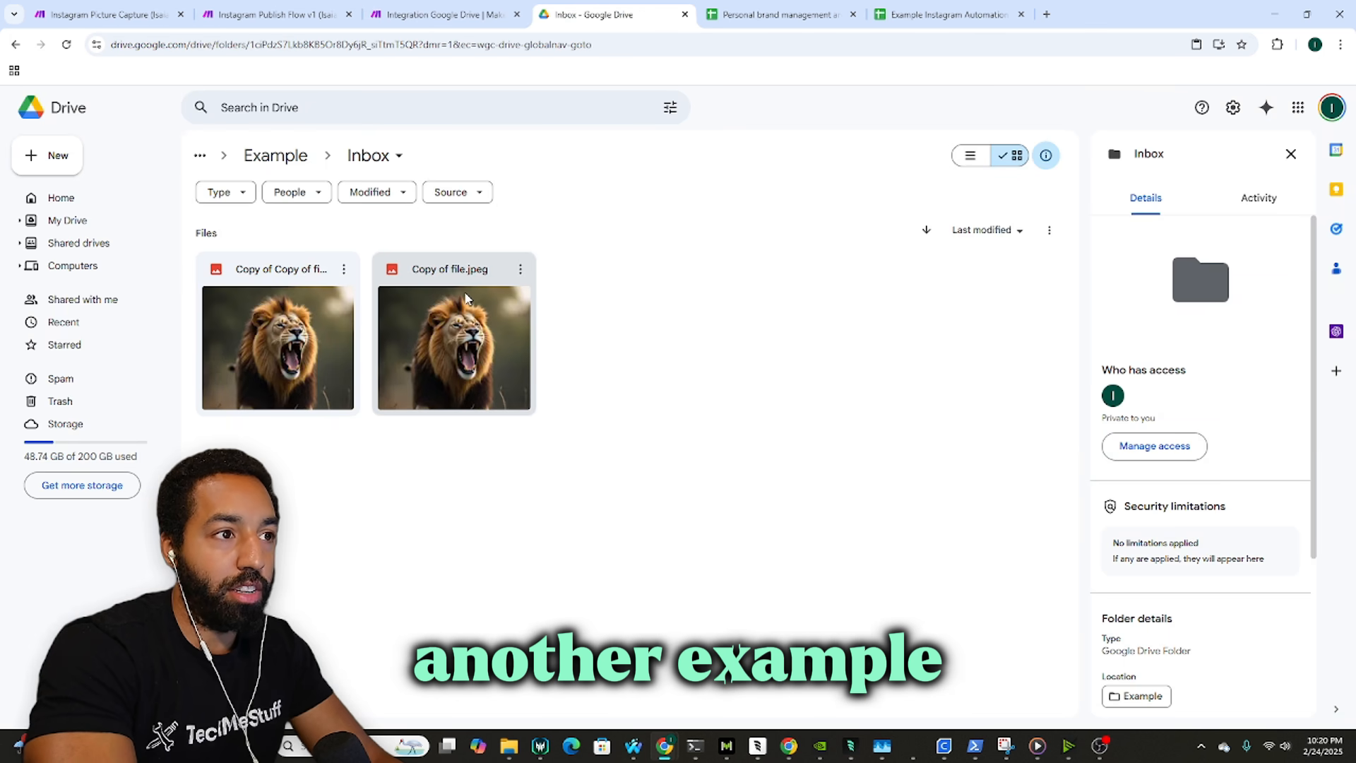
click(346, 326)
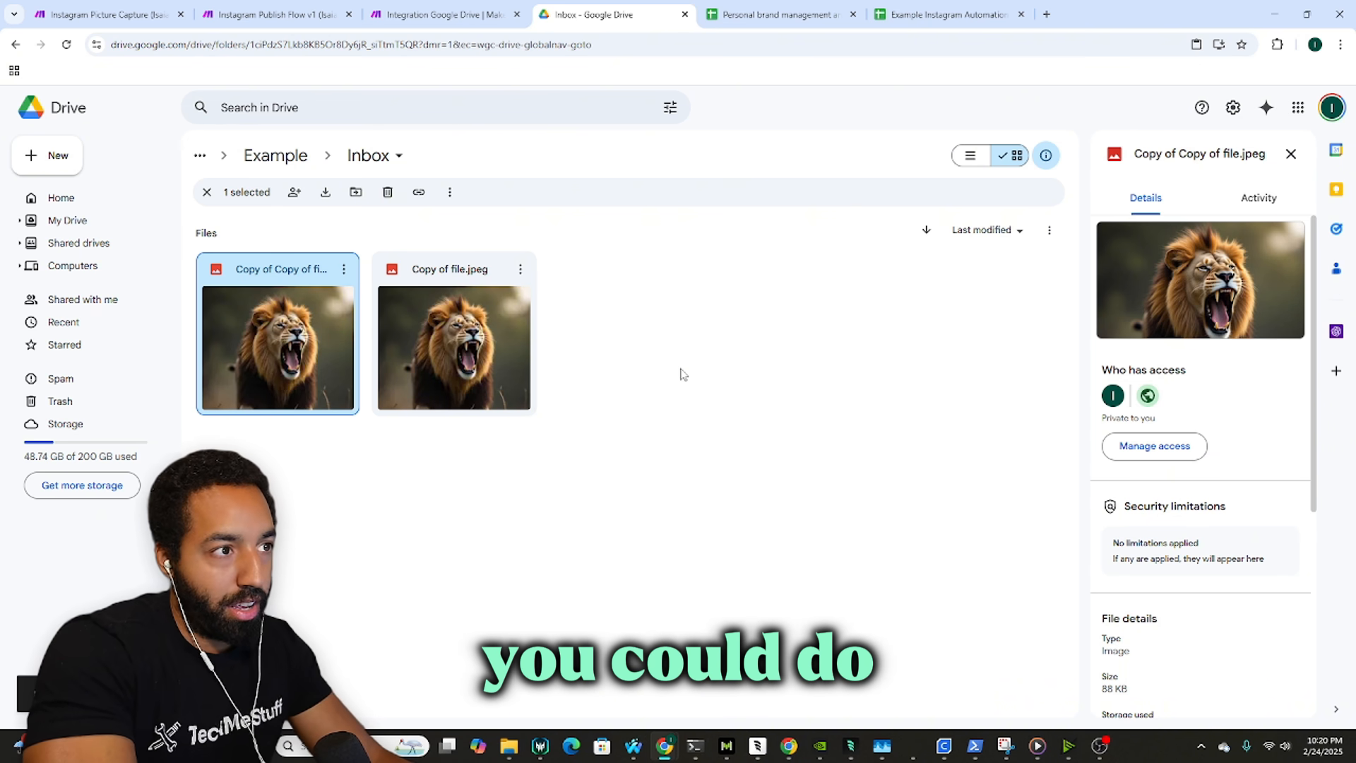
key(ctrl+v)
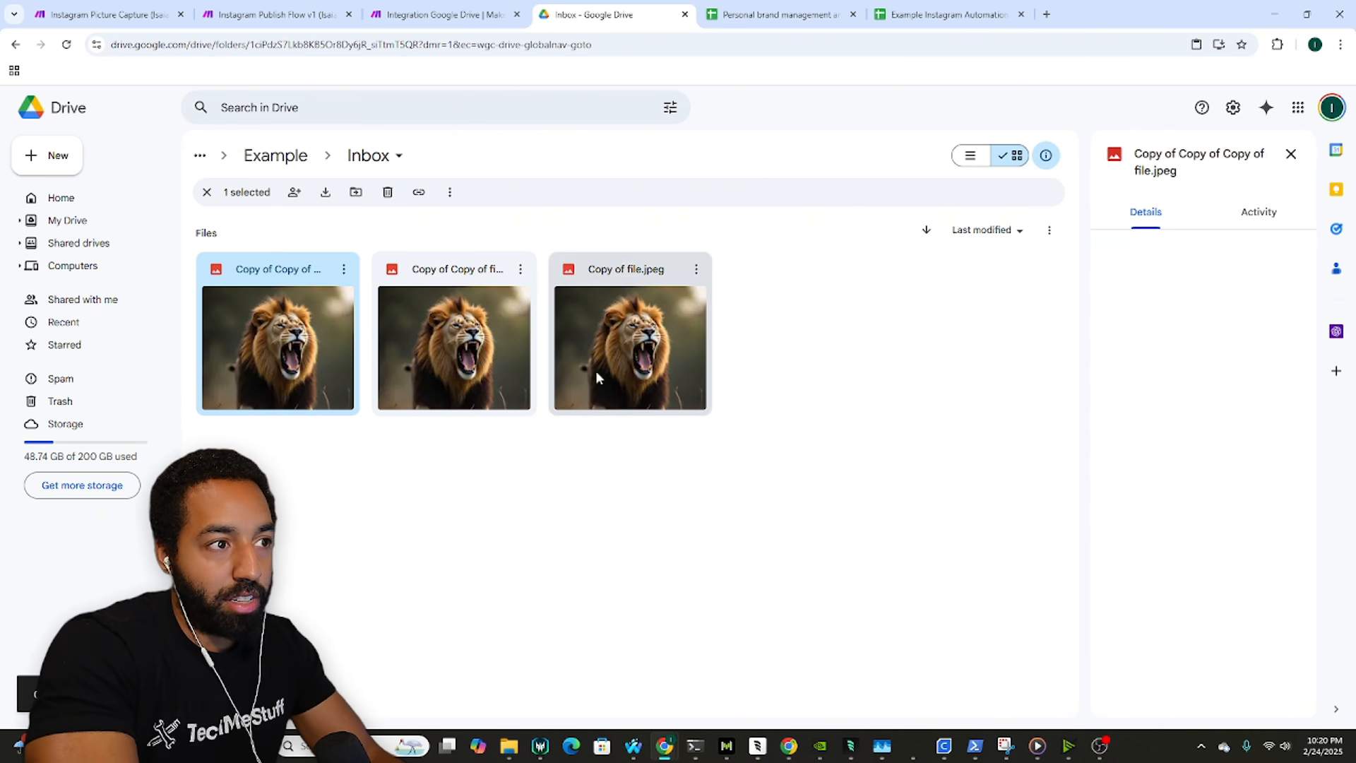
click(474, 8)
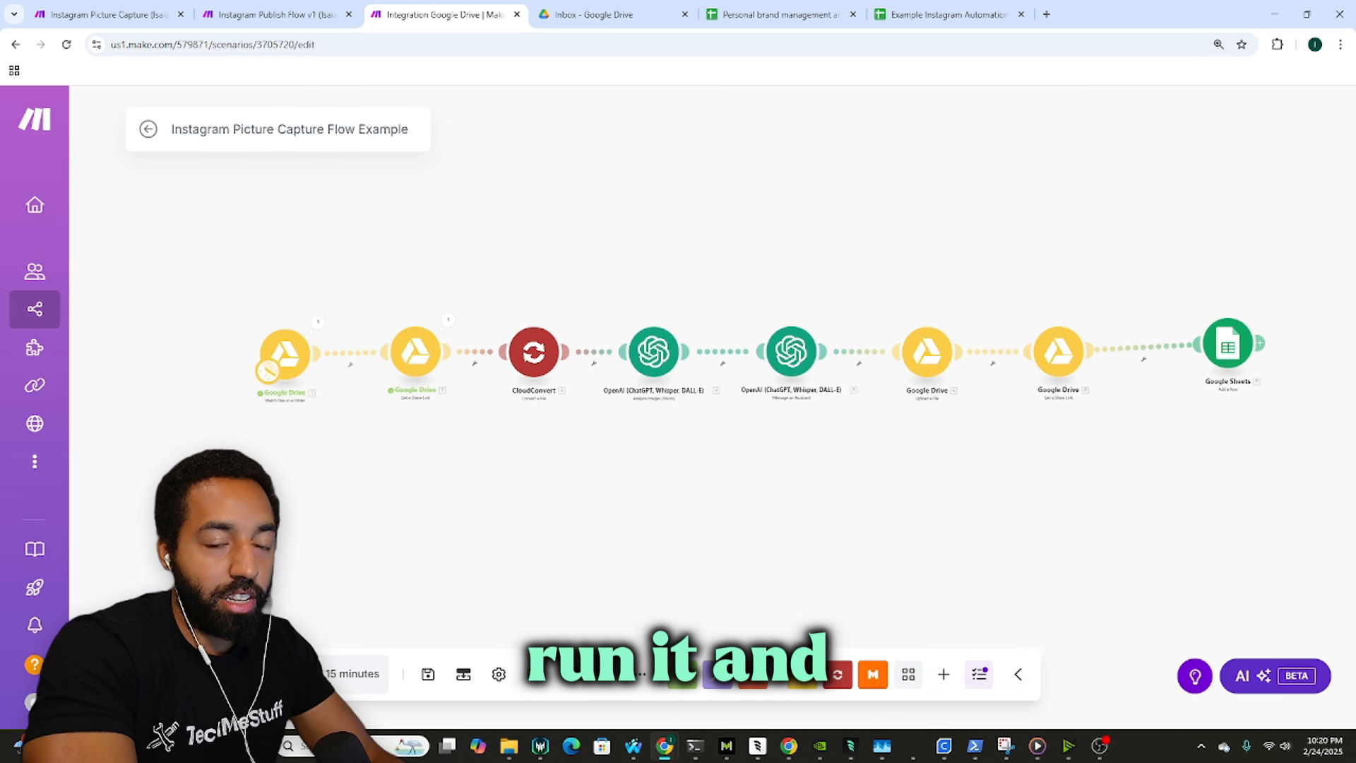
Step: Switch the CloudConvert module to the second API KEY connection and save it
scroll(238, 351, up, 2)
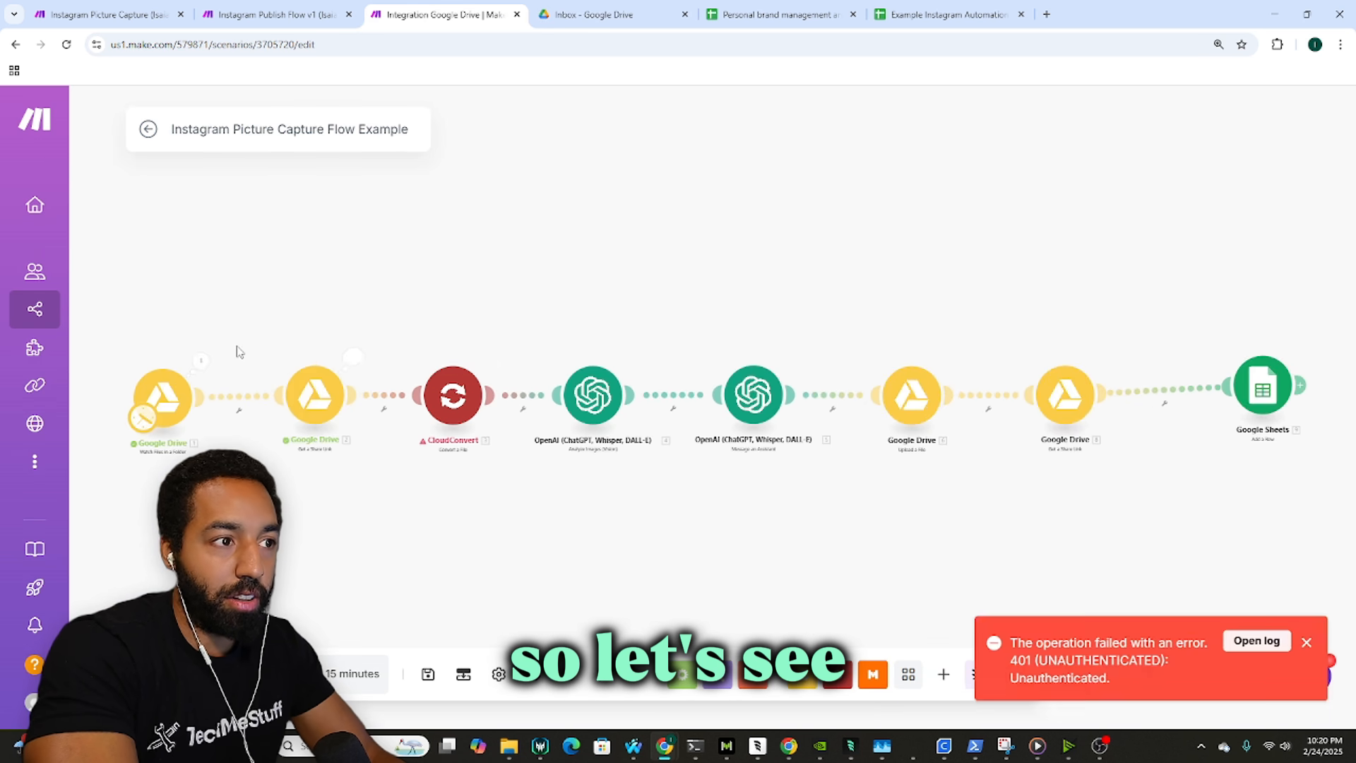
click(453, 394)
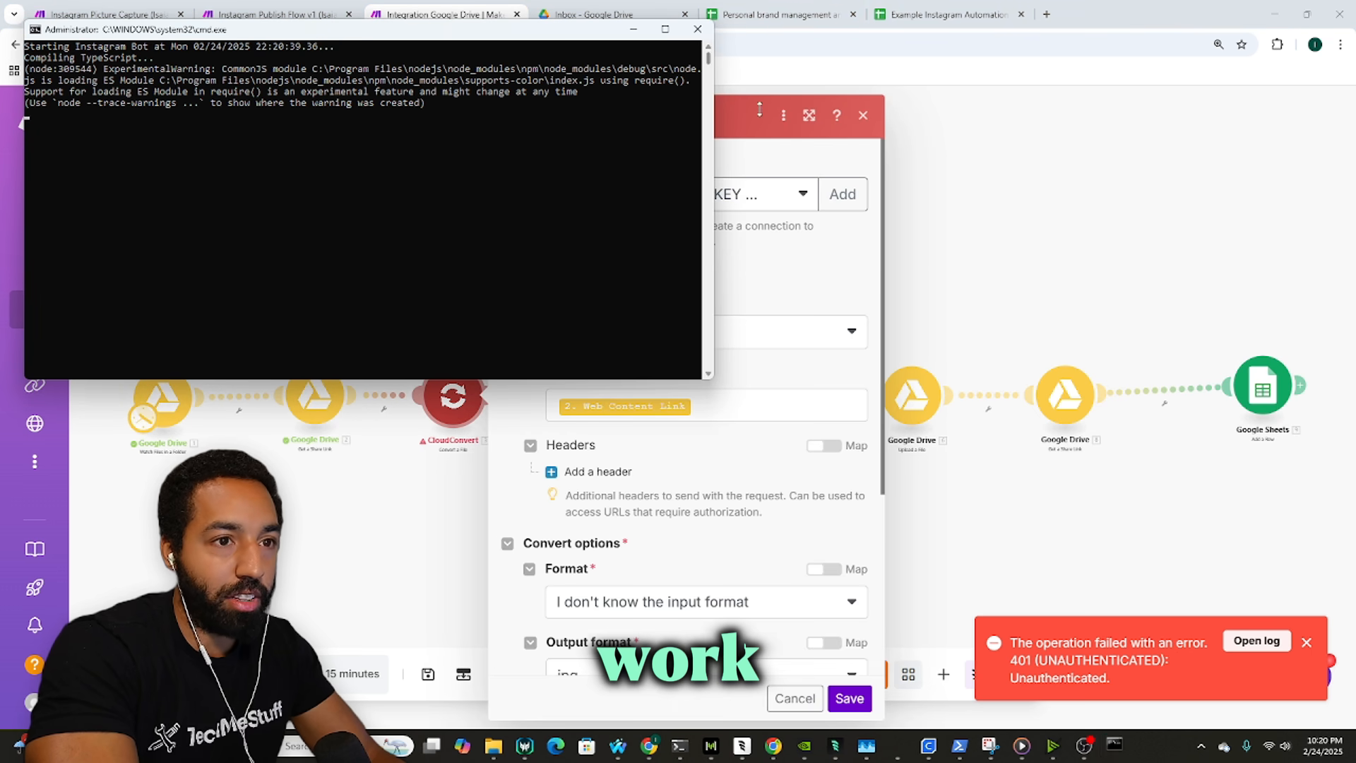
click(635, 31)
click(761, 199)
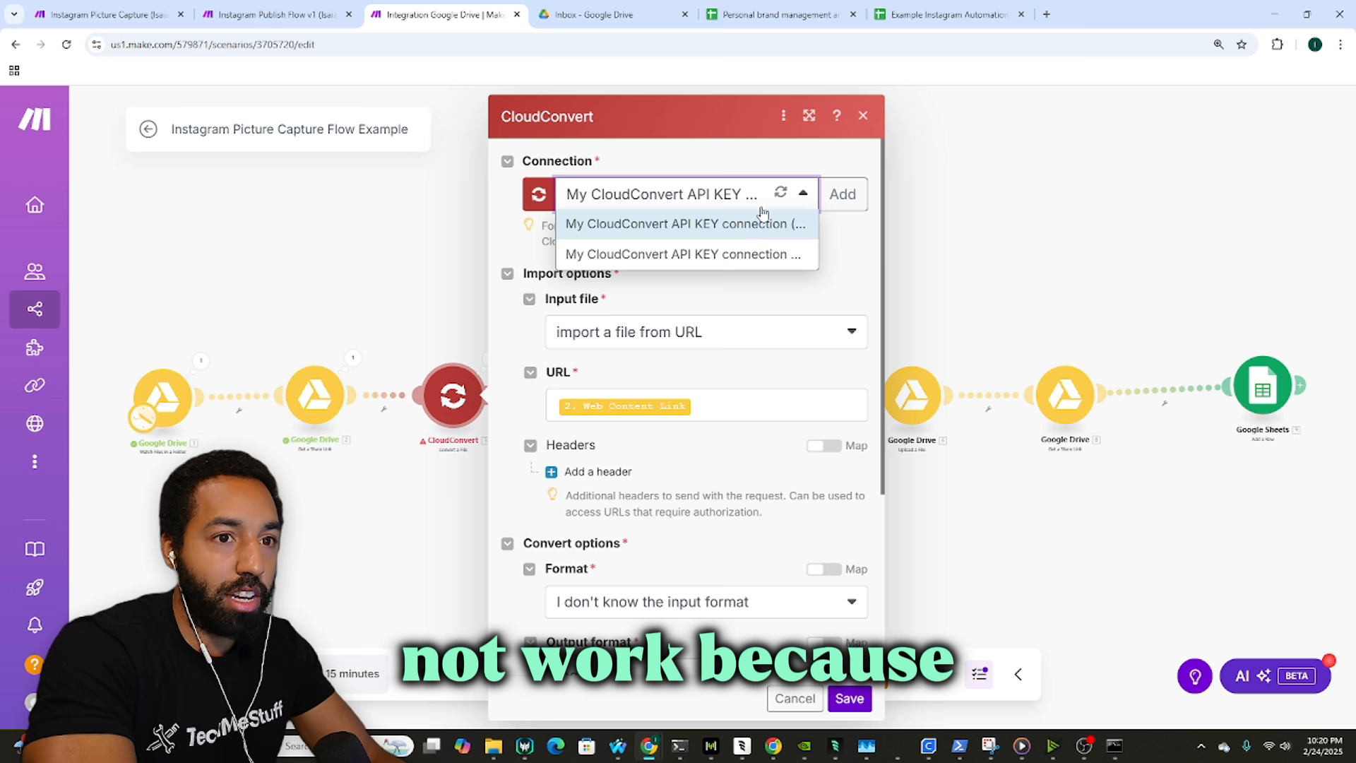
click(720, 254)
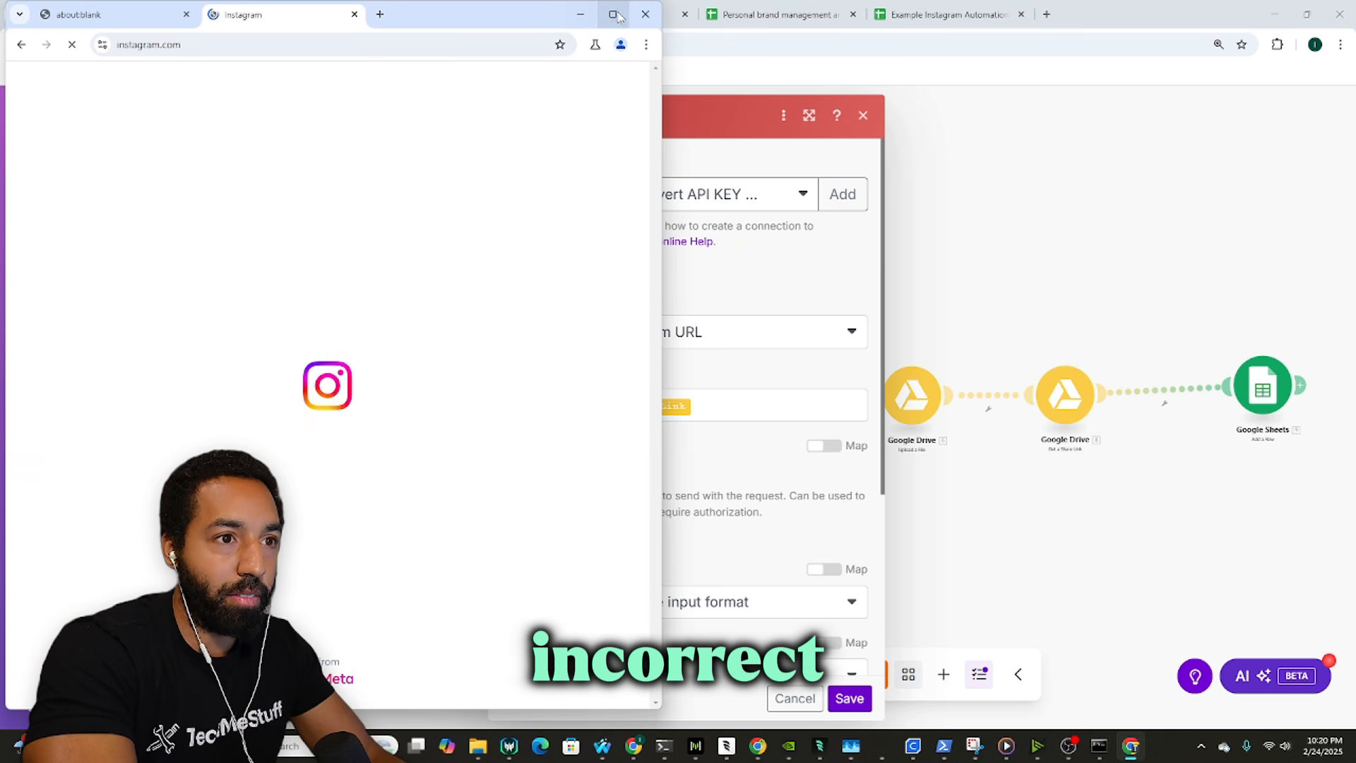
click(582, 14)
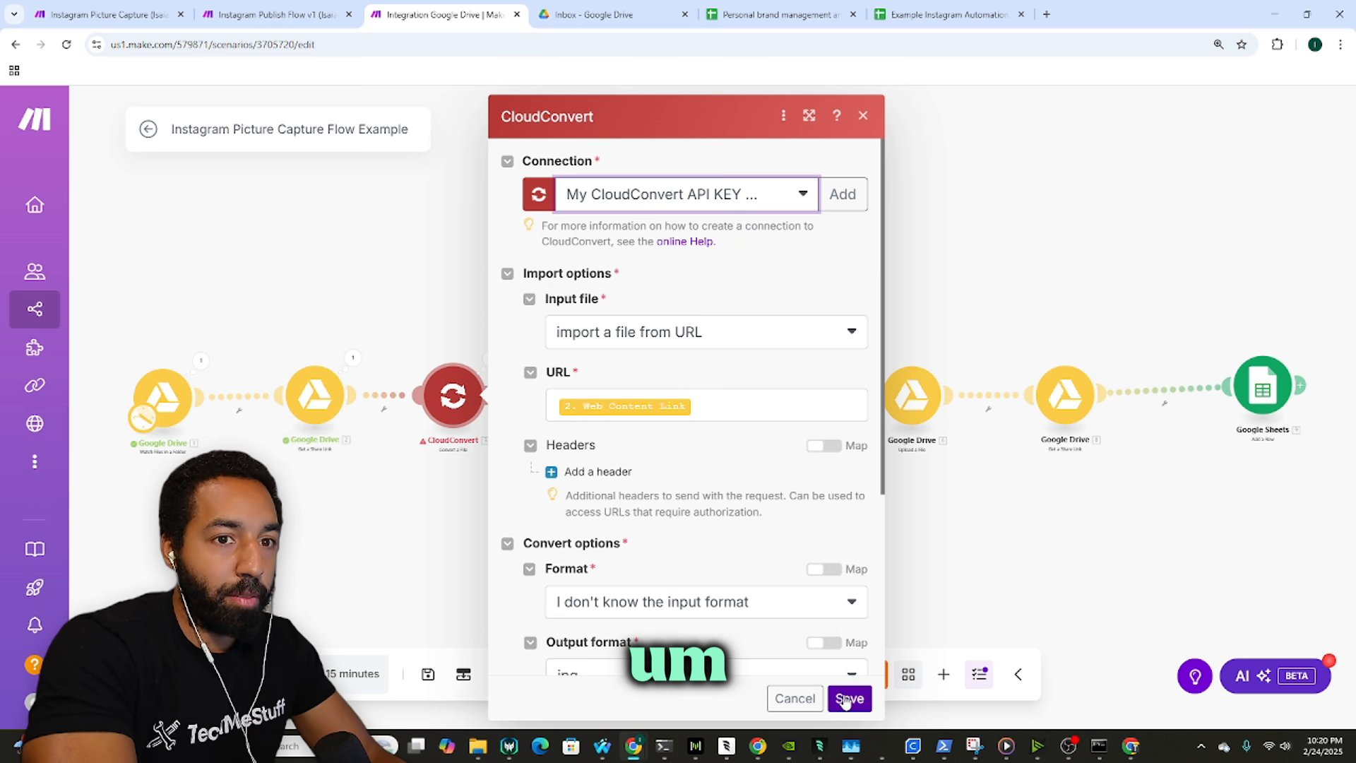
click(847, 698)
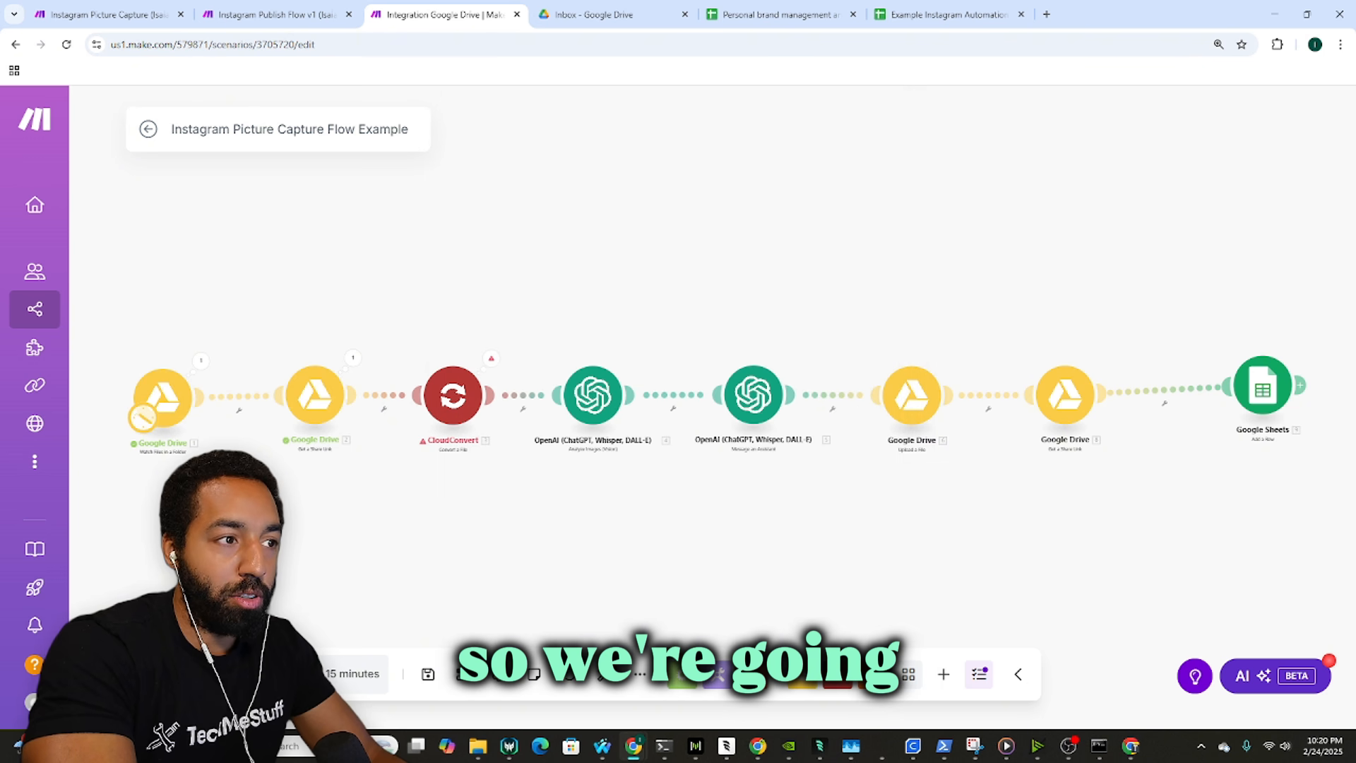
Step: Paste a fourth lion image copy into Drive's Inbox and return to the Make scenario
click(621, 14)
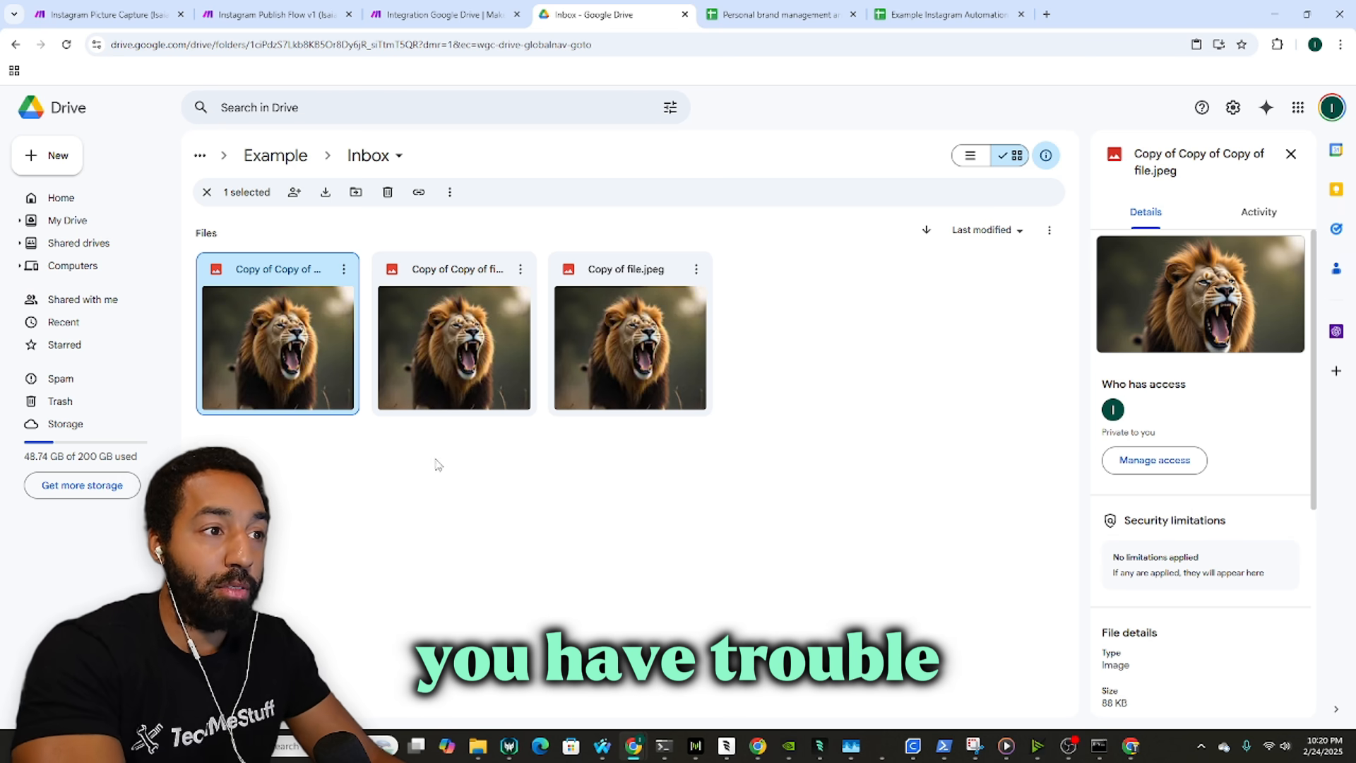
click(426, 9)
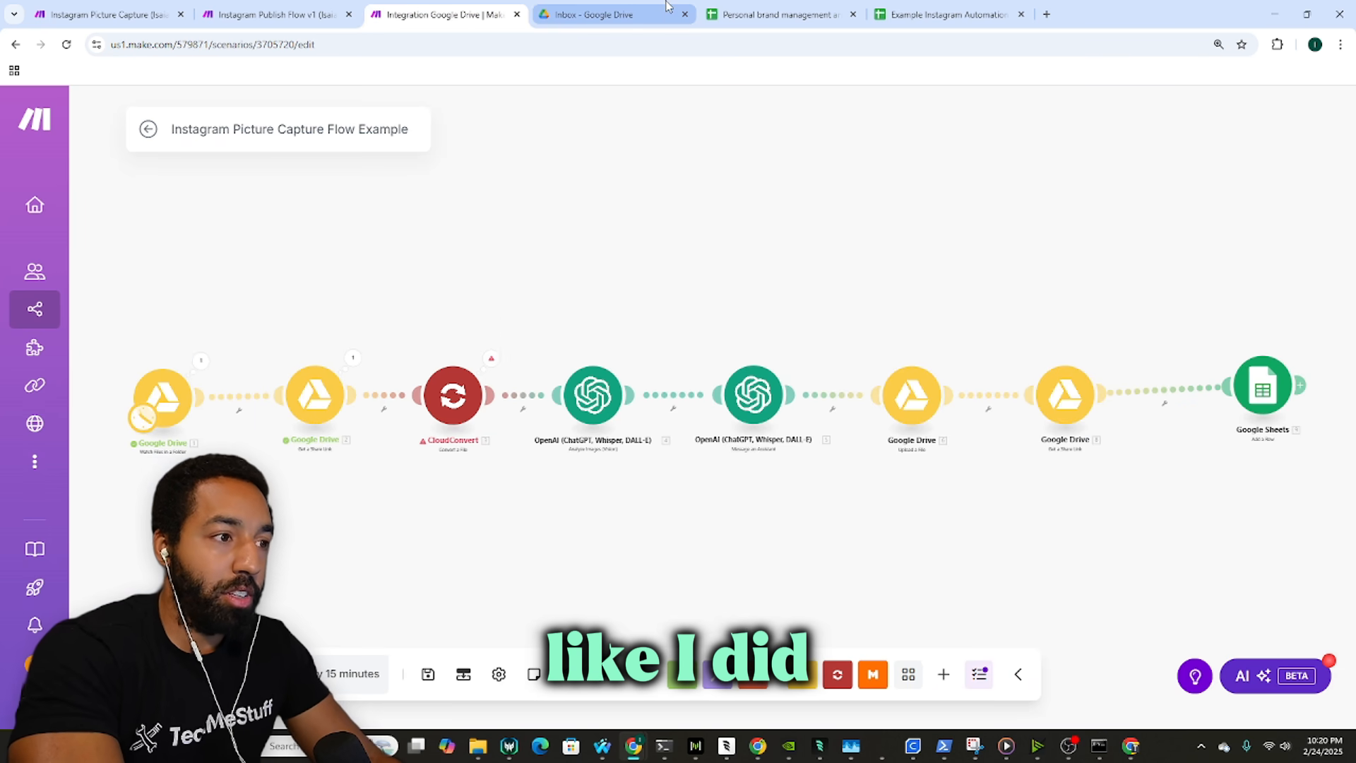
click(635, 14)
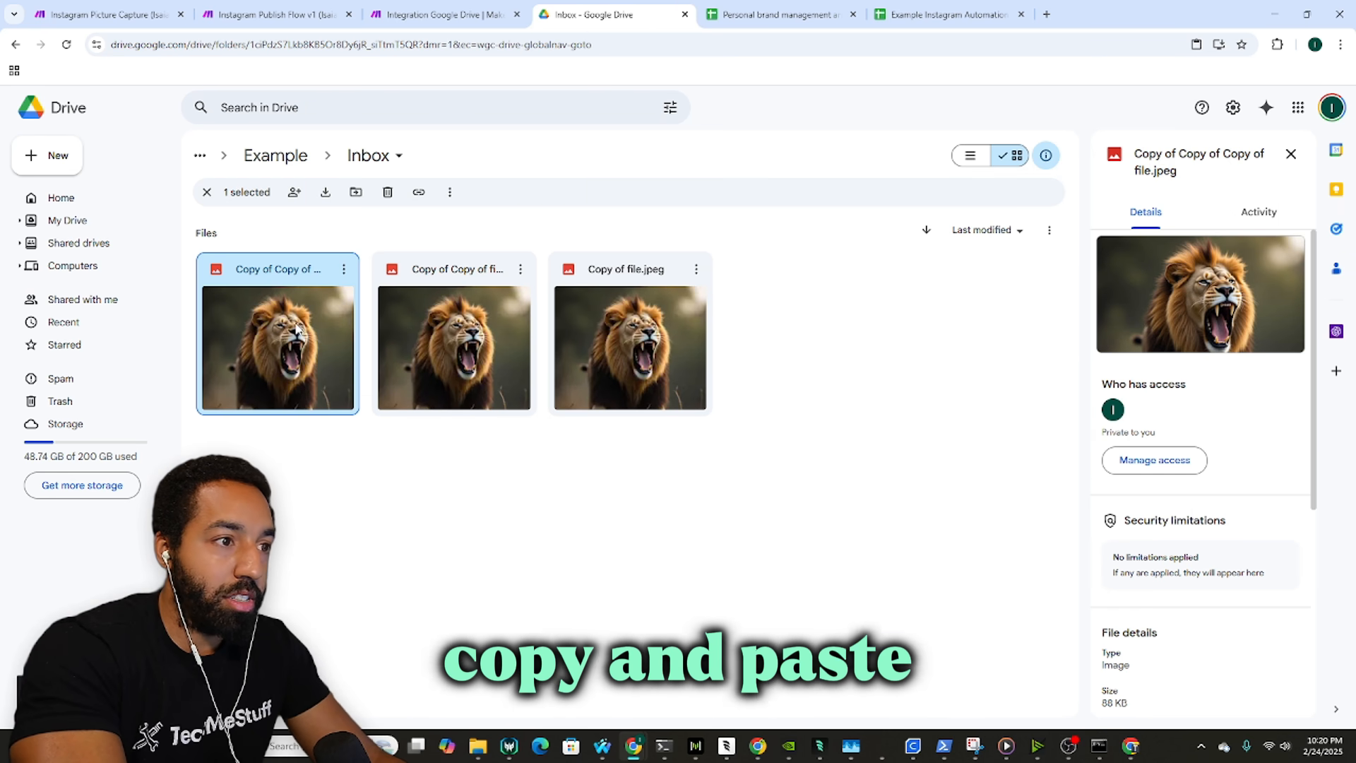
key(ctrl+v)
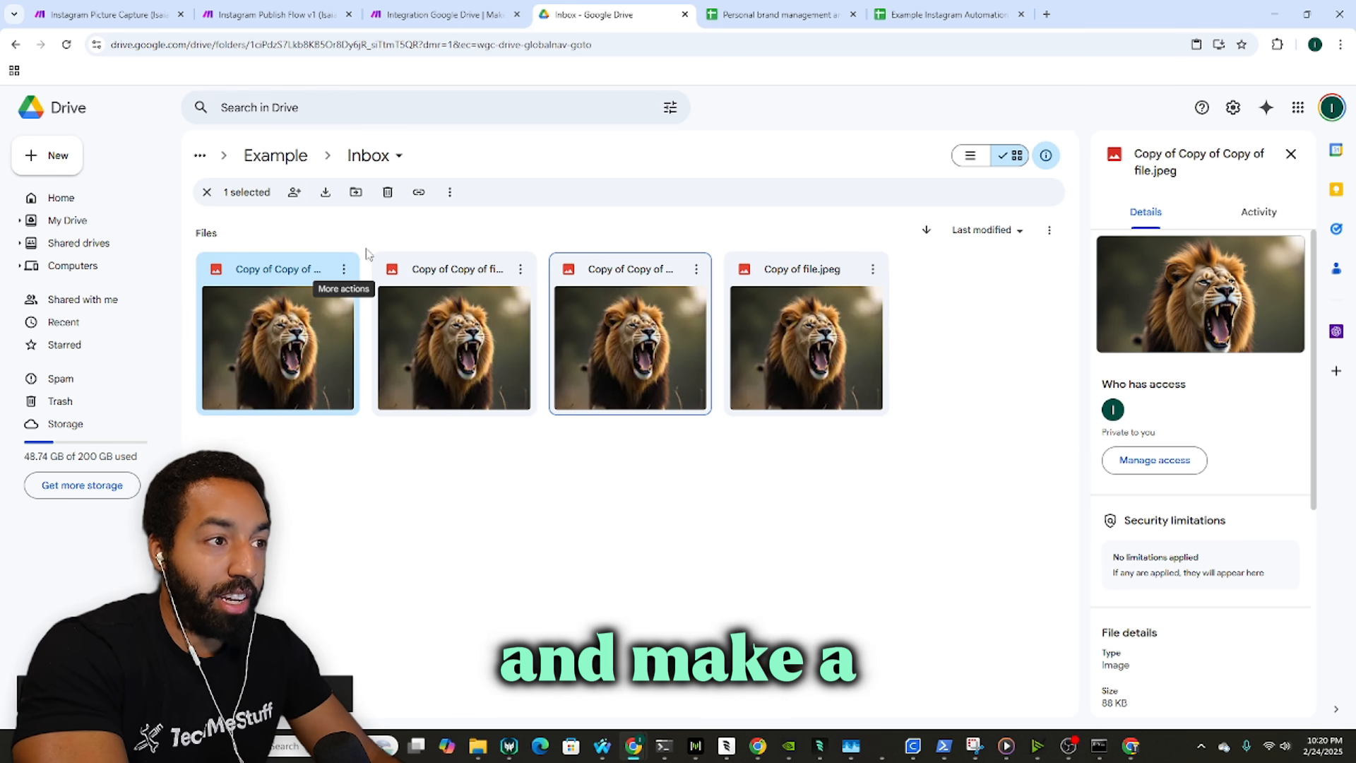
click(443, 14)
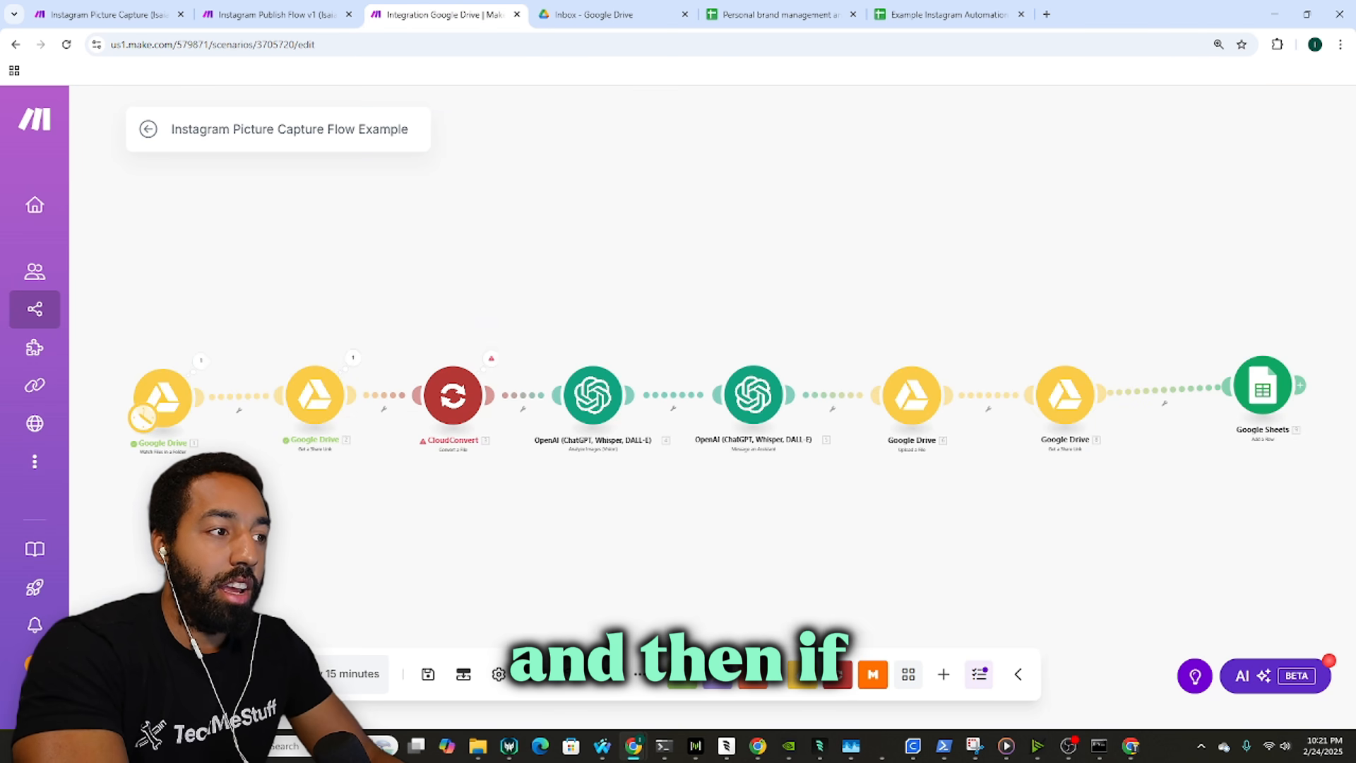
Step: Run the Instagram Picture Capture Flow Example once and pan across its completed modules to the Google Sheets step
click(176, 673)
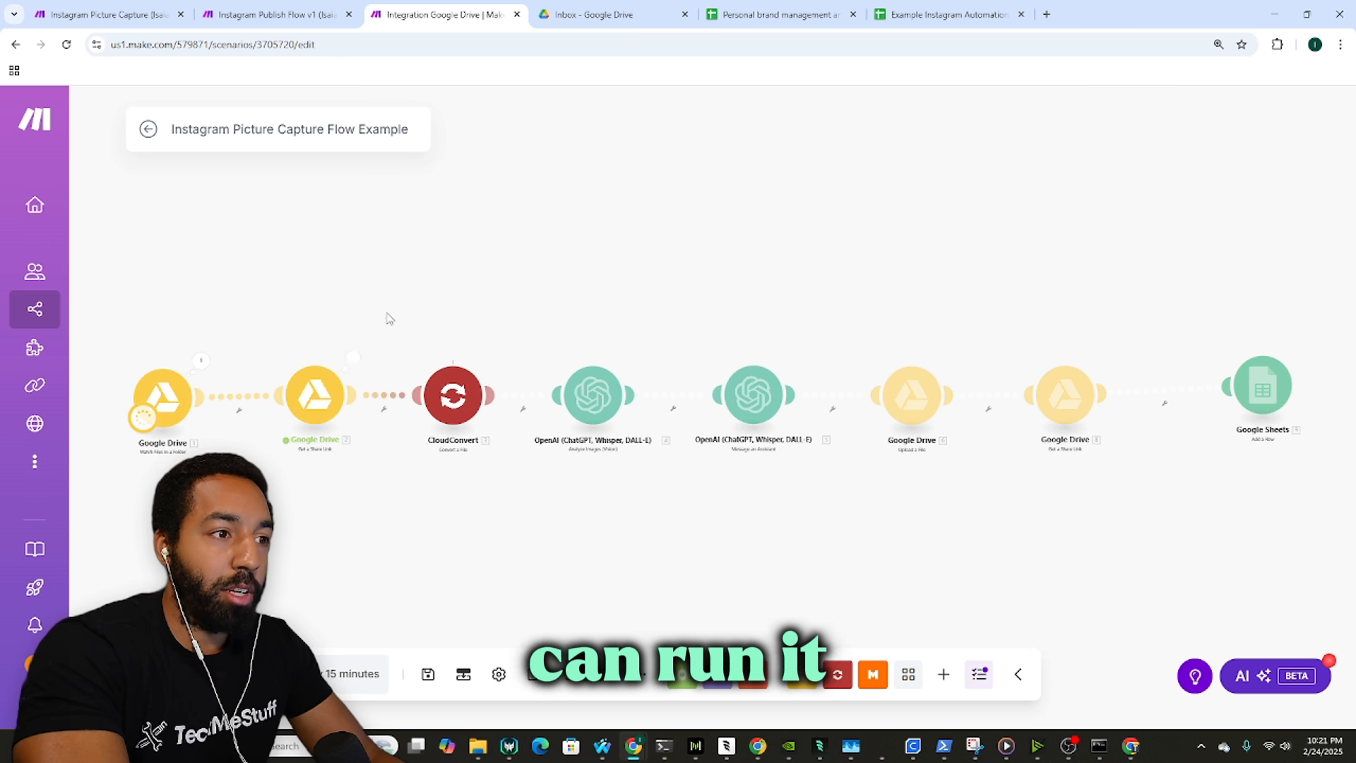
drag(390, 314, 285, 317)
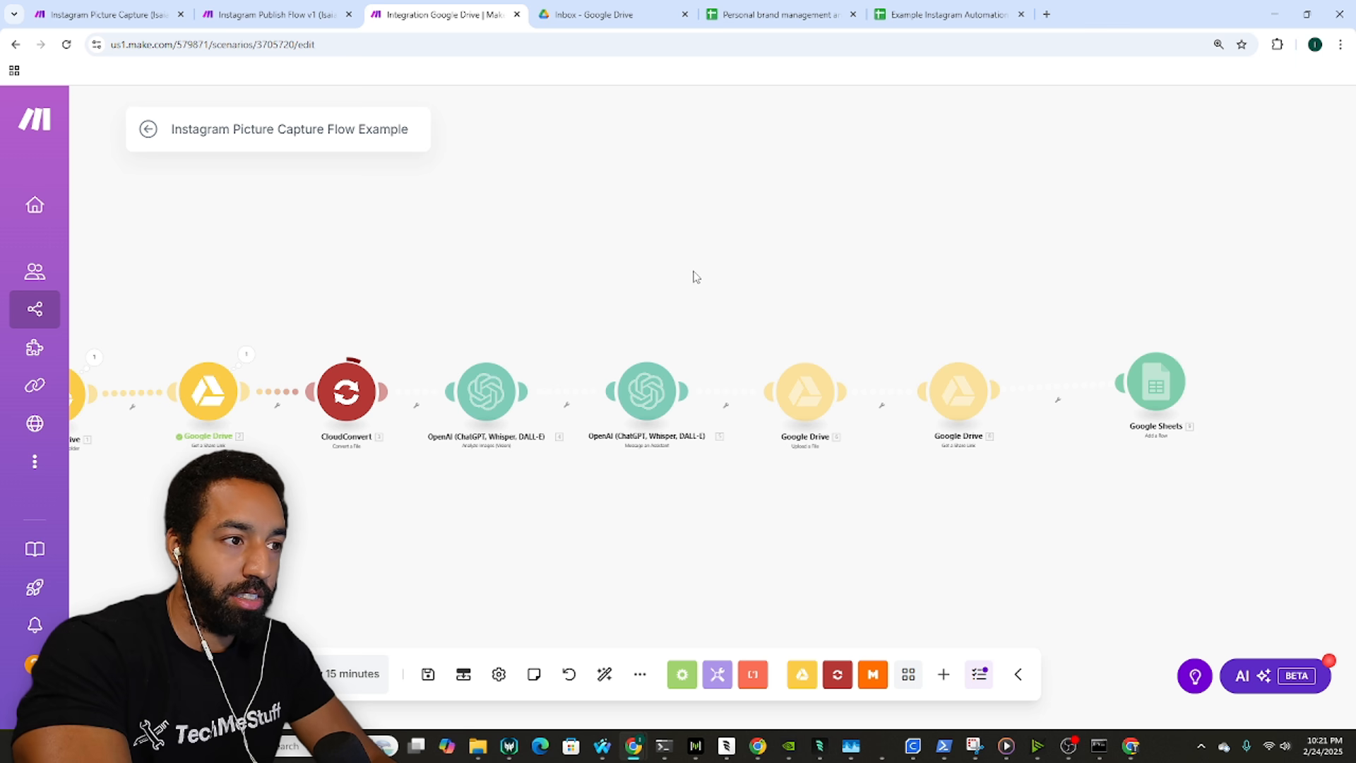
drag(698, 283, 644, 281)
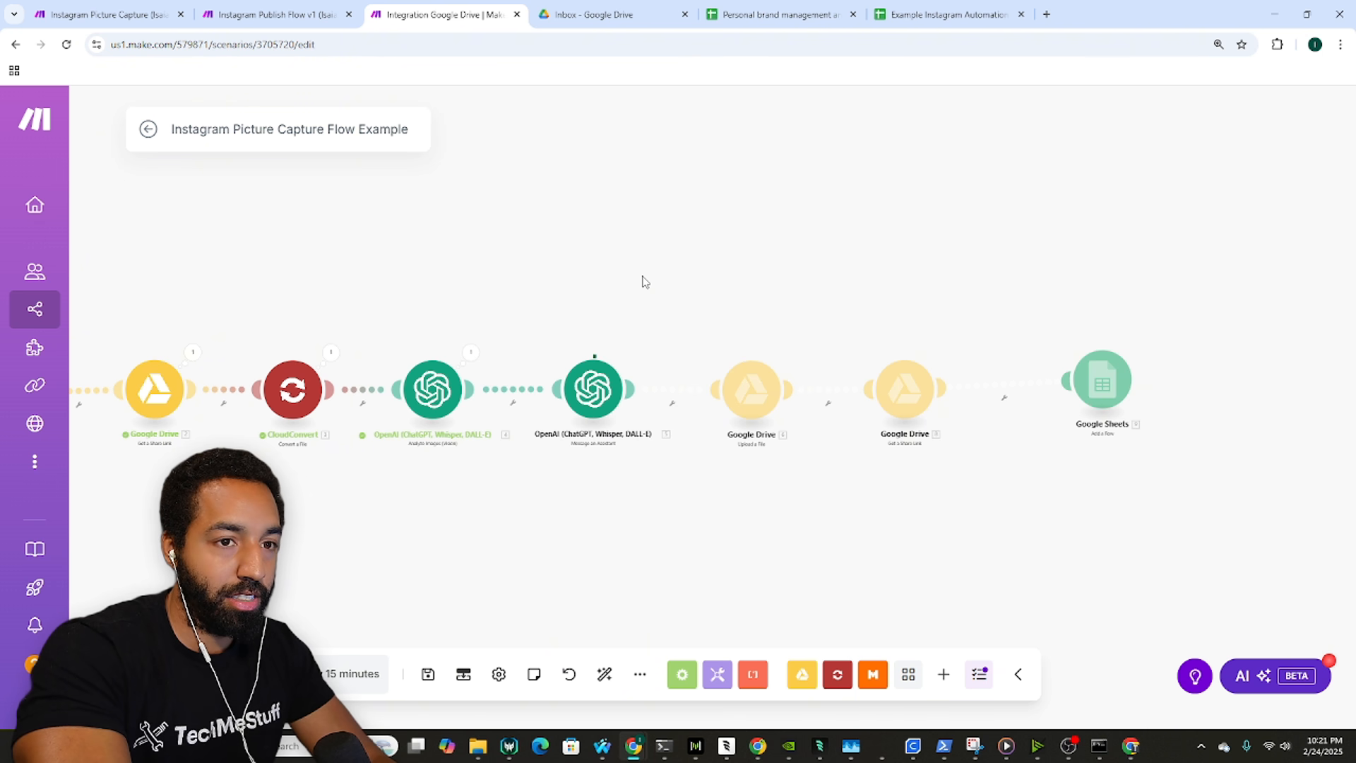
drag(644, 282, 642, 282)
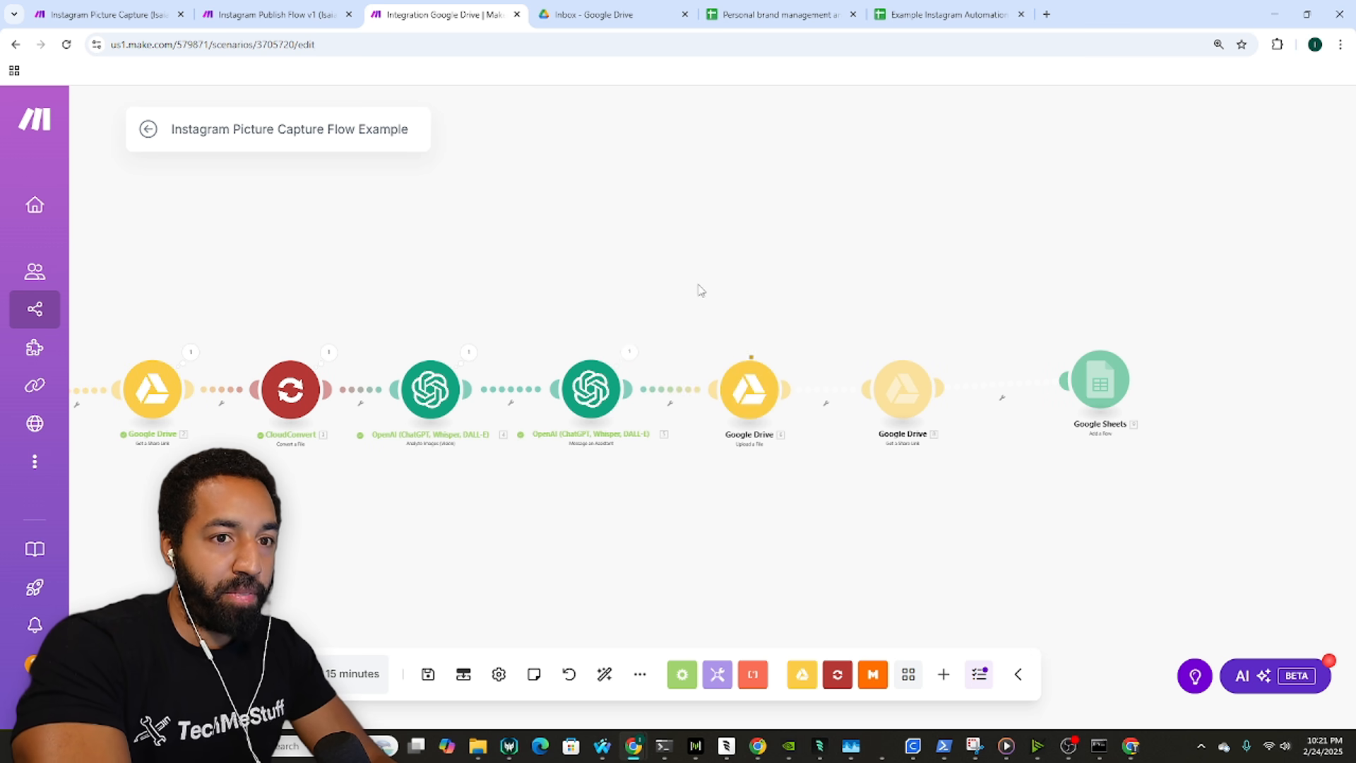
drag(699, 290, 675, 290)
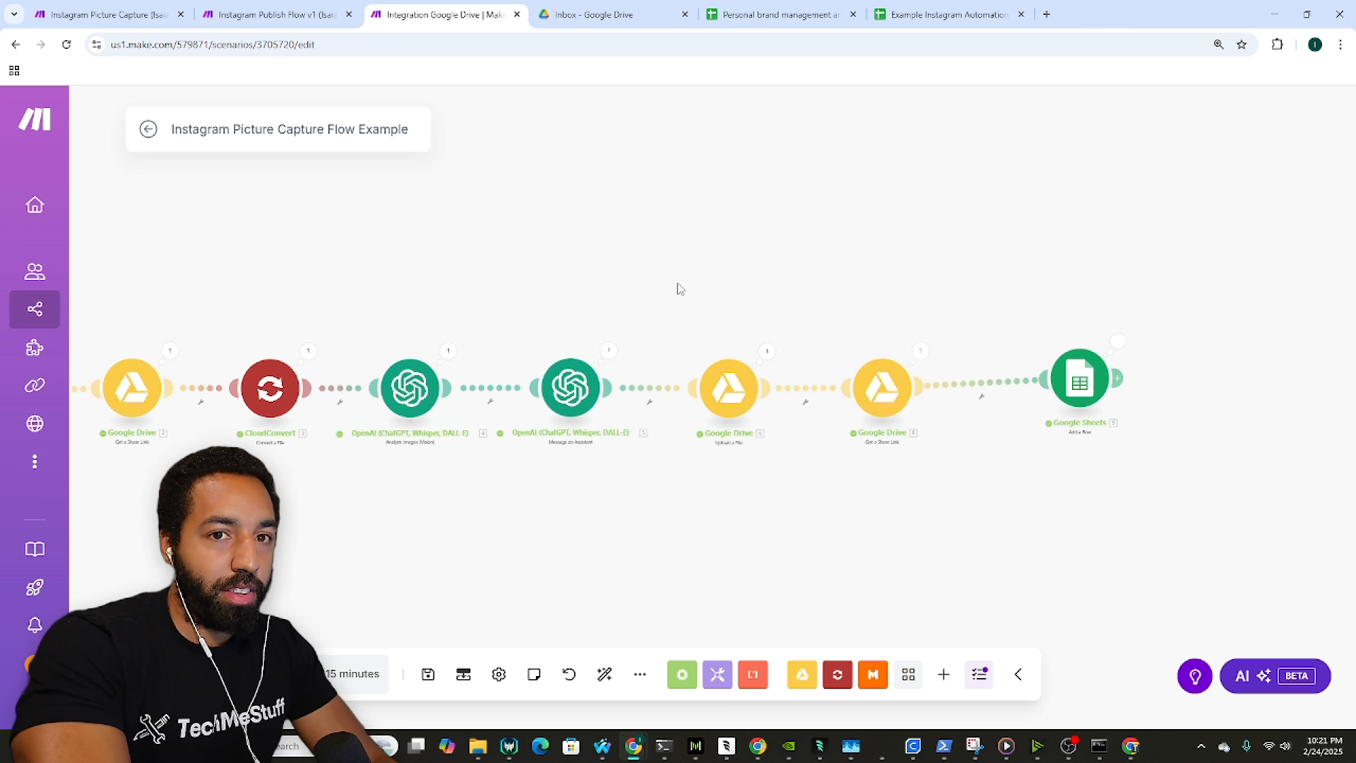
drag(936, 308, 847, 303)
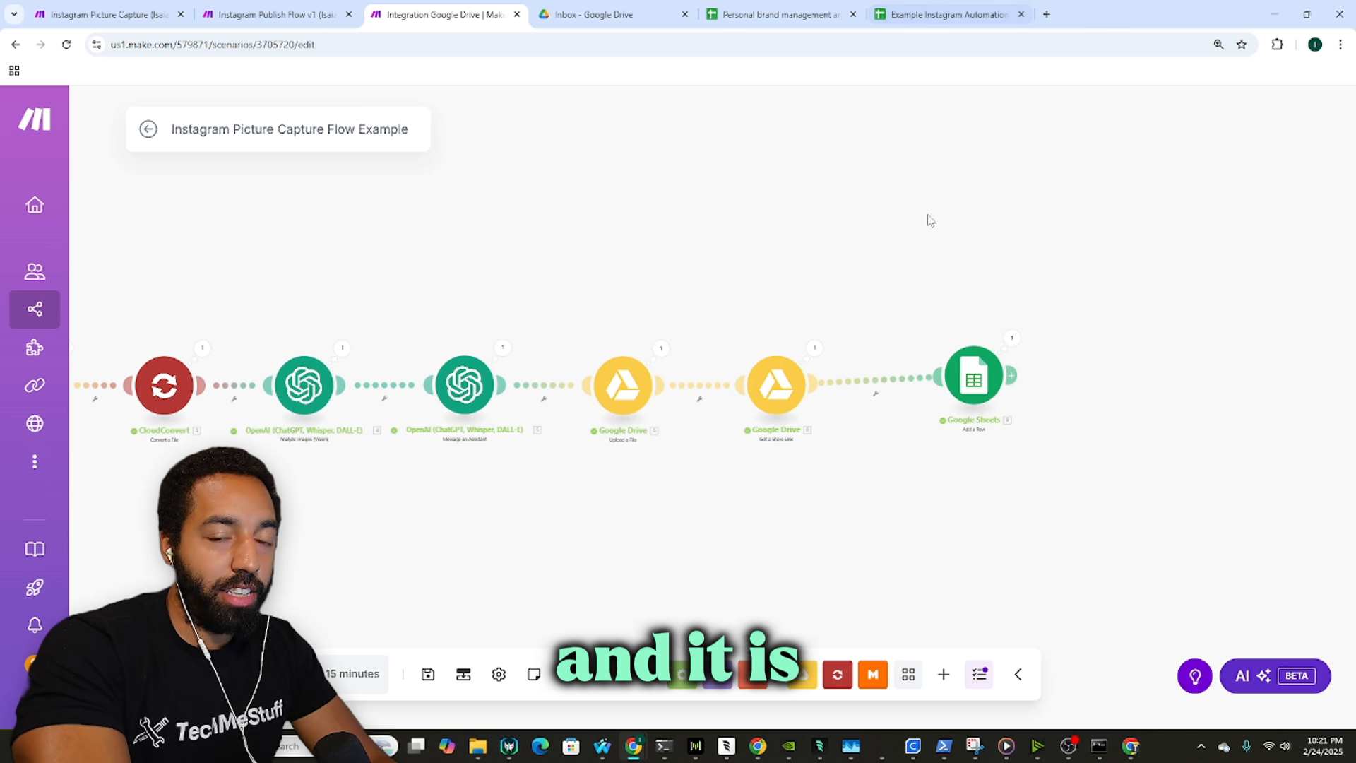
scroll(957, 314, up, 2)
Step: In the Example Instagram Automation sheet, widen Caption column G to show more text
click(946, 14)
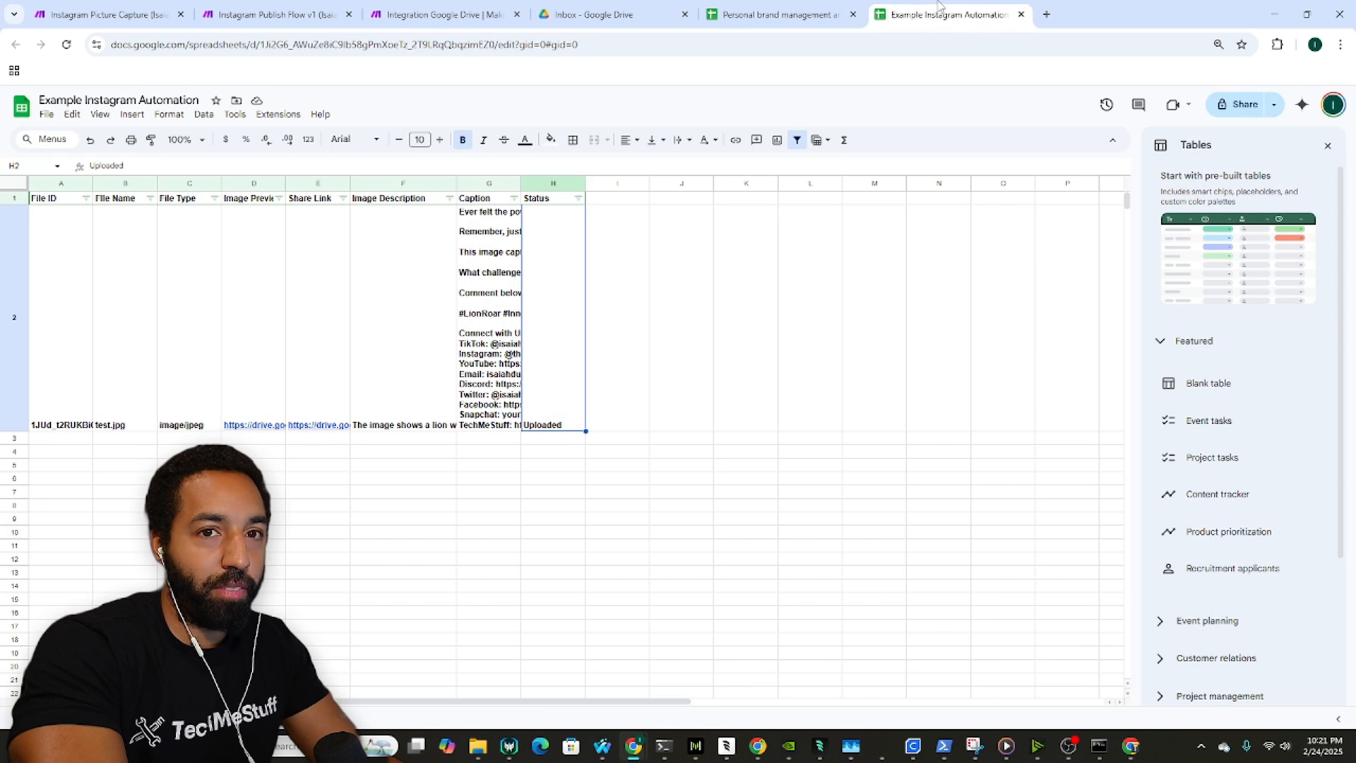
drag(558, 200, 187, 199)
click(544, 263)
drag(521, 182, 814, 183)
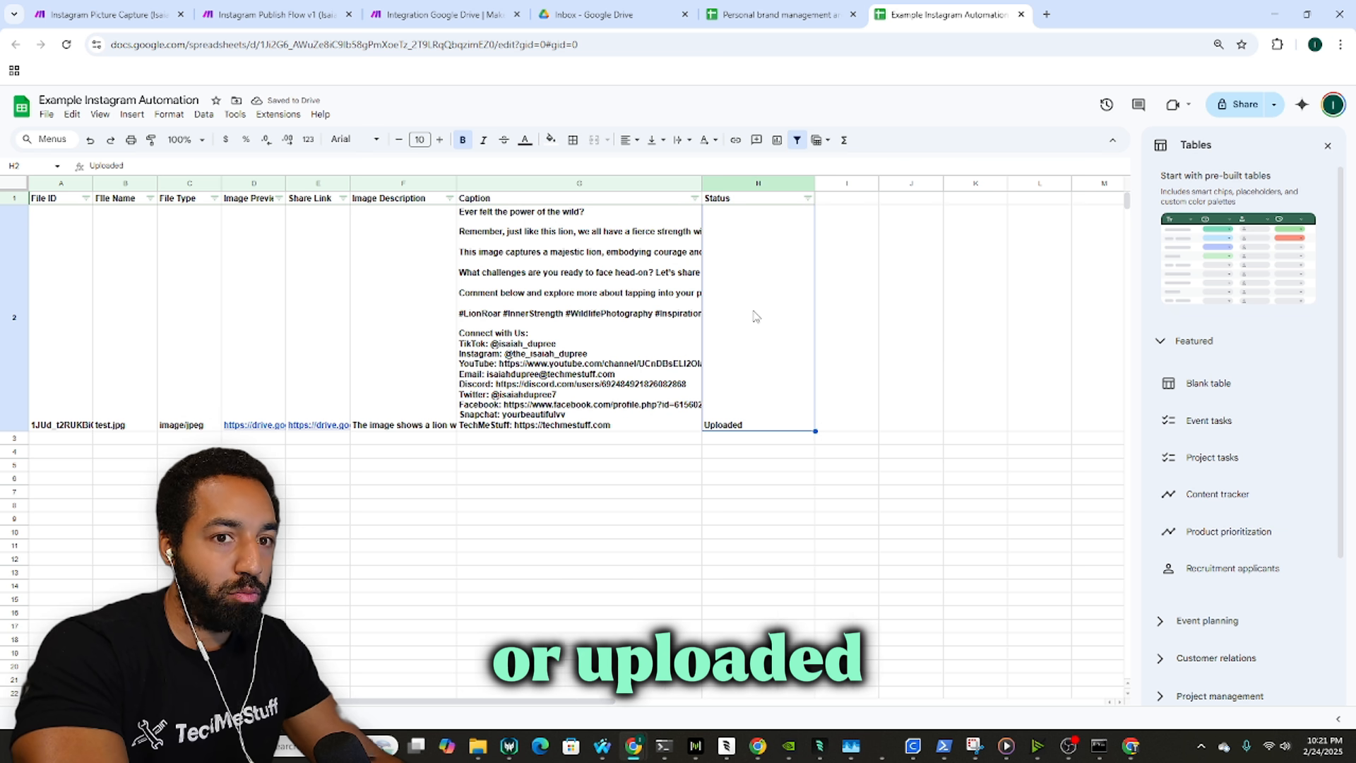
Step: Review the test.jpg row's file ID, name, type, preview link, description and caption cells
click(77, 340)
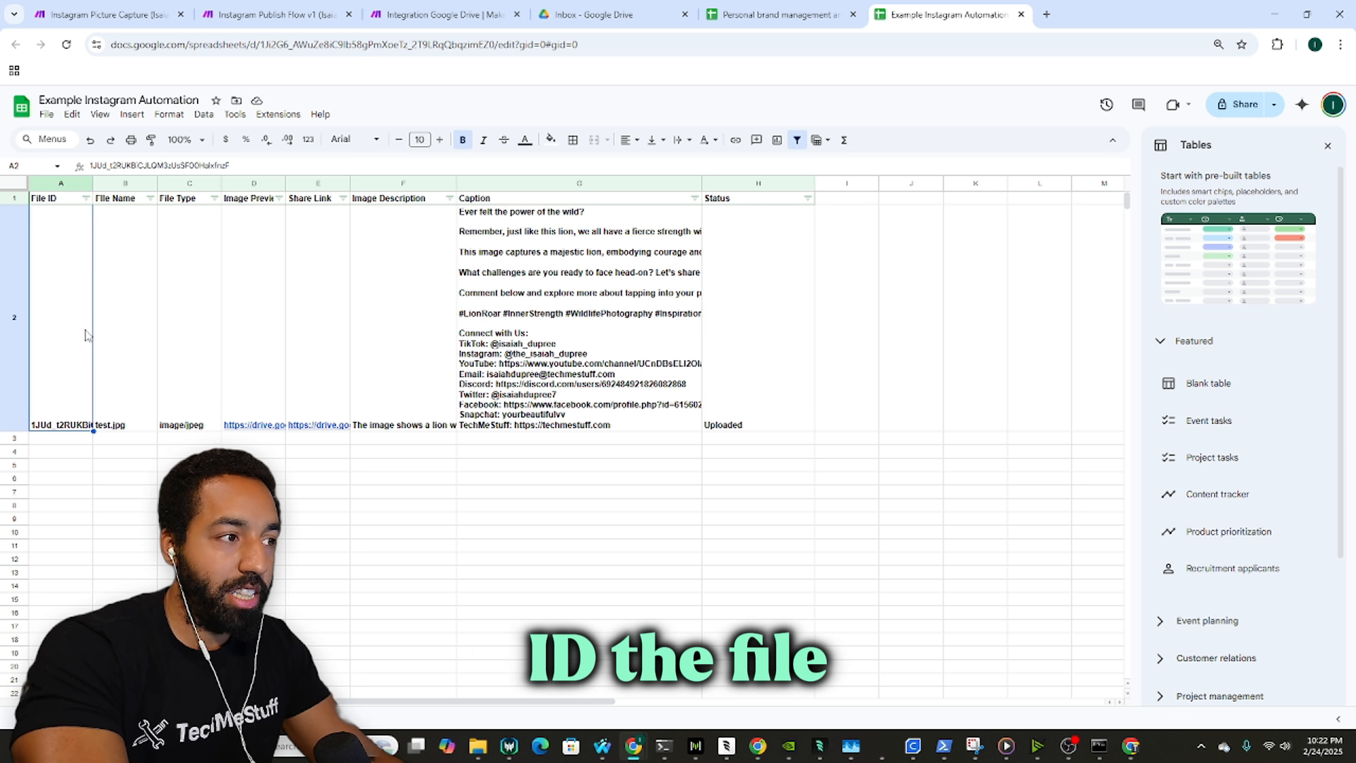
click(154, 392)
key(ctrl+plus)
key(ctrl+plus)
key(ctrl+plus)
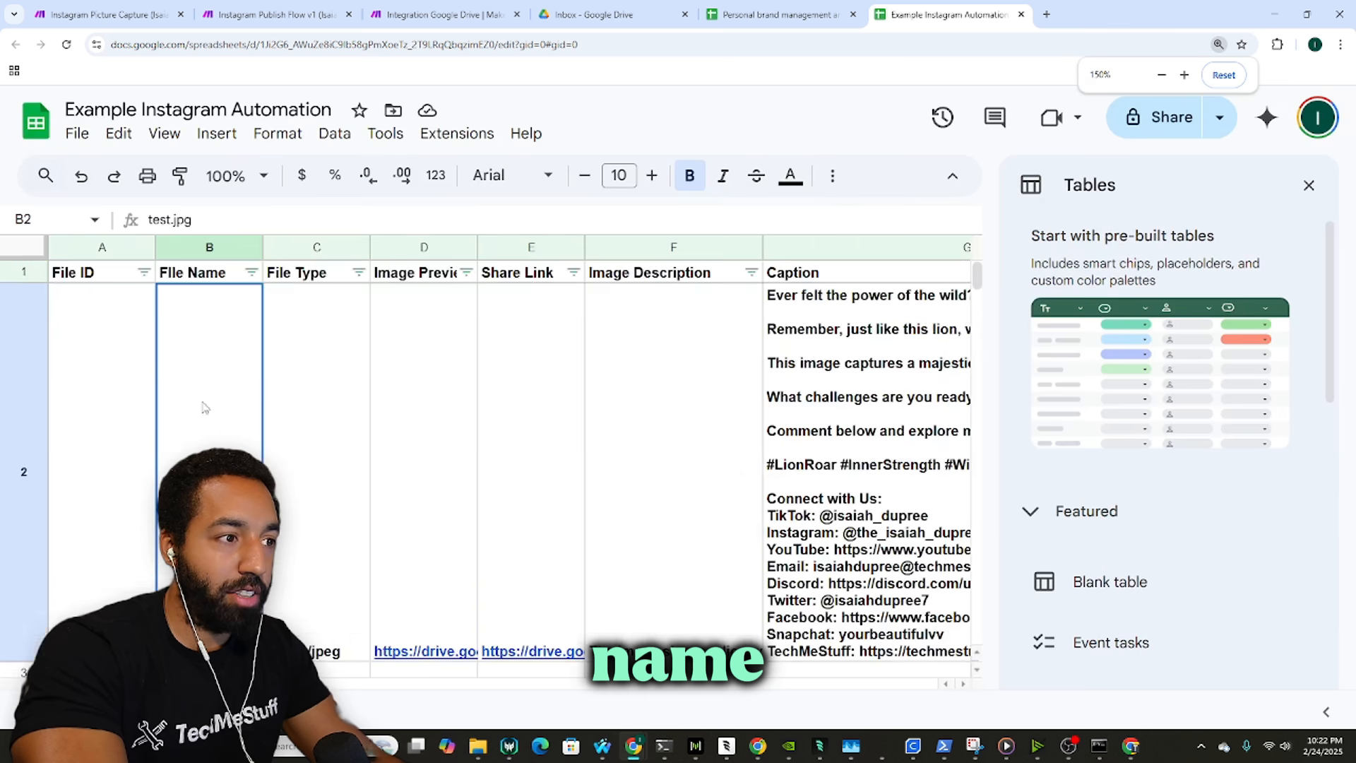
click(325, 373)
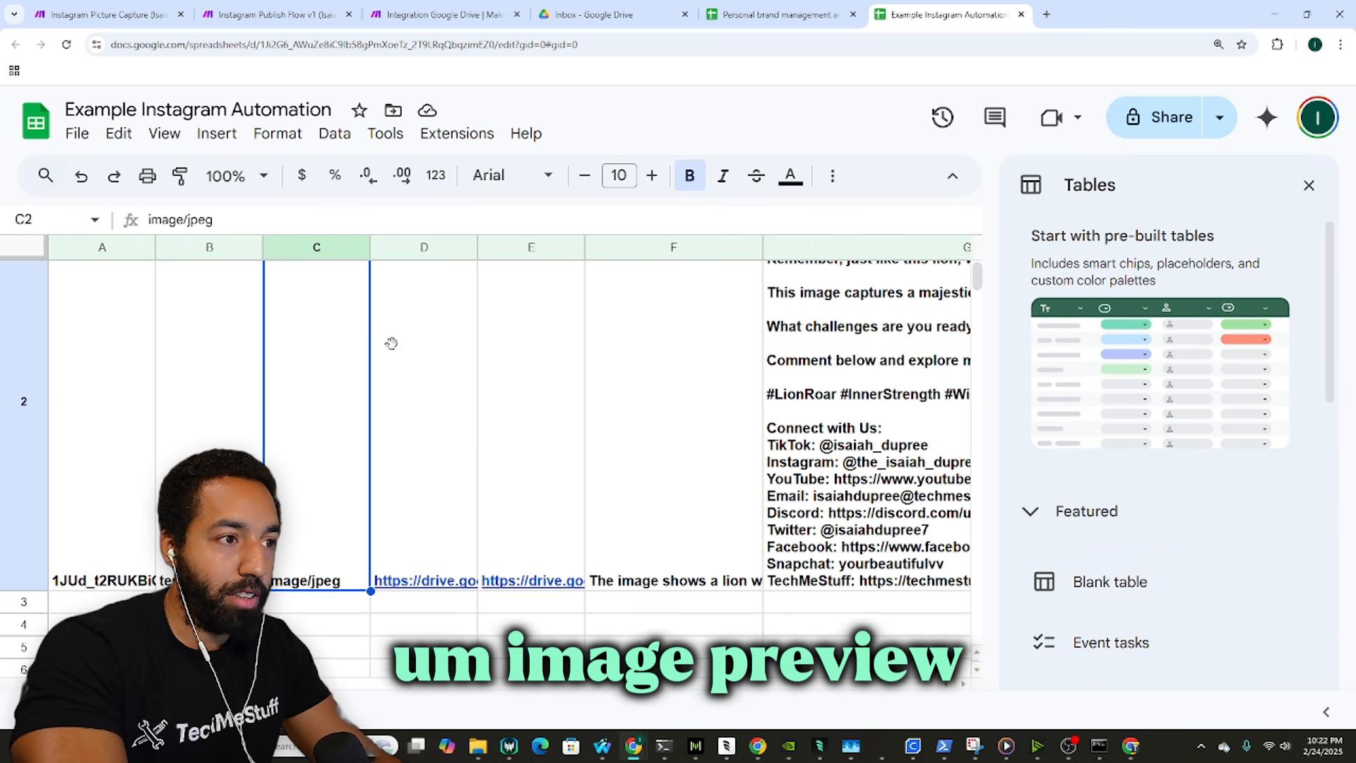
click(391, 343)
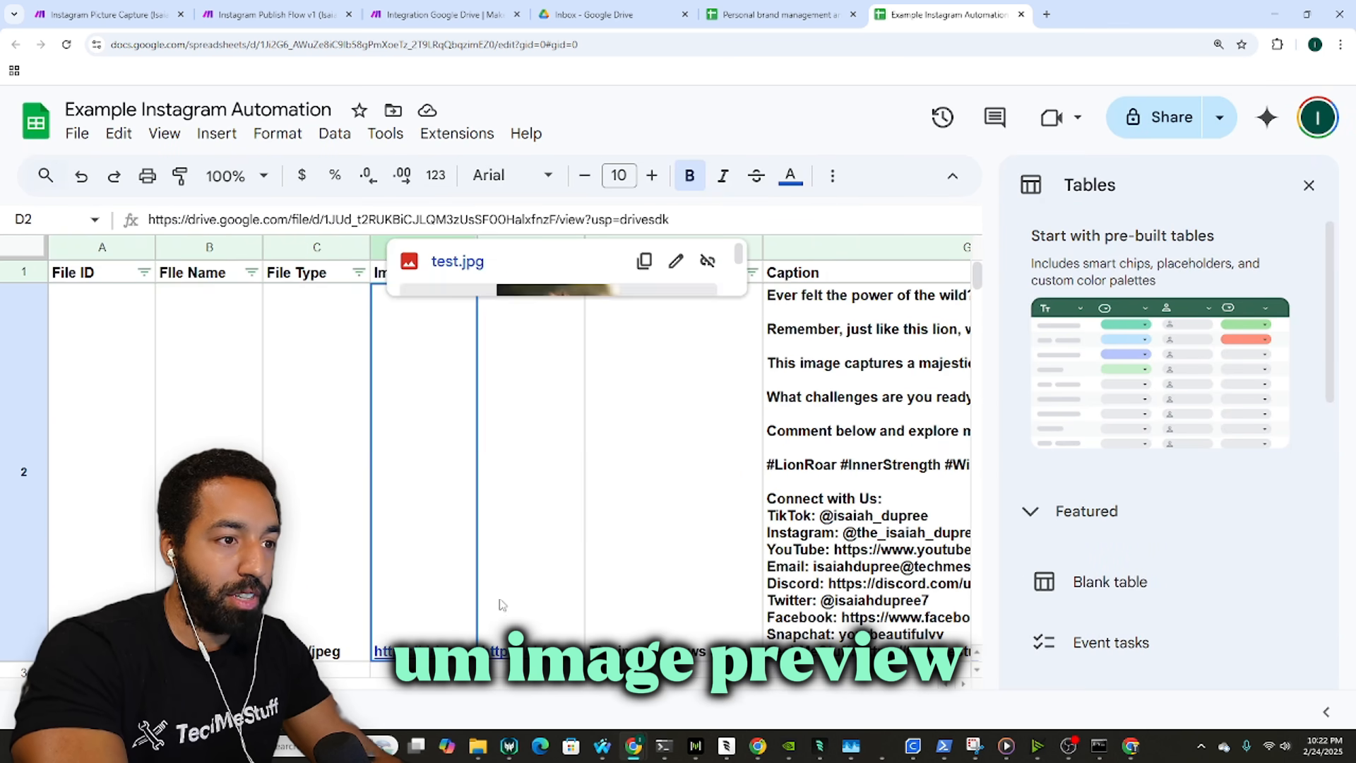
click(727, 563)
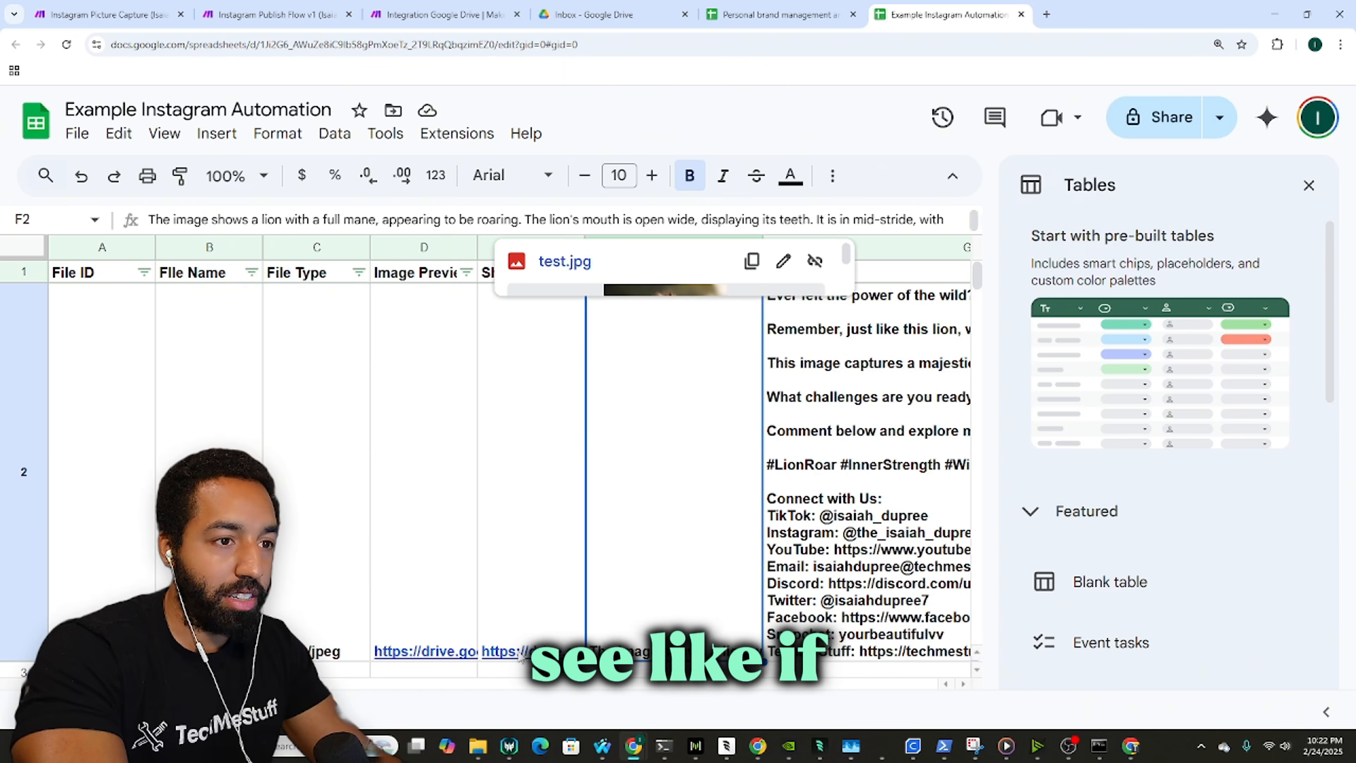
key(ctrl+minus)
key(ctrl+minus)
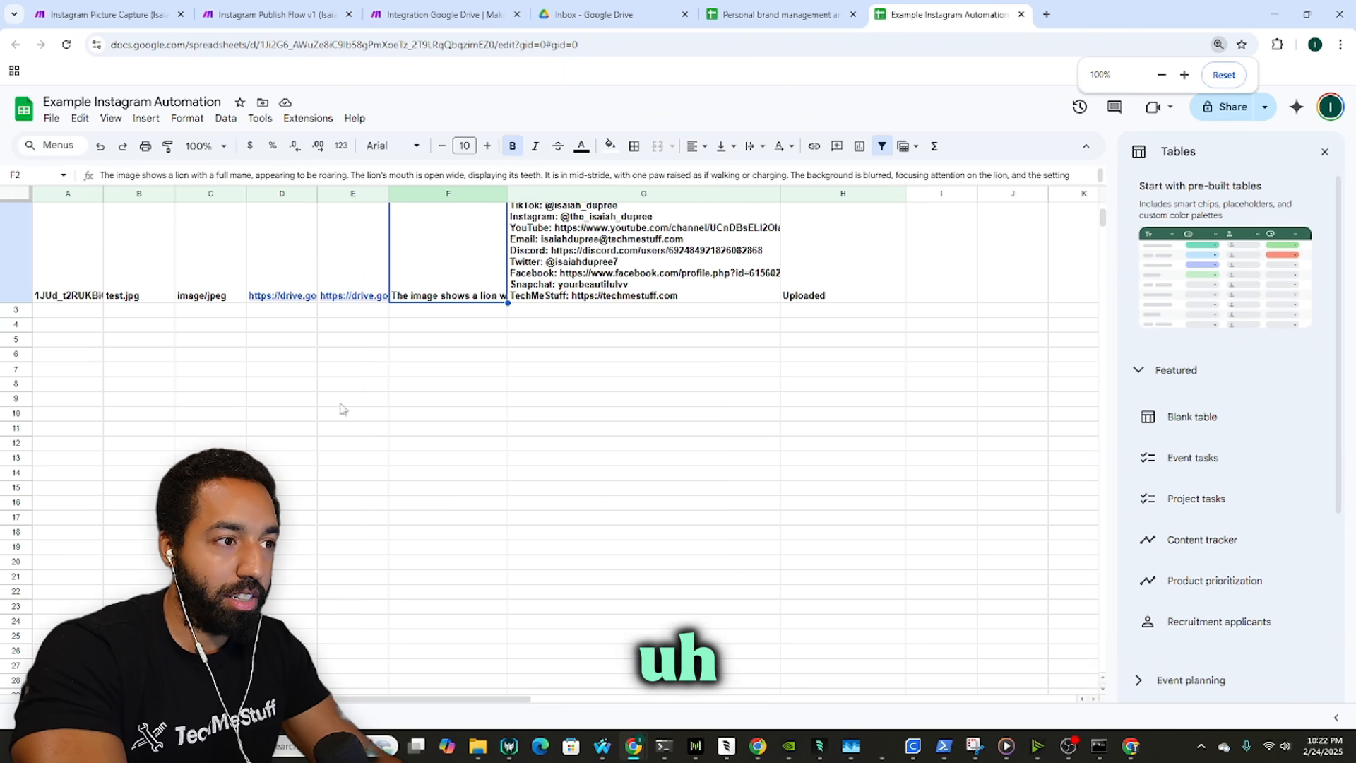
mouse_move(324, 397)
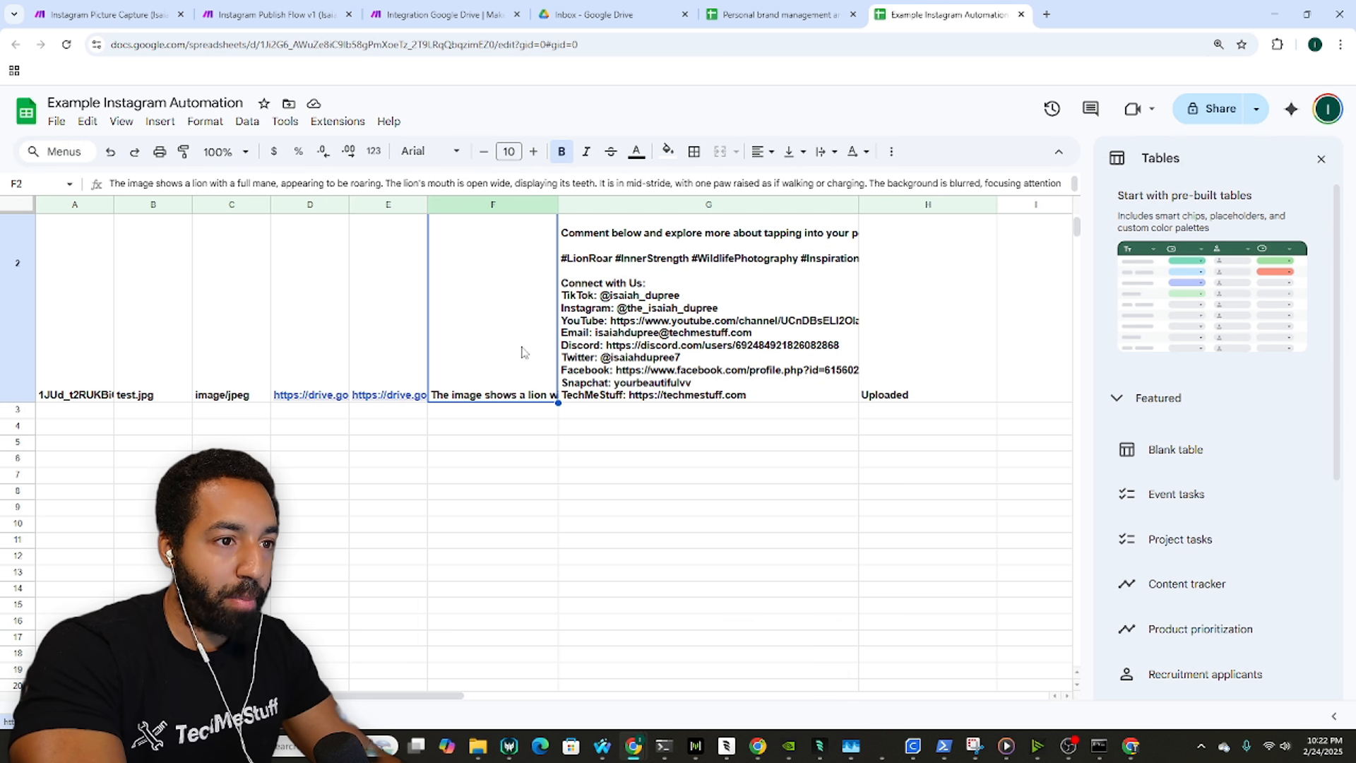
key(Right)
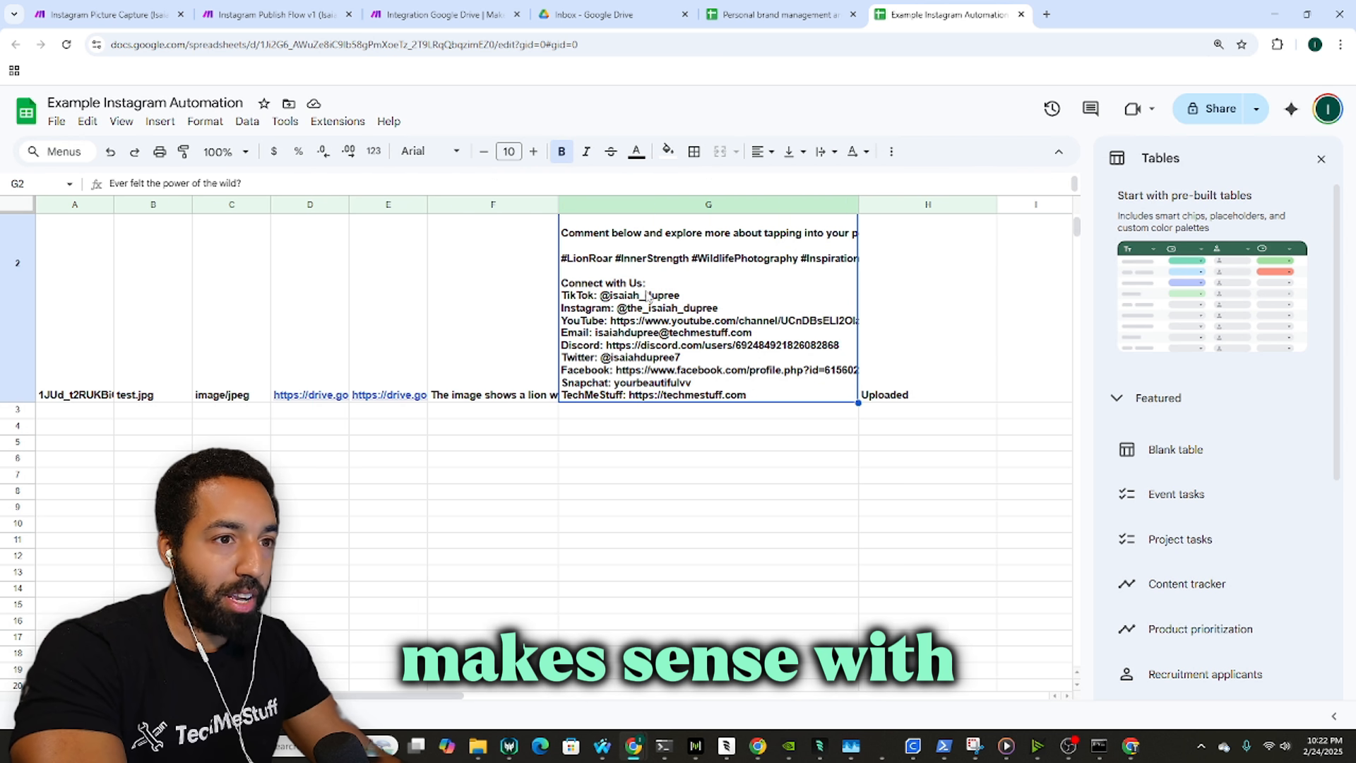
scroll(715, 302, up, 3)
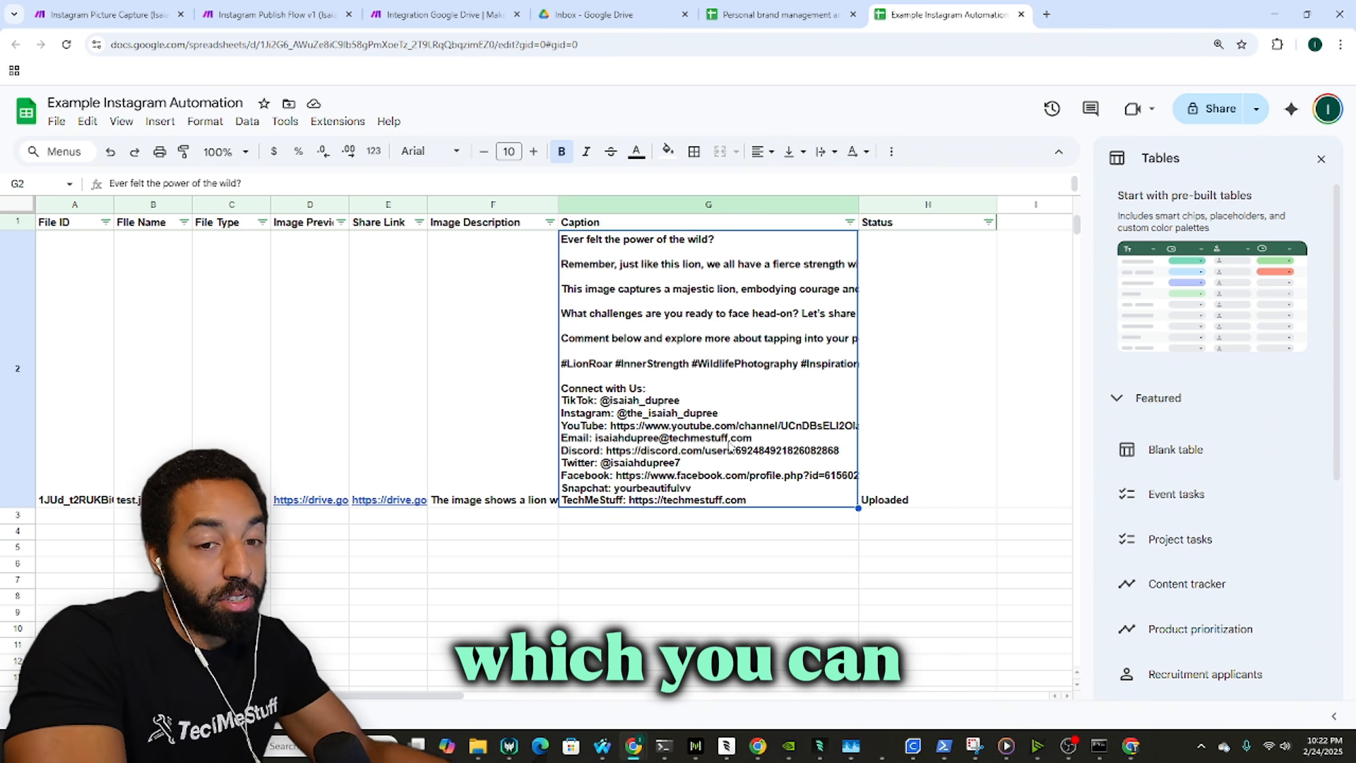
Step: Cancel a trial edit of Status cell H2 so it keeps Uploaded, and return to Make
click(903, 367)
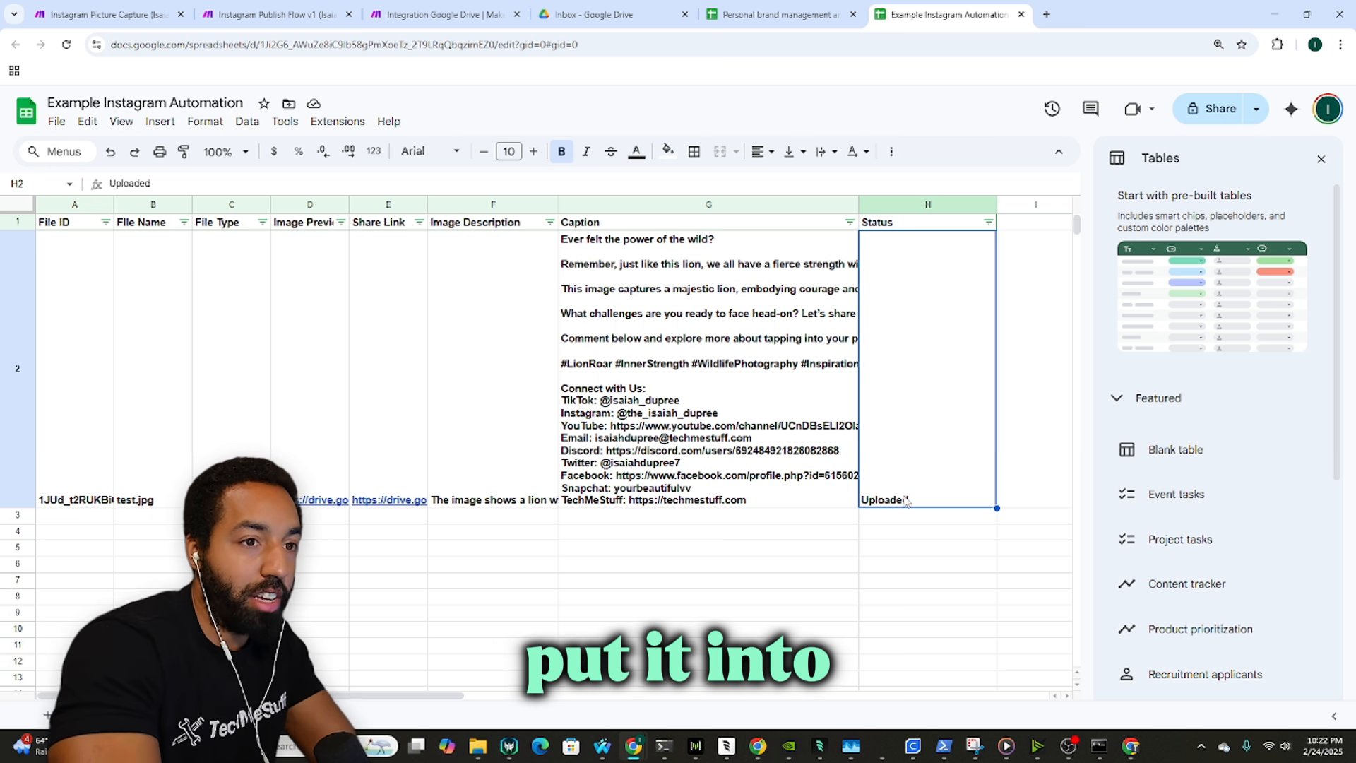
text(Re)
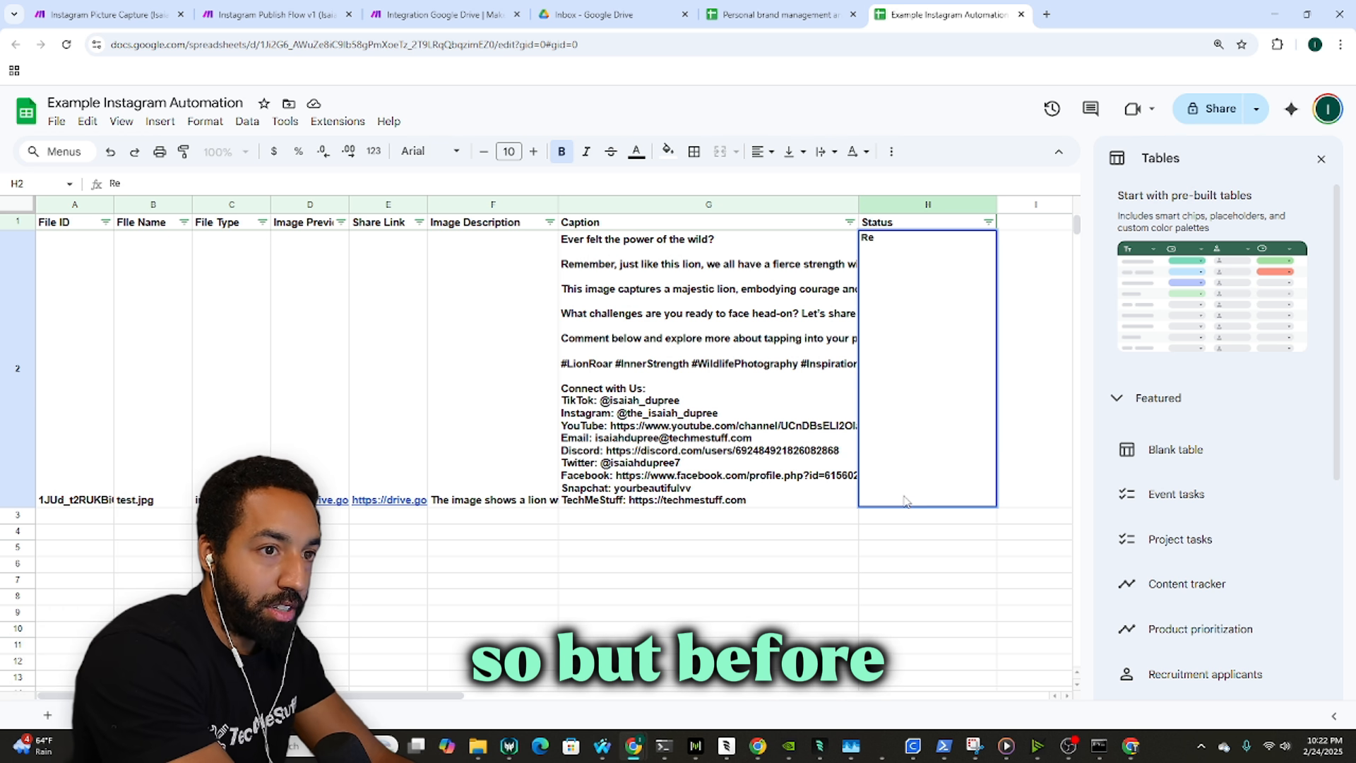
key(BackSpace)
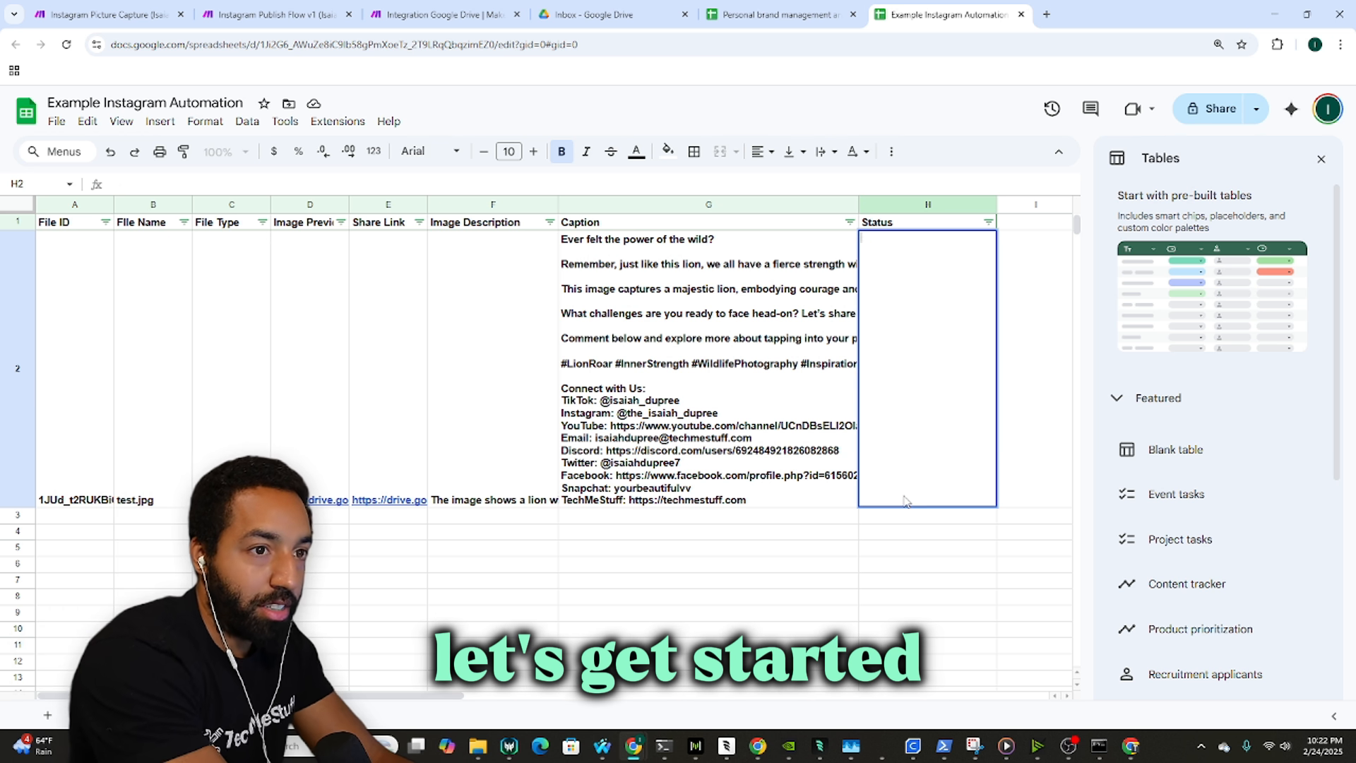
key(Escape)
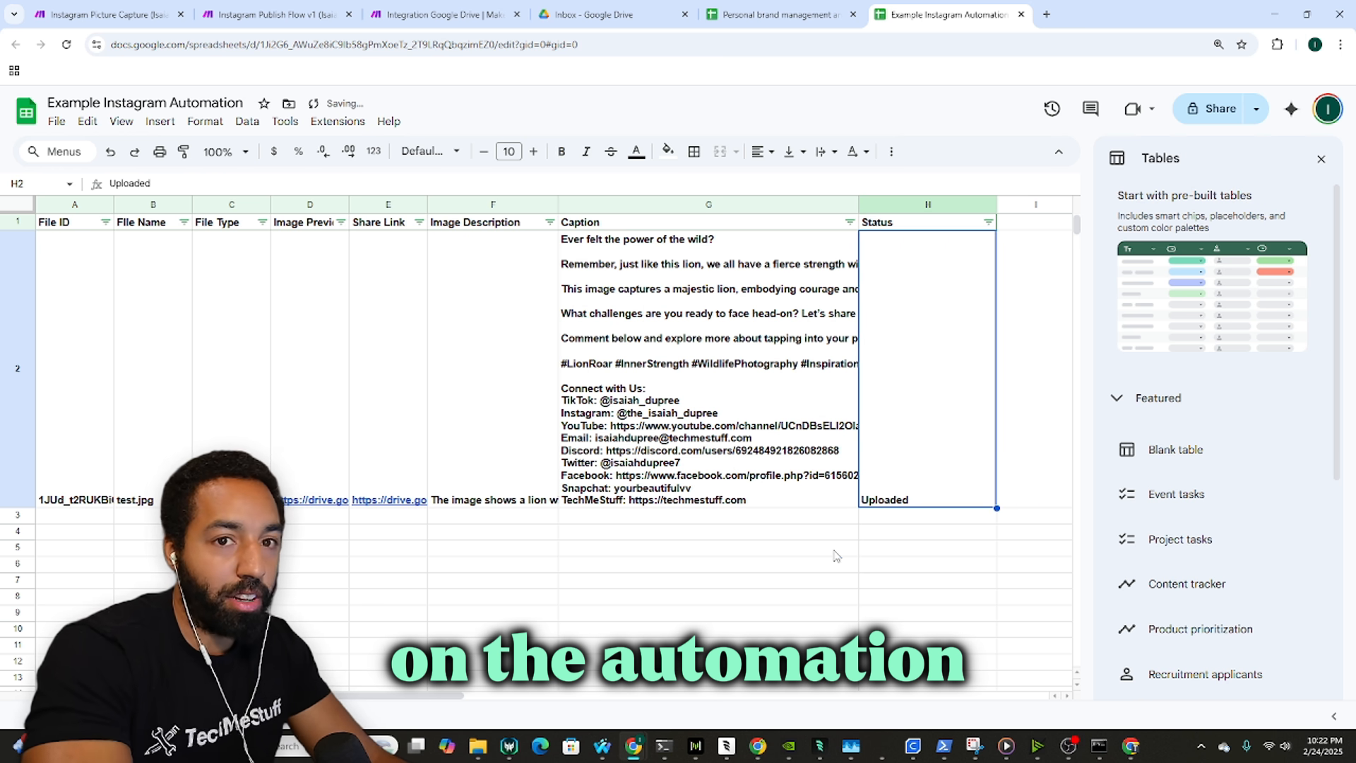
click(464, 9)
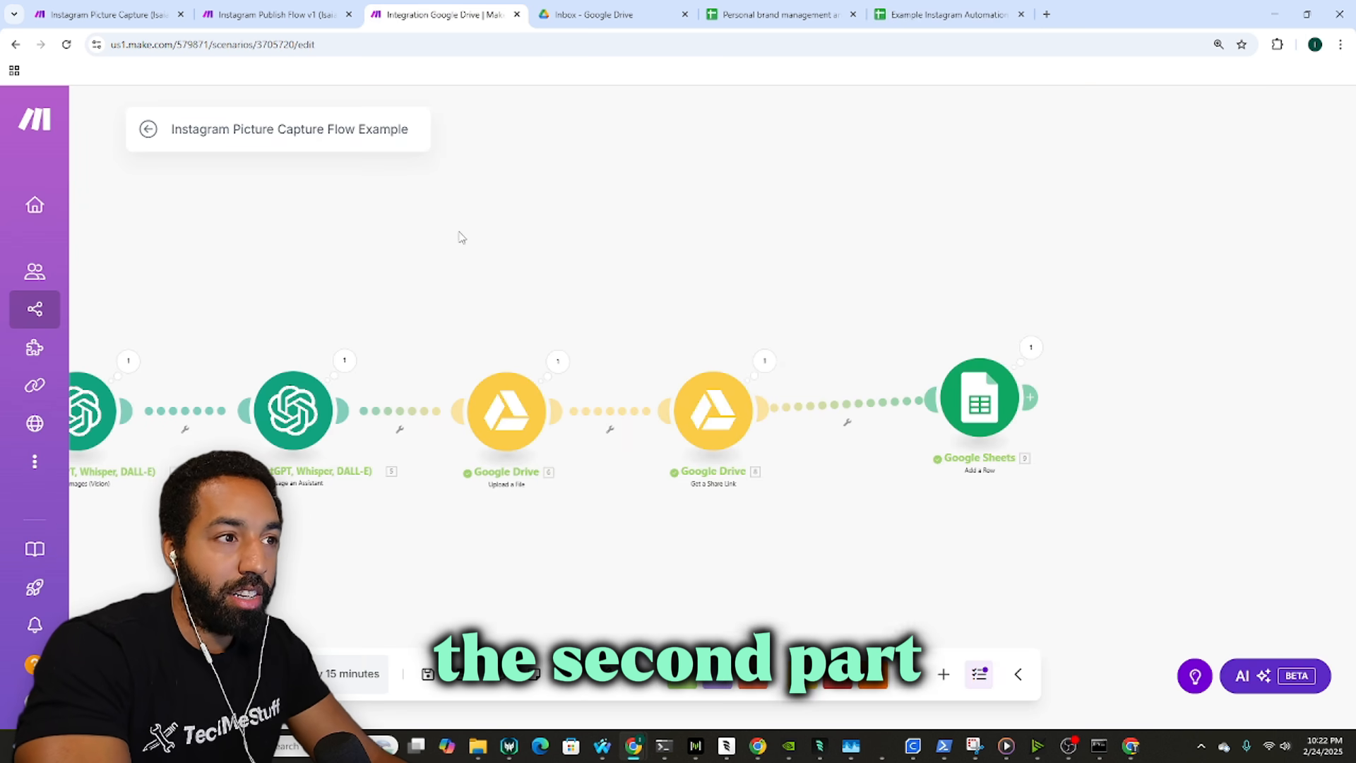
Step: Open the Scenarios list in a new tab and create a new scenario
right_click(57, 307)
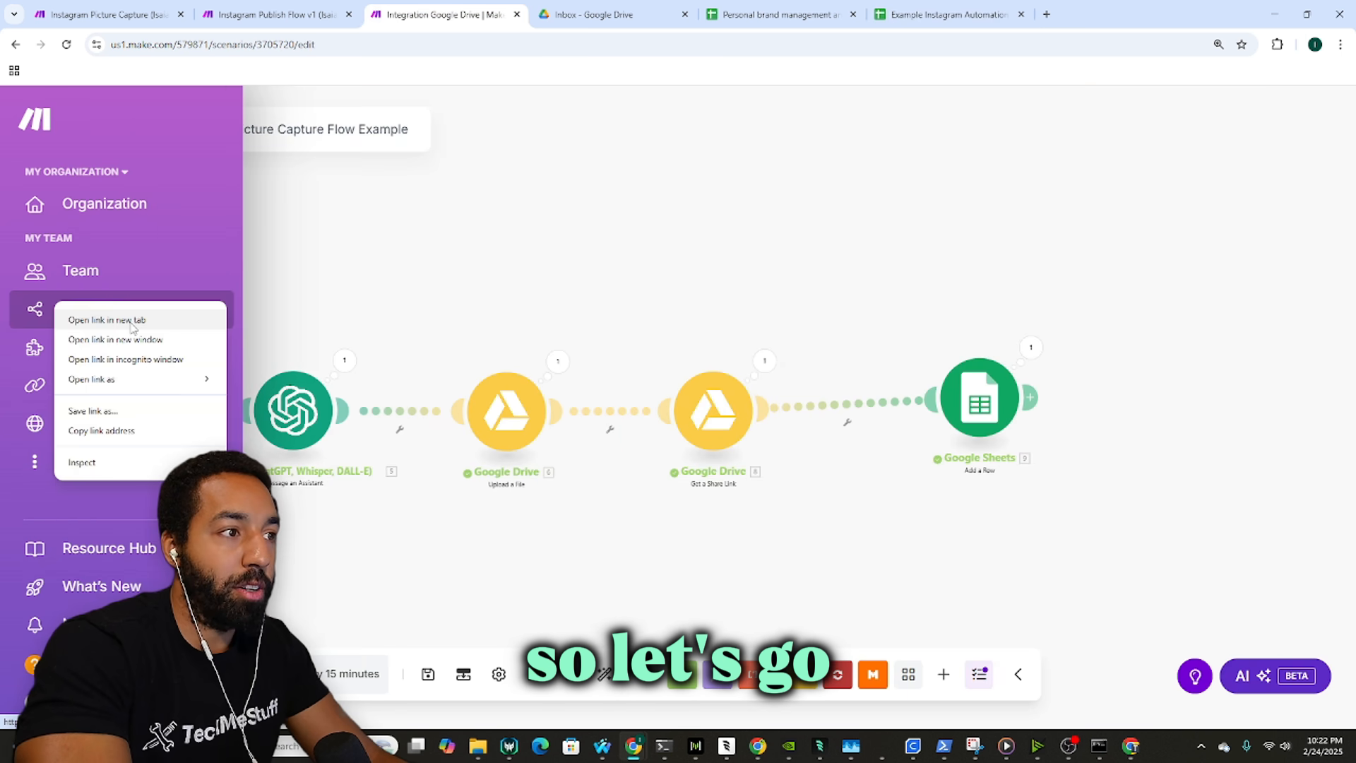
click(106, 315)
click(607, 14)
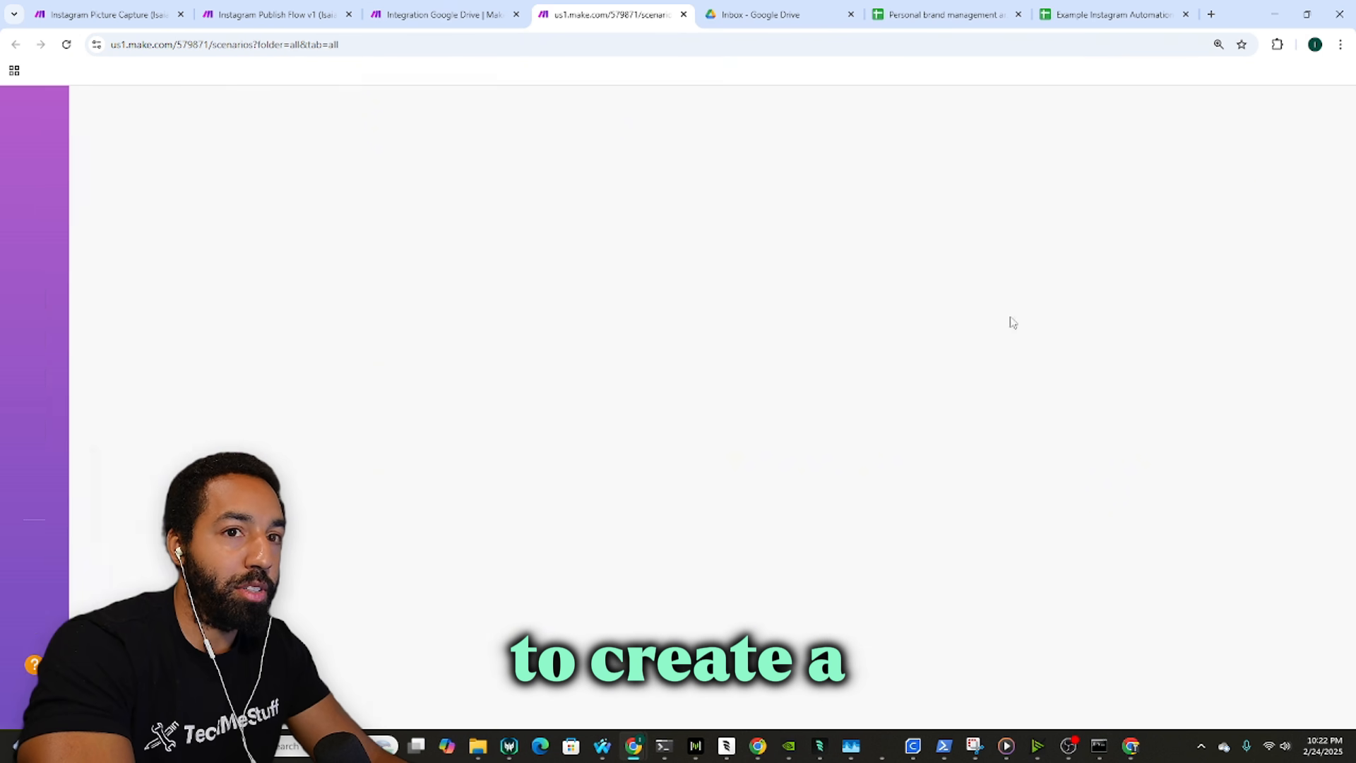
click(1199, 129)
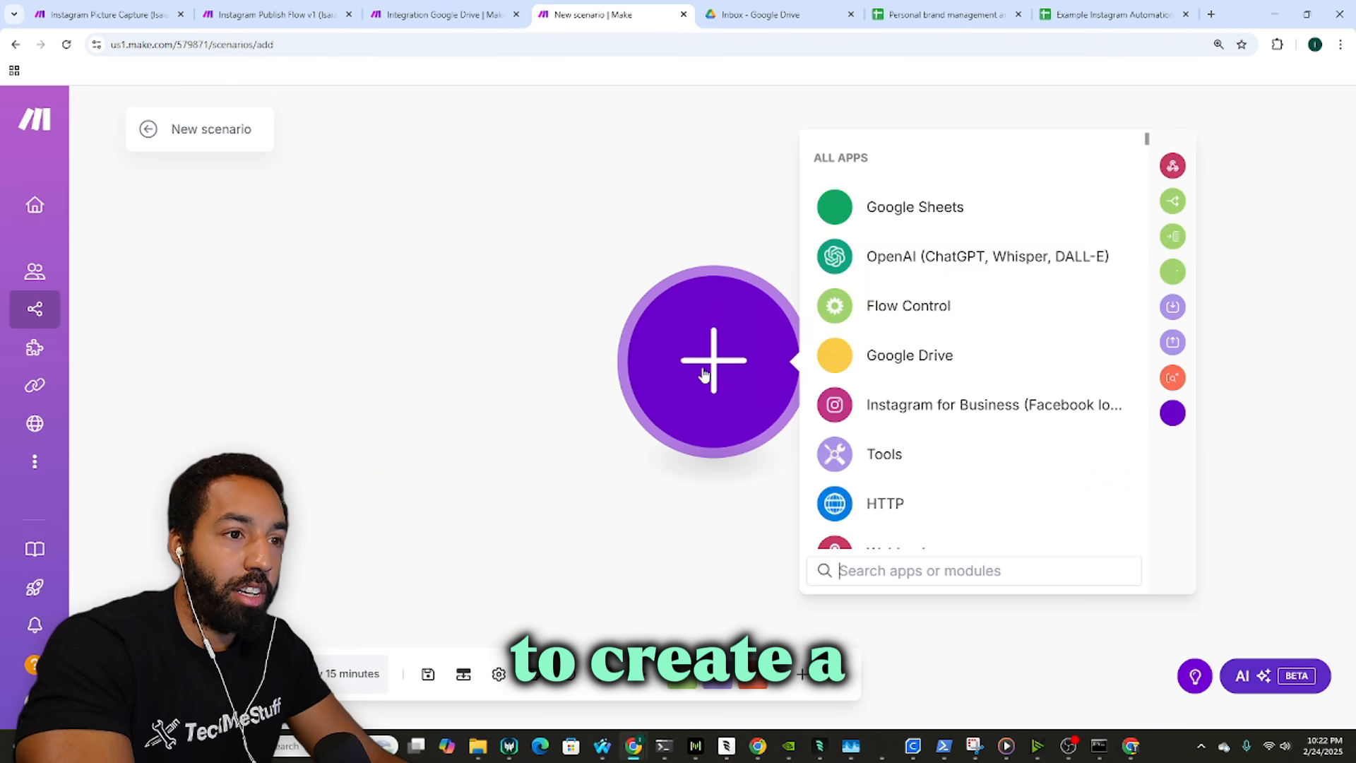
mouse_move(606, 9)
mouse_down()
mouse_move(486, 5)
mouse_move(581, 5)
mouse_up()
click(289, 13)
scroll(282, 320, up, 5)
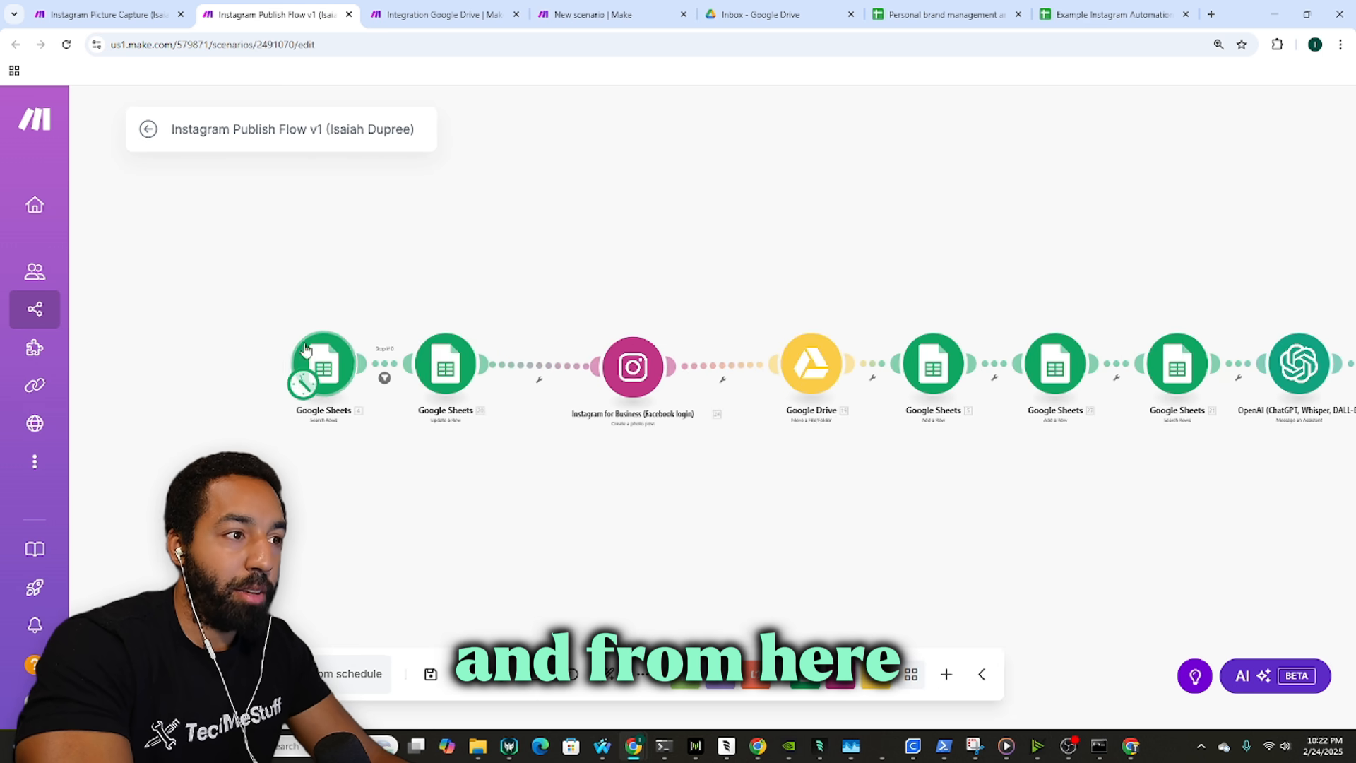
click(628, 9)
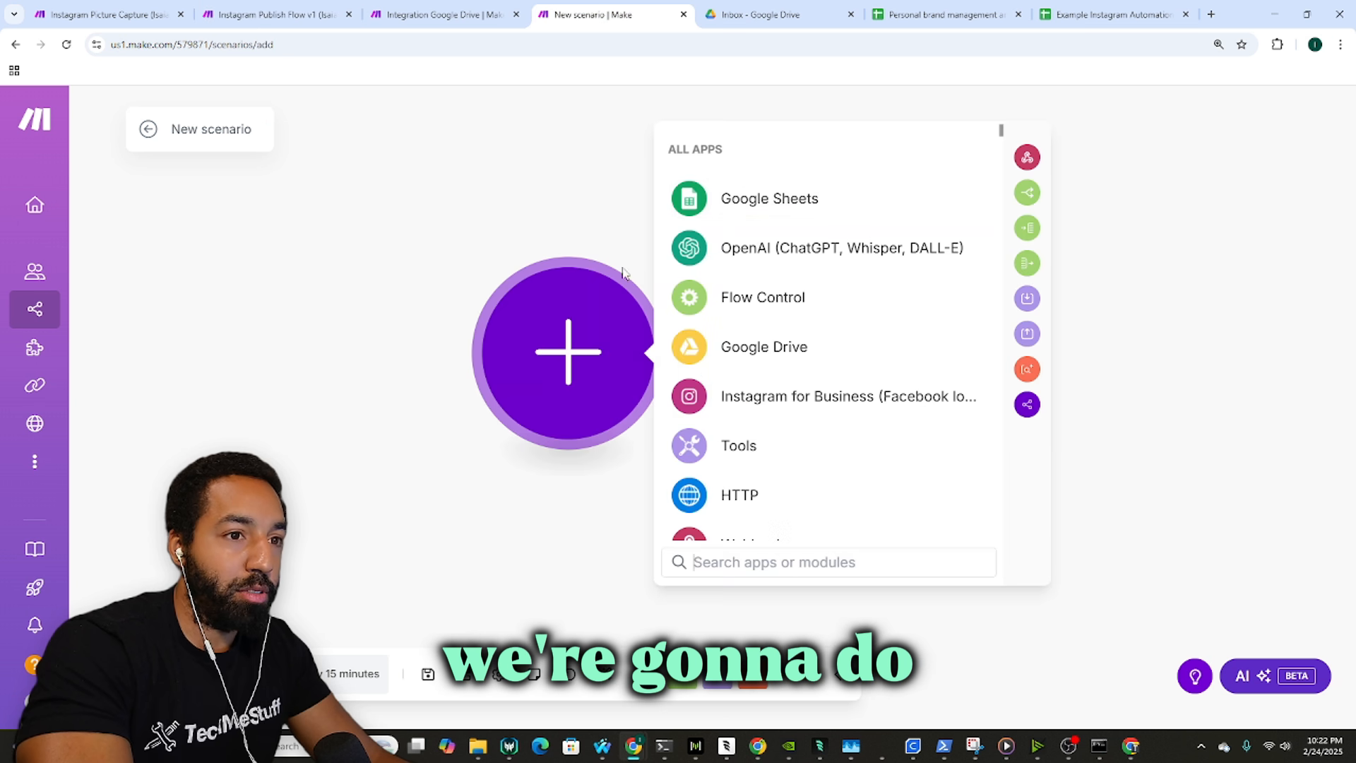
Step: Choose Google Sheets as the first app with a Search Rows module
click(733, 203)
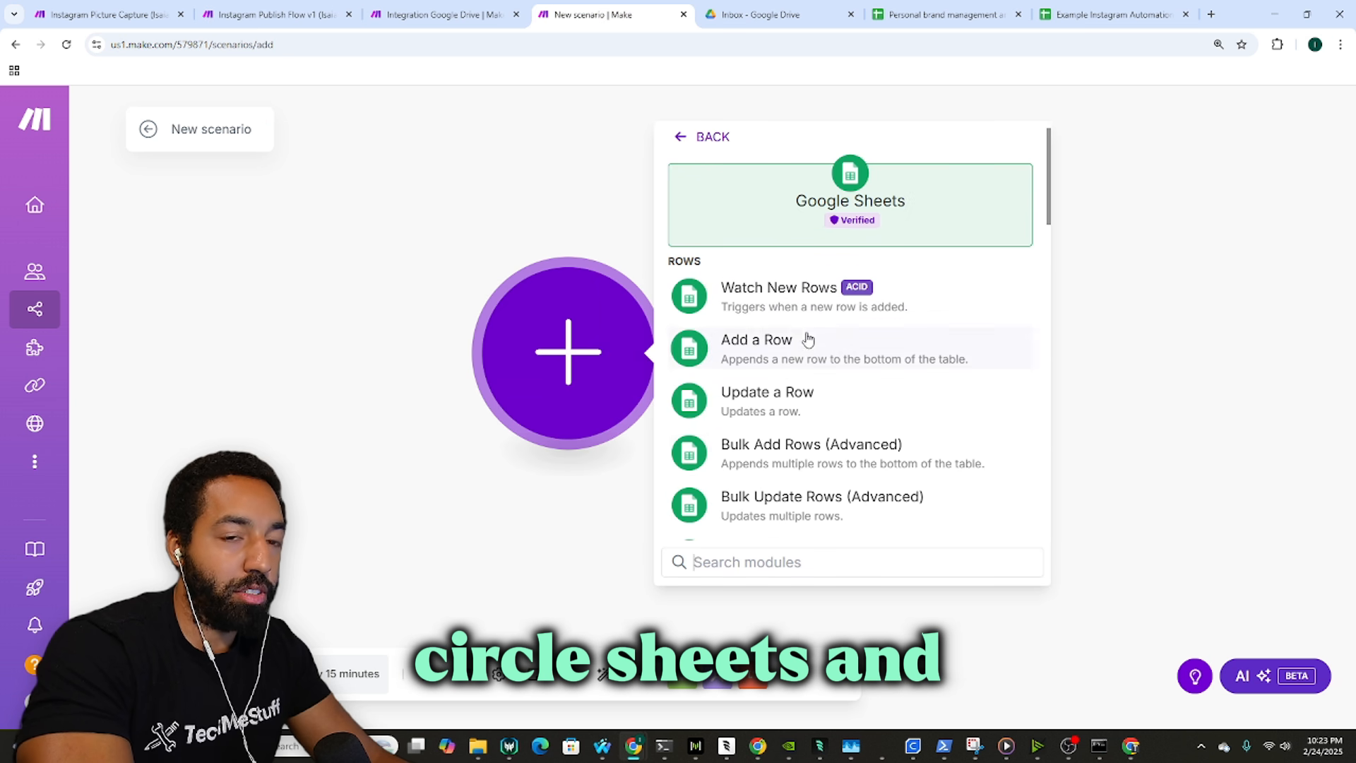
scroll(833, 431, down, 1)
scroll(834, 430, down, 2)
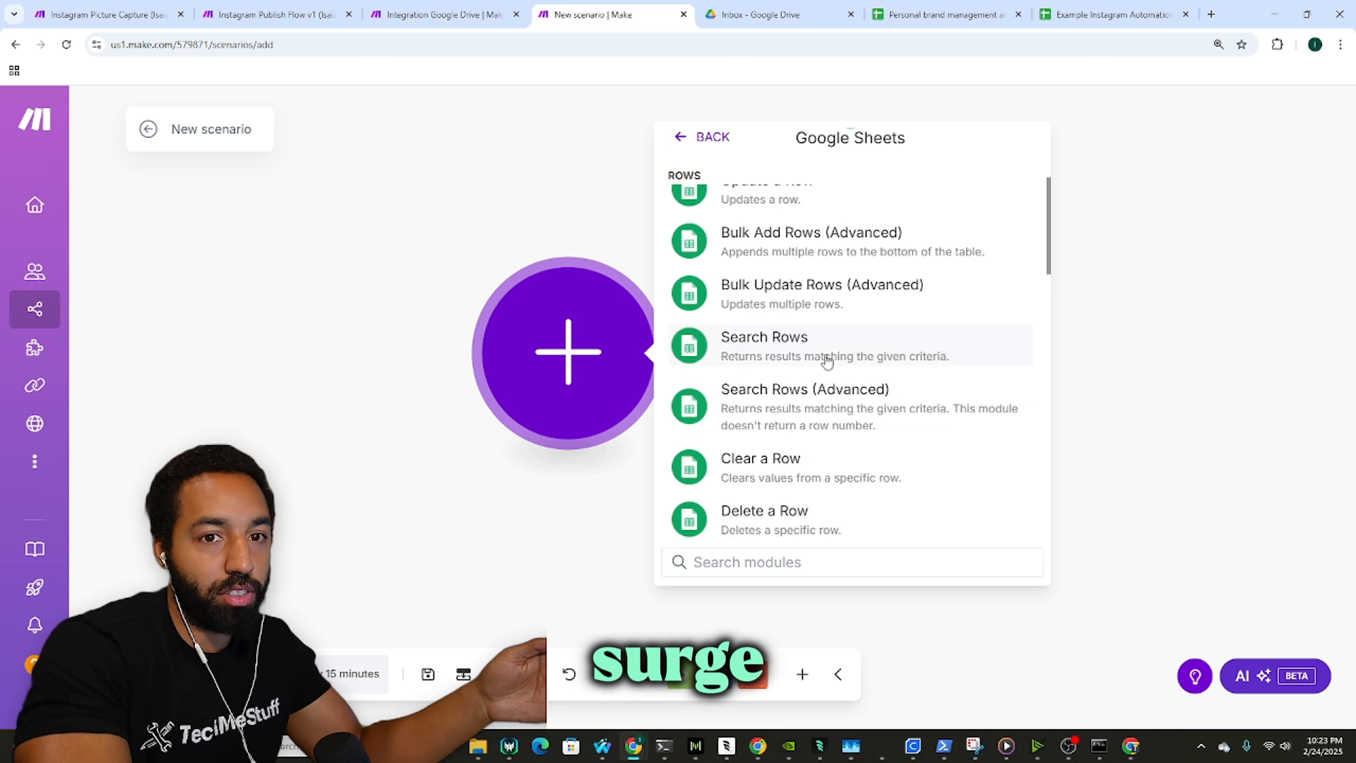
click(825, 353)
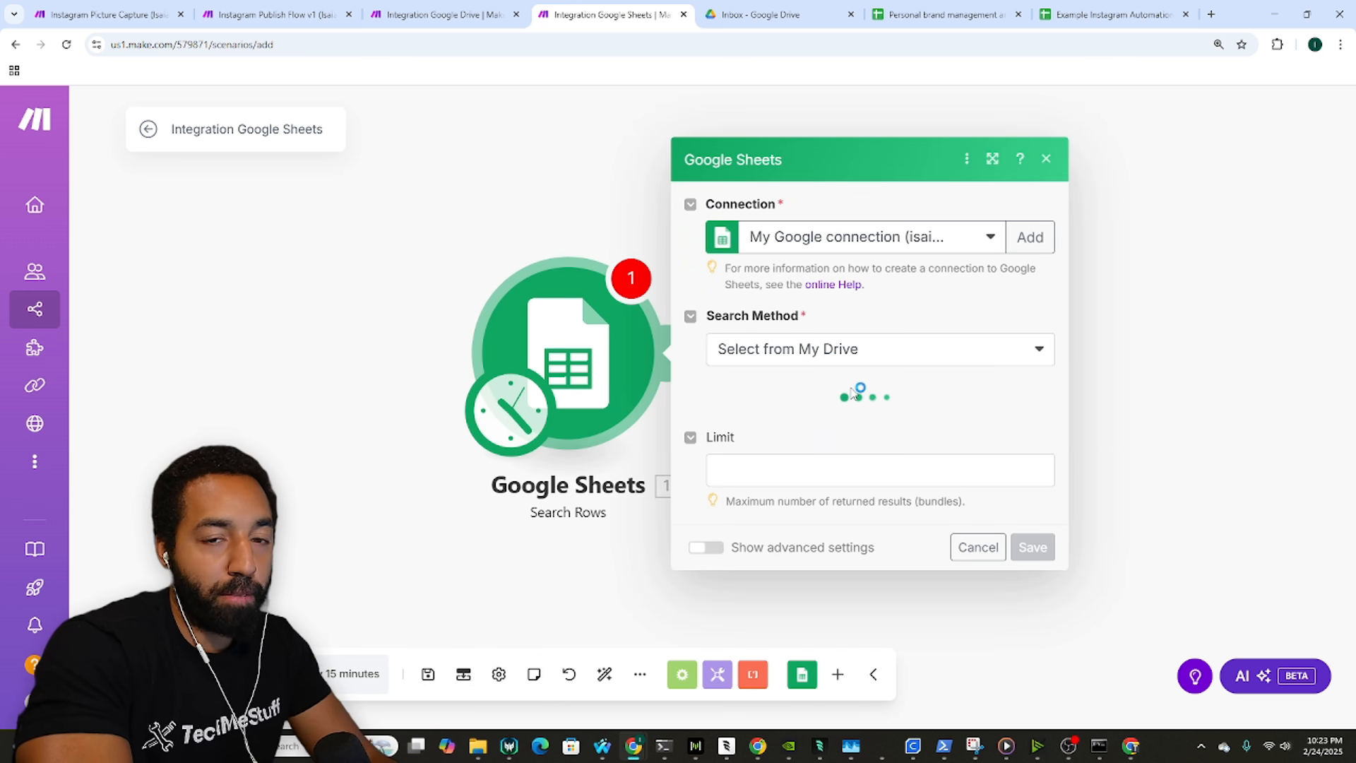
Step: Select the Example Instagram Automation spreadsheet and Sheet1 in the Search Rows settings
click(845, 406)
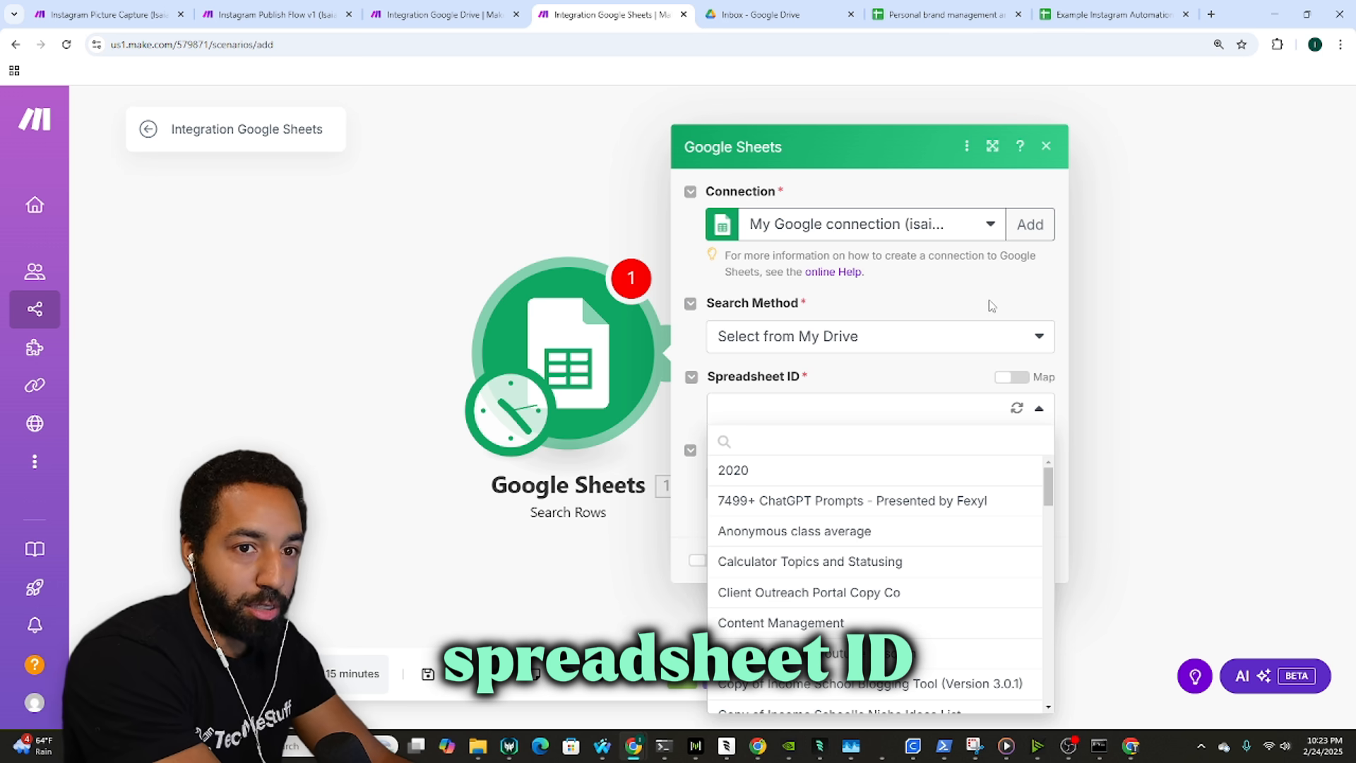
text(Examp)
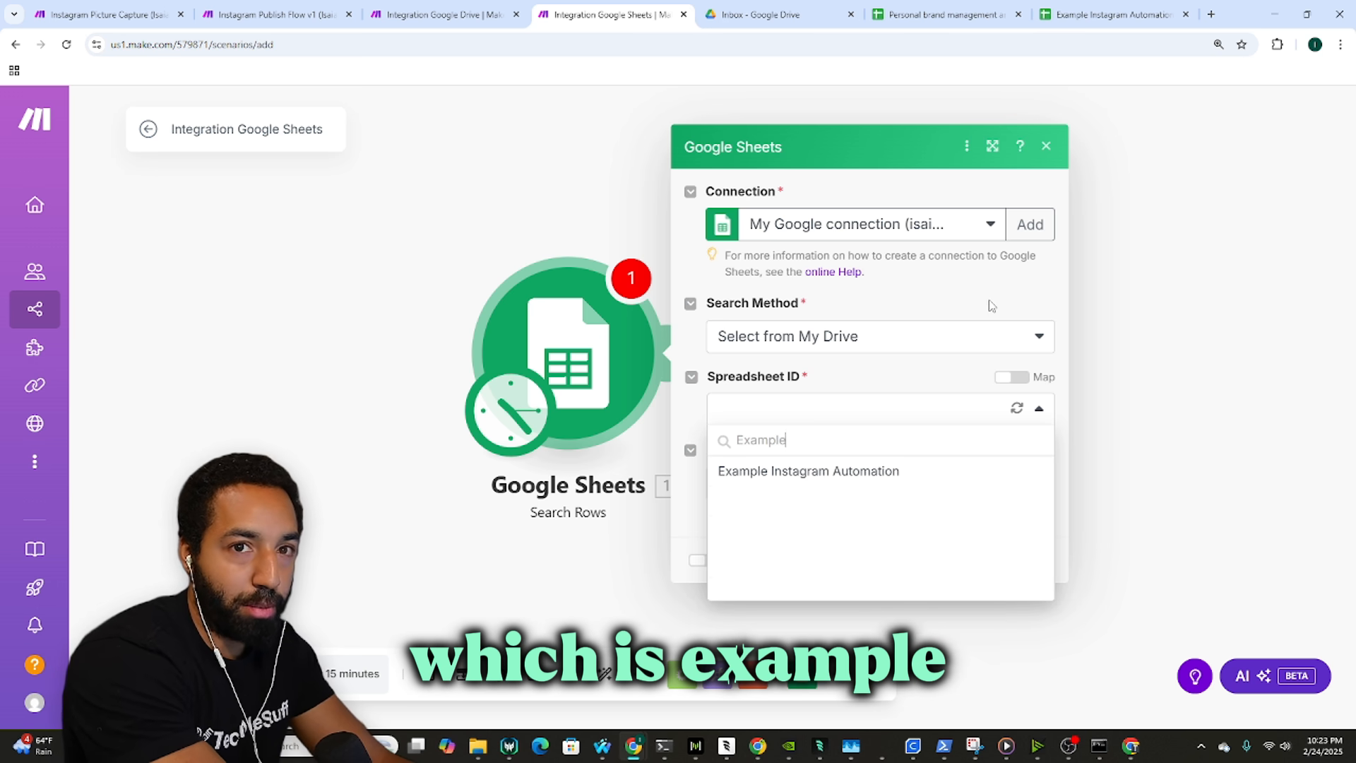
text(le)
key(Return)
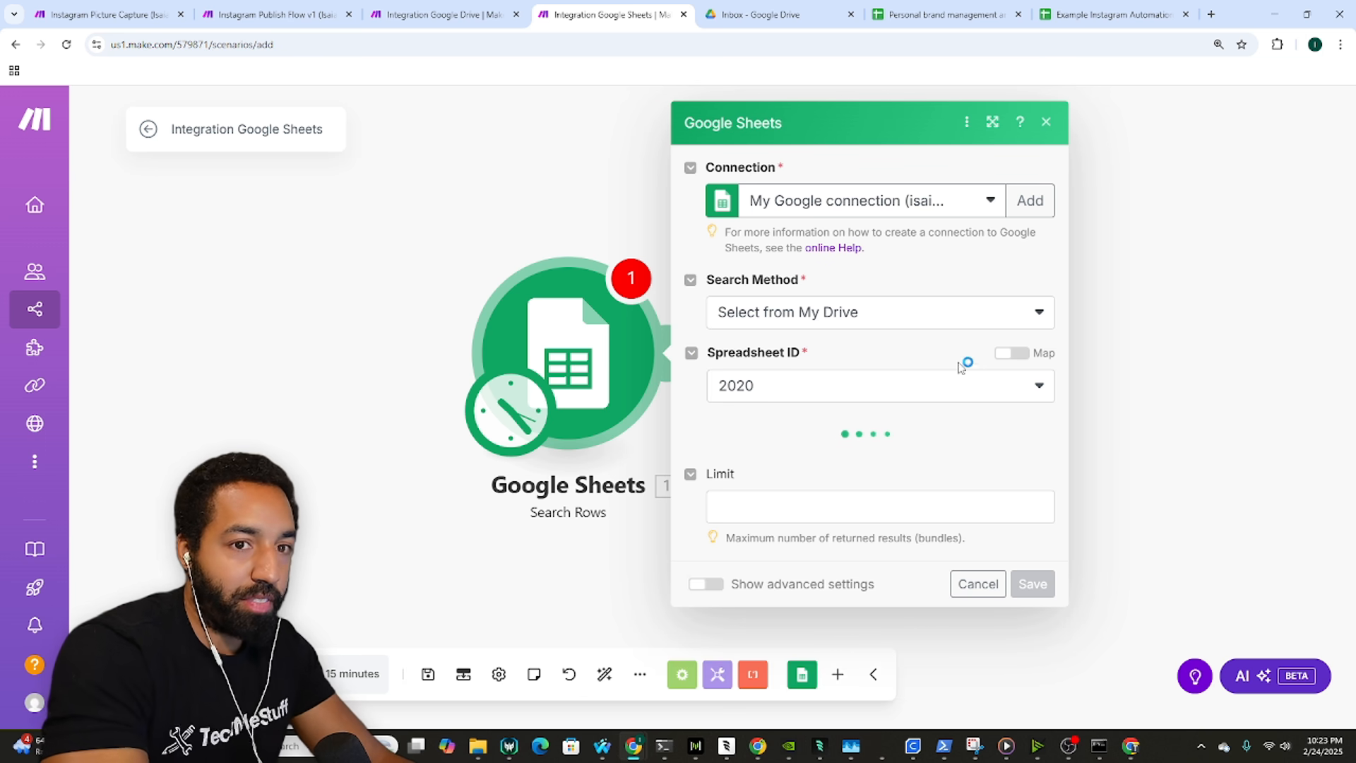
click(906, 370)
text(Examp)
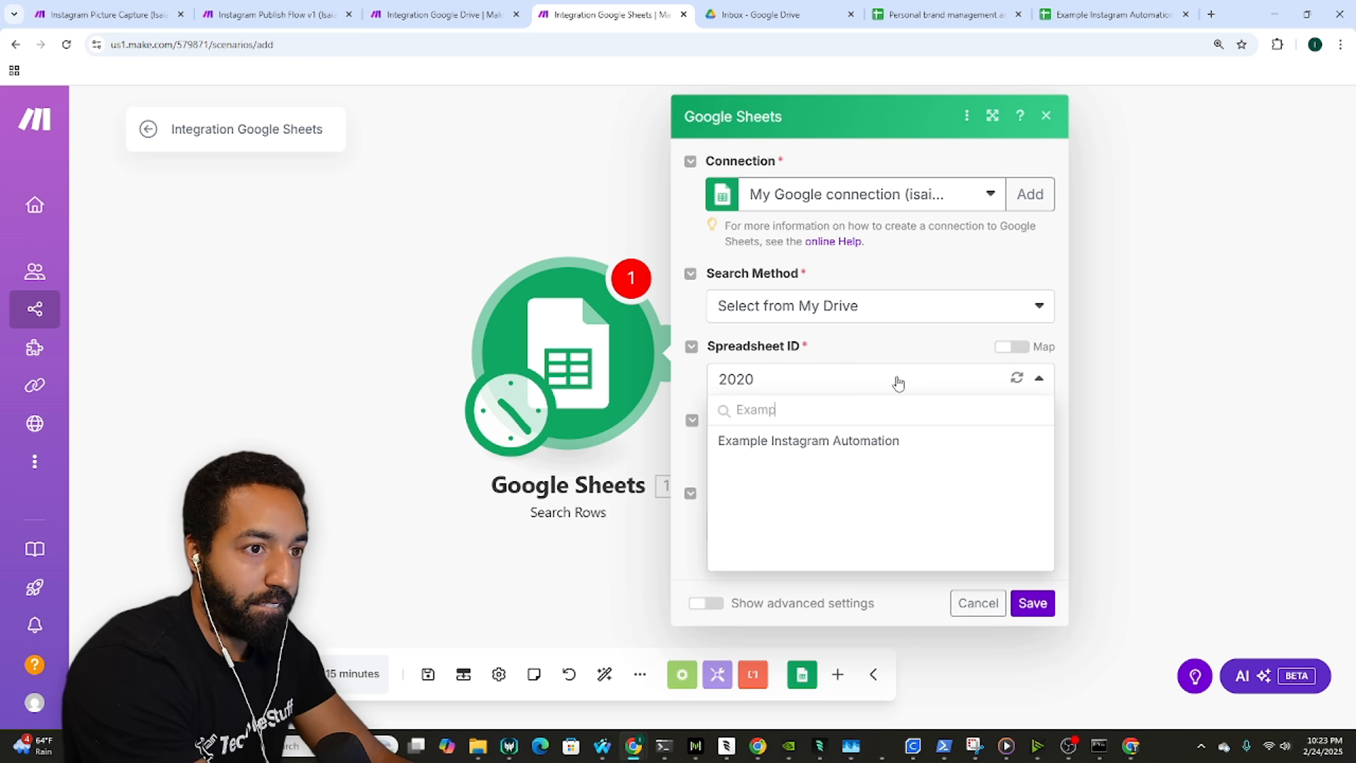
click(844, 443)
click(816, 463)
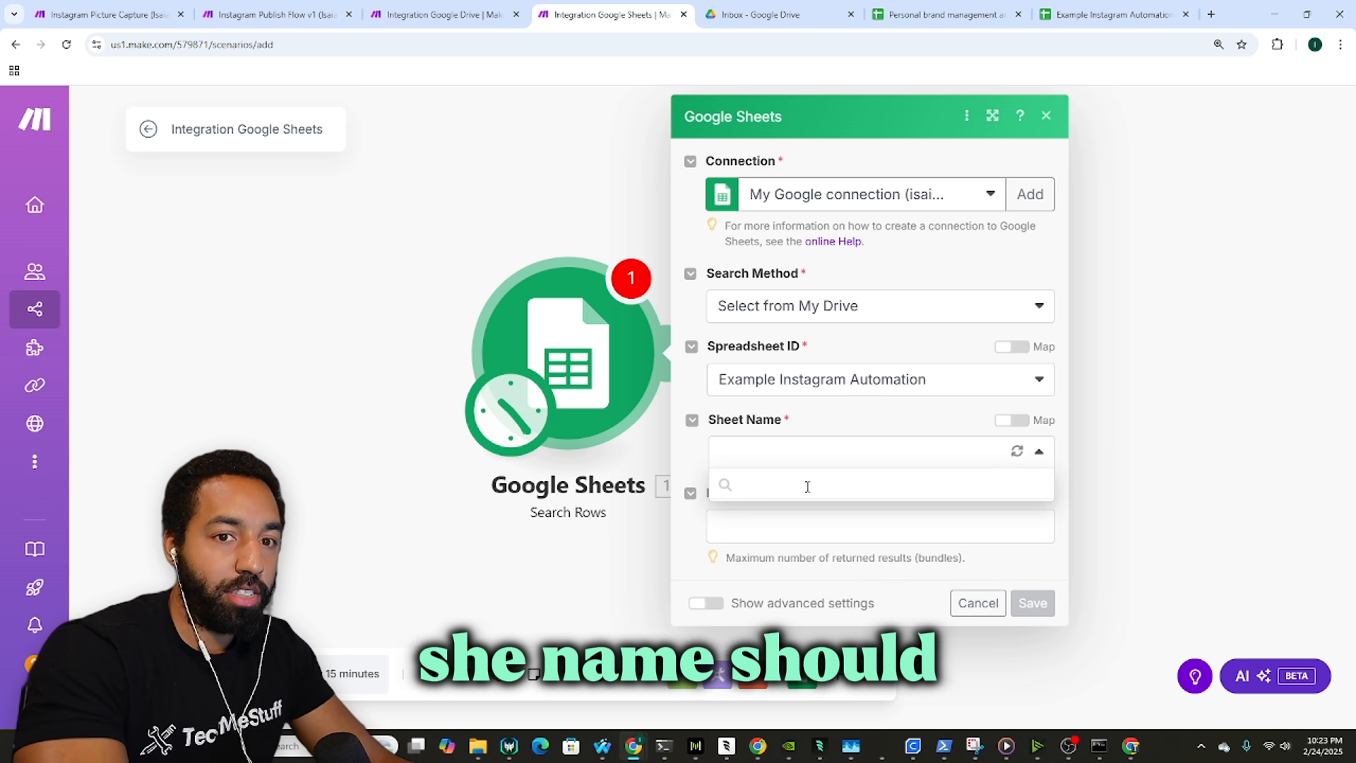
click(817, 488)
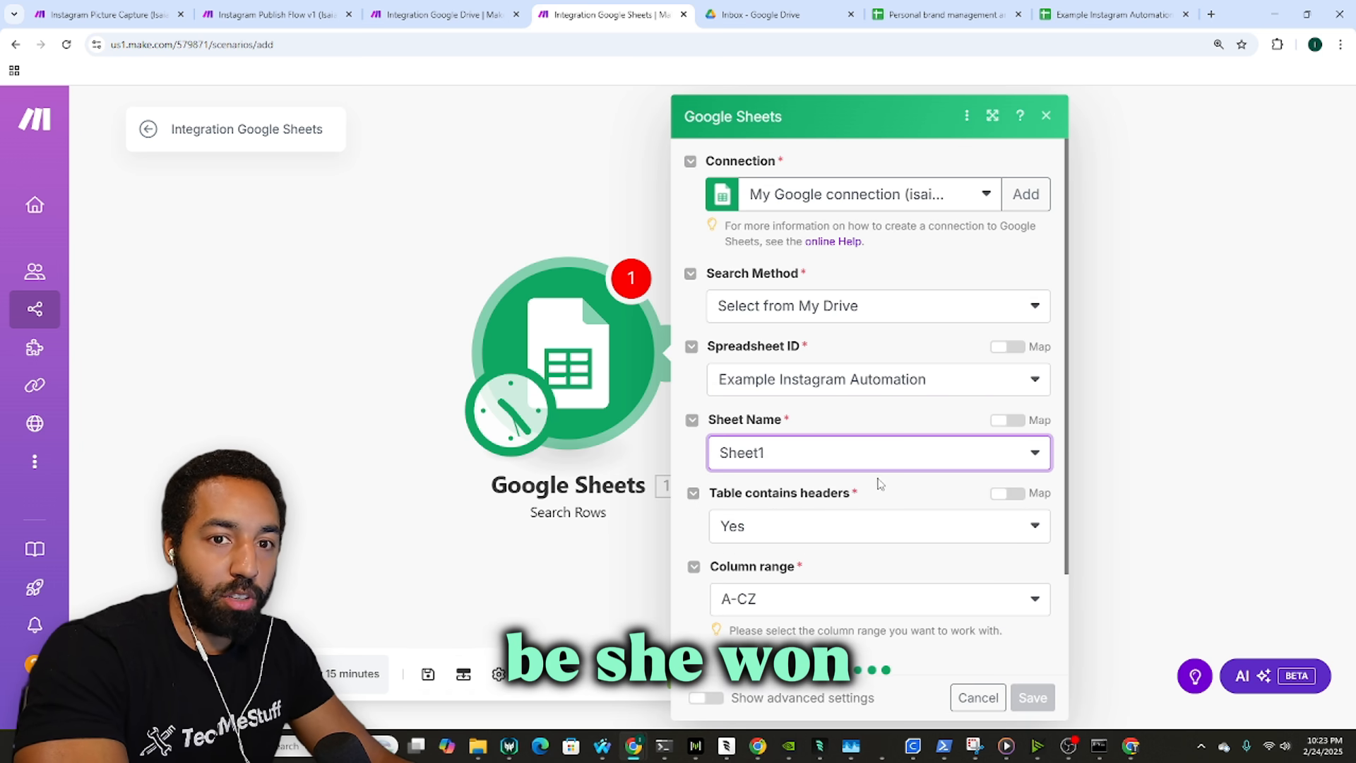
scroll(886, 473, down, 2)
scroll(925, 452, down, 3)
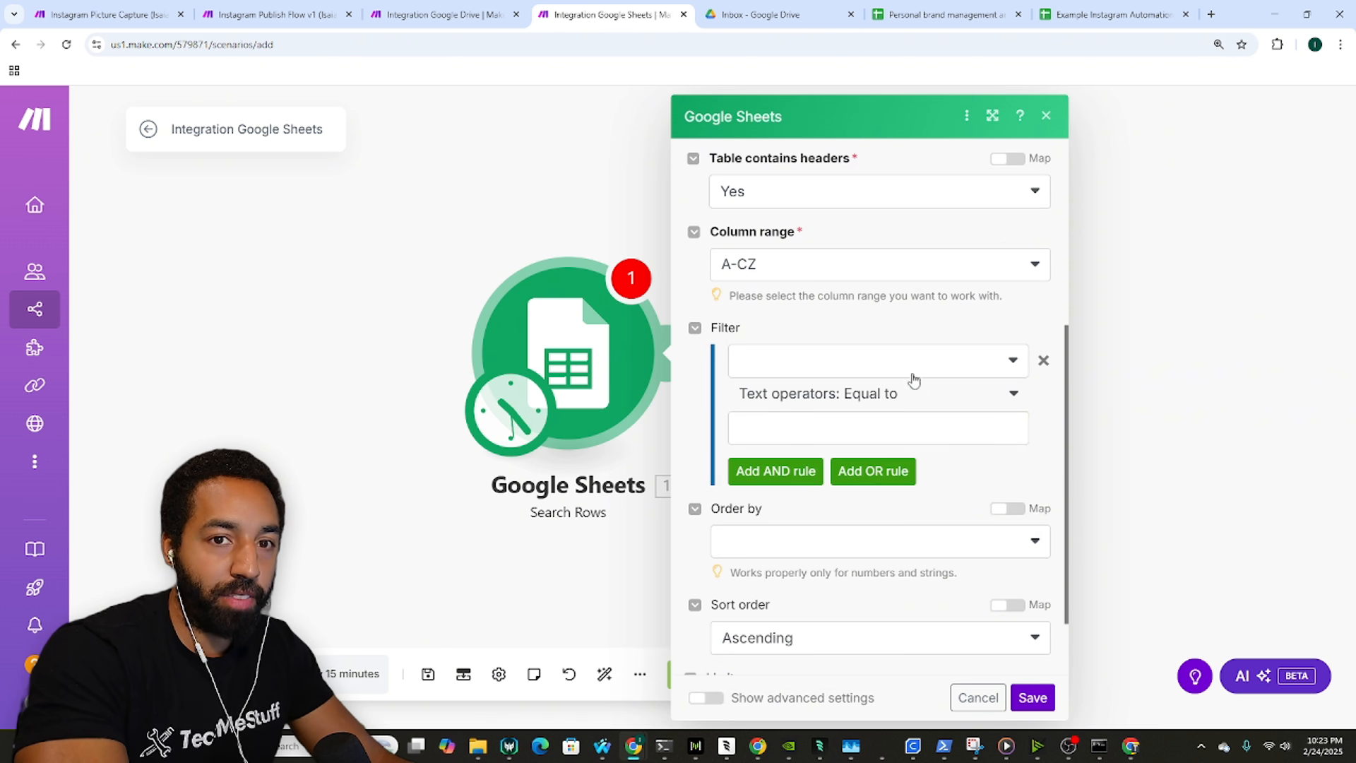
Step: Set the Search Rows filter to Status (H) Not equal to Uploaded
click(914, 364)
click(916, 342)
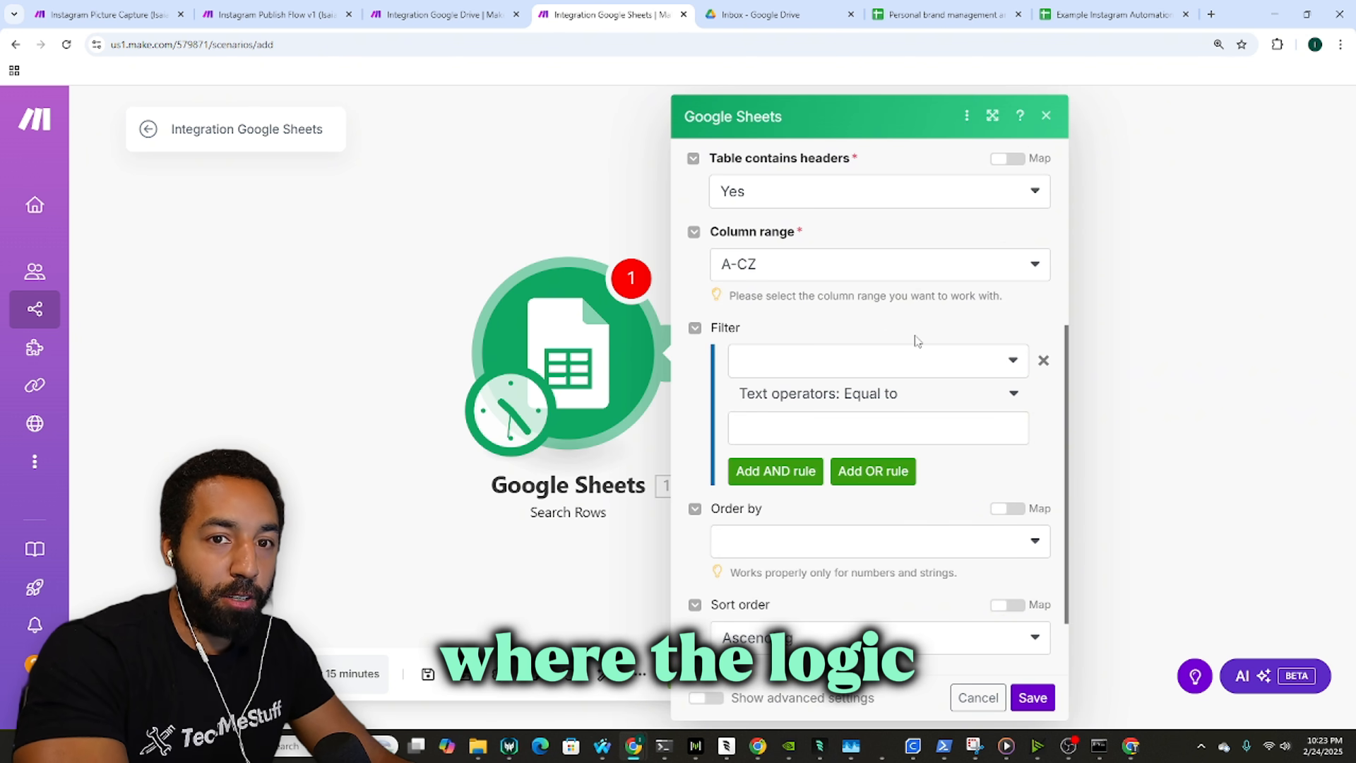
click(897, 374)
click(787, 603)
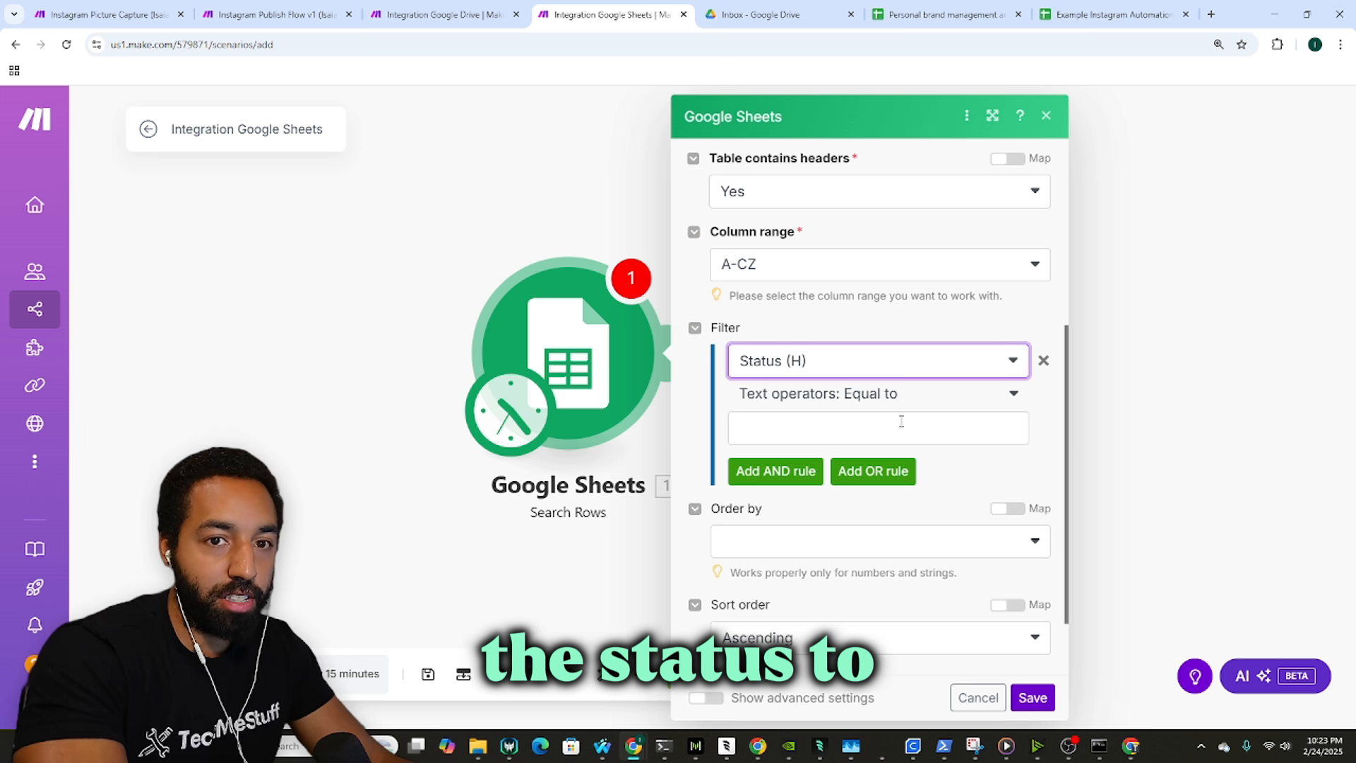
click(898, 404)
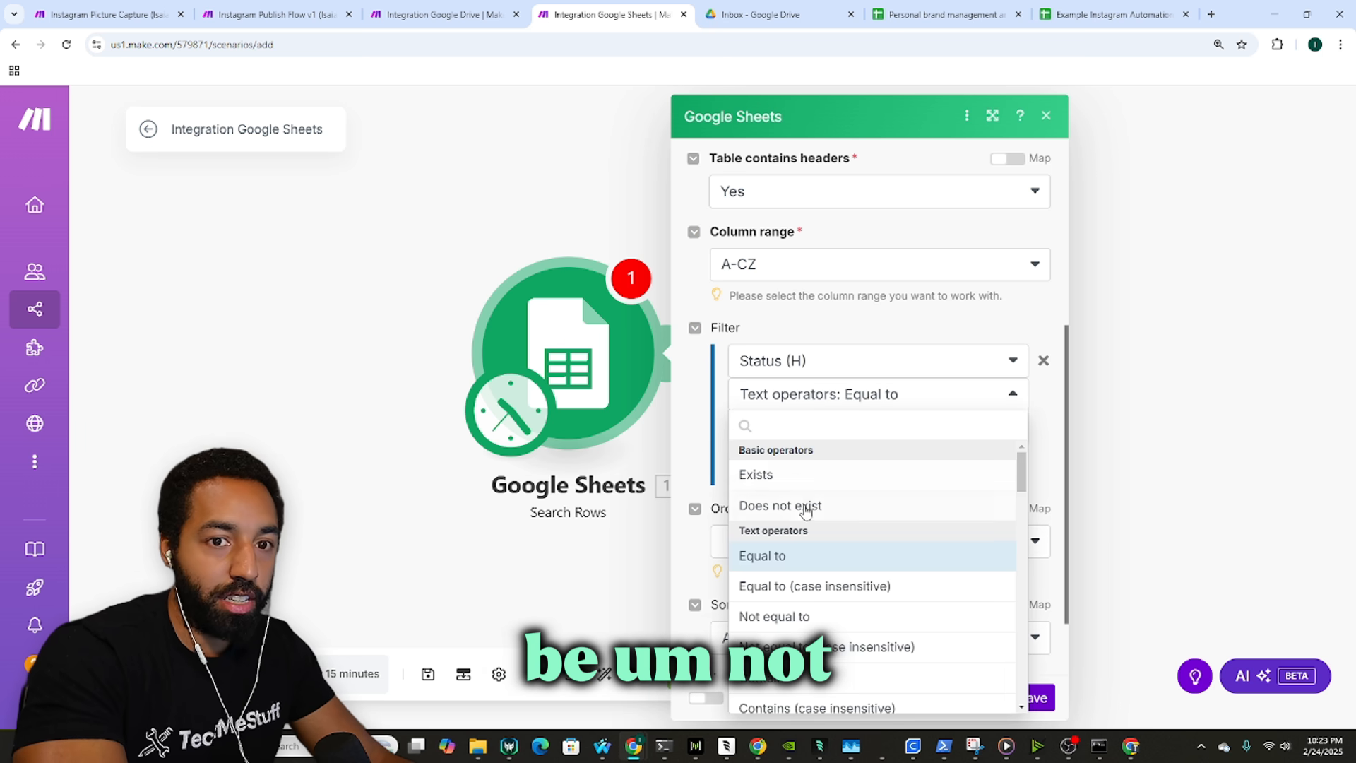
click(805, 616)
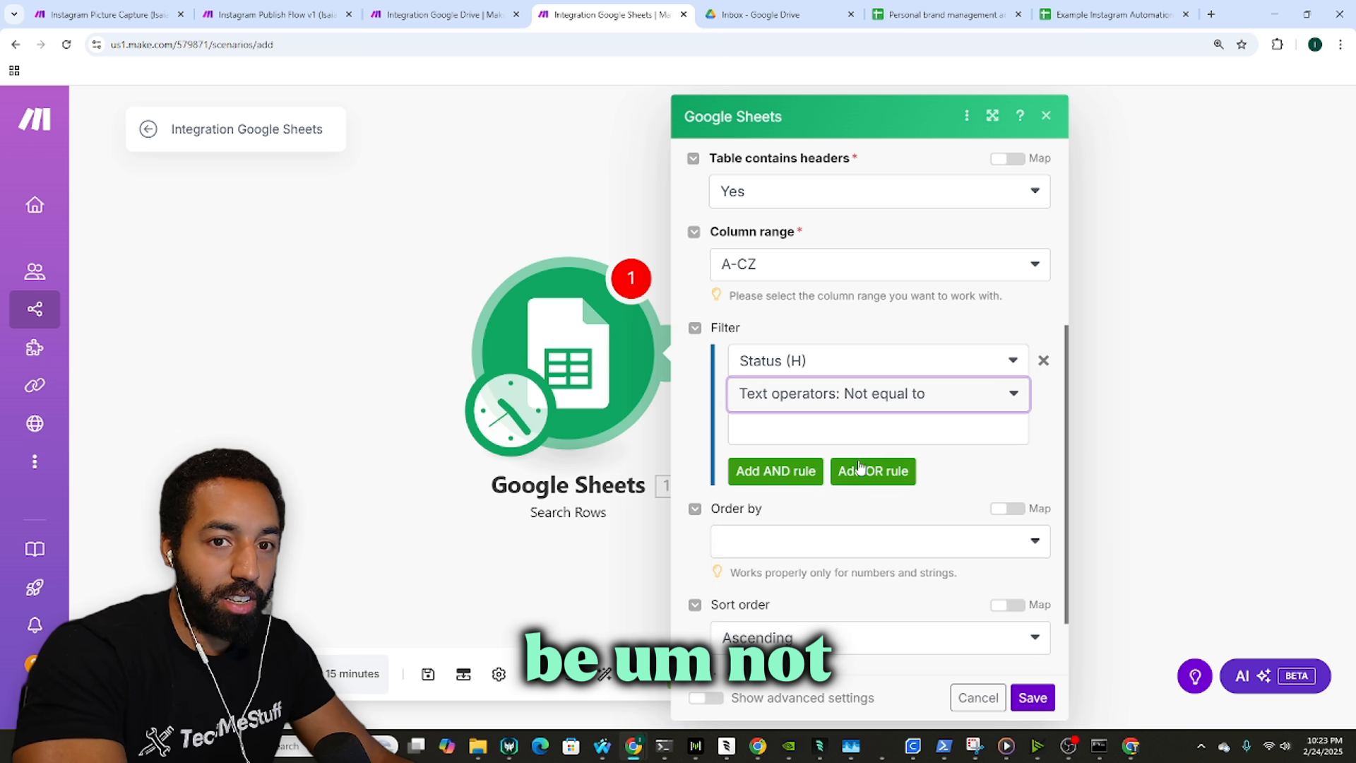
click(869, 430)
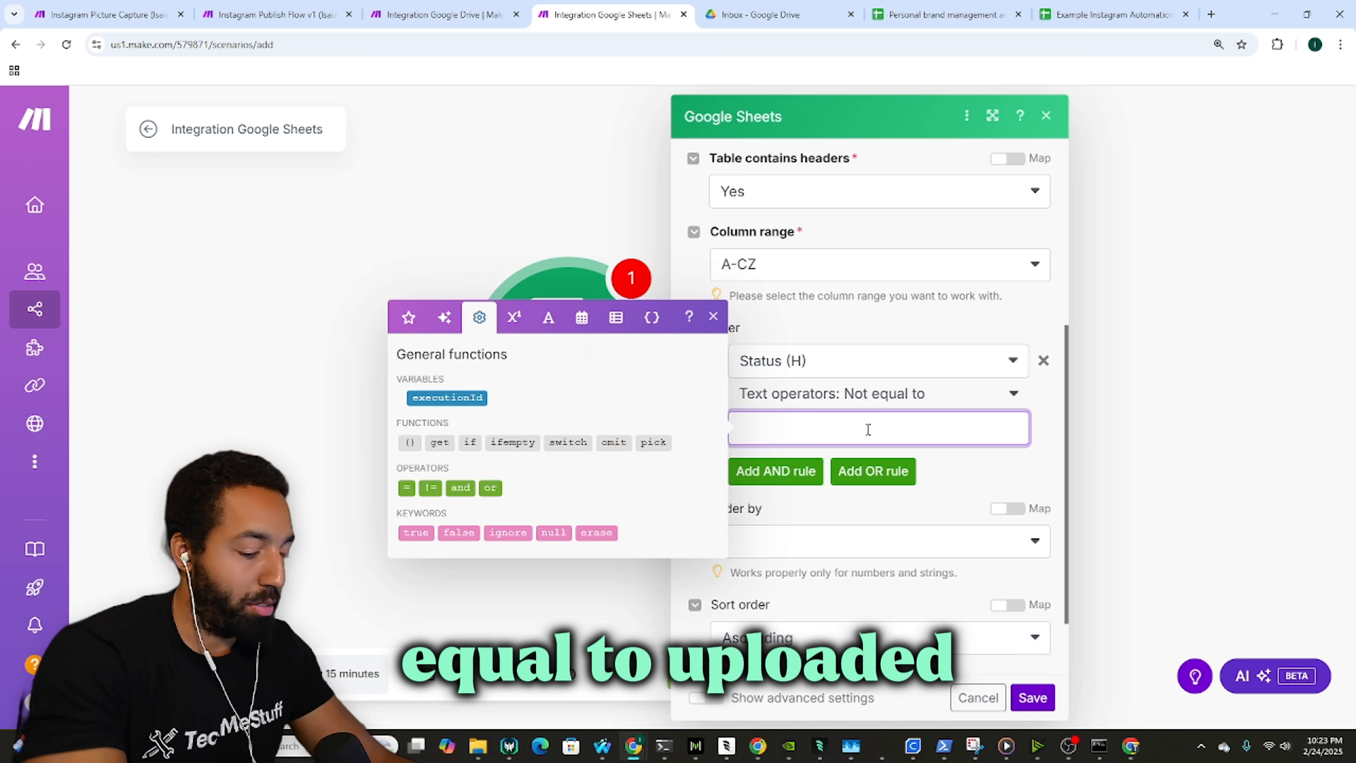
text(Uplo)
key(BackSpace)
key(BackSpace)
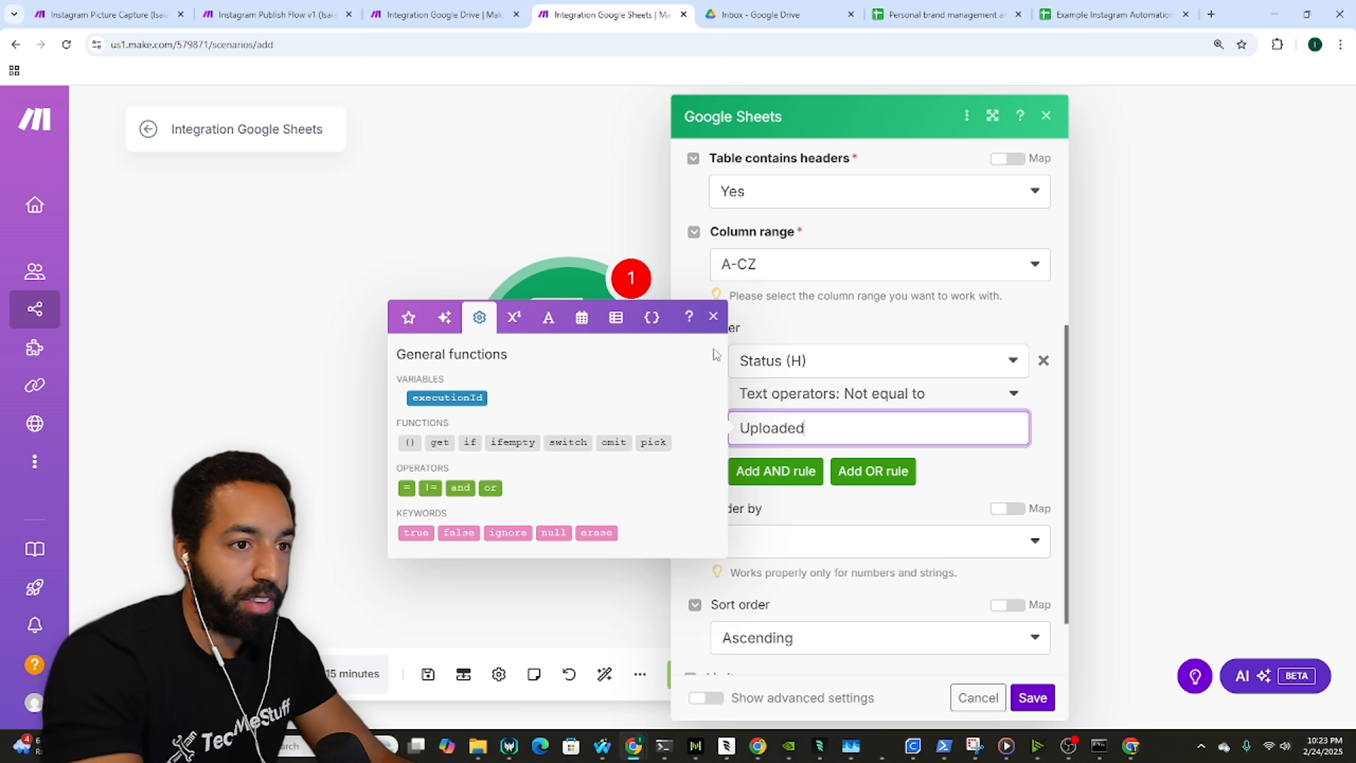
click(813, 502)
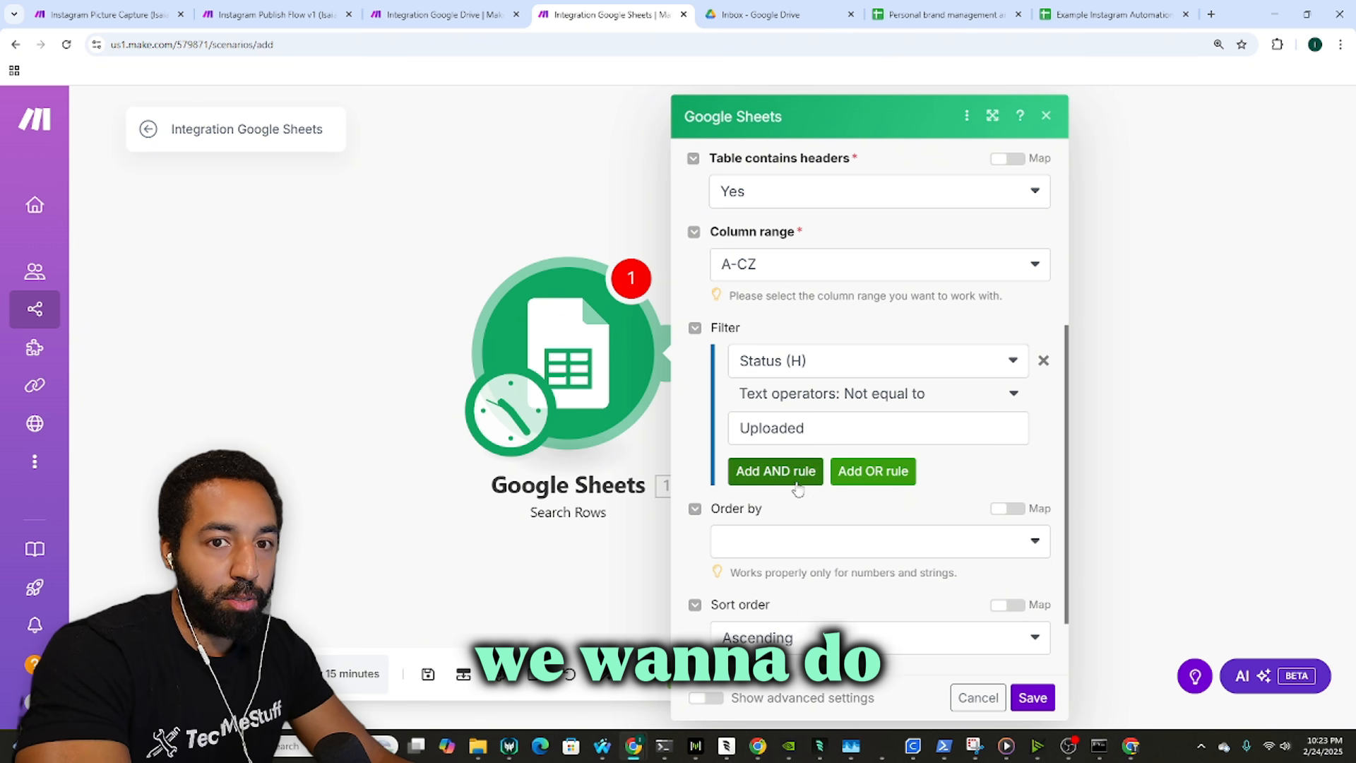
Step: Add an OR rule for Status (H) Equal to Reviewed
click(790, 475)
scroll(876, 492, down, 2)
click(890, 378)
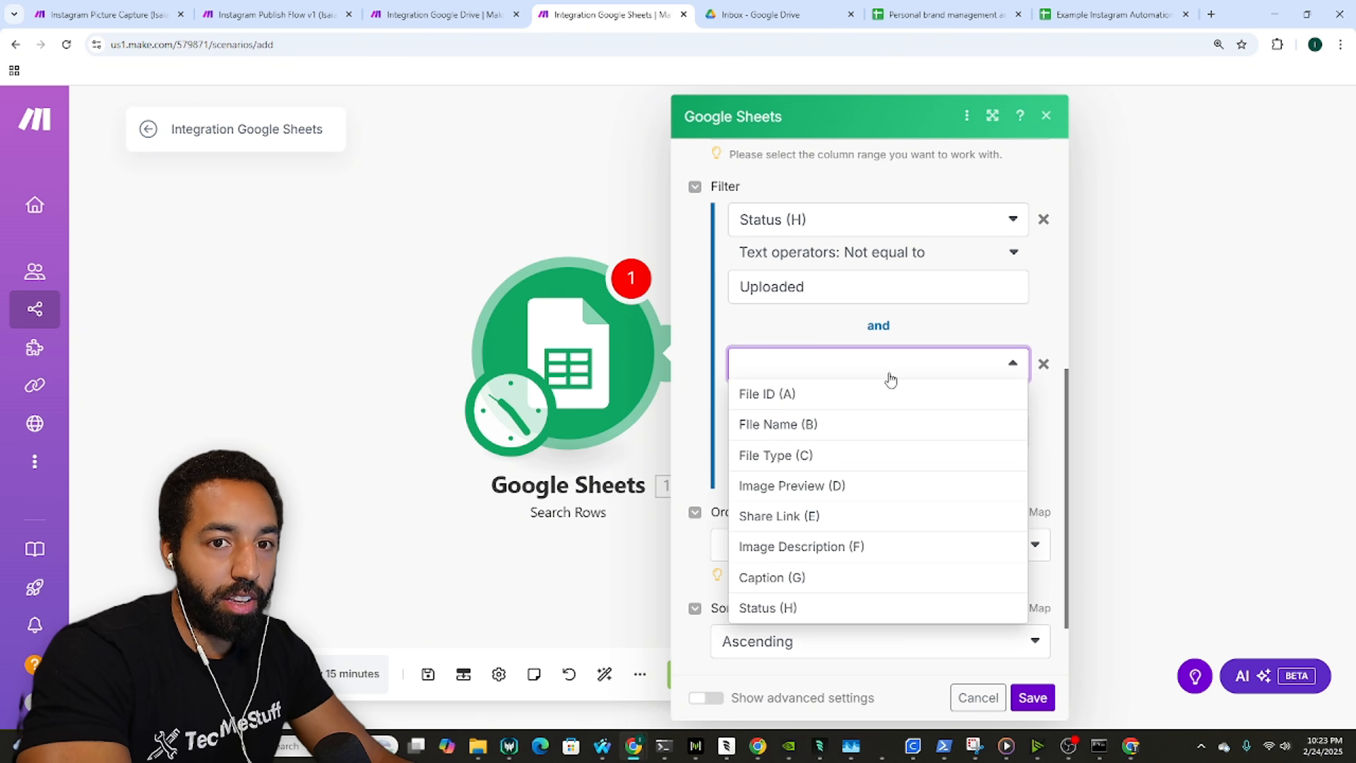
click(815, 373)
click(1043, 364)
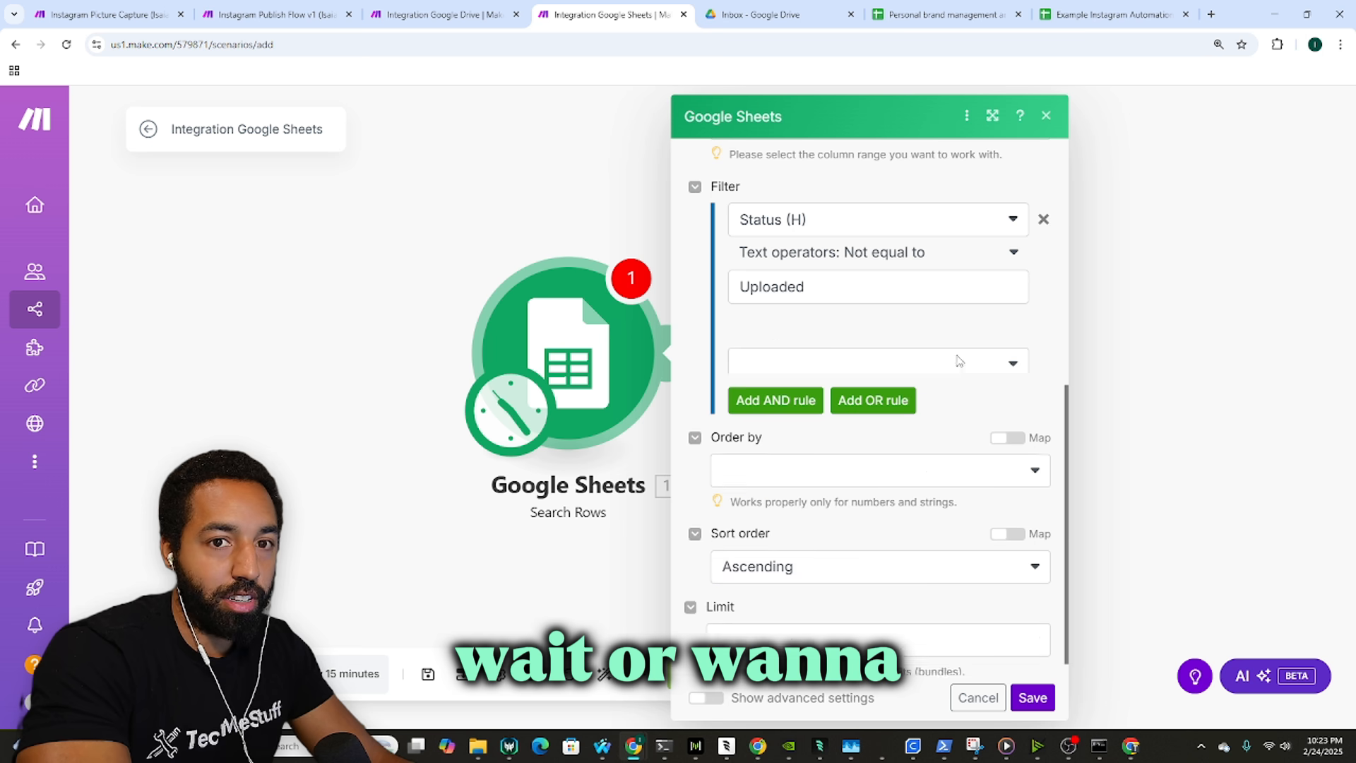
click(888, 382)
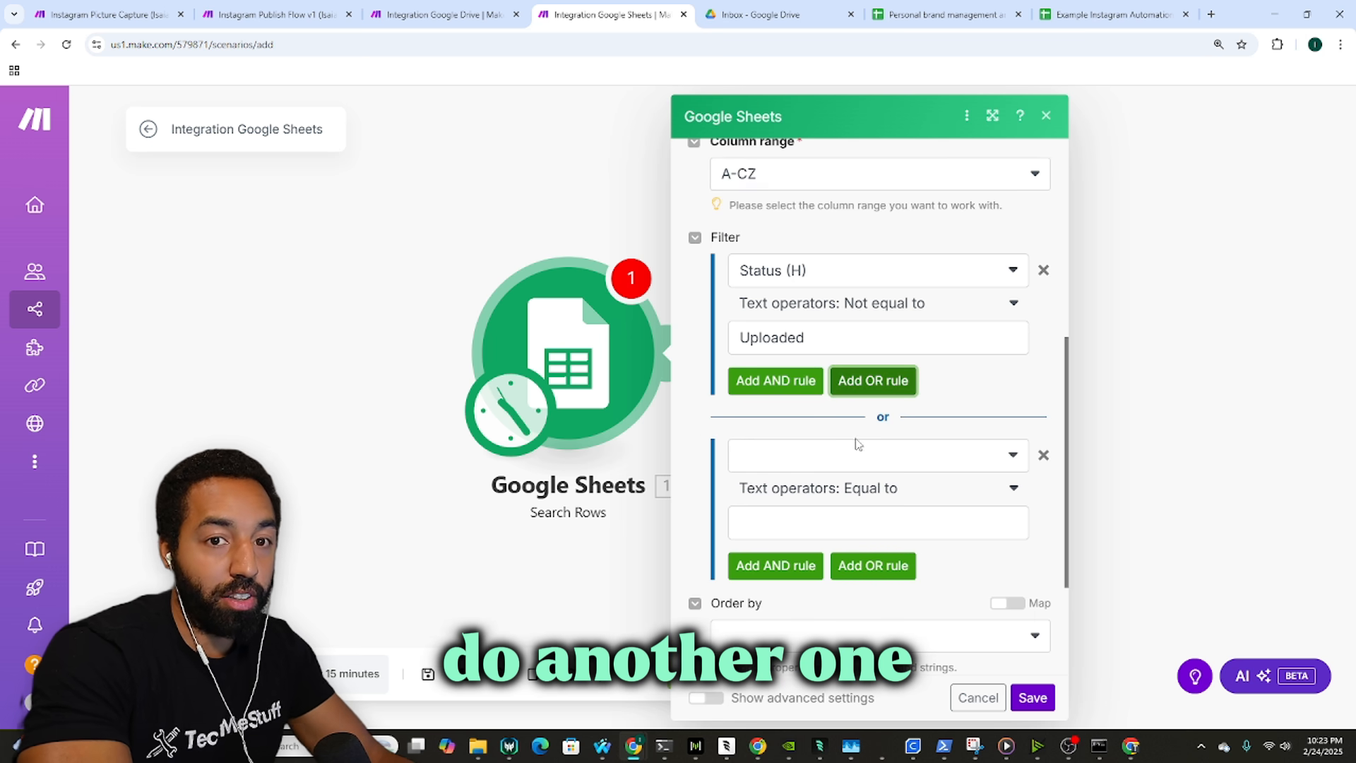
click(856, 452)
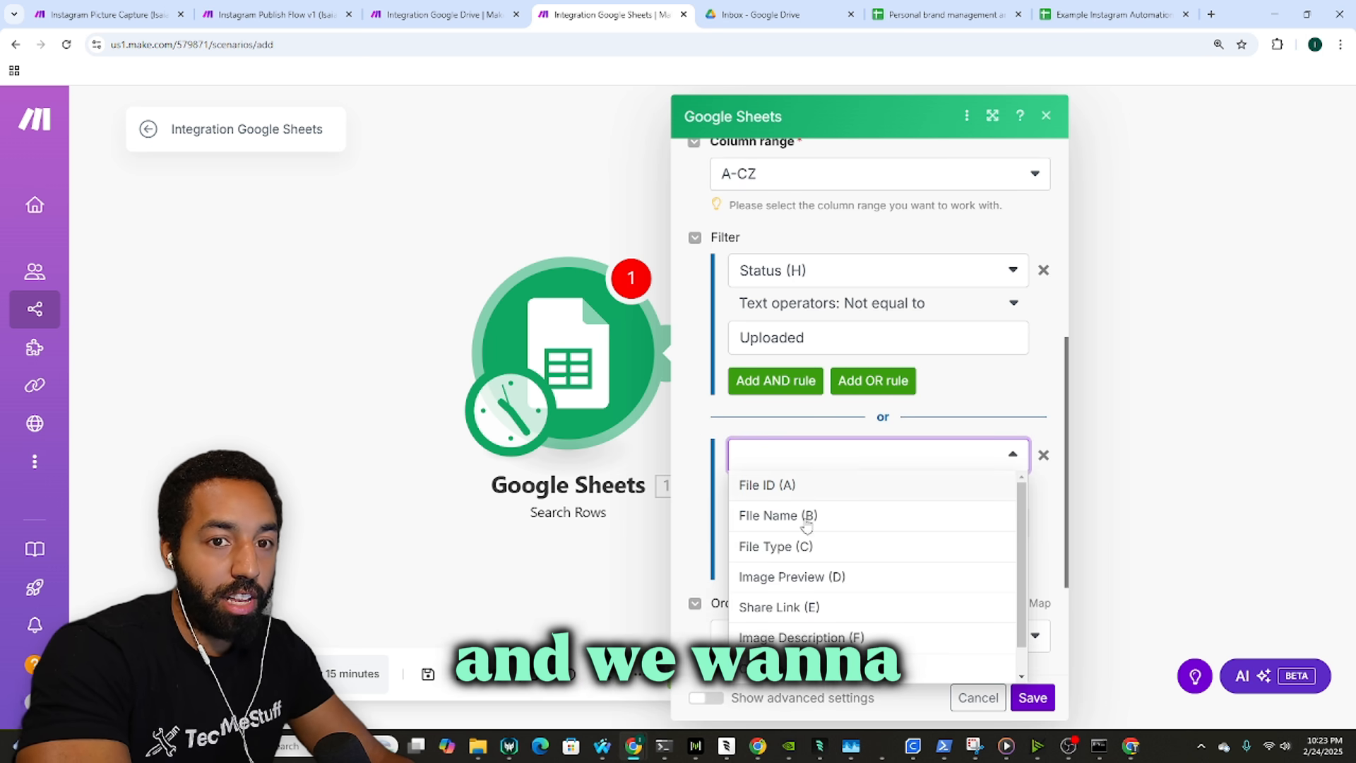
scroll(834, 627, down, 2)
click(834, 627)
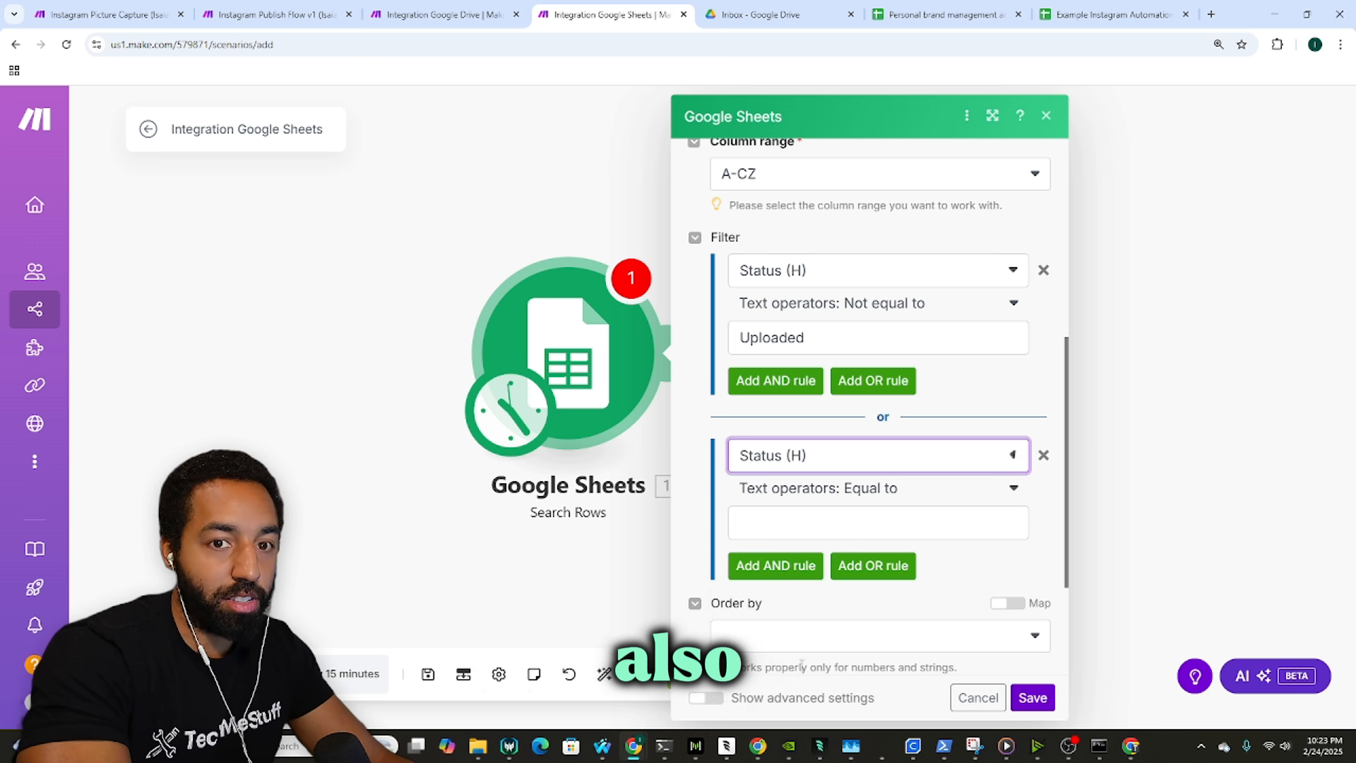
click(868, 526)
text(R)
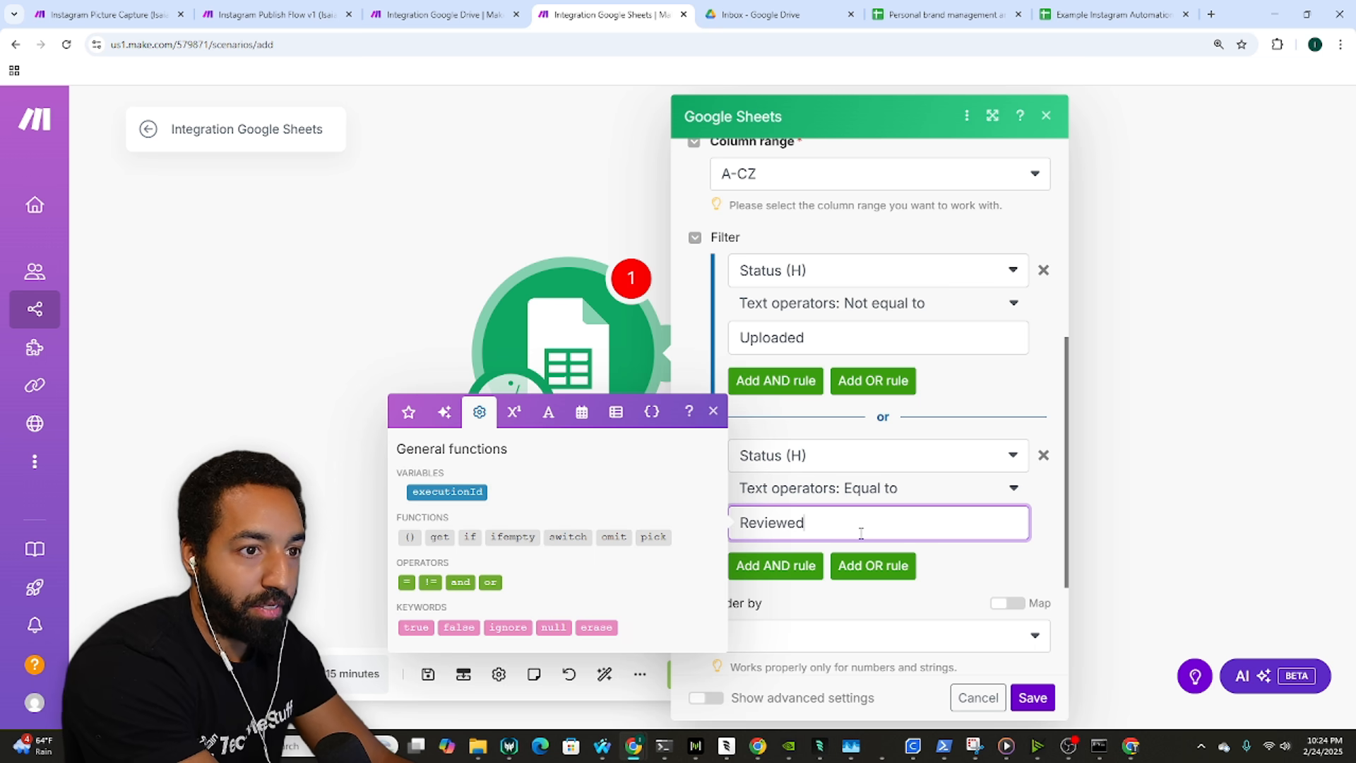
text(eviewed)
click(1017, 563)
scroll(988, 506, down, 3)
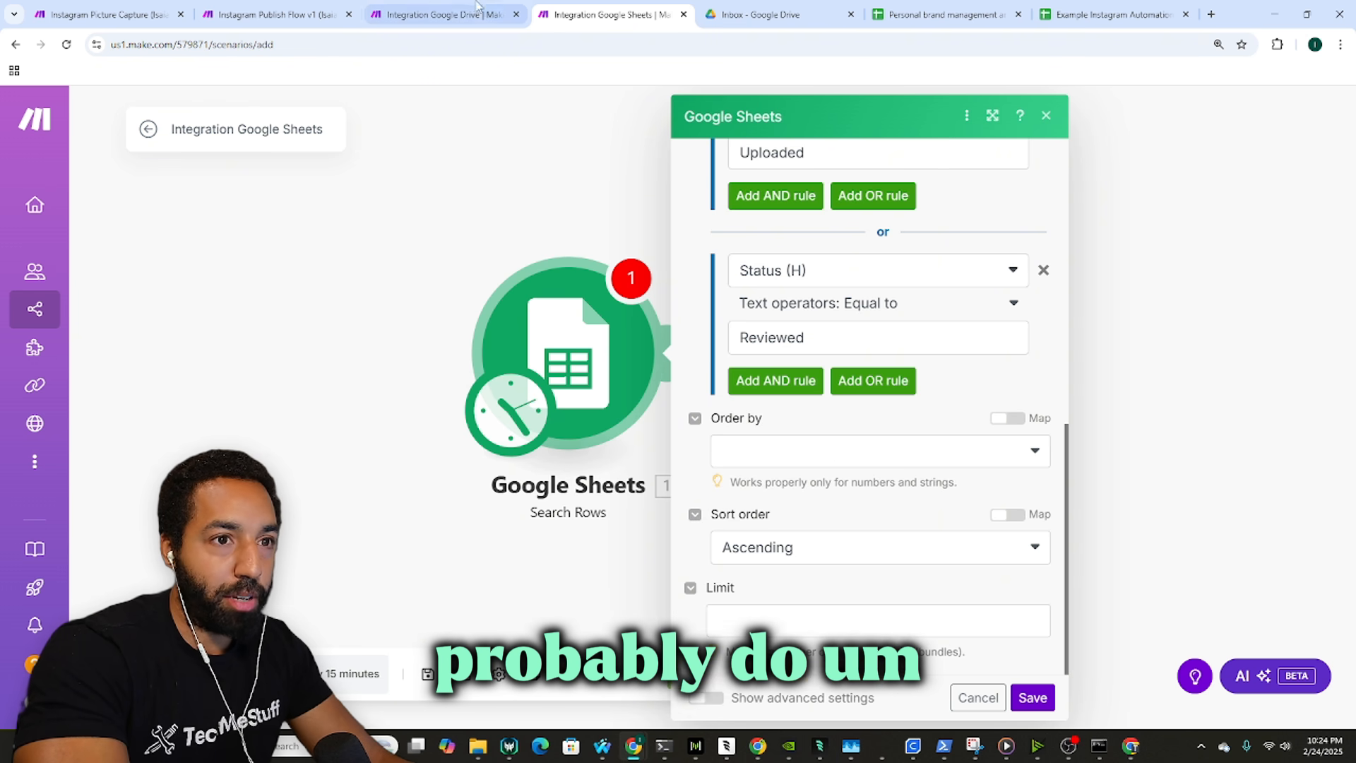
Step: Compare with Instagram Publish Flow v1's Search Rows, save the module, and open the spreadsheet
click(455, 14)
click(315, 9)
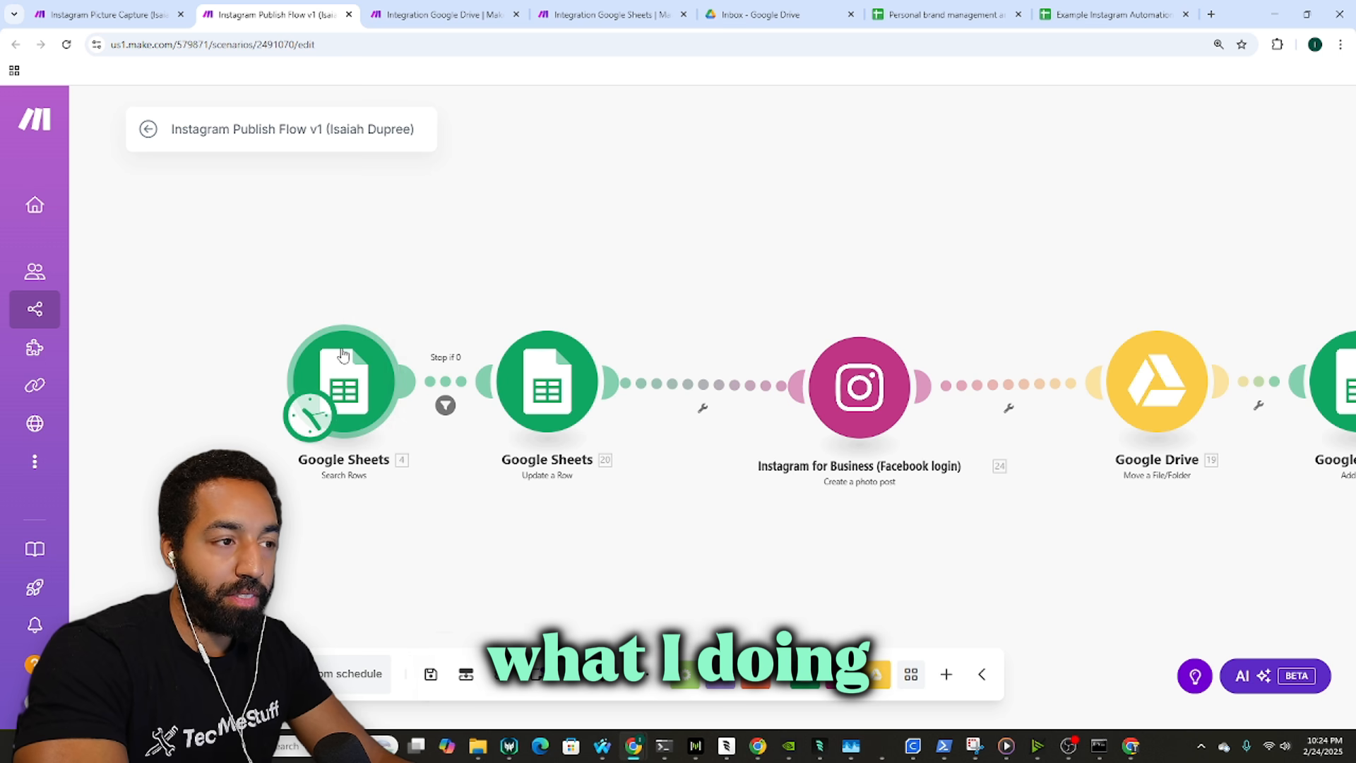
click(344, 382)
scroll(550, 420, down, 2)
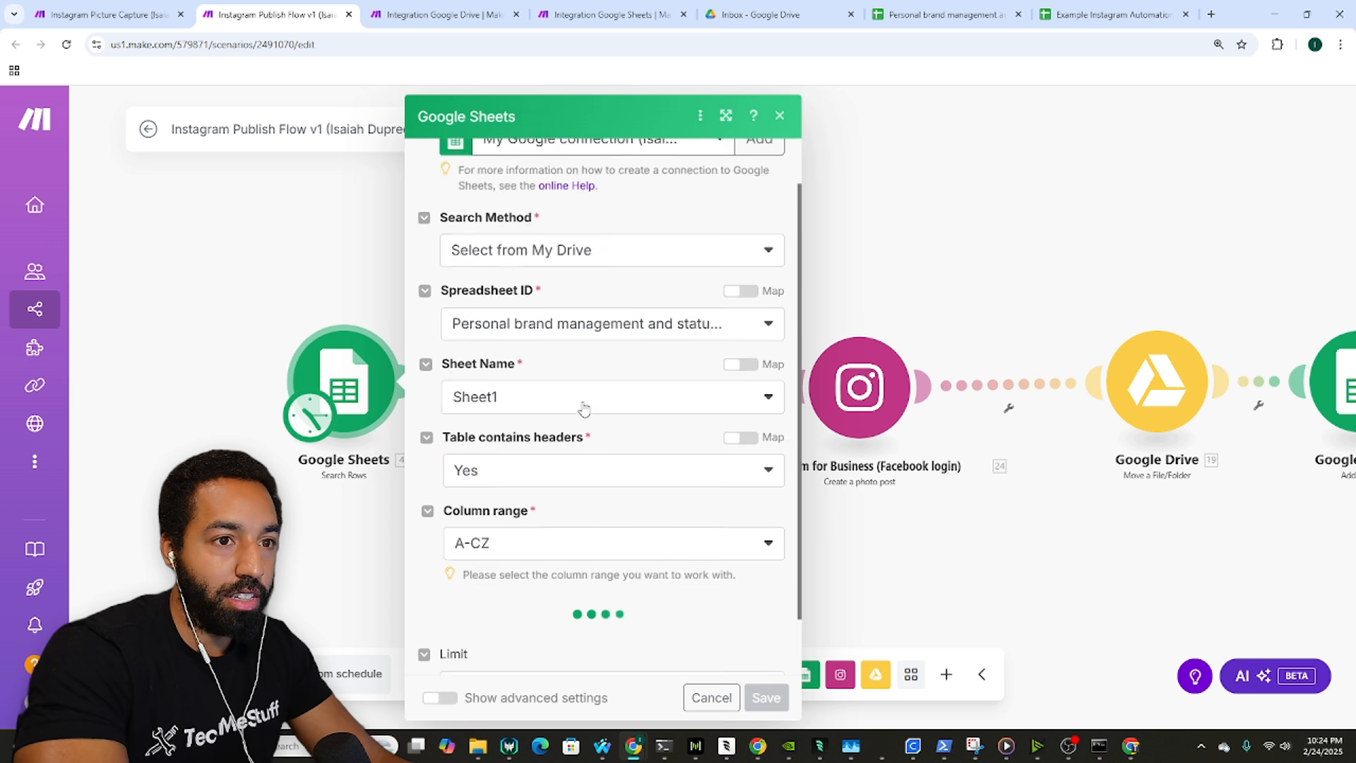
scroll(618, 416, down, 5)
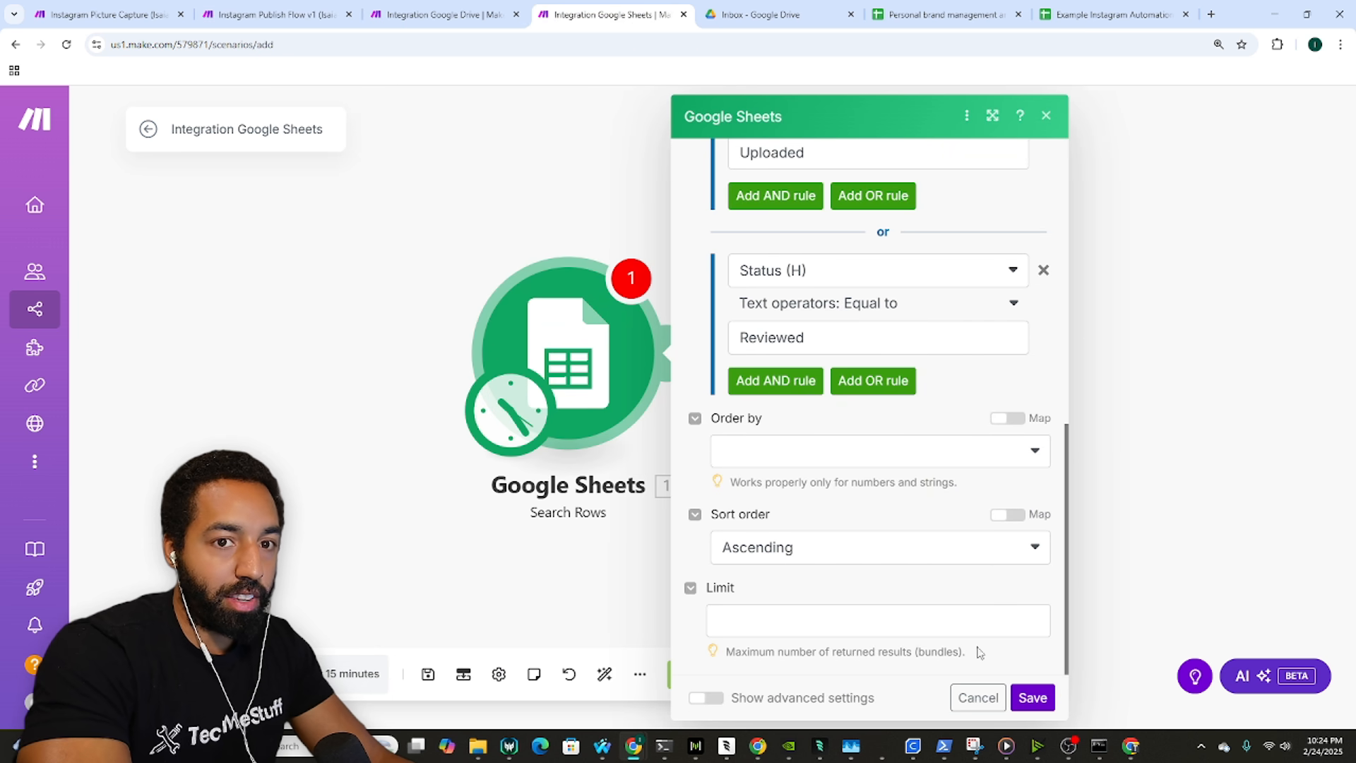
click(1031, 697)
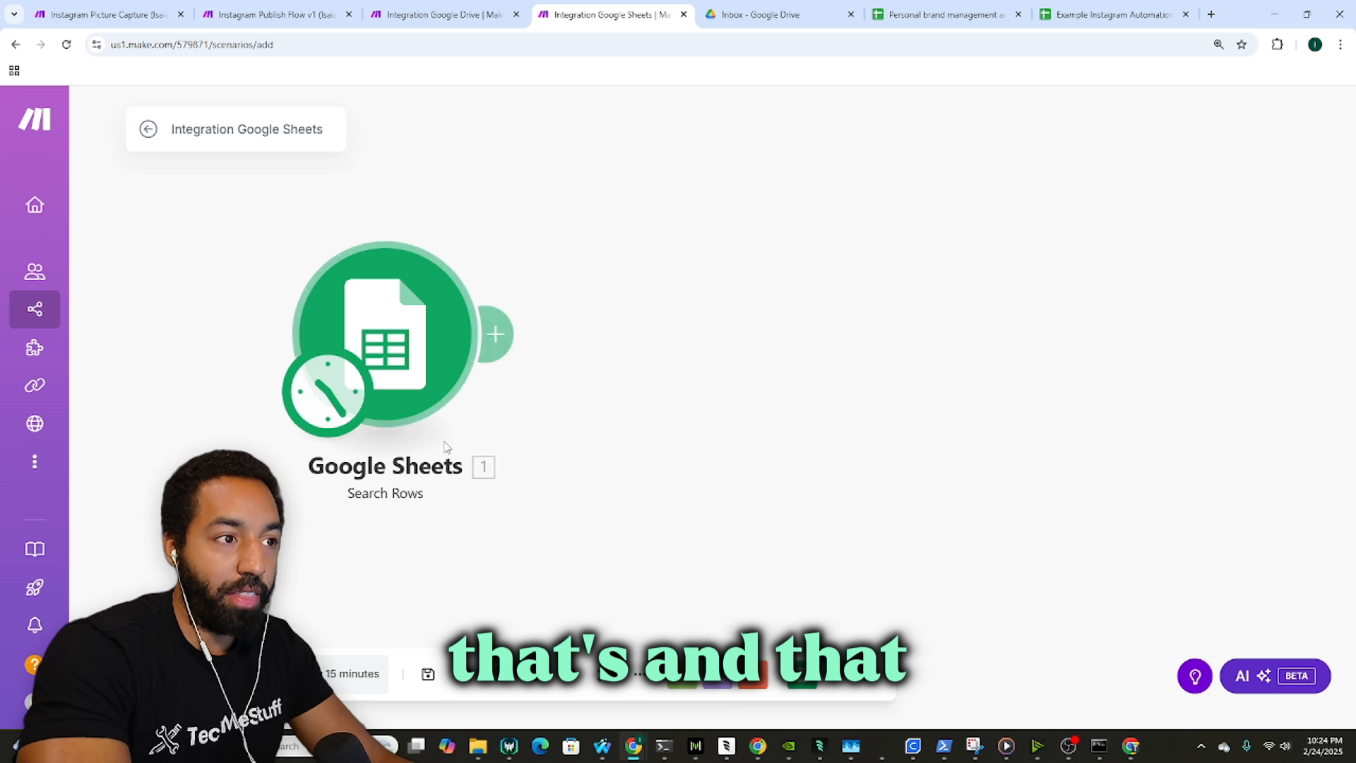
click(961, 10)
click(1119, 11)
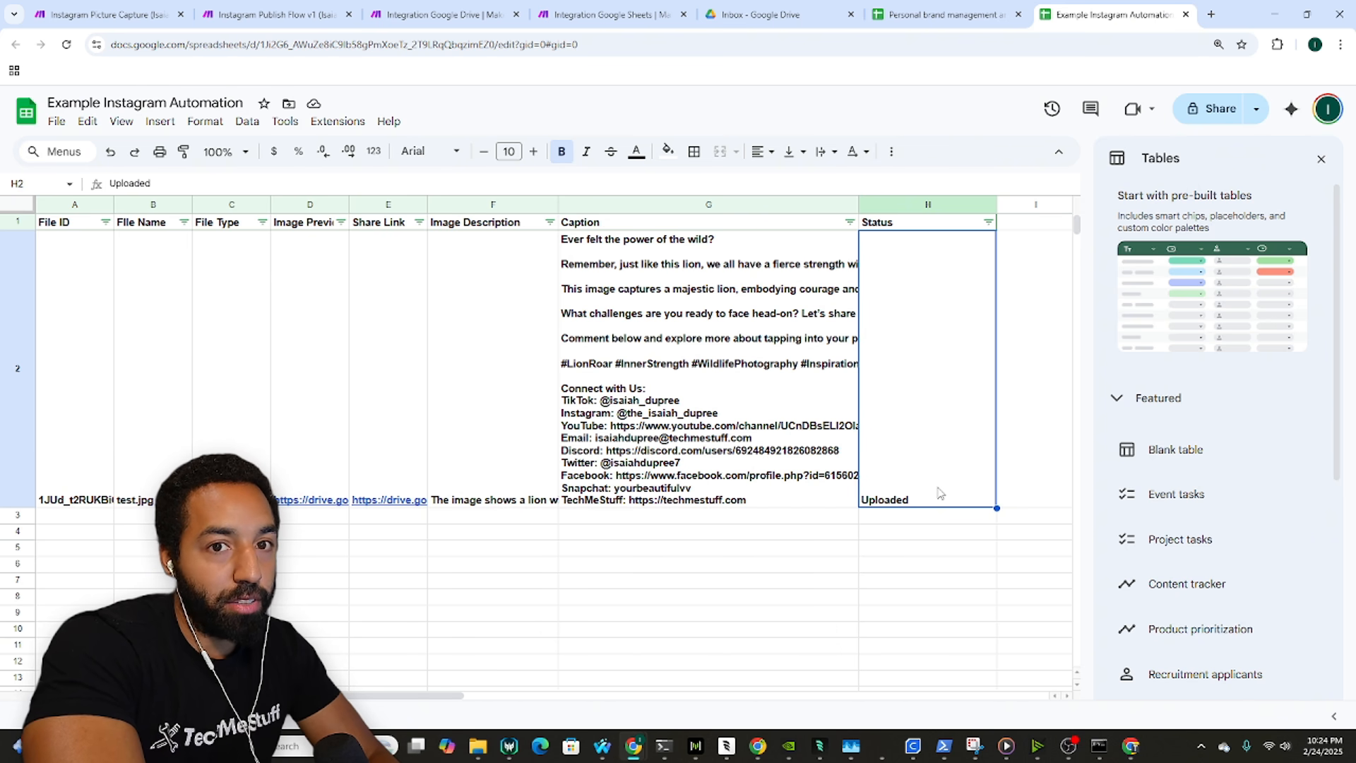
Step: Close the Tables panel and inspect the Status dropdown choices in the Personal brand management sheet
click(1320, 159)
right_click(968, 302)
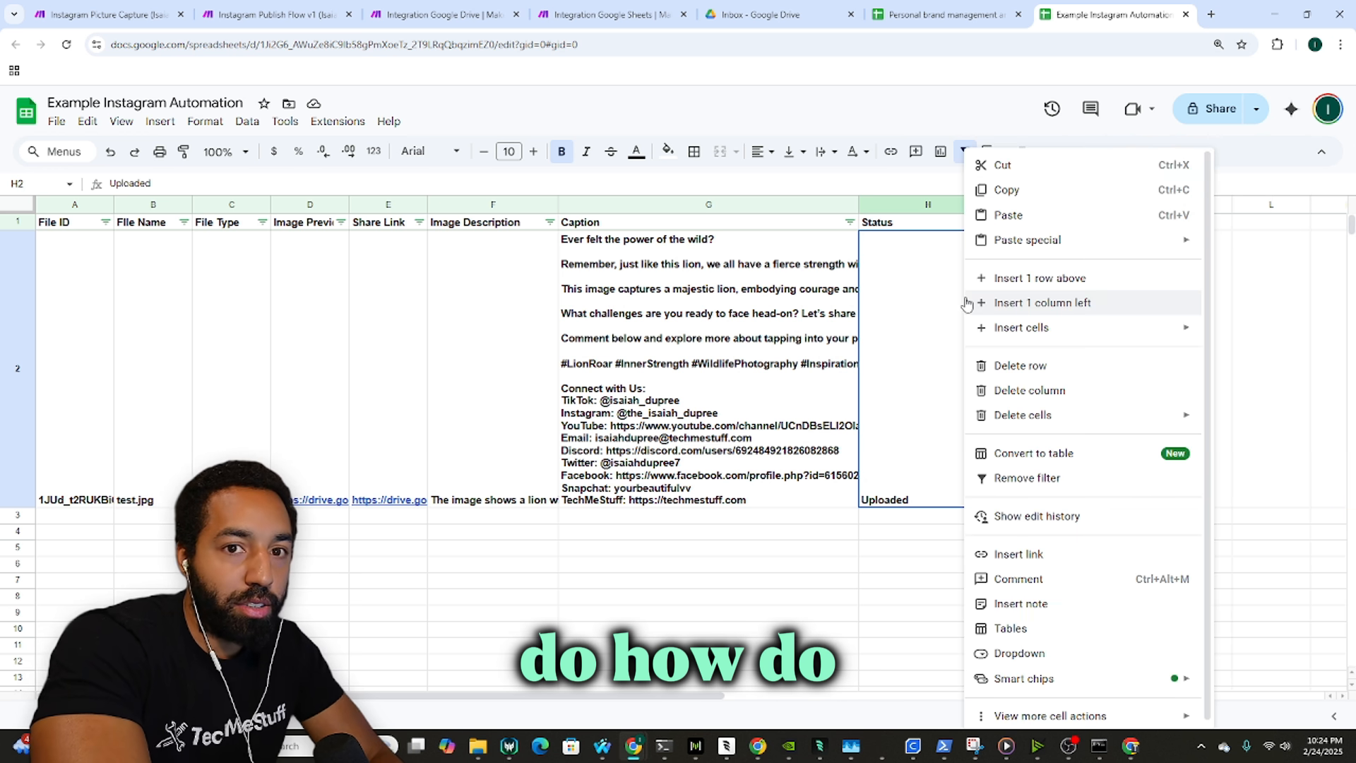
click(1003, 8)
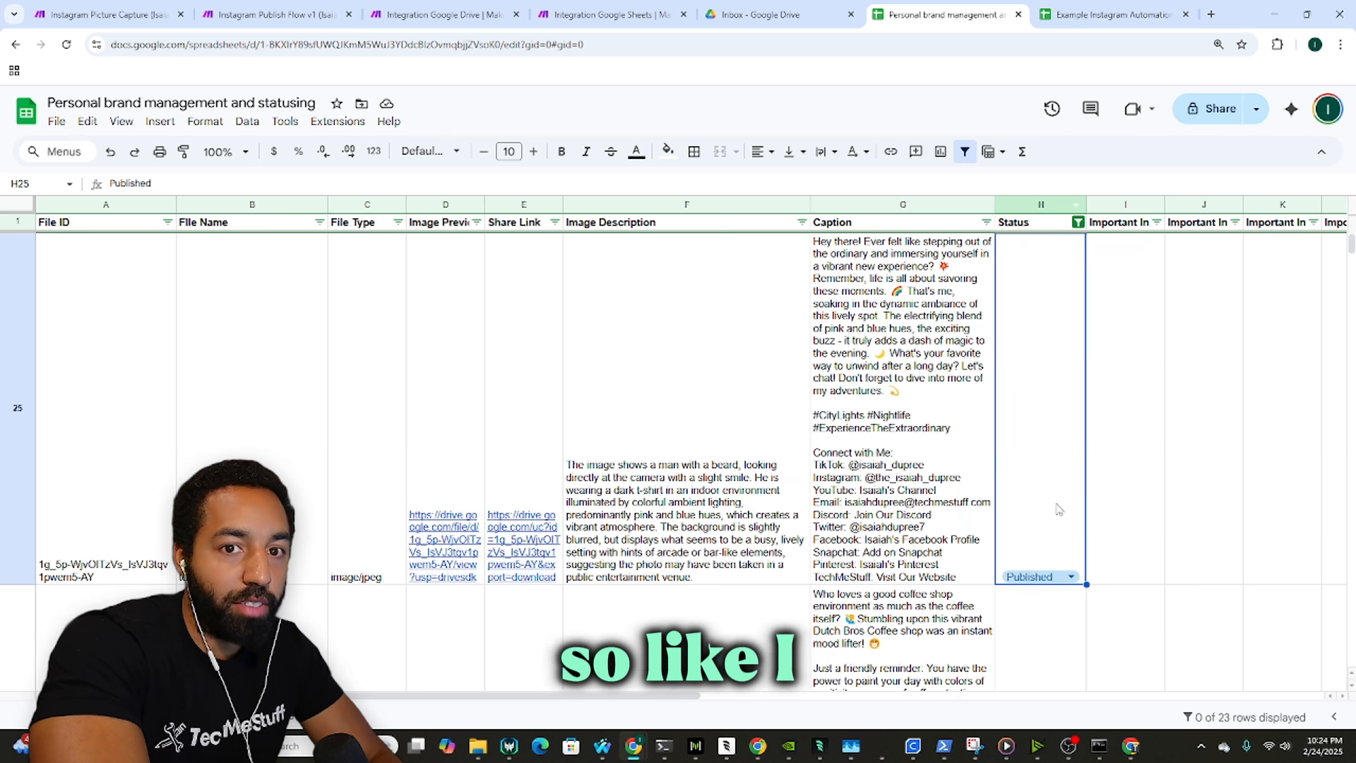
click(1045, 577)
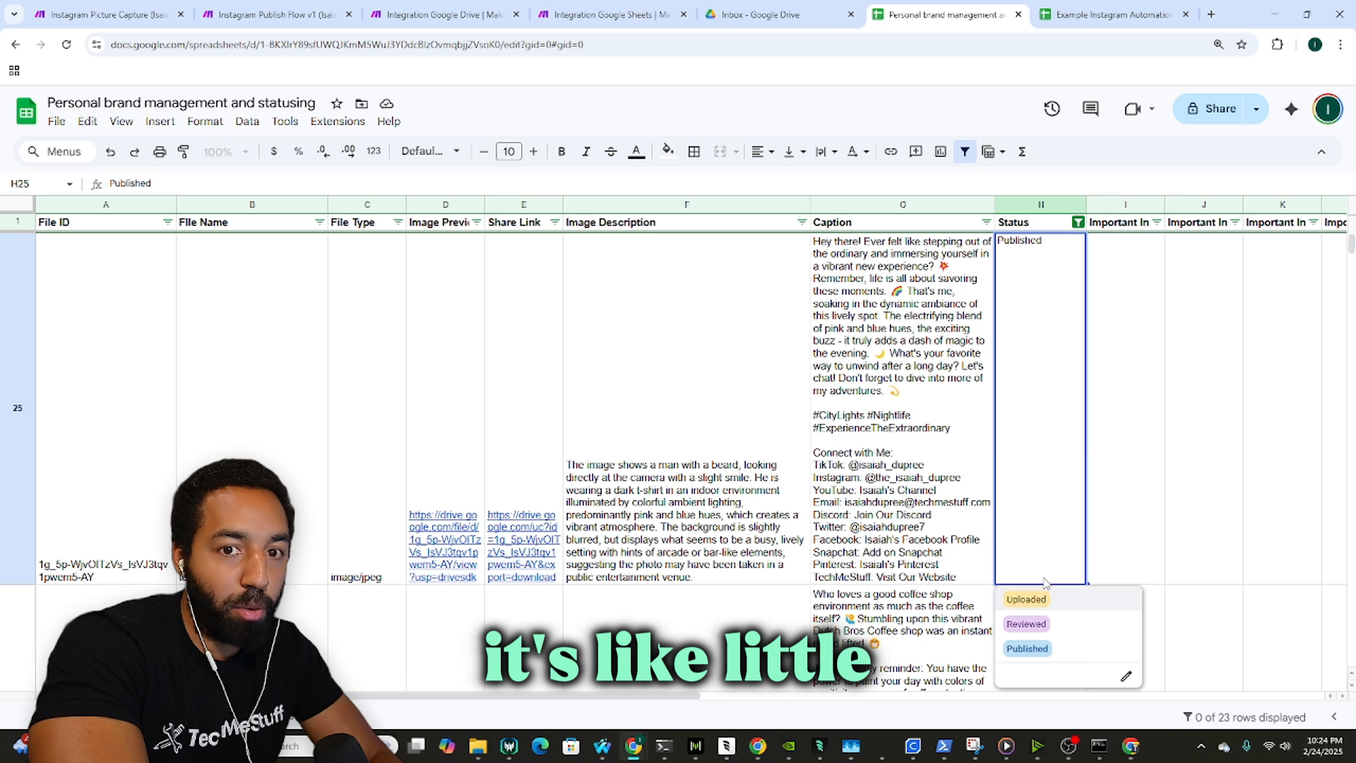
click(1137, 460)
click(1037, 442)
right_click(1039, 446)
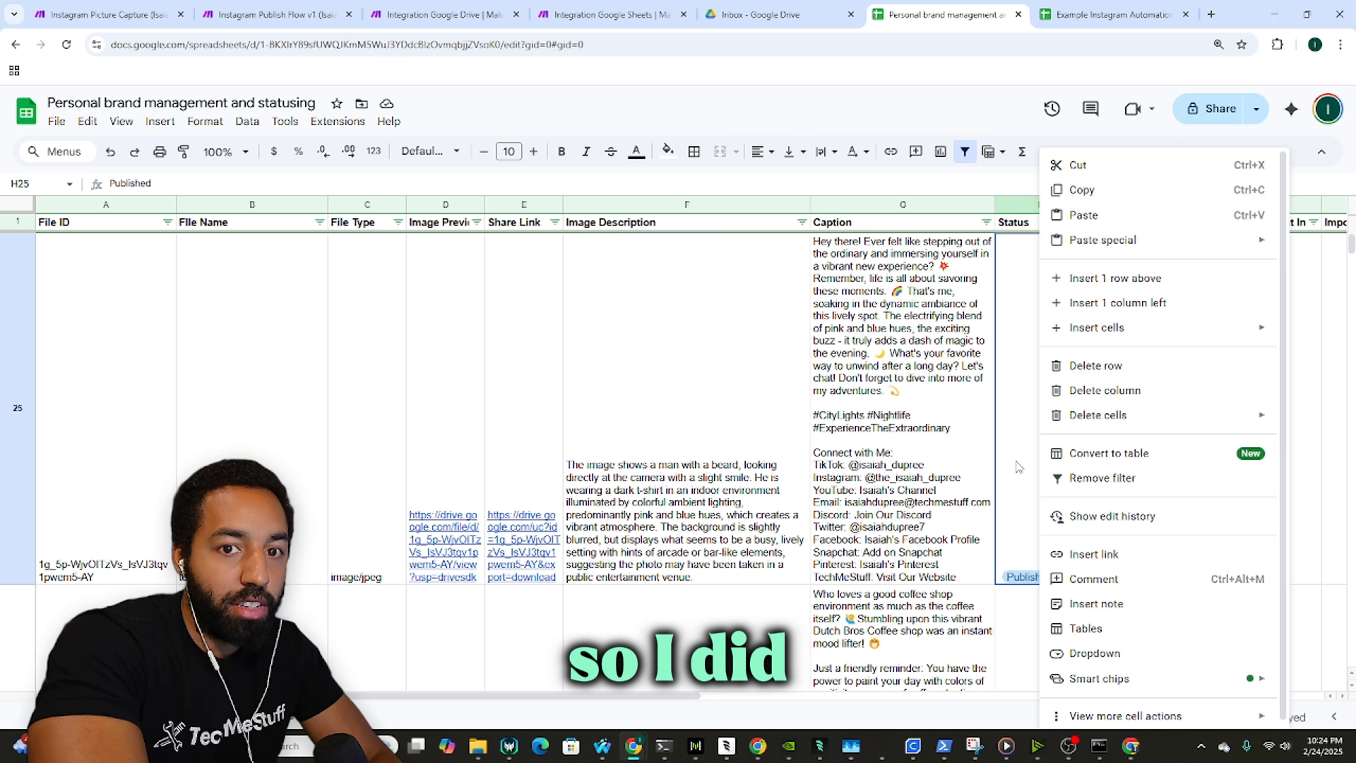
key(ctrl+Tab)
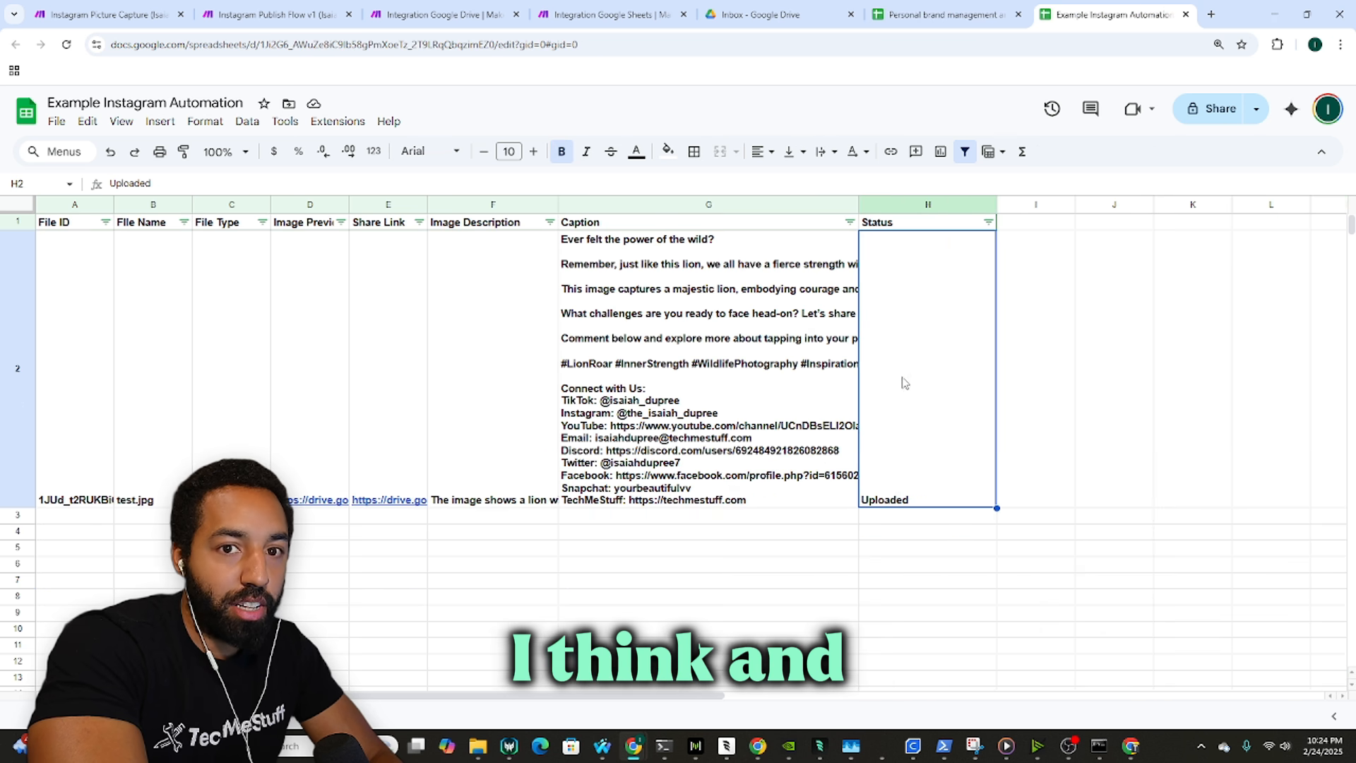
Step: Add a dropdown rule to Status cell H2 with Uploaded coloured light green
right_click(900, 382)
click(925, 653)
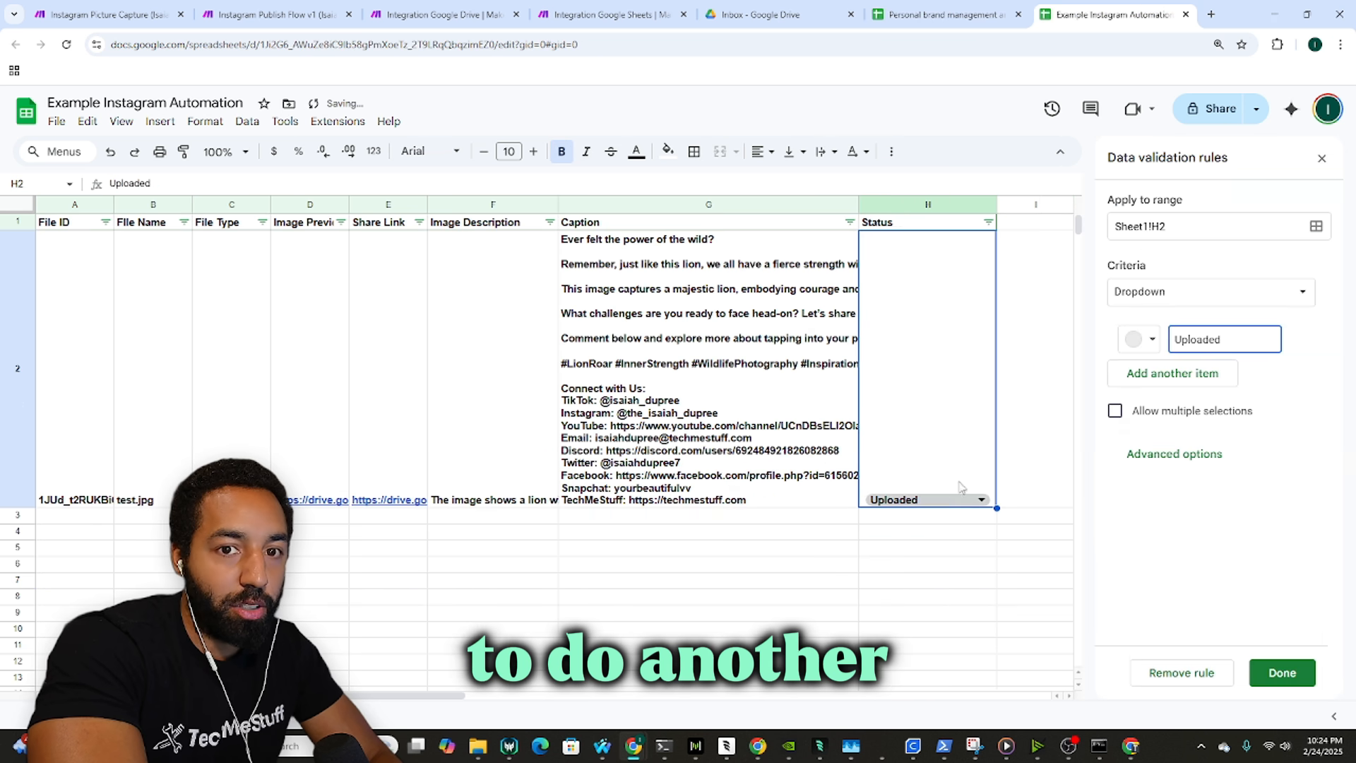
double_click(1214, 340)
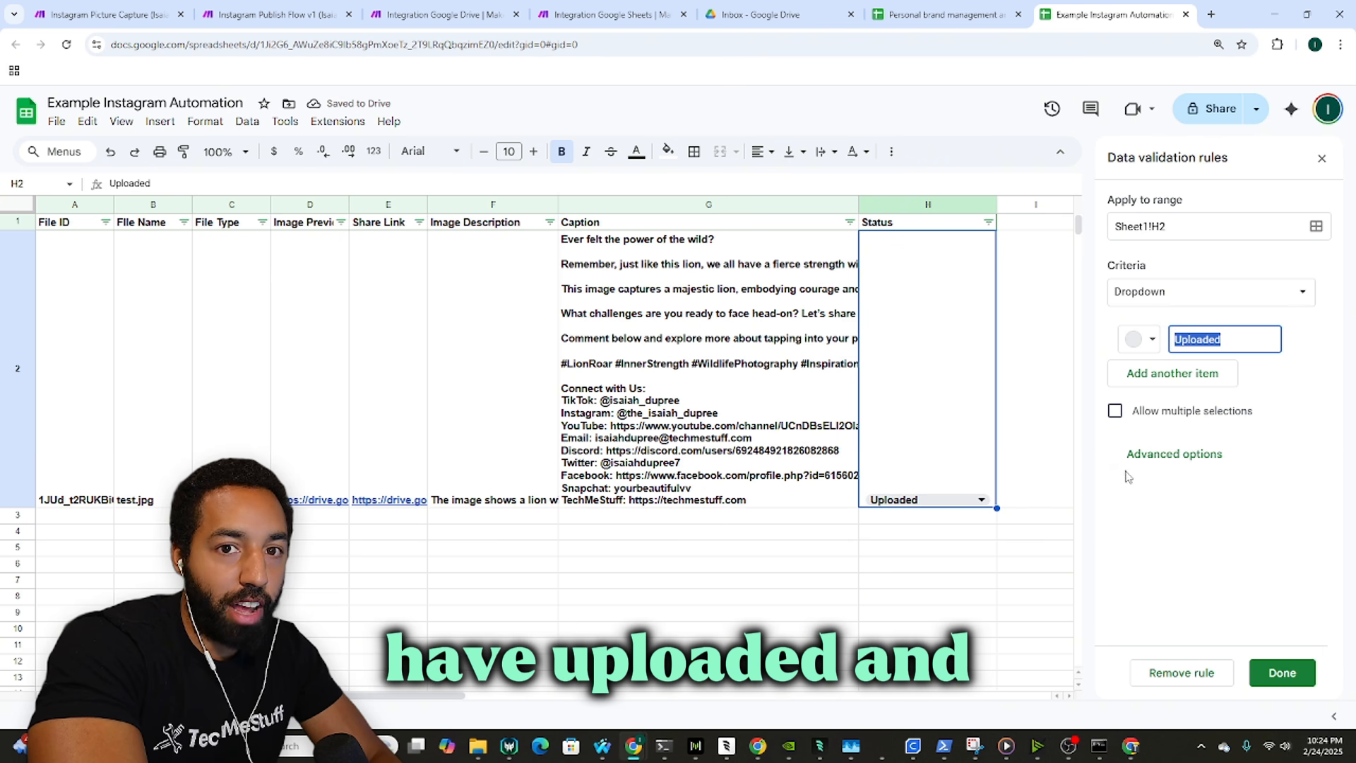
click(1140, 340)
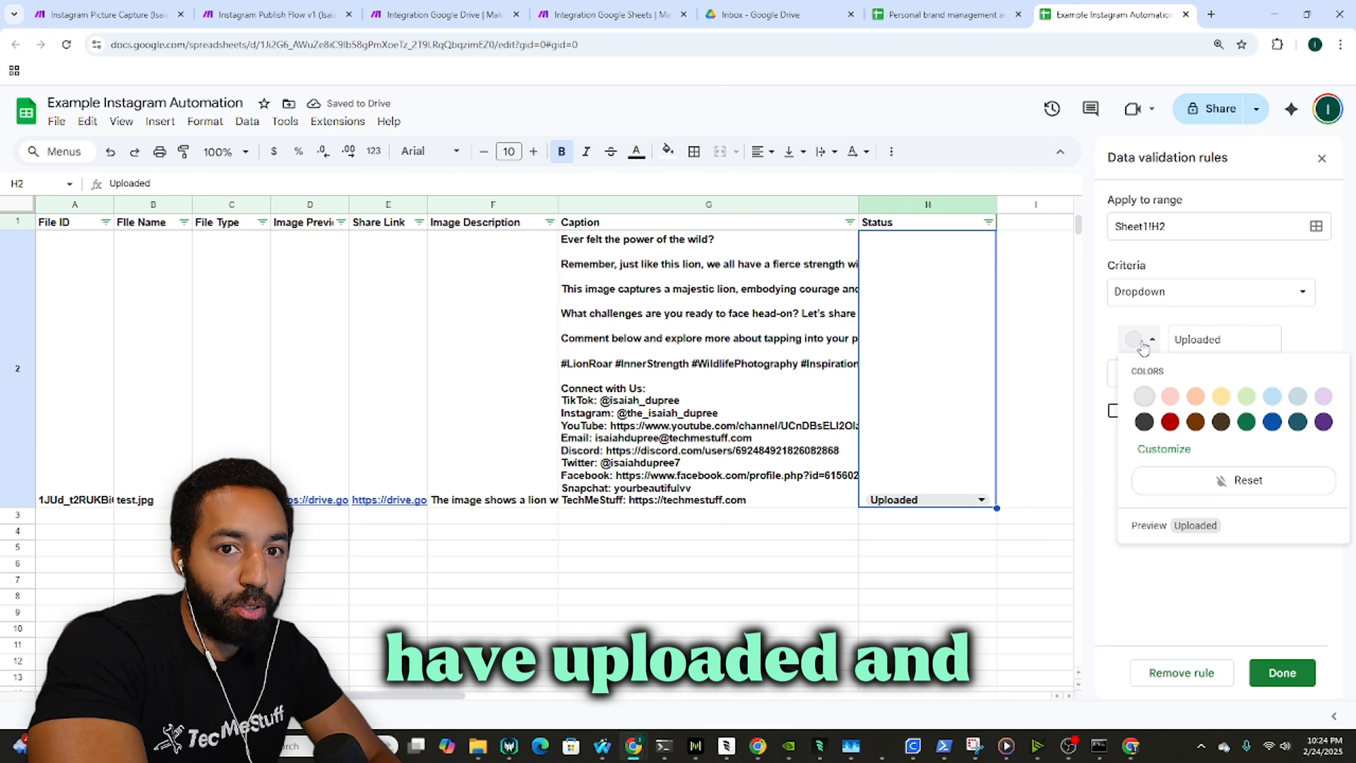
click(1246, 395)
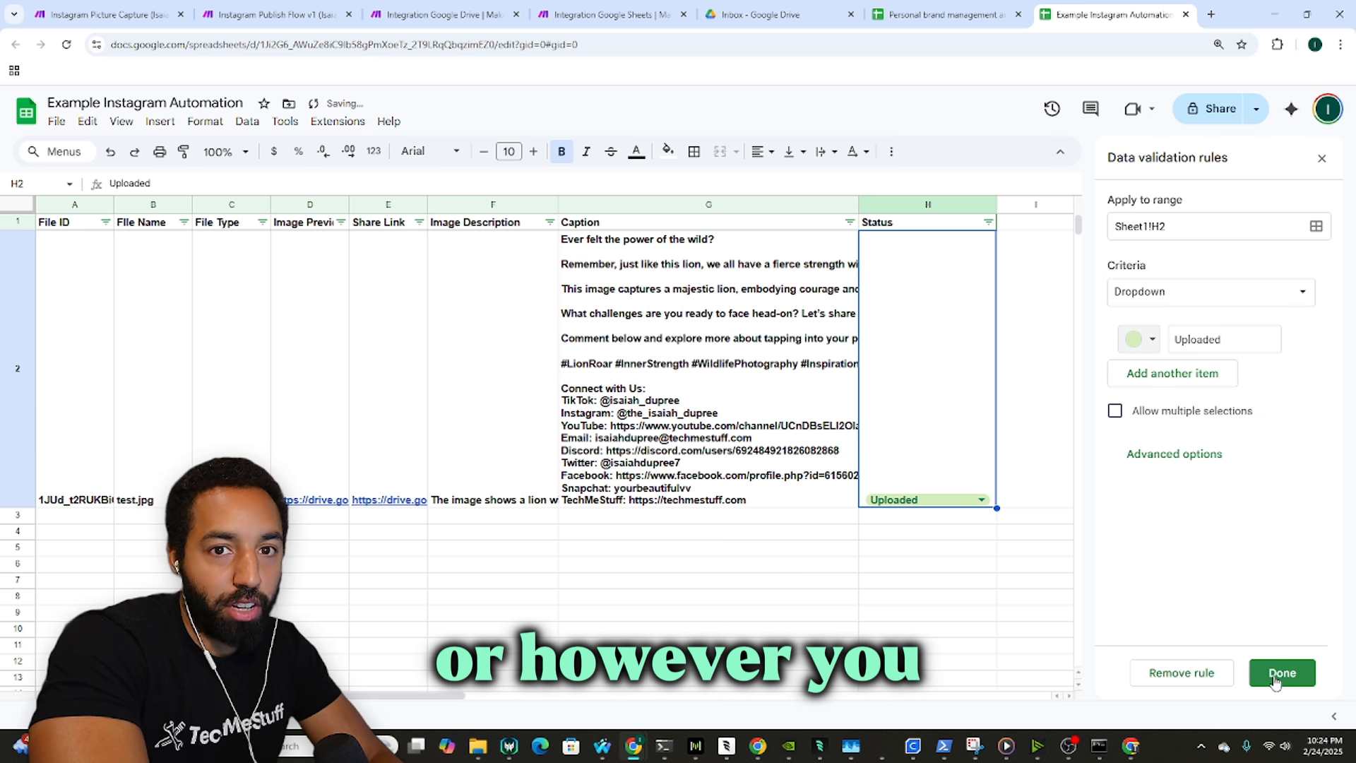
Step: Add Reviewed as a second Status dropdown option
click(1172, 373)
click(1152, 379)
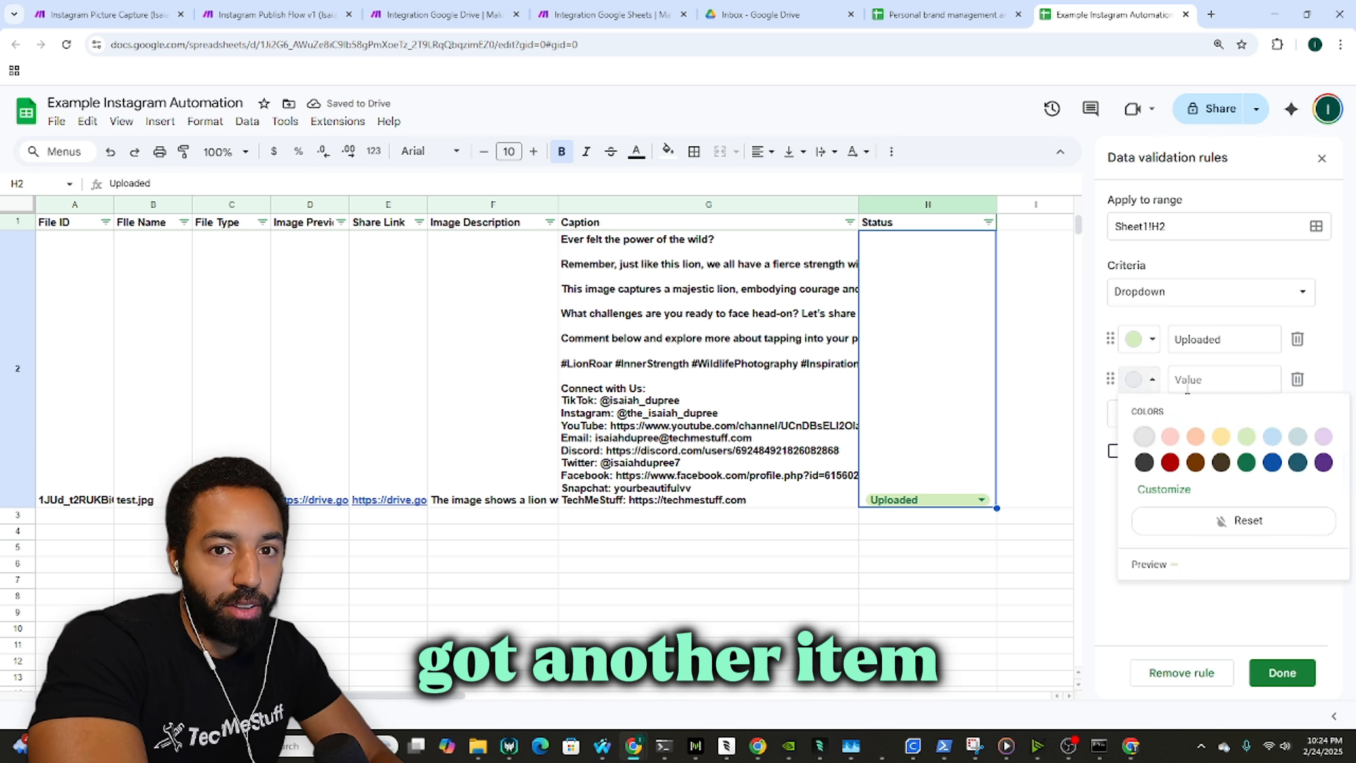
click(1325, 446)
click(1228, 383)
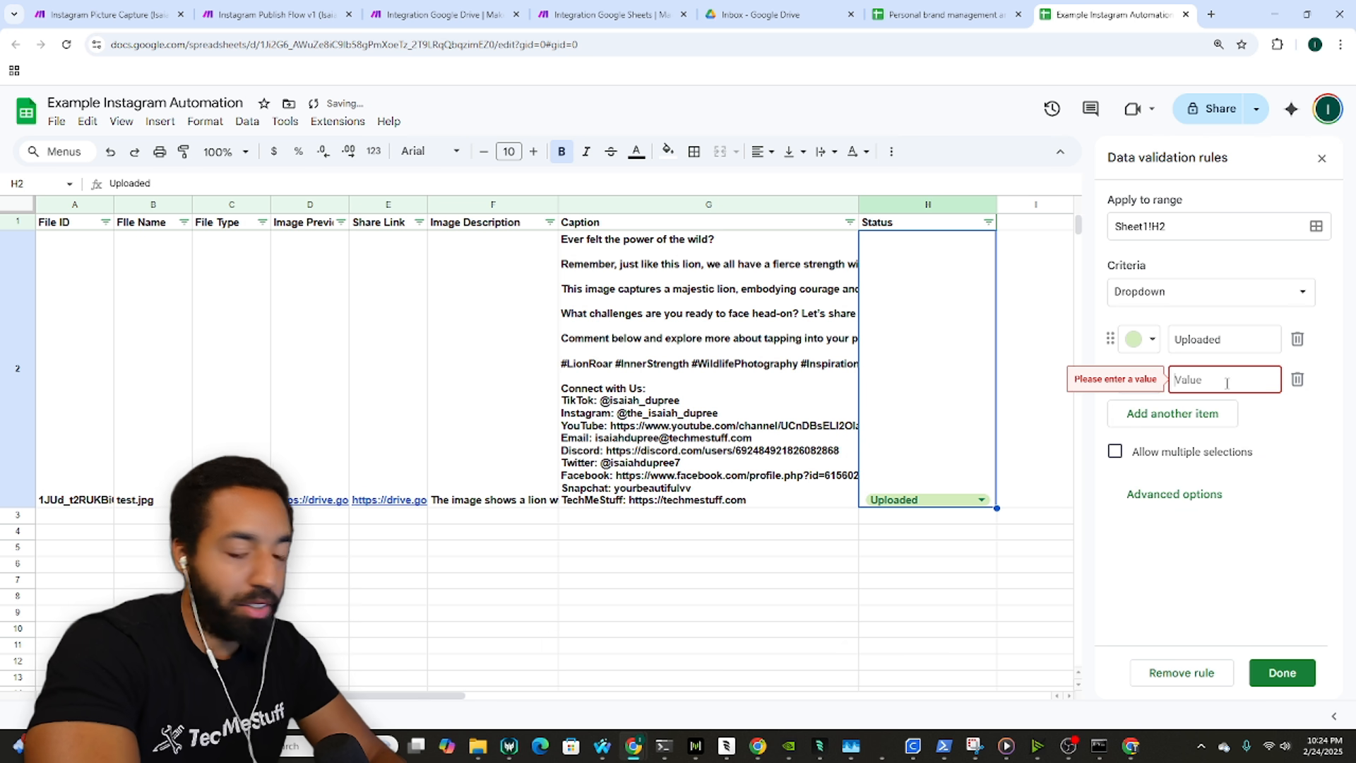
text(Reiv)
key(BackSpace)
key(BackSpace)
text(ev)
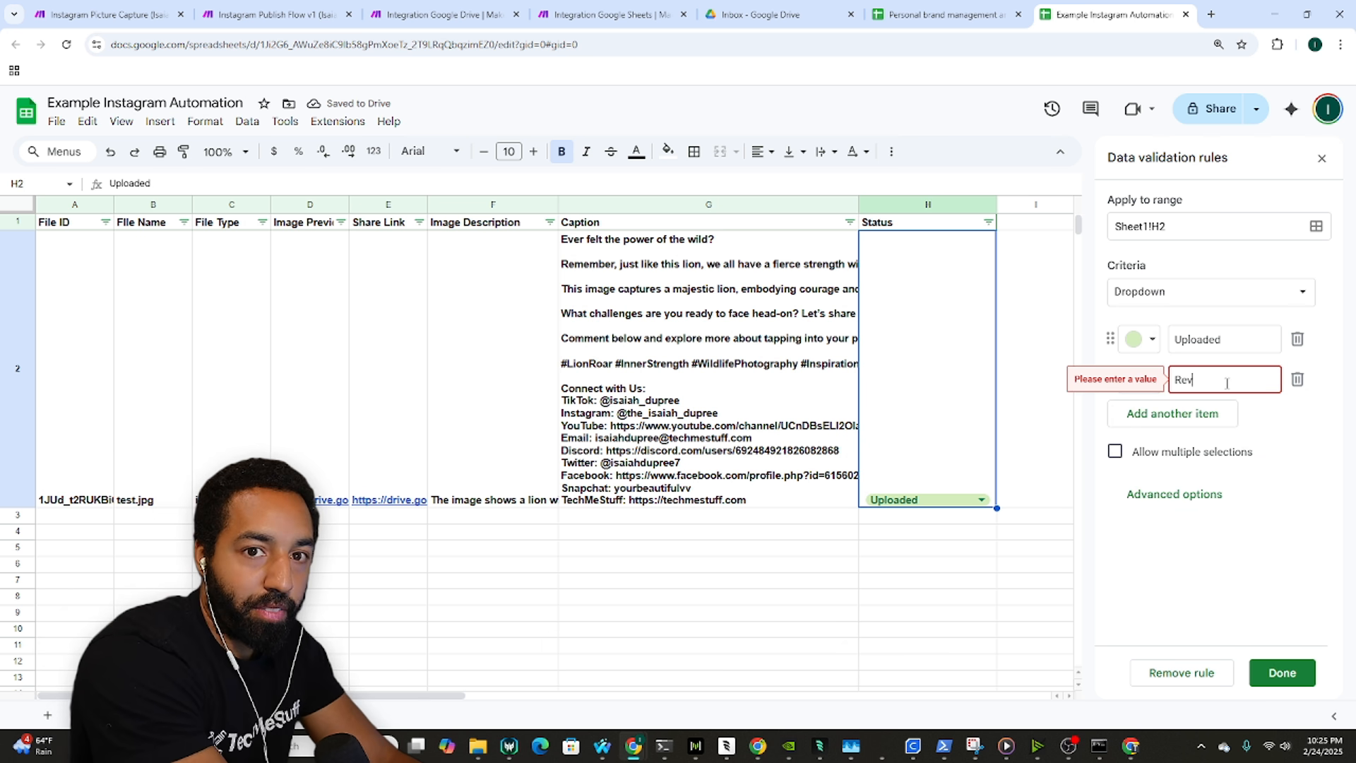
text(iewed)
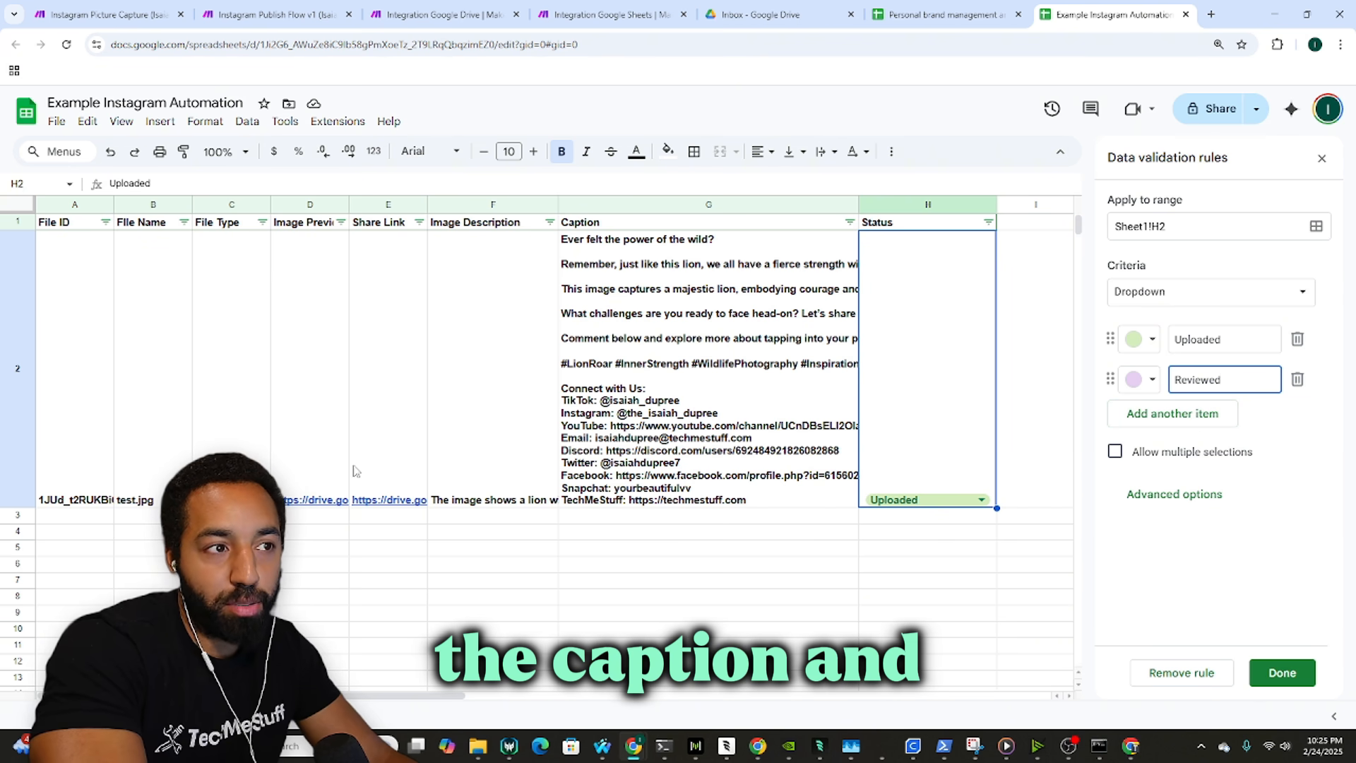
click(441, 455)
mouse_move(368, 503)
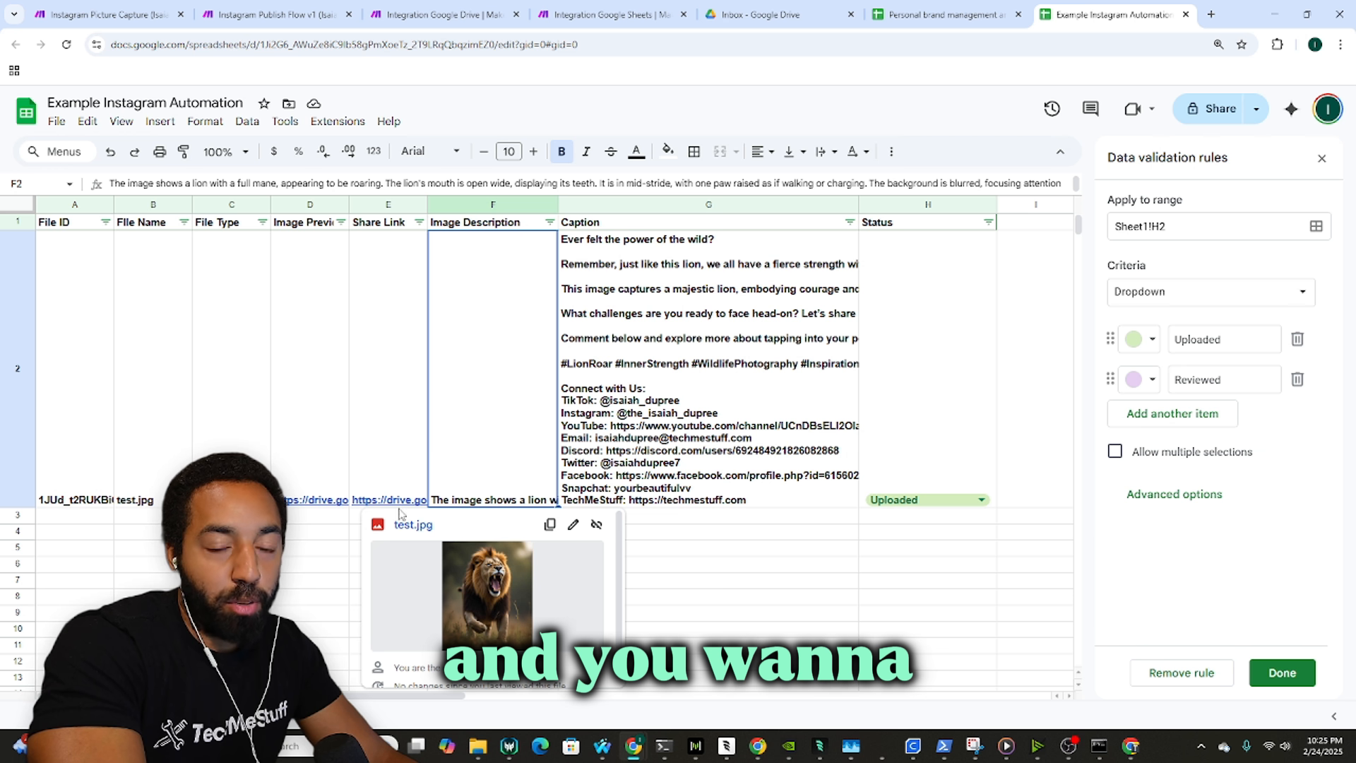
double_click(1231, 375)
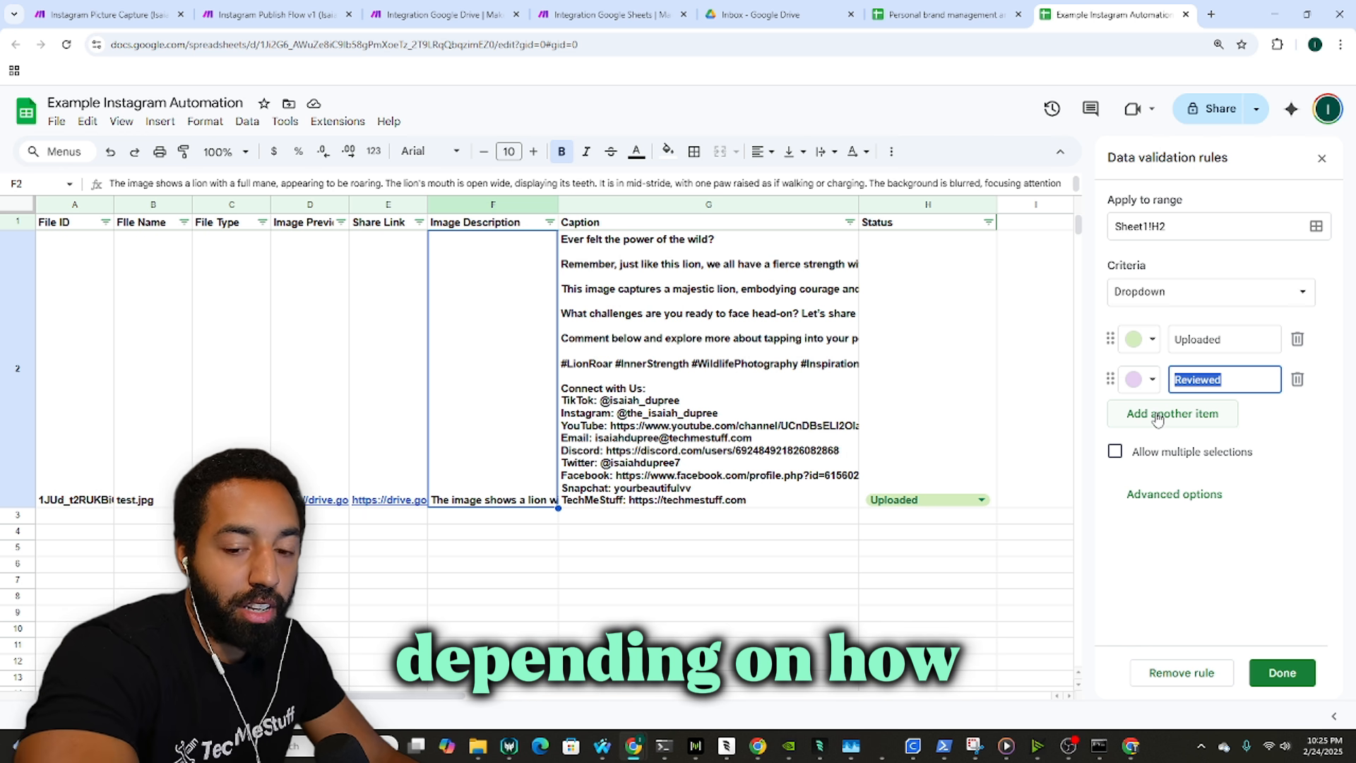
Step: Add a light-blue Published option to the Status dropdown and save the rule
click(461, 7)
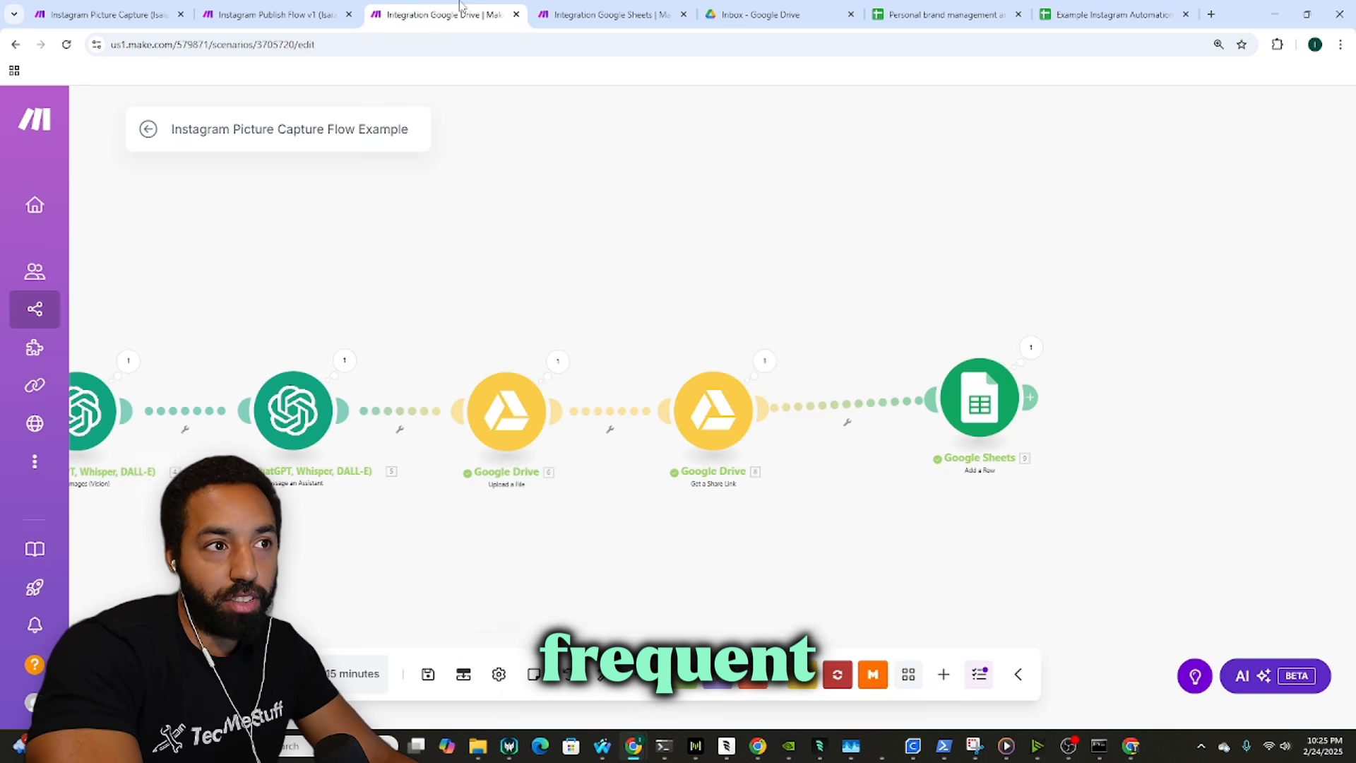
click(567, 7)
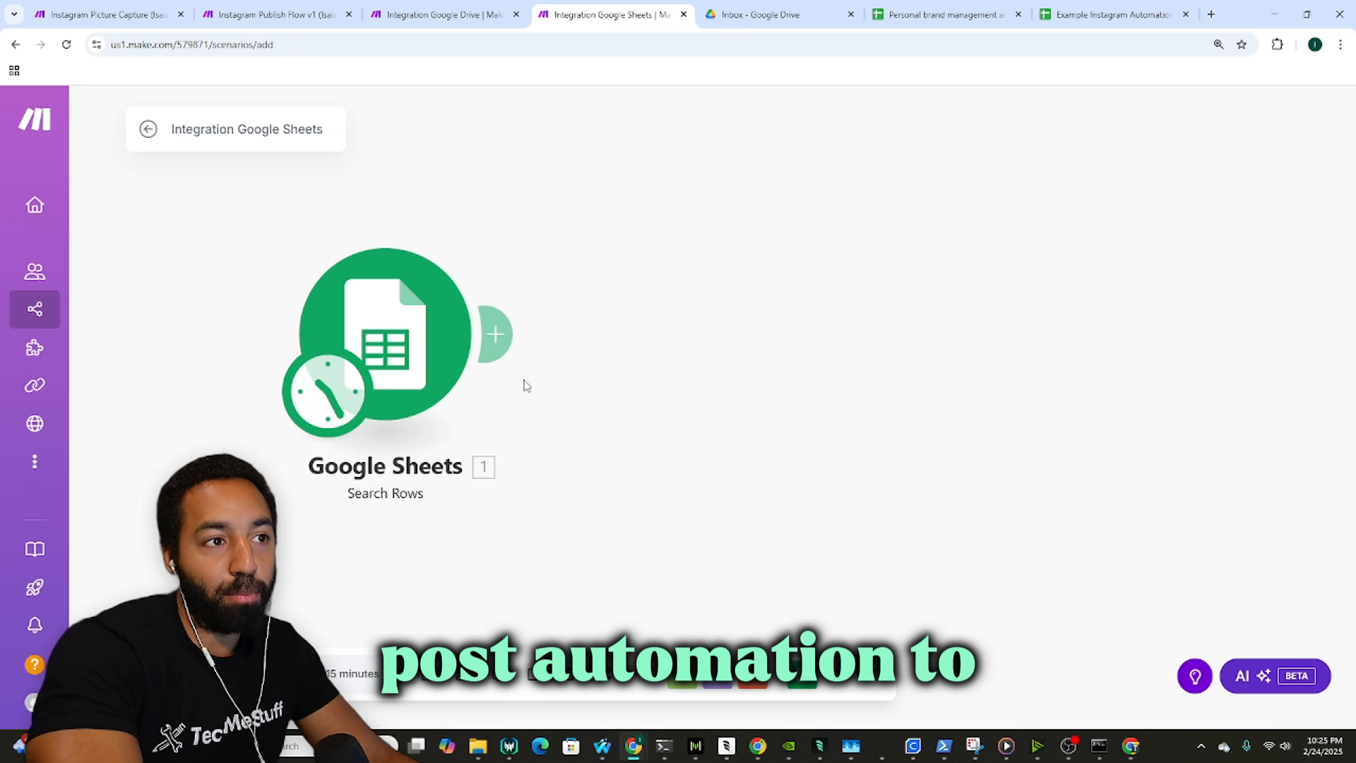
click(1112, 14)
click(1160, 415)
click(1160, 415)
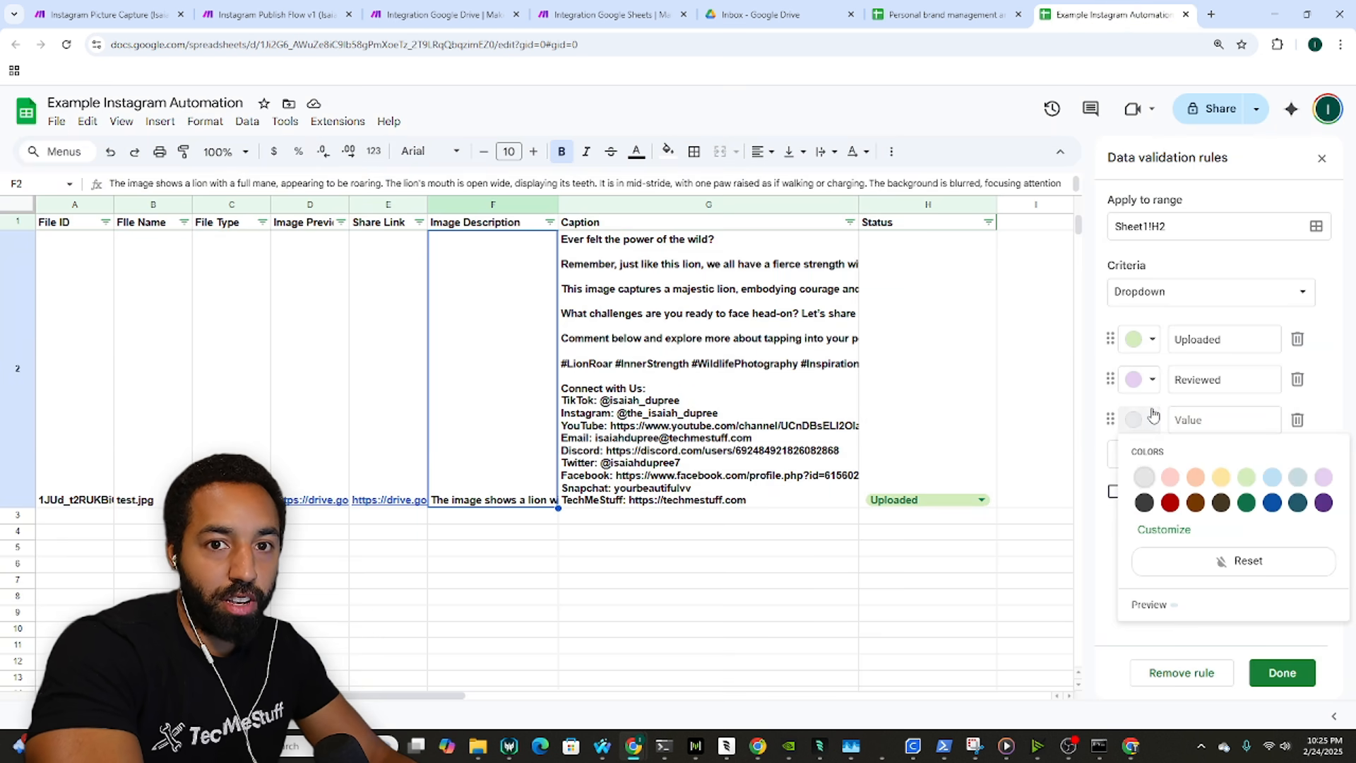
click(1260, 468)
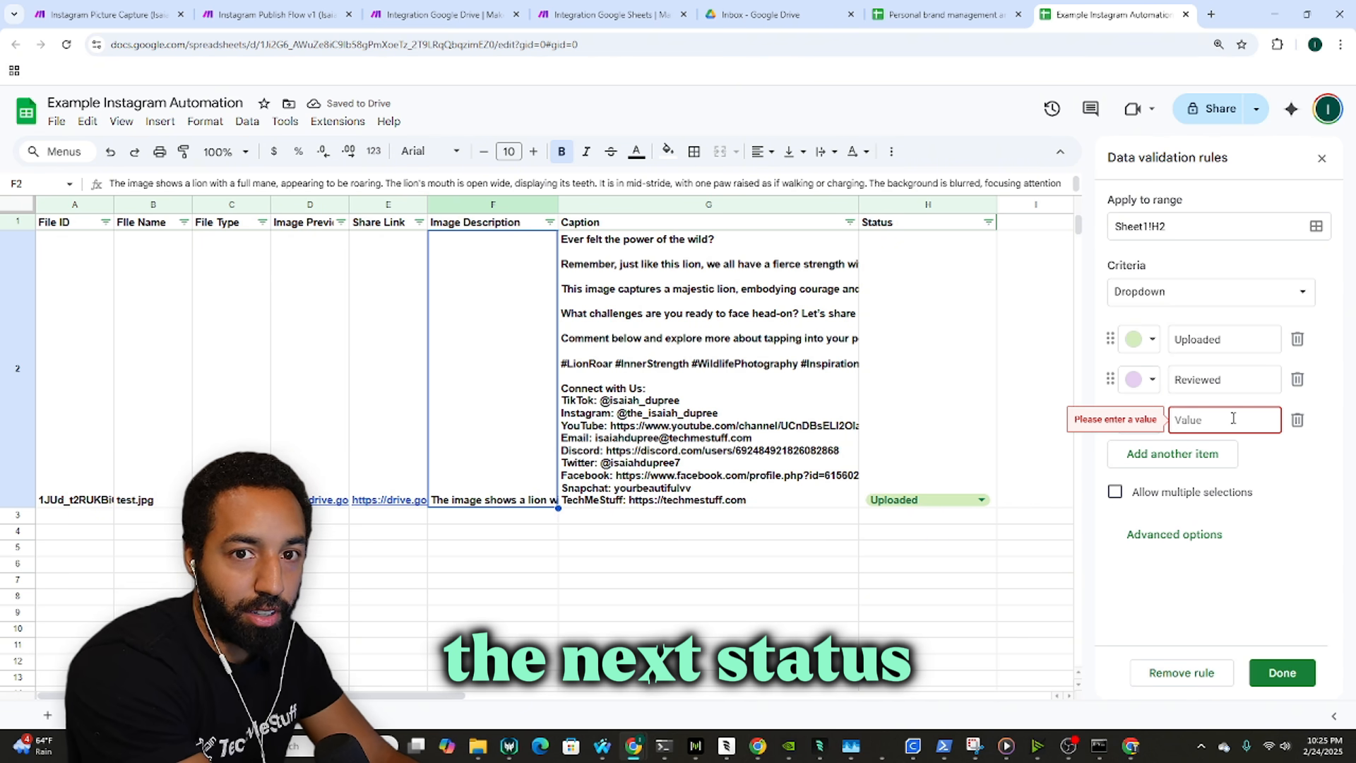
text(ub)
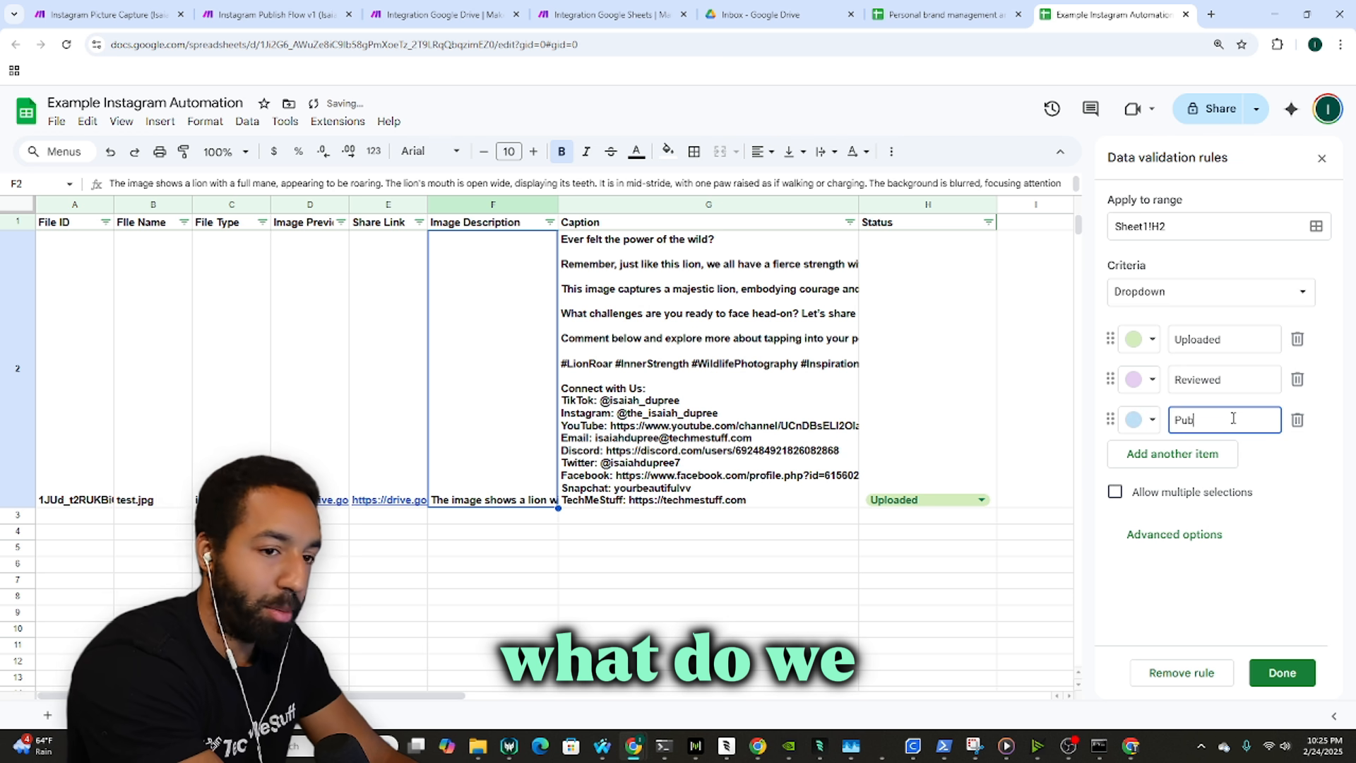
text(lisjed)
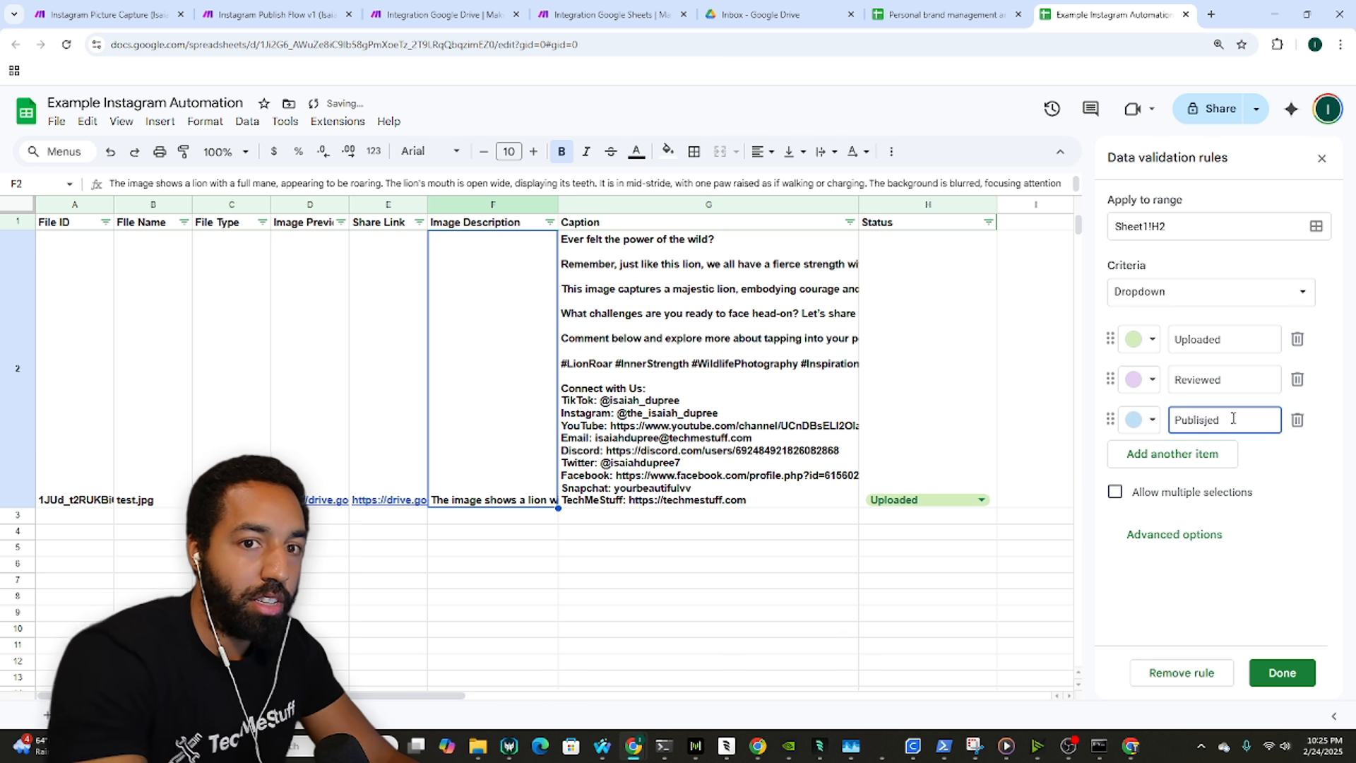
key(BackSpace)
key(BackSpace)
key(BackSpace)
text(hed)
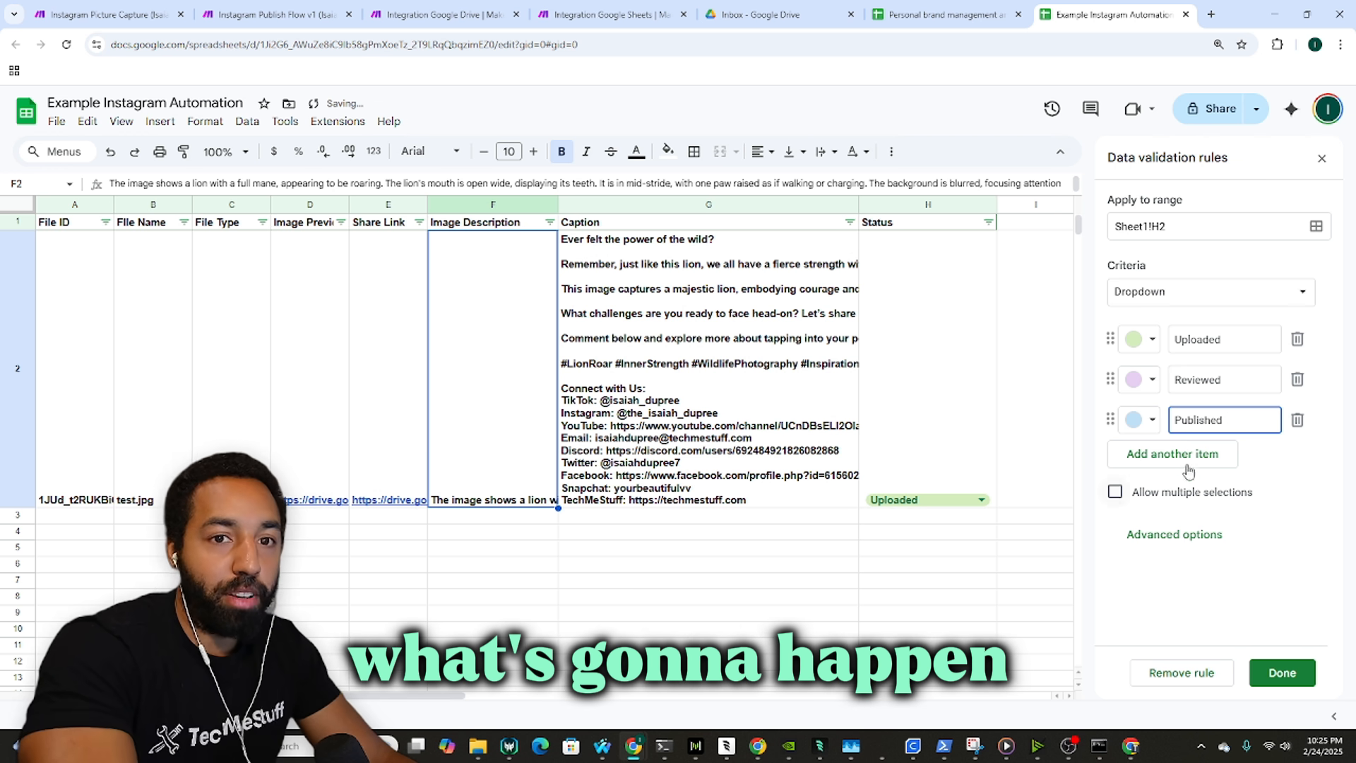
click(1263, 459)
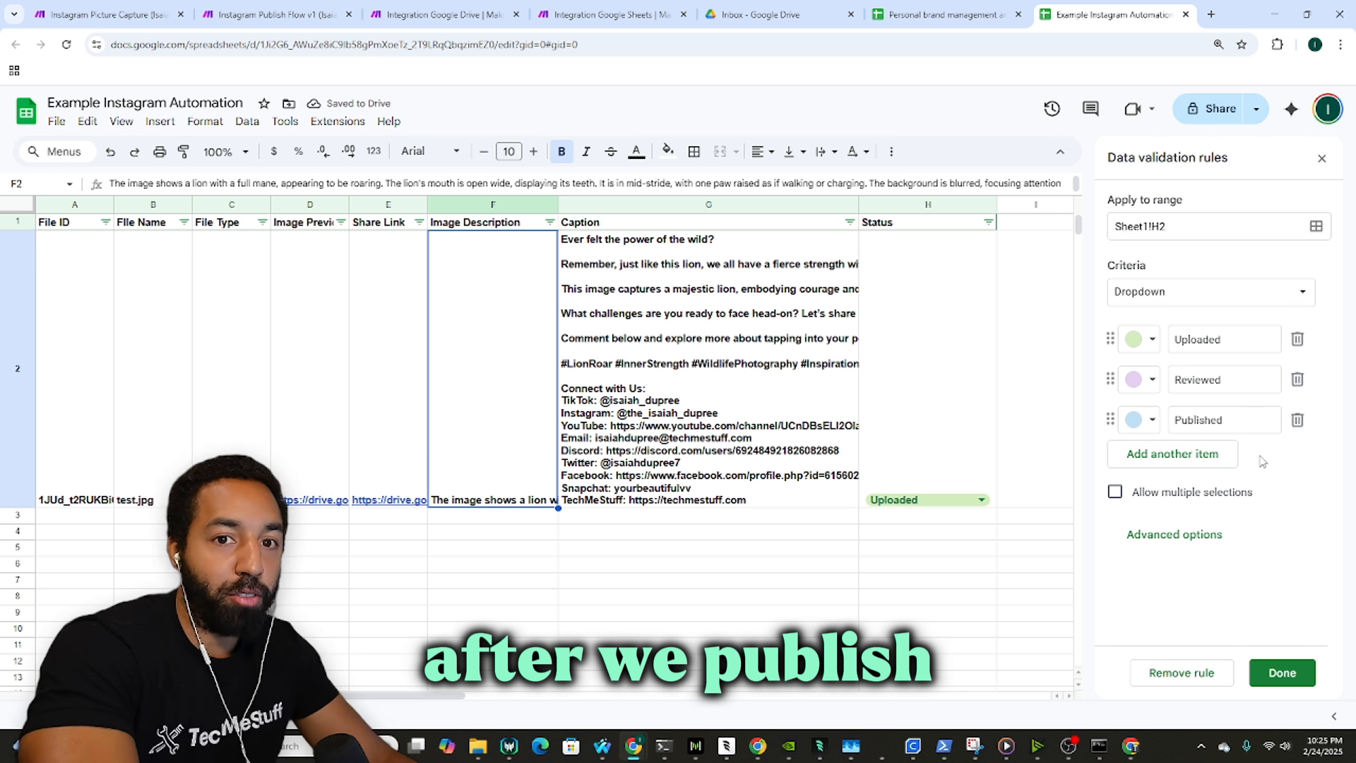
click(1297, 672)
Step: Reset page zoom to 100%, close the validation panel, and return to the Integration Google Sheets scenario
click(968, 396)
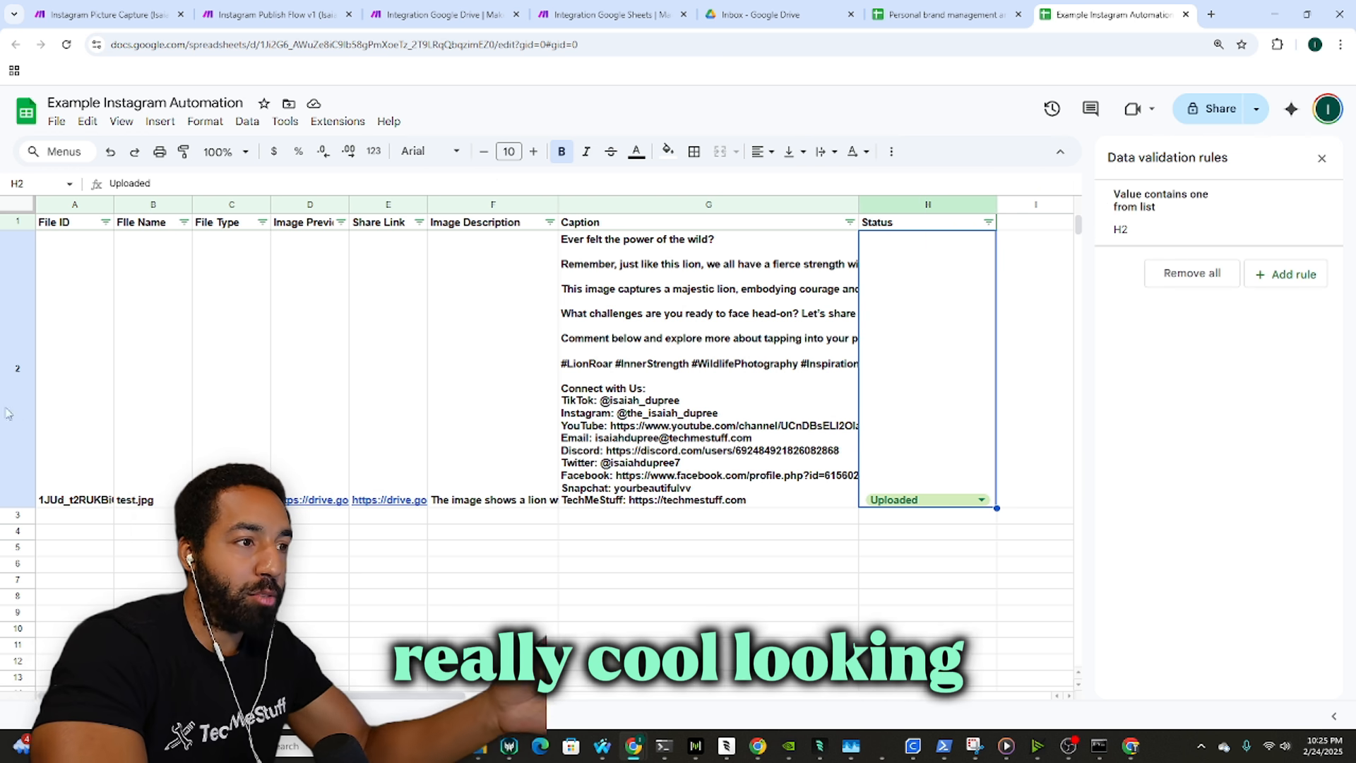
scroll(479, 440, down, 1)
key(ctrl+minus)
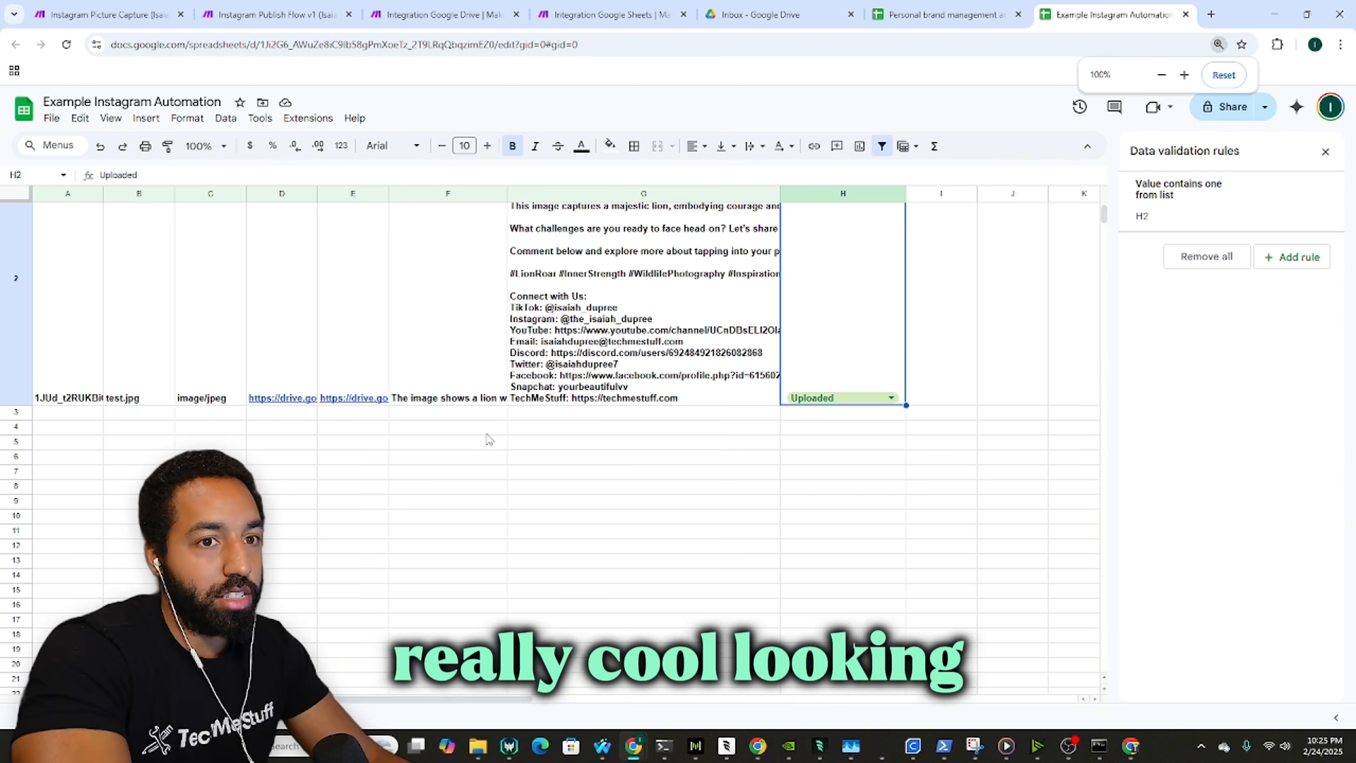
scroll(487, 434, up, 1)
click(1324, 151)
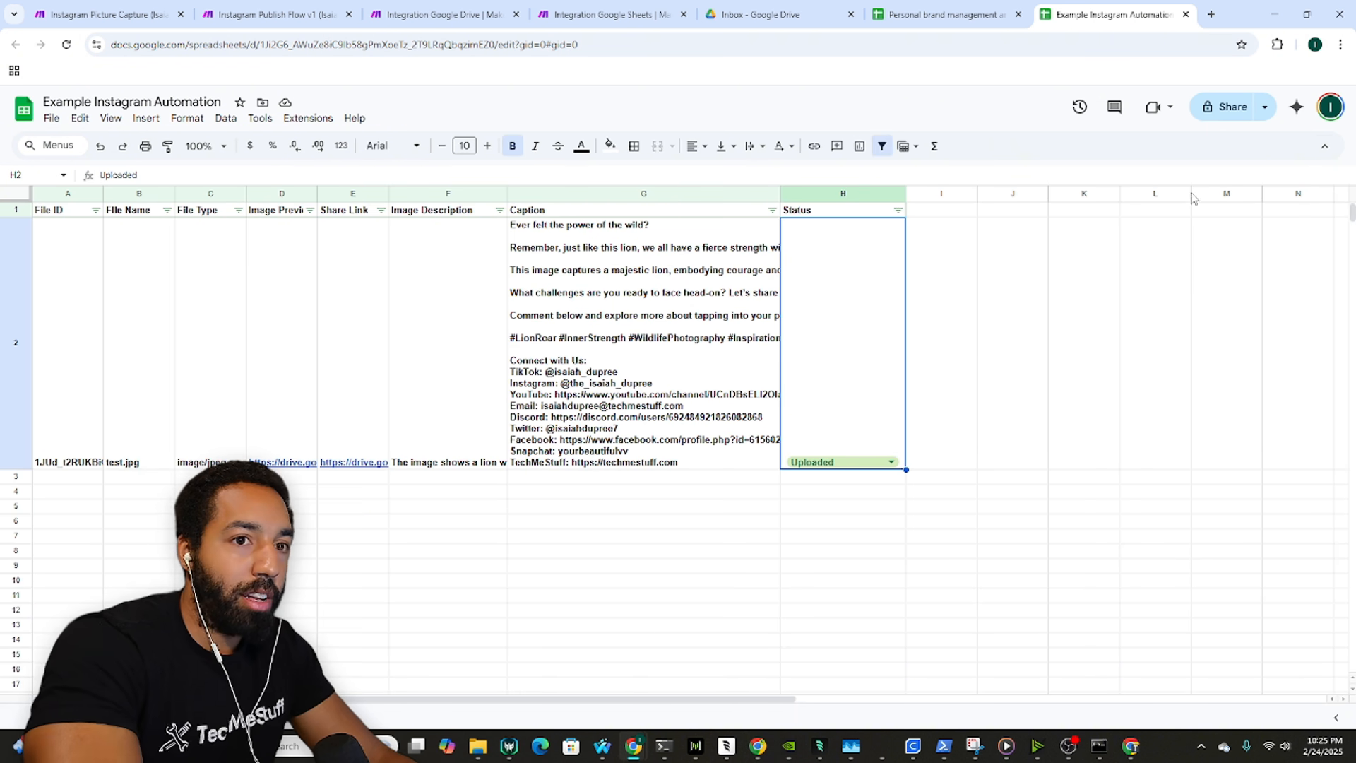
right_click(851, 274)
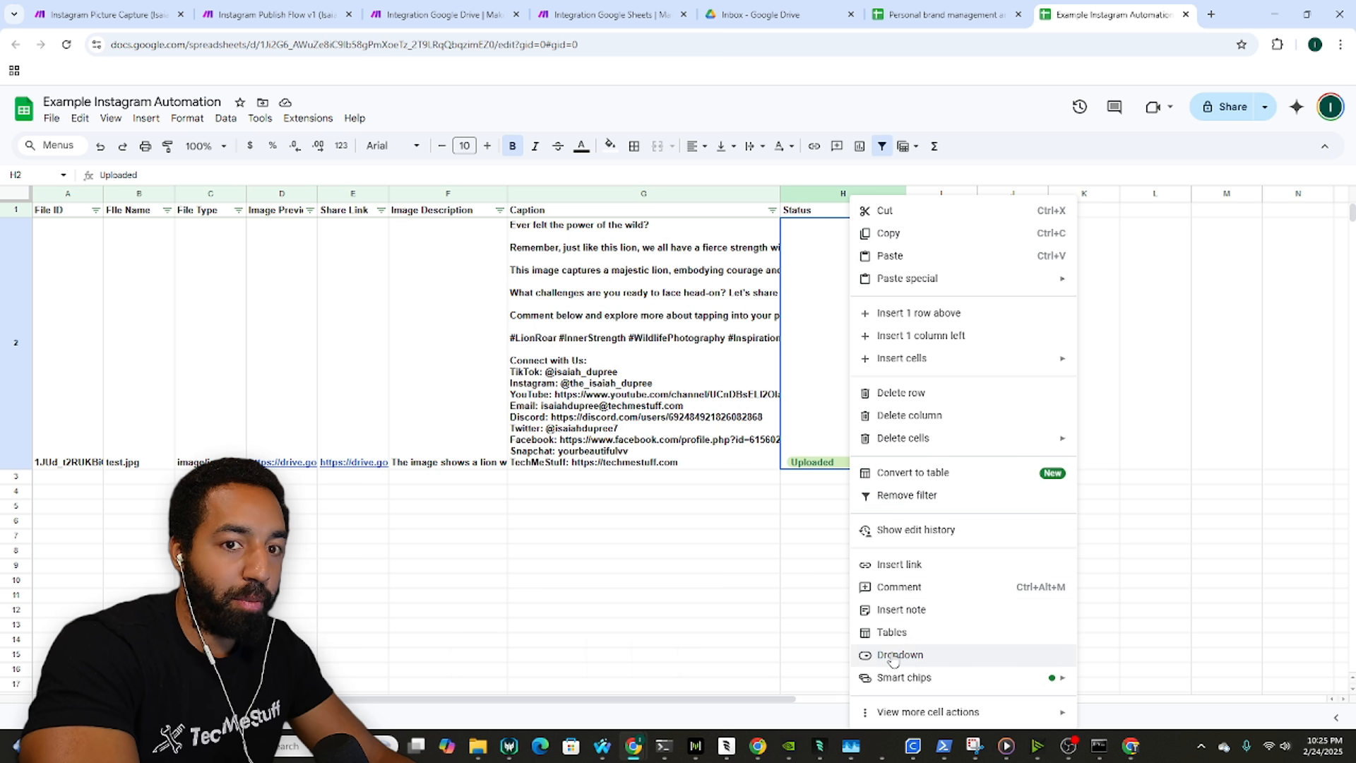
click(699, 569)
click(433, 8)
click(555, 10)
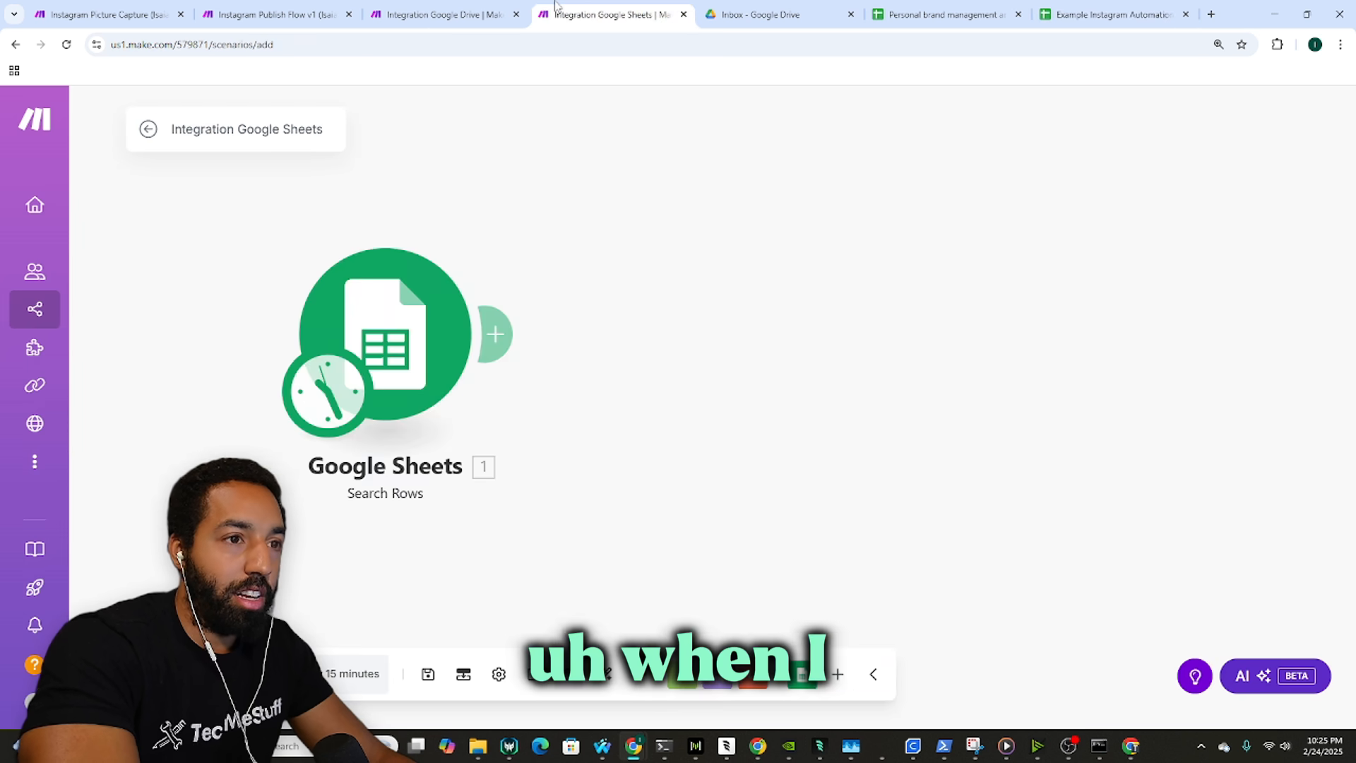
Step: Check Instagram Publish Flow v1's Update a Row Status (H) mapping, then return to Integration Google Sheets
click(261, 14)
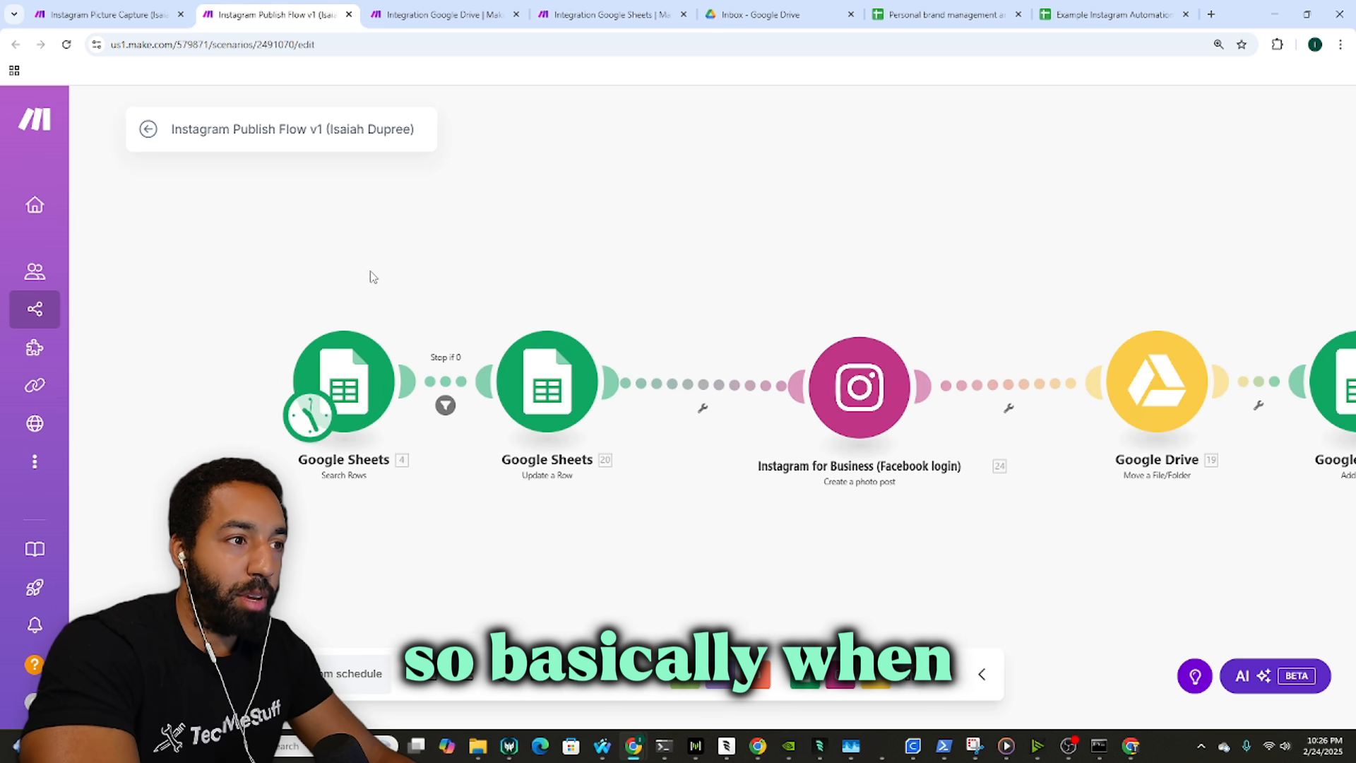
click(470, 408)
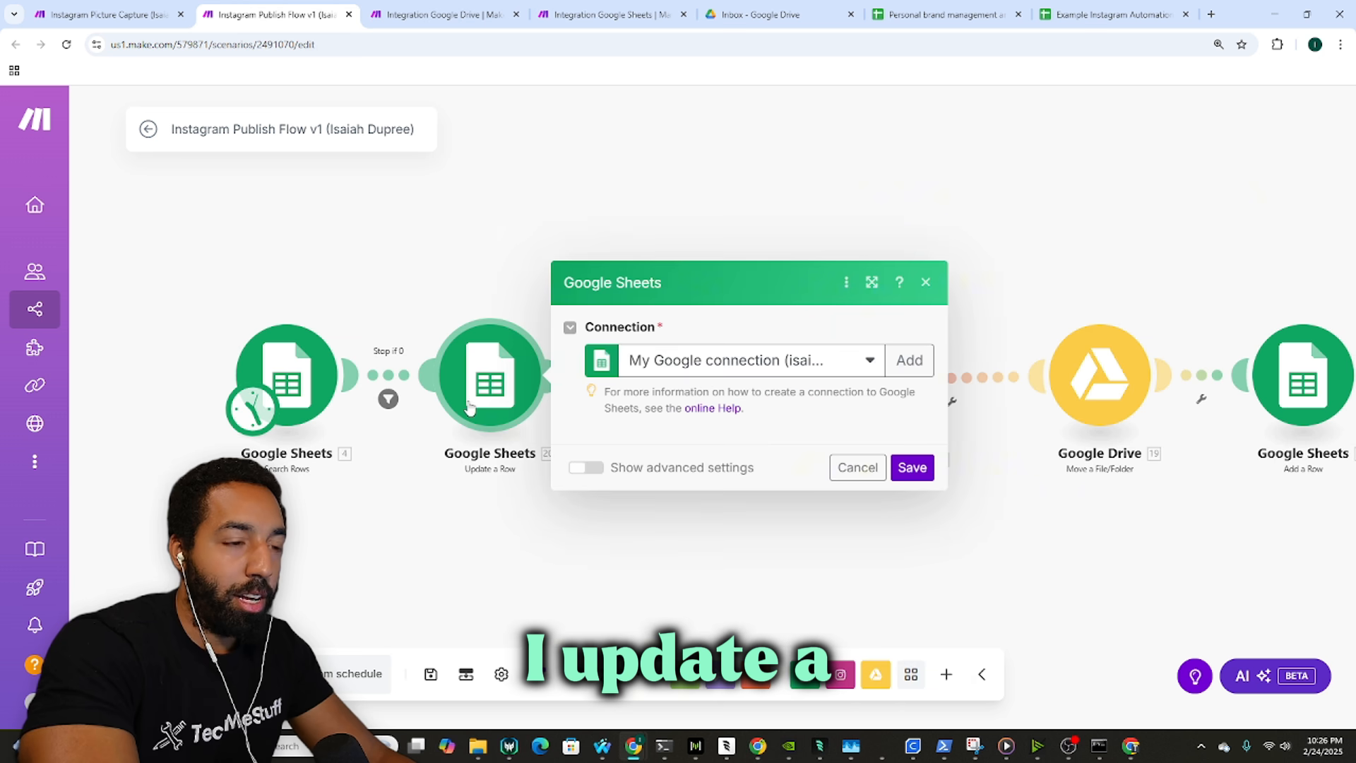
click(418, 327)
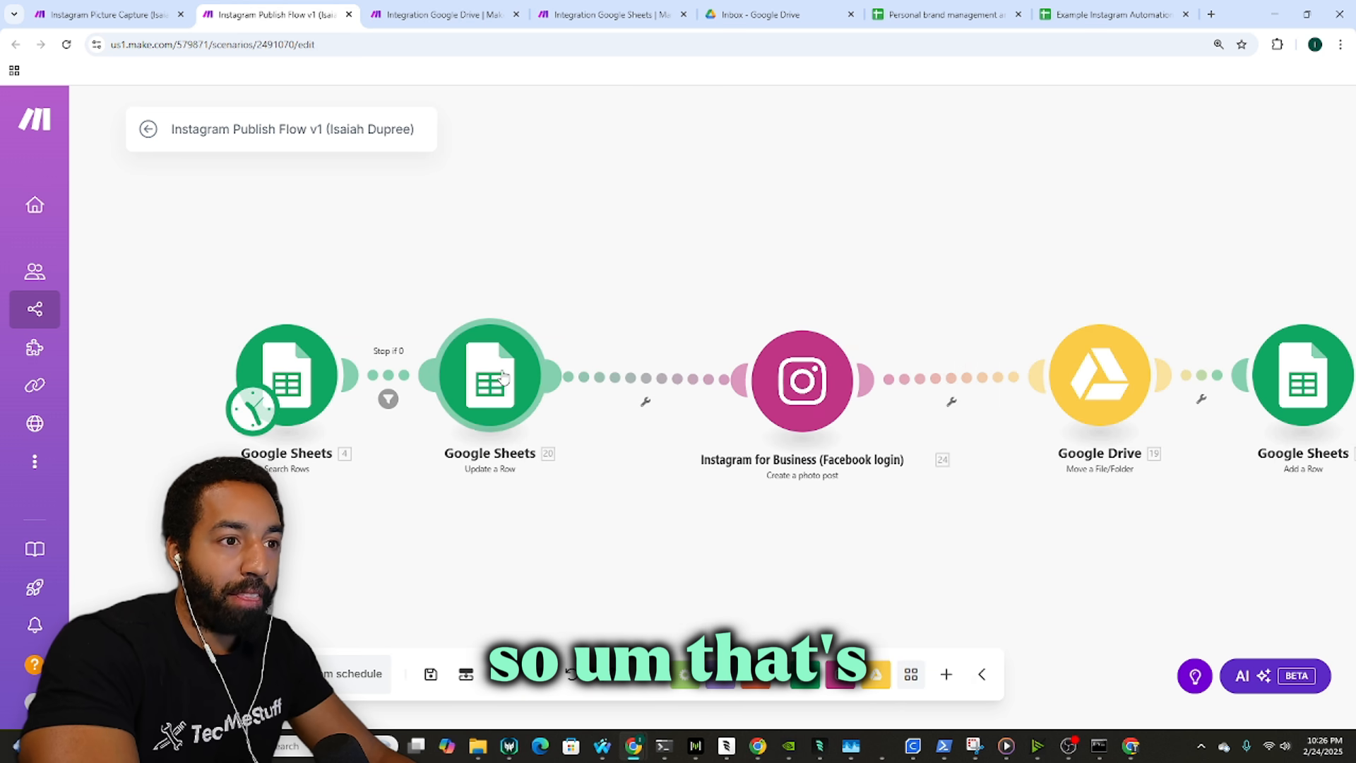
drag(306, 379, 248, 378)
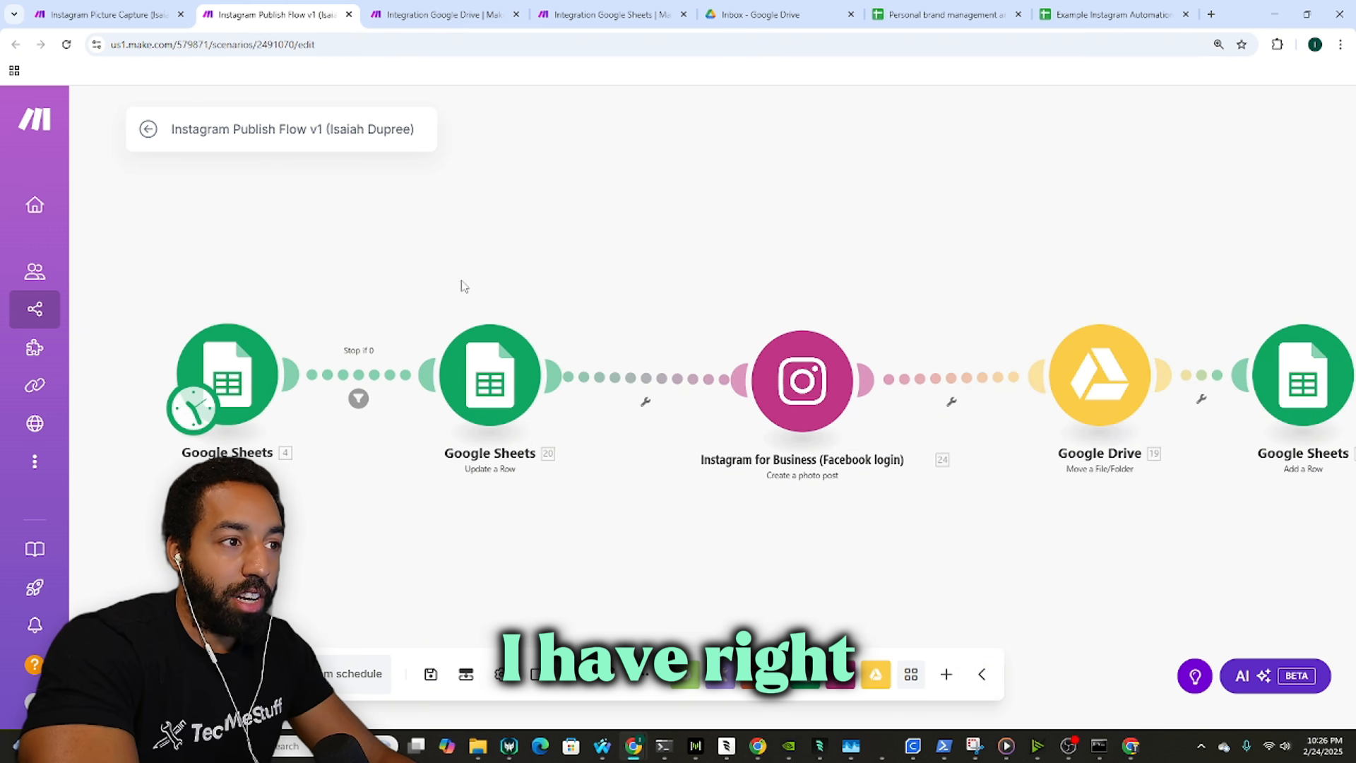
drag(463, 284, 518, 256)
drag(413, 335, 514, 313)
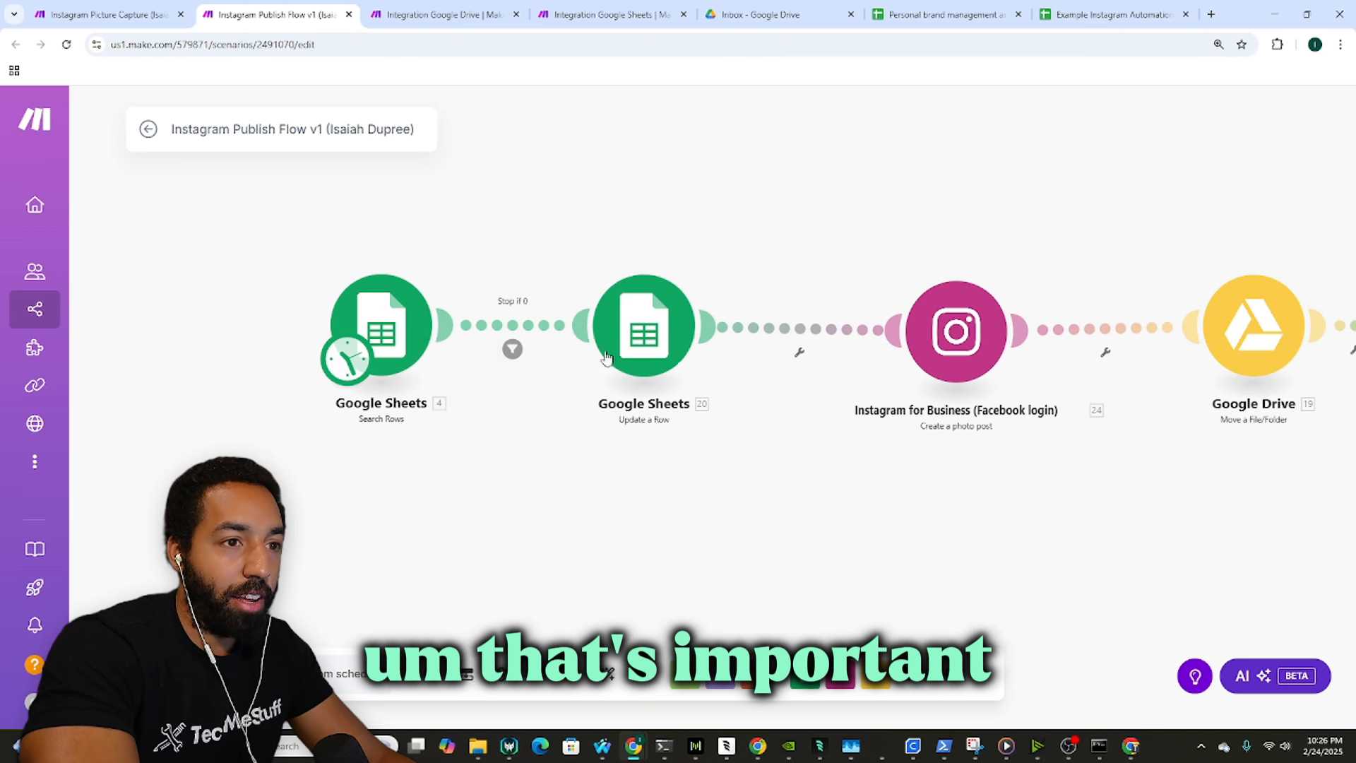
click(639, 331)
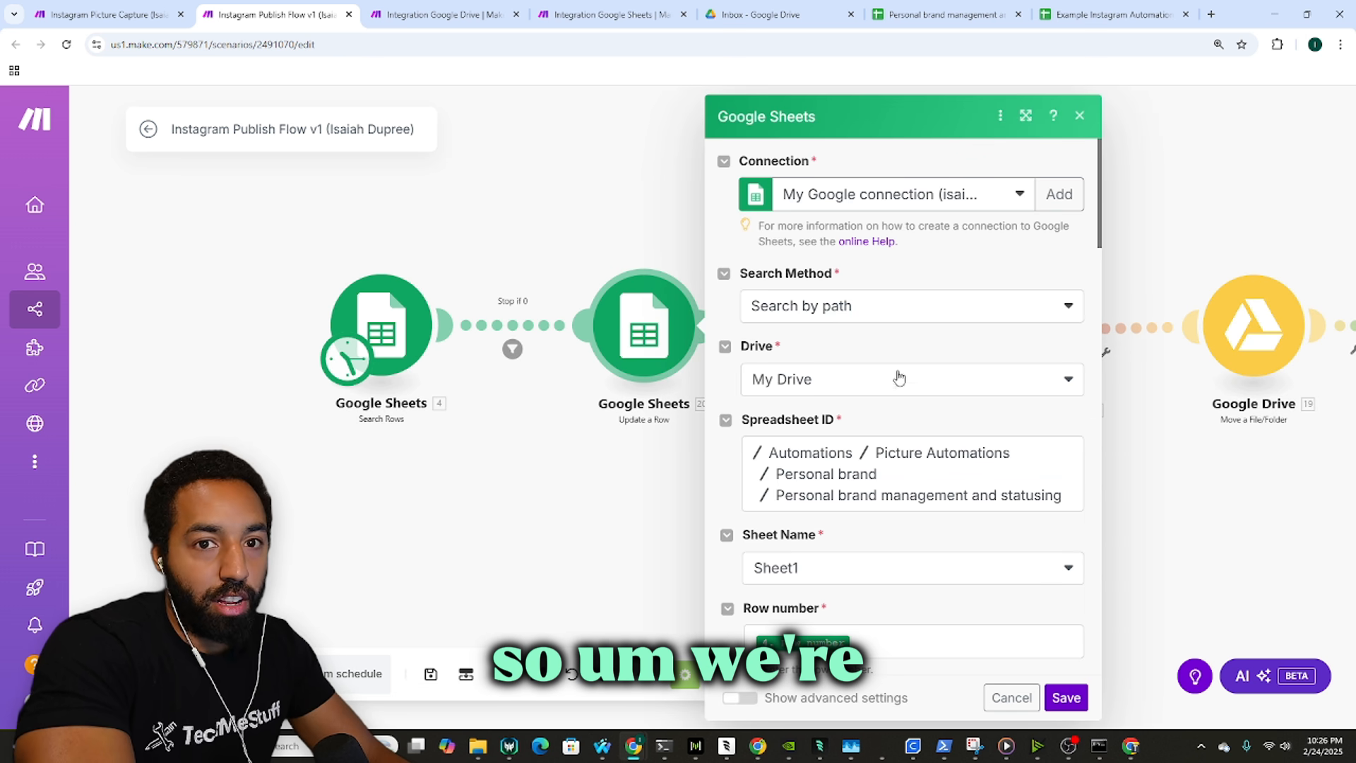
scroll(902, 343, down, 10)
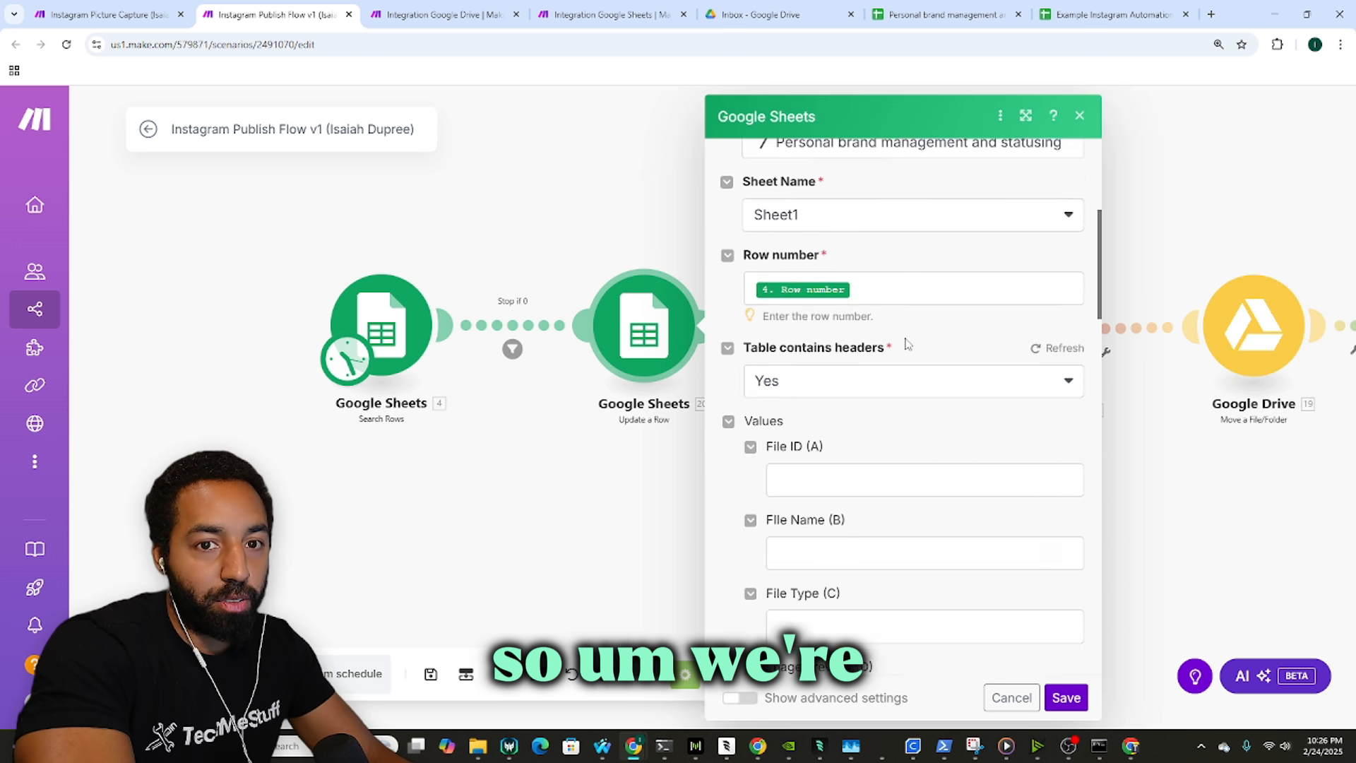
scroll(906, 339, down, 3)
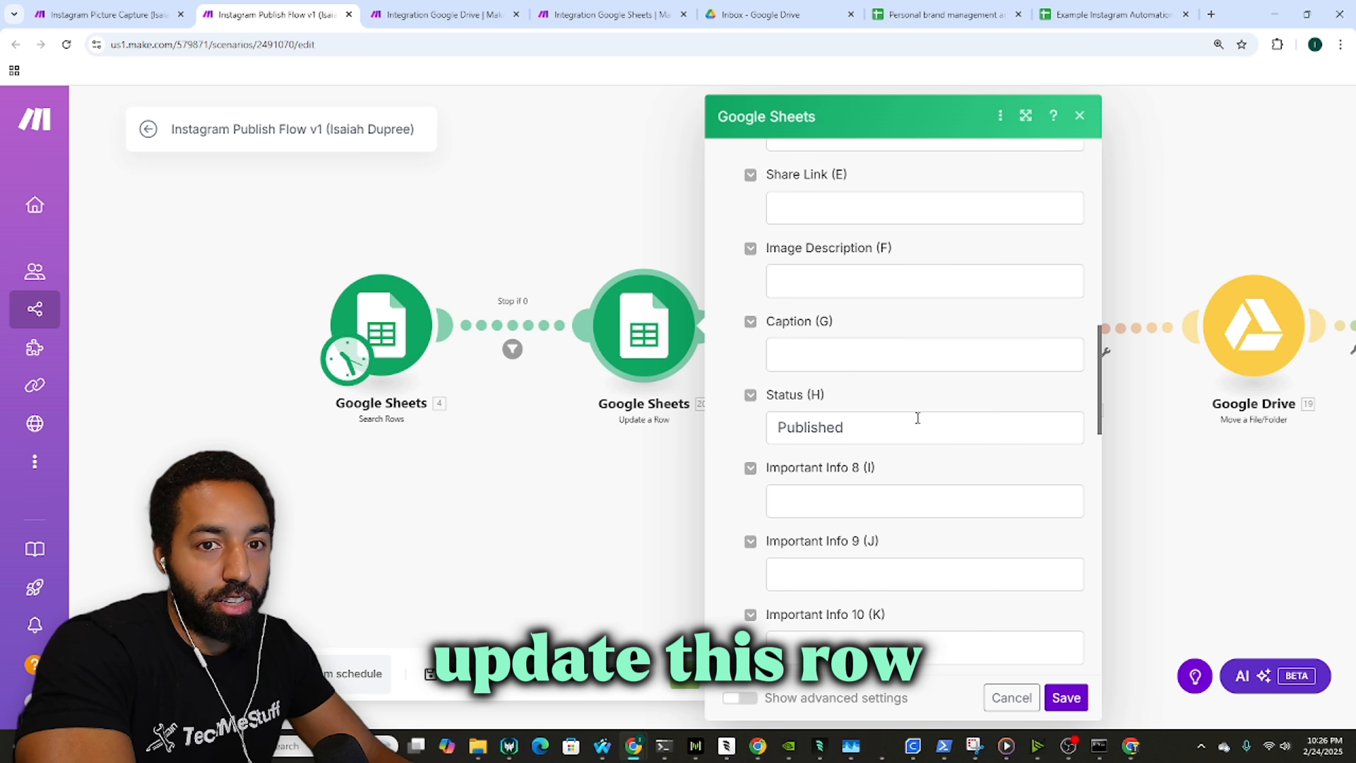
click(590, 14)
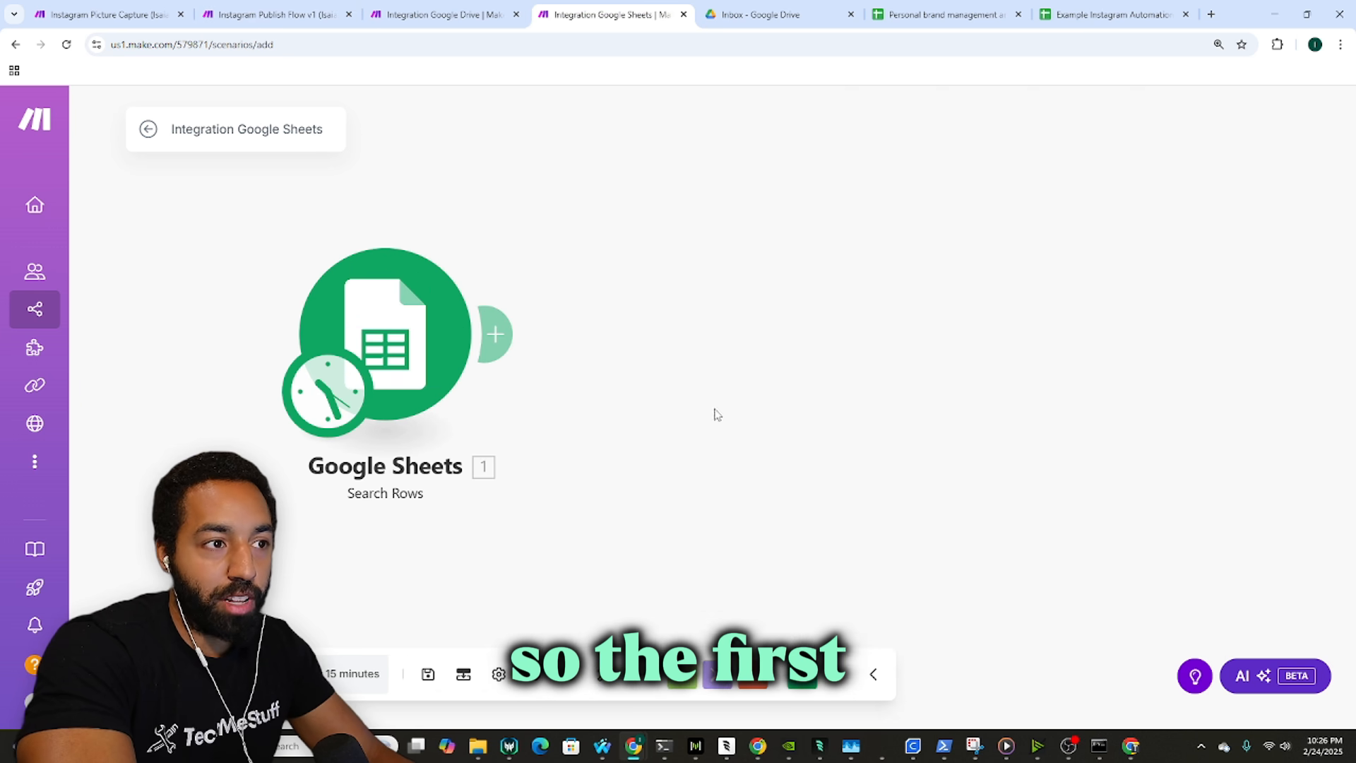
Step: Add a Google Sheets Update a Row module and link it after Search Rows
click(801, 674)
scroll(875, 463, down, 2)
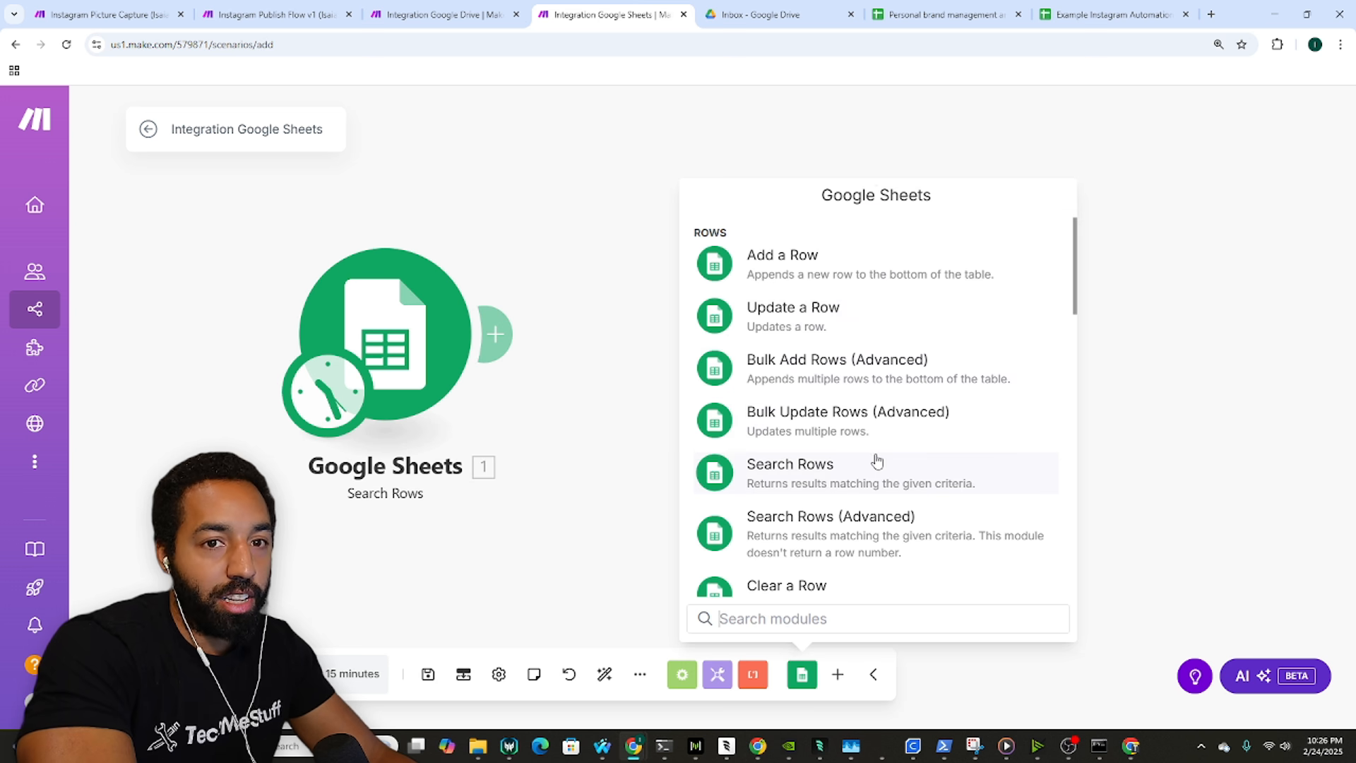
scroll(883, 448, up, 3)
click(854, 454)
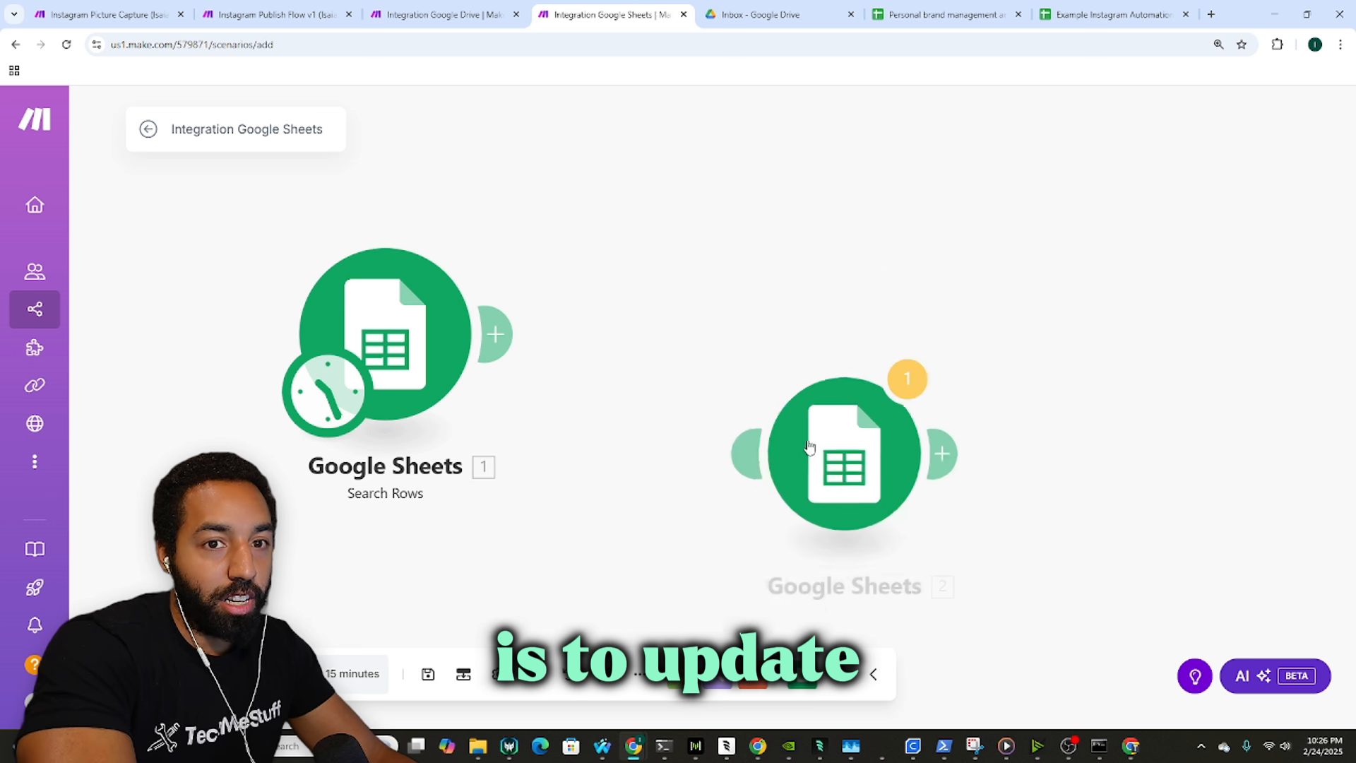
drag(809, 448, 860, 311)
Step: Check Status cell H2 in the Example Instagram Automation sheet, then load Update a Row's spreadsheet list
click(1117, 9)
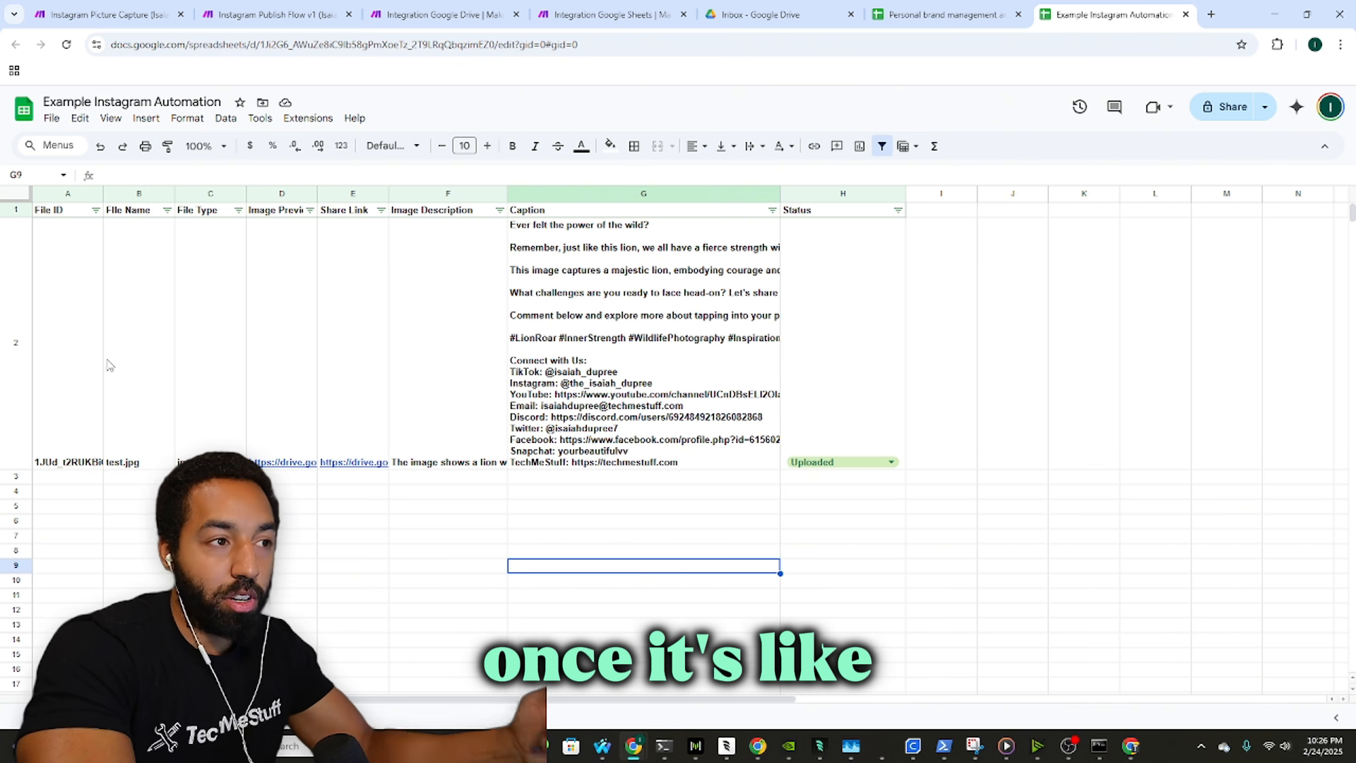
click(808, 423)
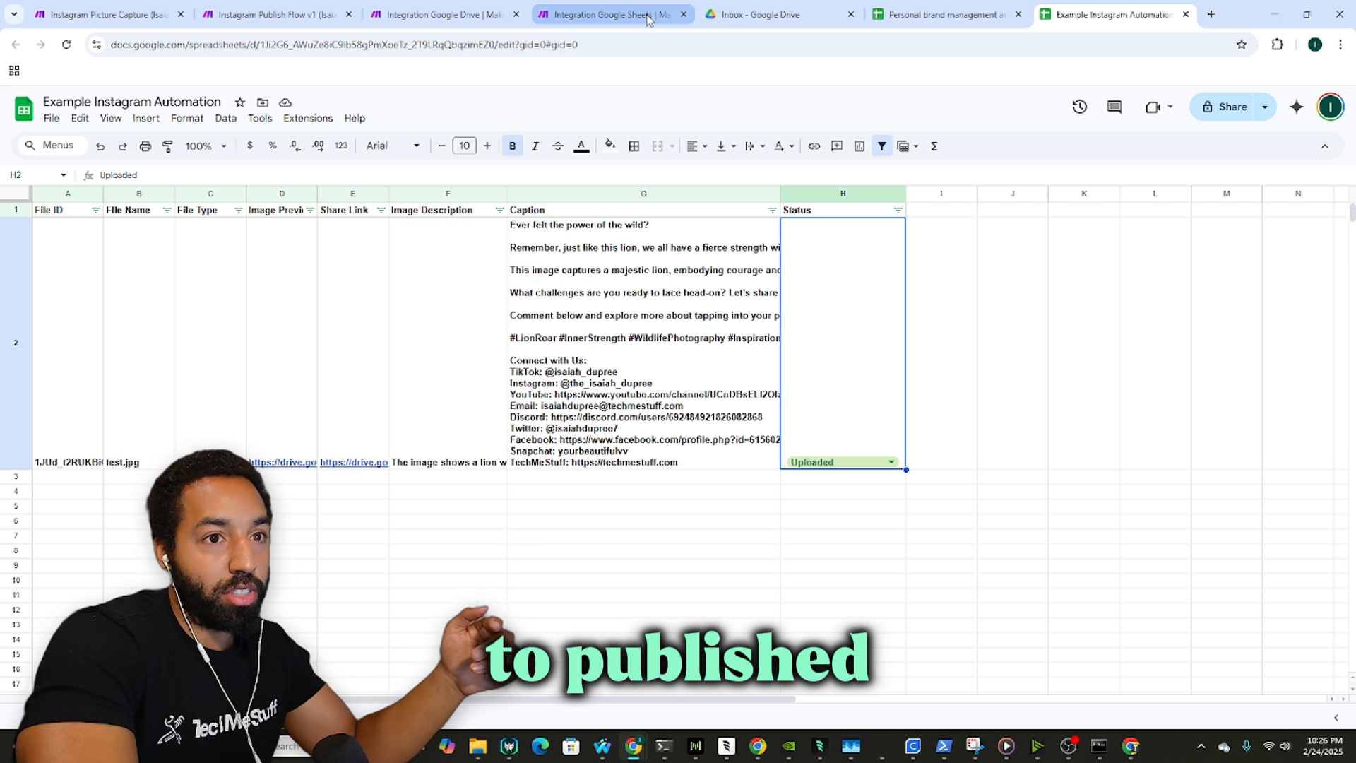
click(605, 9)
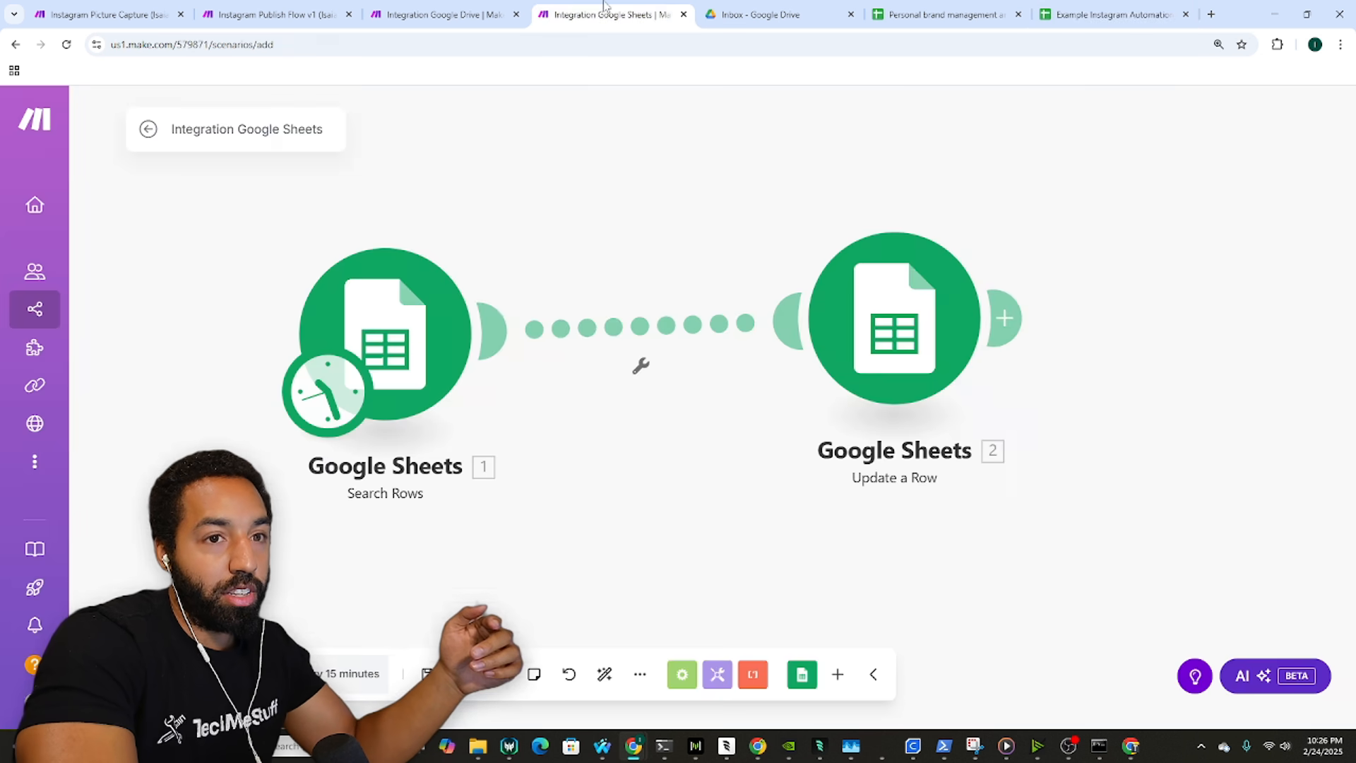
click(810, 329)
click(1101, 453)
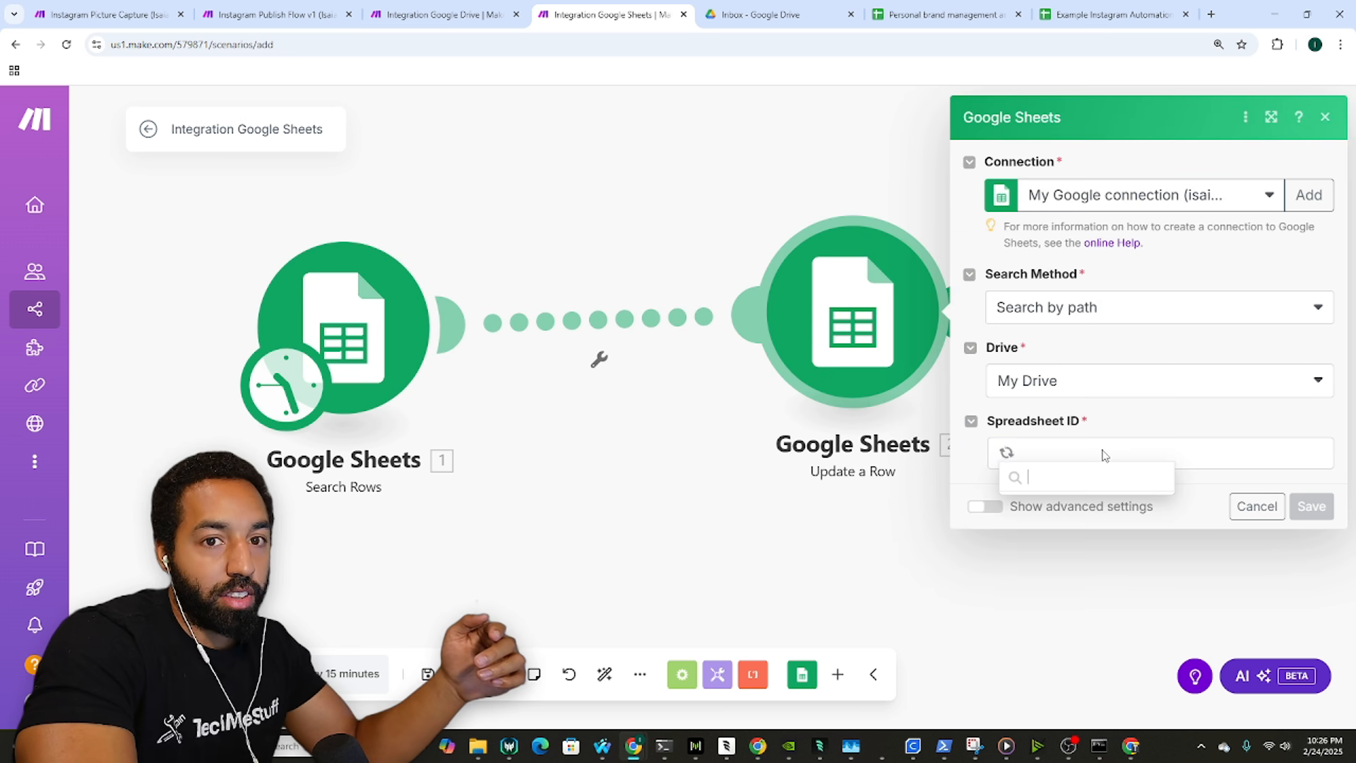
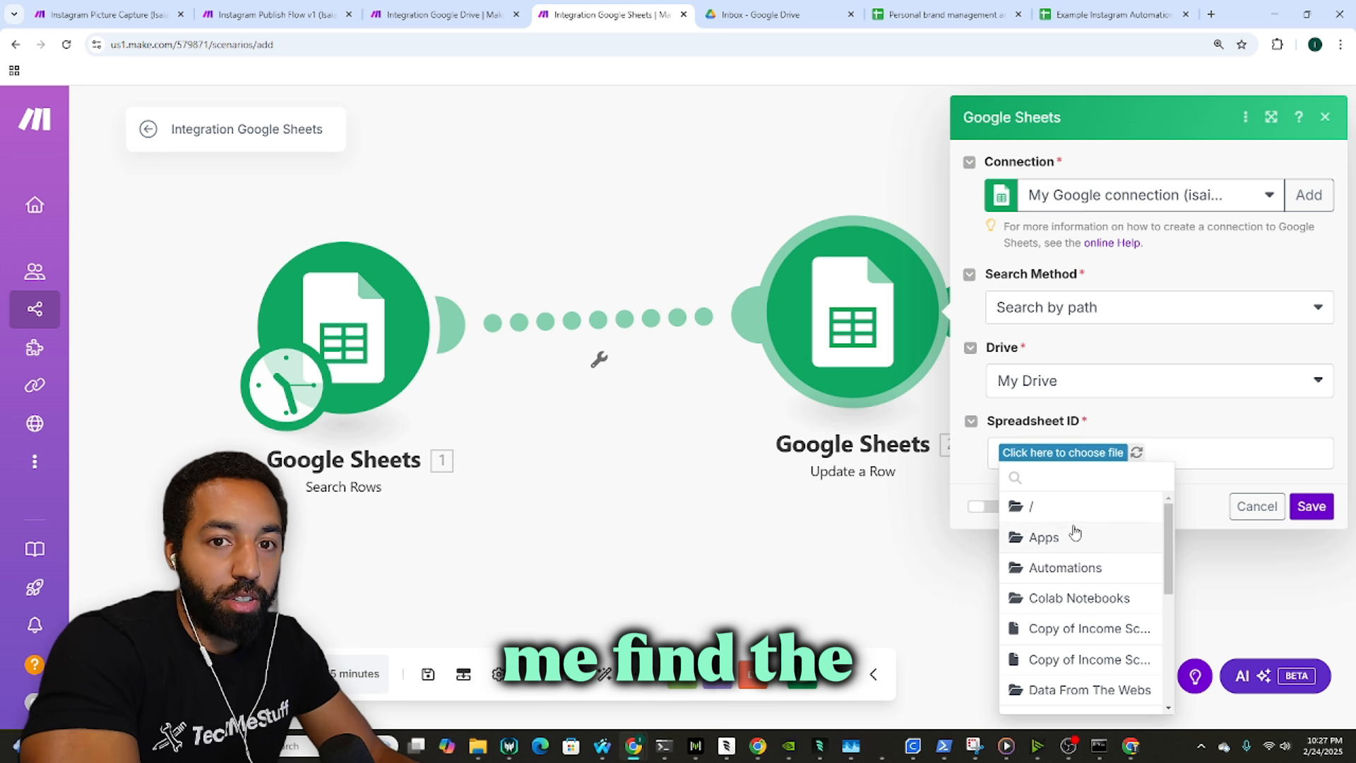
Step: Select Automations / Picture Automations / Example / Example Instagram Automation as Update a Row's spreadsheet, with Sheet1
scroll(1076, 586, down, 3)
scroll(1077, 586, up, 3)
click(1087, 567)
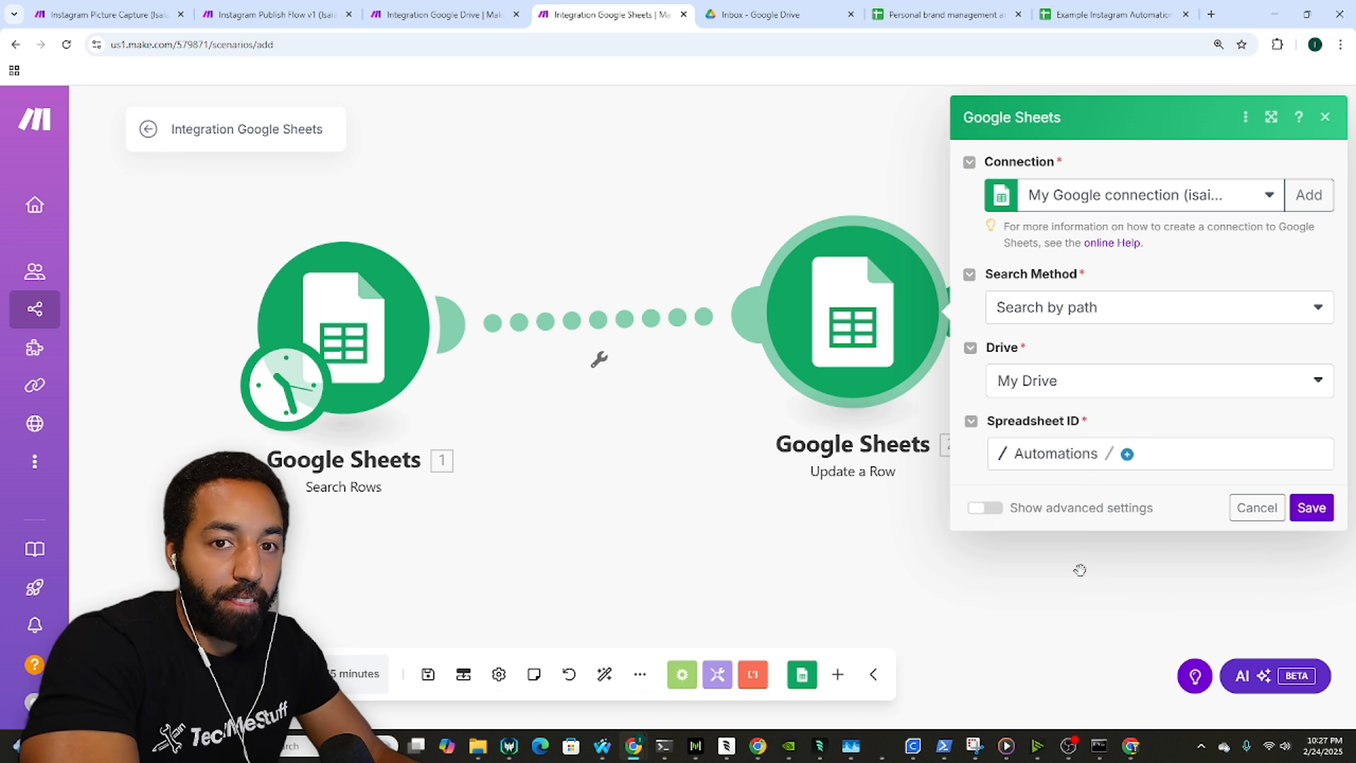
click(1126, 455)
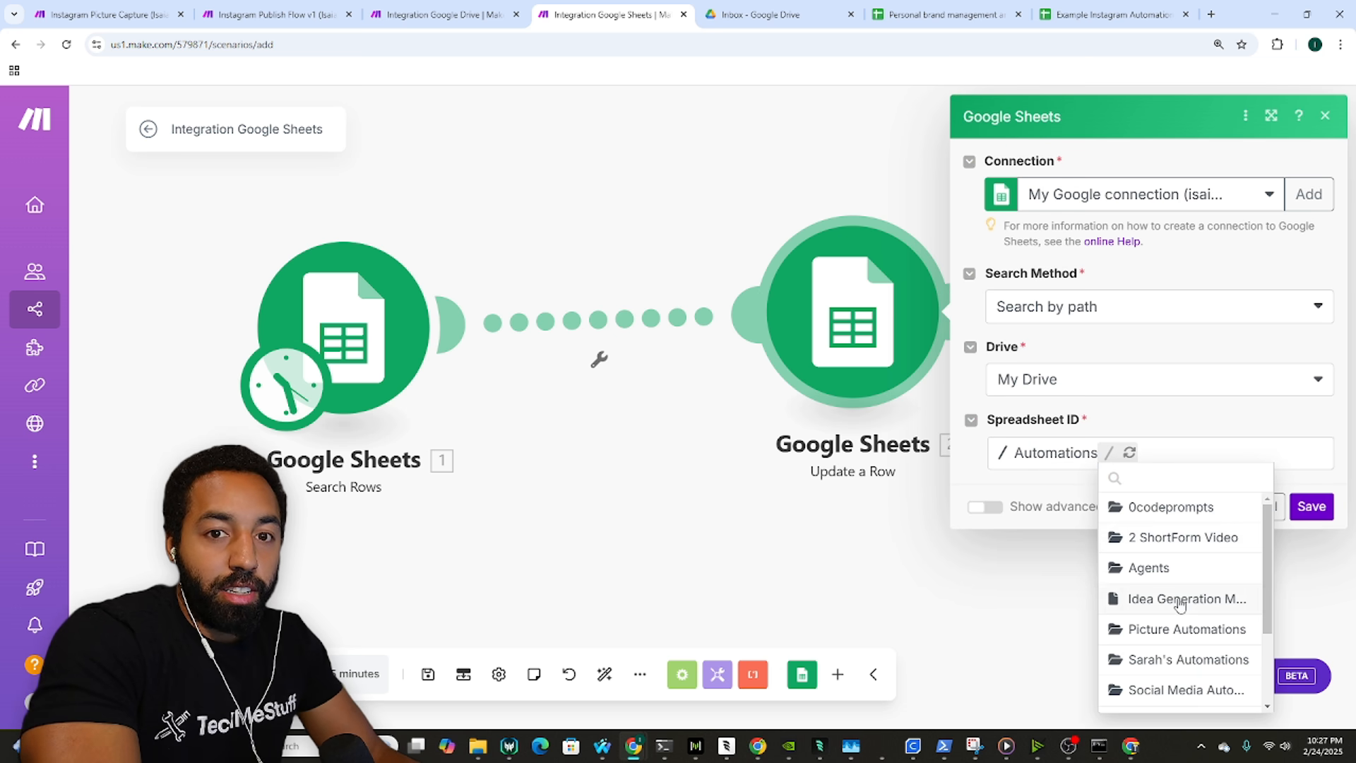
click(1177, 637)
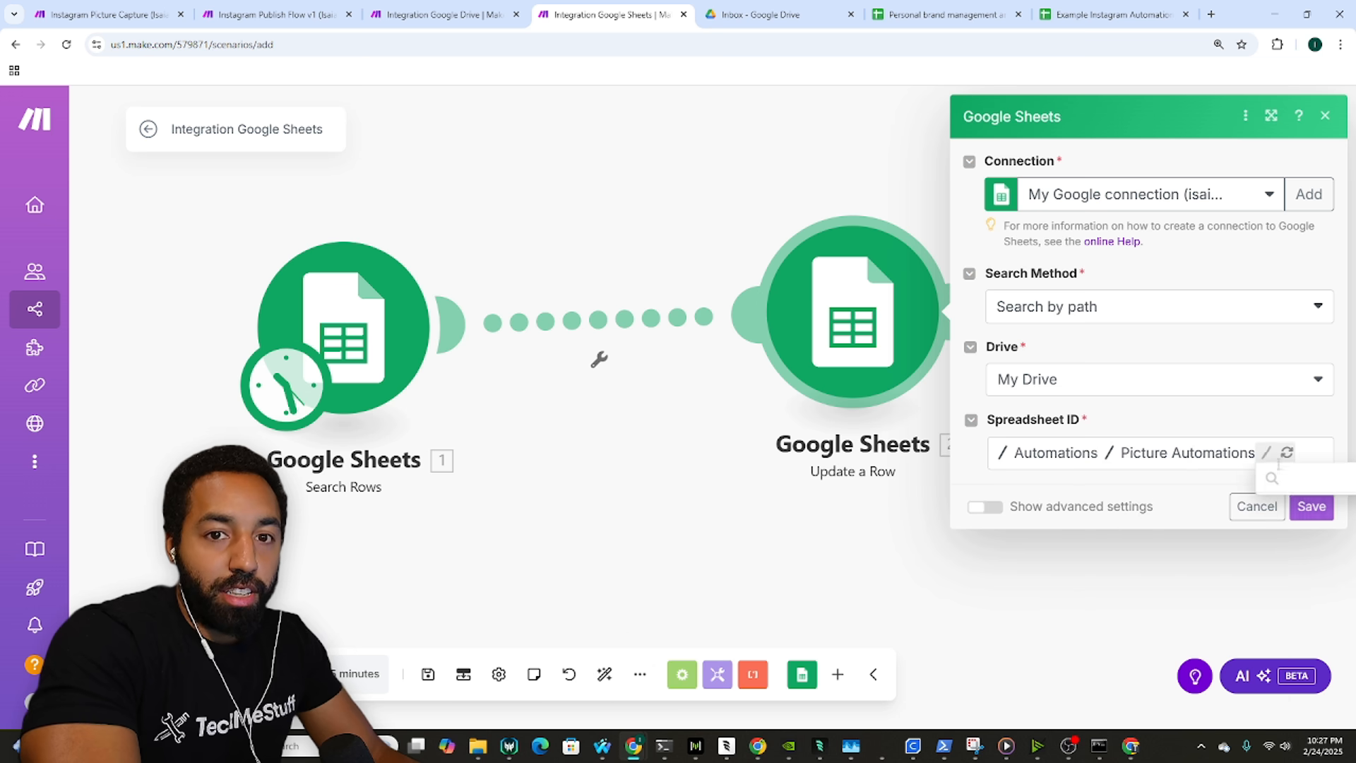
click(1285, 452)
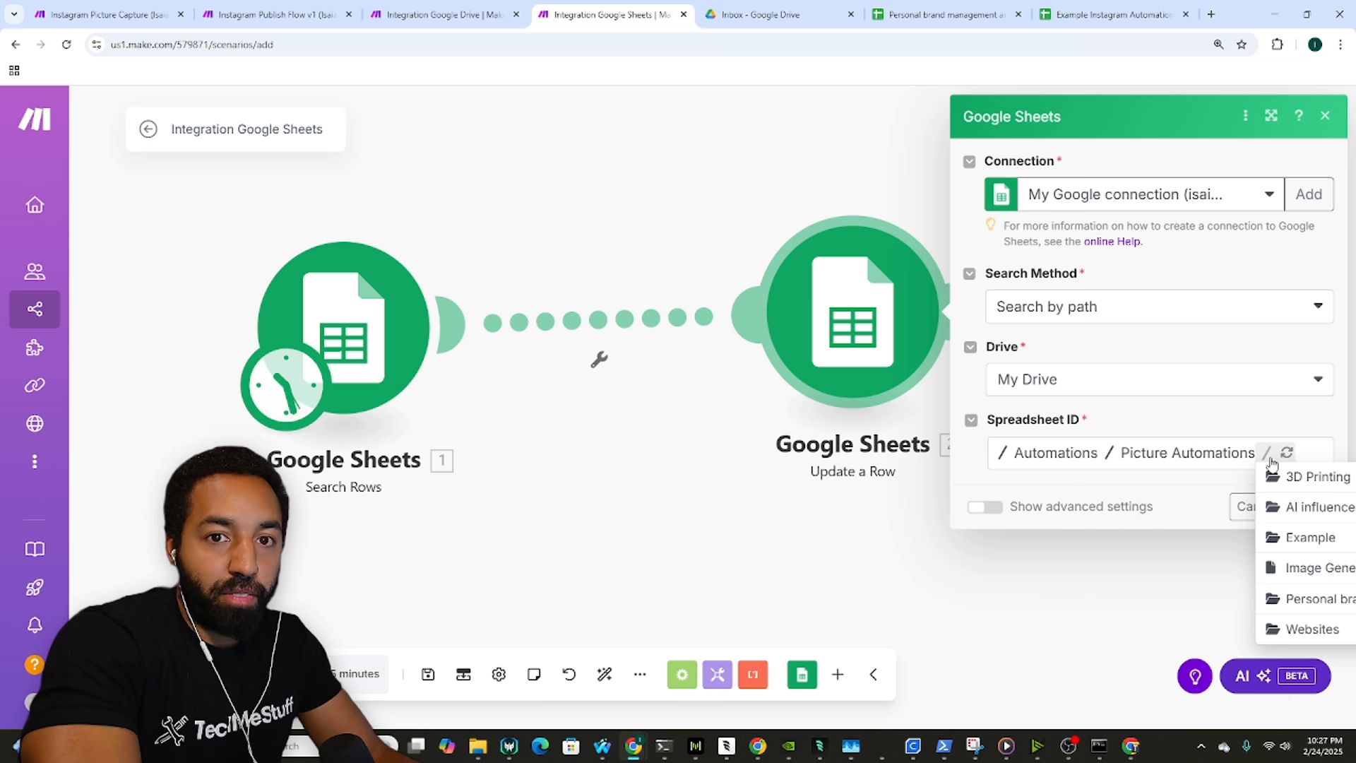
click(1310, 540)
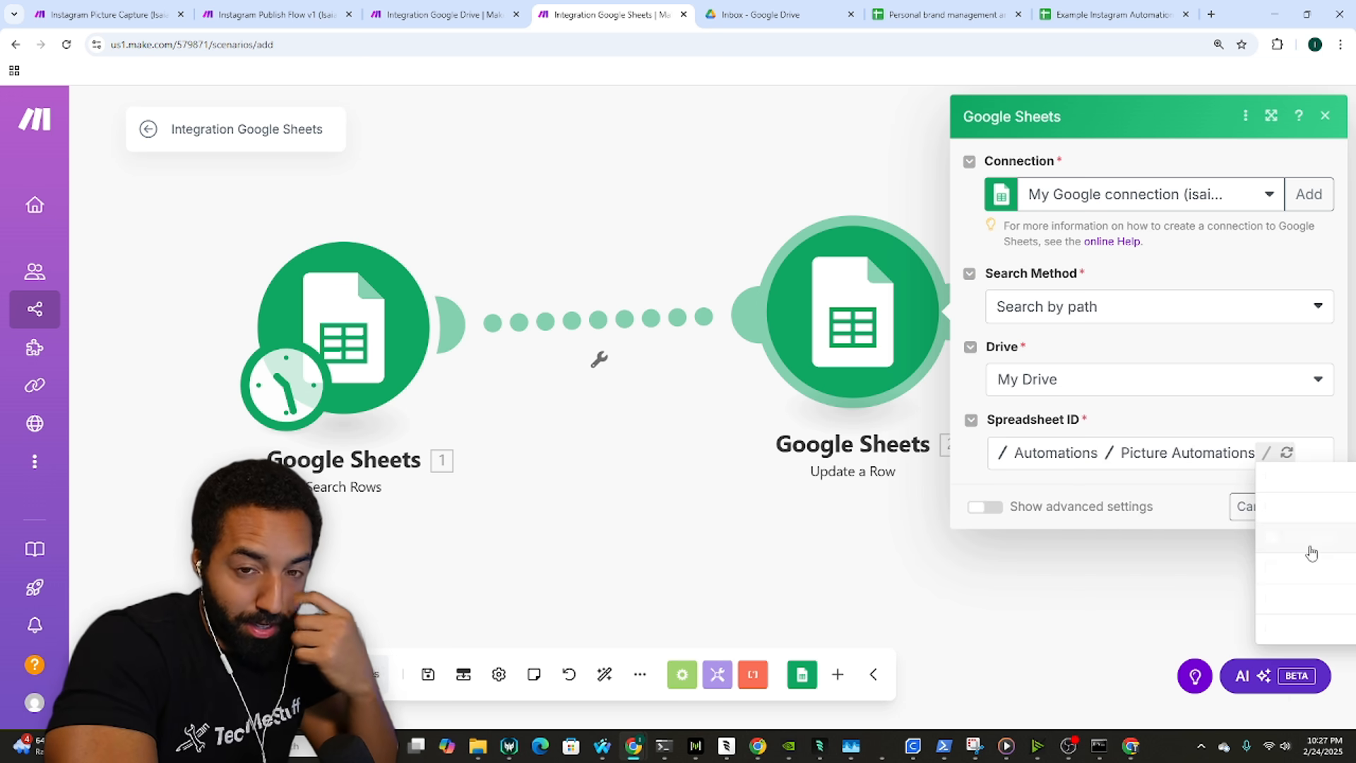
click(1109, 475)
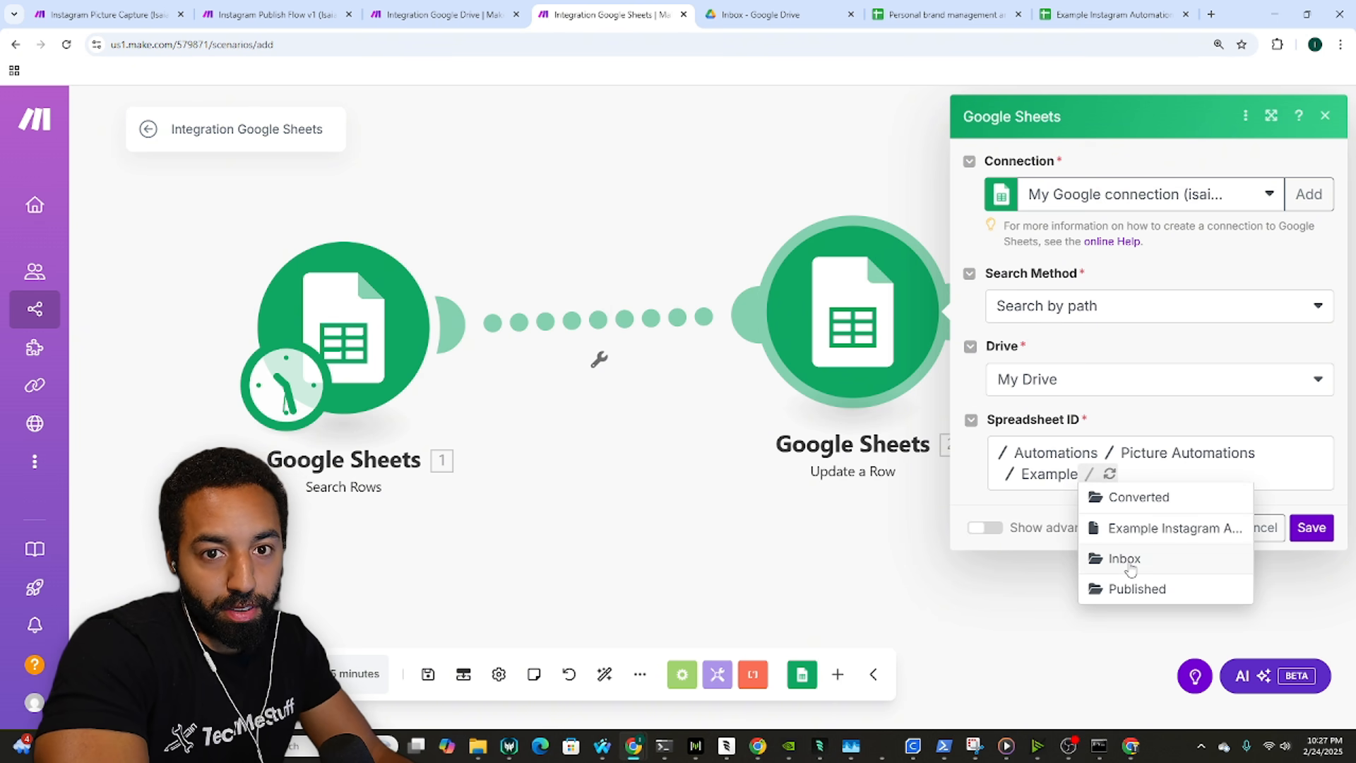
click(1146, 531)
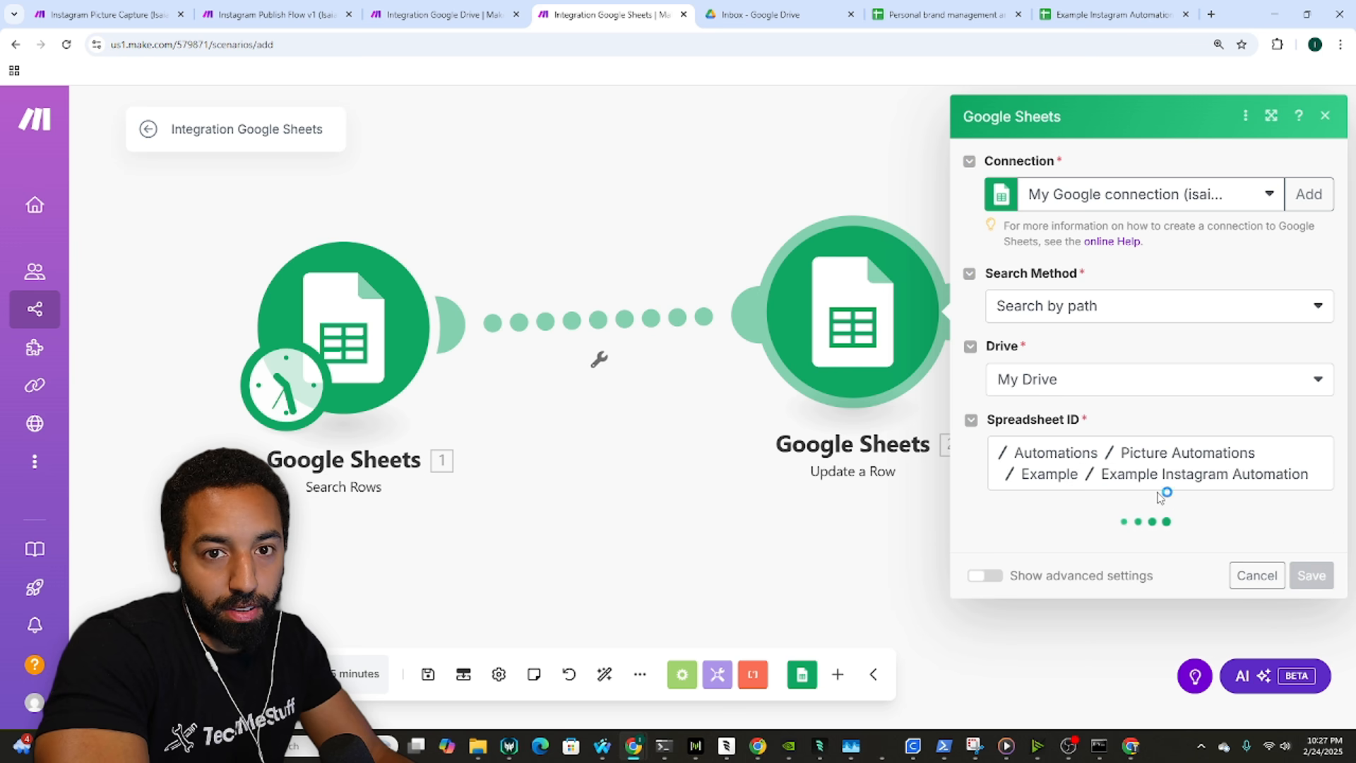
scroll(1111, 545, down, 2)
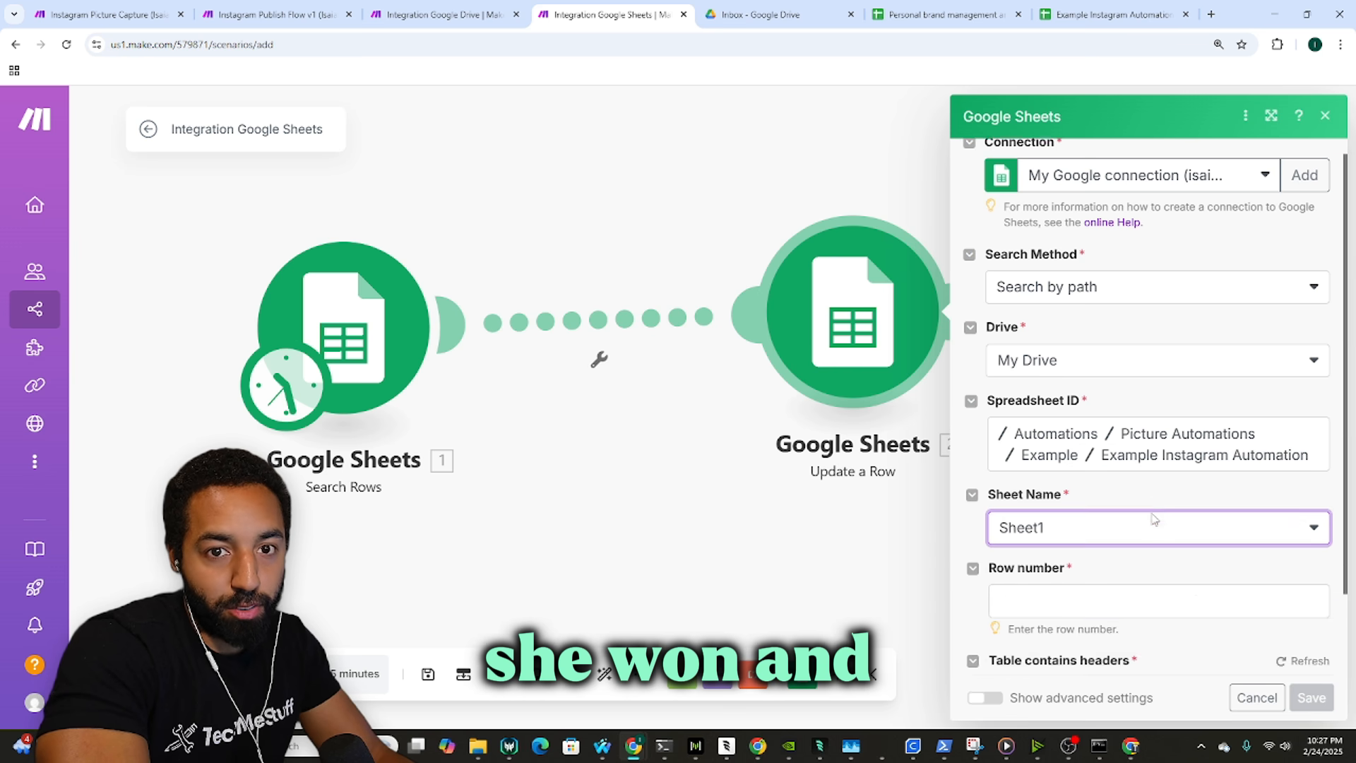
Step: Map Search Rows' '1. Row number' into Update a Row's Row number field
click(1151, 500)
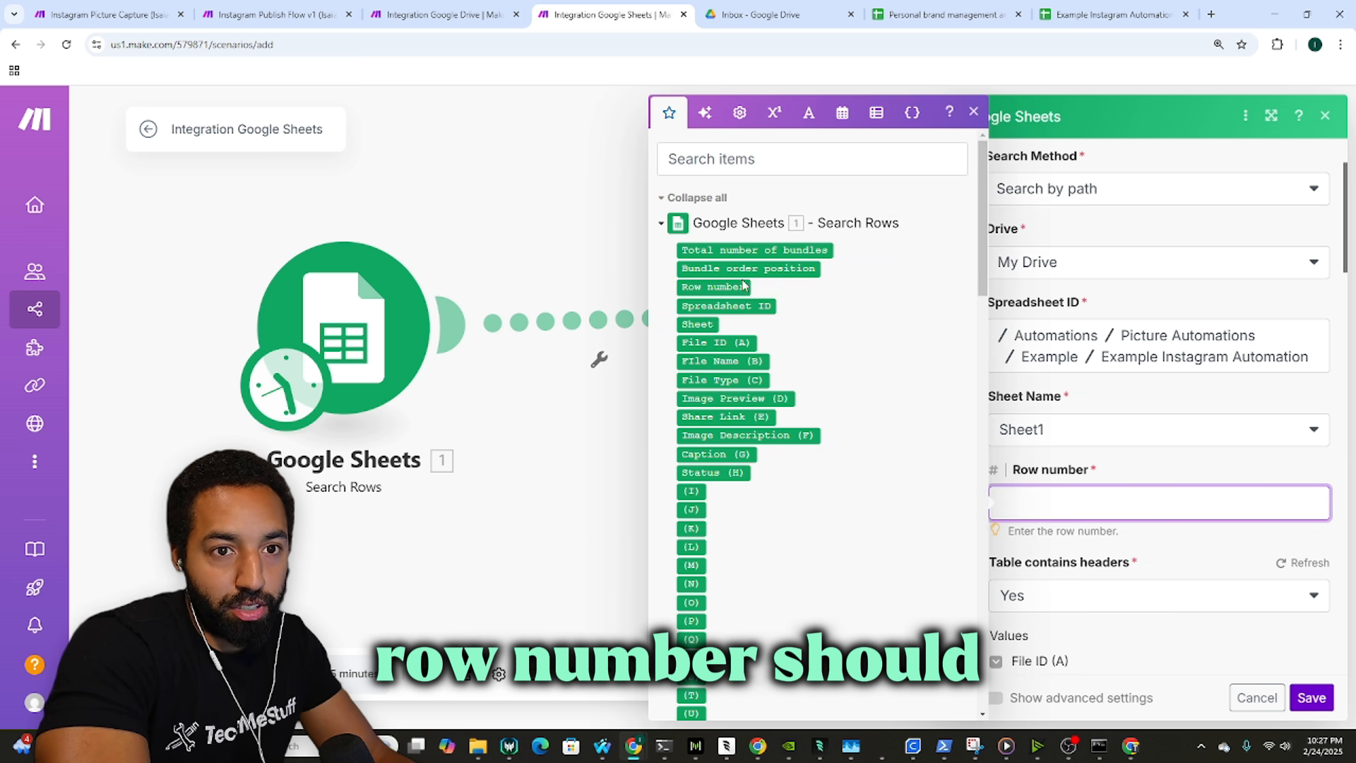
click(712, 287)
click(1120, 468)
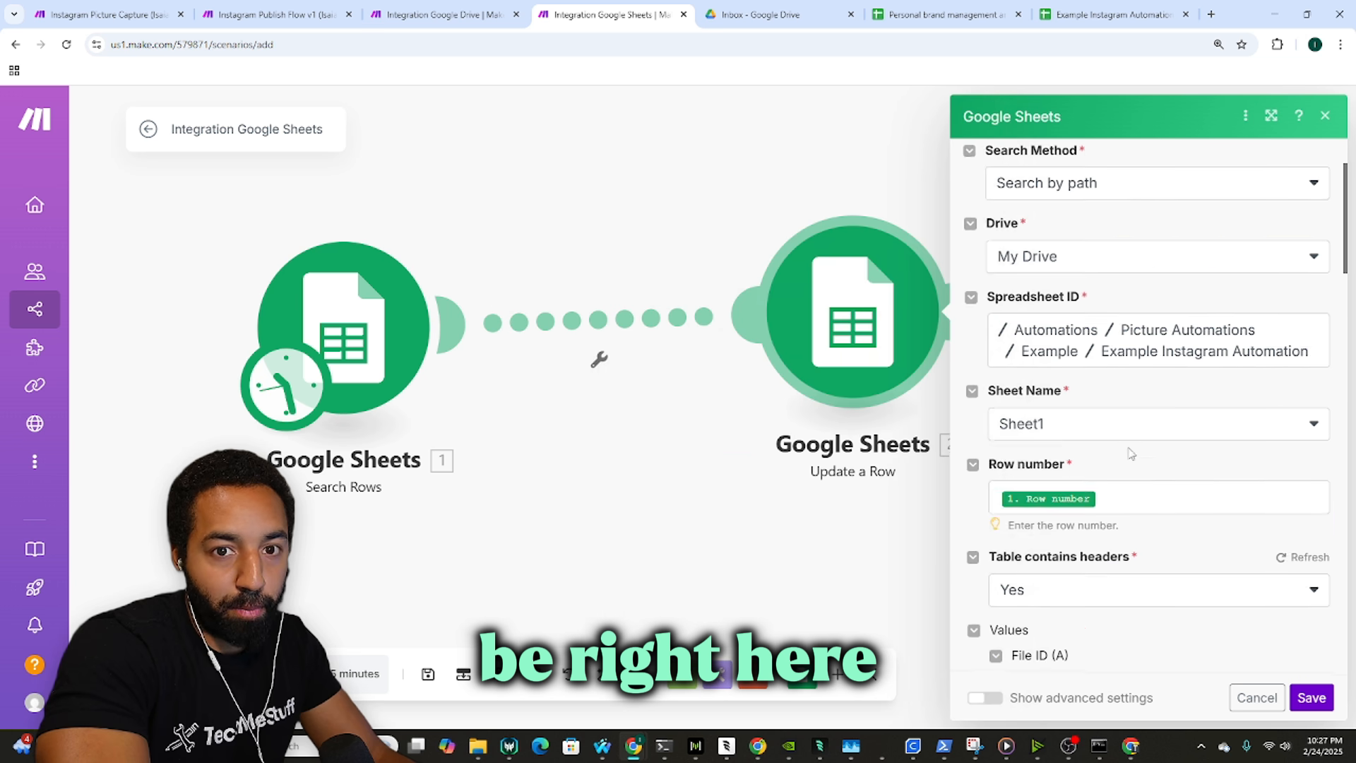
scroll(1126, 451, down, 5)
scroll(1065, 569, down, 1)
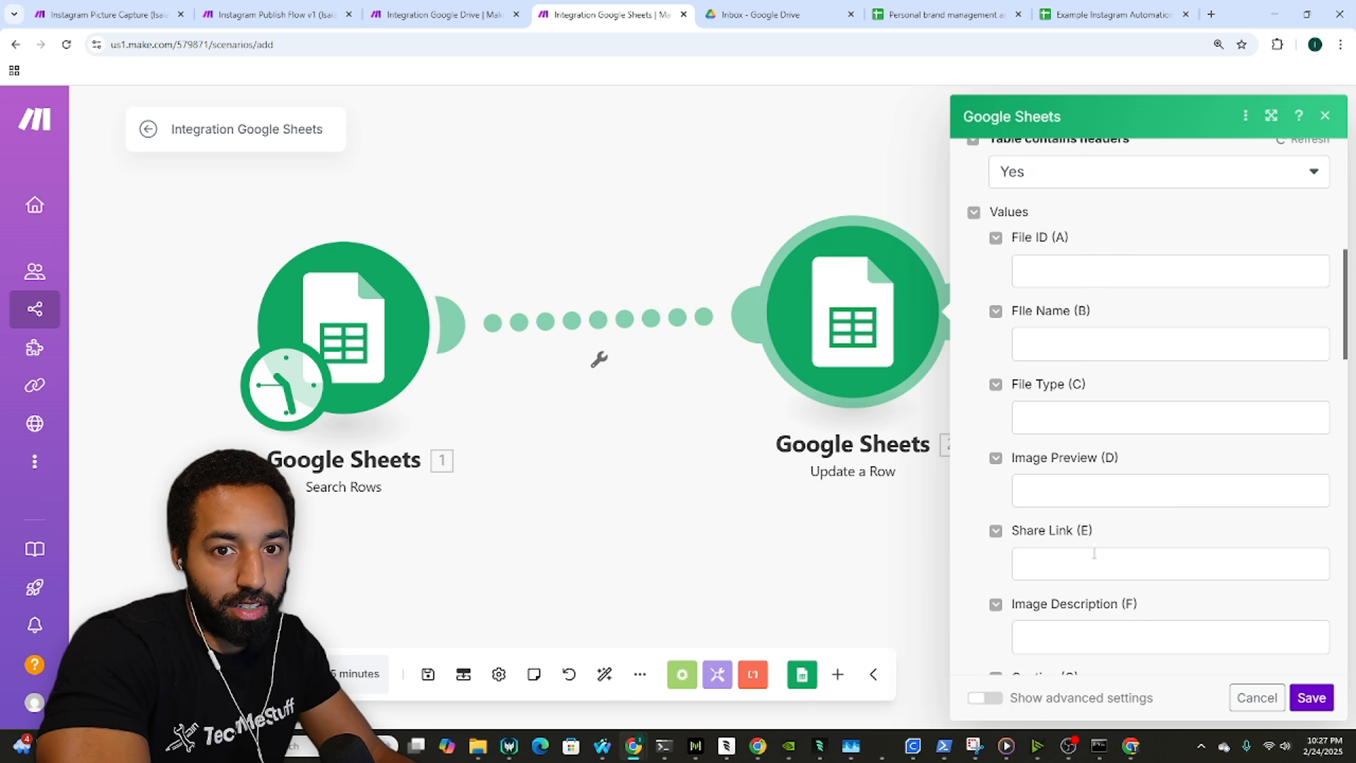
scroll(1074, 495, down, 1)
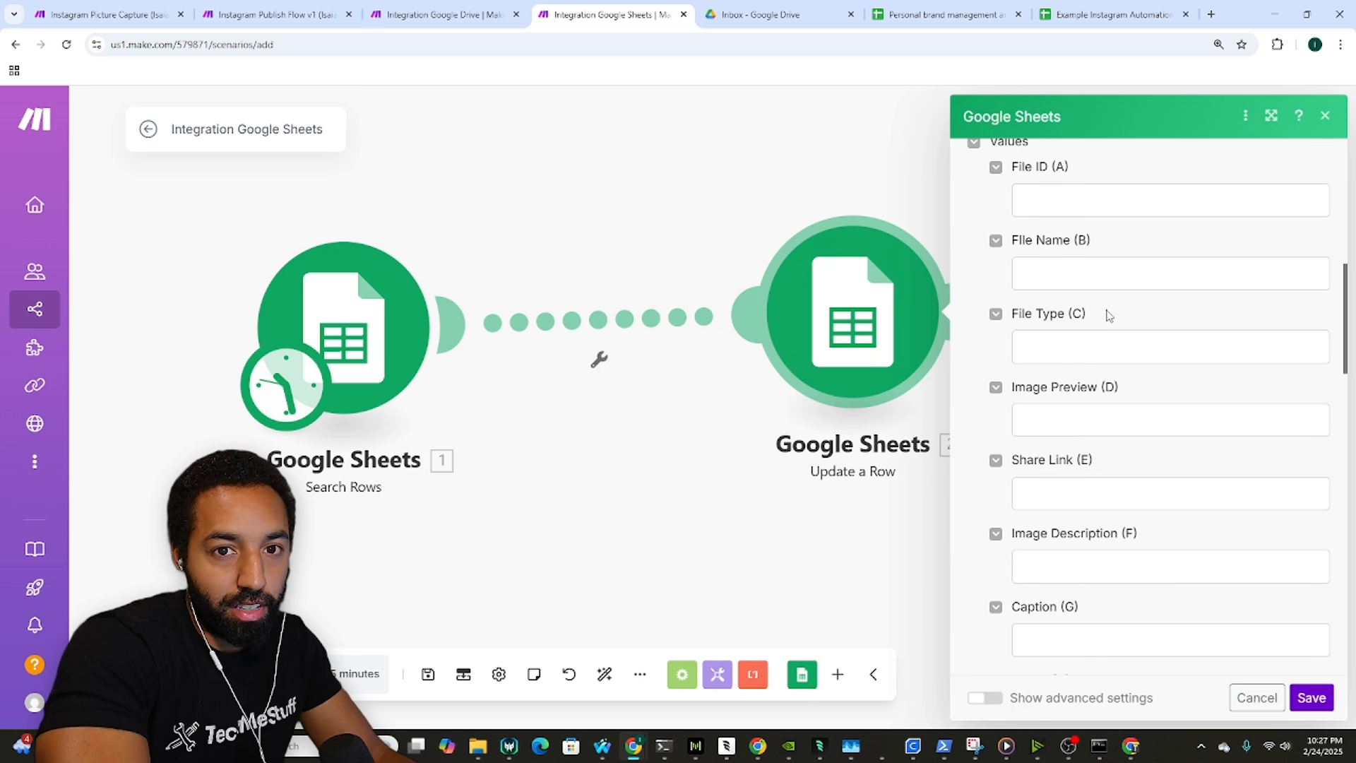
scroll(1114, 442, down, 2)
Step: Enter 'Published' as Status (H), check H2's allowed options in the sheet, and save the module
click(1077, 583)
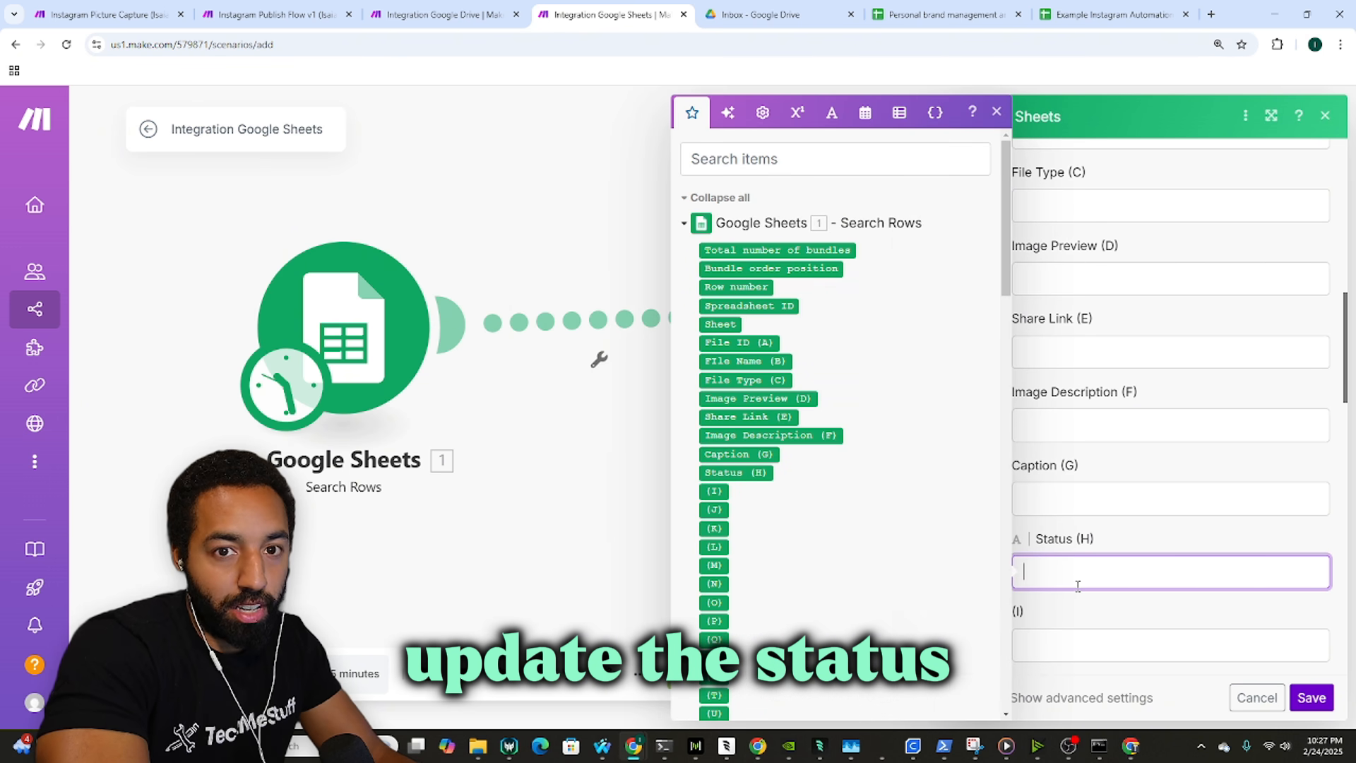
text(Publi)
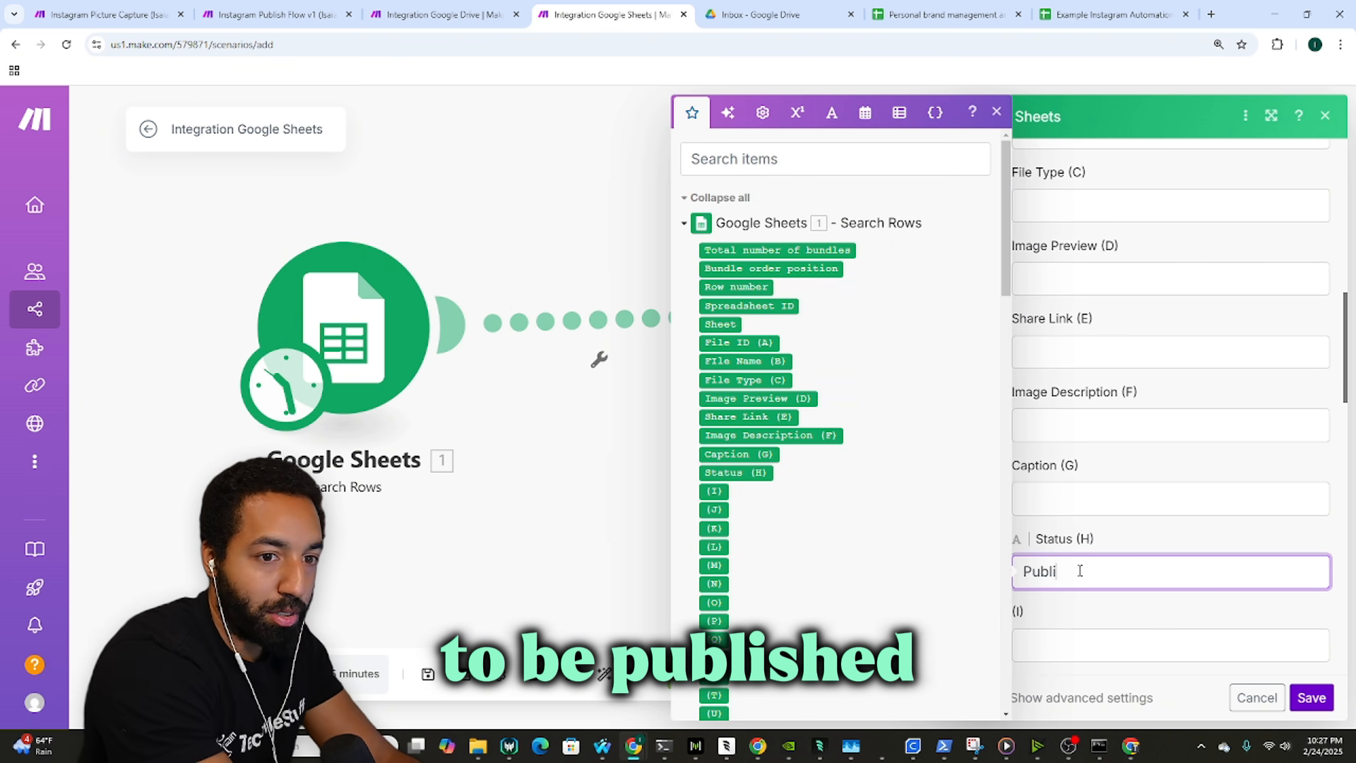
text(sh)
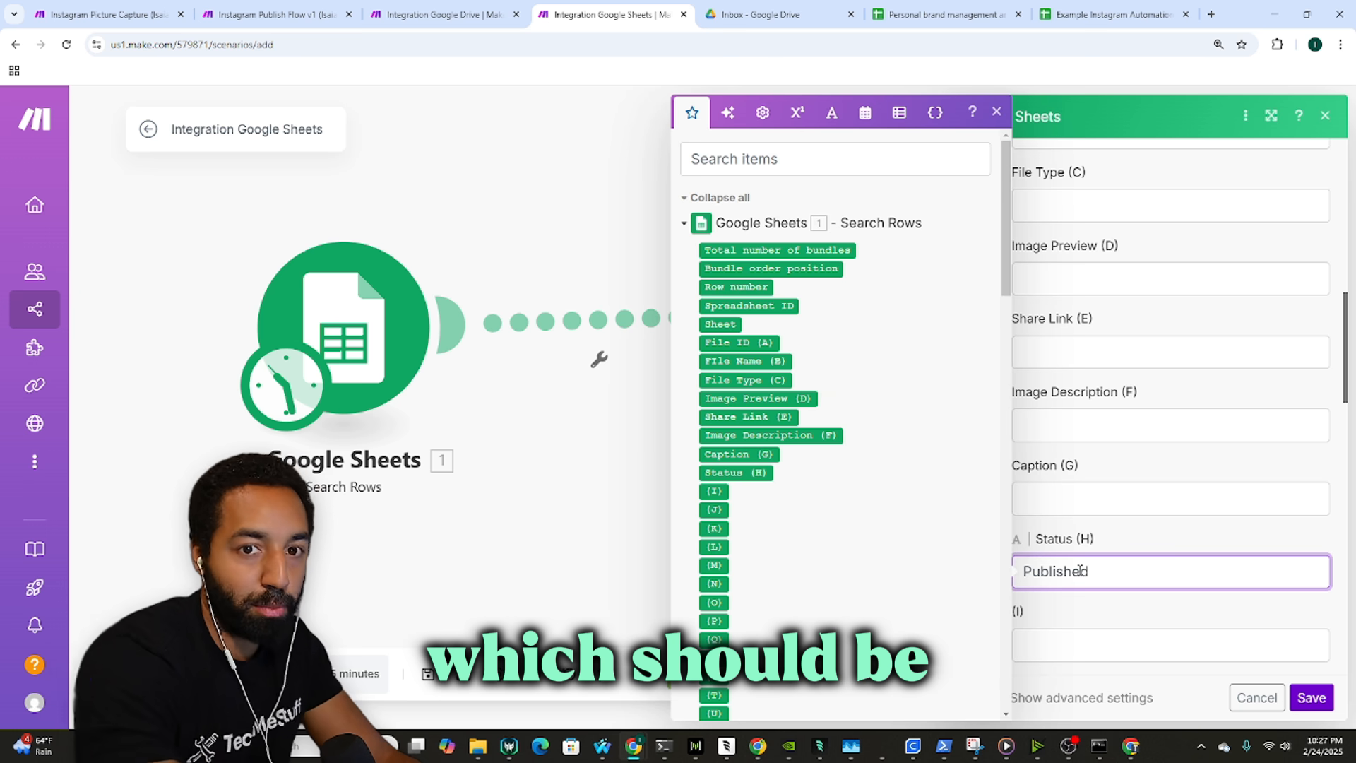
text(ed)
key(ctrl+a)
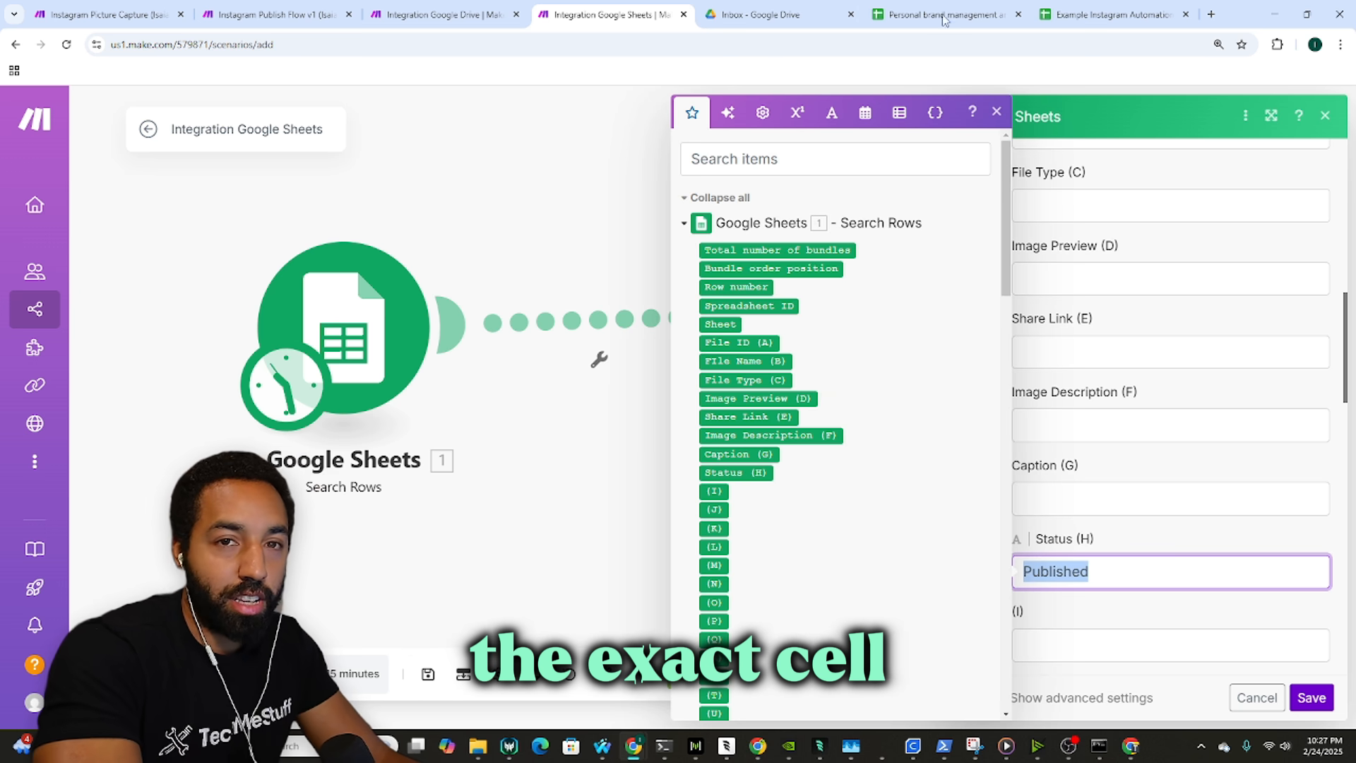
click(1082, 7)
click(840, 462)
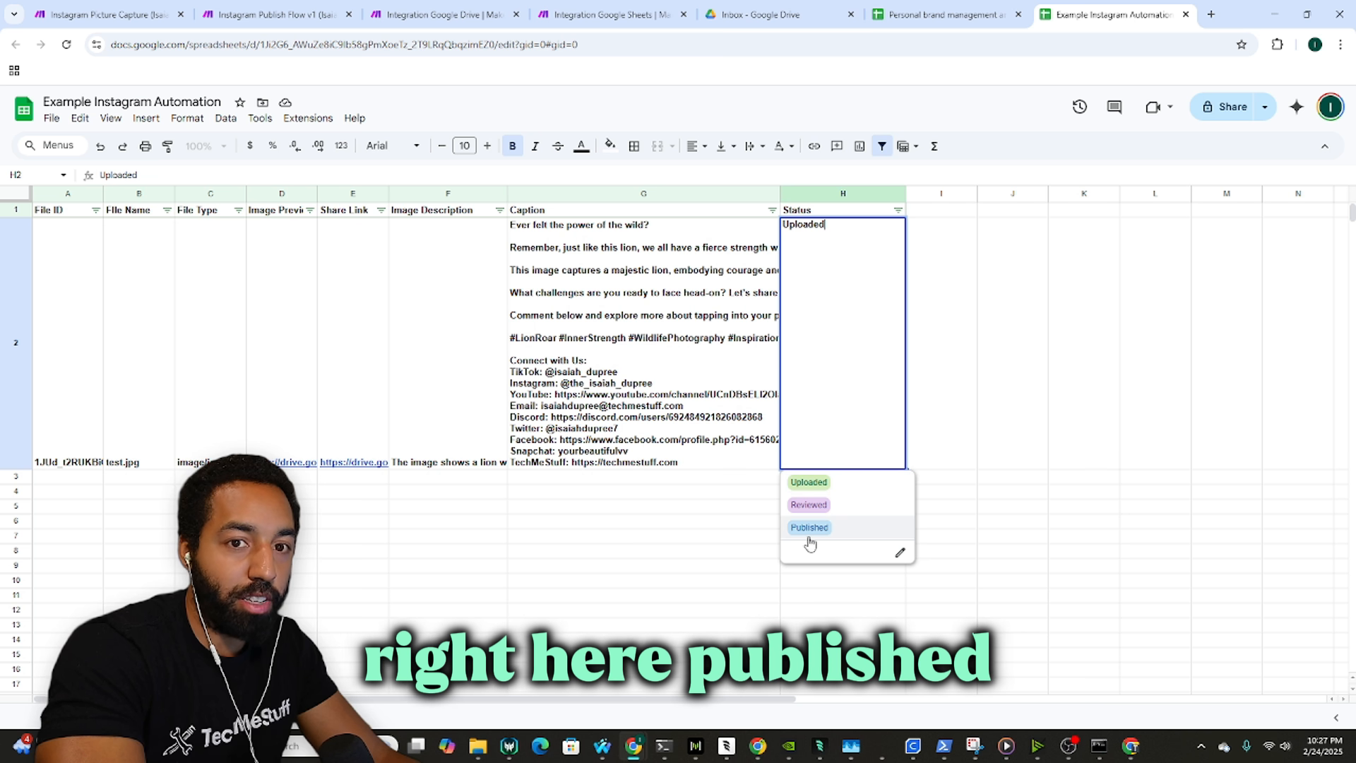
click(438, 6)
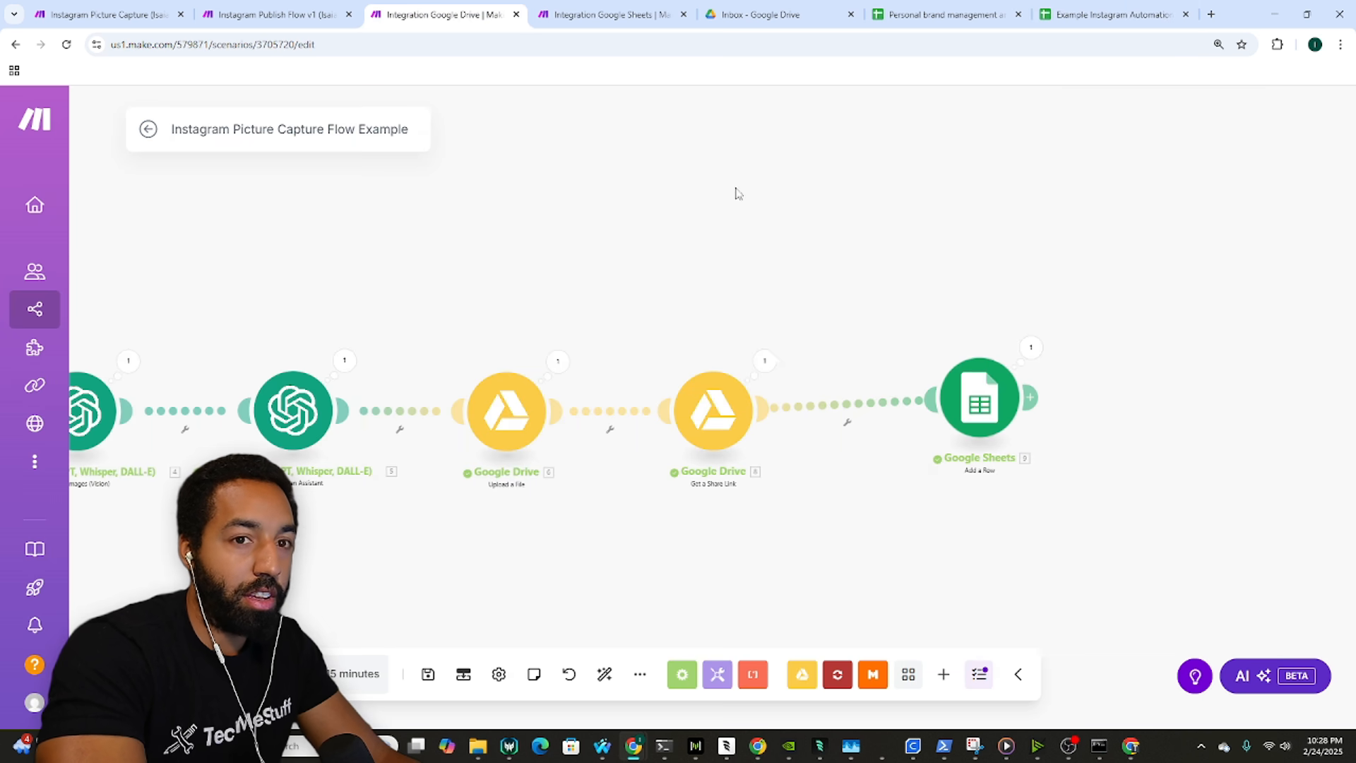
click(646, 6)
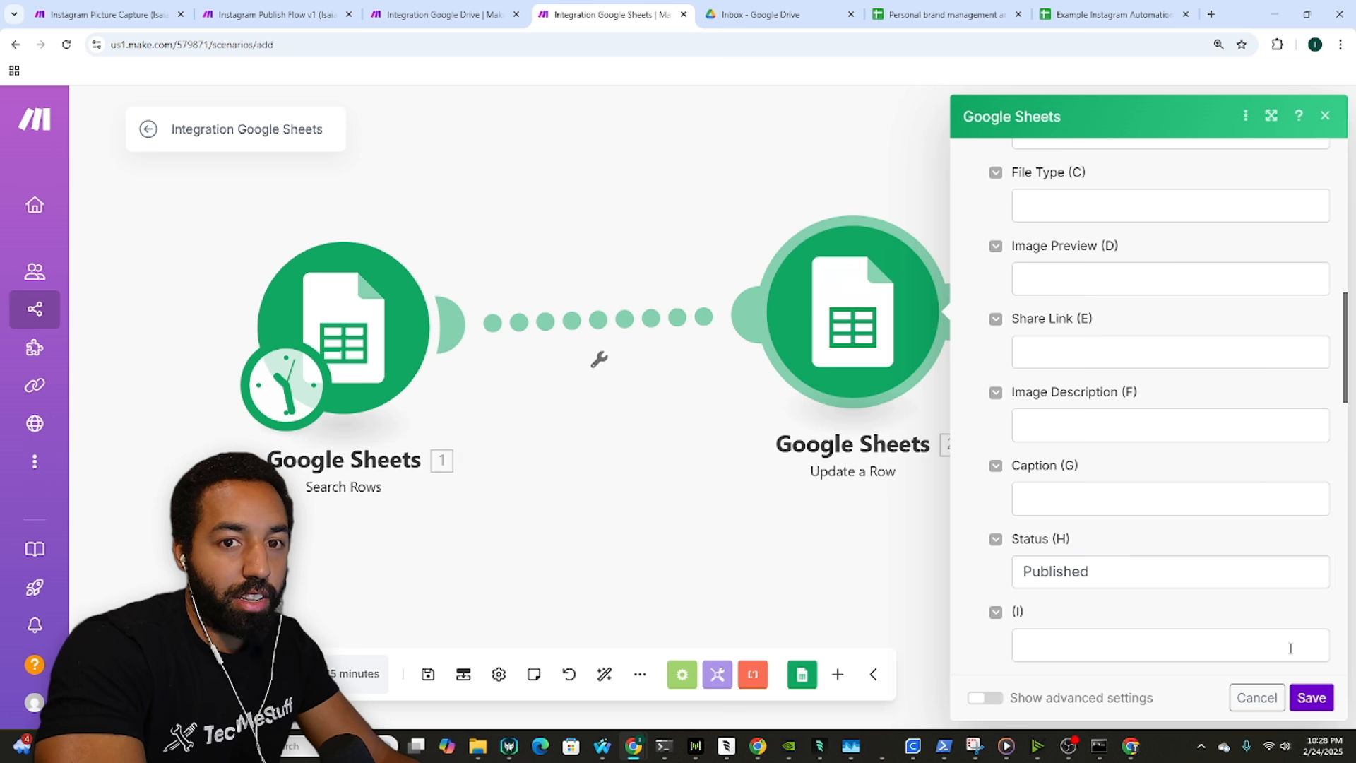
click(1312, 697)
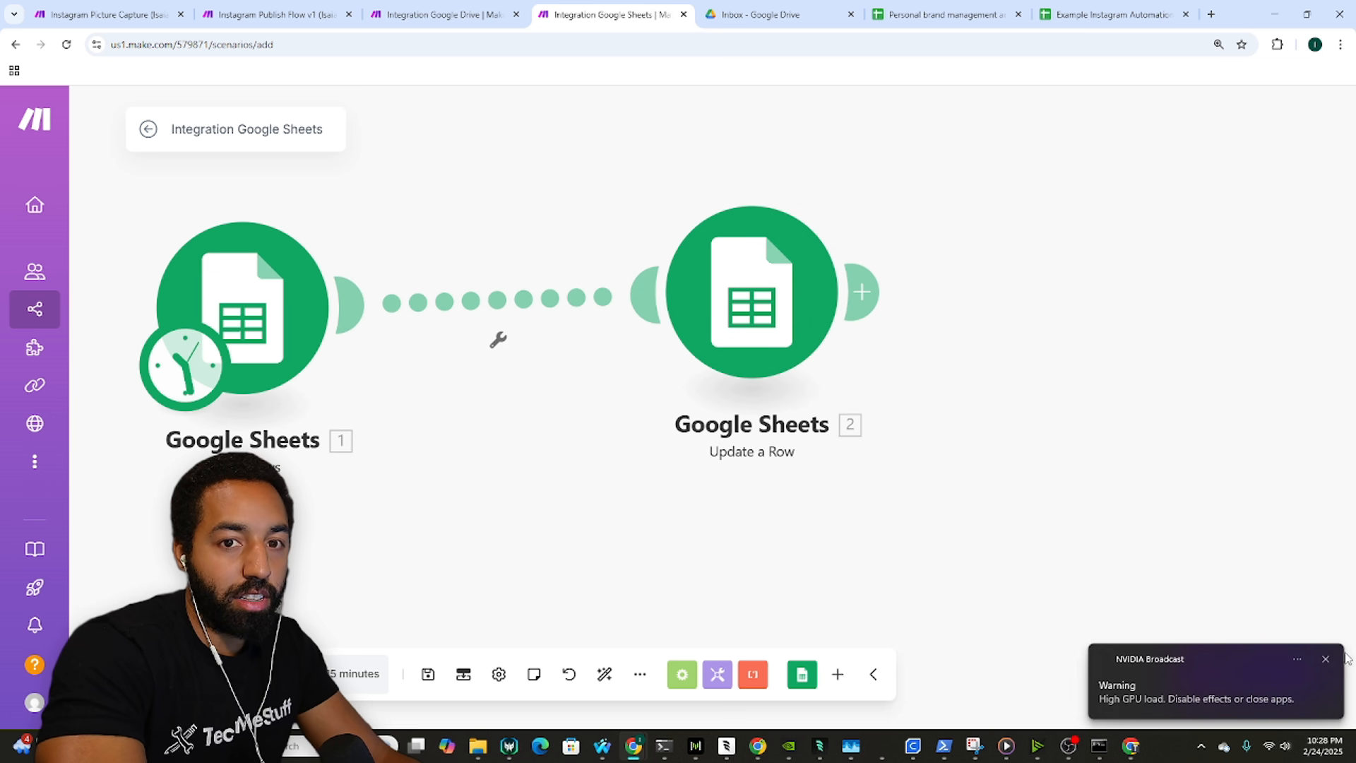
click(1326, 659)
scroll(880, 388, down, 3)
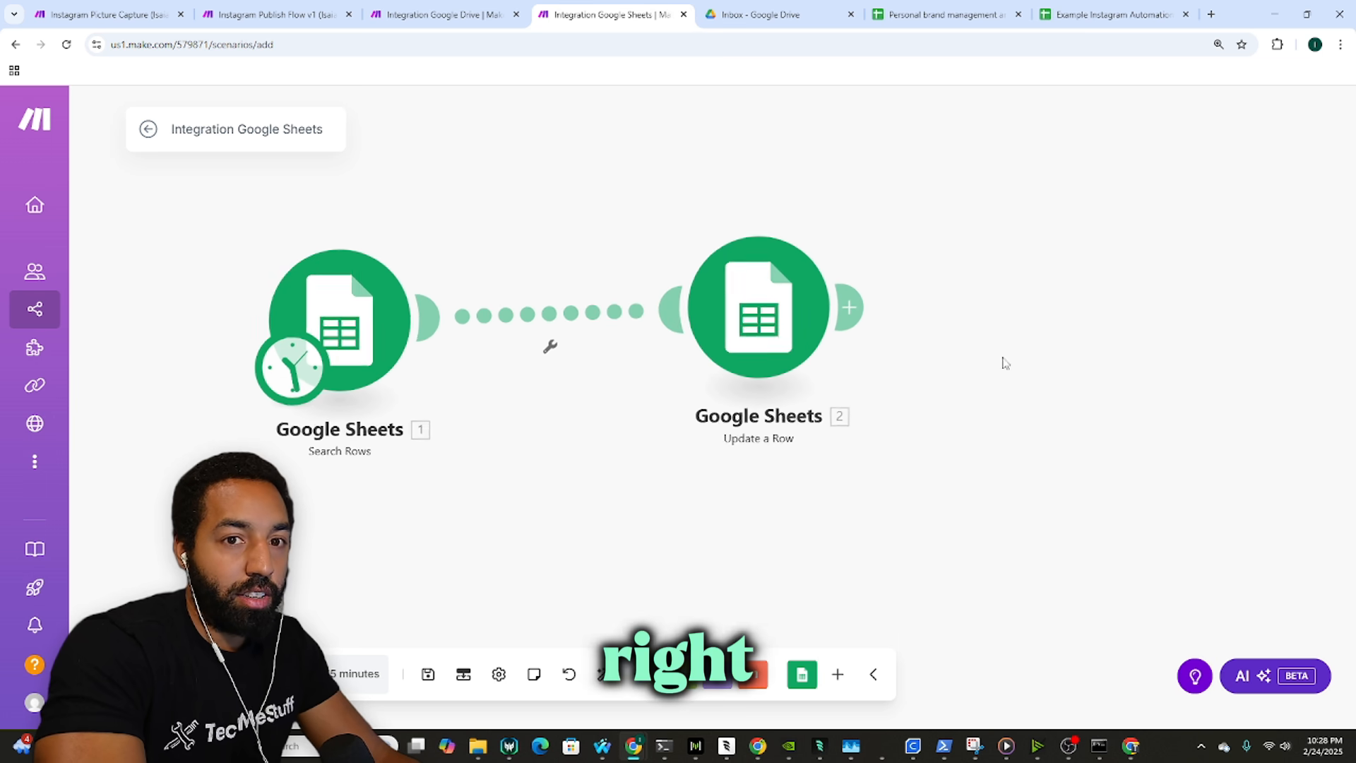
Step: Recheck the Update a Row settings without changes and re-centre the two modules
click(758, 311)
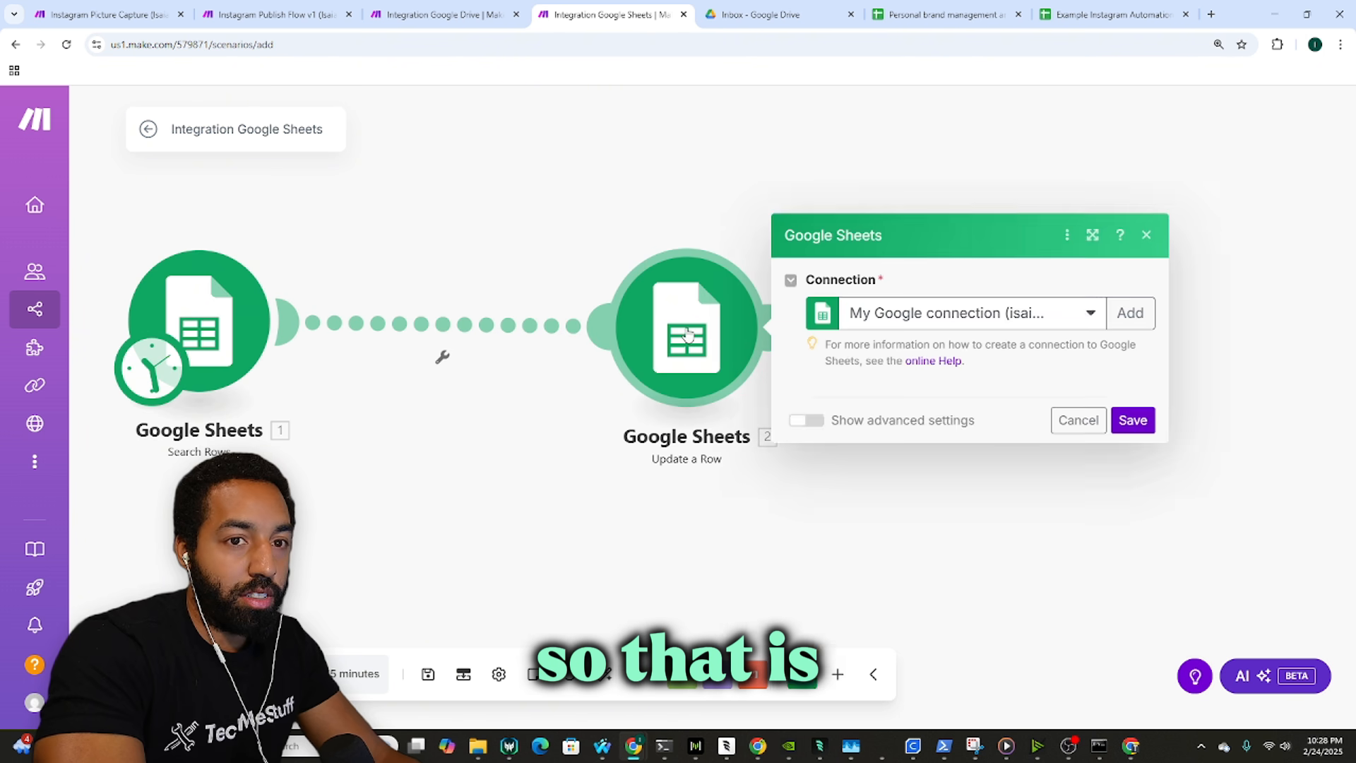
click(632, 249)
drag(888, 257, 852, 234)
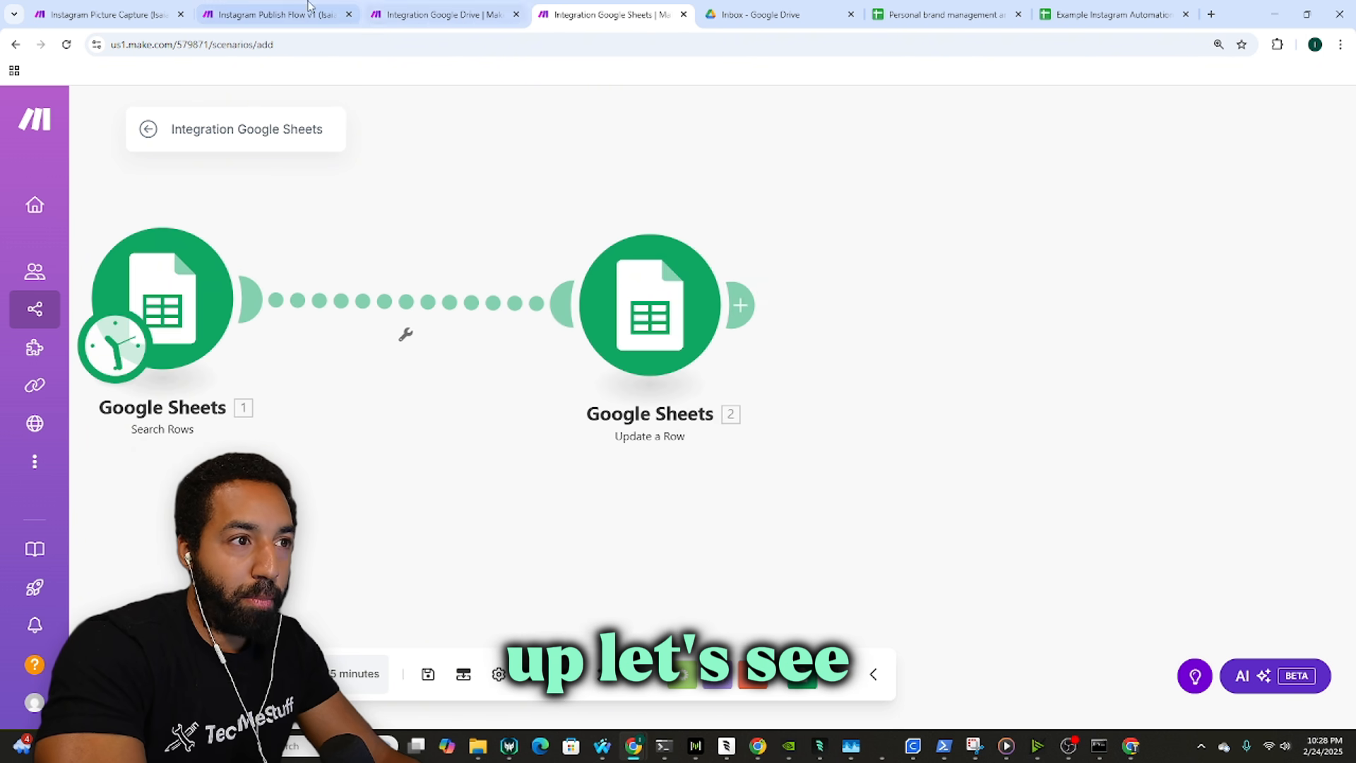
Step: Copy the 'Stop if 0' filter label from Instagram Publish Flow v1, then bring up the Sheets link's options
click(308, 8)
click(630, 236)
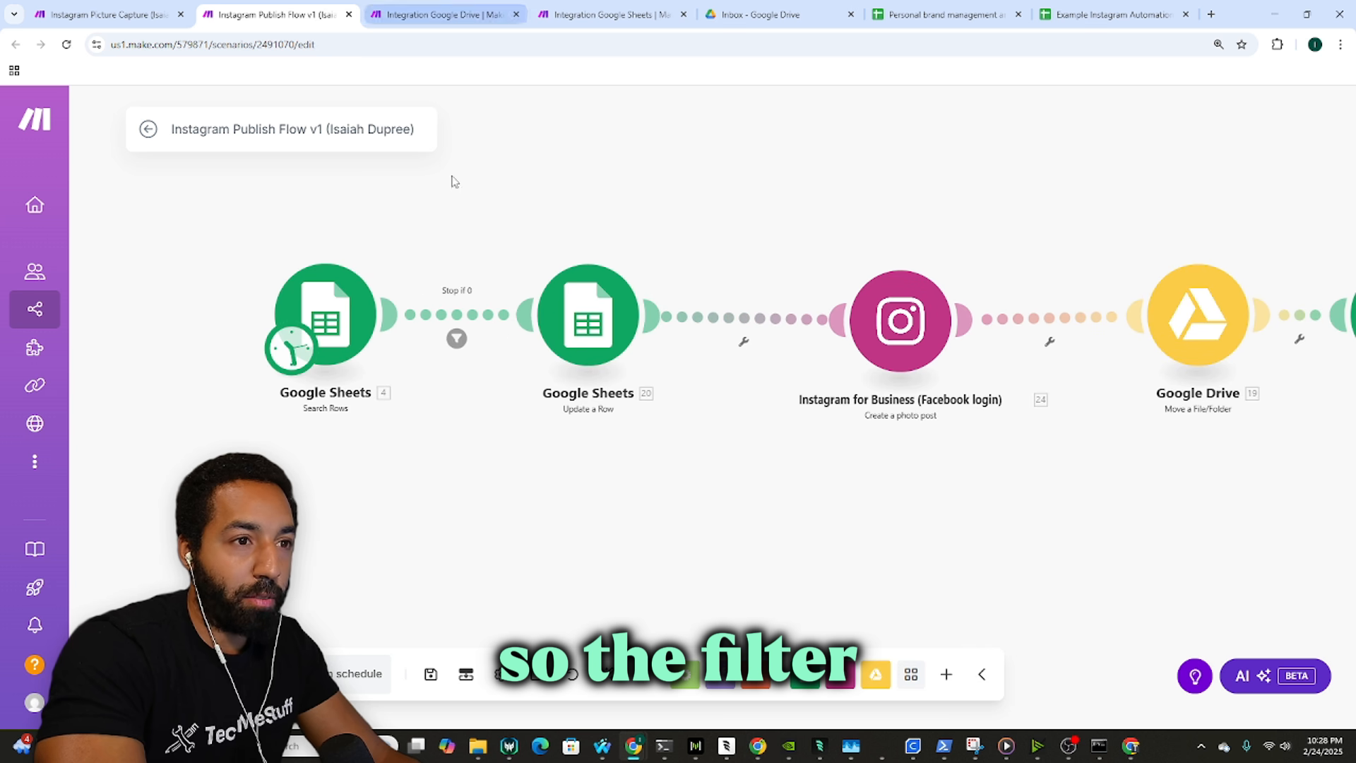
click(457, 336)
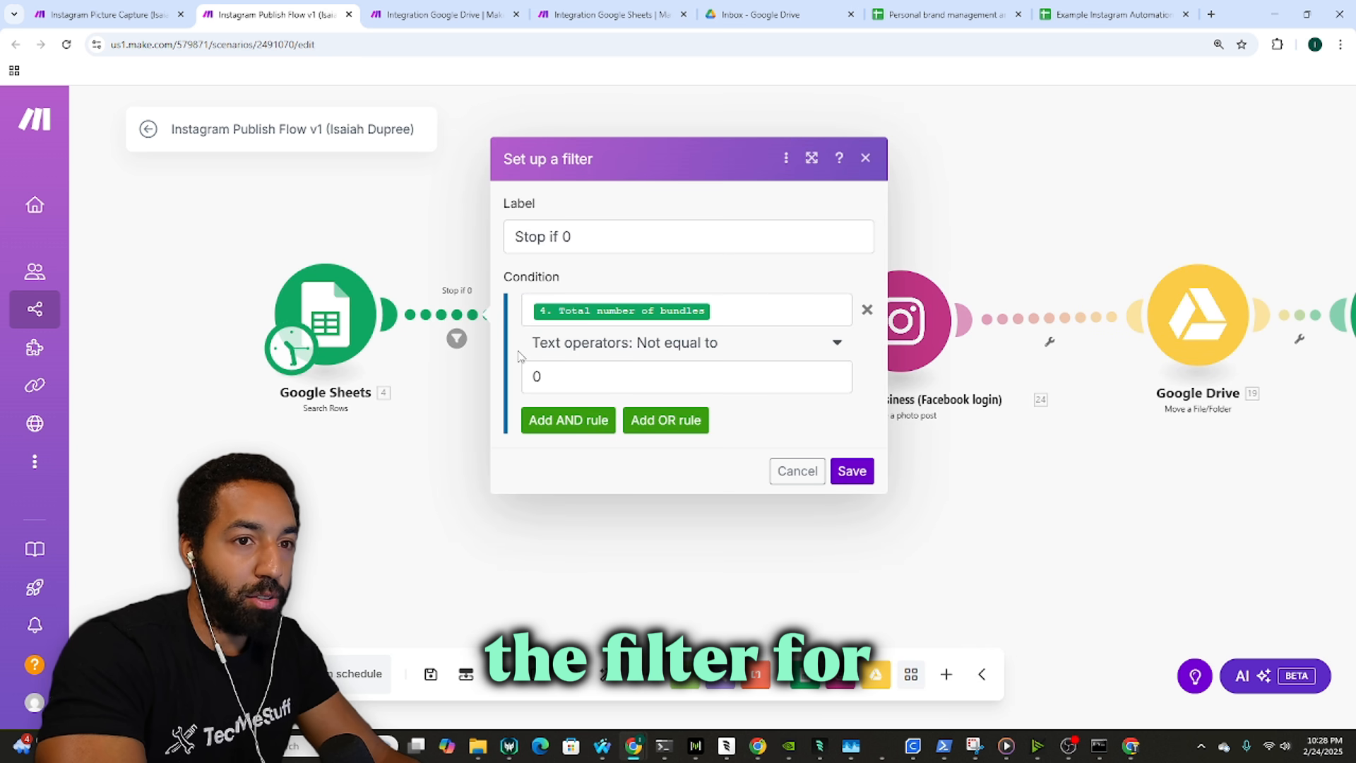
triple_click(628, 233)
key(ctrl+c)
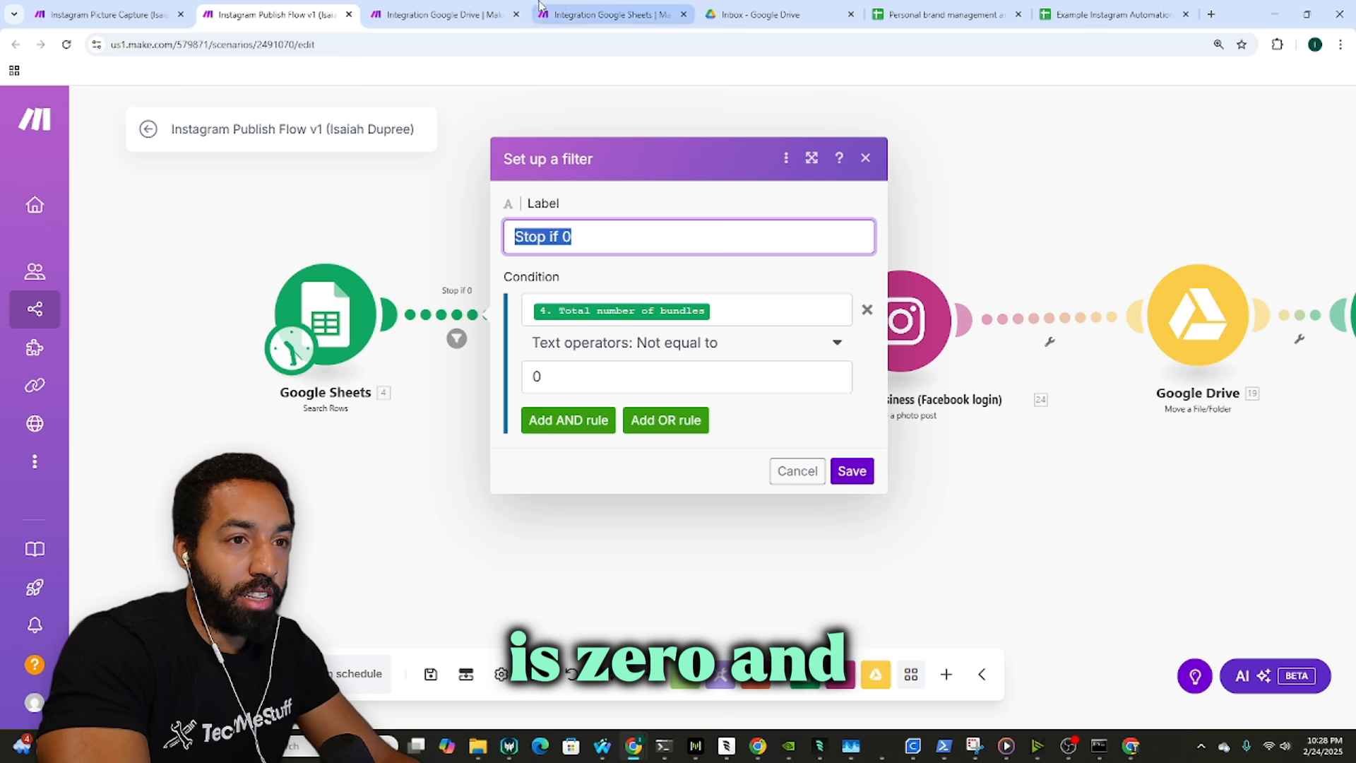
click(604, 14)
click(406, 333)
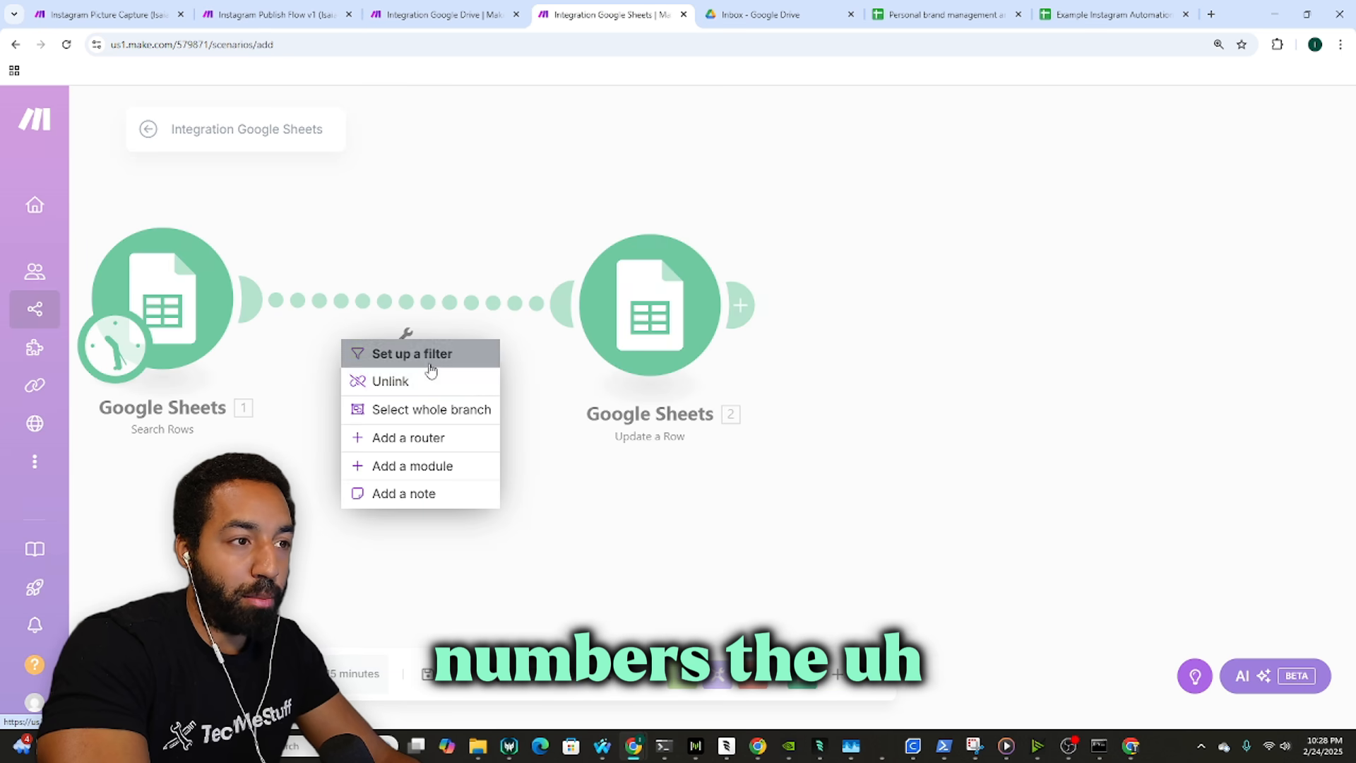
Step: Create the 'Stop if 0' filter with condition Total number of bundles Not equal to 0, and save
click(429, 355)
click(550, 236)
key(ctrl+v)
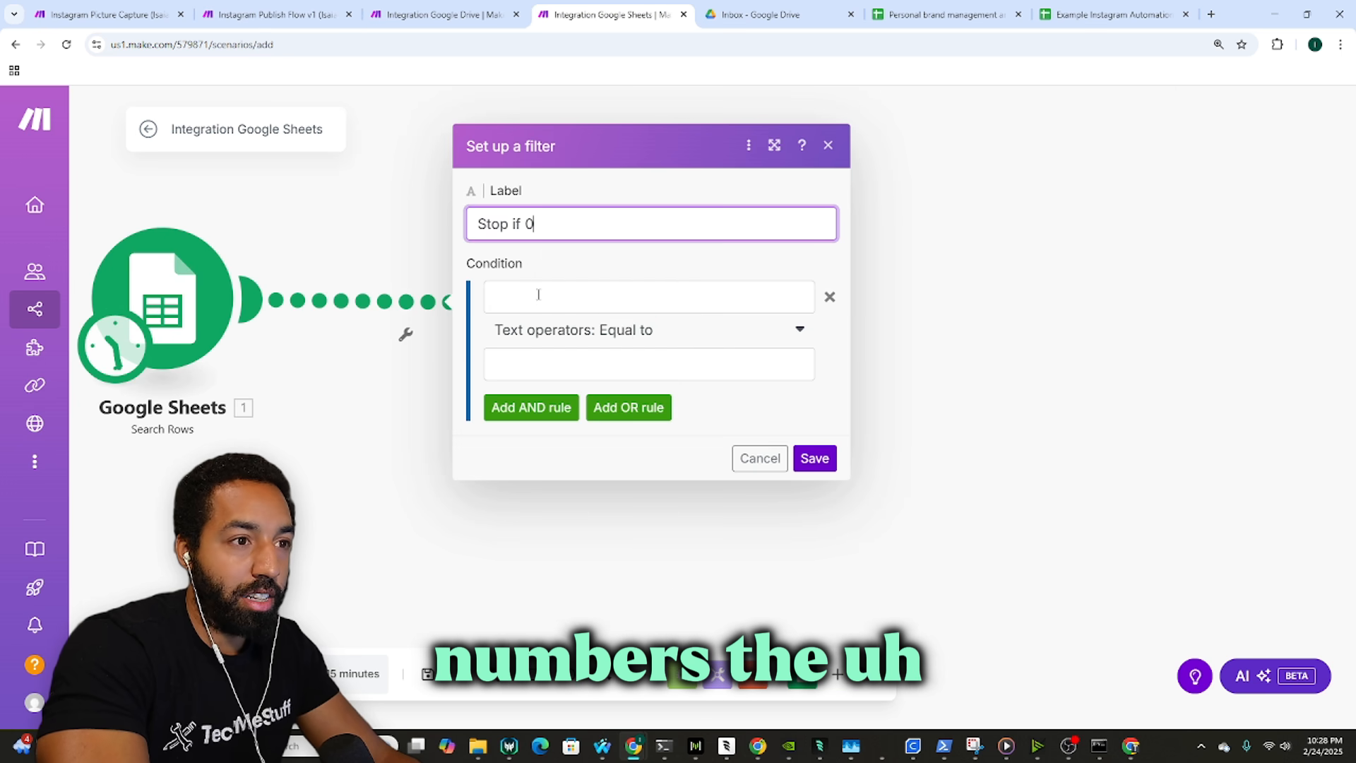
click(601, 295)
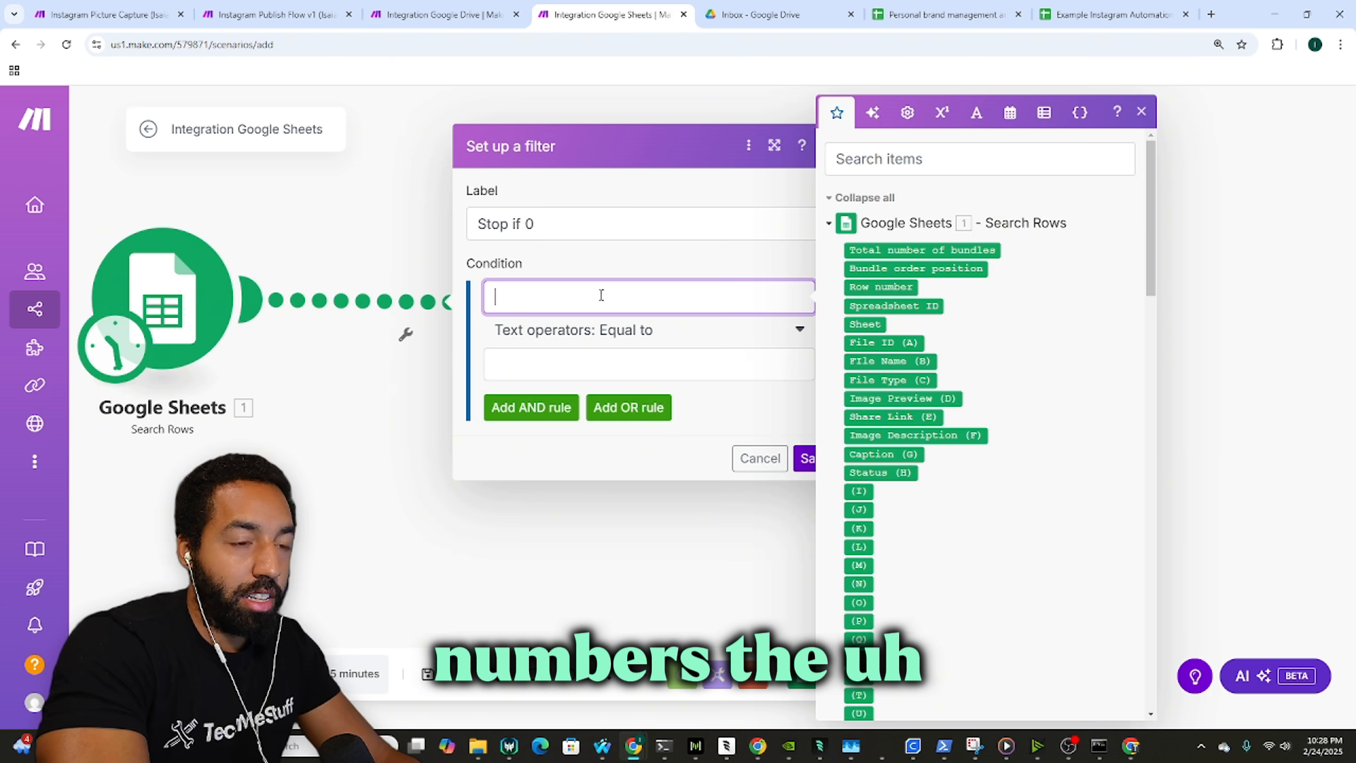
click(921, 250)
click(654, 363)
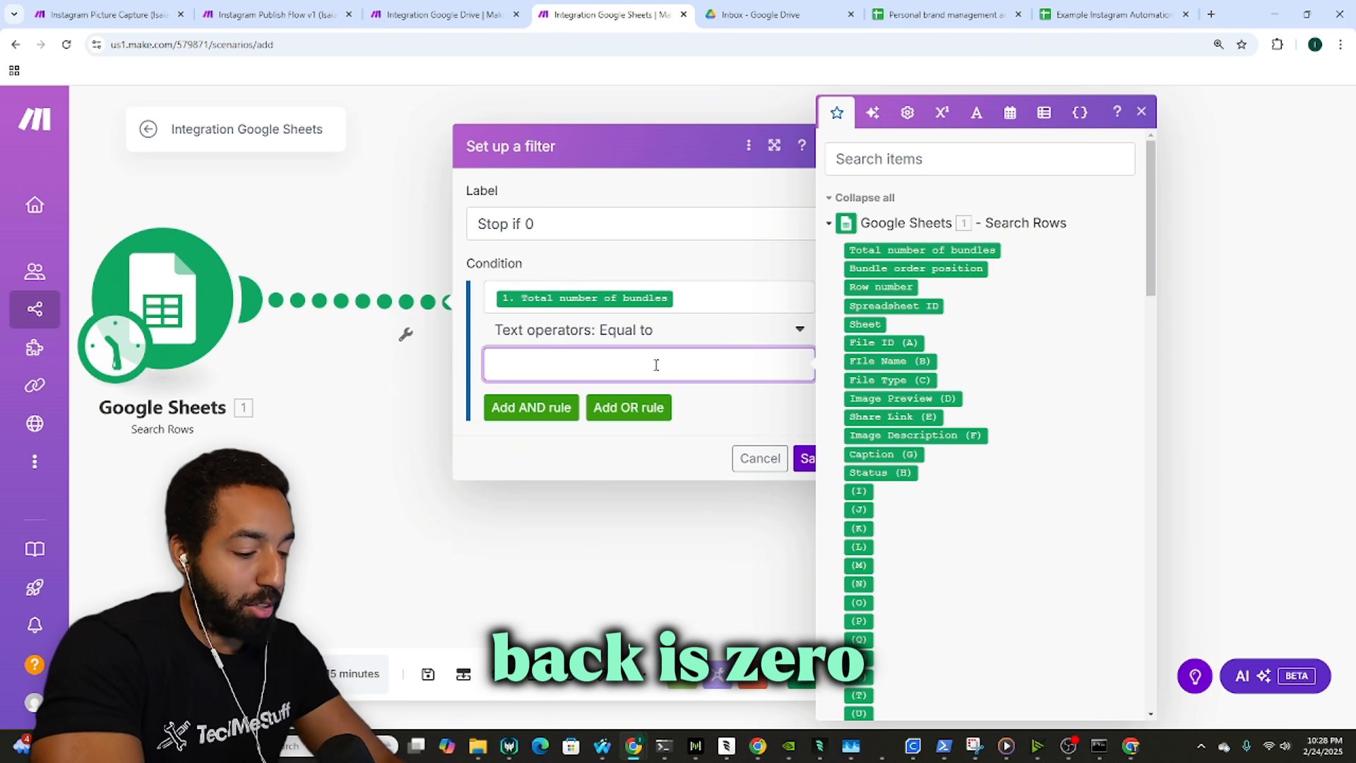
text(0)
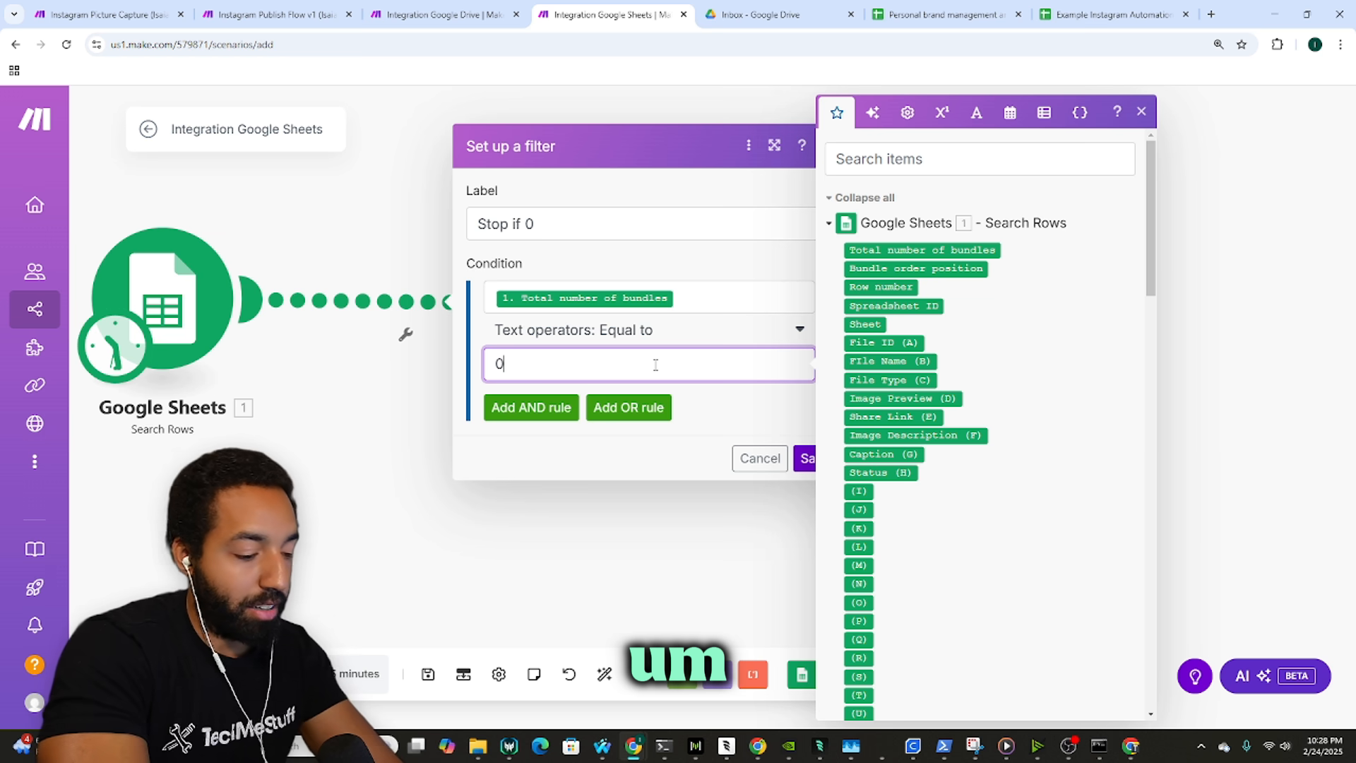
click(640, 330)
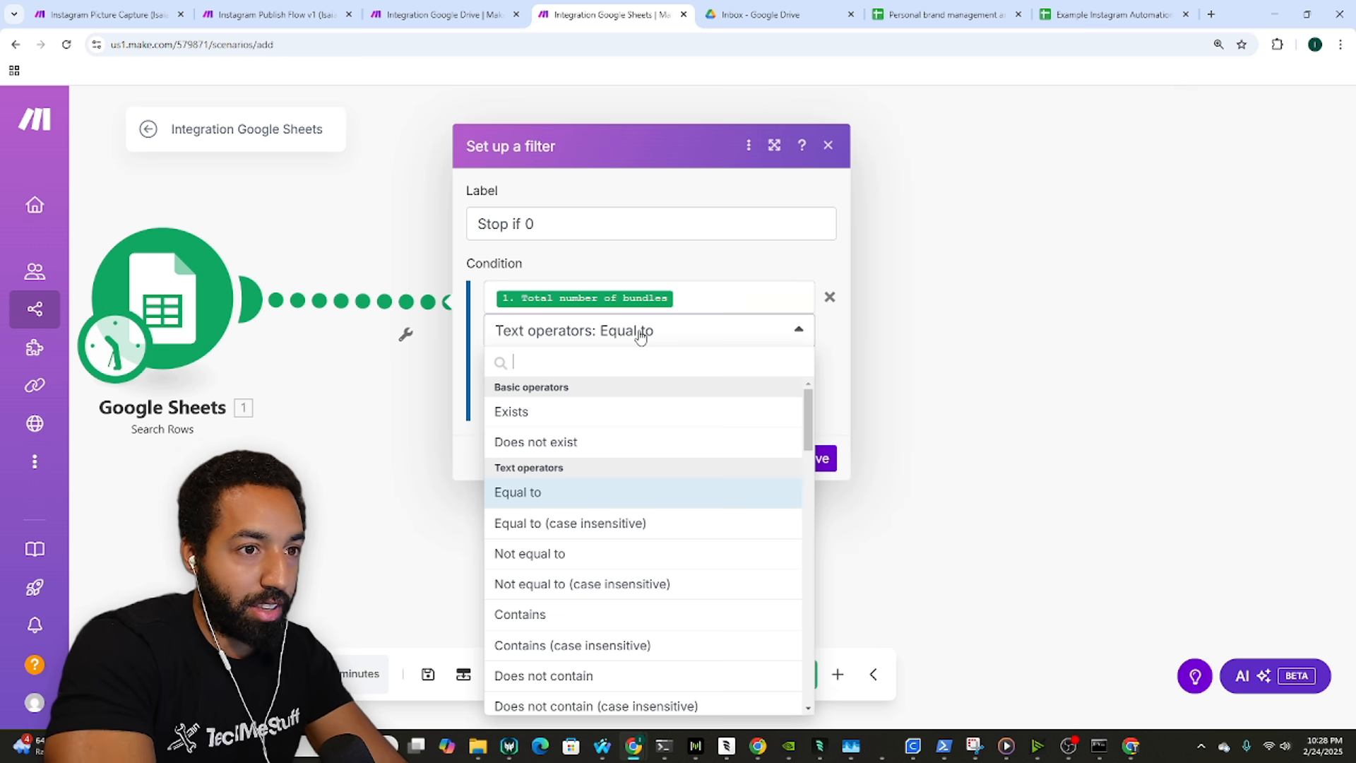
click(305, 8)
click(601, 14)
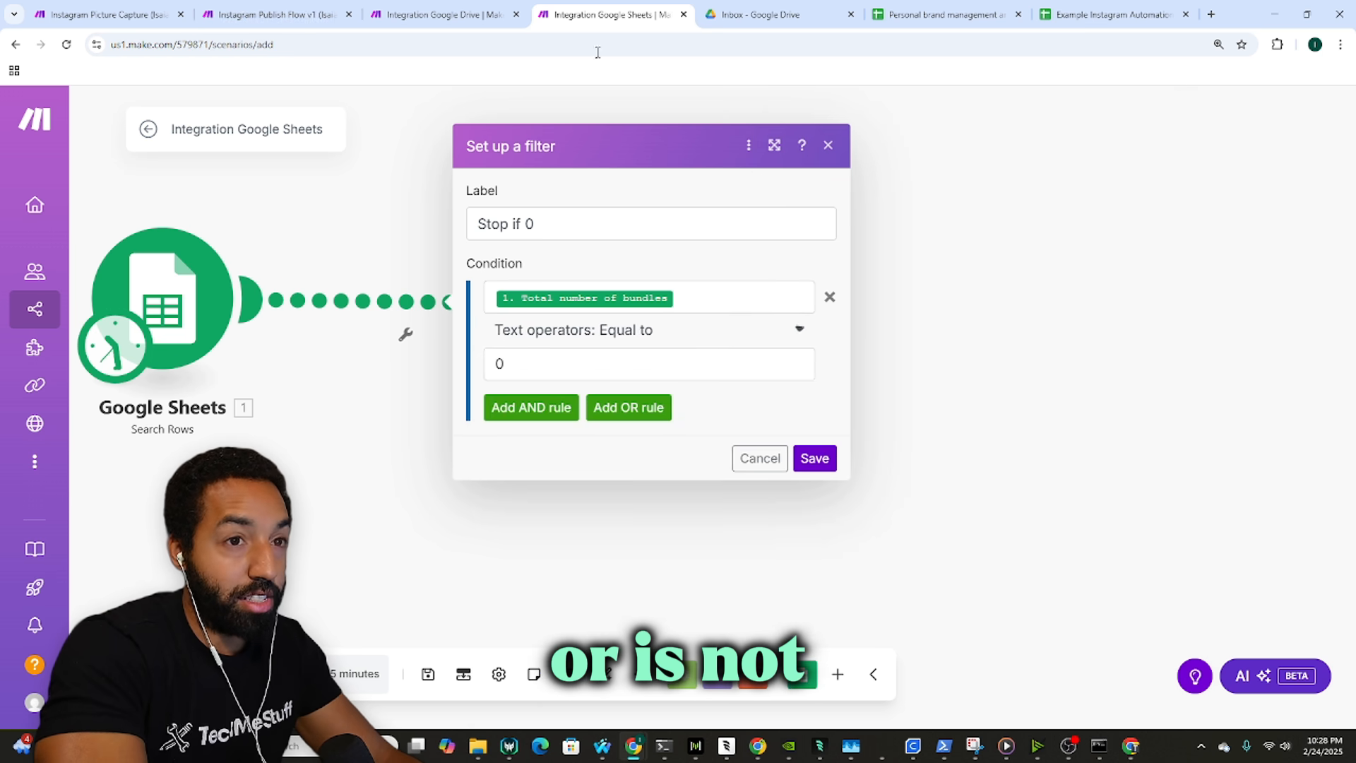
click(641, 332)
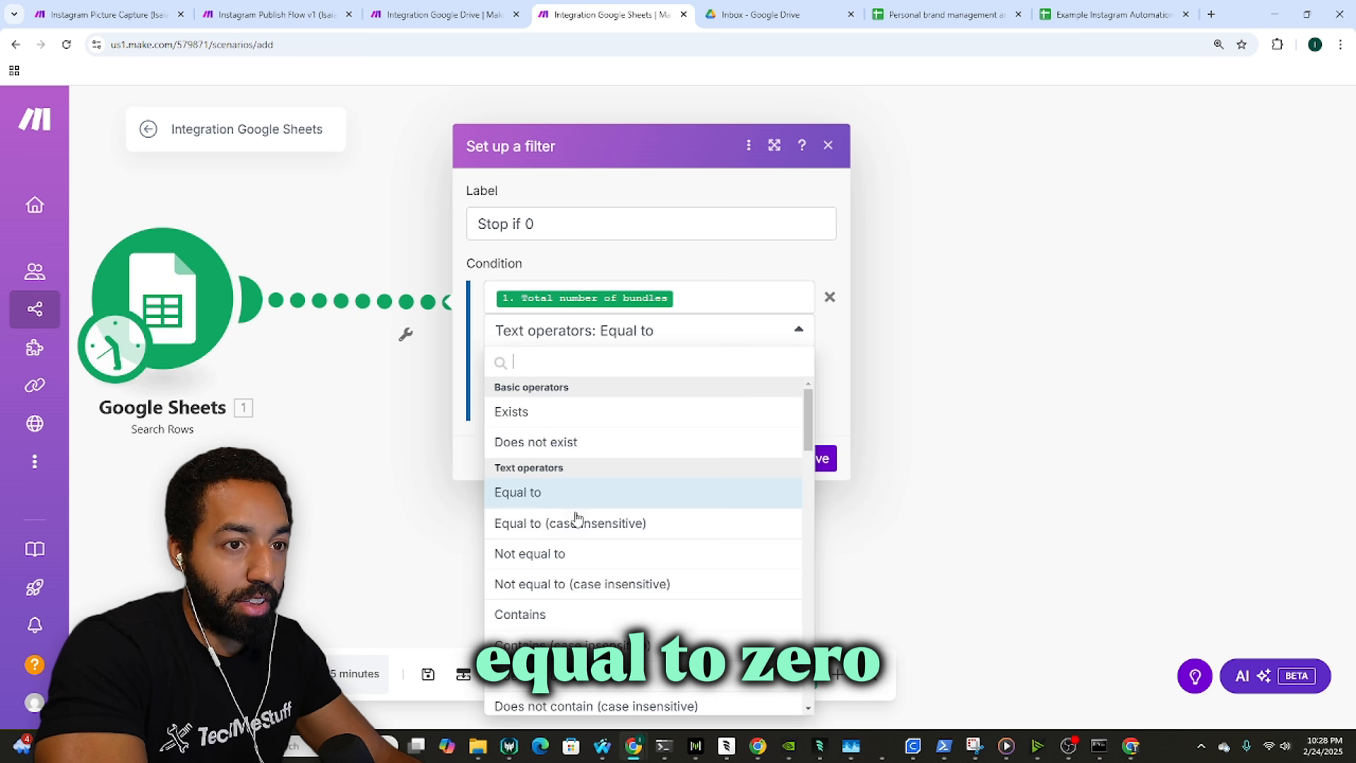
click(596, 554)
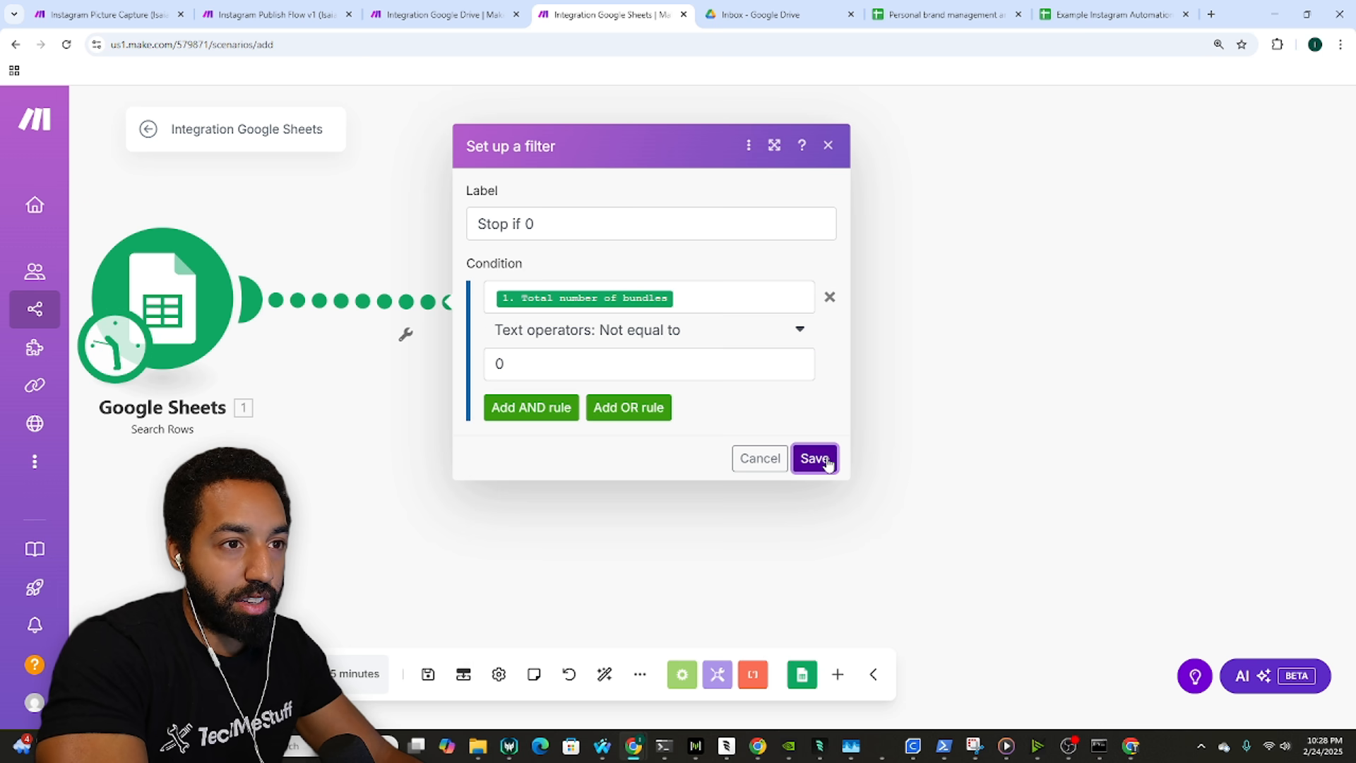
click(827, 460)
Step: Run the scenario once, see Search Rows return 0 bundles, and open Update a Row
drag(344, 502, 447, 518)
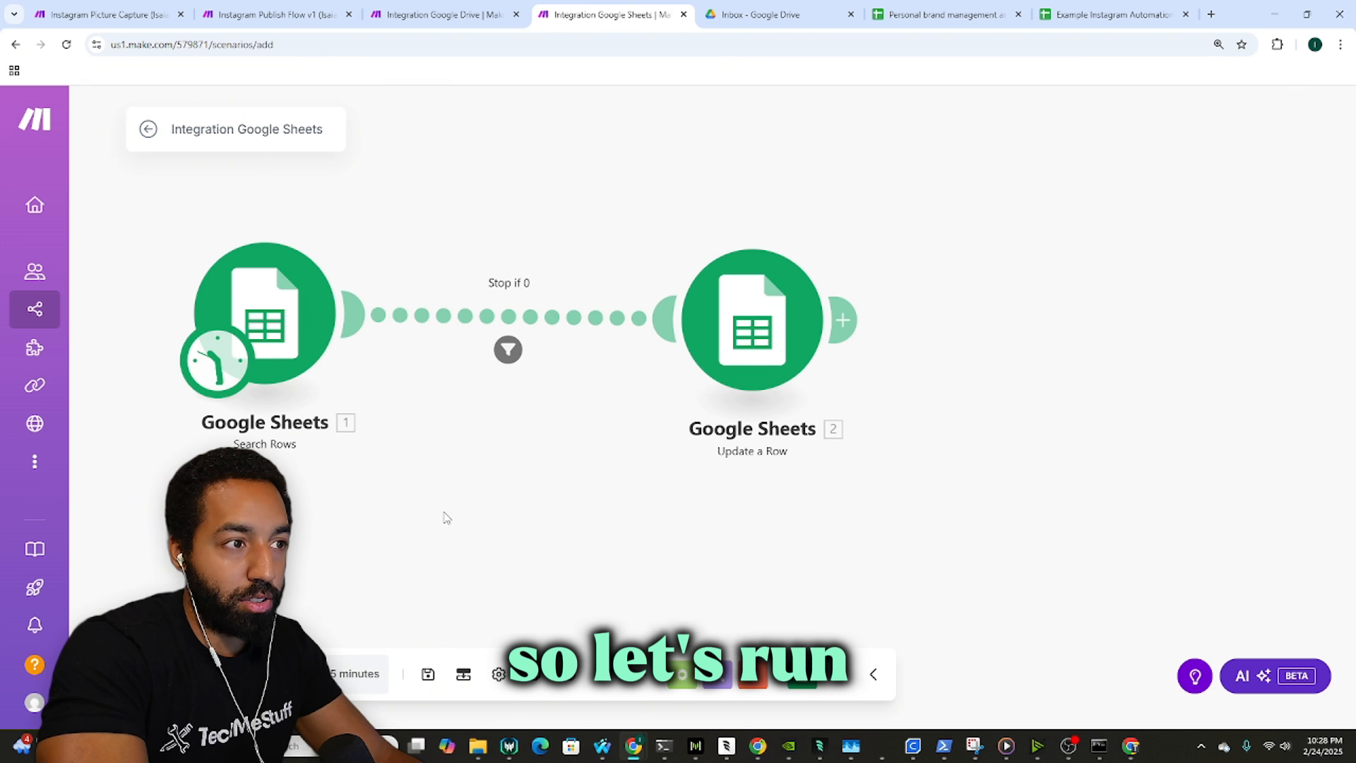
click(178, 675)
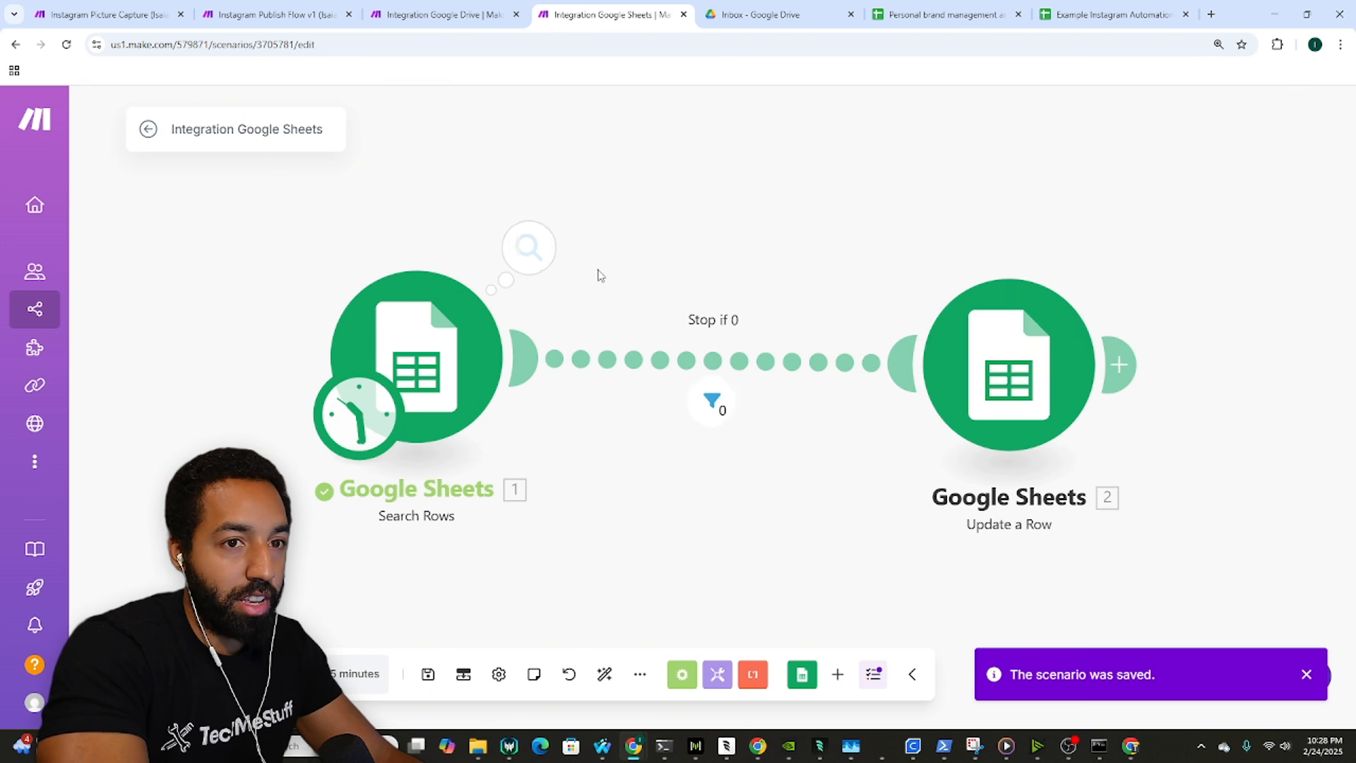
click(541, 260)
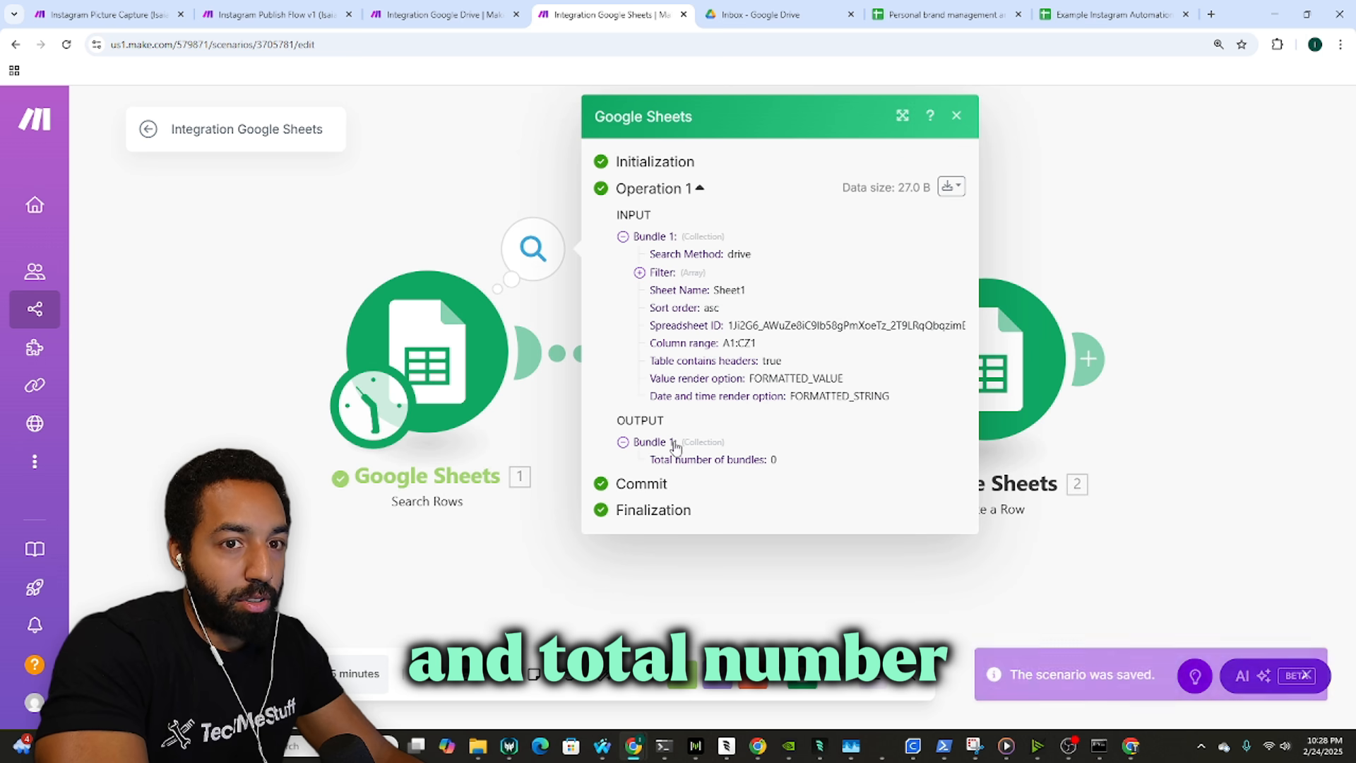
click(699, 554)
drag(738, 462, 626, 456)
scroll(628, 461, down, 5)
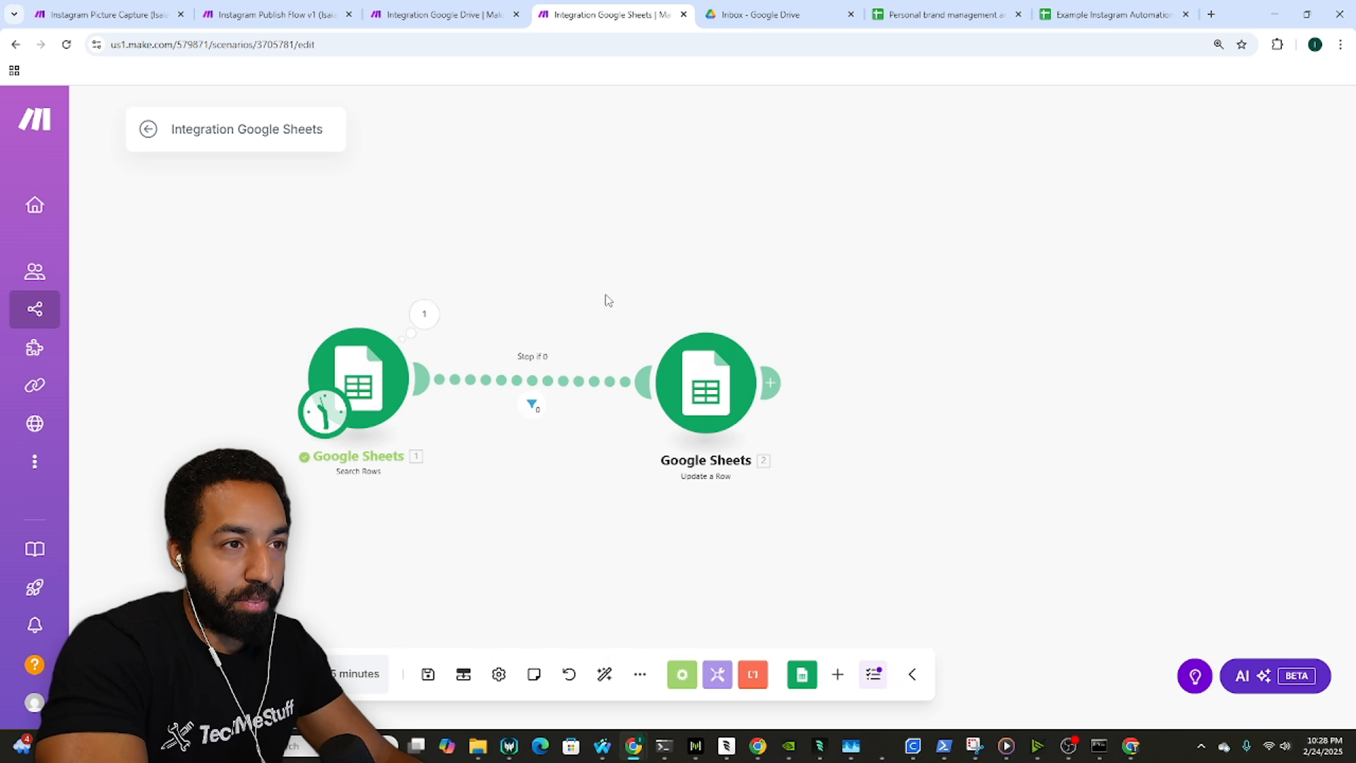
drag(605, 300, 486, 260)
drag(592, 347, 612, 339)
click(608, 337)
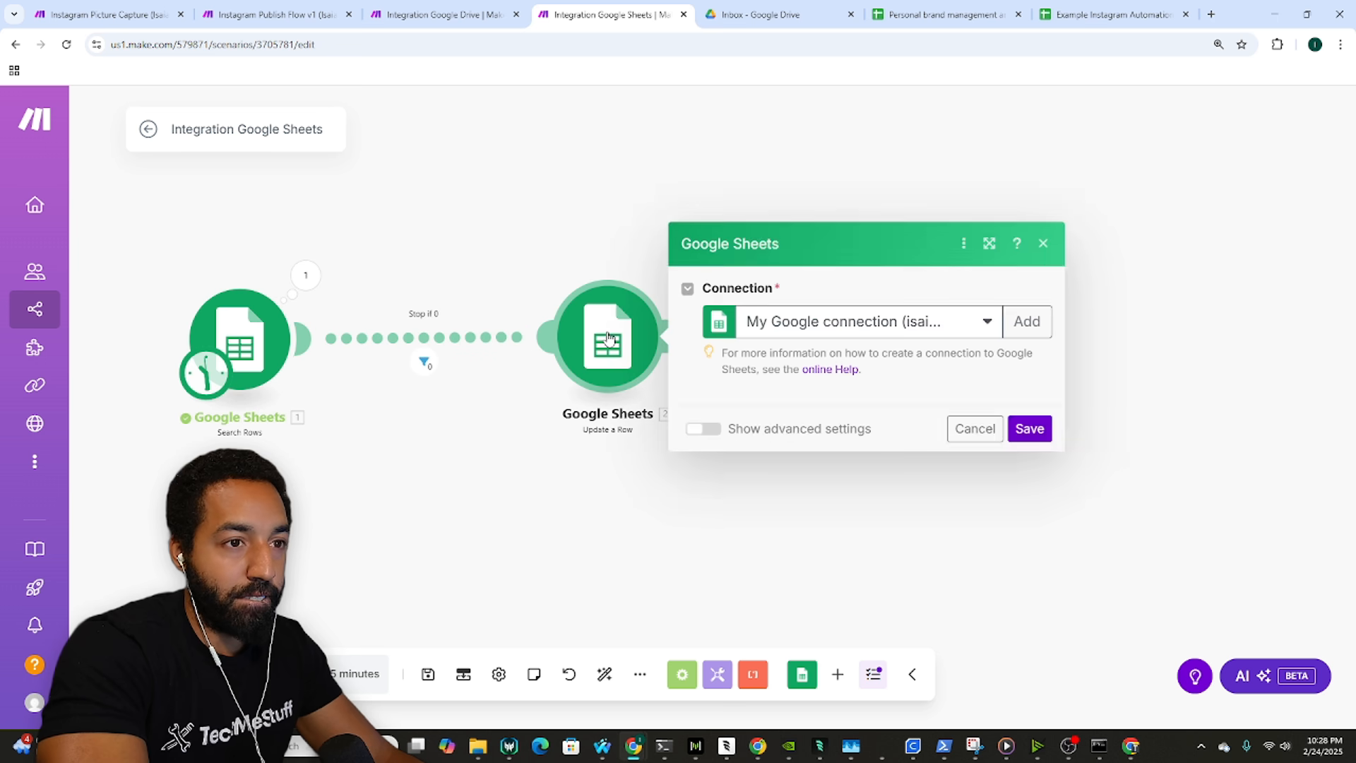
Step: Review the Instagram photo-post step in Instagram Publish Flow v1 for reference
click(424, 357)
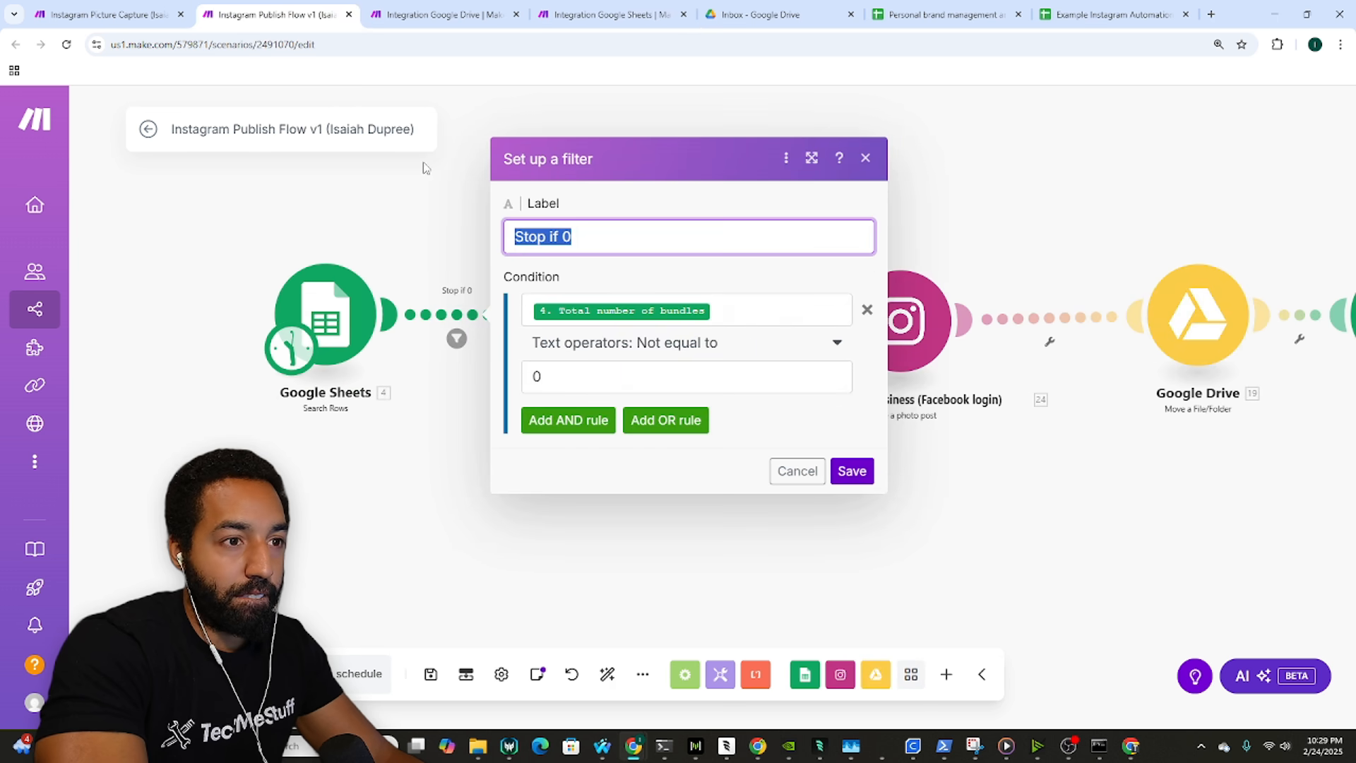
click(363, 181)
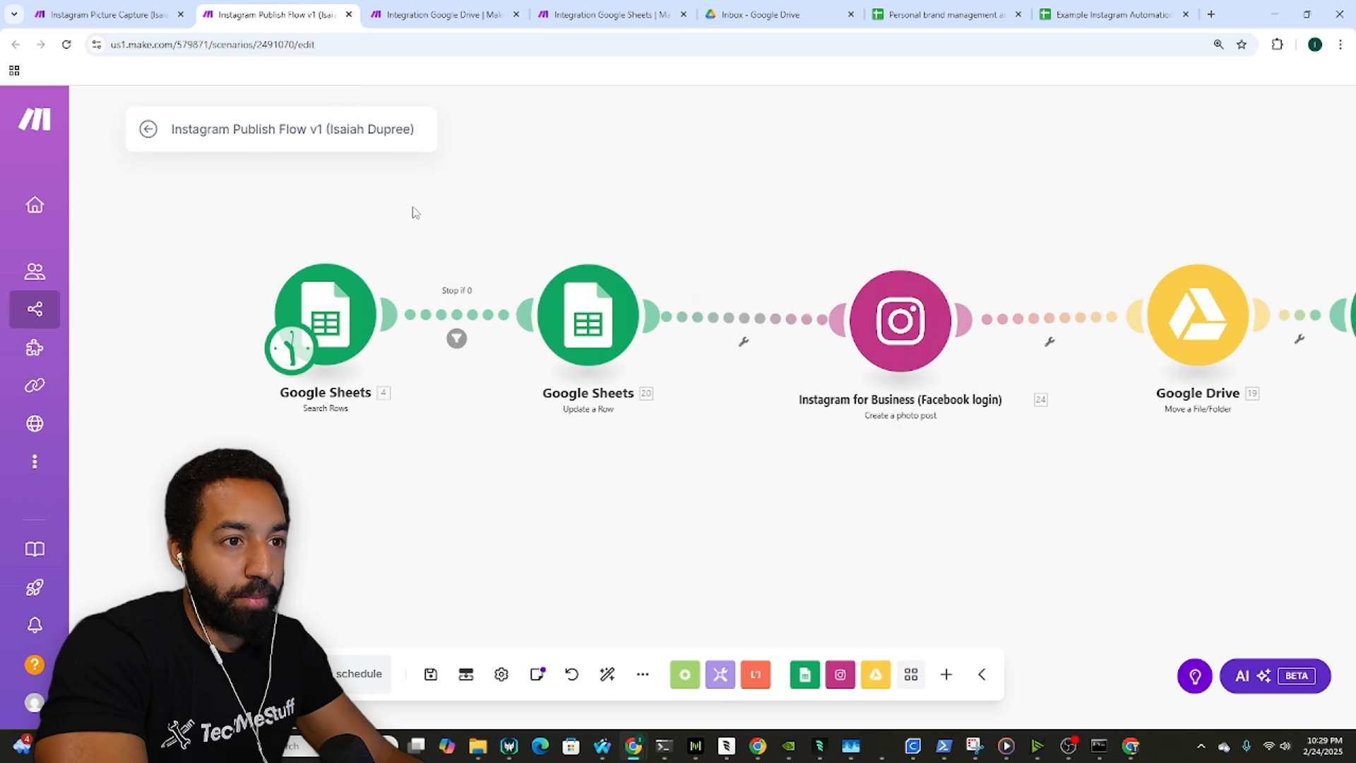
drag(416, 212, 191, 202)
click(671, 316)
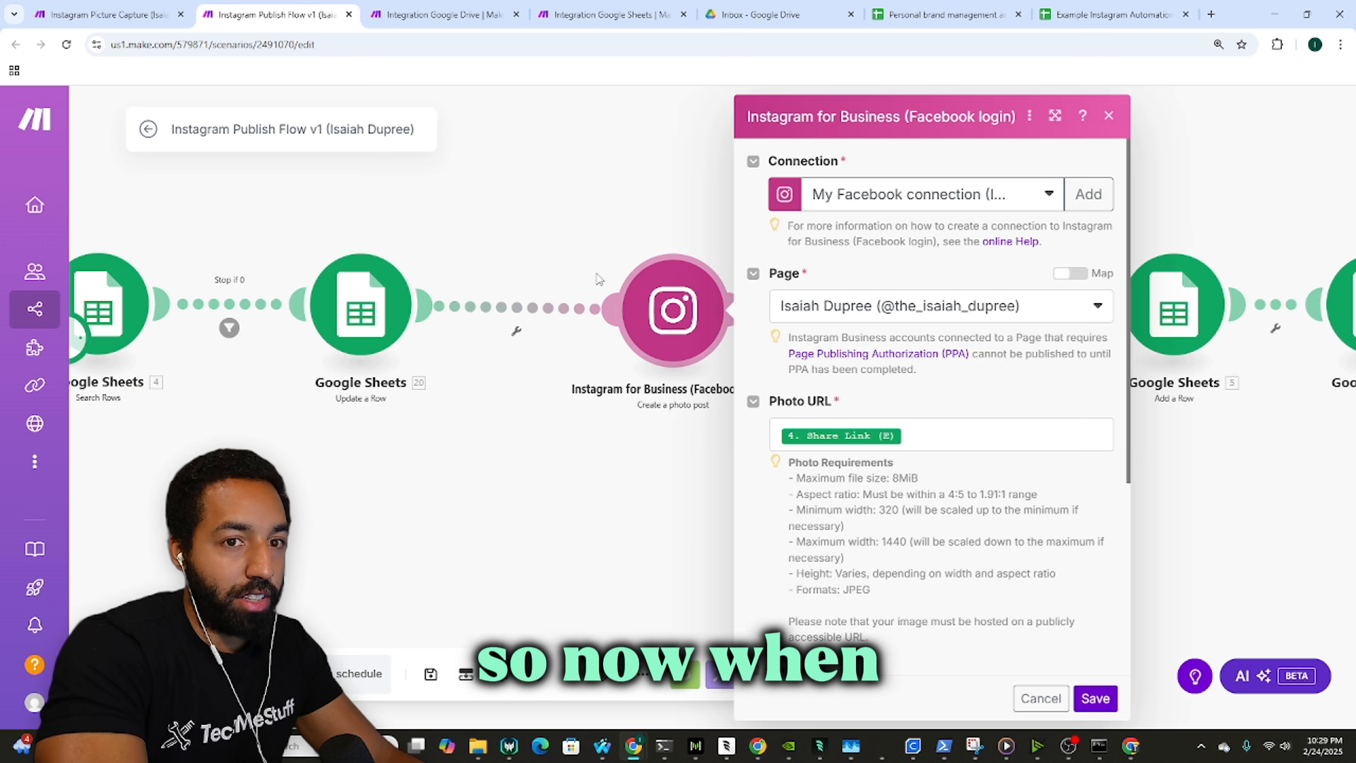
right_click(651, 294)
click(573, 248)
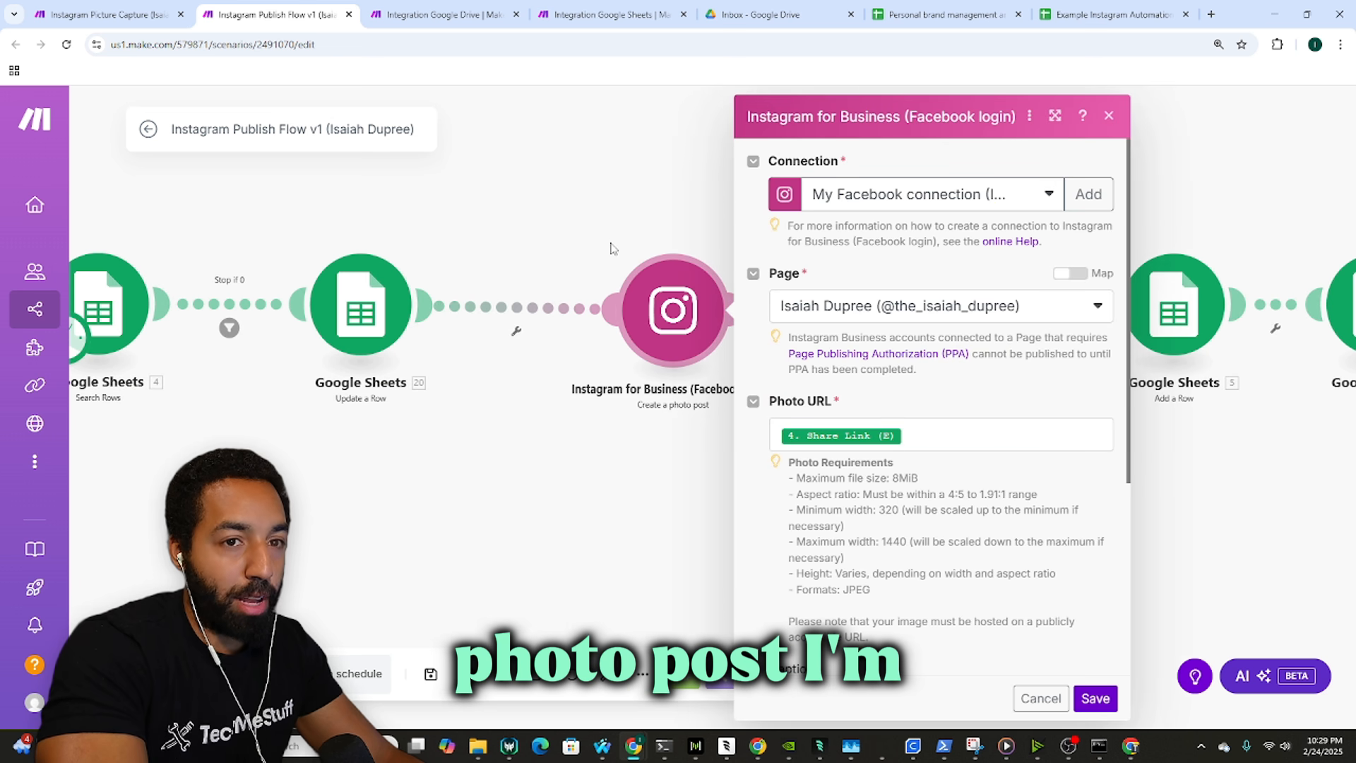
click(609, 7)
Step: Add an Instagram for Business 'Create a photo post' module after Update a Row
click(838, 674)
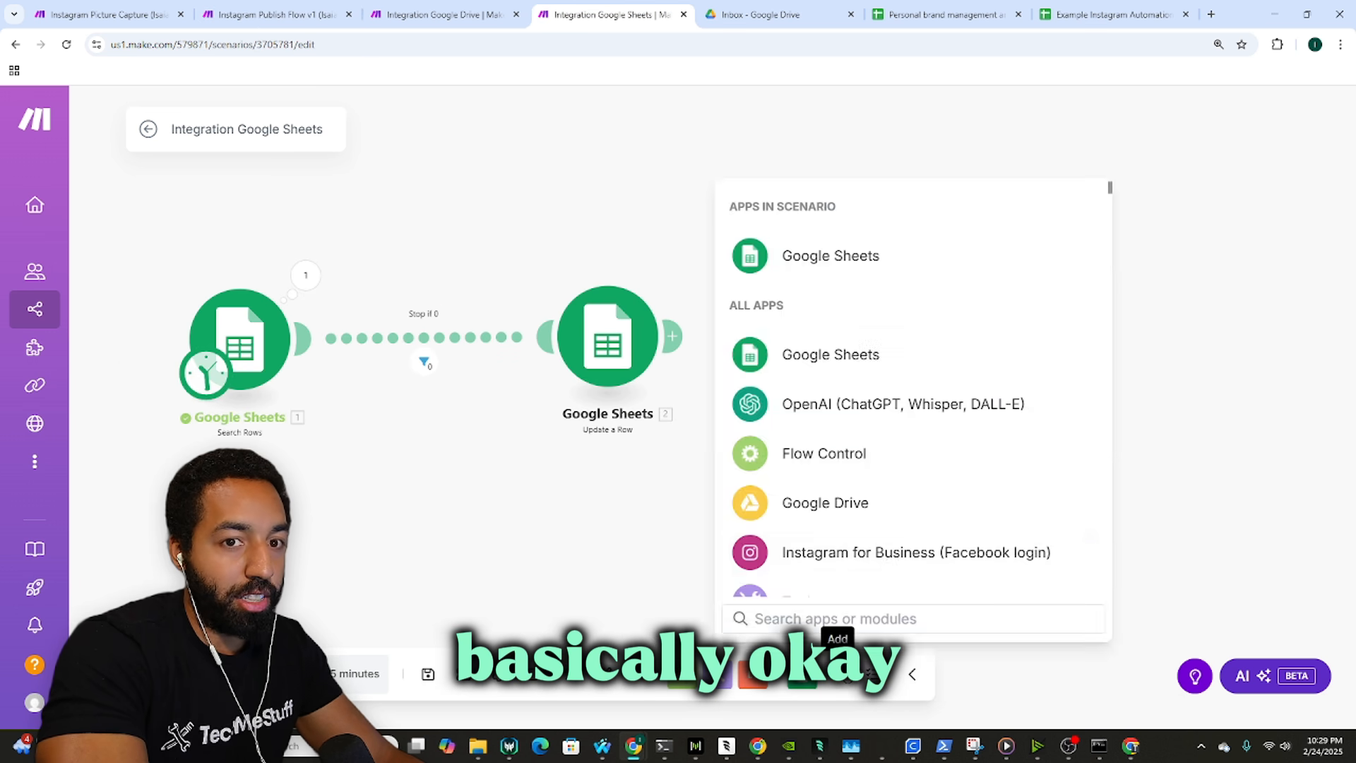
click(848, 553)
scroll(876, 451, down, 5)
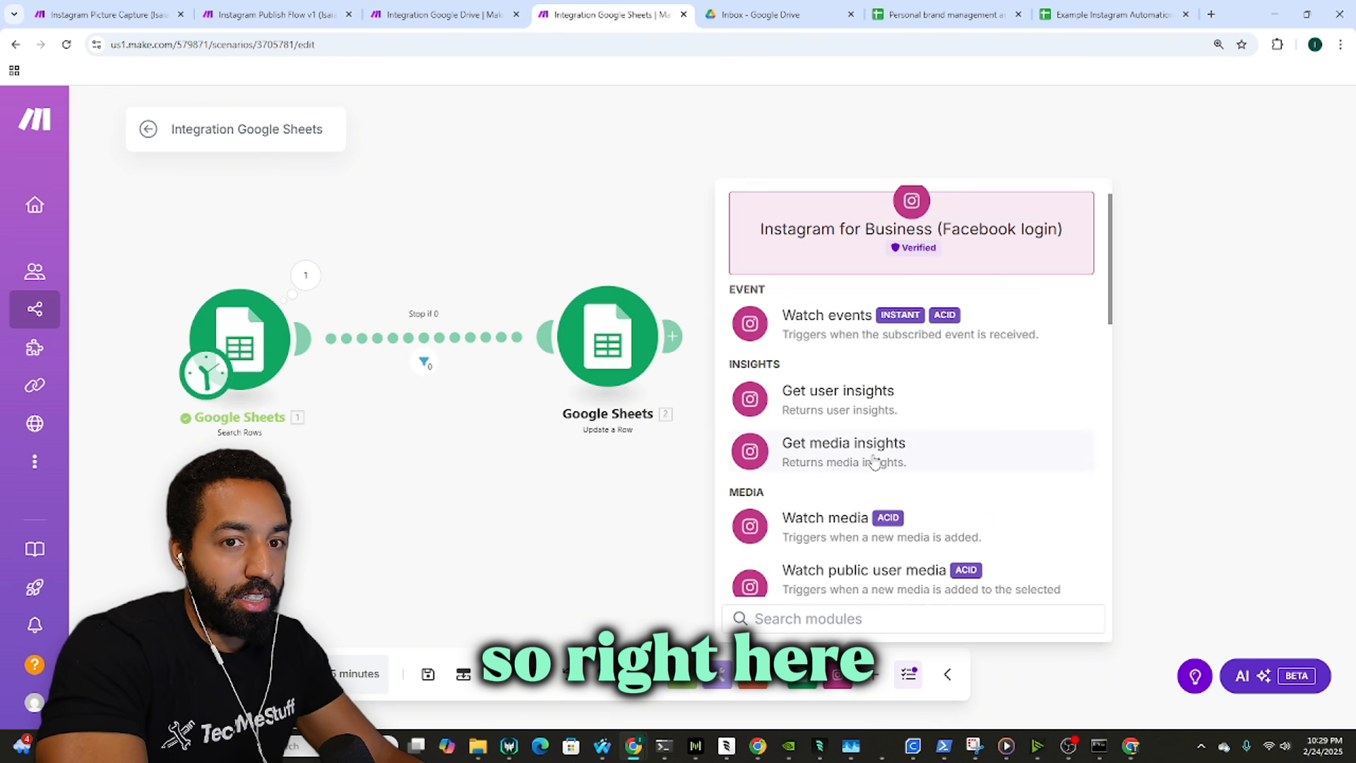
click(840, 323)
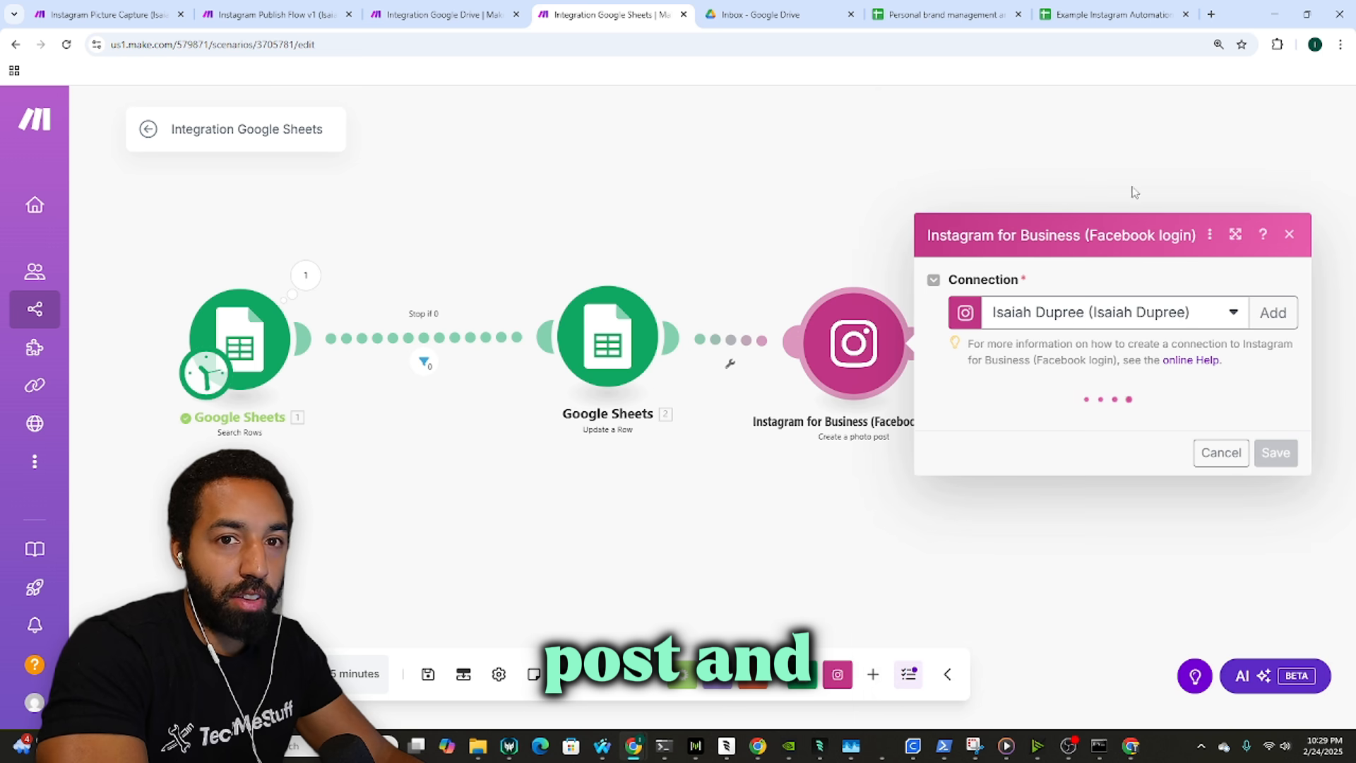
click(1081, 200)
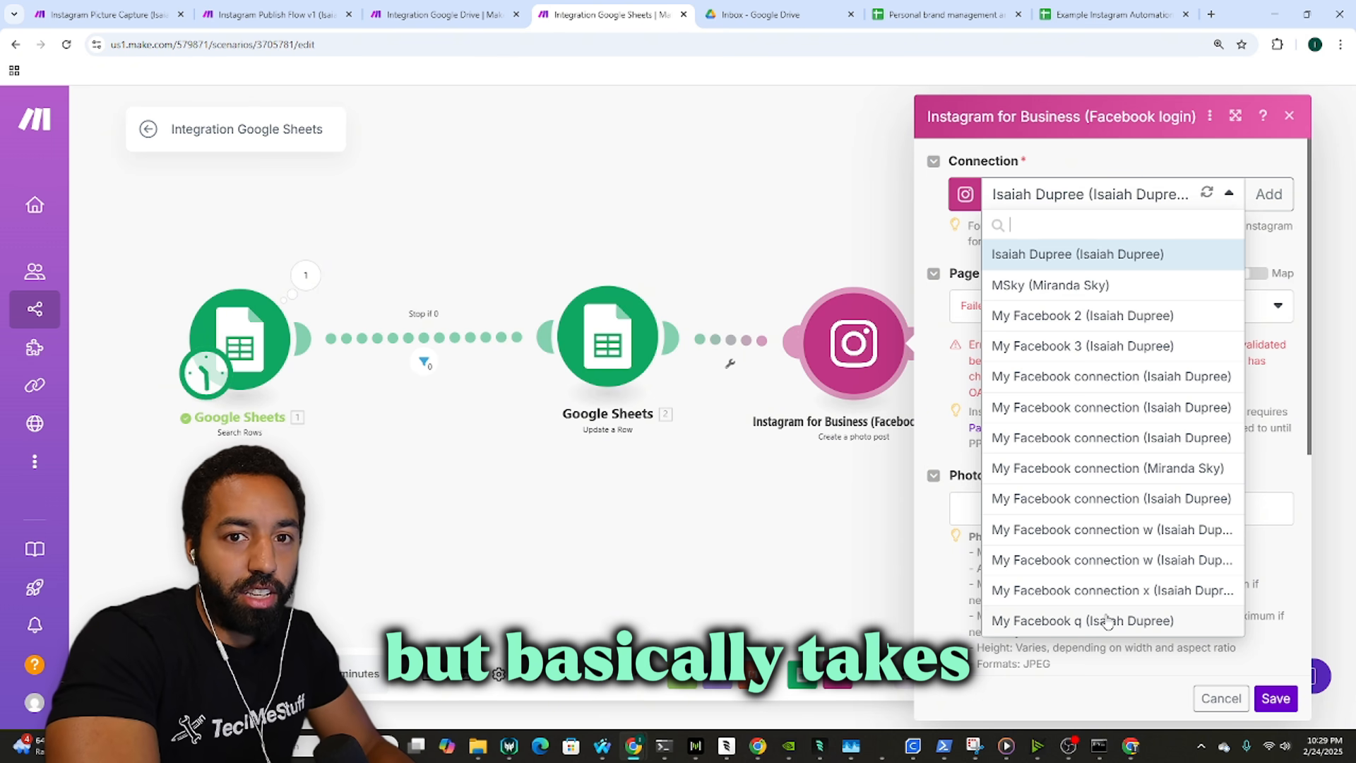
Step: Switch the photo-post module to My Facebook connection, the one Instagram Publish Flow v1 uses
click(1107, 621)
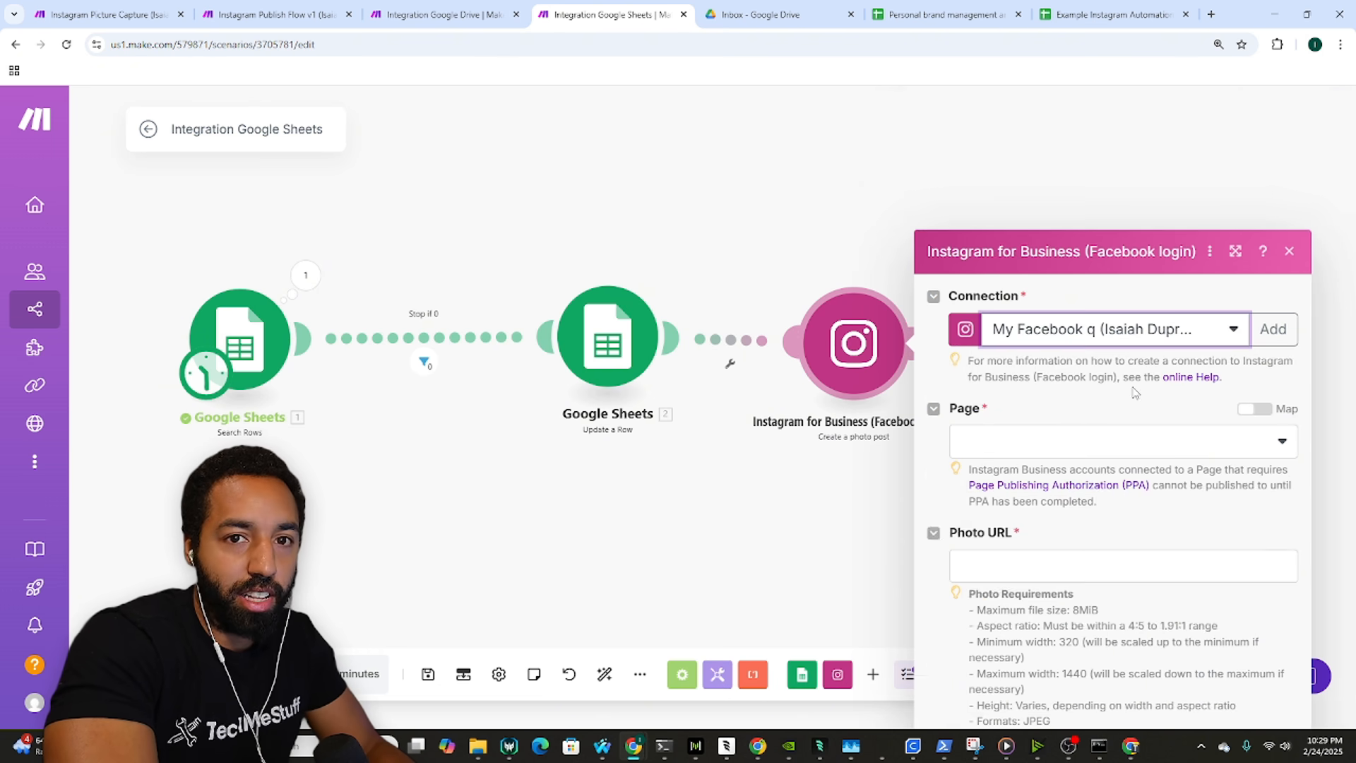
click(1151, 301)
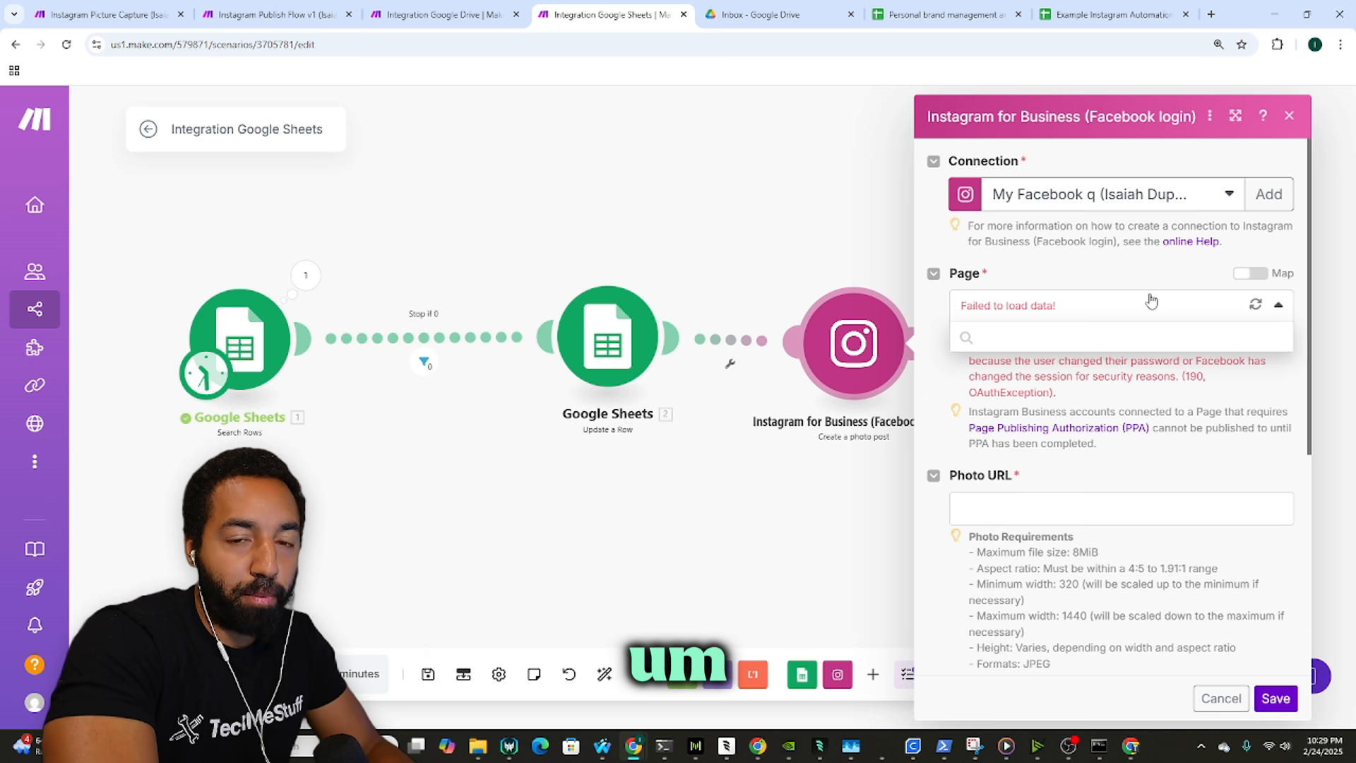
click(1107, 193)
click(275, 14)
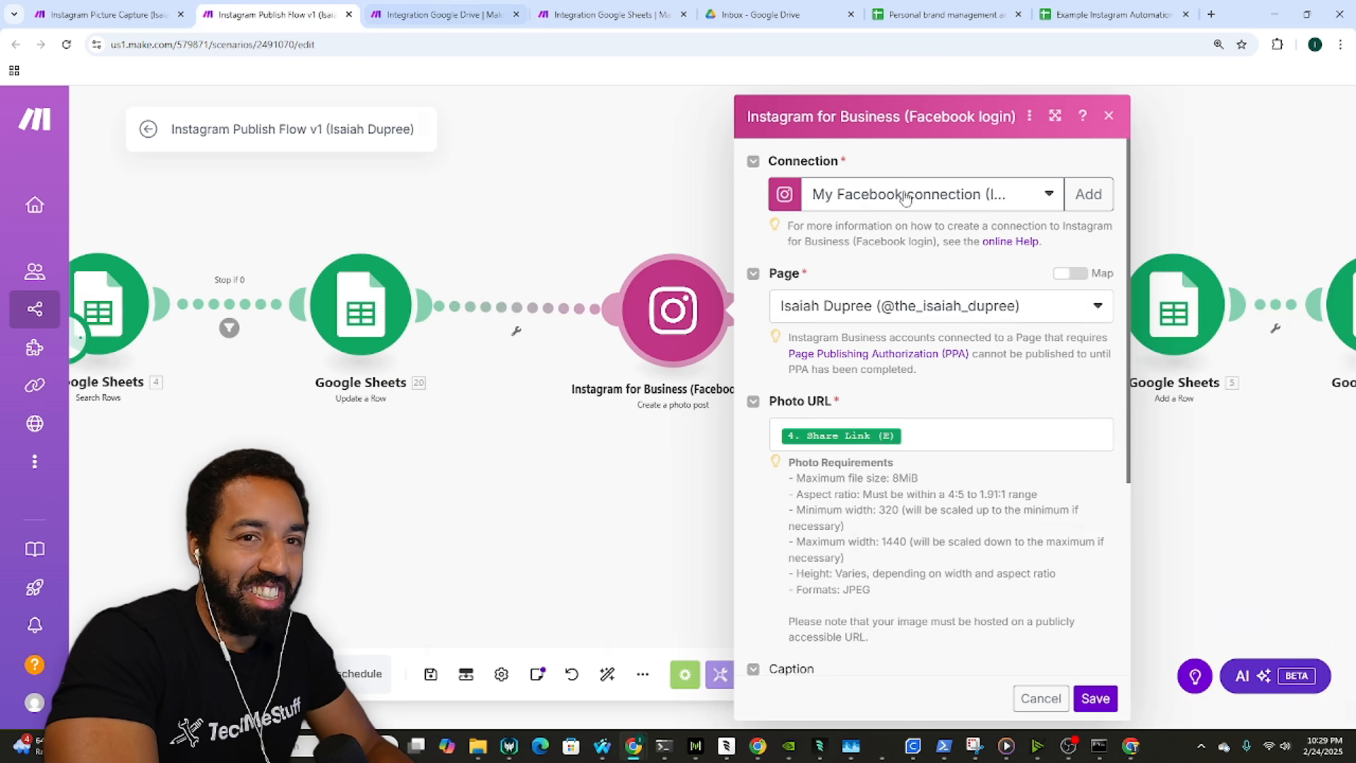
click(951, 196)
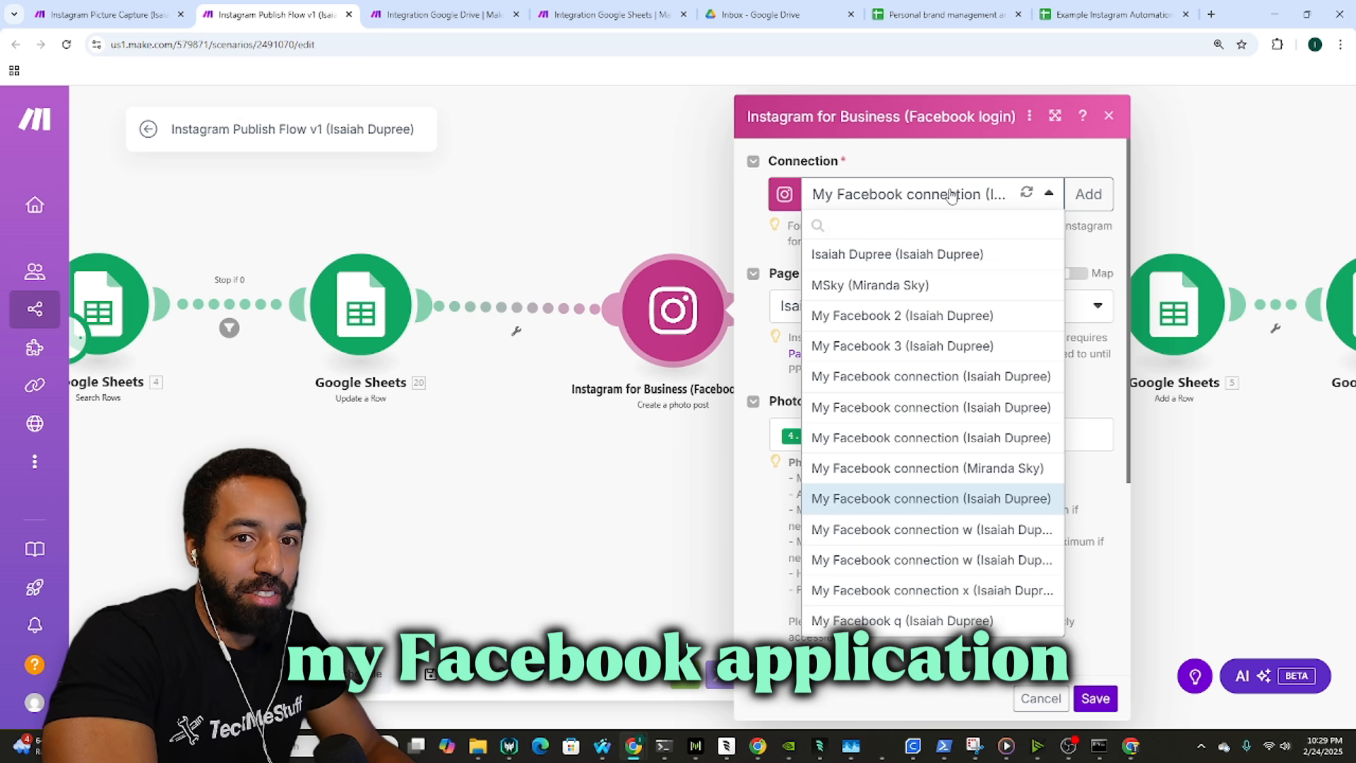
click(605, 14)
click(1080, 201)
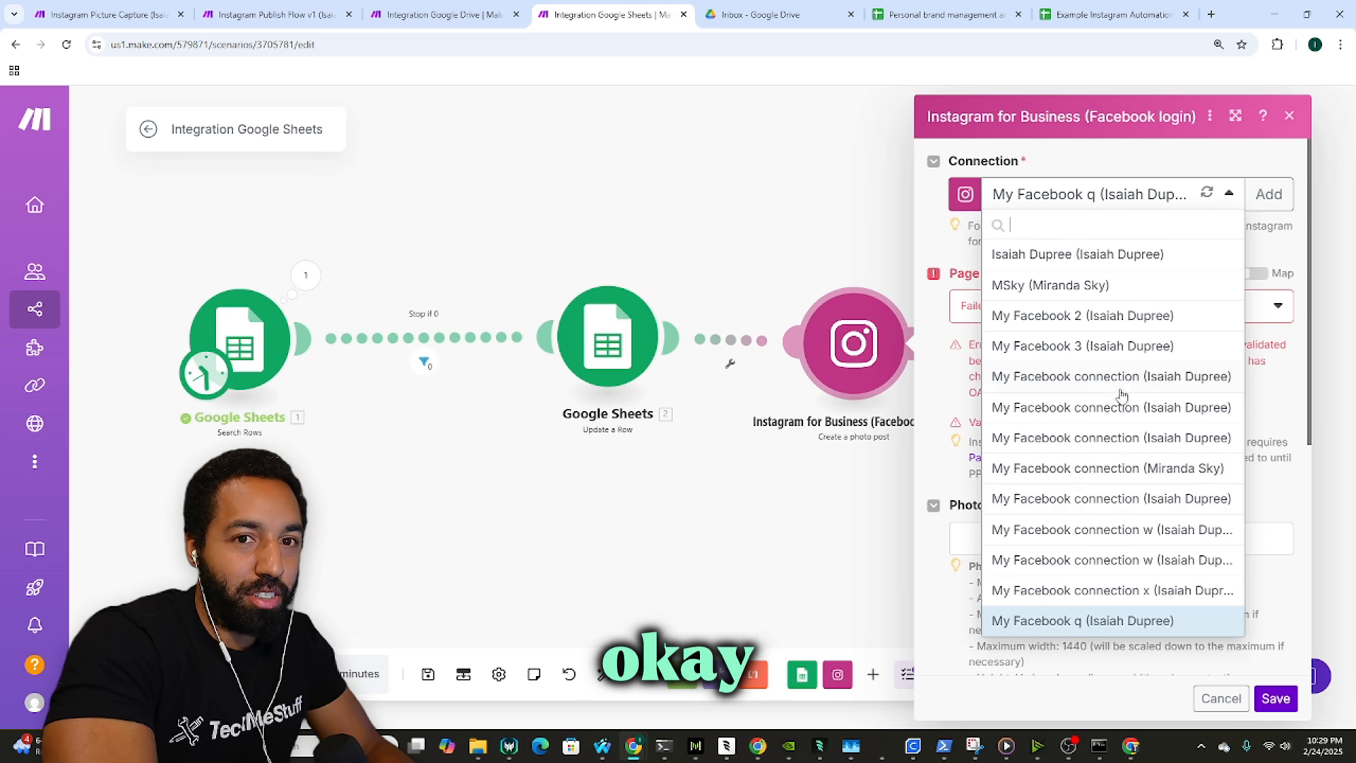
click(1141, 503)
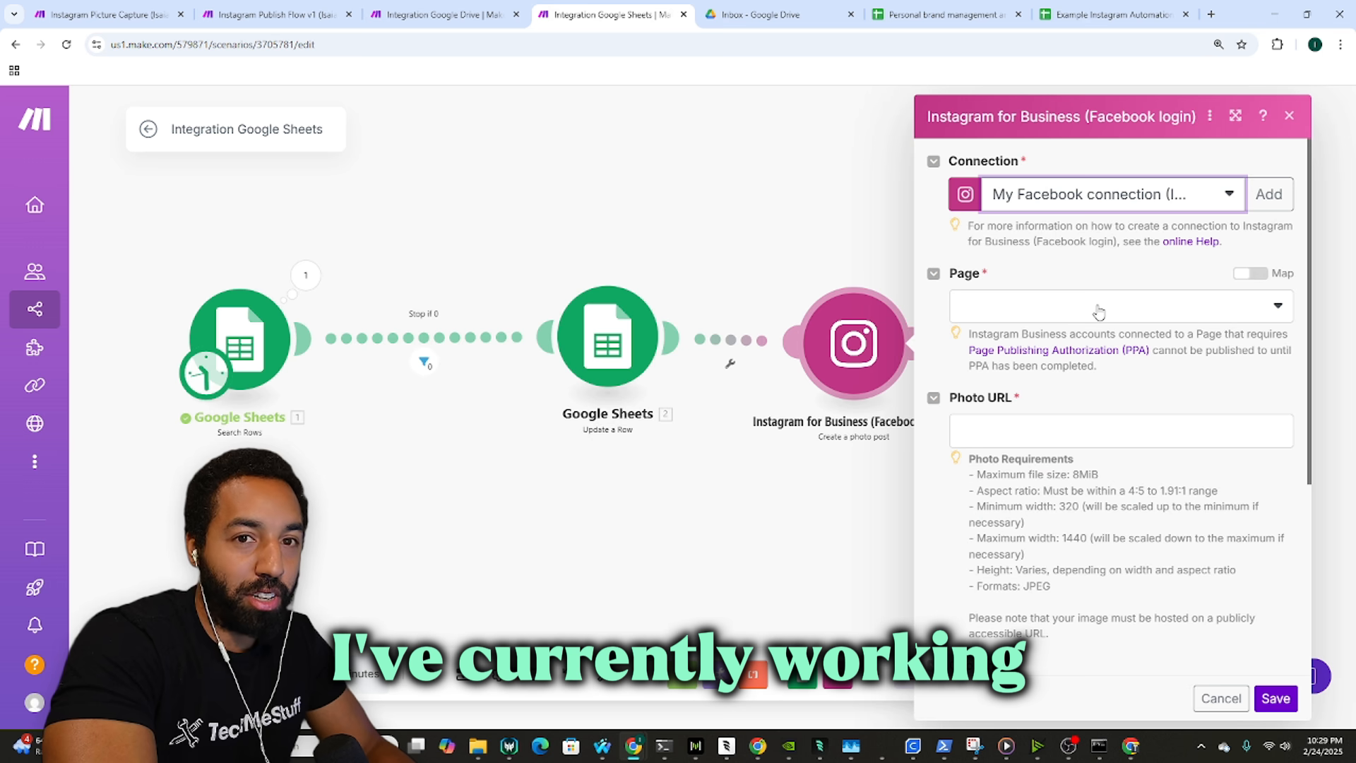
click(1118, 204)
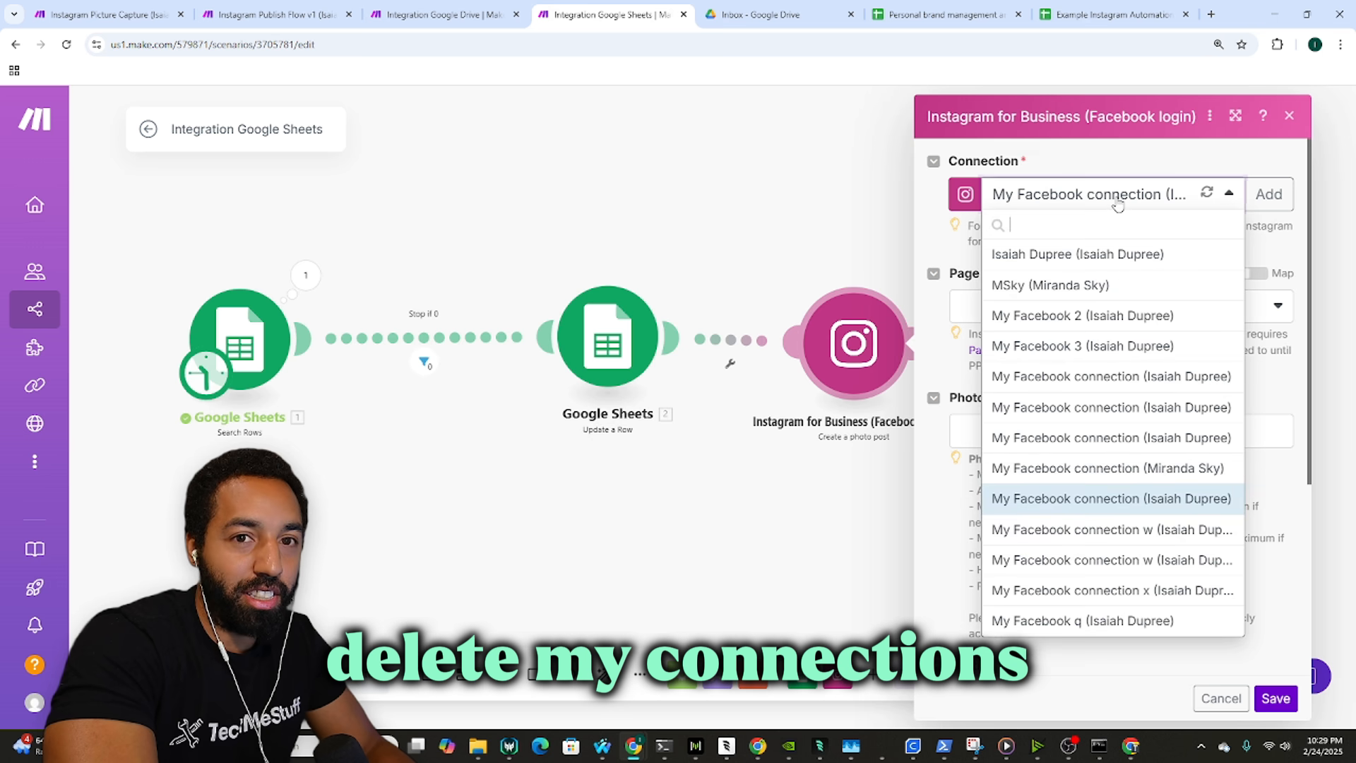
click(1118, 204)
Step: Choose the Instagram business page the photo post will publish to
click(1080, 318)
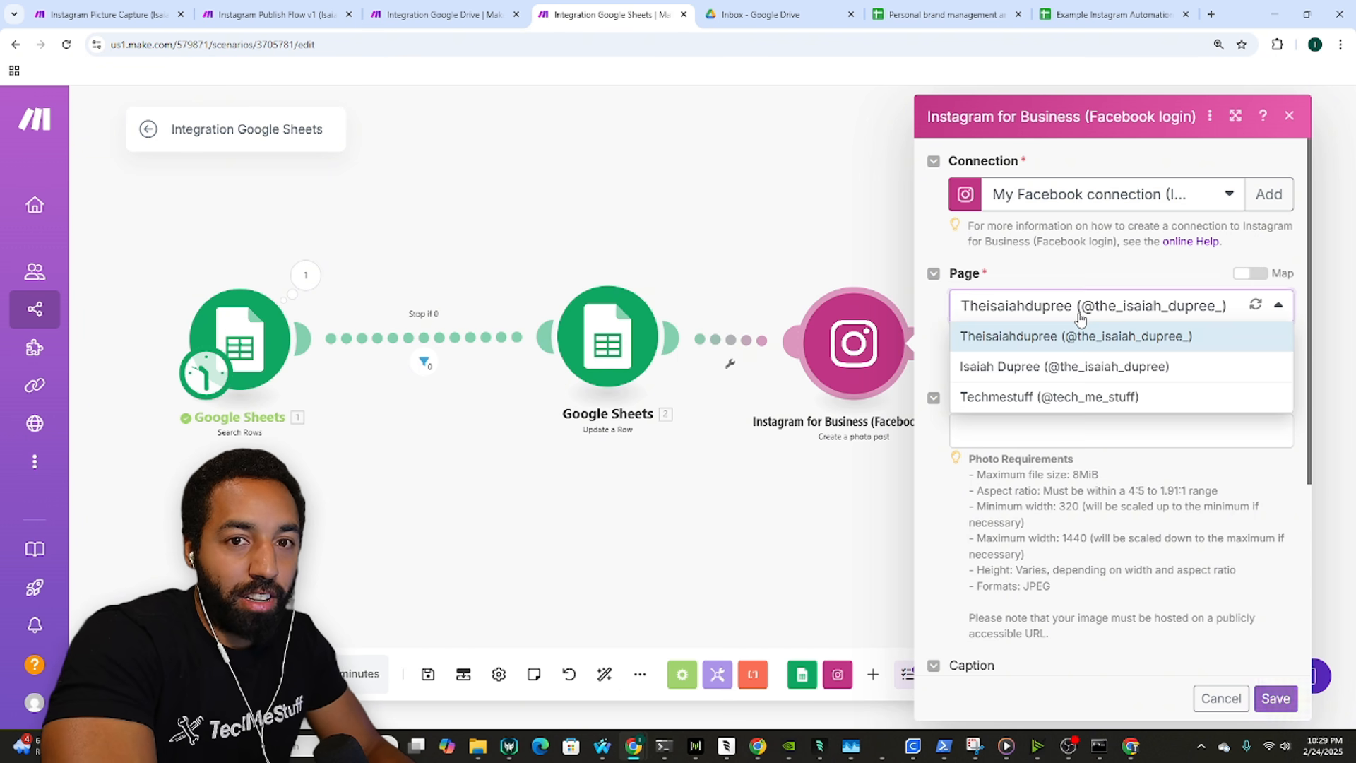
click(1100, 377)
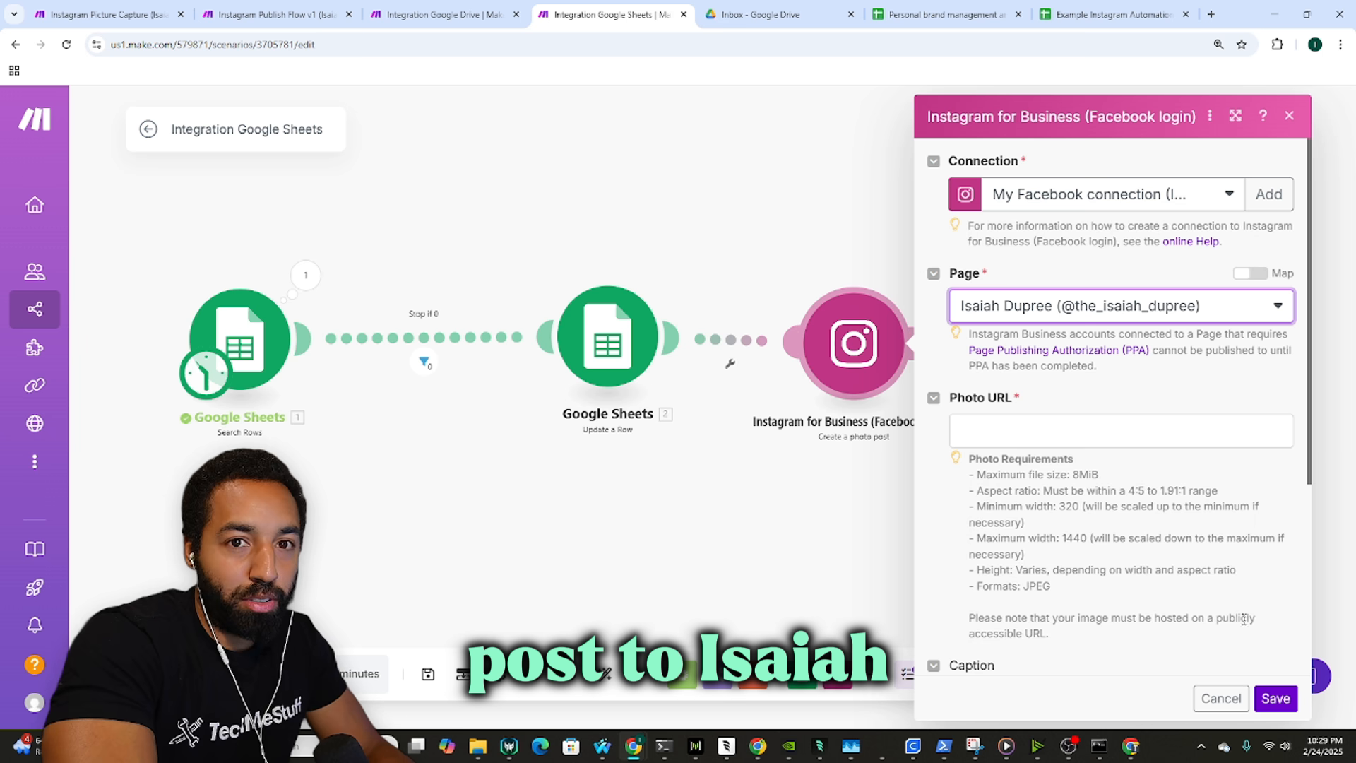
click(1105, 426)
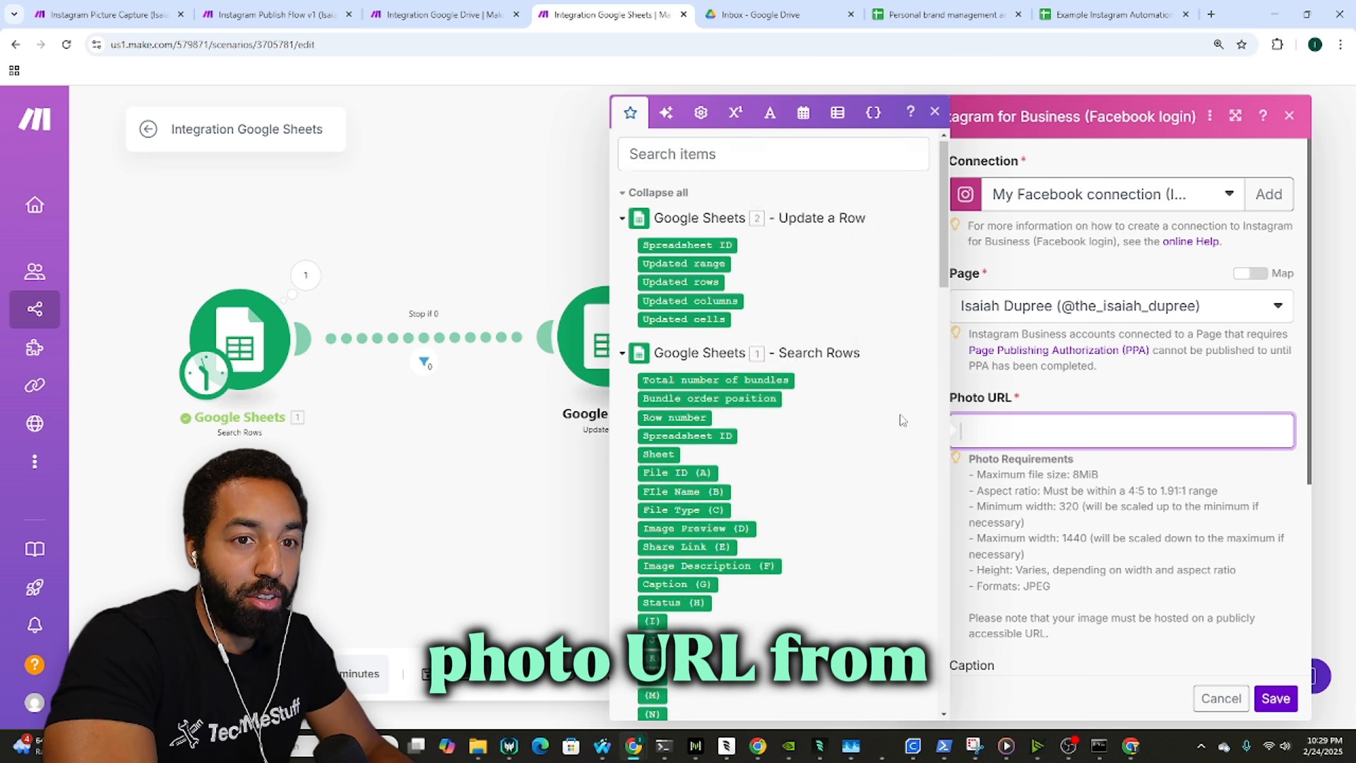
Step: Map the sheet's Share Link (E) into the photo post's Photo URL
scroll(886, 416, down, 5)
scroll(883, 413, up, 2)
scroll(776, 325, up, 2)
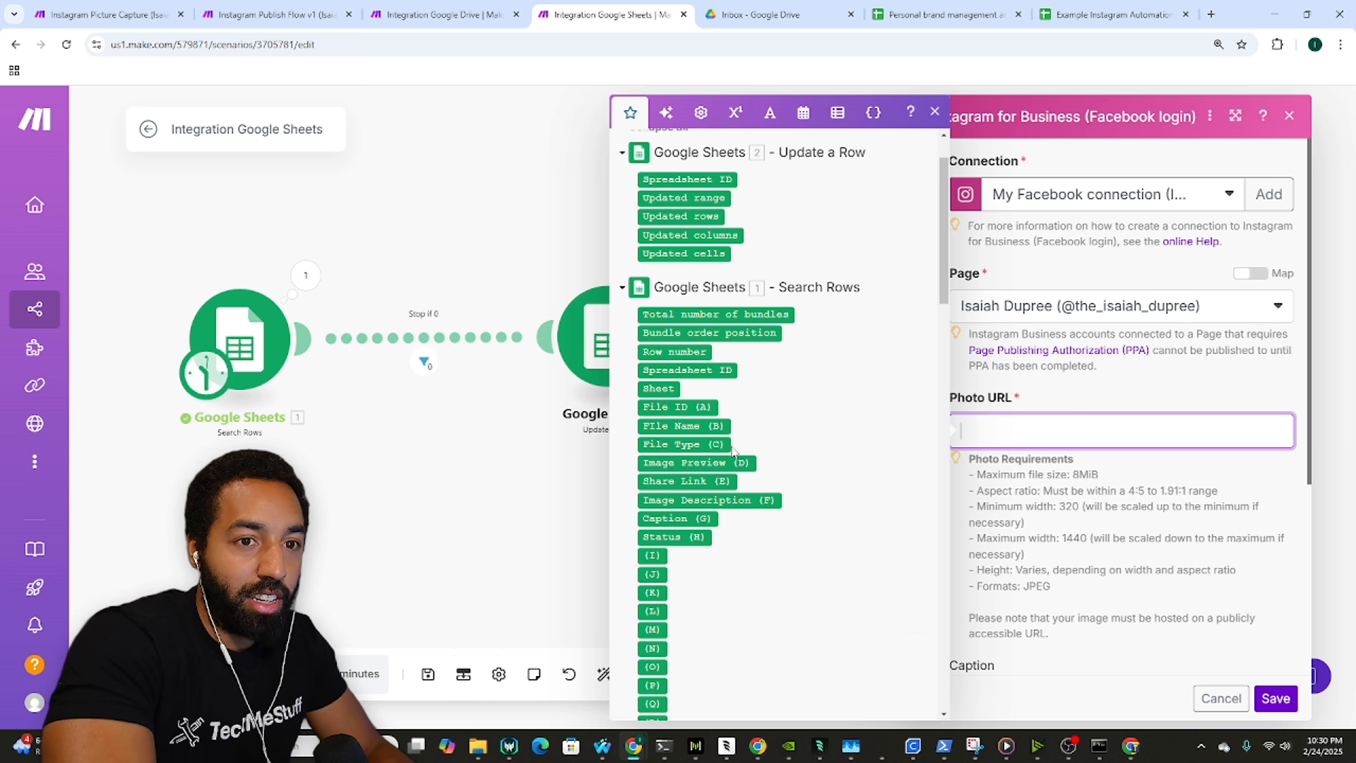
click(705, 482)
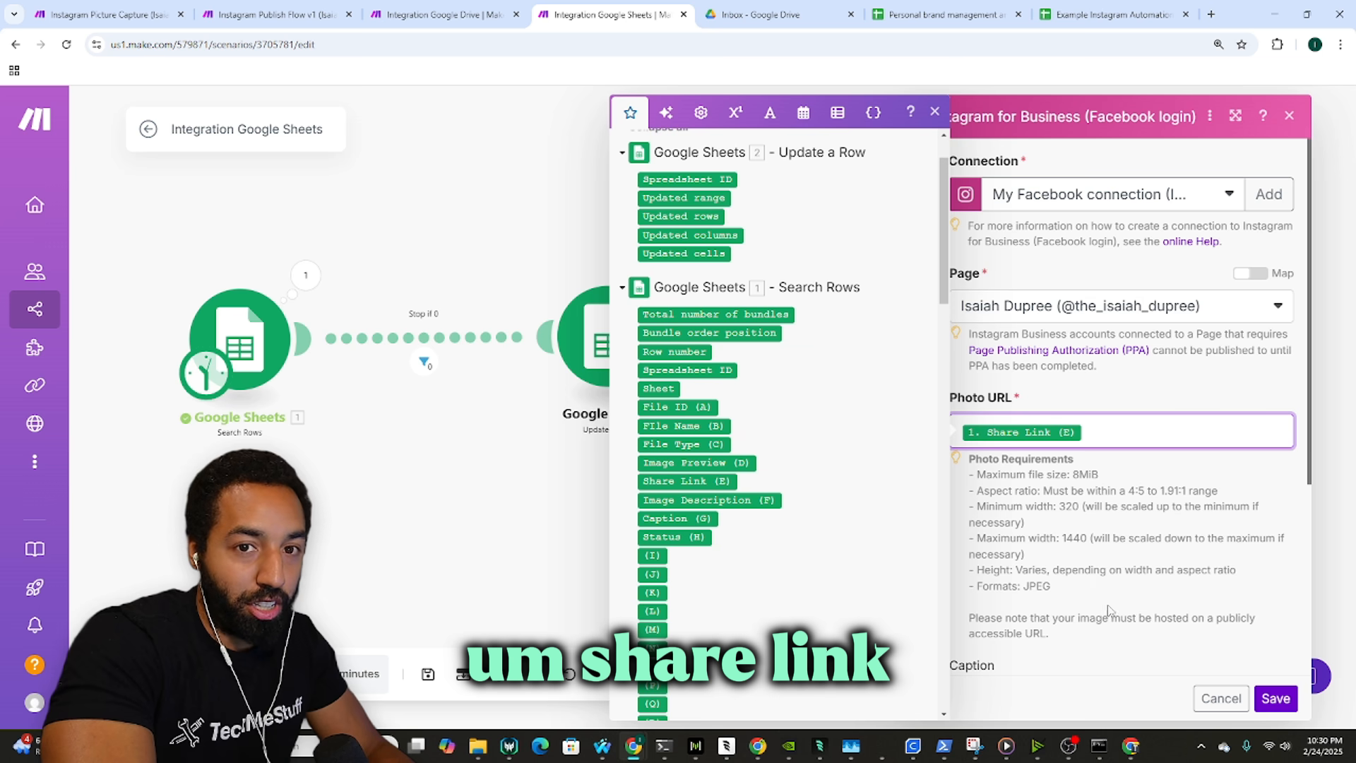
click(1278, 696)
click(200, 8)
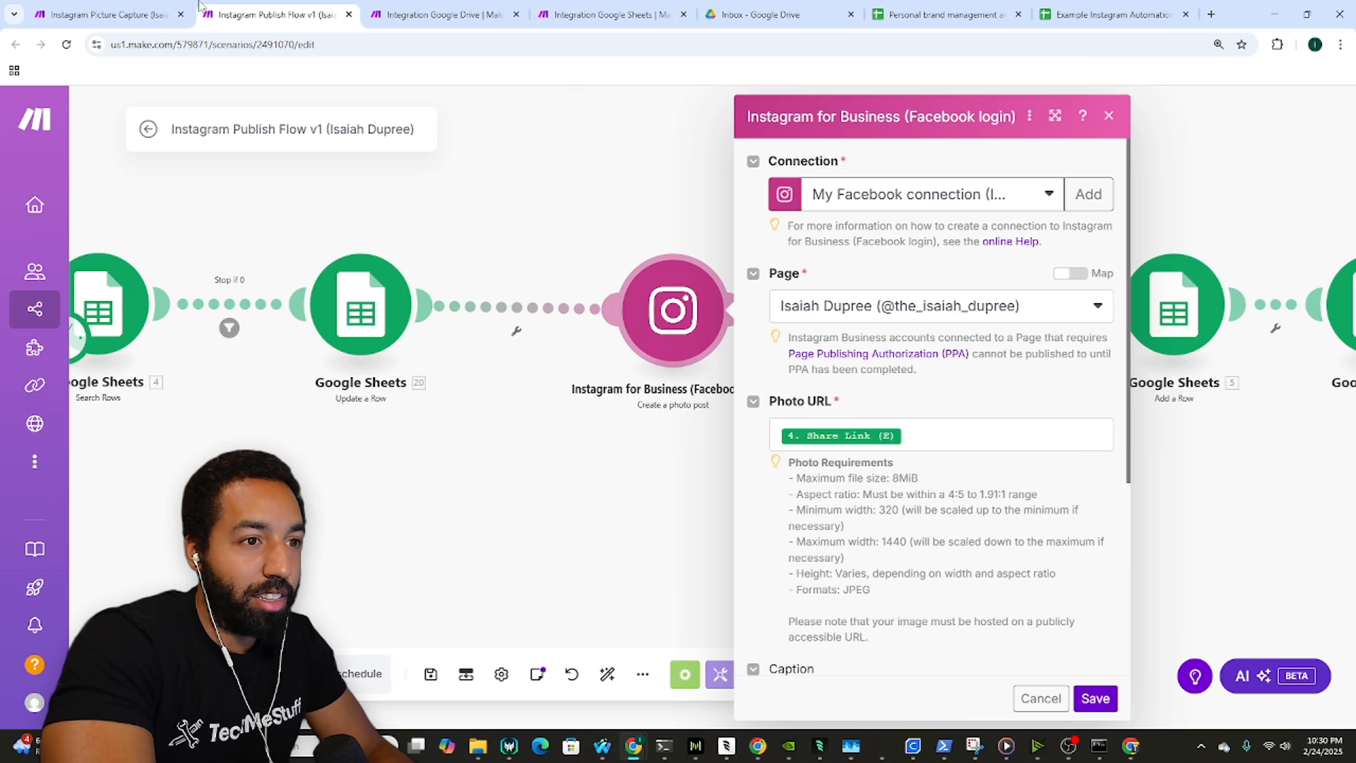
click(607, 14)
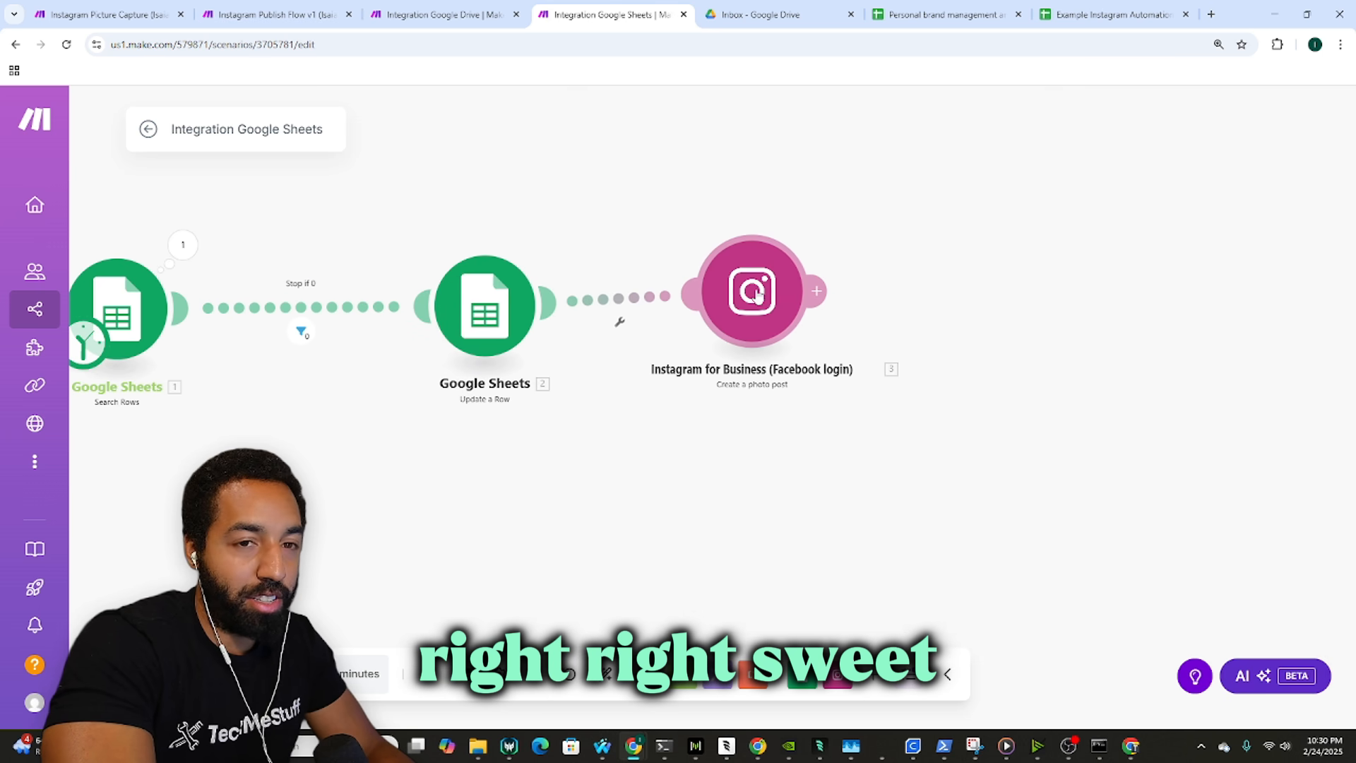
Step: Map the sheet's Caption (G) into the Instagram post's Caption field
click(756, 293)
scroll(996, 382, down, 5)
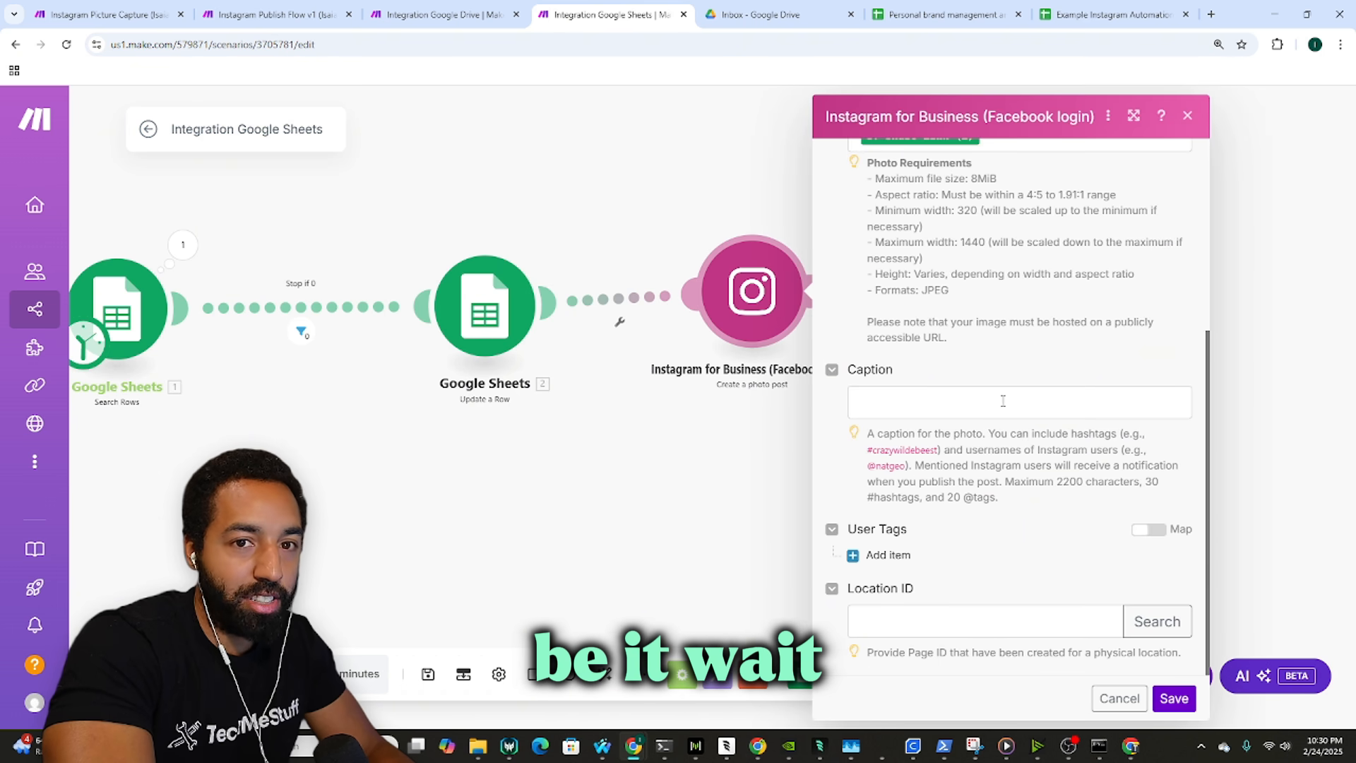
click(927, 404)
scroll(681, 409, down, 3)
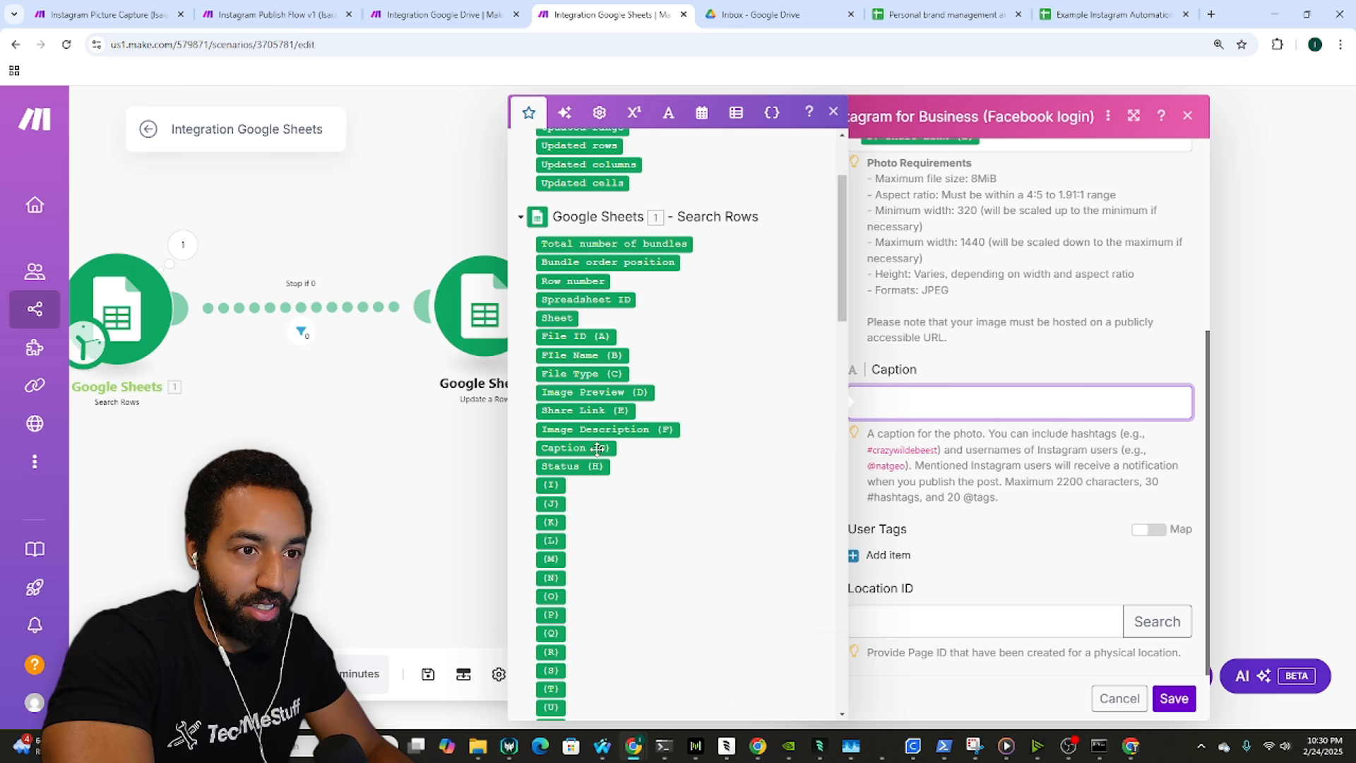
click(574, 448)
click(986, 460)
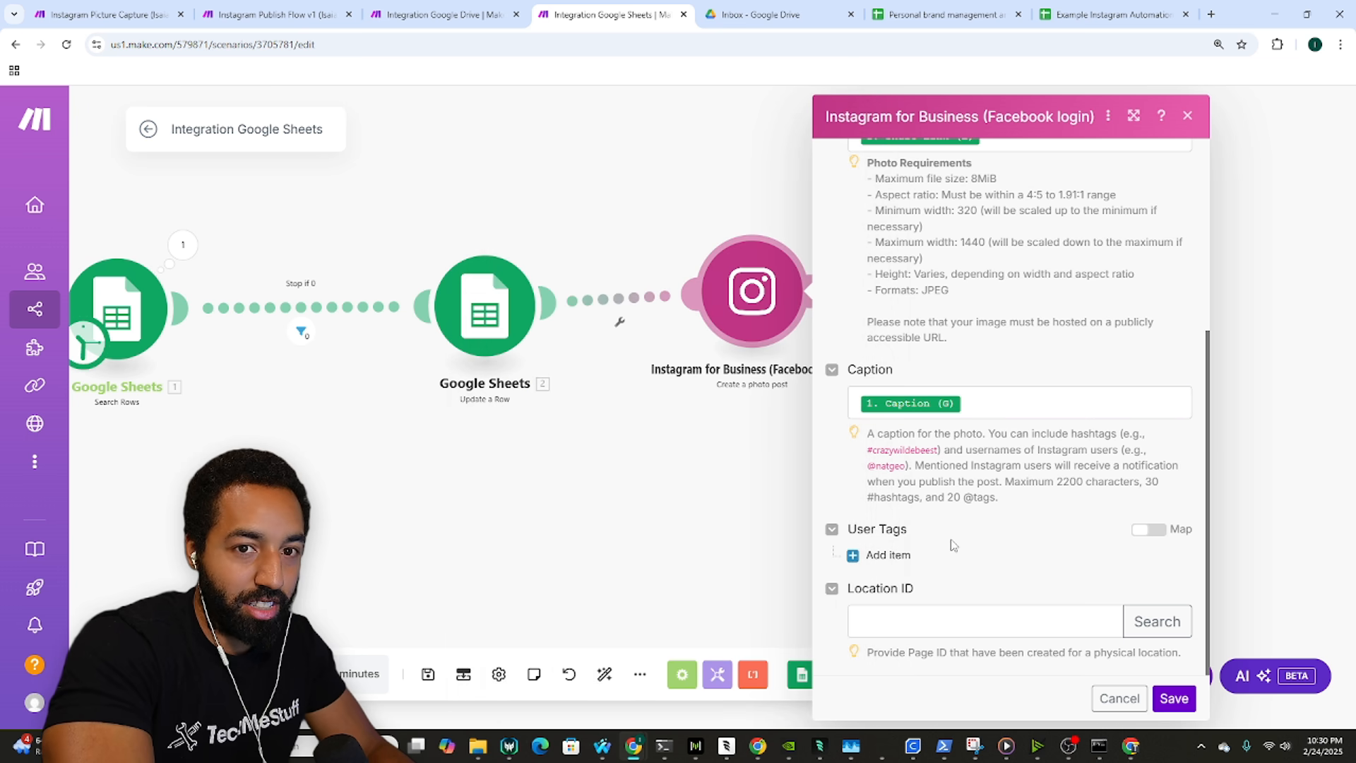
Step: Try adding two User Tags entries, then remove both and leave Location ID empty
click(895, 556)
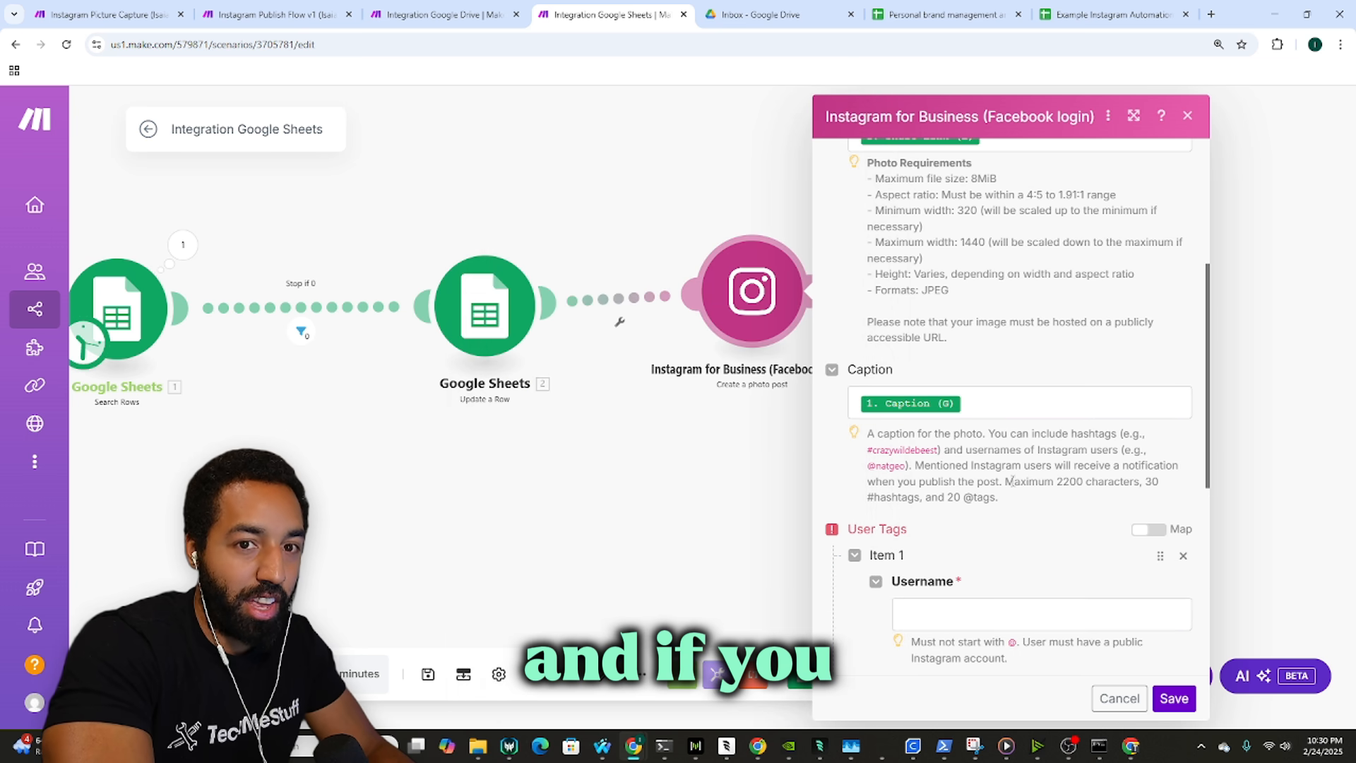
scroll(1011, 480, down, 2)
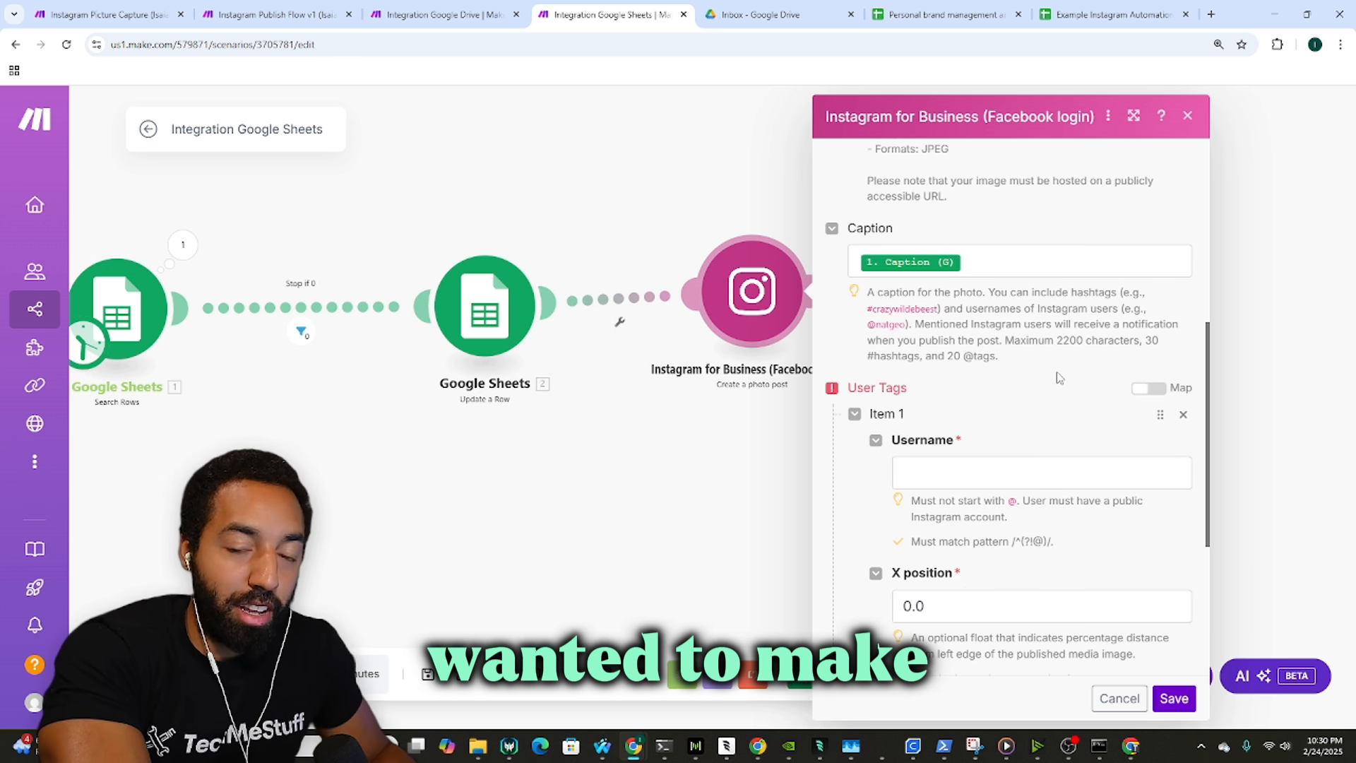
scroll(1060, 381, down, 4)
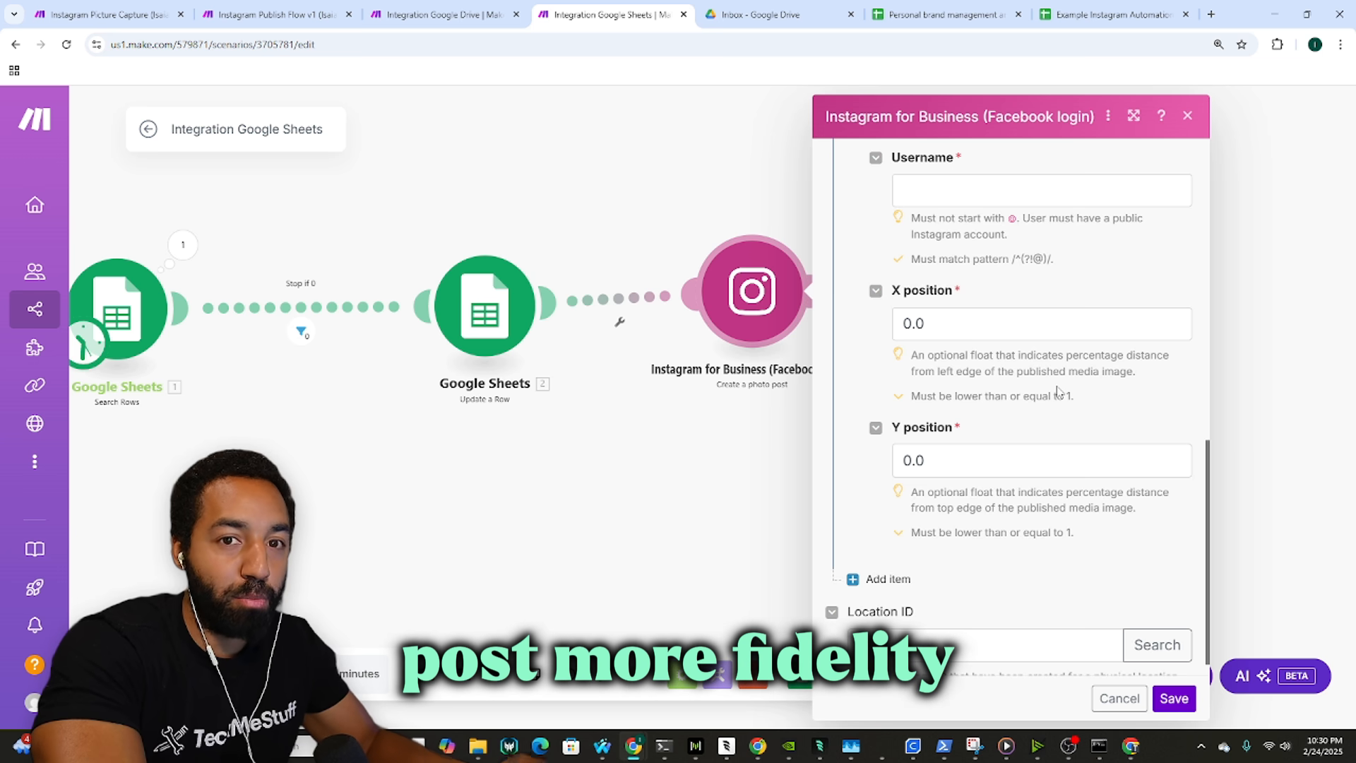
scroll(1056, 392, up, 1)
scroll(1036, 372, up, 1)
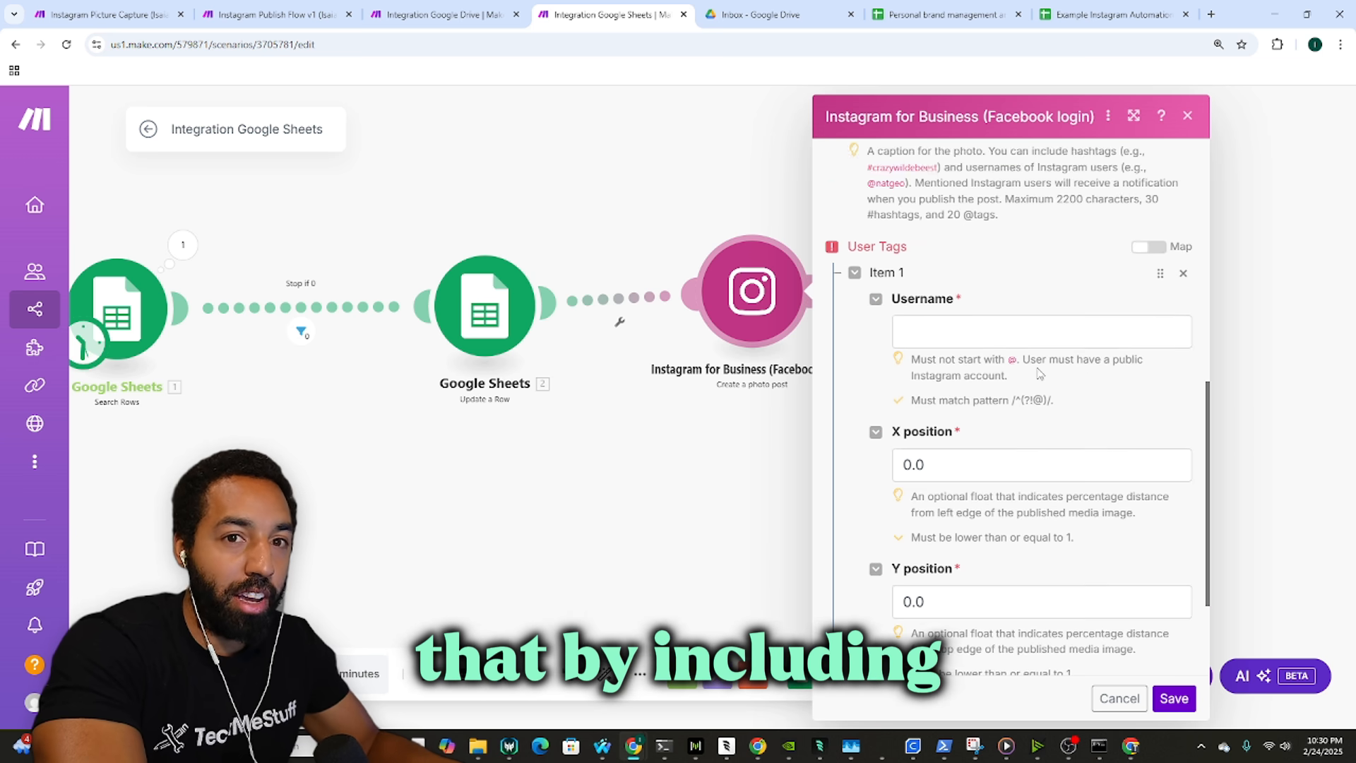
click(1040, 341)
key(Tab)
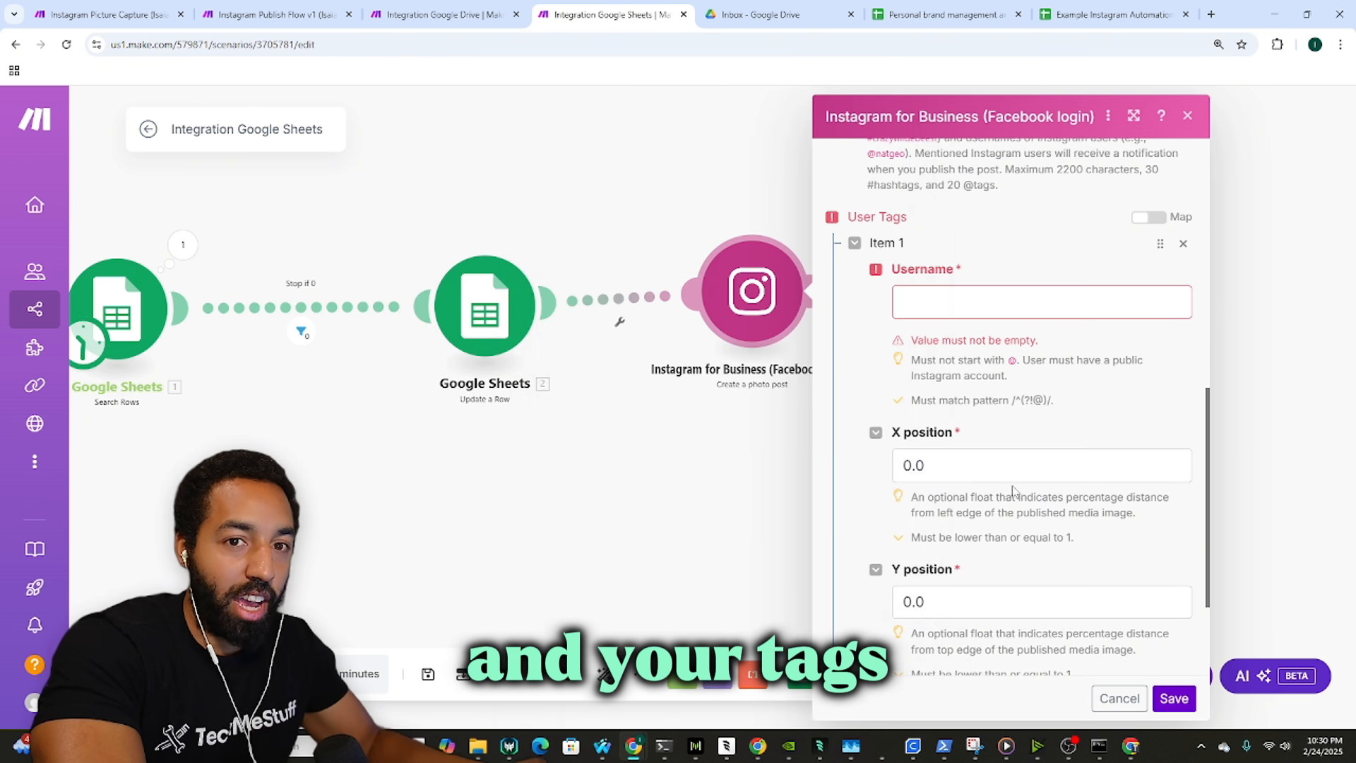
key(Tab)
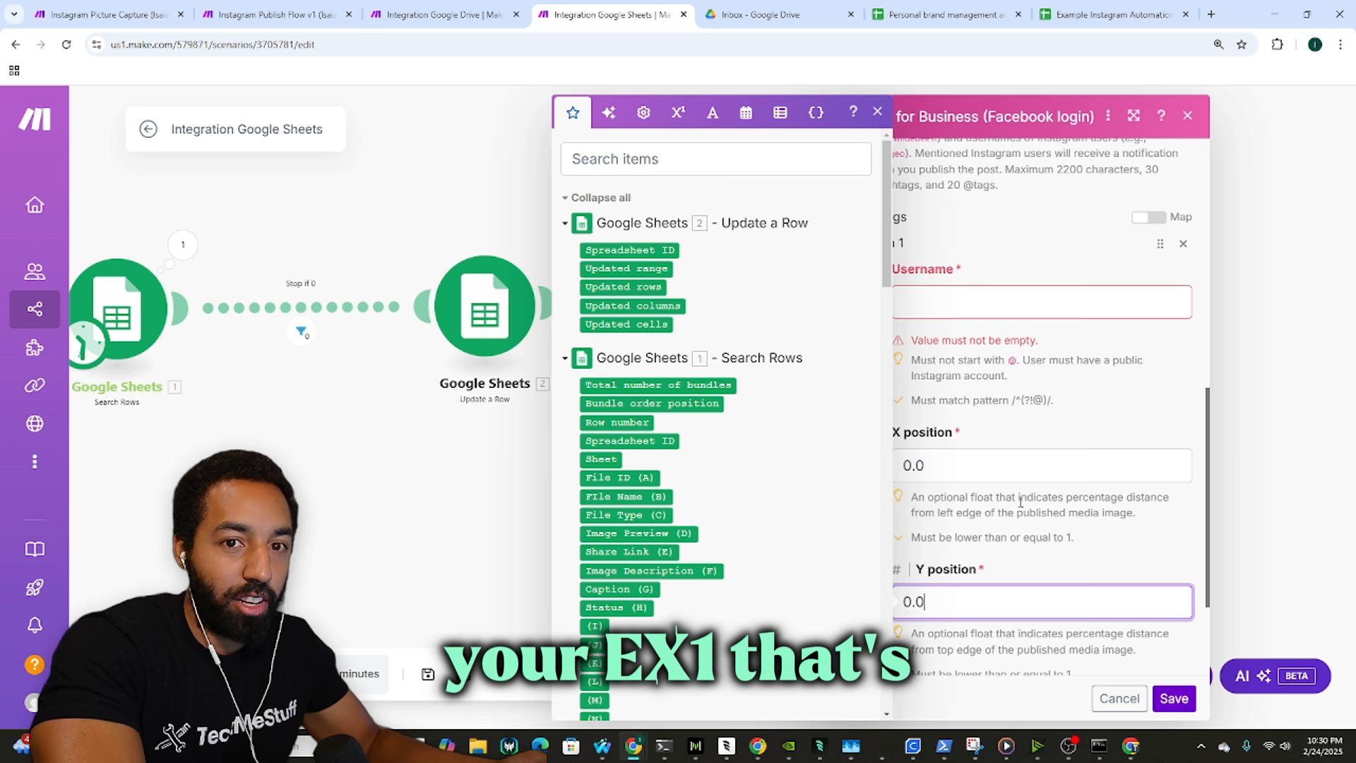
scroll(1101, 297, down, 2)
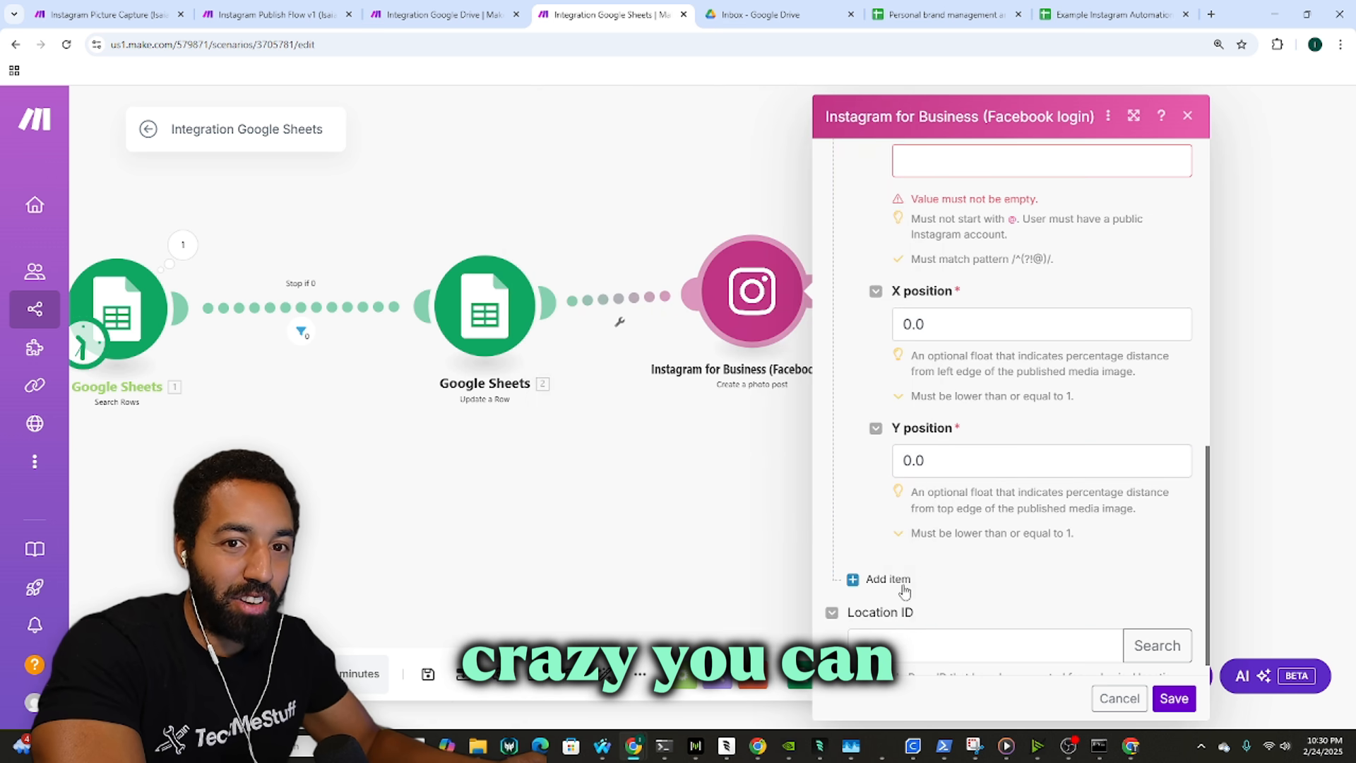
click(879, 579)
scroll(1125, 399, down, 3)
click(1183, 368)
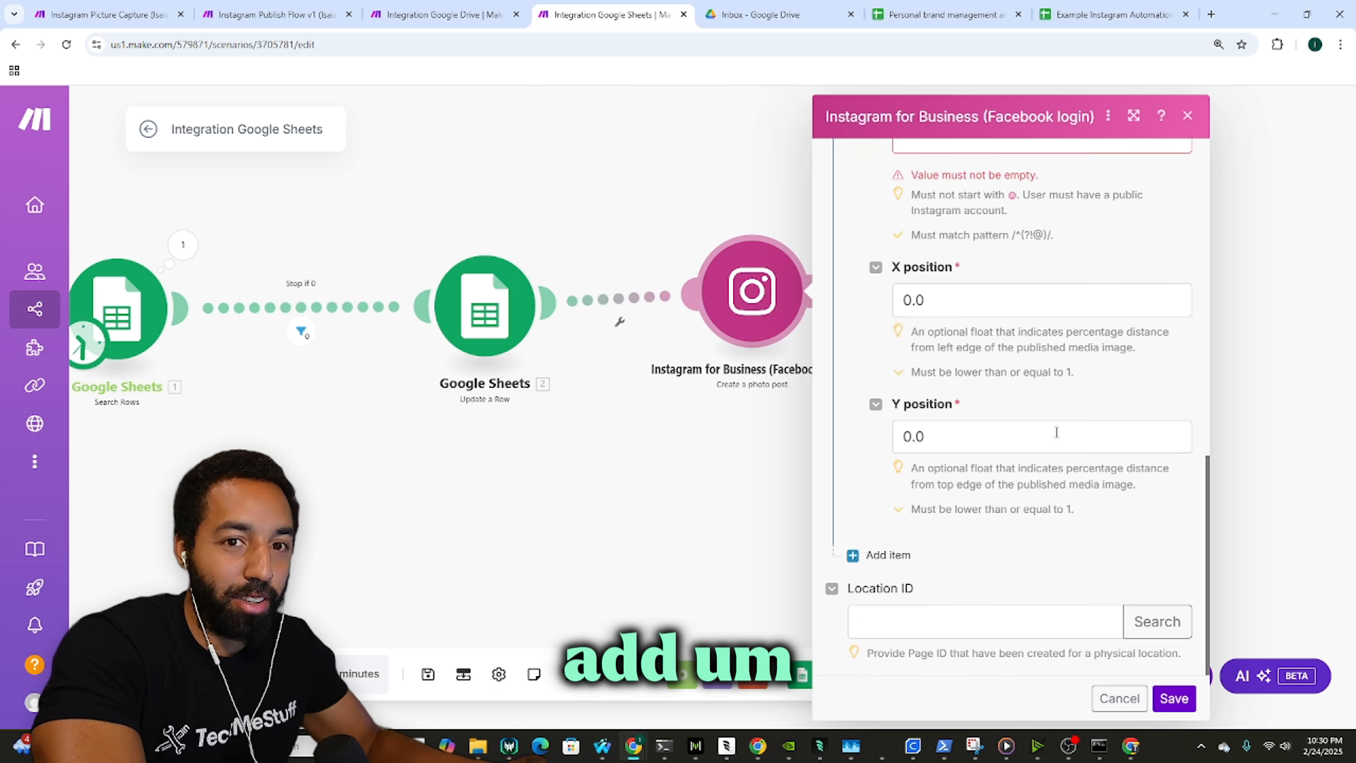
scroll(1035, 556, up, 4)
scroll(1035, 555, up, 2)
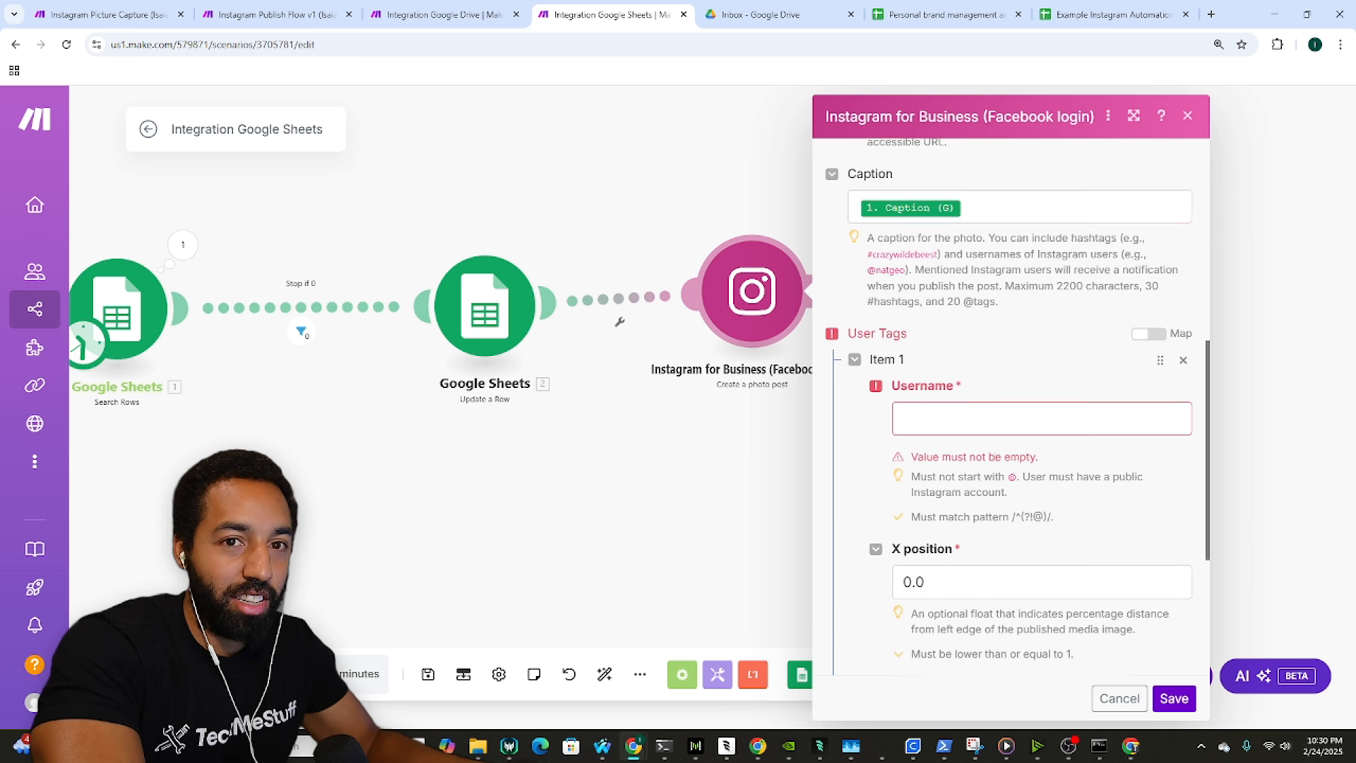
click(1179, 367)
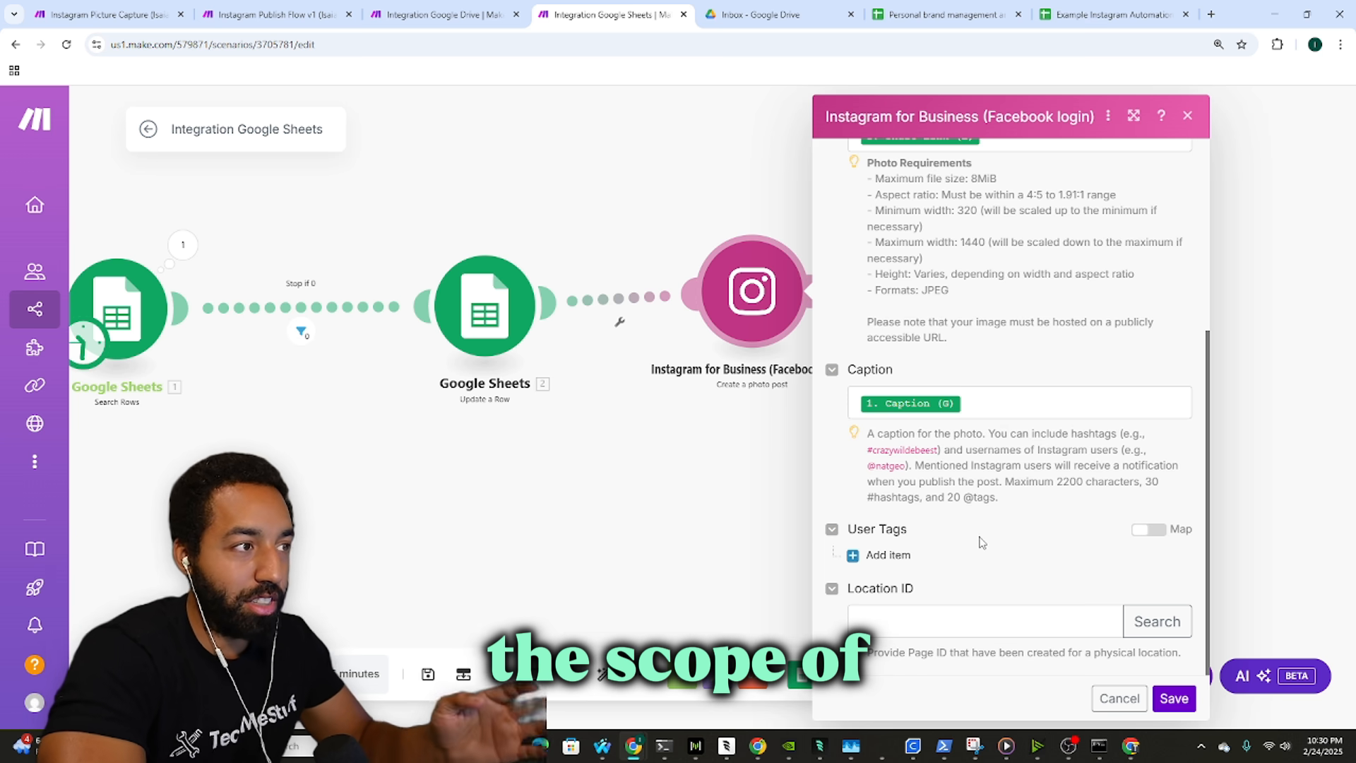
click(1044, 620)
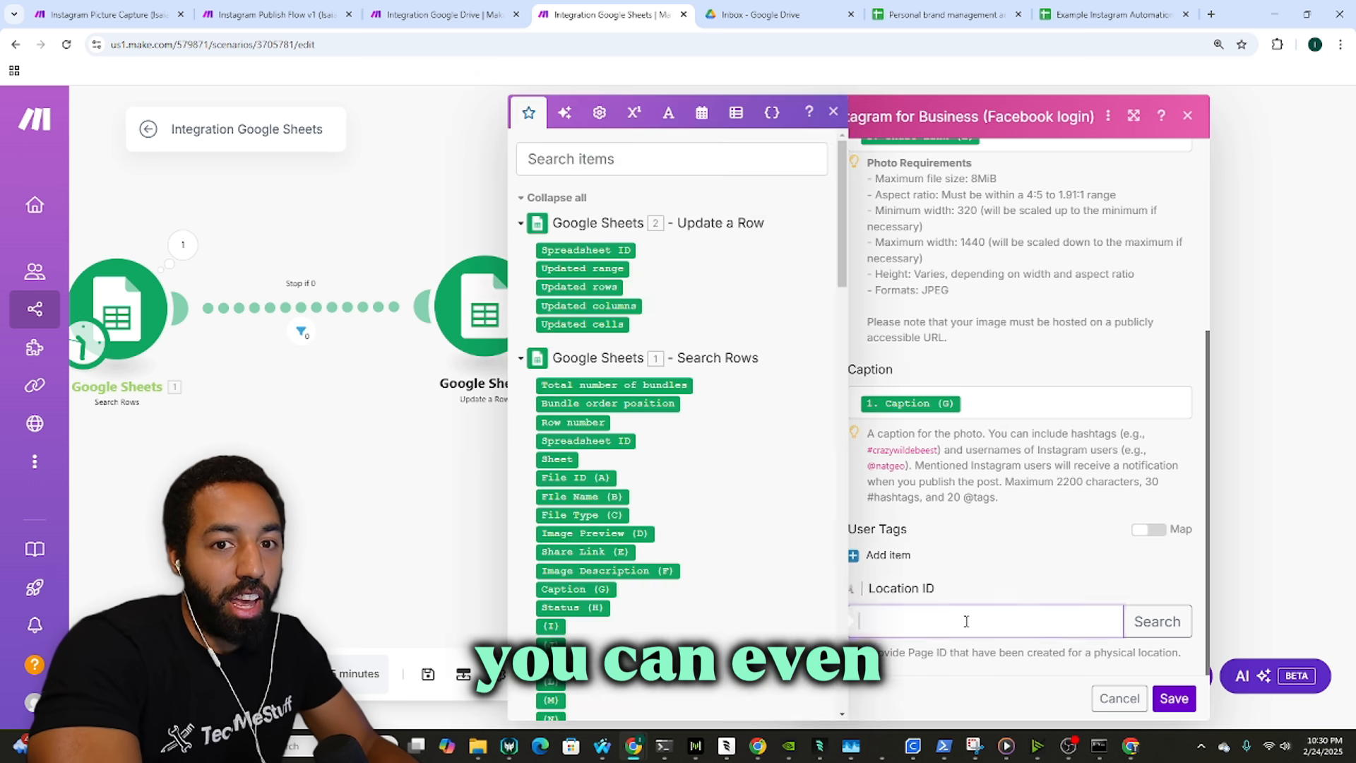
click(974, 580)
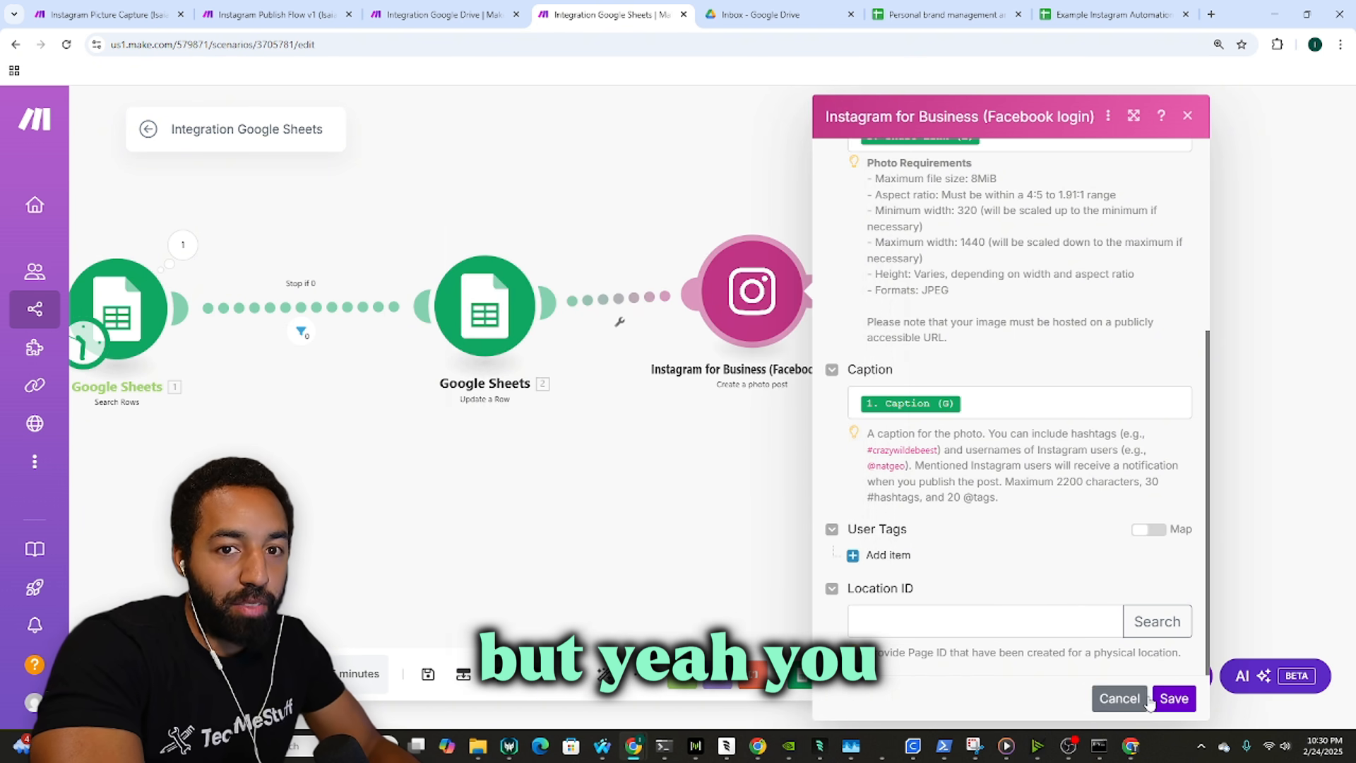
Step: Save the Instagram post module and close the photo-post settings in Instagram Publish Flow v1
scroll(1017, 438, up, 5)
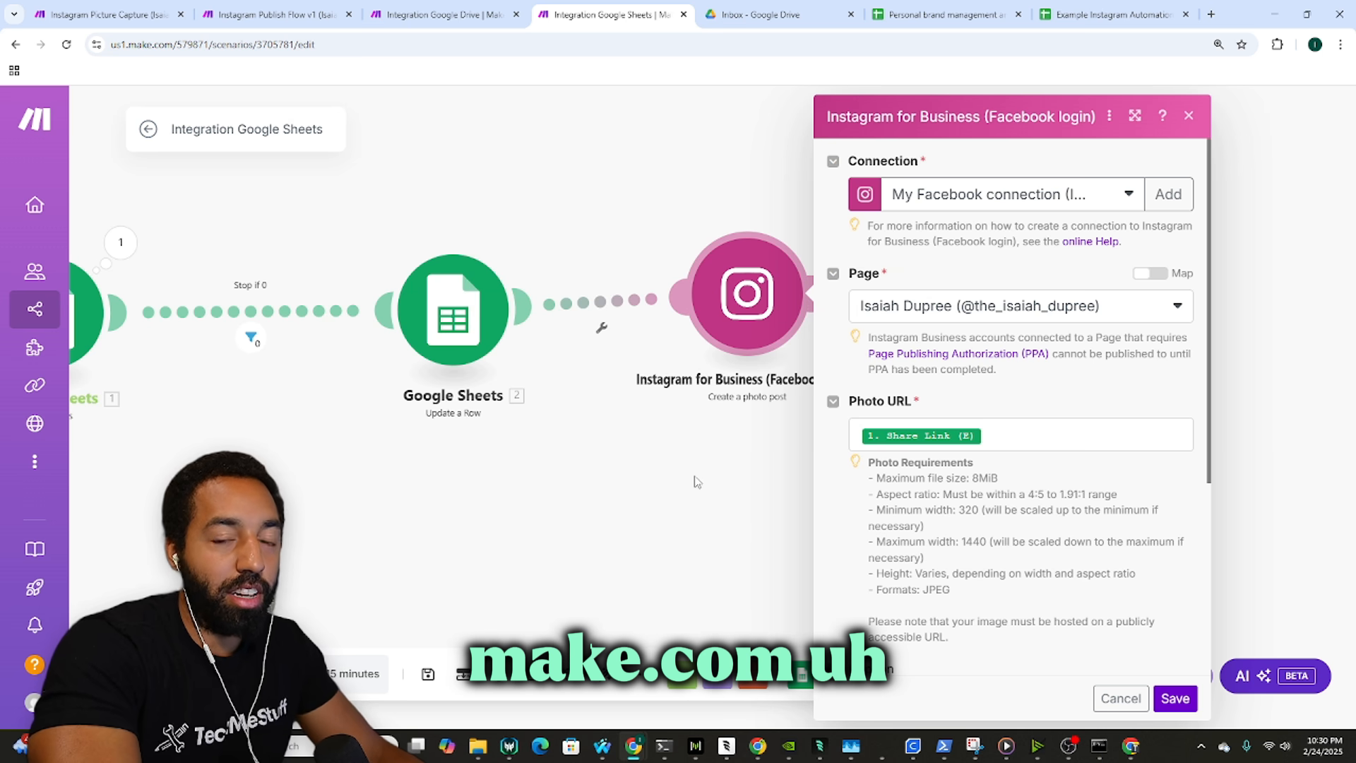
scroll(697, 482, down, 1)
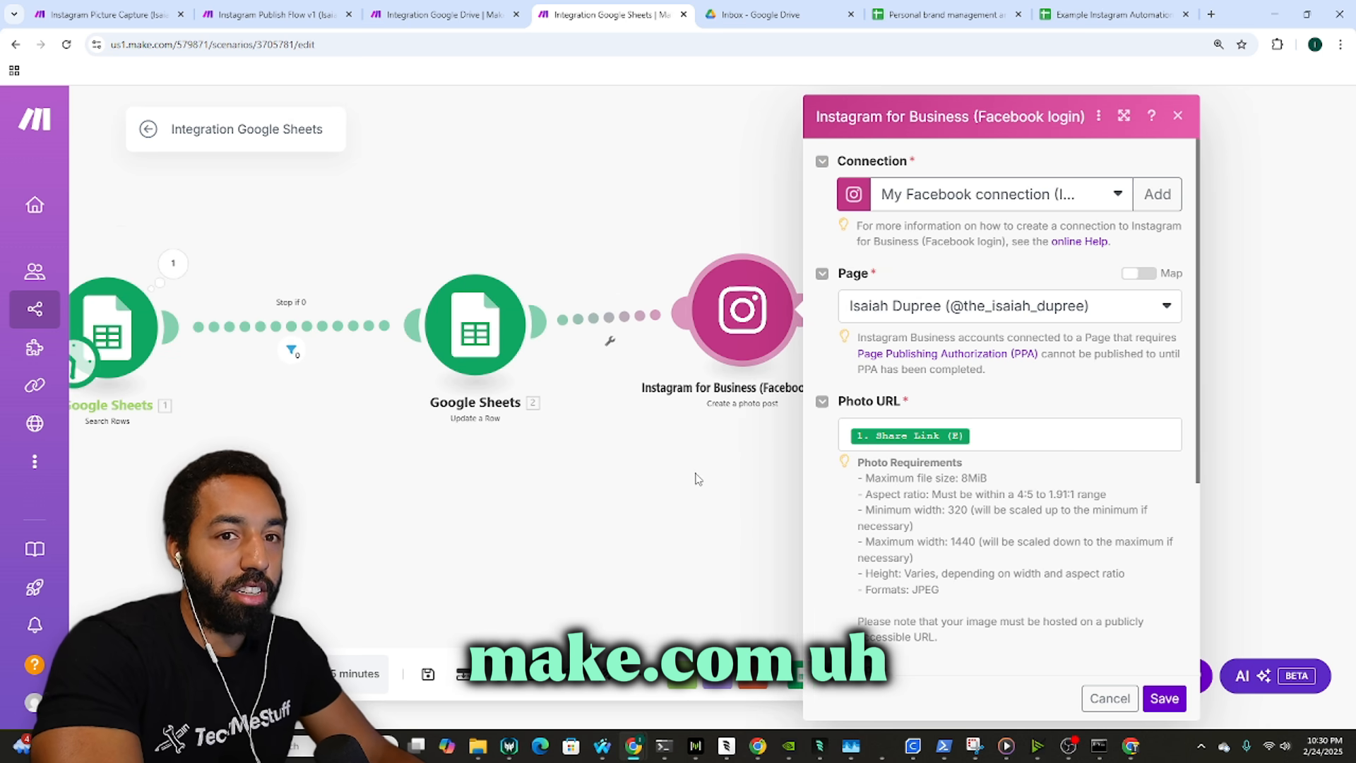
click(1162, 699)
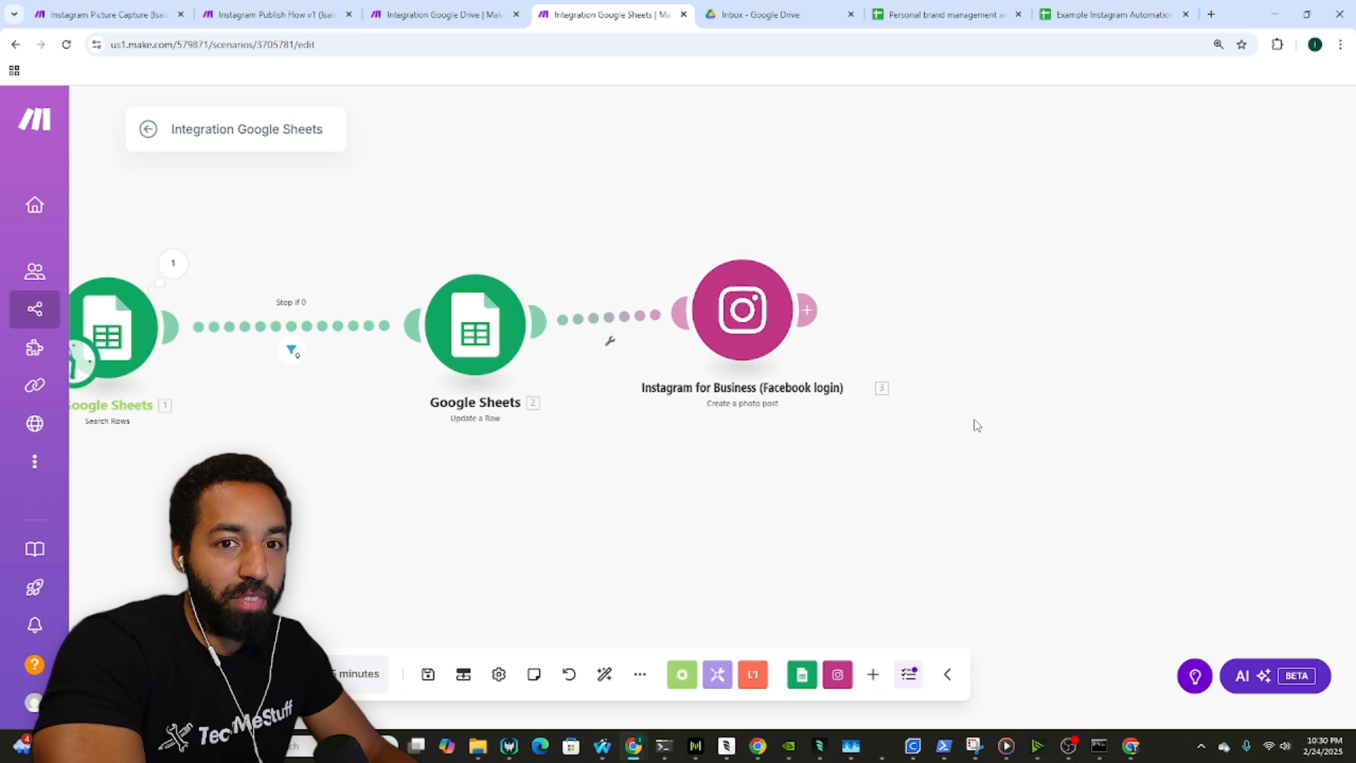
click(318, 14)
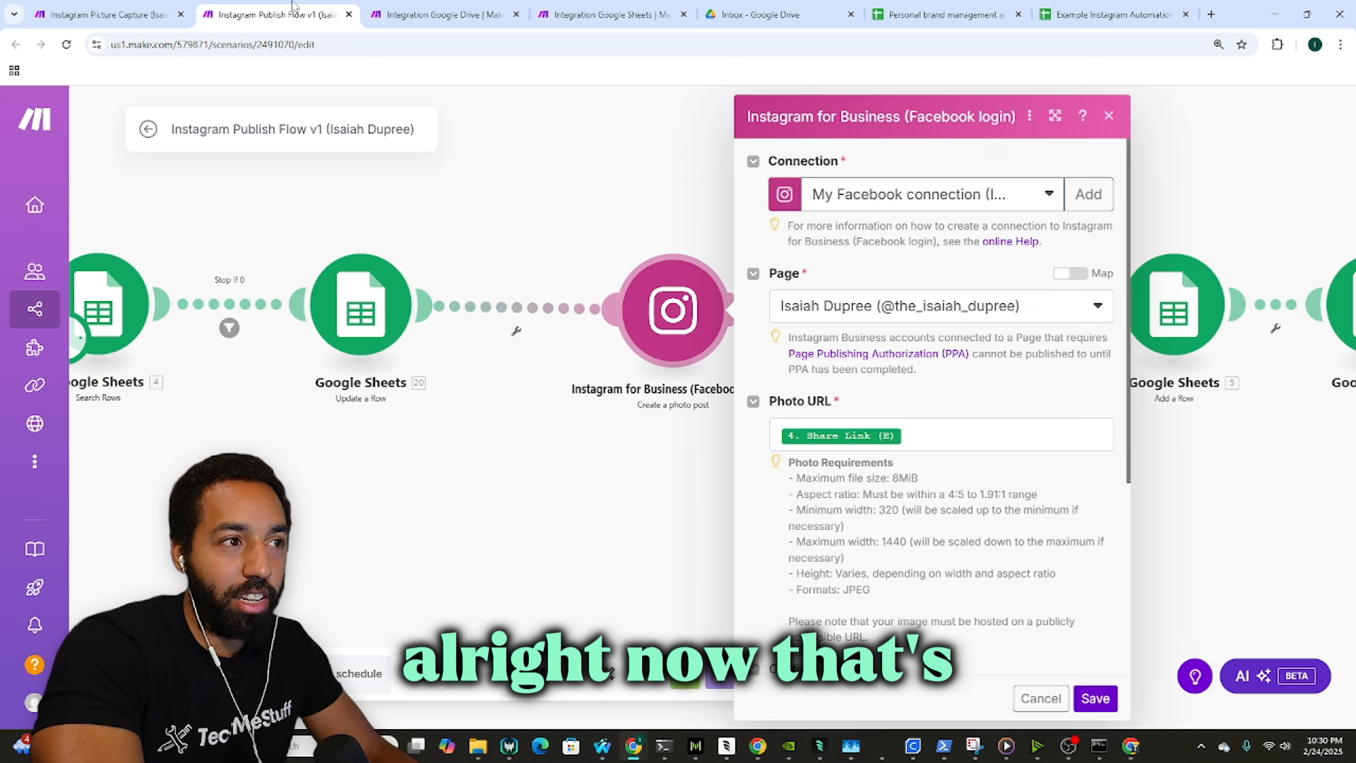
click(507, 185)
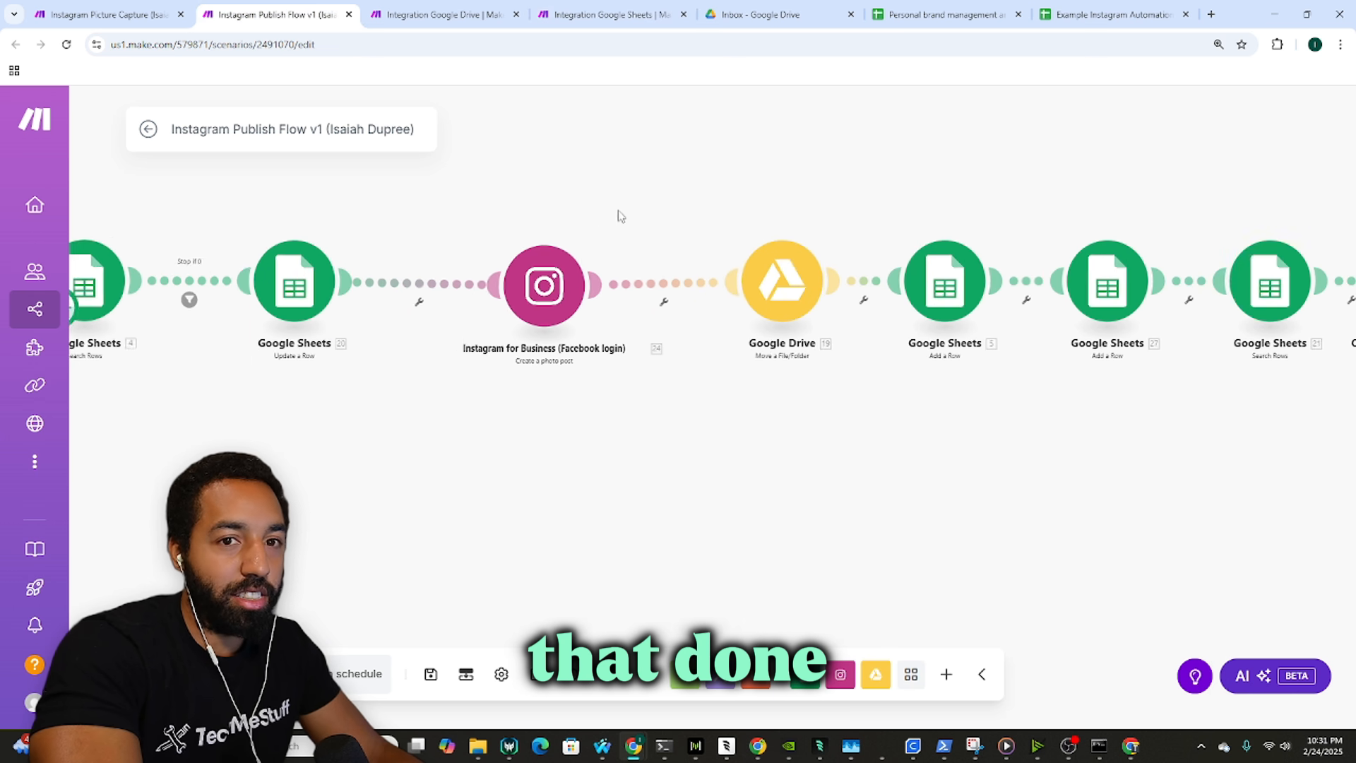
Step: Add a Google Drive 'Move a File/Folder' module using the 'this is a test of love' connection
click(613, 14)
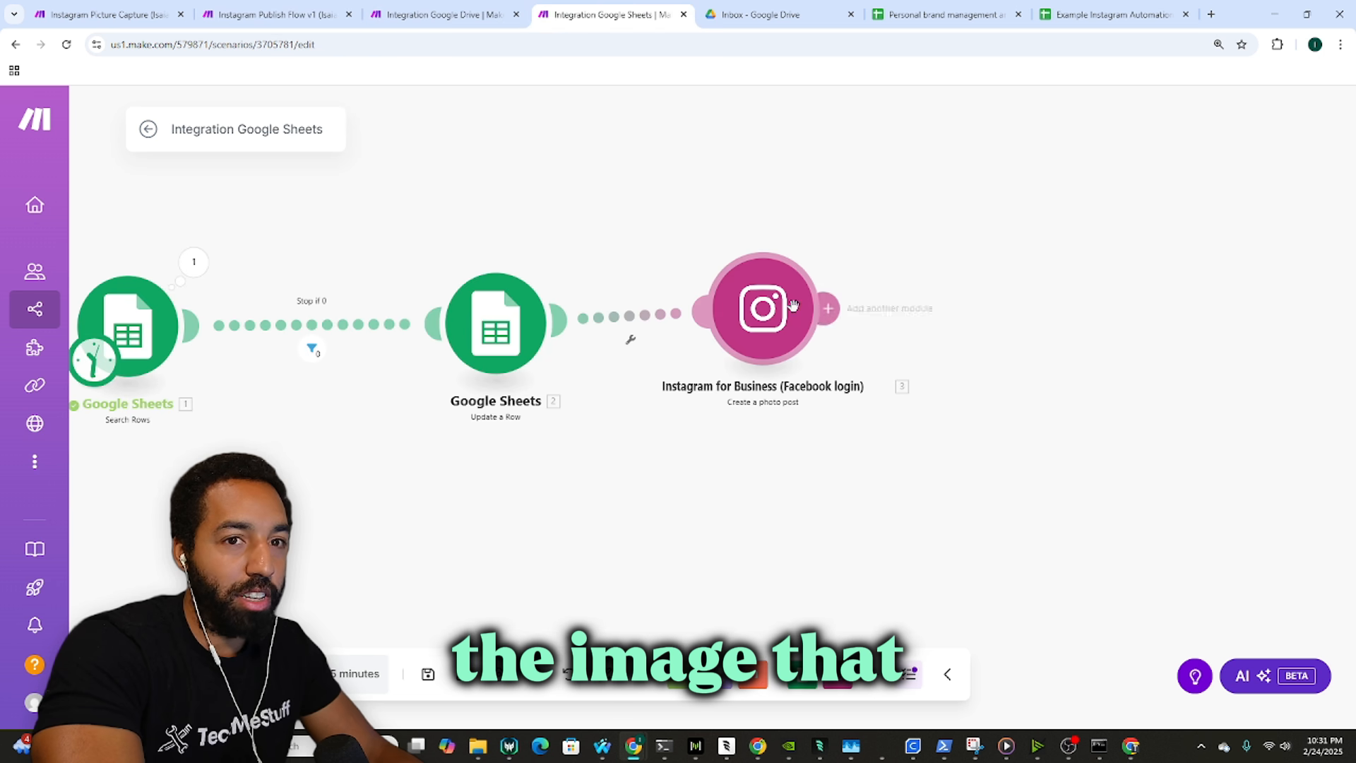
click(863, 684)
click(819, 503)
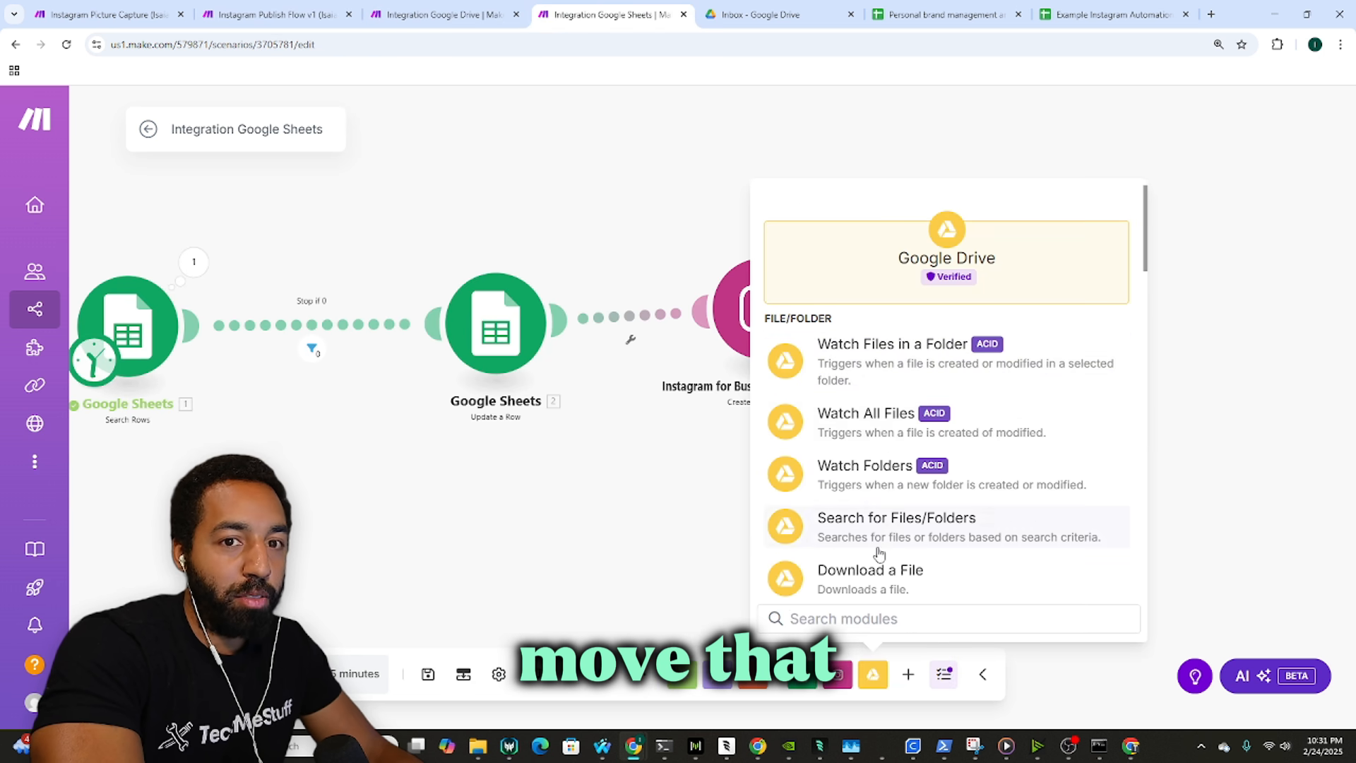
scroll(899, 491, down, 4)
scroll(902, 468, down, 3)
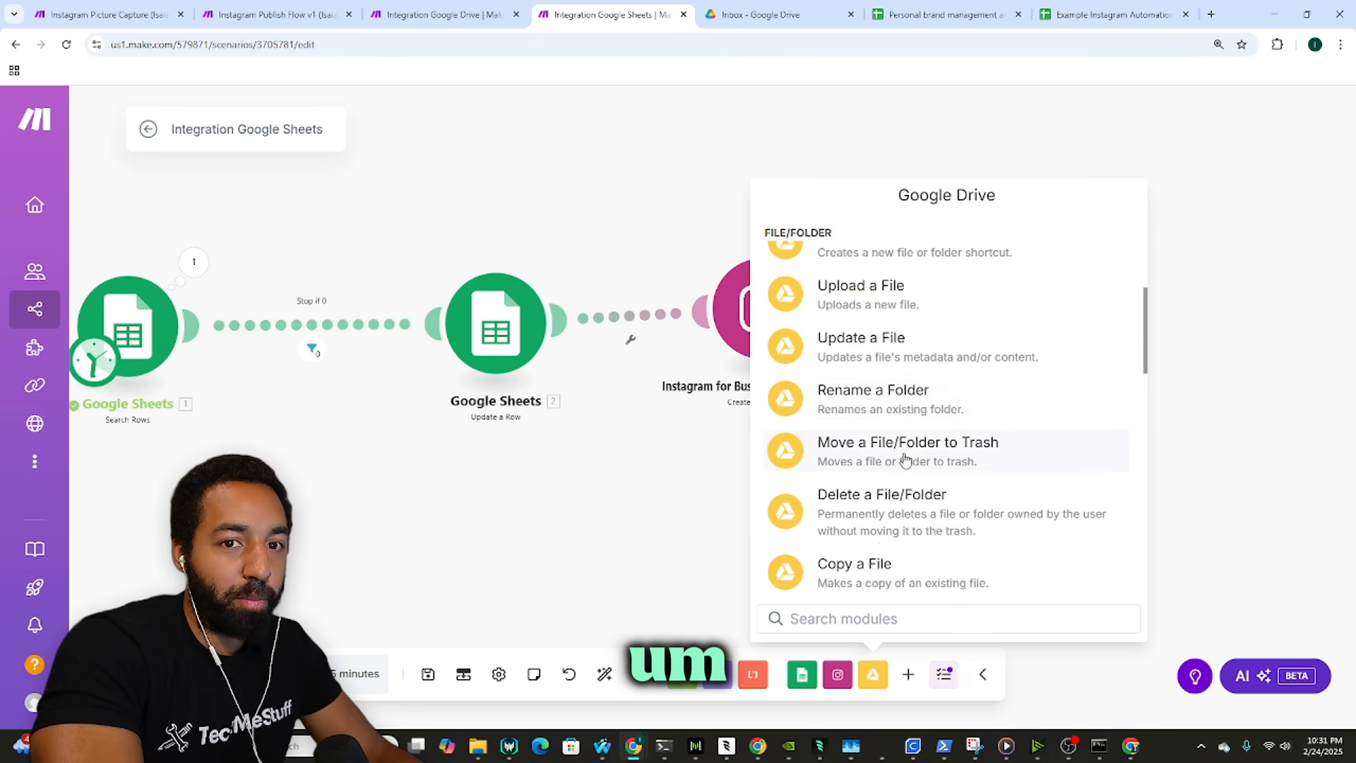
scroll(906, 512, down, 2)
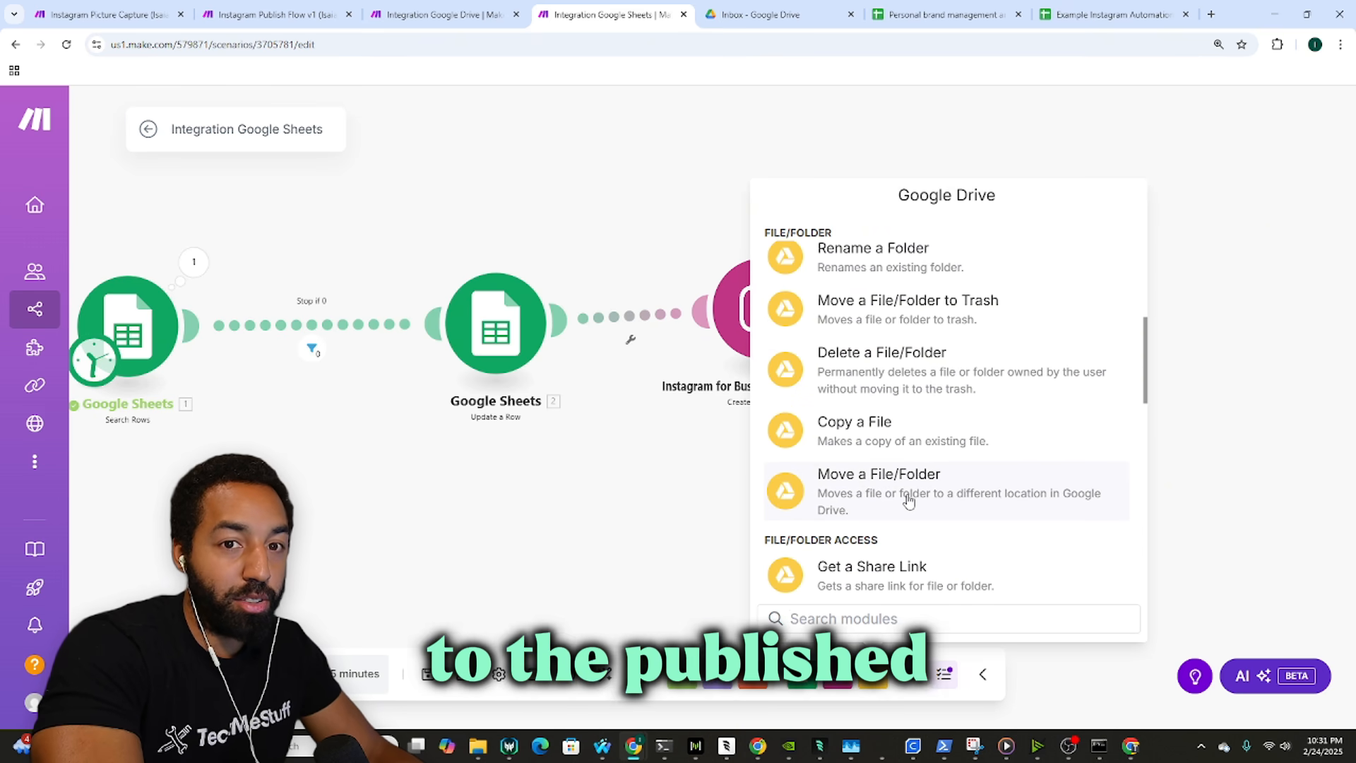
click(909, 500)
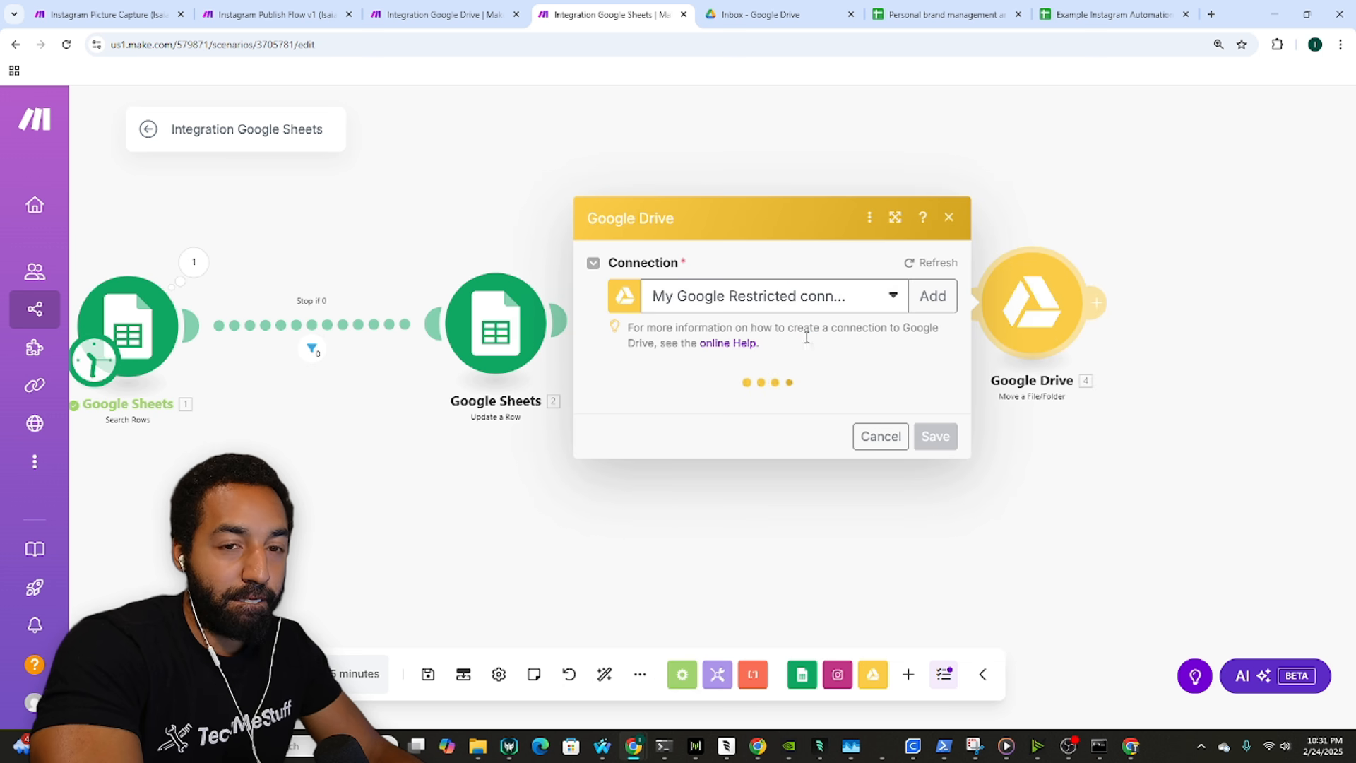
click(826, 279)
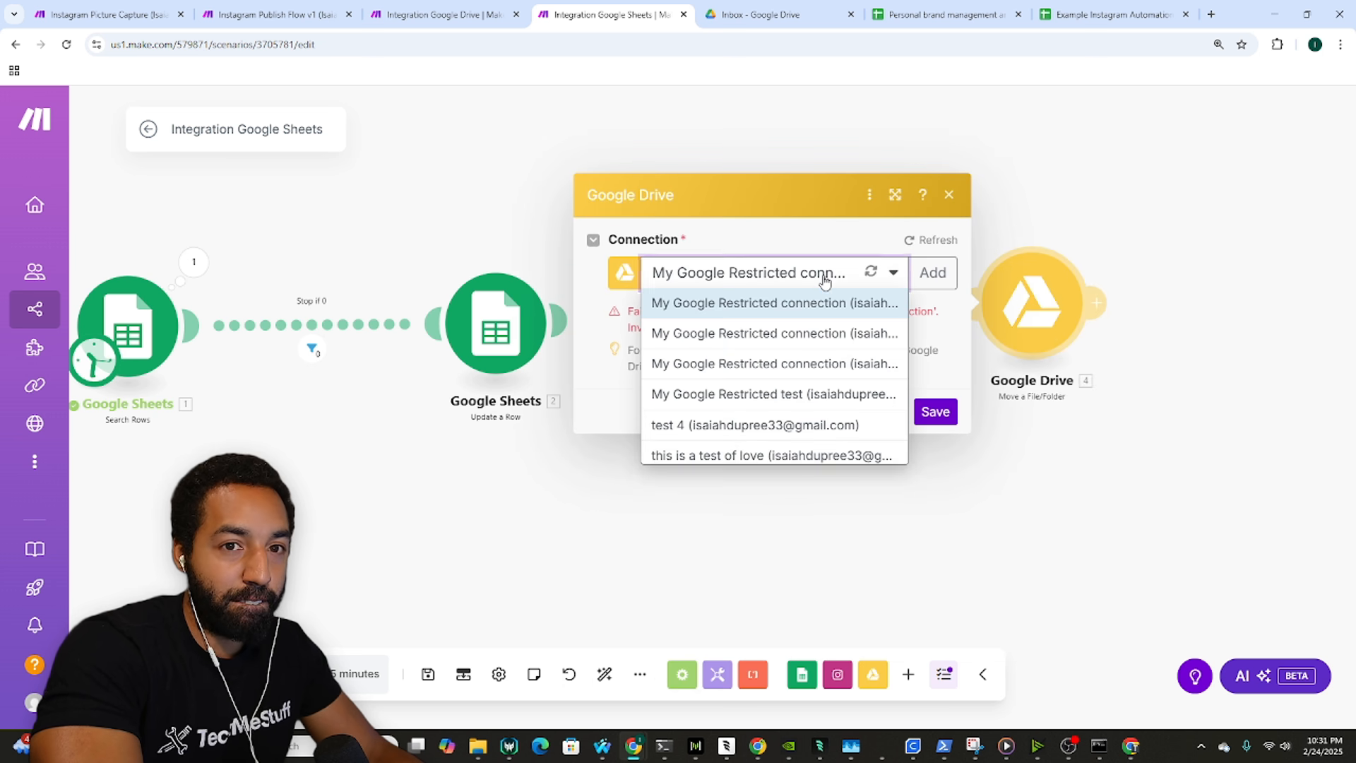
click(745, 457)
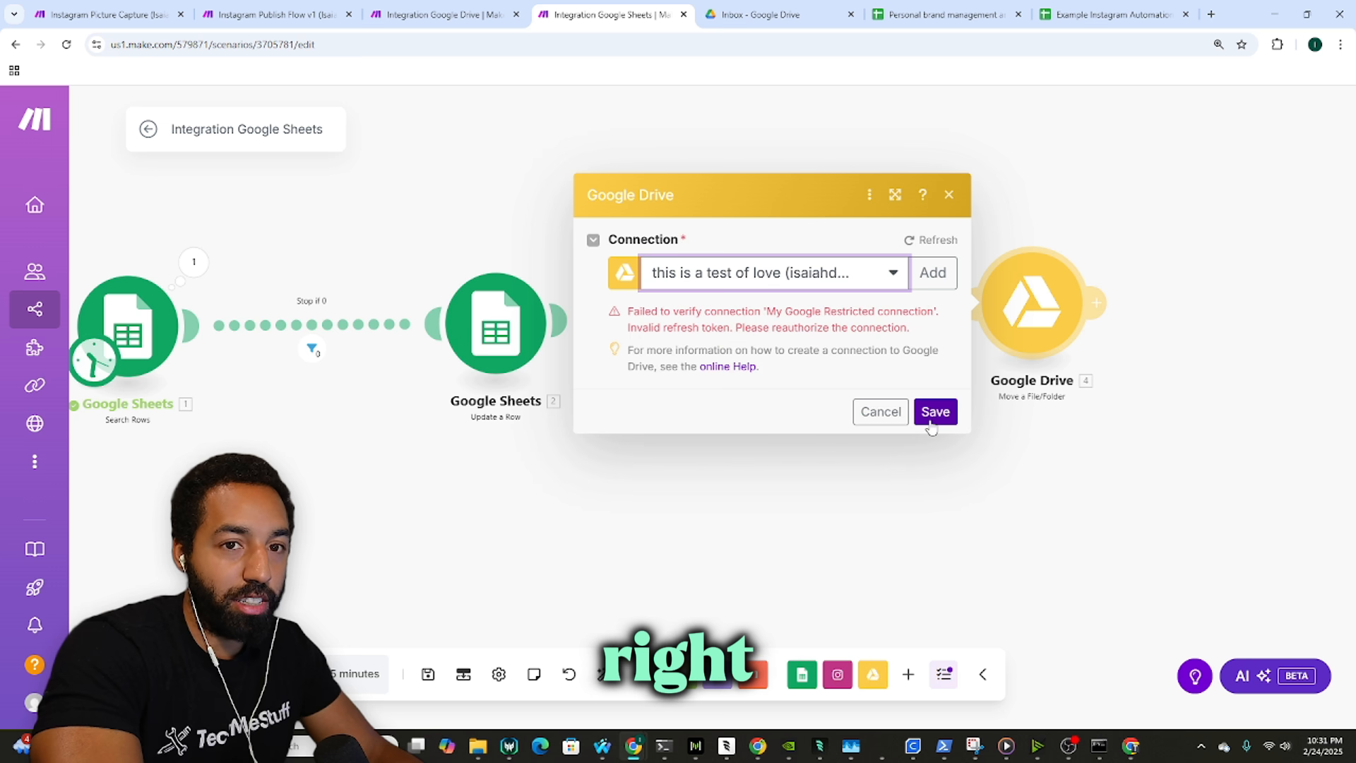
click(934, 412)
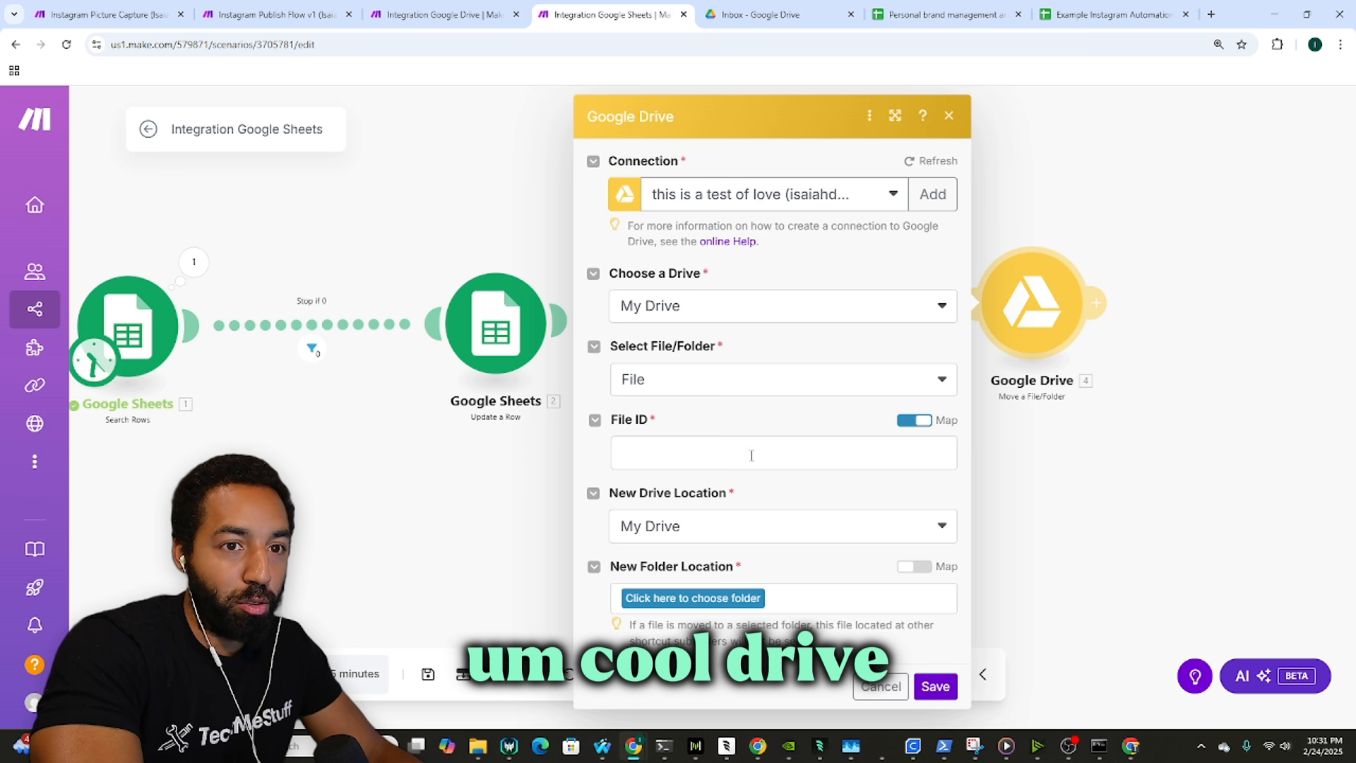
Step: Map the sheet's File ID (A) into the Drive module's File ID field
click(751, 455)
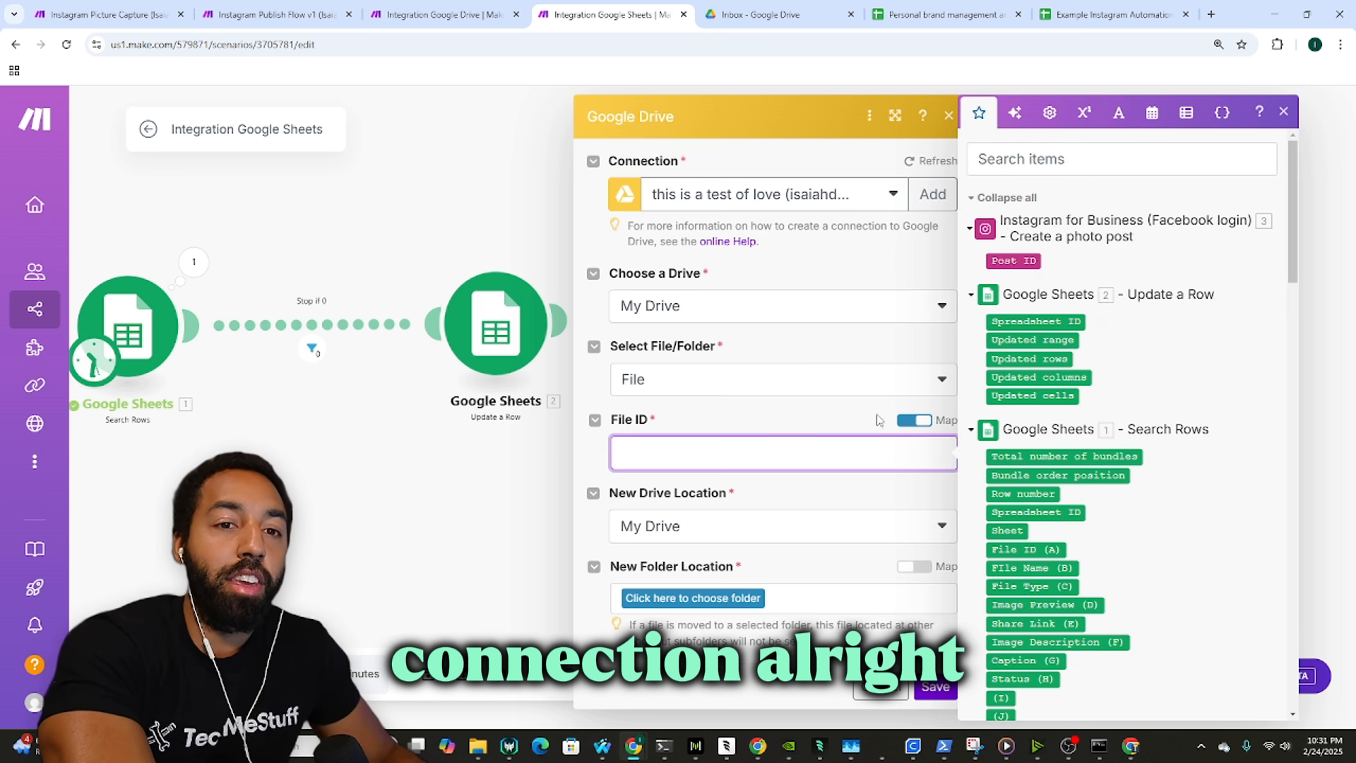
scroll(1059, 395, down, 2)
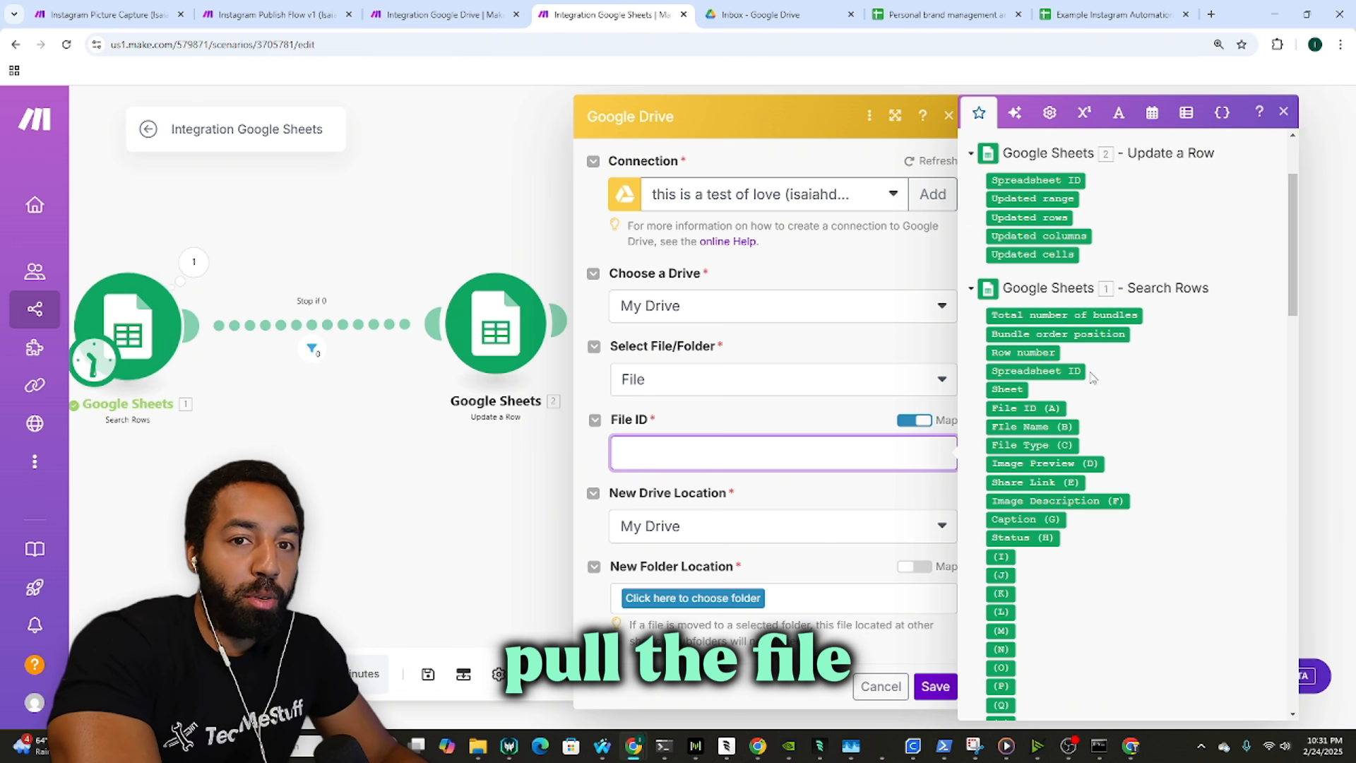
click(1060, 409)
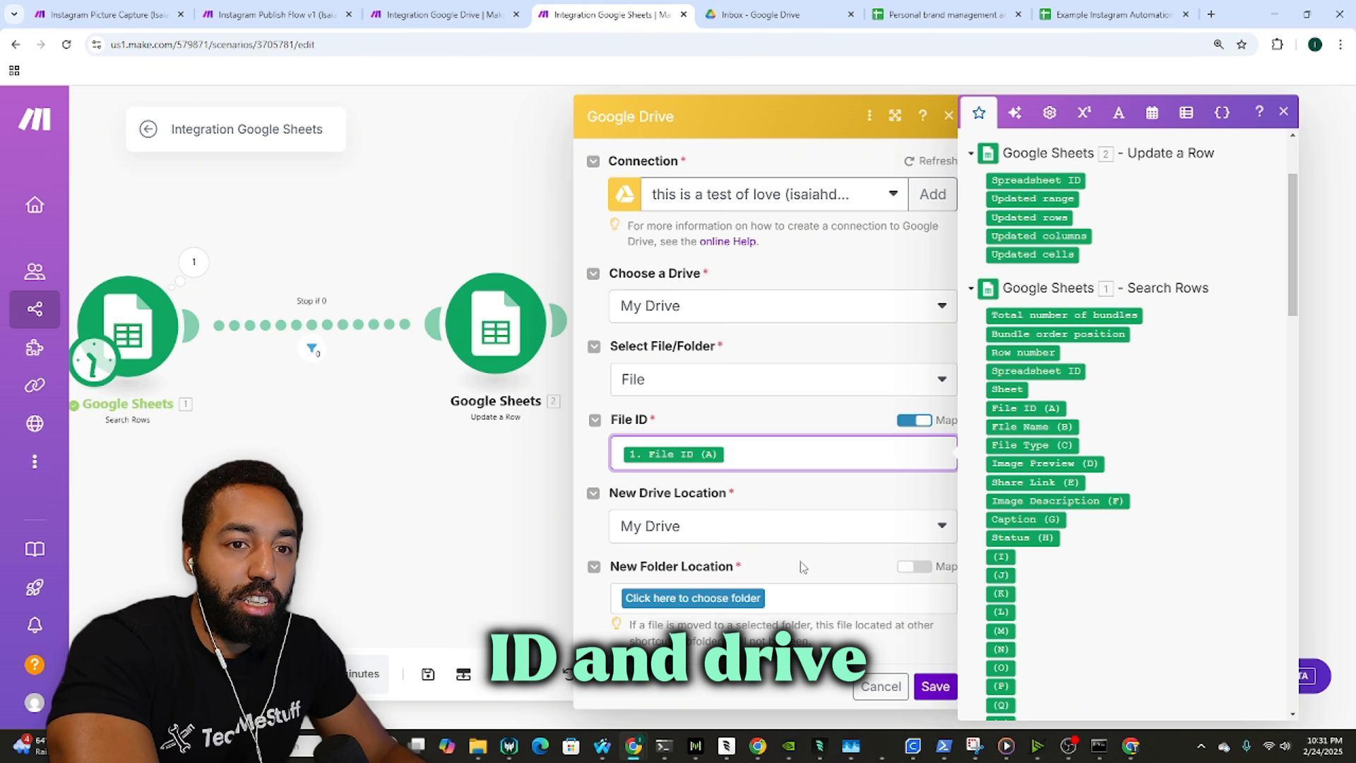
Step: Set the destination to Automations / Picture Automations / Example / Published and save the module
click(747, 599)
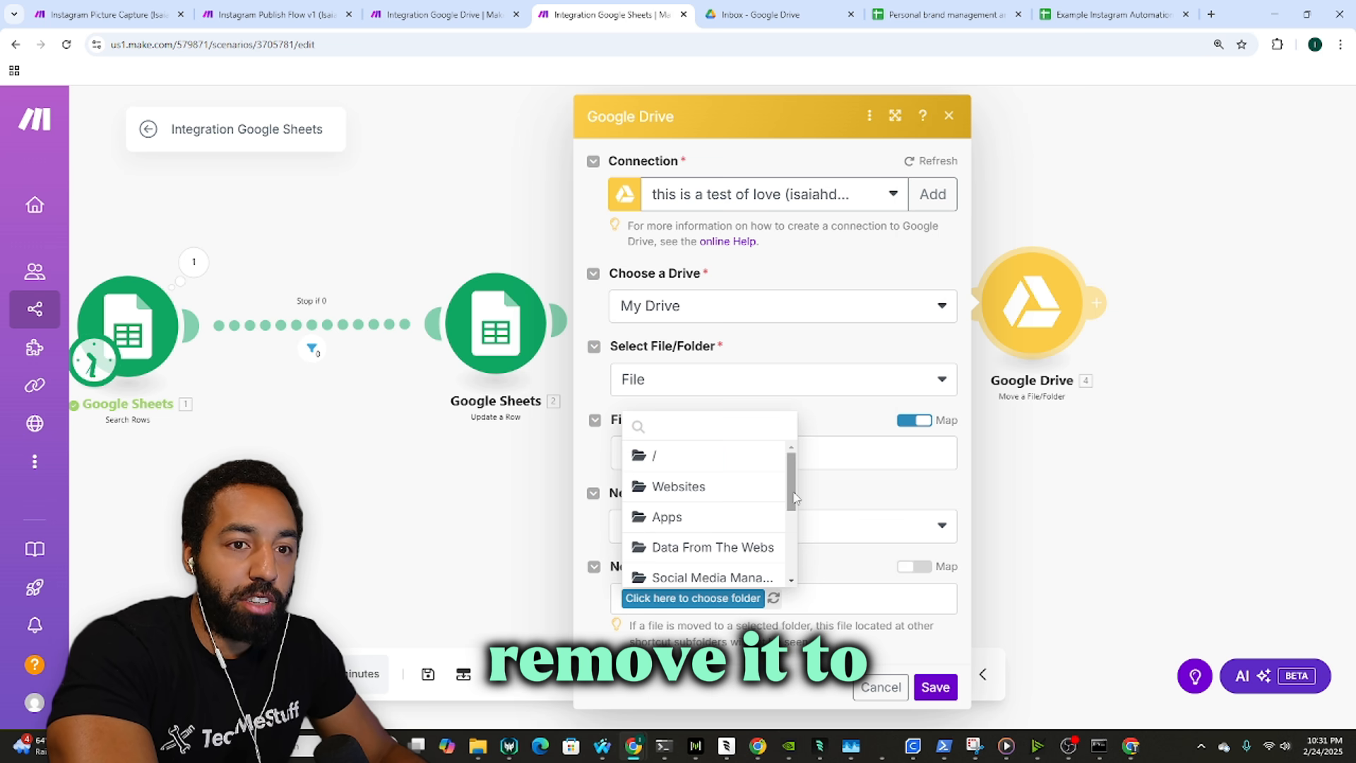
scroll(712, 492, down, 3)
click(723, 517)
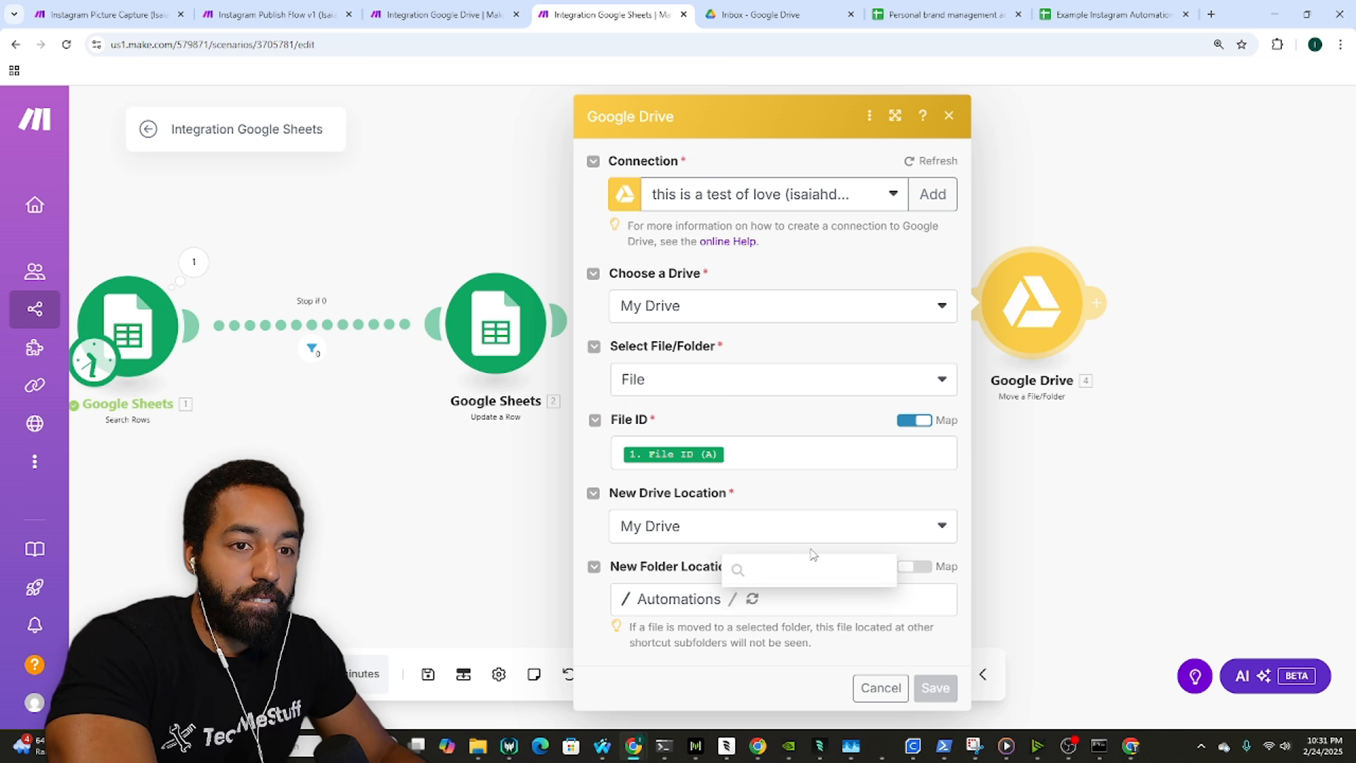
scroll(823, 544, down, 4)
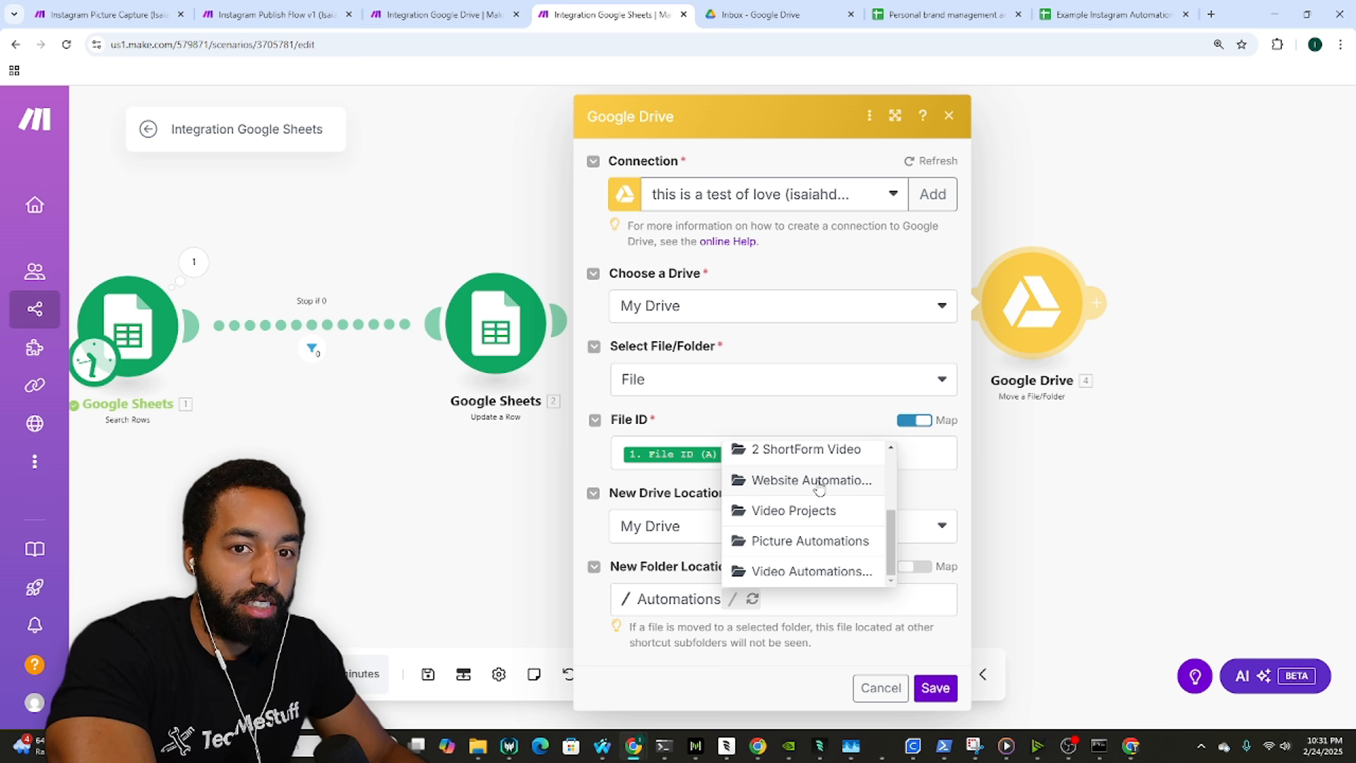
click(836, 540)
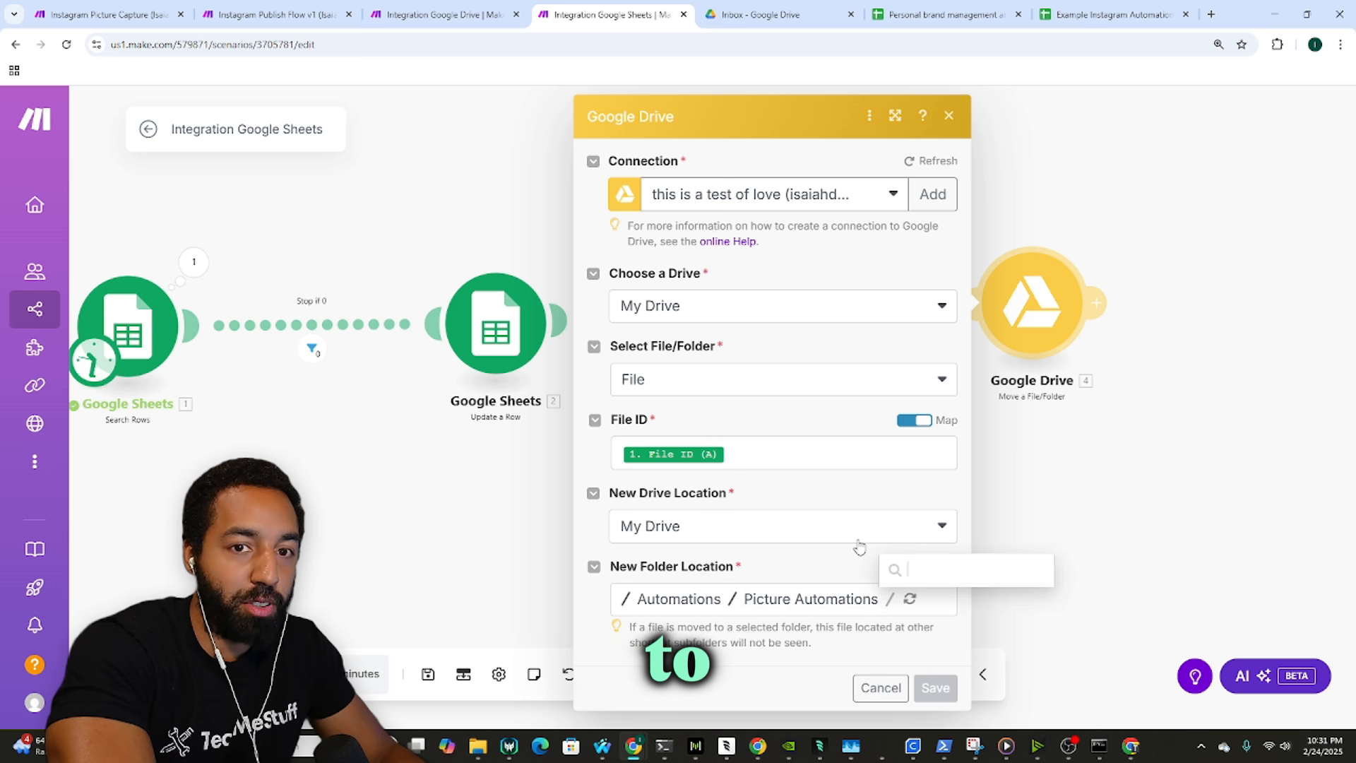
click(948, 467)
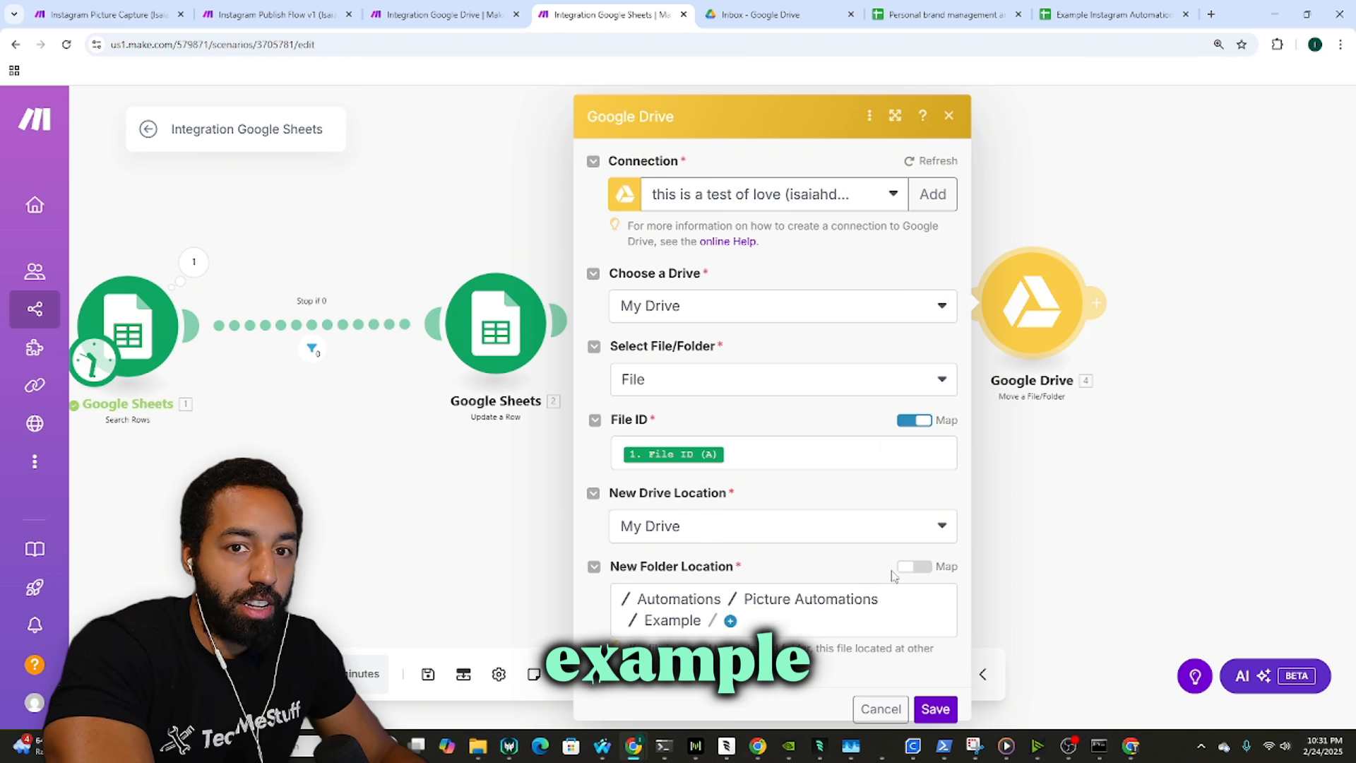
click(798, 563)
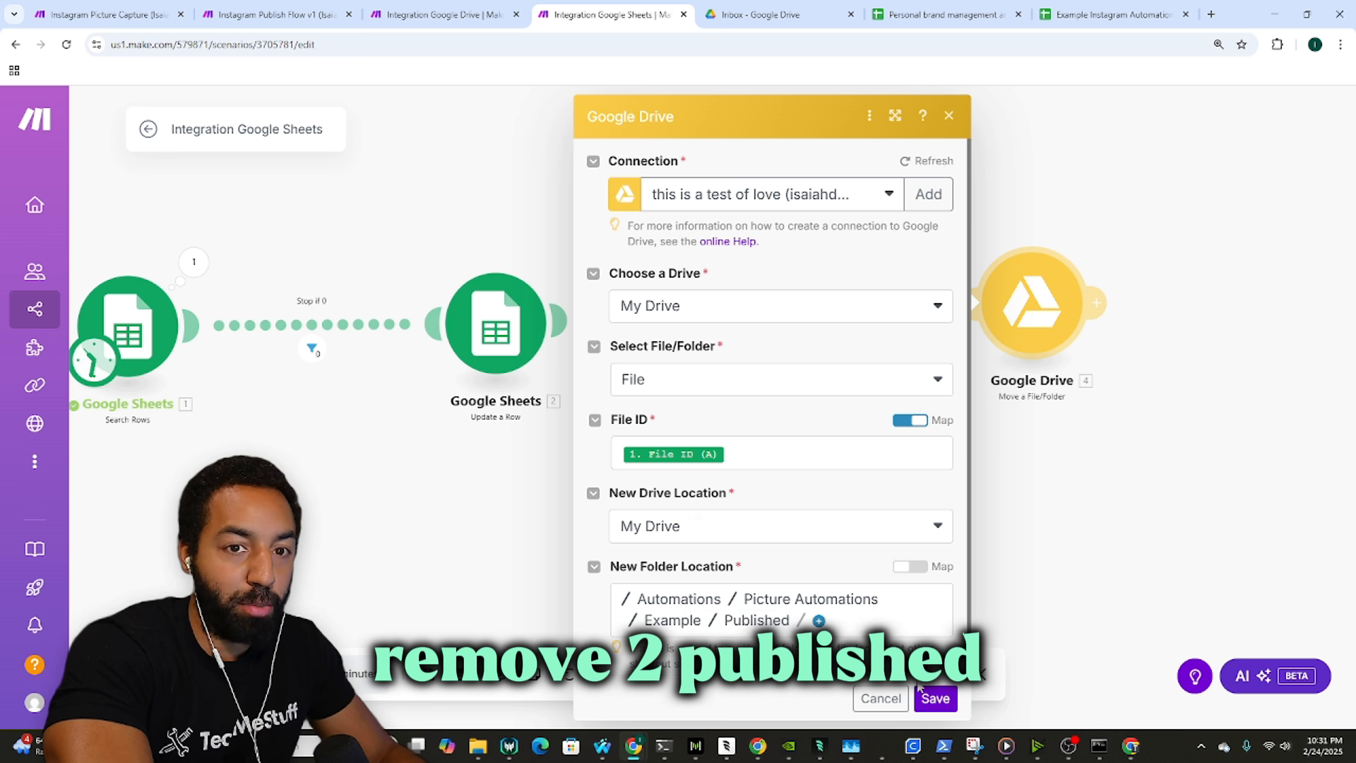
click(935, 697)
click(269, 14)
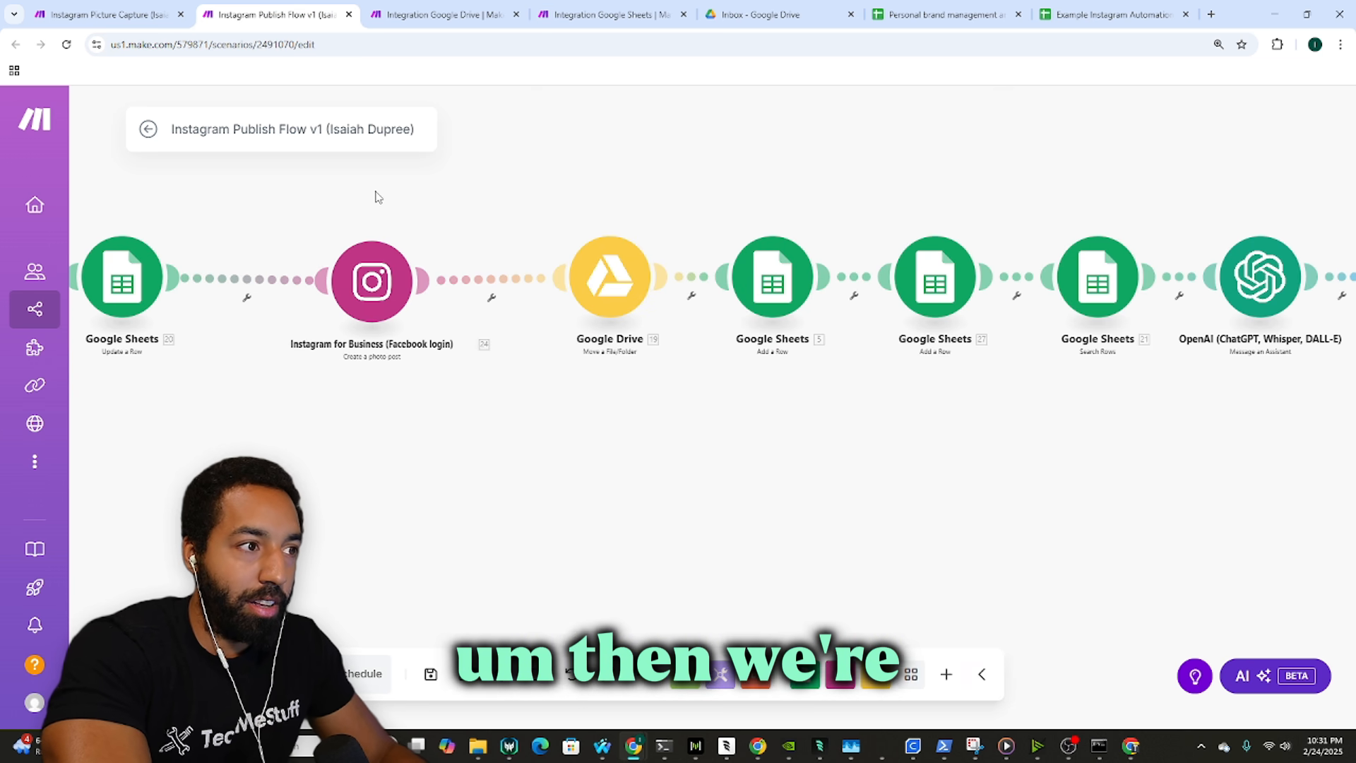
Step: Inspect both add-a-row Sheets modules in Instagram Publish Flow v1, then return to Integration Google Sheets
scroll(375, 196, down, 5)
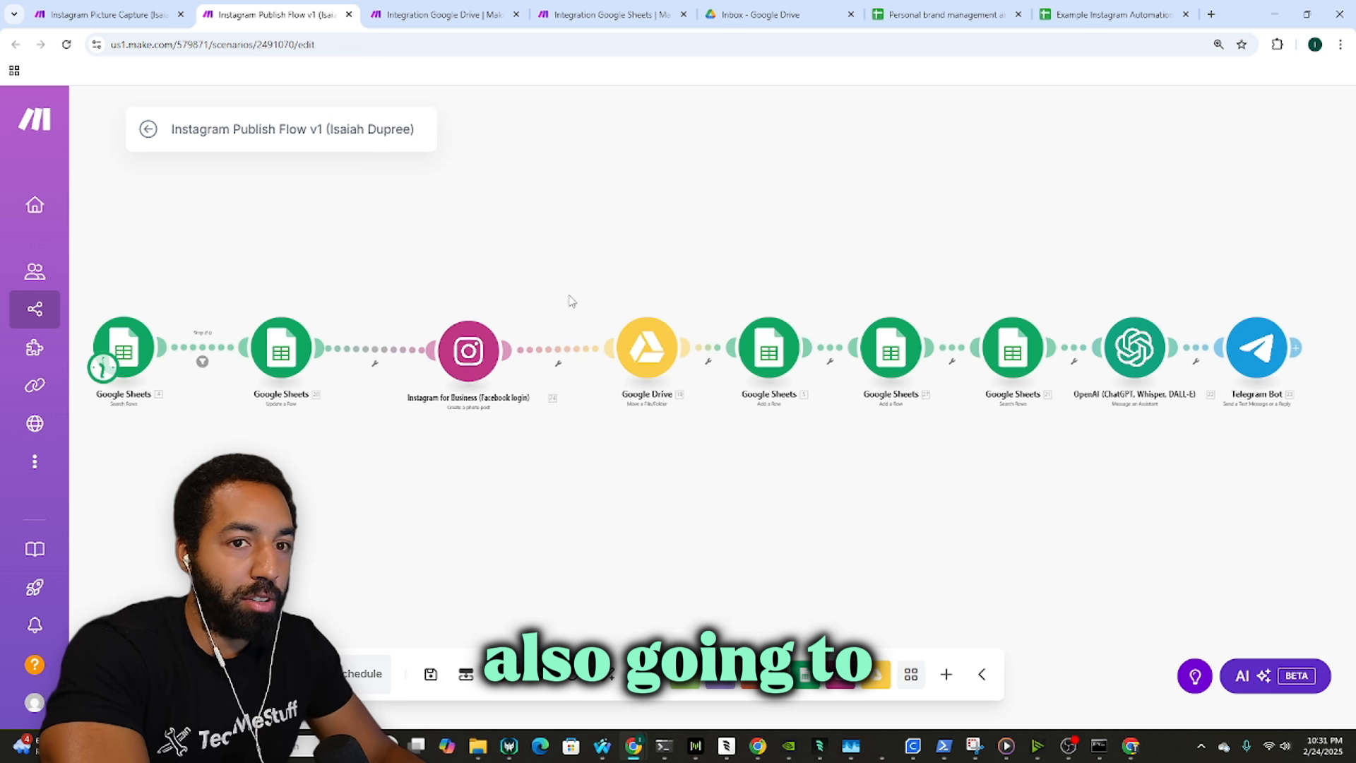
scroll(900, 313, up, 1)
drag(900, 313, 739, 301)
click(579, 336)
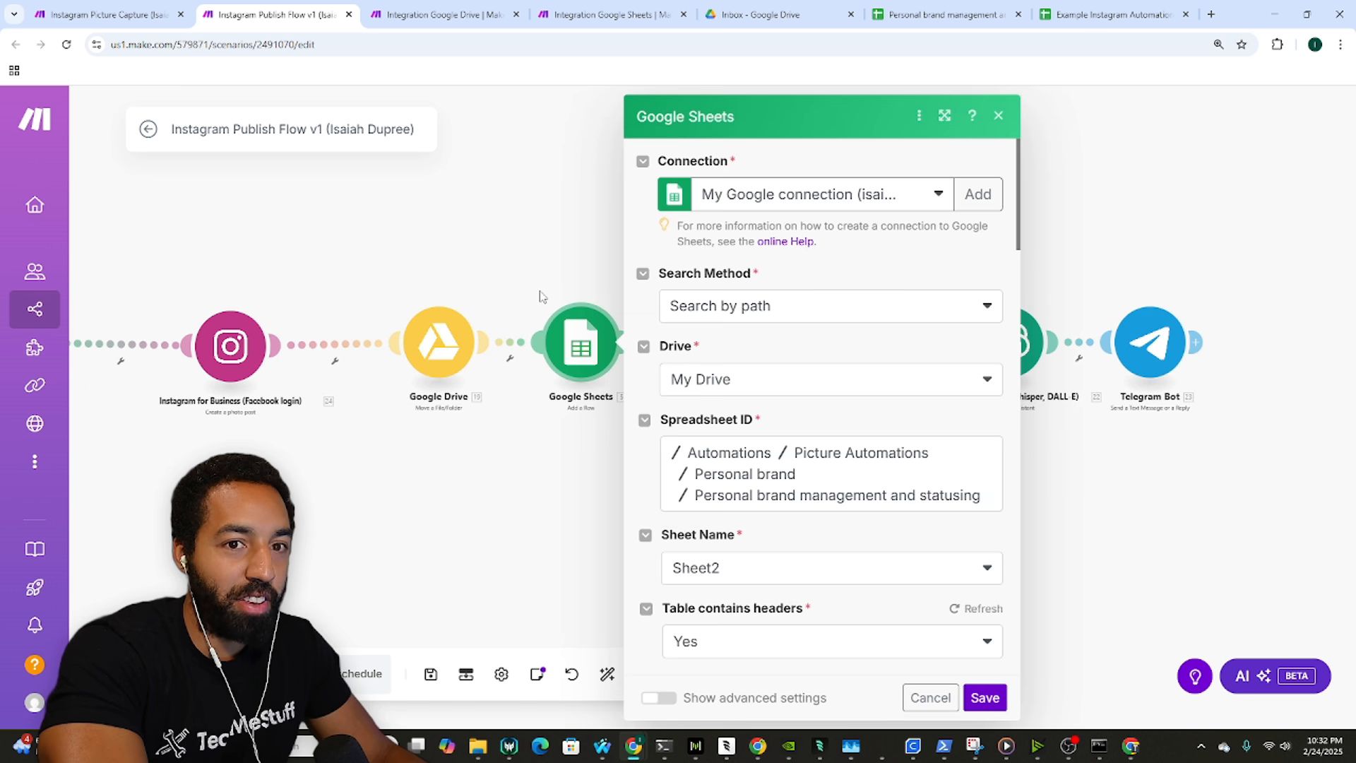
click(559, 293)
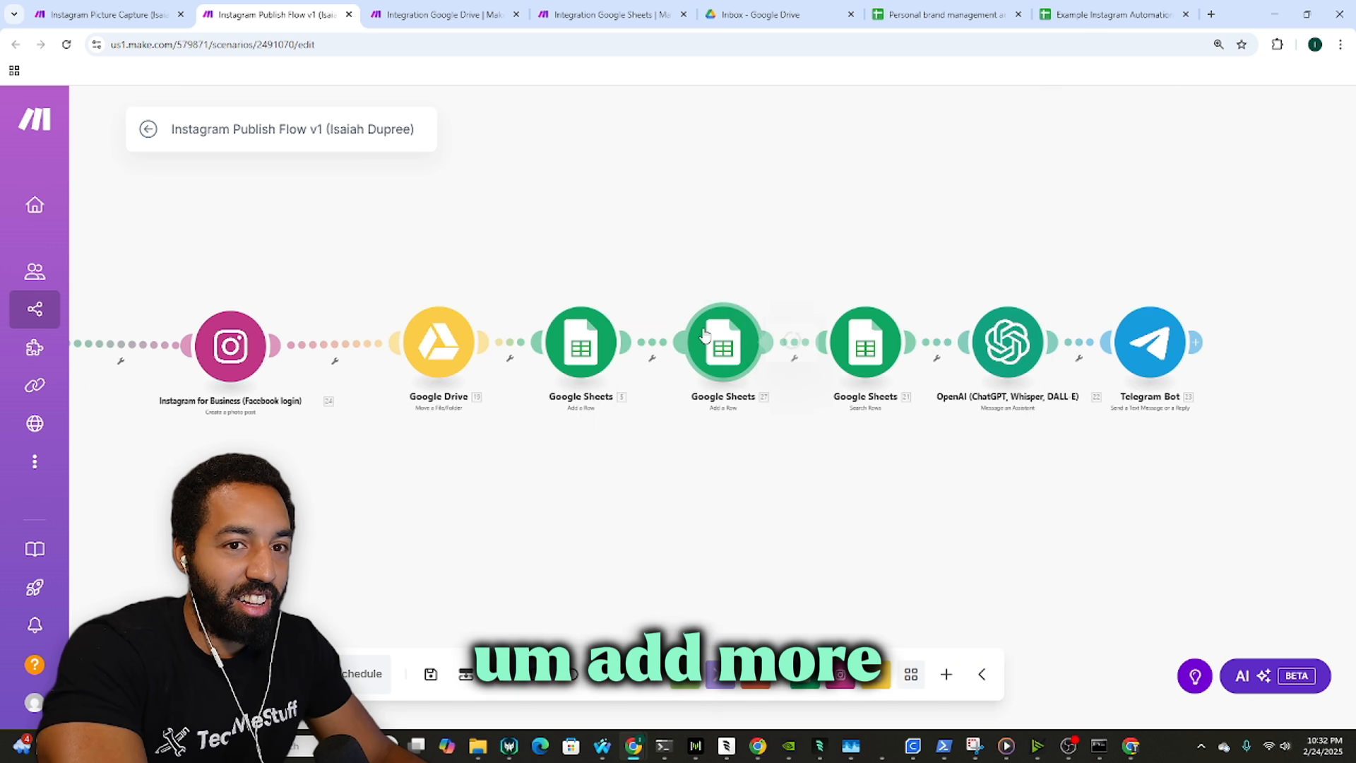
click(713, 340)
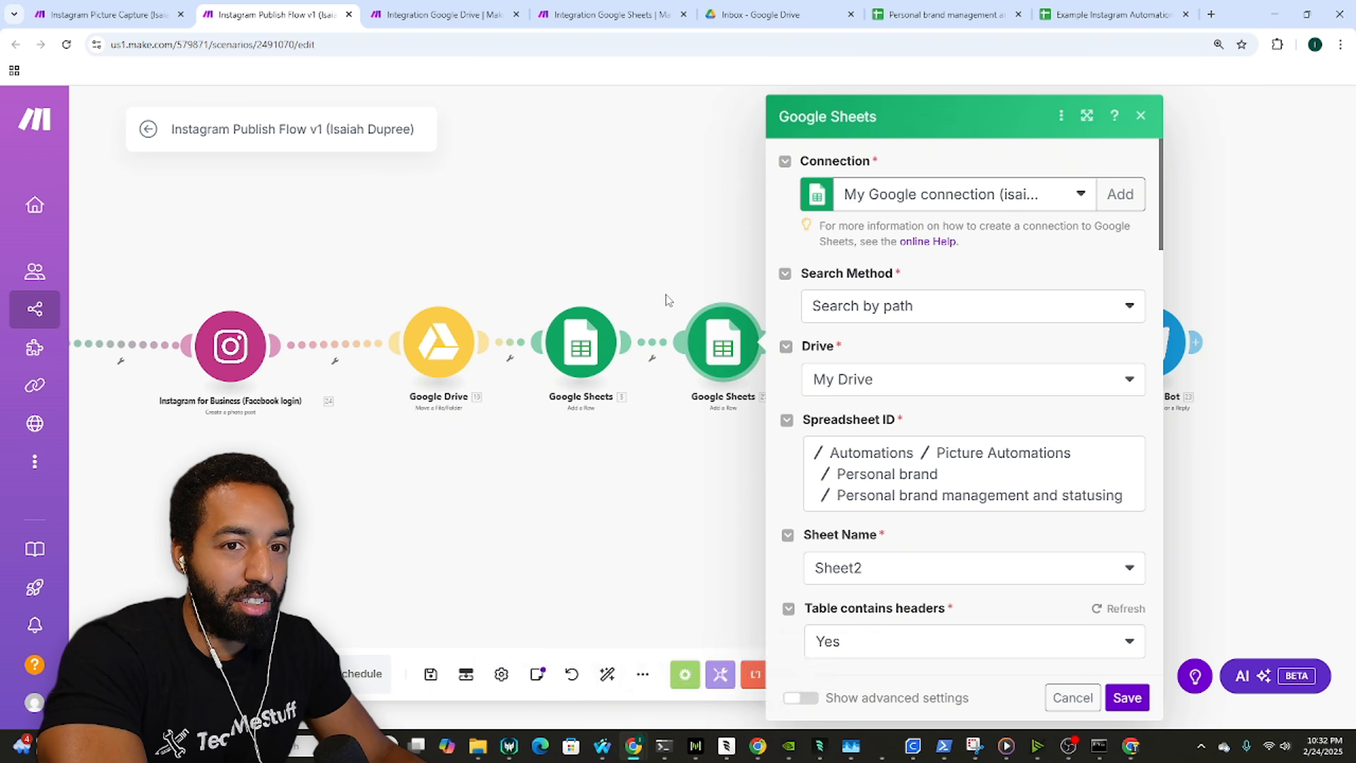
click(663, 301)
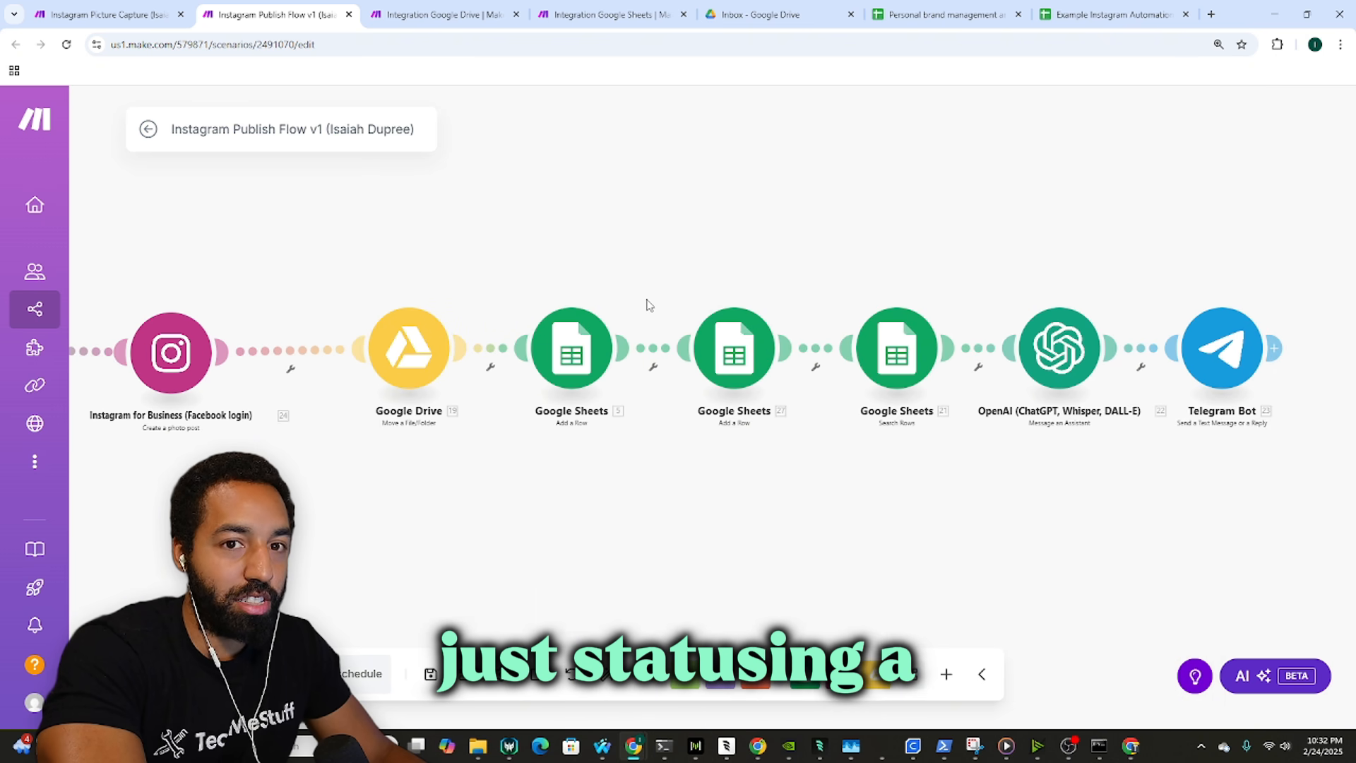
click(445, 14)
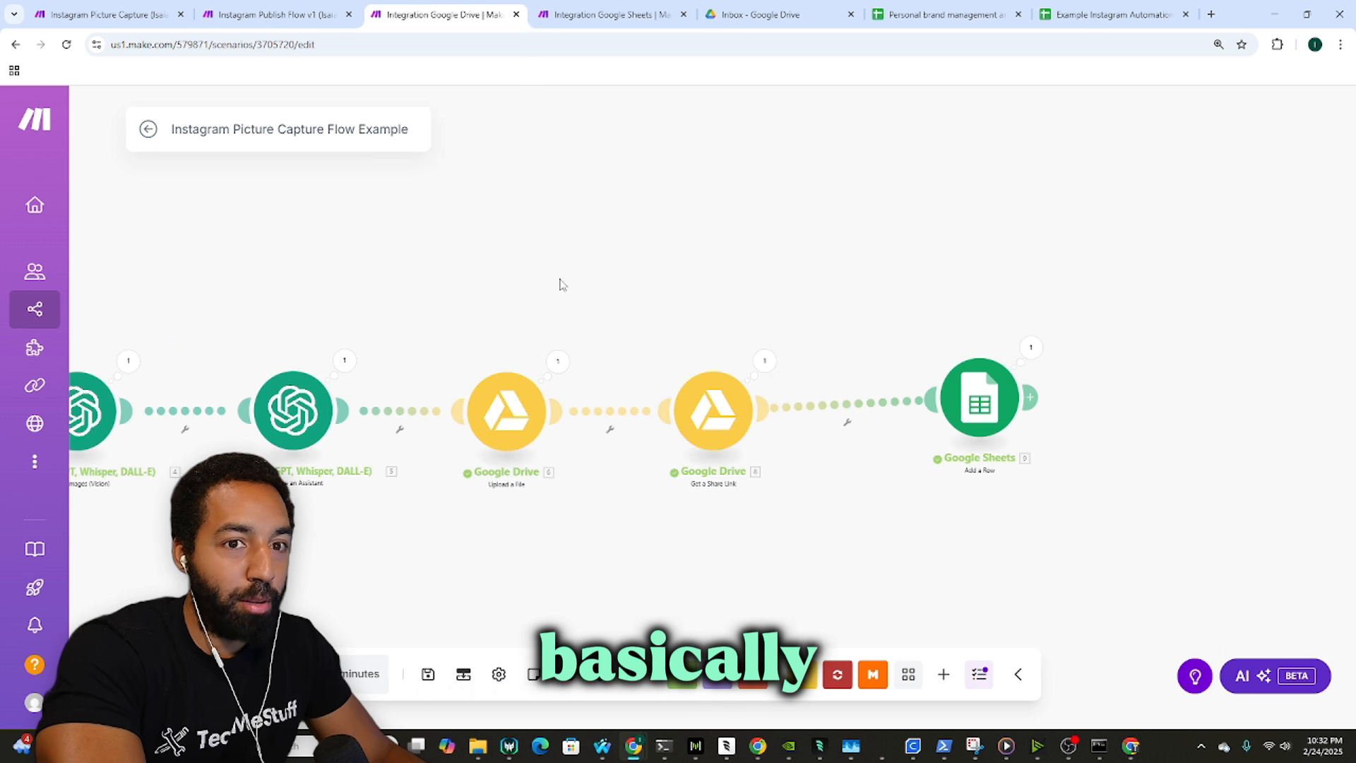
click(607, 14)
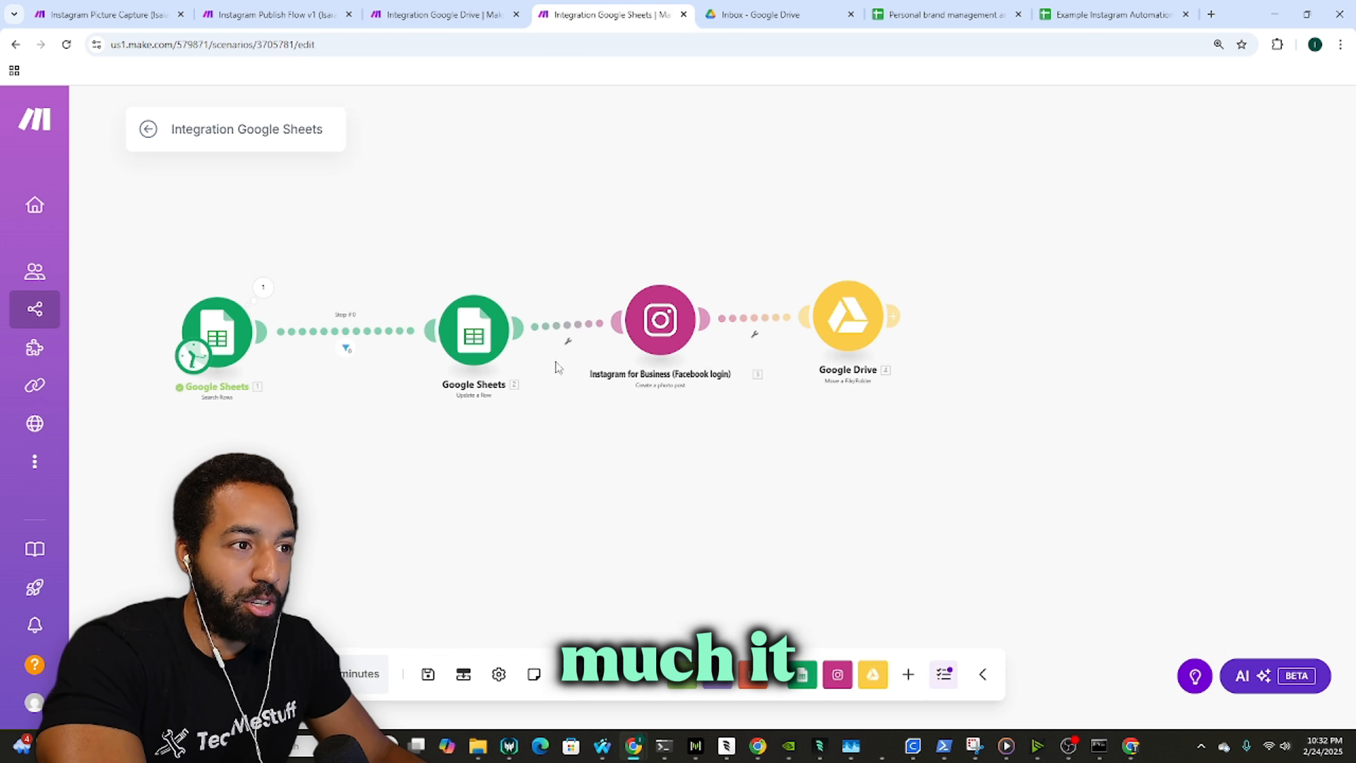
click(453, 358)
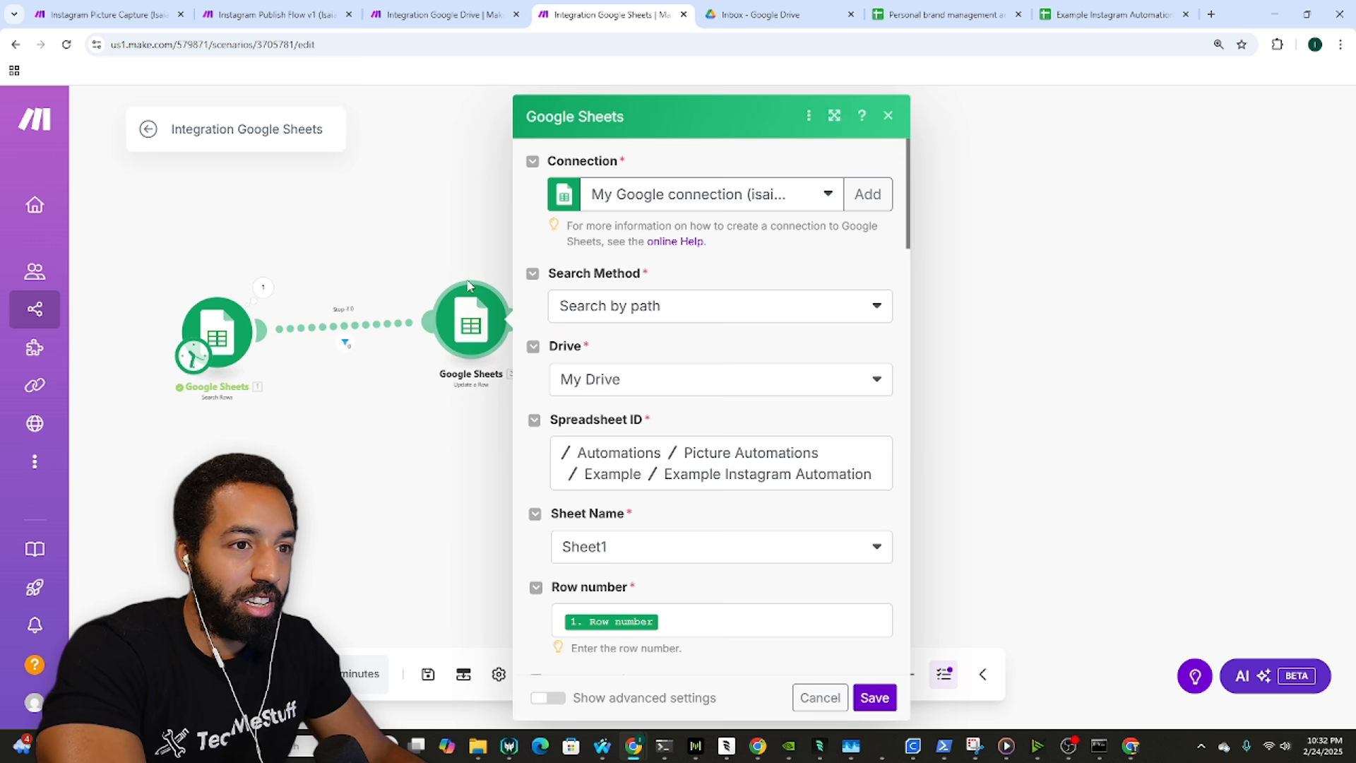
scroll(716, 394, down, 12)
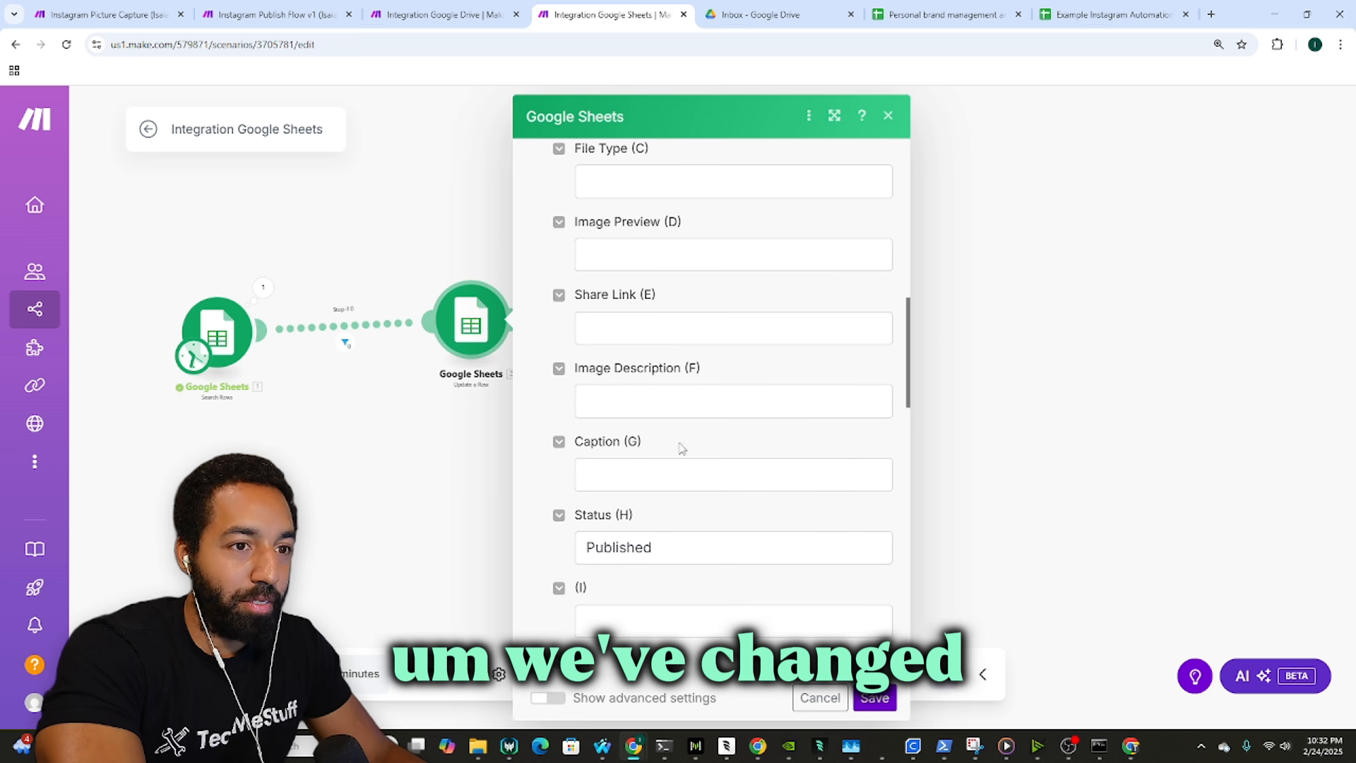
click(874, 697)
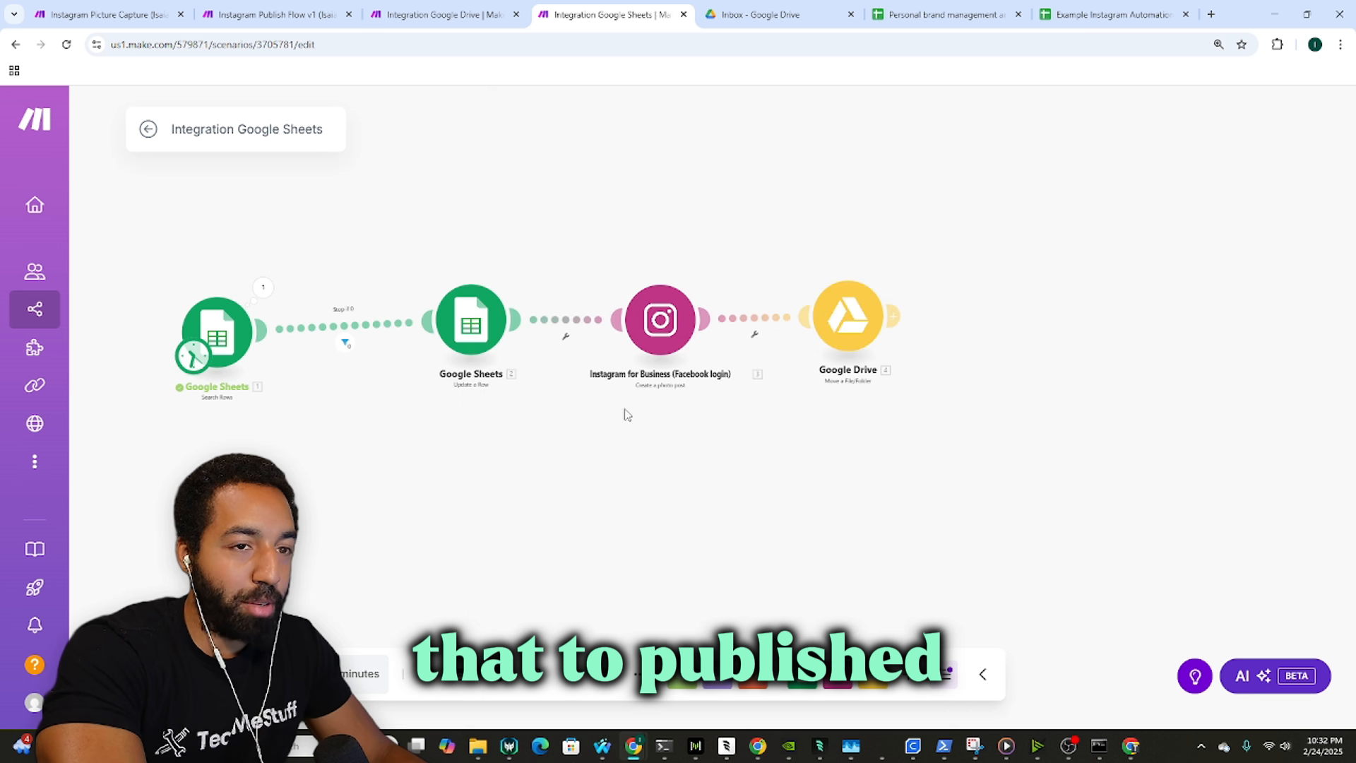
click(660, 319)
scroll(852, 364, down, 1)
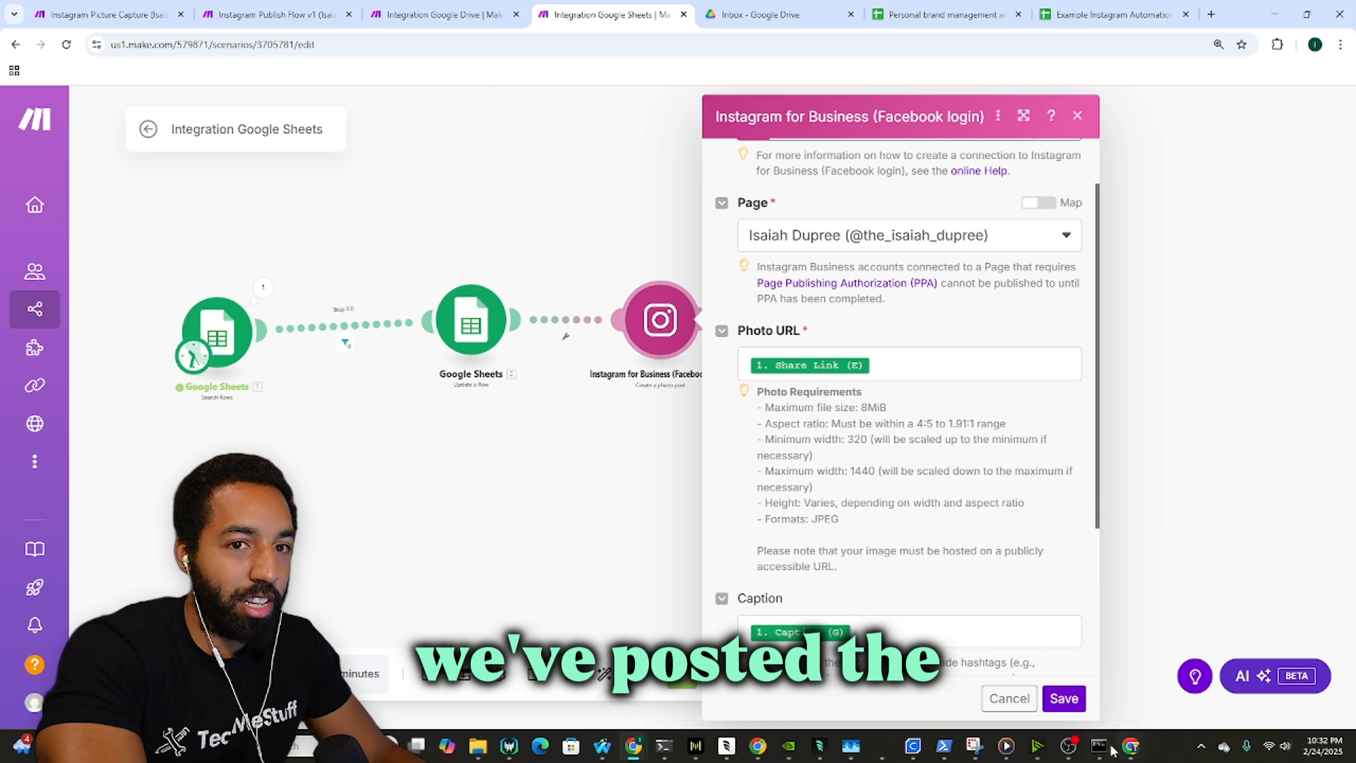
click(1063, 698)
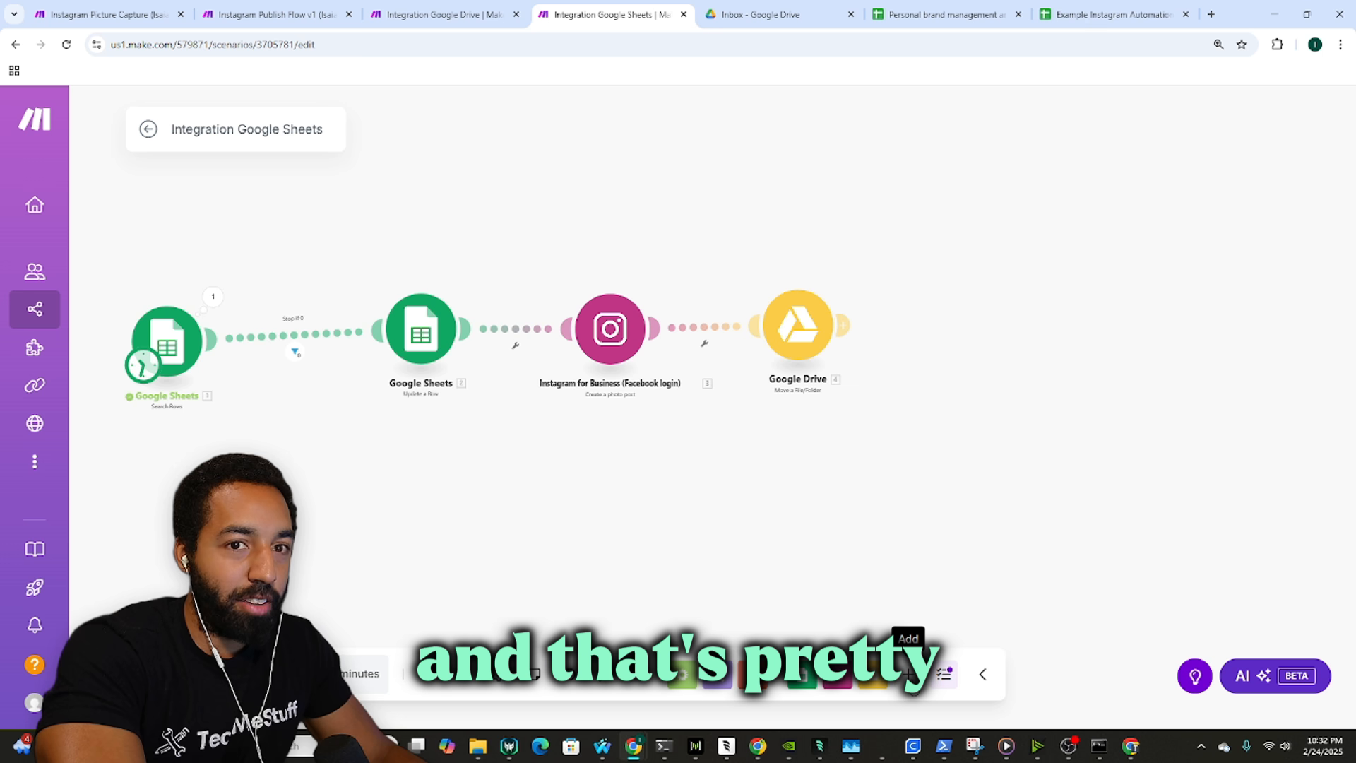
scroll(662, 532, down, 2)
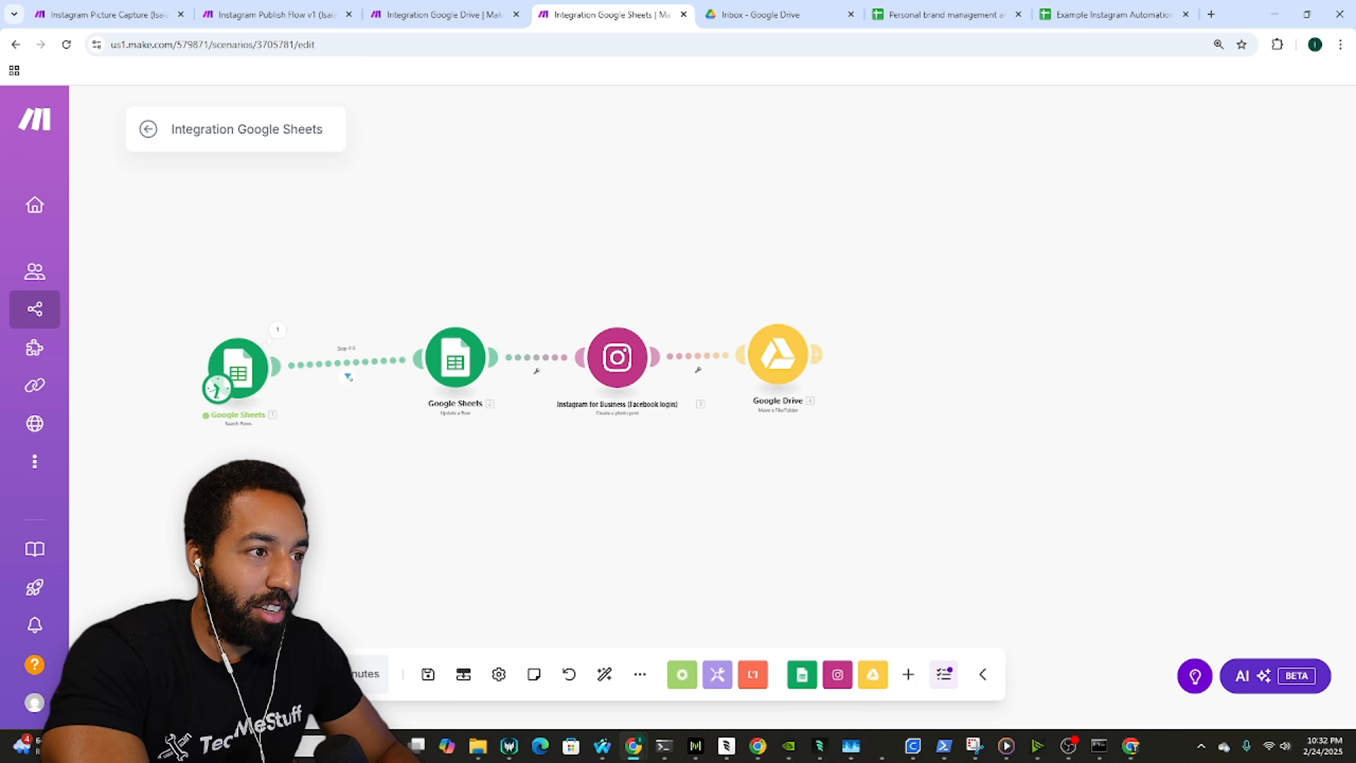
scroll(288, 344, up, 5)
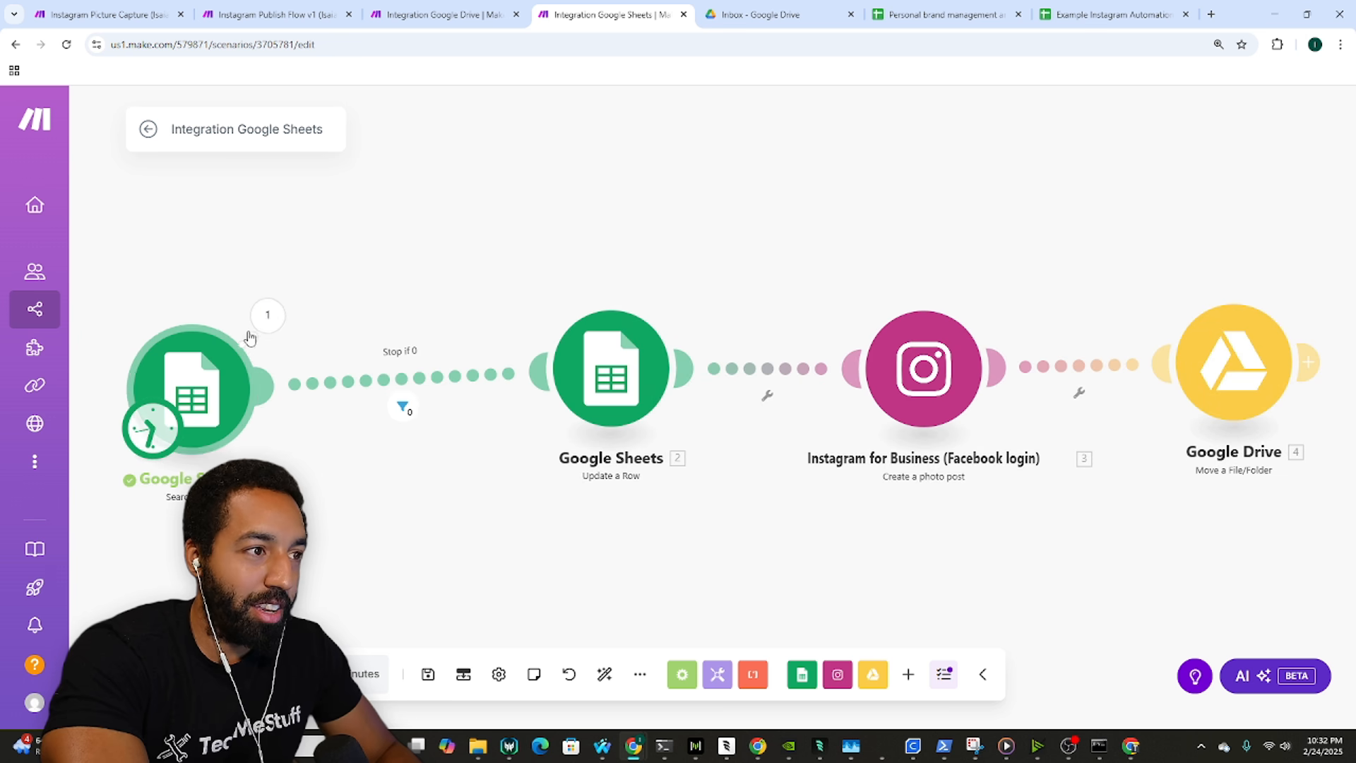
Step: Inspect the Search Rows module's last run and settings, comparing both spreadsheets
click(262, 324)
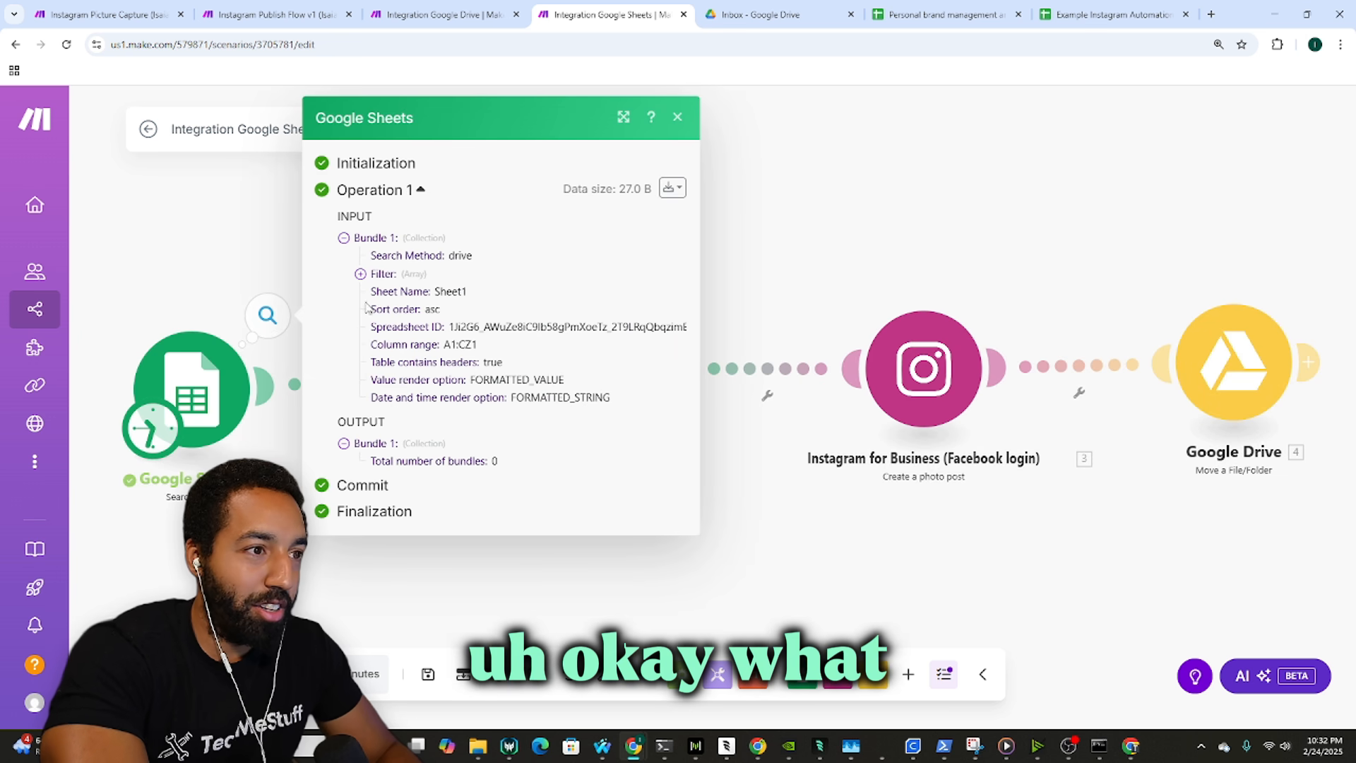
drag(254, 273, 336, 270)
click(292, 373)
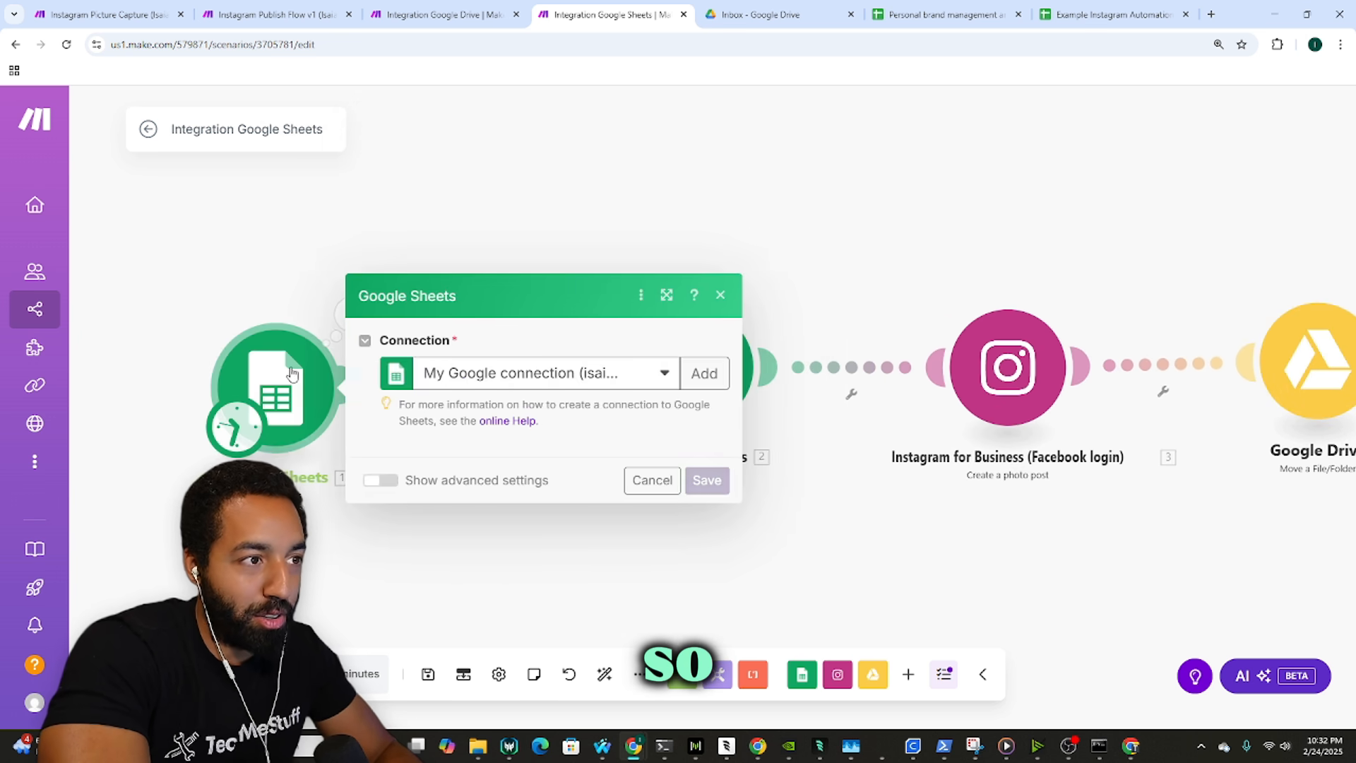
click(943, 14)
click(1109, 14)
click(975, 15)
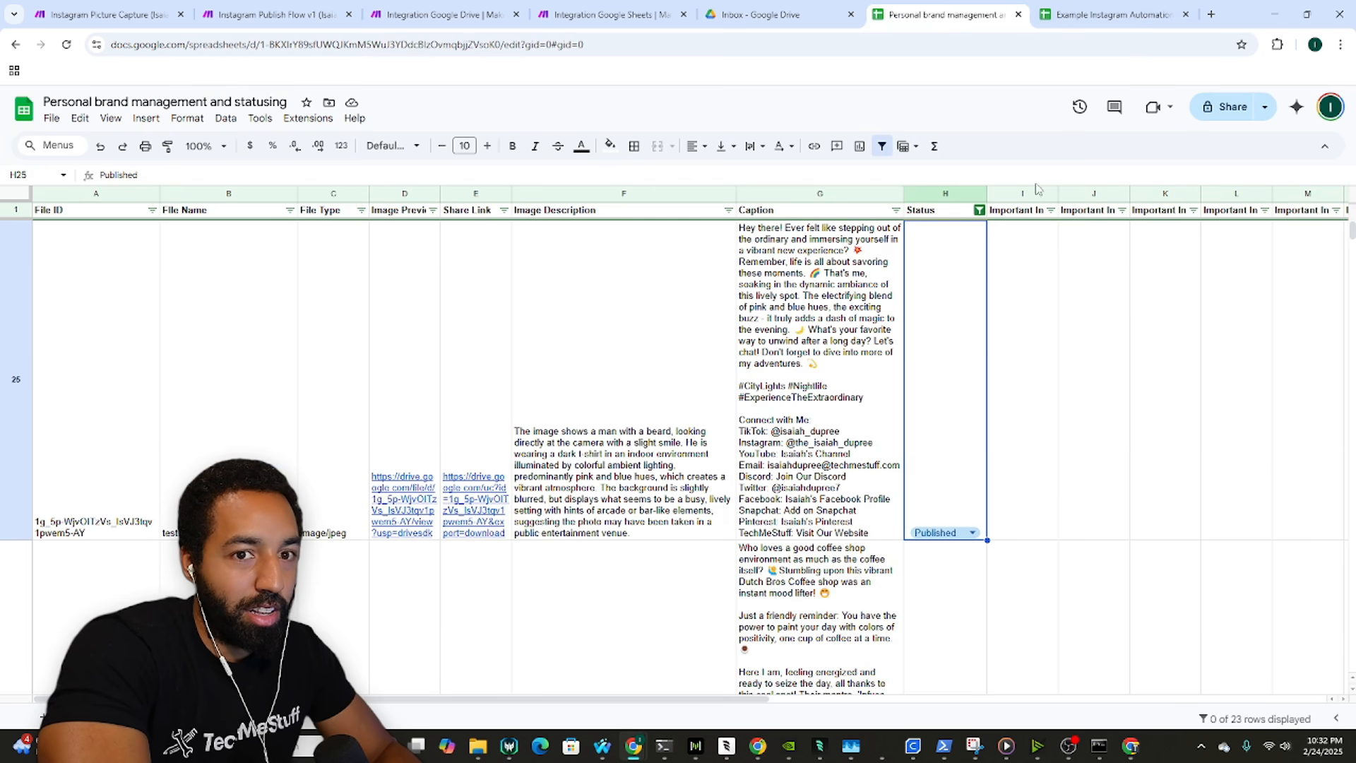
click(1108, 14)
click(841, 351)
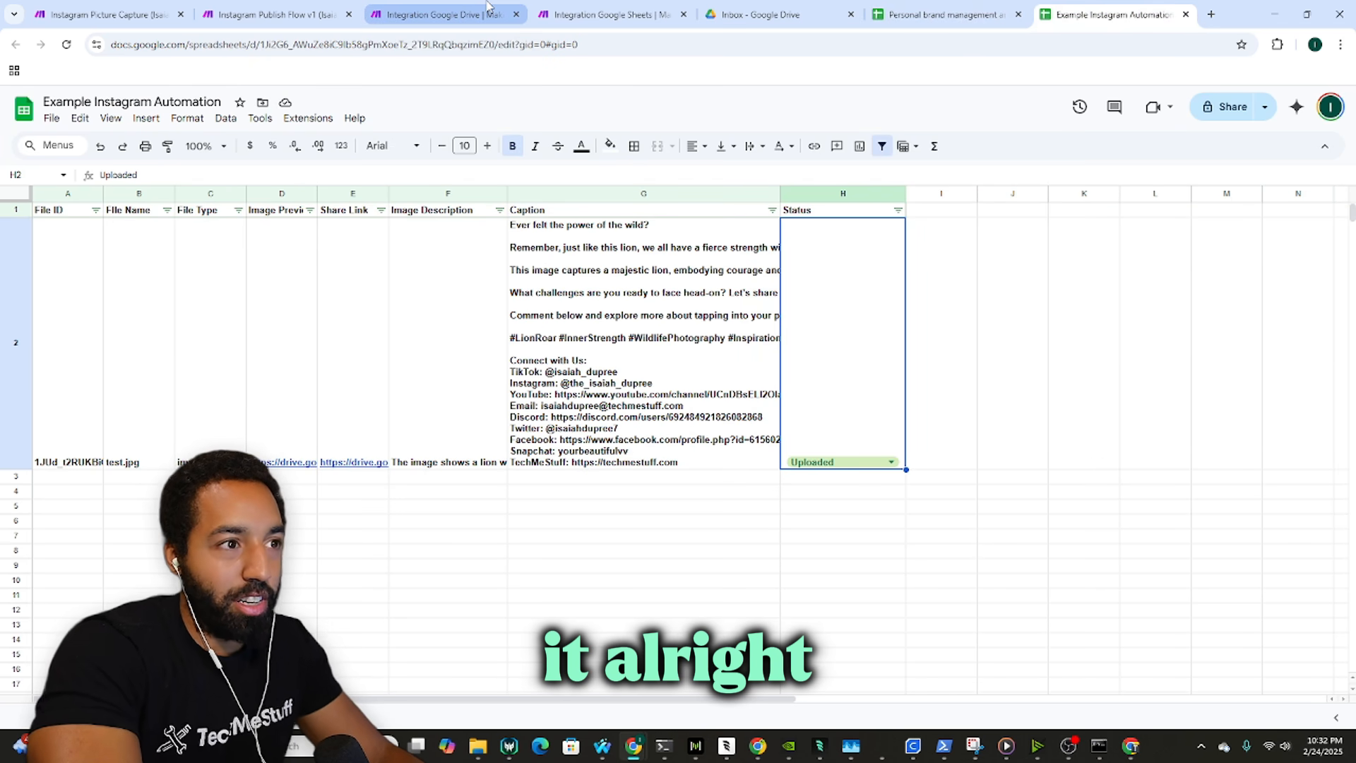
click(488, 14)
key(ctrl+Tab)
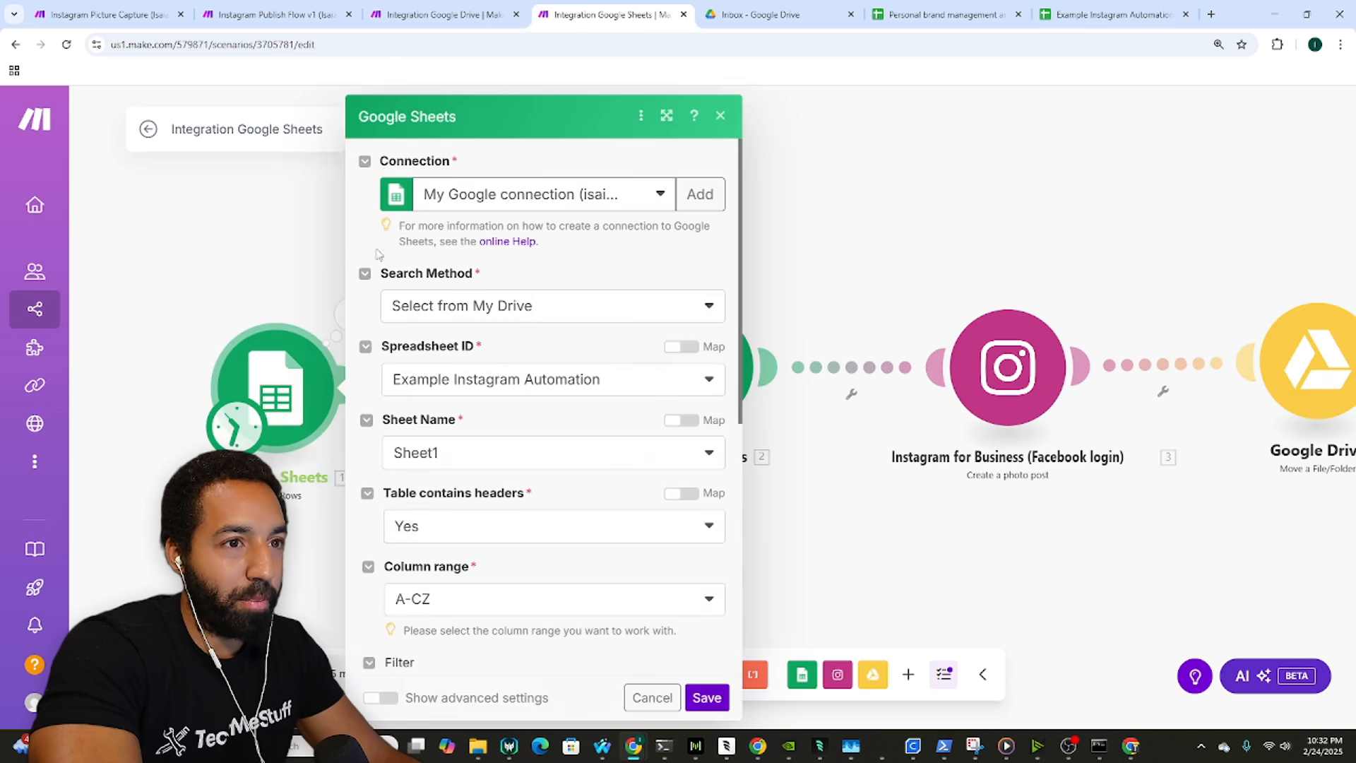
click(304, 421)
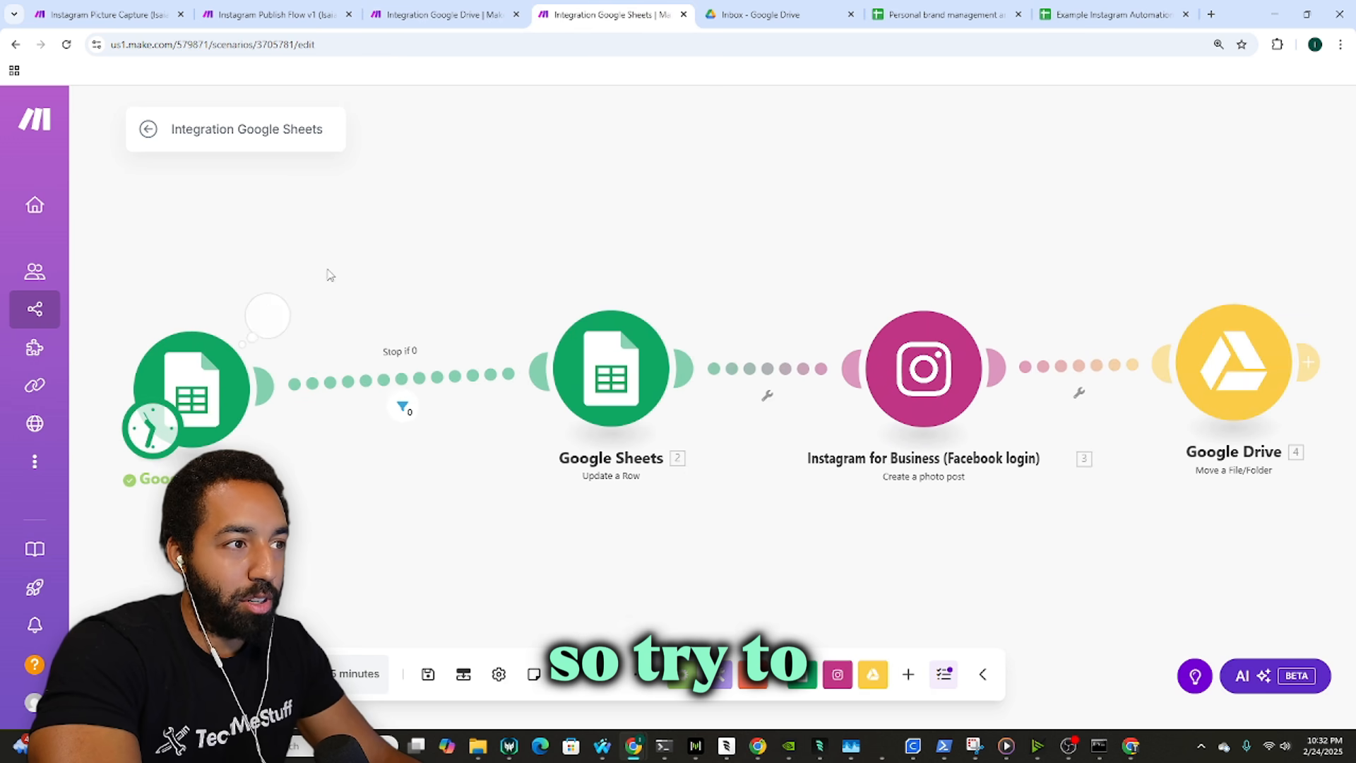
Step: Edit the Search Rows filter's Reviewed value for the Status (H) column
click(281, 310)
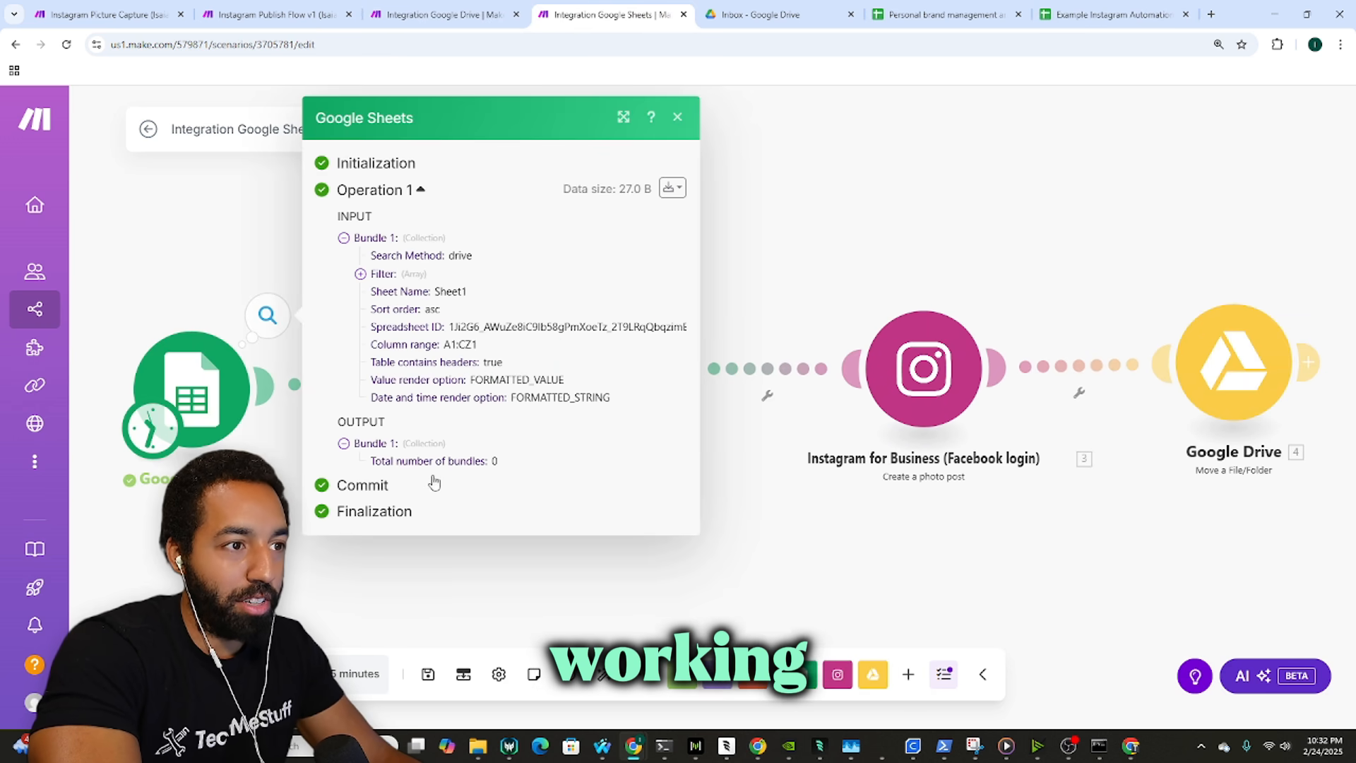
click(243, 397)
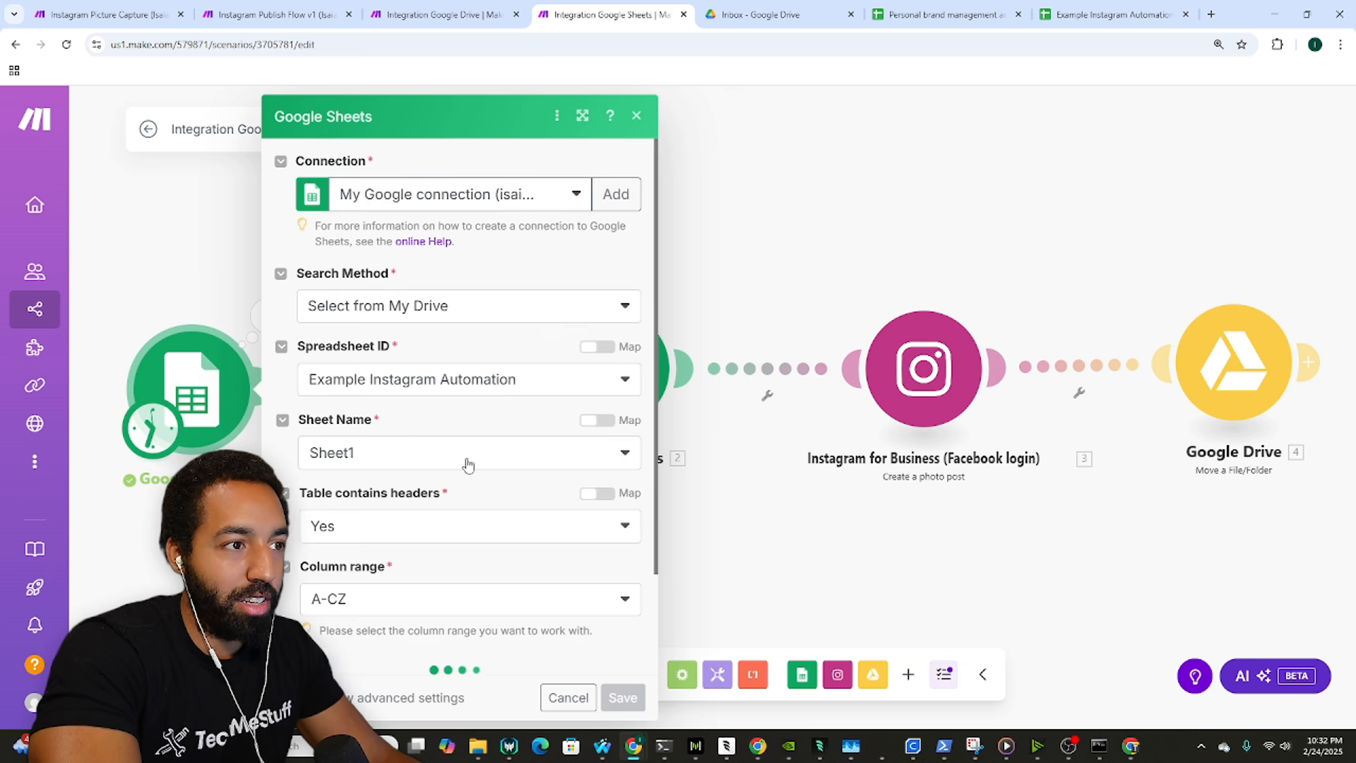
scroll(484, 439, down, 2)
scroll(483, 443, down, 5)
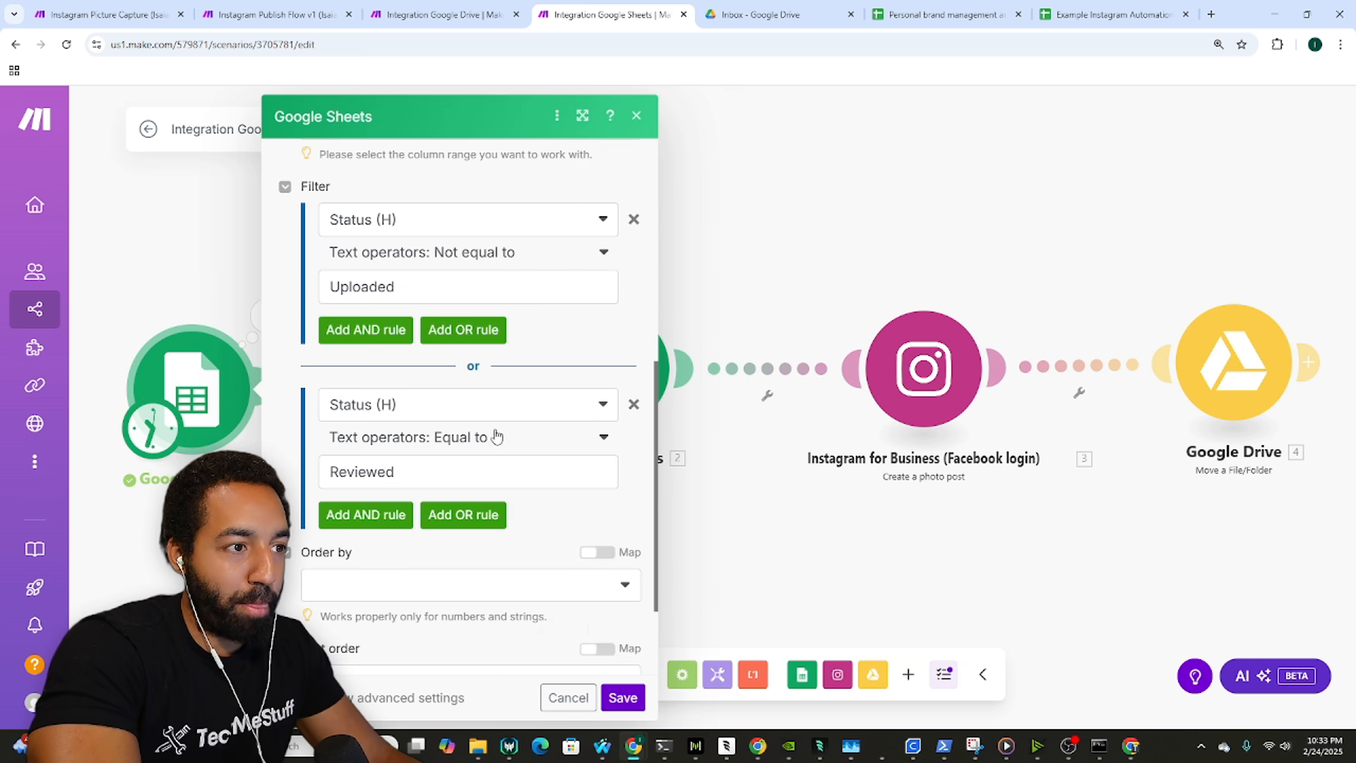
click(469, 474)
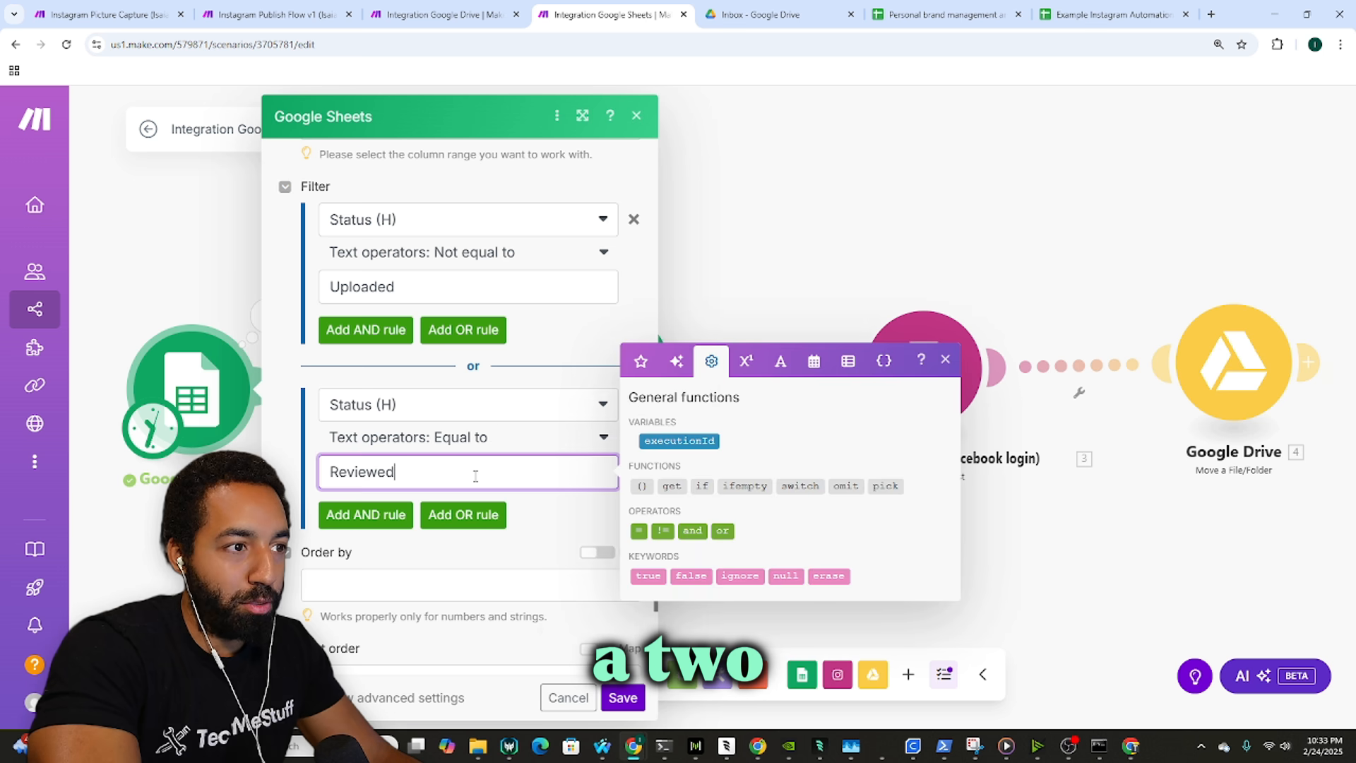
click(1010, 7)
click(1127, 7)
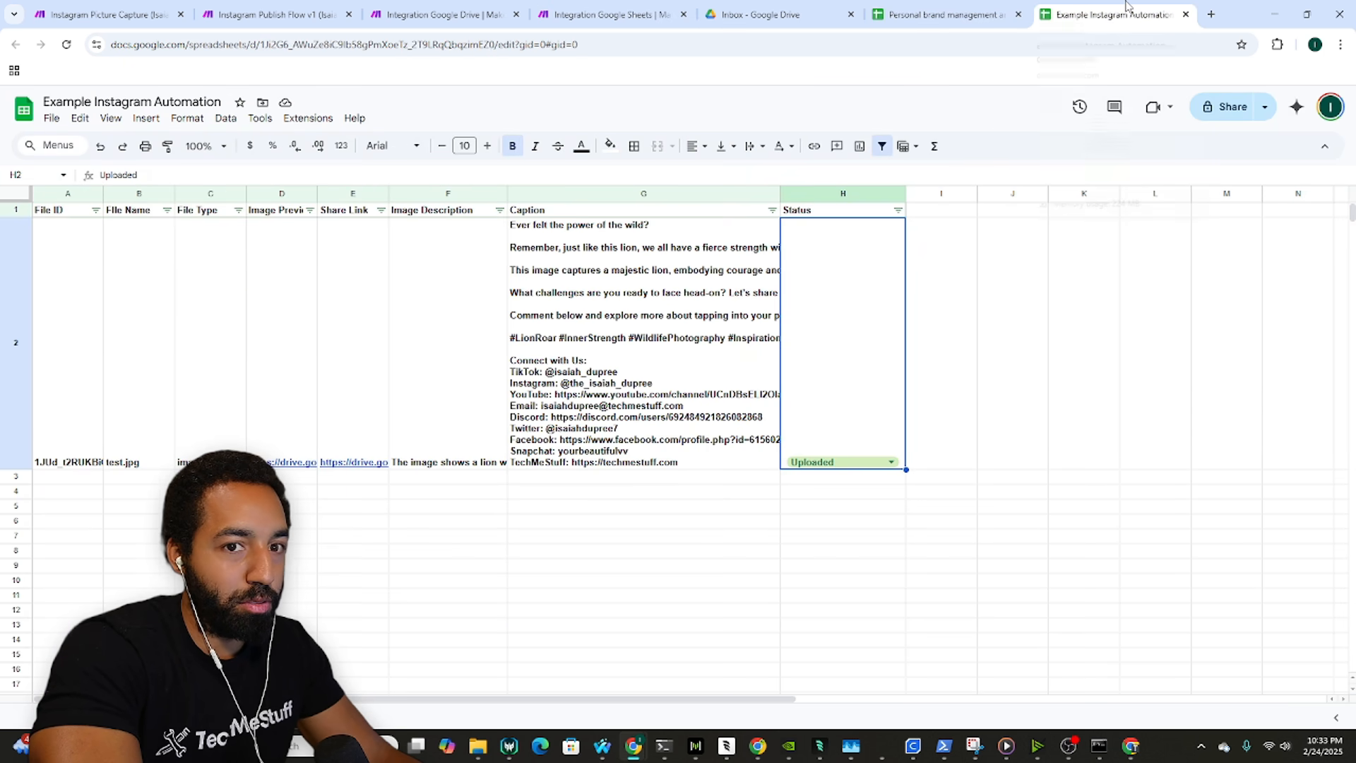
click(438, 13)
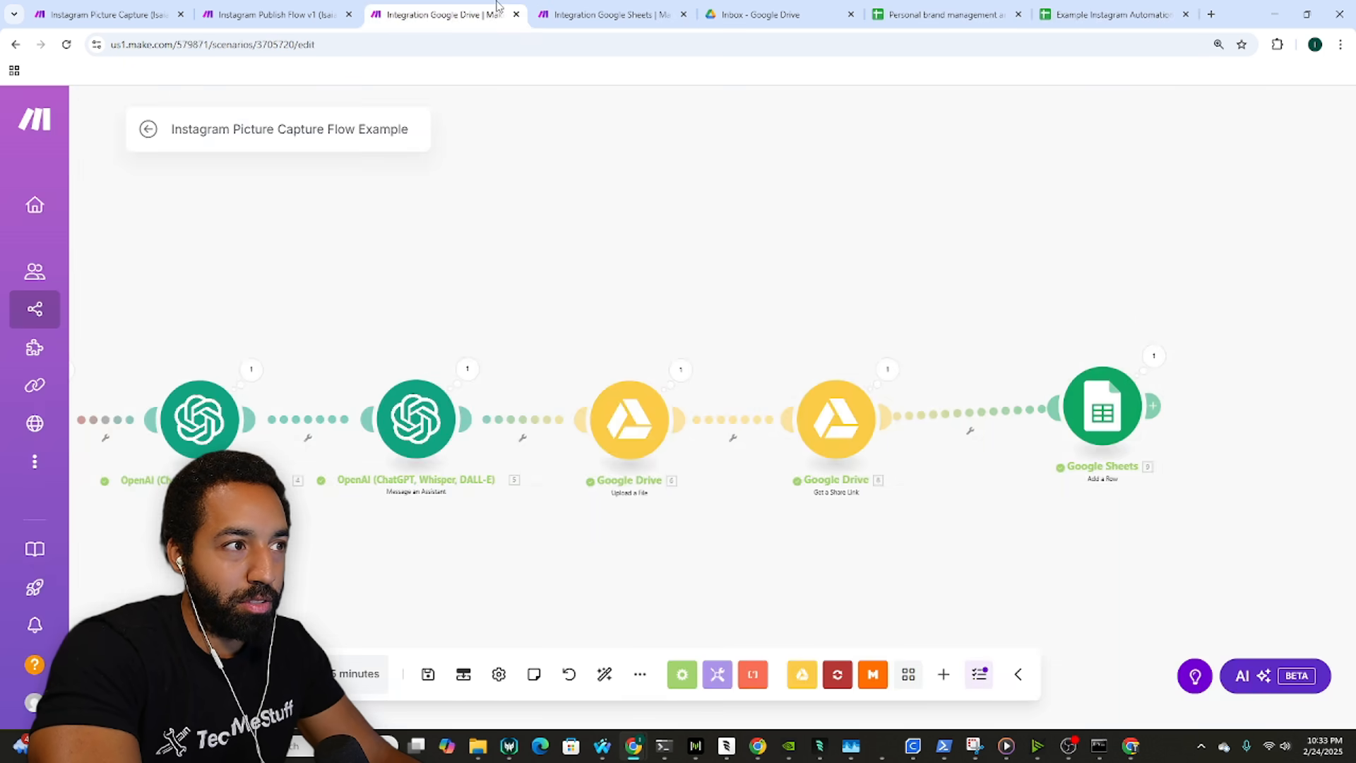
click(592, 13)
scroll(487, 414, up, 3)
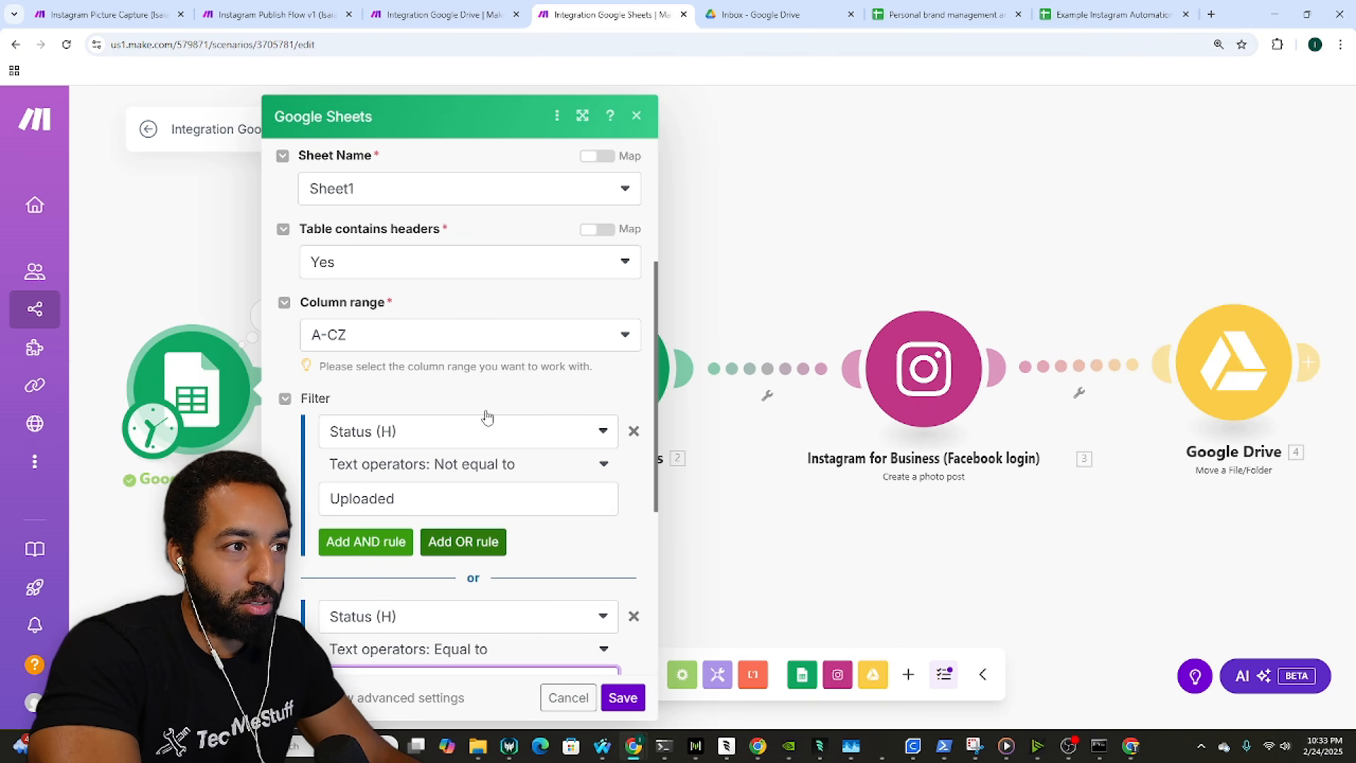
scroll(497, 414, up, 2)
scroll(497, 415, down, 3)
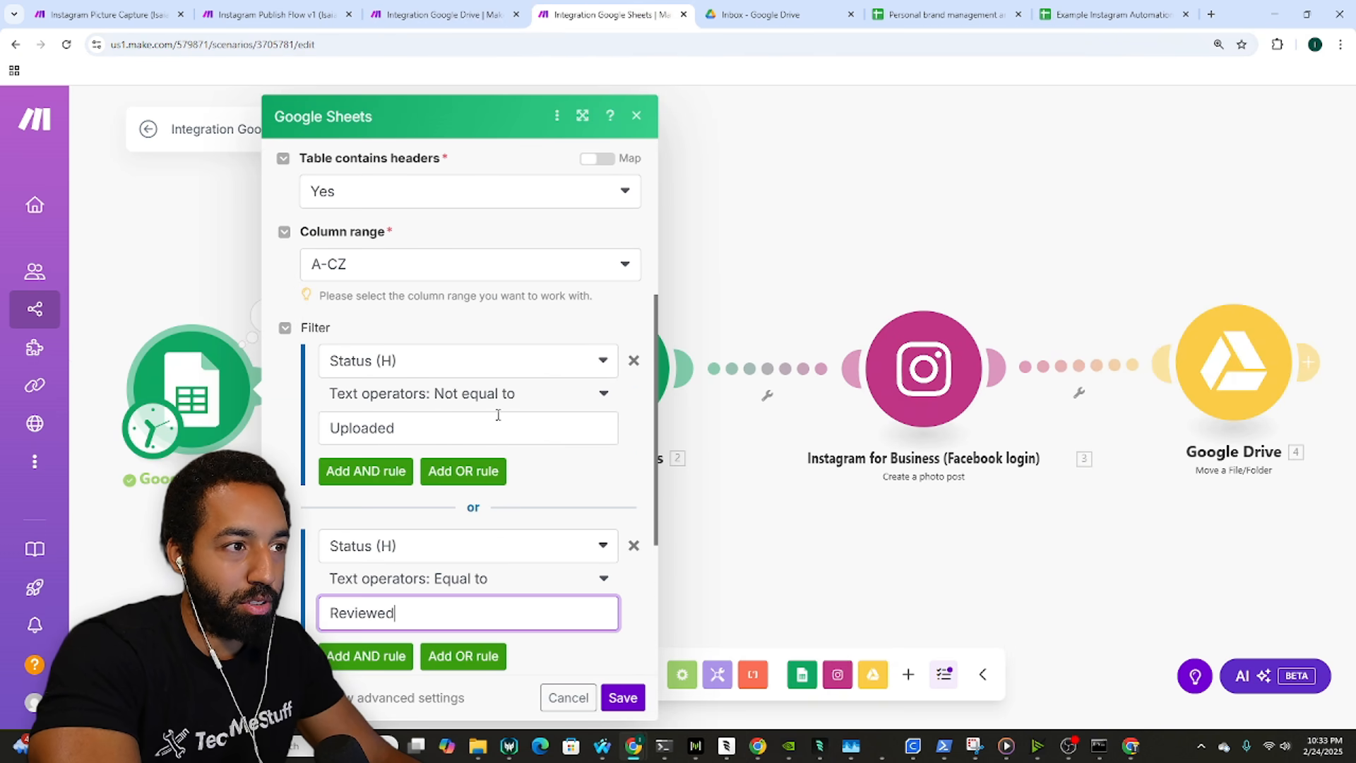
scroll(513, 423, down, 1)
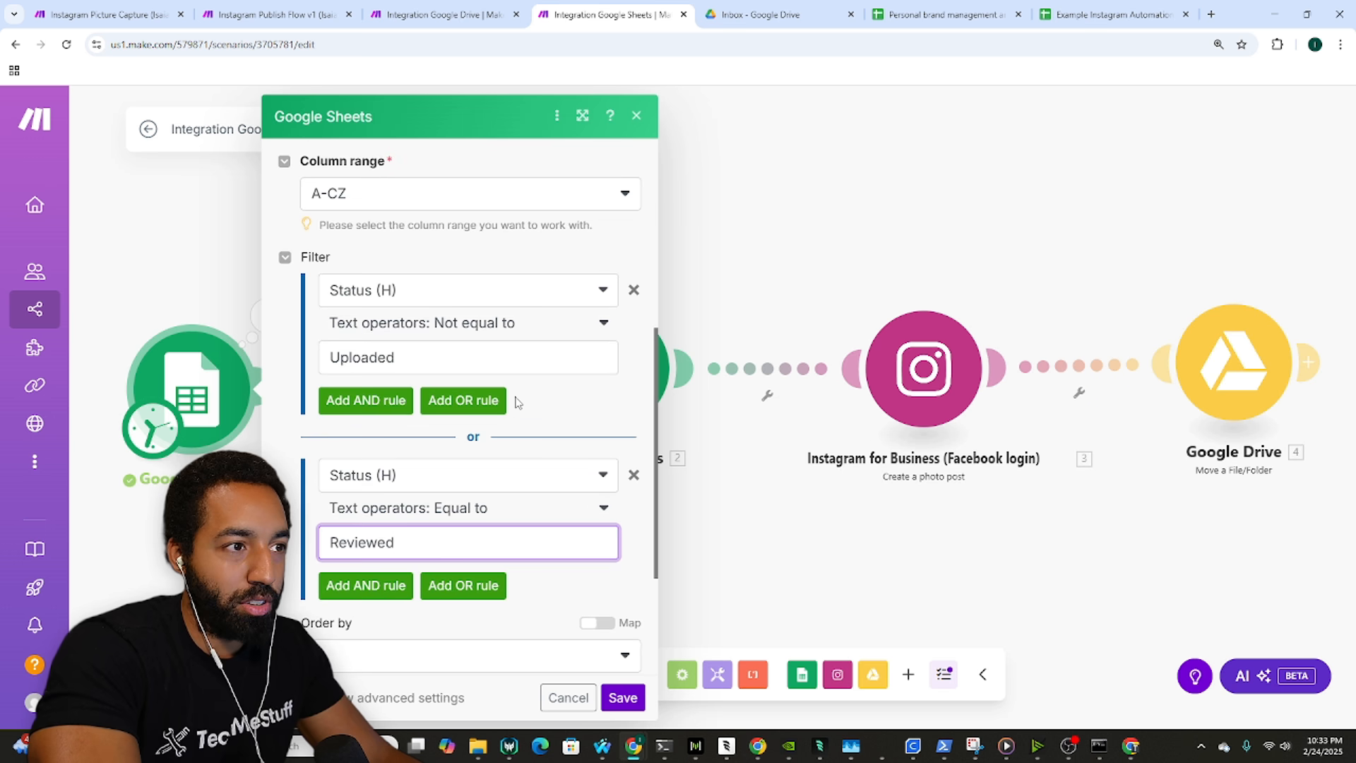
Step: Set cell H2 to Reviewed in the sheet and save the Search Rows filter
click(1099, 10)
click(895, 461)
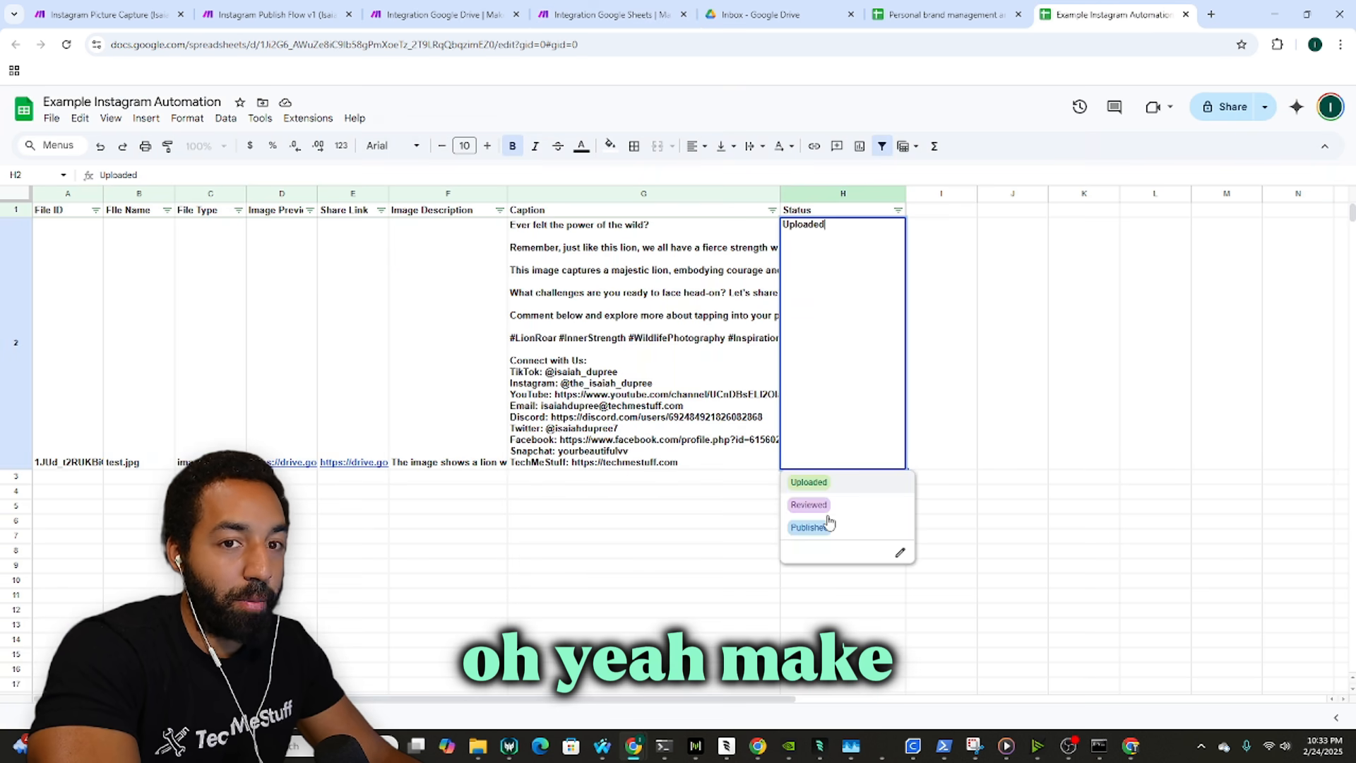
click(808, 504)
click(604, 14)
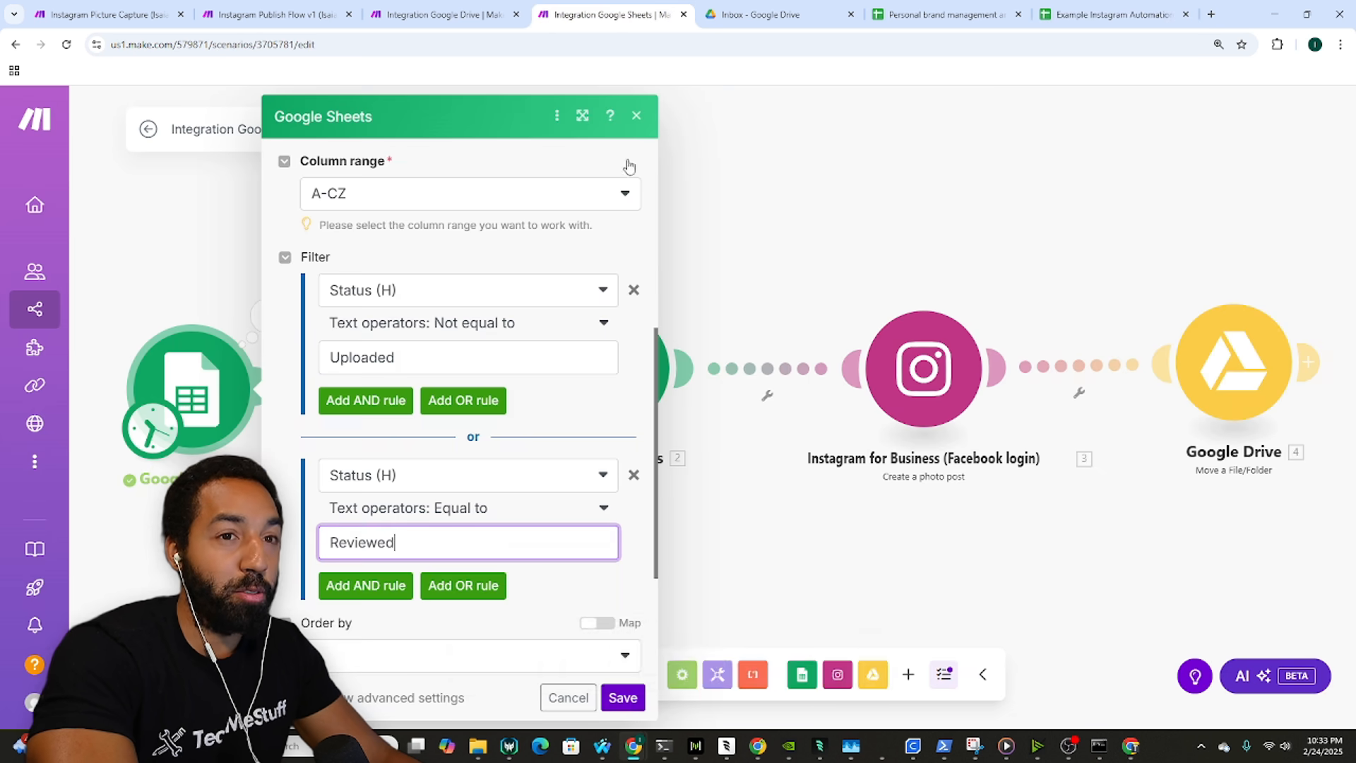
click(623, 698)
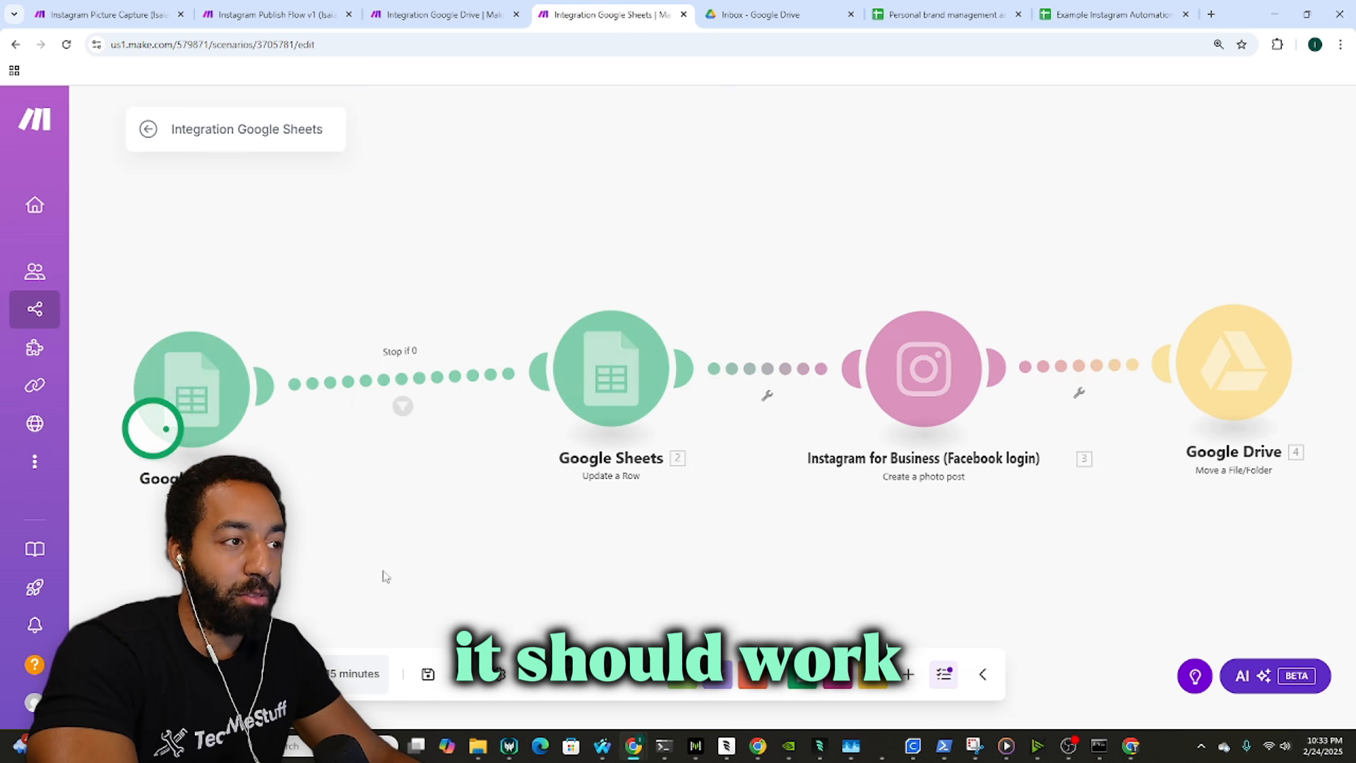
Step: Follow the single run through all four modules and check the row's status in the spreadsheet
drag(583, 549, 705, 548)
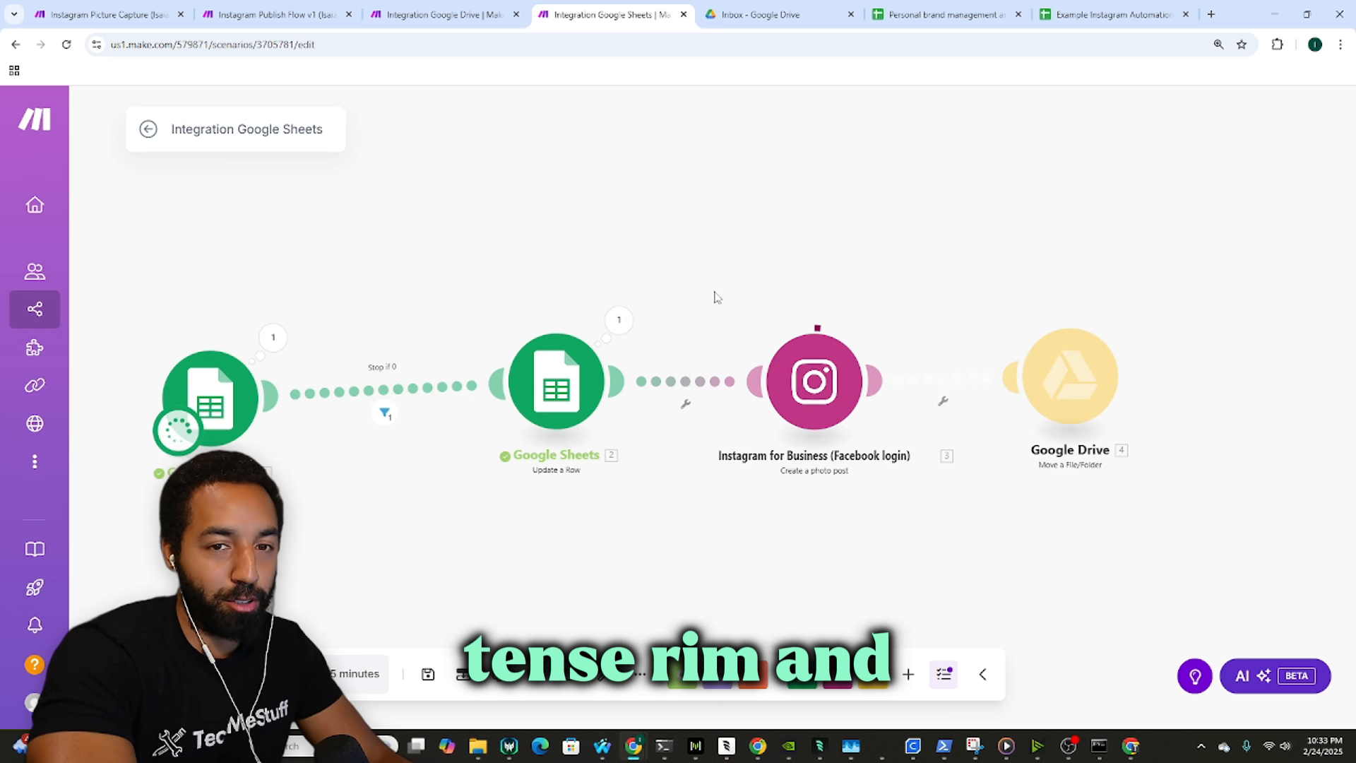
drag(724, 284, 674, 272)
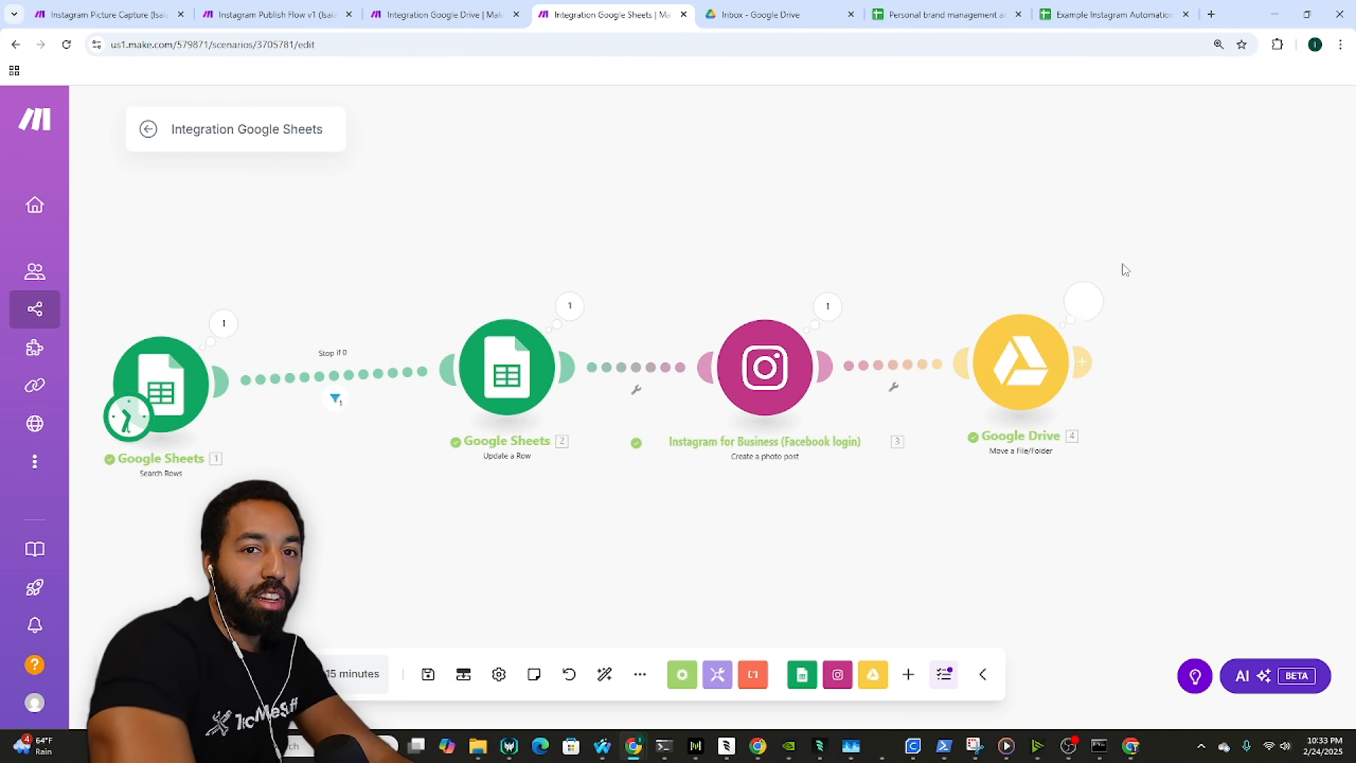
click(1100, 21)
click(942, 14)
Step: Browse the Example folder's Inbox, Converted and Published subfolders to confirm test.jpg reached Published
click(760, 8)
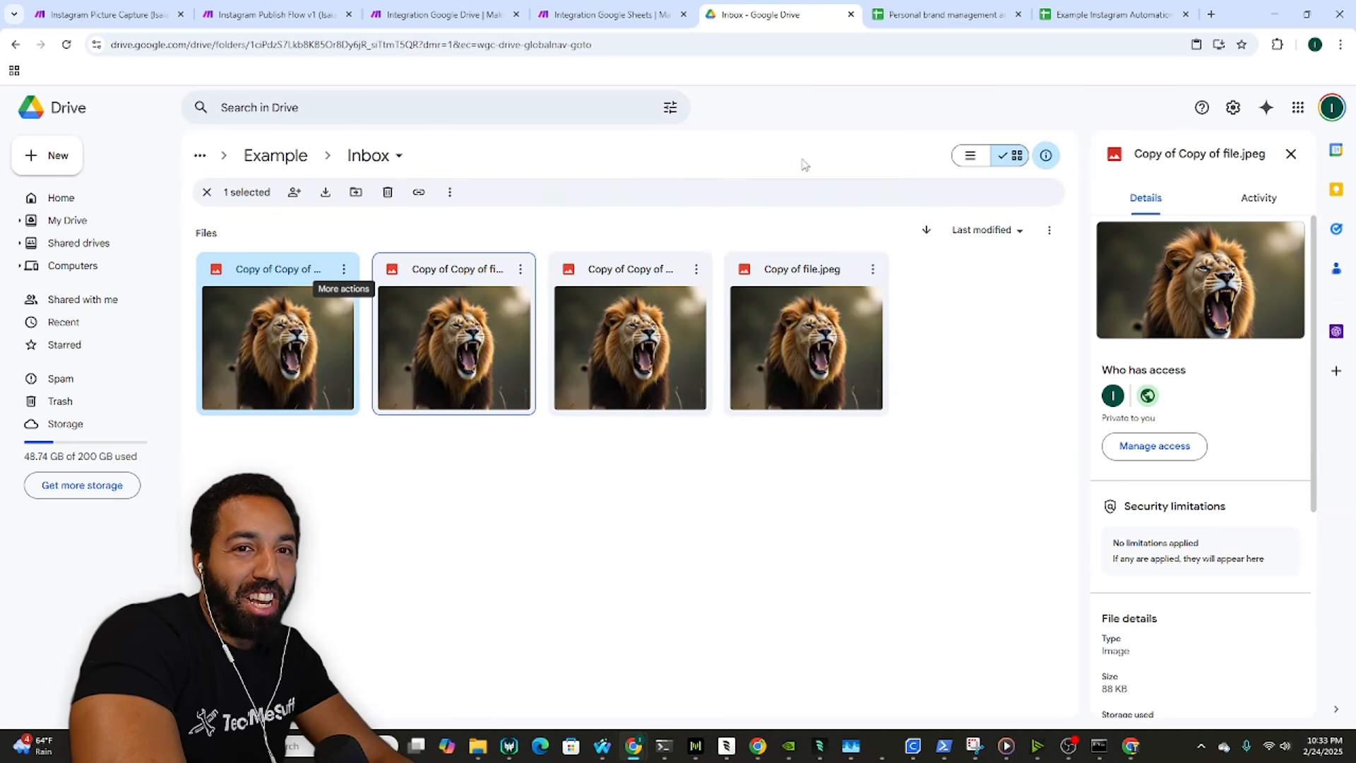
click(954, 11)
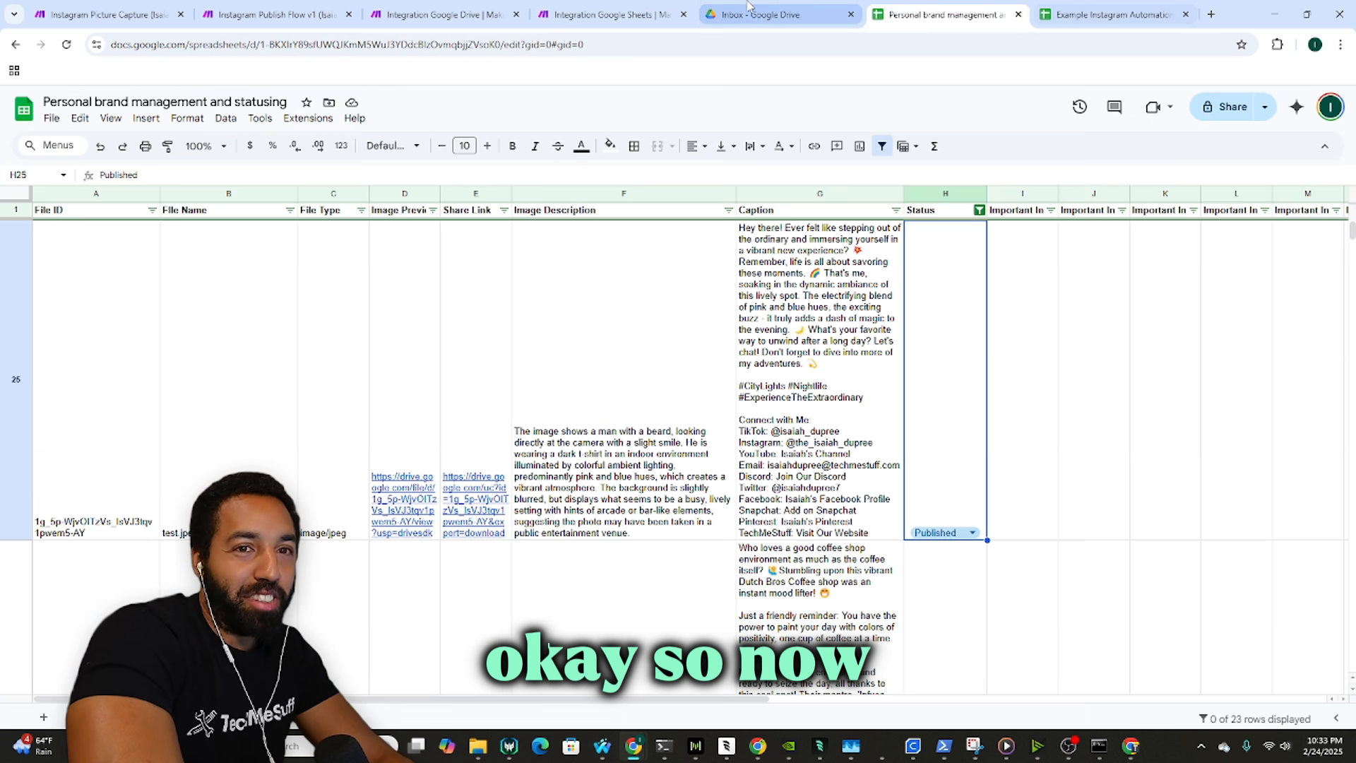
click(784, 8)
click(276, 155)
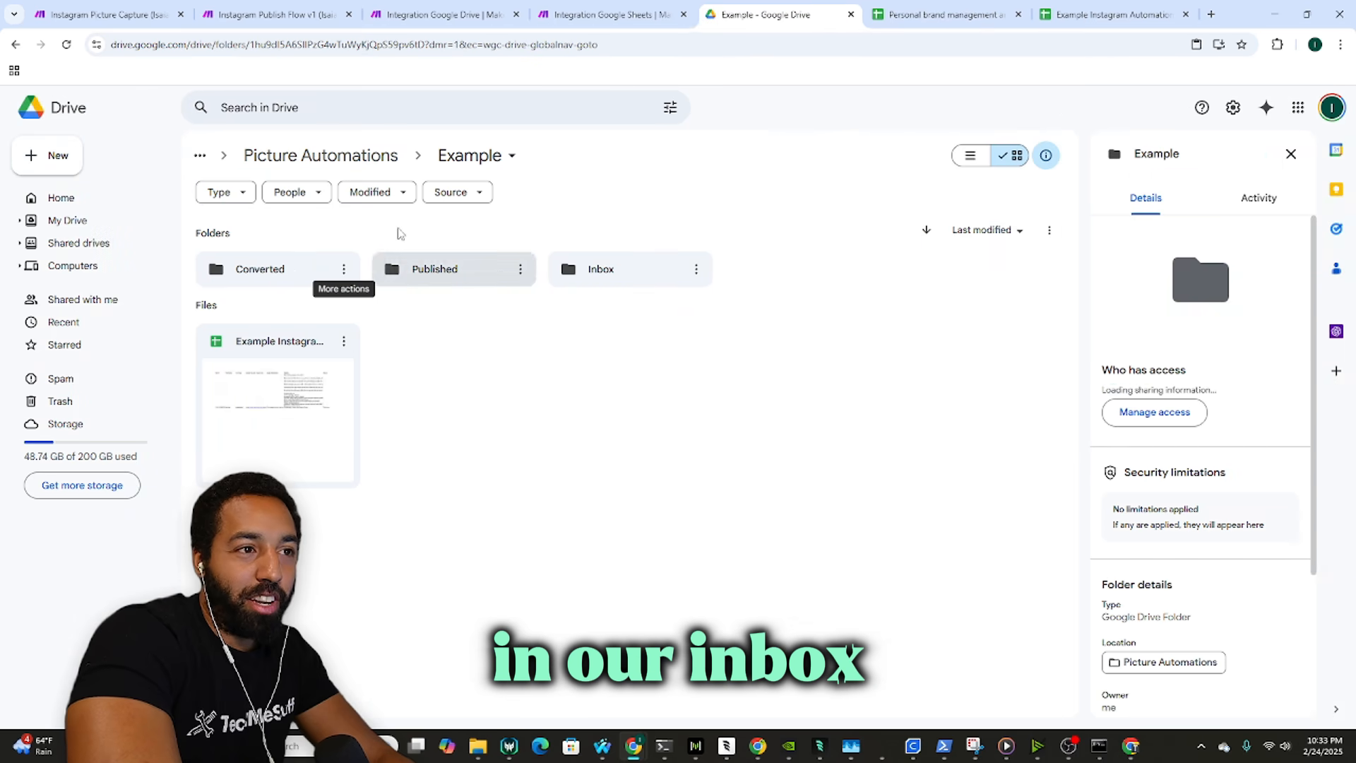
double_click(567, 277)
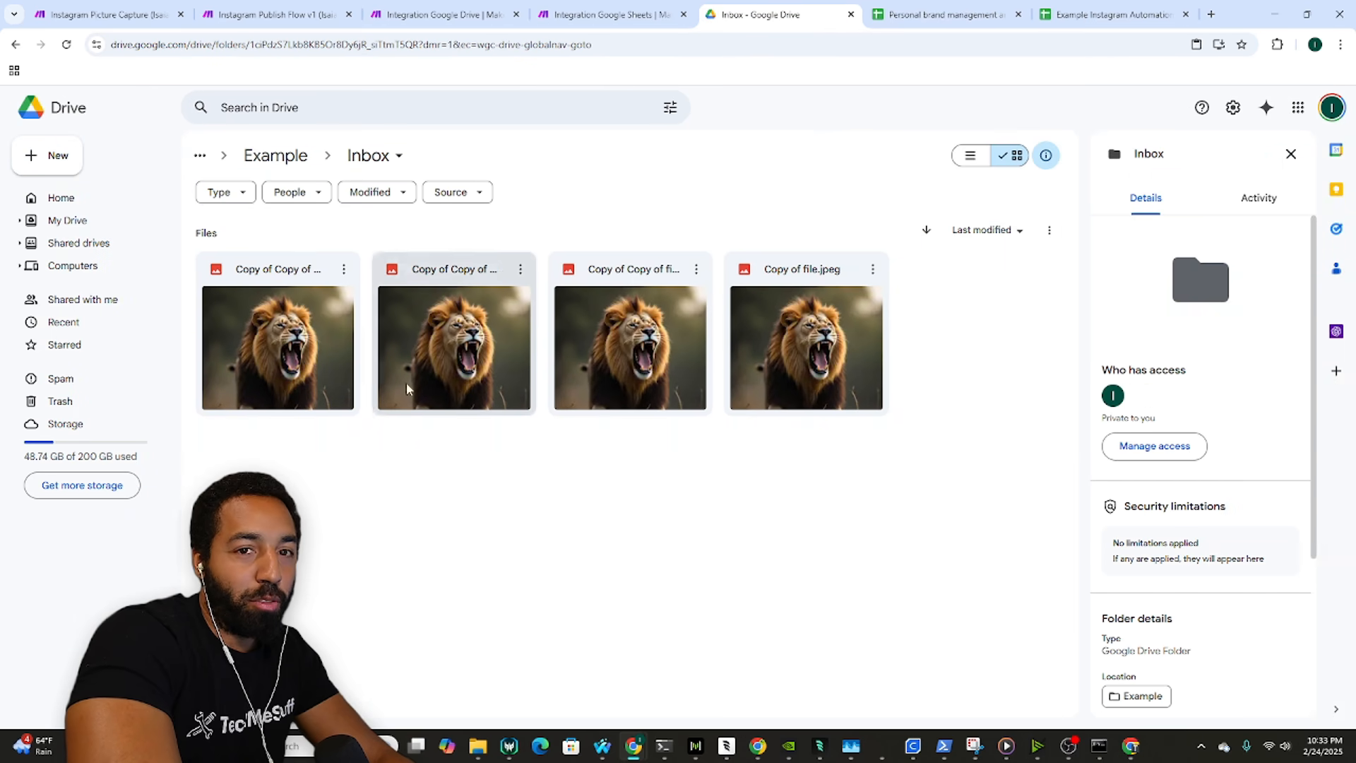
click(276, 156)
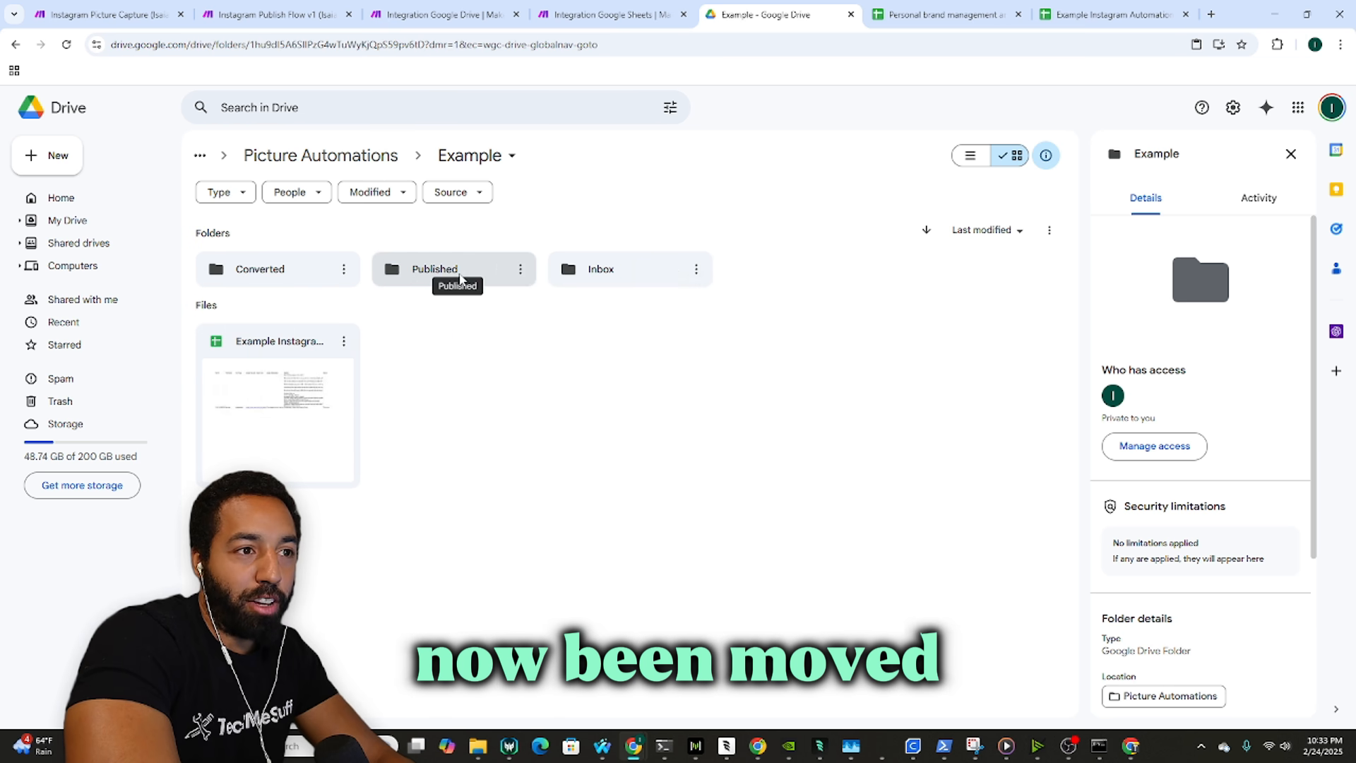
double_click(260, 269)
click(275, 155)
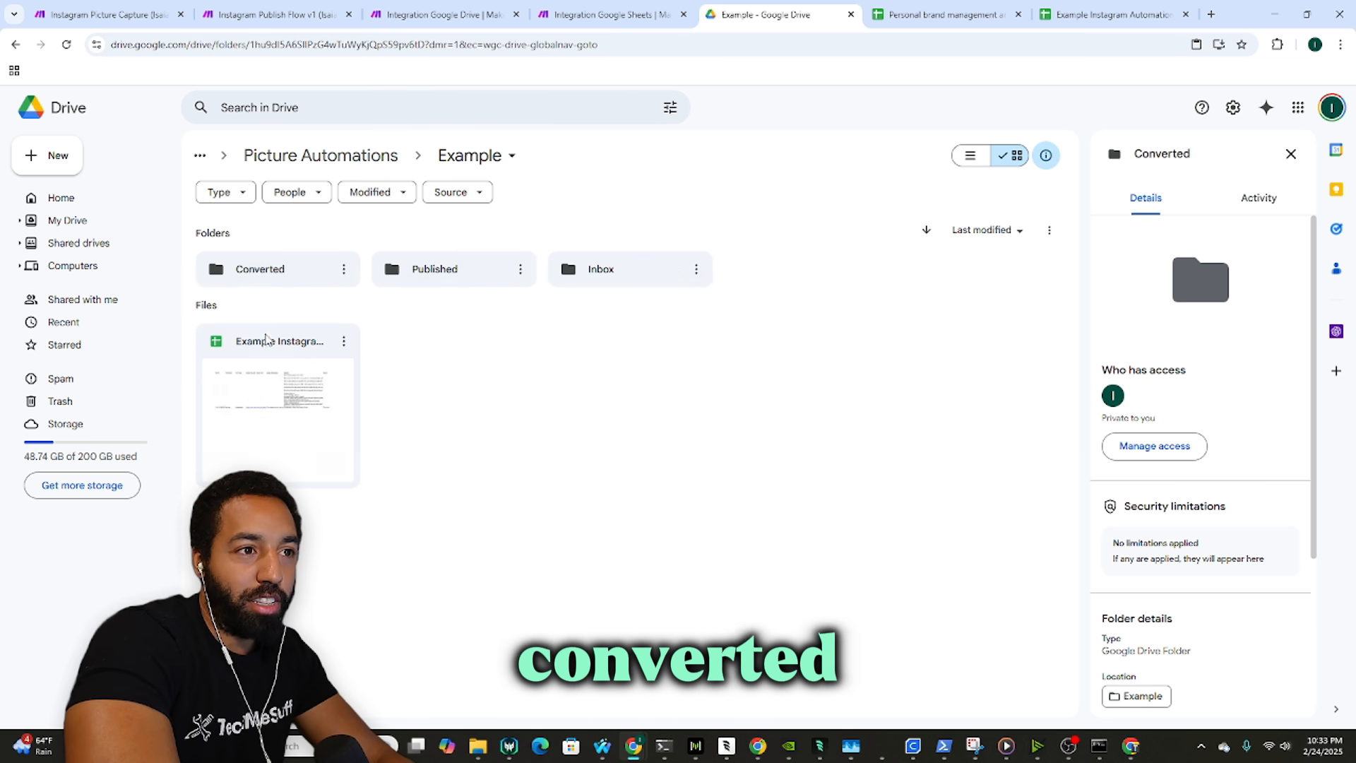
double_click(408, 283)
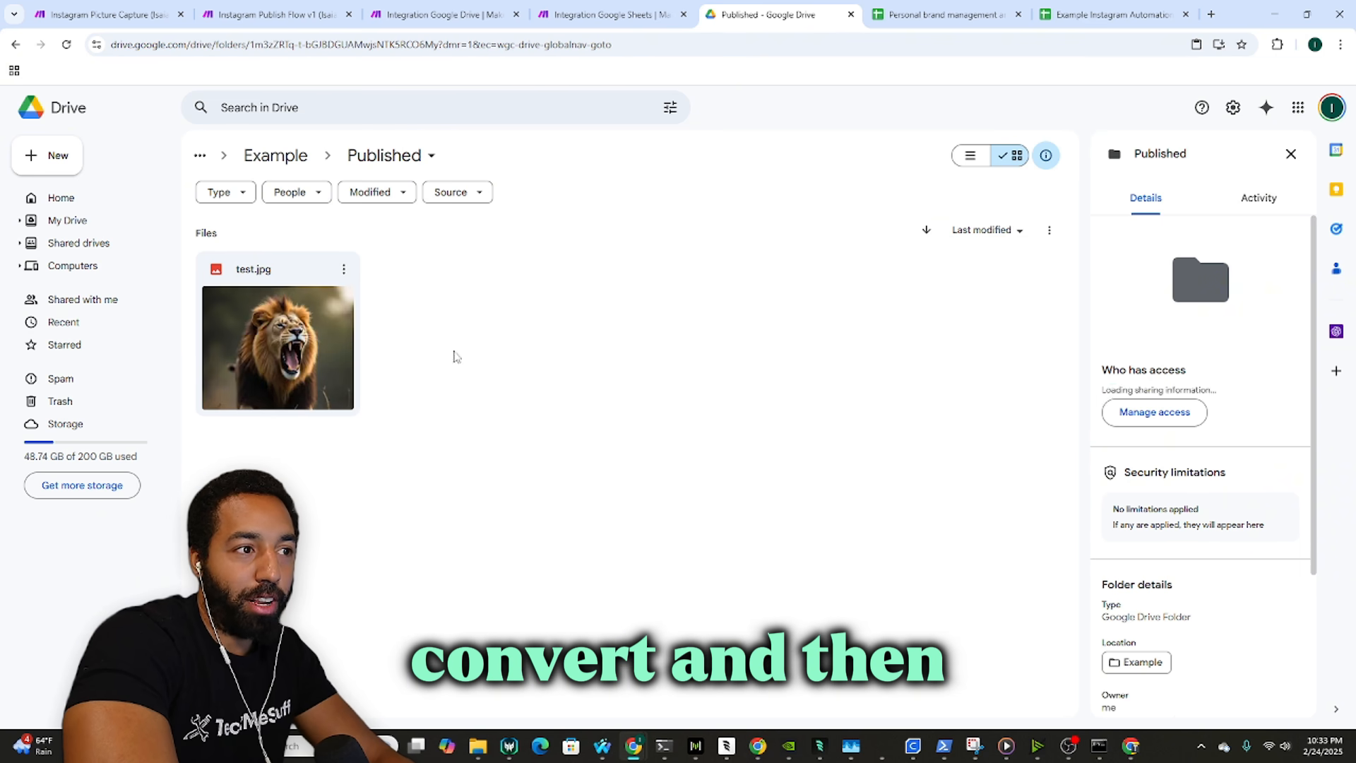
click(310, 154)
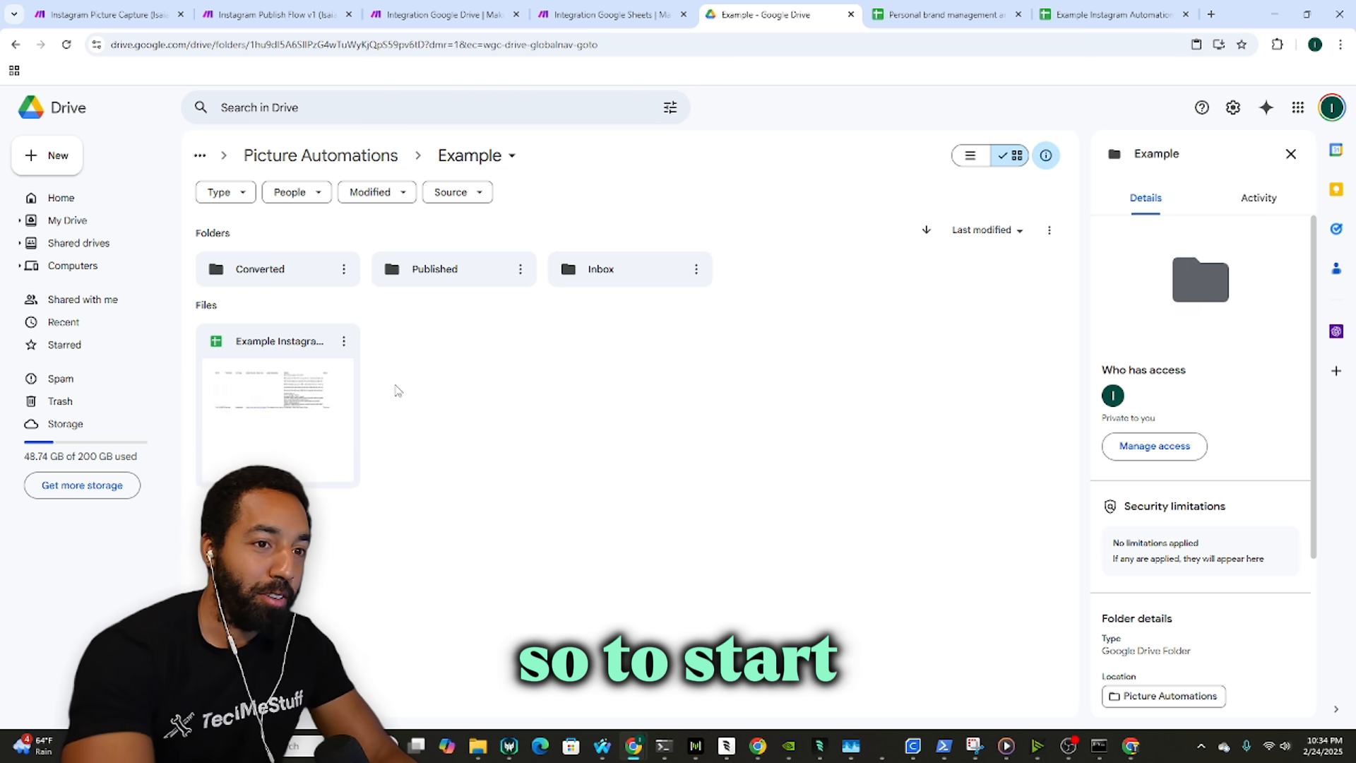
double_click(607, 272)
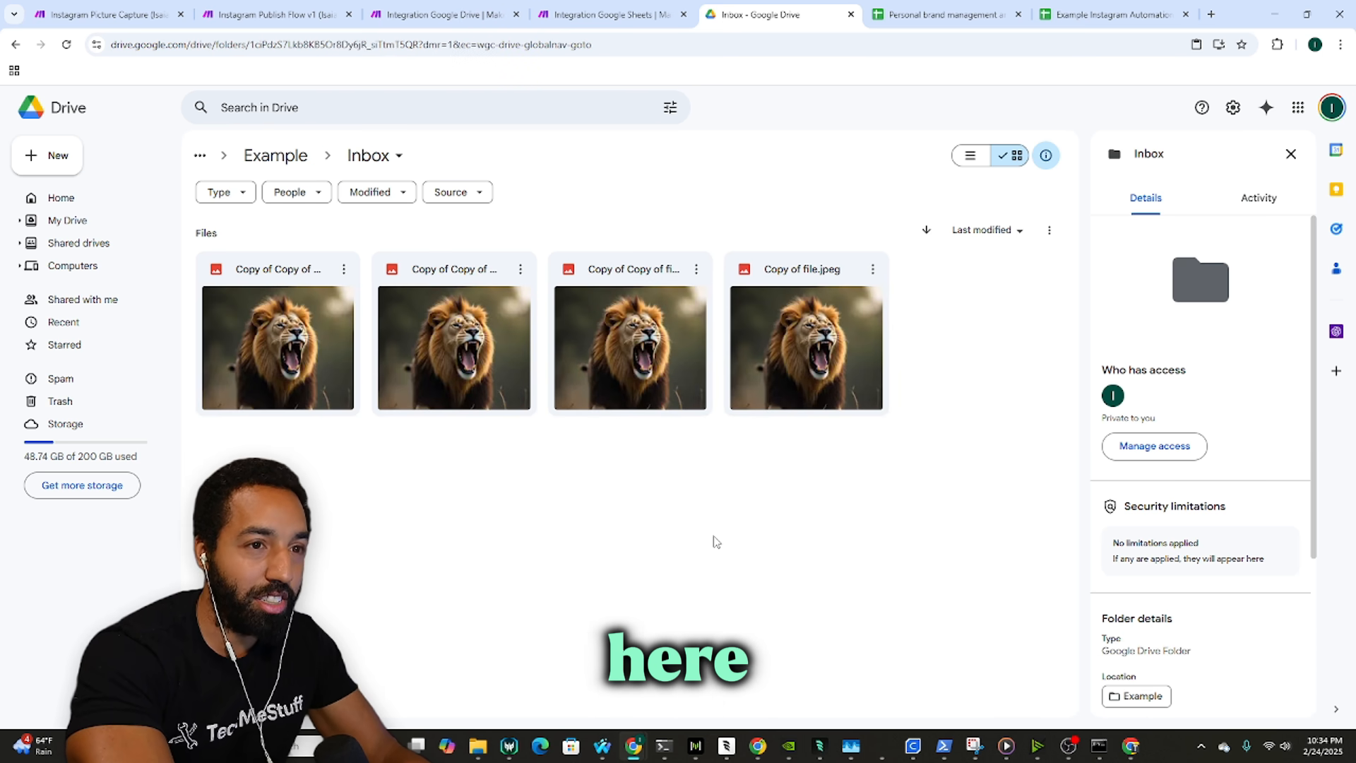
click(611, 15)
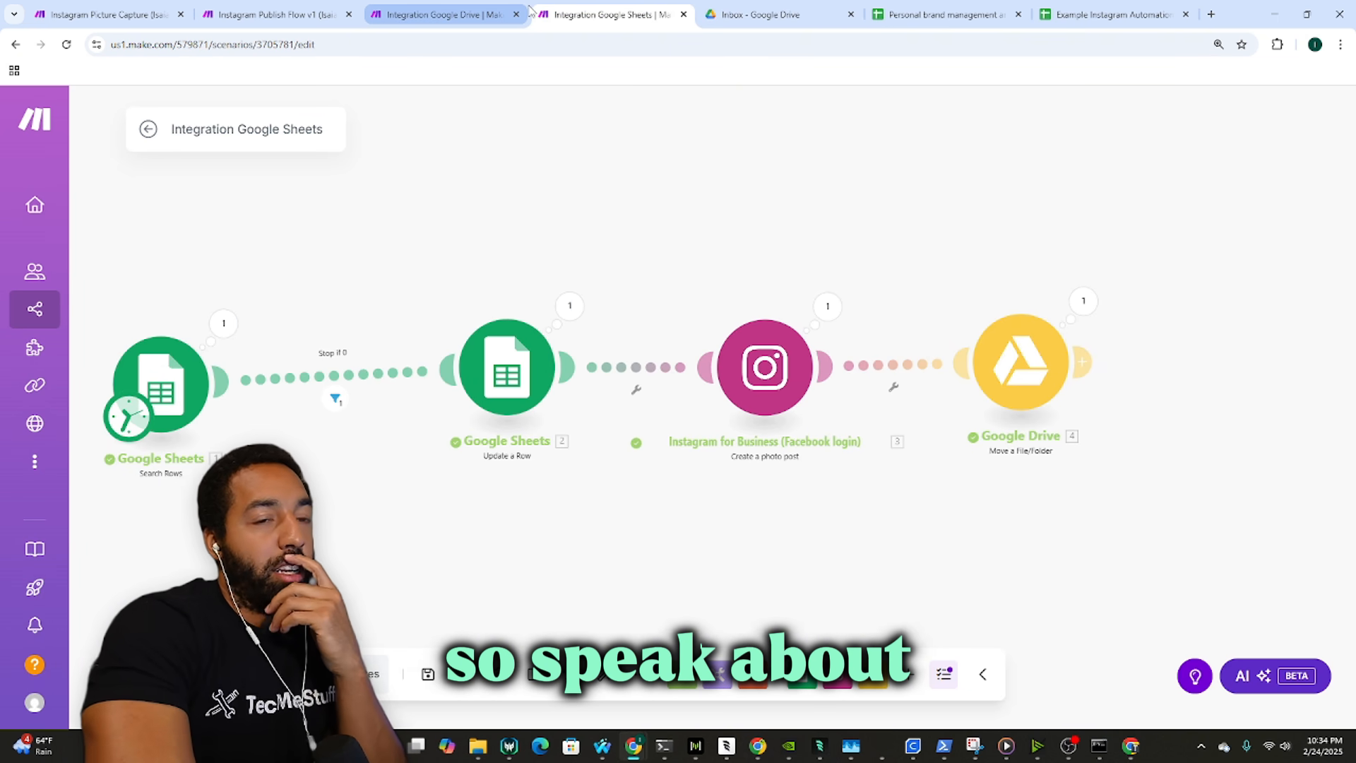
Step: Open the Instagram Picture Capture Flow scenario and pick Every day with a daily run time
mouse_move(466, 7)
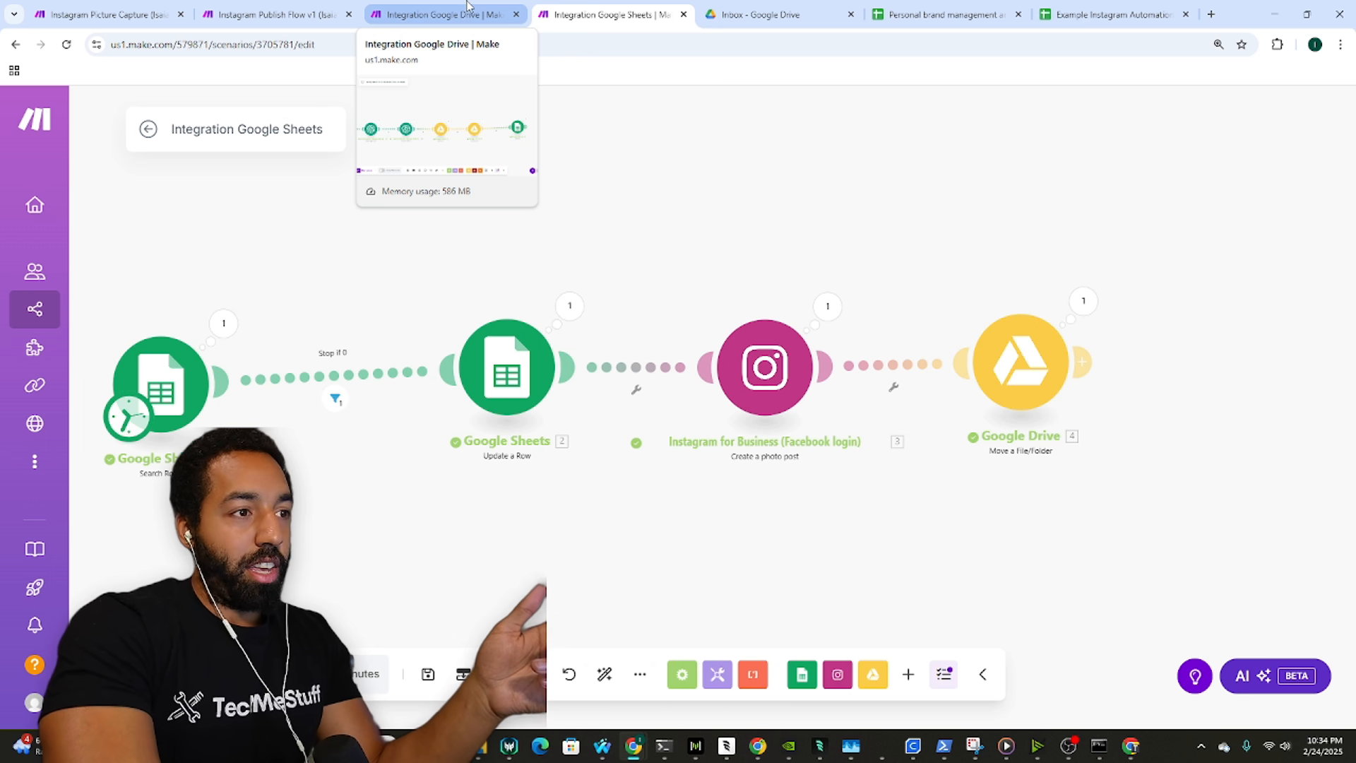
click(467, 7)
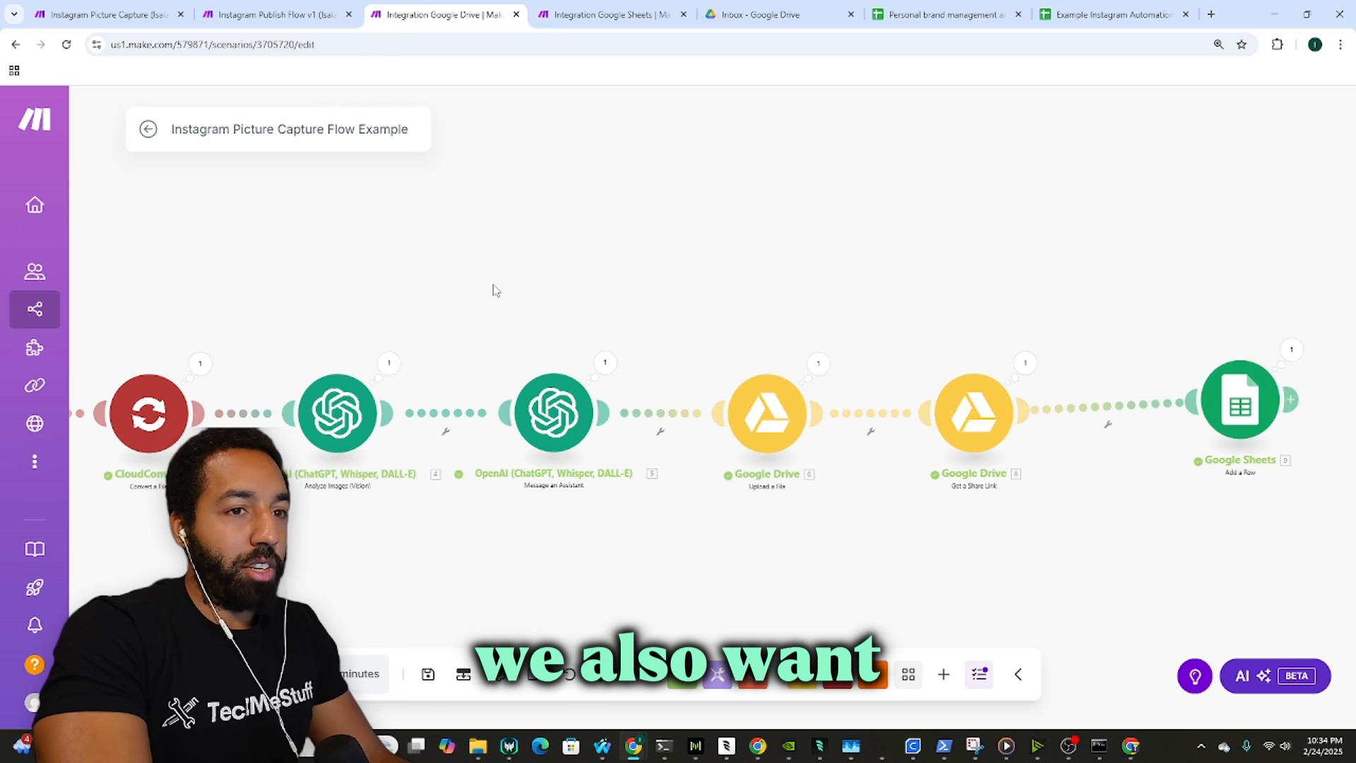
scroll(494, 291, down, 2)
drag(707, 311, 752, 312)
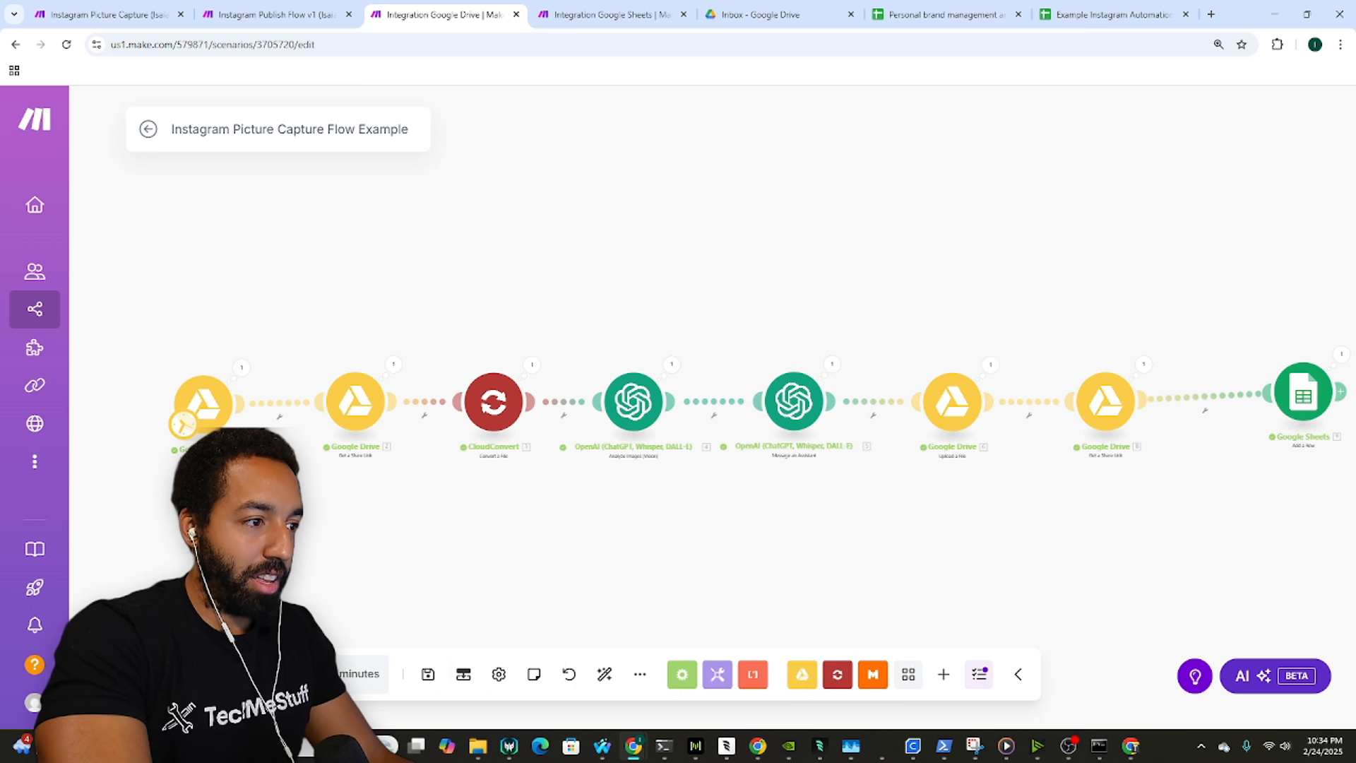
click(185, 425)
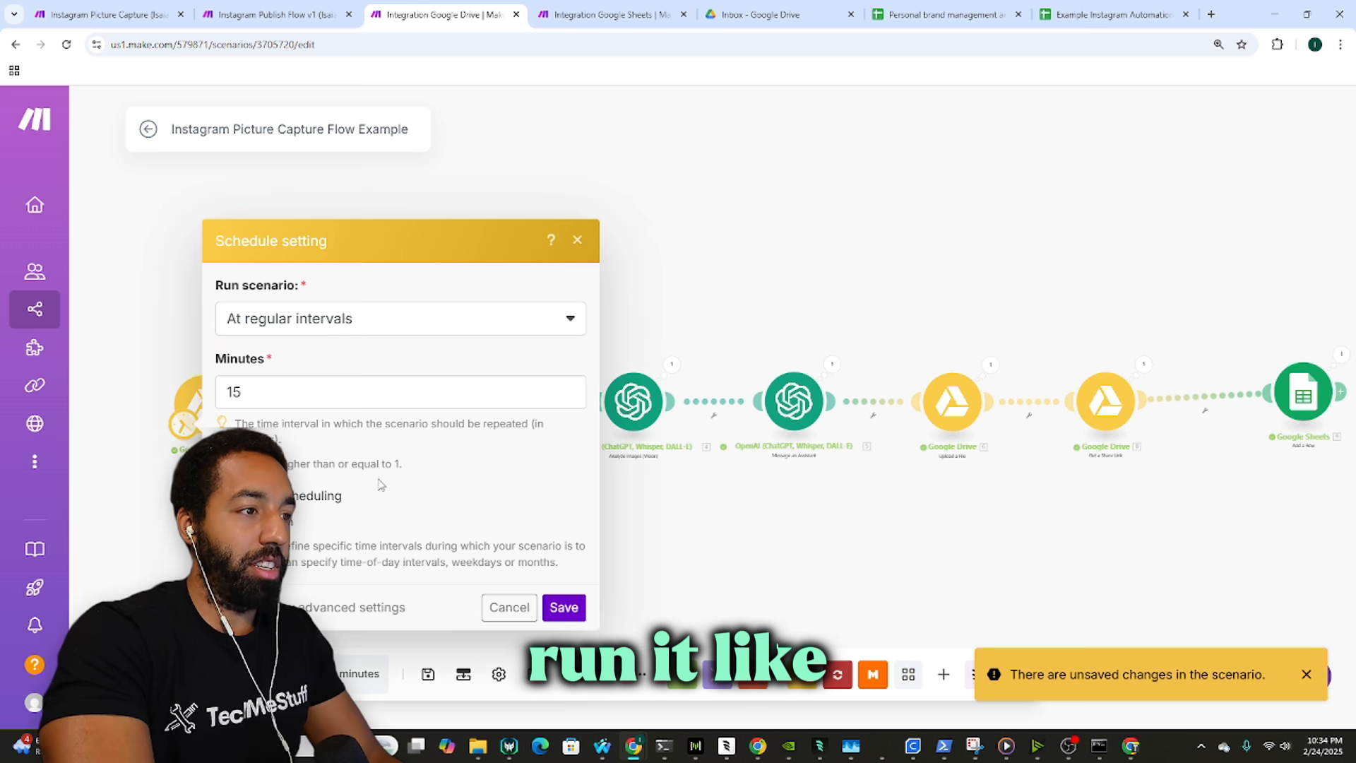
click(344, 334)
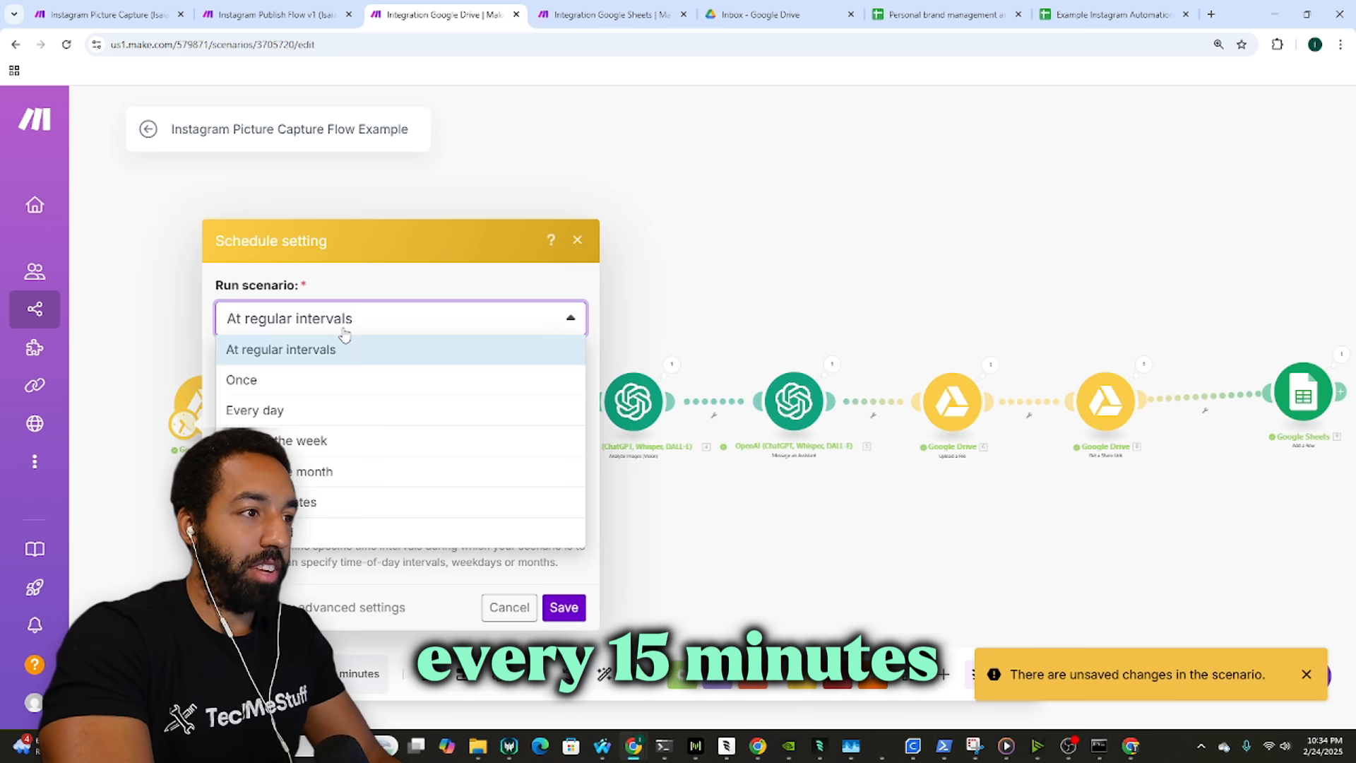
click(345, 412)
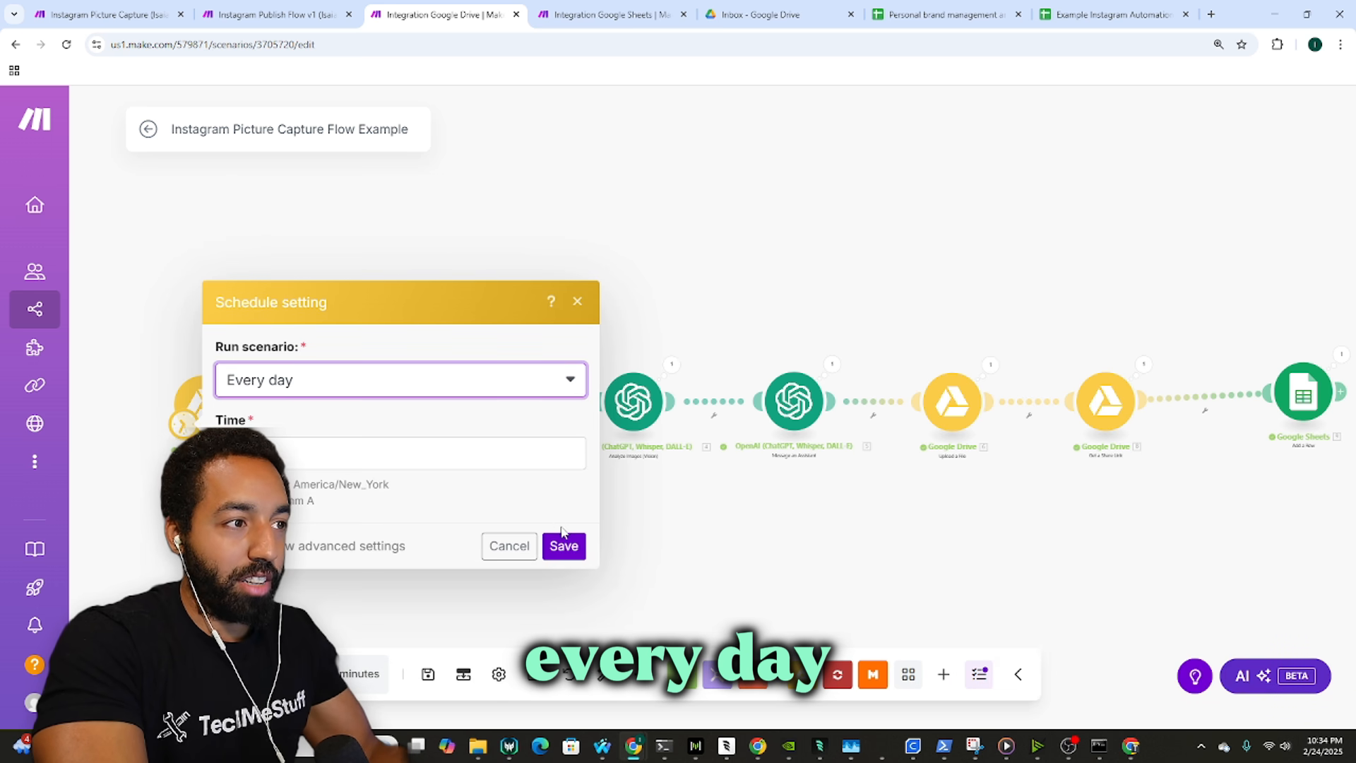
click(402, 451)
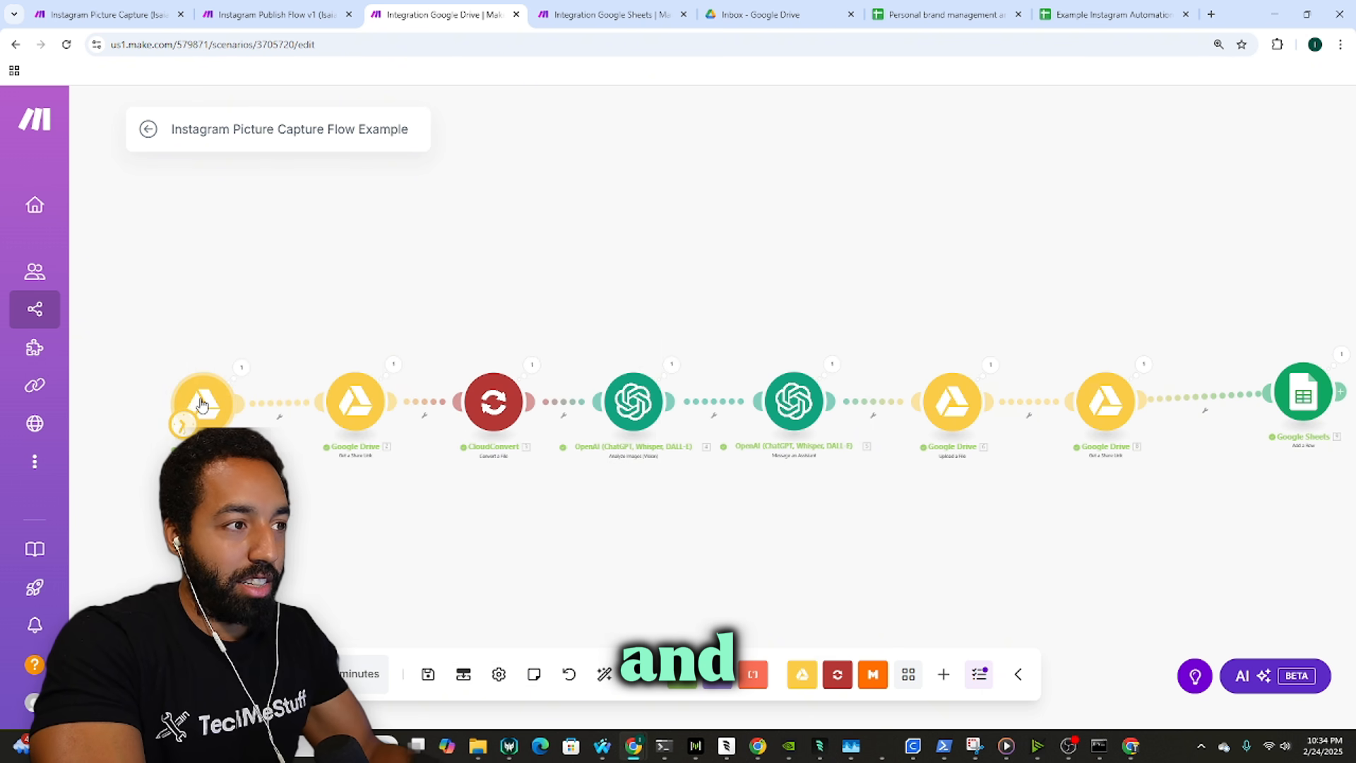
click(201, 403)
click(140, 518)
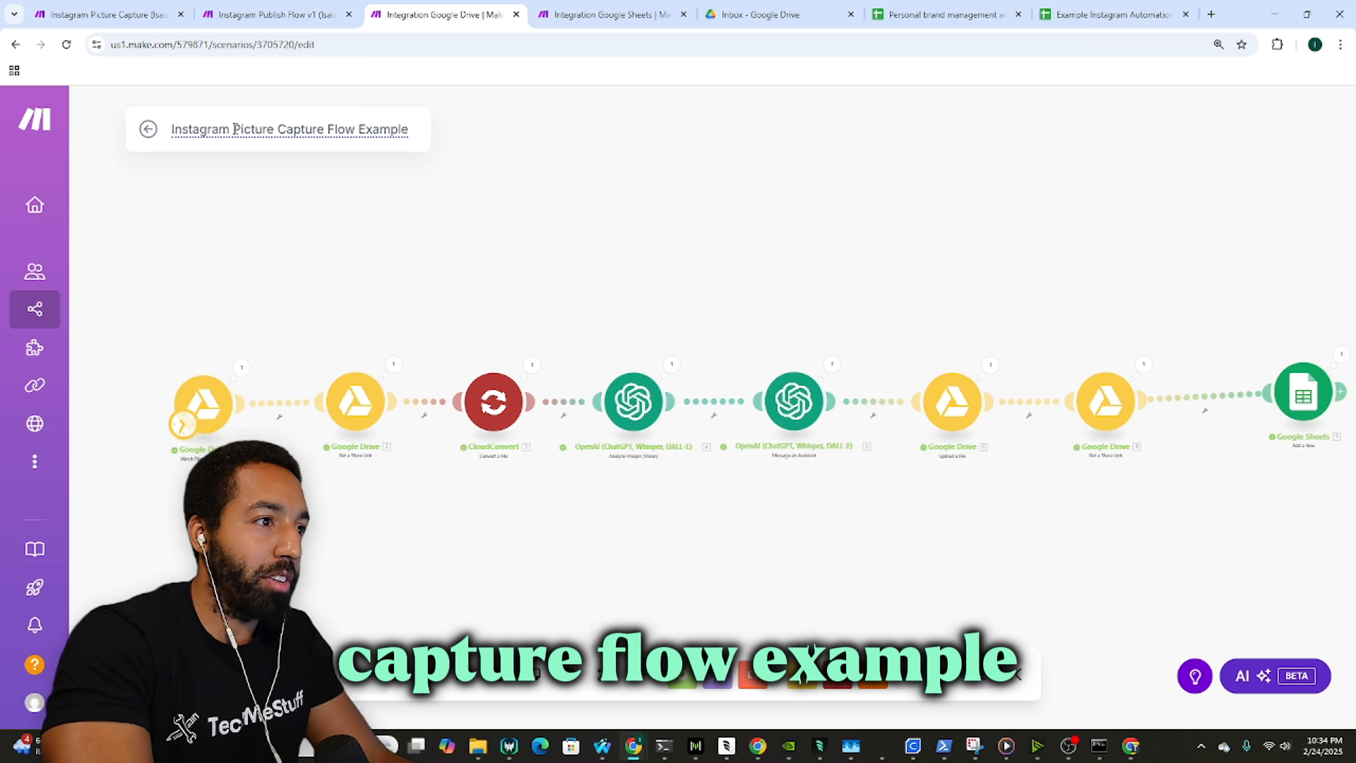
Step: Reselect Every day in the schedule settings and save the daily schedule
key(ctrl+a)
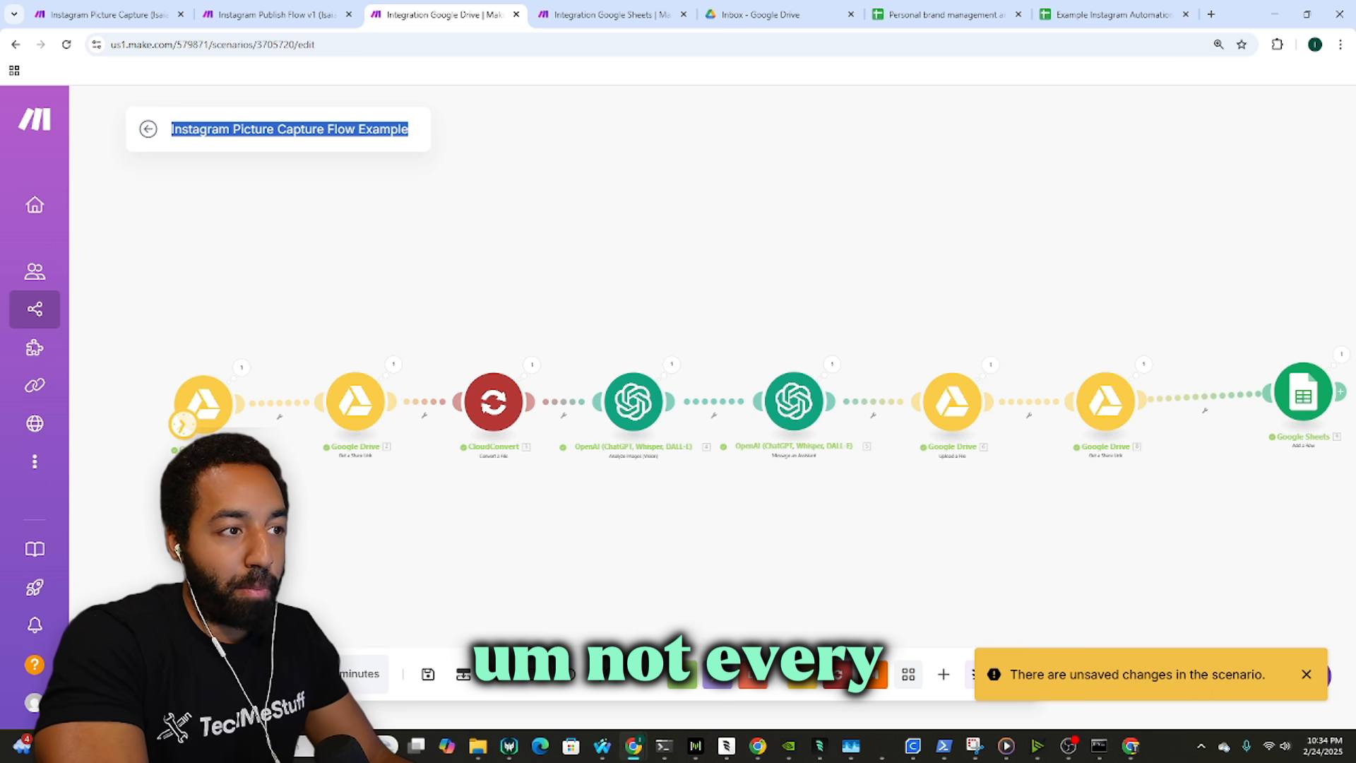
click(182, 424)
click(314, 318)
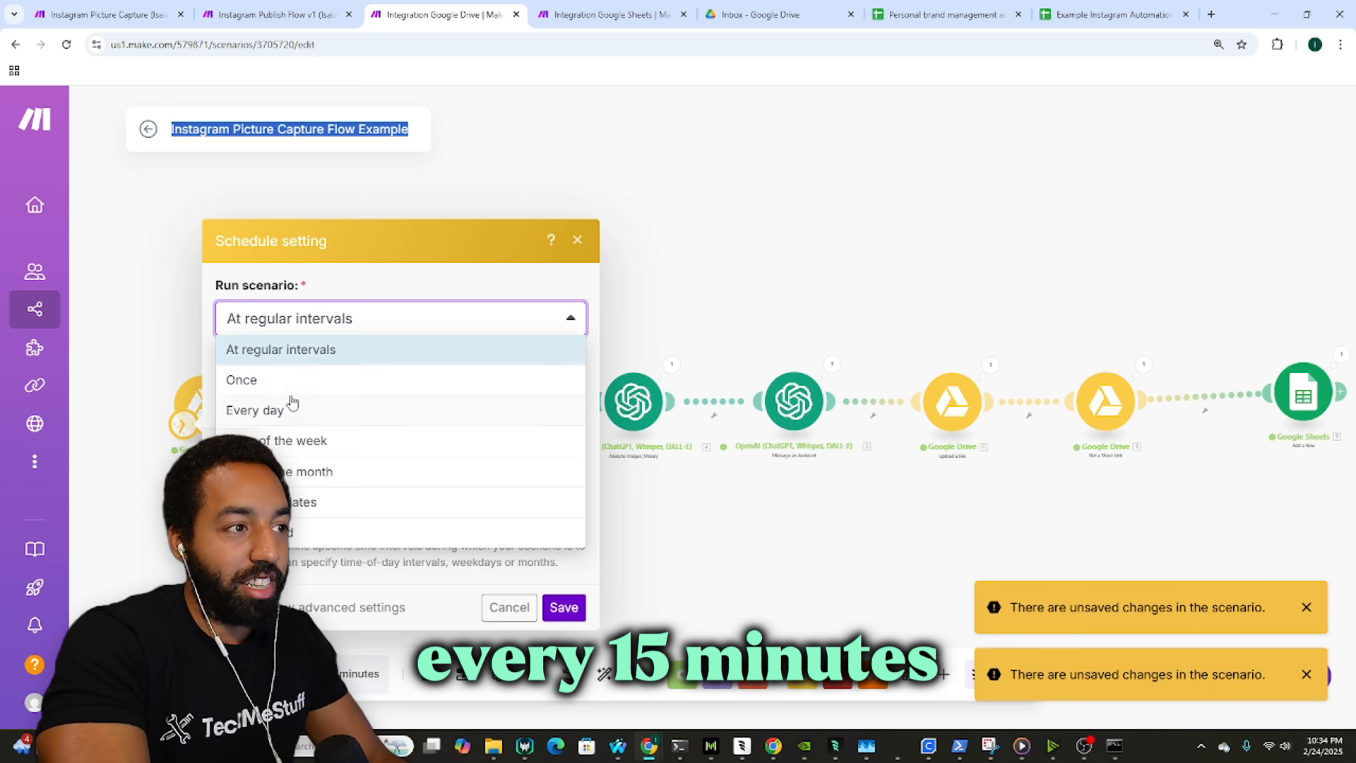
click(280, 411)
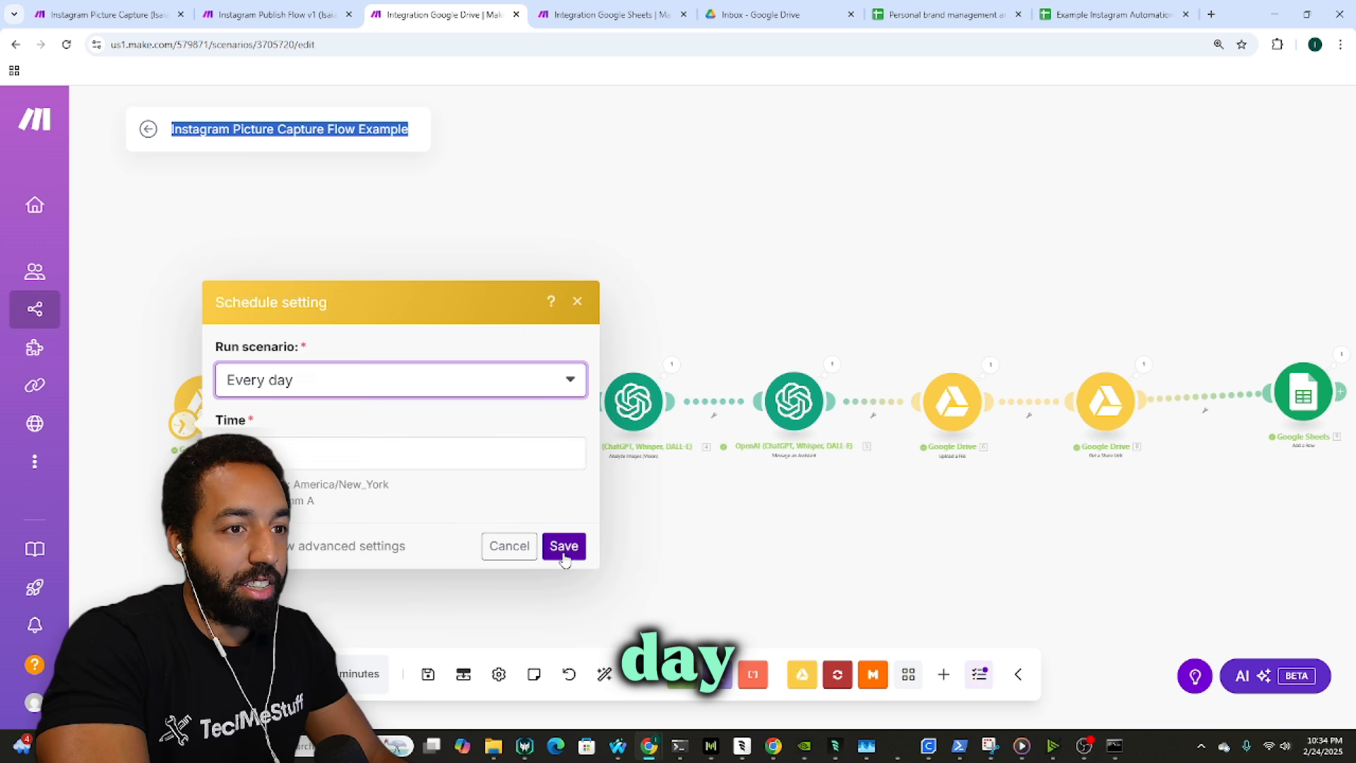
click(563, 544)
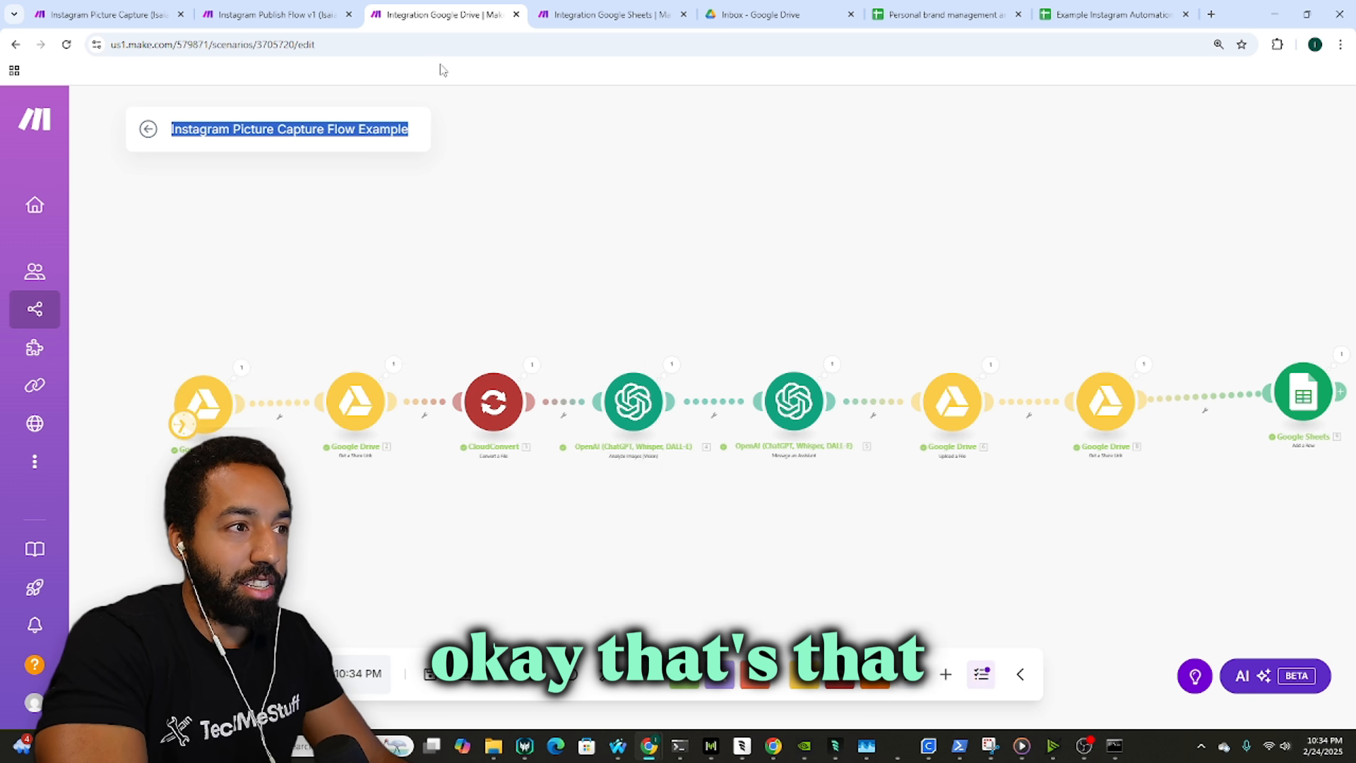
Step: Review the lion row A2 to H2 in the Example Instagram Automation sheet
click(1098, 8)
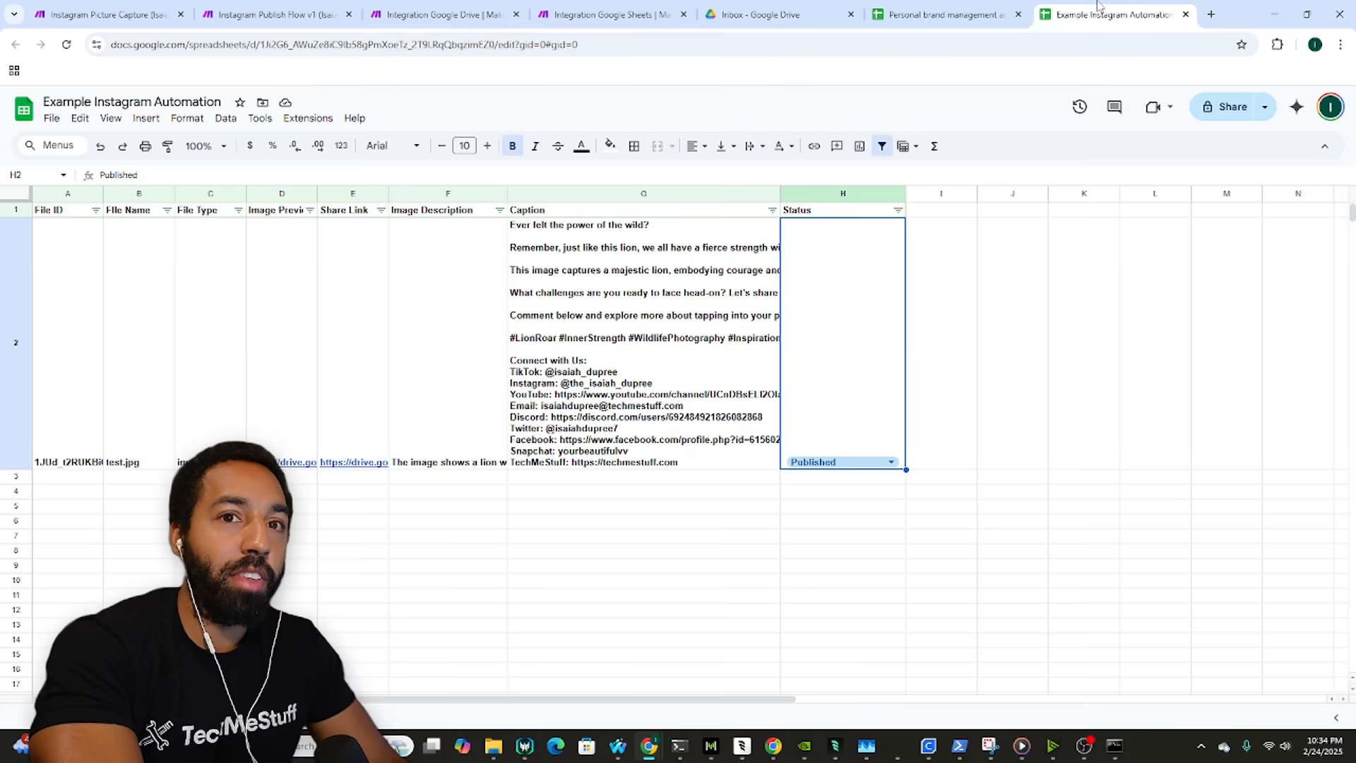
click(962, 356)
click(845, 334)
click(723, 357)
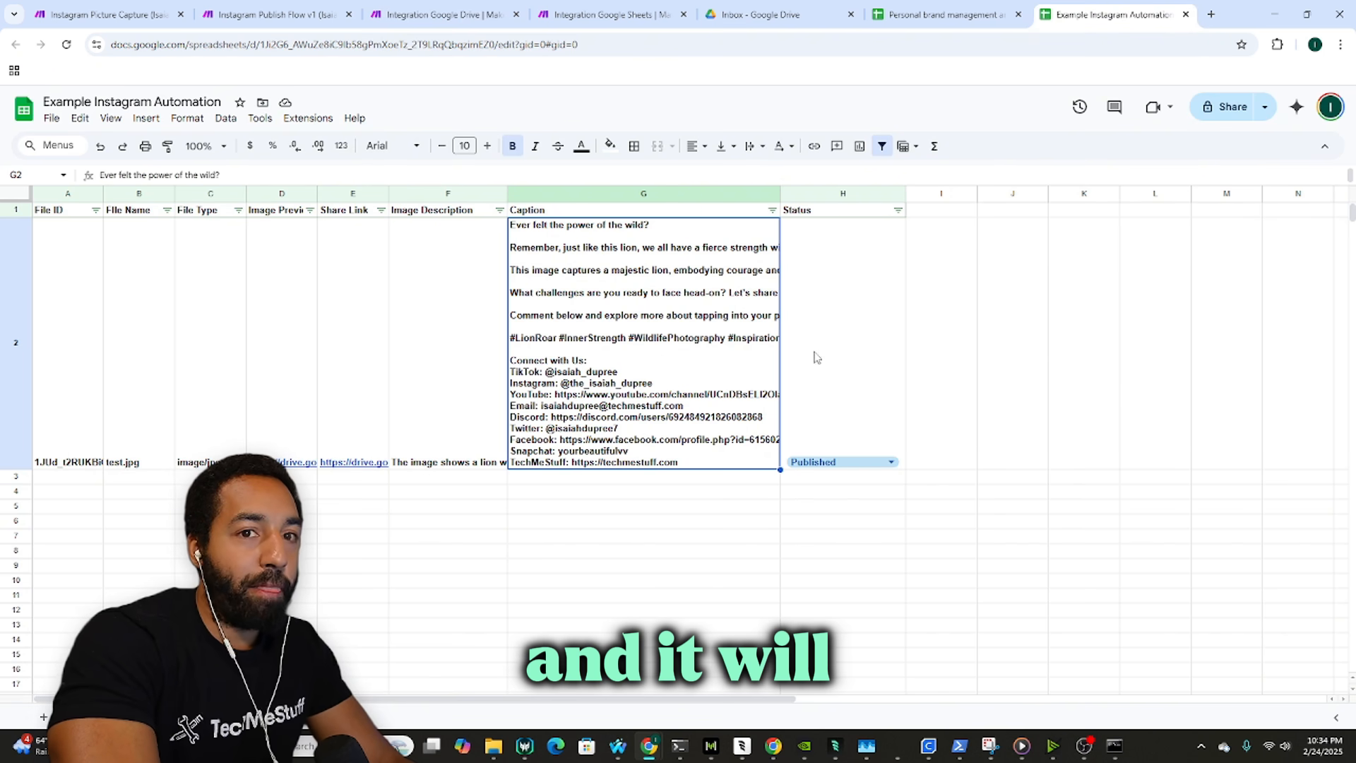
drag(861, 346, 56, 323)
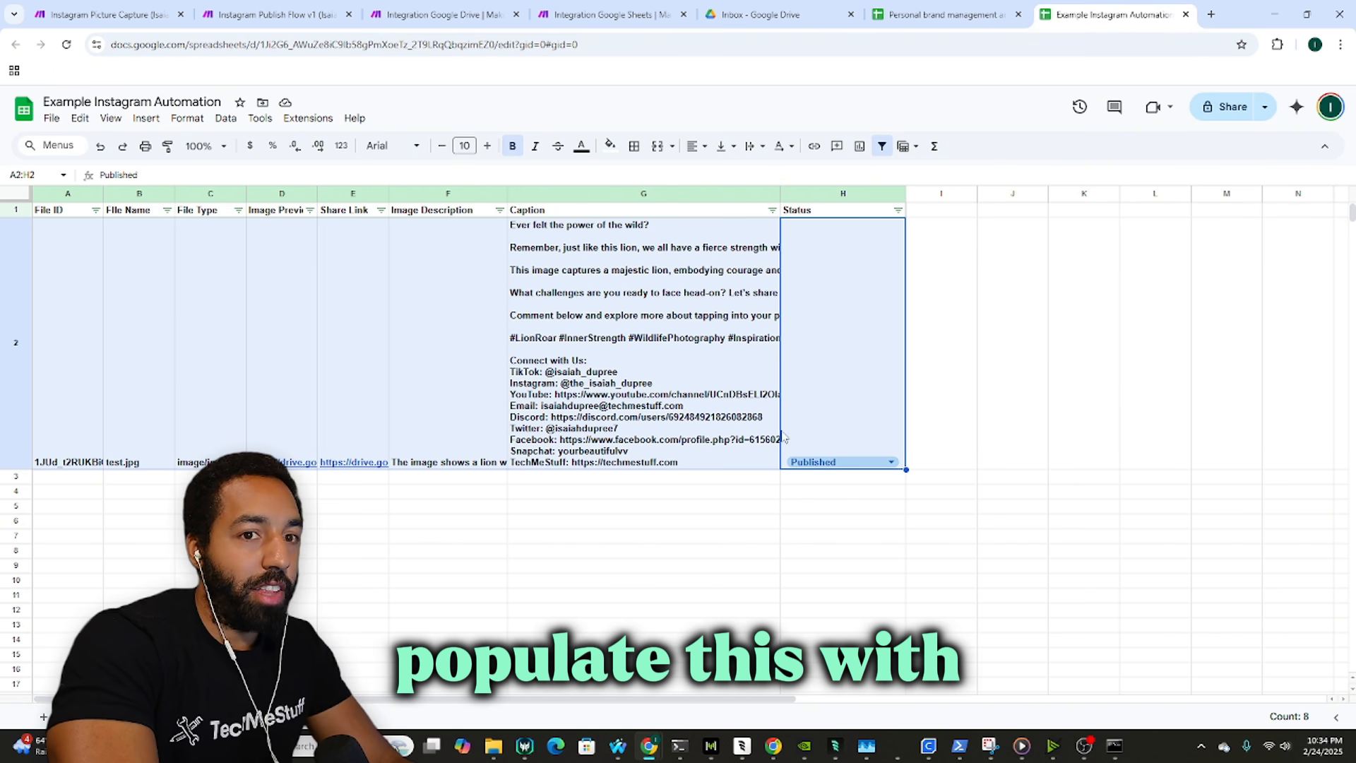
Step: Change the lion post's H2 status to Uploaded
click(805, 462)
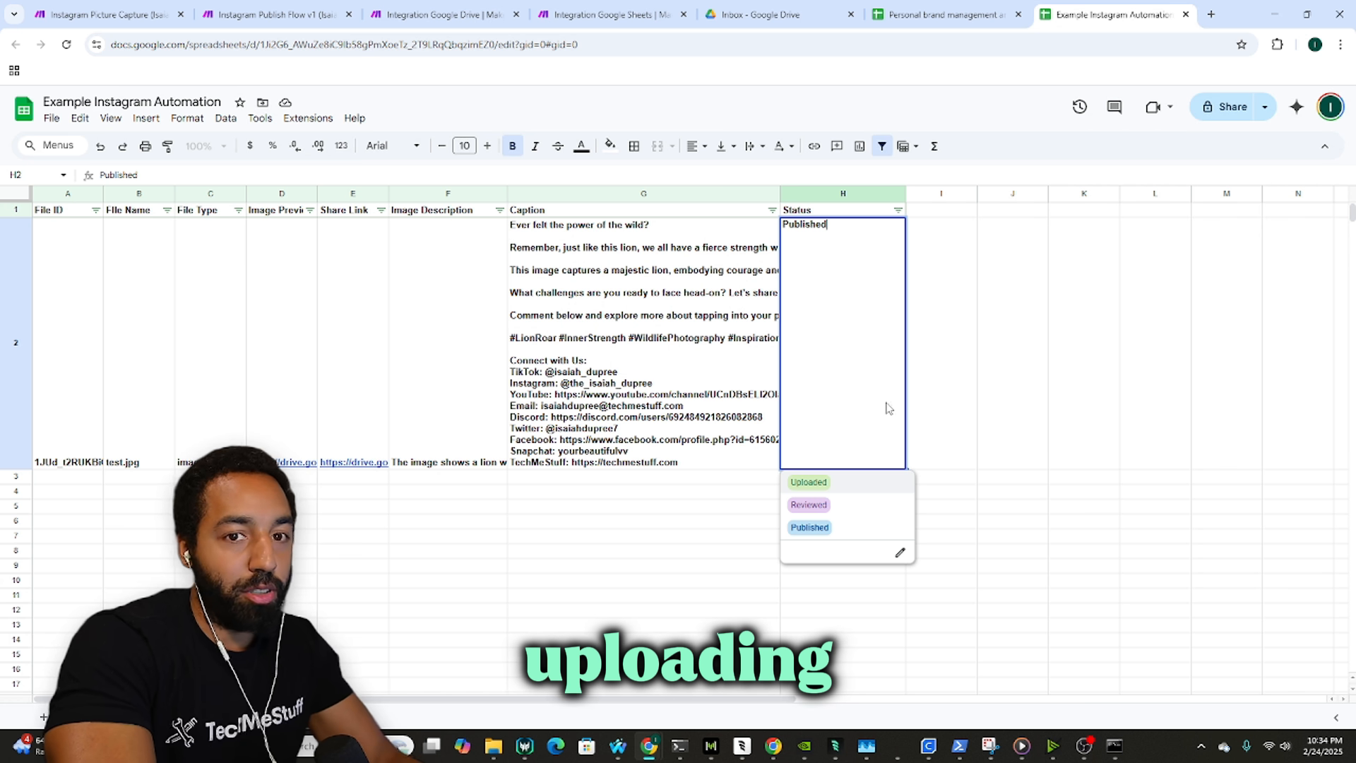
click(840, 482)
click(844, 464)
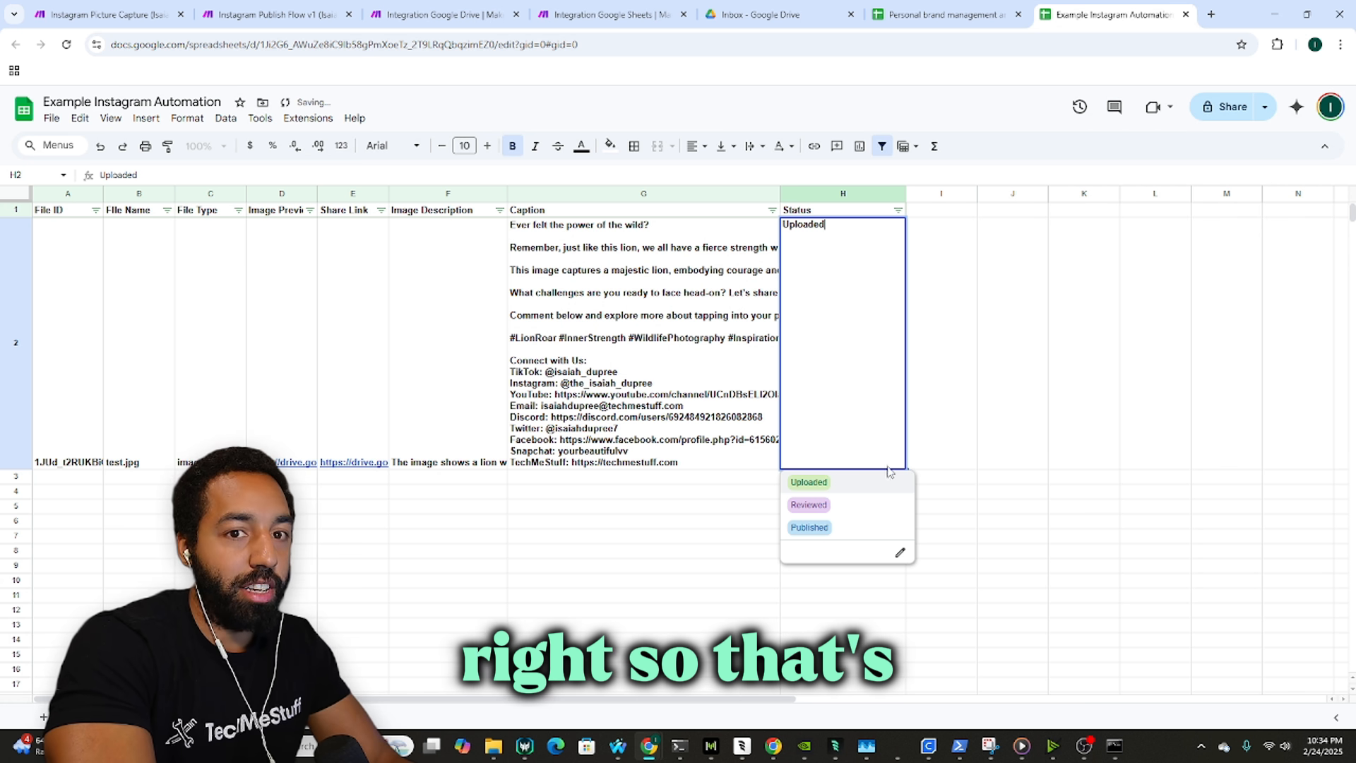
click(961, 445)
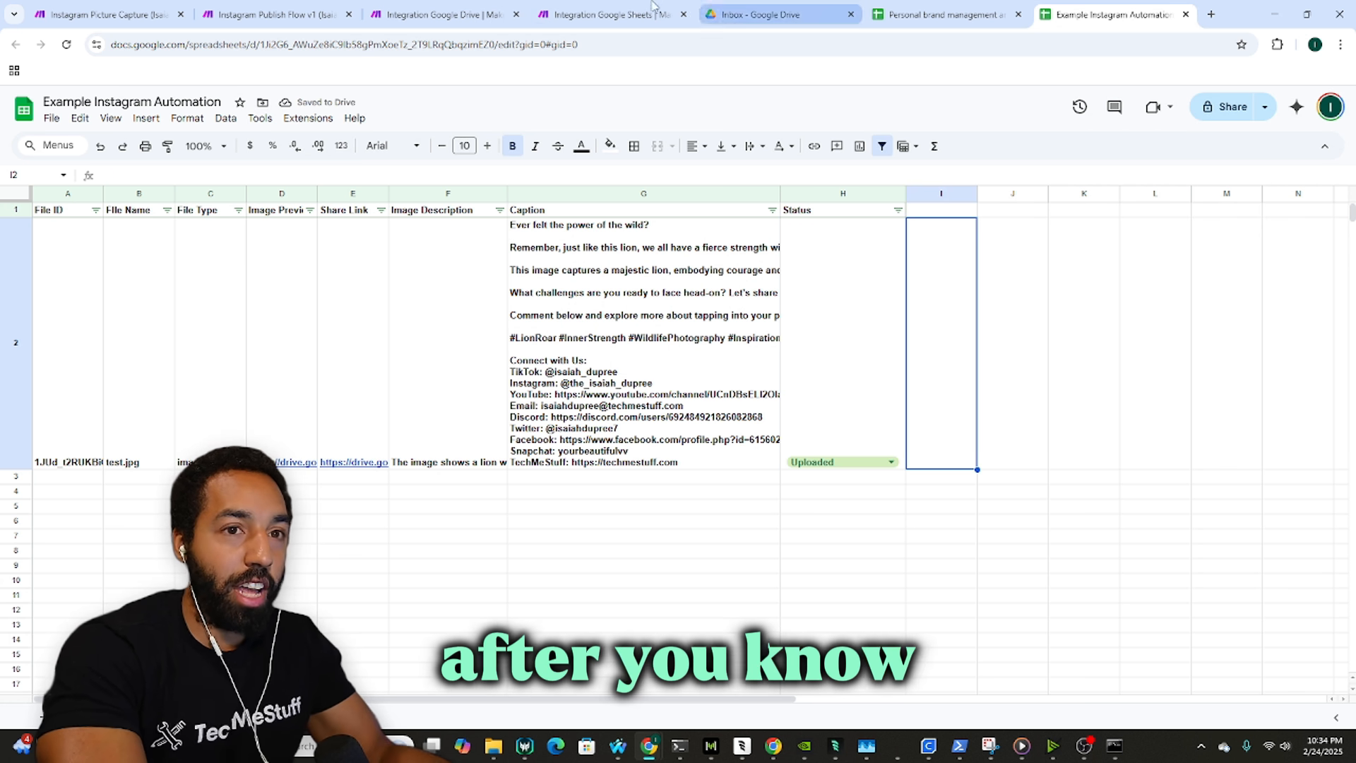
click(625, 13)
click(746, 16)
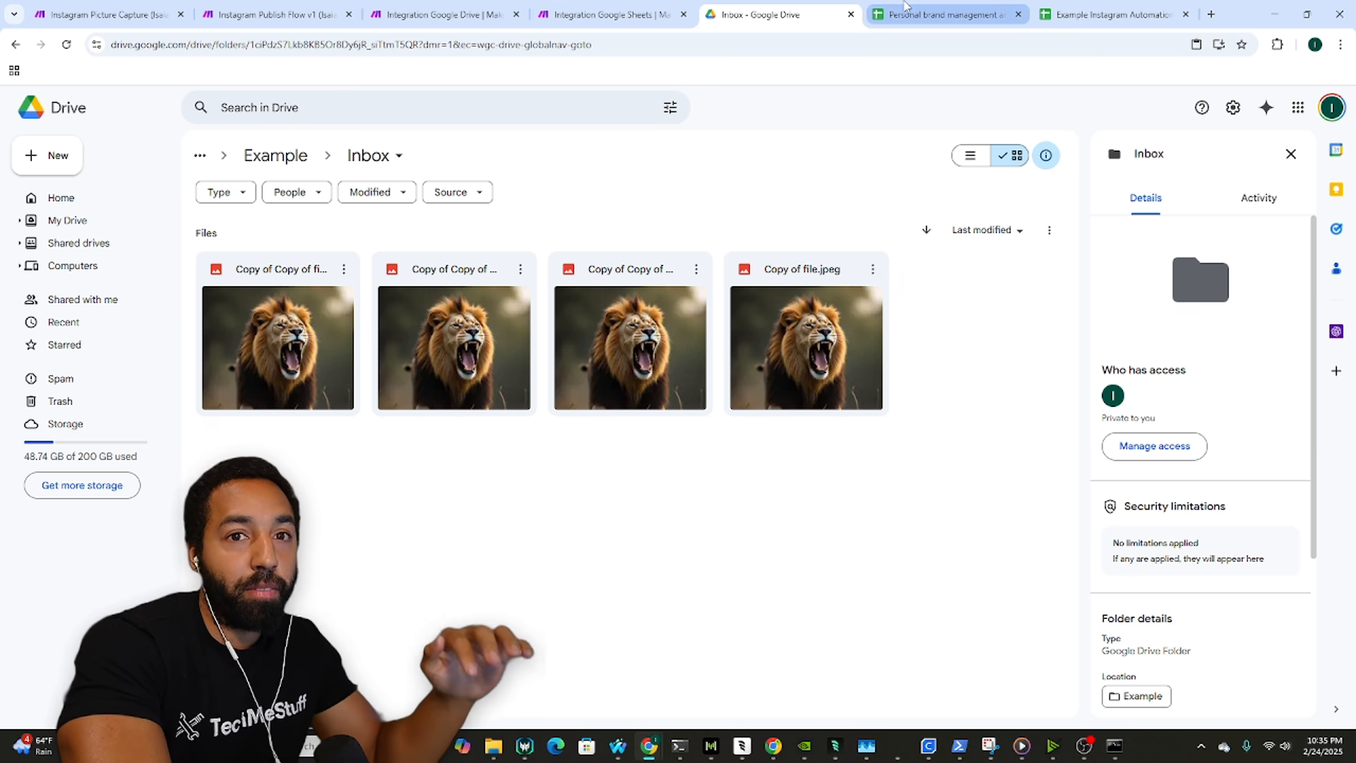
click(1115, 7)
click(776, 12)
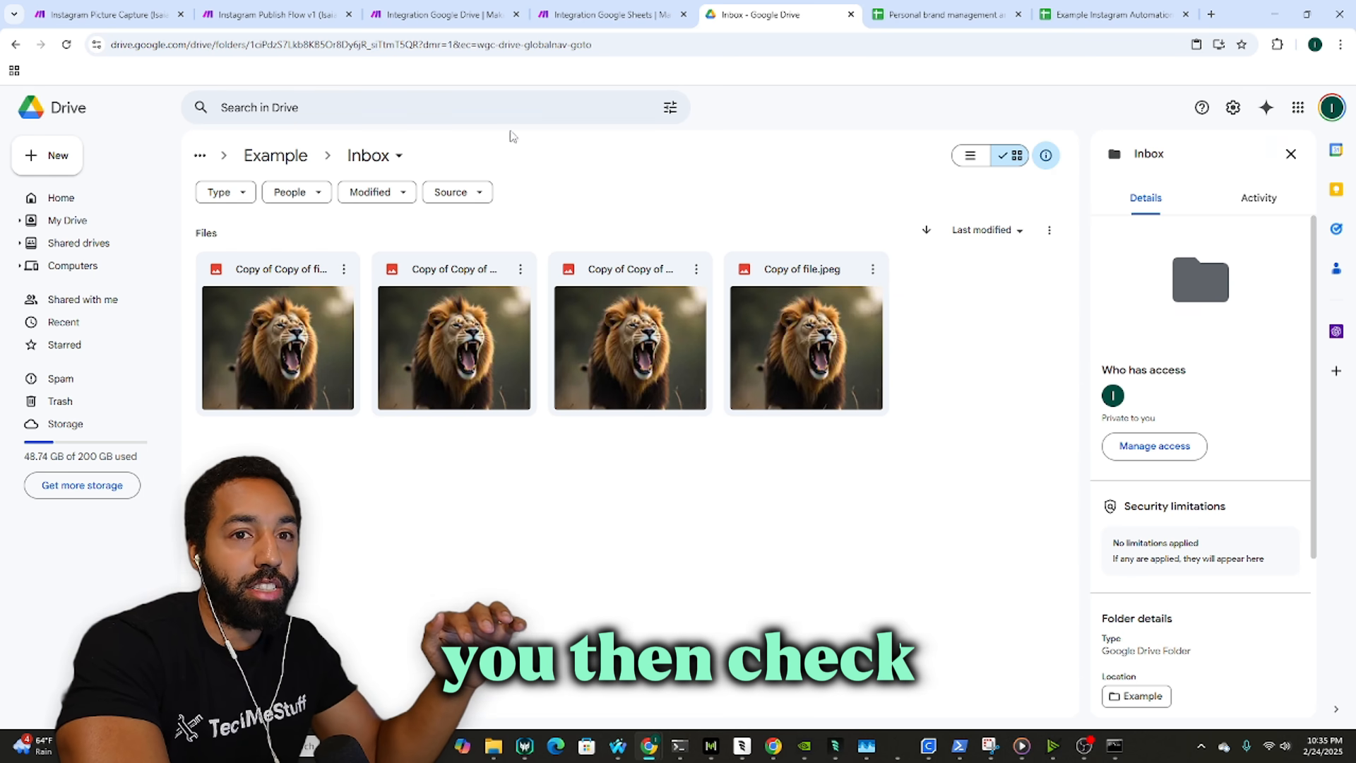
Step: Open the Example Instagram Automation sheet from the Example folder and preview the test.jpg link
click(276, 155)
double_click(315, 423)
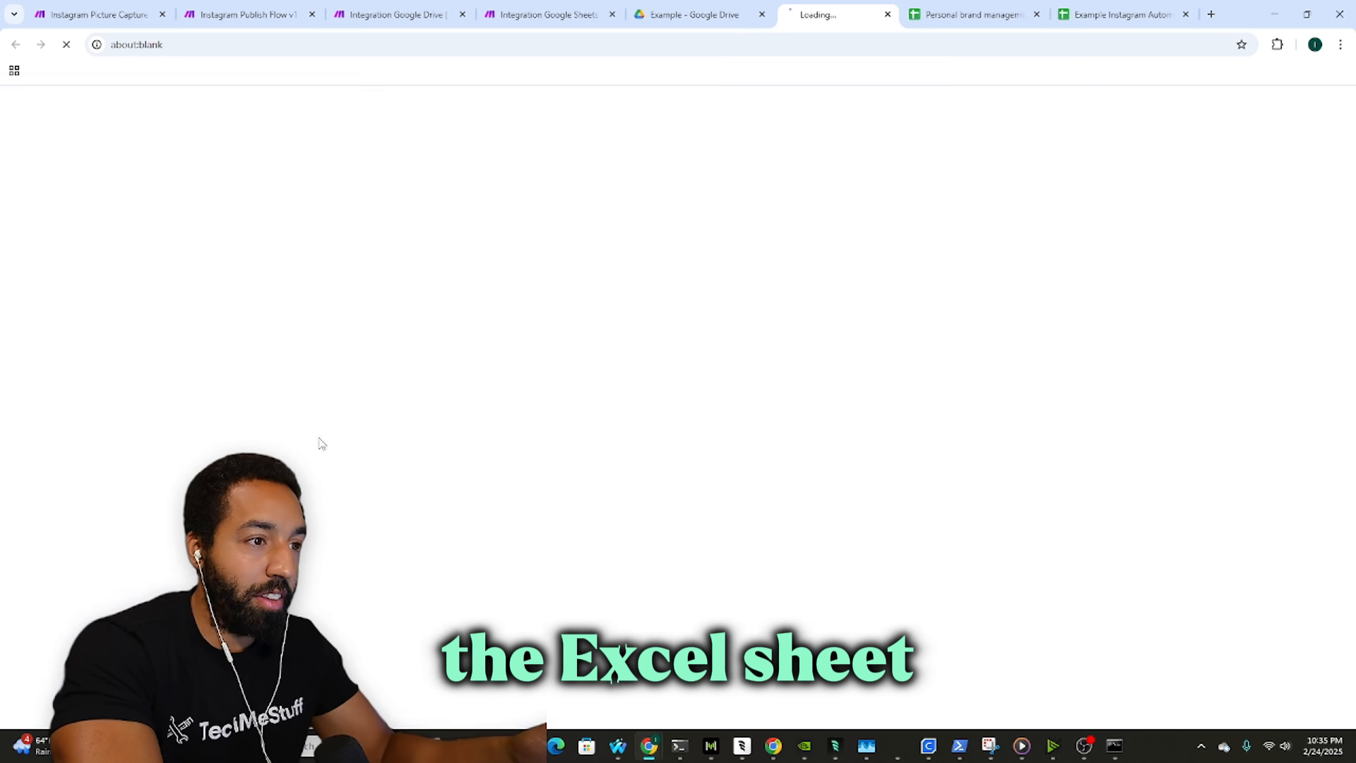
click(835, 418)
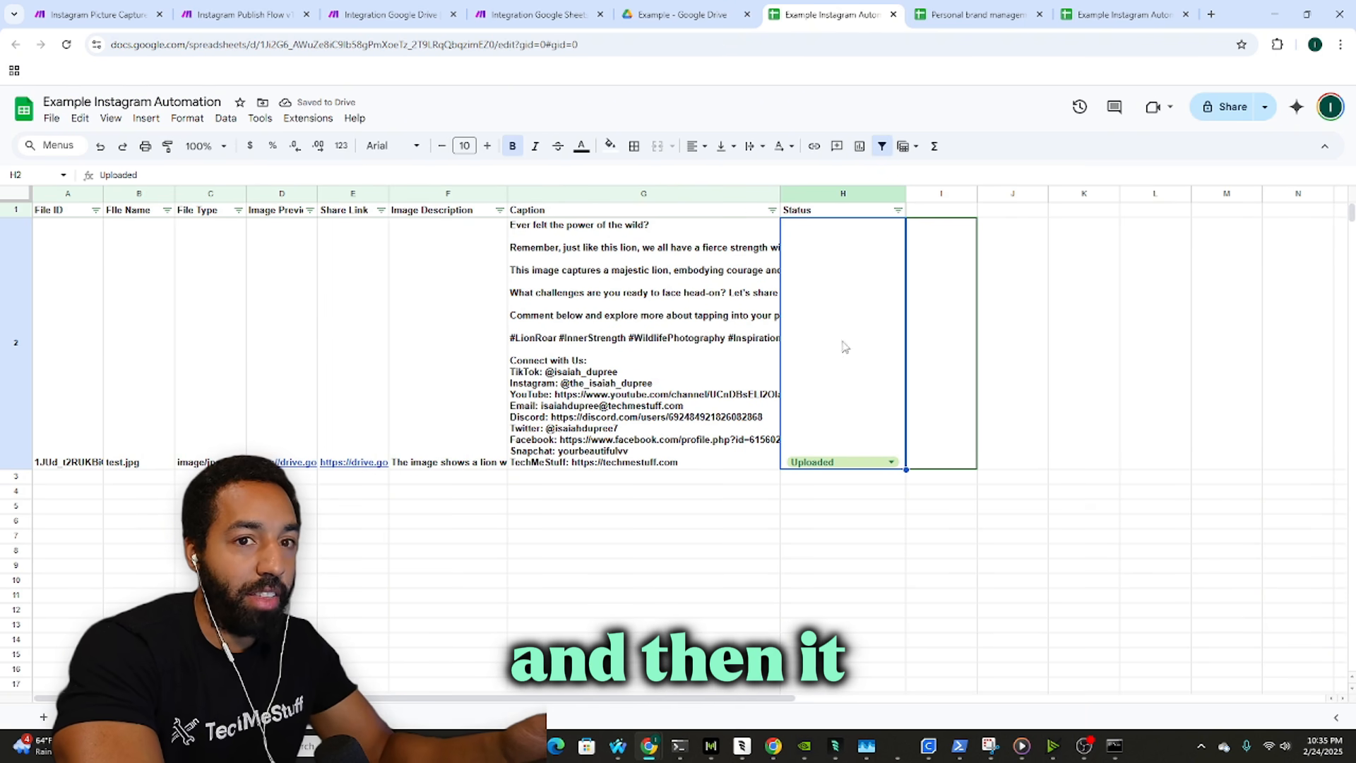
scroll(851, 335, down, 2)
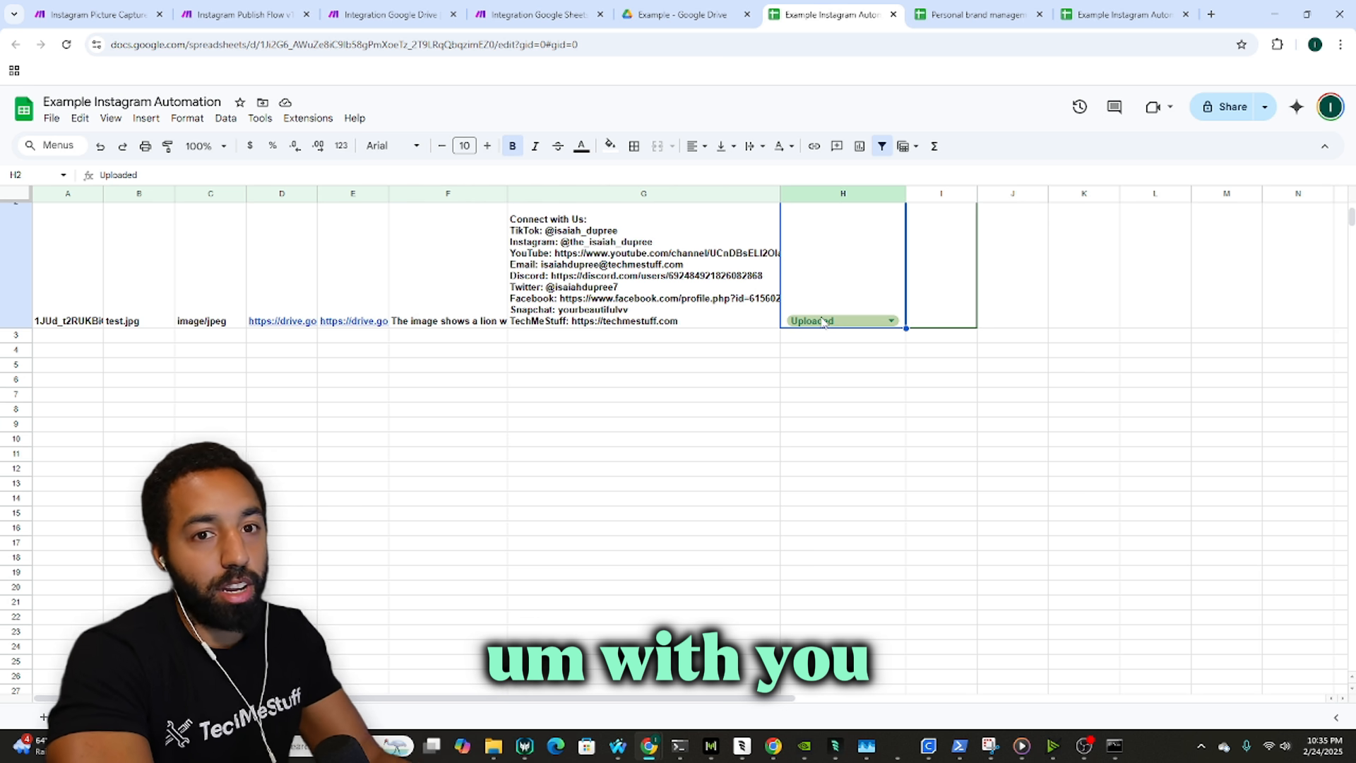
click(824, 338)
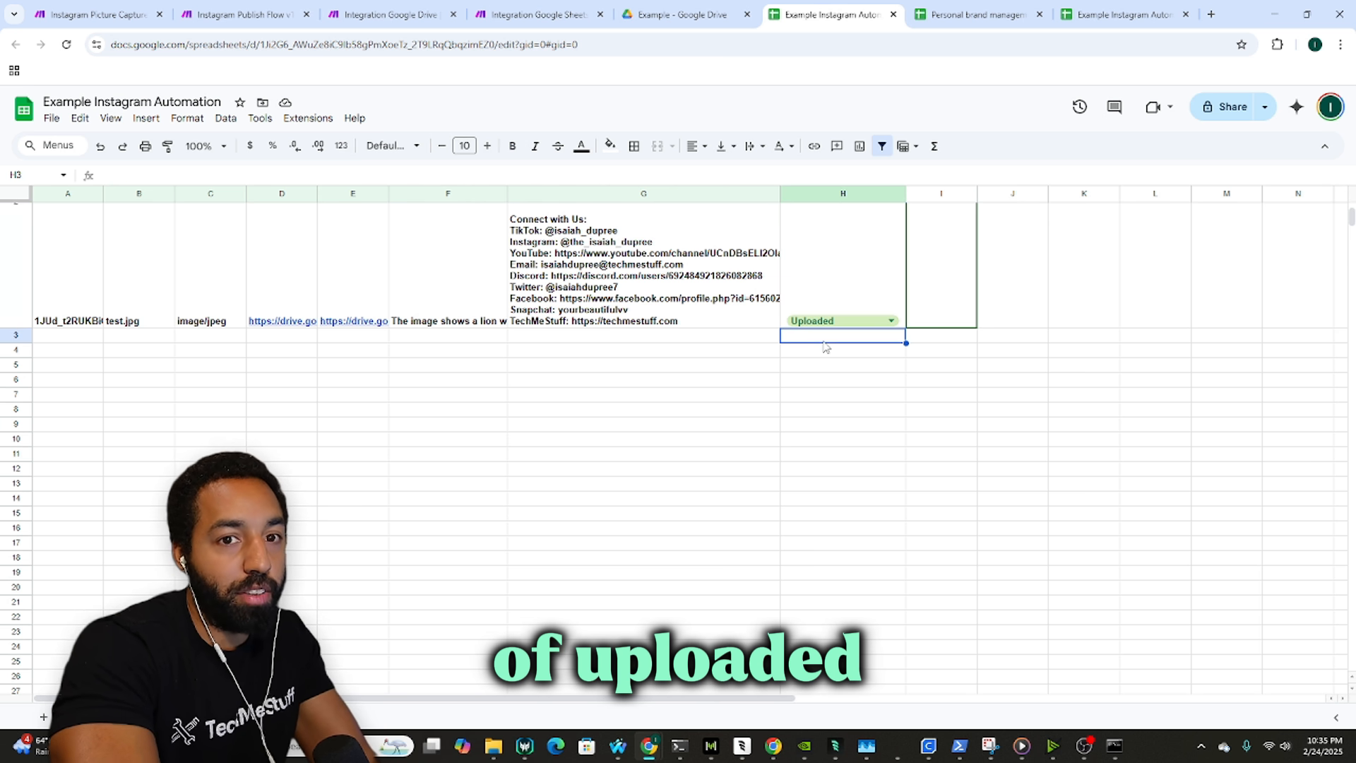
key(Up)
key(Left)
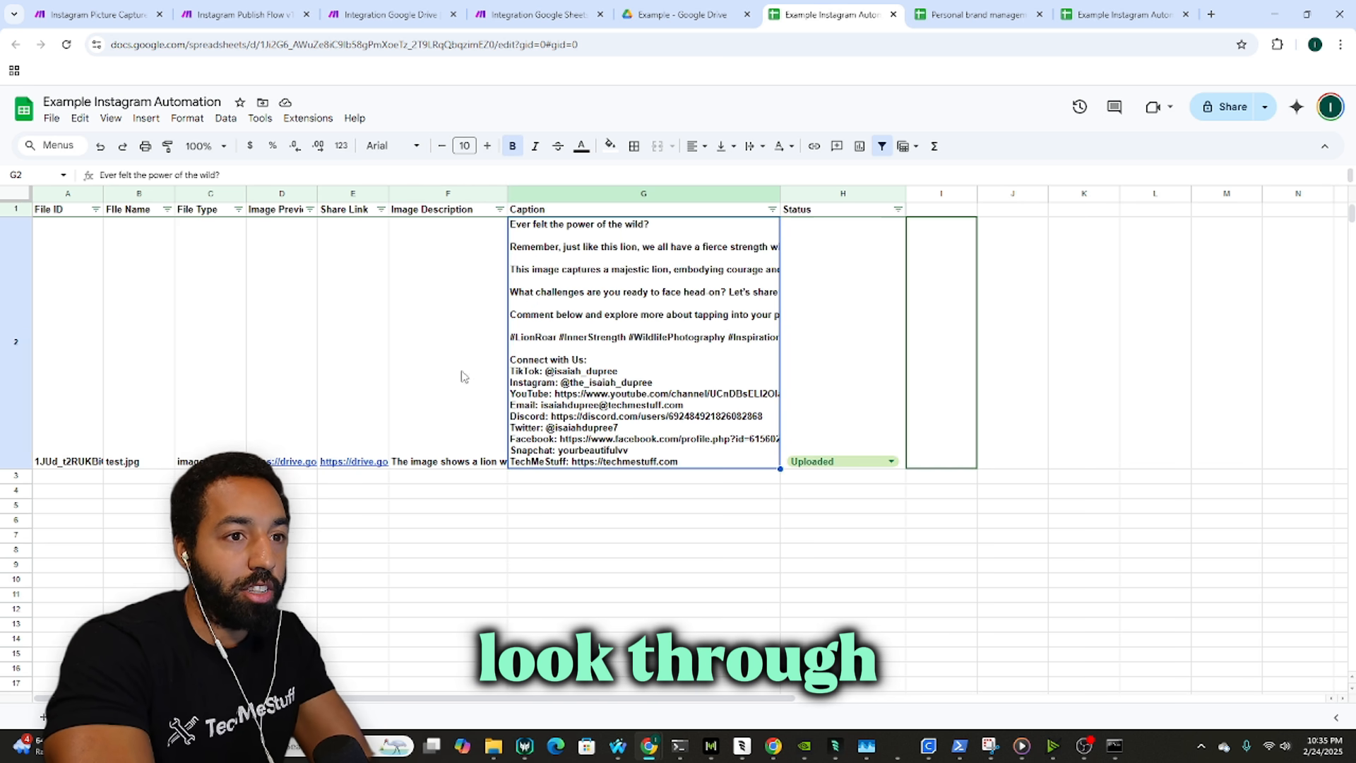
click(351, 452)
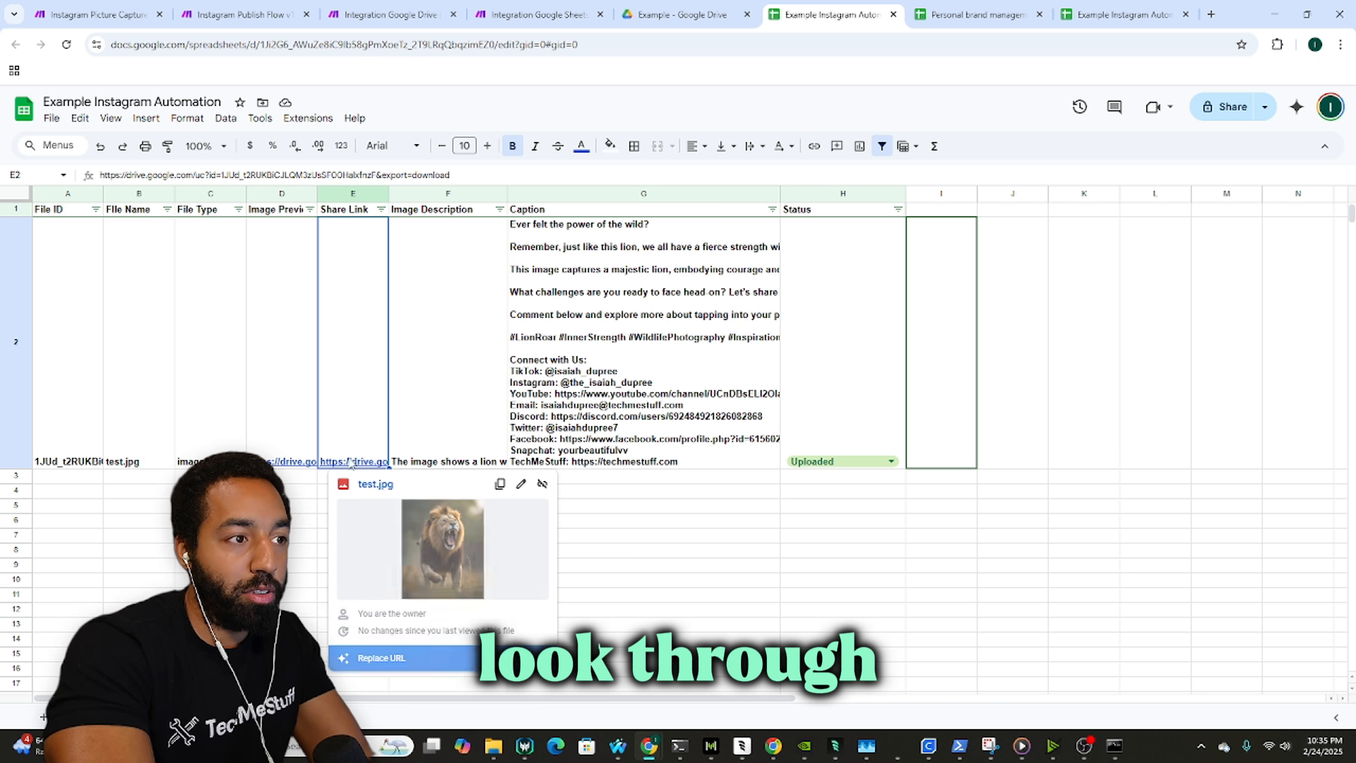
click(550, 387)
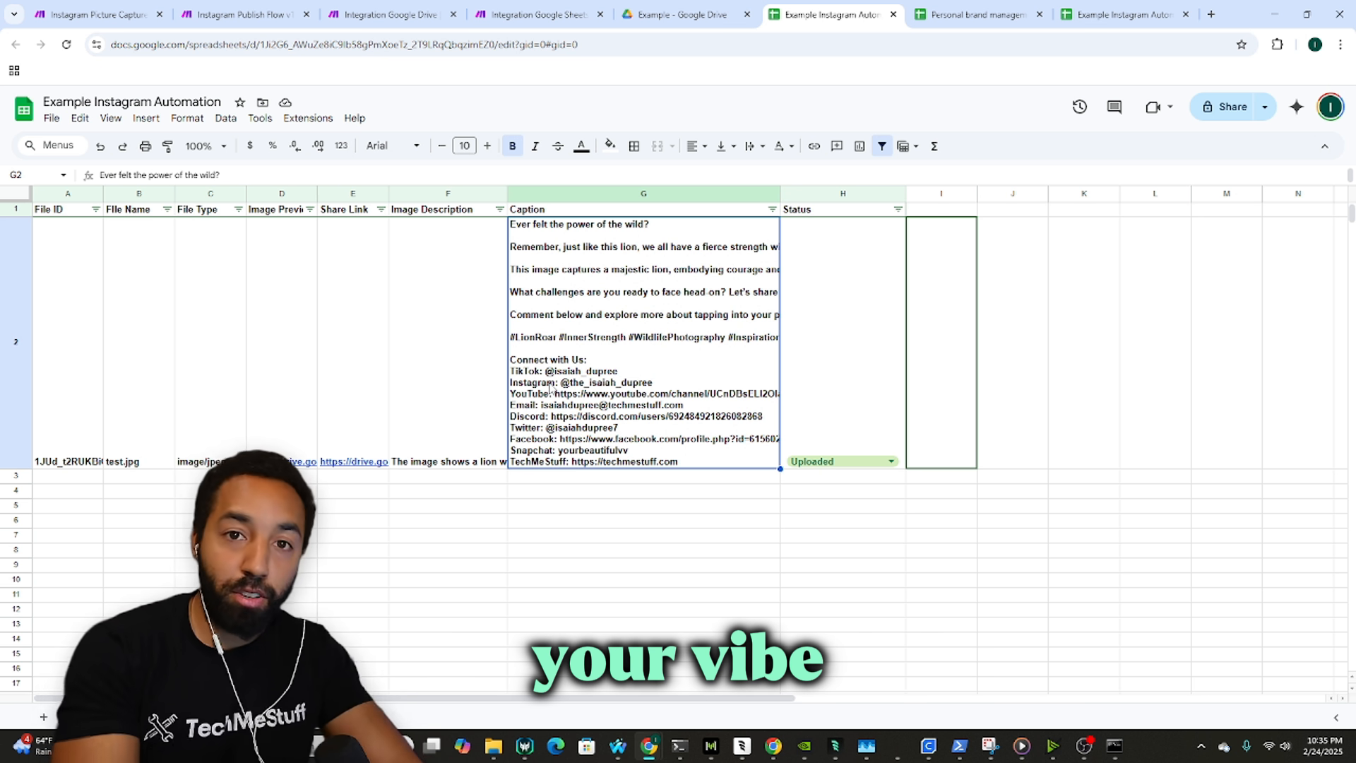
Step: Set the lion post's H2 status to Reviewed
click(891, 461)
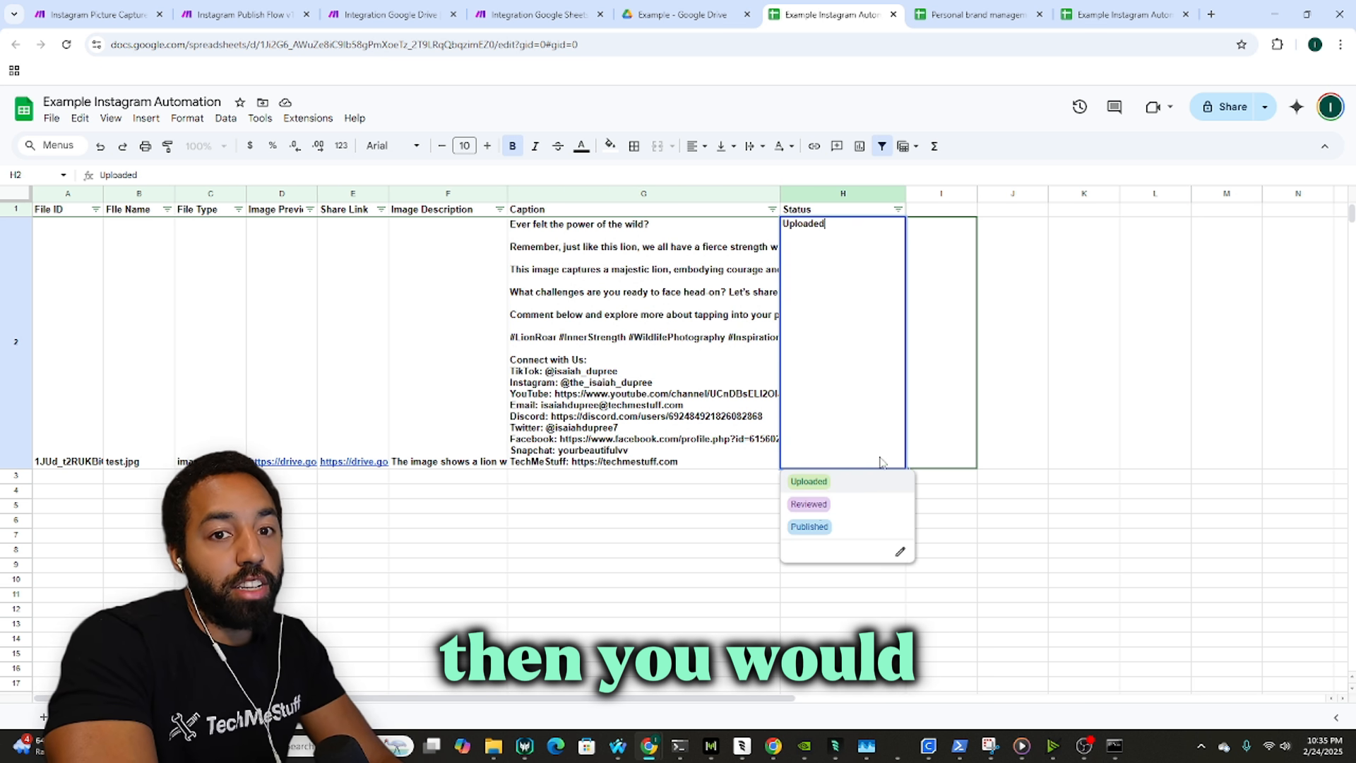
click(817, 507)
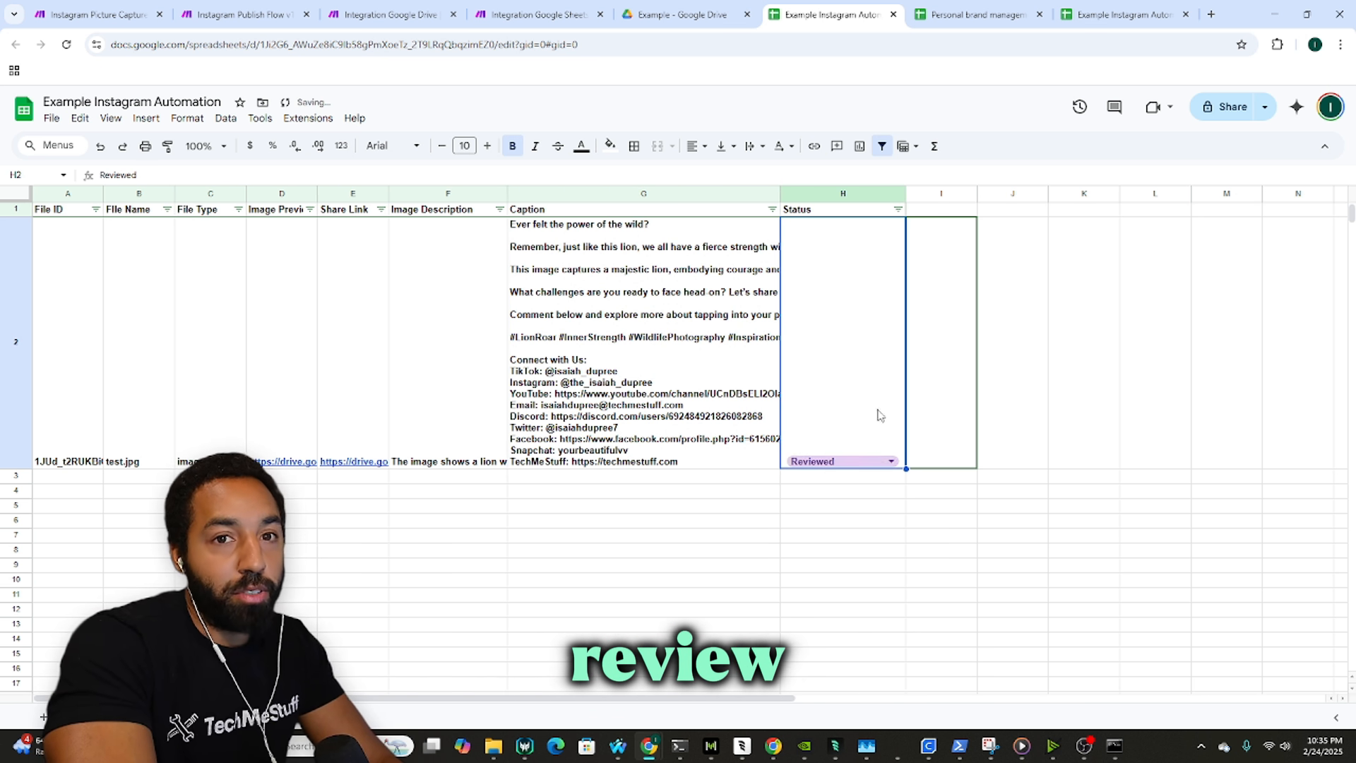
click(537, 15)
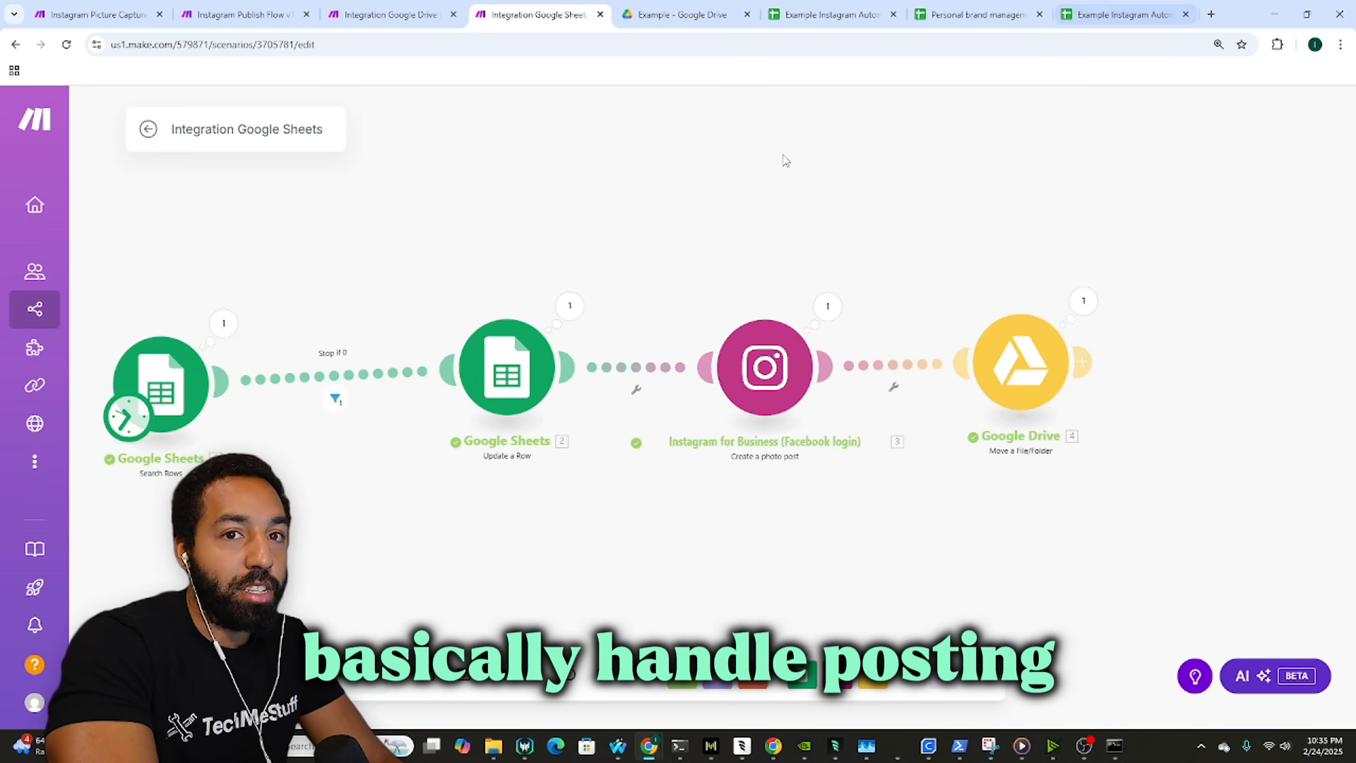
Step: Rename the scenario to 'Instagram Publisj Flow'
drag(559, 212, 639, 230)
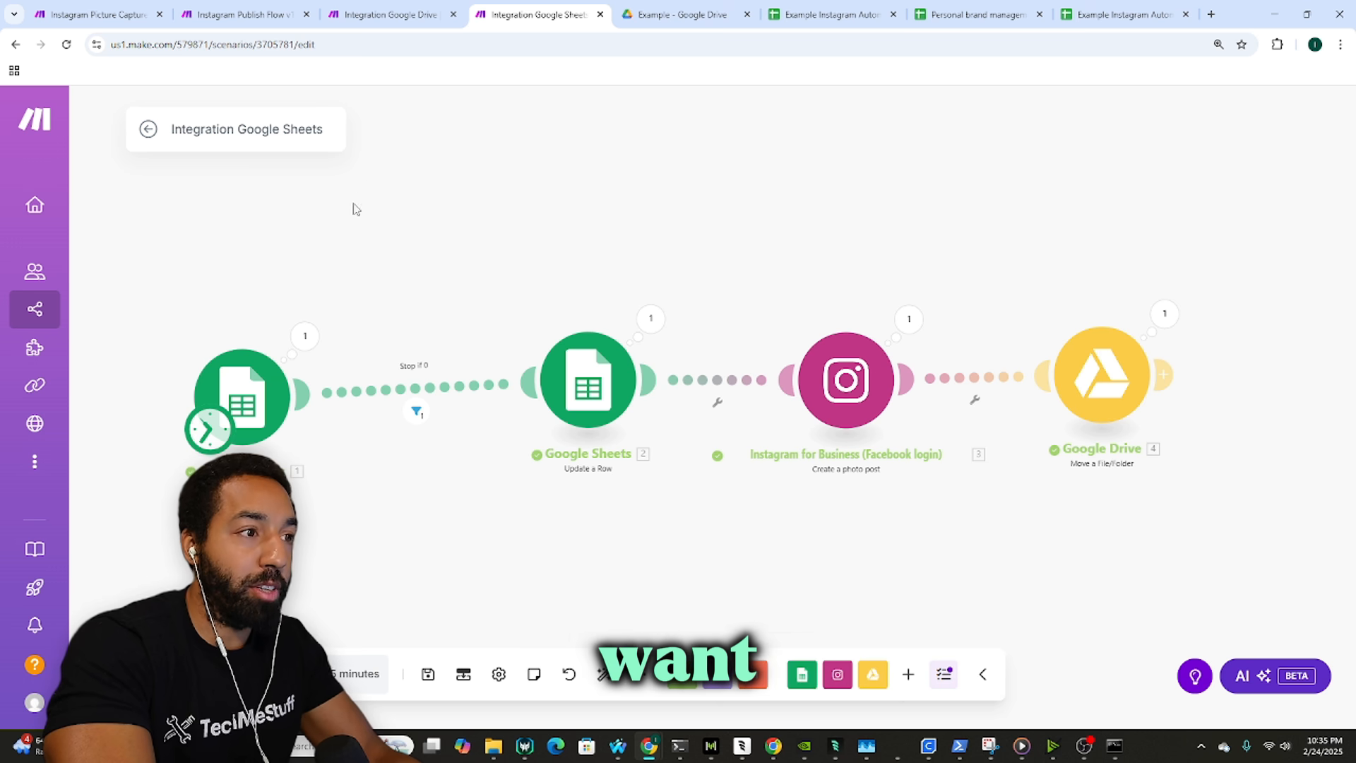
double_click(285, 129)
key(ctrl+a)
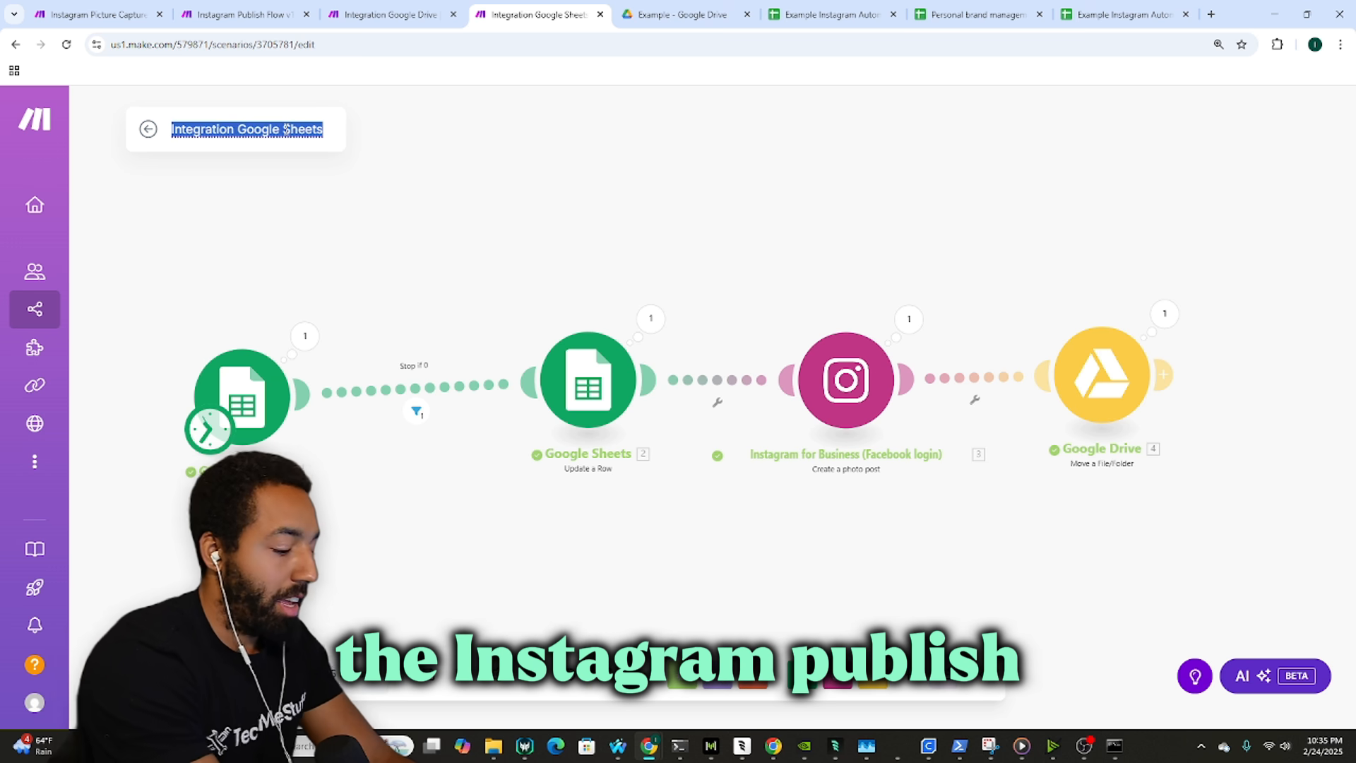
text(Instagram)
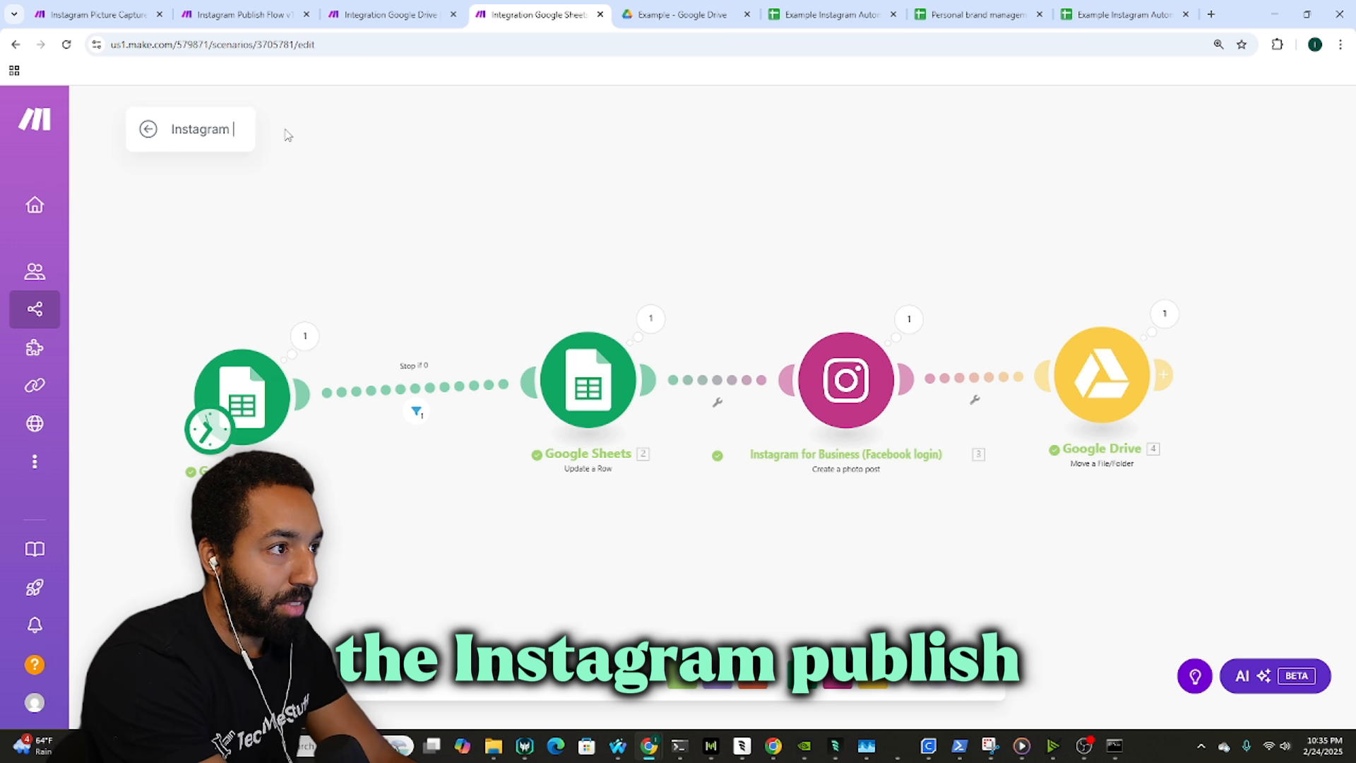
text( Publisj)
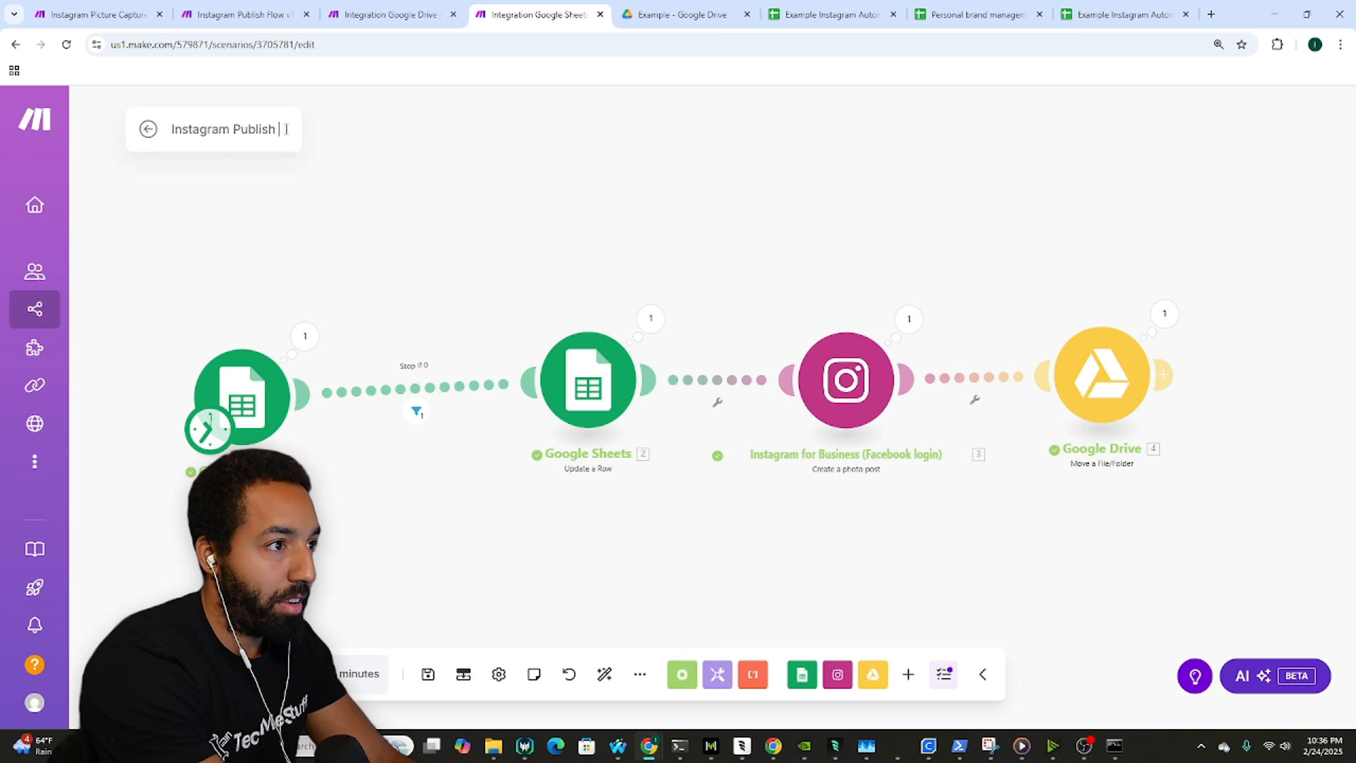
text( Flow Example)
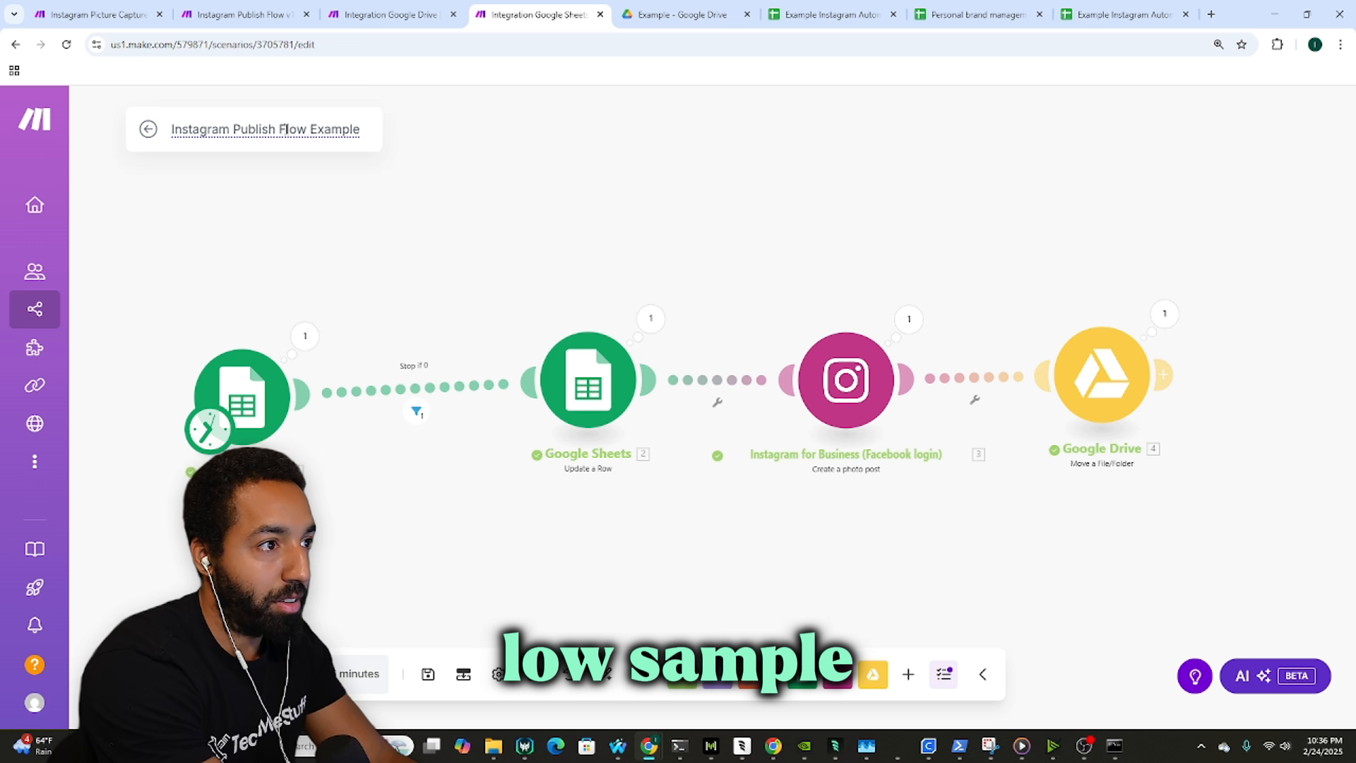
drag(356, 228, 361, 231)
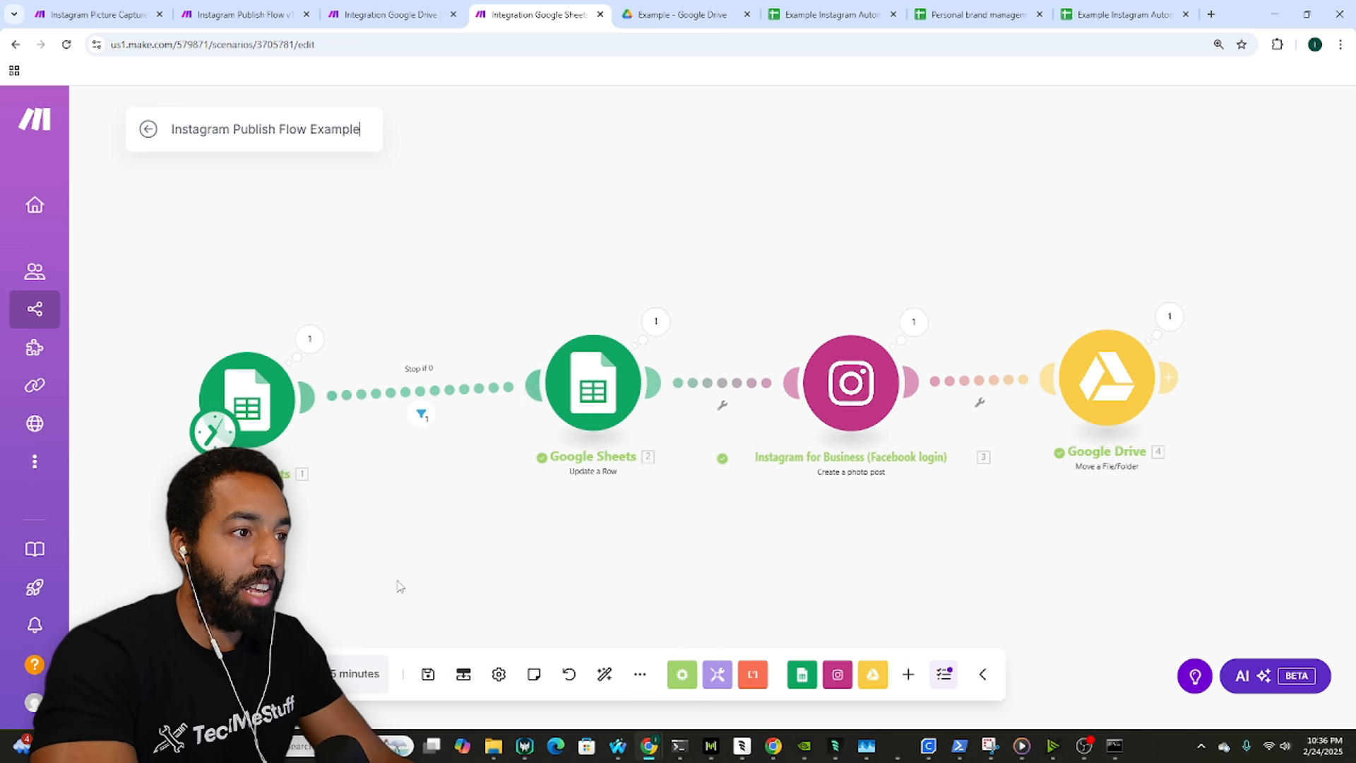
Step: Change Run scenario to Every day in the schedule settings and save
click(214, 430)
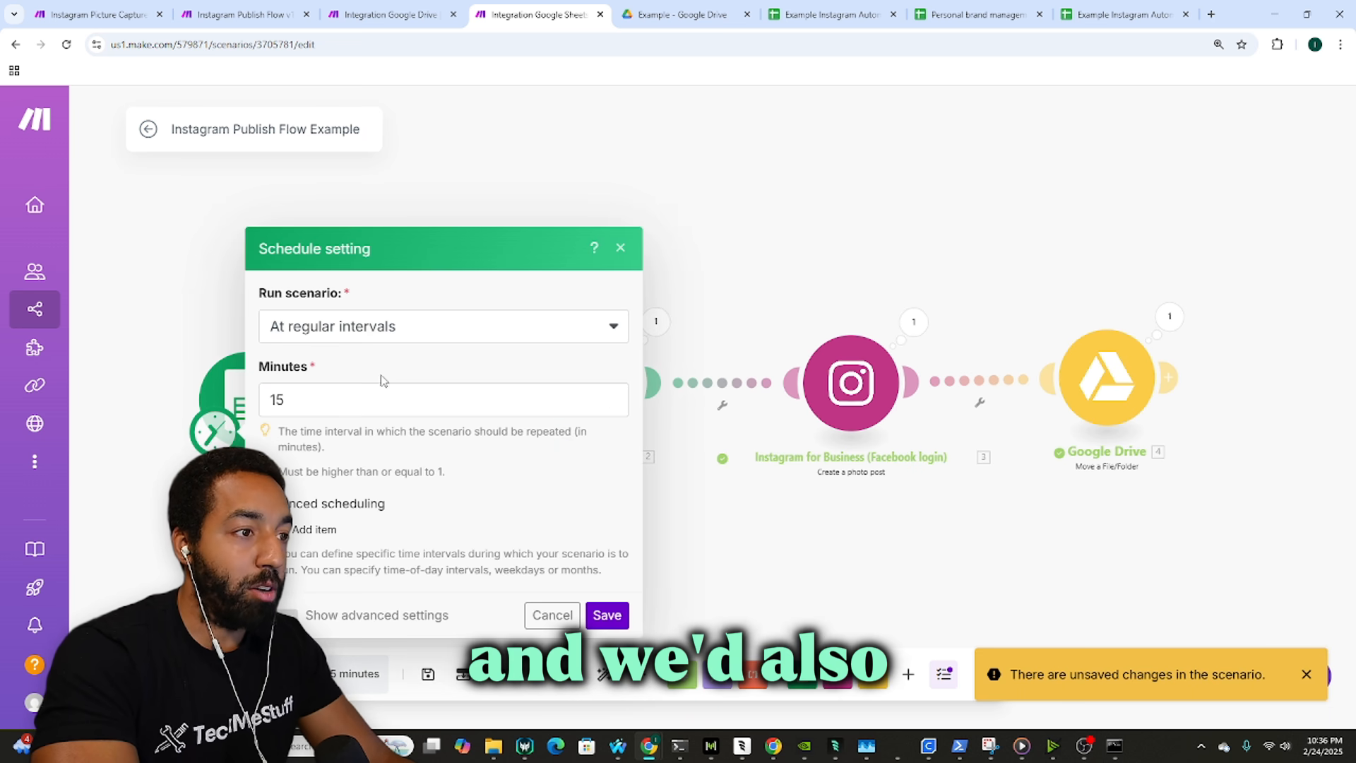
click(393, 329)
click(356, 420)
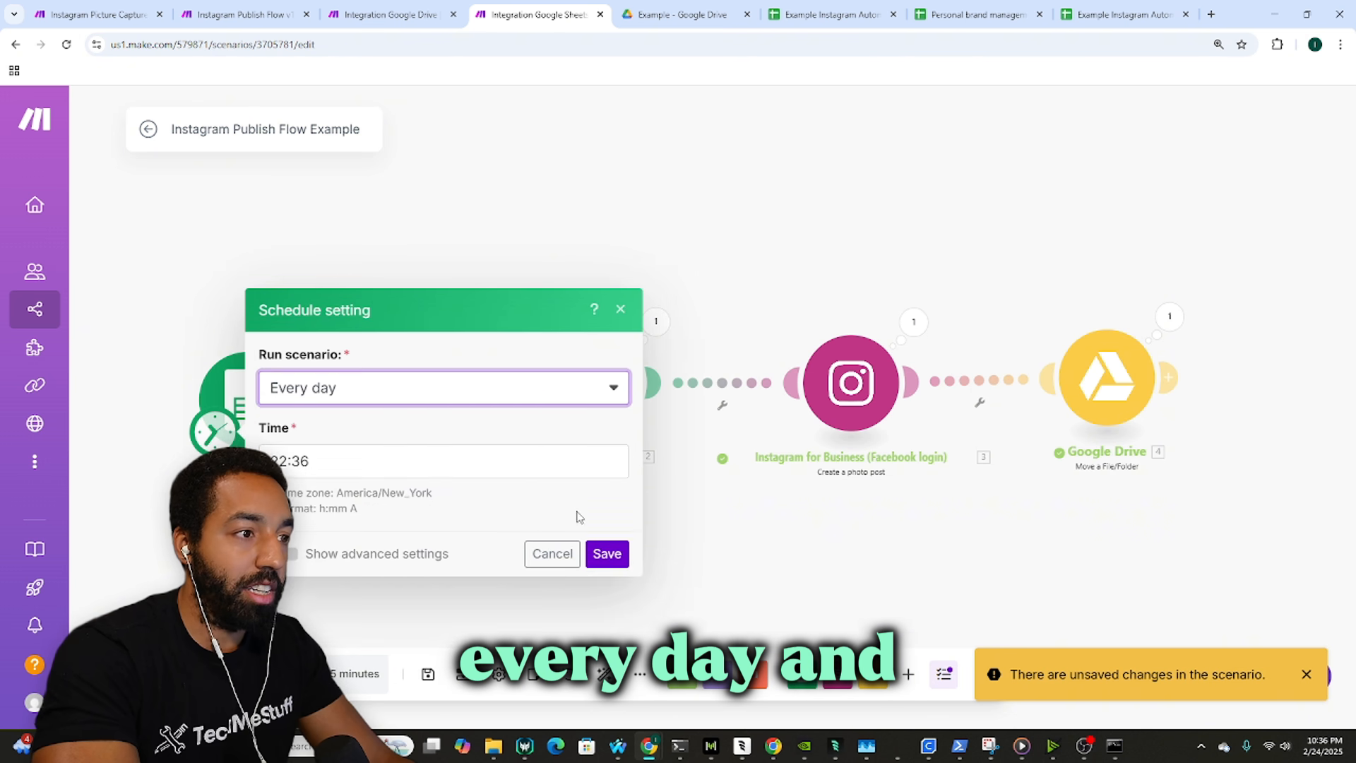
click(605, 553)
Step: Save the Instagram Picture Capture Flow scenario, dismissing the Save As dialog and Payload Too Large error
key(ctrl+shift+Tab)
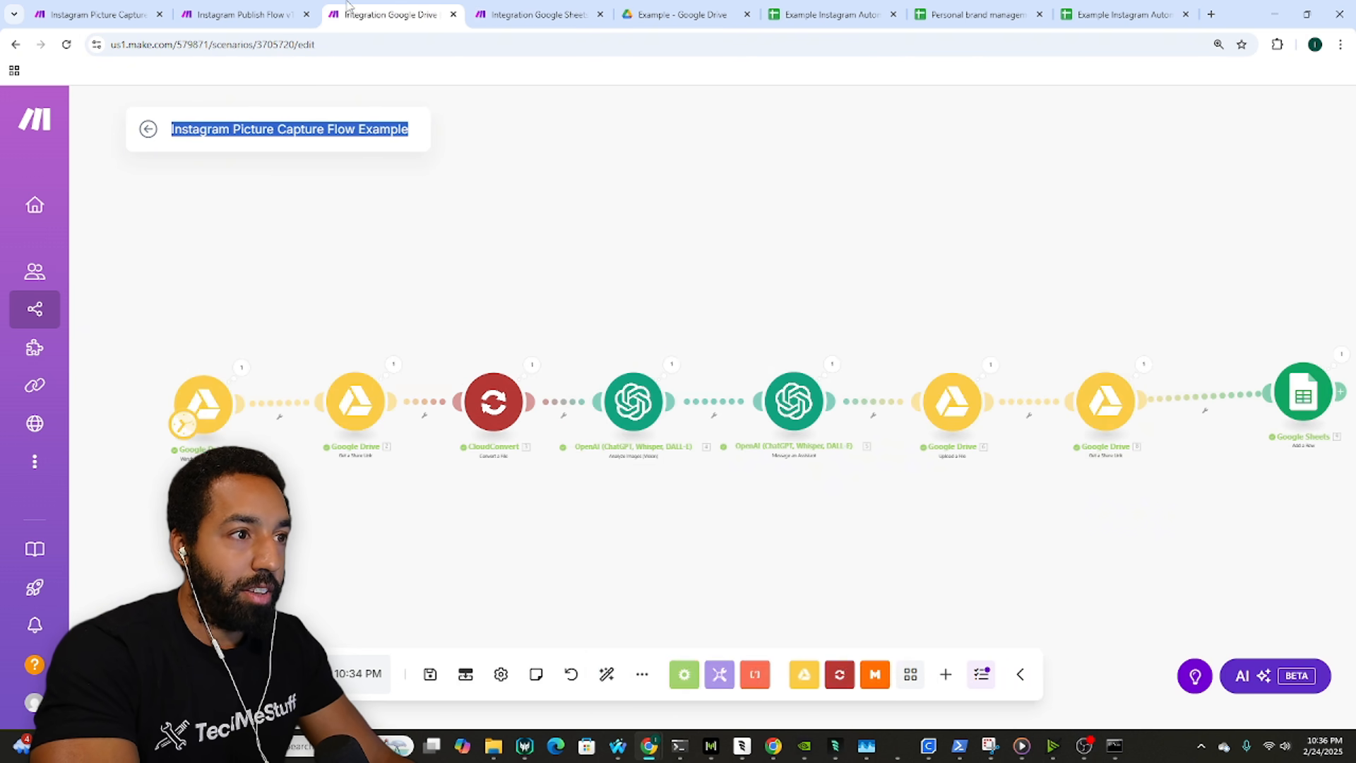
key(ctrl+s)
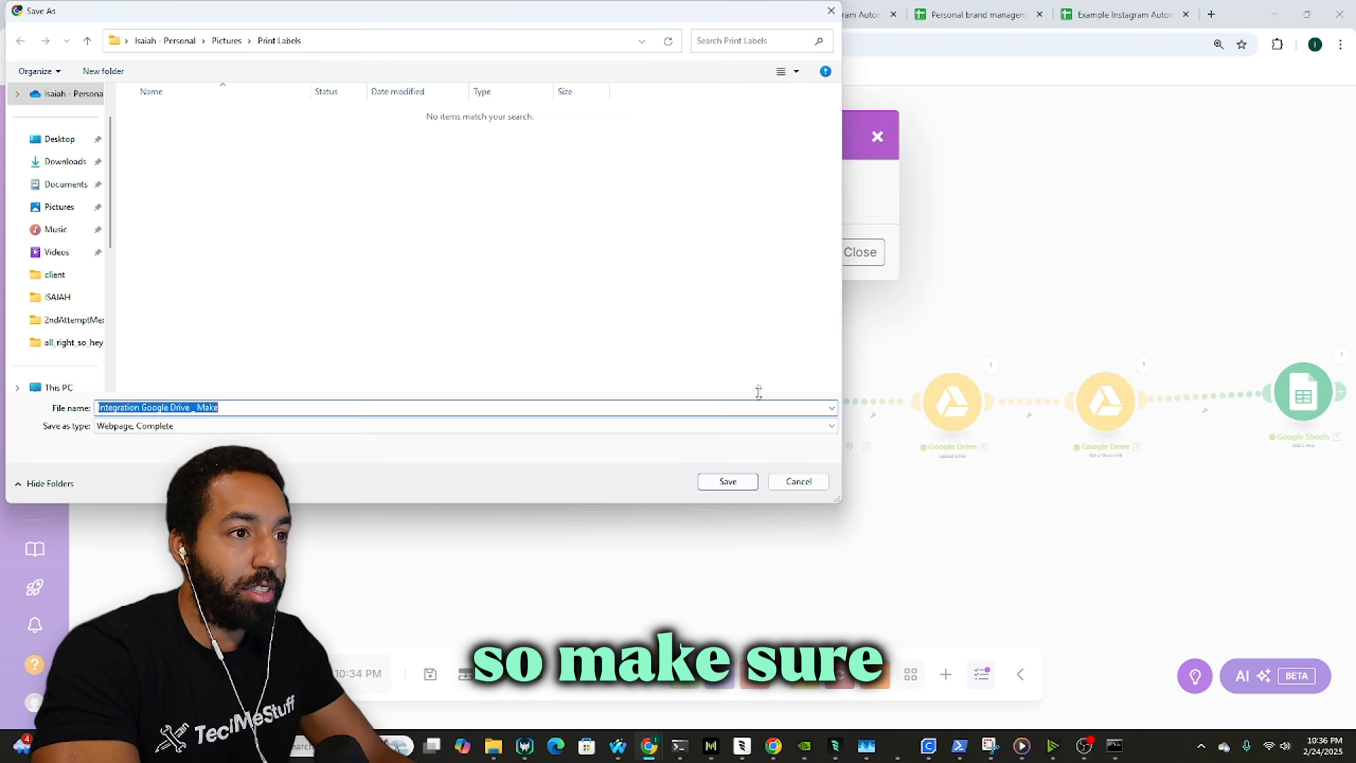
click(797, 480)
click(858, 252)
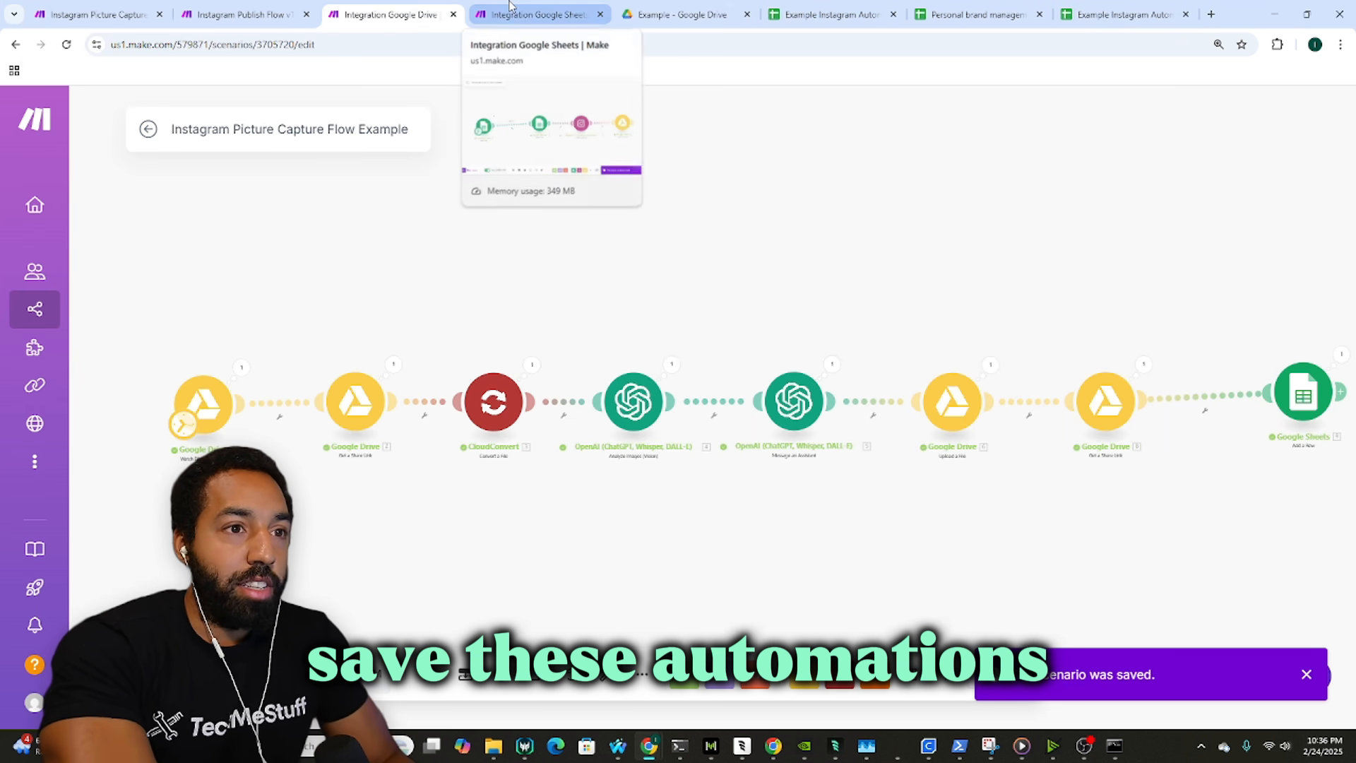
click(558, 10)
drag(548, 242, 493, 233)
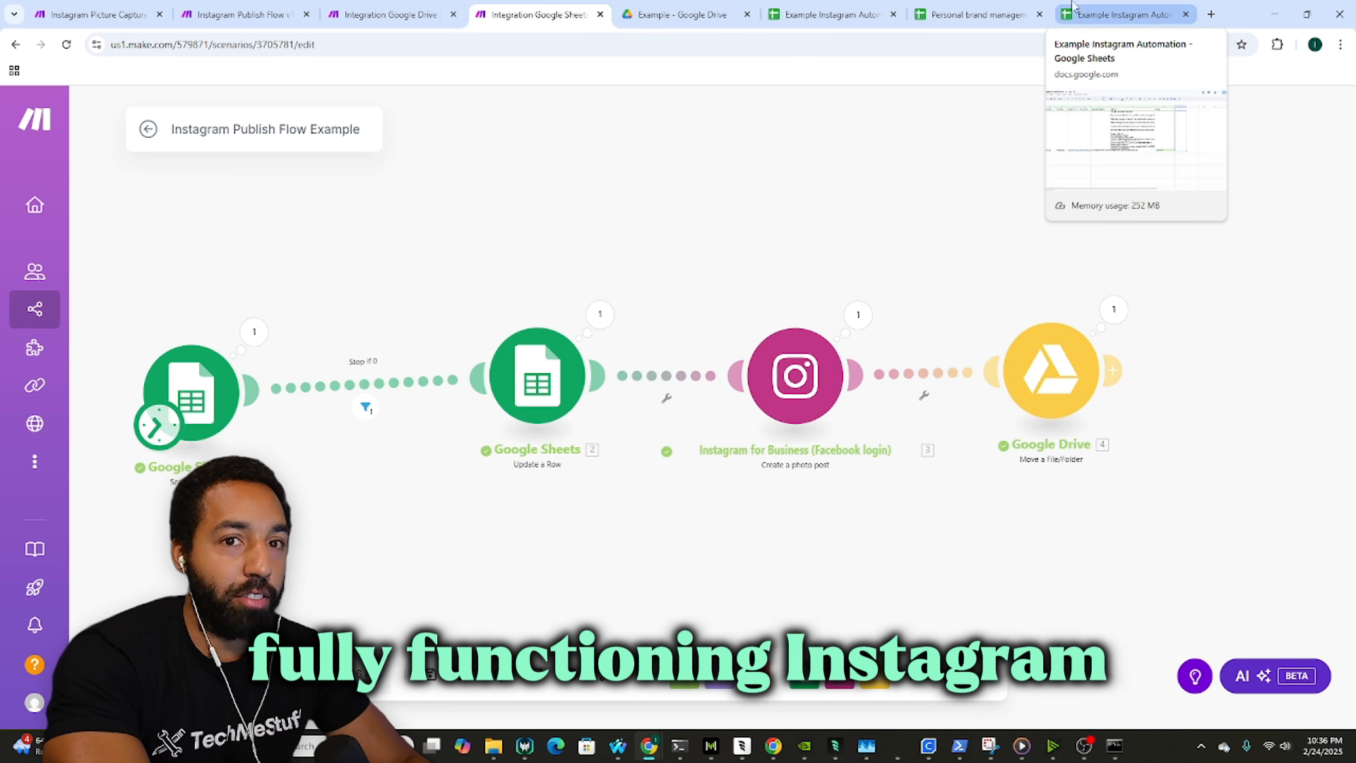
Step: Load the Instagram profile in a new tab and open the middle lion post
click(1211, 14)
text(in)
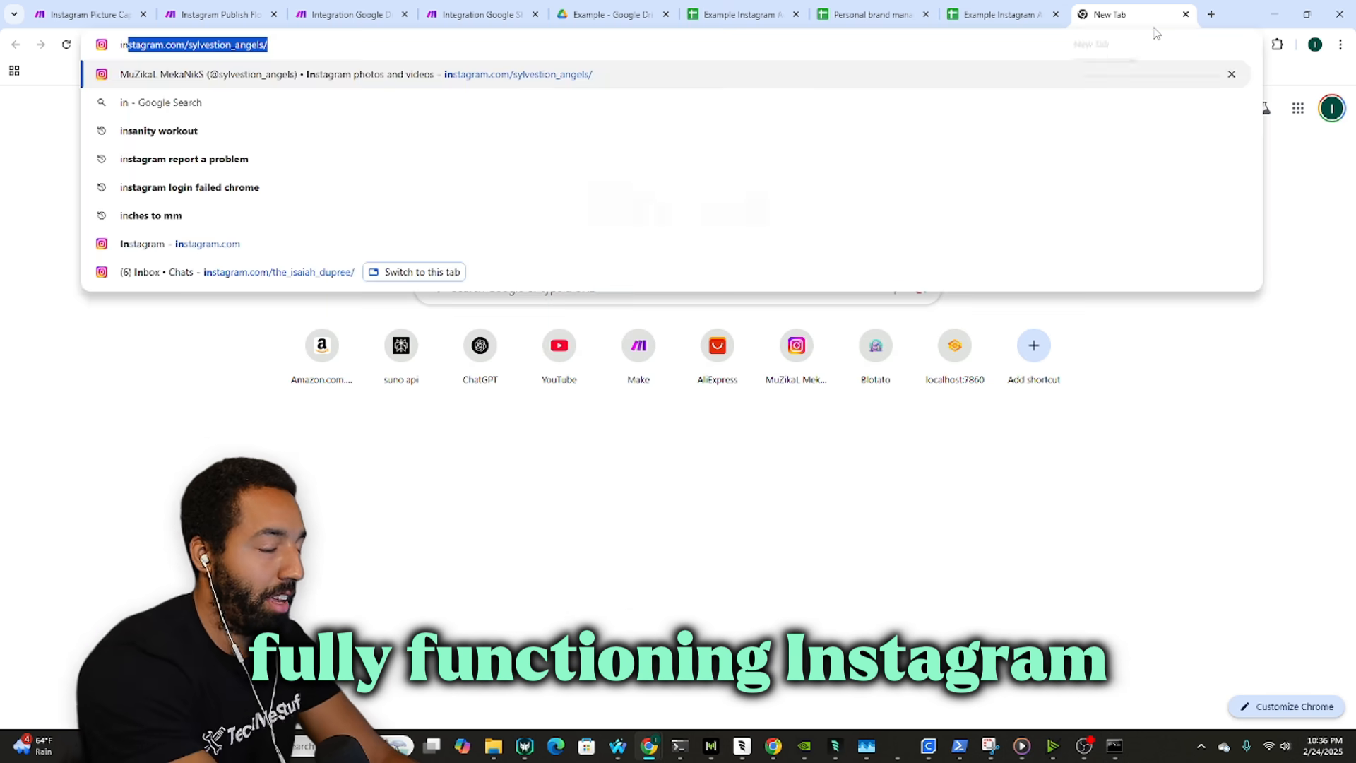
key(Return)
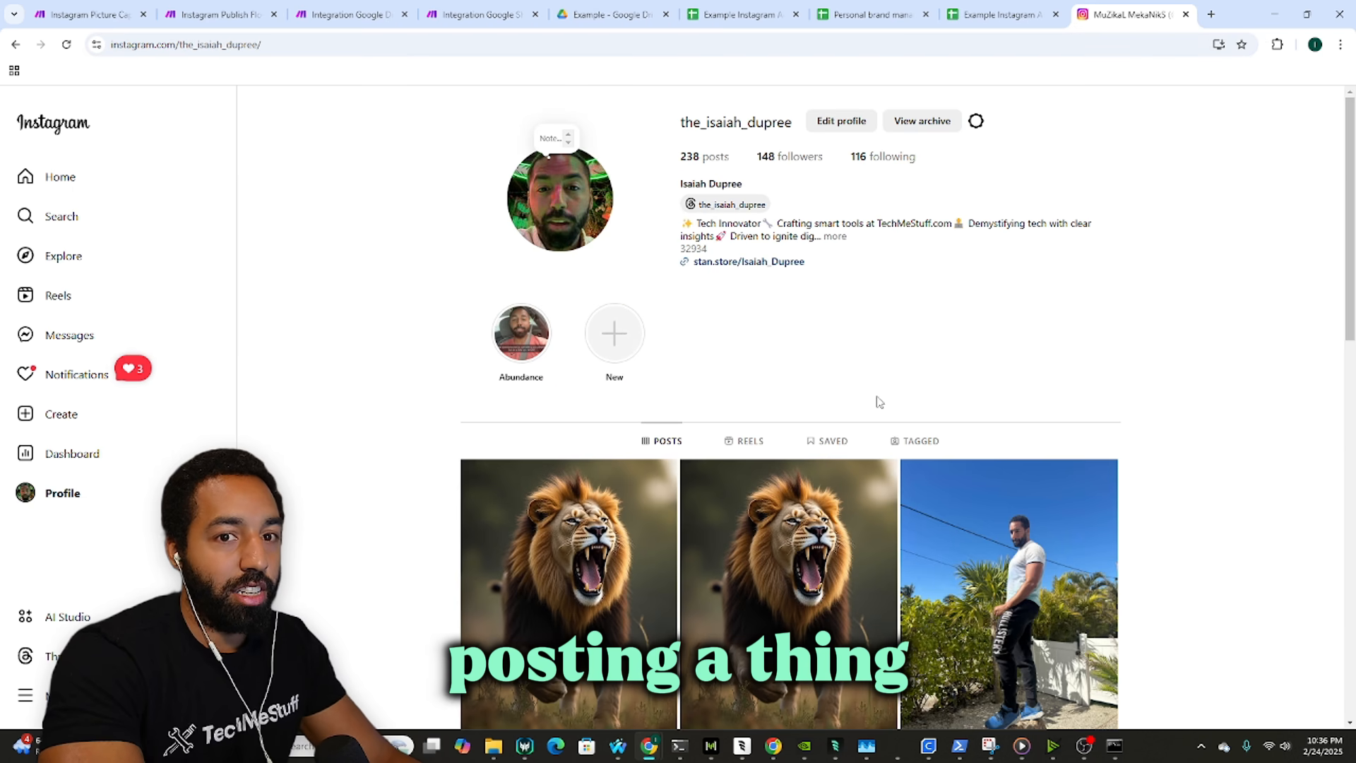
scroll(841, 339, down, 1)
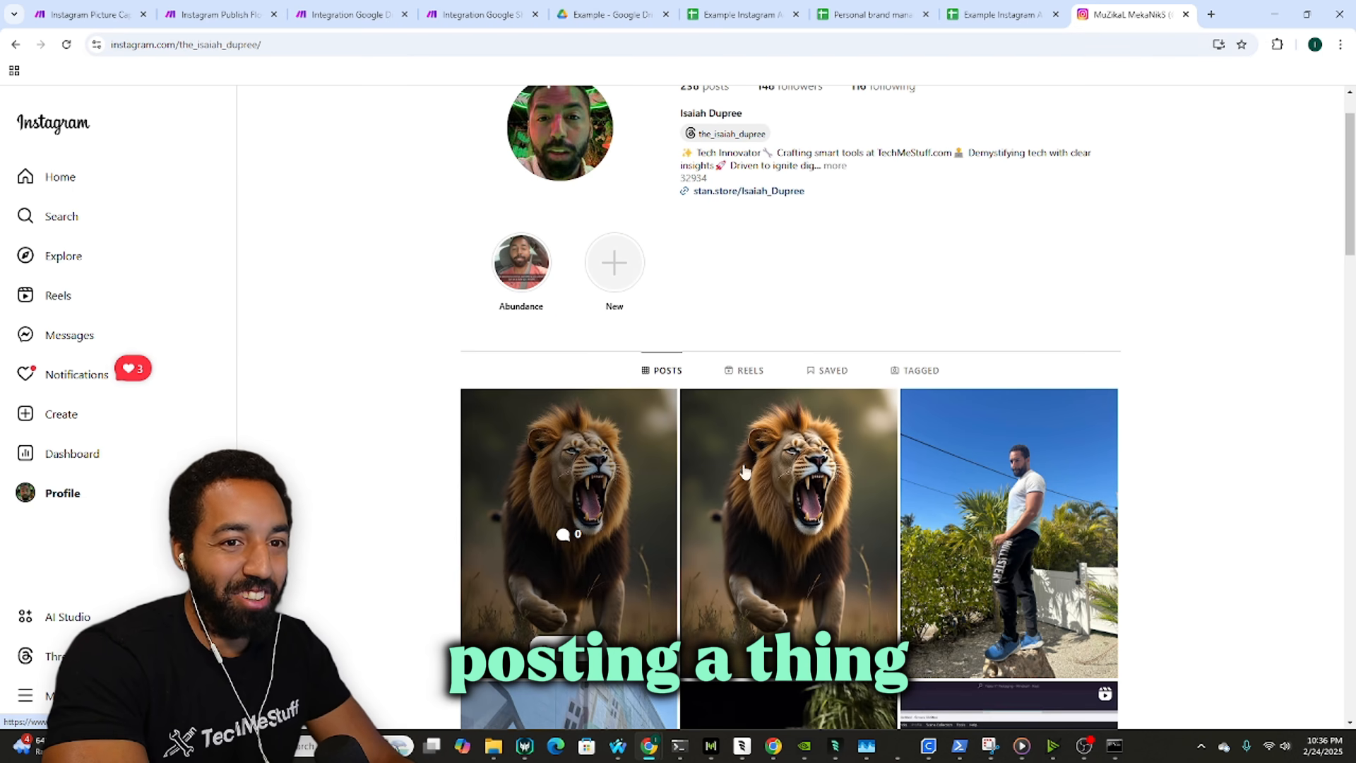
click(764, 418)
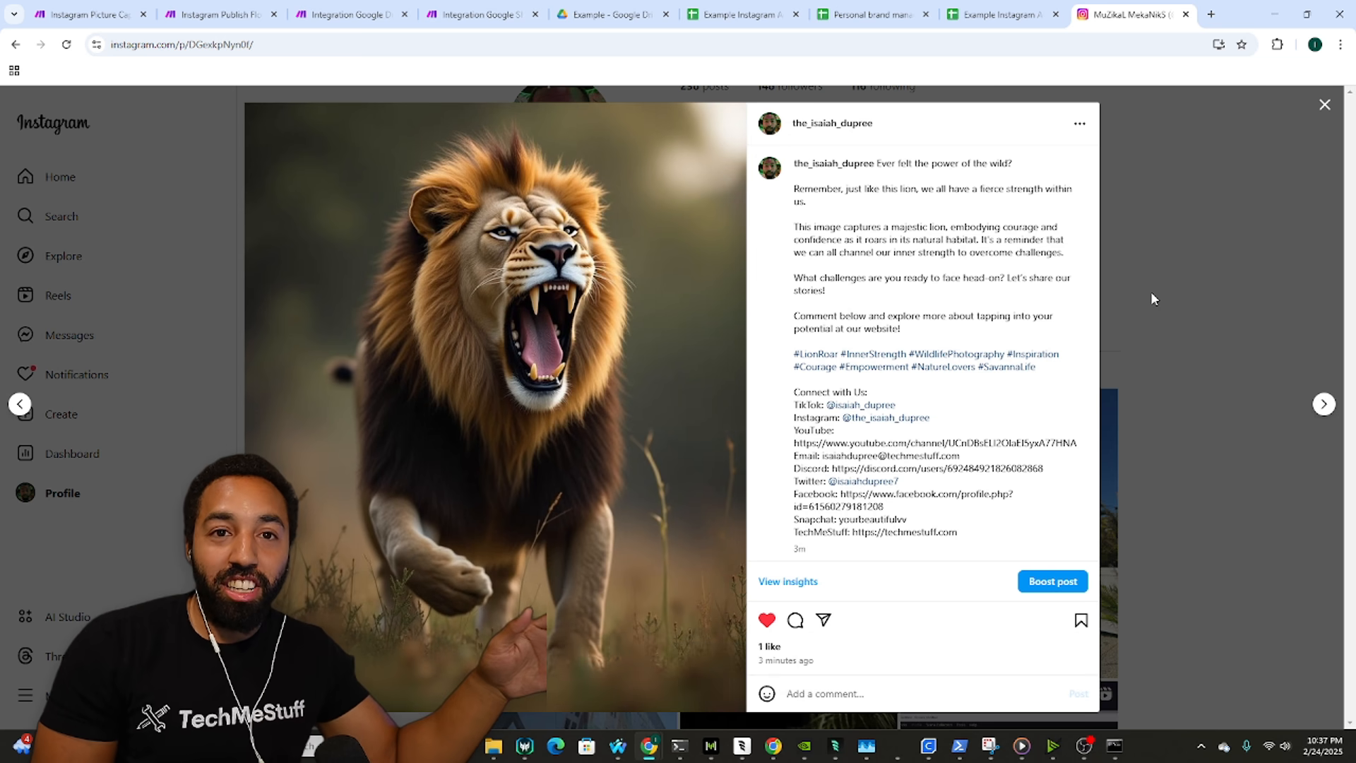
Step: Review the lion row's status, caption and share link, and check the Drive Inbox folder of lion images
click(1047, 7)
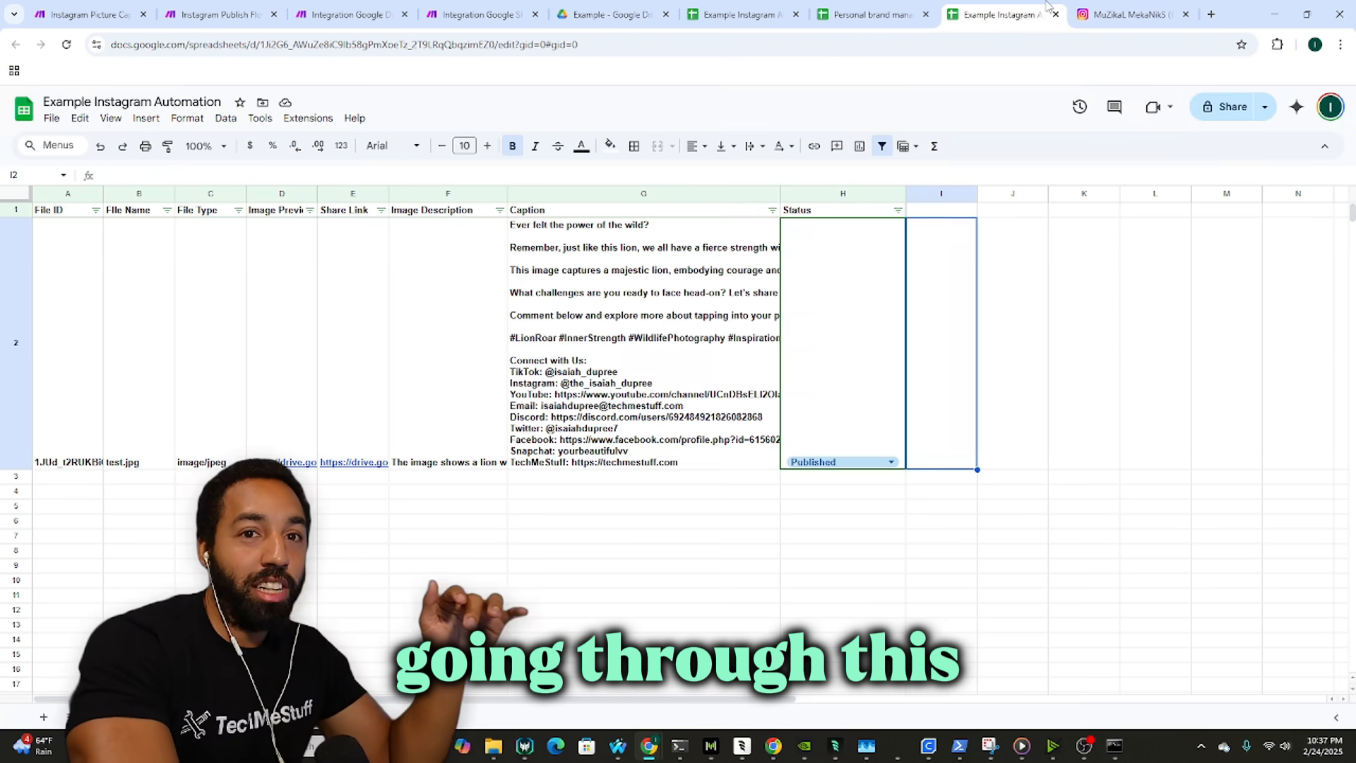
click(841, 340)
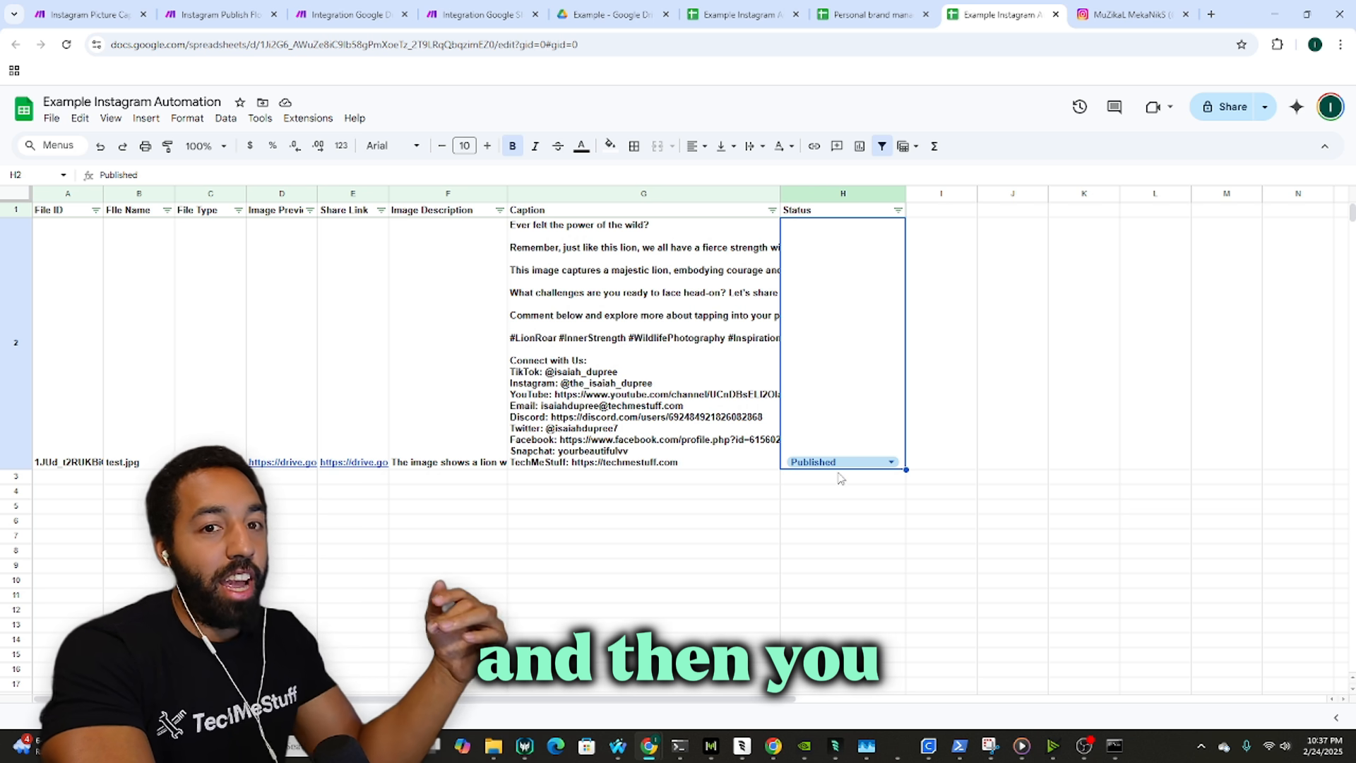
click(637, 407)
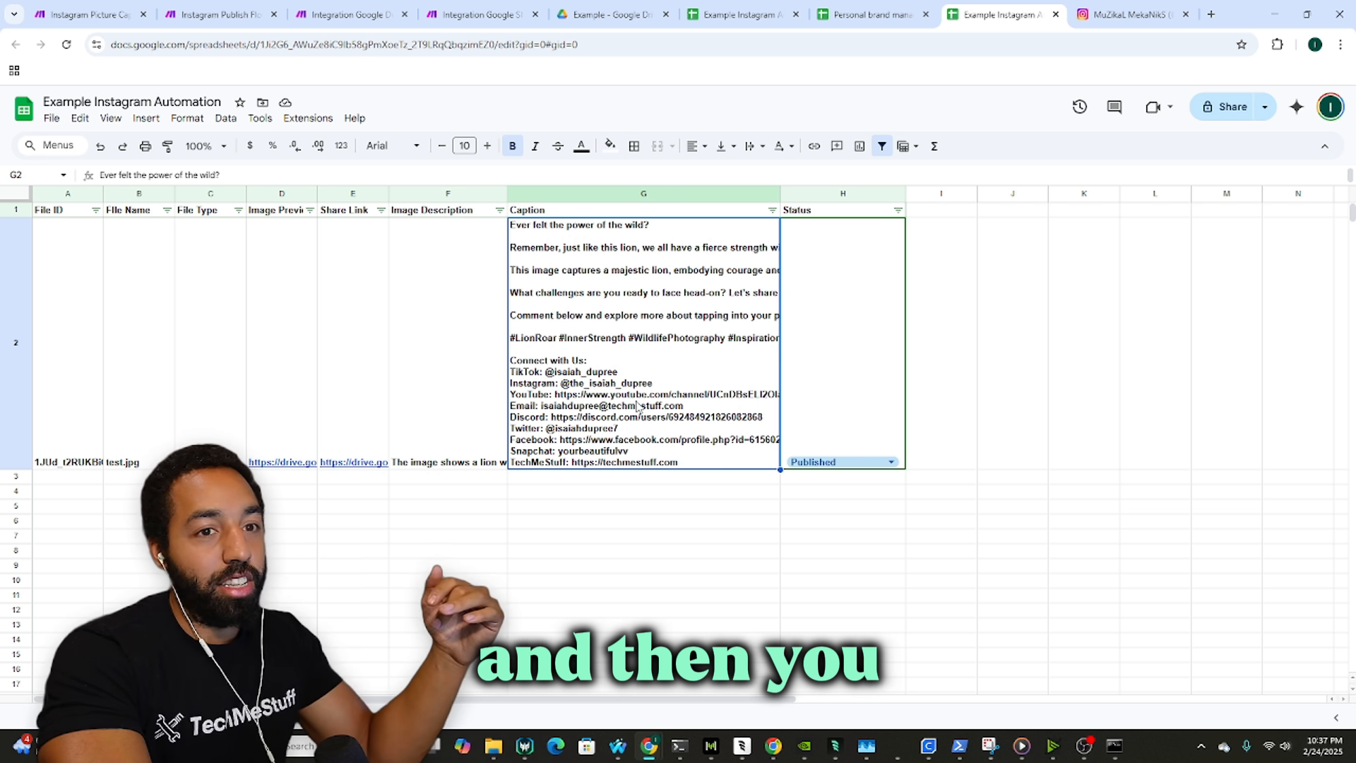
click(325, 360)
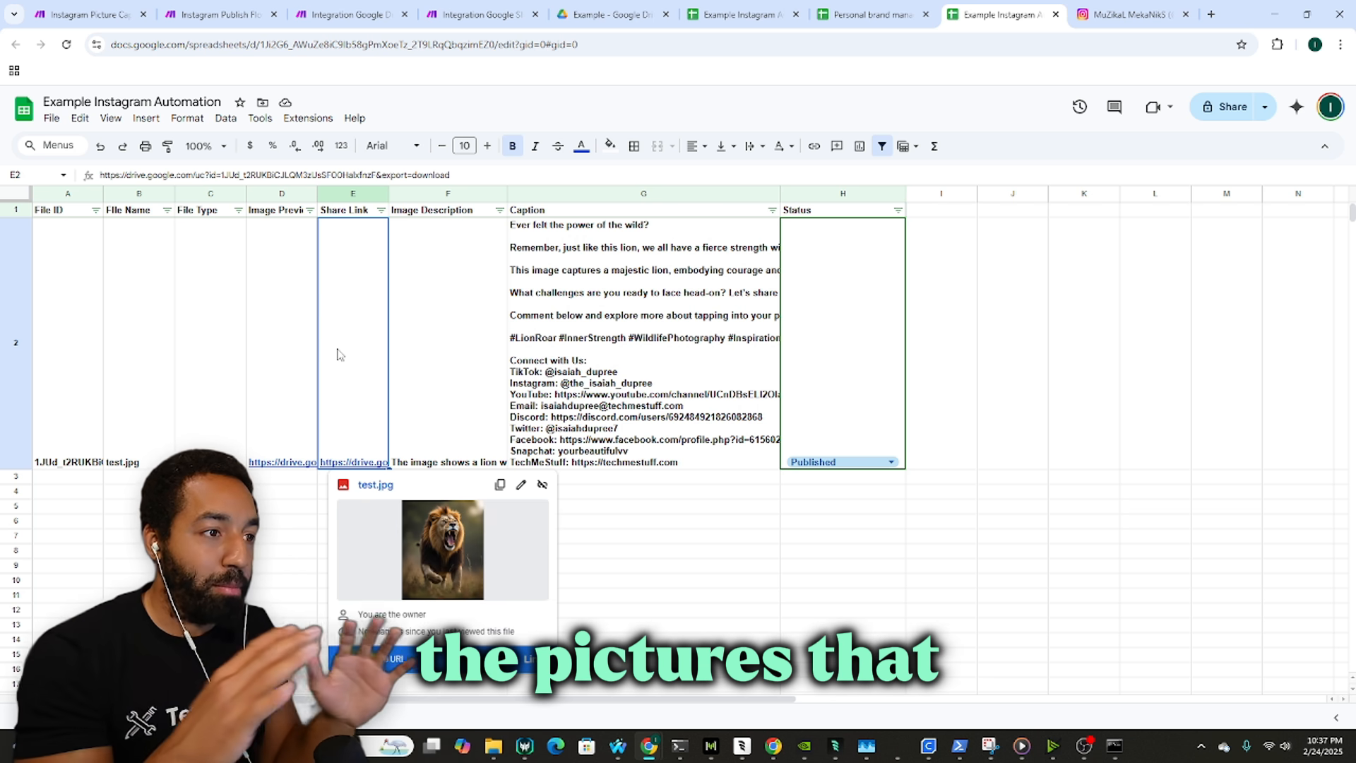
click(604, 14)
double_click(575, 274)
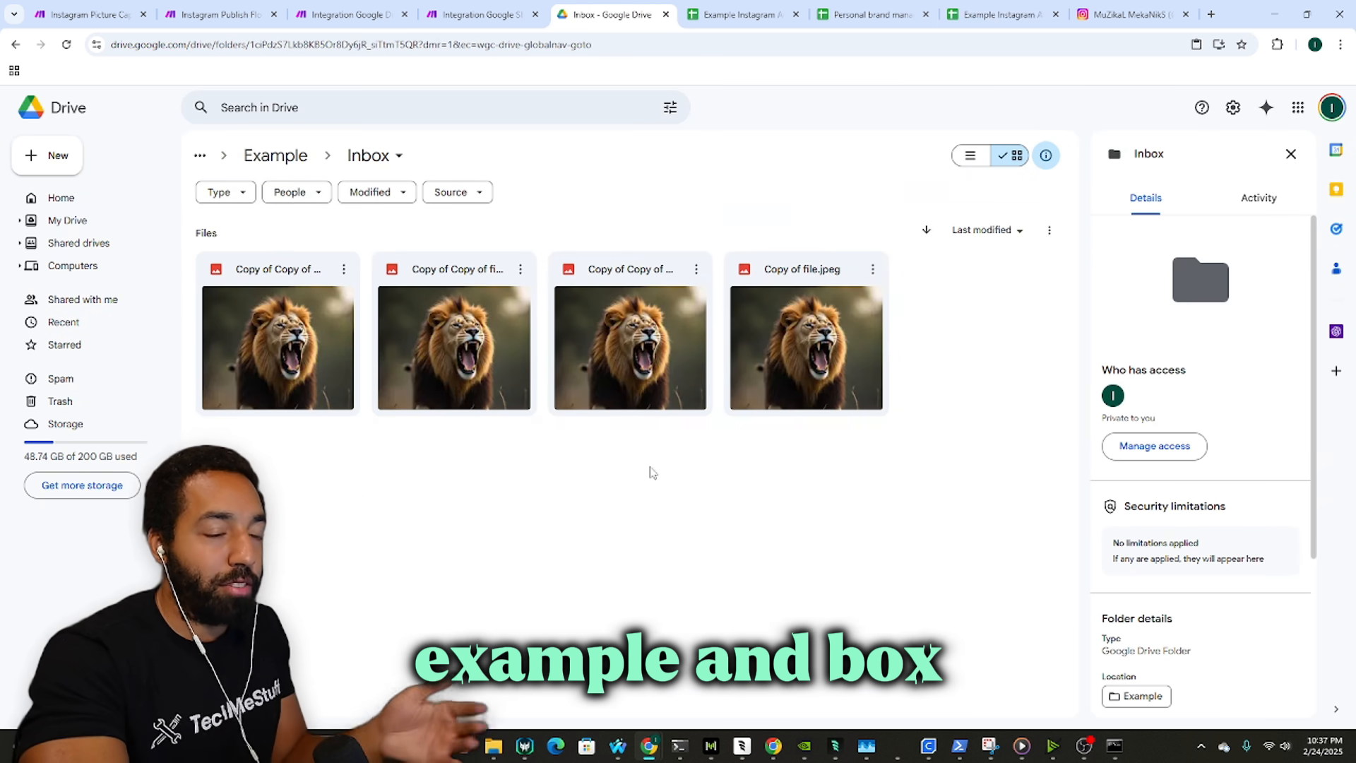
click(990, 14)
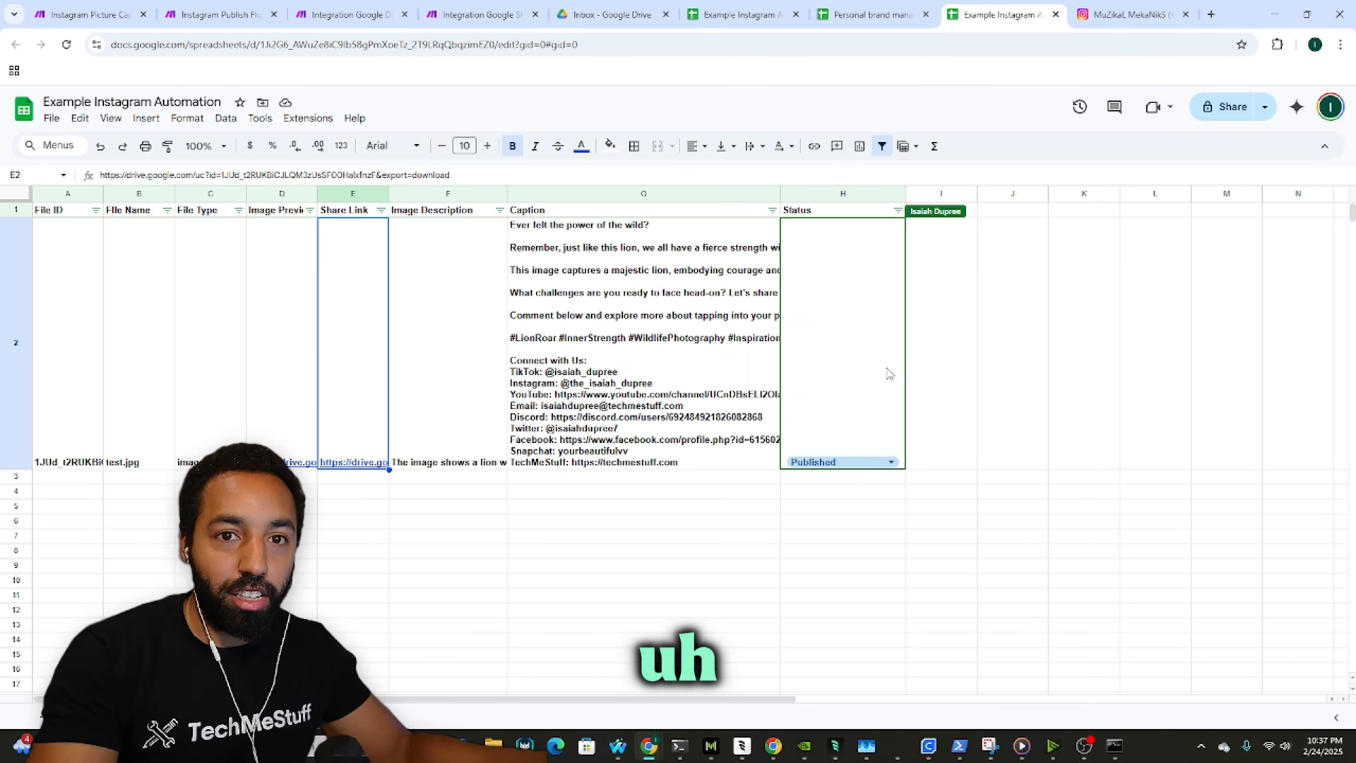
Step: Switch H2's status chip to Reviewed, then back to Published
click(452, 476)
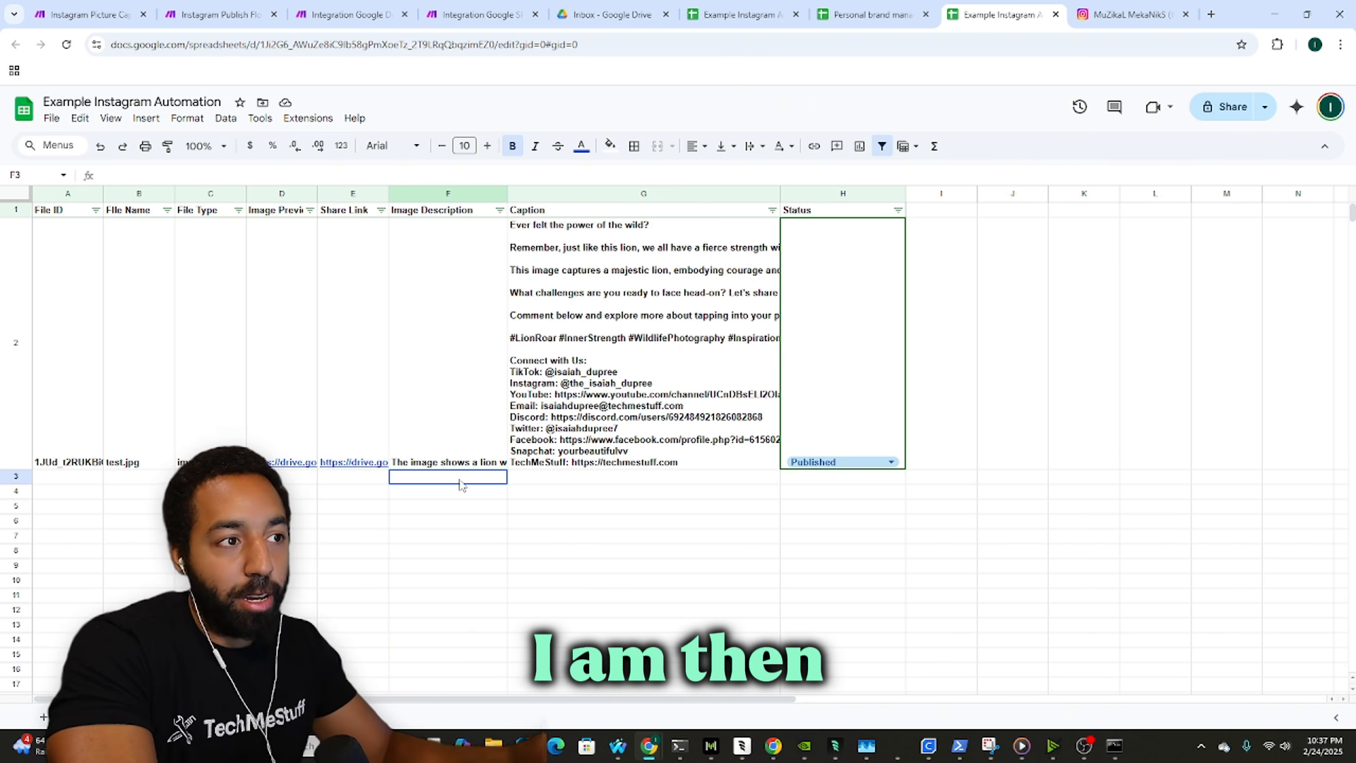
mouse_move(353, 456)
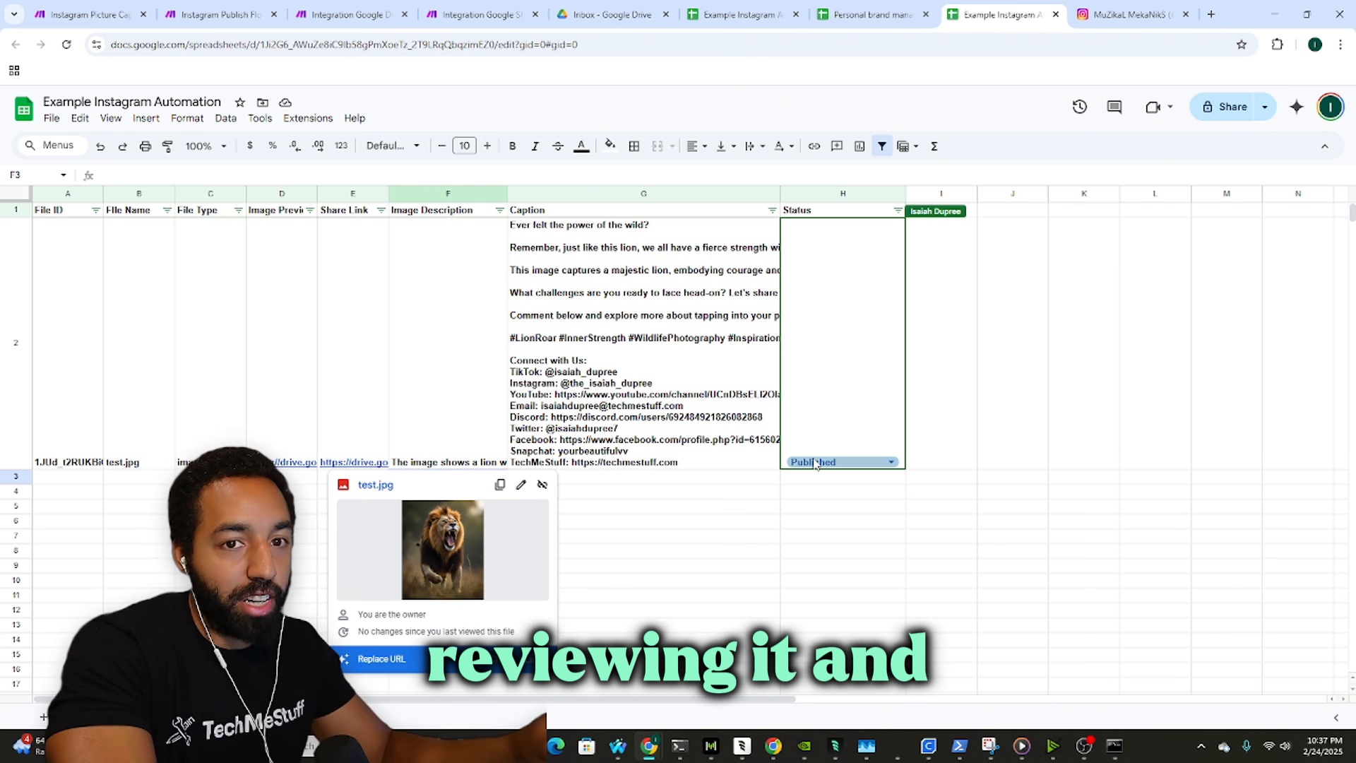
click(841, 462)
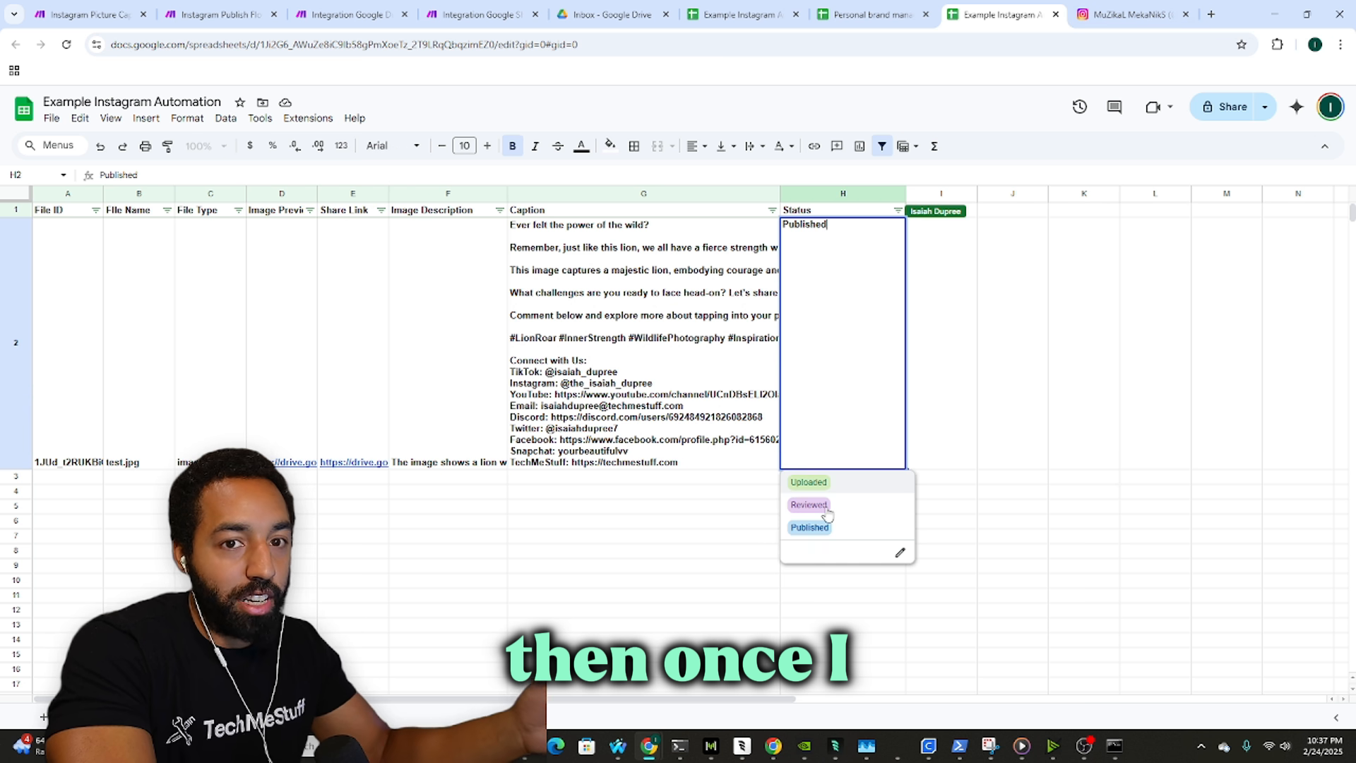
click(816, 506)
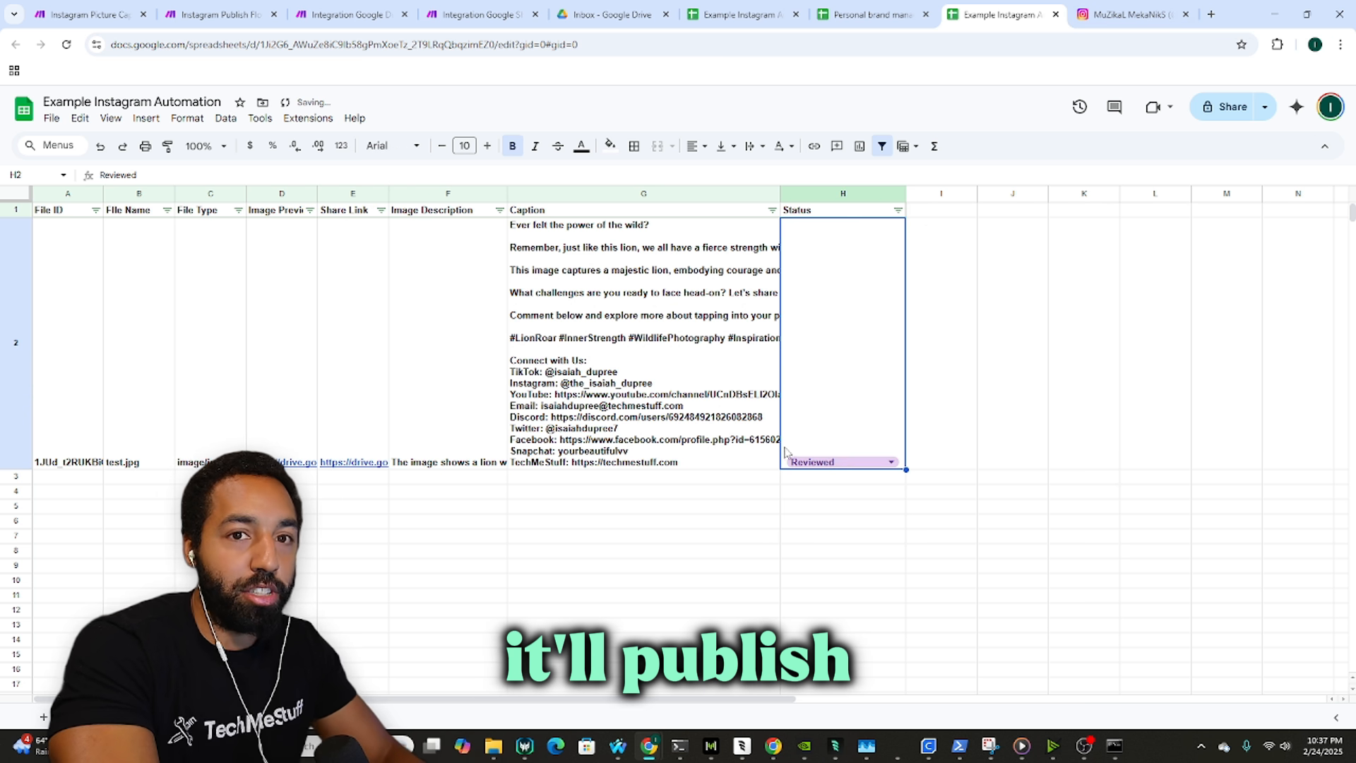
click(823, 463)
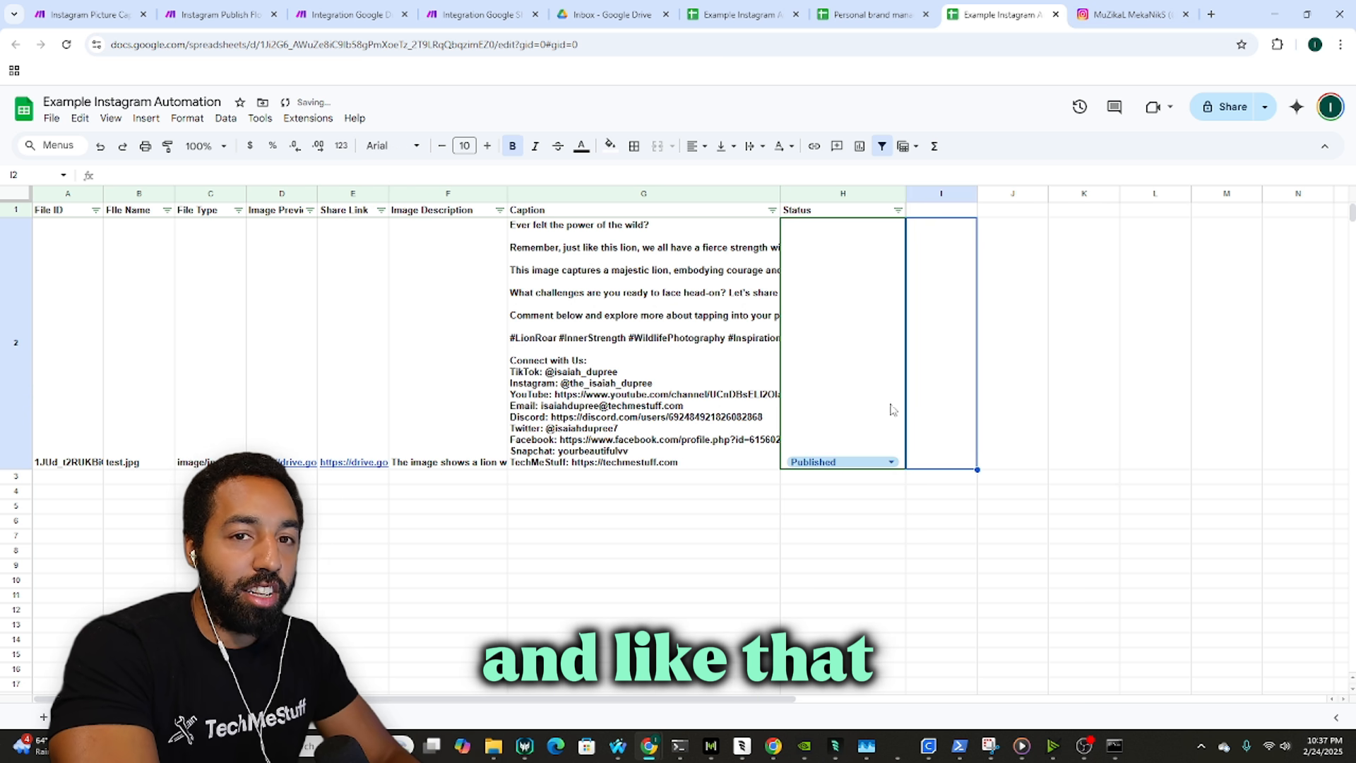
Step: On Instagram, return to the profile and reopen the lion post with its caption
key(ctrl+Tab)
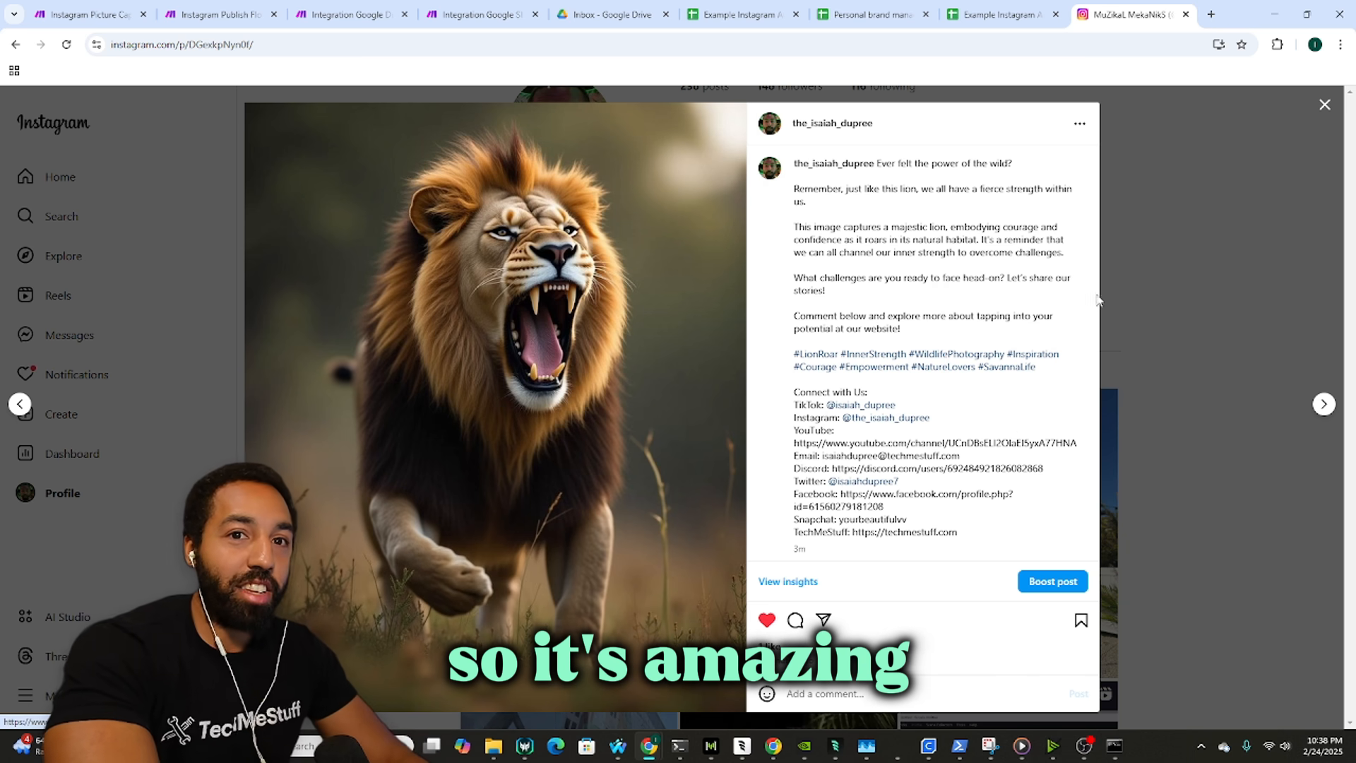
click(1240, 185)
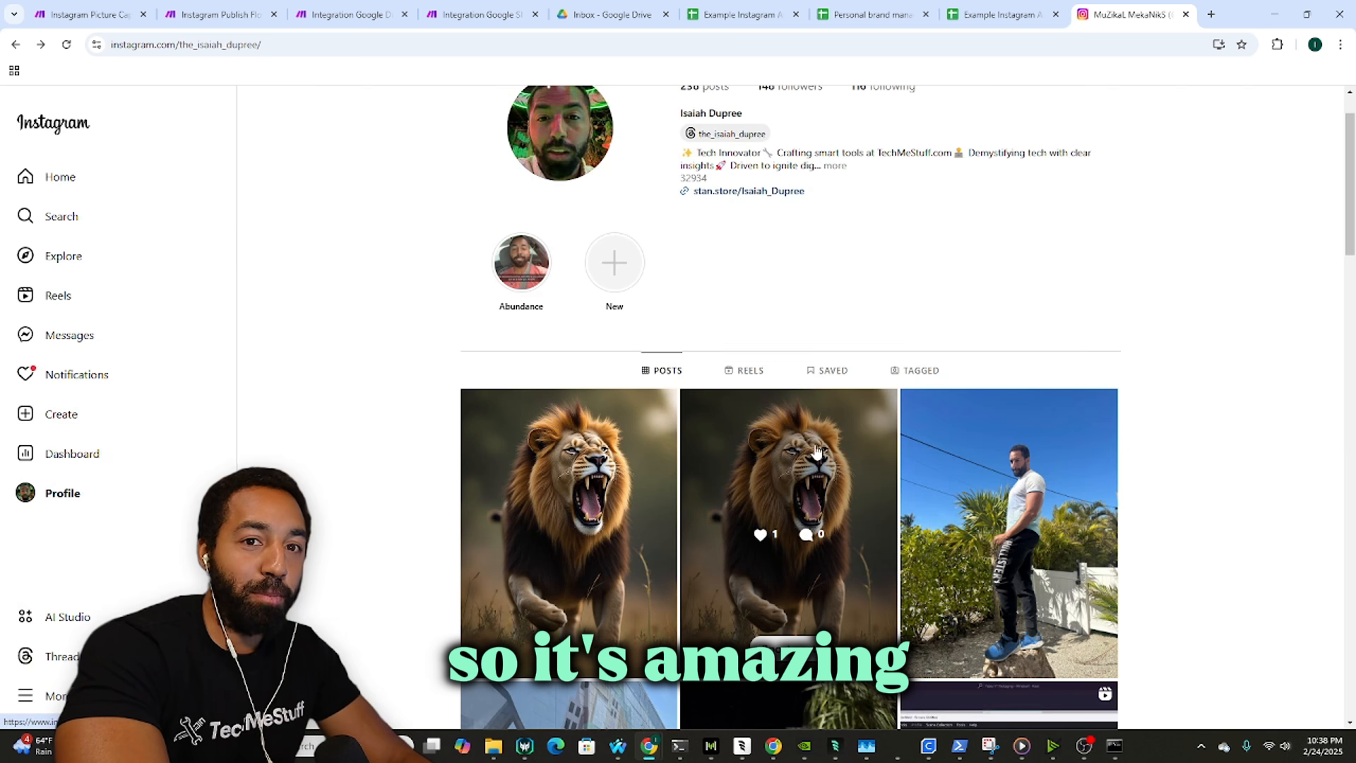
click(851, 423)
mouse_move(1084, 749)
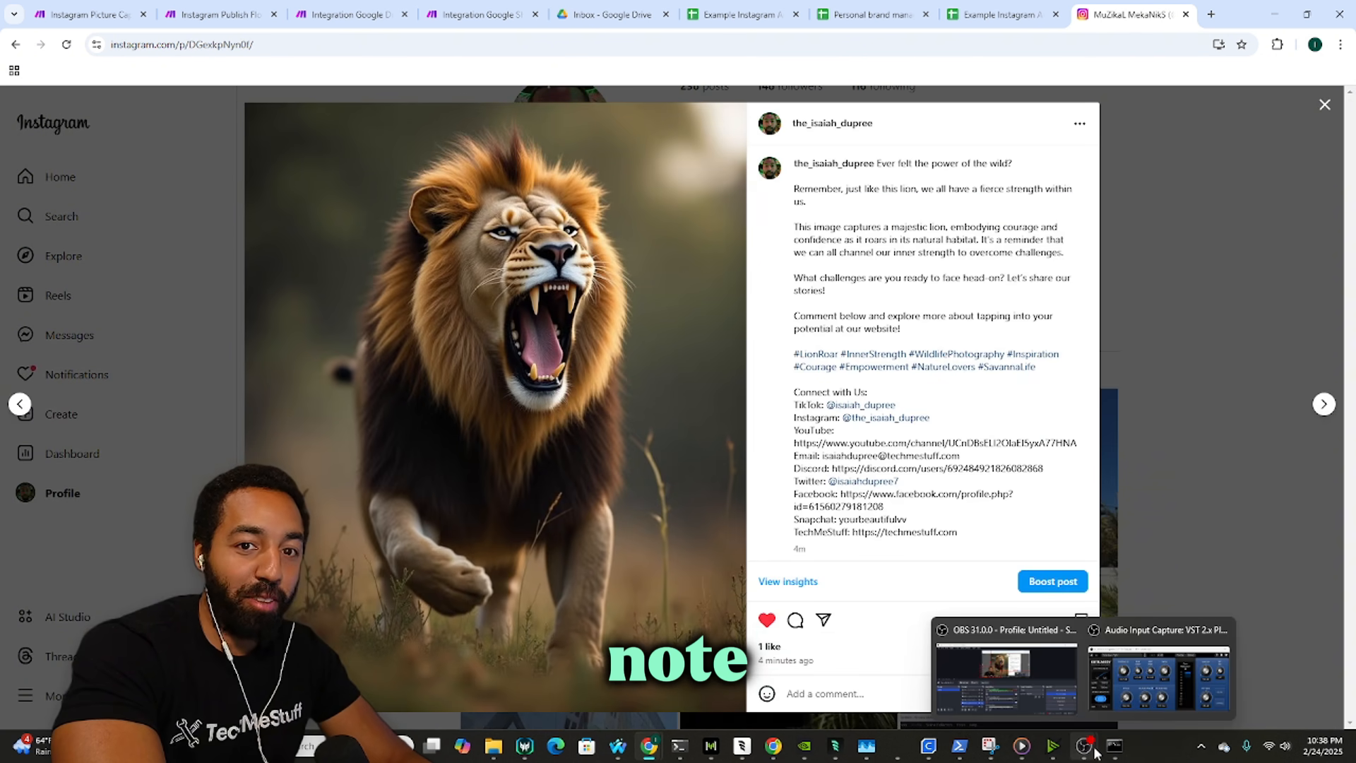